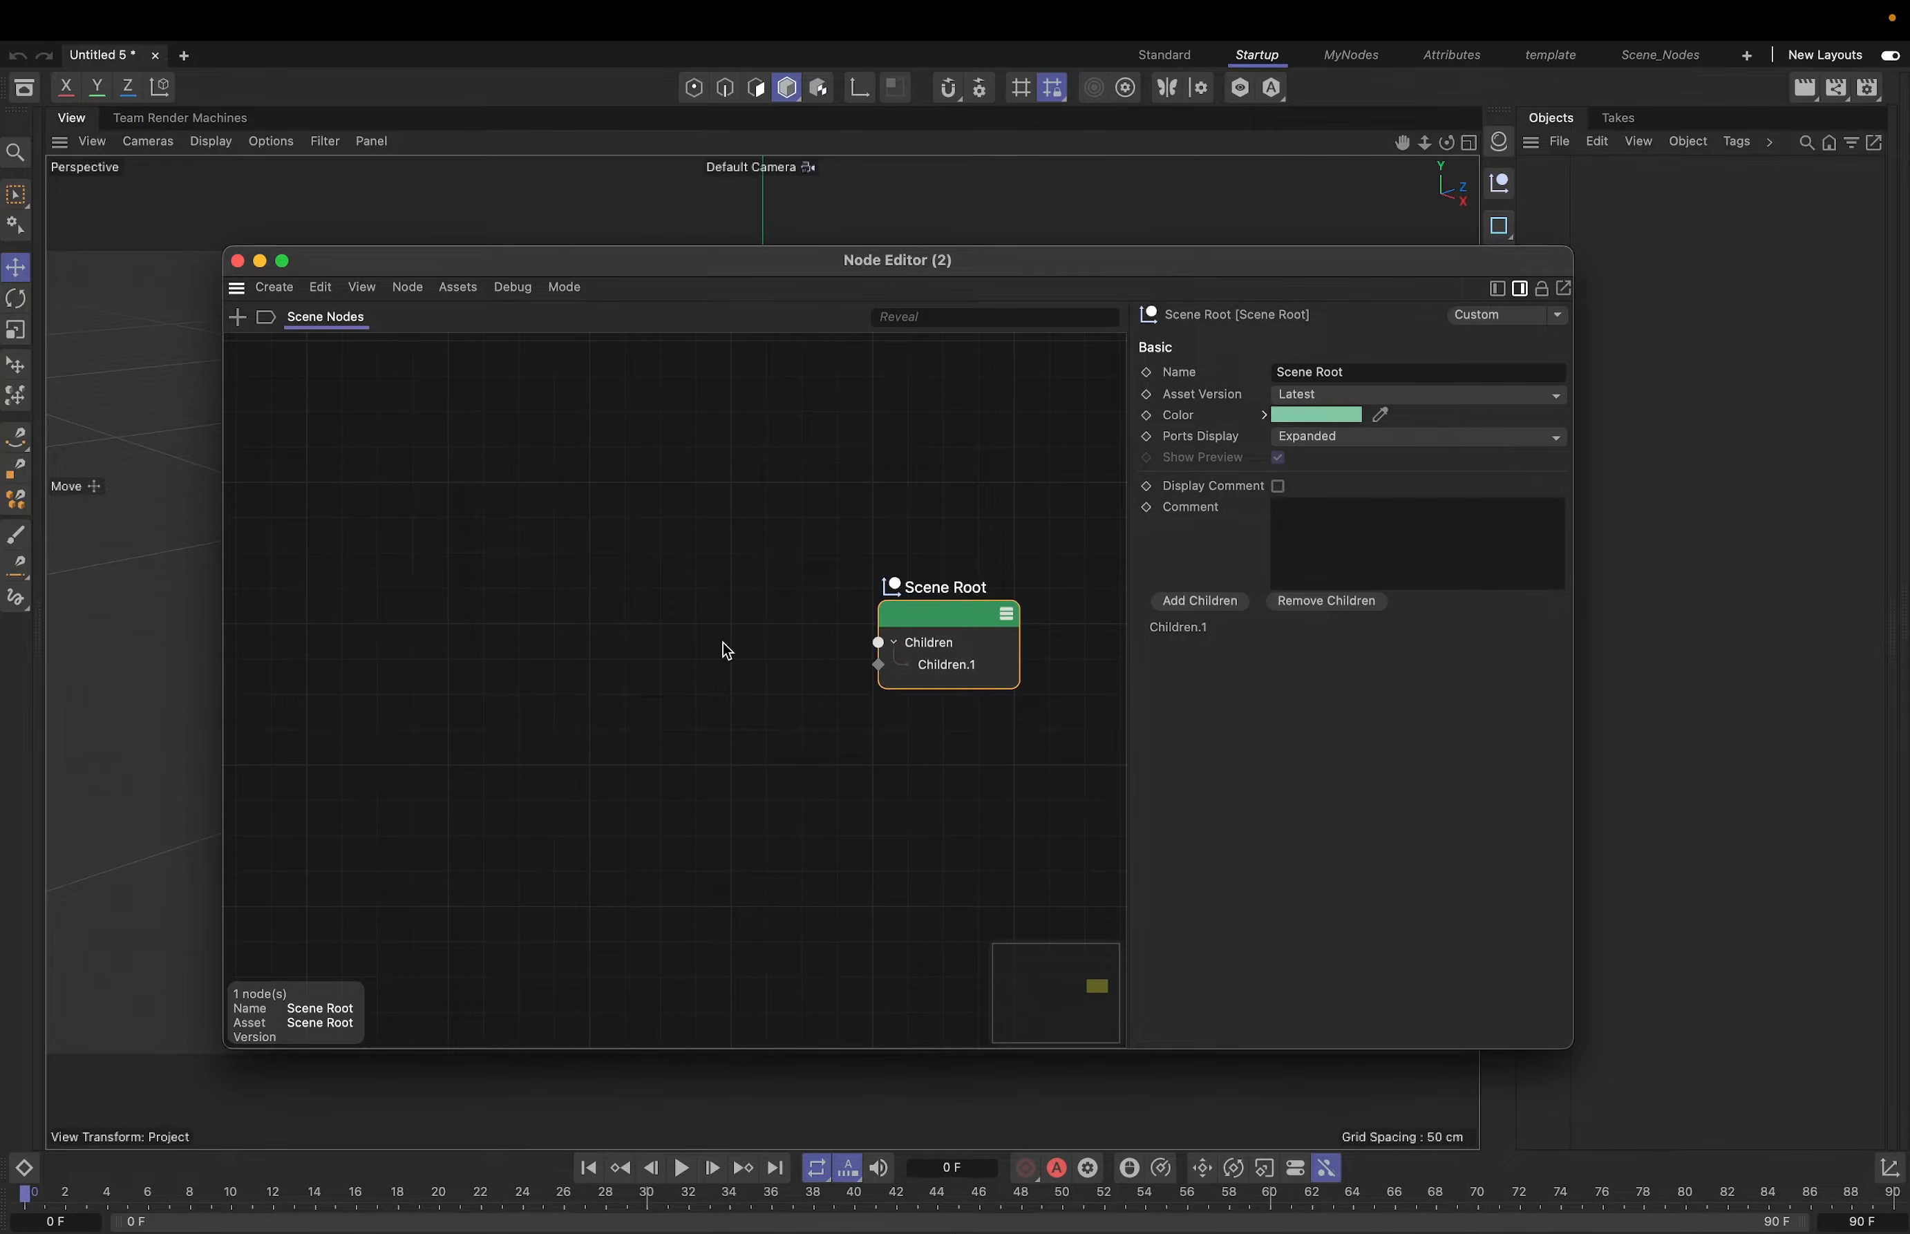
- Add a Memory node to the scene graph and place it beside the Scene Root node
double_click(722, 648)
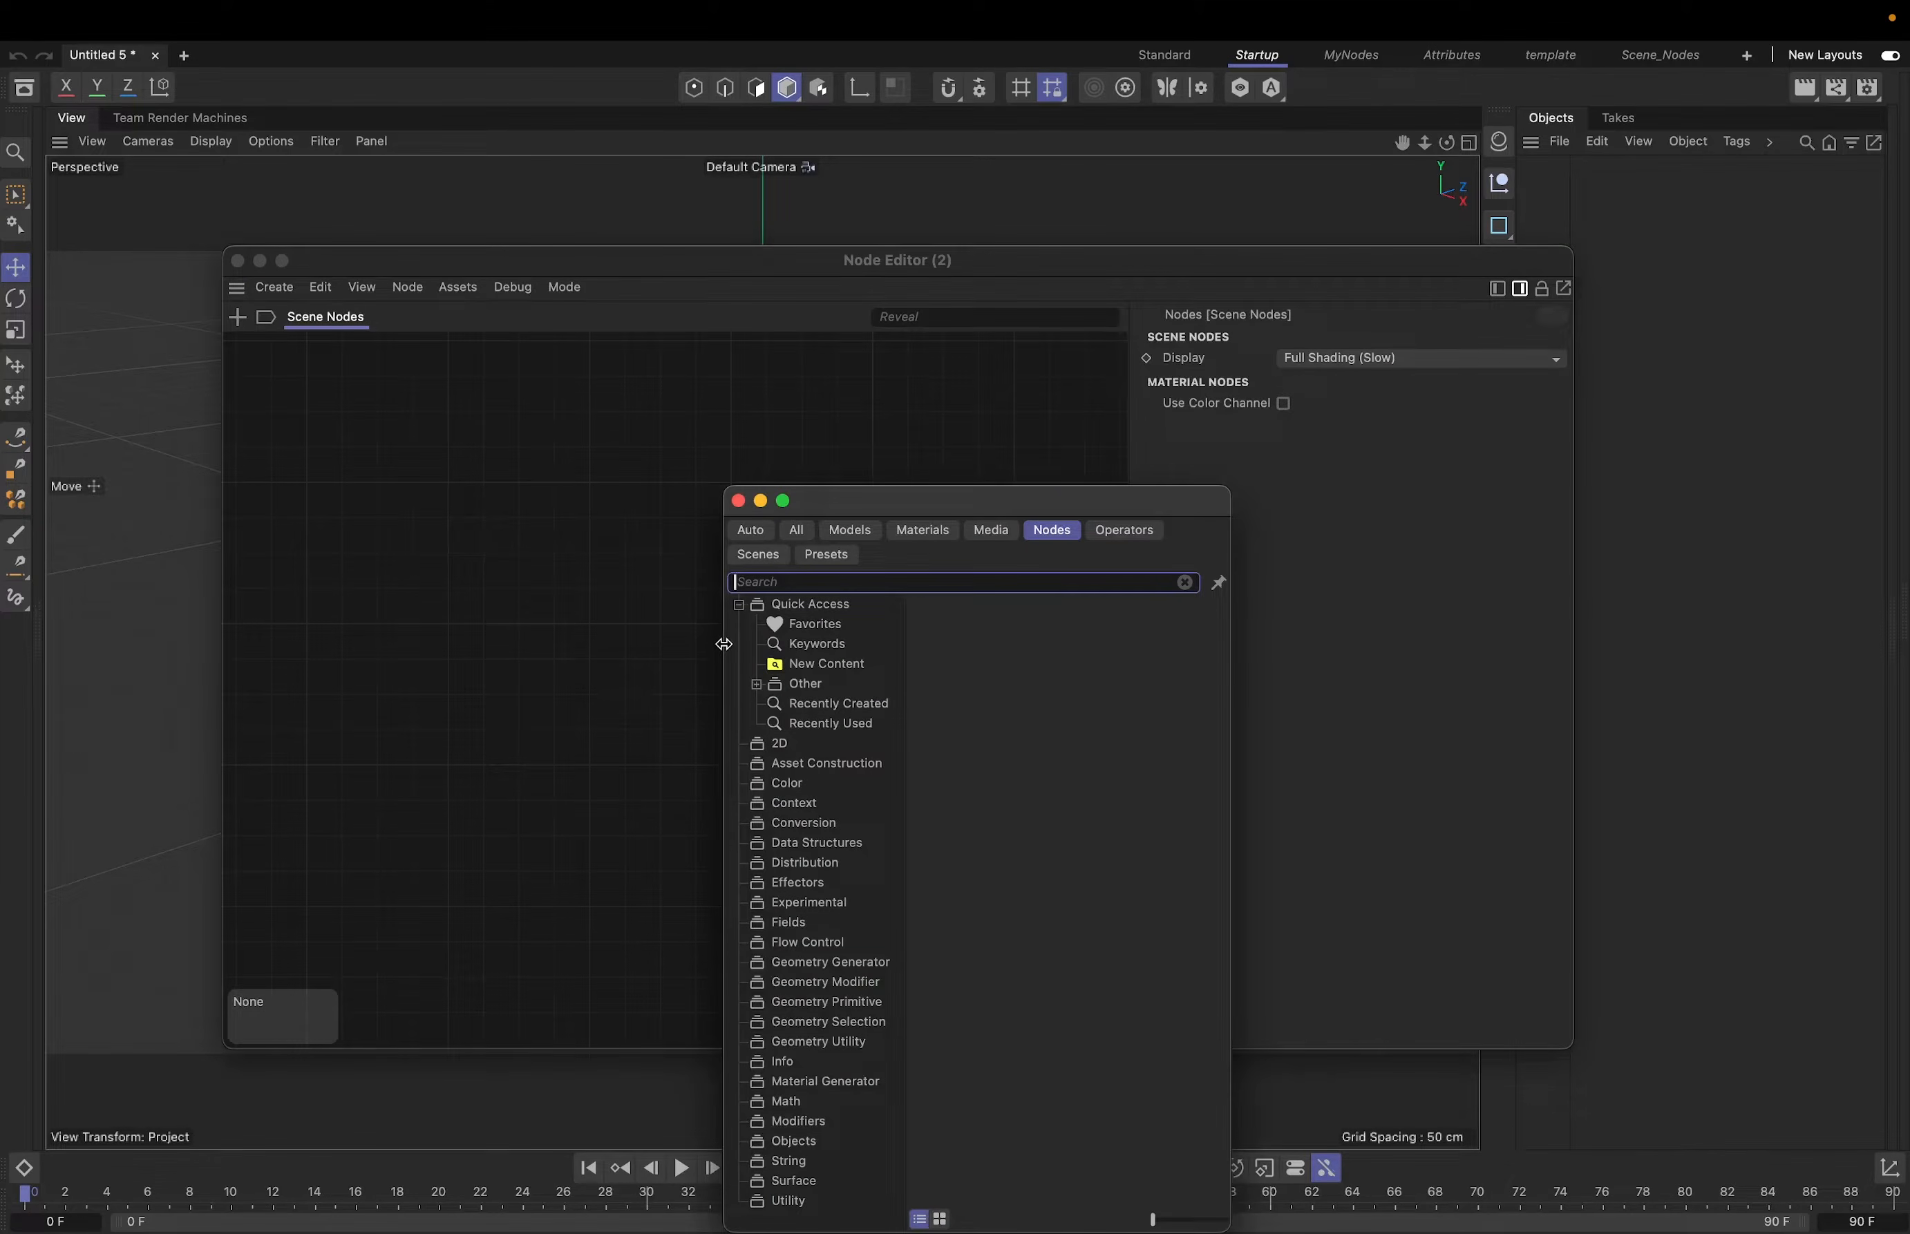
type("mem")
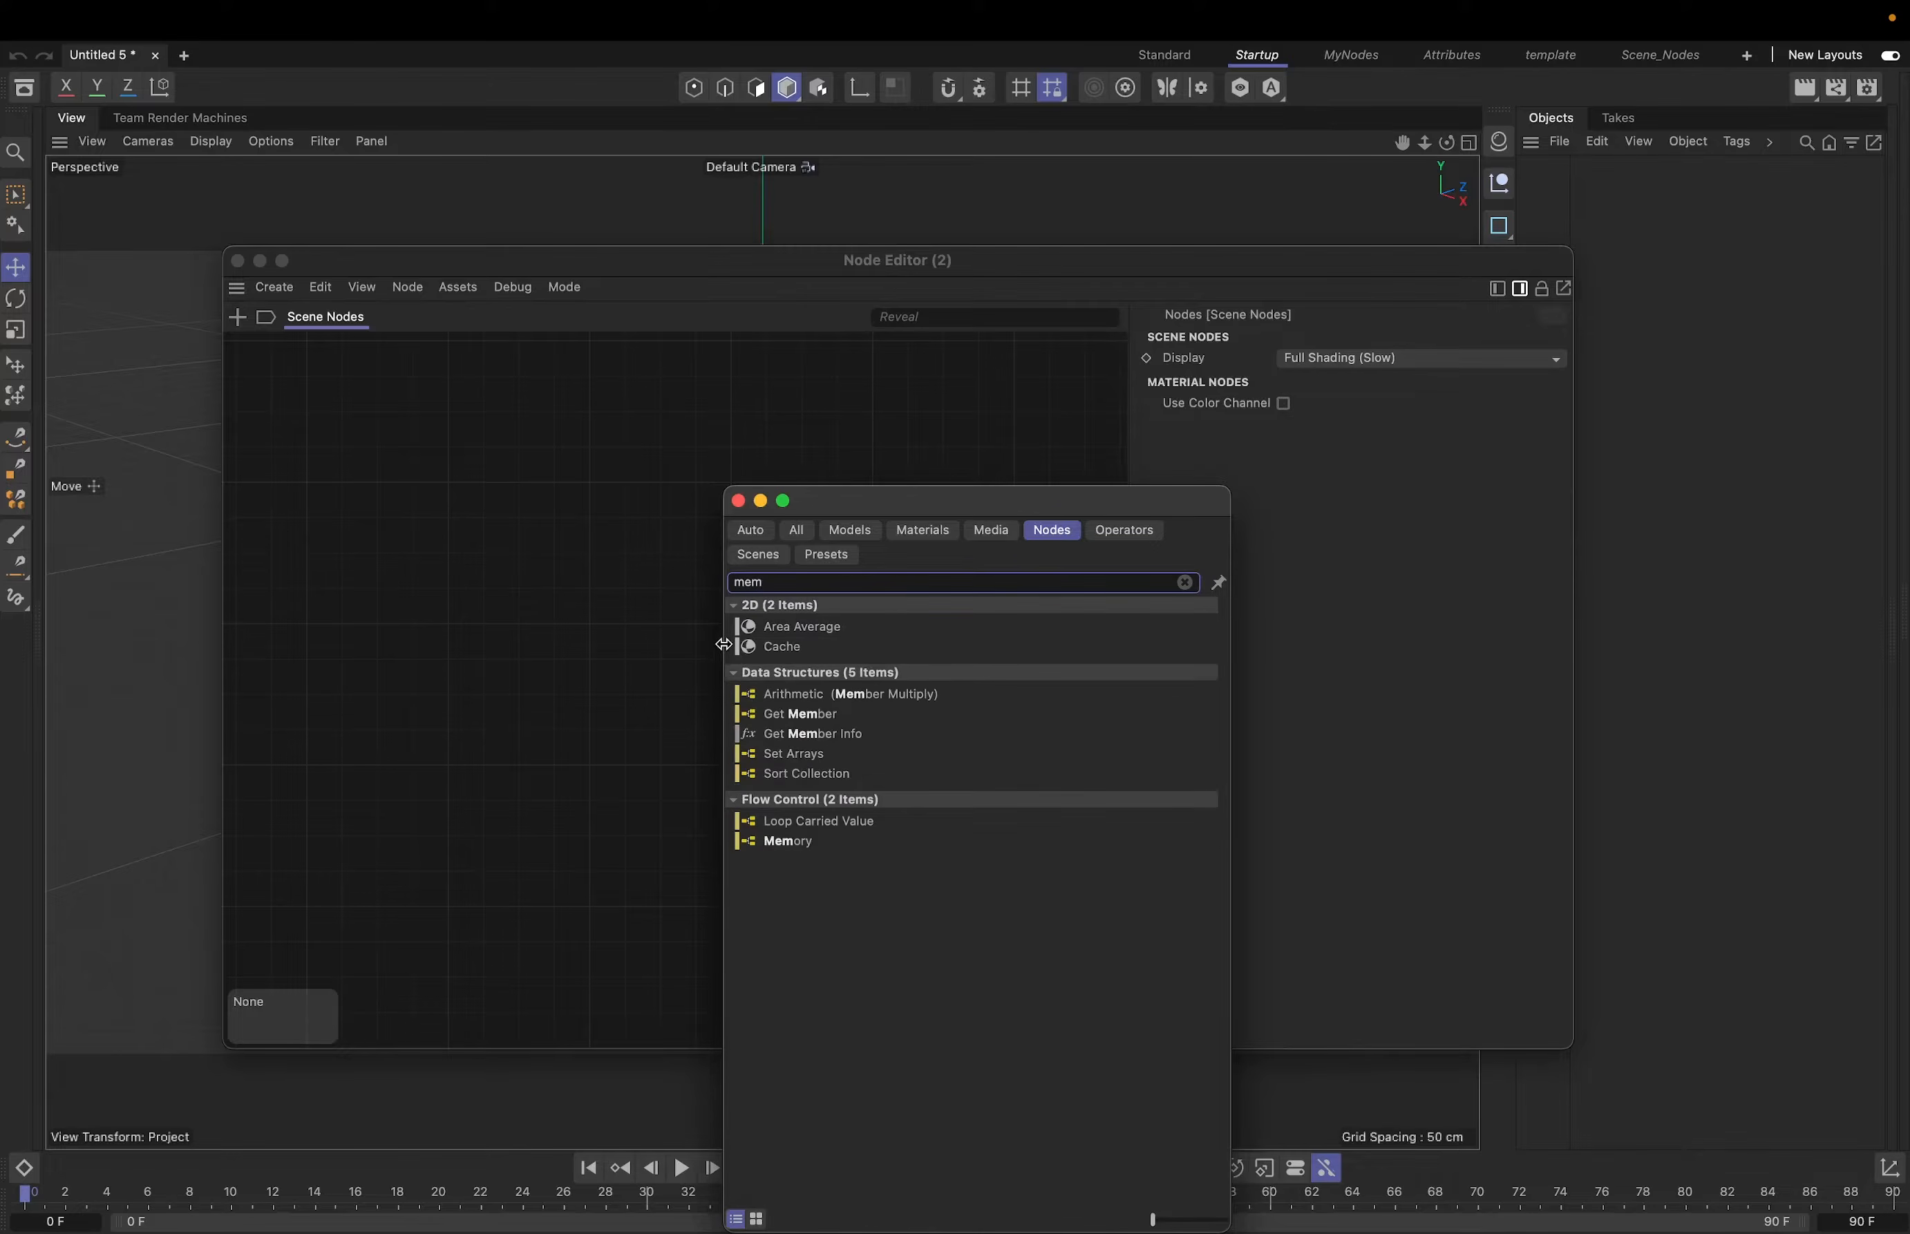
left_click_drag(790, 841, 645, 556)
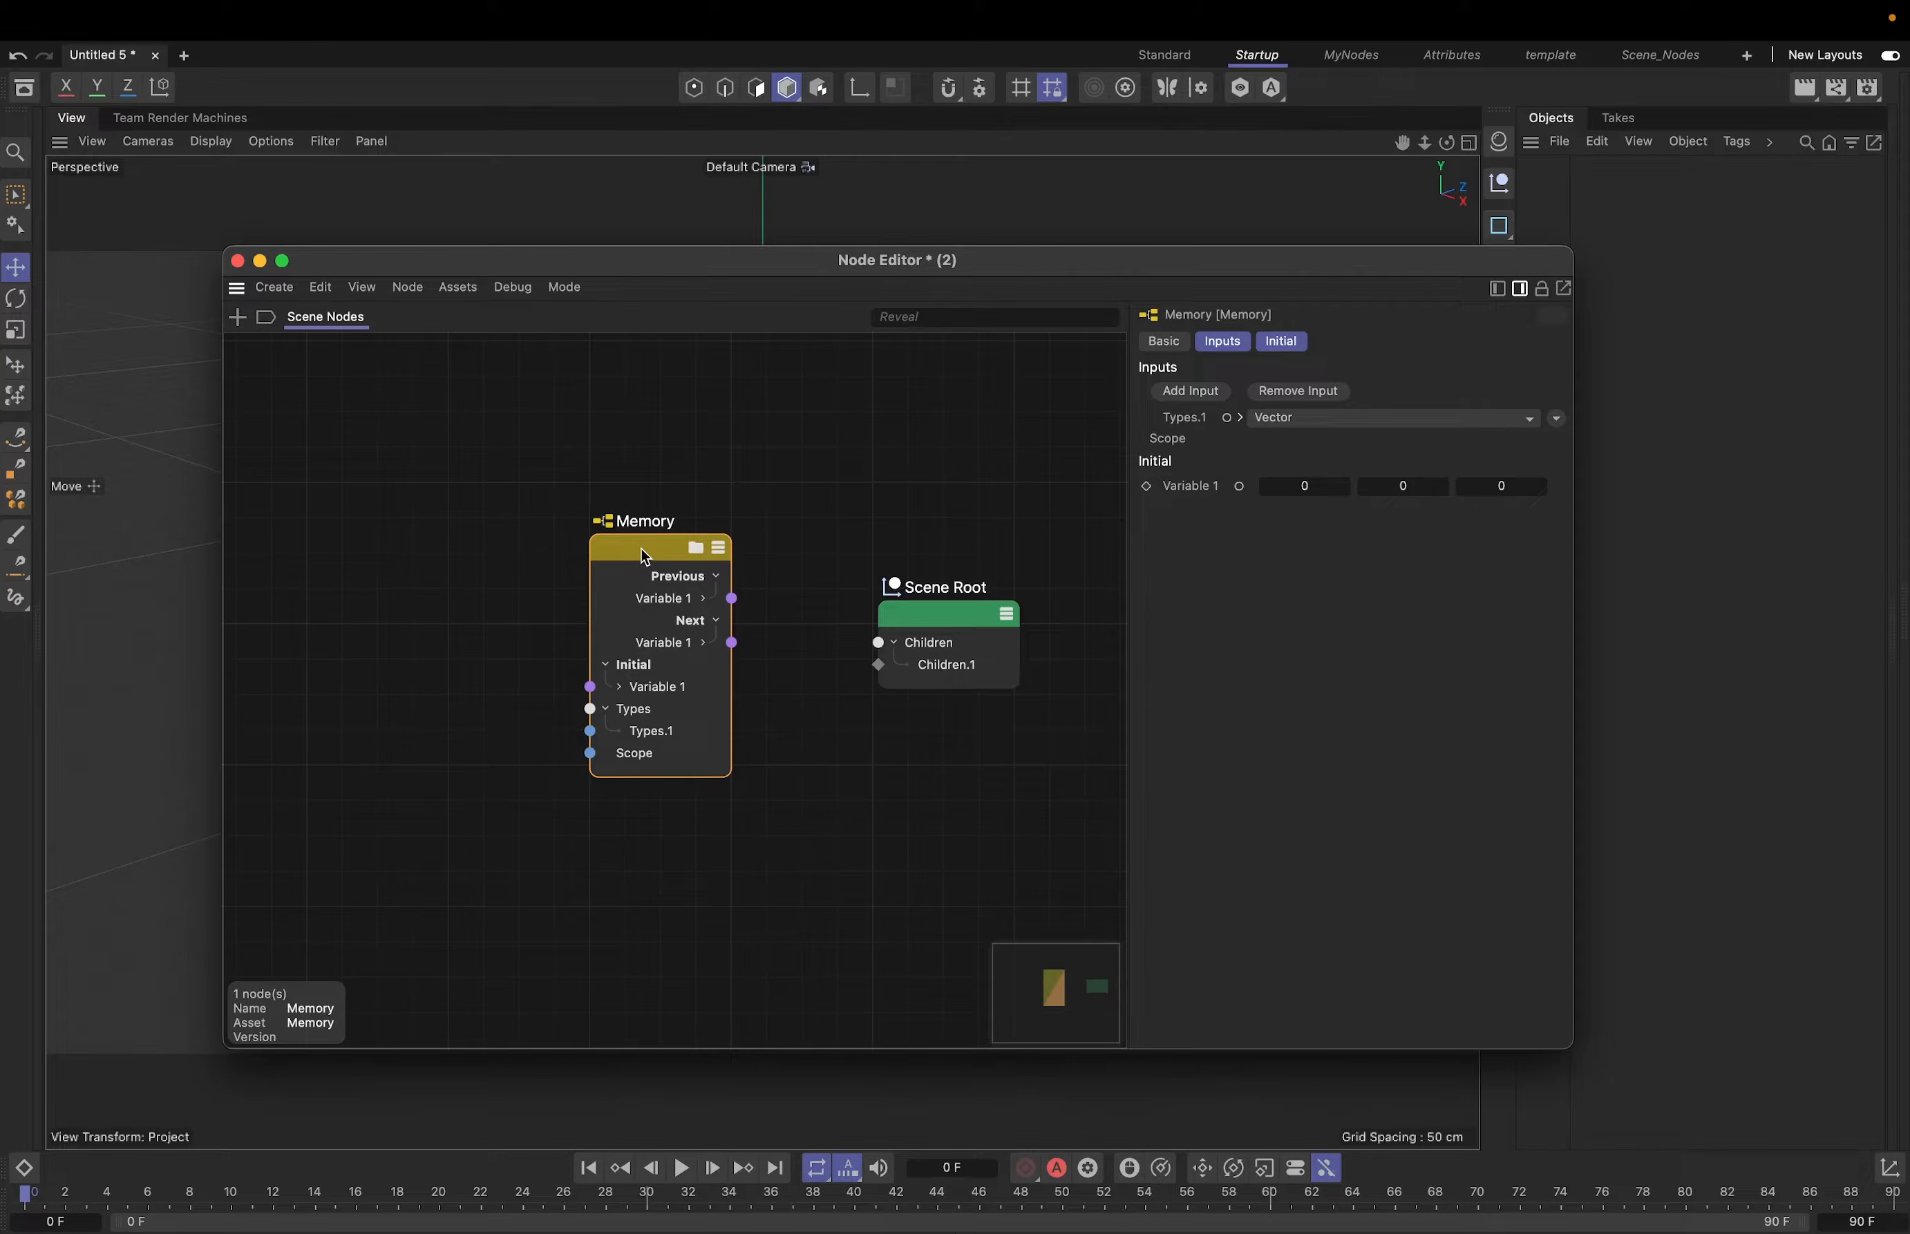
left_click_drag(646, 556, 682, 554)
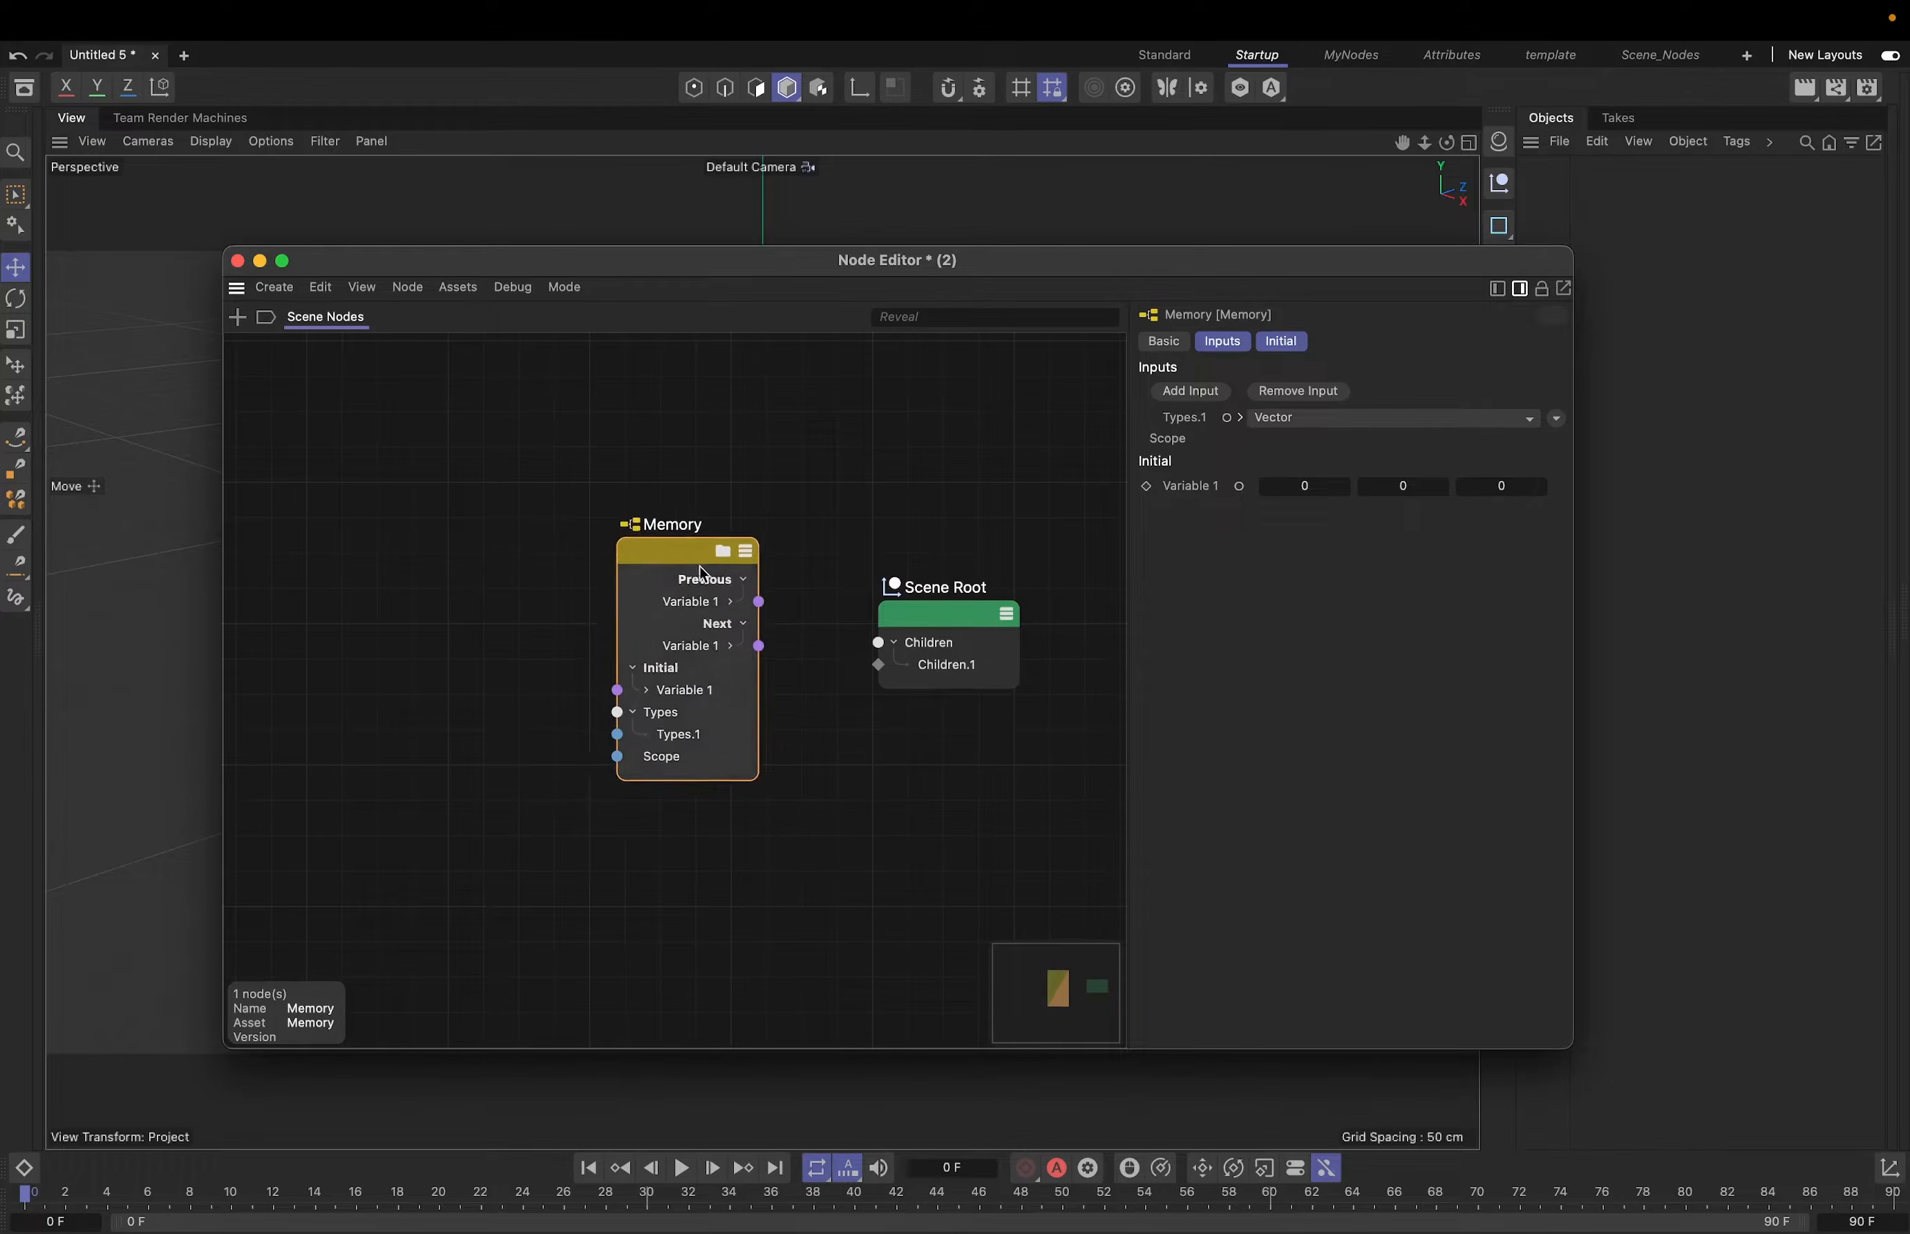
left_click_drag(1198, 259, 1083, 197)
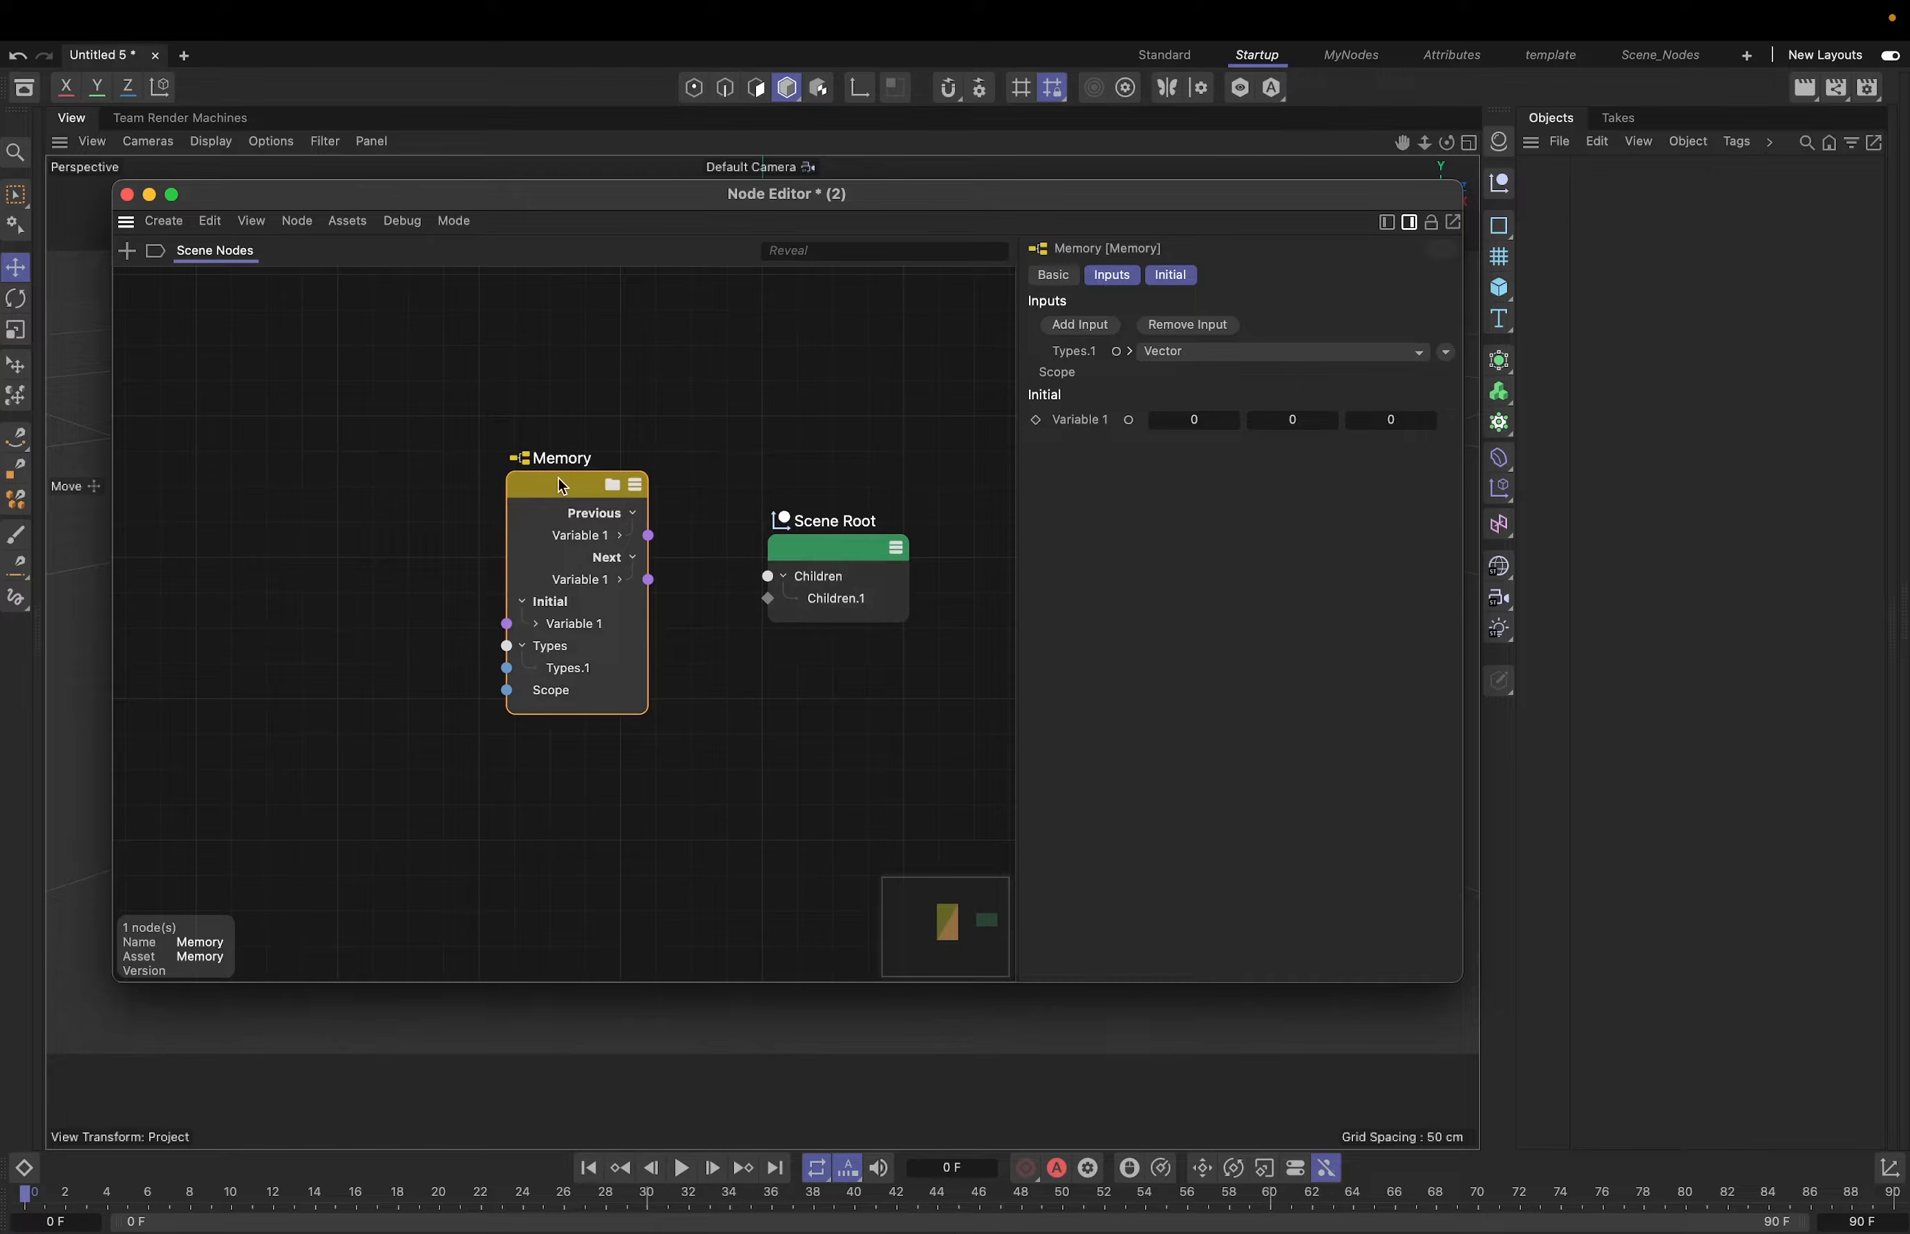
left_click_drag(562, 485, 583, 485)
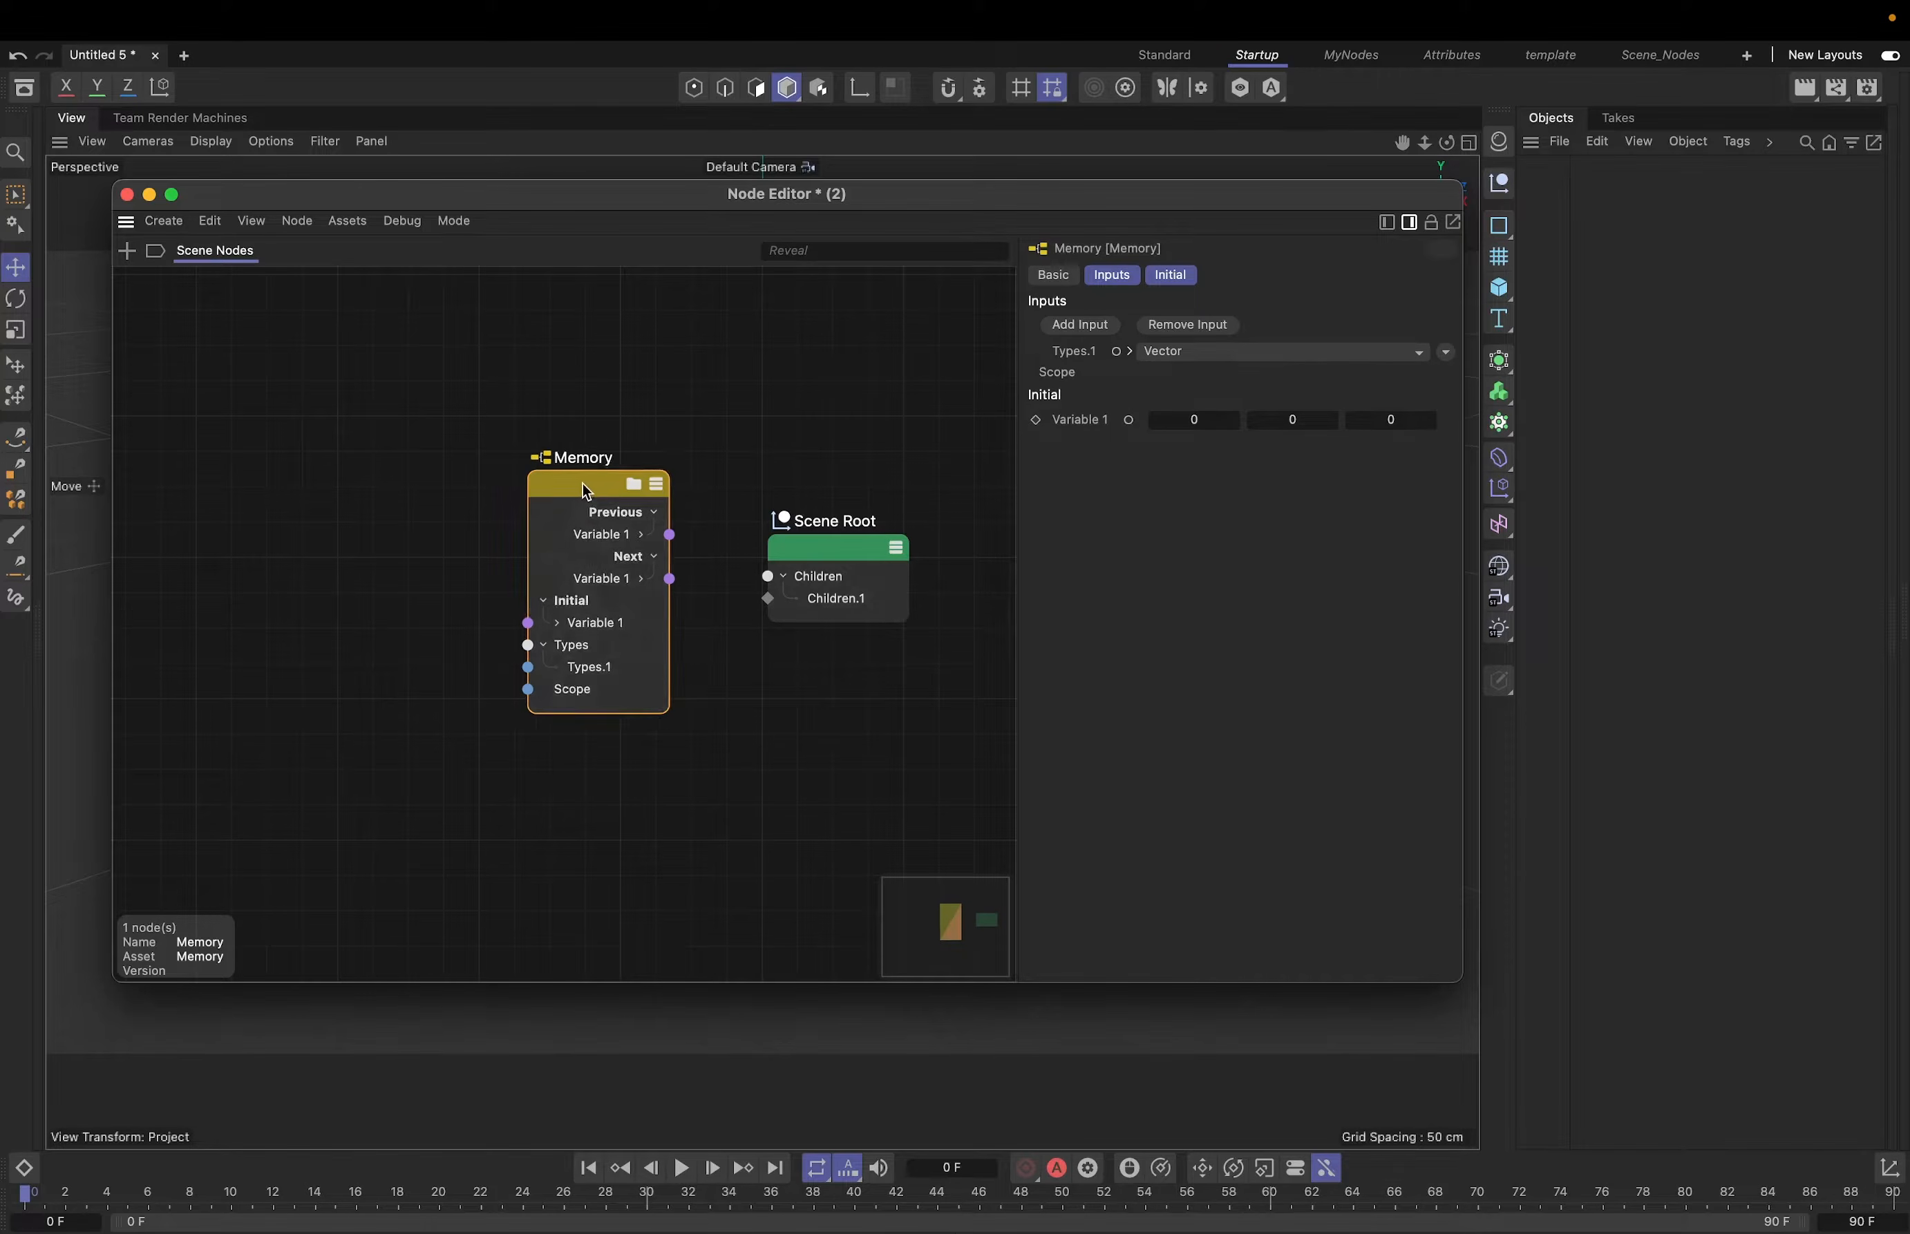
left_click(1397, 358)
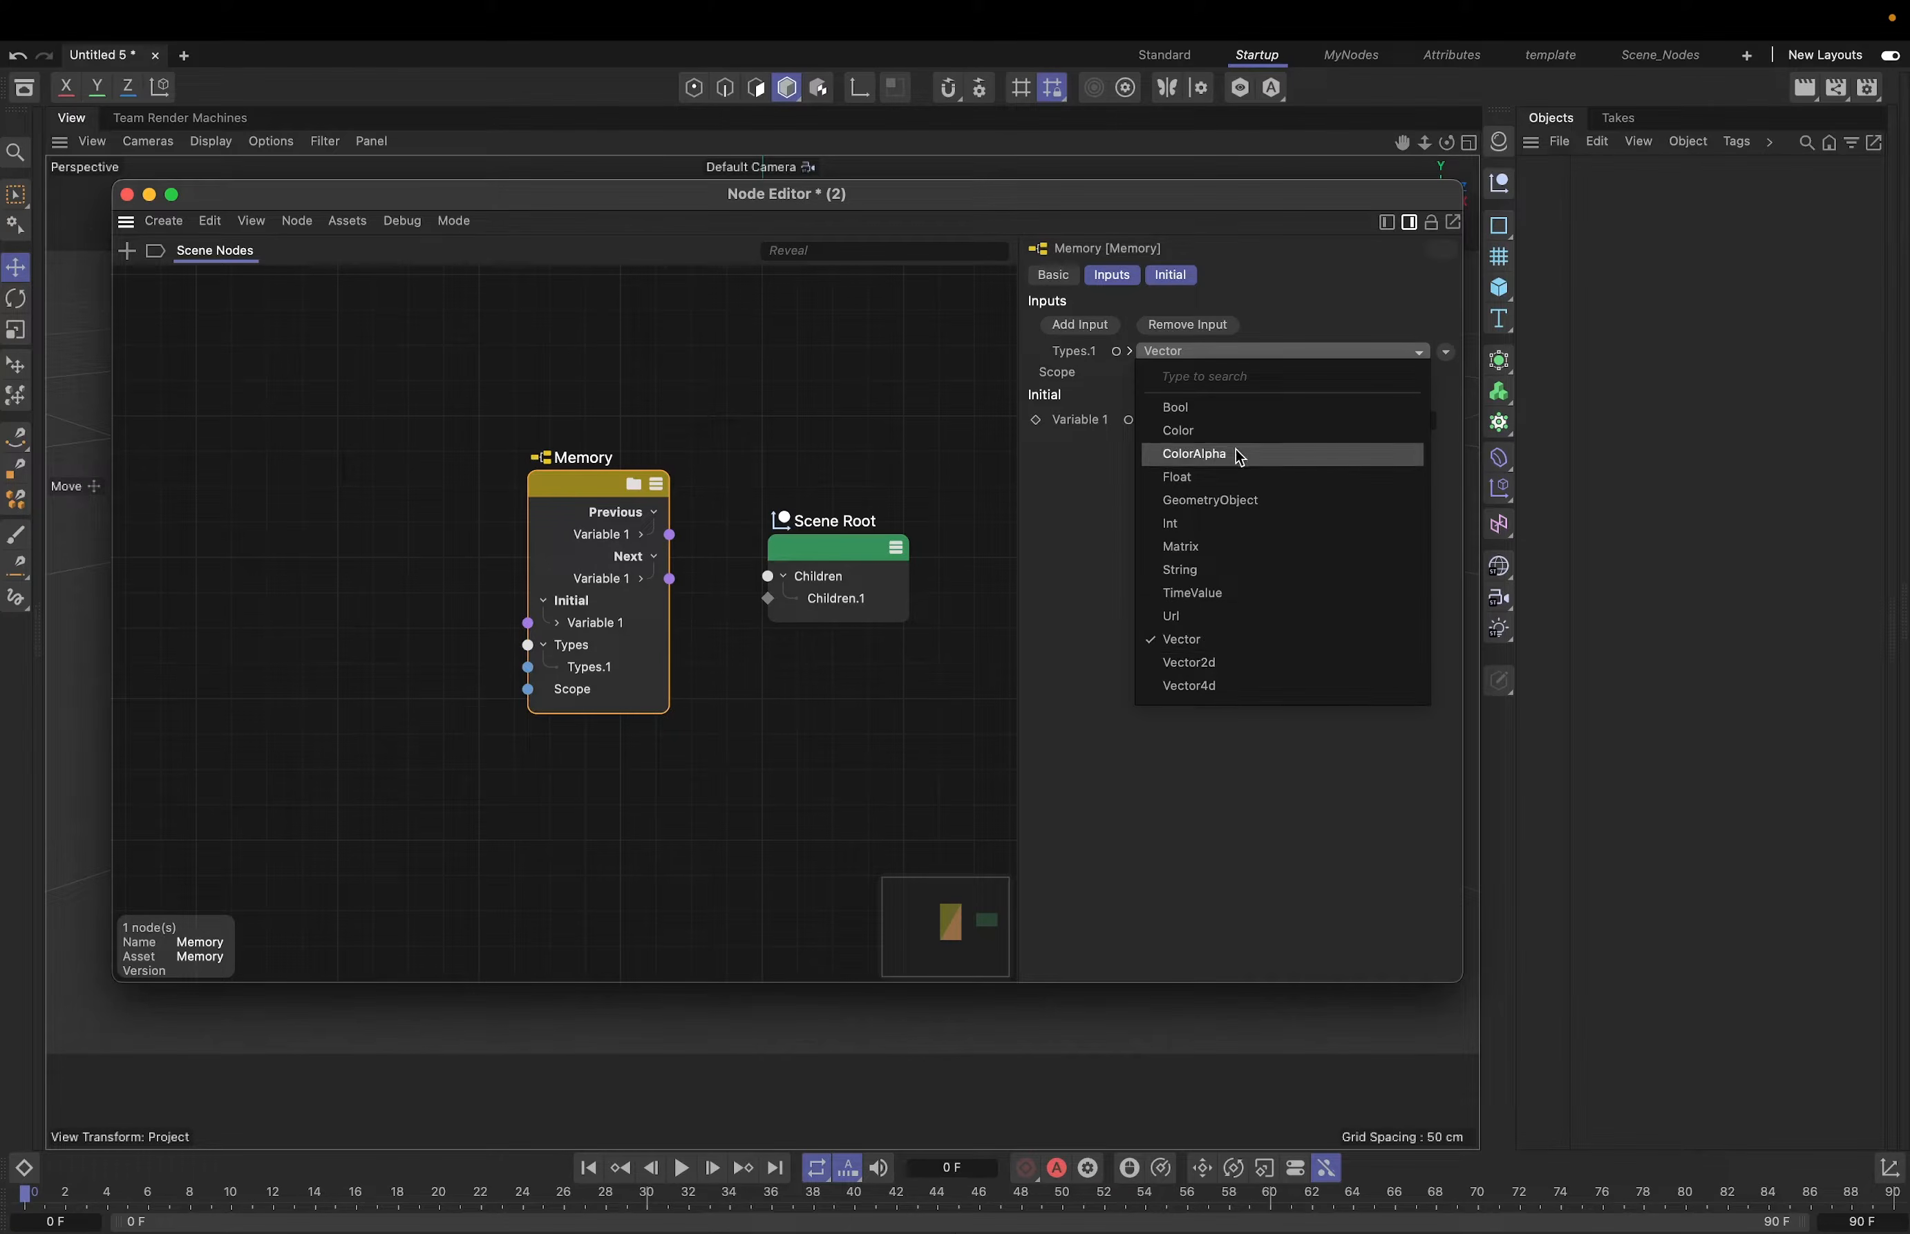
left_click(1064, 476)
left_click(1446, 352)
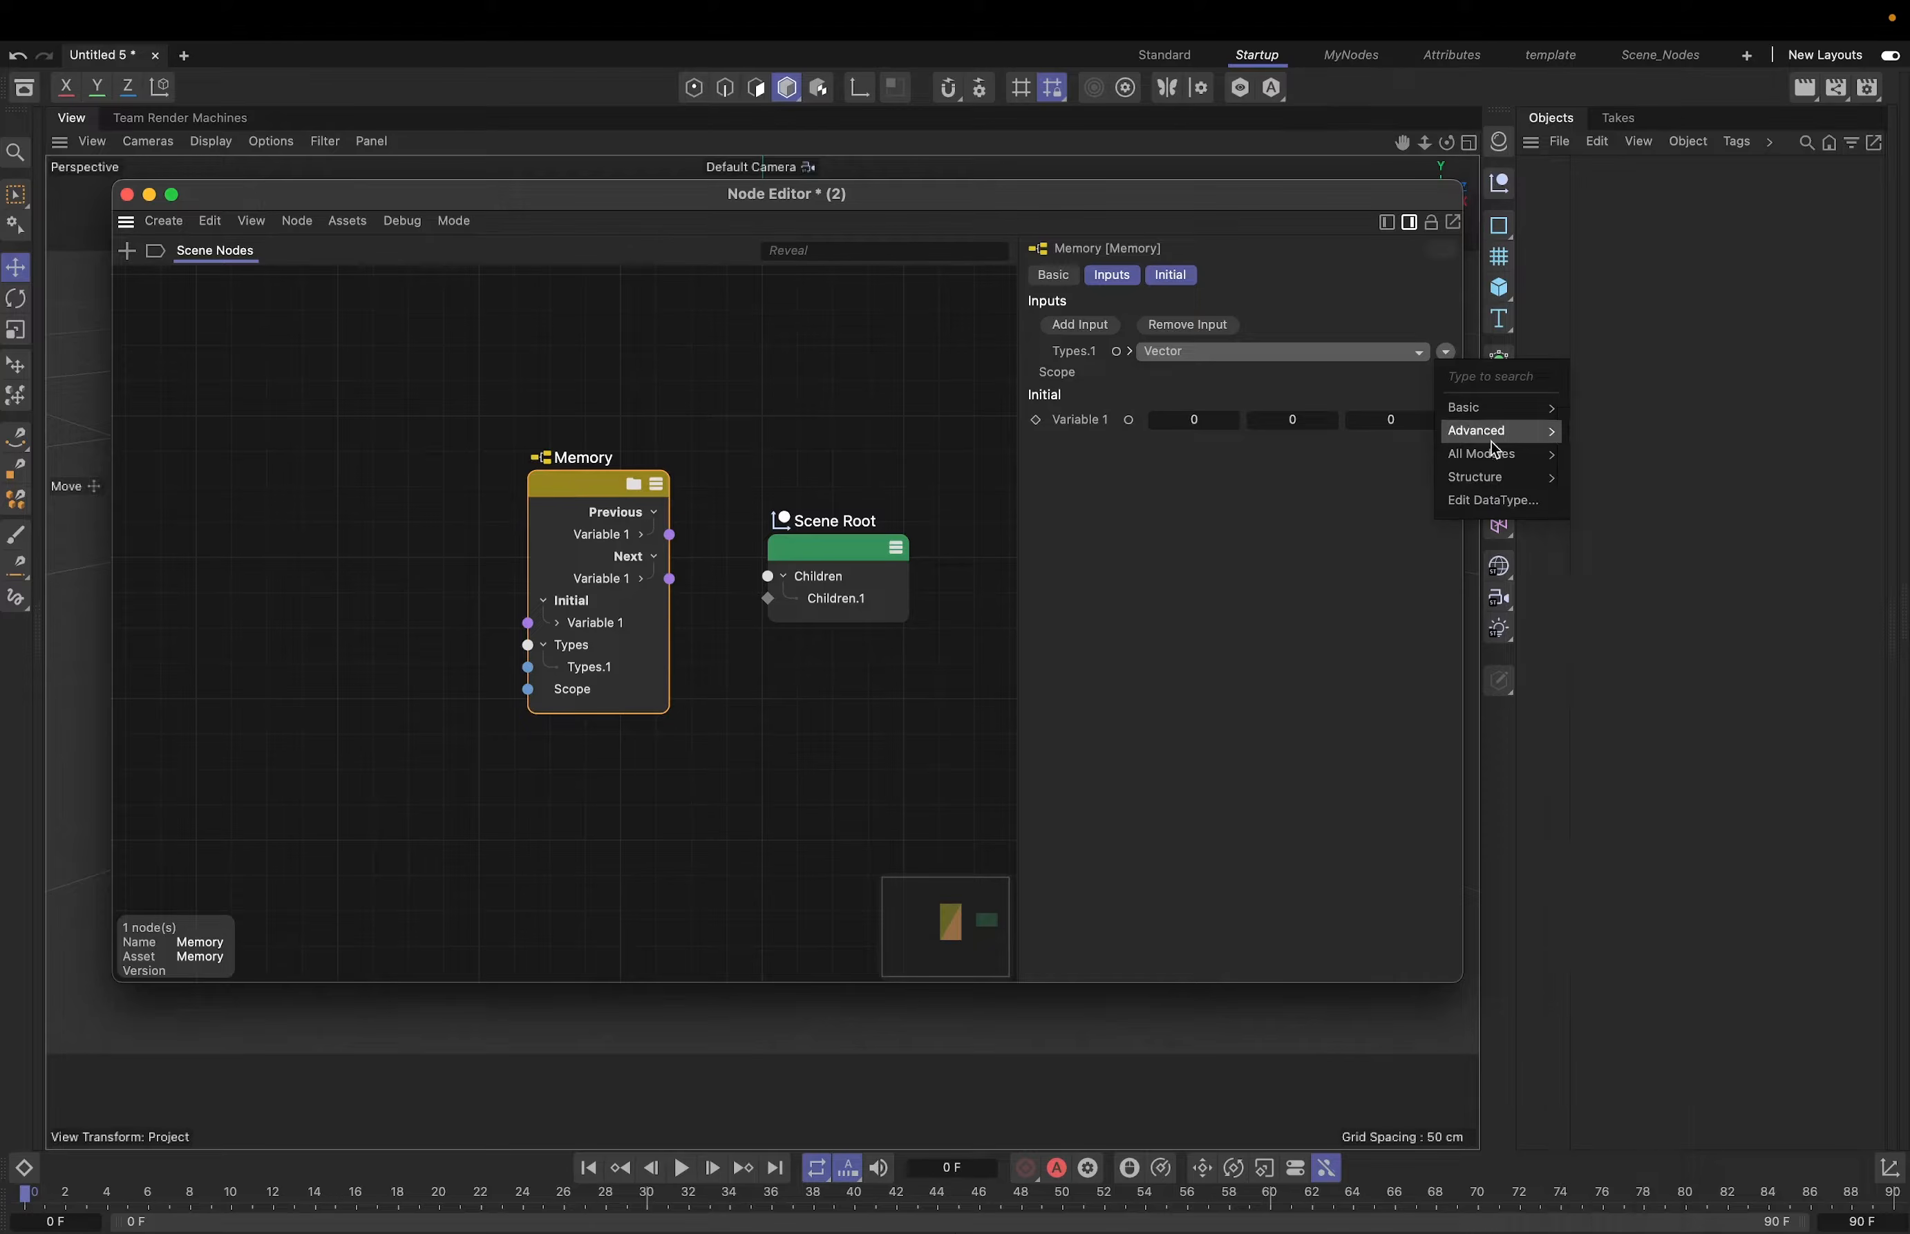
mouse_move(1508, 454)
key("Escape")
- Set the Memory node's Types.1 data type to an Array structure with Vector as its element type
left_click(1445, 352)
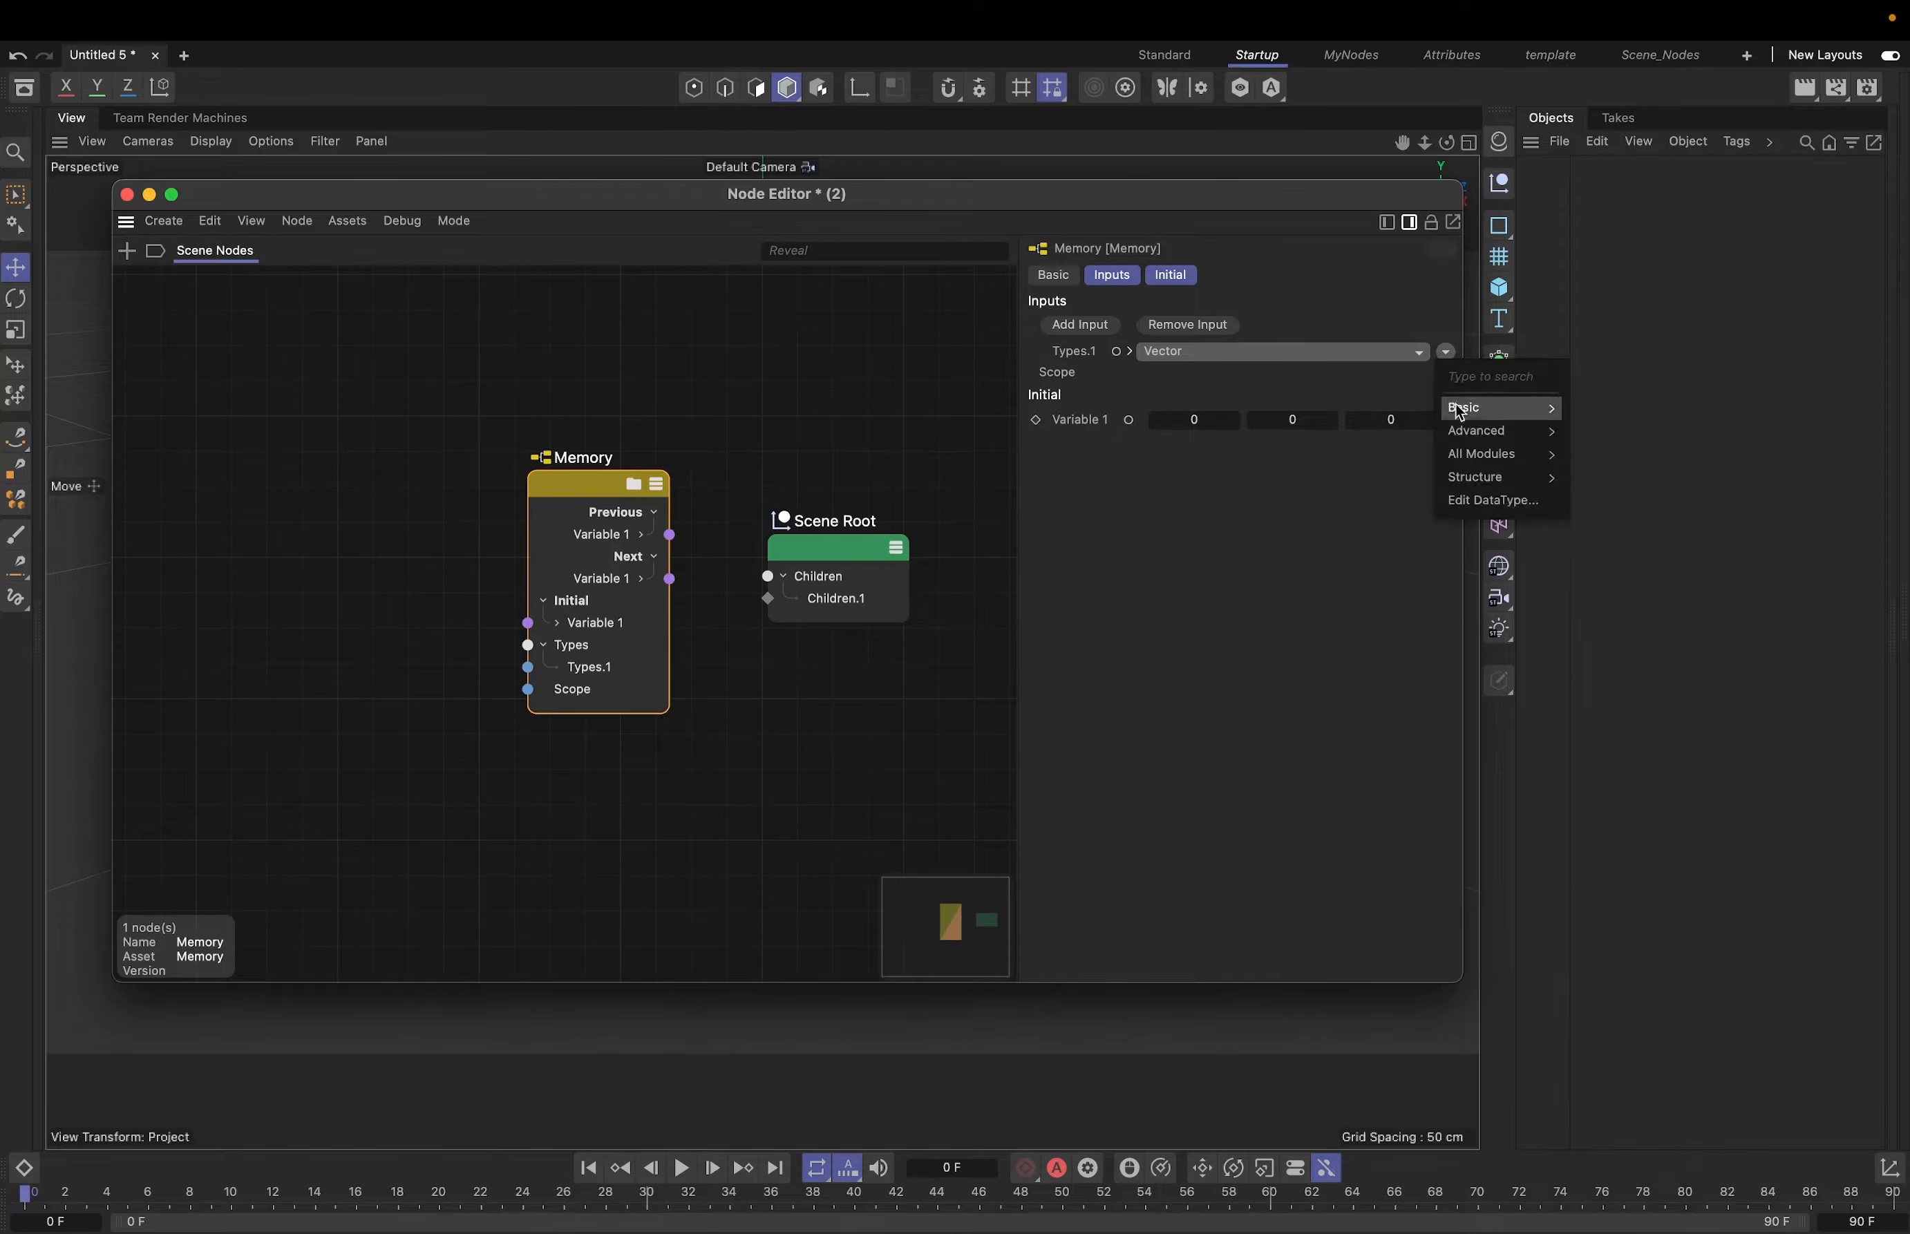
mouse_move(1460, 429)
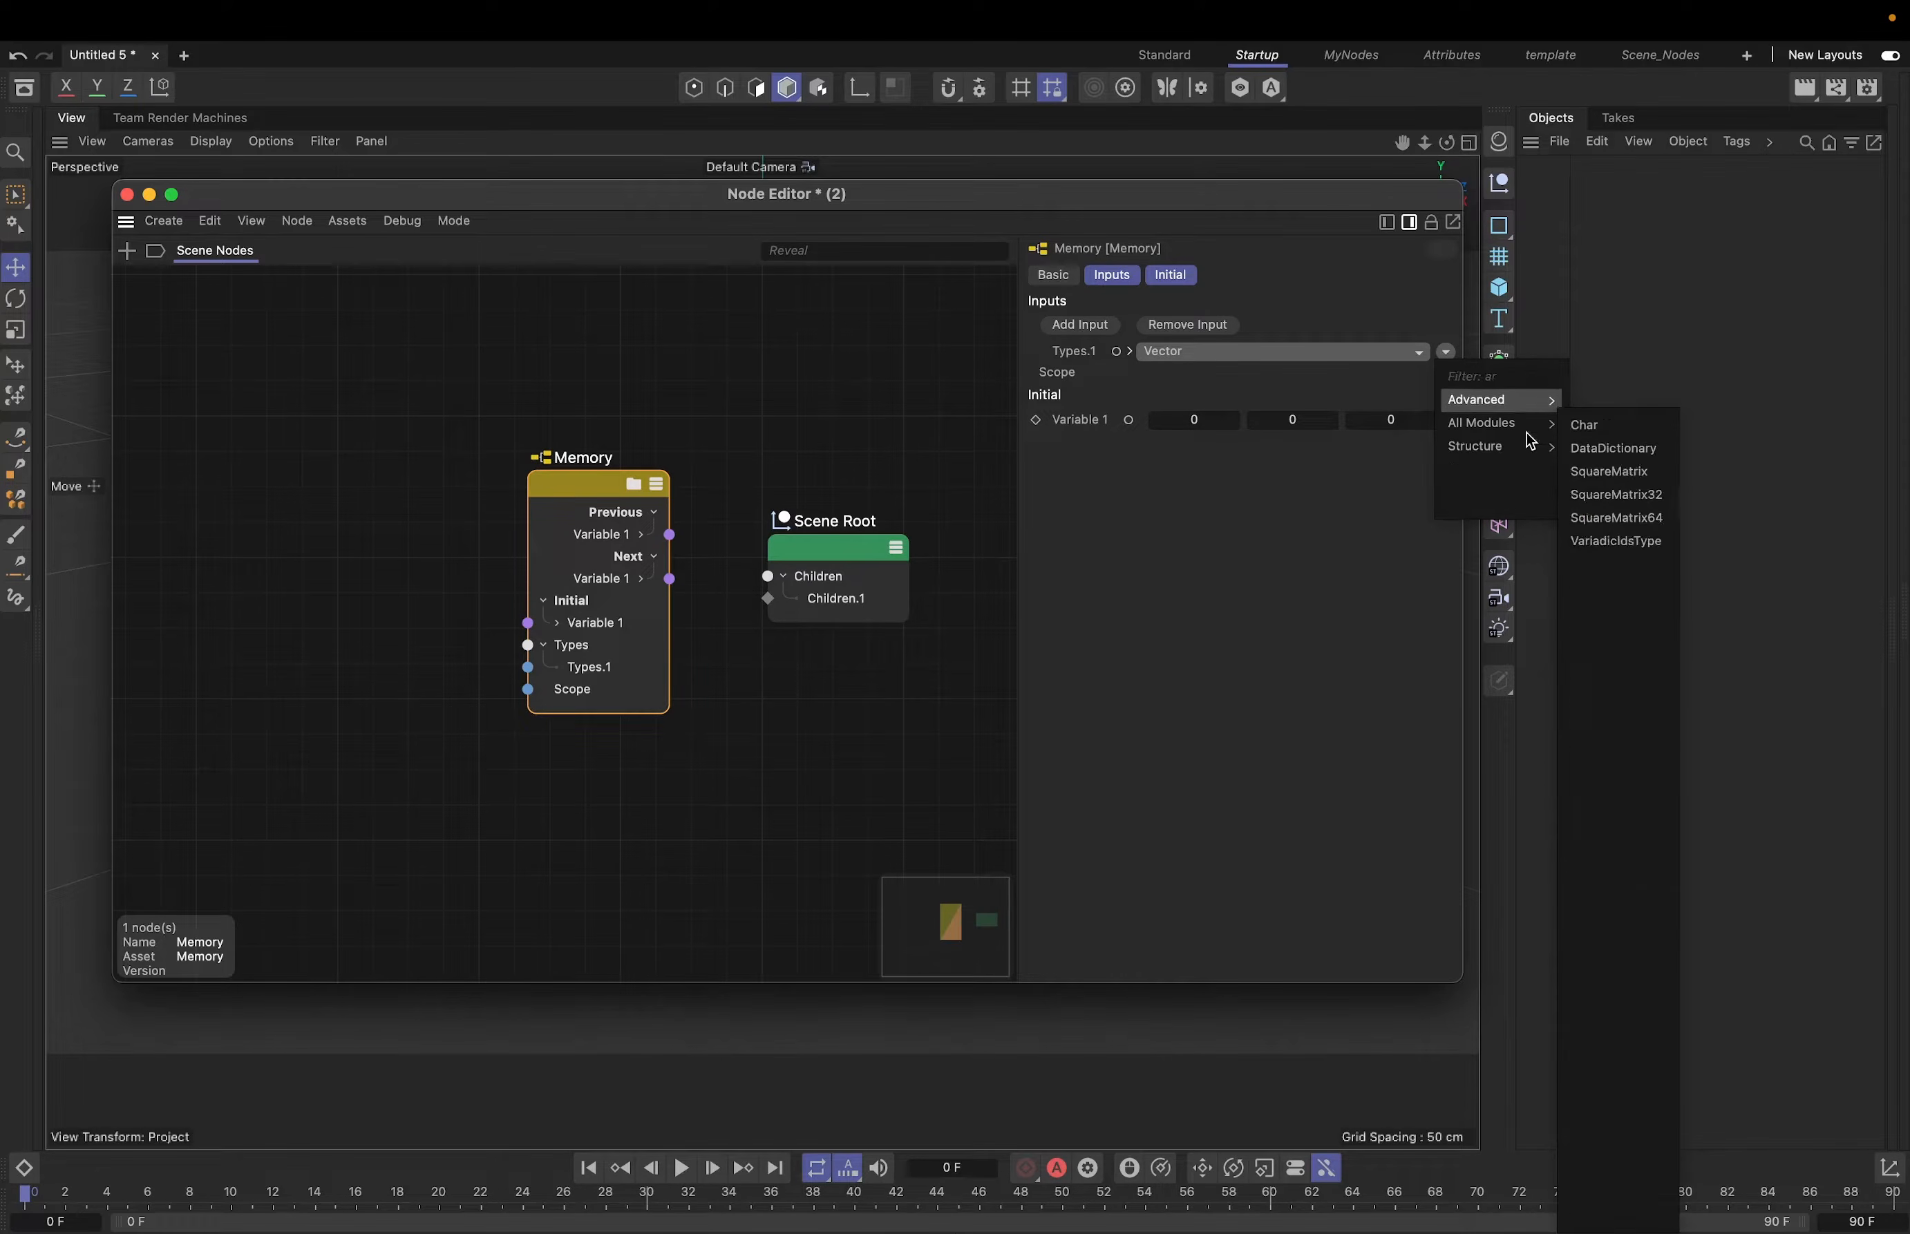
left_click(1600, 425)
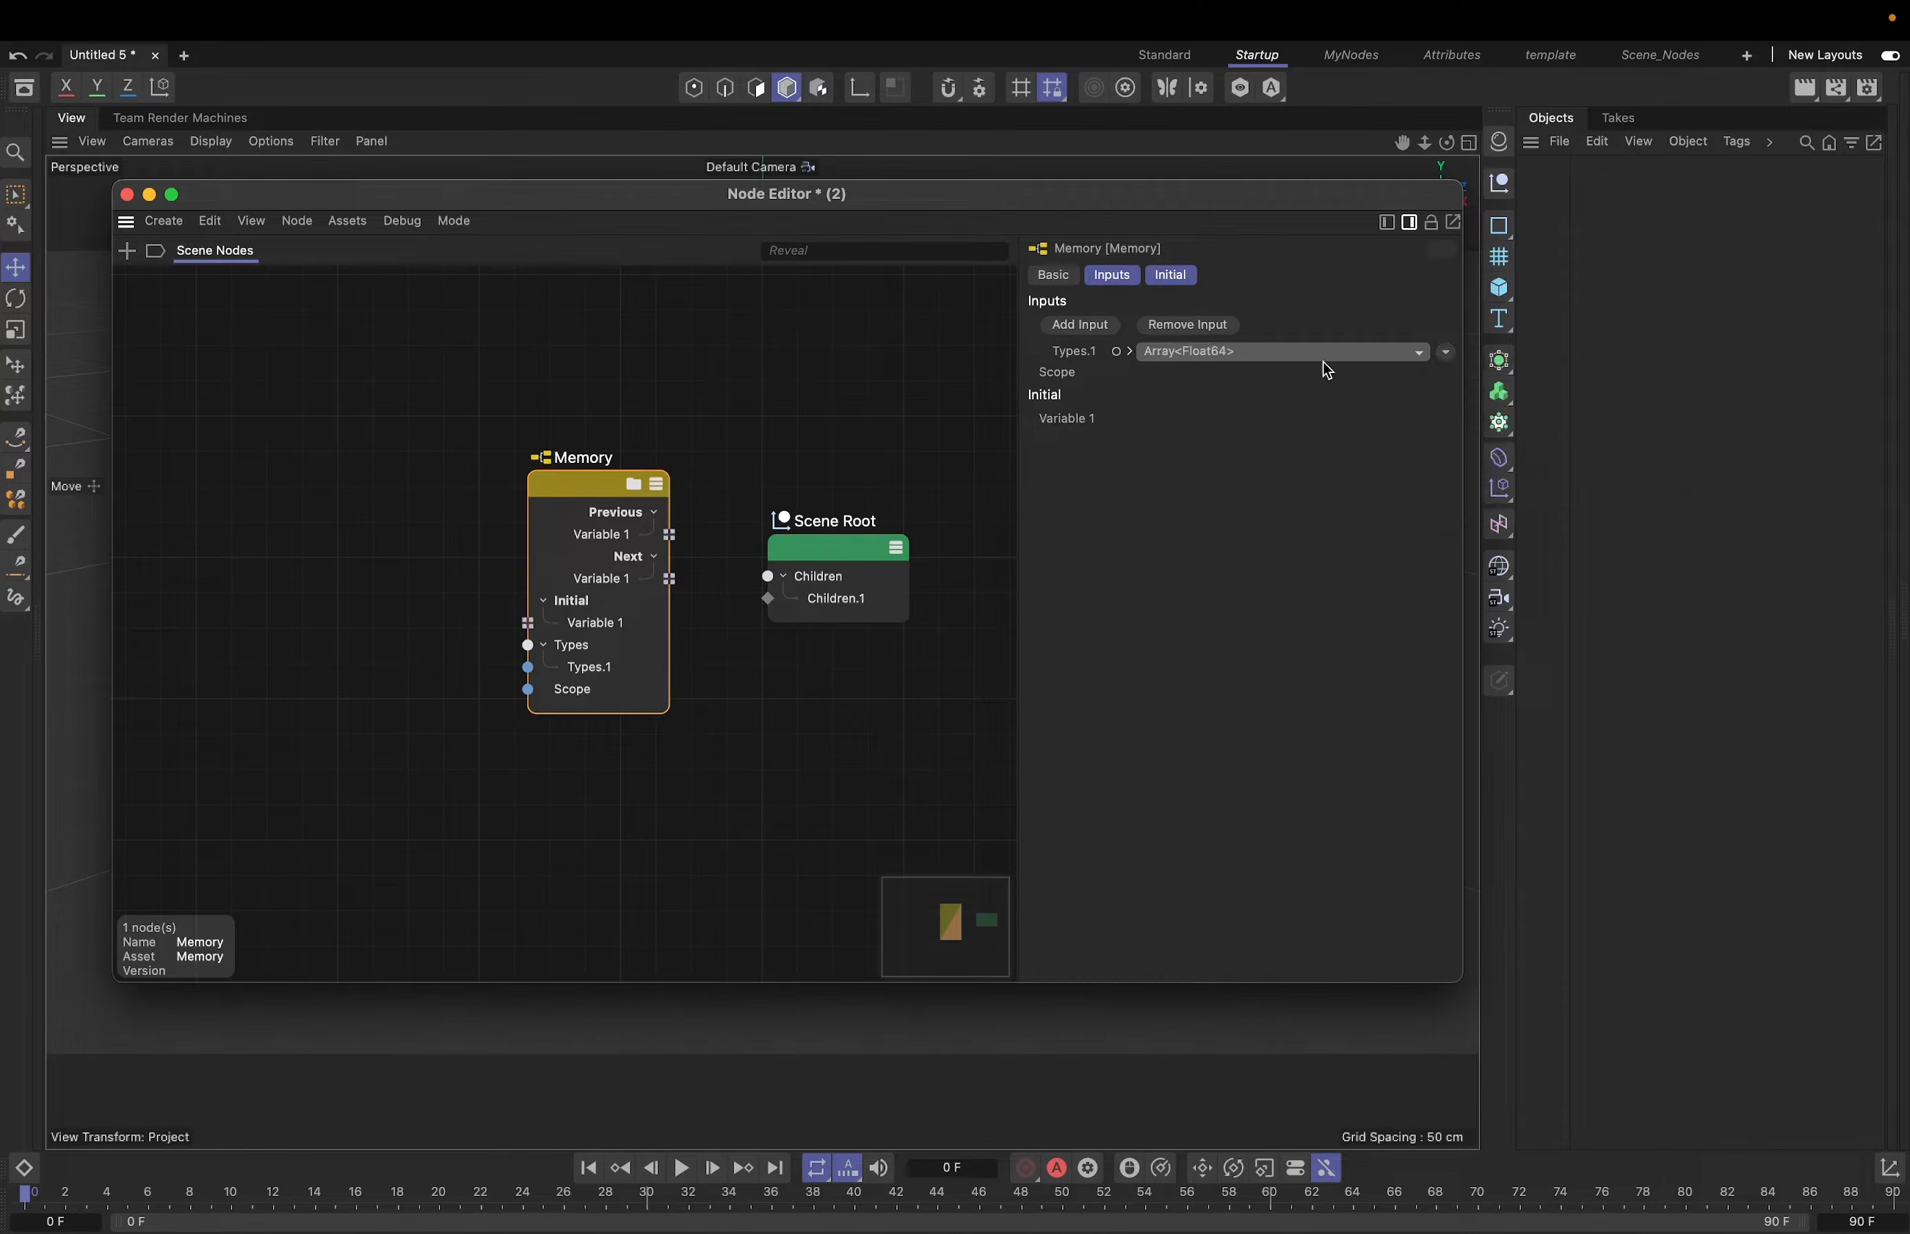
left_click(1130, 353)
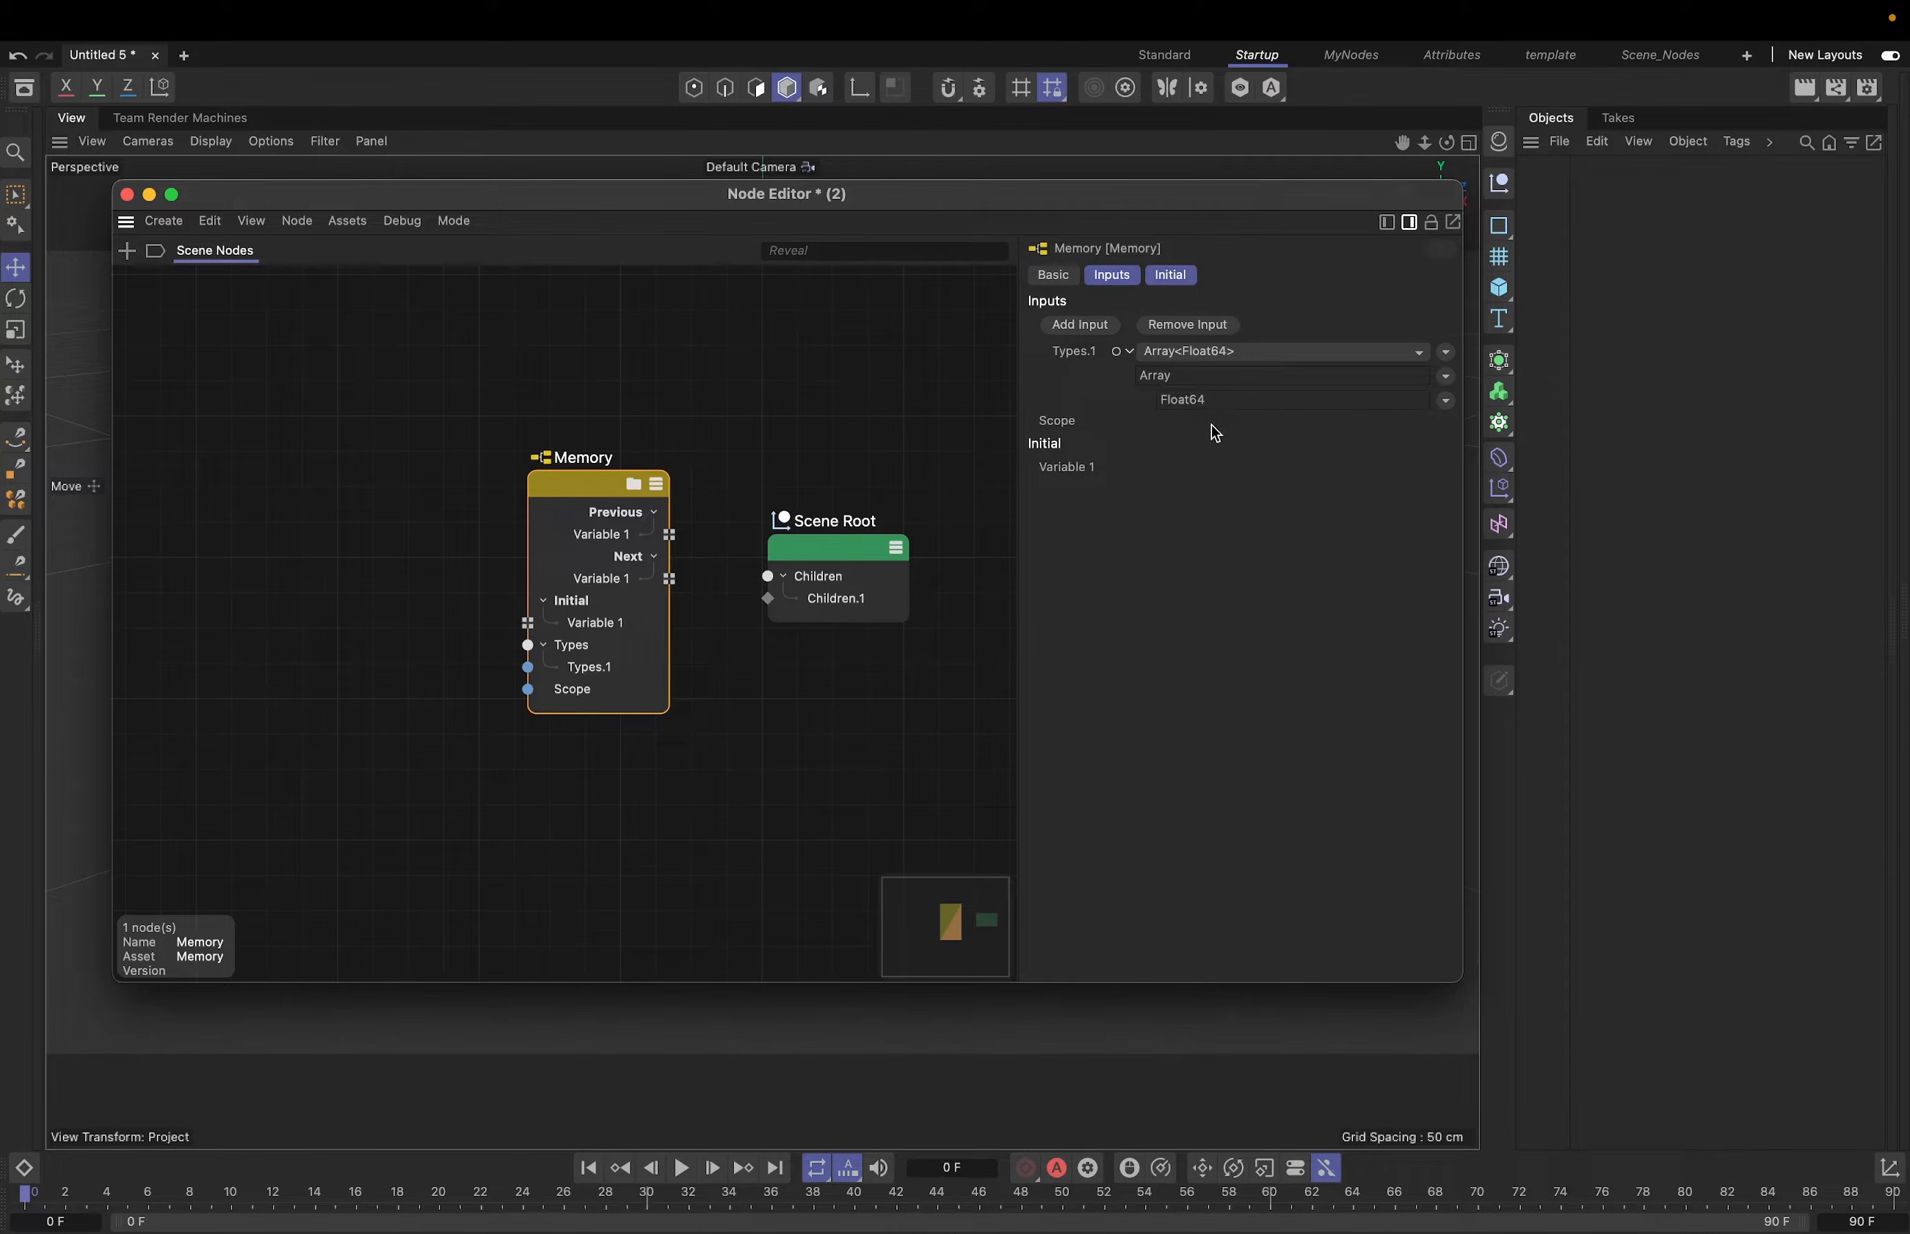
left_click(1446, 400)
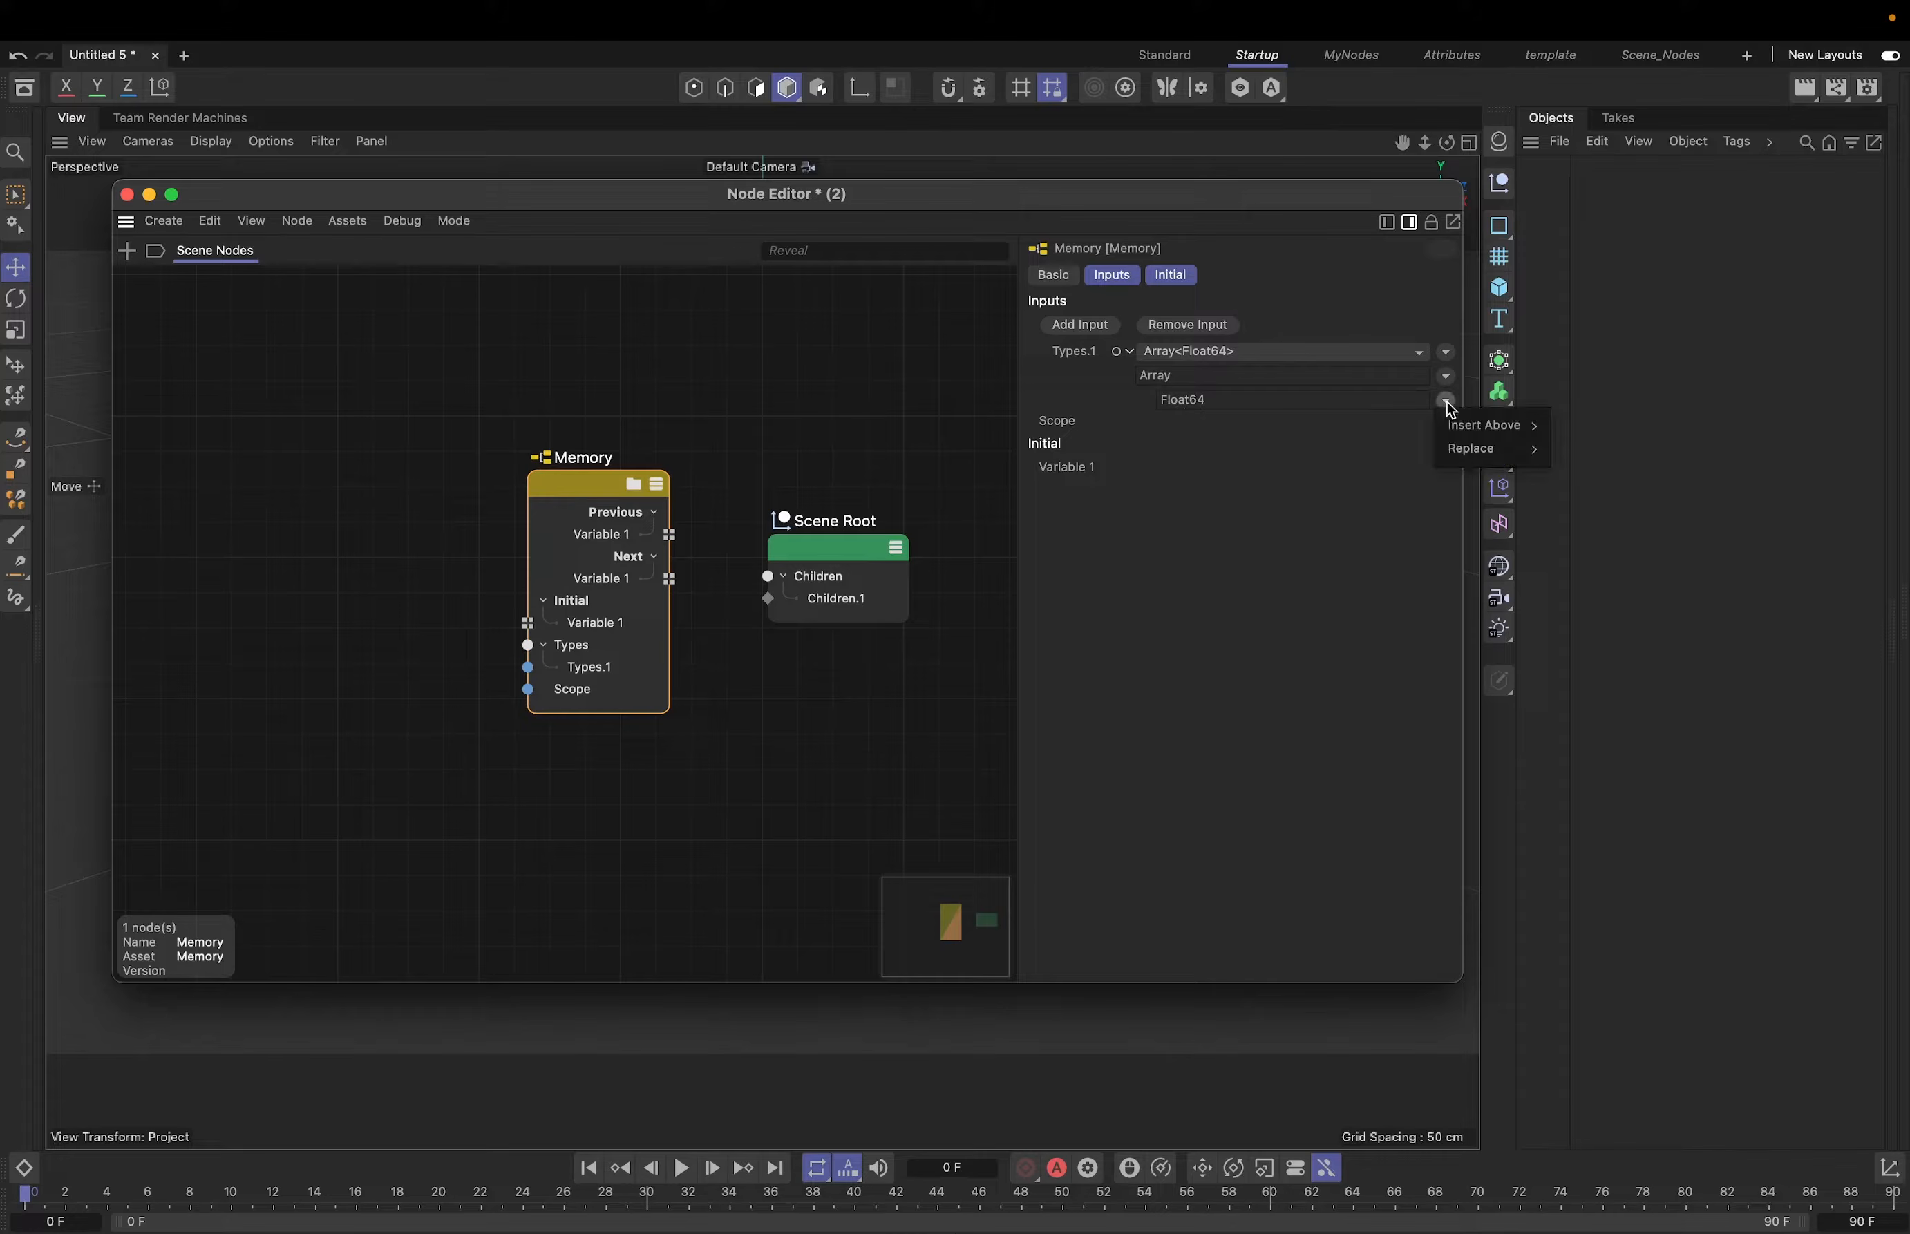
mouse_move(1463, 455)
mouse_move(1592, 457)
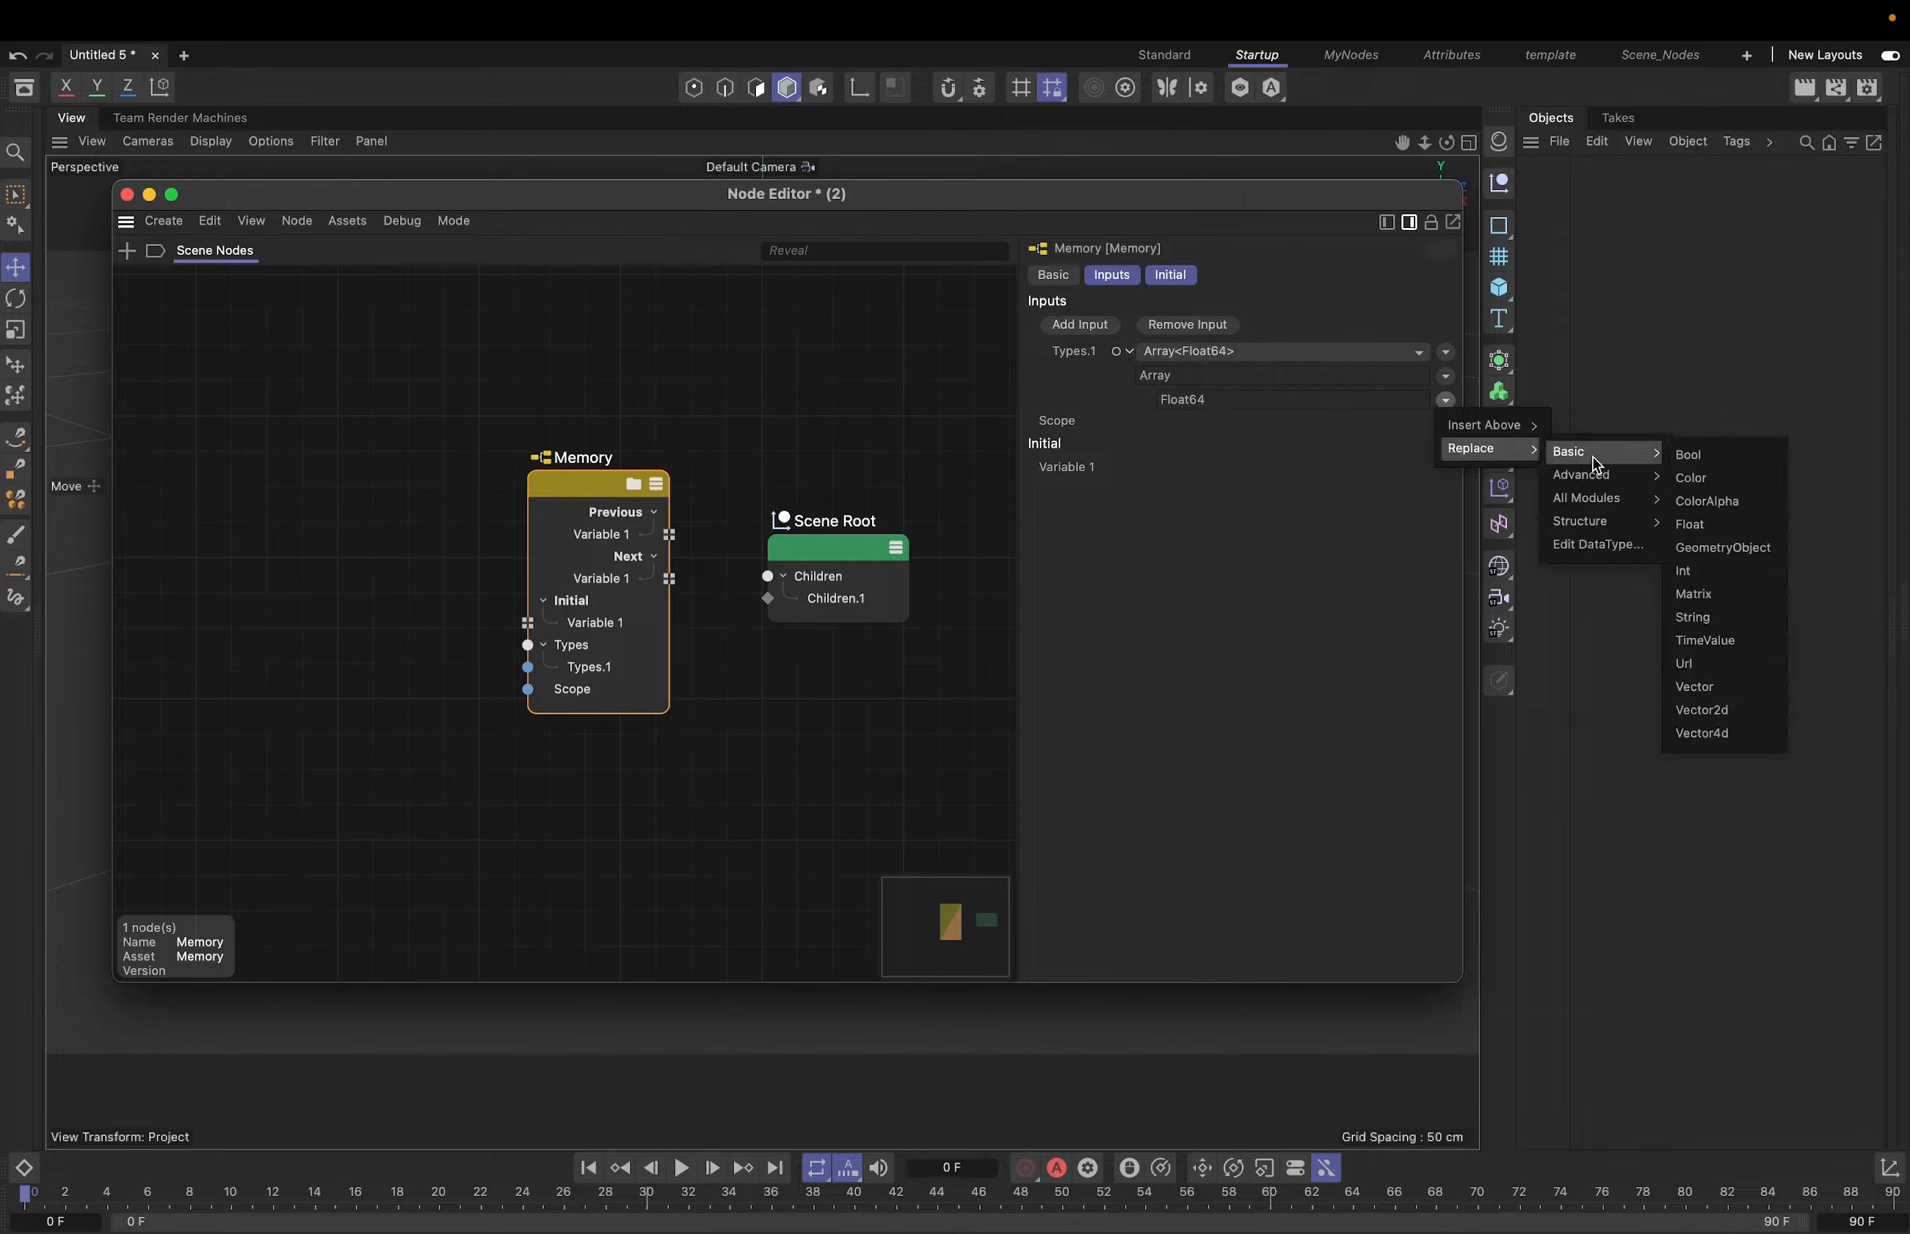
left_click(1696, 686)
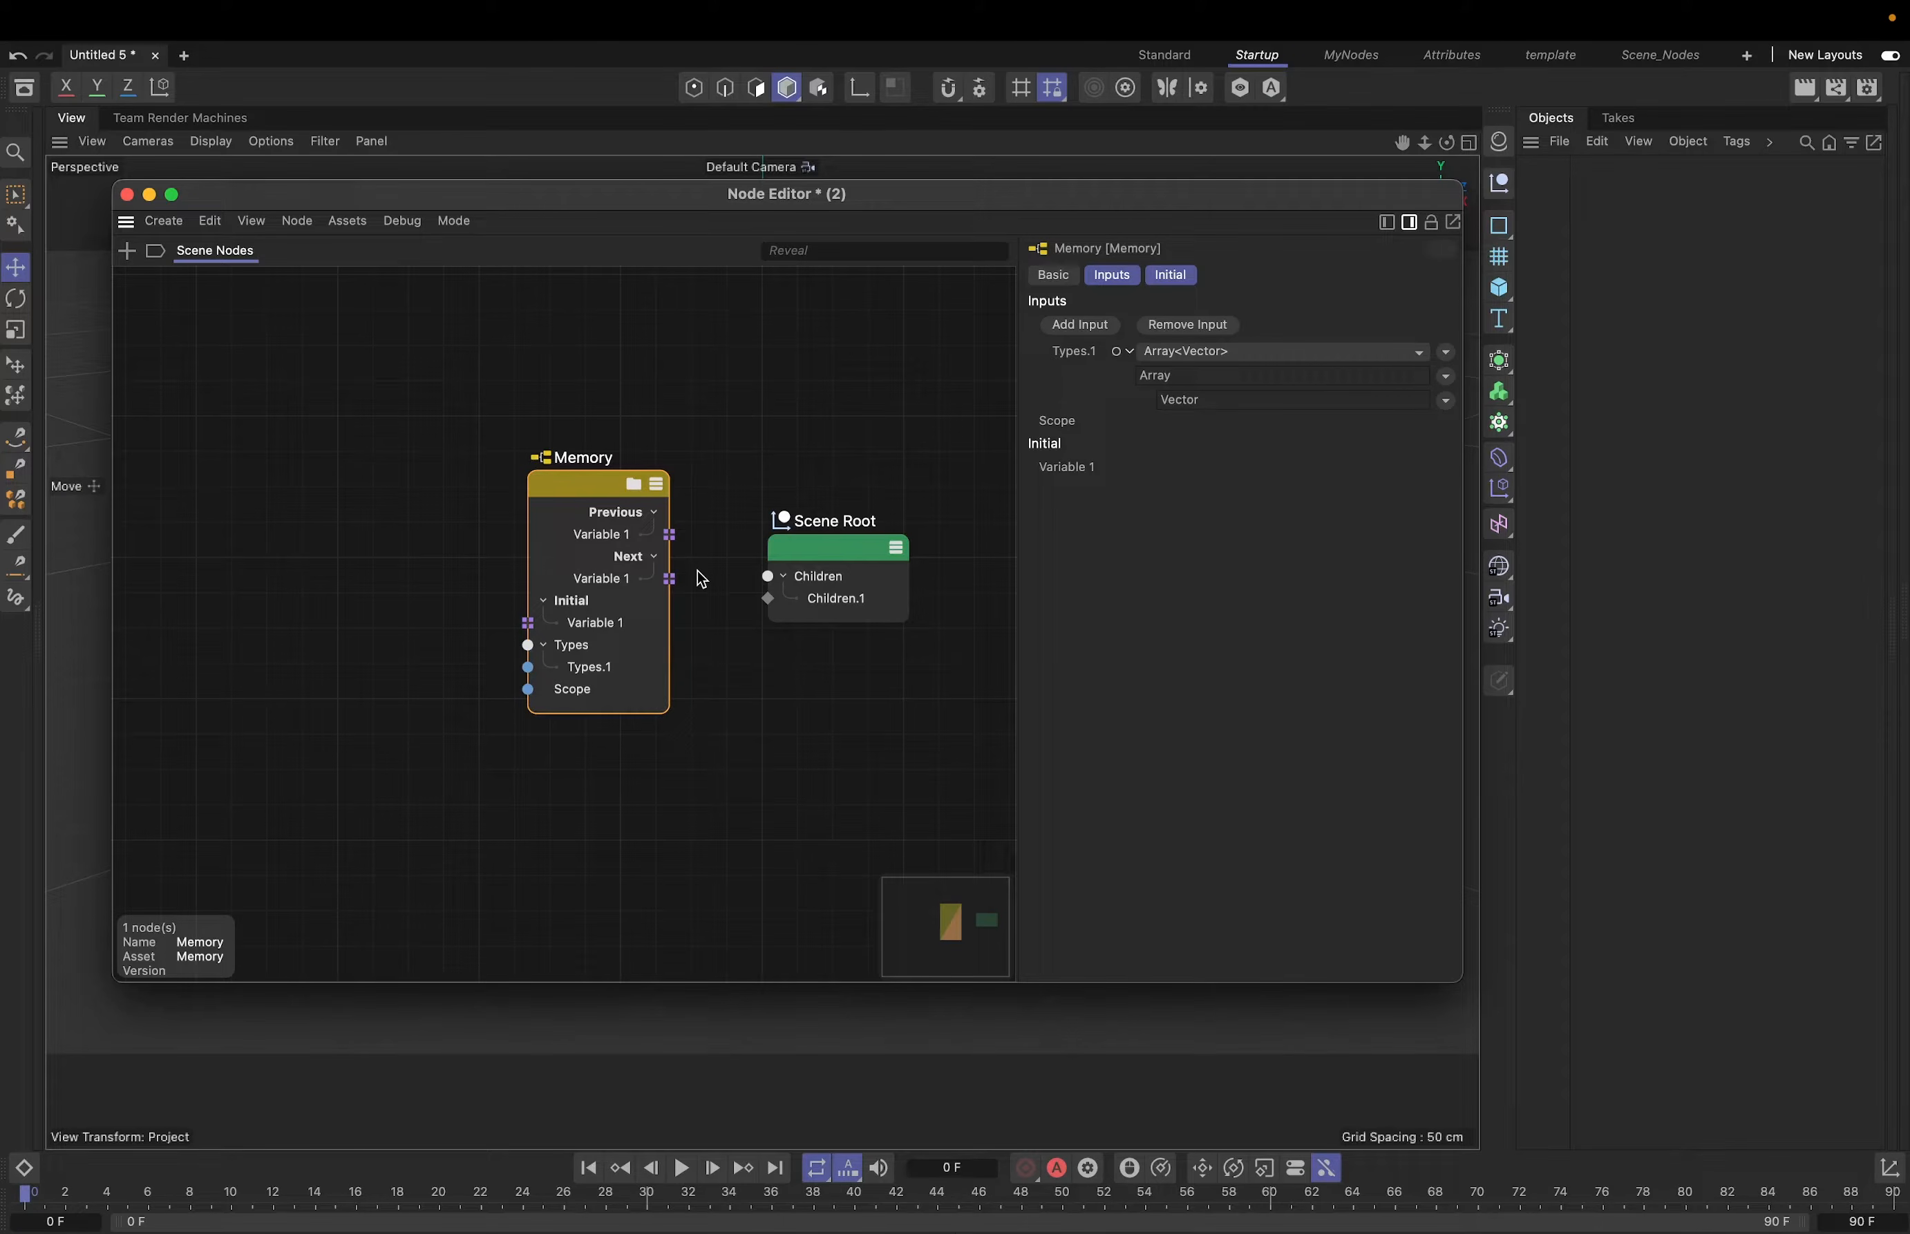
left_click_drag(599, 503, 593, 508)
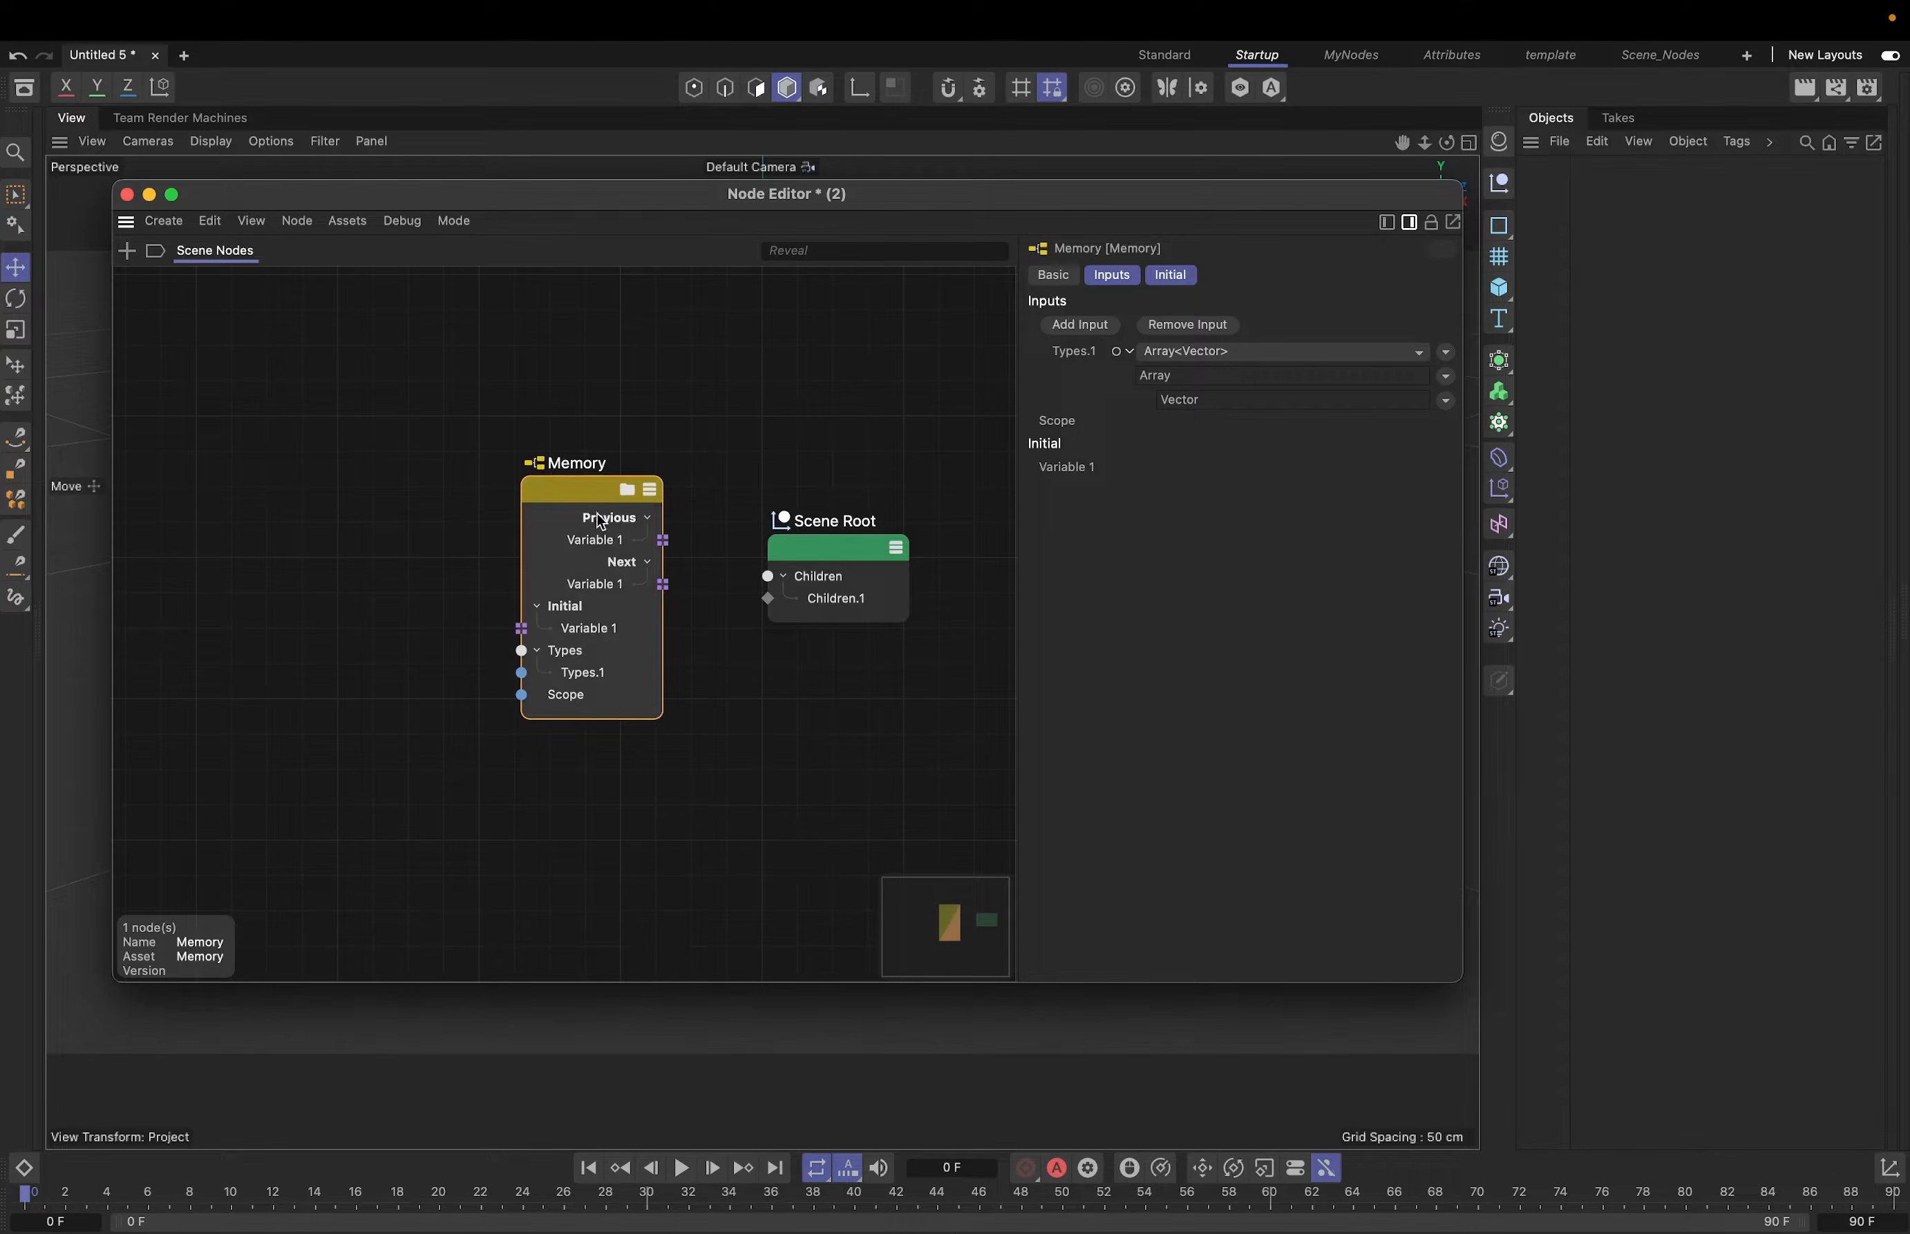
left_click(434, 487)
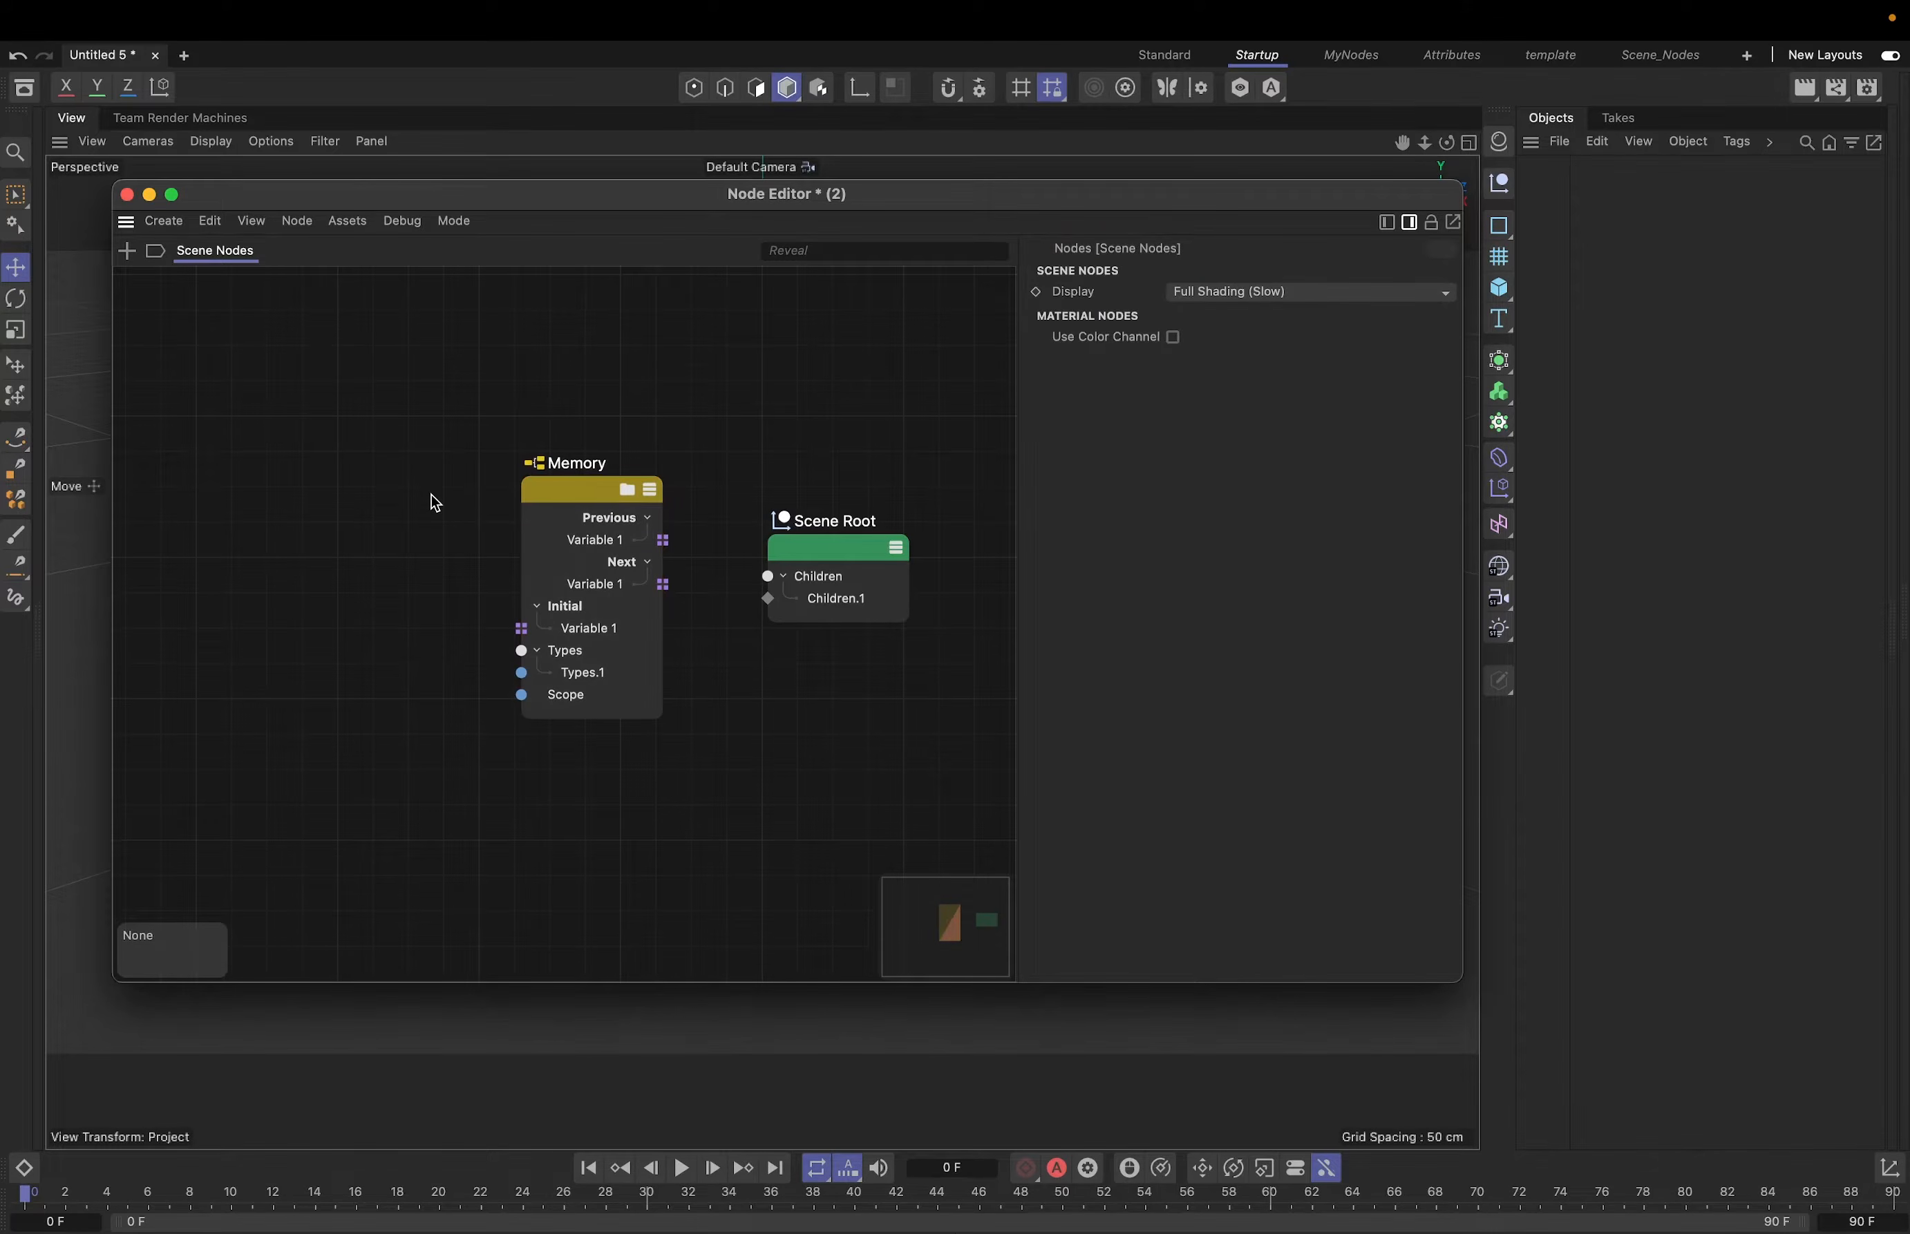
- Add a Fill Array node before the Memory node and connect its Array output to Memory's initial Variable 1
left_click_drag(417, 199, 567, 268)
double_click(601, 693)
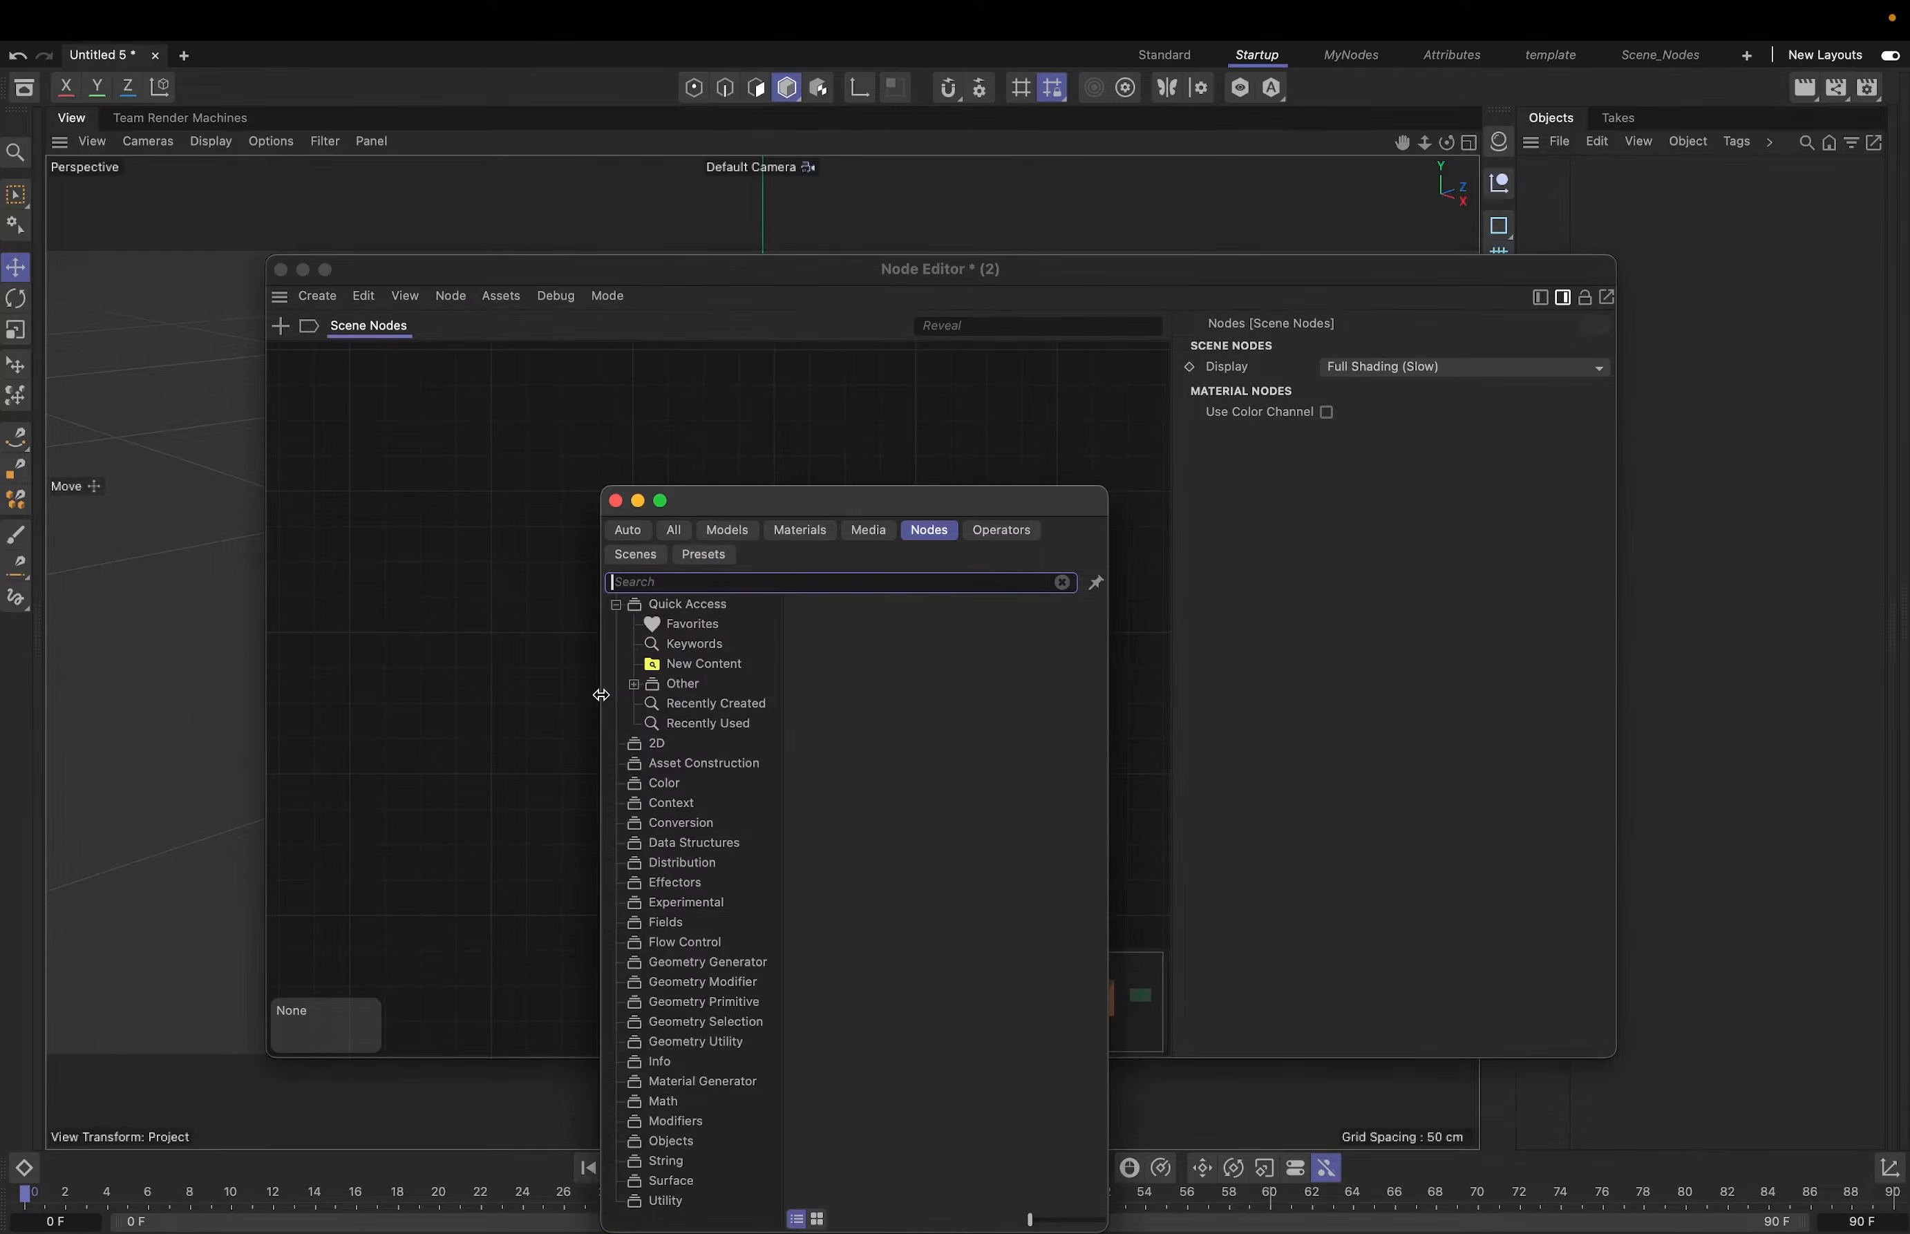
type("fill")
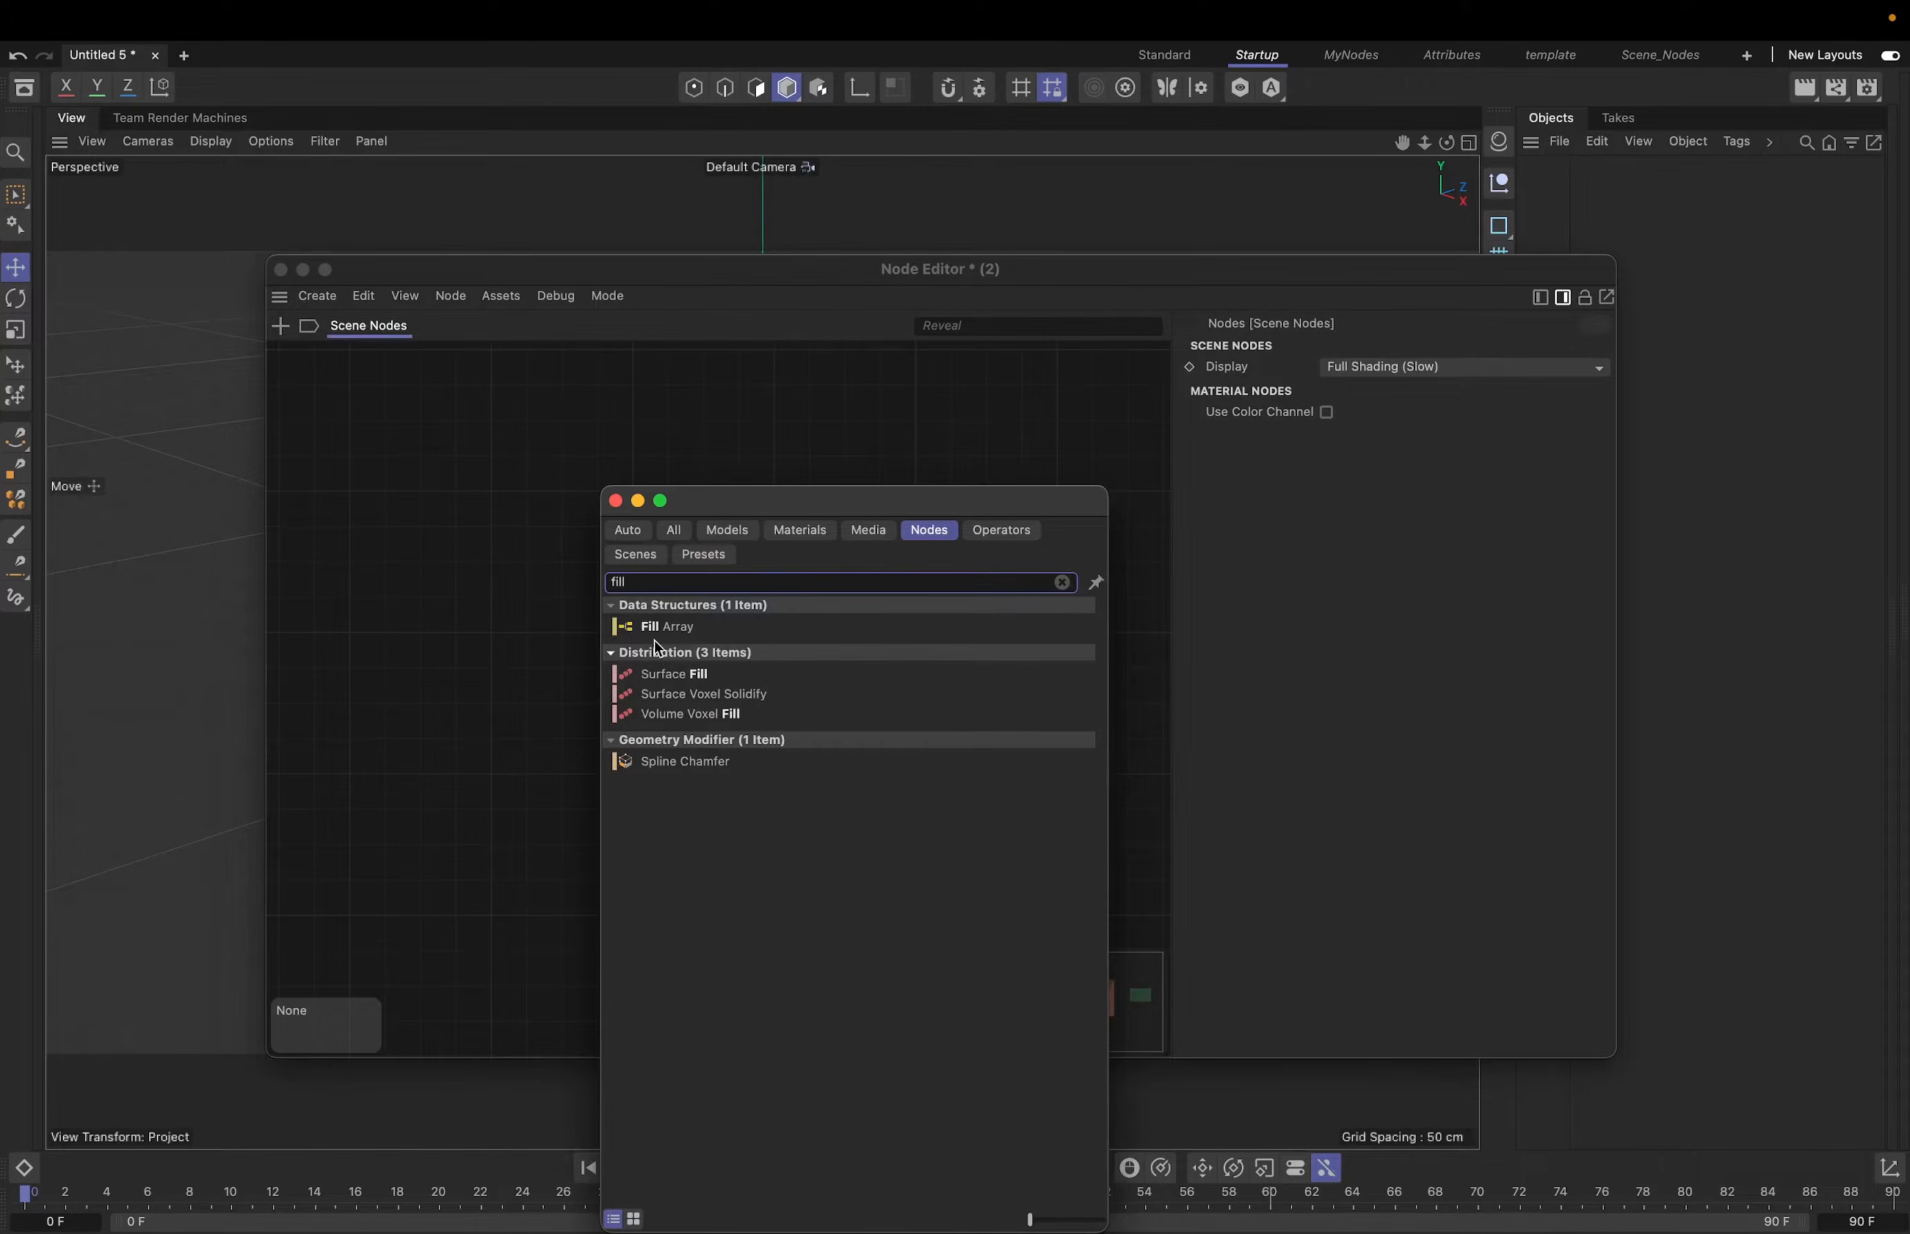
left_click_drag(655, 628, 675, 703)
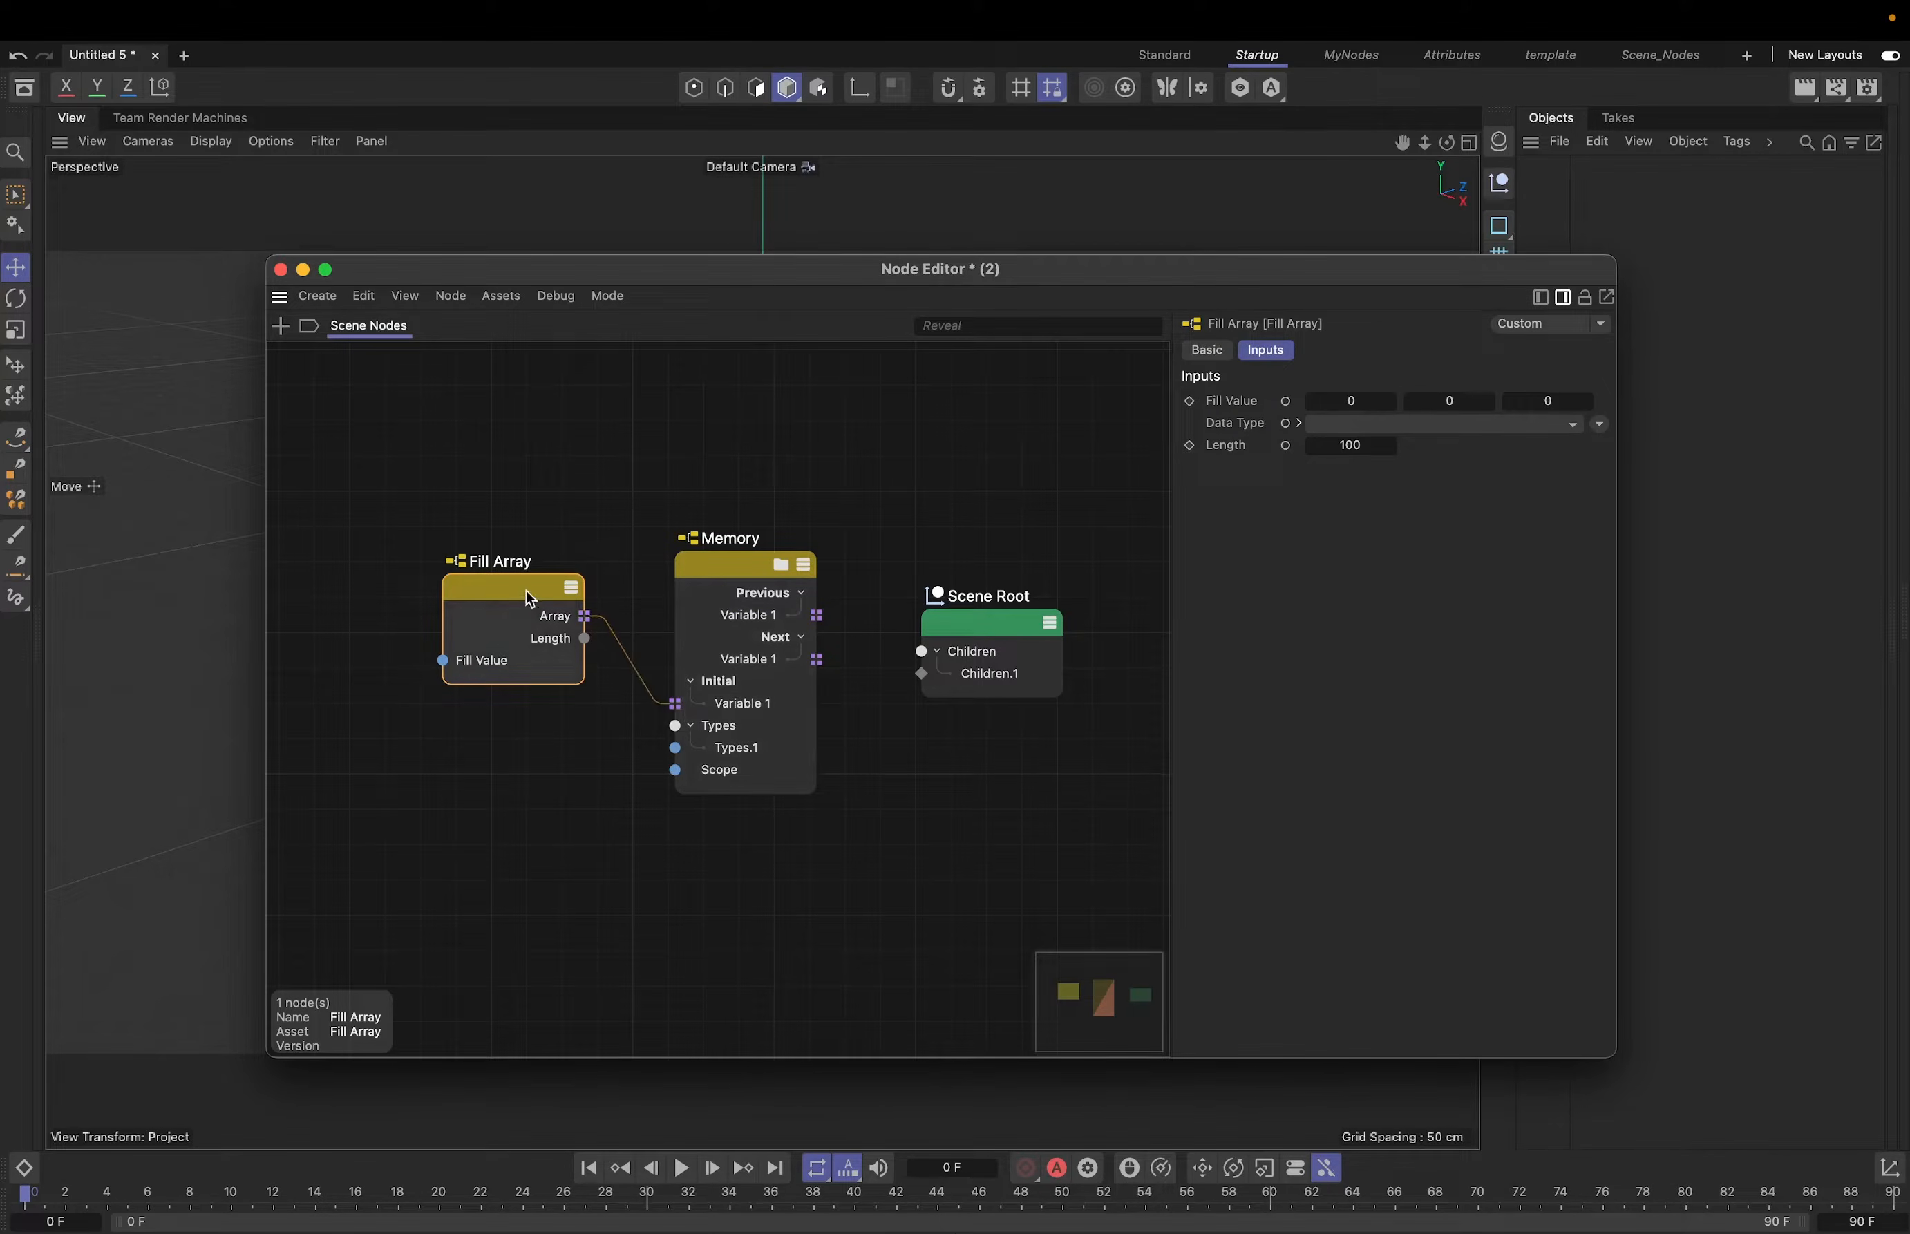
left_click_drag(529, 596, 566, 572)
left_click_drag(722, 566, 716, 559)
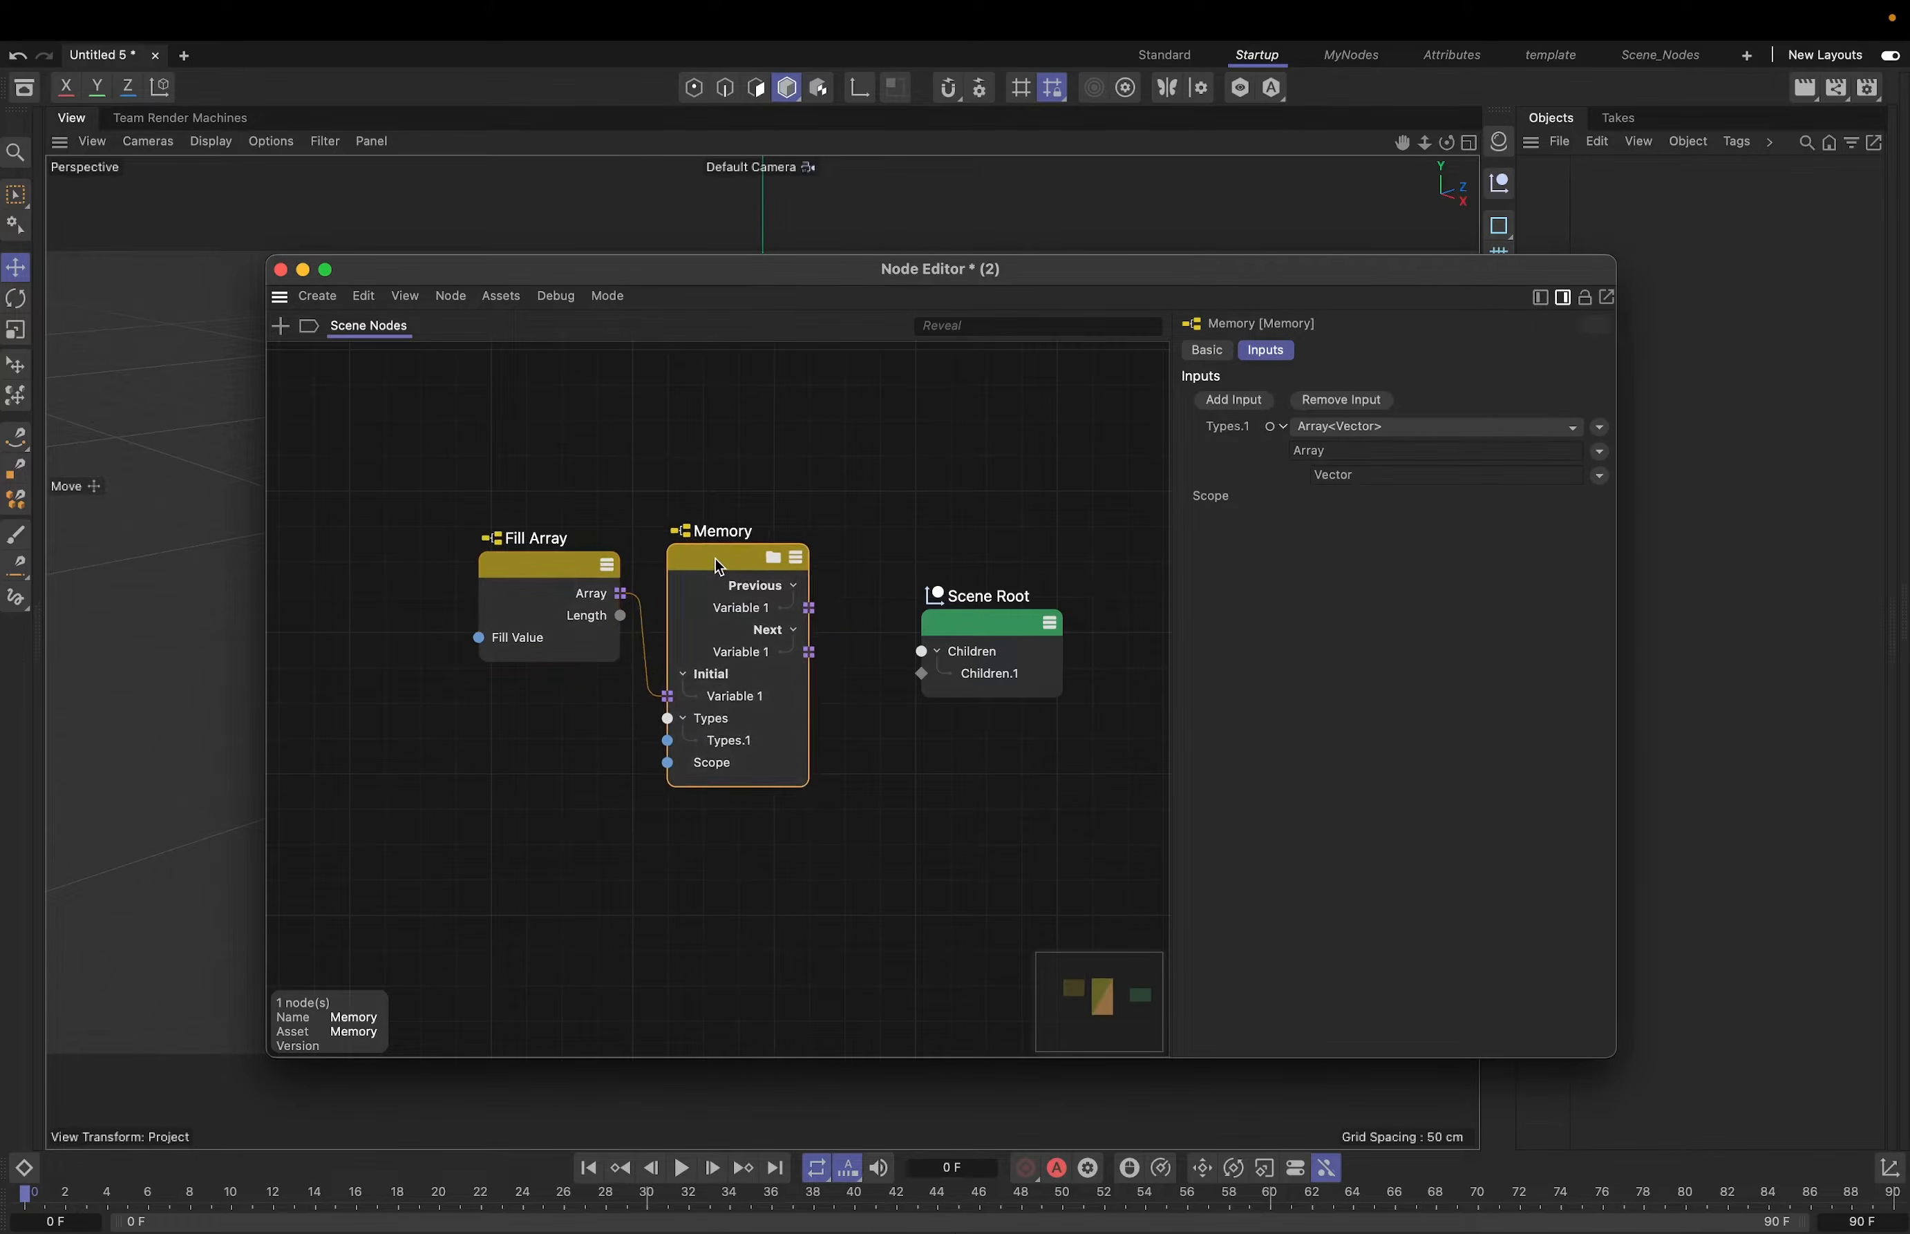
left_click(558, 575)
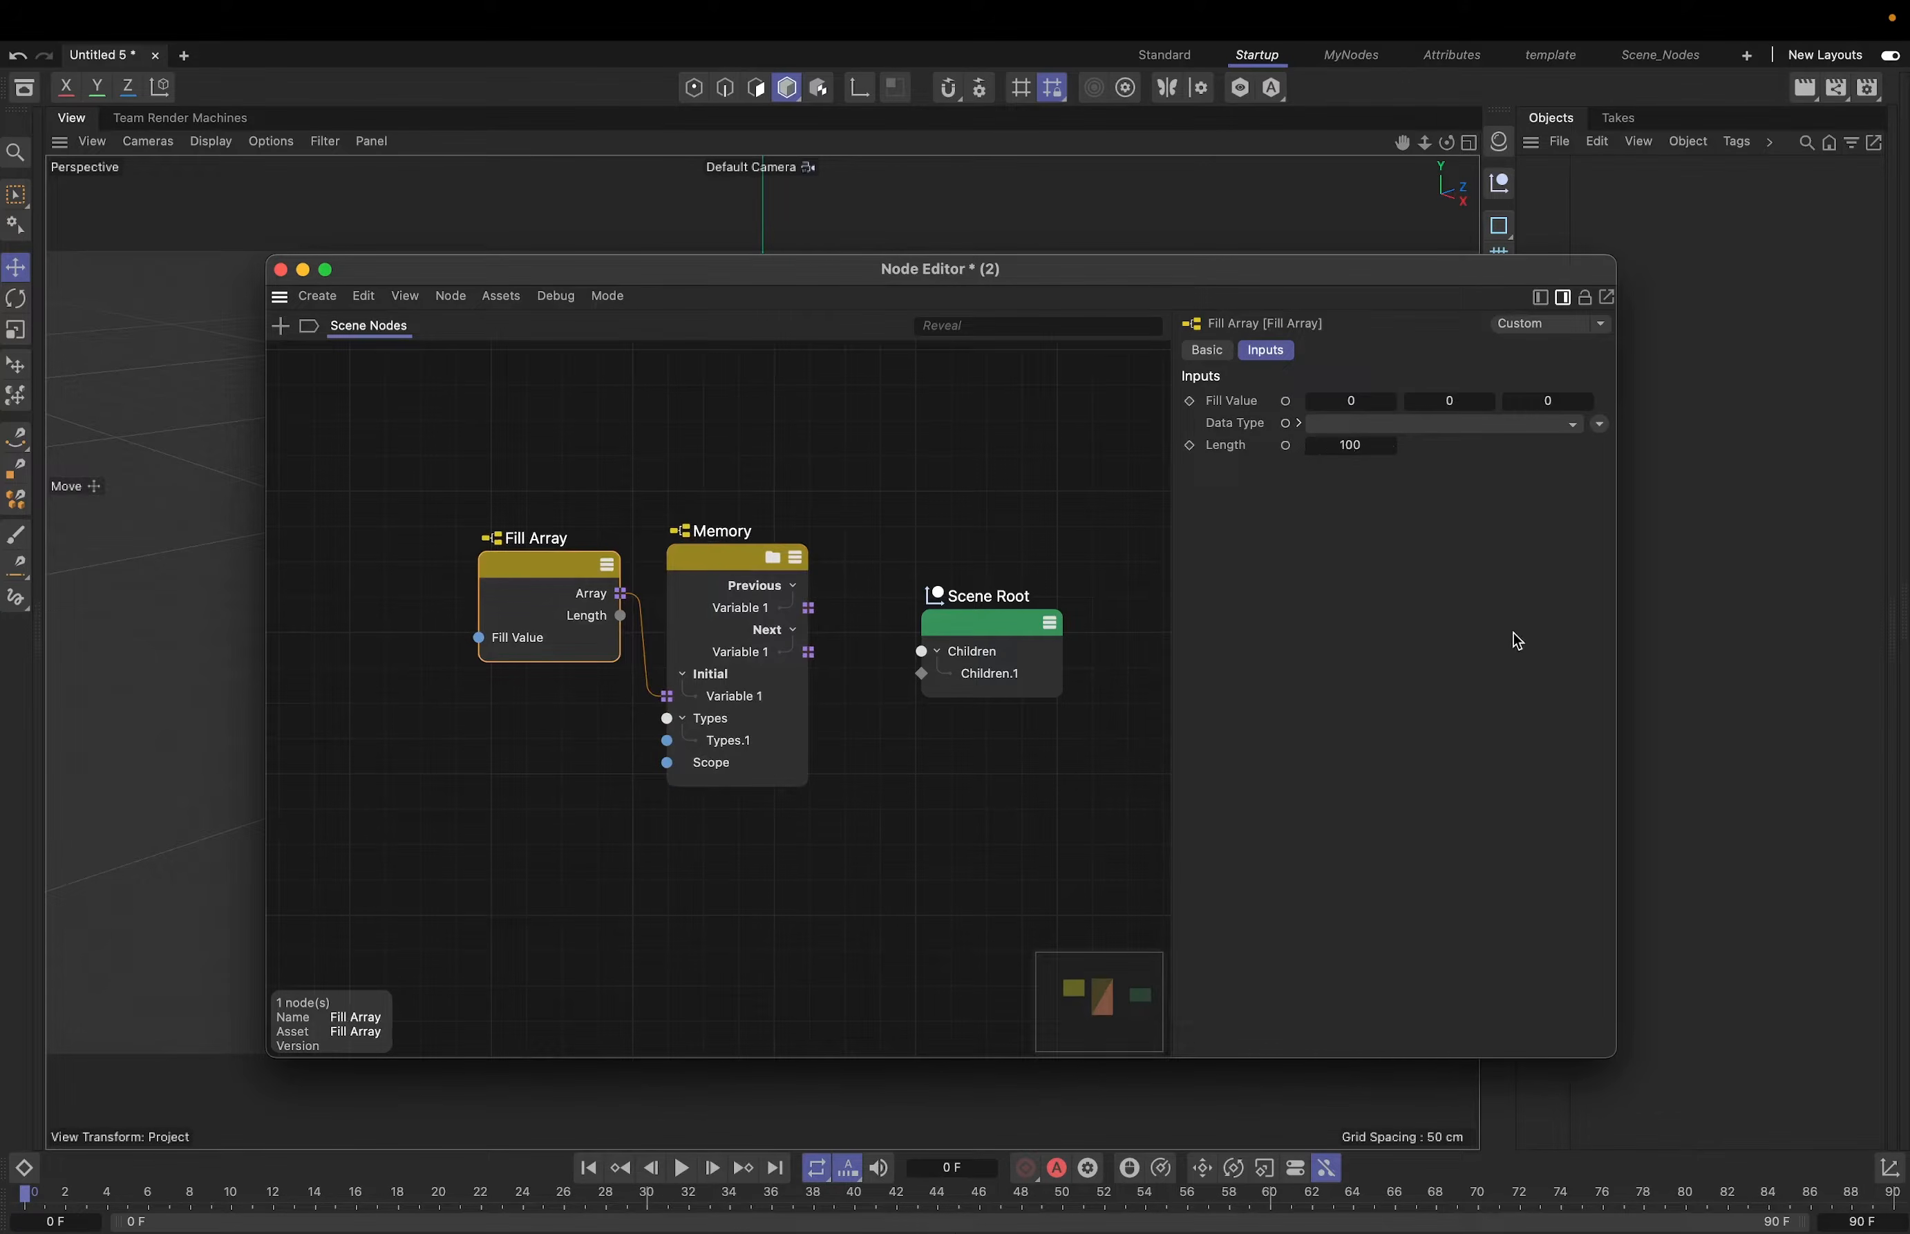
left_click(954, 850)
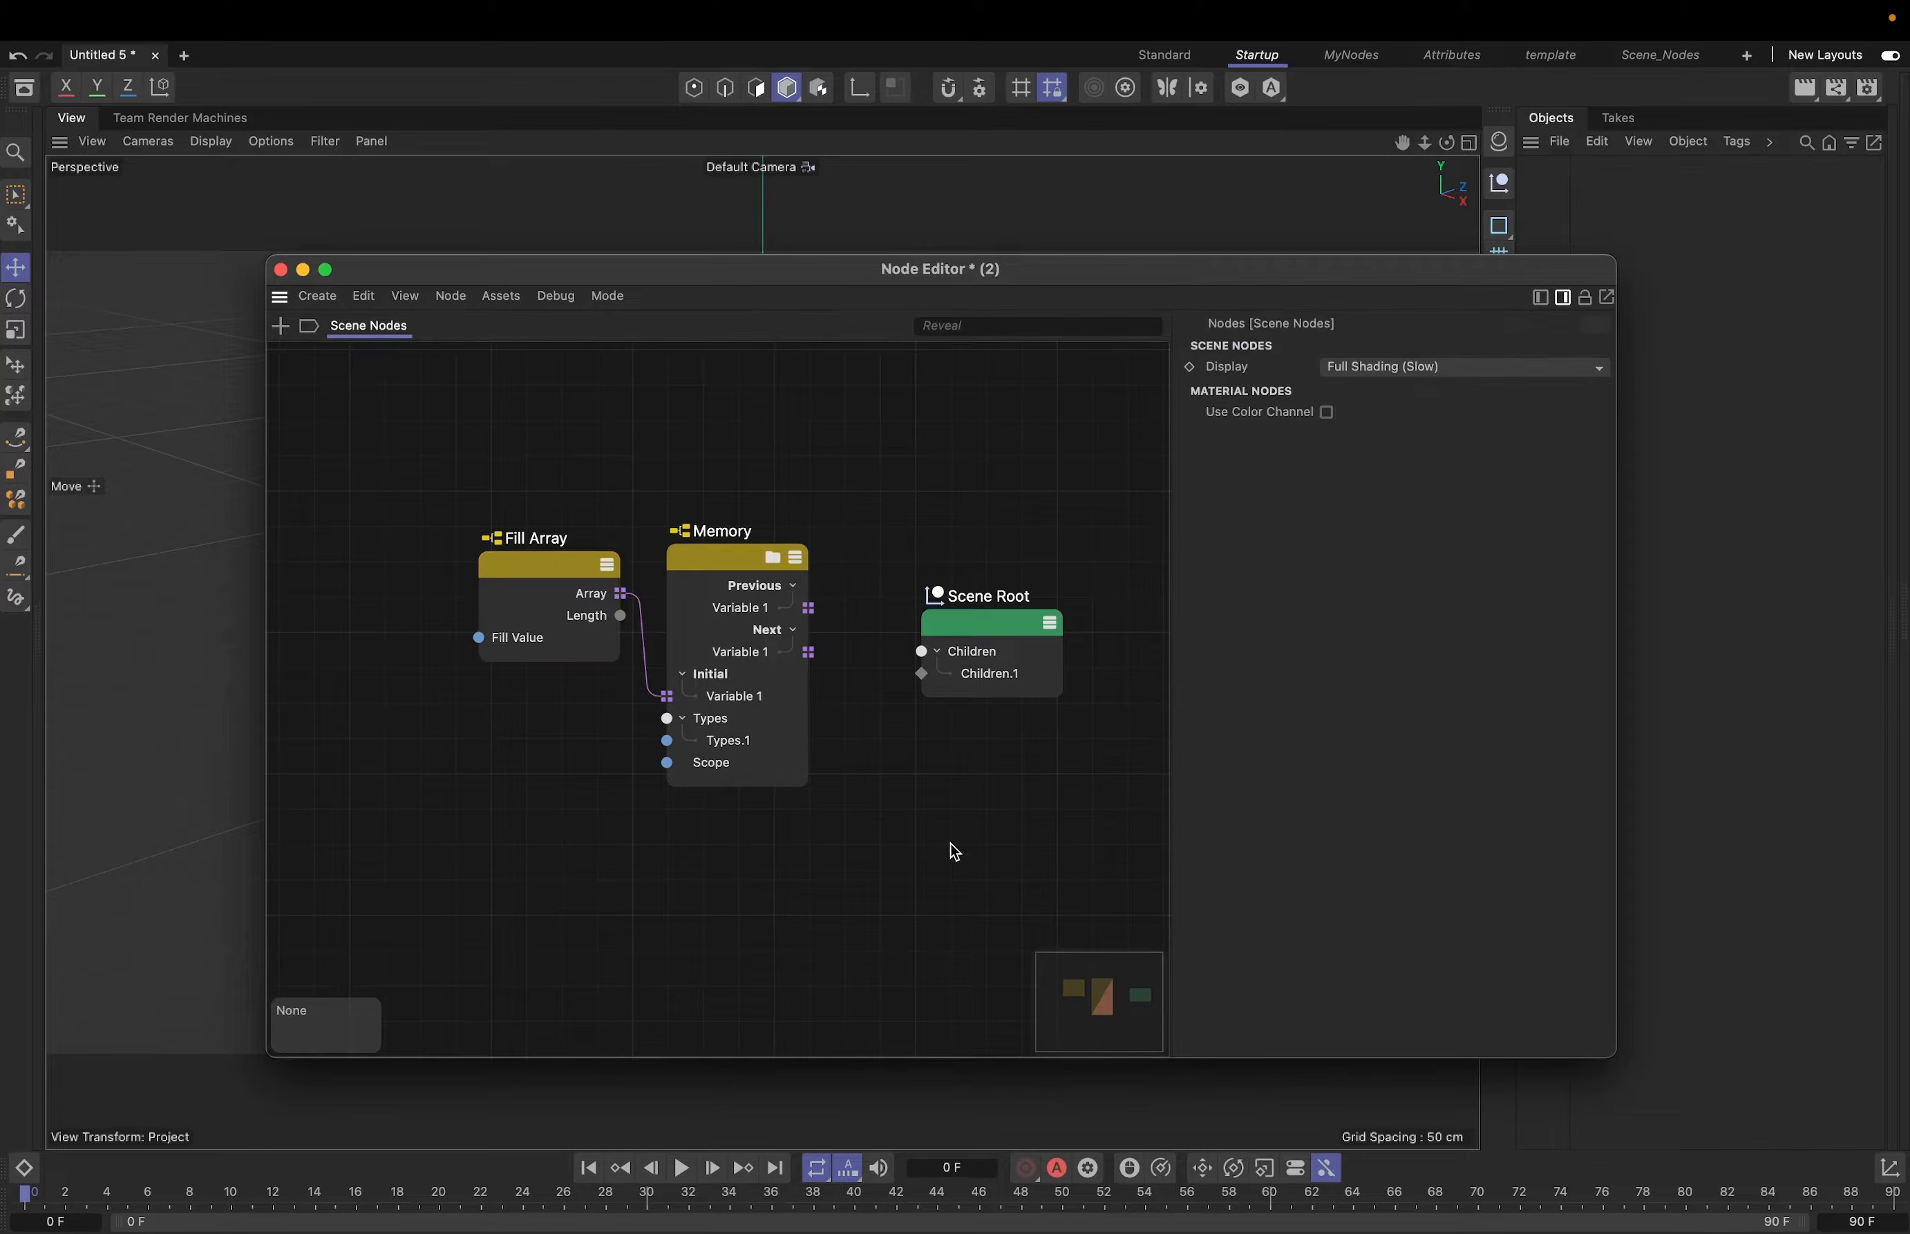
middle_click_drag(895, 778, 916, 773)
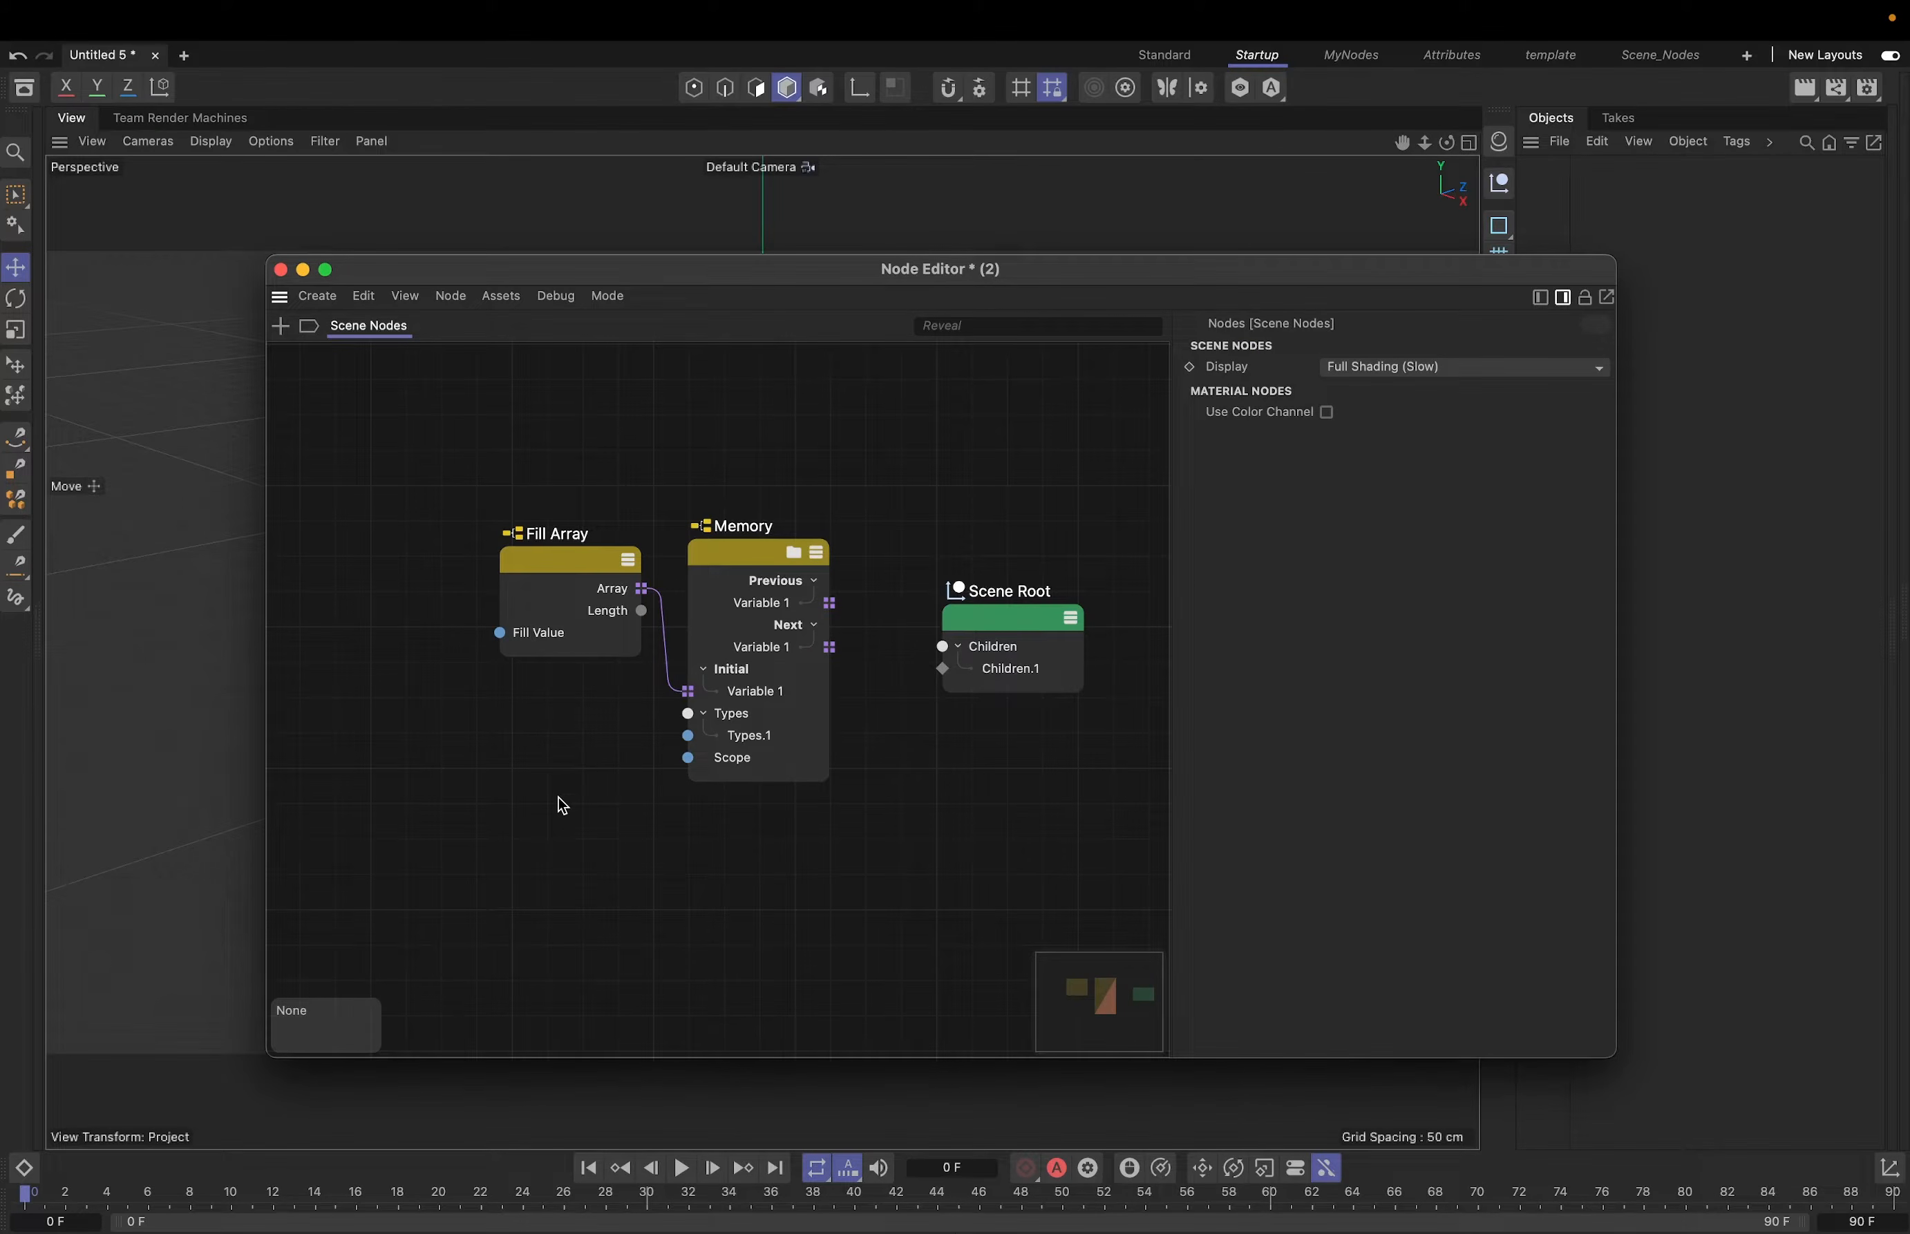
- Create a null object and rename it Emitter
left_click(1499, 184)
double_click(1568, 169)
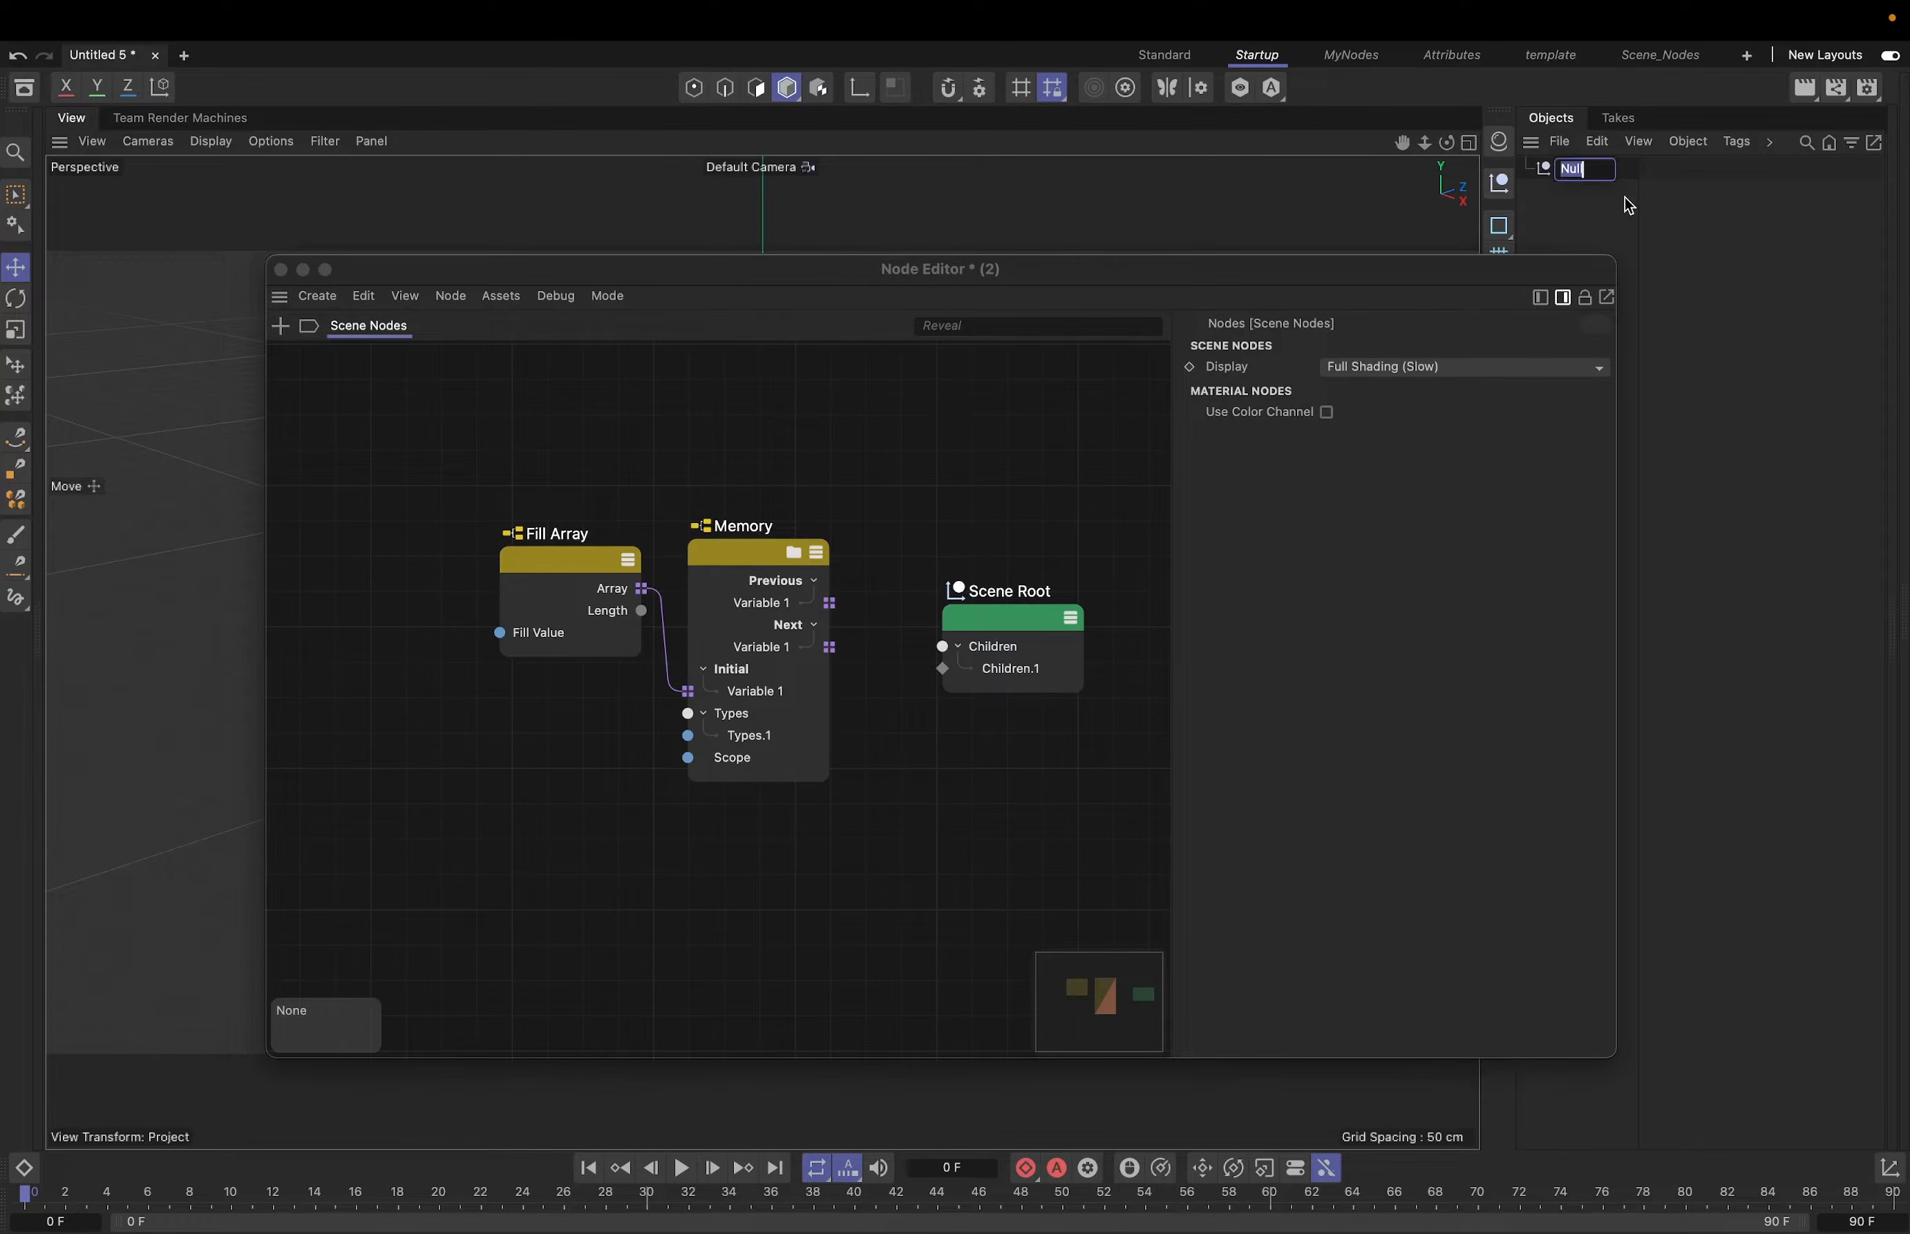
type("Emitter")
key("Return")
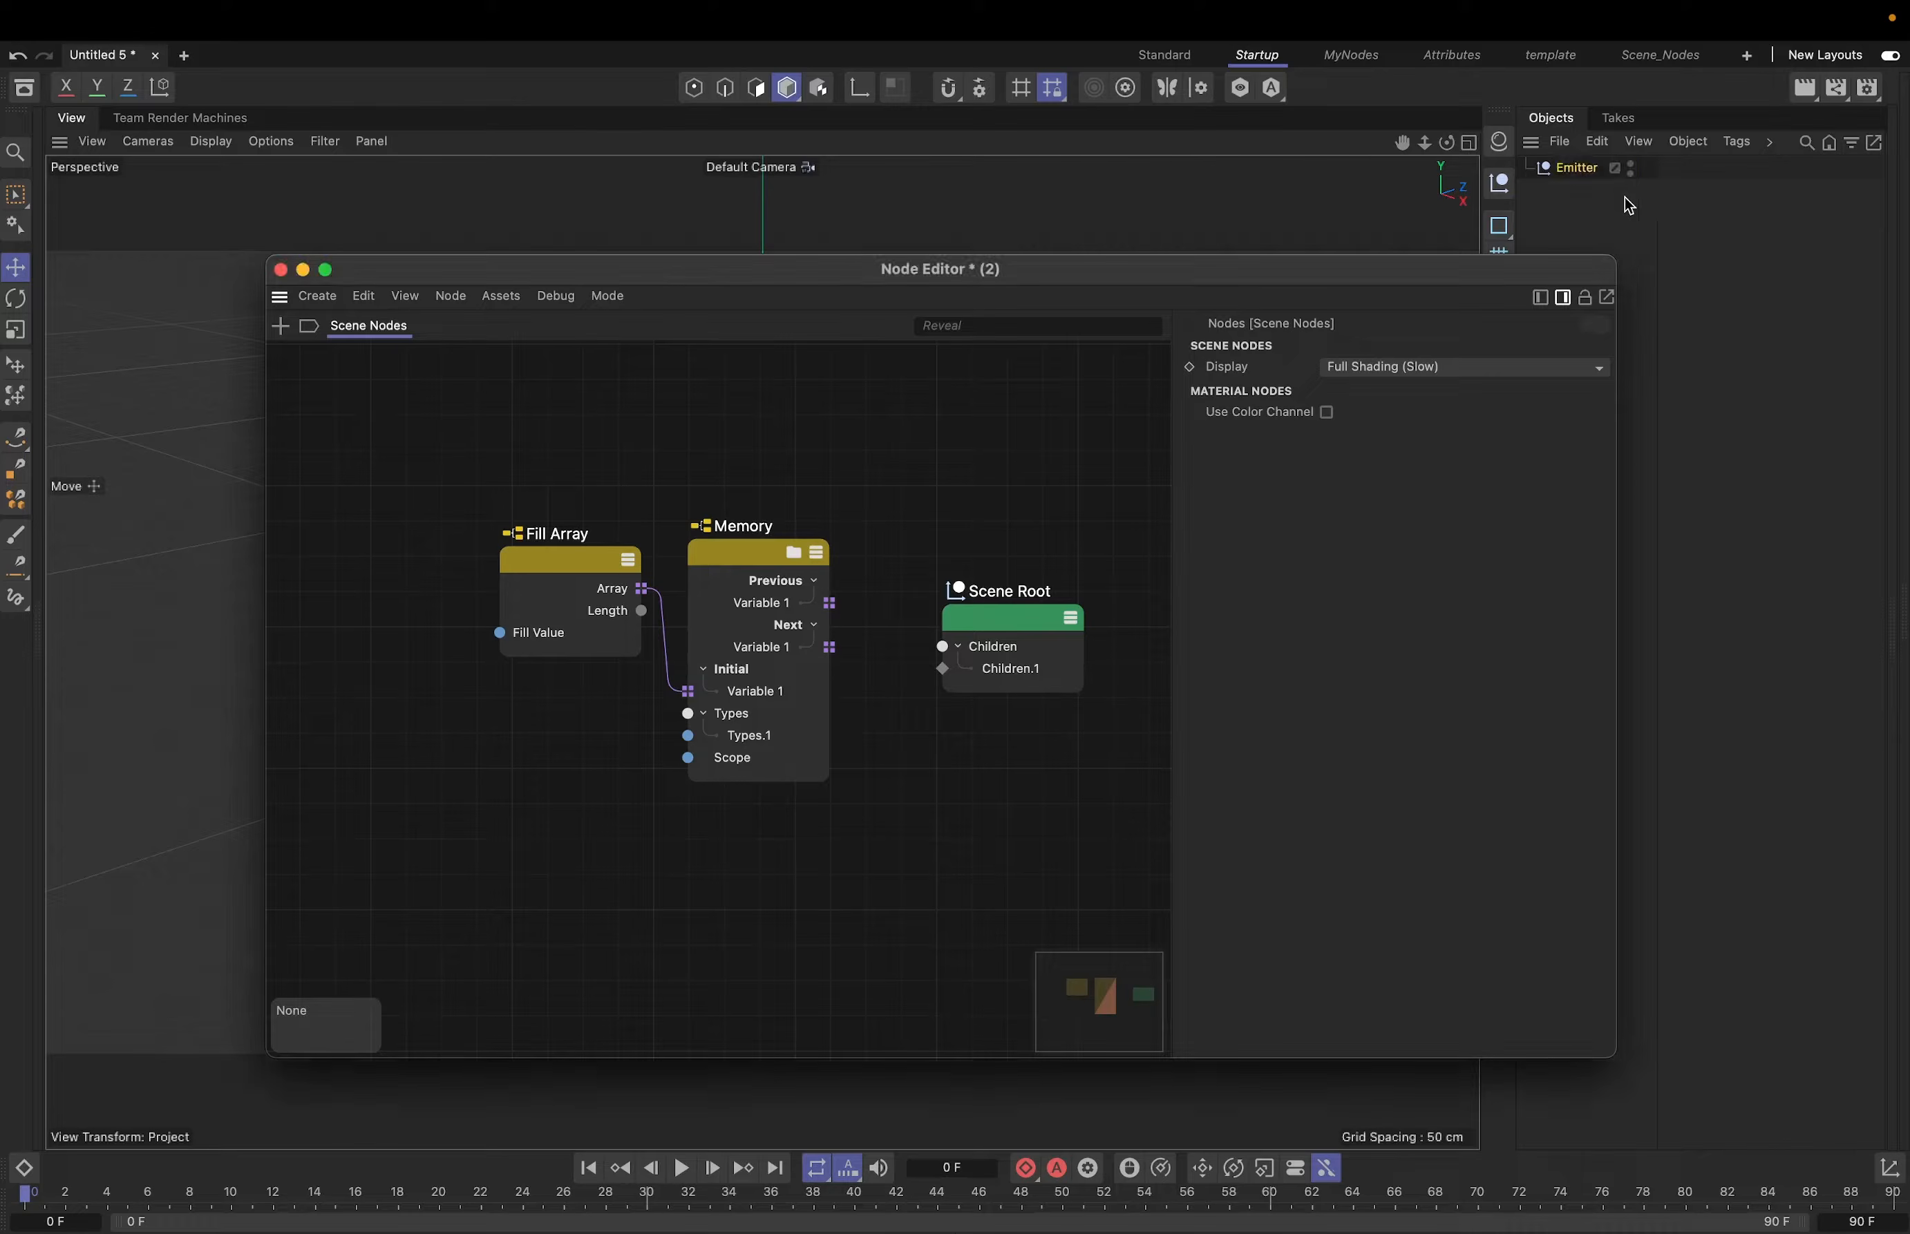
- Bring the Emitter null into the scene node graph and place its node before Fill Array
left_click(1568, 170)
left_click_drag(1457, 273, 1320, 253)
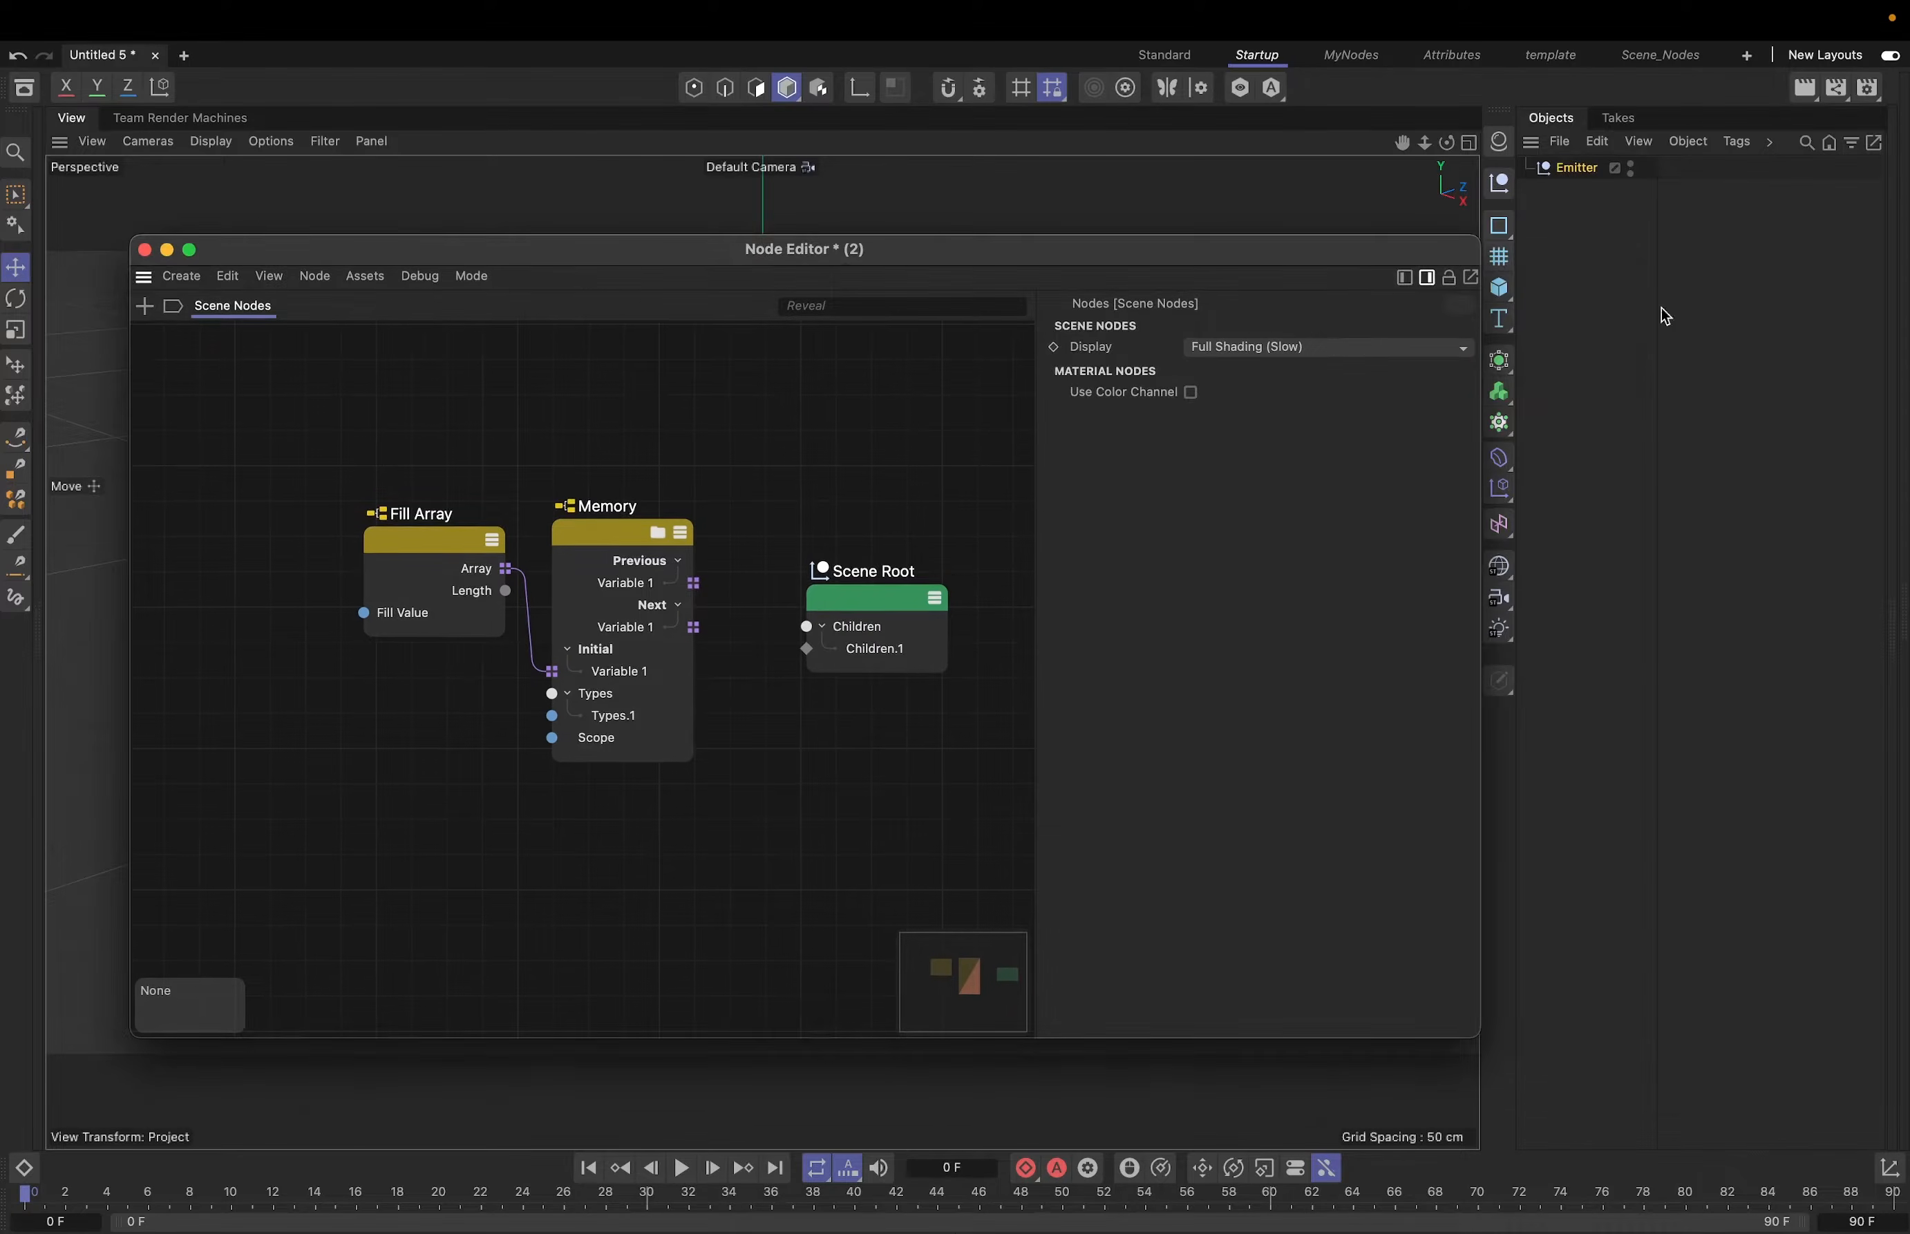
left_click_drag(1566, 164, 244, 516)
left_click_drag(566, 249, 715, 239)
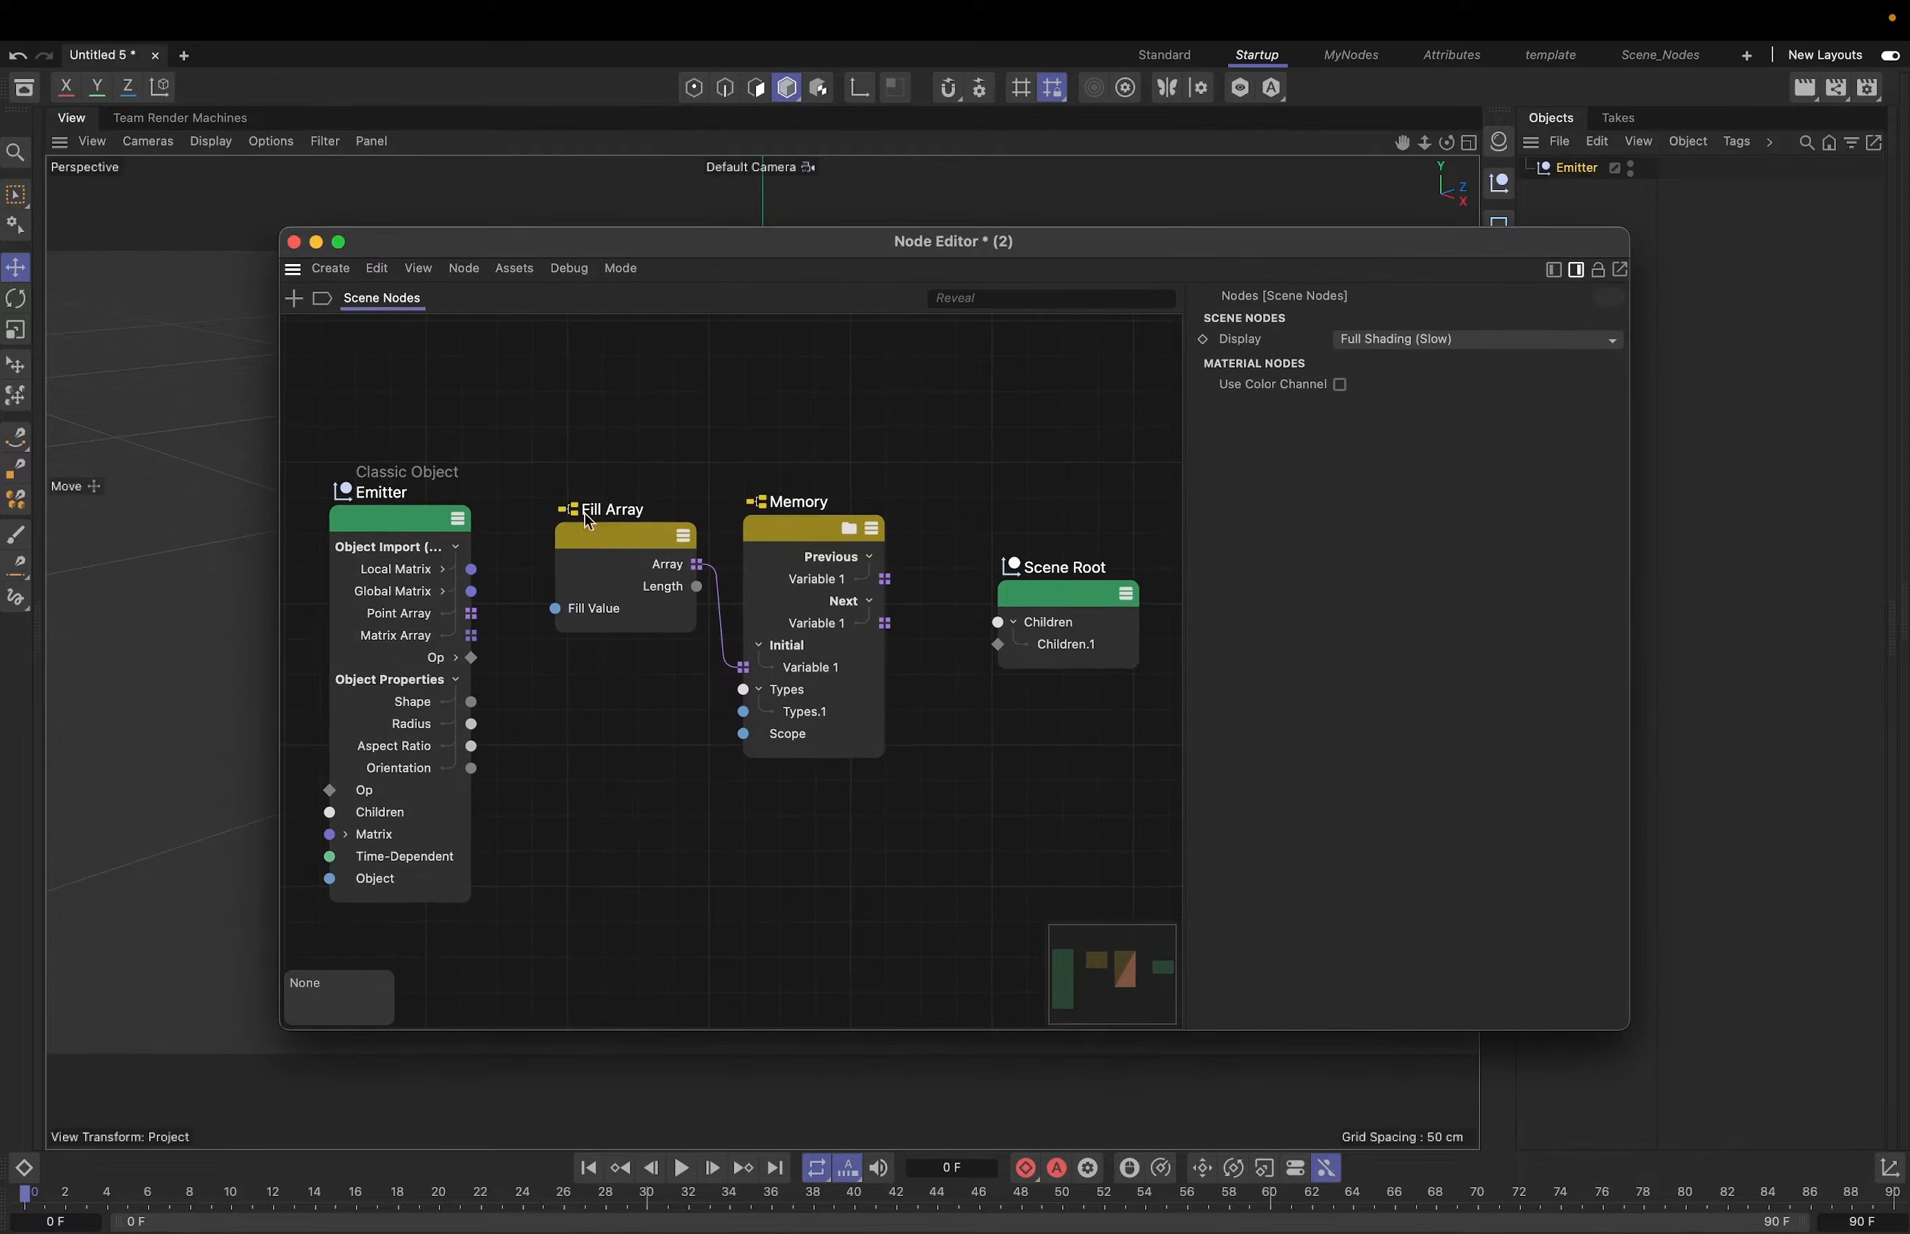
left_click(404, 539)
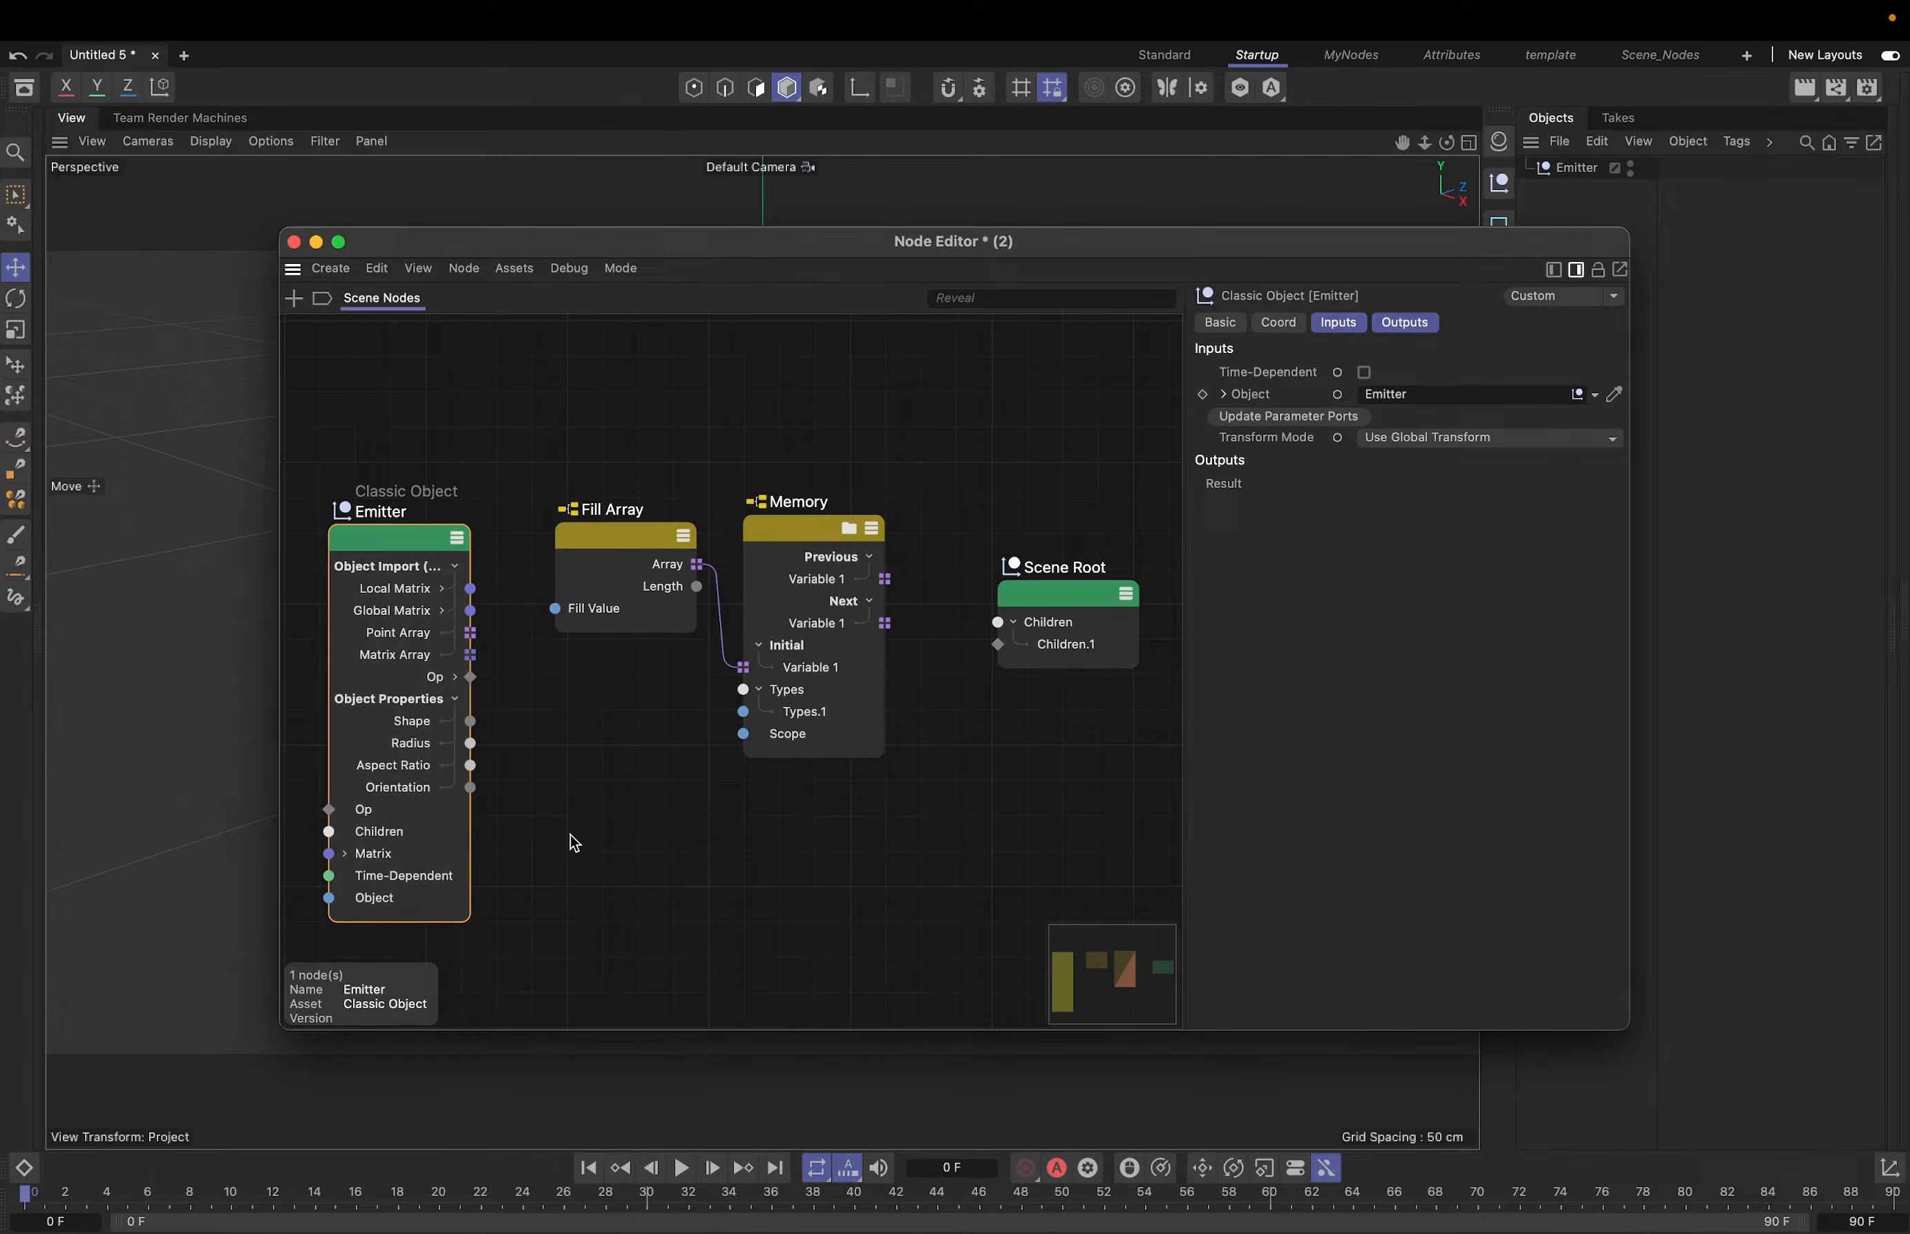
left_click_drag(403, 537, 408, 534)
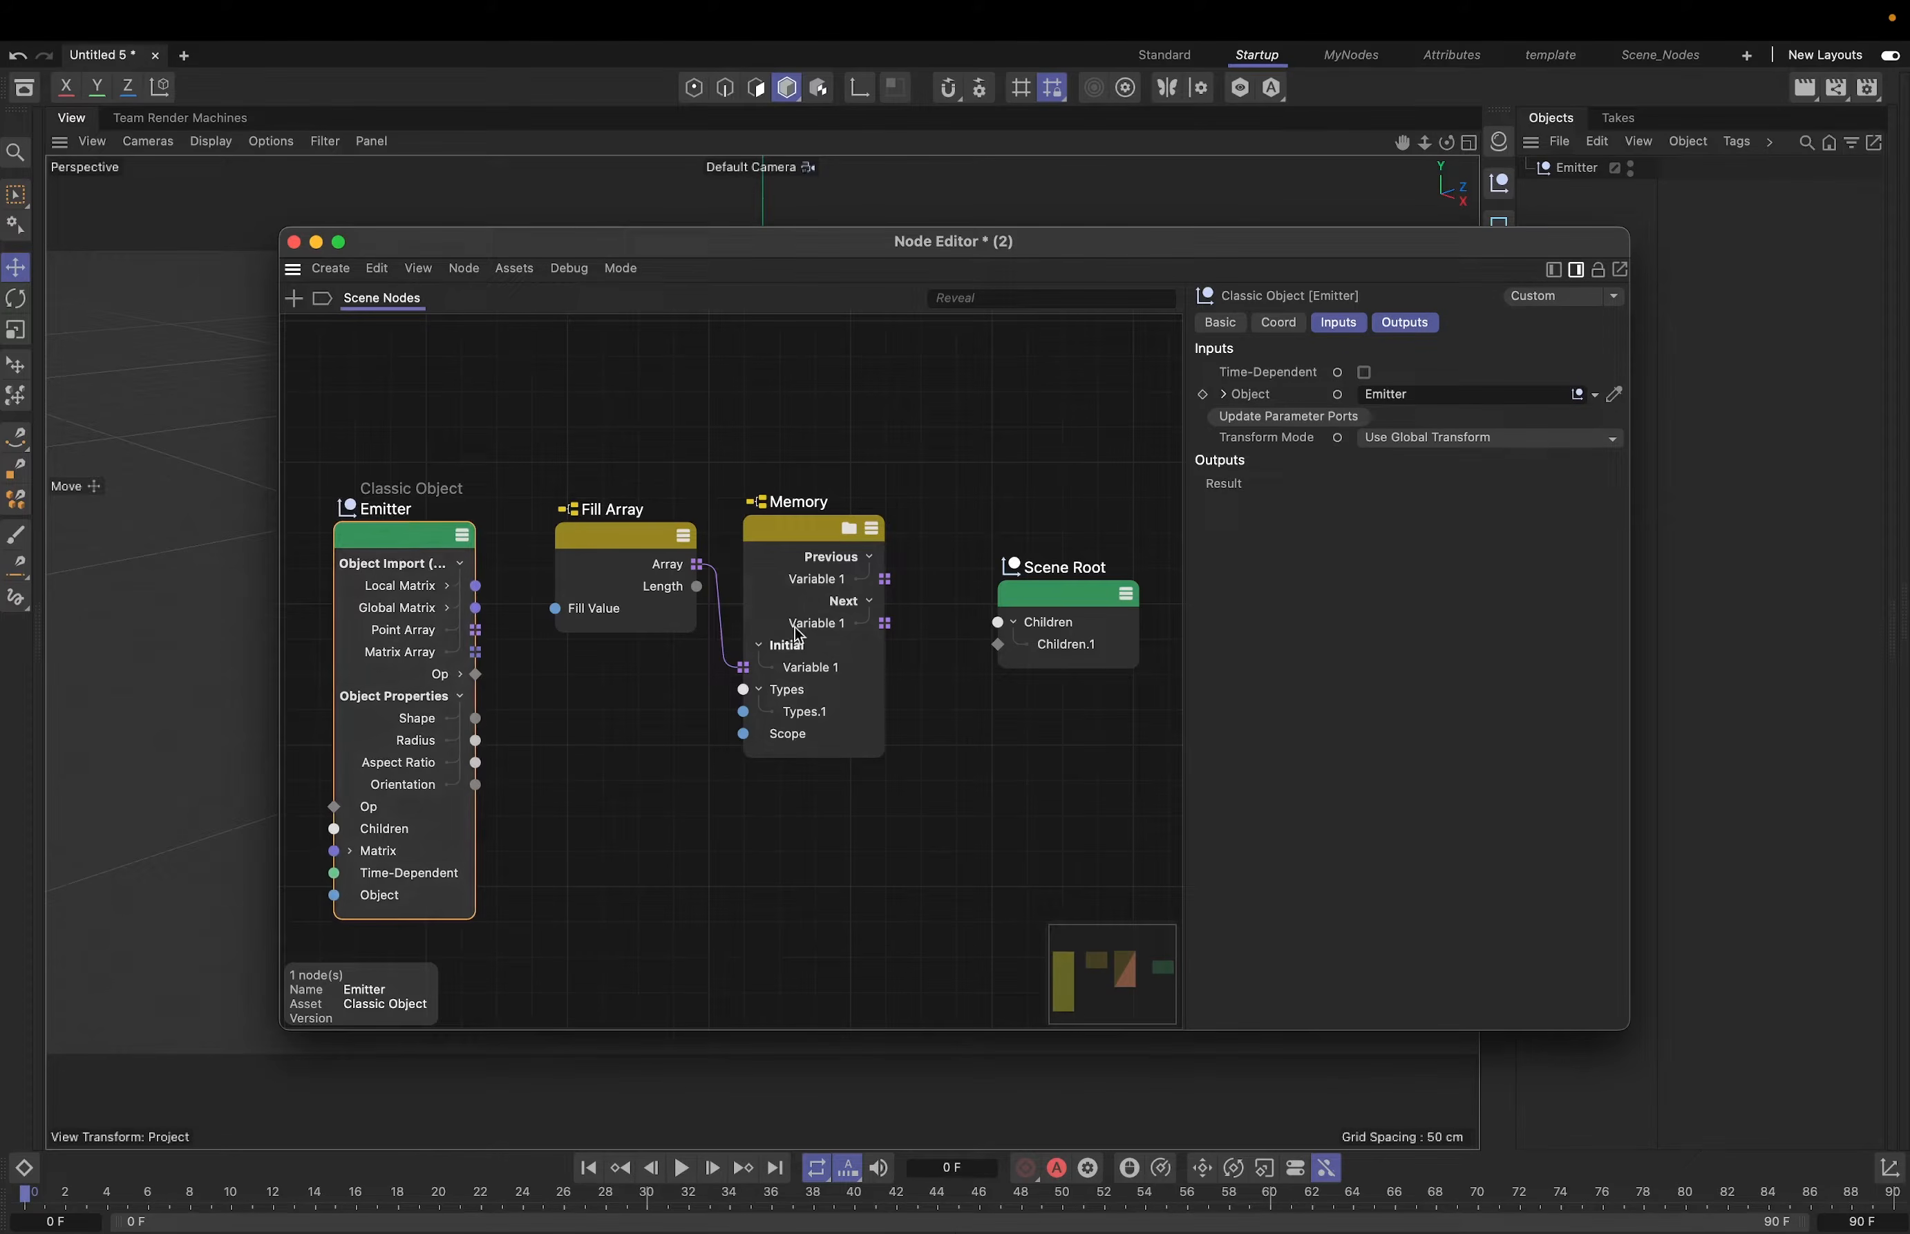
- Open the Memory node's inner graph and add an Append Elements node near the Previous inputs
double_click(802, 532)
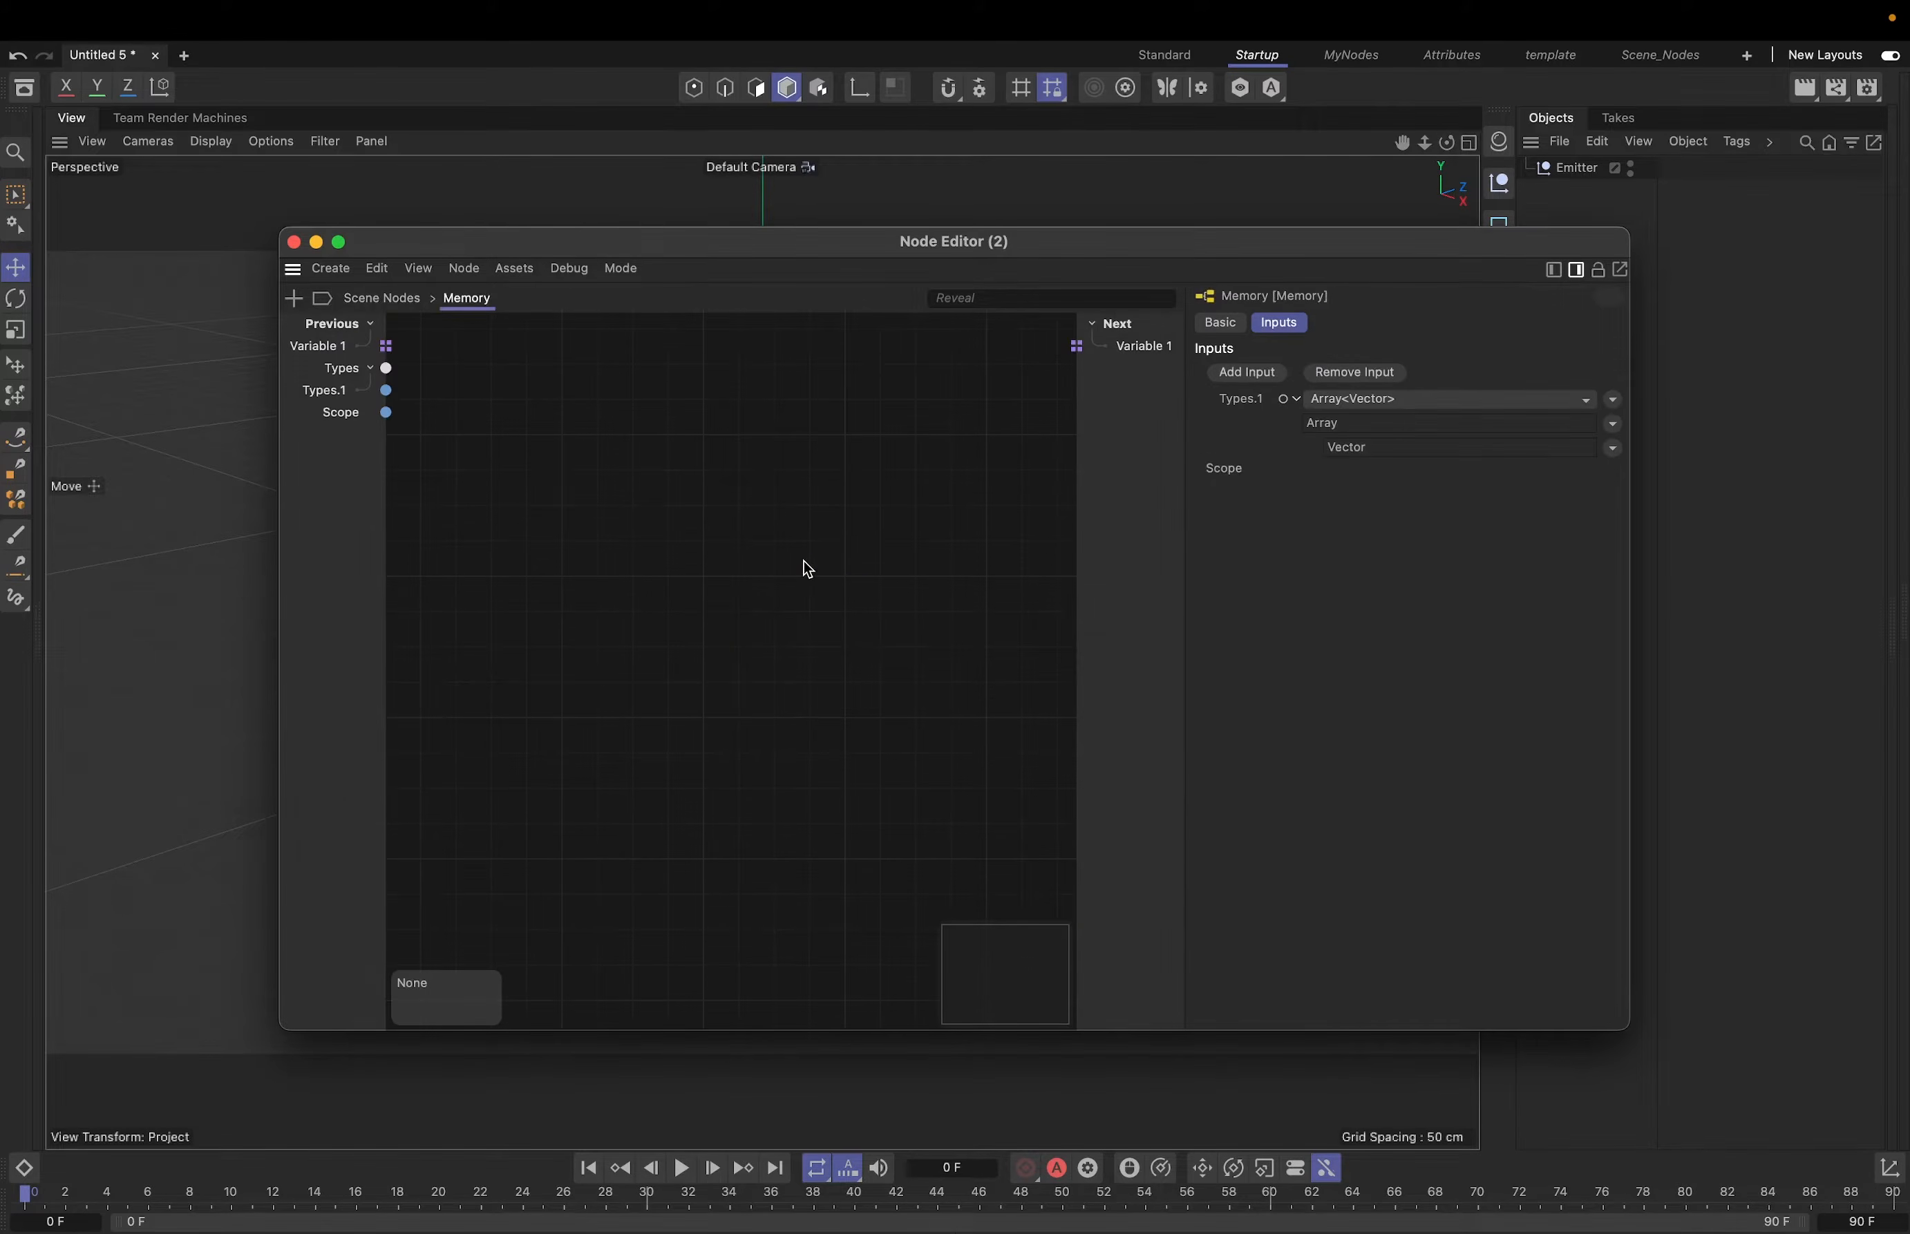
double_click(603, 556)
type("app")
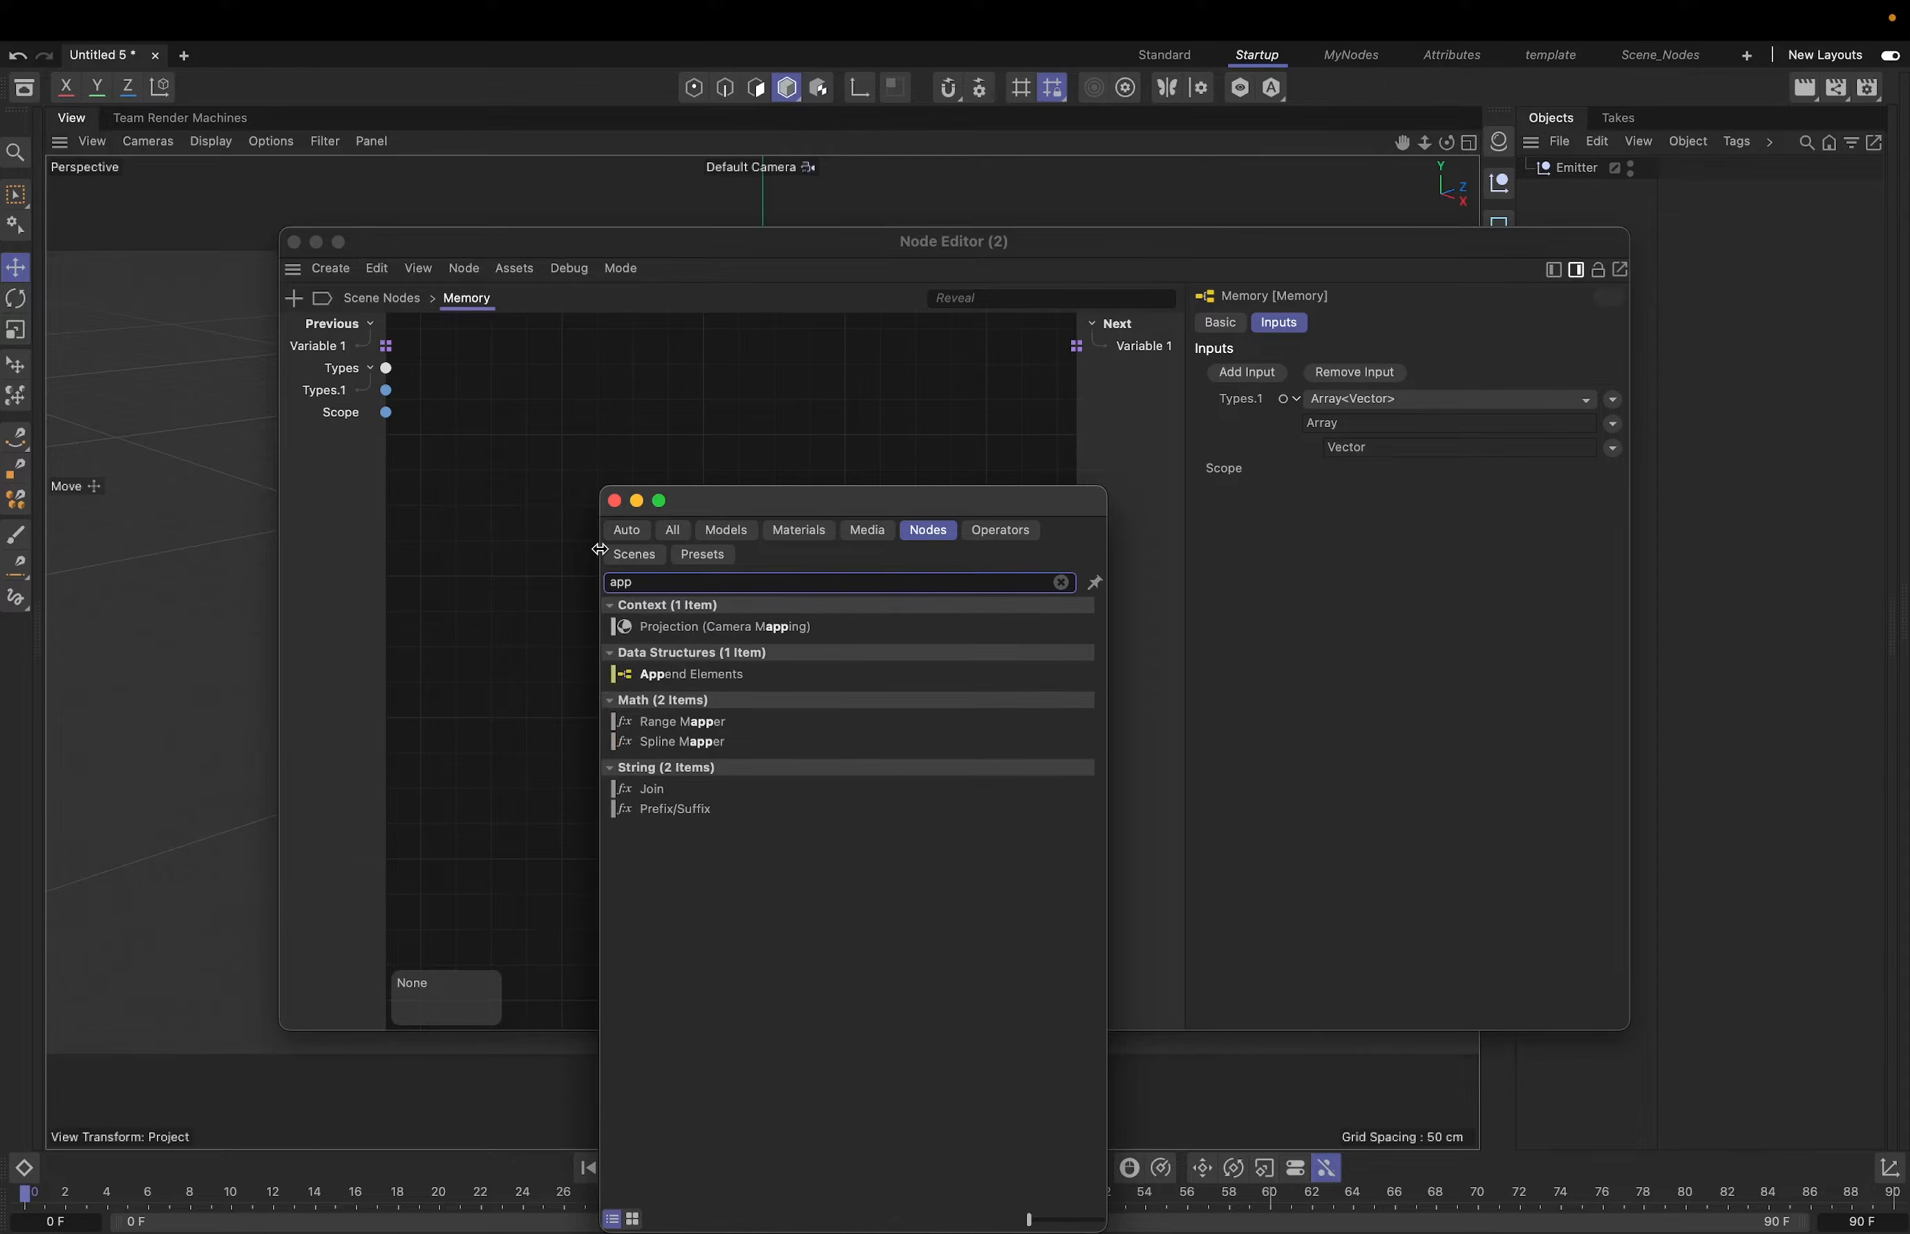
left_click_drag(688, 673, 567, 418)
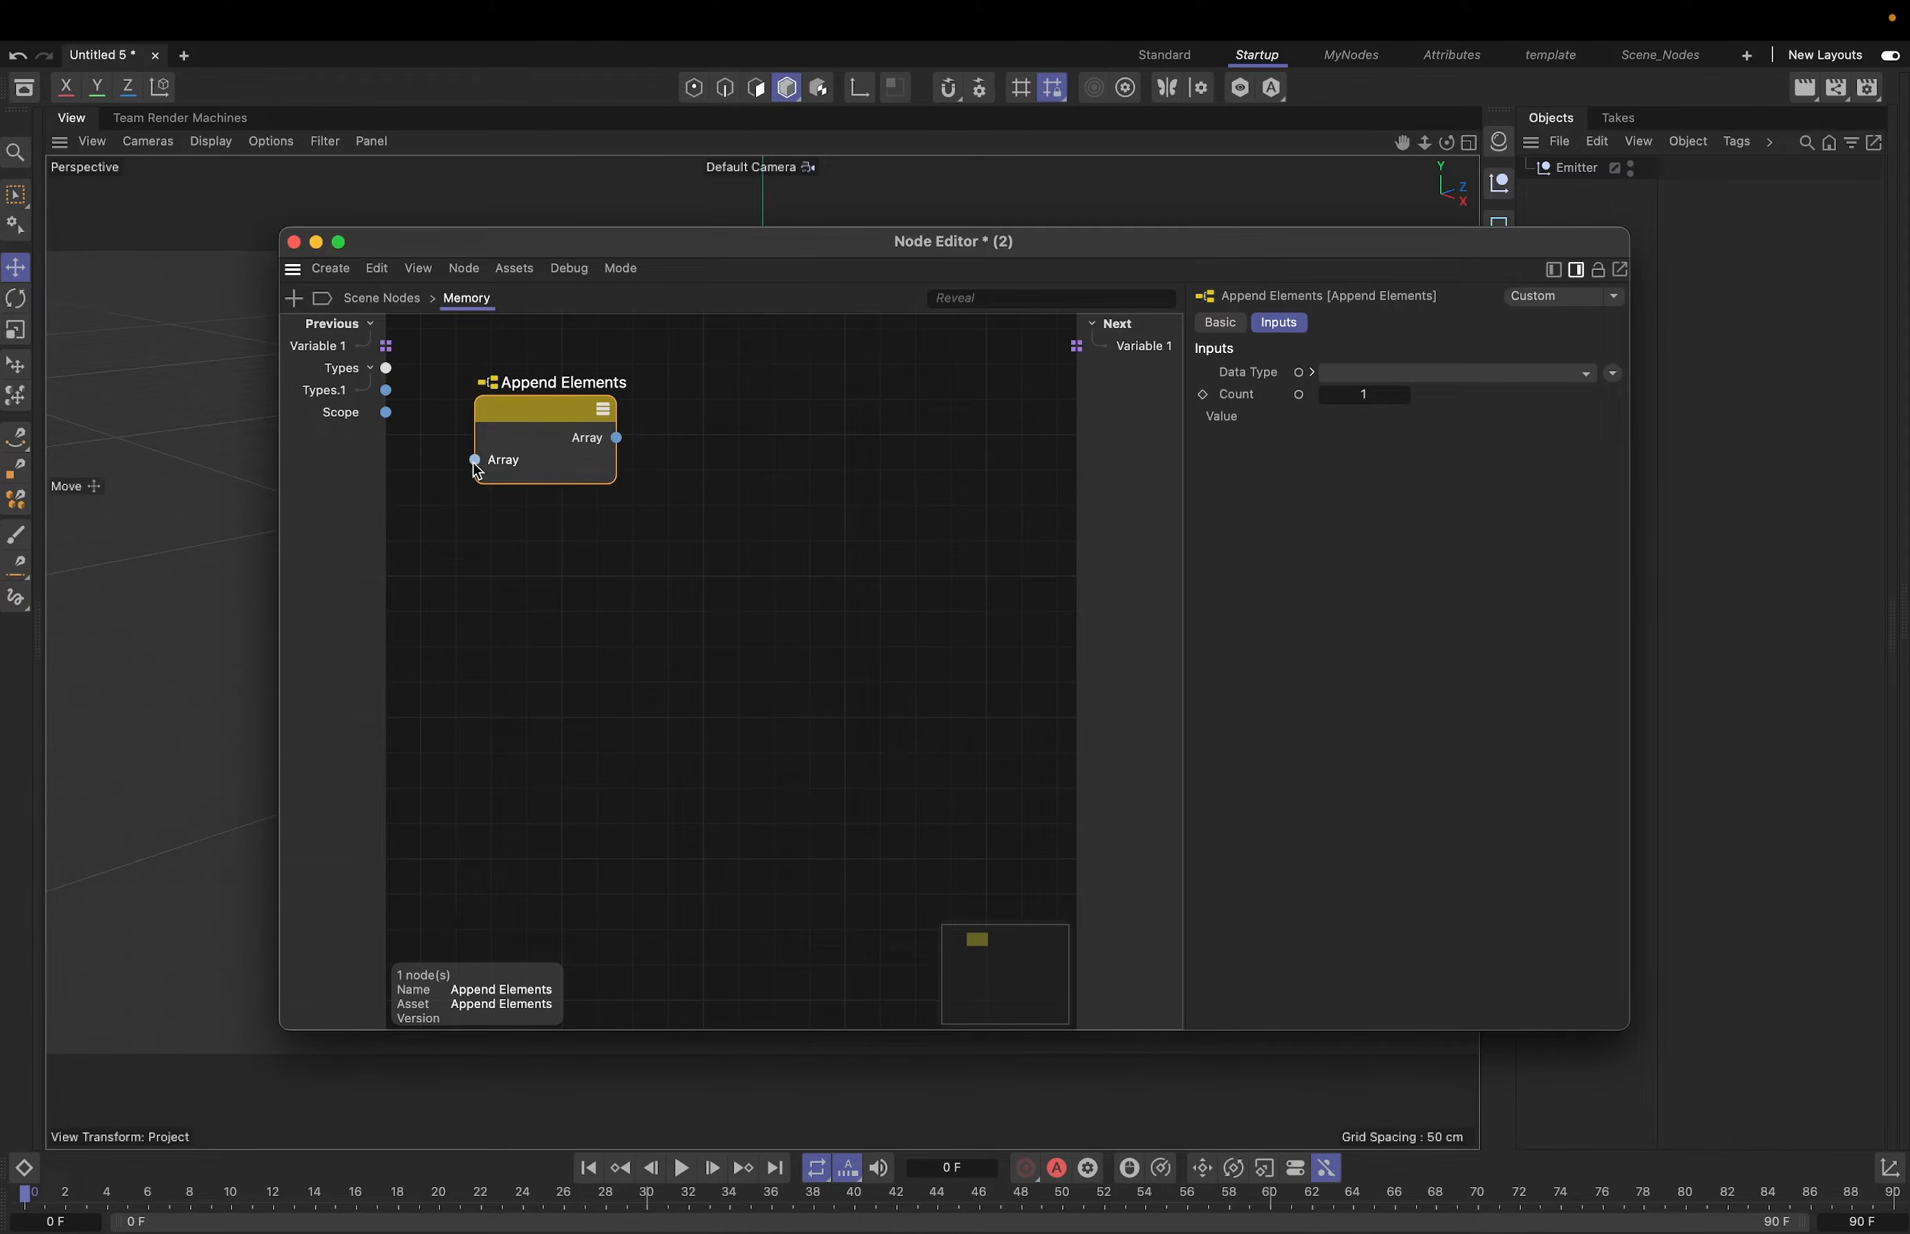
left_click(382, 298)
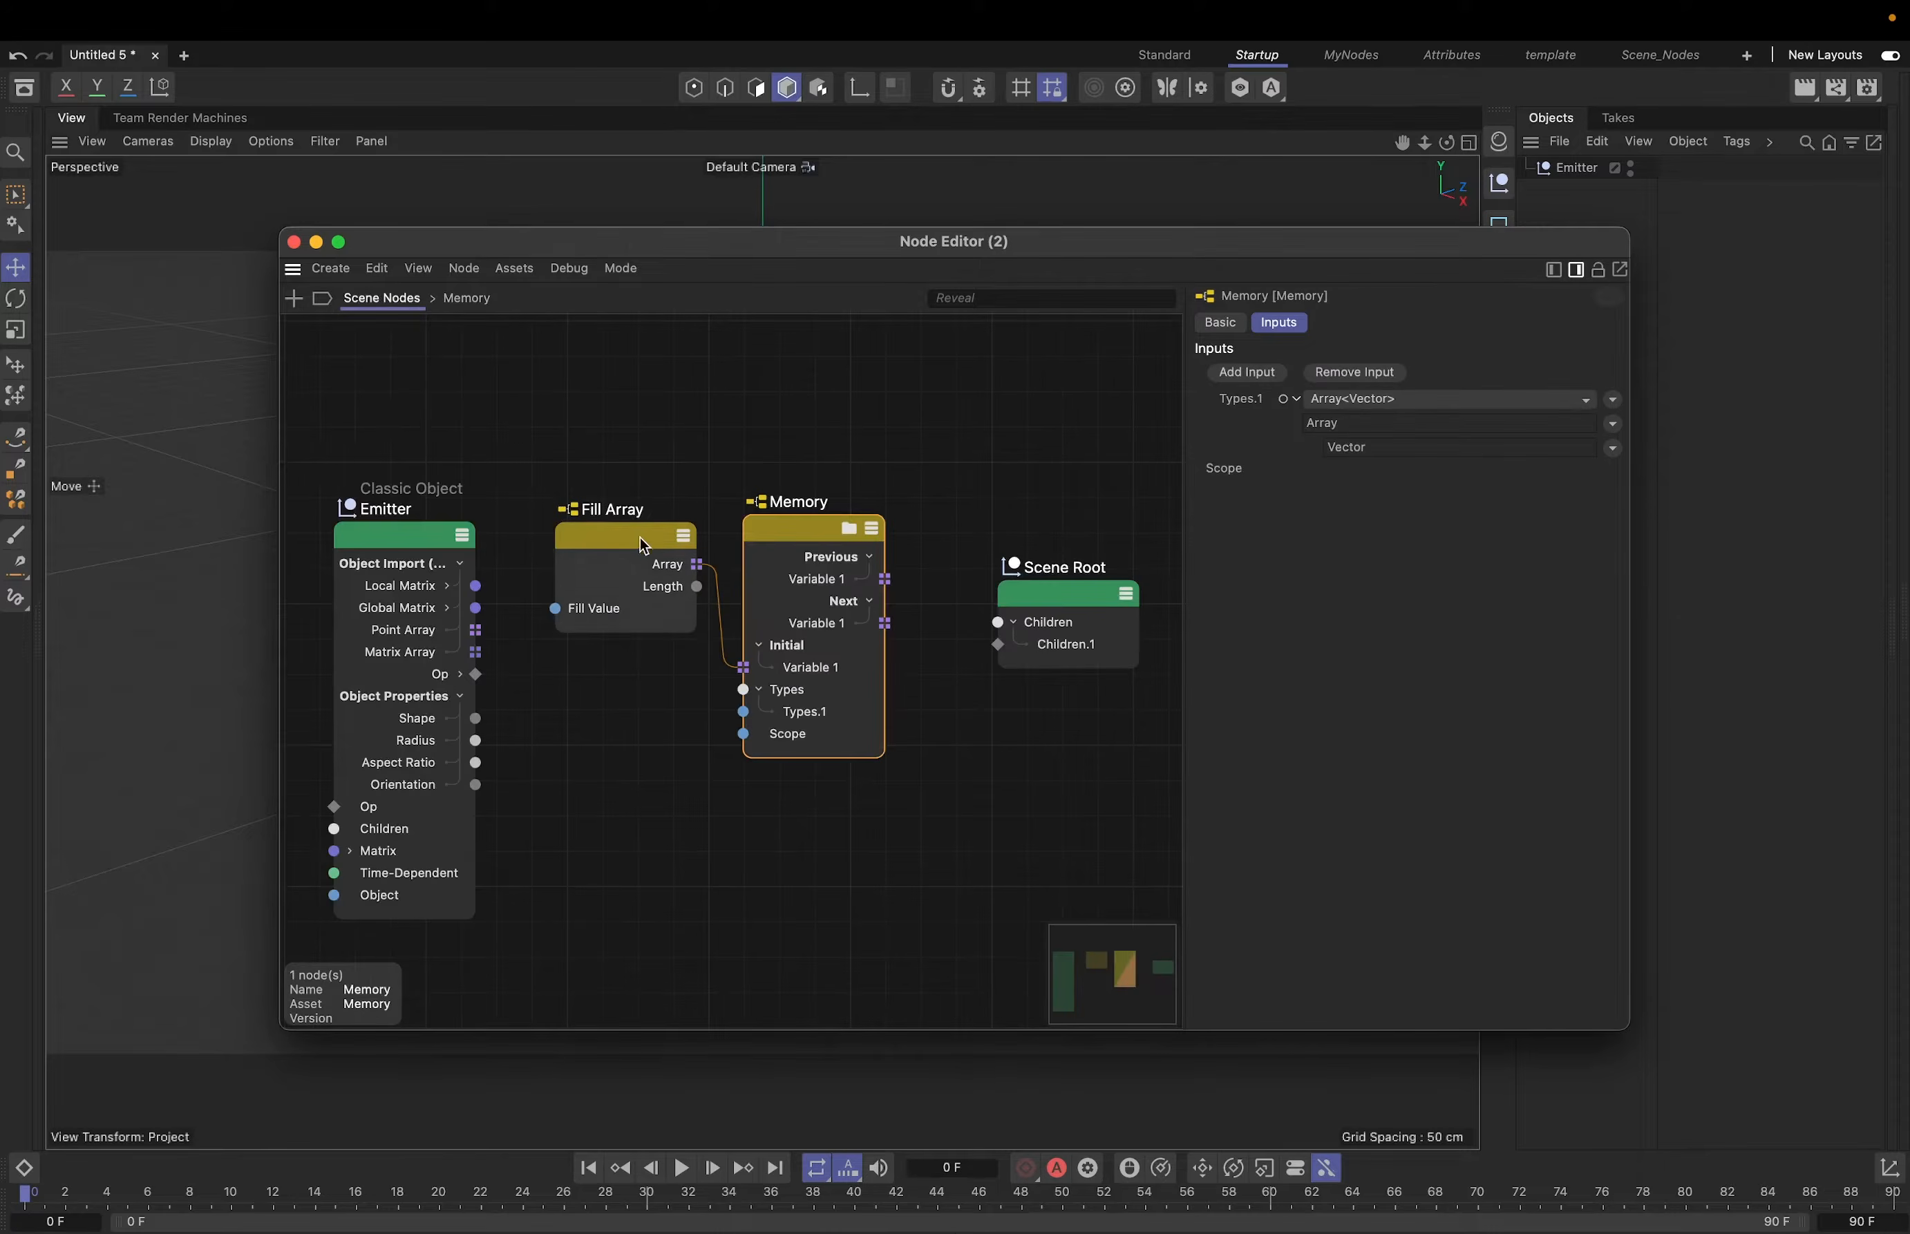
mouse_move(548, 244)
left_mouse_down()
mouse_move(1244, 327)
mouse_move(582, 237)
left_mouse_up()
double_click(775, 518)
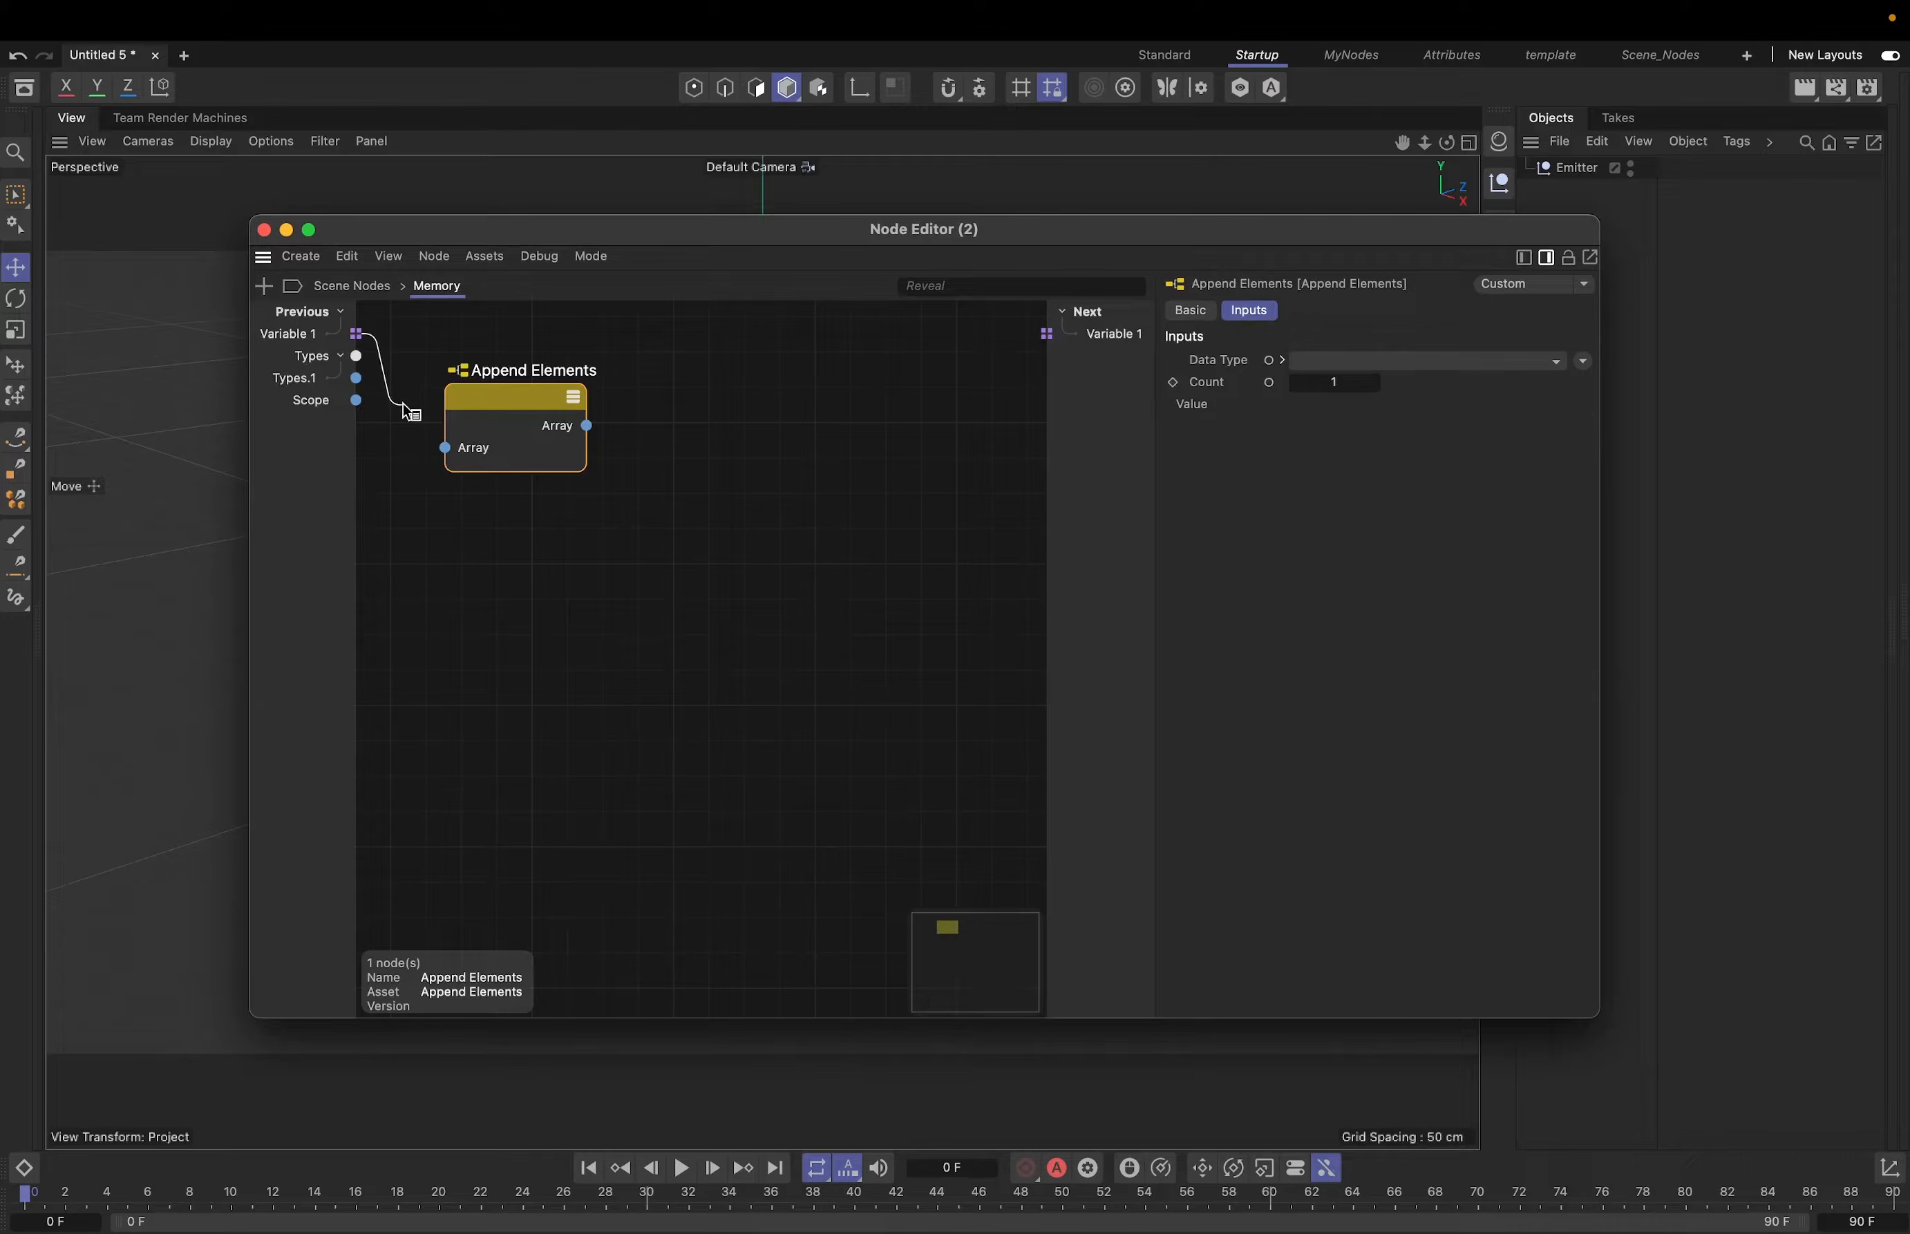
- Connect Previous Variable 1 to Append Elements' Array and expose its Value as a new Memory input, returning to the Scene Nodes level
left_click_drag(407, 410, 445, 448)
left_click(731, 547)
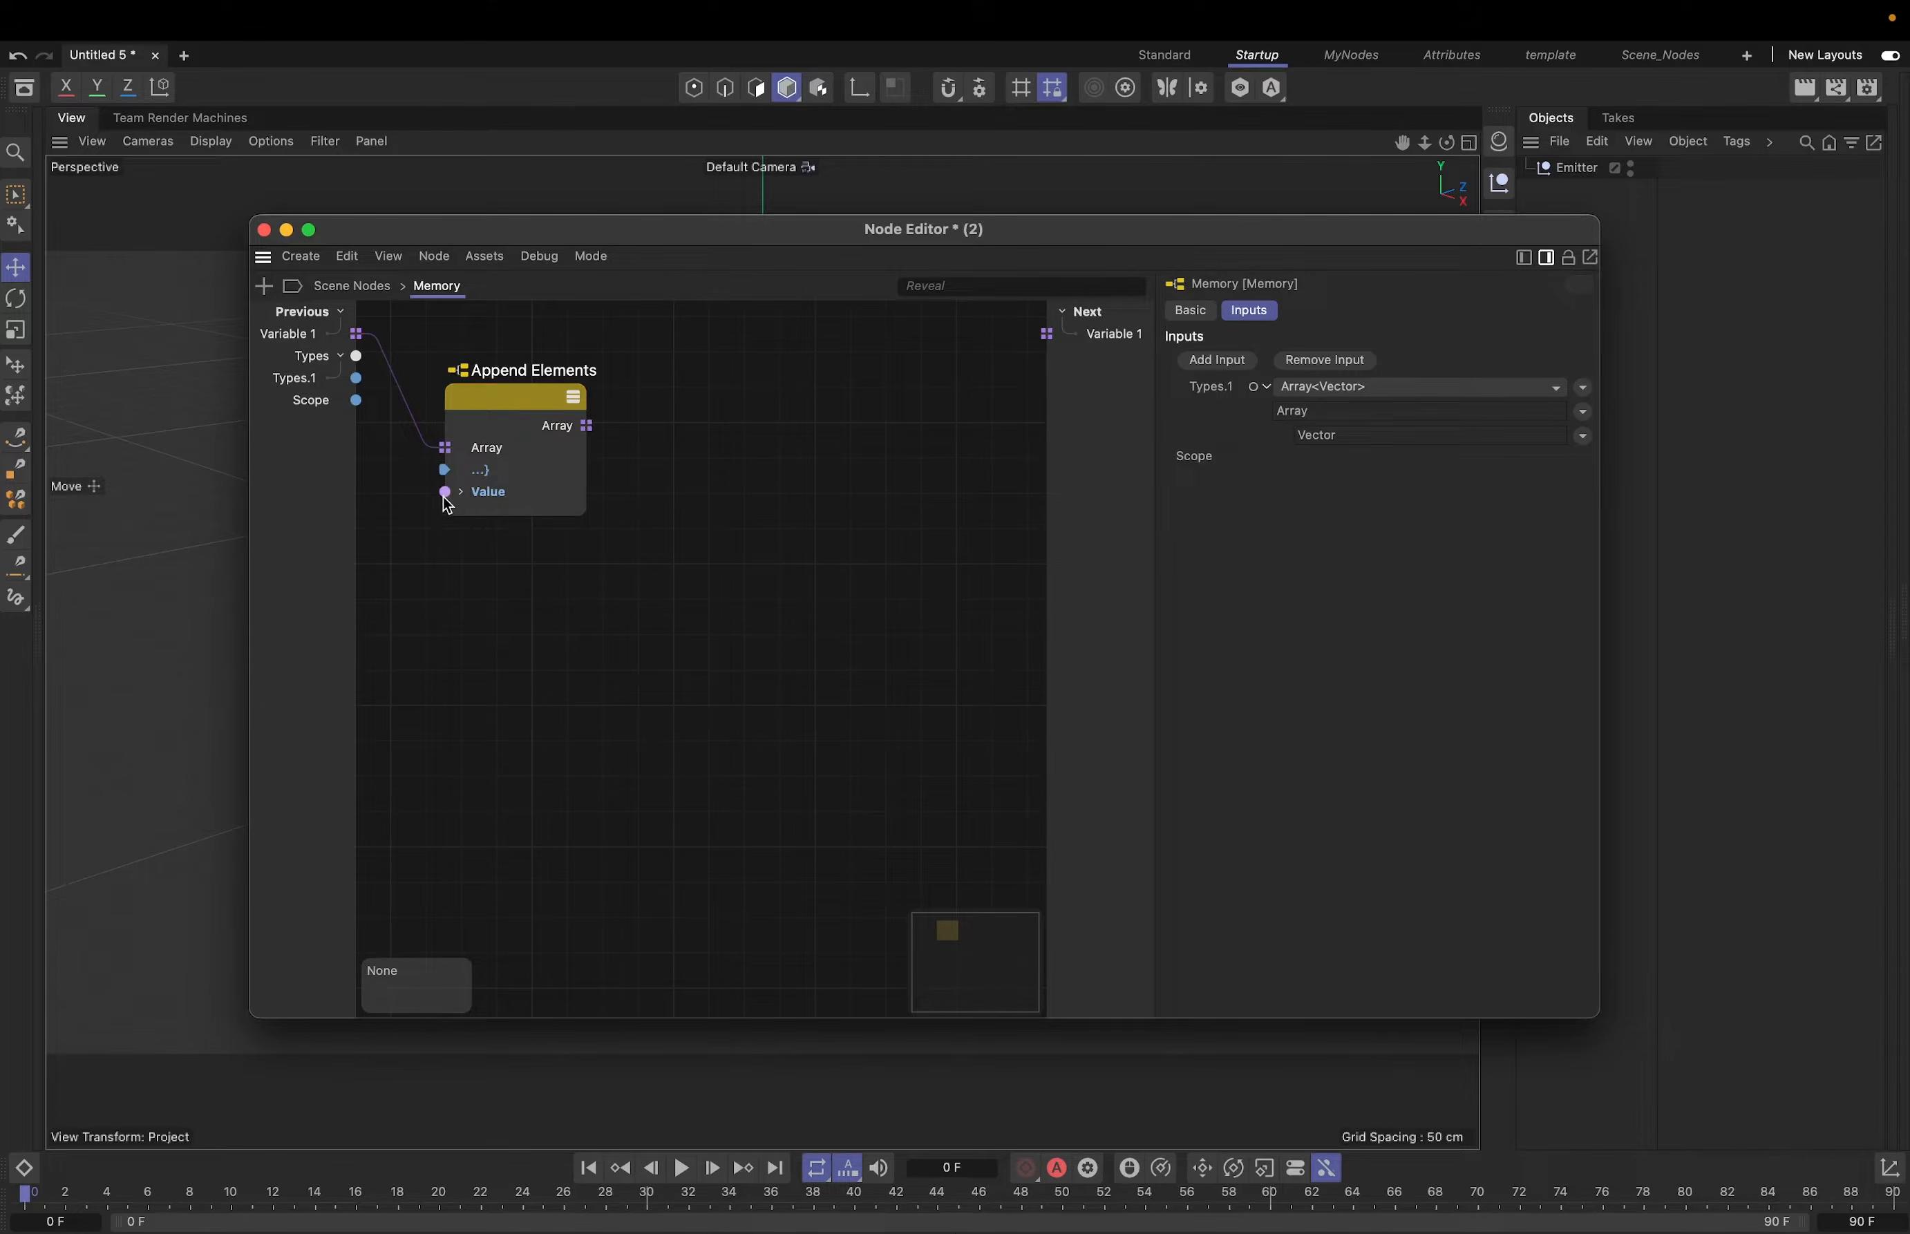
left_click_drag(443, 492, 309, 446)
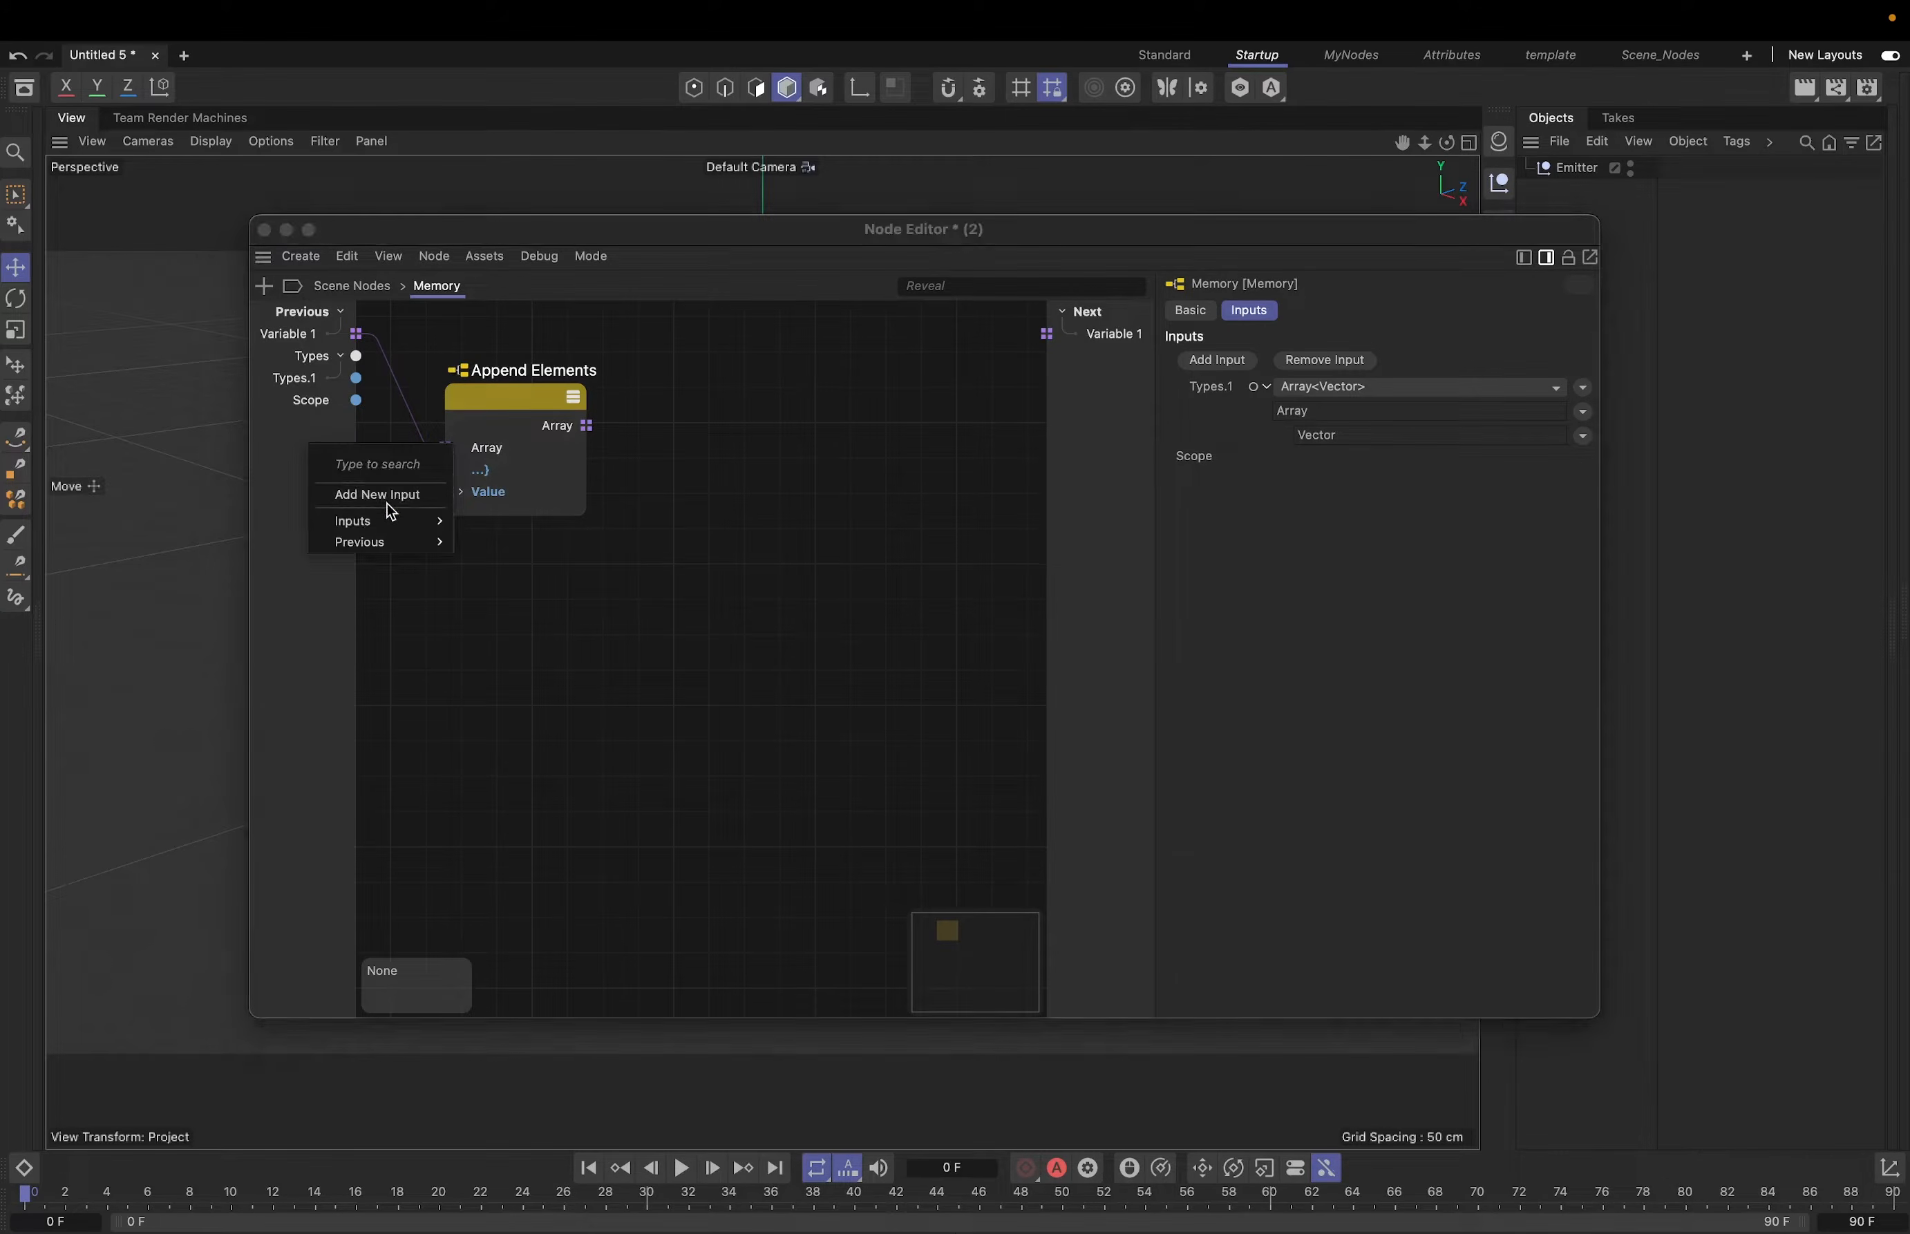
left_click(387, 503)
left_click(534, 395)
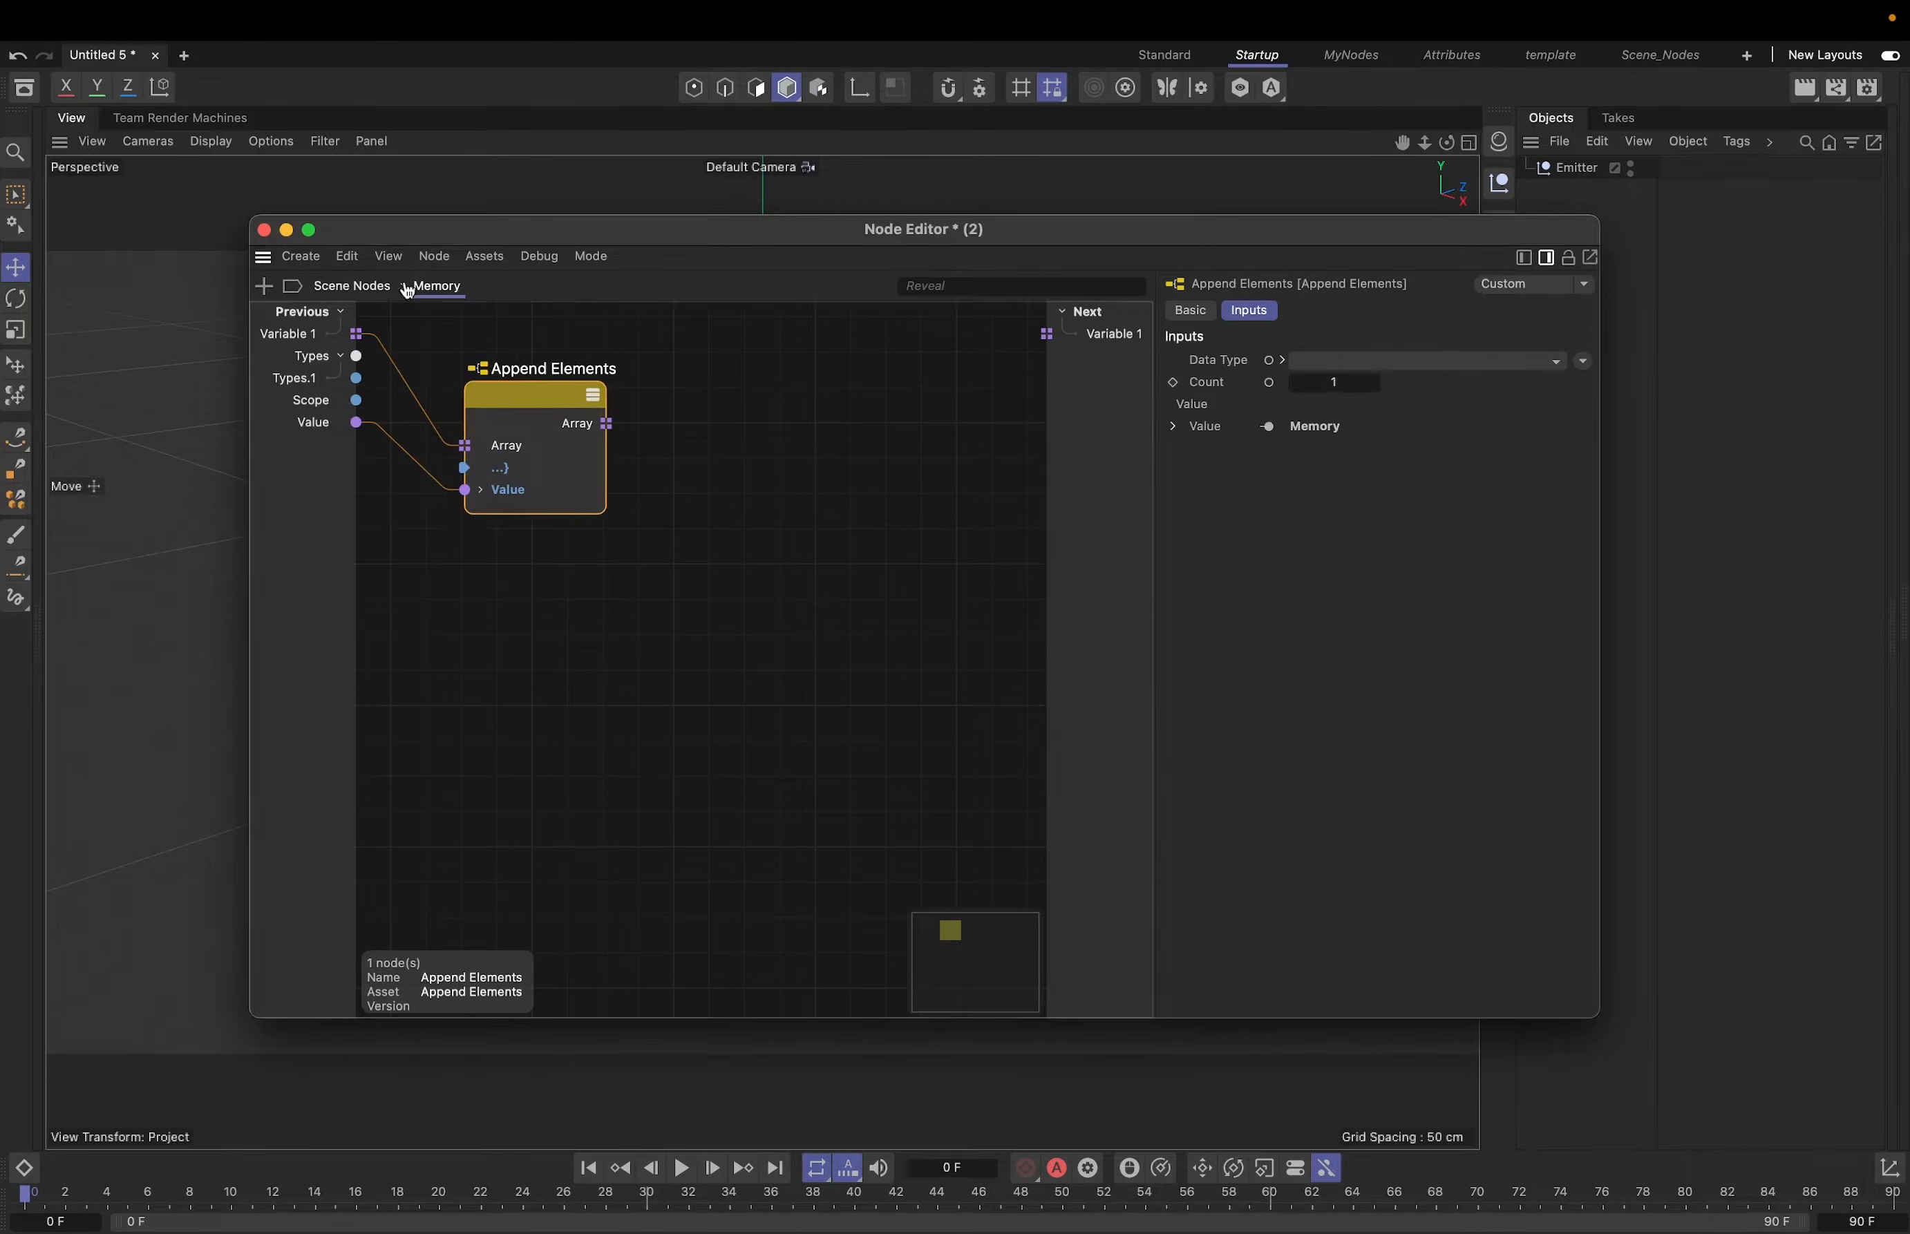
left_click(351, 287)
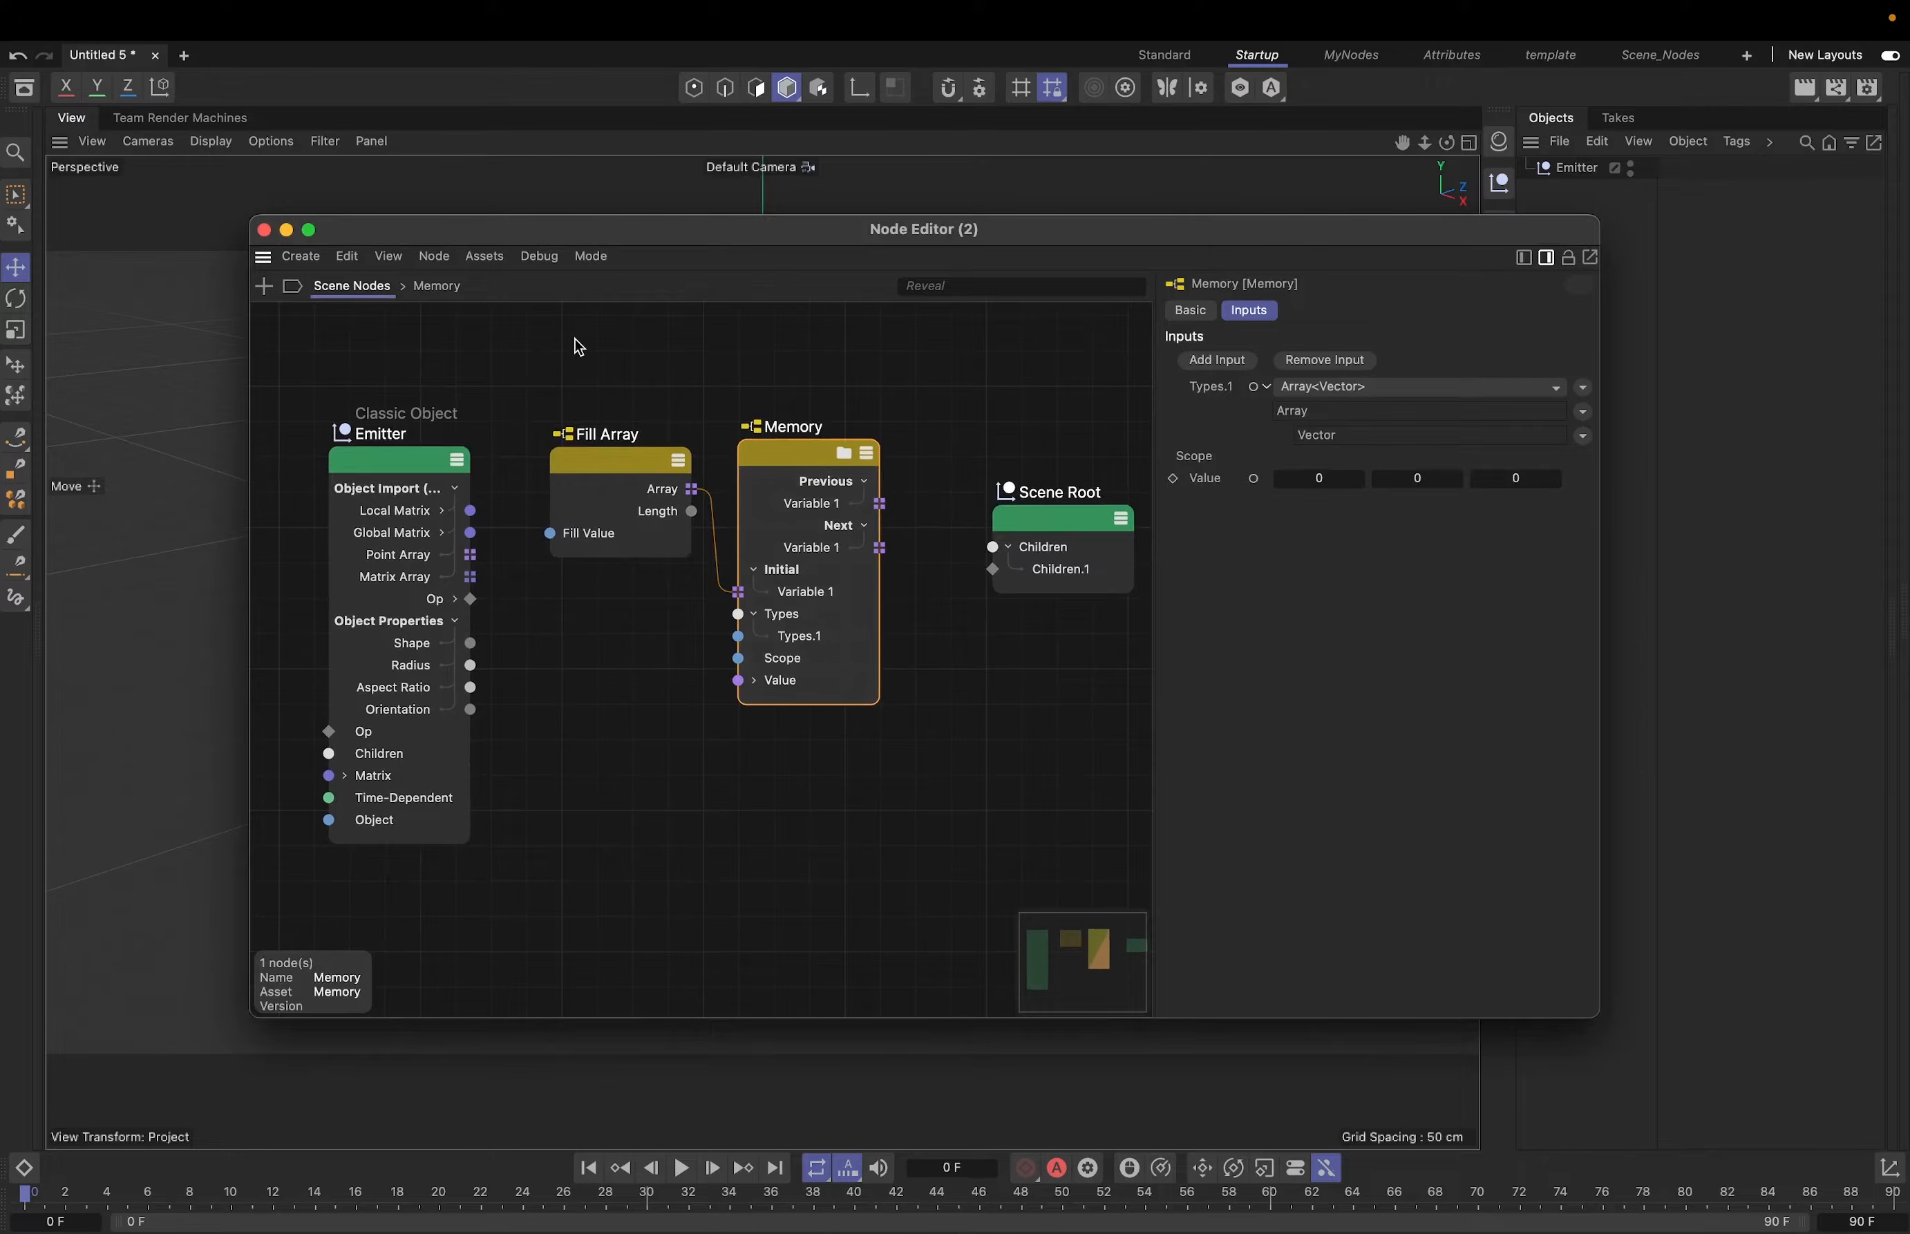
- Set the Emitter null's display shape to Circle and enlarge its radius
left_click_drag(578, 240, 909, 803)
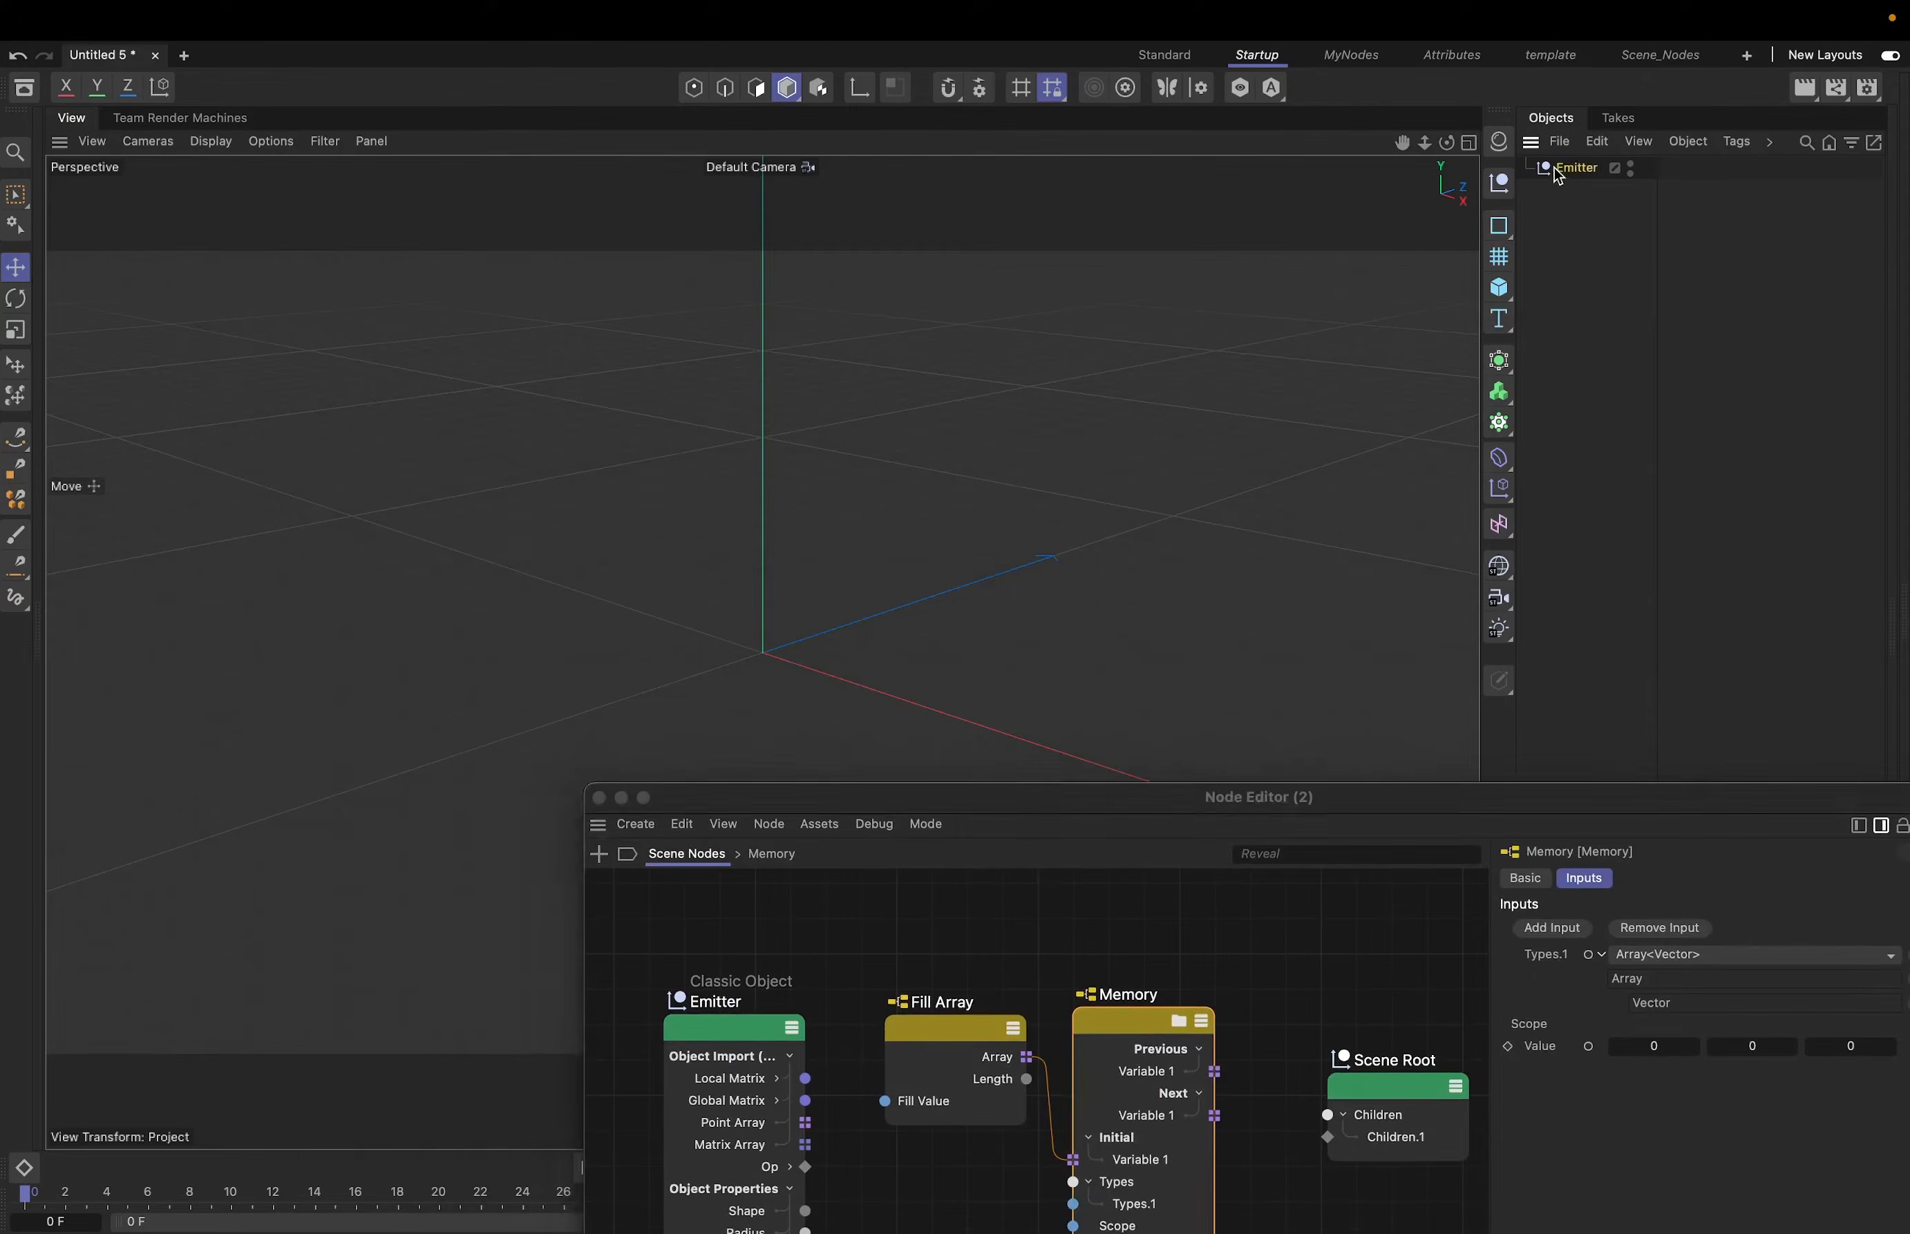
left_click_drag(1583, 797, 888, 757)
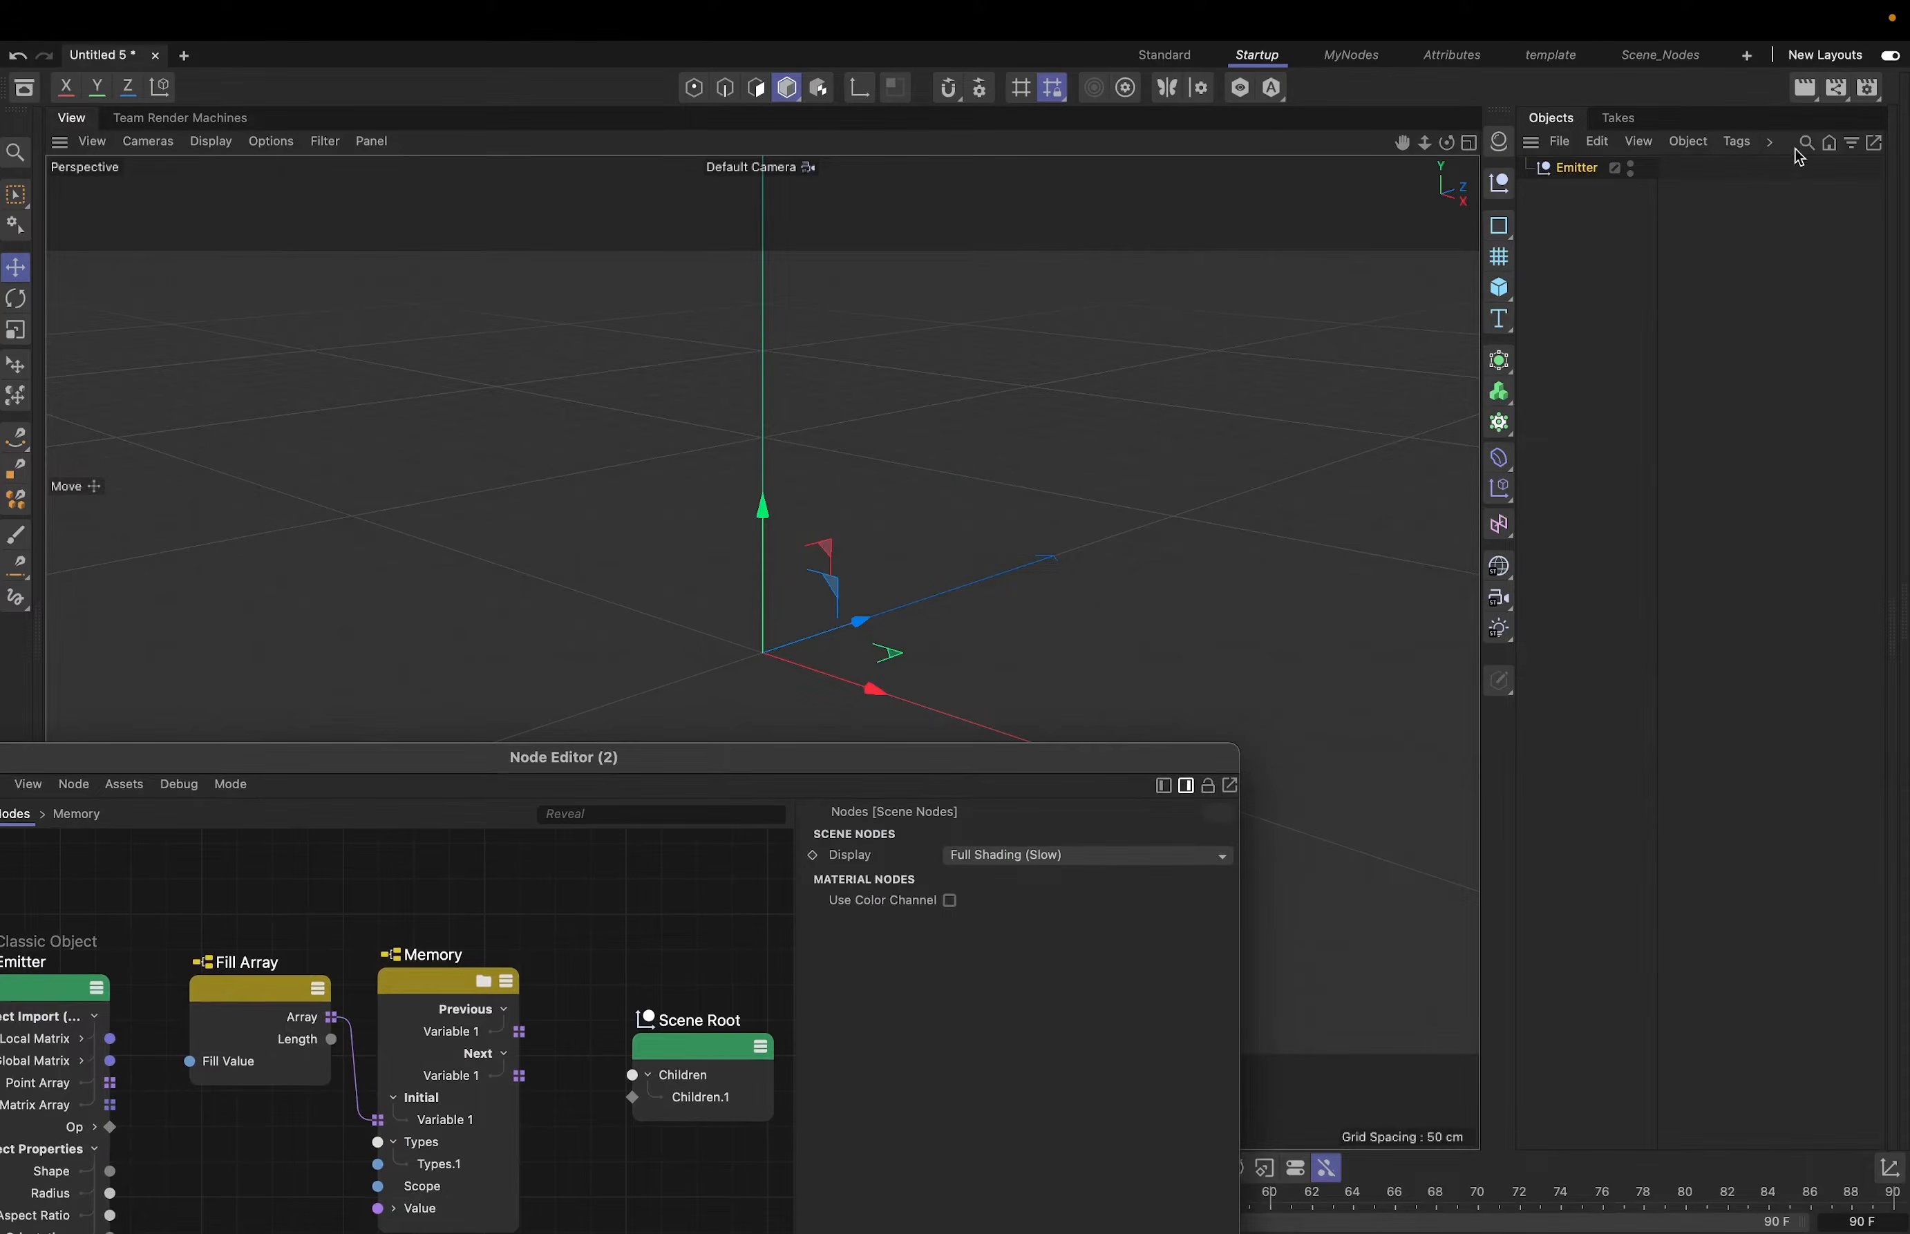
left_click(1891, 194)
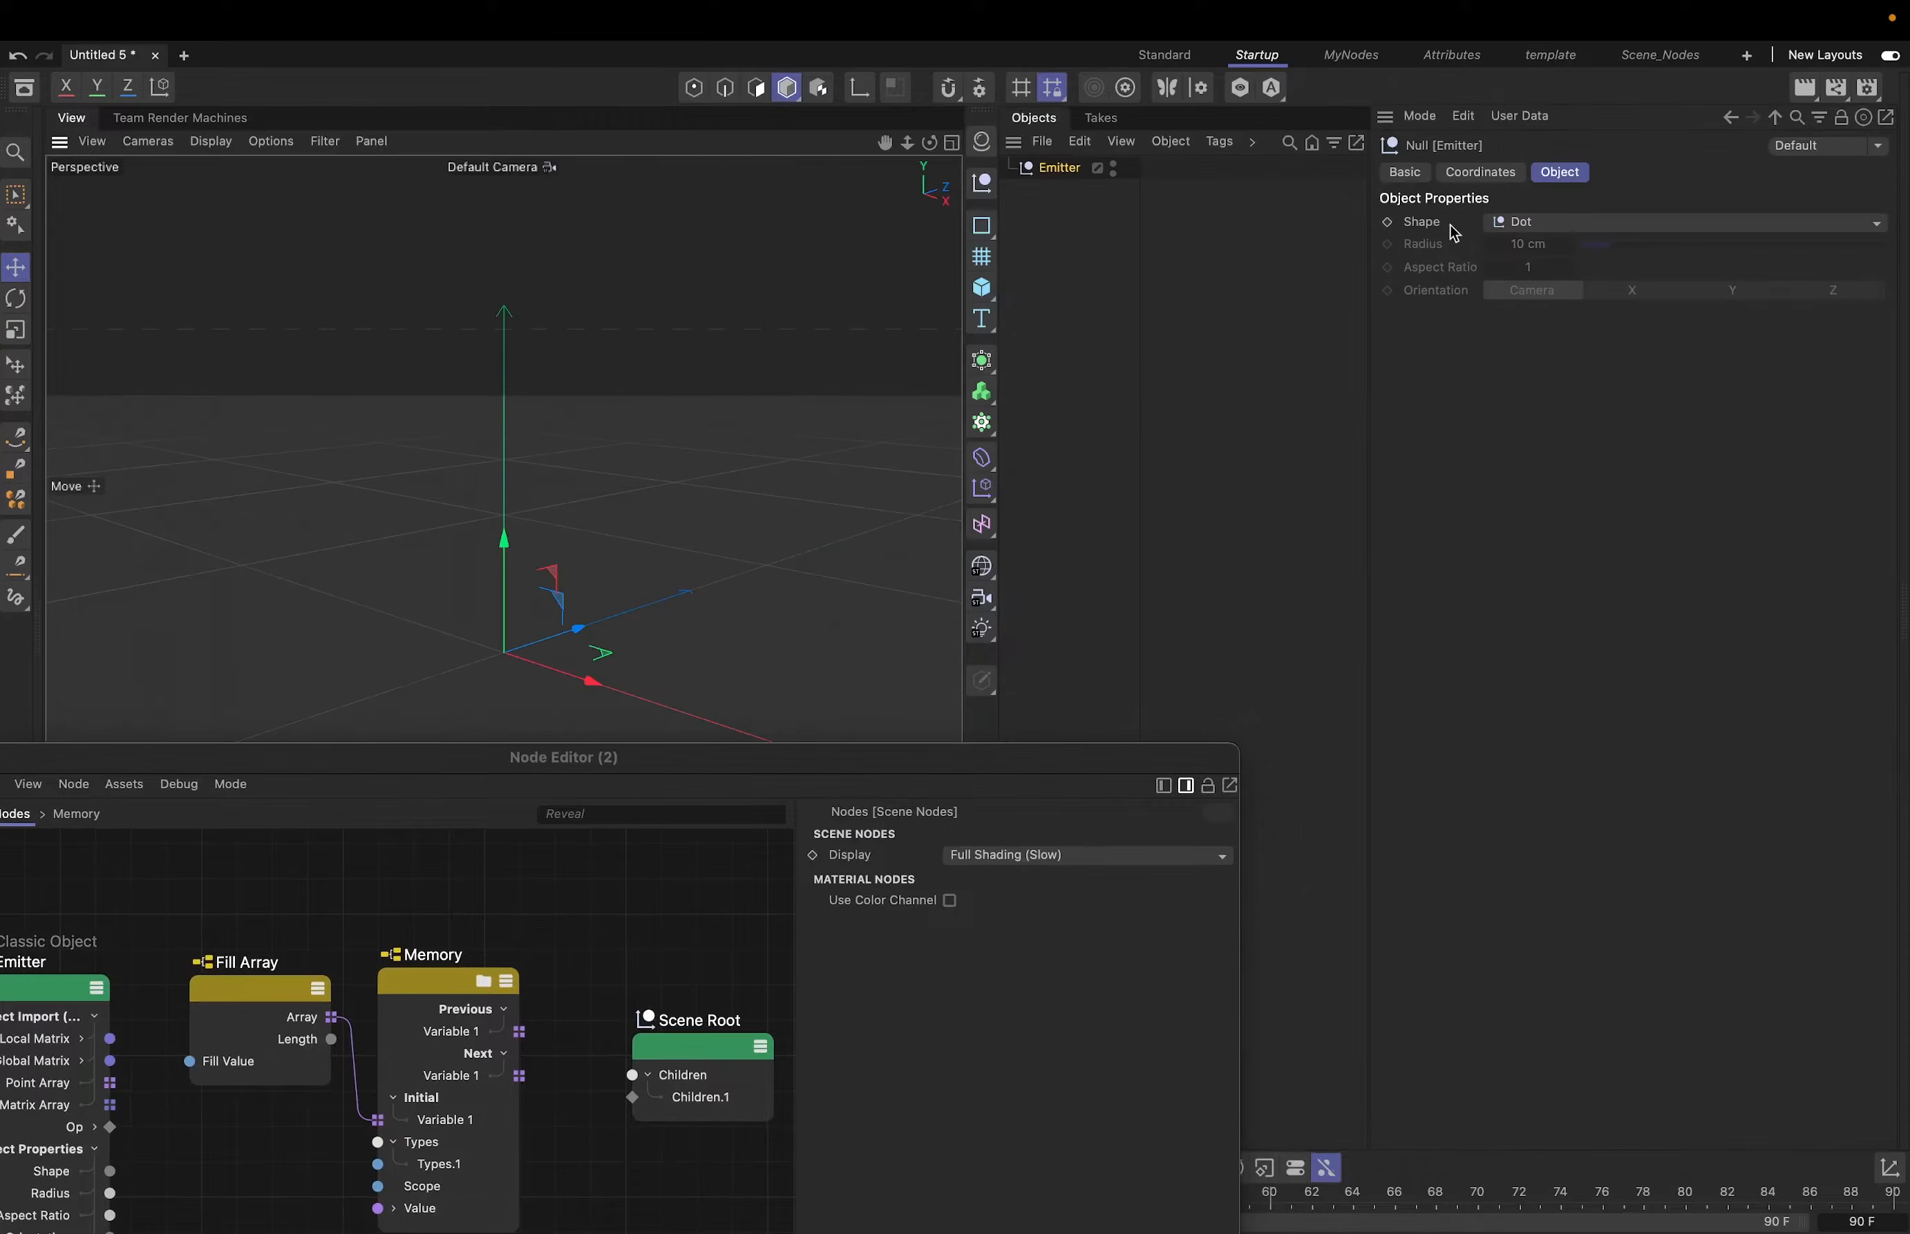
left_click(1537, 224)
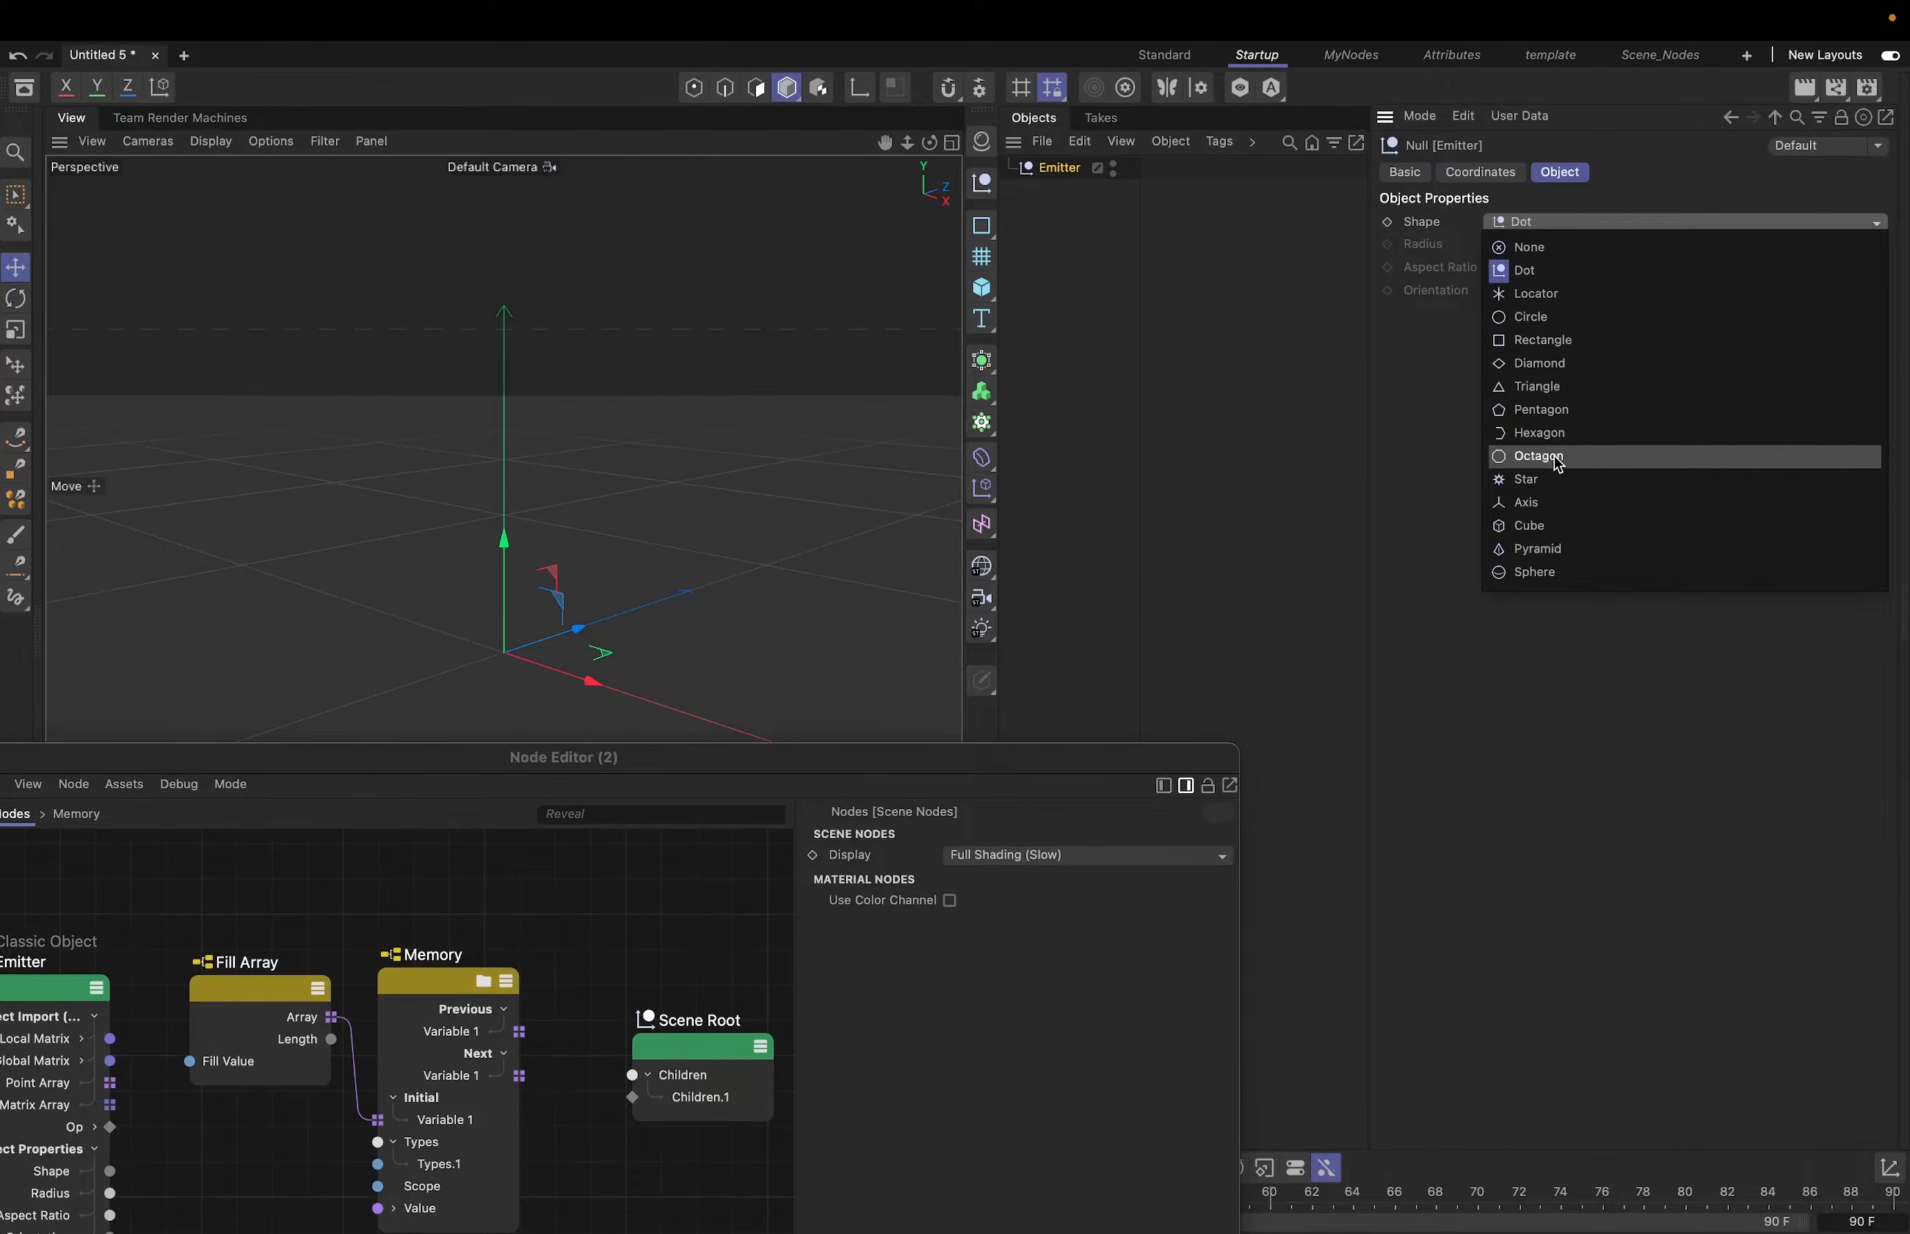
left_click(1528, 317)
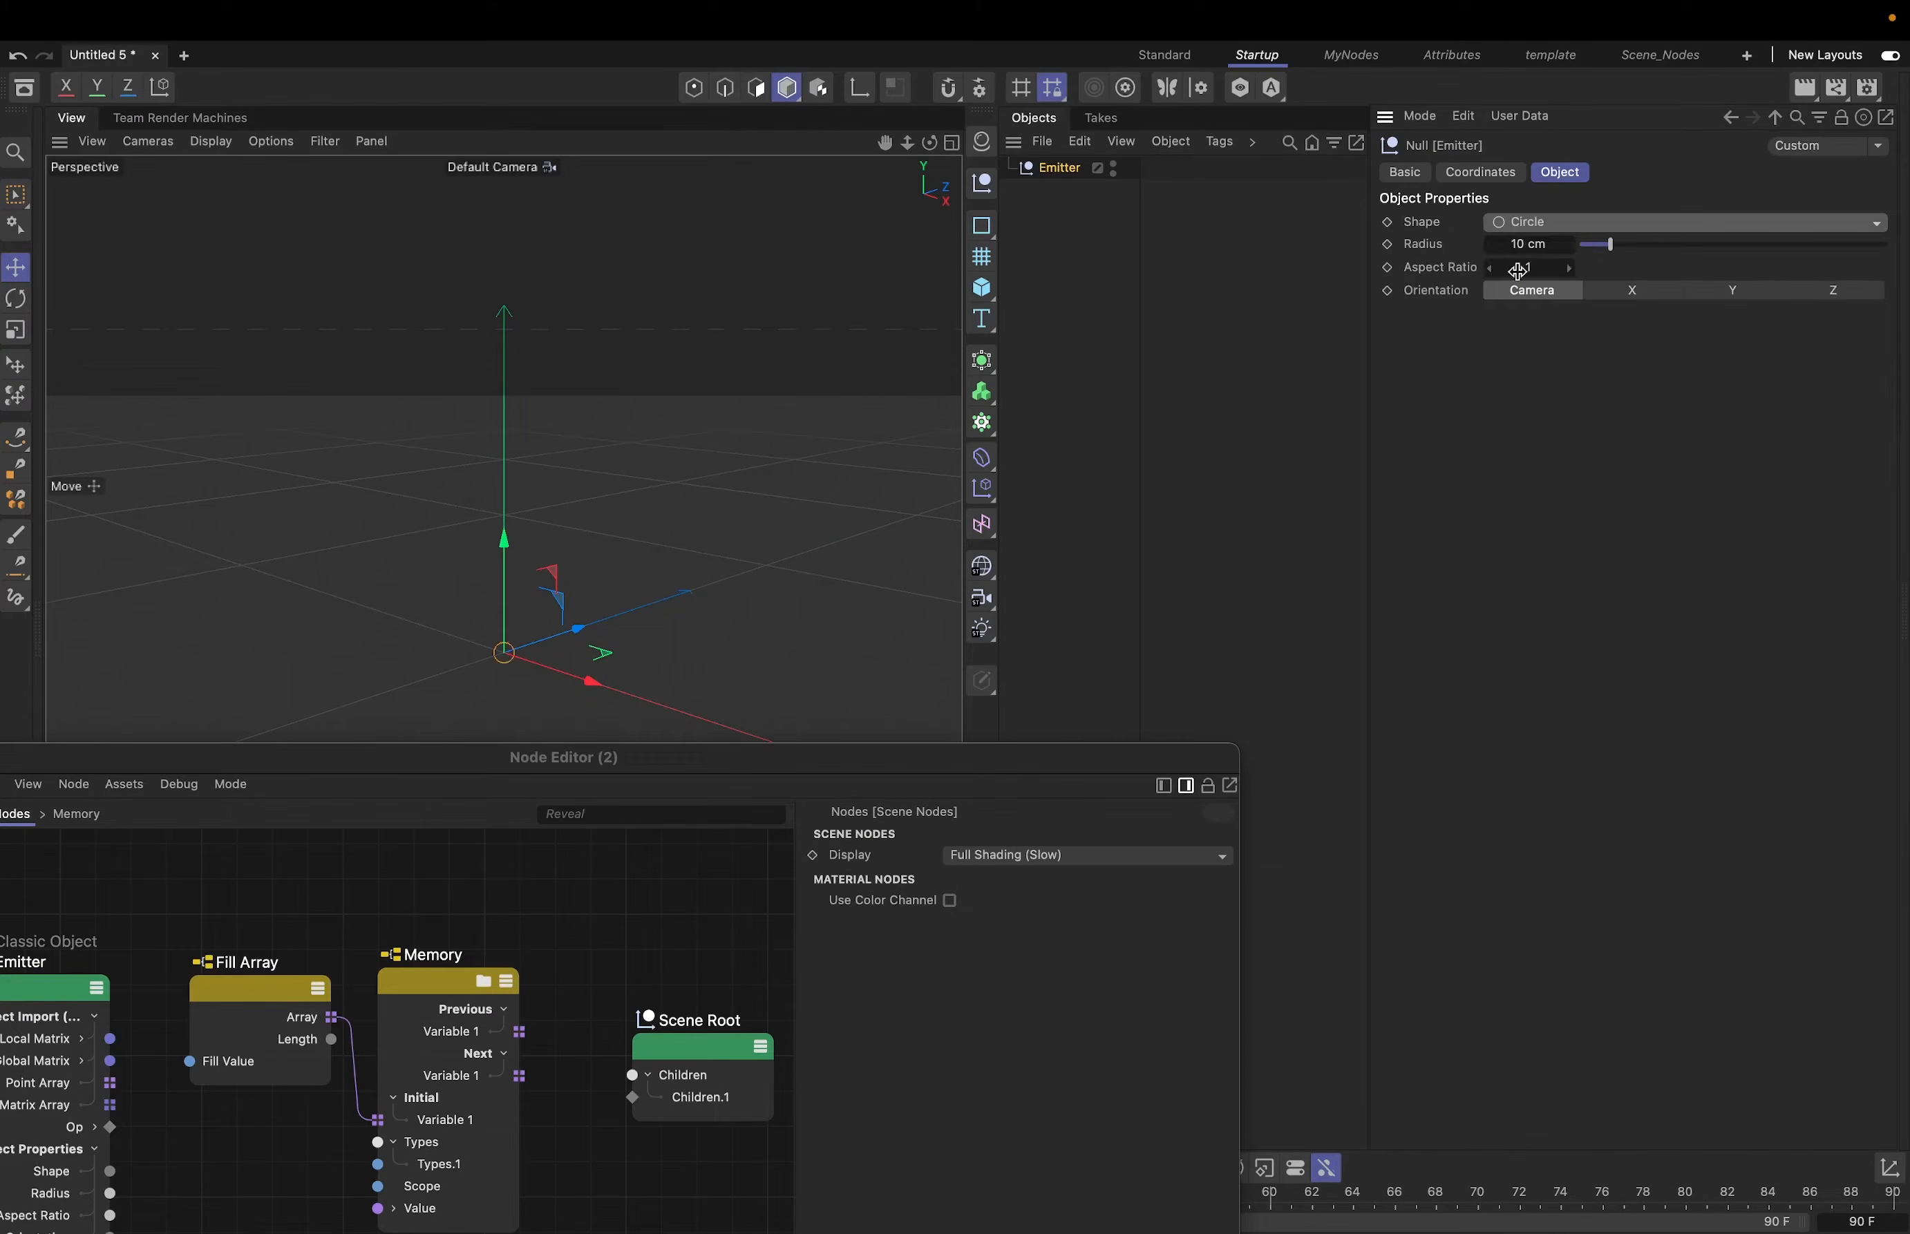
left_click_drag(1608, 246, 1660, 253)
- Give the Emitter null the basic circle icon with a custom green icon color
left_click(1404, 173)
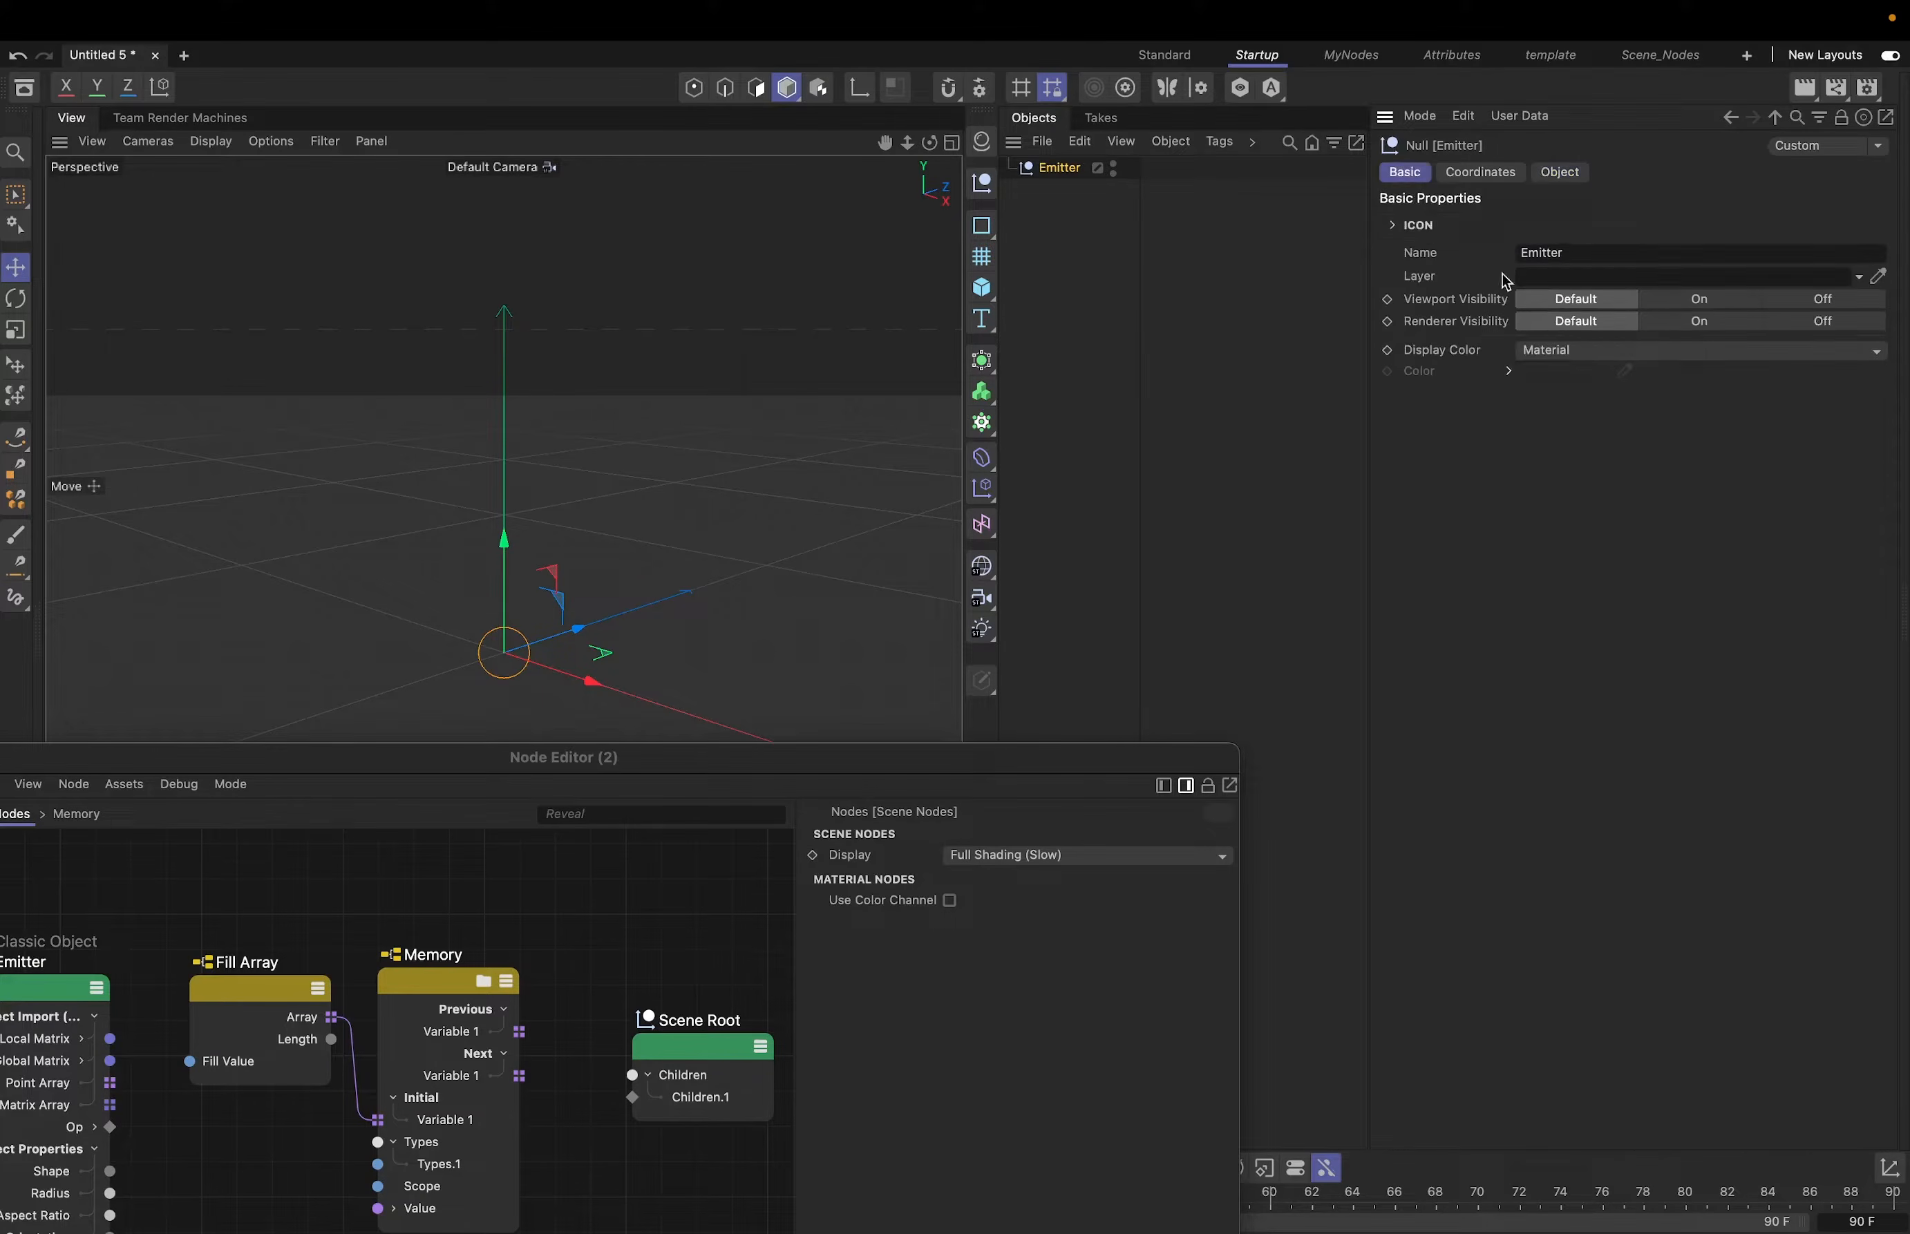
left_click(1402, 228)
left_click(1464, 317)
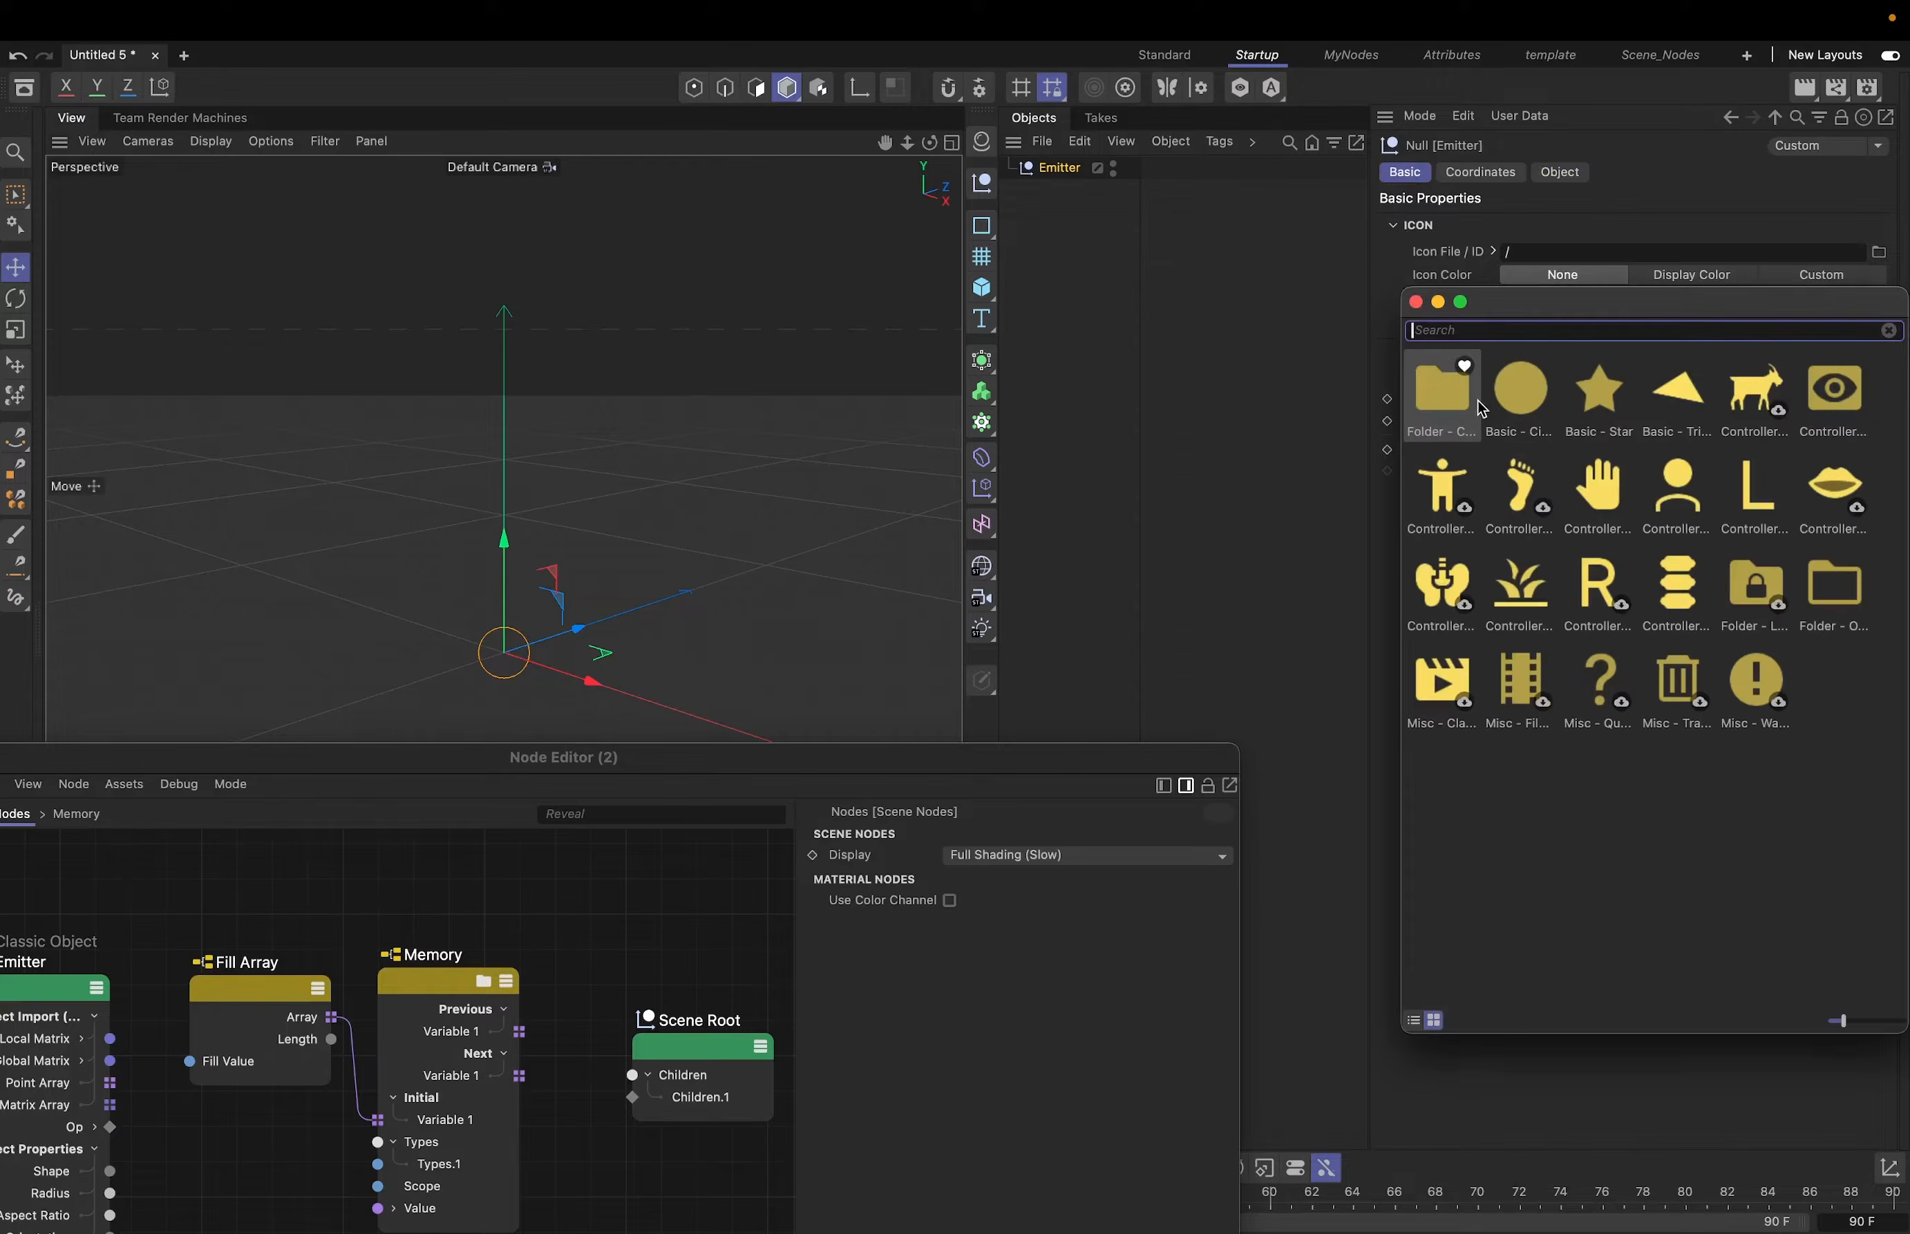
left_click(1528, 393)
left_click(1546, 292)
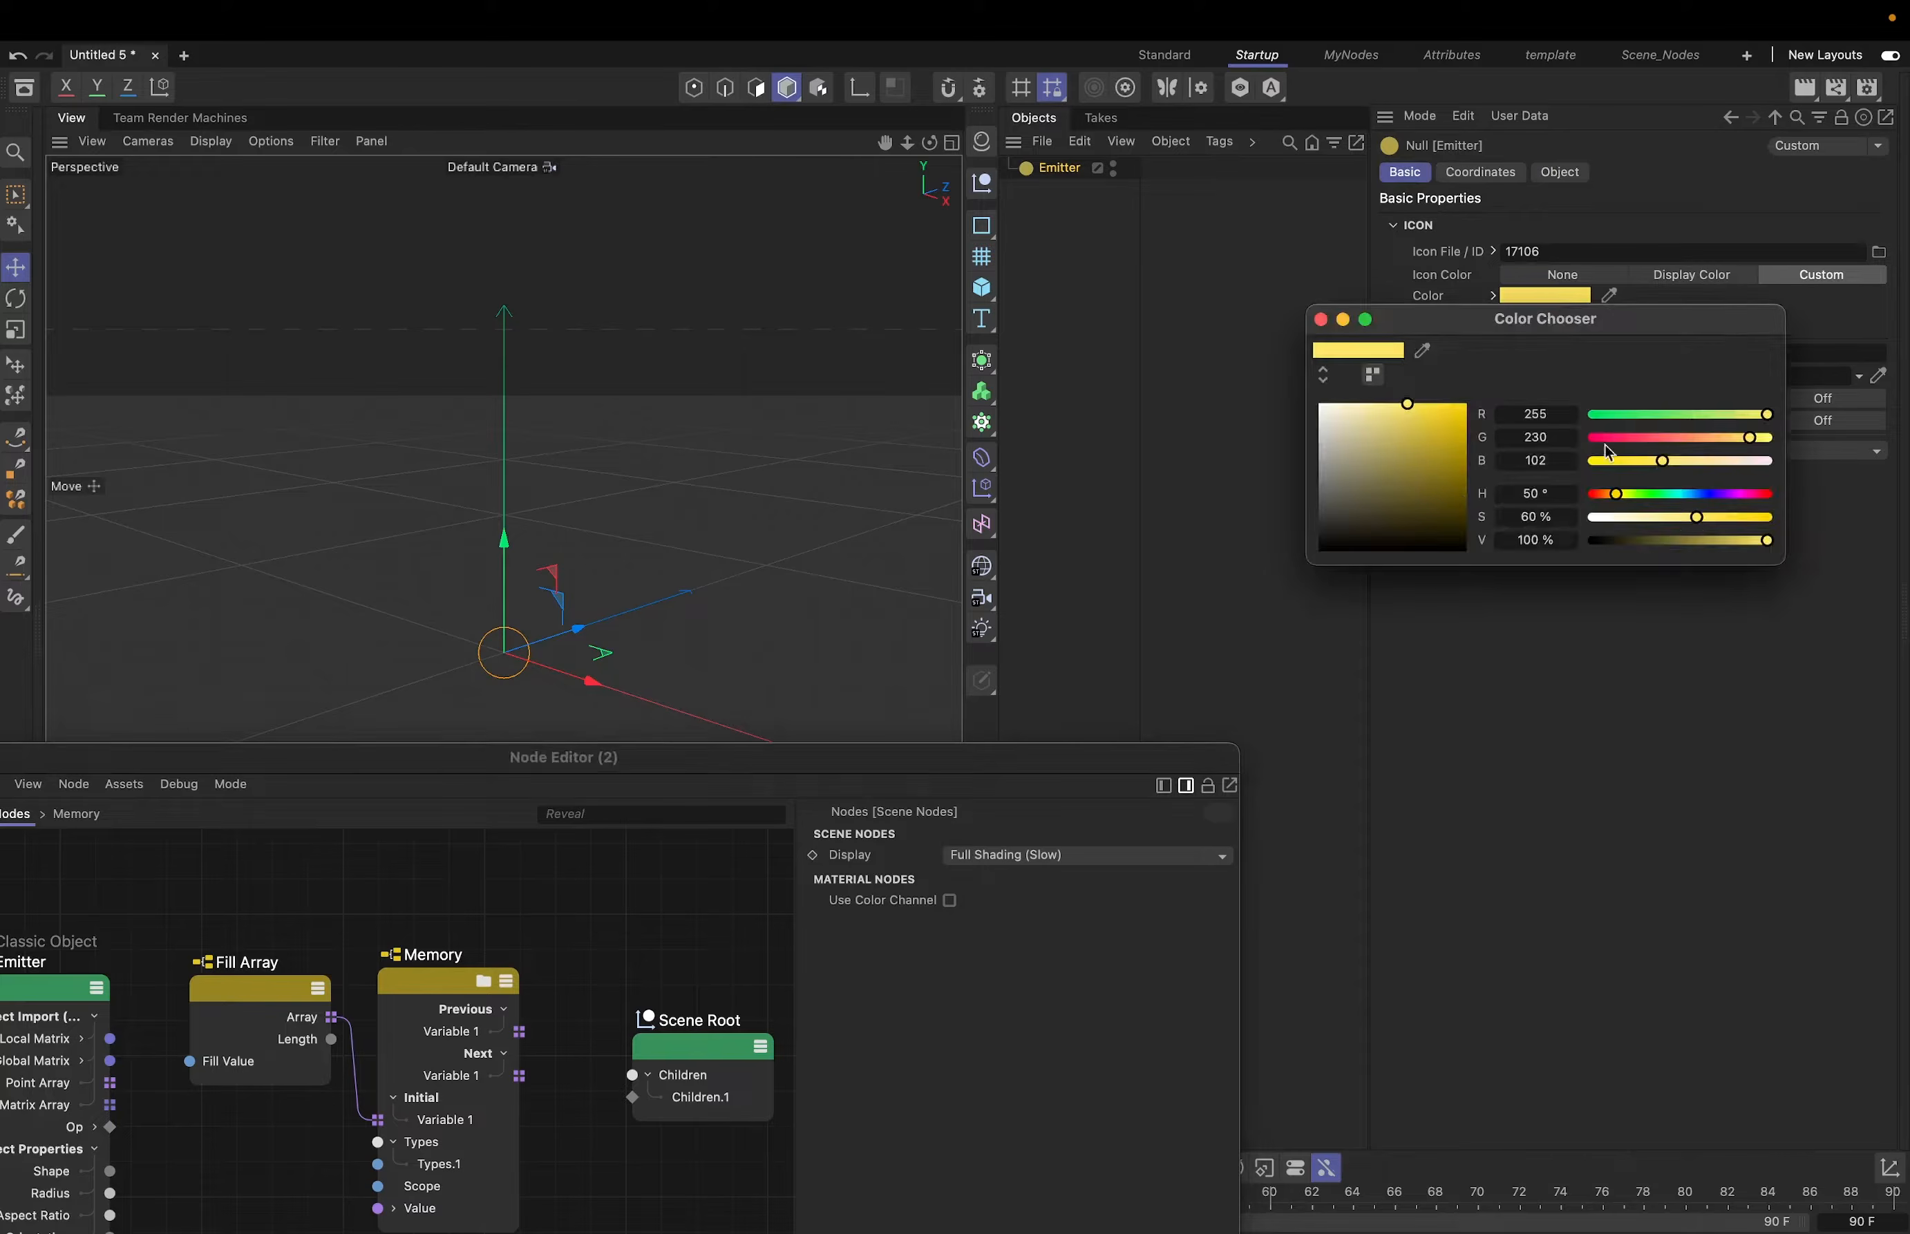
left_click_drag(1602, 415, 1497, 414)
left_click(1321, 320)
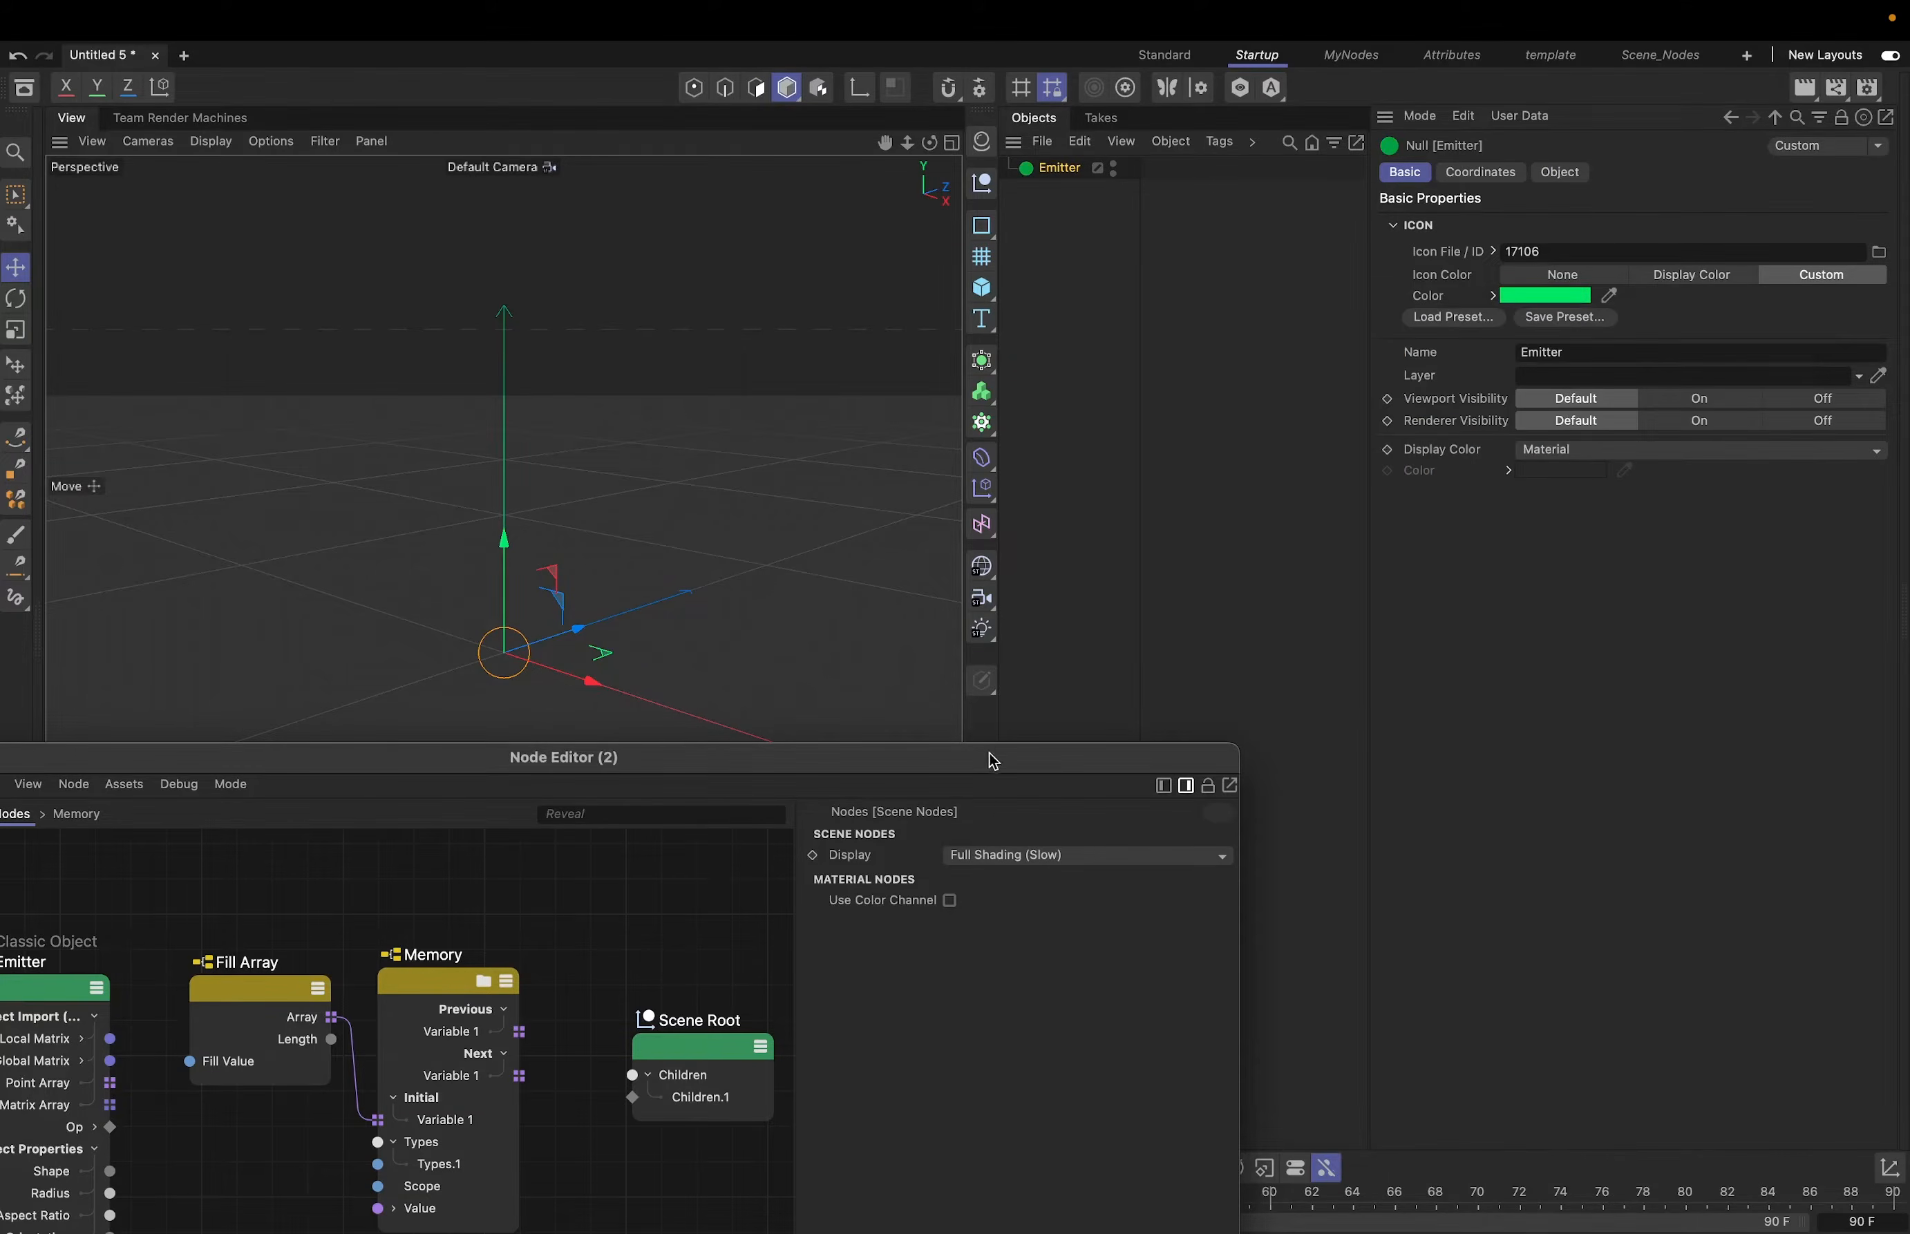
- Connect the Emitter node's Global Matrix output to the Memory node's Value input
left_click_drag(989, 758, 1637, 308)
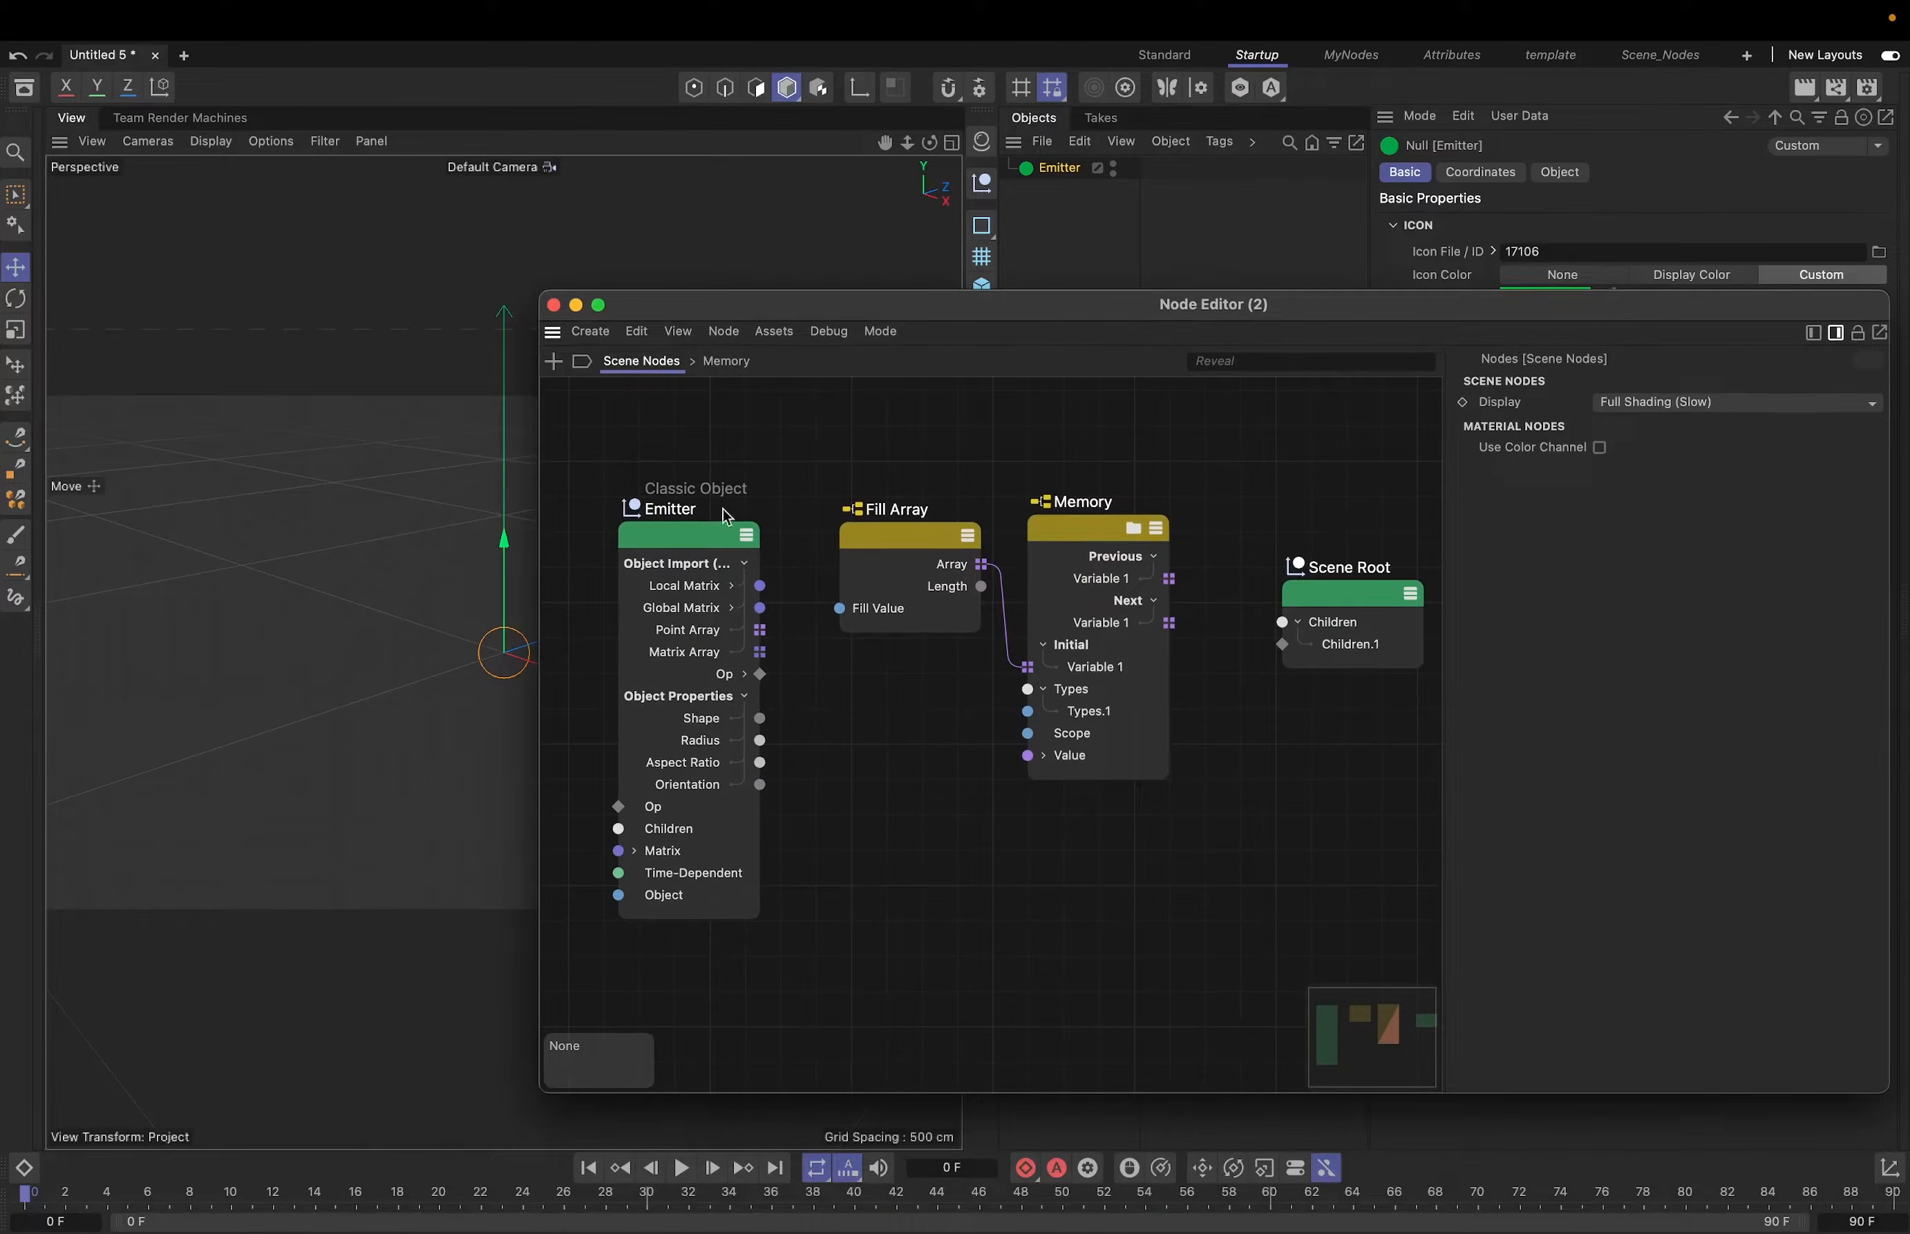
left_click_drag(722, 508, 729, 478)
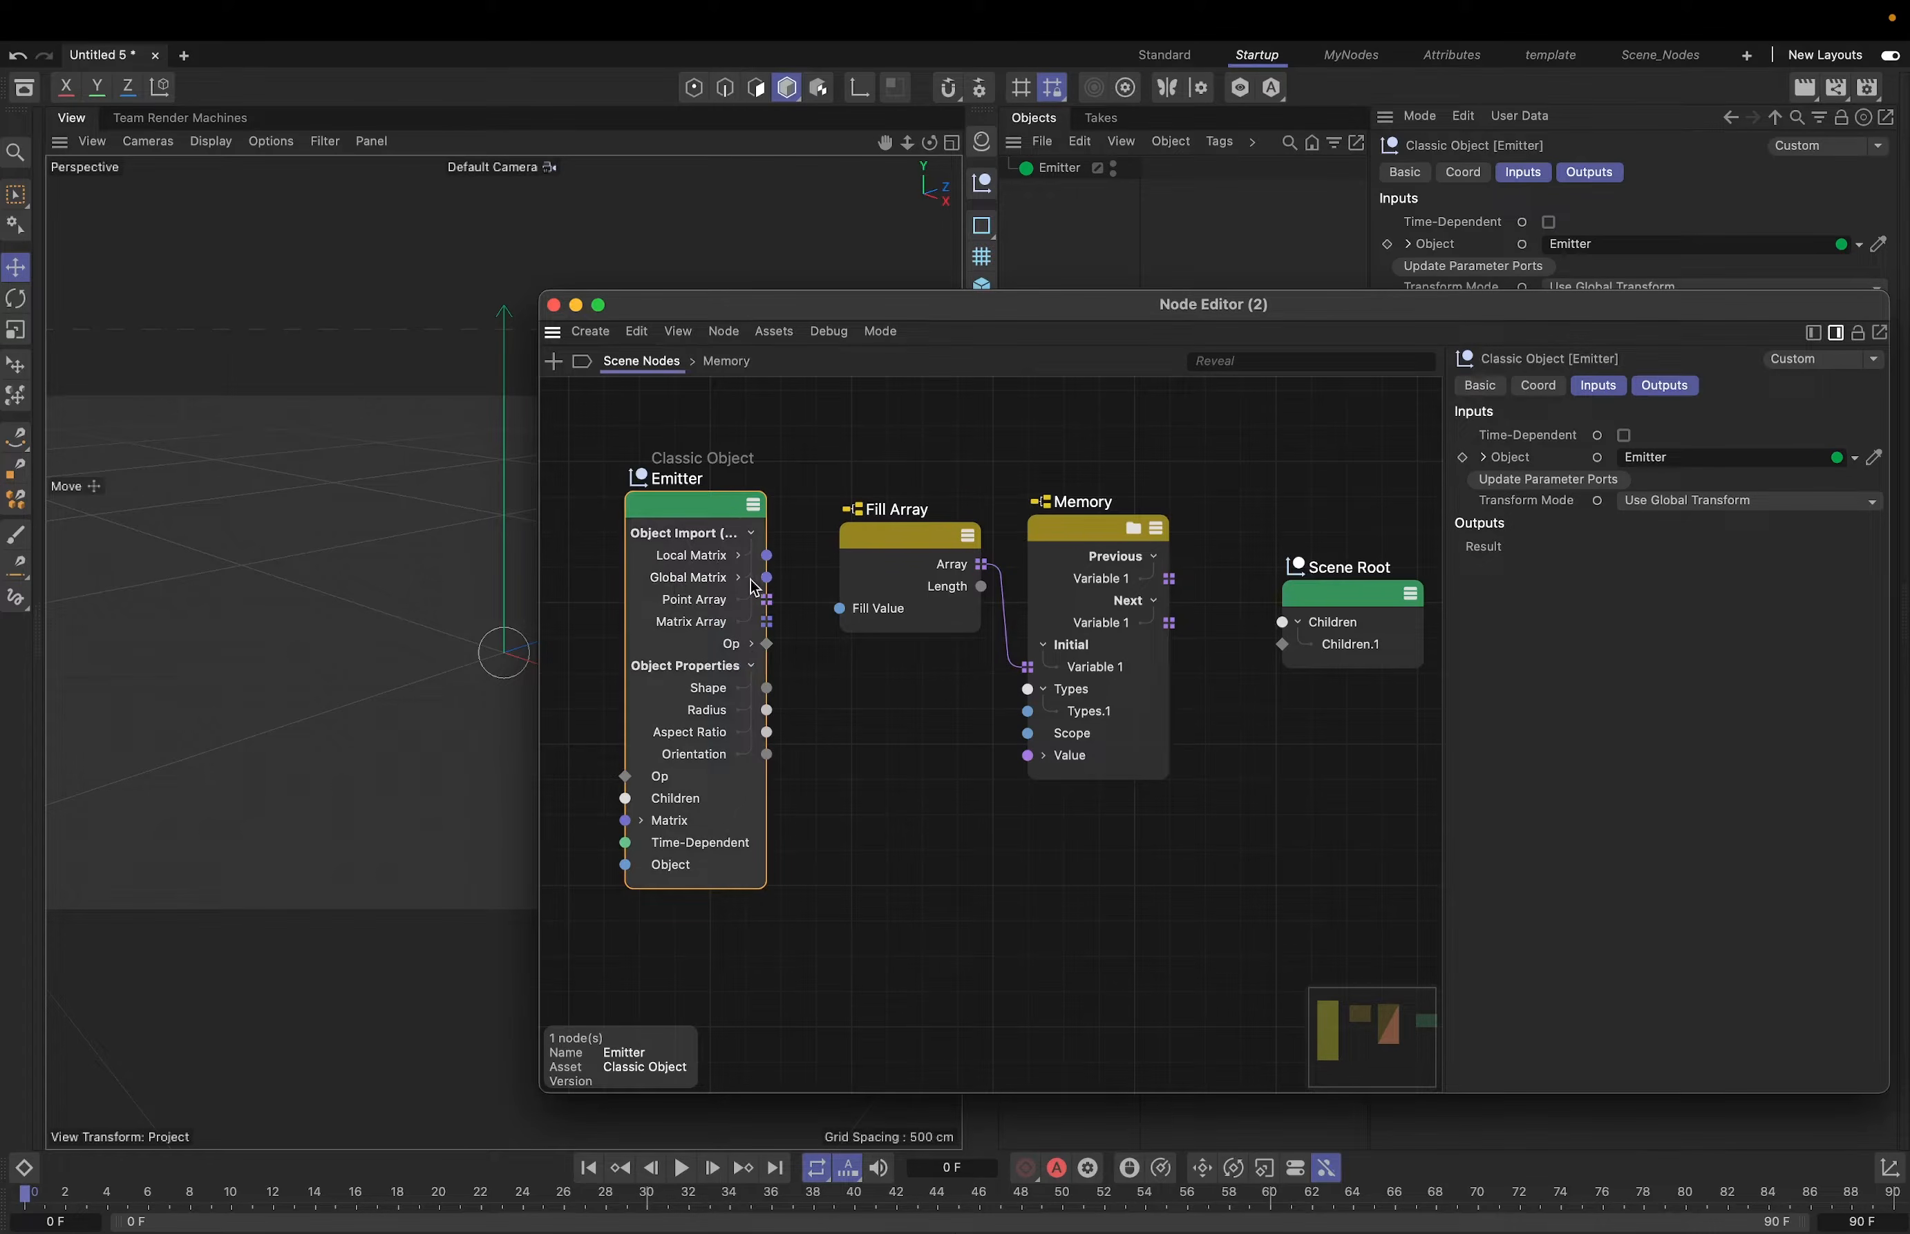
left_click_drag(767, 578, 1029, 758)
left_click_drag(706, 481, 712, 506)
- Open the Memory node's inner graph and add a Compose Matrix node beside Append Elements
double_click(1091, 526)
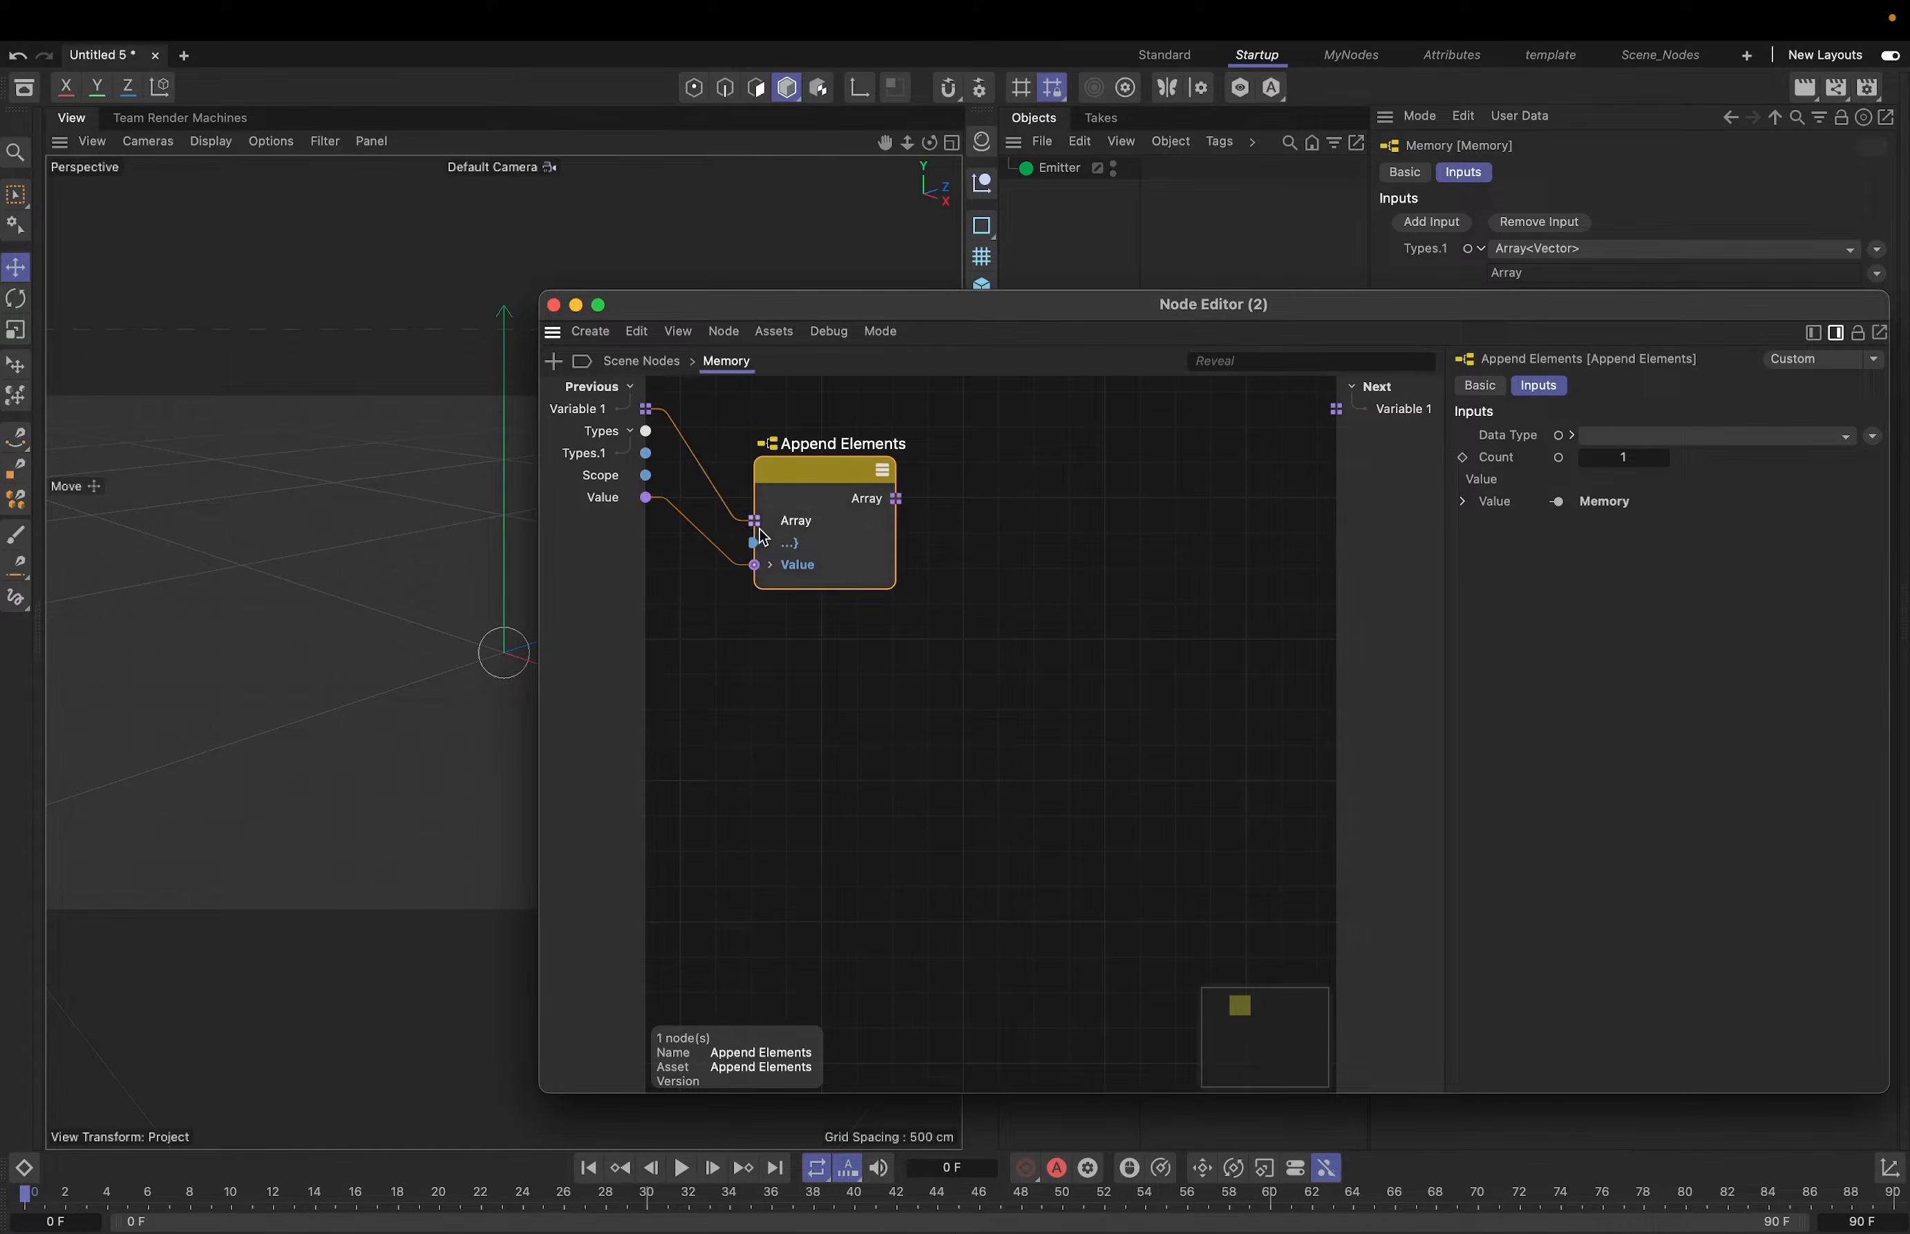
left_click_drag(820, 308, 658, 260)
left_click(833, 712)
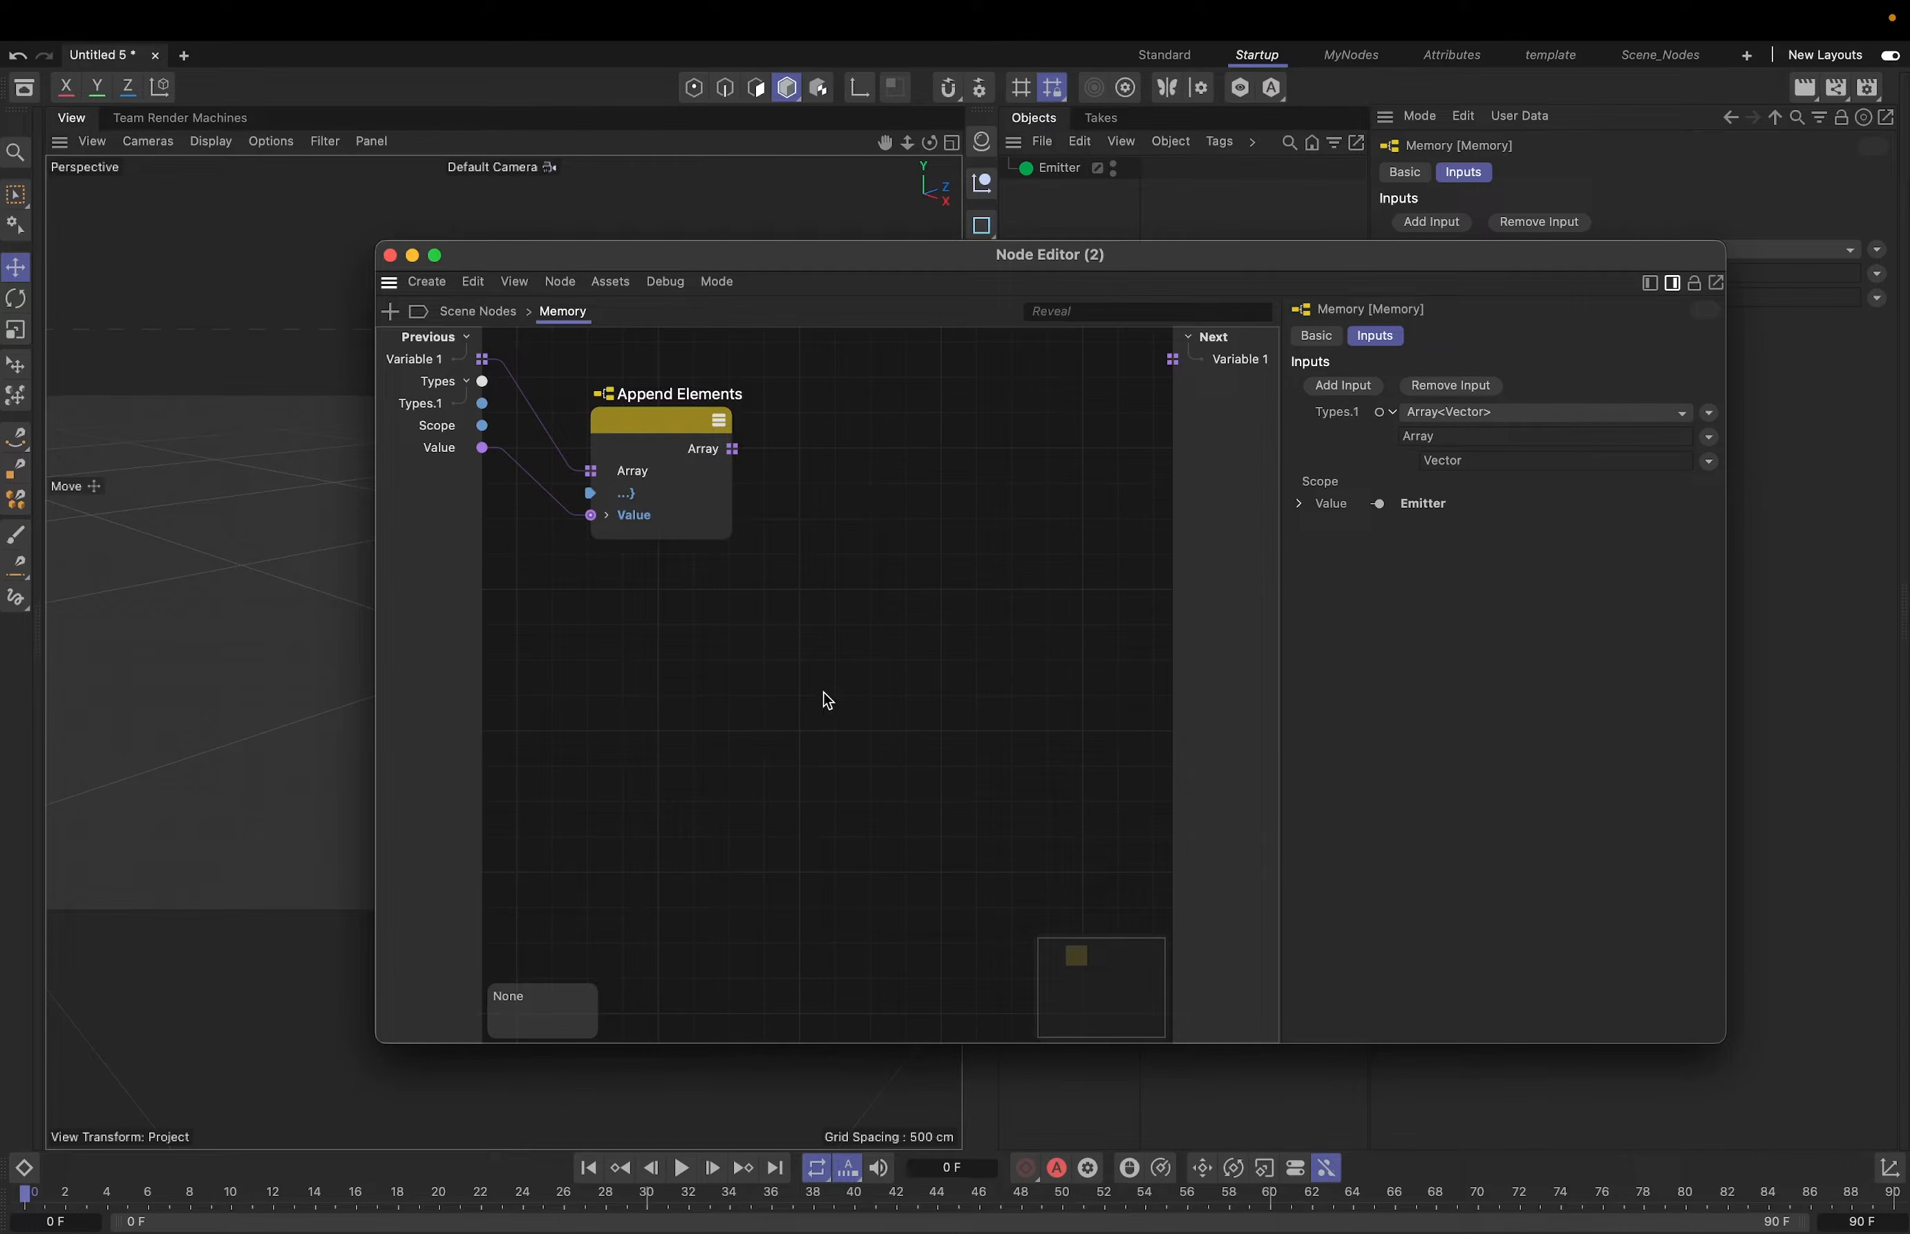
double_click(775, 692)
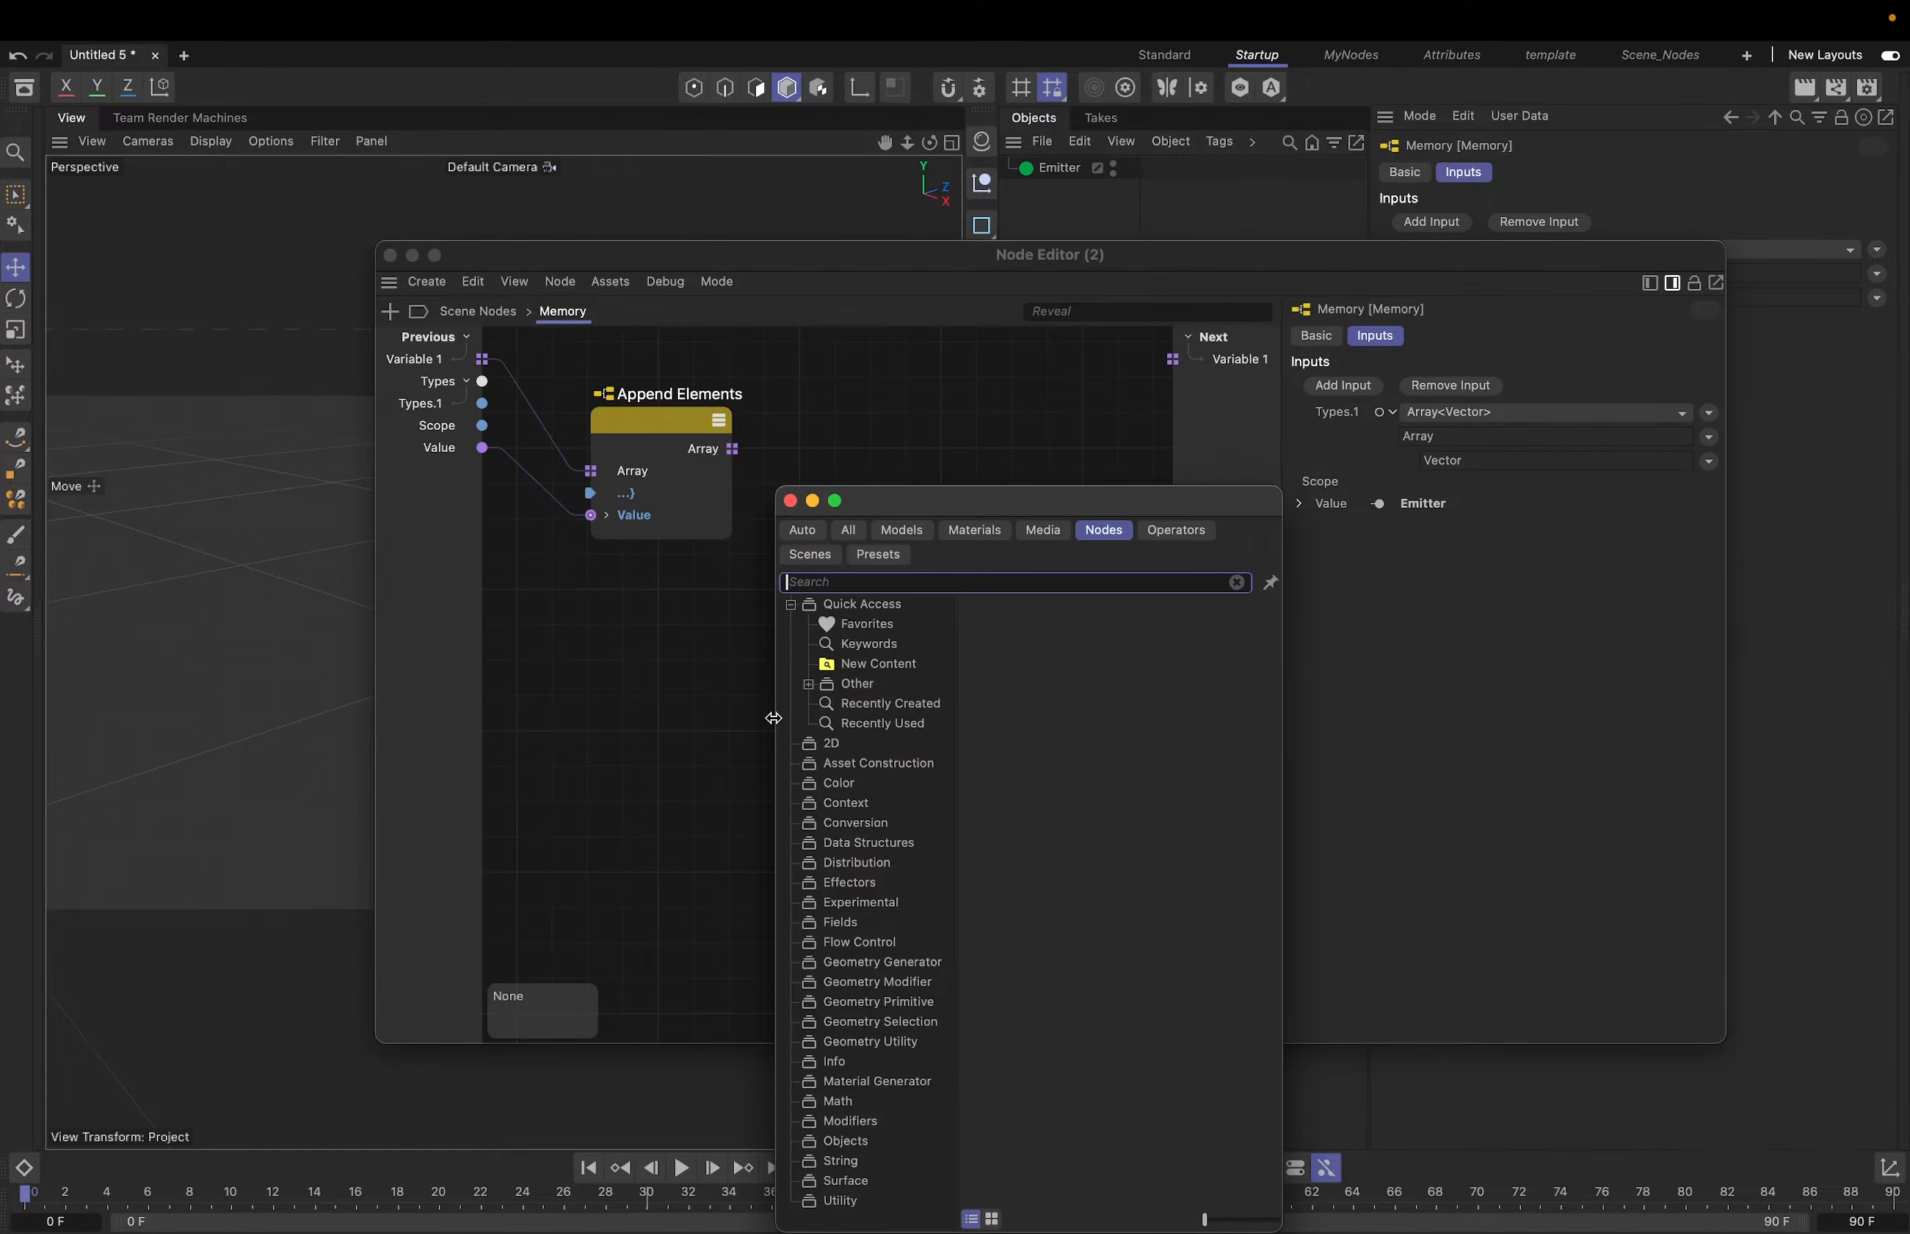
type("compose")
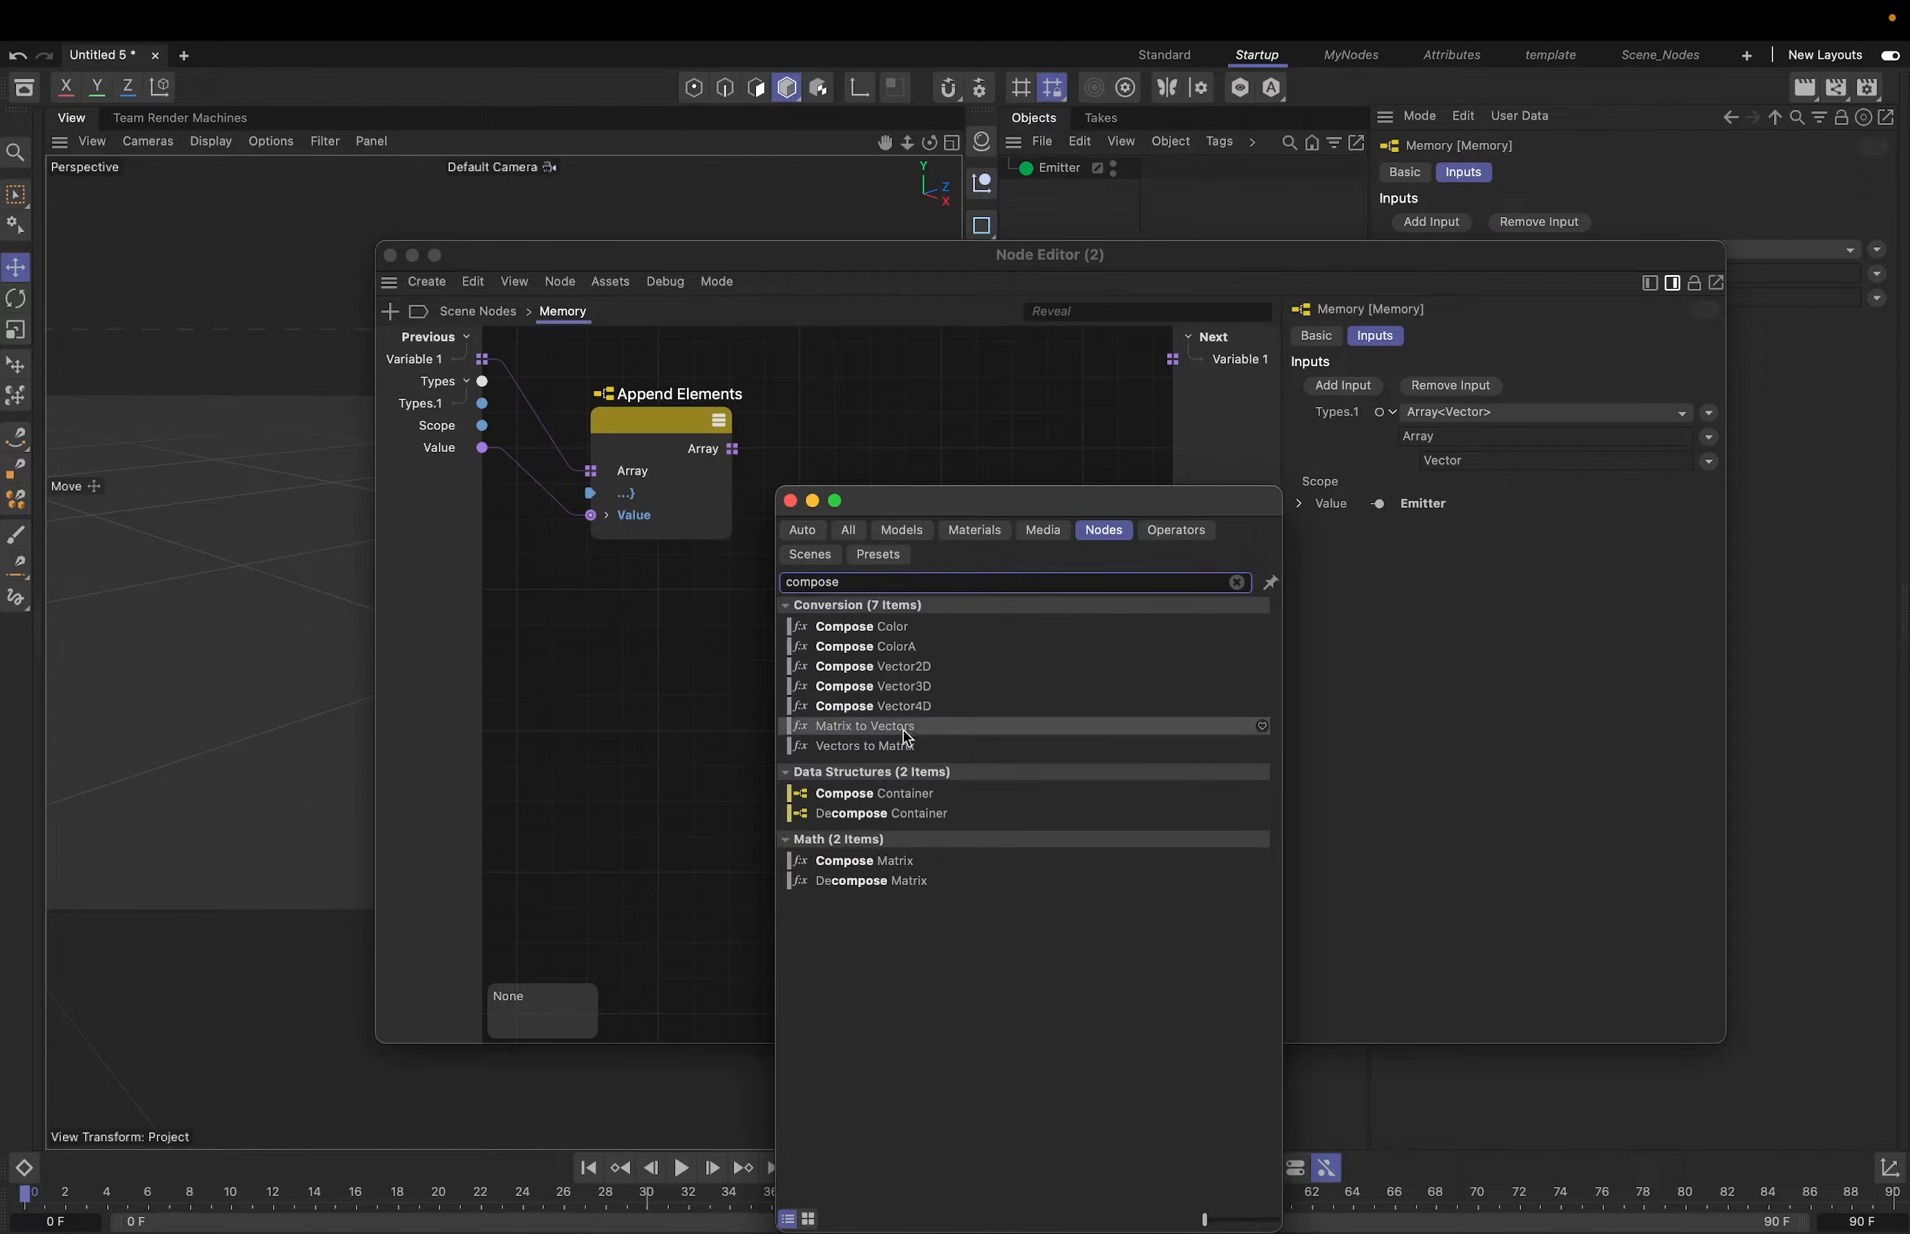
left_click_drag(896, 864, 860, 599)
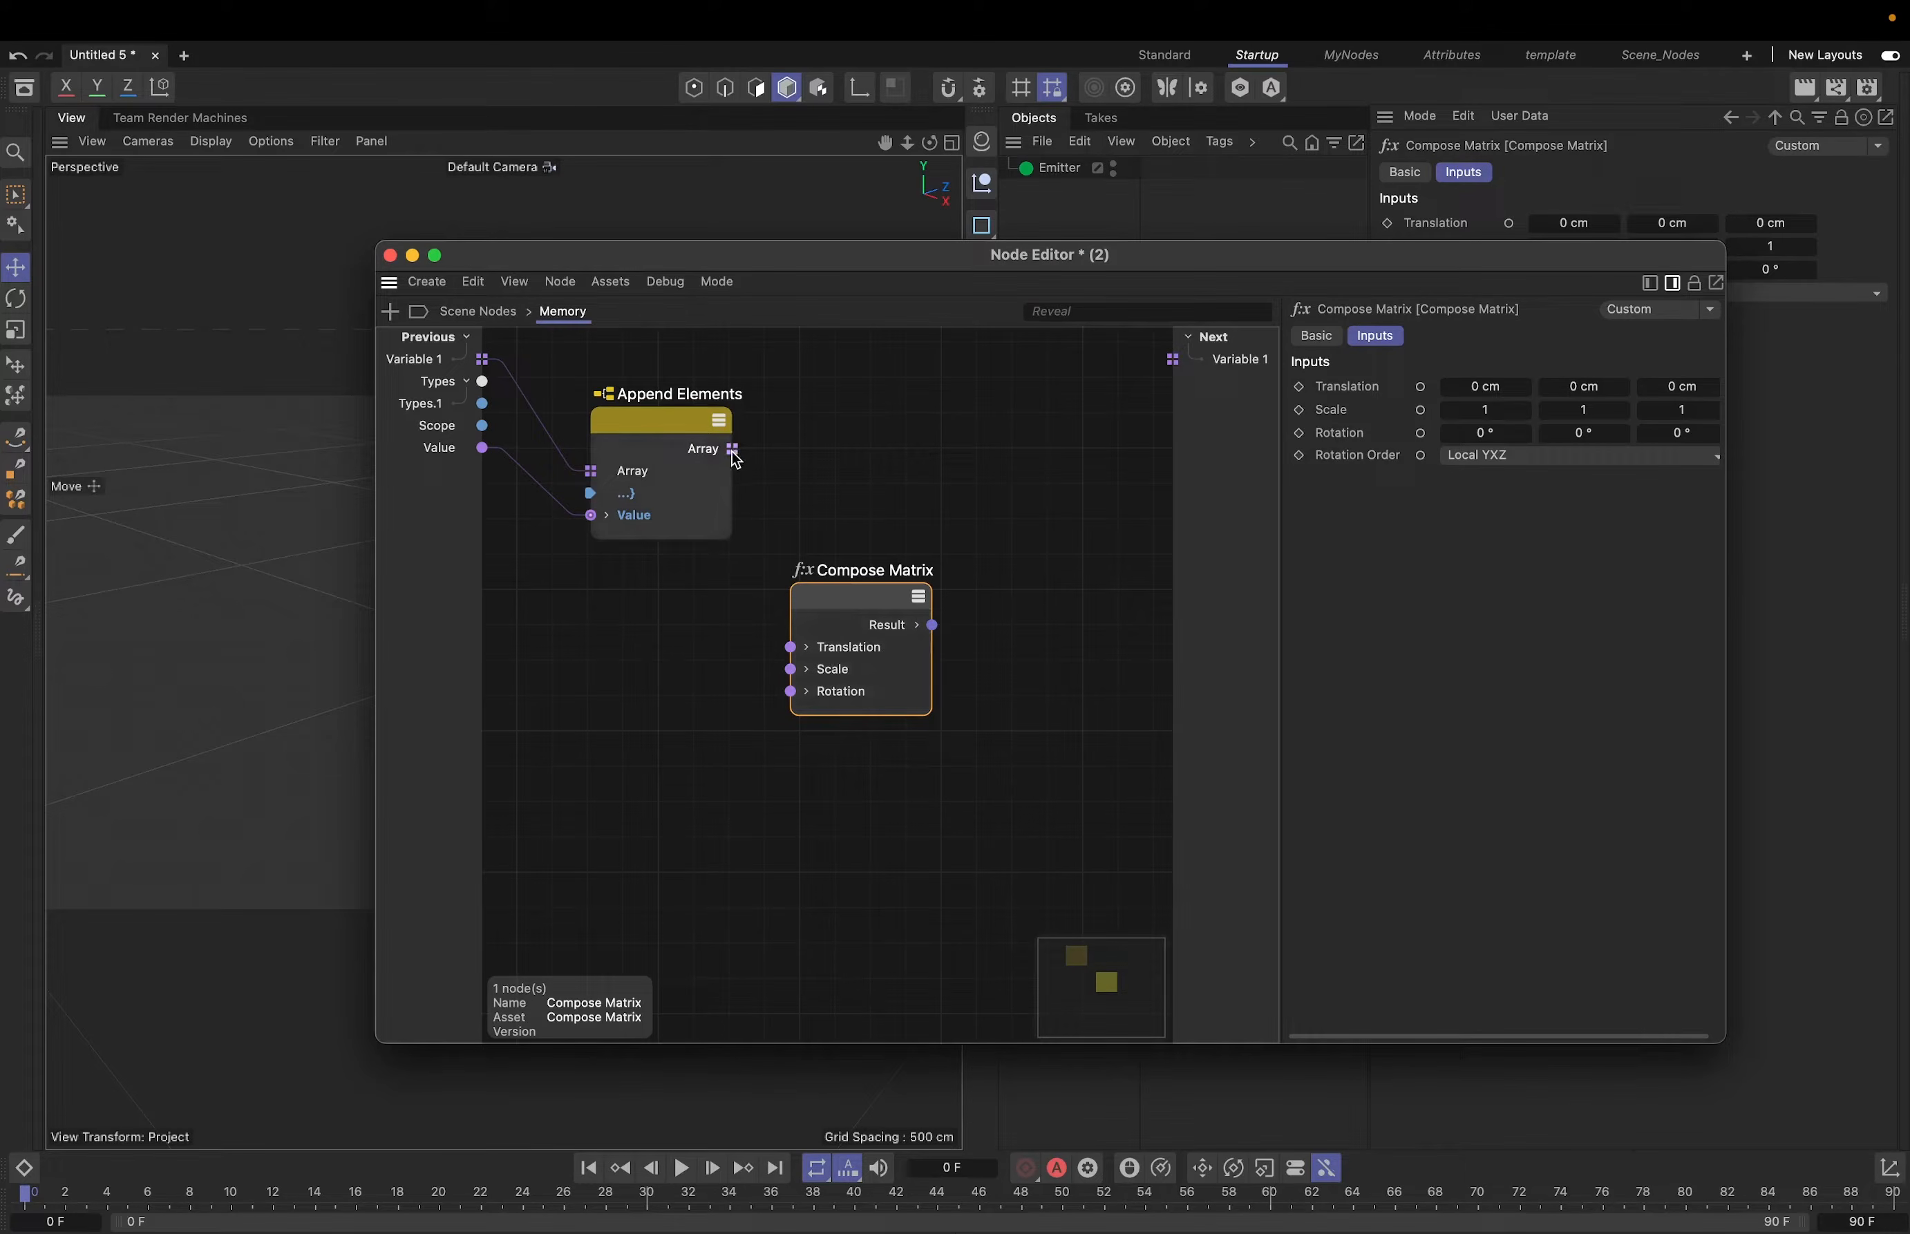
- Connect Append Elements' Array to Compose Matrix's Translation through an Iterate Collection node and space the nodes apart
left_click_drag(751, 590, 792, 656)
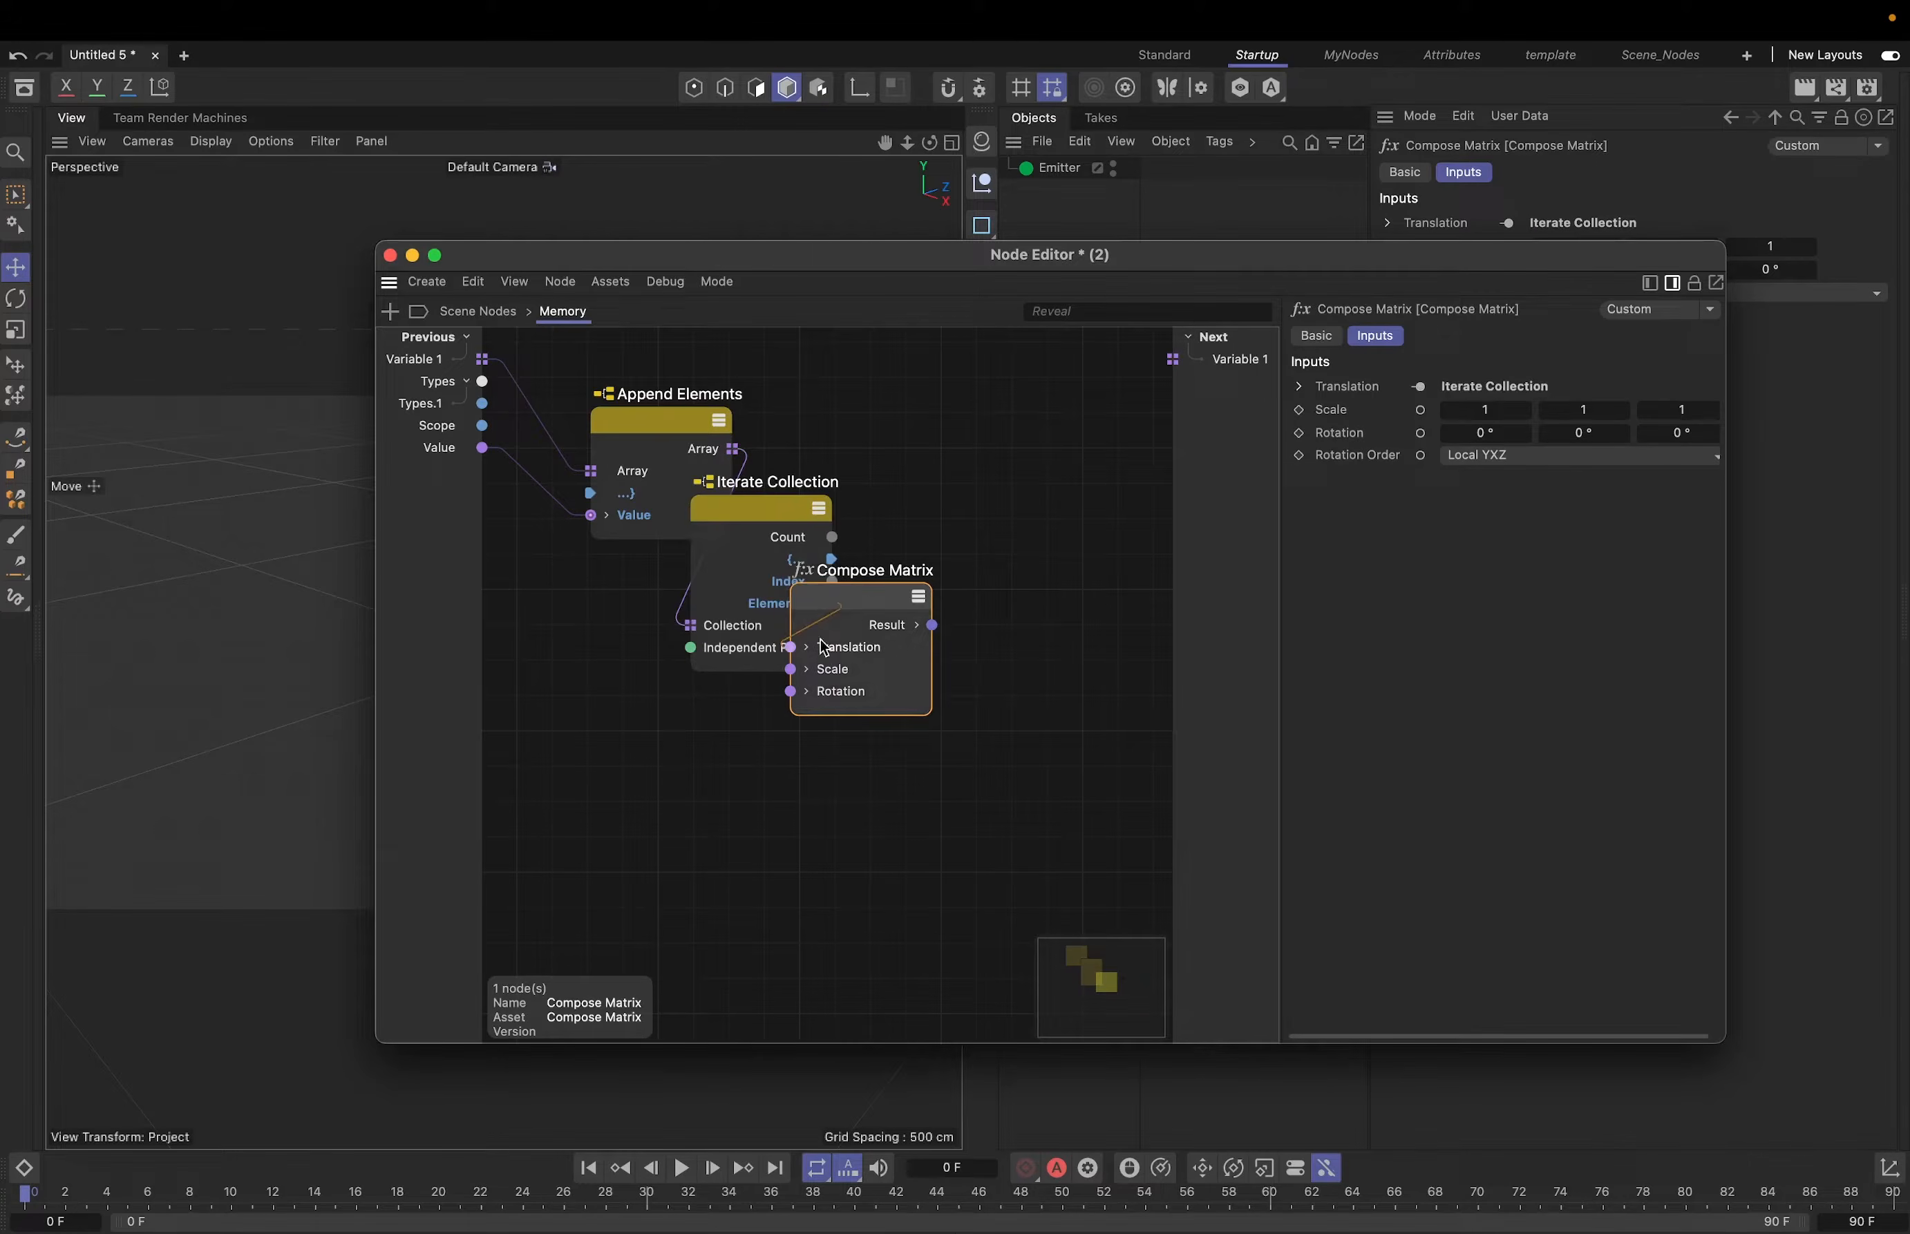
left_click_drag(852, 602, 937, 691)
left_click_drag(722, 537, 809, 643)
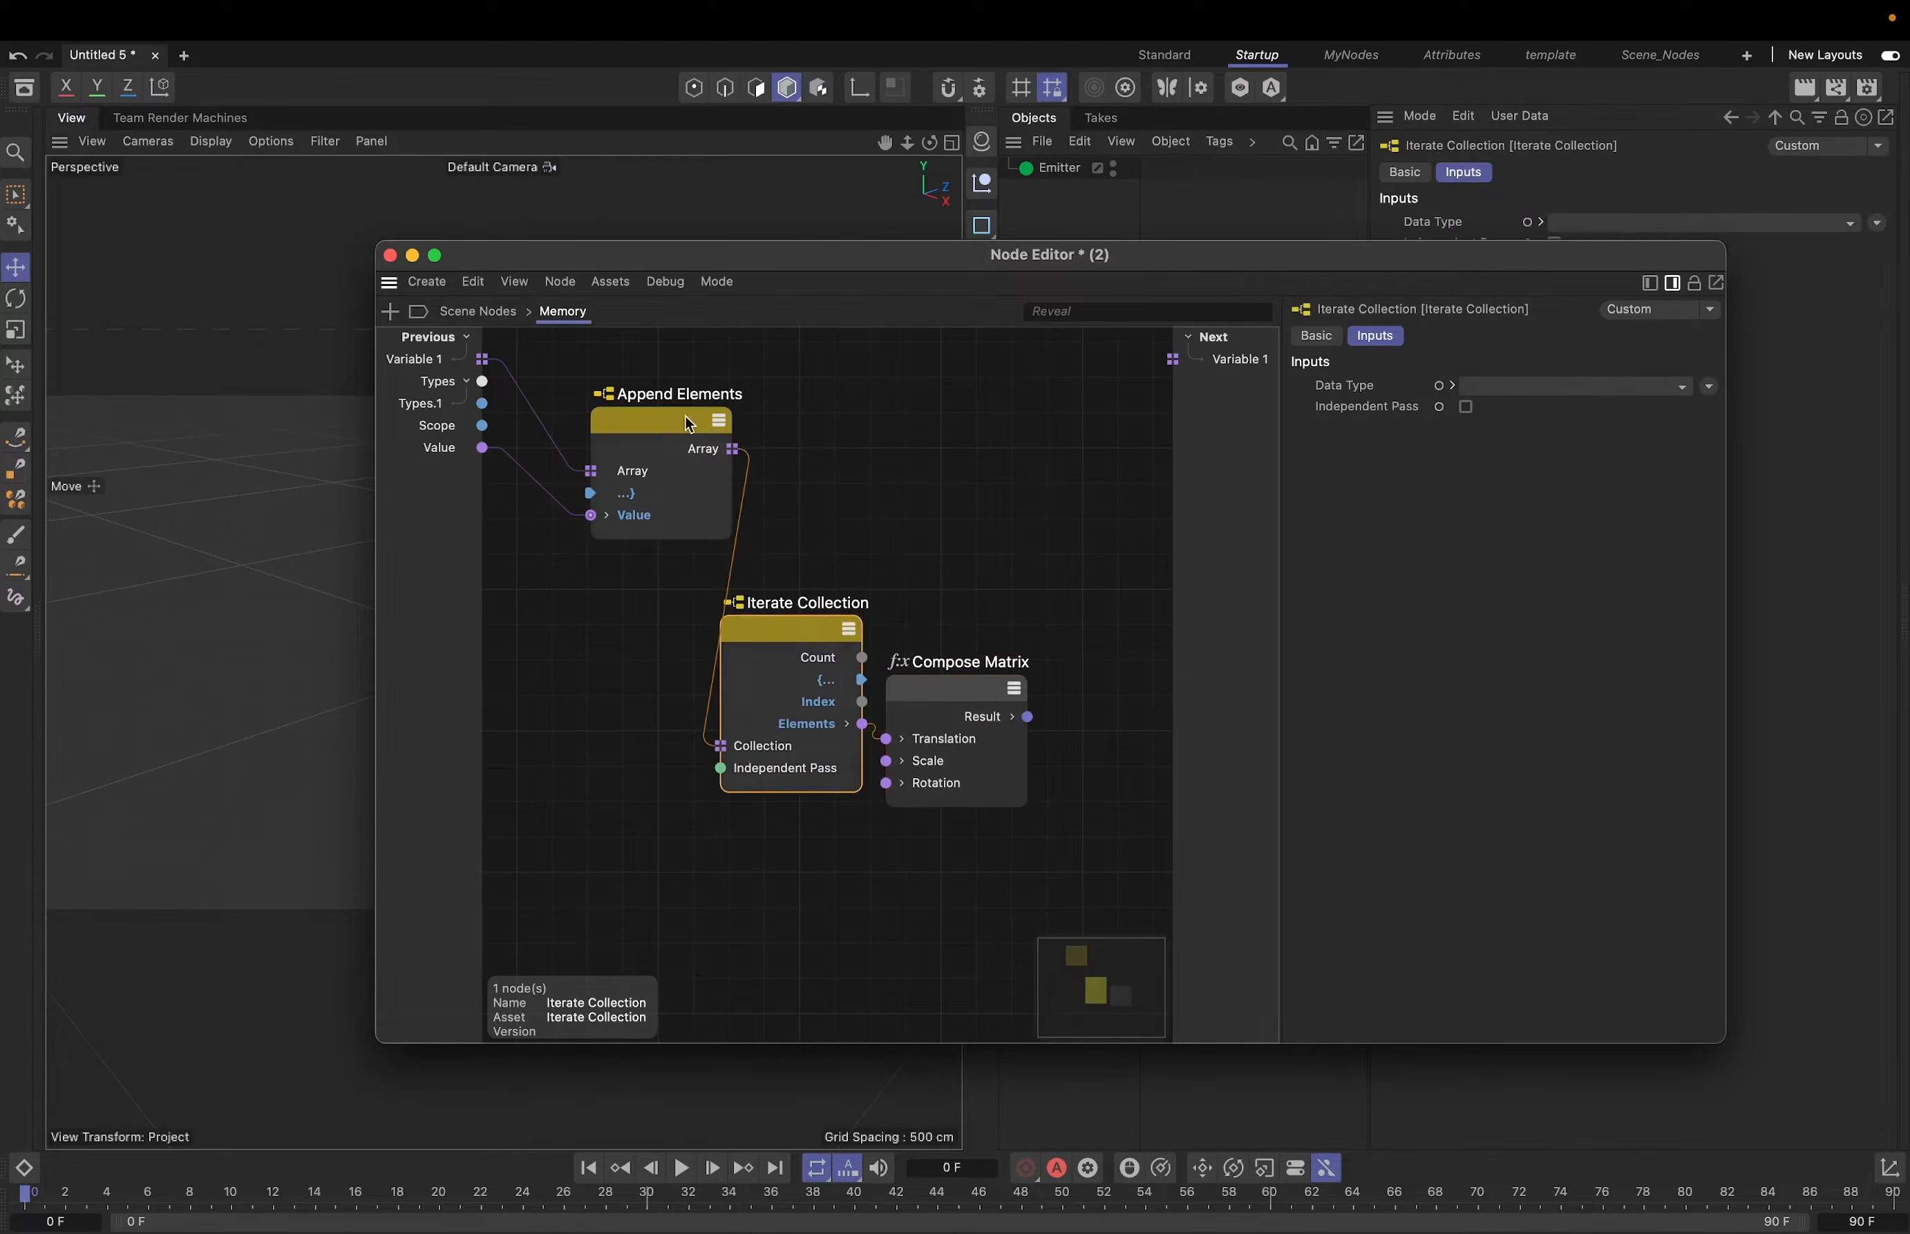
left_click_drag(682, 411, 626, 408)
left_click_drag(786, 630, 771, 586)
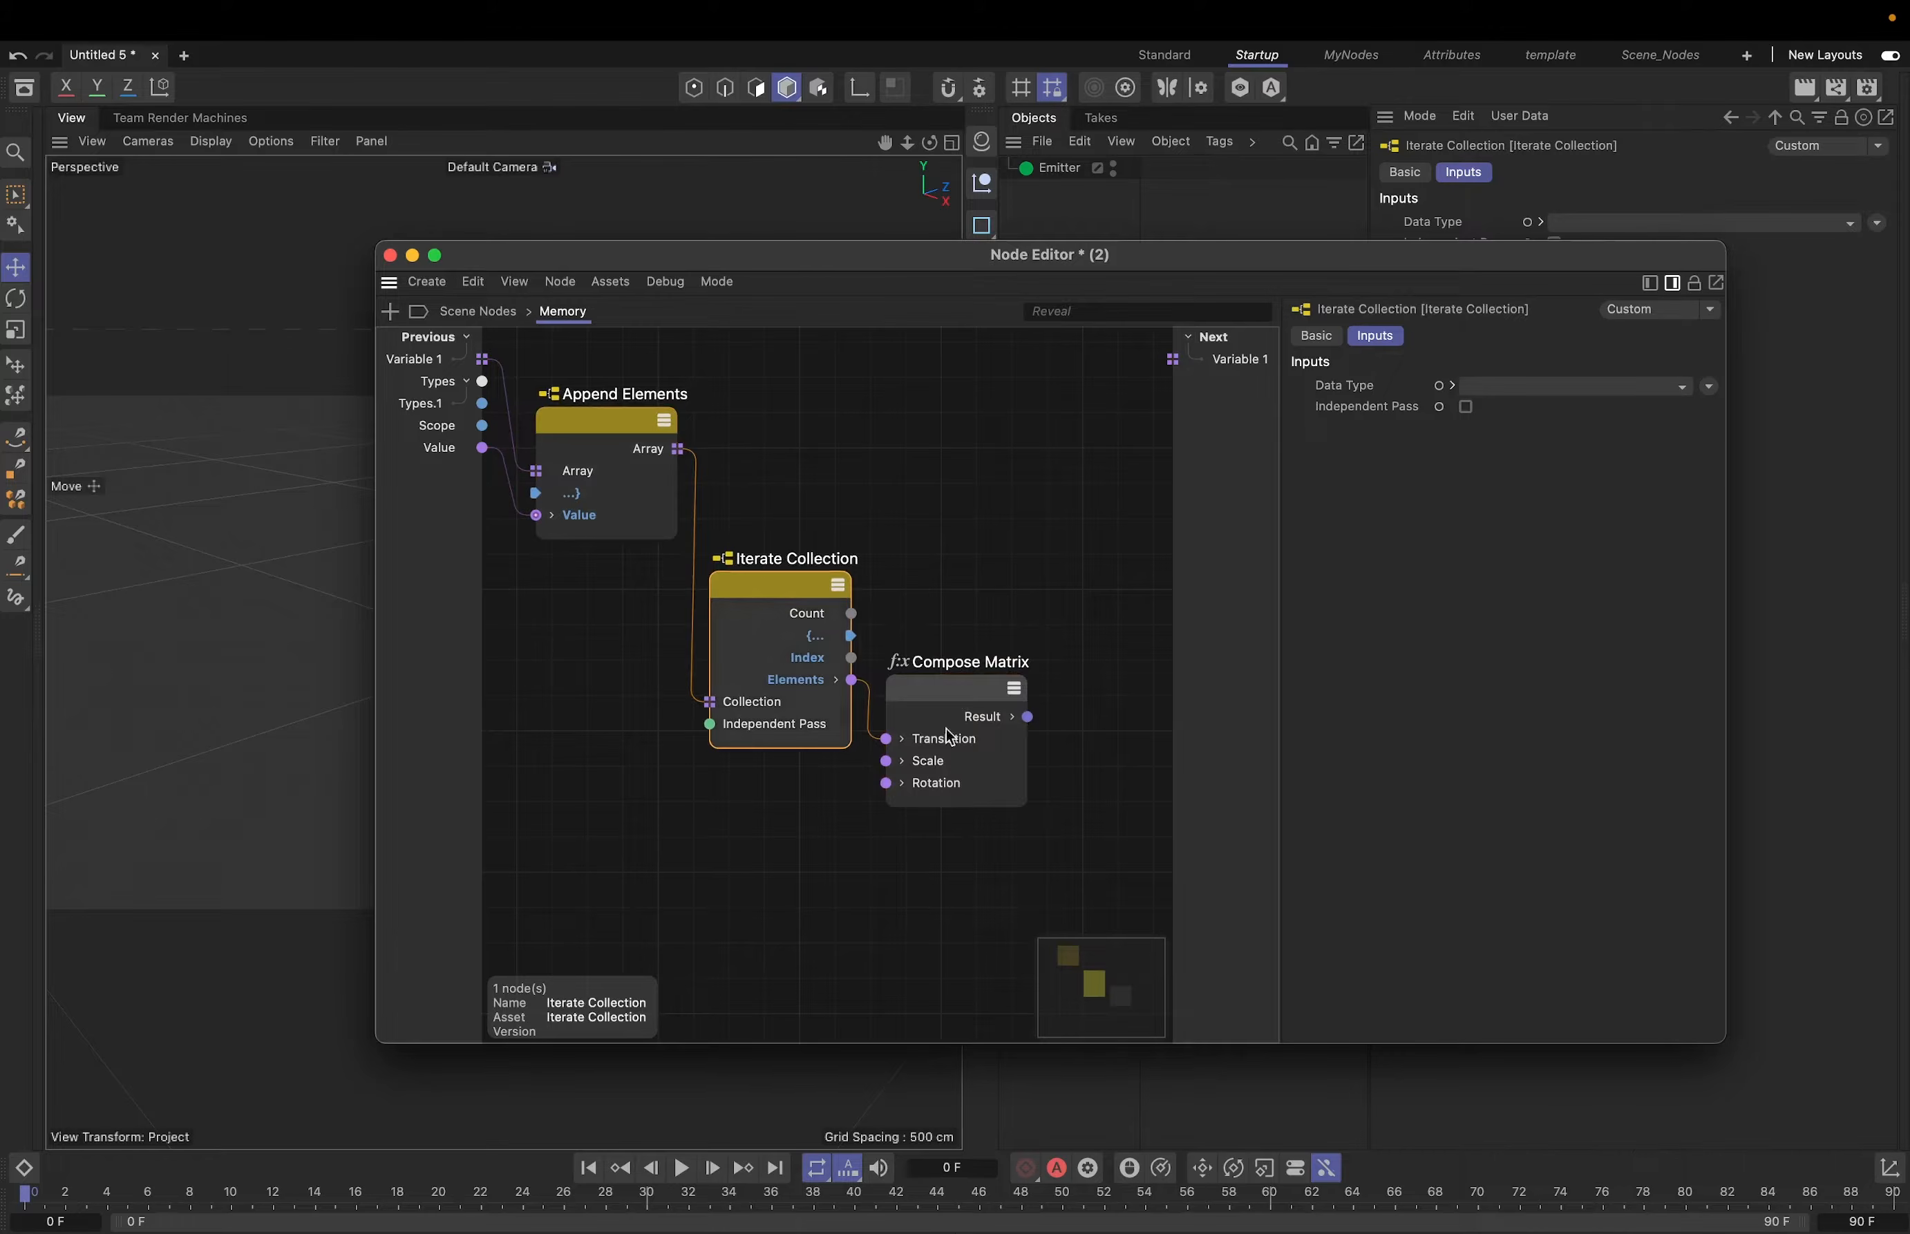
left_click_drag(964, 693, 959, 674)
middle_click_drag(1085, 639, 1037, 658)
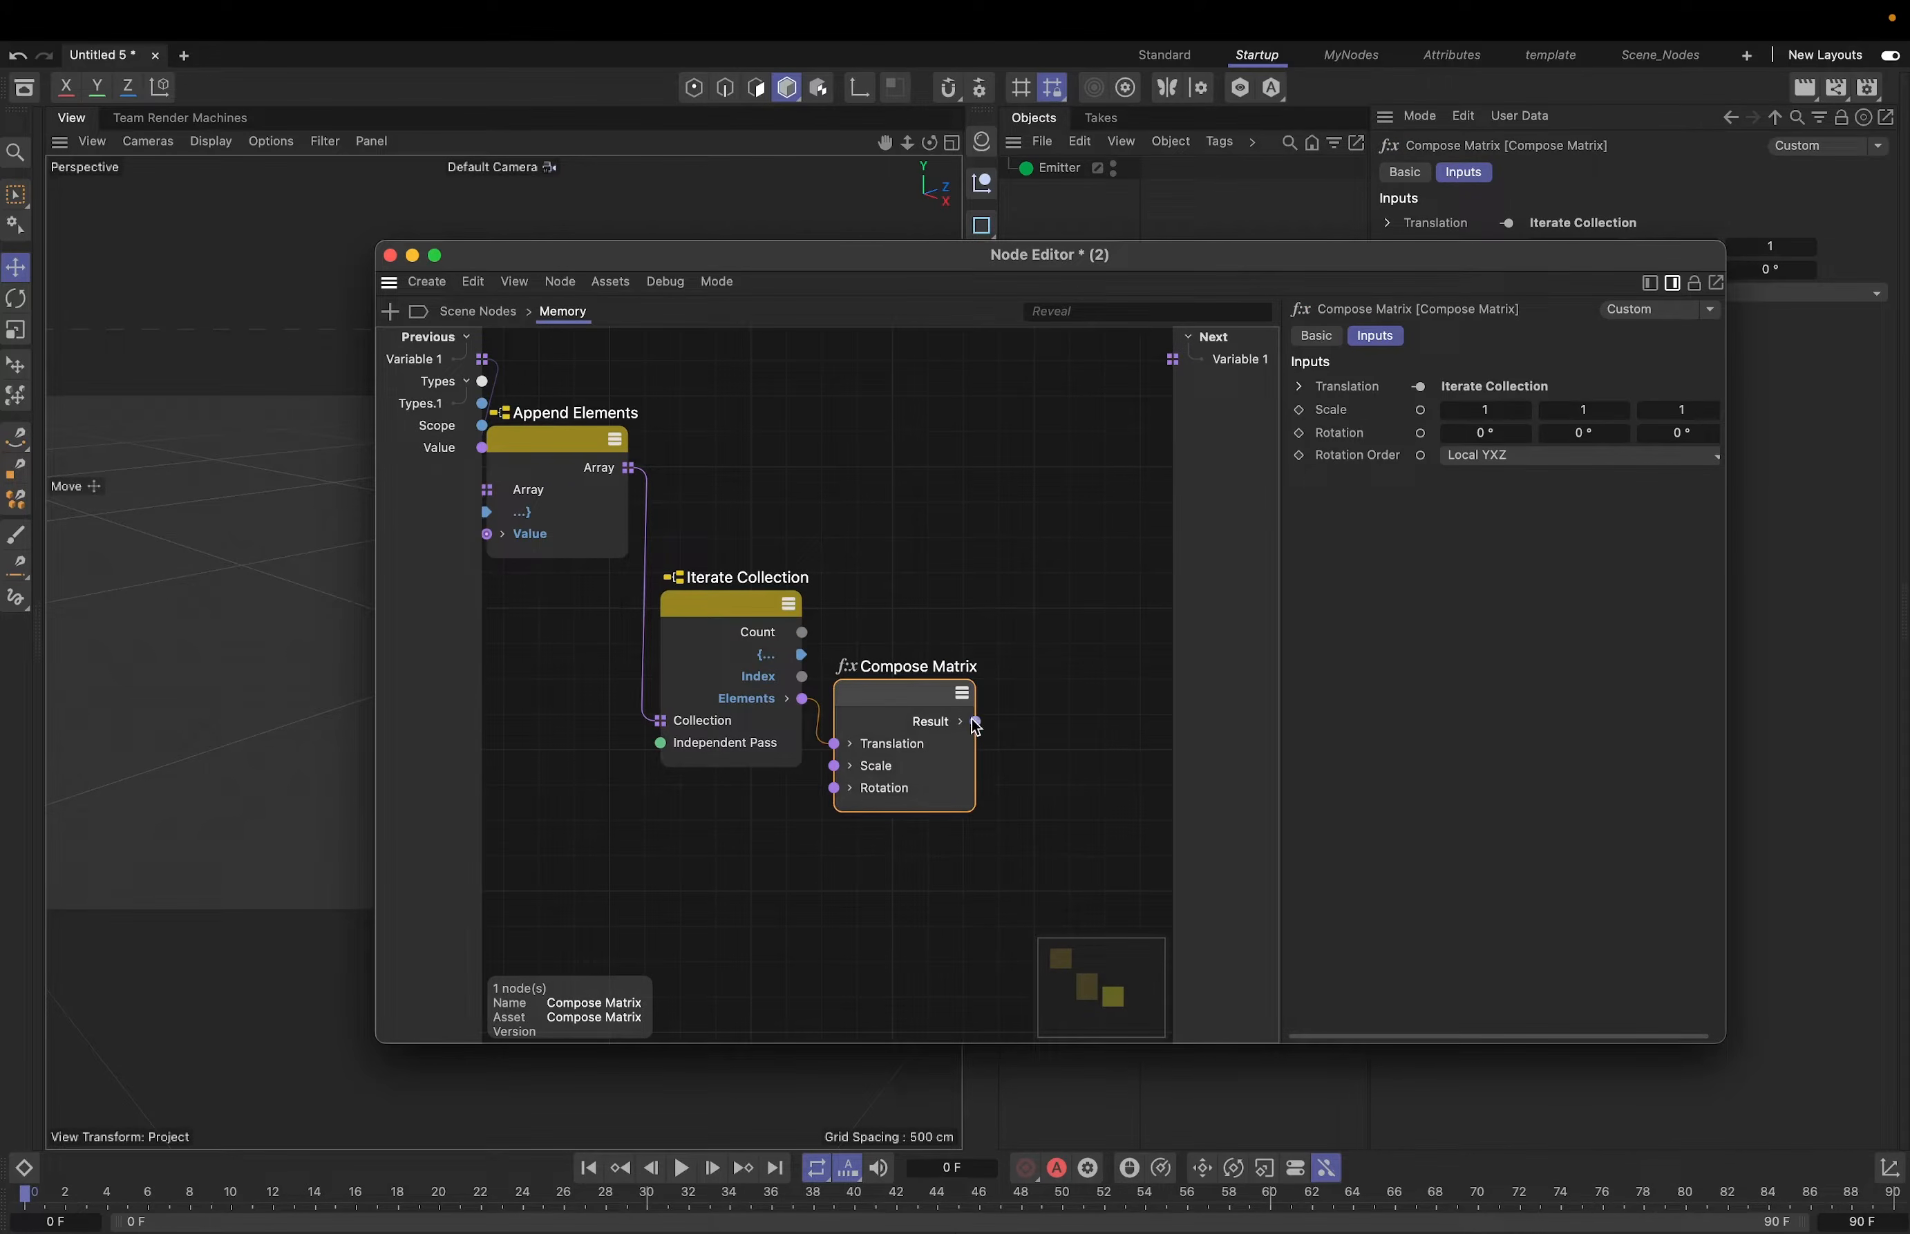
- Expose Compose Matrix's Result as a new output of the Memory node and rename that output Matrix
left_click_drag(975, 721, 1211, 440)
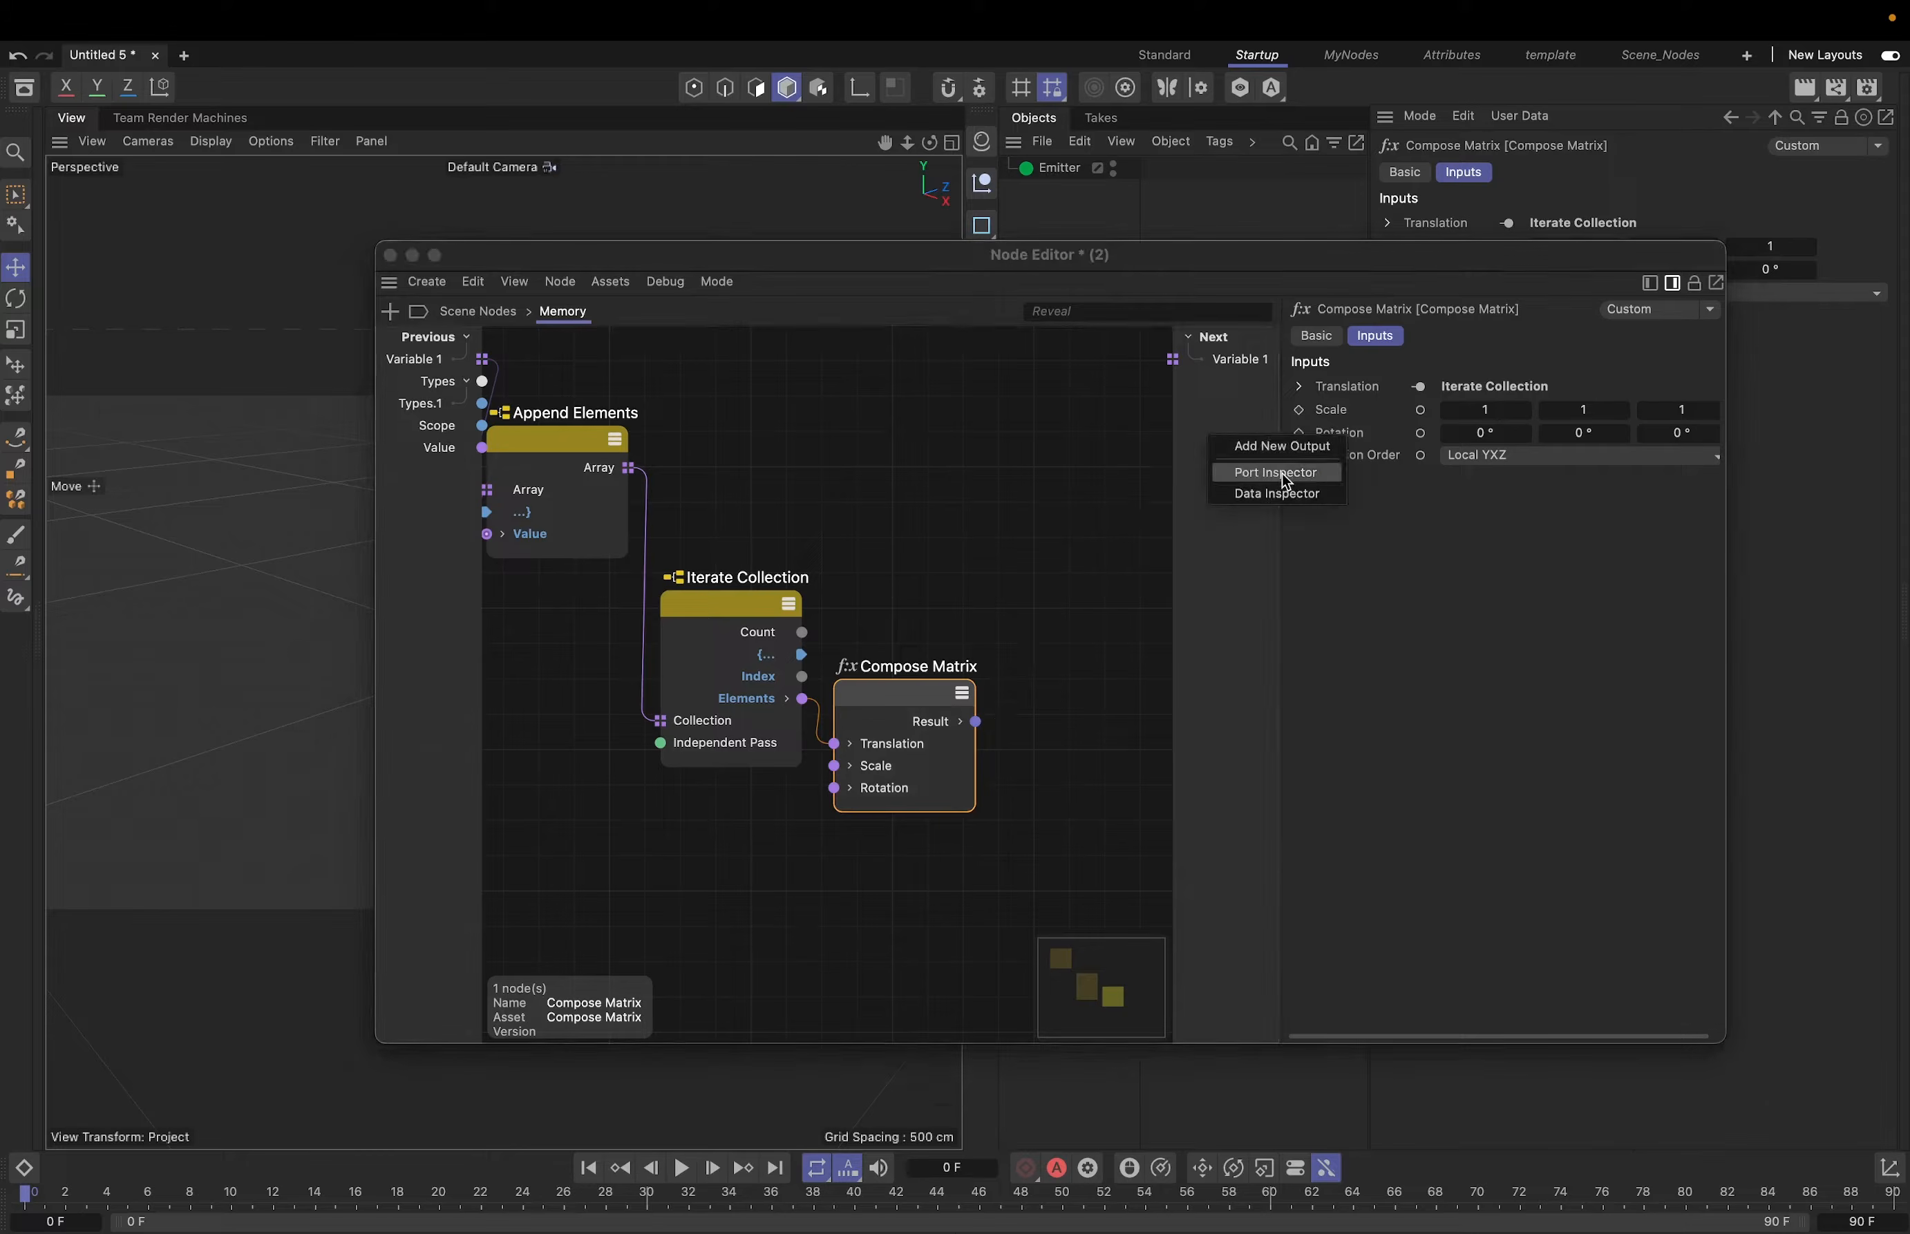
left_click(1278, 447)
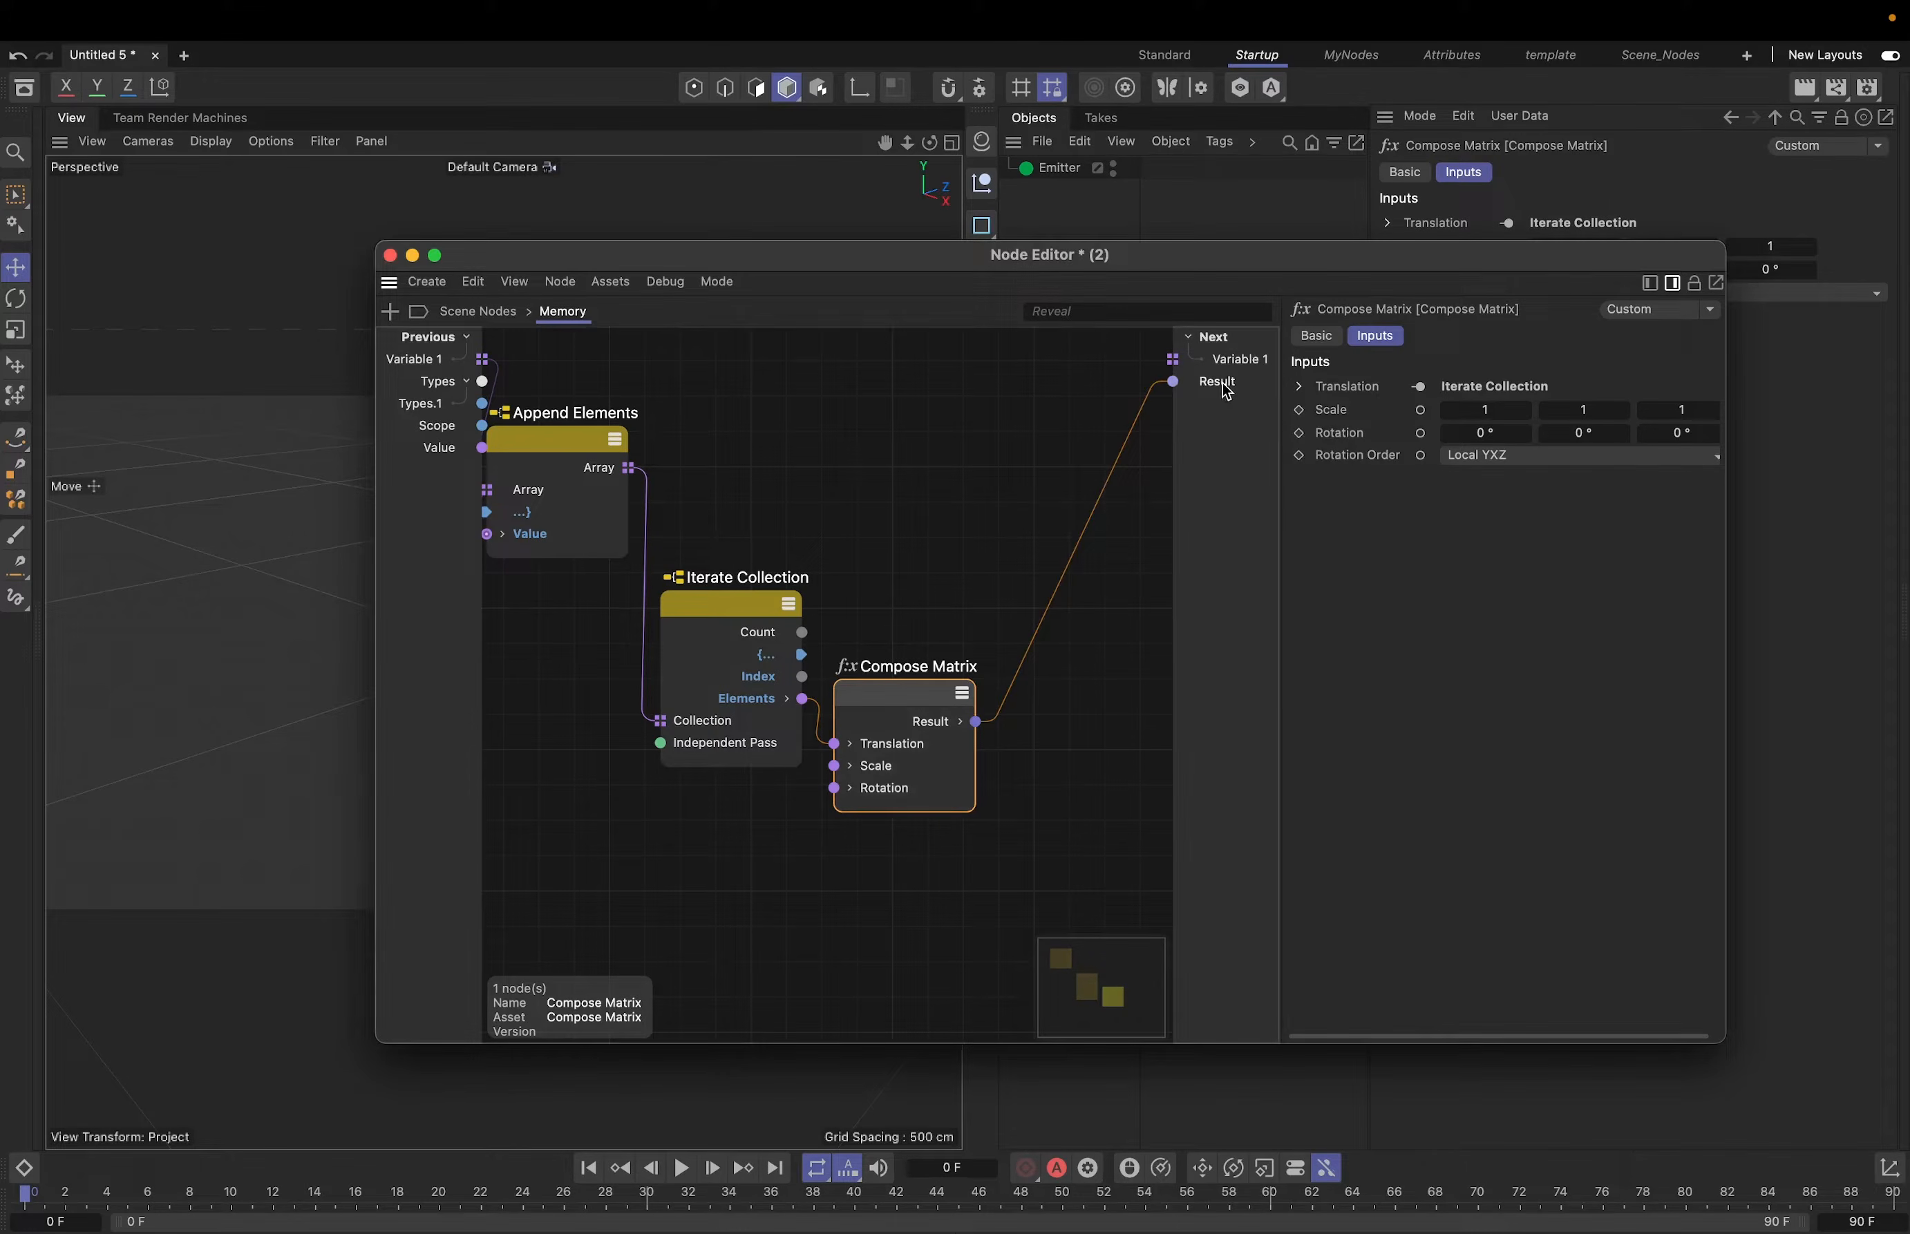
type("Matrix")
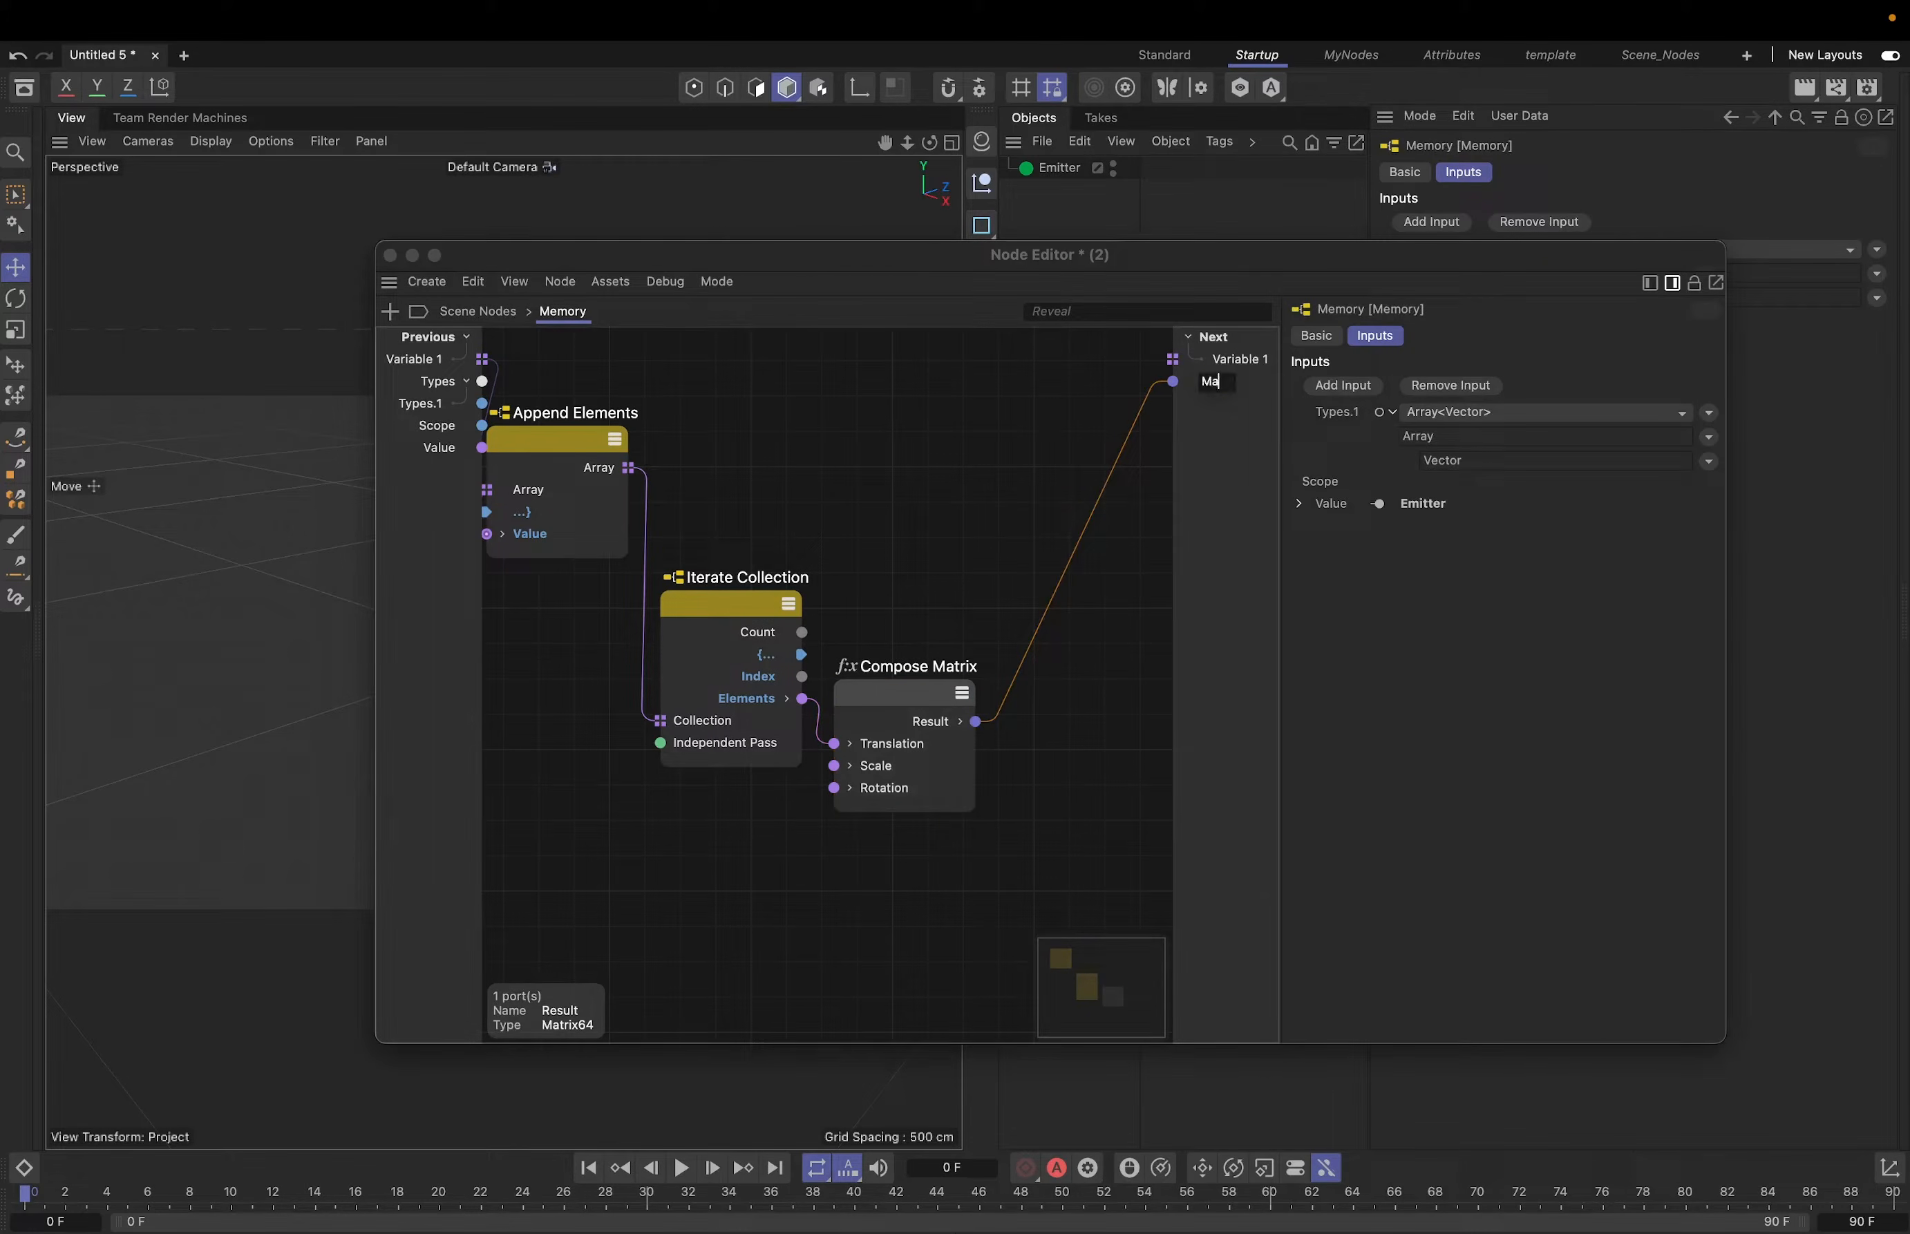
key("Return")
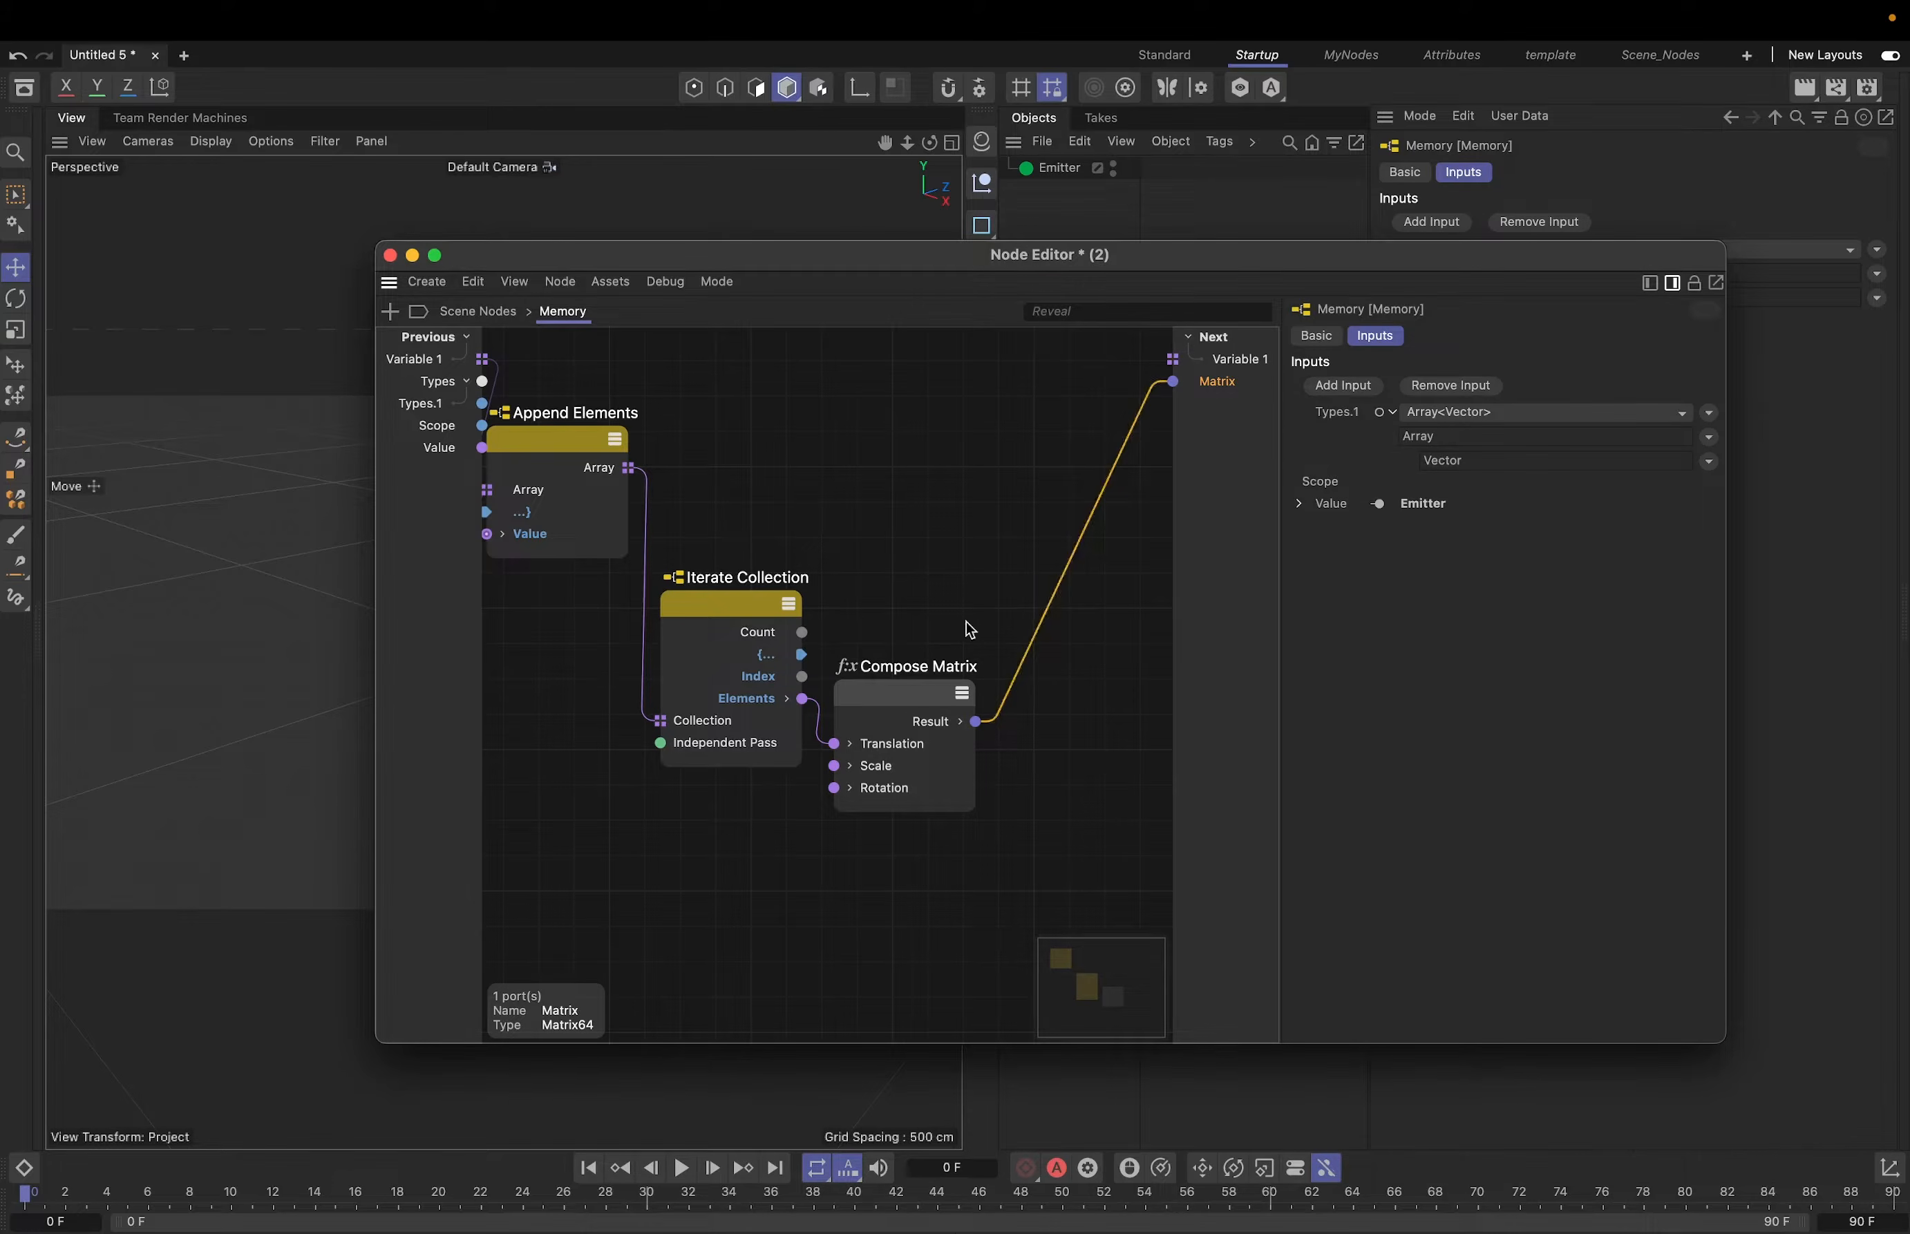
- Search the node assets for push and add a Relax Points node to the right of Append Elements
middle_click_drag(965, 623, 1017, 624)
mouse_move(758, 255)
left_mouse_down()
mouse_move(1103, 302)
mouse_move(995, 256)
mouse_move(730, 268)
left_mouse_up()
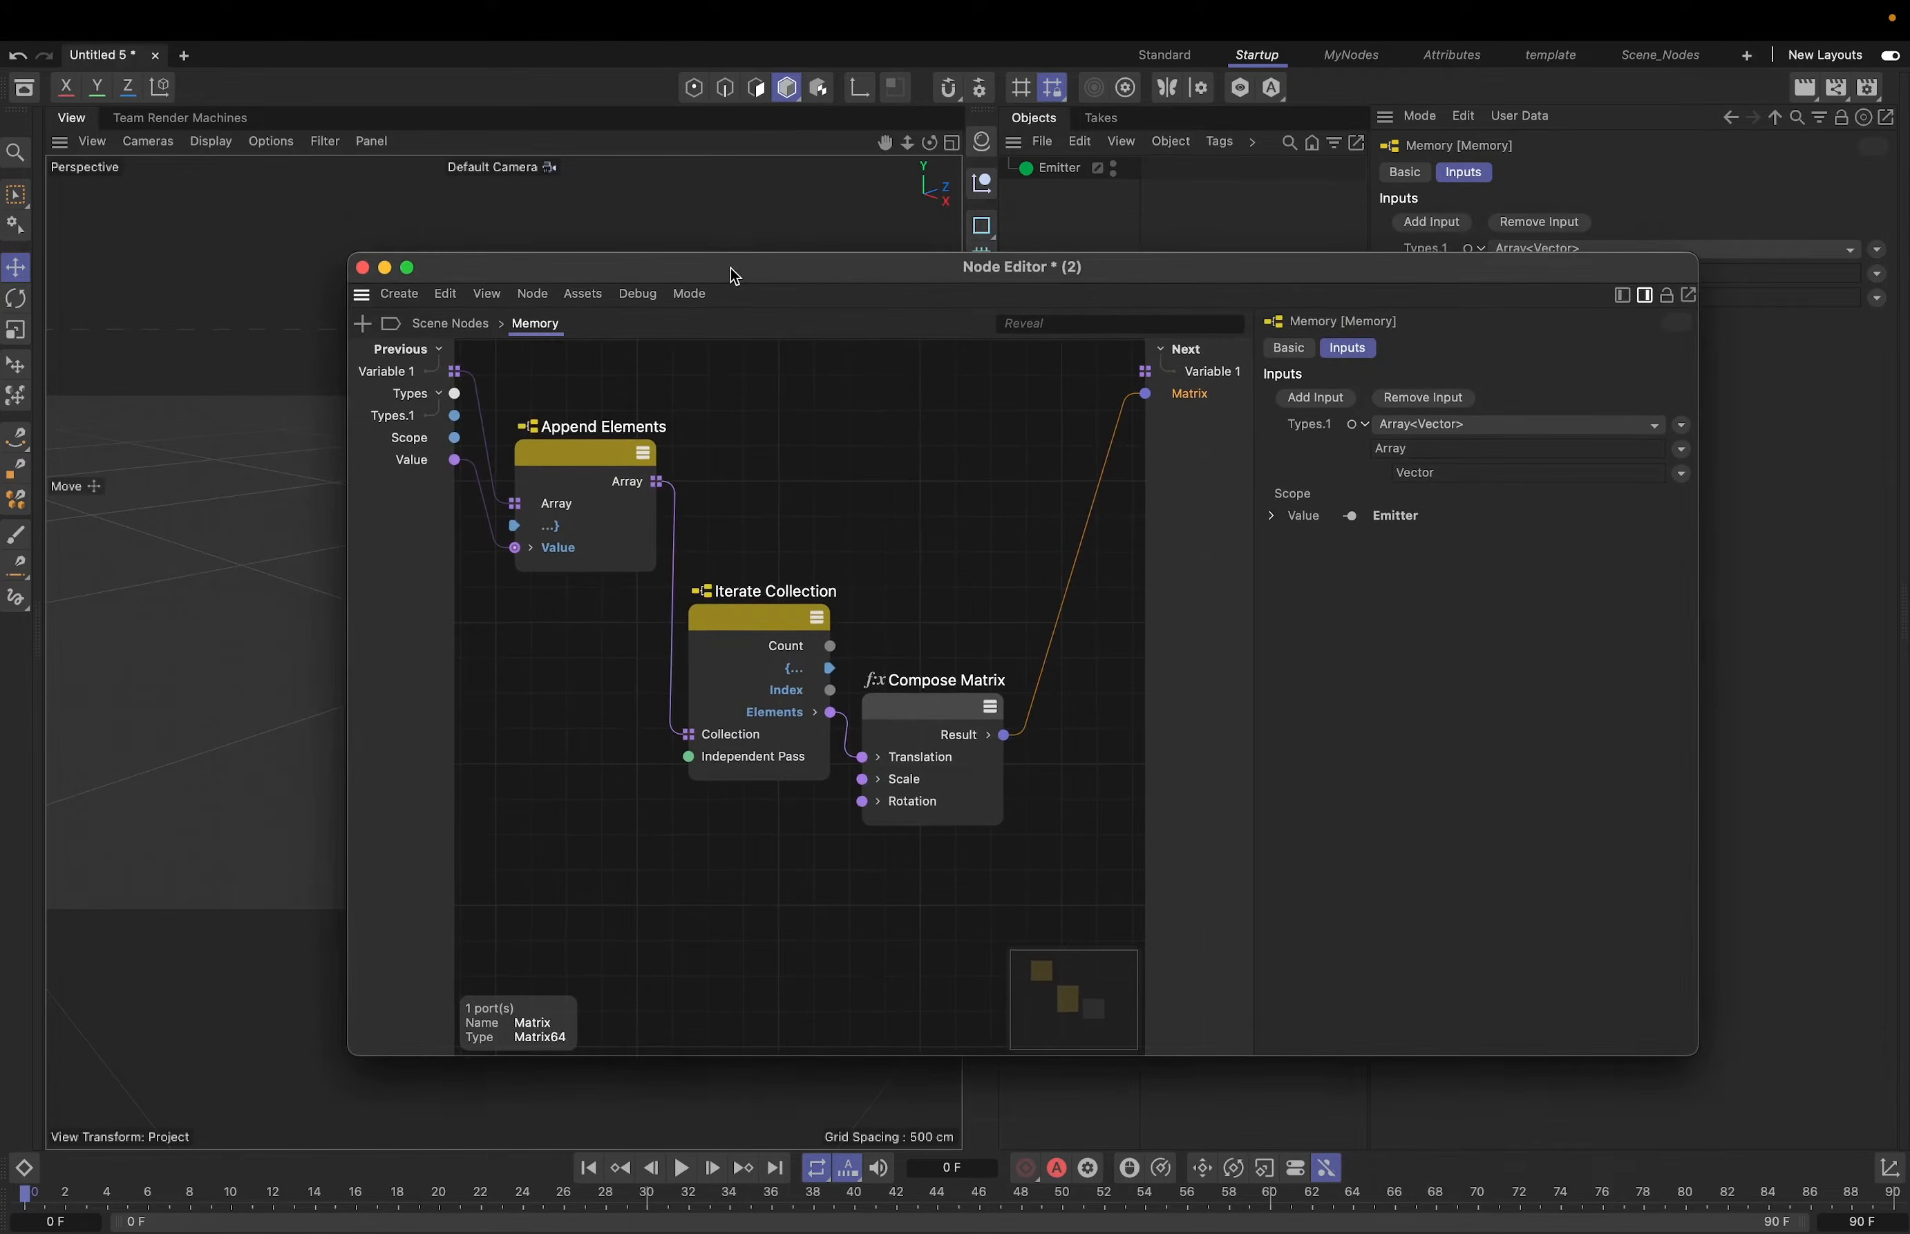
double_click(895, 461)
type("real")
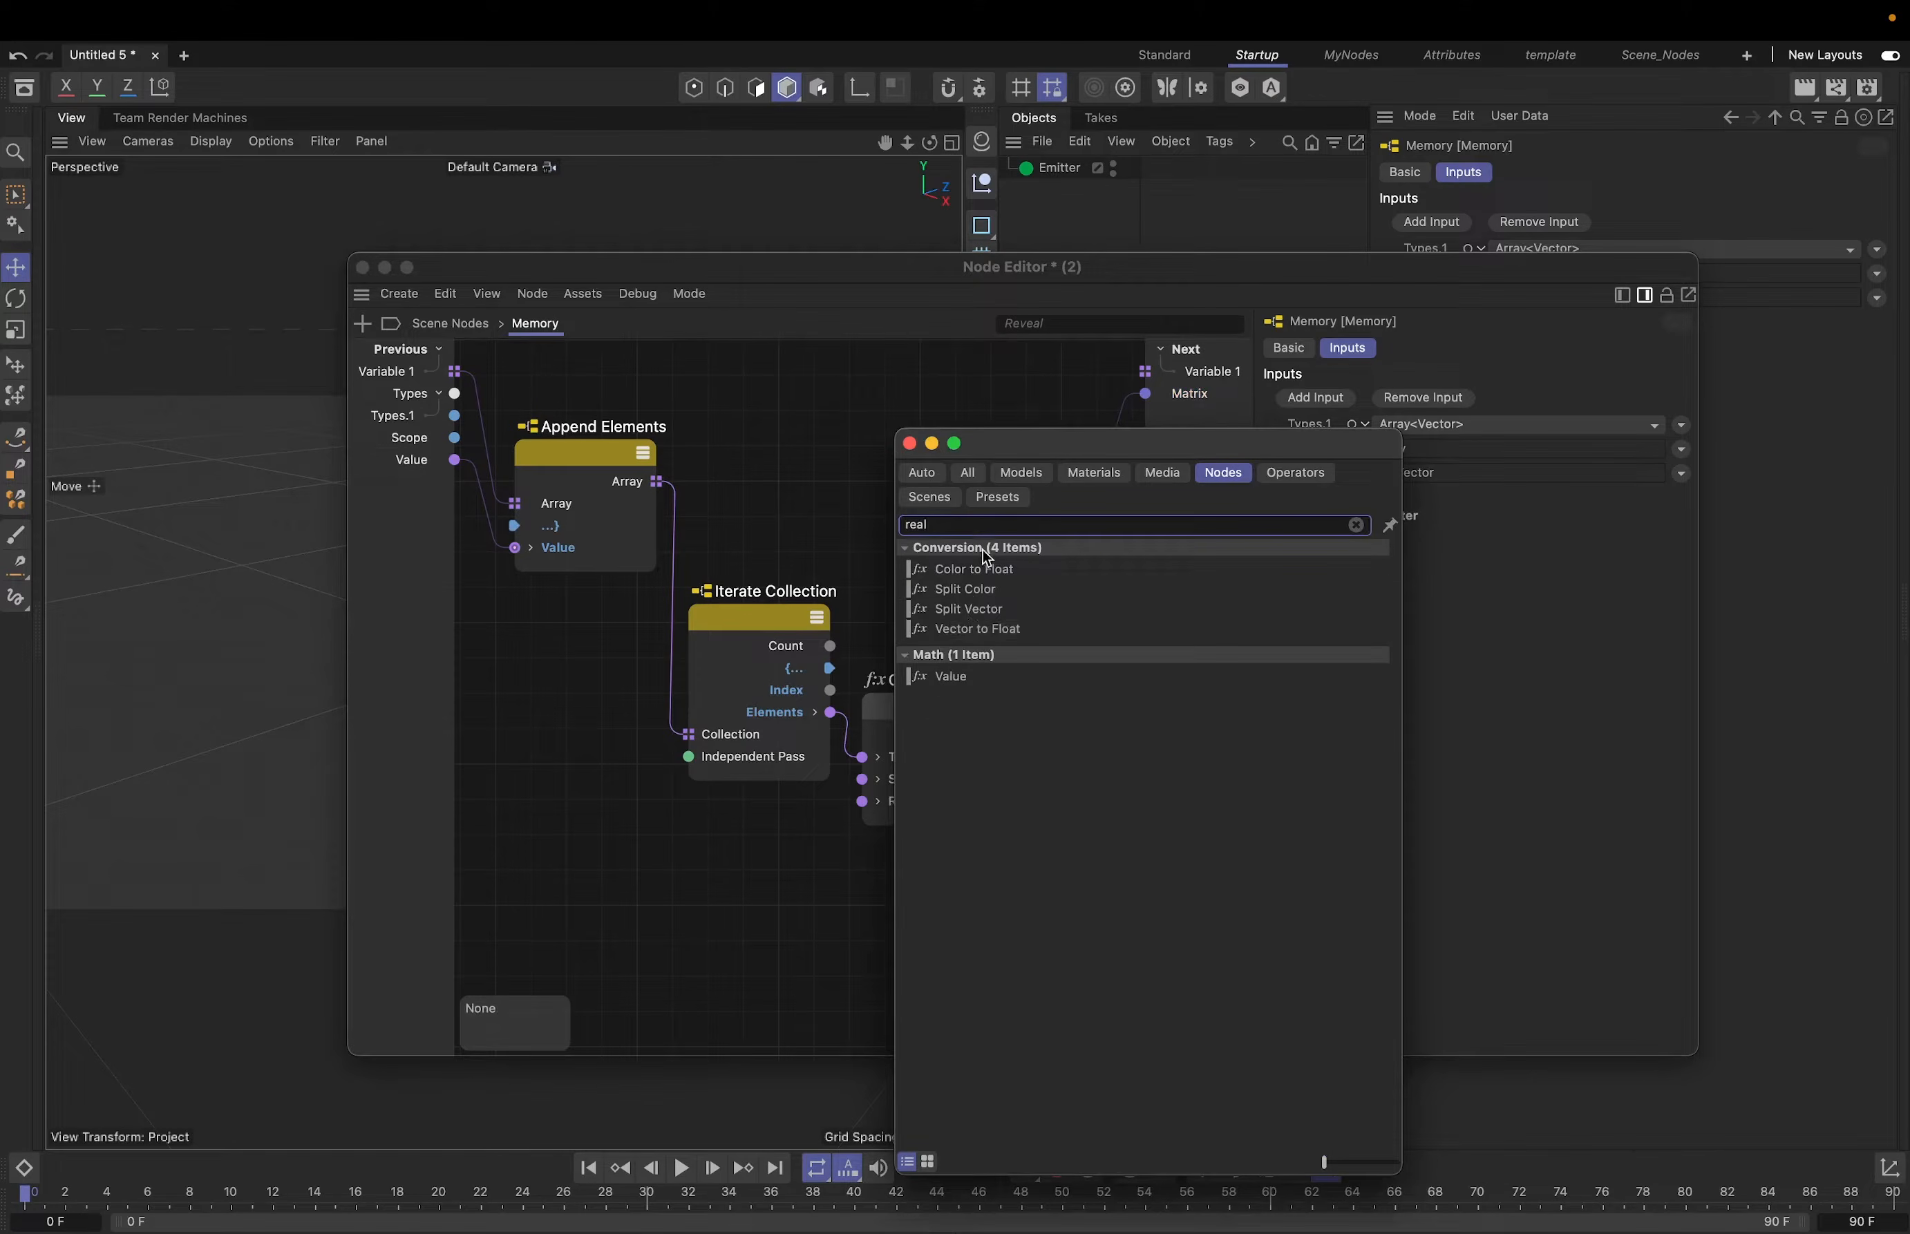
left_click_drag(966, 521, 801, 509)
type("push")
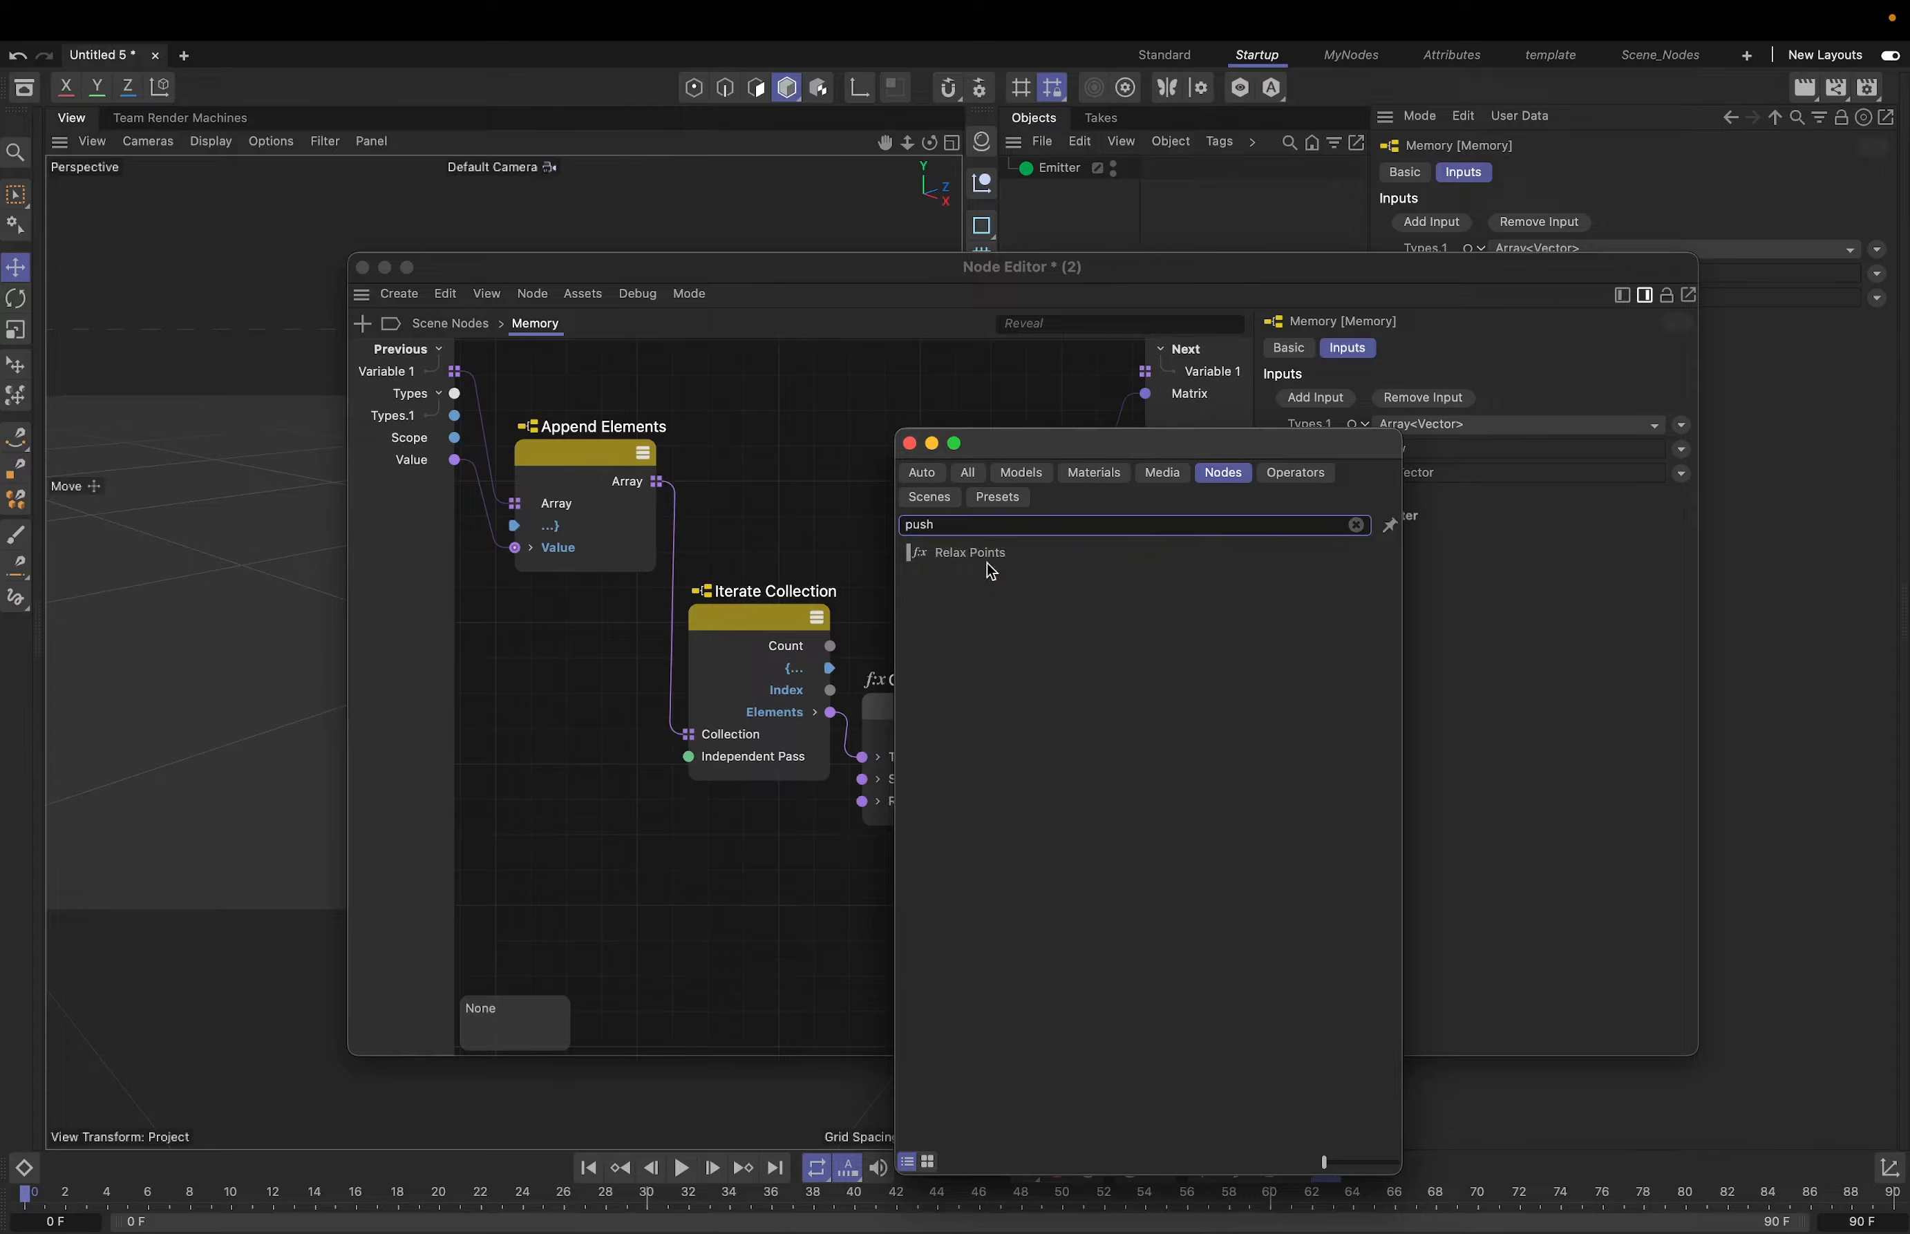
left_click_drag(986, 554, 854, 443)
left_click(880, 398)
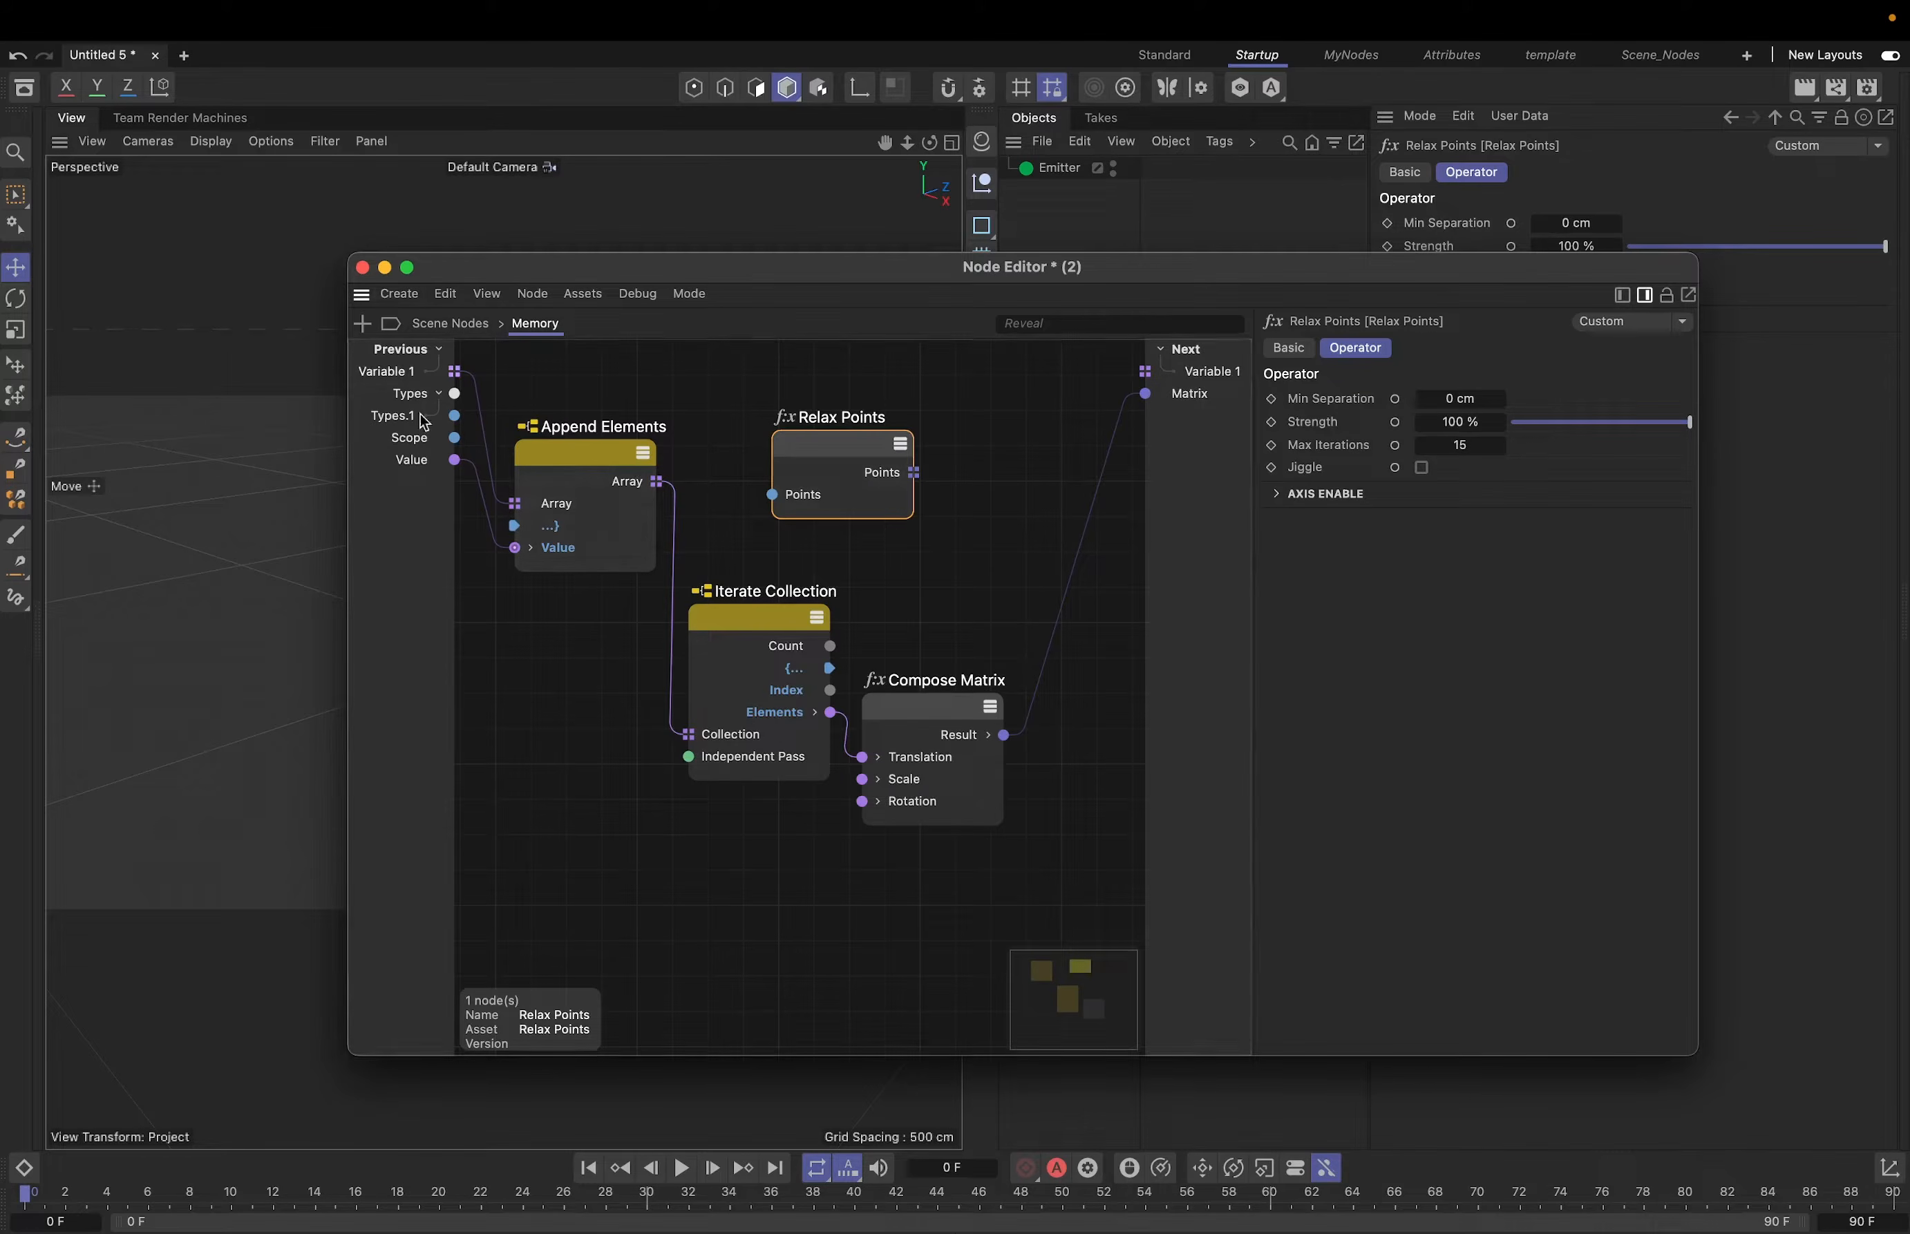
- Connect Append Elements' Array through Relax Points to Next Variable 1, and move Iterate Collection and Compose Matrix up closer to it
left_click_drag(656, 482, 1145, 371)
middle_click_drag(935, 608, 939, 597)
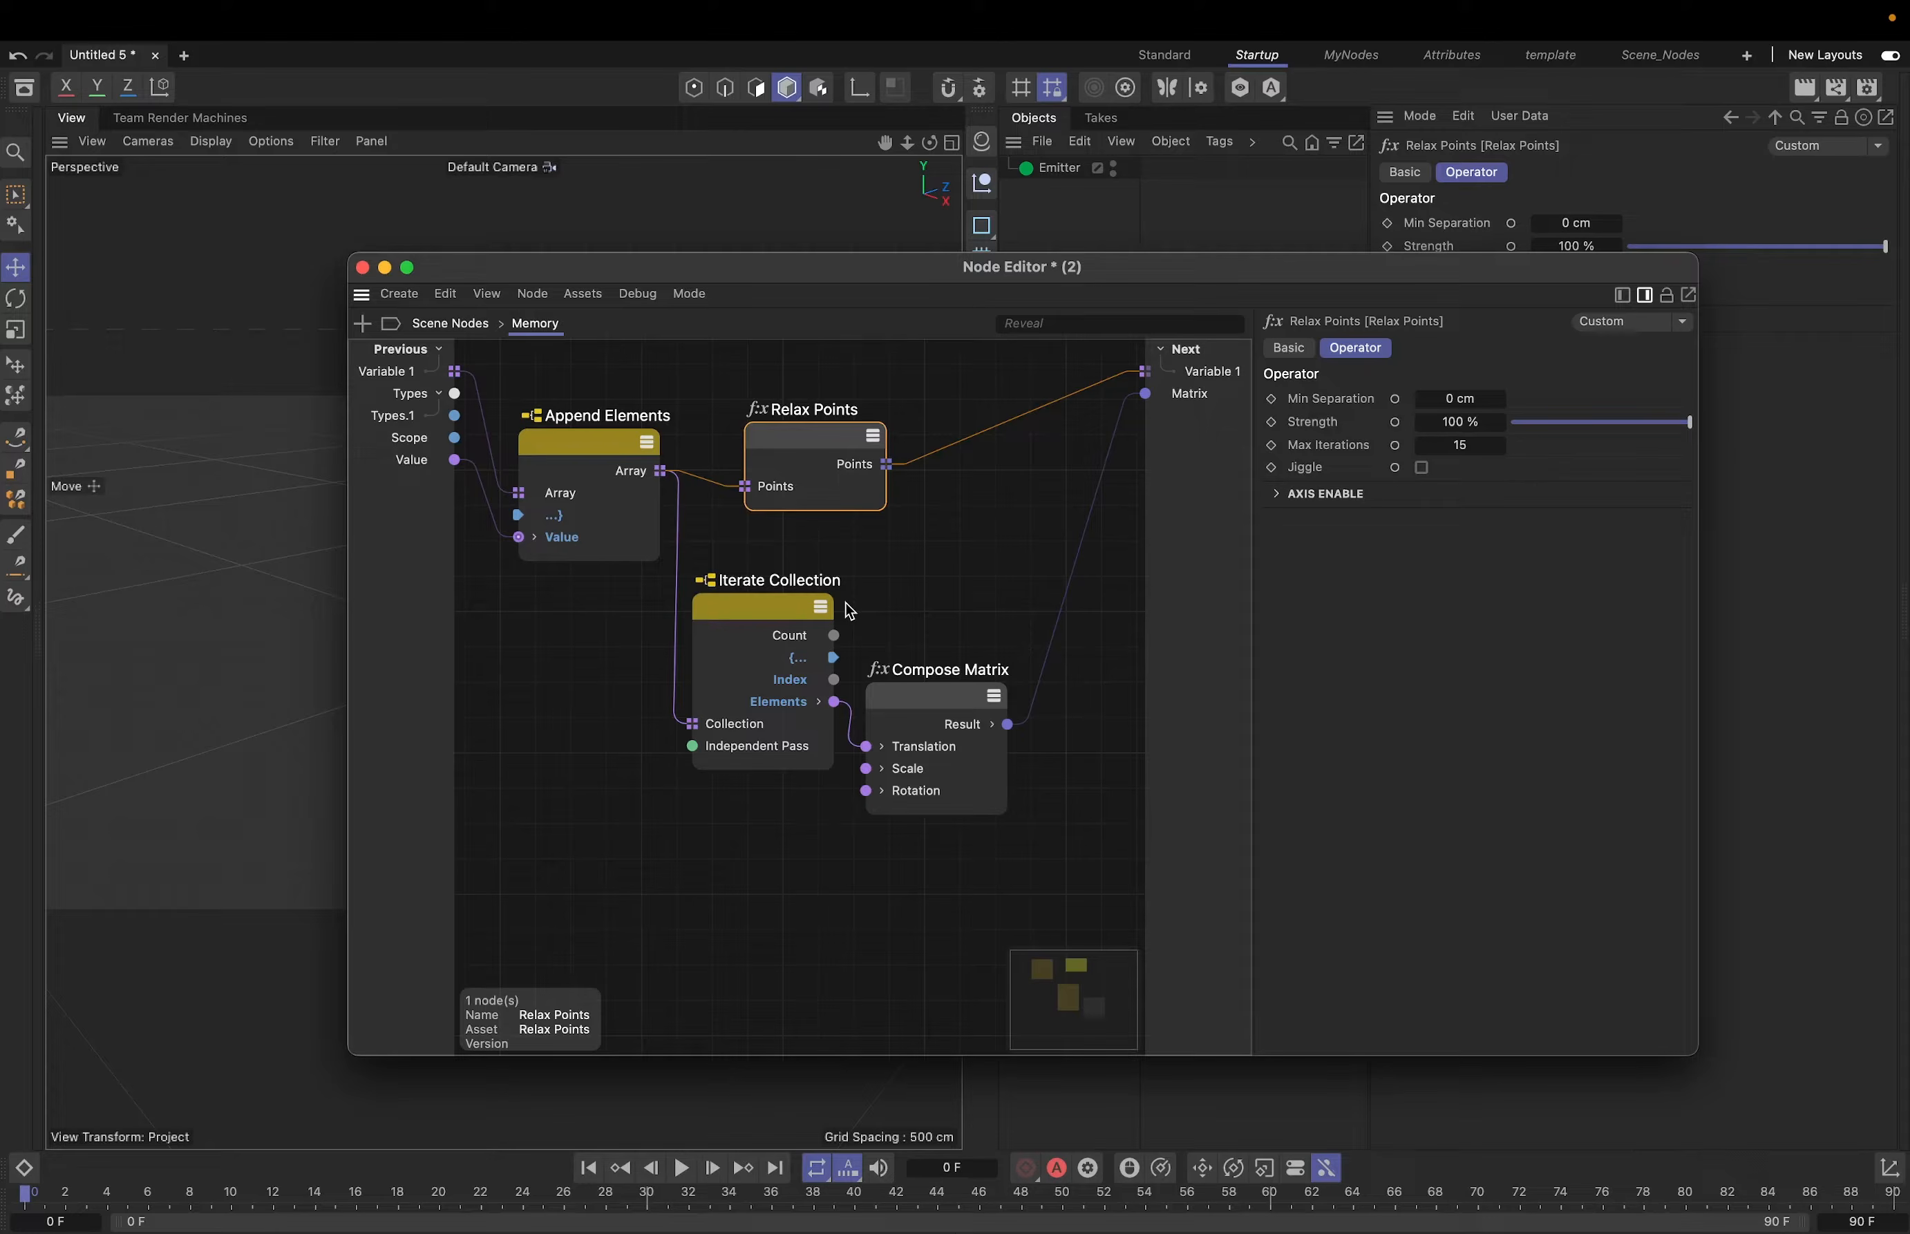
left_click_drag(745, 608, 752, 568)
left_click_drag(931, 703, 946, 662)
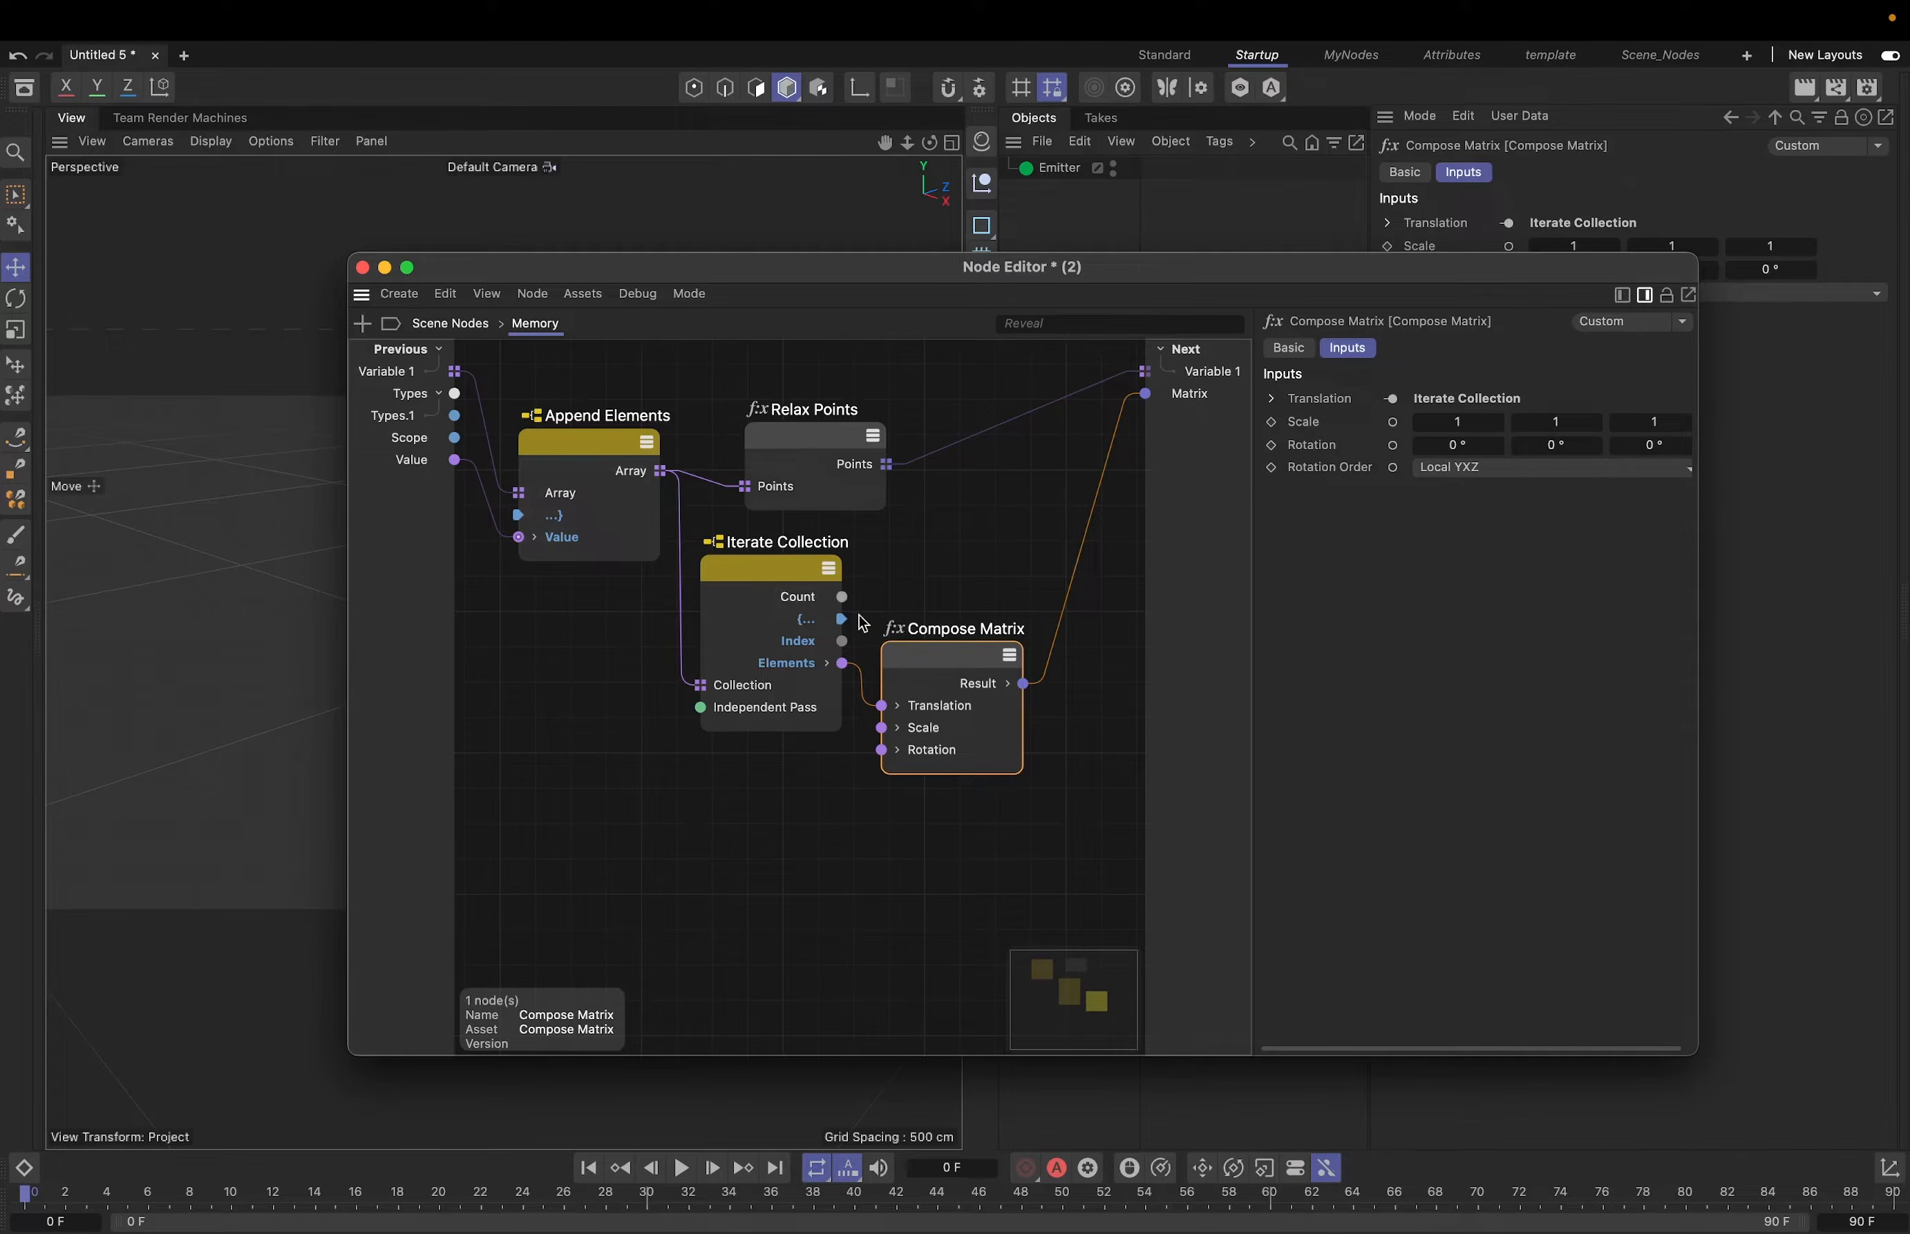
left_click_drag(779, 284, 777, 297)
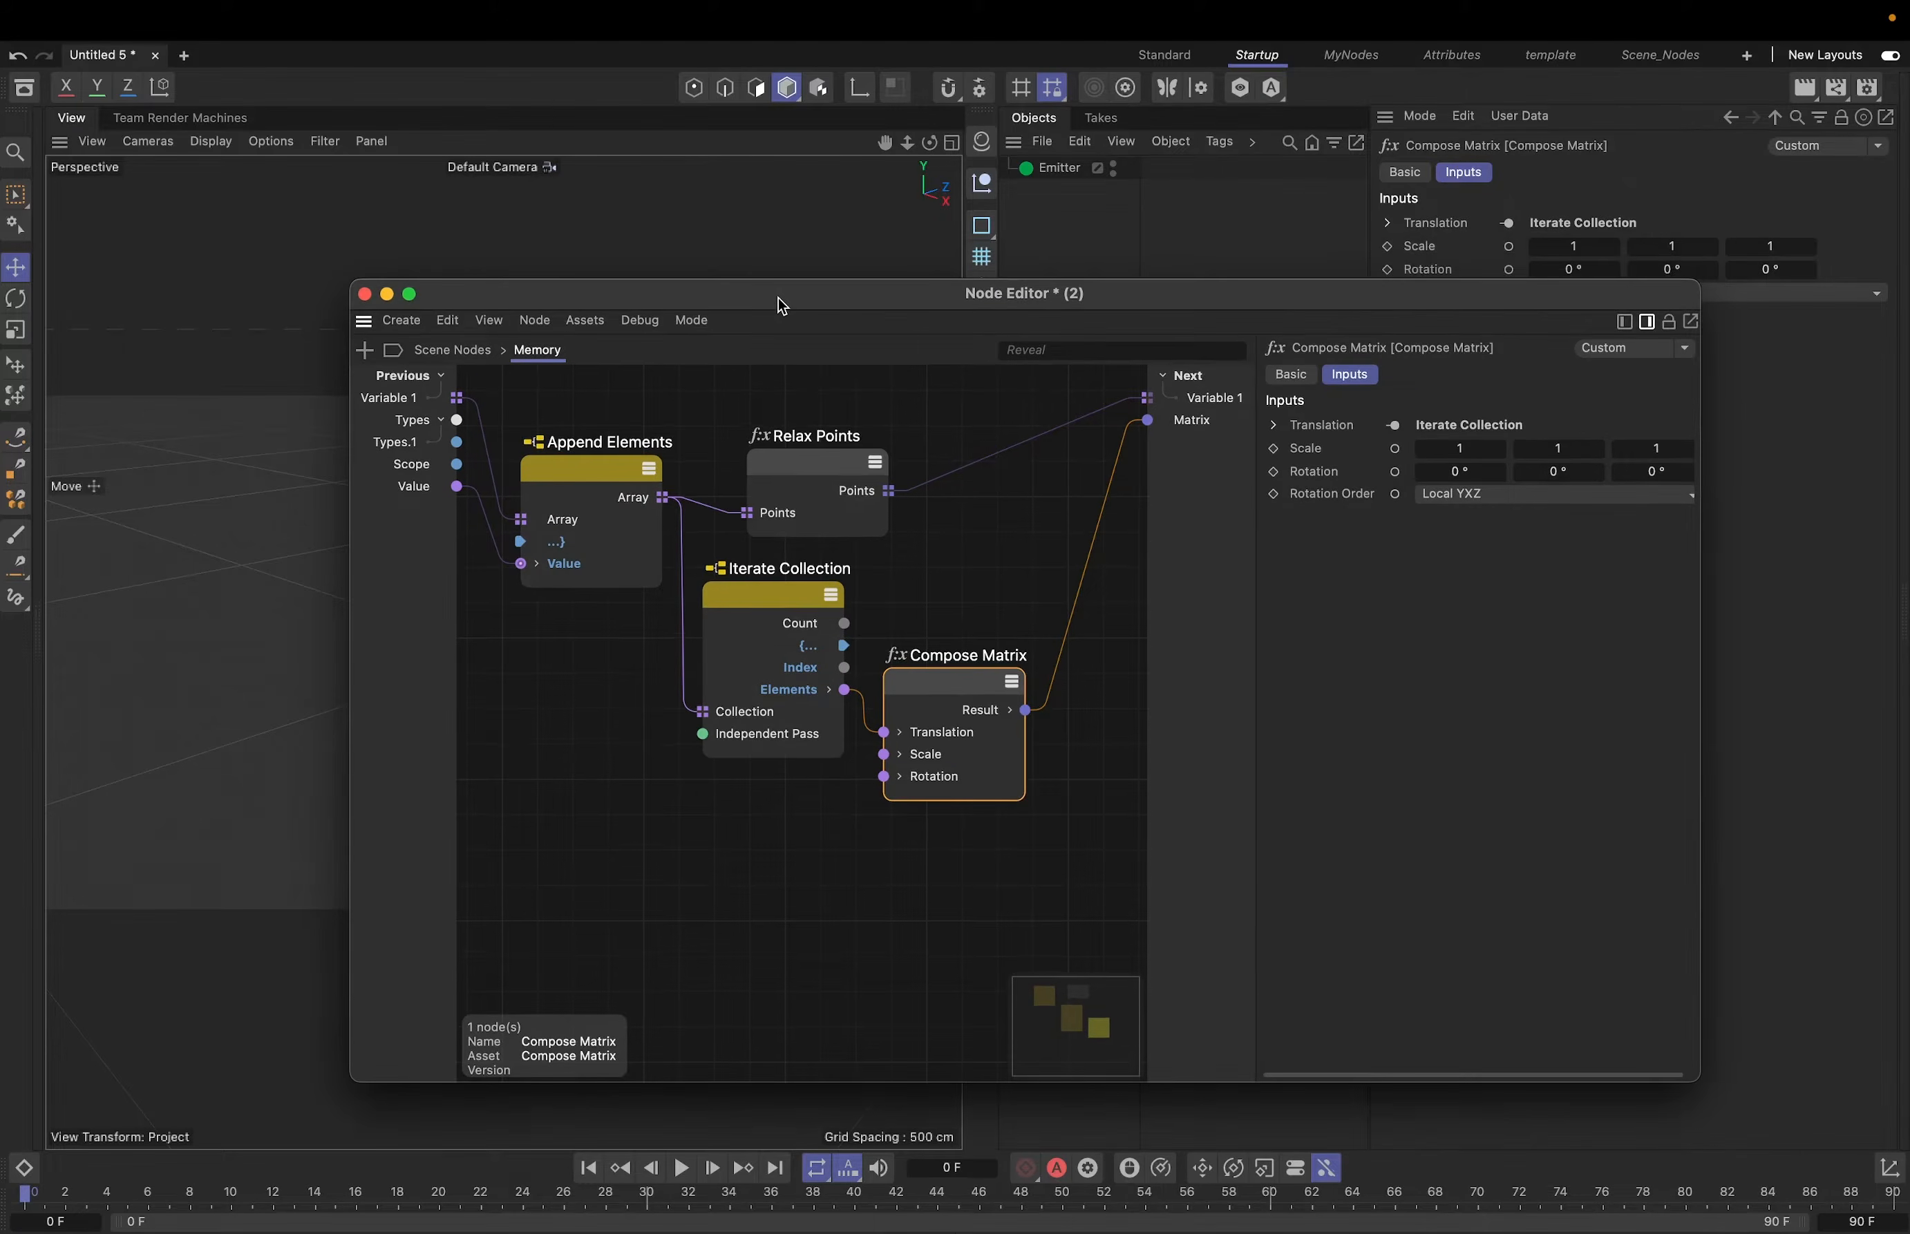
- Tidy the Memory graph by arranging Relax Points above Iterate Collection, with Compose Matrix beside them
left_click_drag(939, 682, 949, 583)
left_click_drag(769, 593, 773, 611)
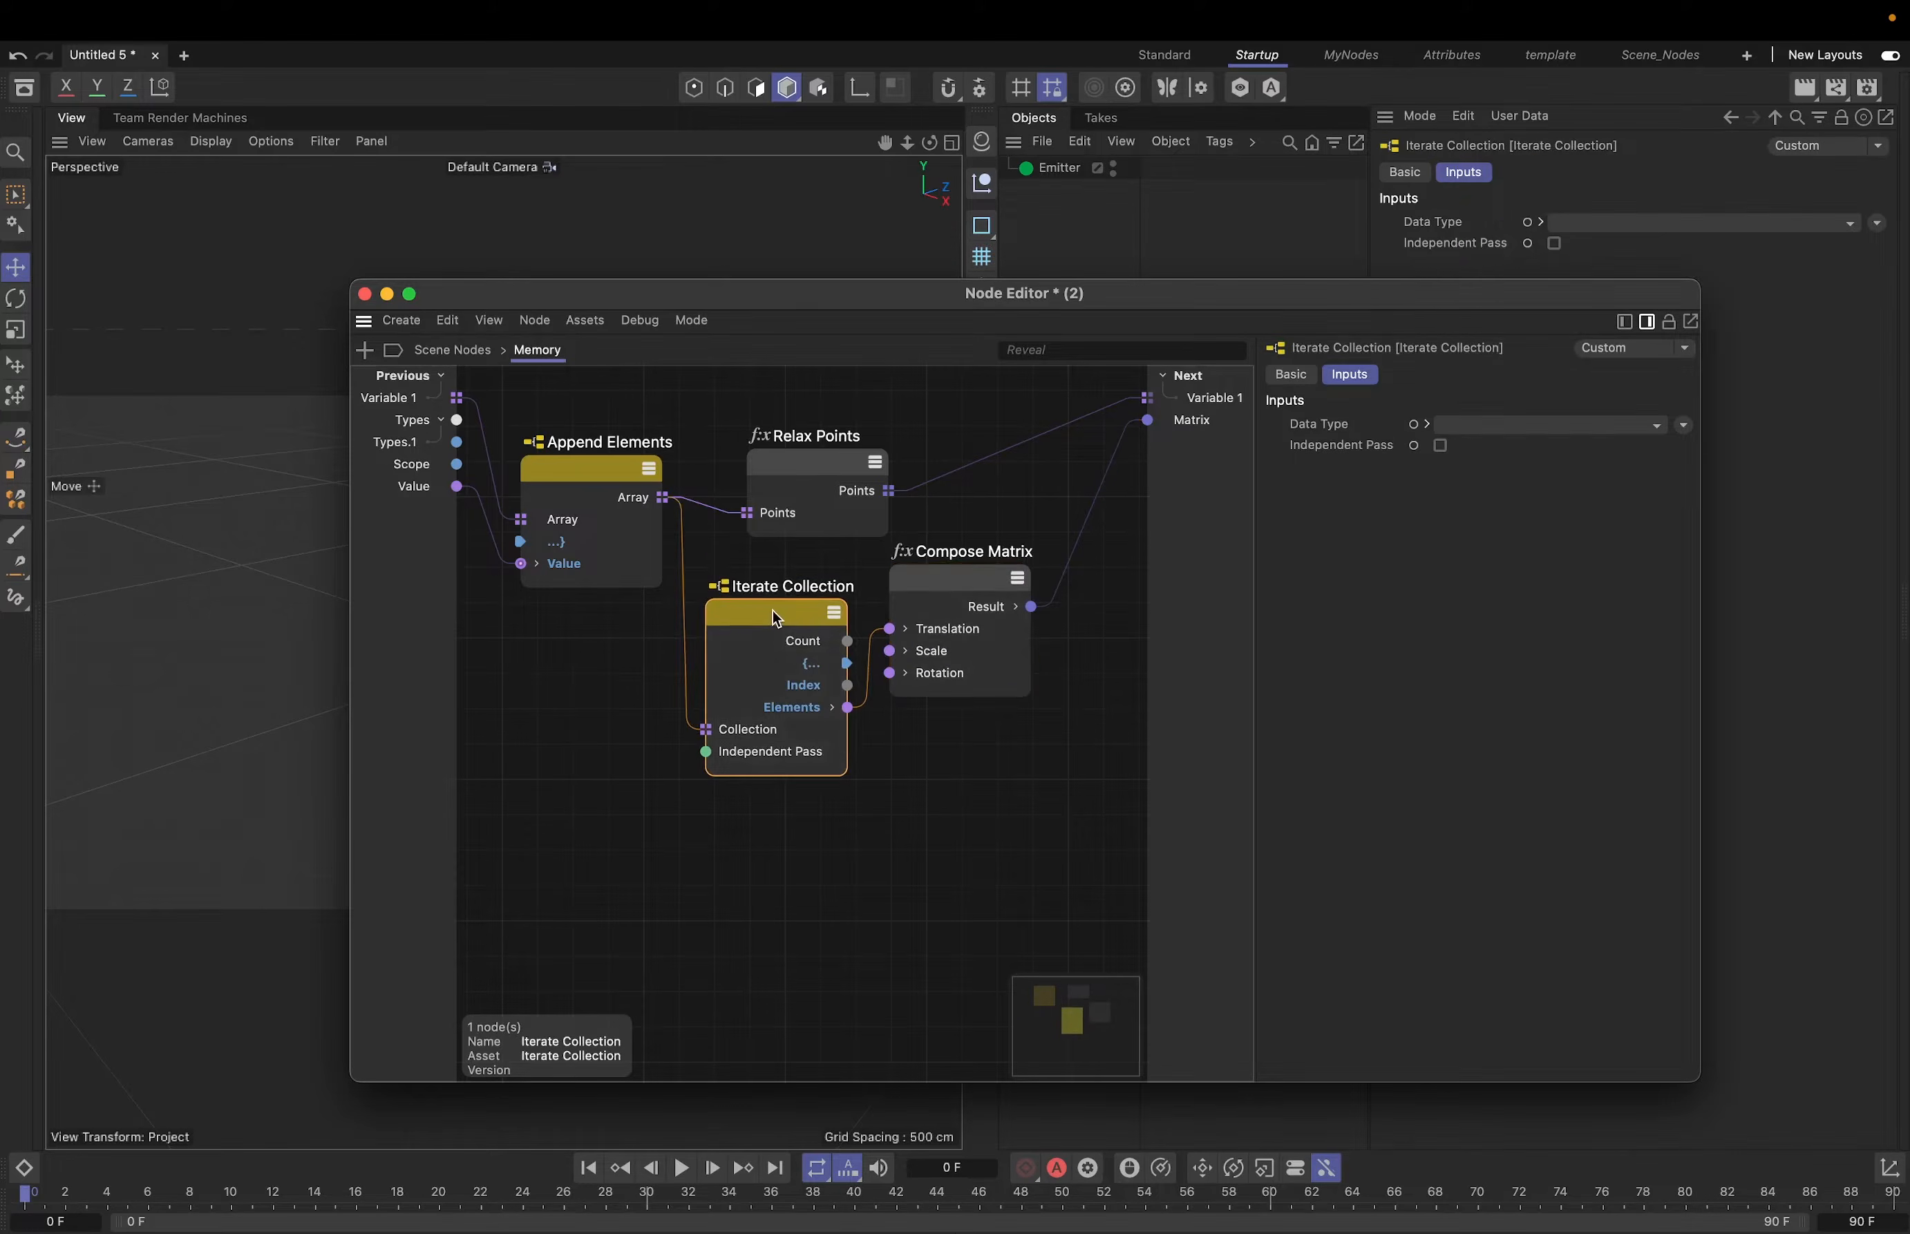
left_click_drag(802, 464, 767, 468)
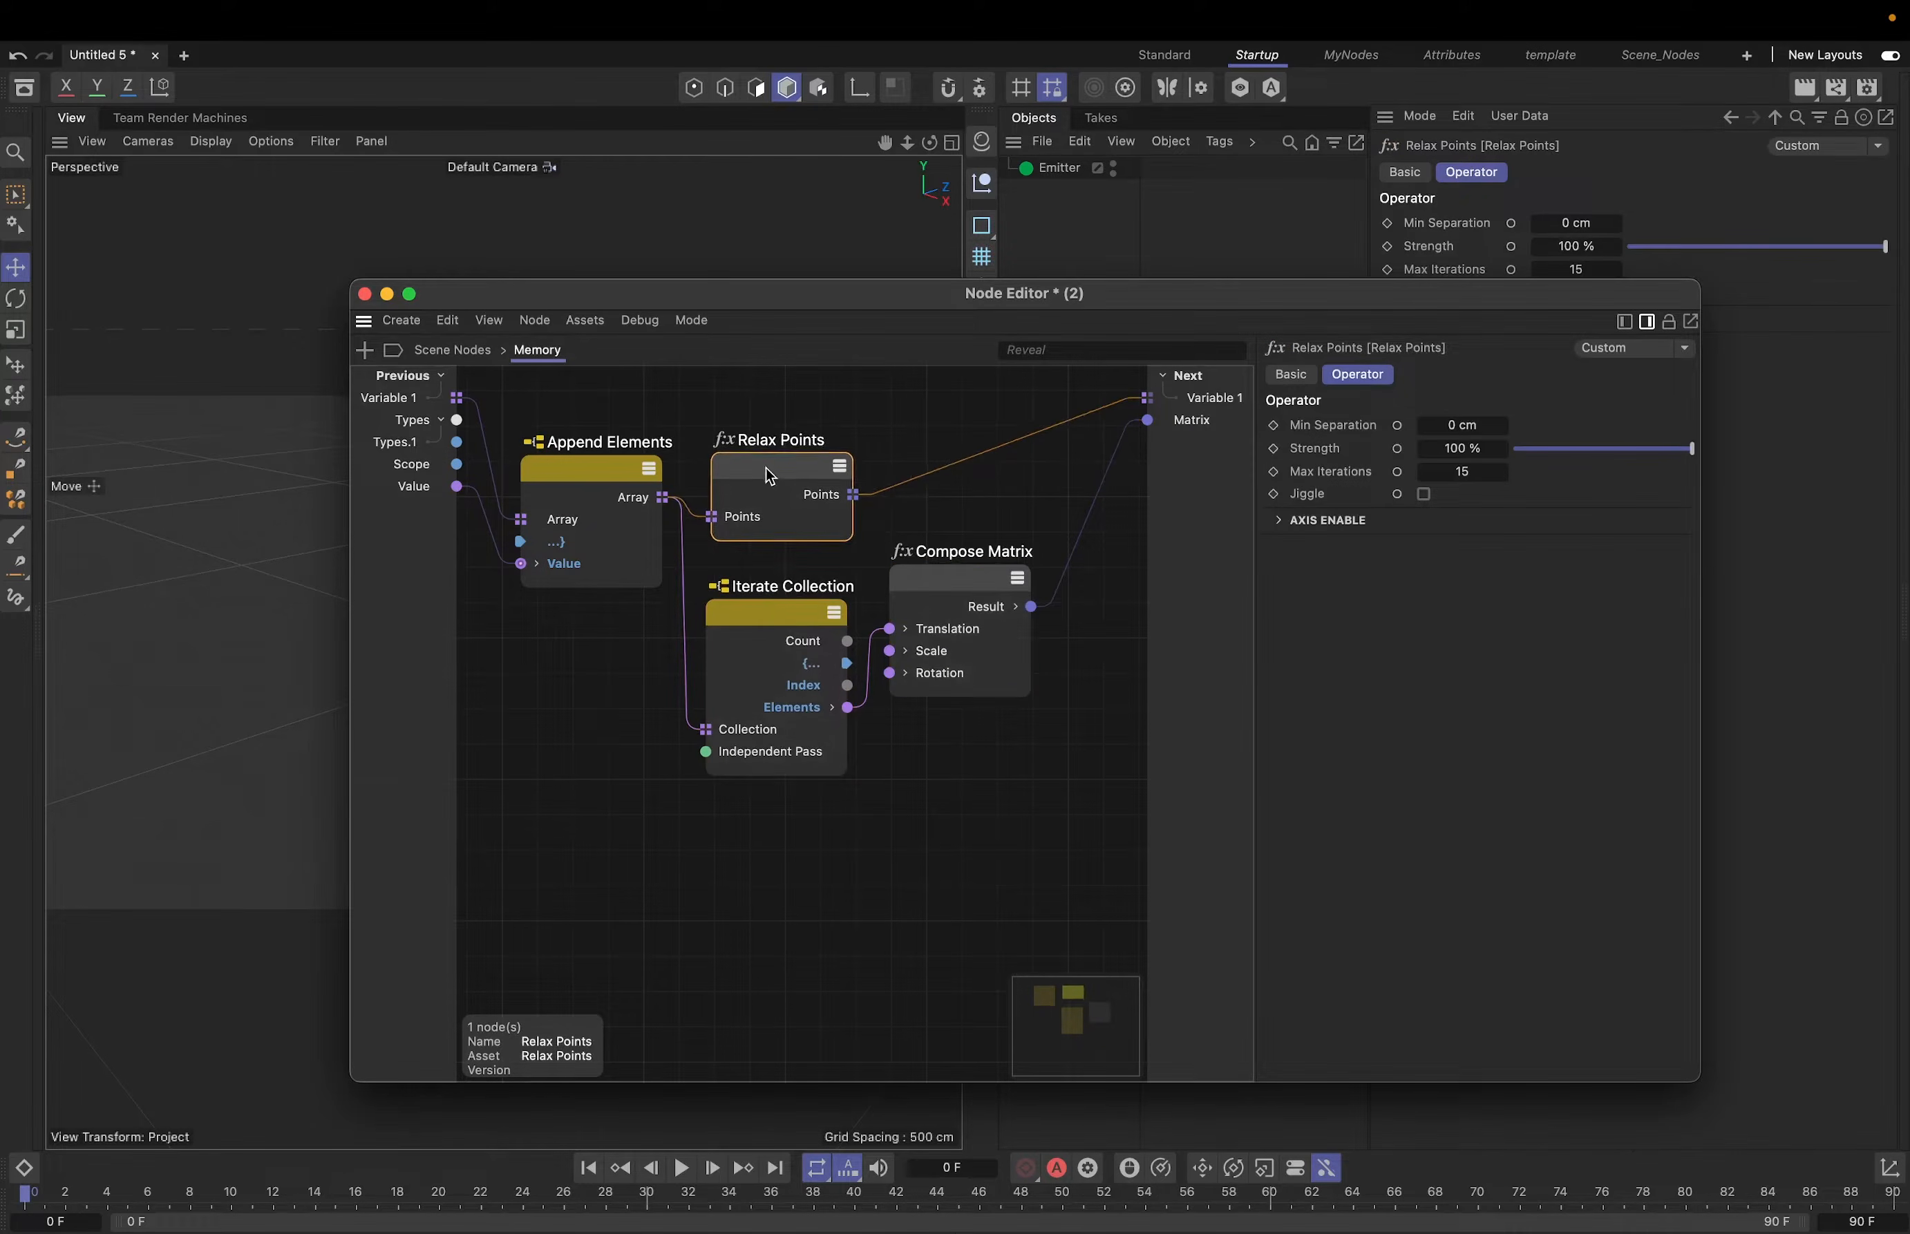
left_click_drag(770, 609, 775, 589)
left_click_drag(959, 579, 957, 534)
middle_click_drag(961, 532, 983, 553)
scroll(939, 563, "down", 1)
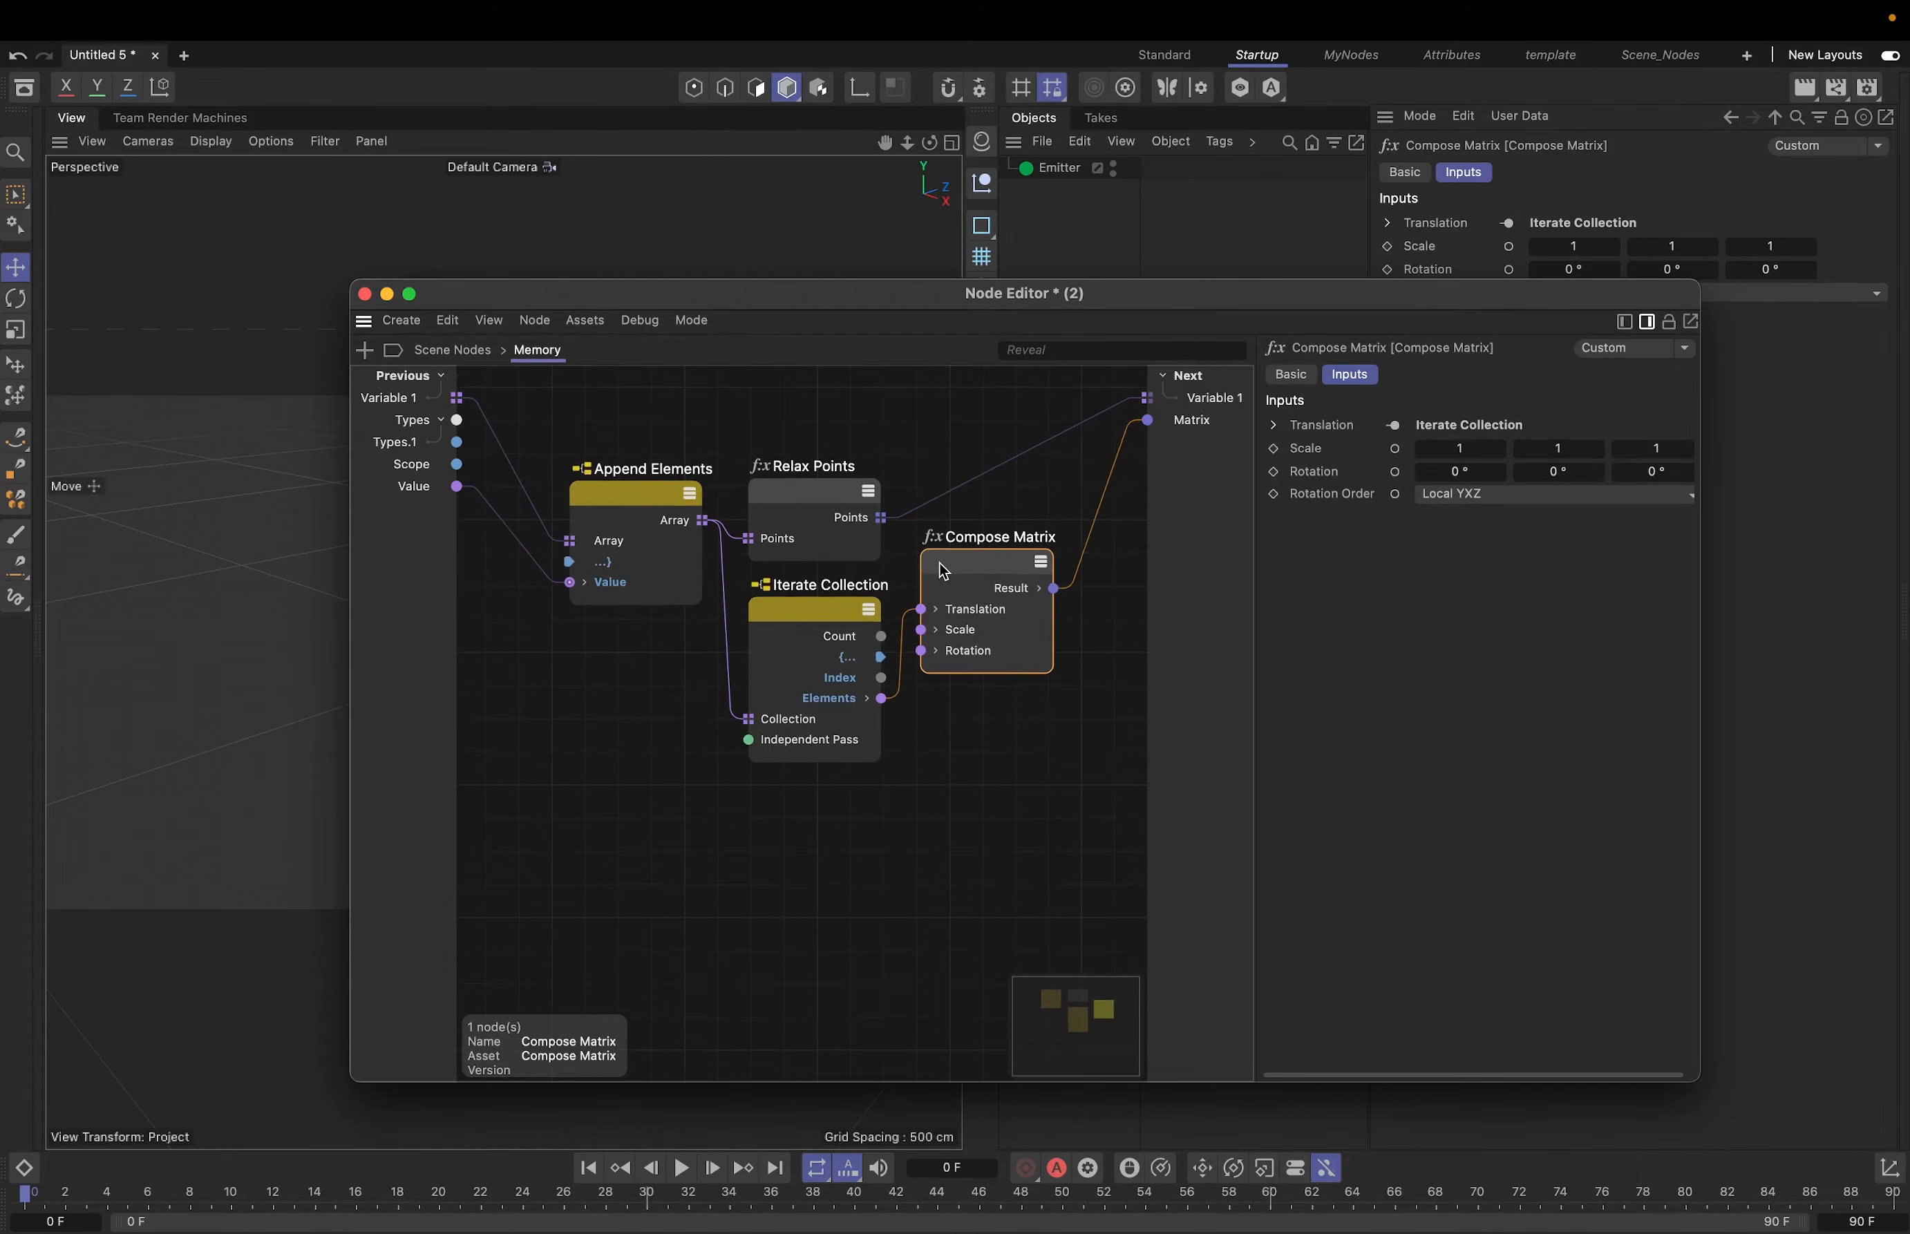
middle_click_drag(1123, 699, 1046, 690)
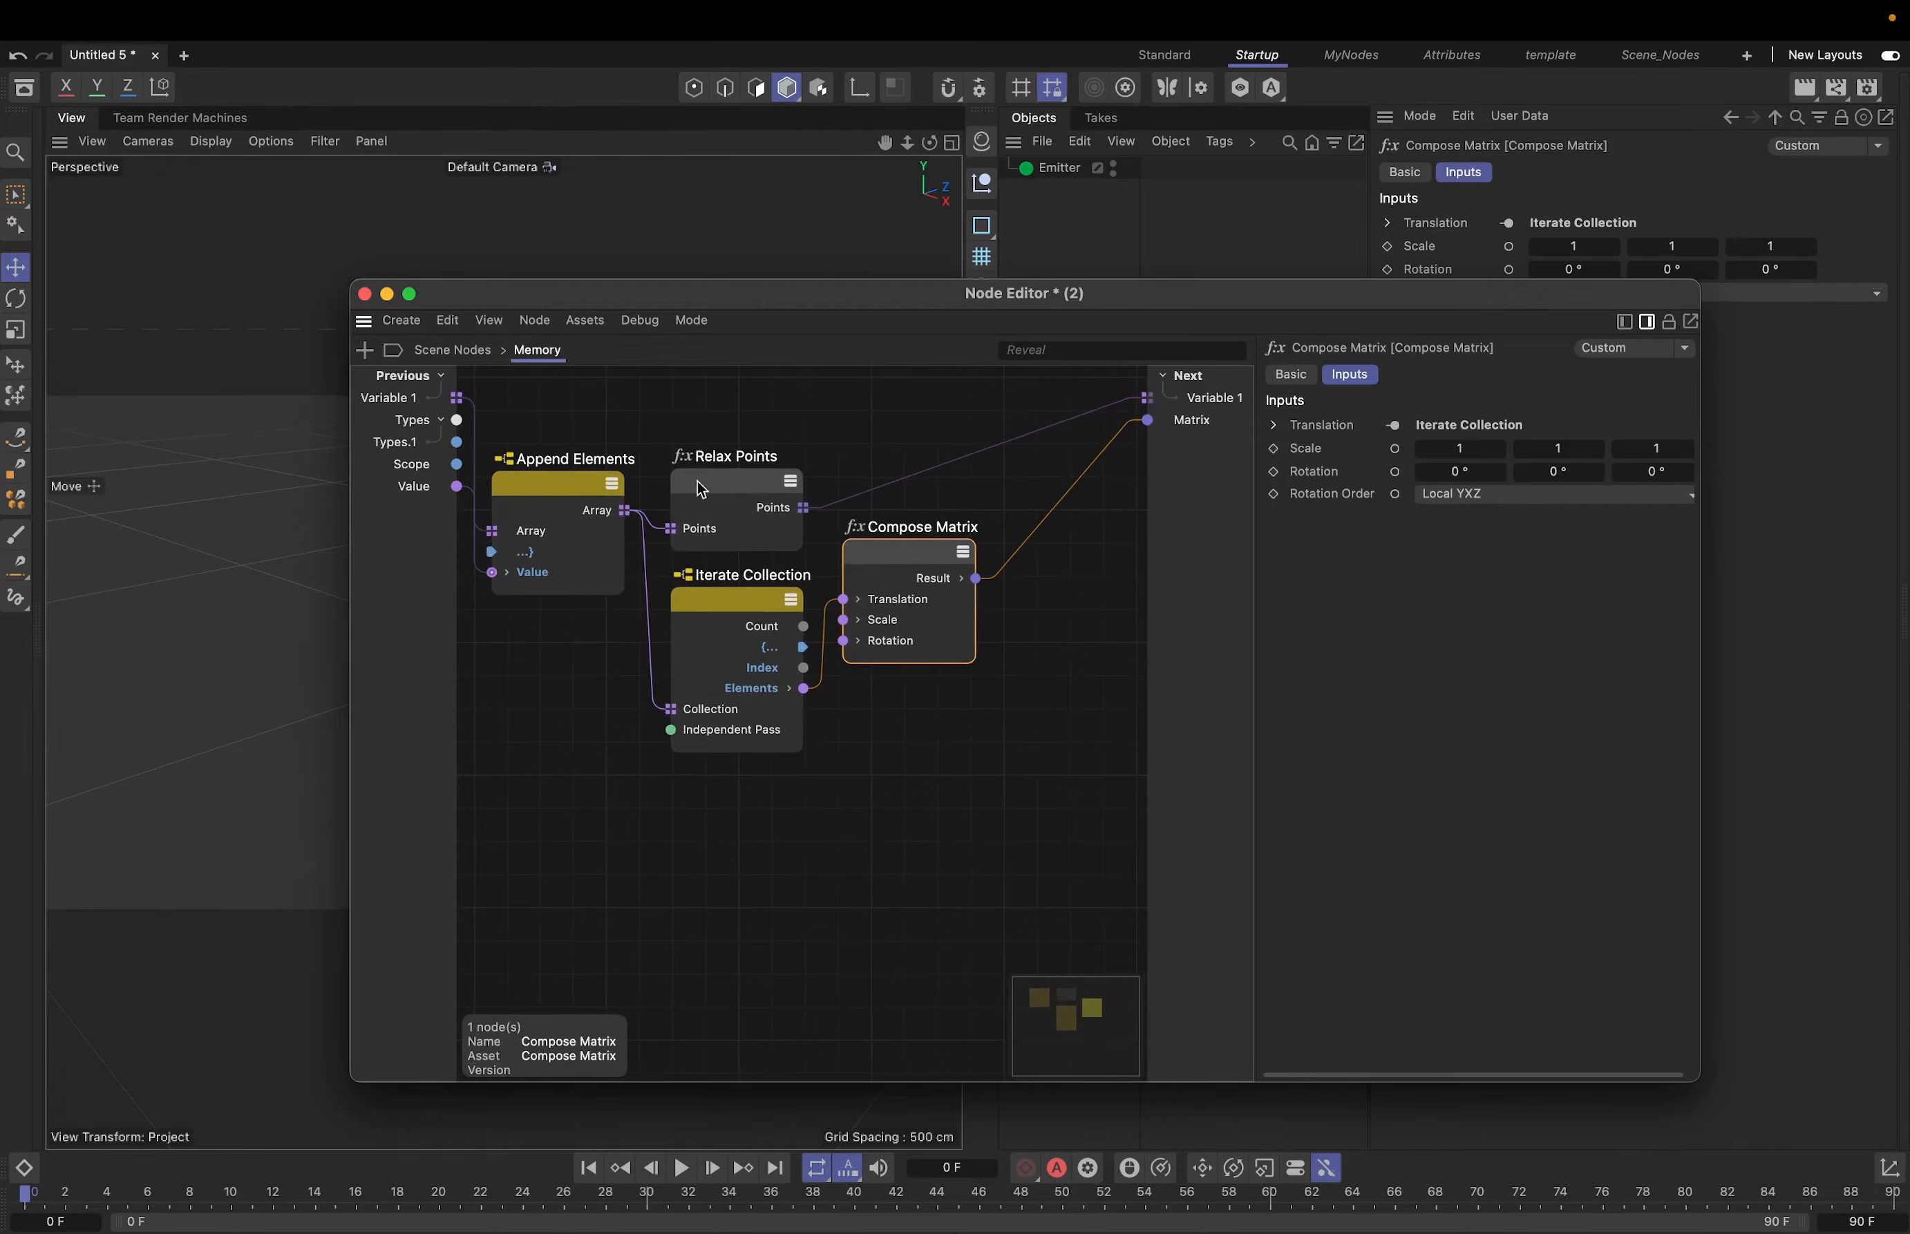
middle_click_drag(892, 752, 959, 759)
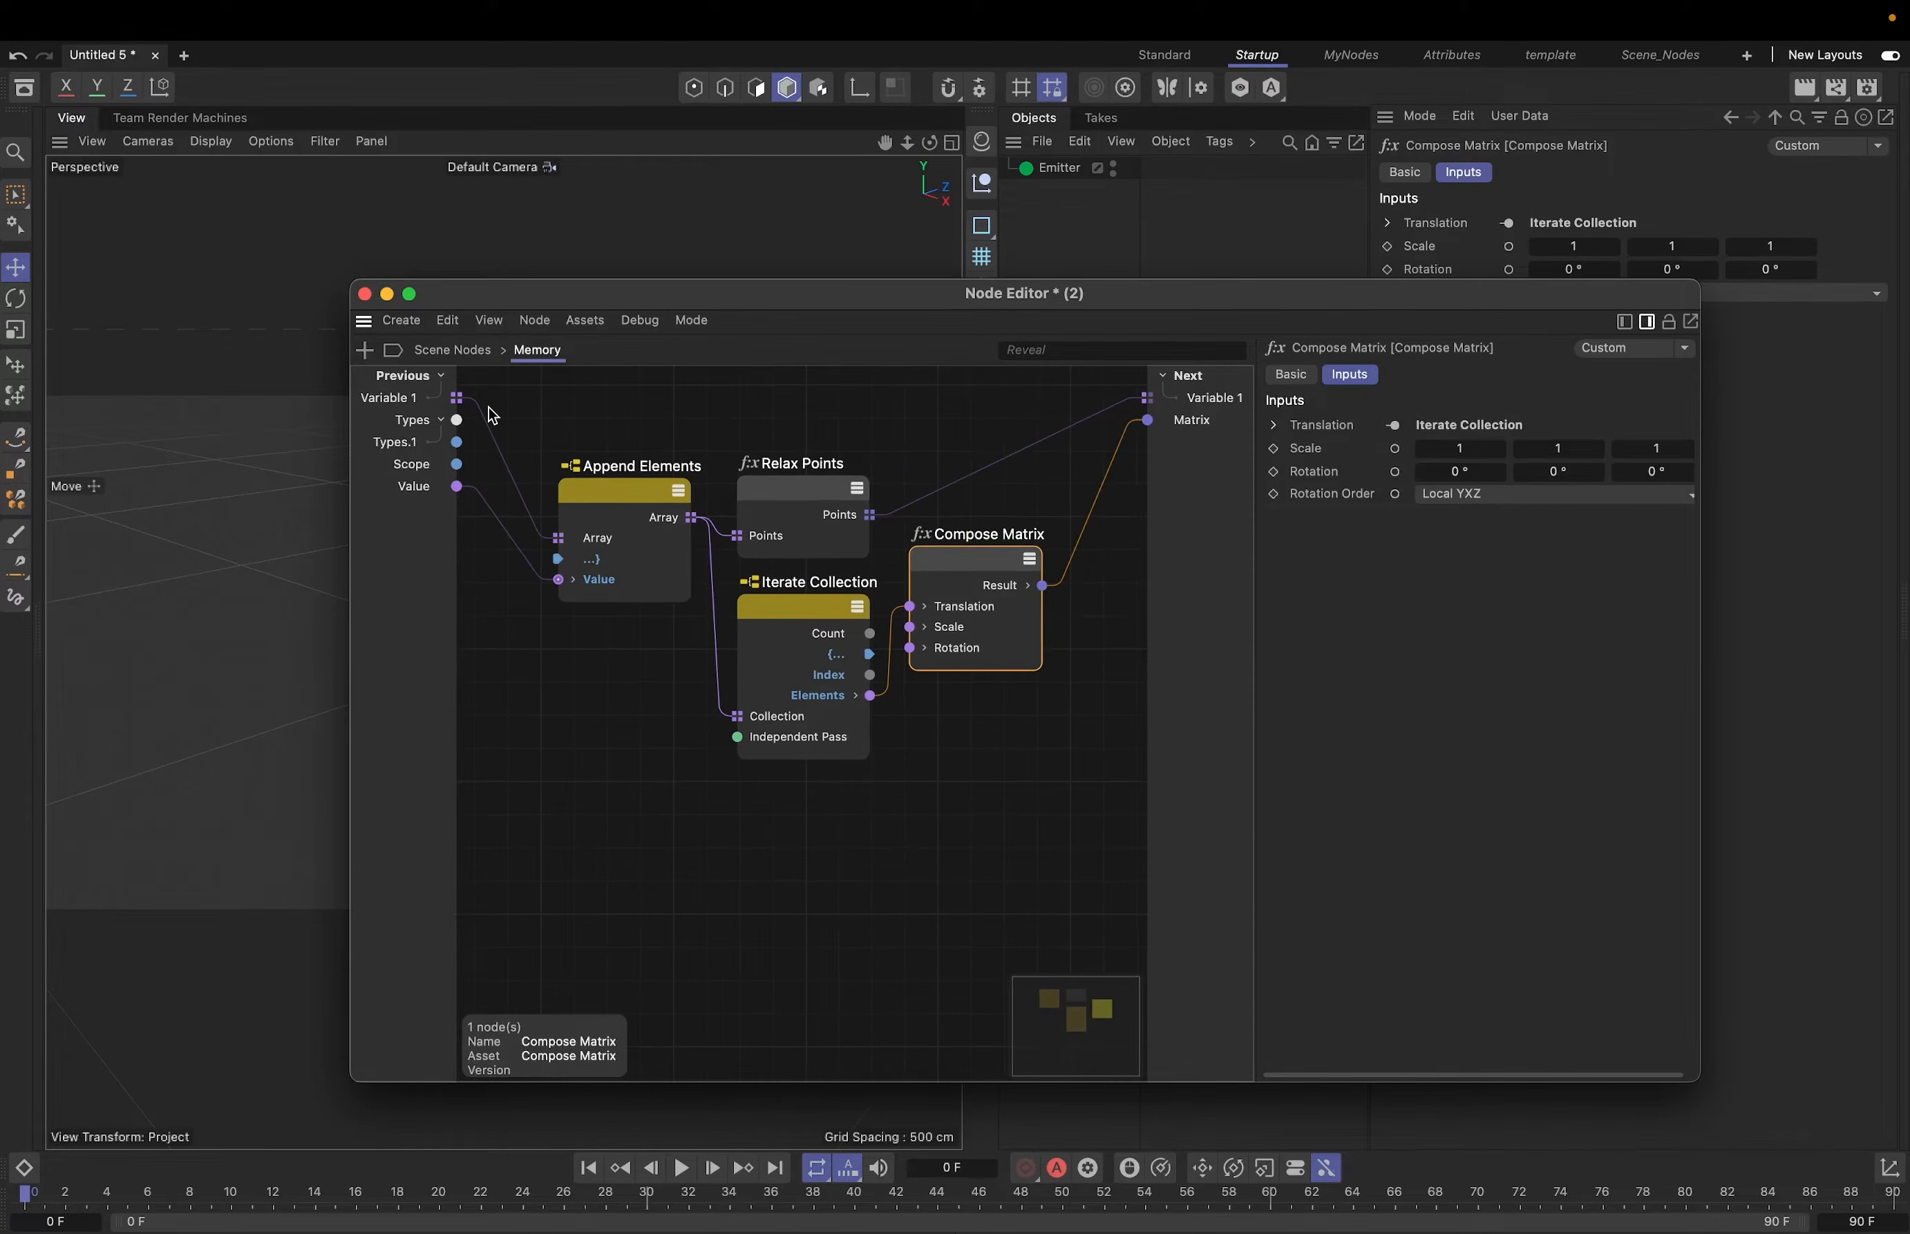
- Set Relax Points' Min Separation to 22 cm and Strength to 55 %, and enable Jiggle
left_click(783, 493)
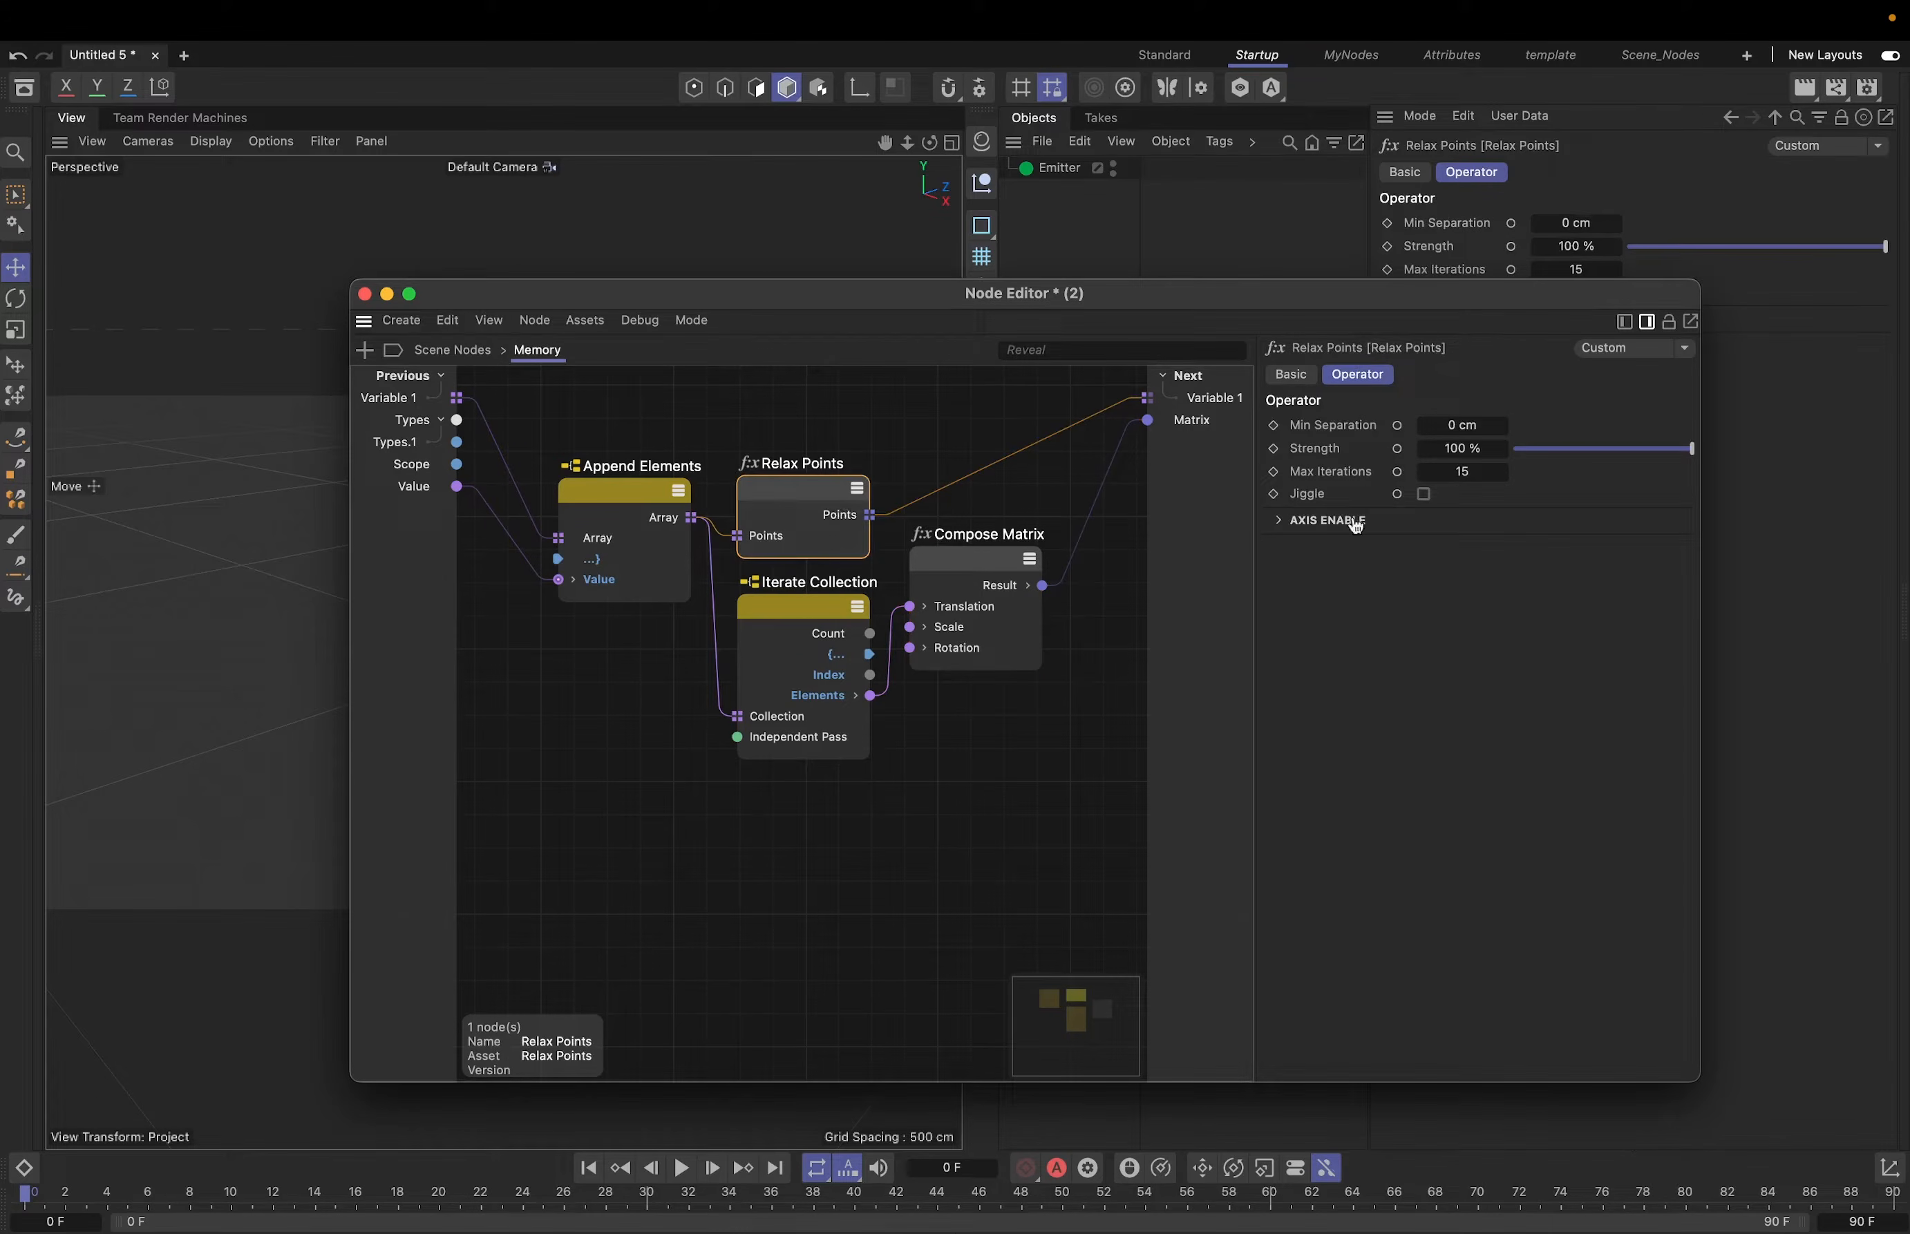
left_click(1454, 427)
type("22")
key("Return")
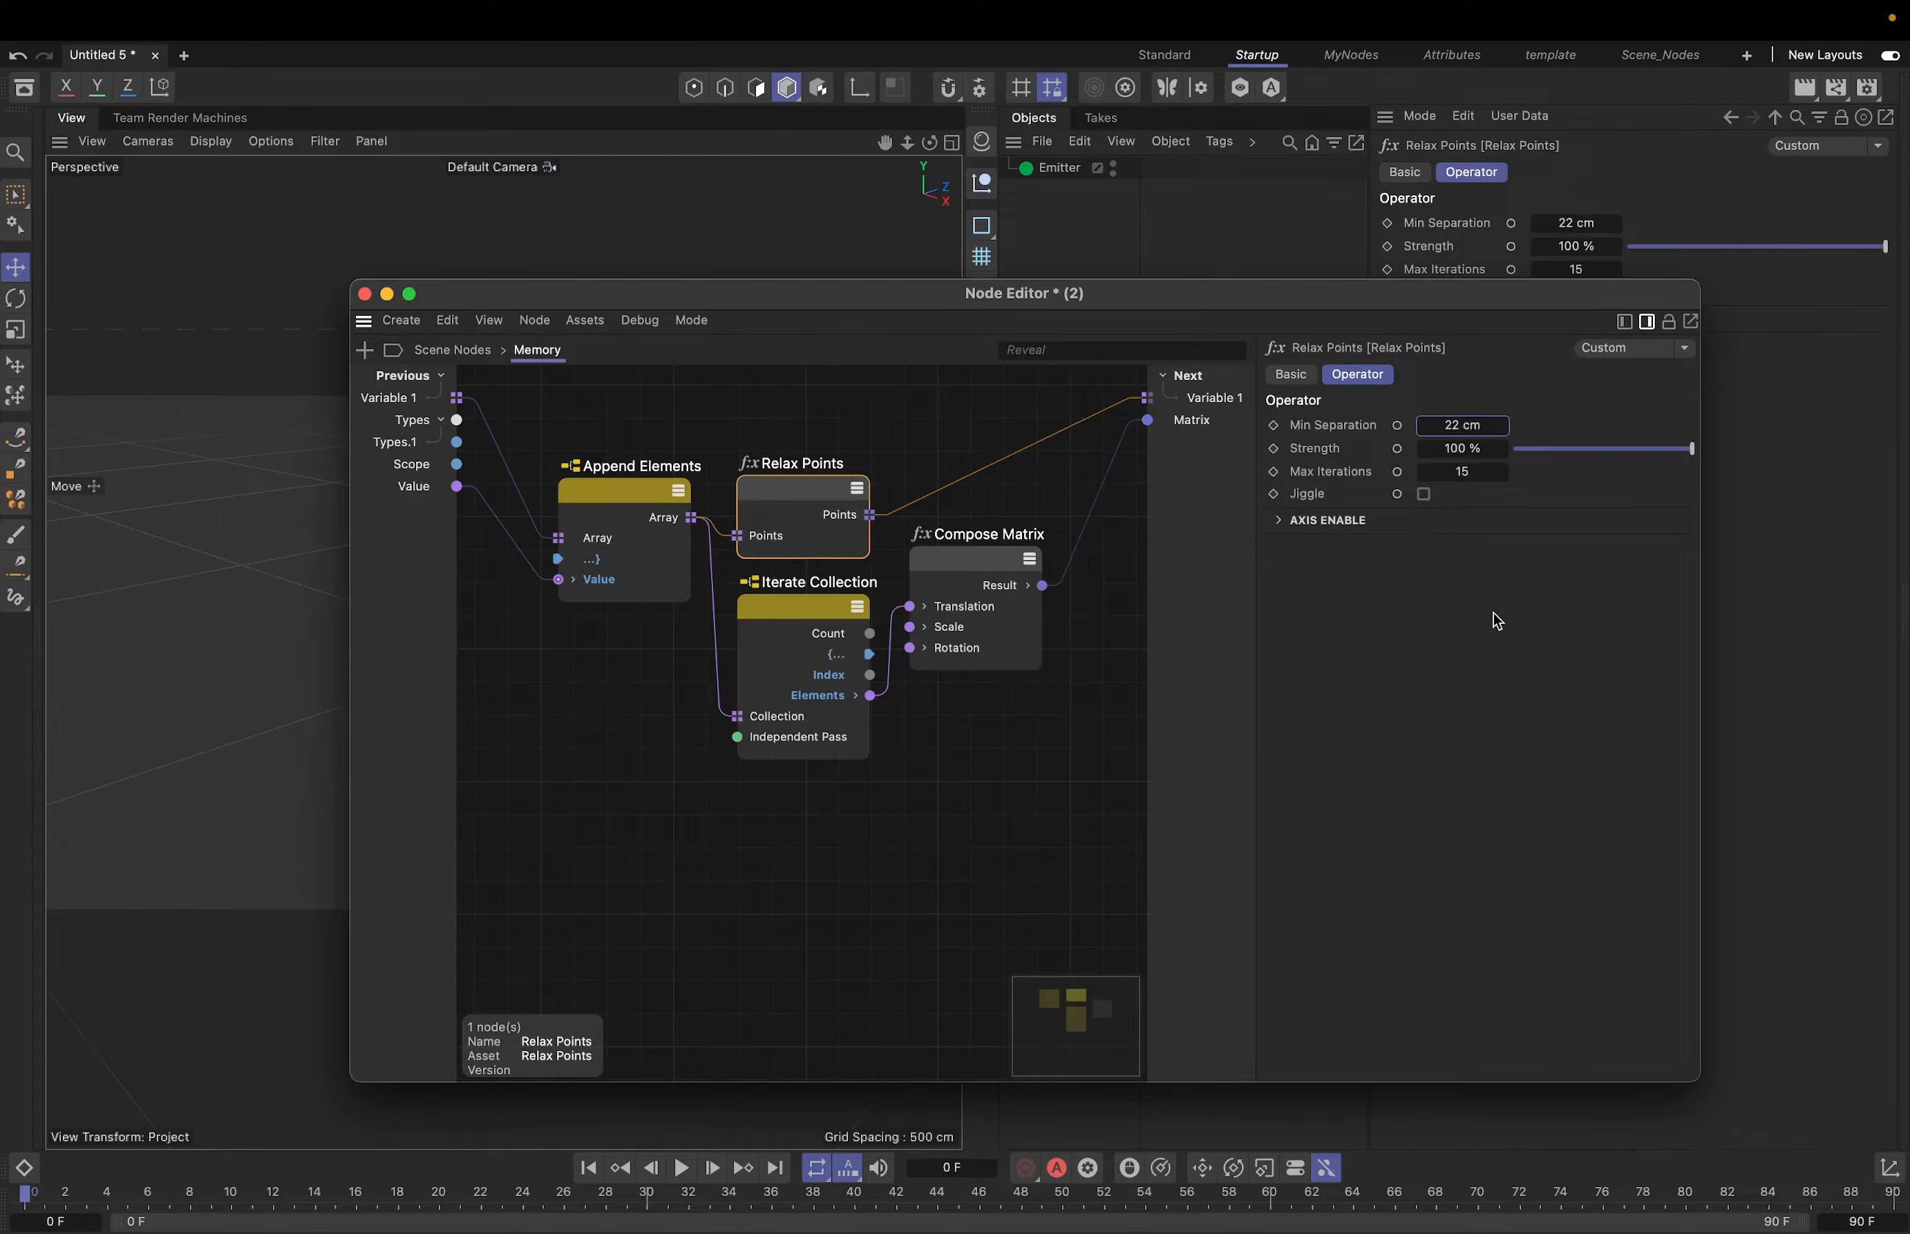
left_click(1457, 449)
type("55")
key("Return")
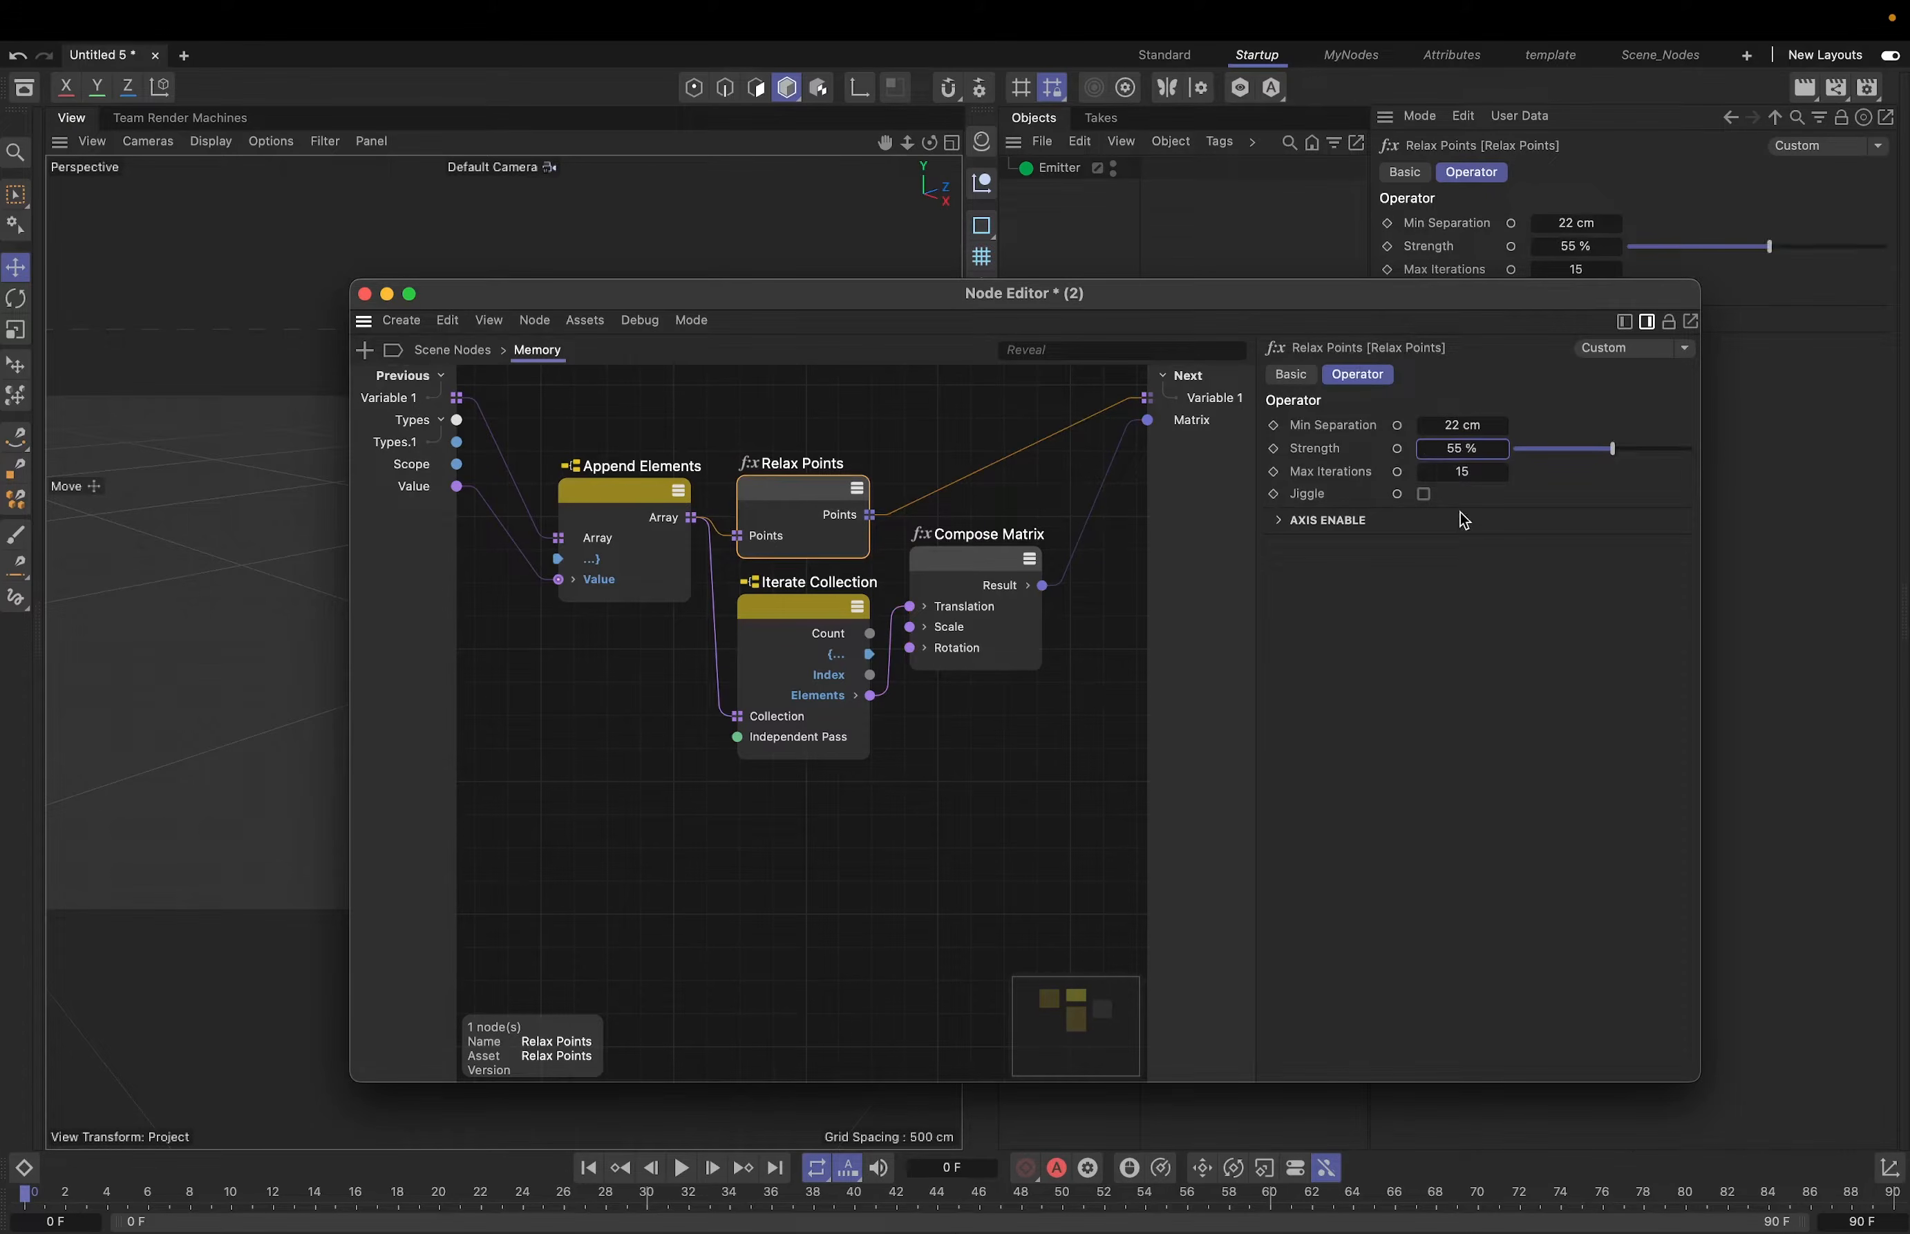
left_click(1424, 494)
- At the Scene Nodes level, add a Sphere node between Memory and Scene Root and set its radius to 20 cm
left_click(465, 361)
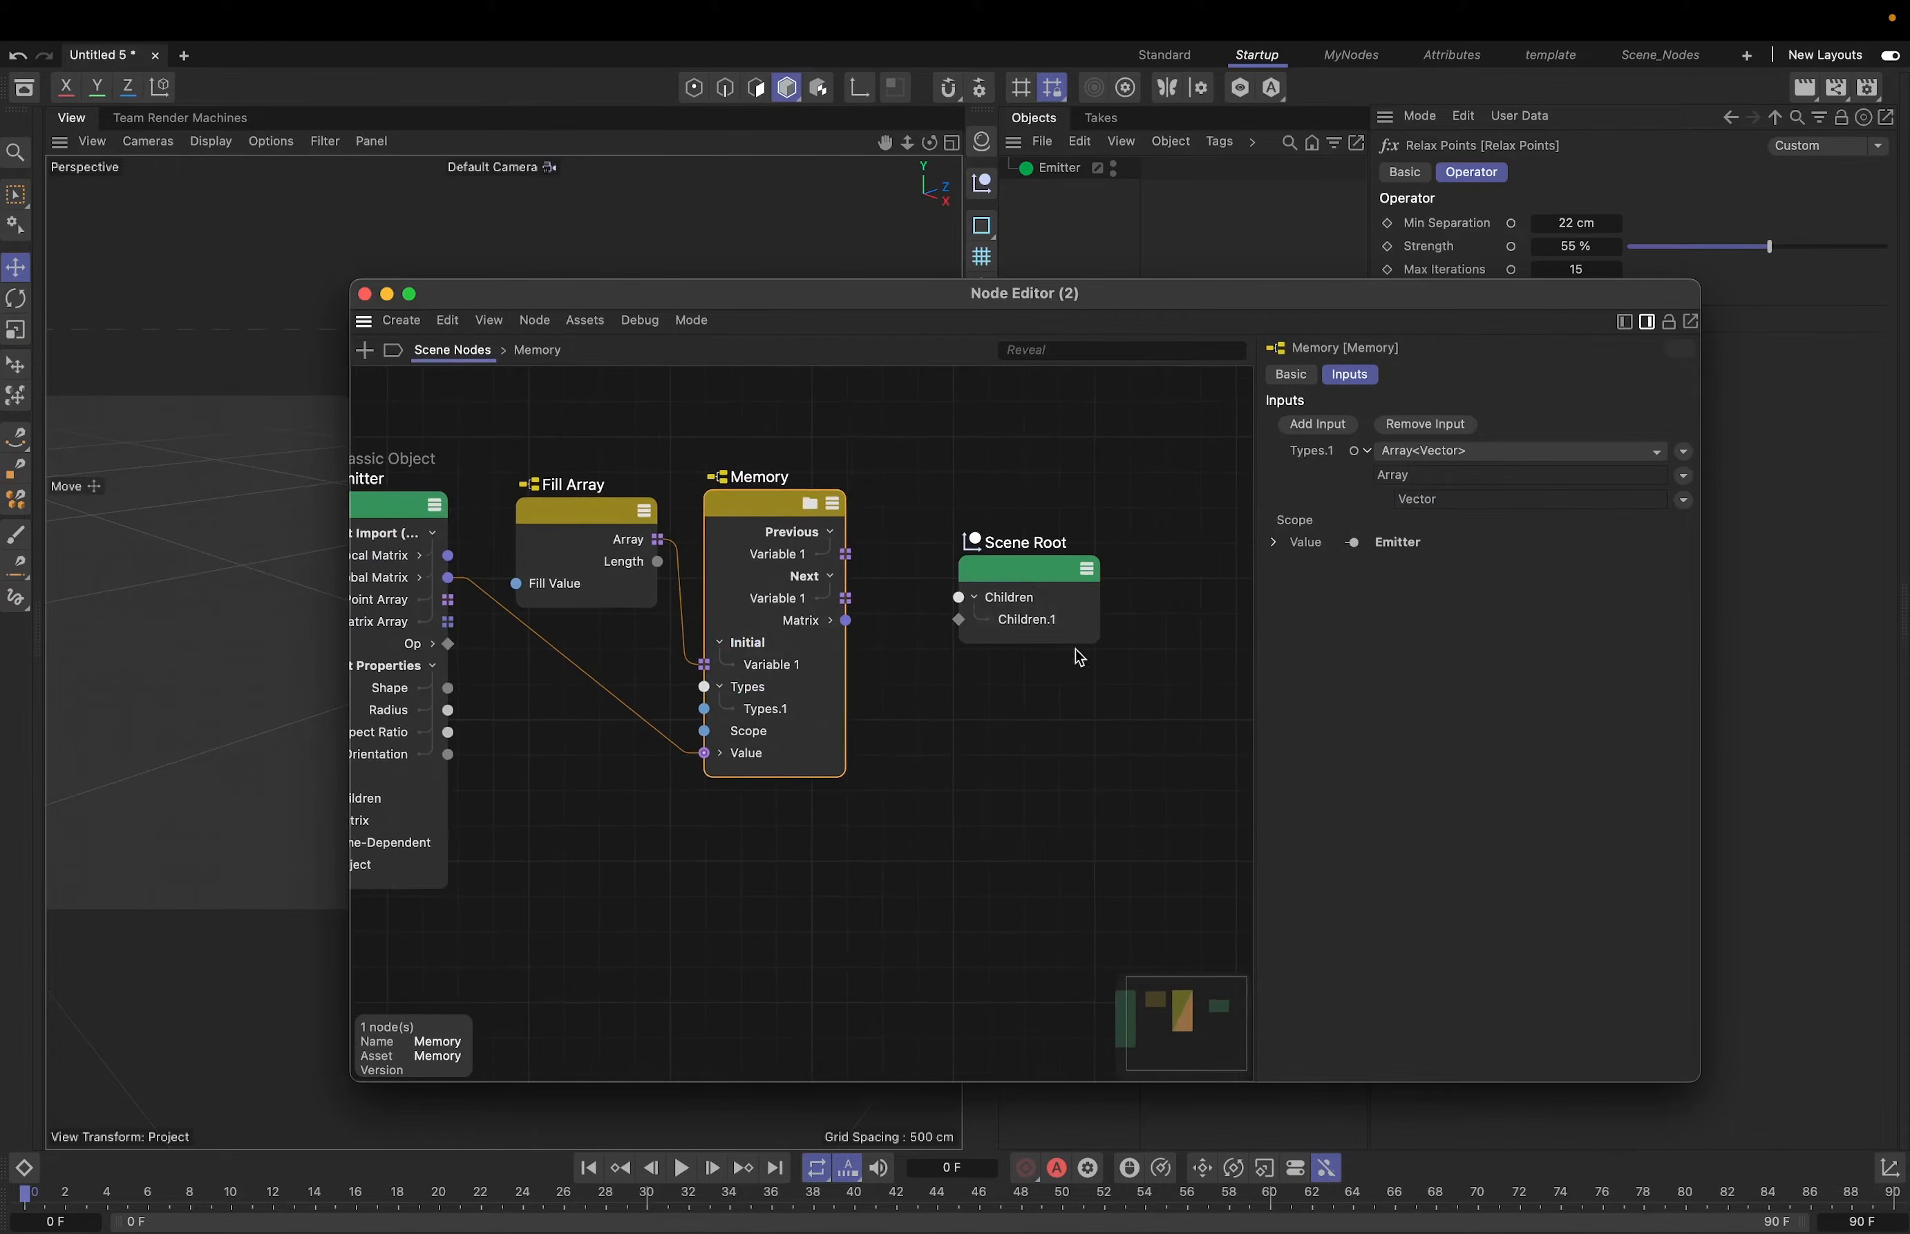
left_click_drag(1038, 579, 1131, 578)
left_click(1021, 696)
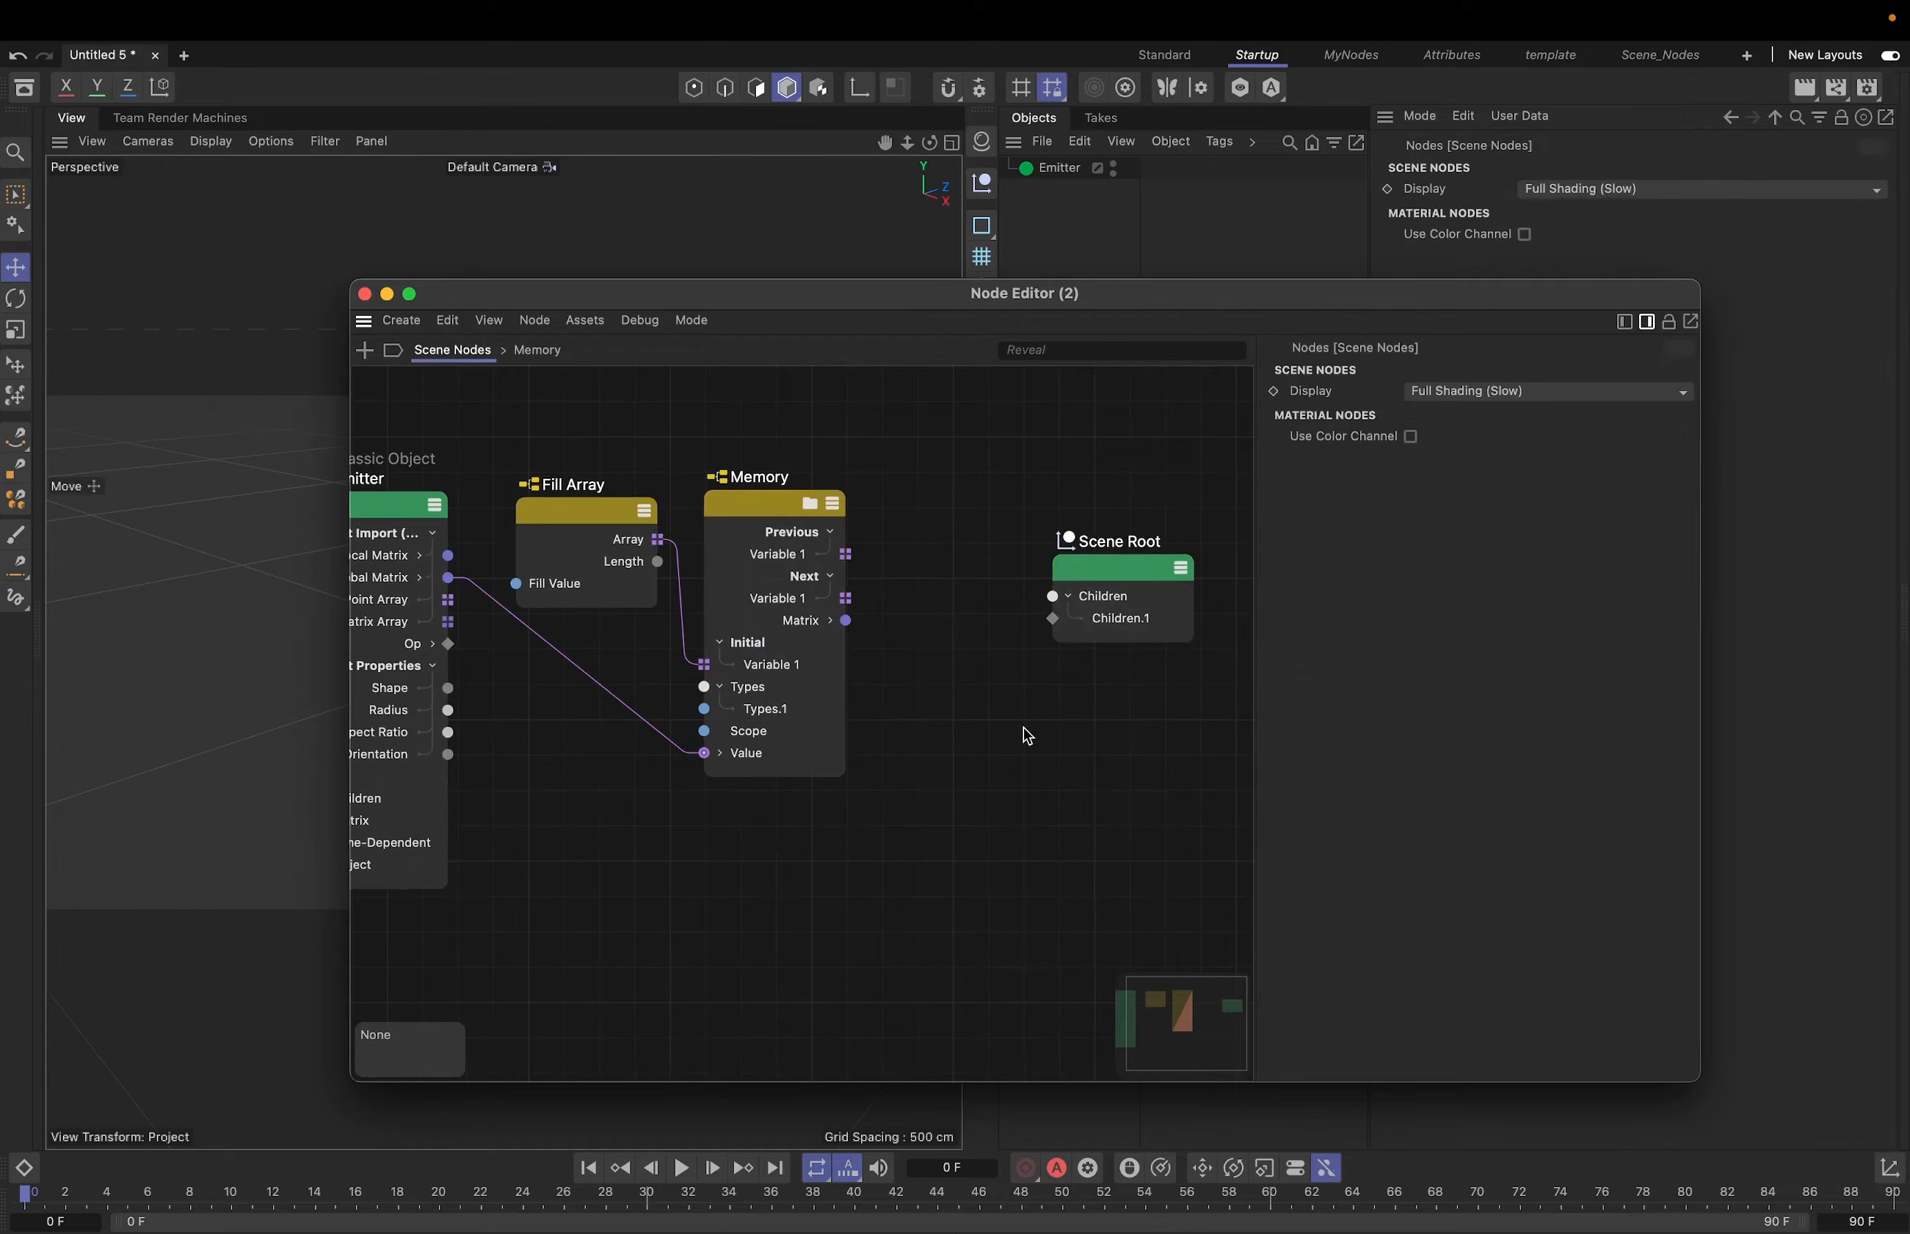
double_click(1027, 734)
type("sp")
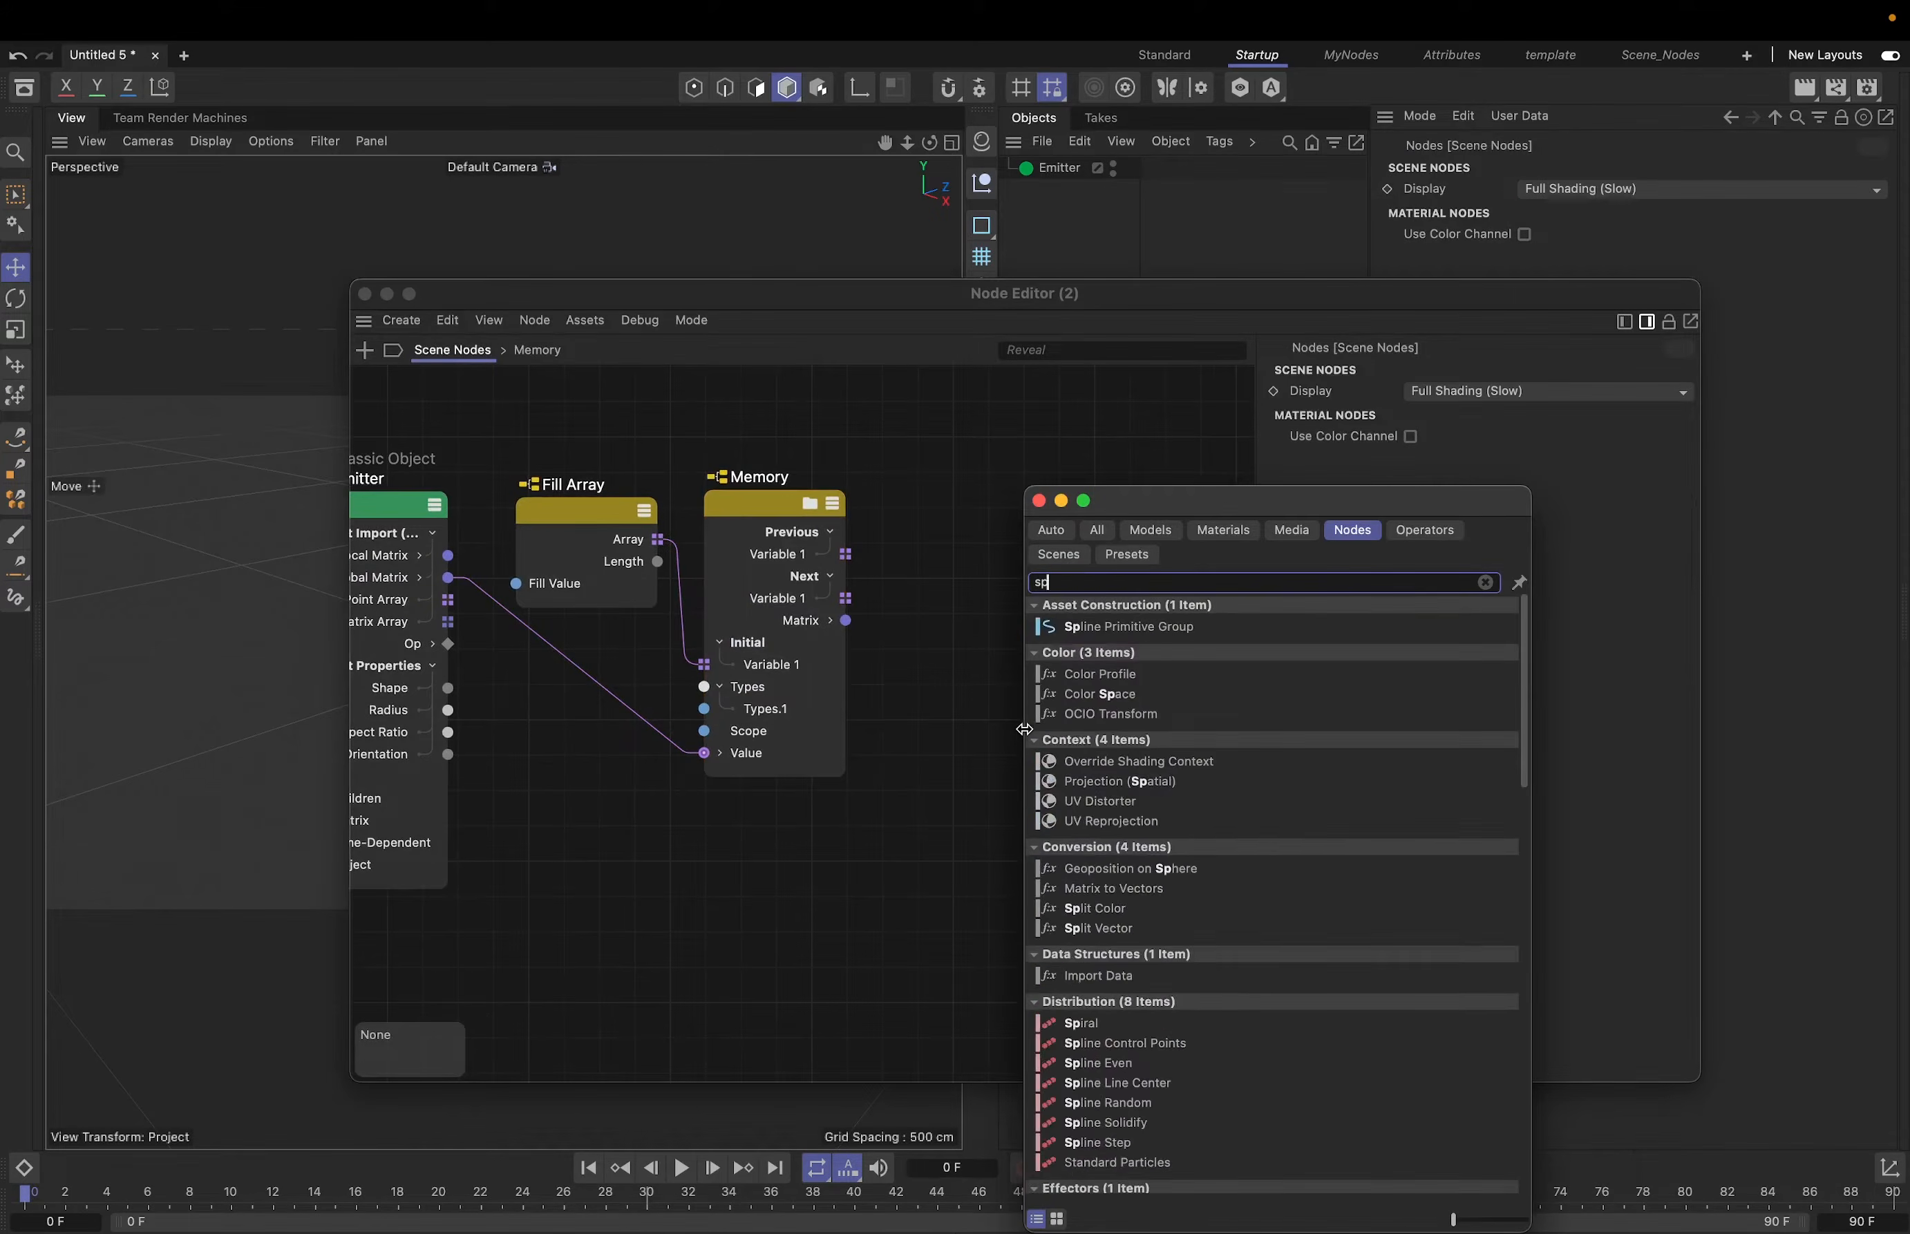
type("her")
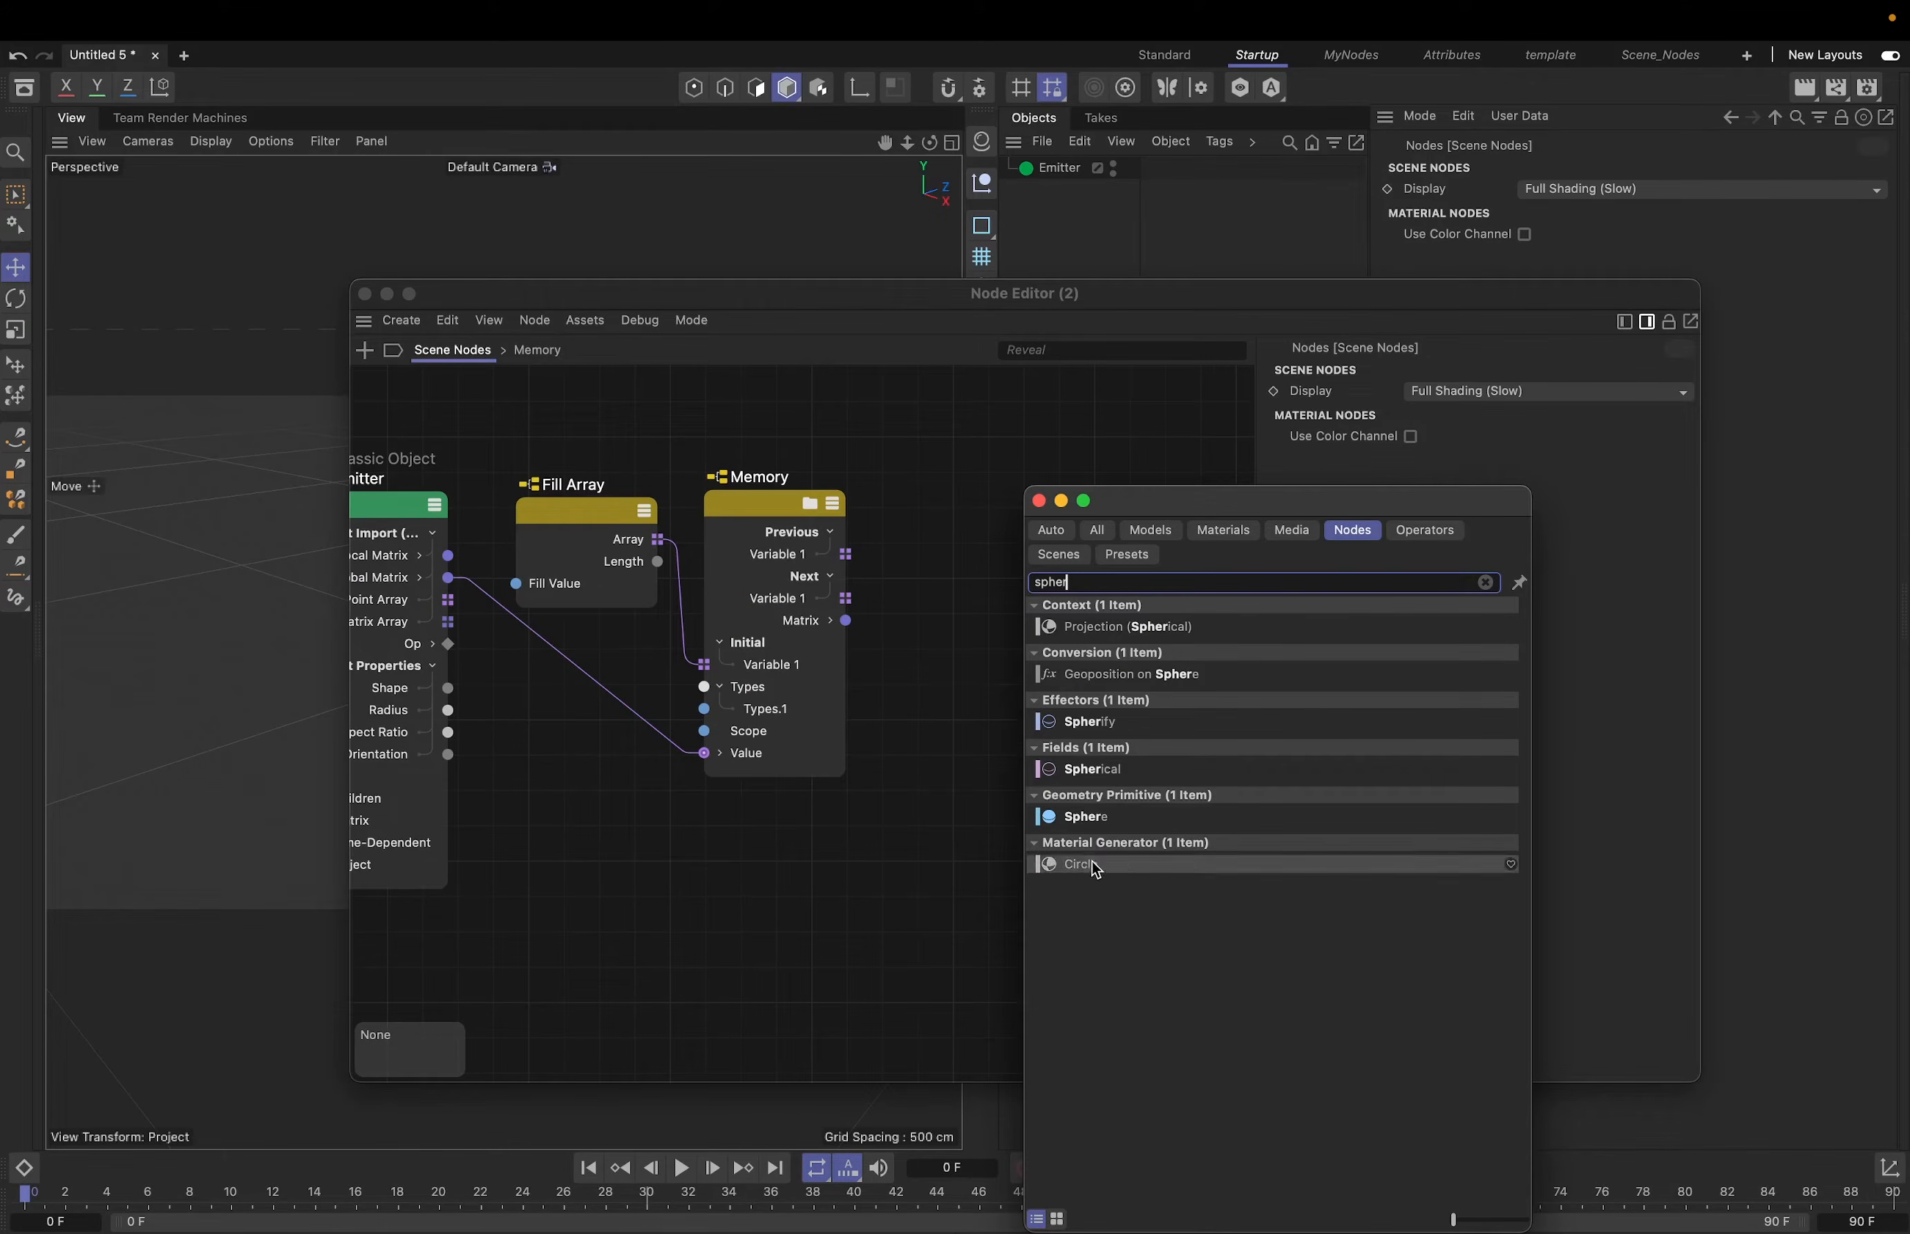
left_click_drag(1079, 816, 963, 706)
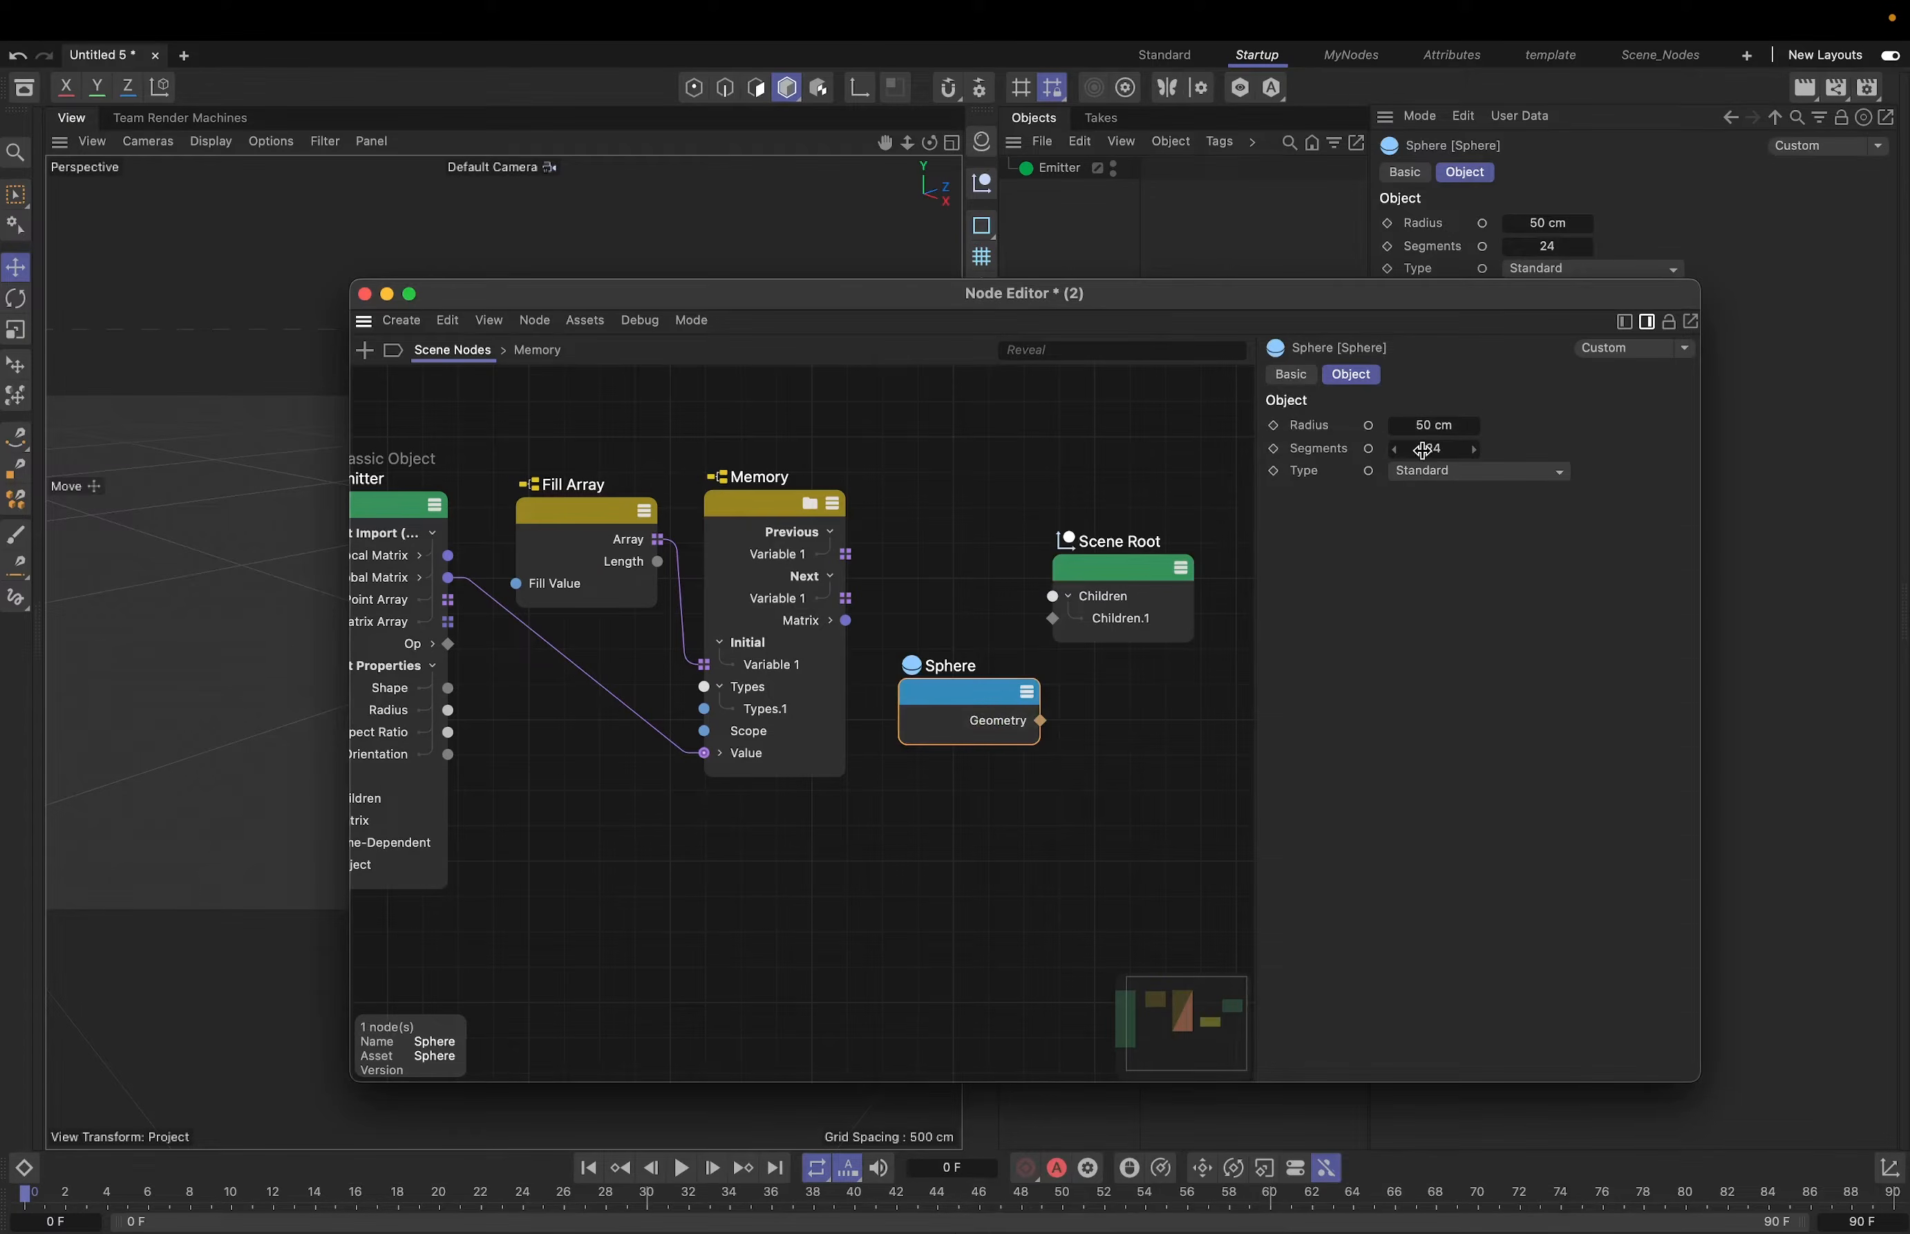
left_click(1427, 425)
- Toggle the Sphere's node type to a Mesh Primitive and space it and Scene Root apart
right_click(995, 702)
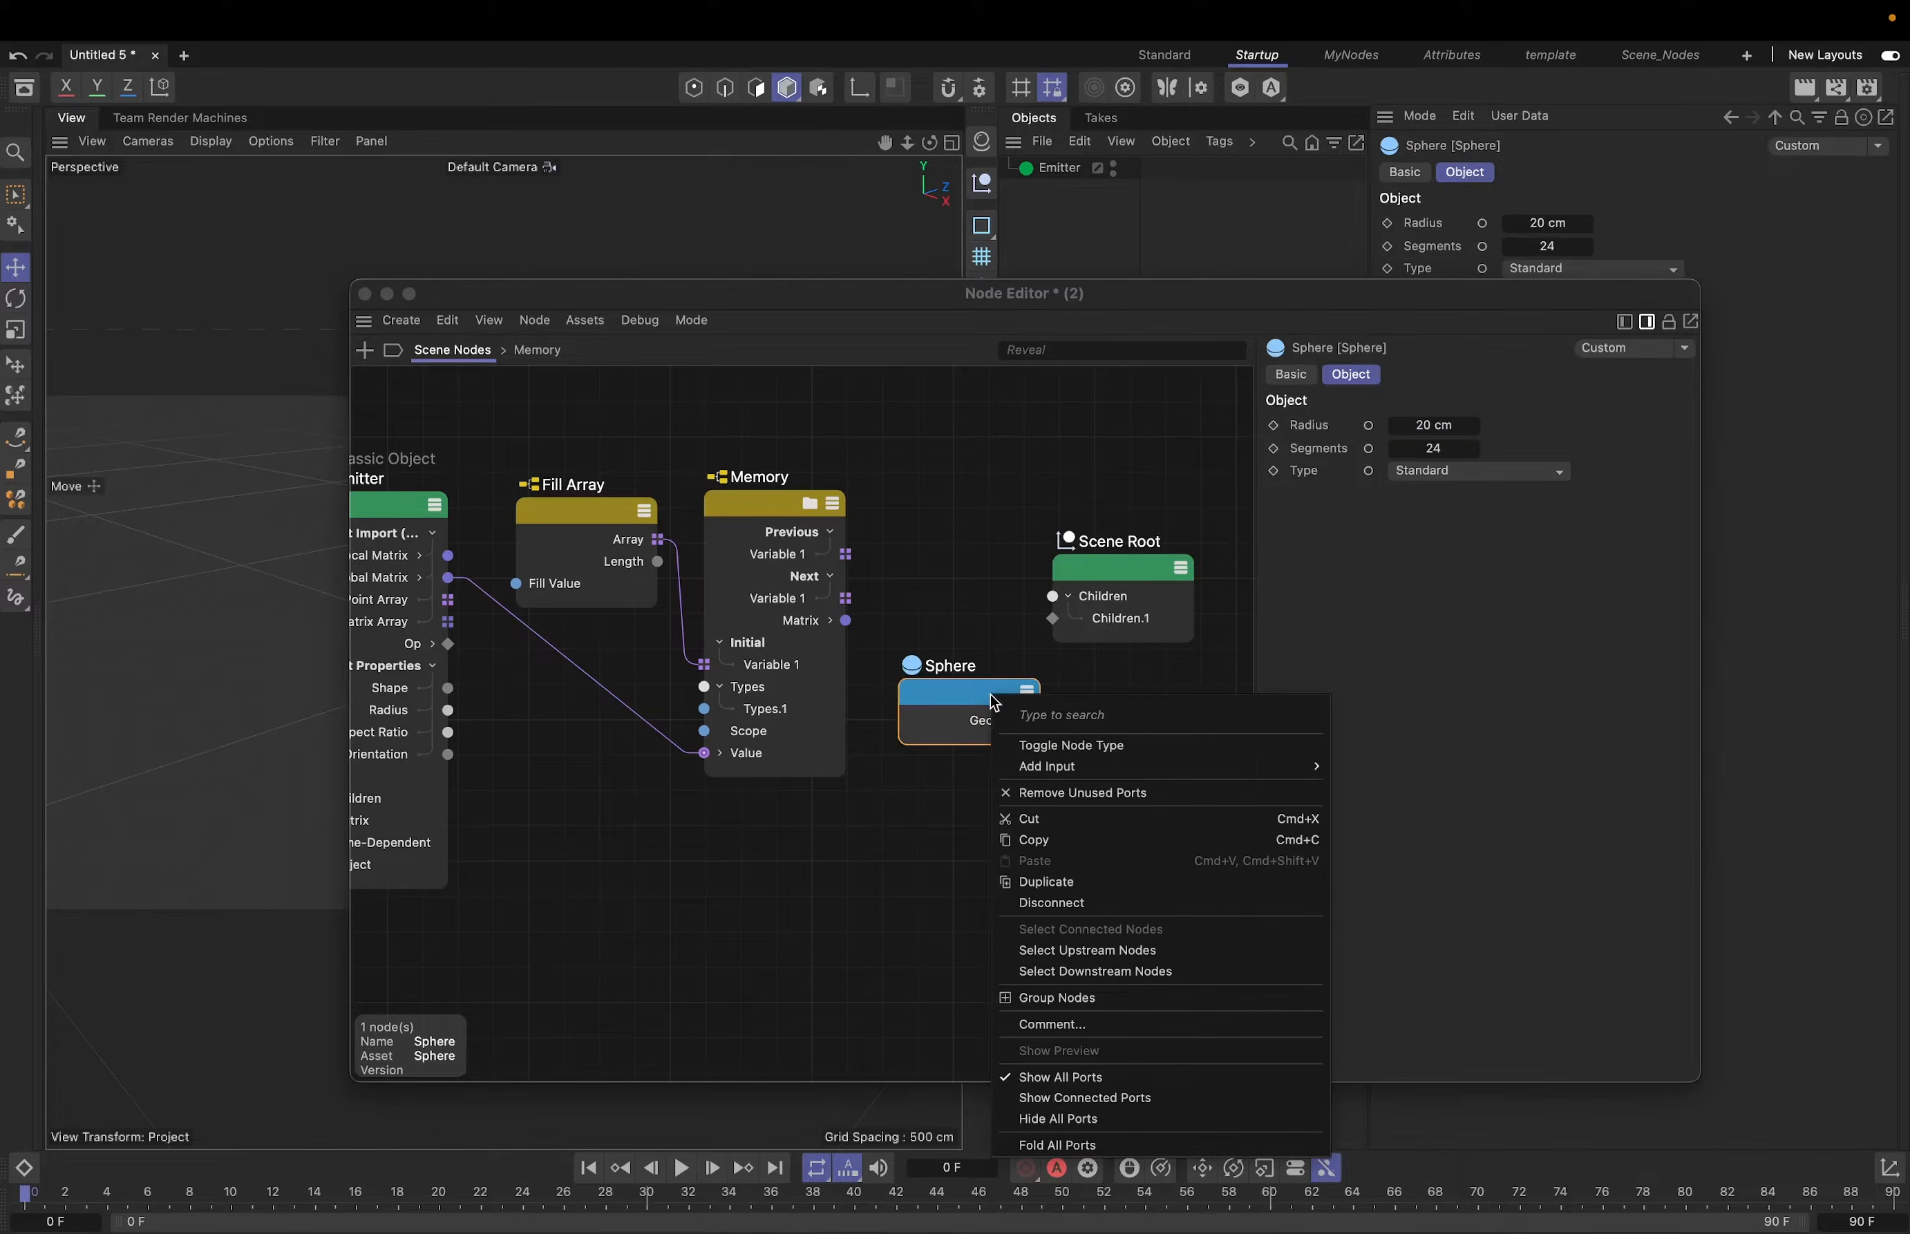
left_click(1081, 754)
left_click_drag(1105, 581, 1139, 579)
left_click_drag(986, 712, 1013, 720)
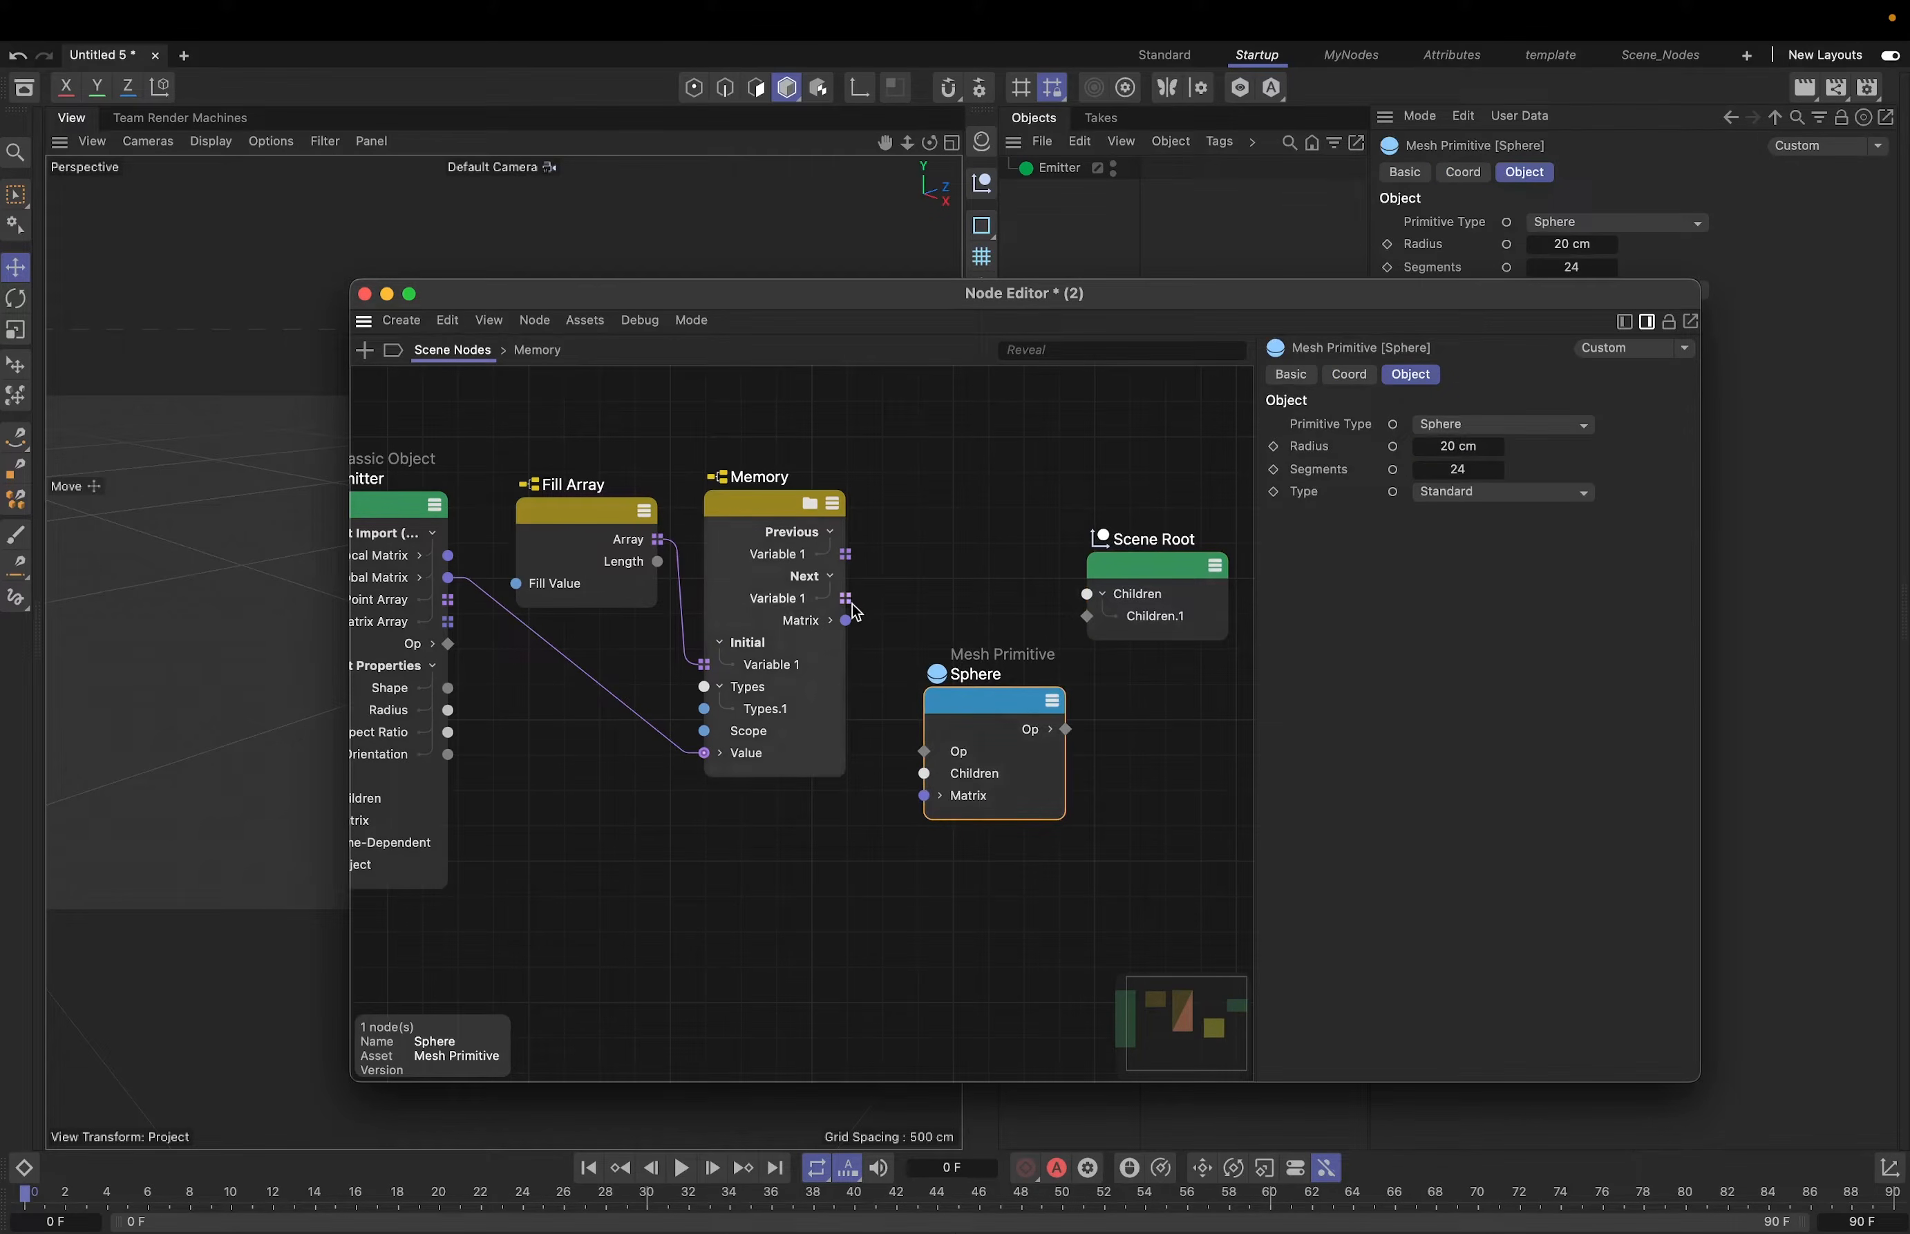
- Connect Memory's Matrix to the Sphere's Matrix and the Sphere's Op to Scene Root's Children, and uncover the viewport
left_click_drag(847, 623, 924, 798)
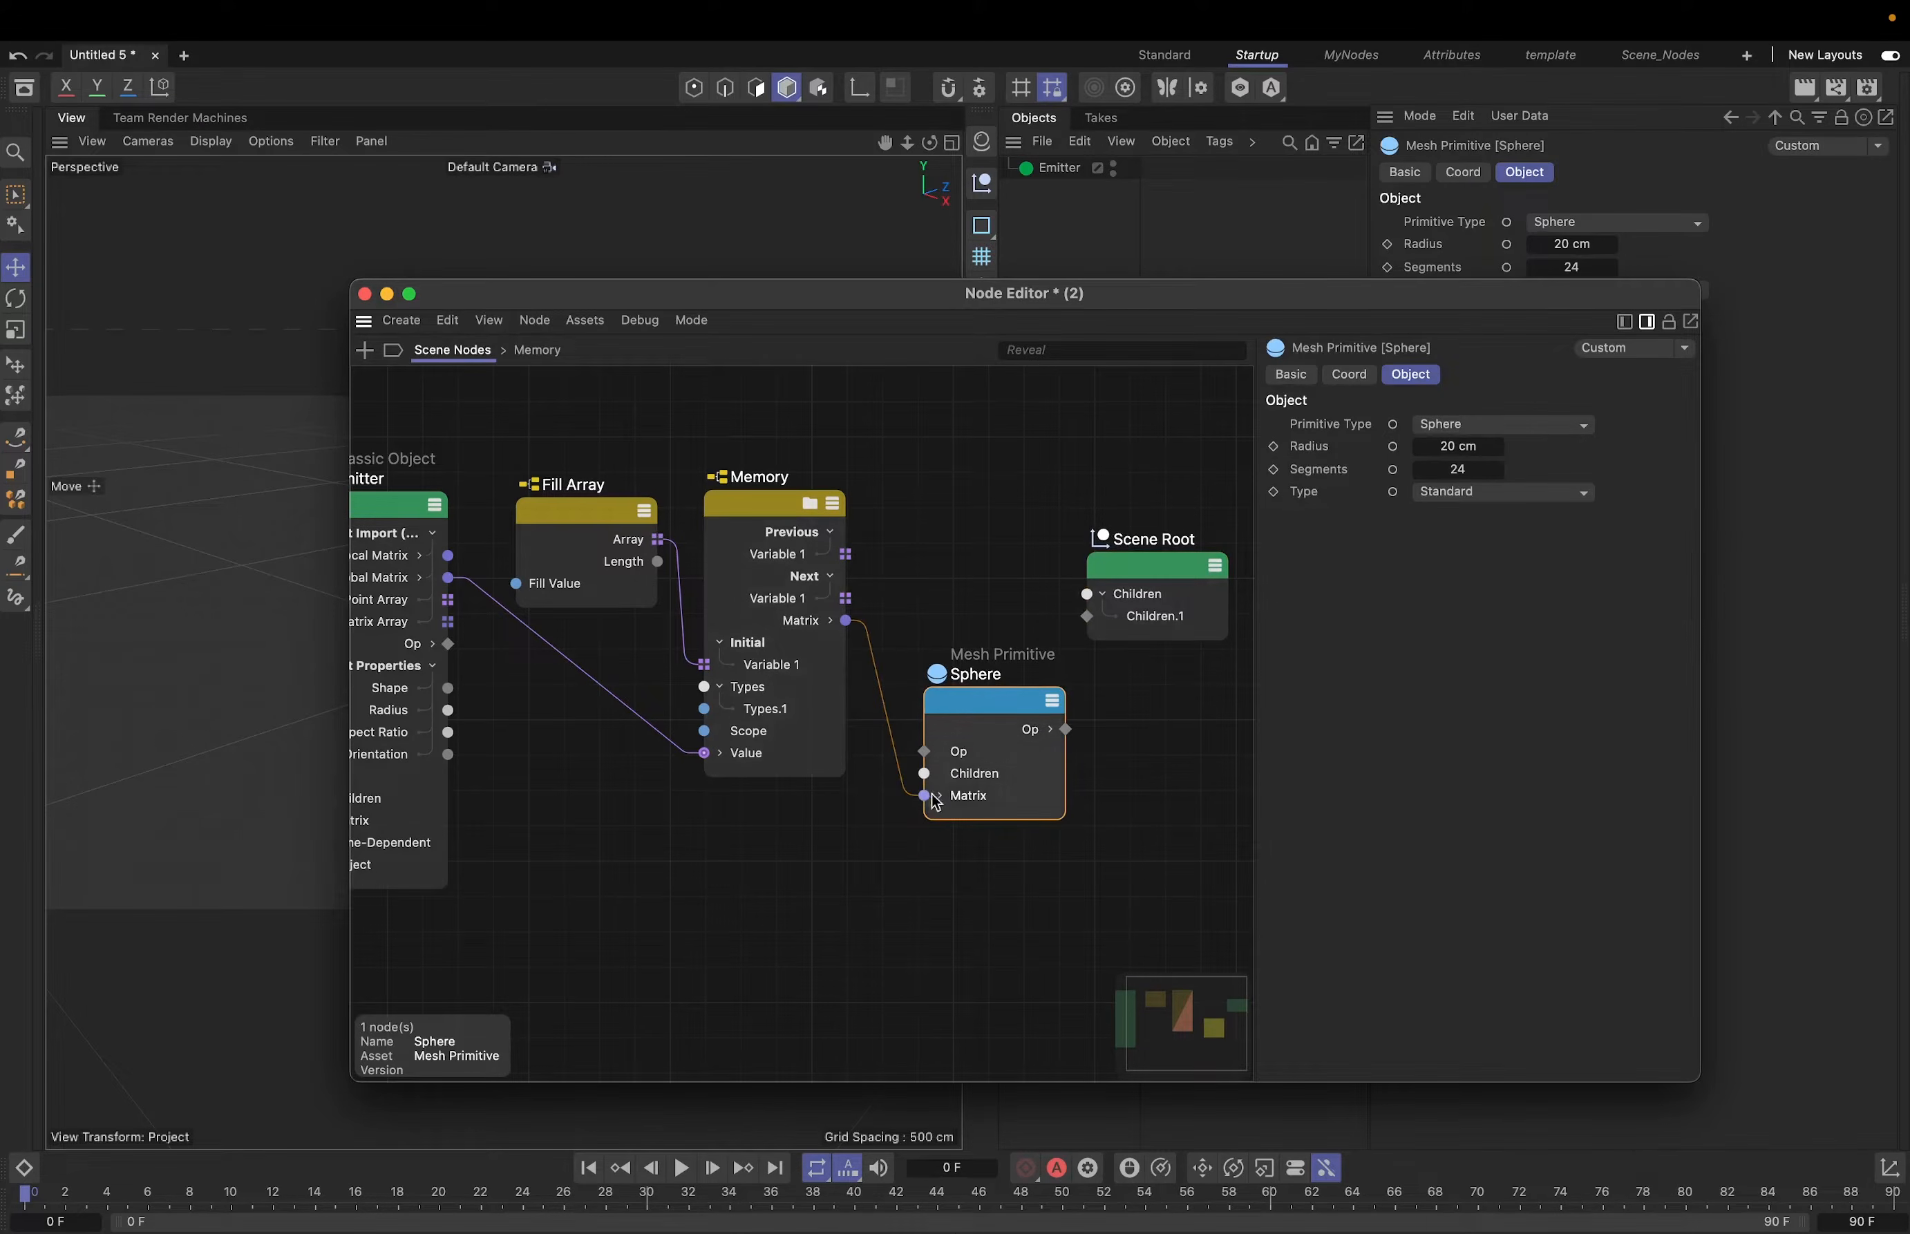
left_click_drag(1019, 302, 1220, 499)
left_click_drag(1338, 945, 1300, 822)
left_click_drag(835, 504, 995, 467)
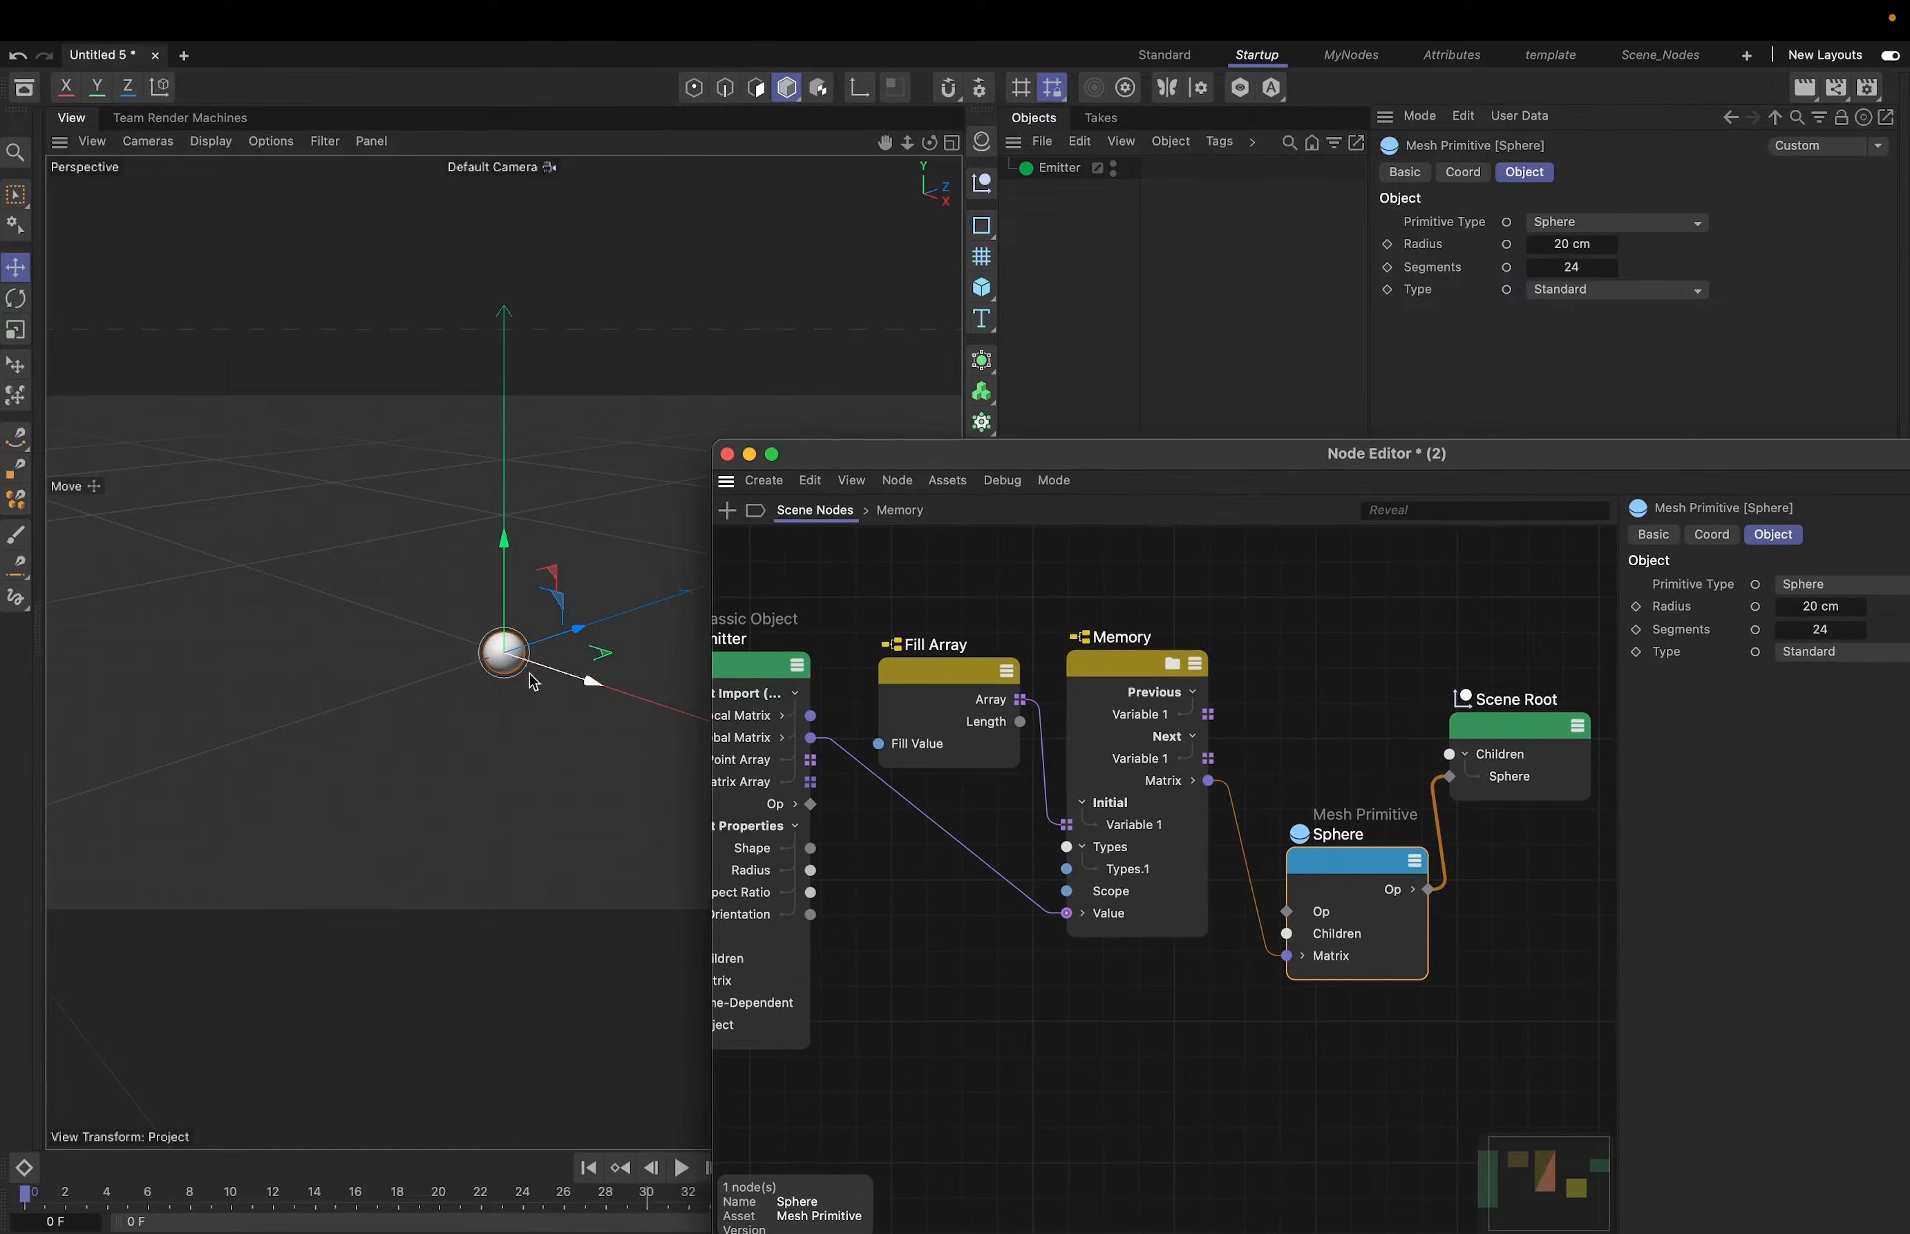
- Set the Sphere's radius to 10 cm
left_click(1816, 607)
type("10")
key("Return")
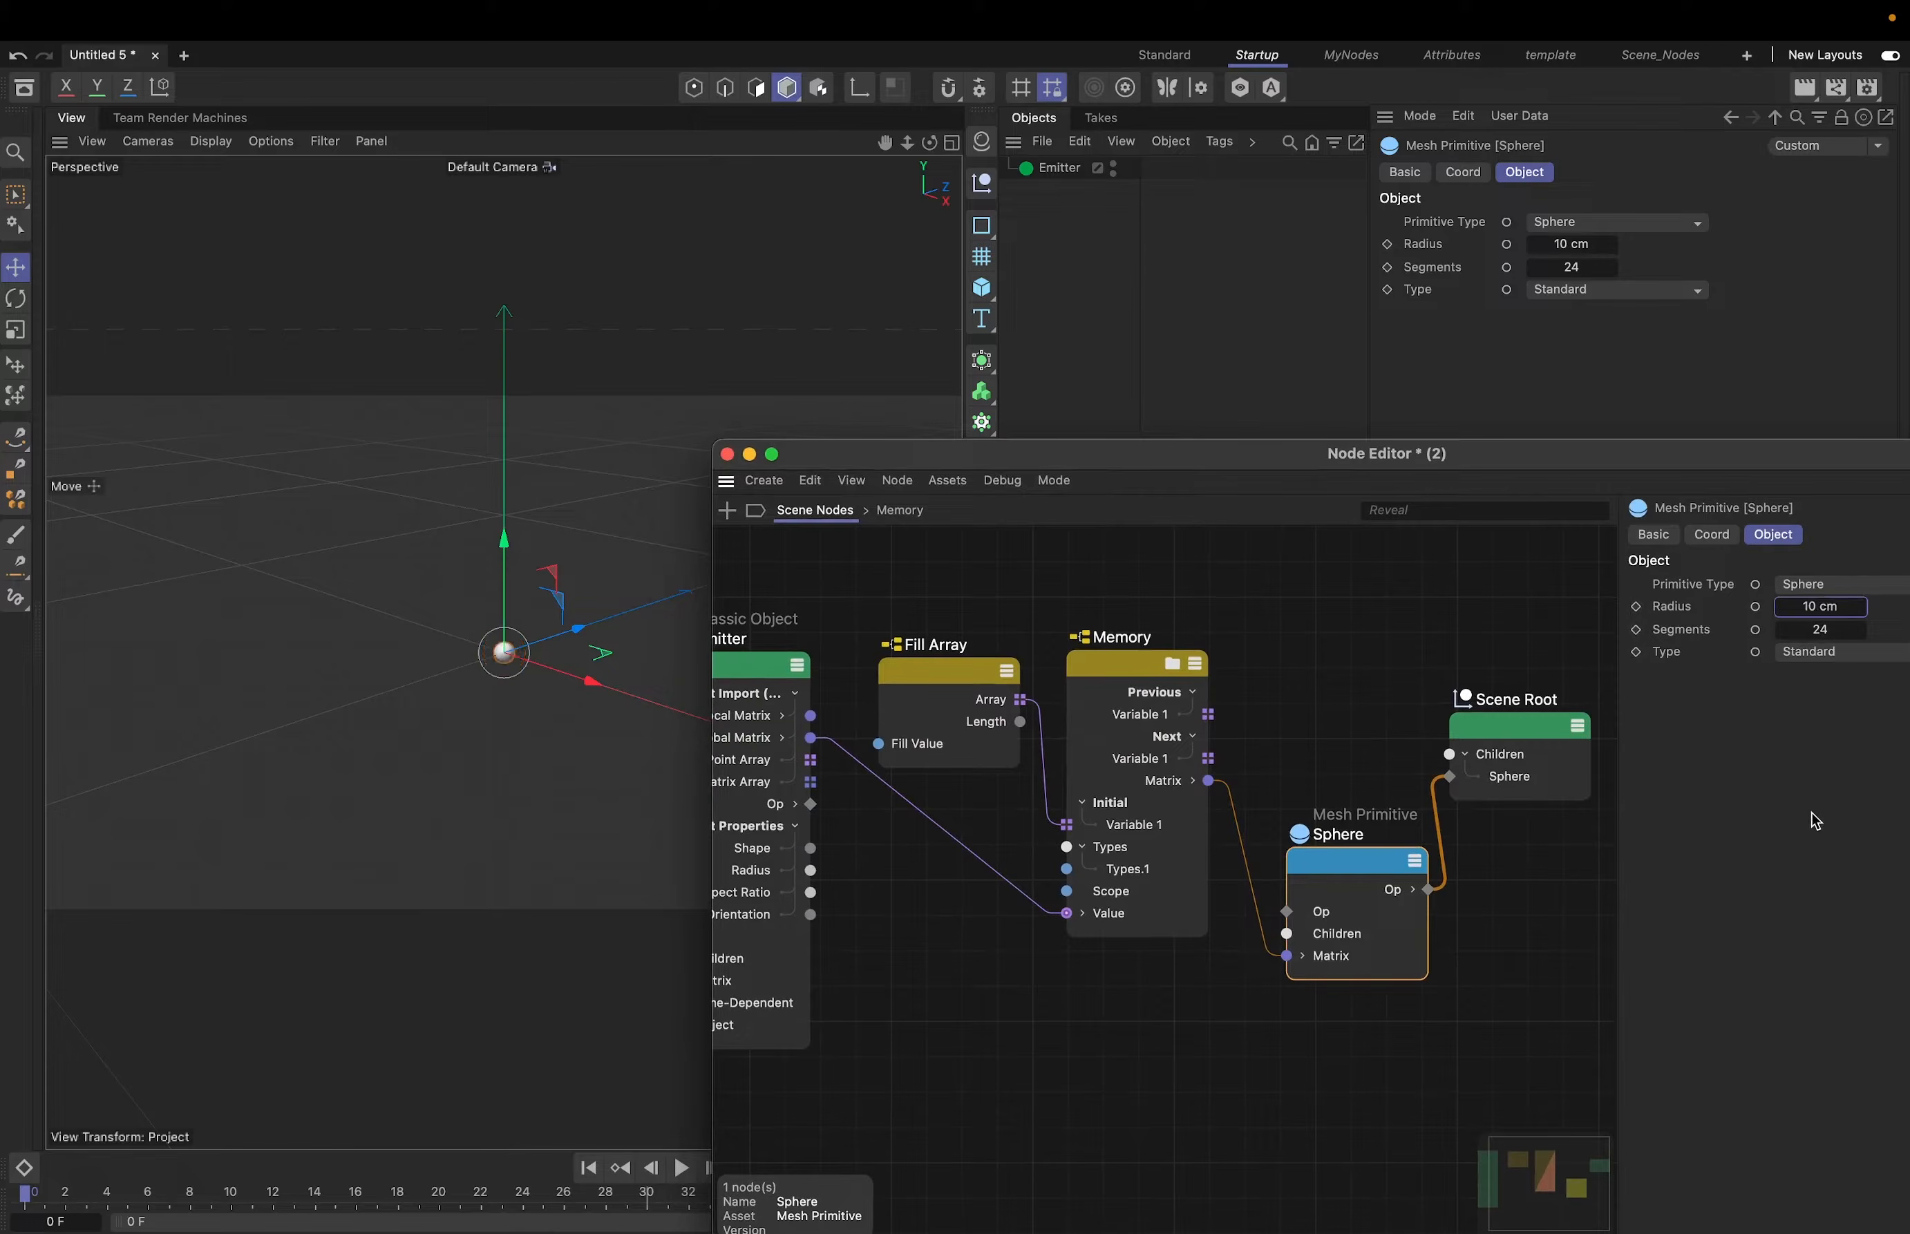
- Play the animation to watch the spheres accumulate in the viewport, stop it and return to the first frame
left_click_drag(1198, 459, 1144, 399)
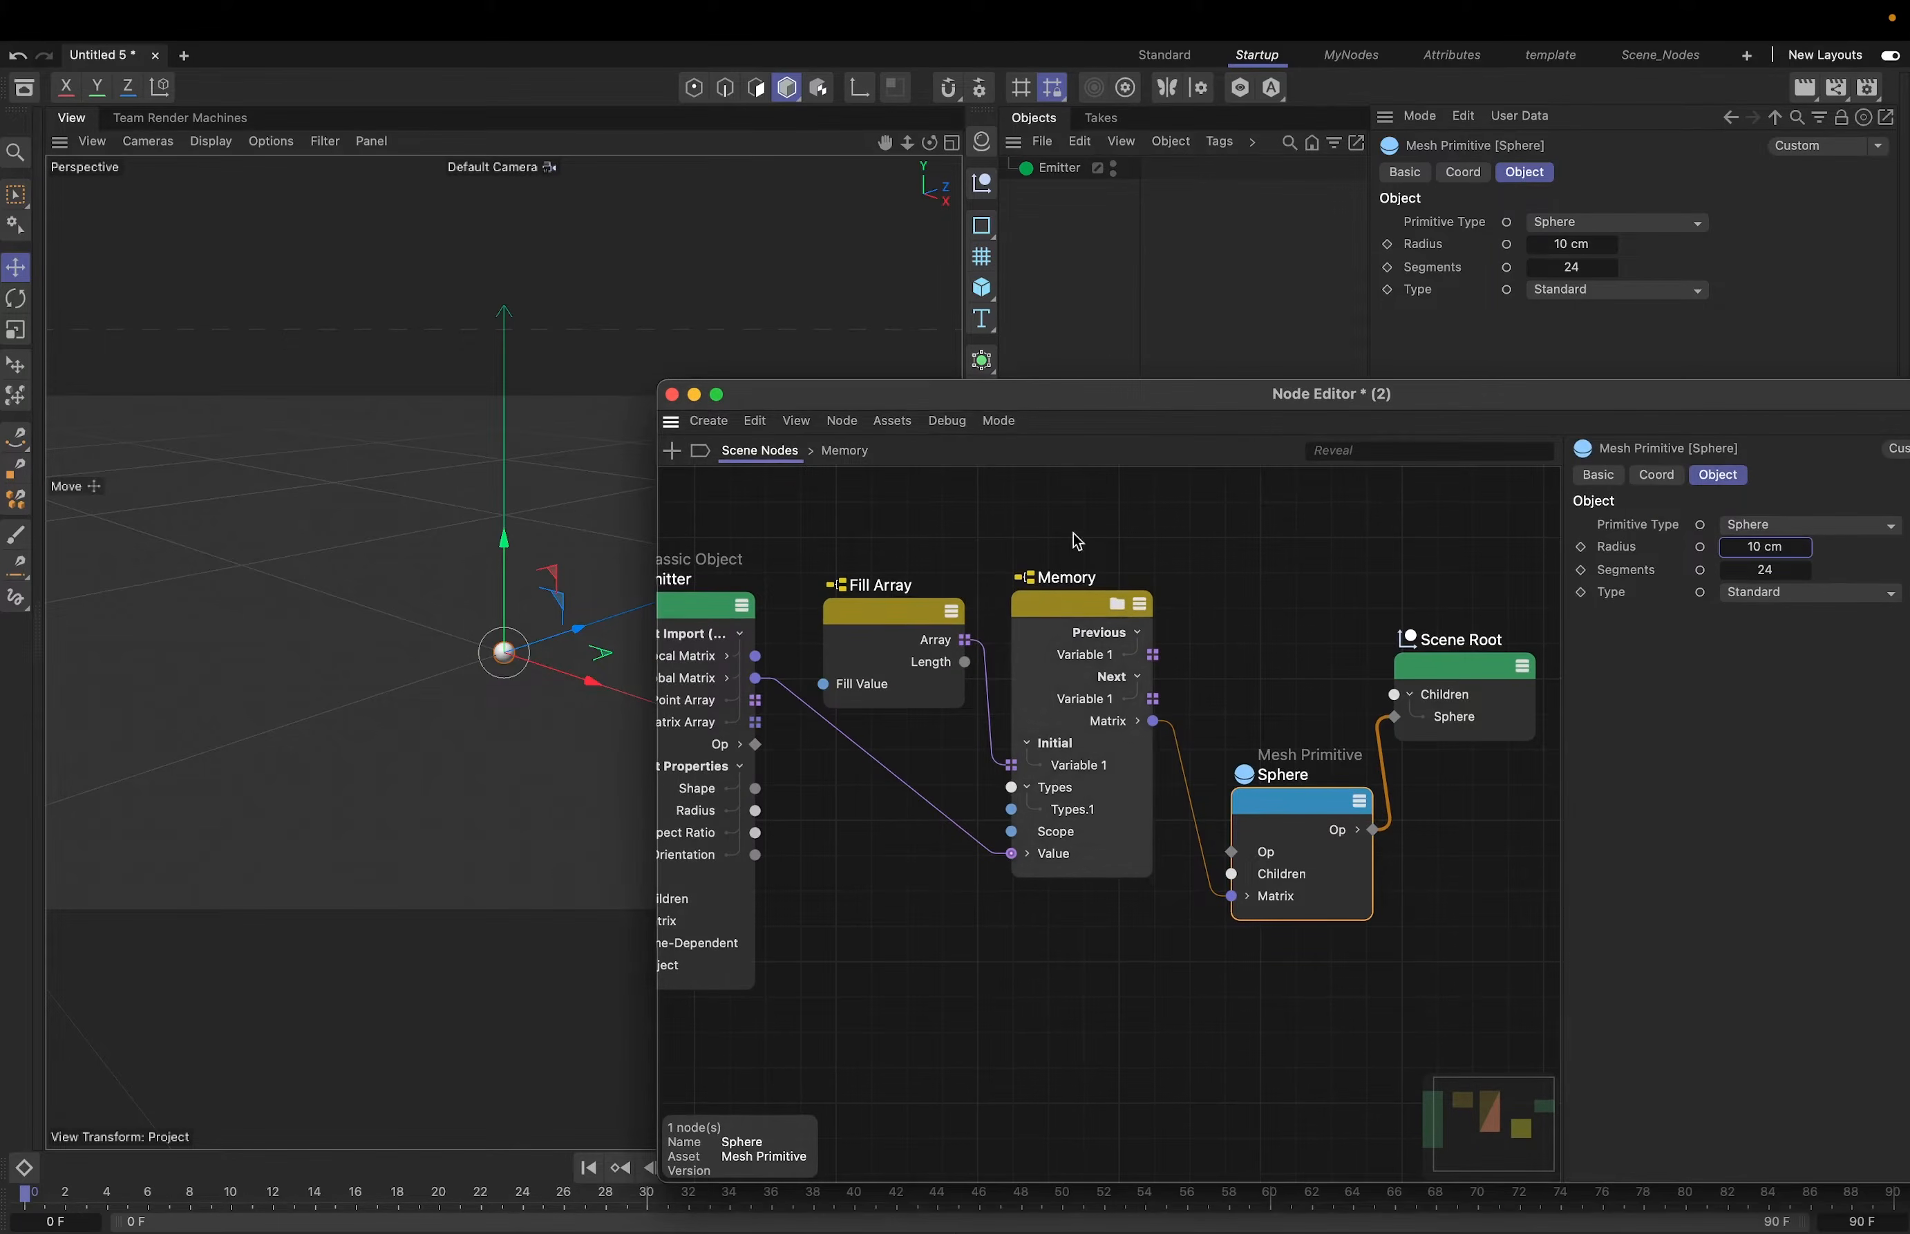
left_click_drag(986, 397, 1087, 351)
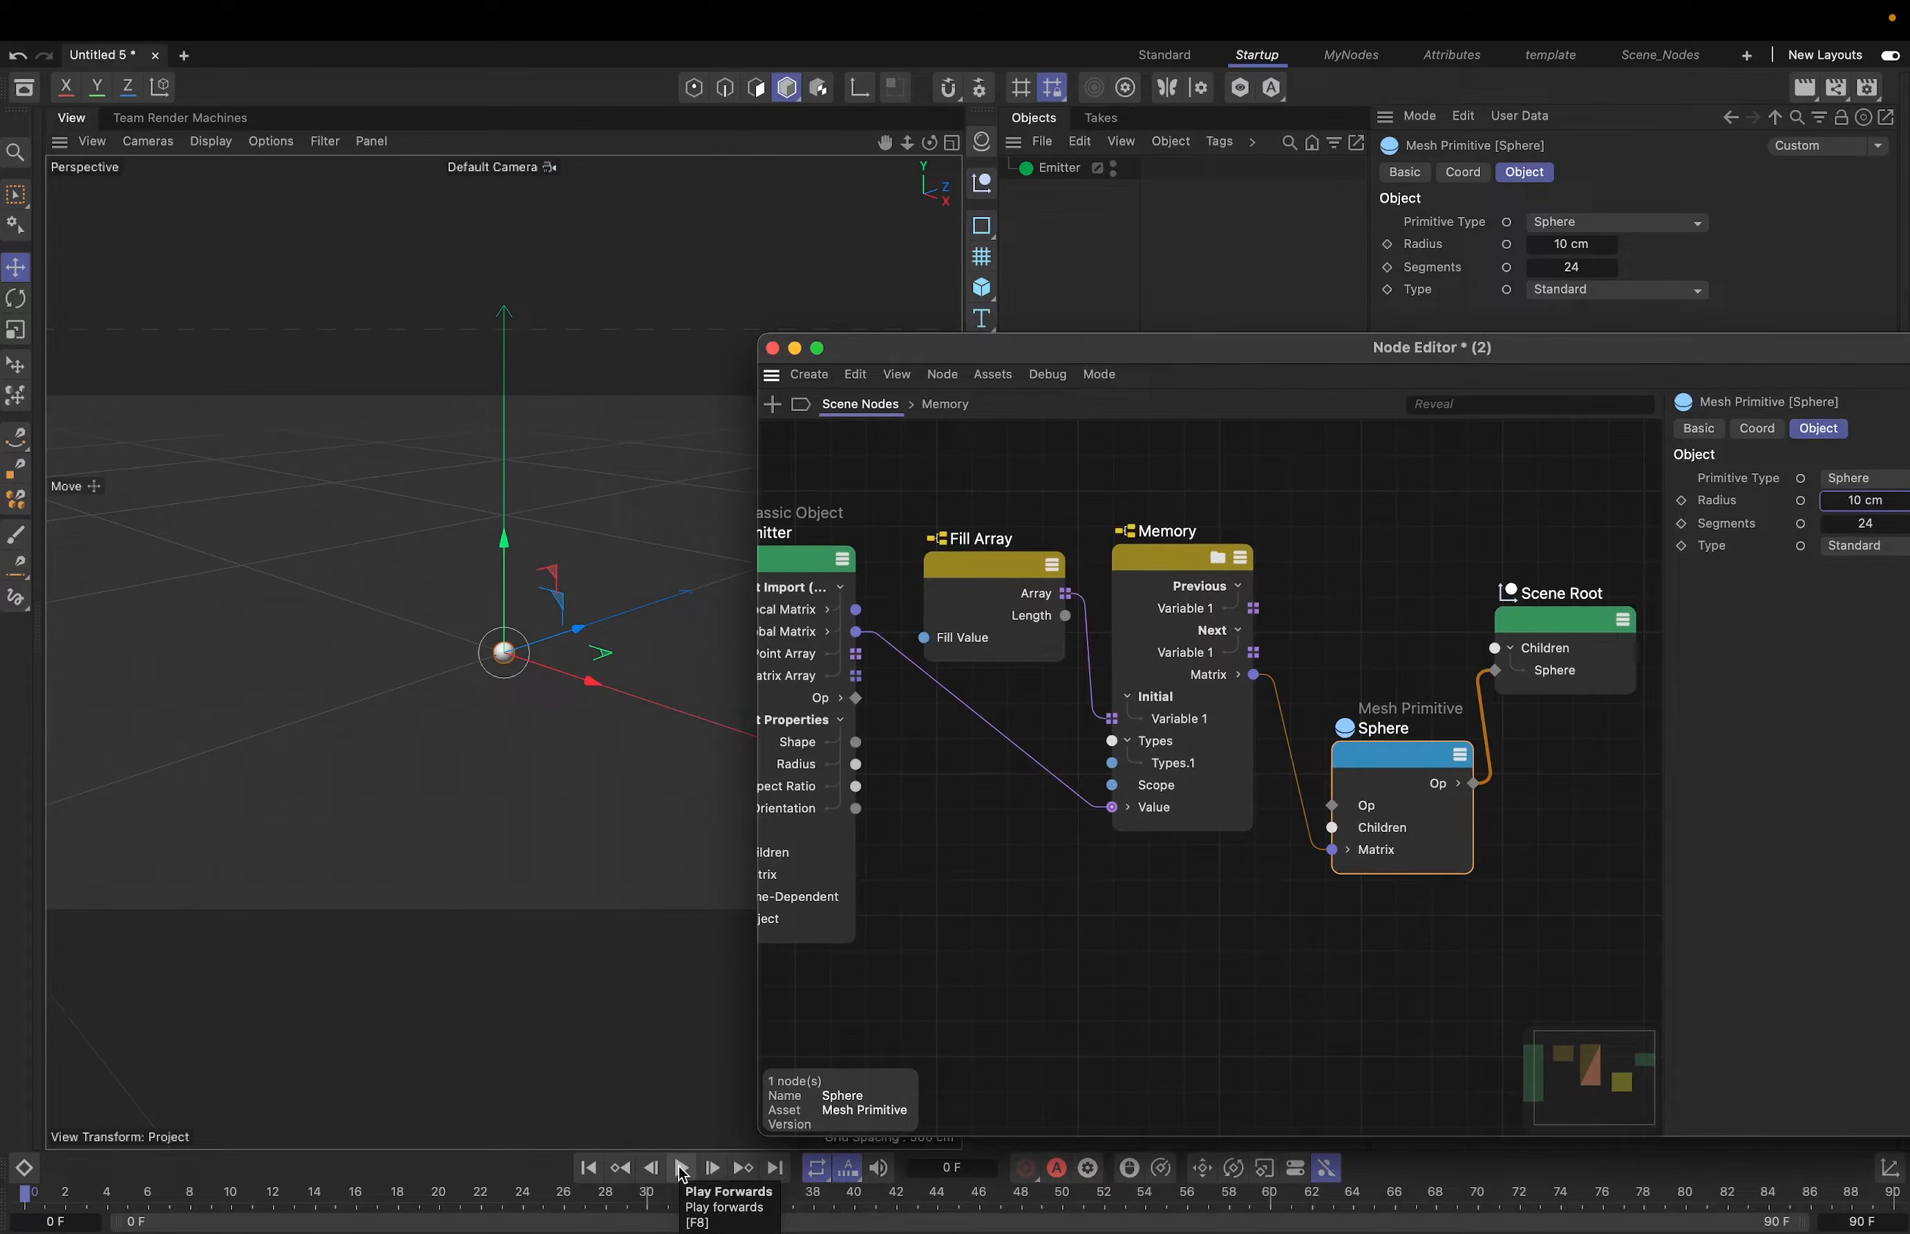
left_click(682, 1174)
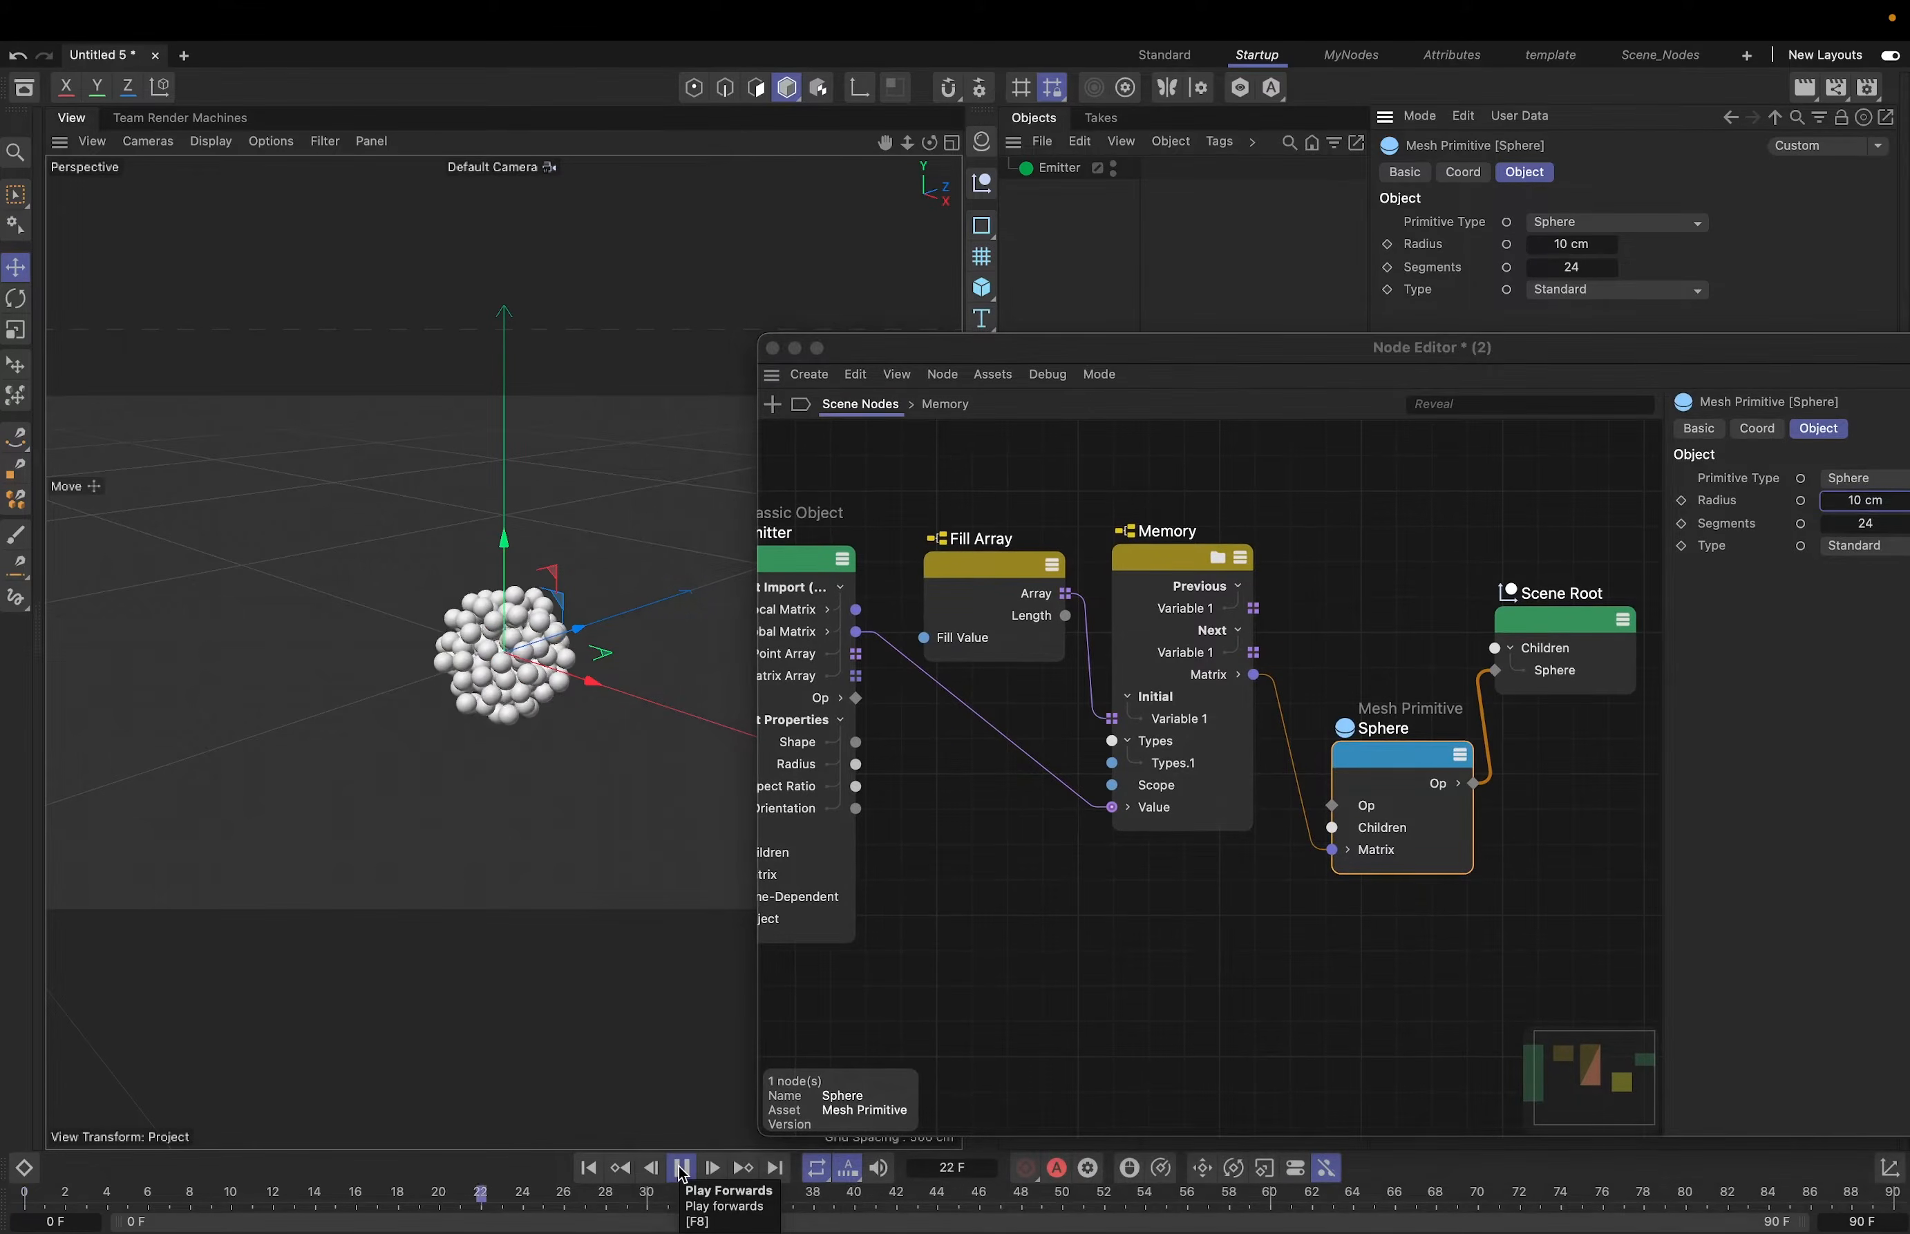
left_click(682, 1167)
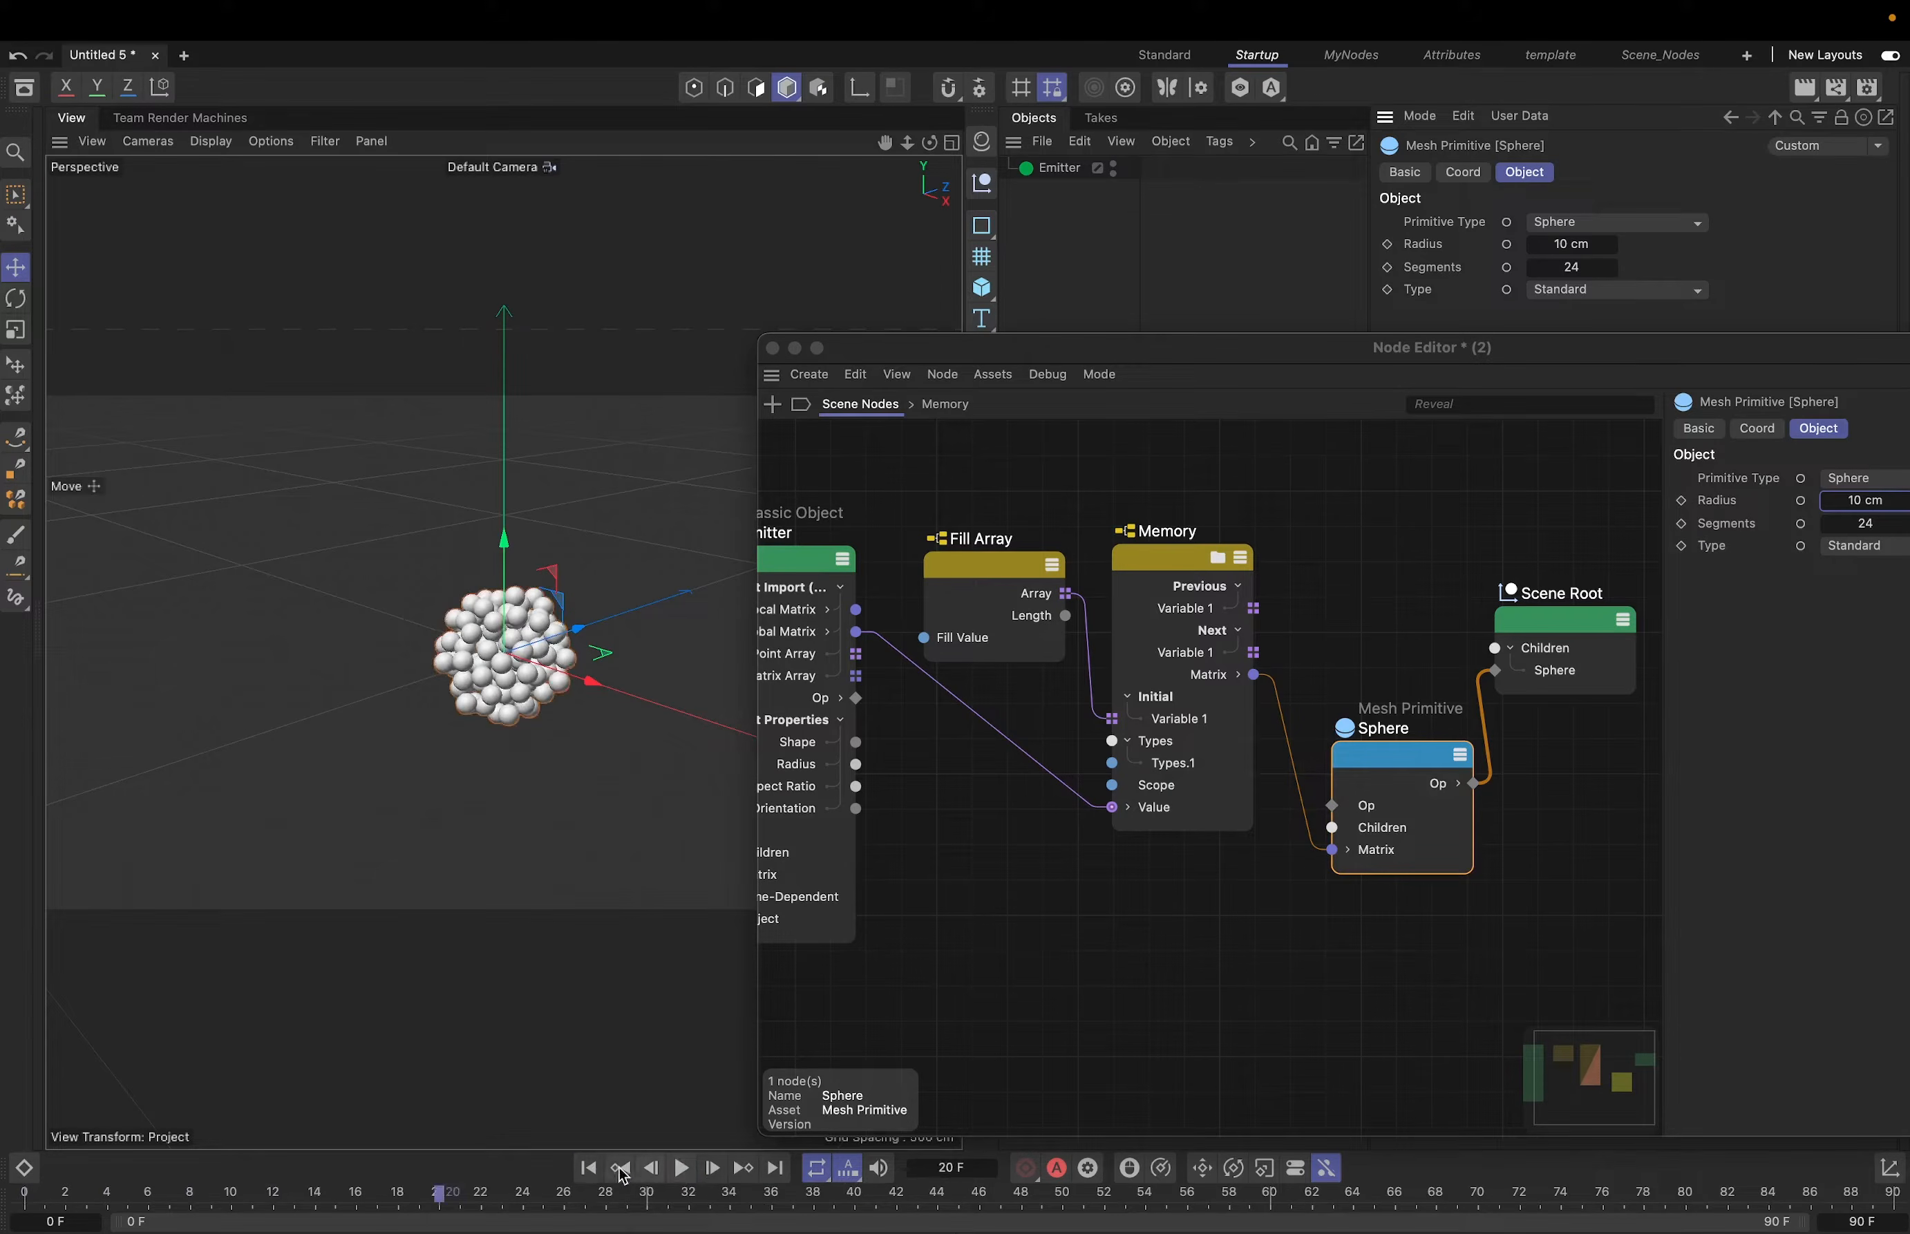
left_click(588, 1167)
- Review the inputs of the Memory and Fill Array nodes, and play and stop the animation again
left_click(1178, 568)
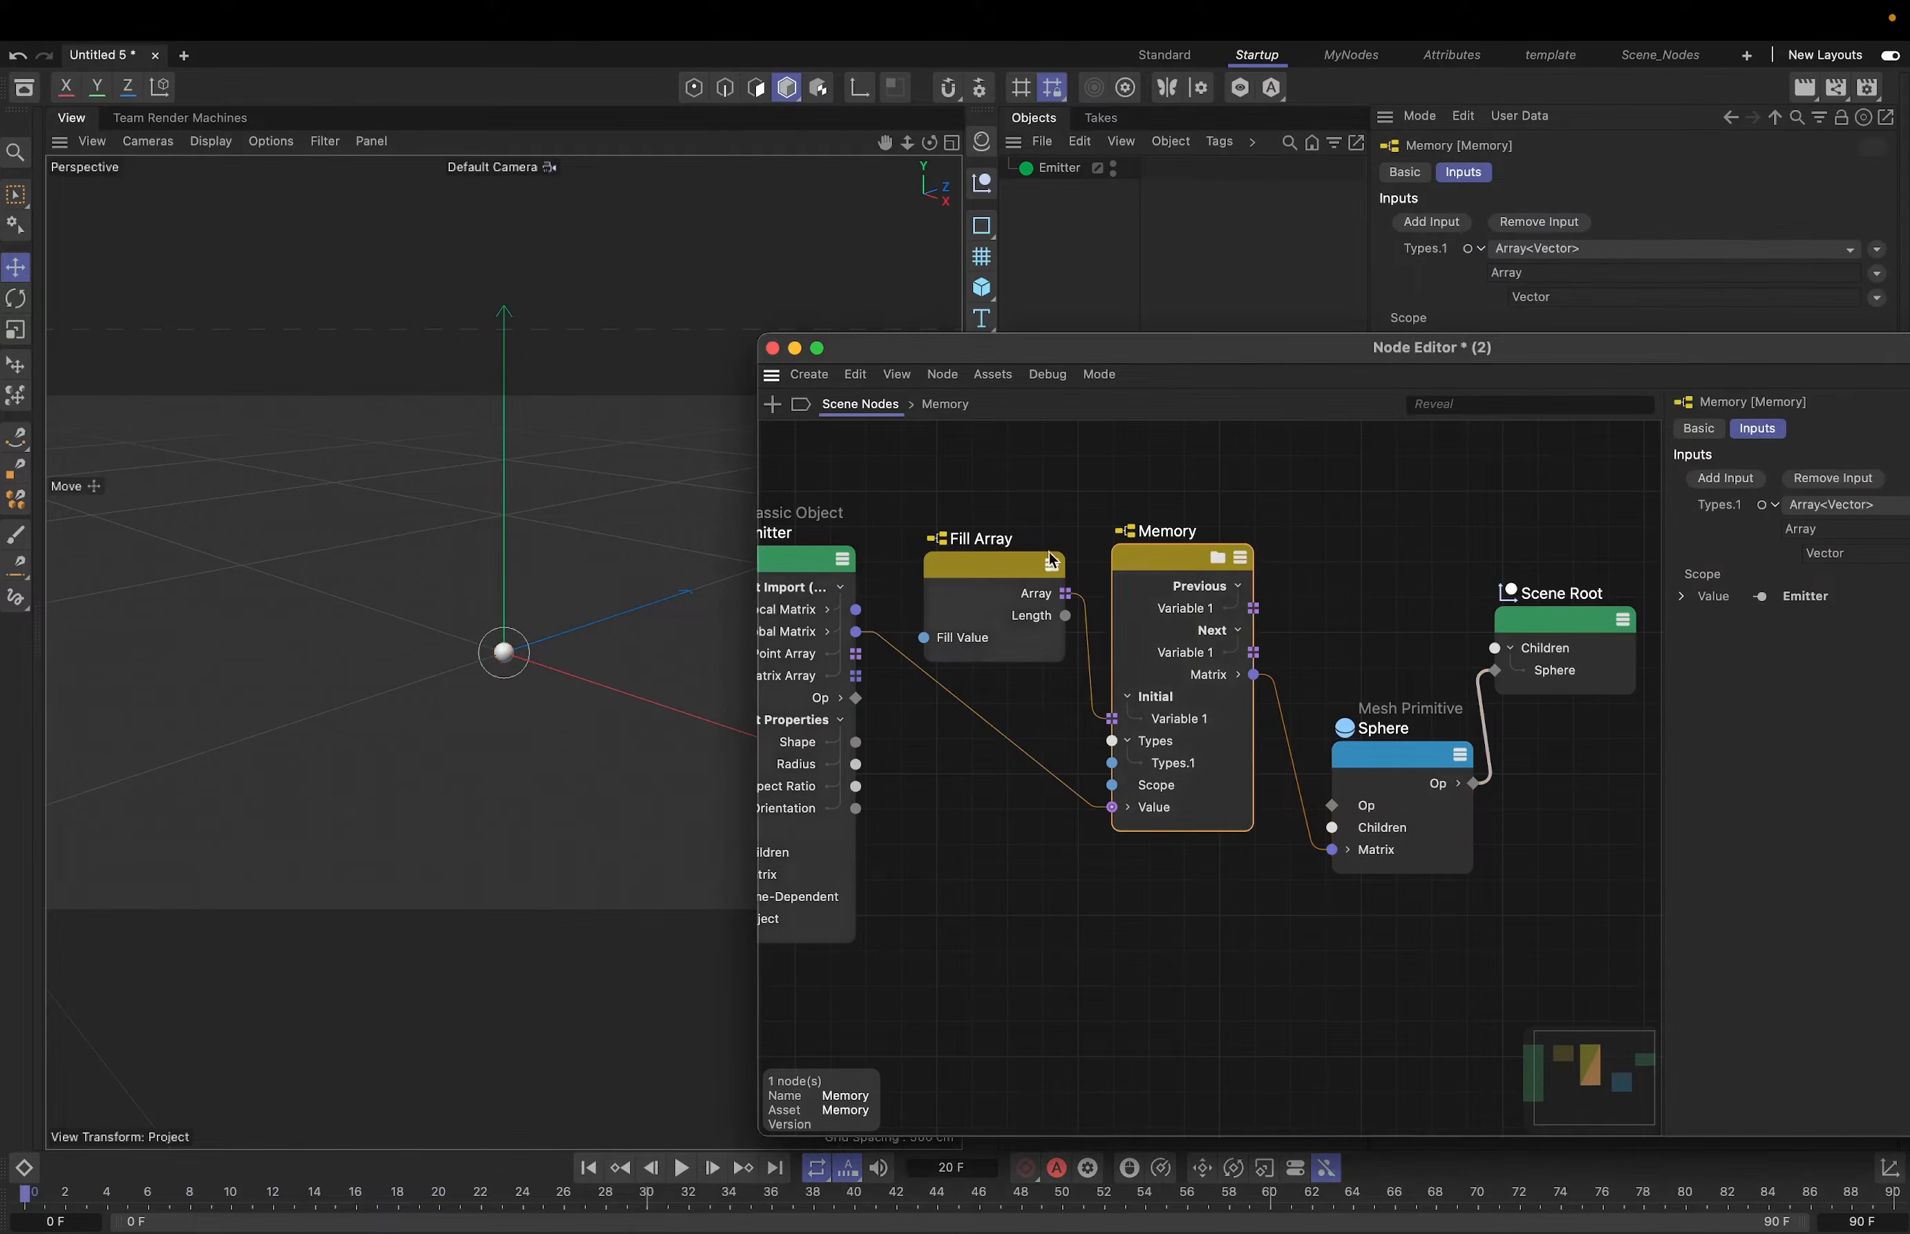
left_click(986, 568)
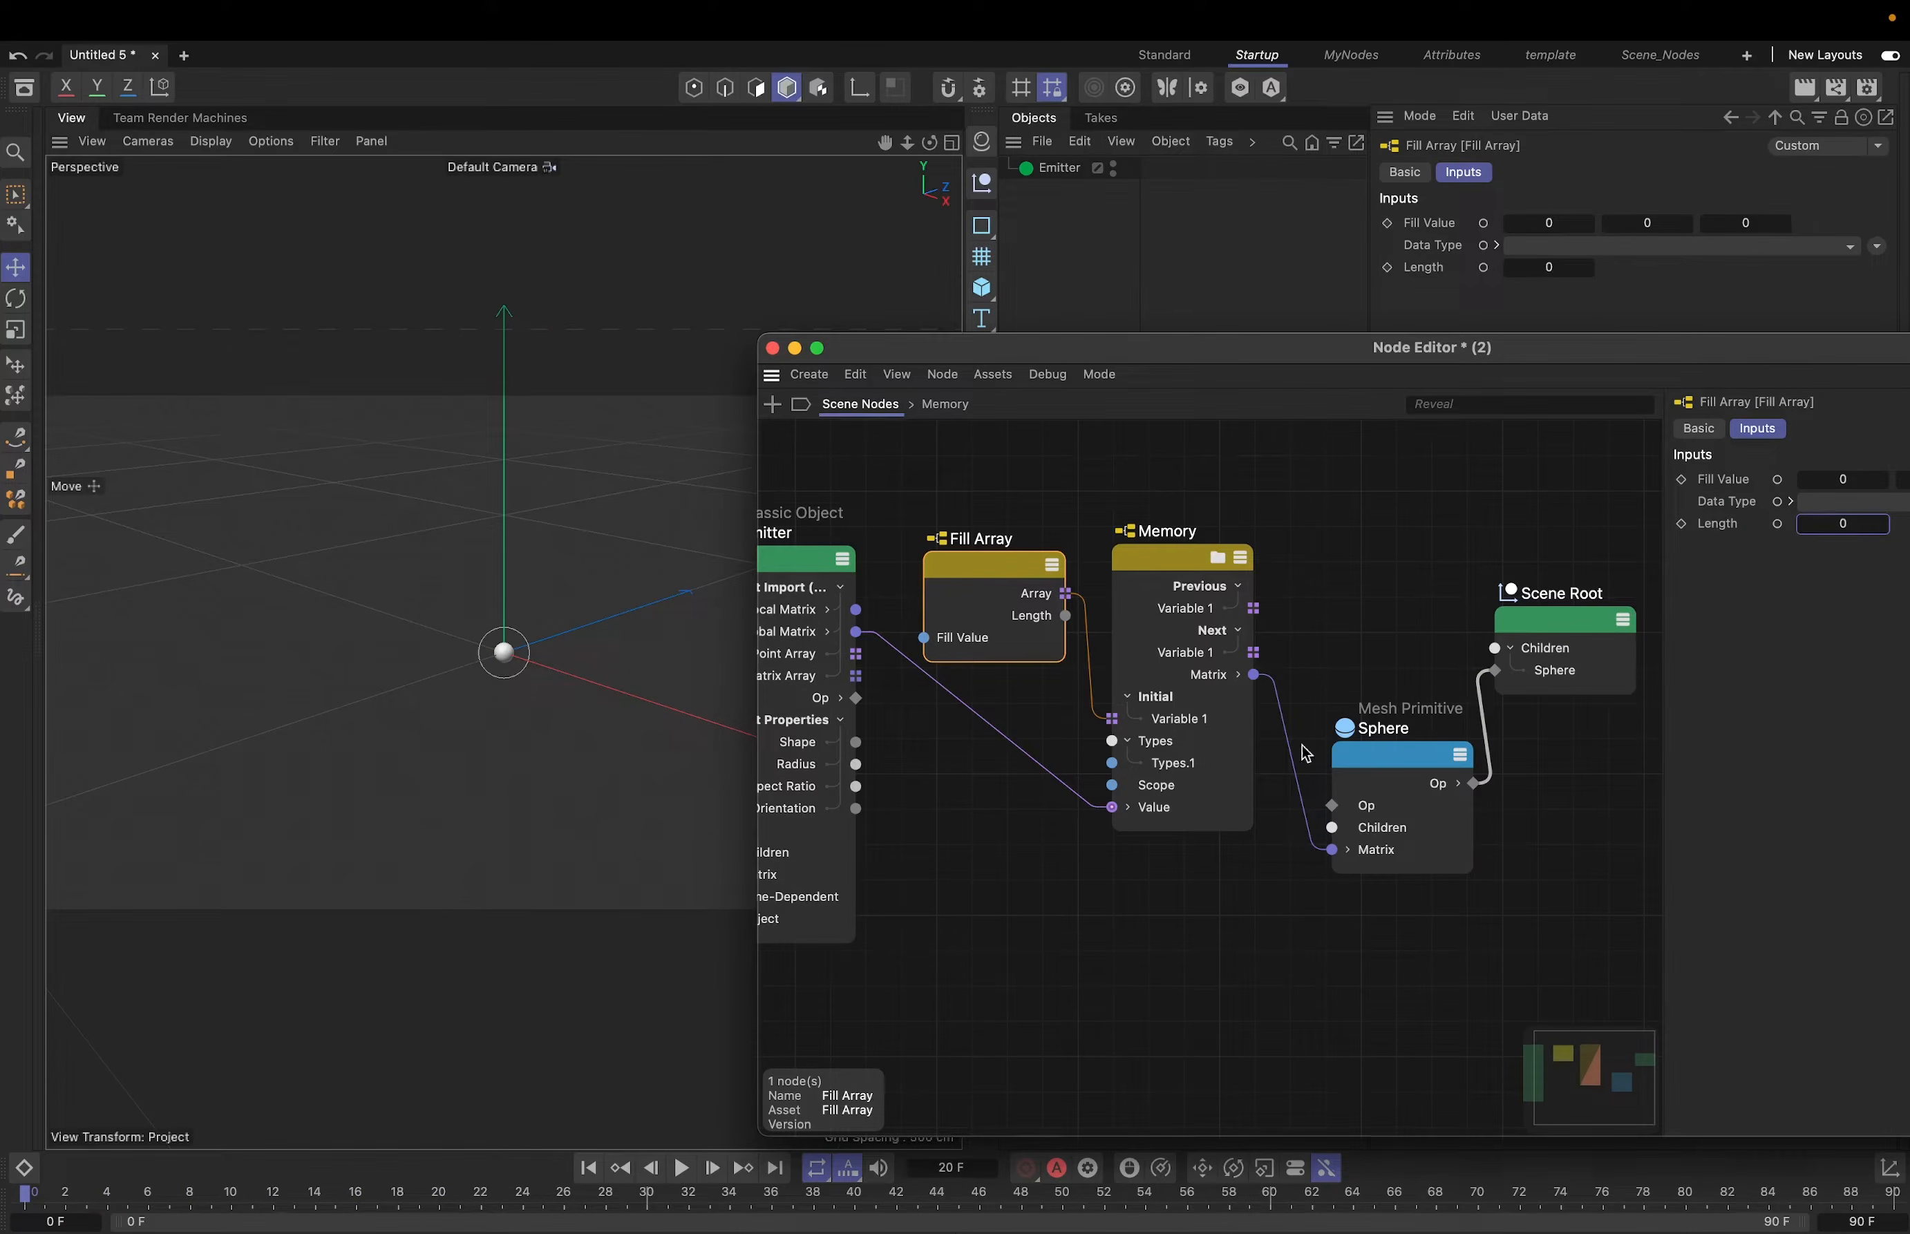
left_click(1033, 1006)
left_click(1008, 576)
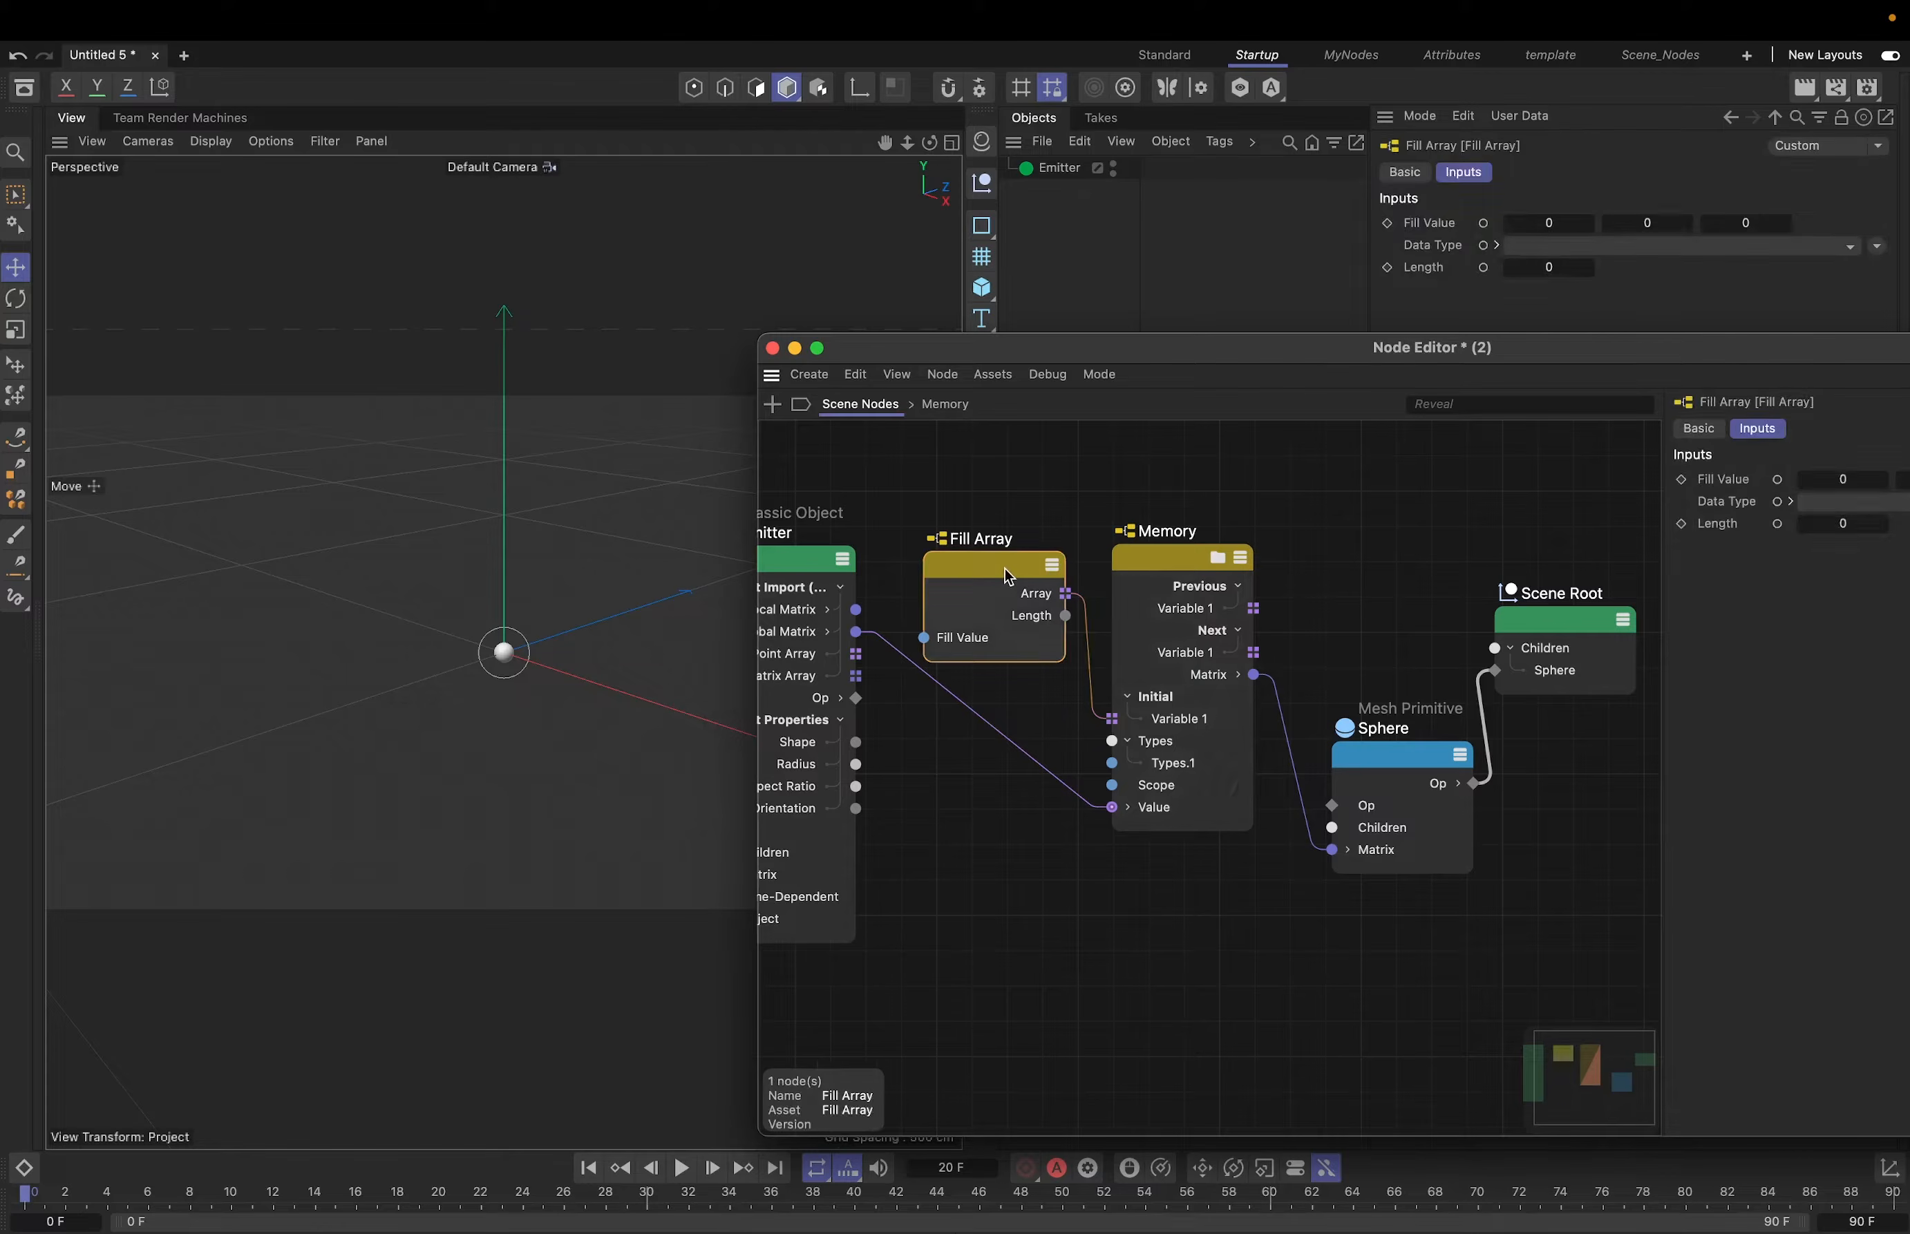
left_click(1185, 566)
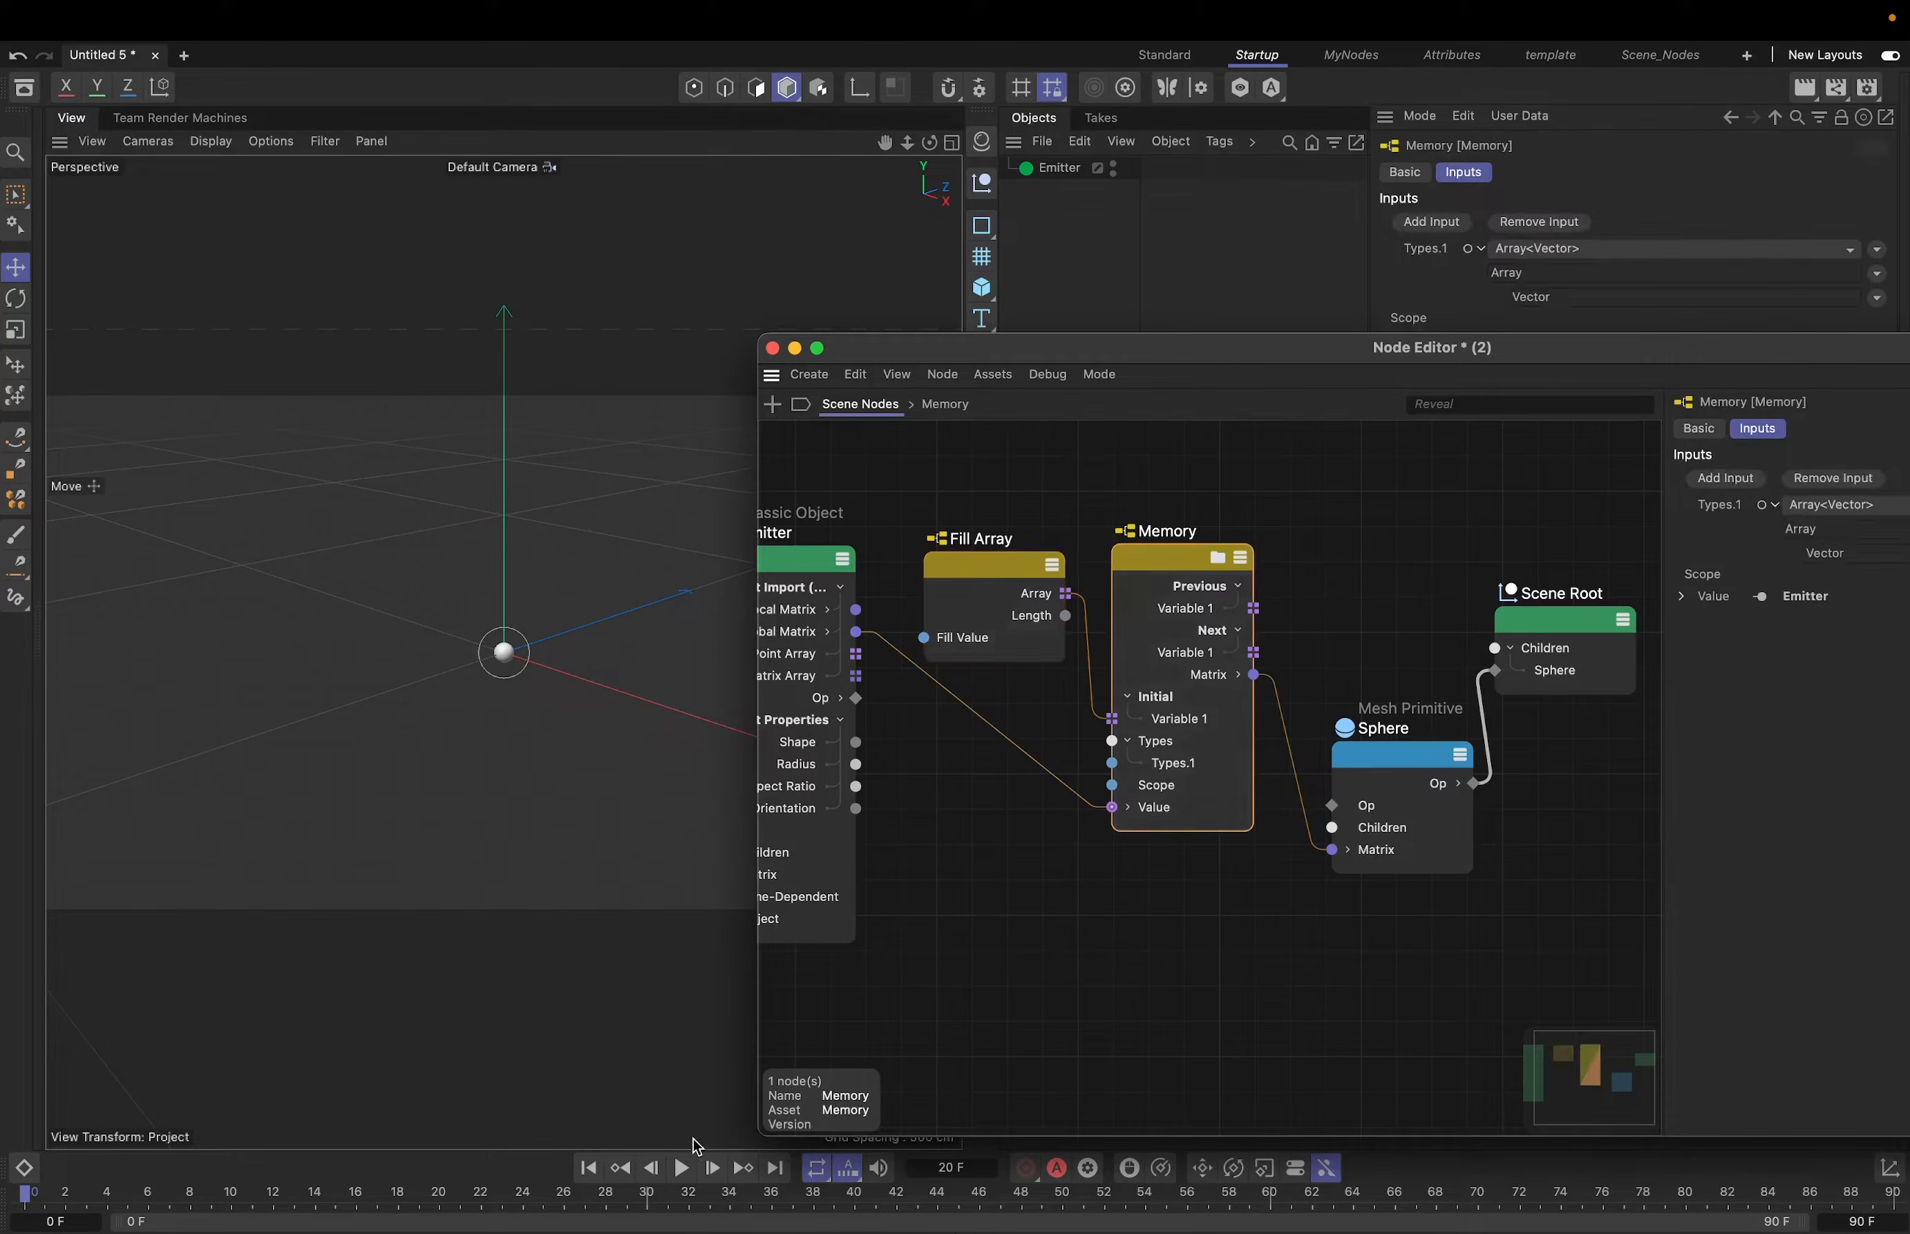
left_click(695, 1176)
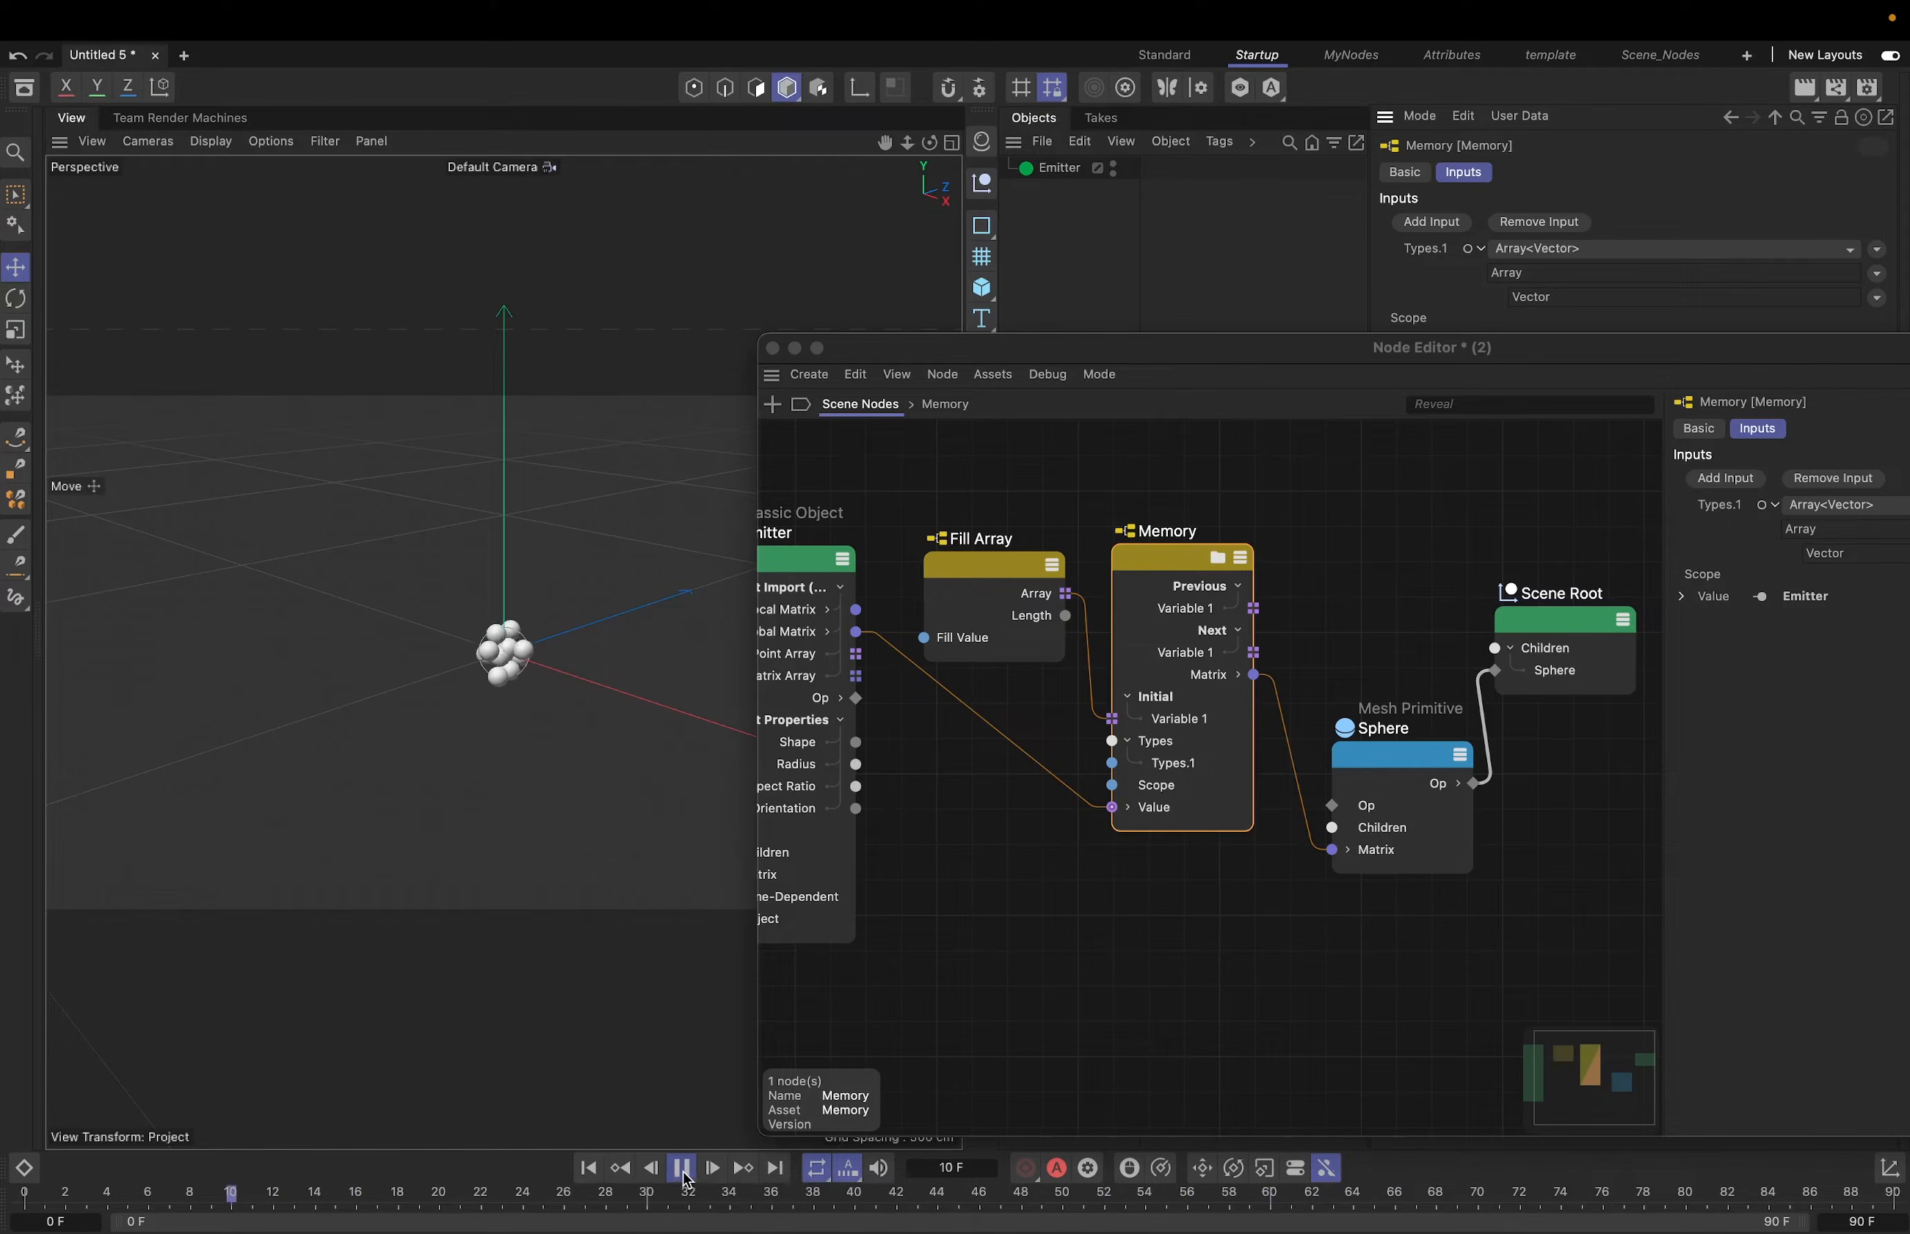
left_click(683, 1171)
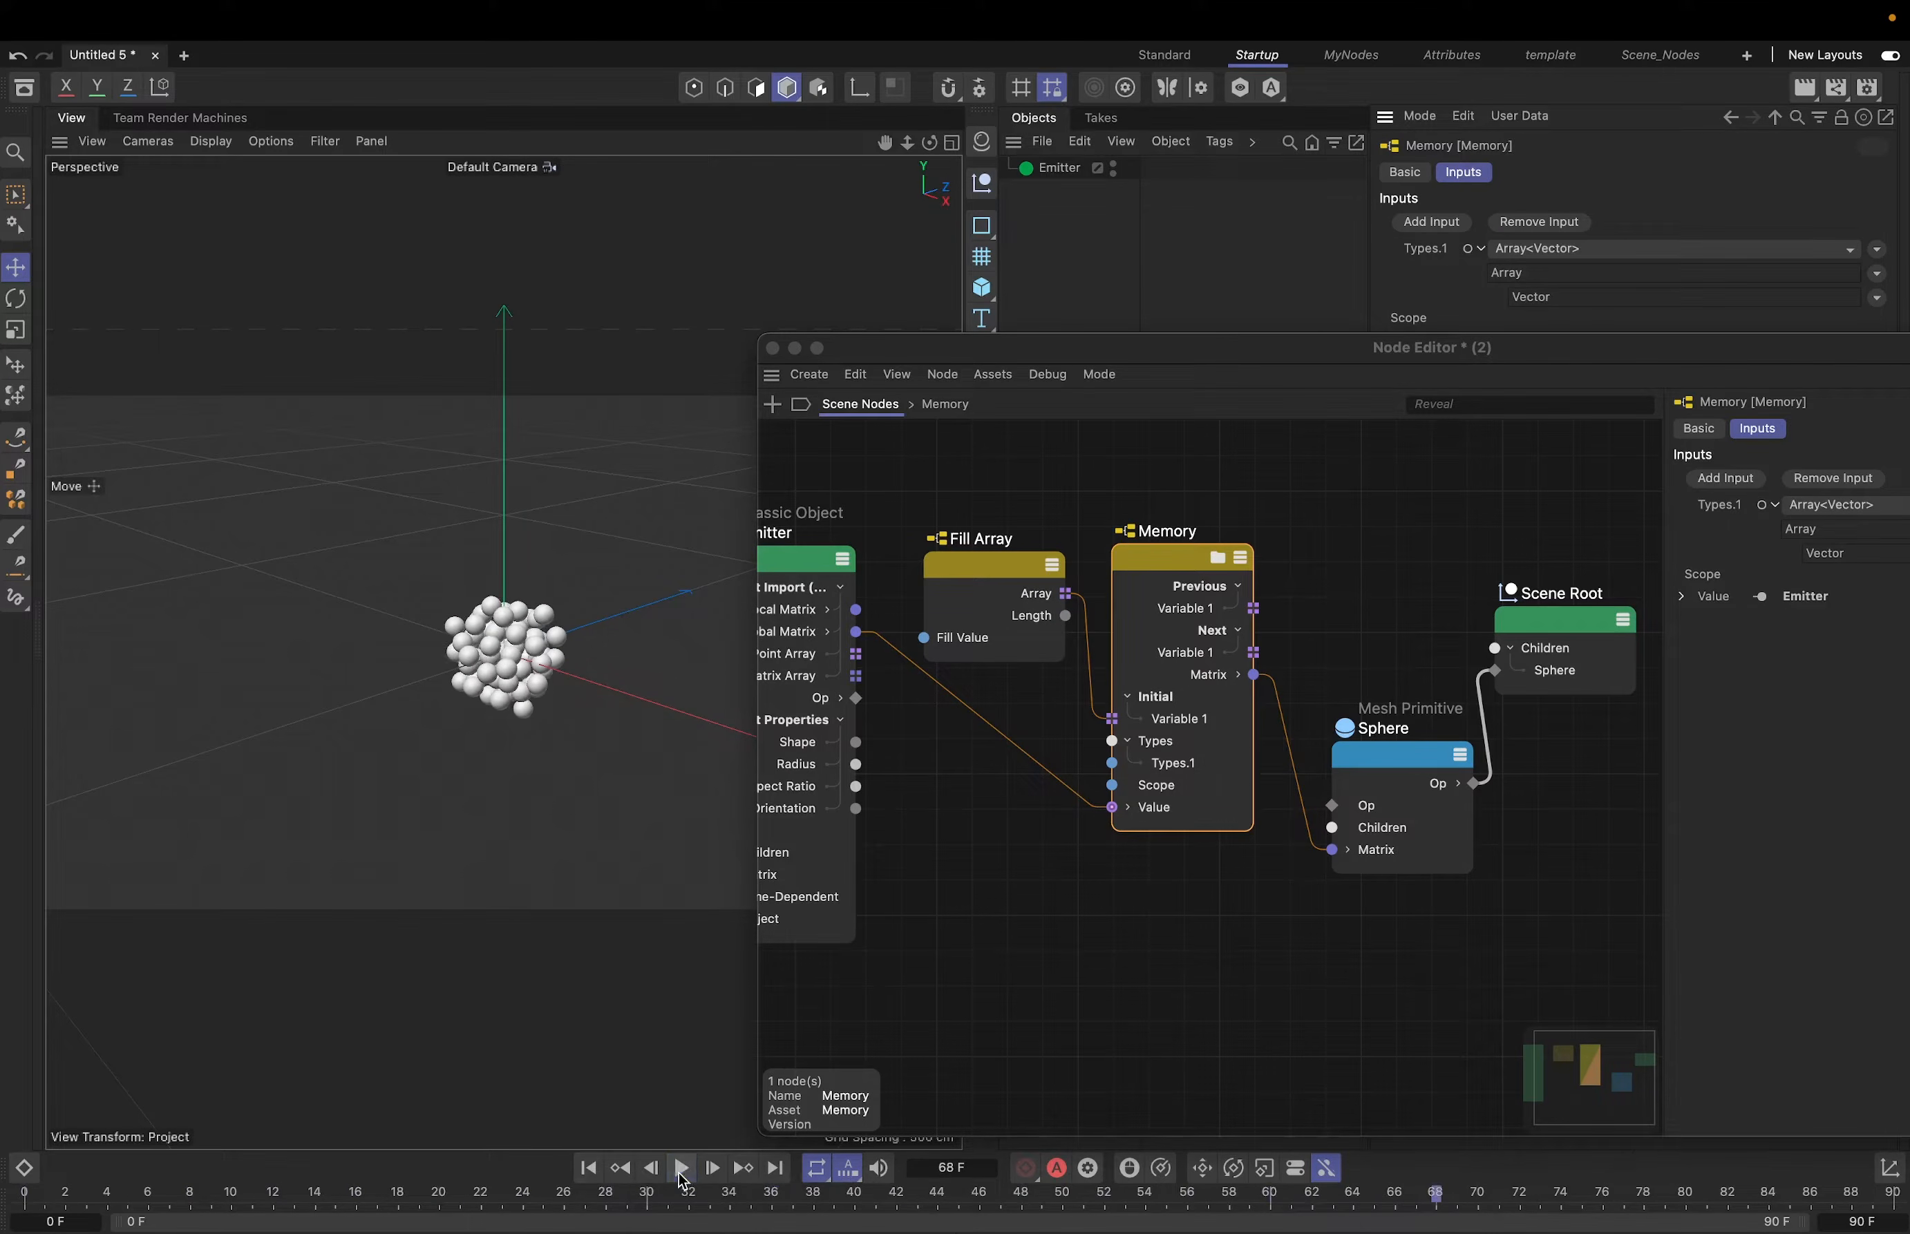
- Try a 20 cm radius on the Sphere node, and settle on a radius of 15 cm
left_click(1369, 738)
left_click_drag(1738, 377, 1630, 399)
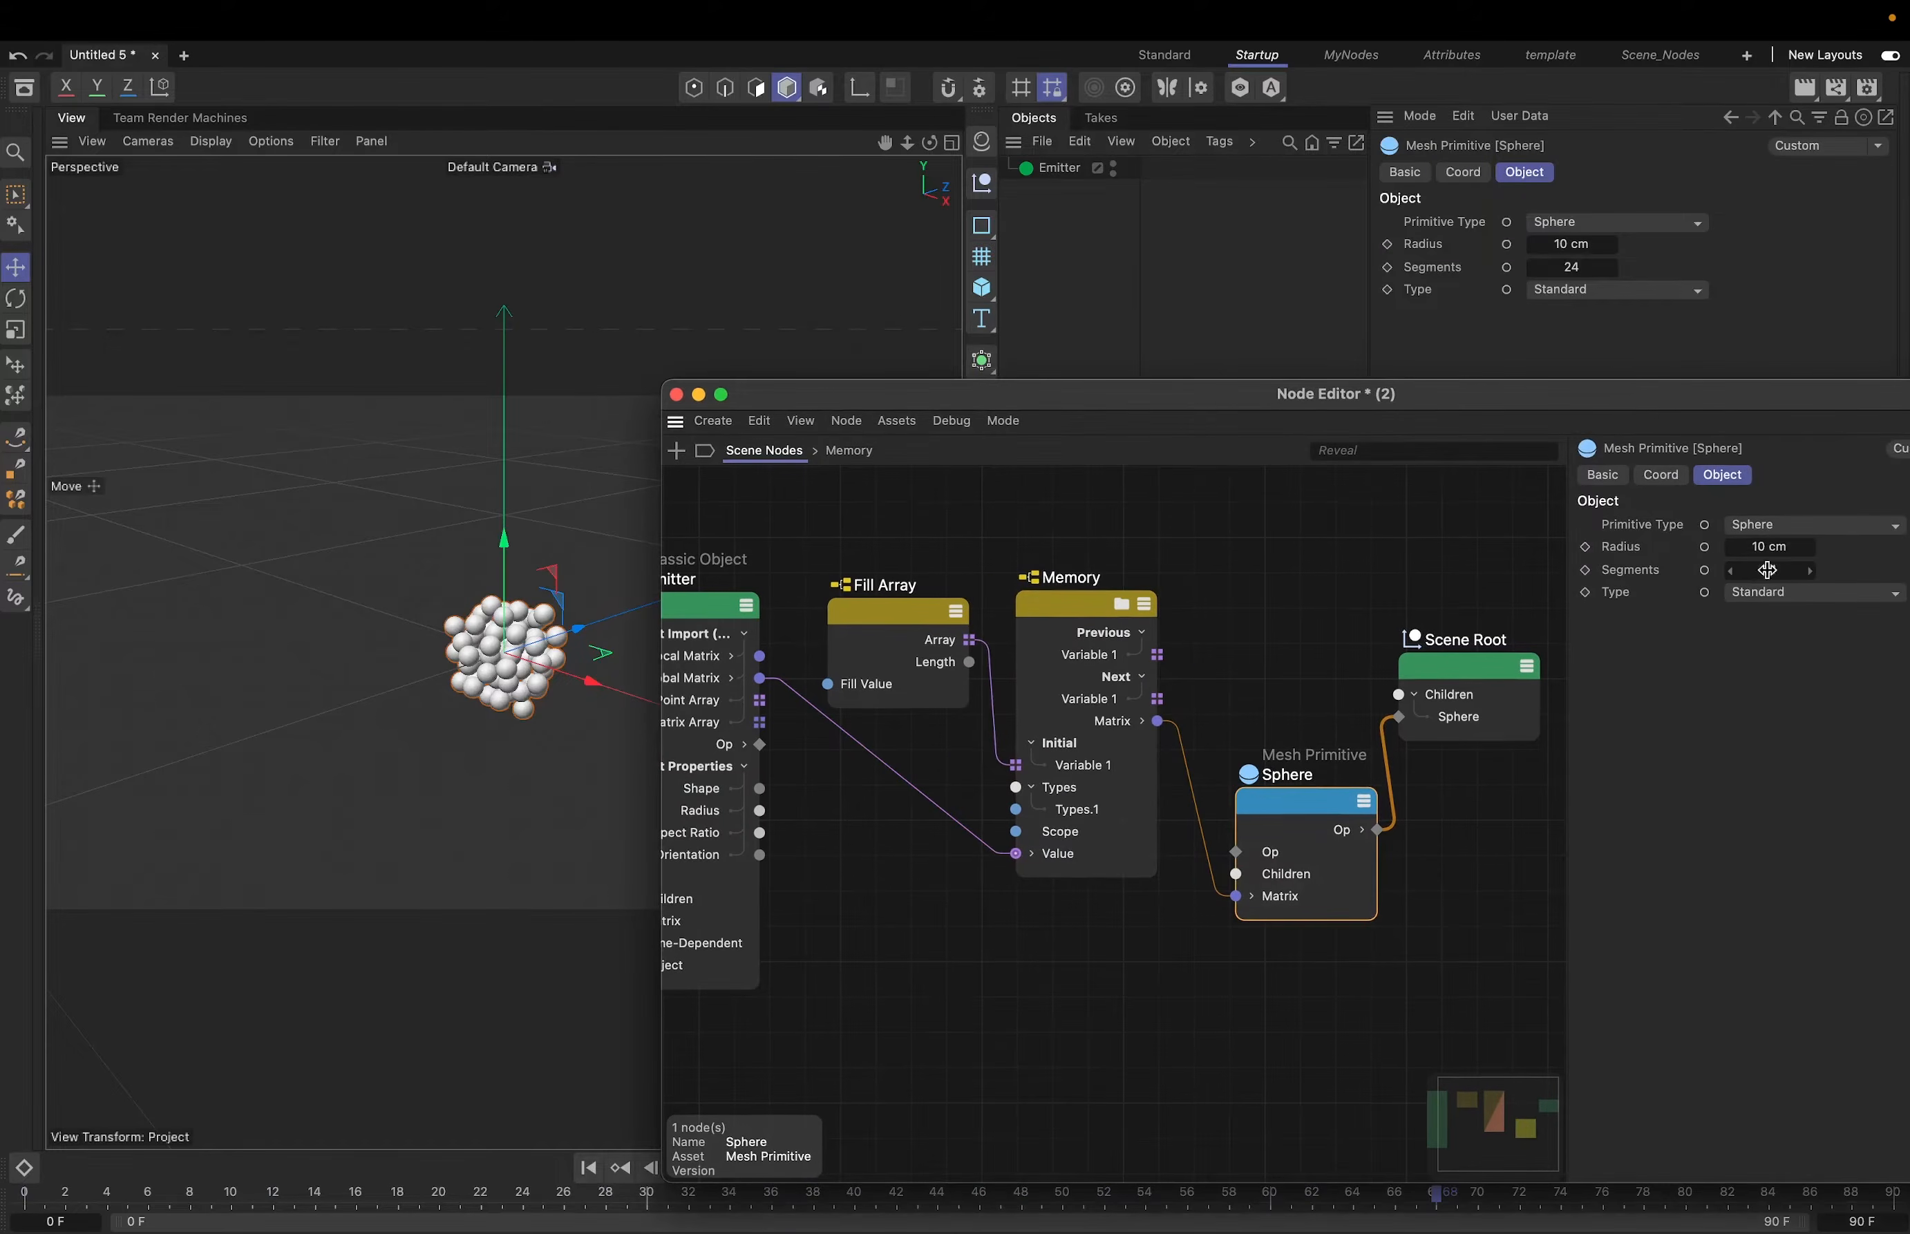
left_click(1764, 547)
type("20")
key("Return")
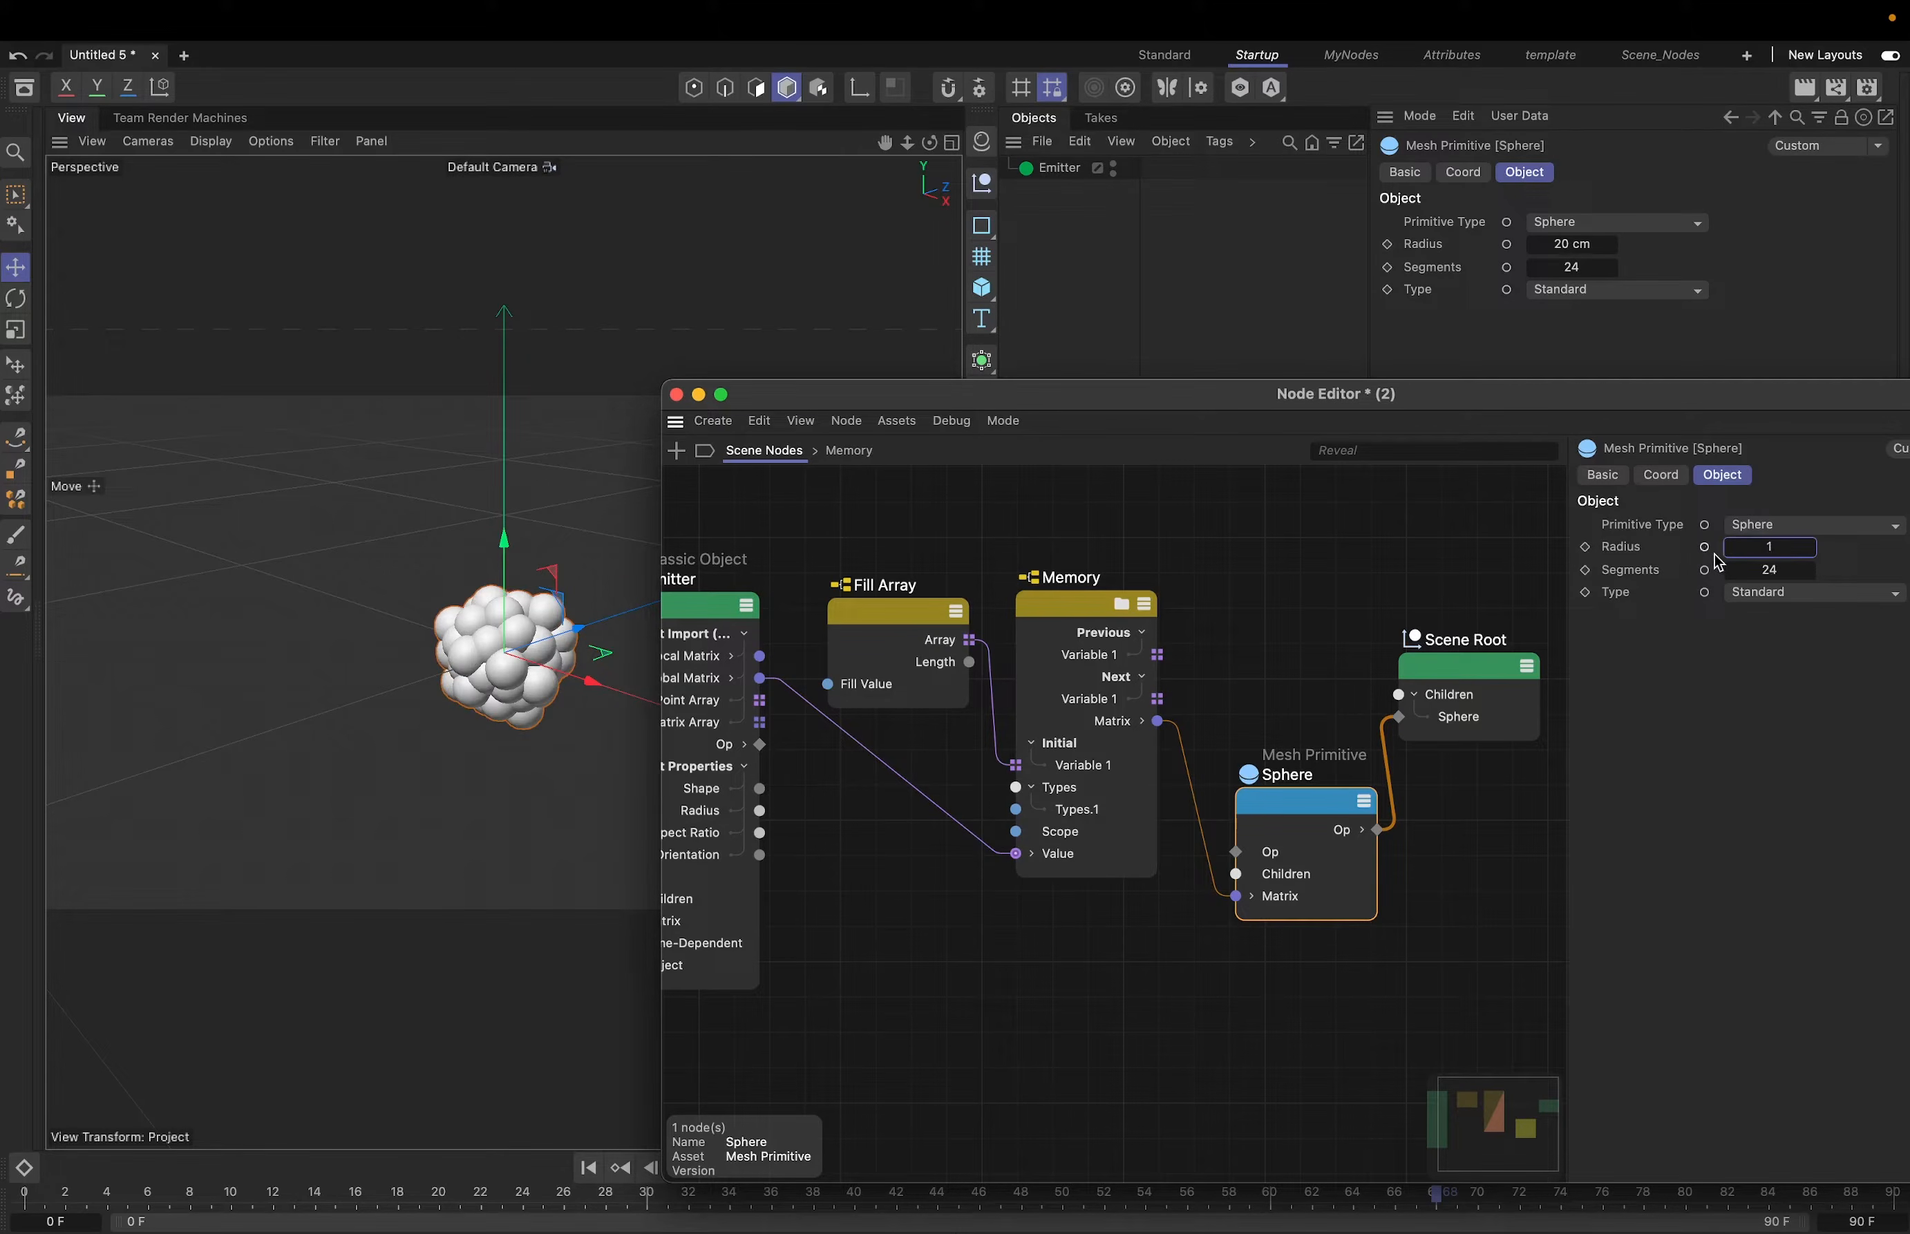
key("Return")
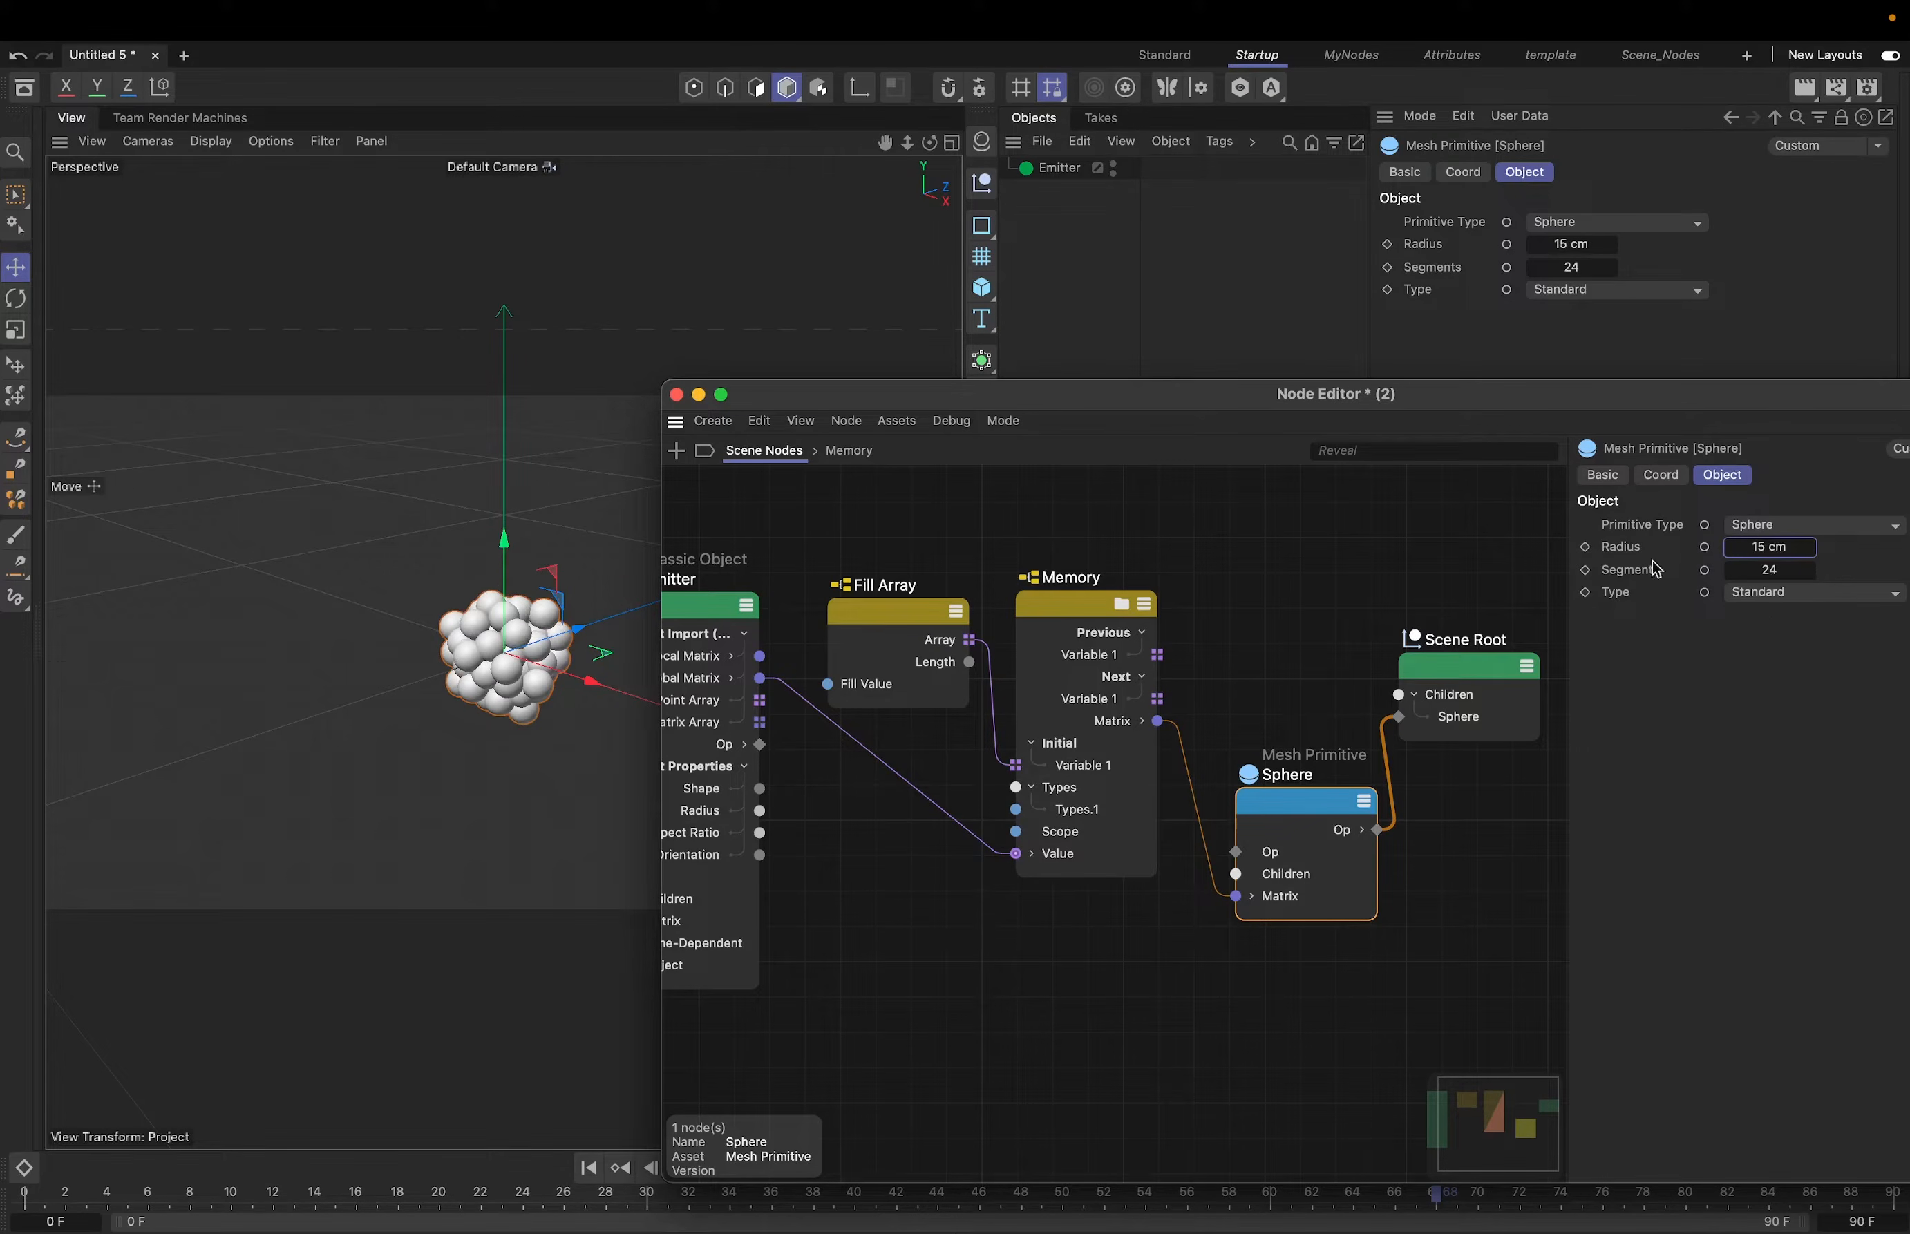
- Play the animation with the resized spheres, stop it and rewind to the first frame
mouse_move(1080, 394)
left_mouse_down()
mouse_move(1163, 398)
mouse_move(1089, 378)
left_mouse_up()
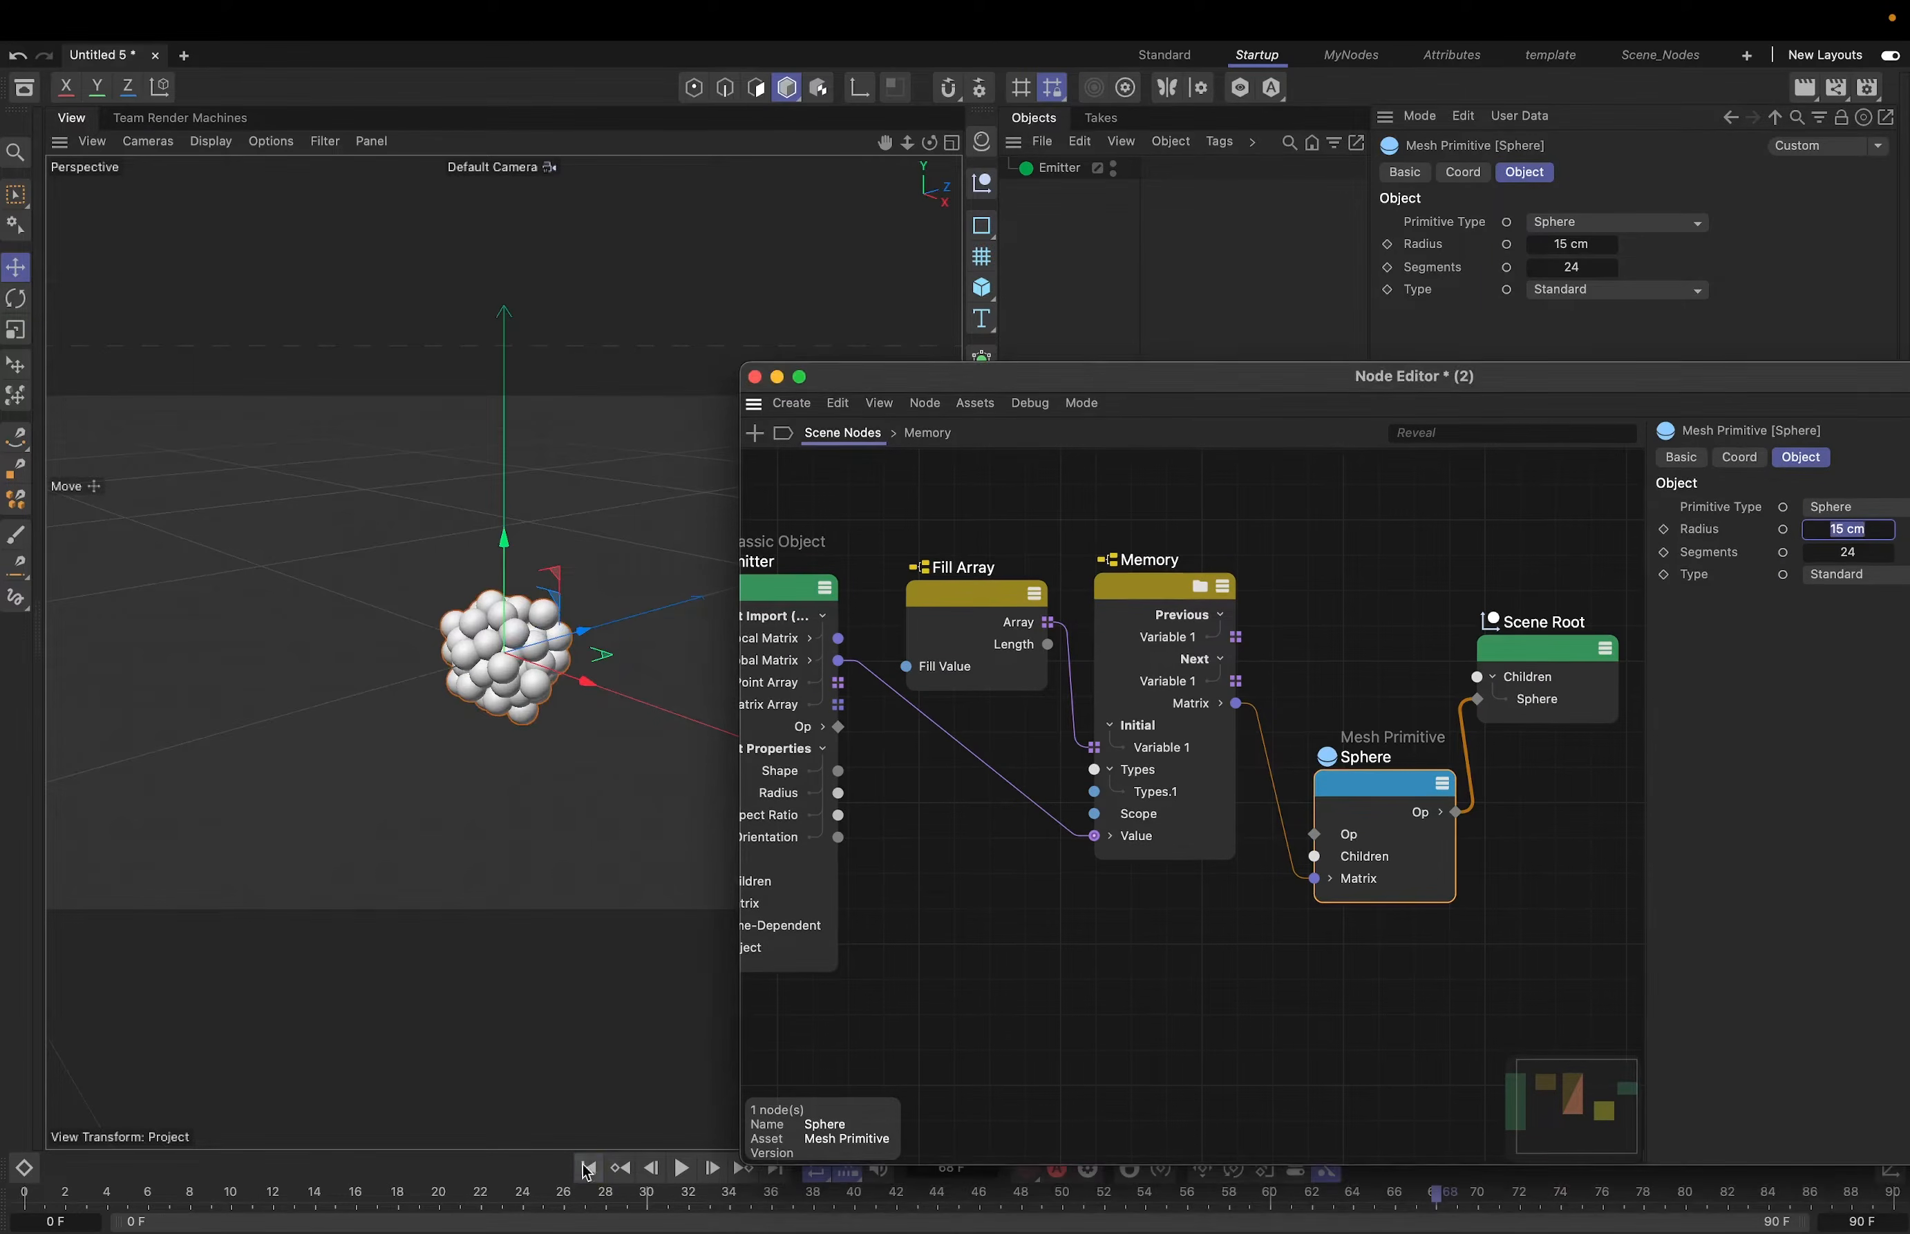
left_click(588, 1170)
left_click(681, 1169)
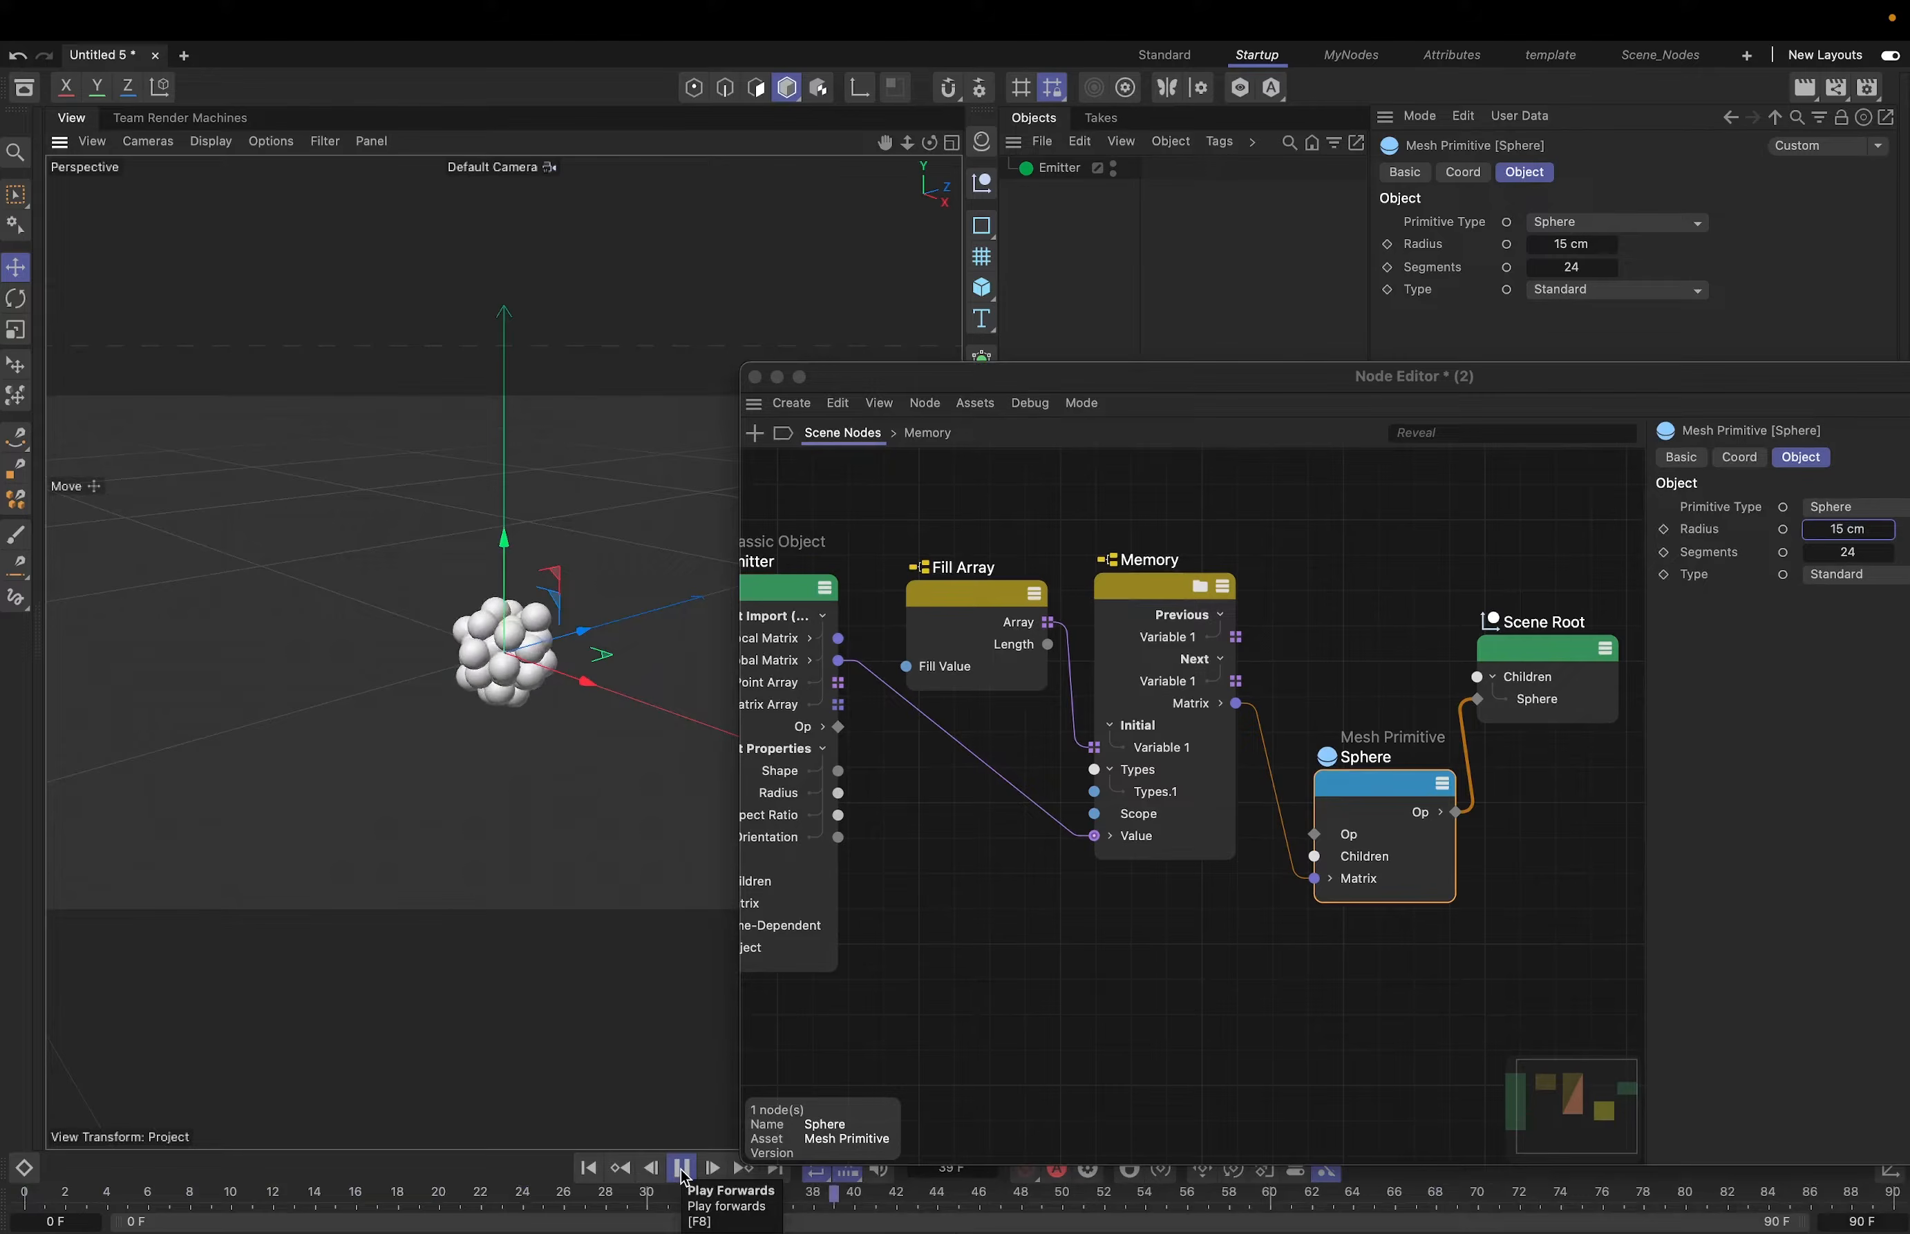
left_click(681, 1169)
left_click(588, 1169)
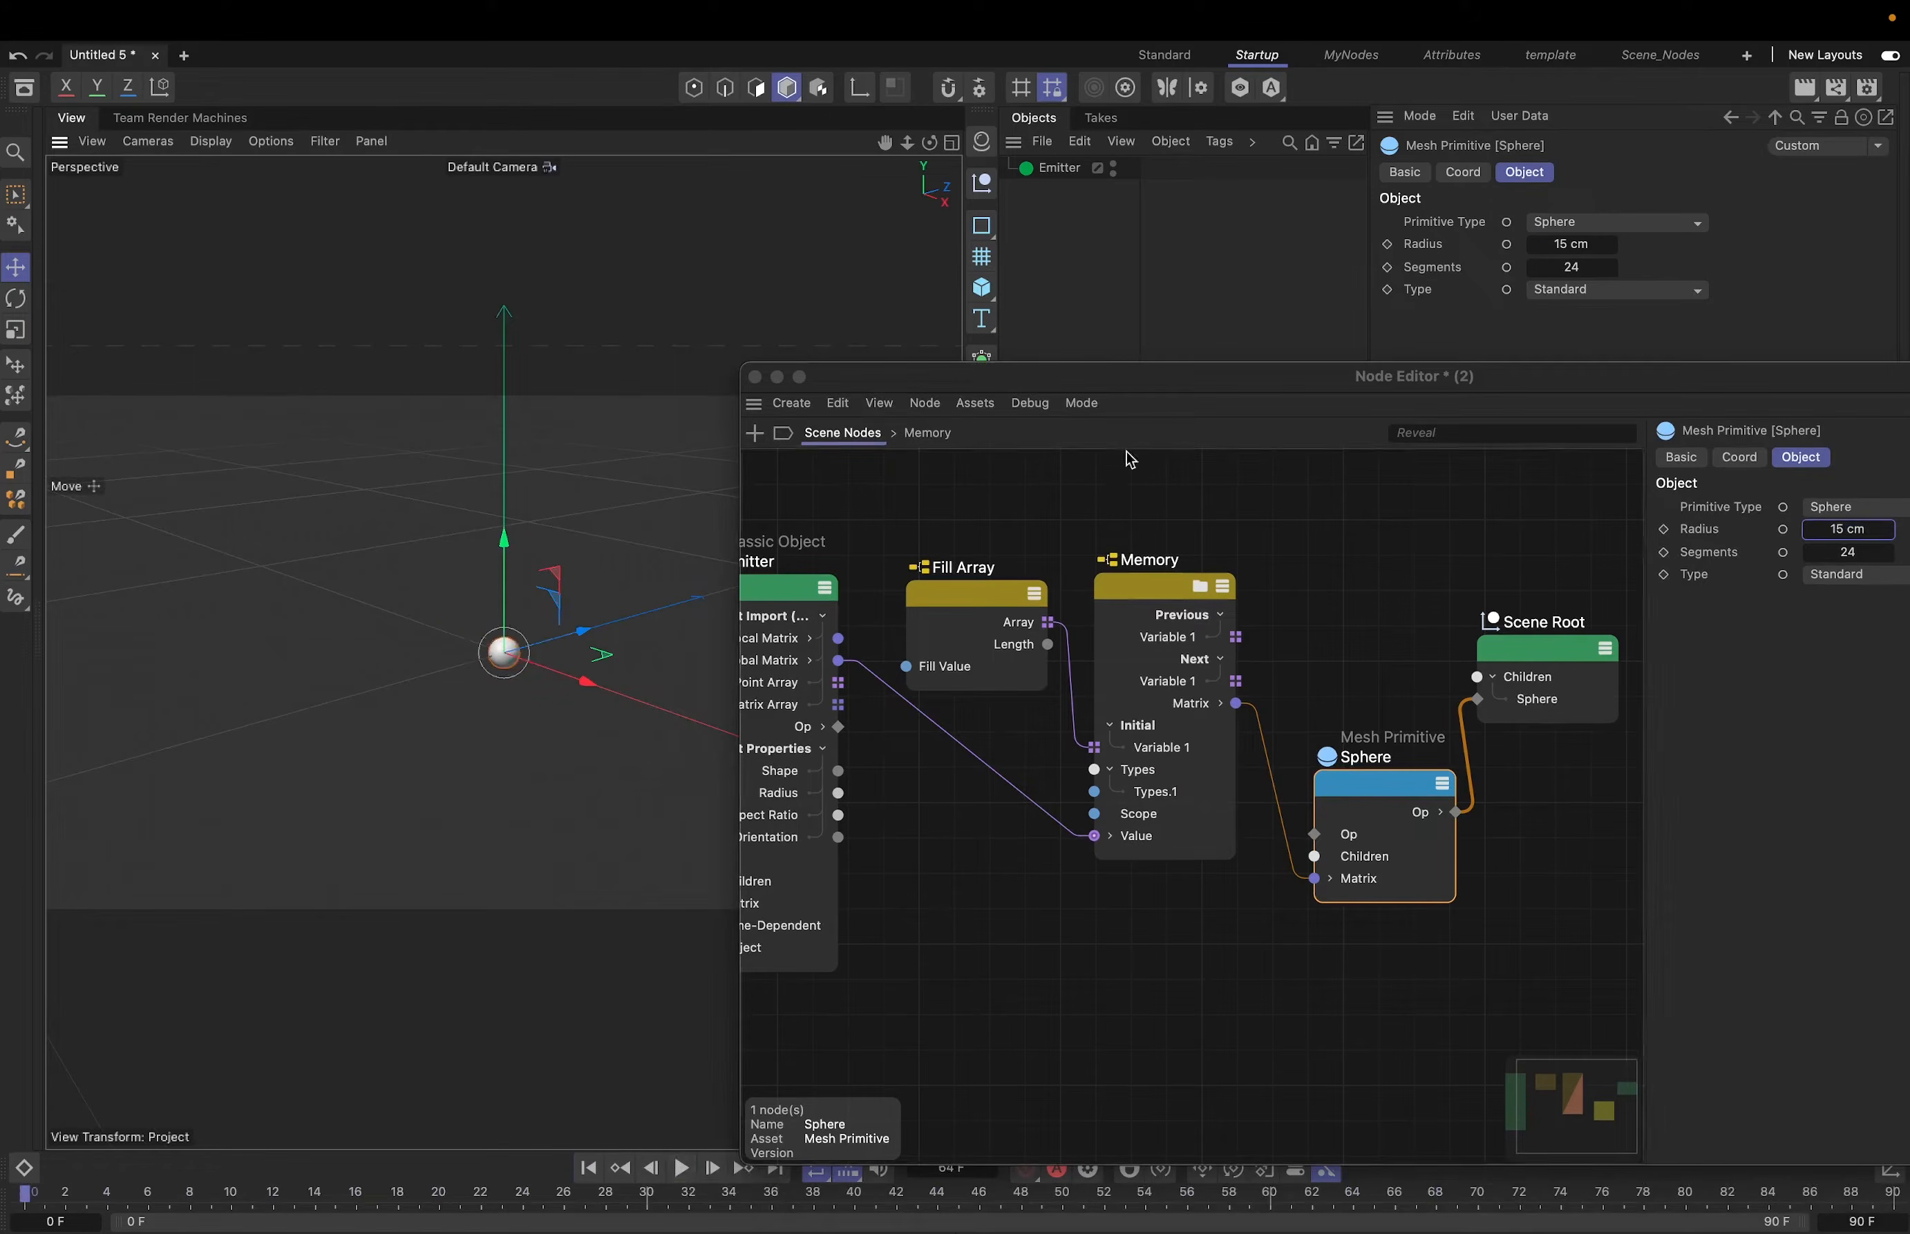
- Inside the Memory node, set the Count of the Append Elements node to 22
left_click_drag(1124, 377, 1060, 357)
left_click(1096, 570)
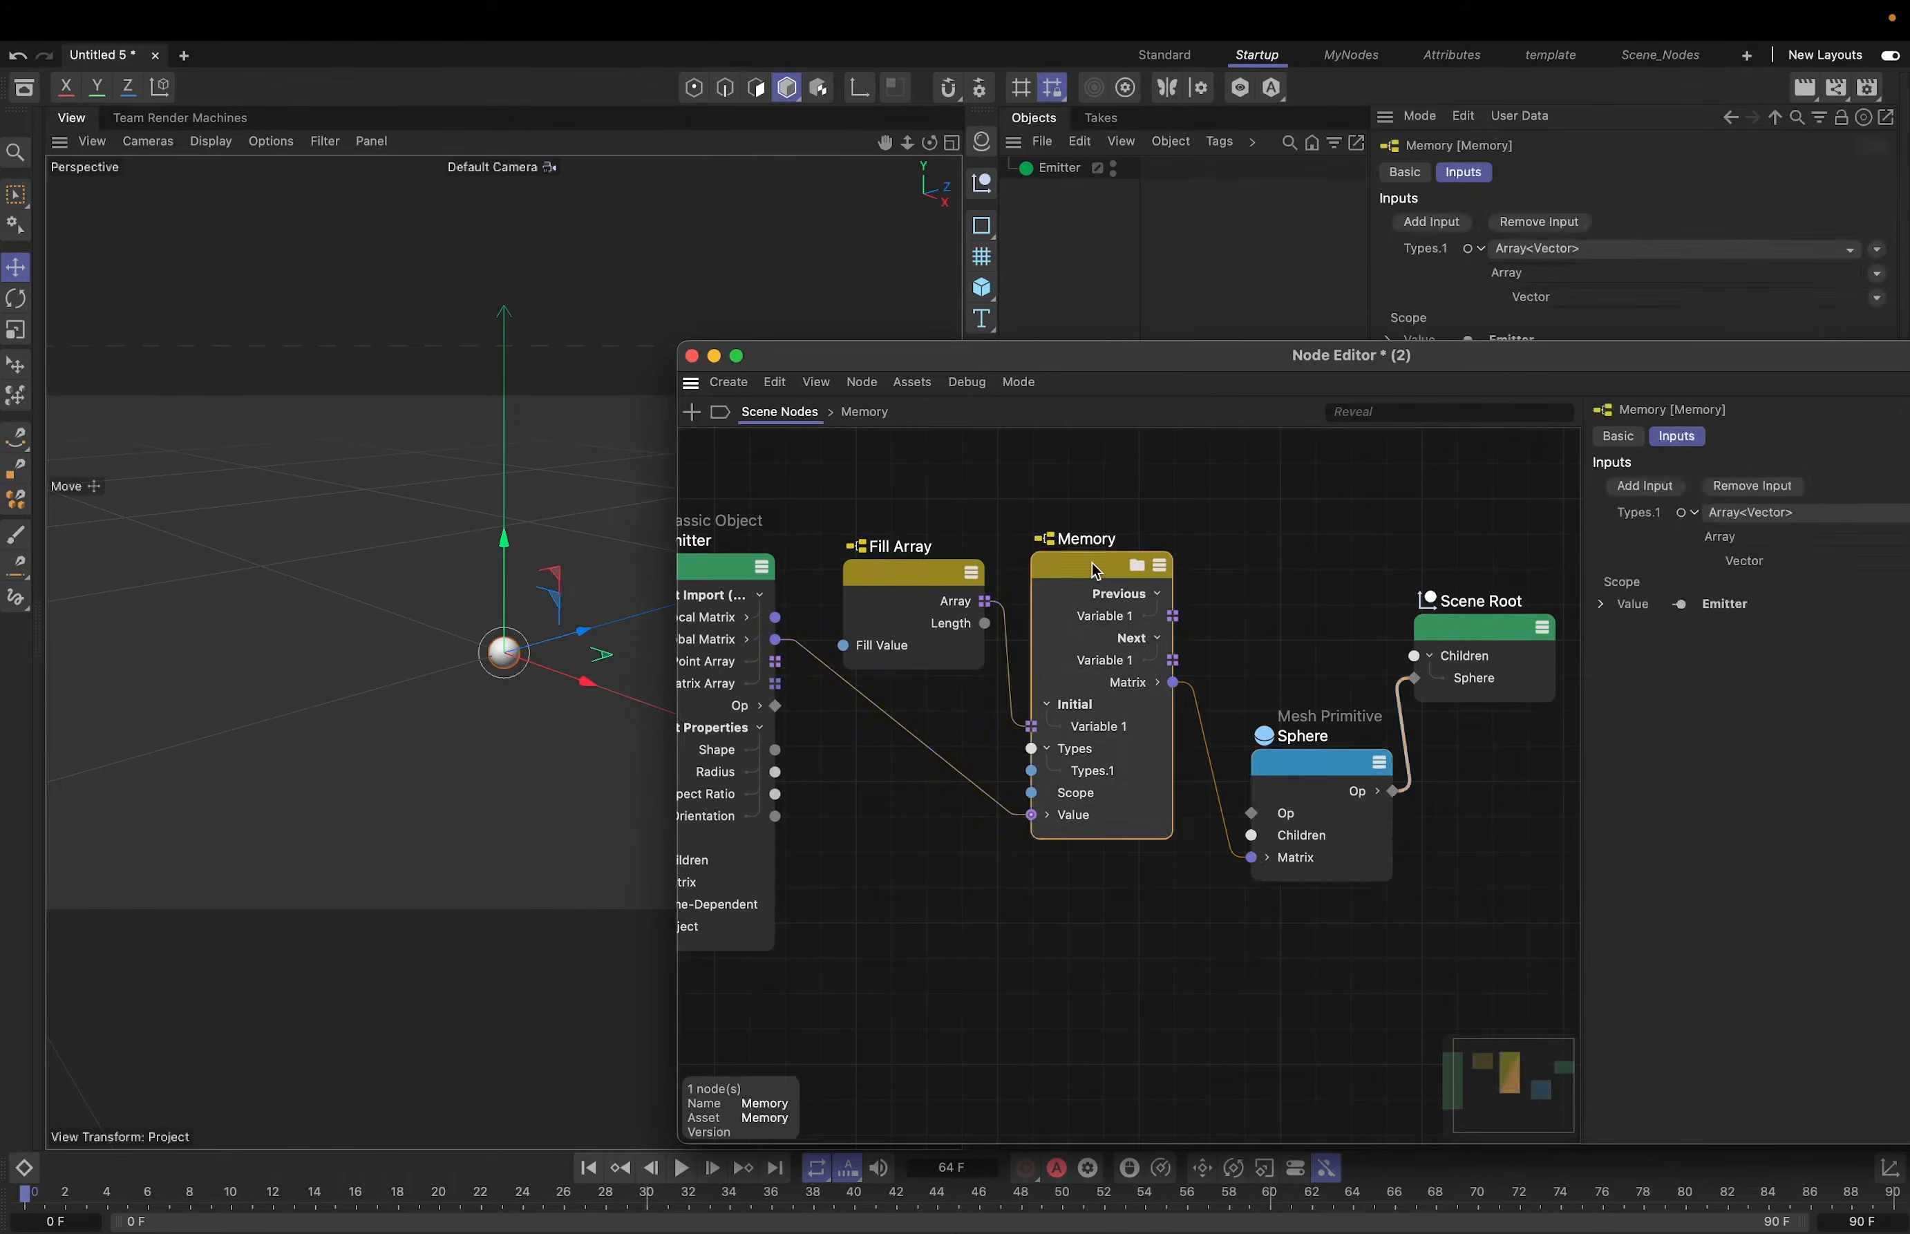
double_click(1096, 570)
left_click(953, 556)
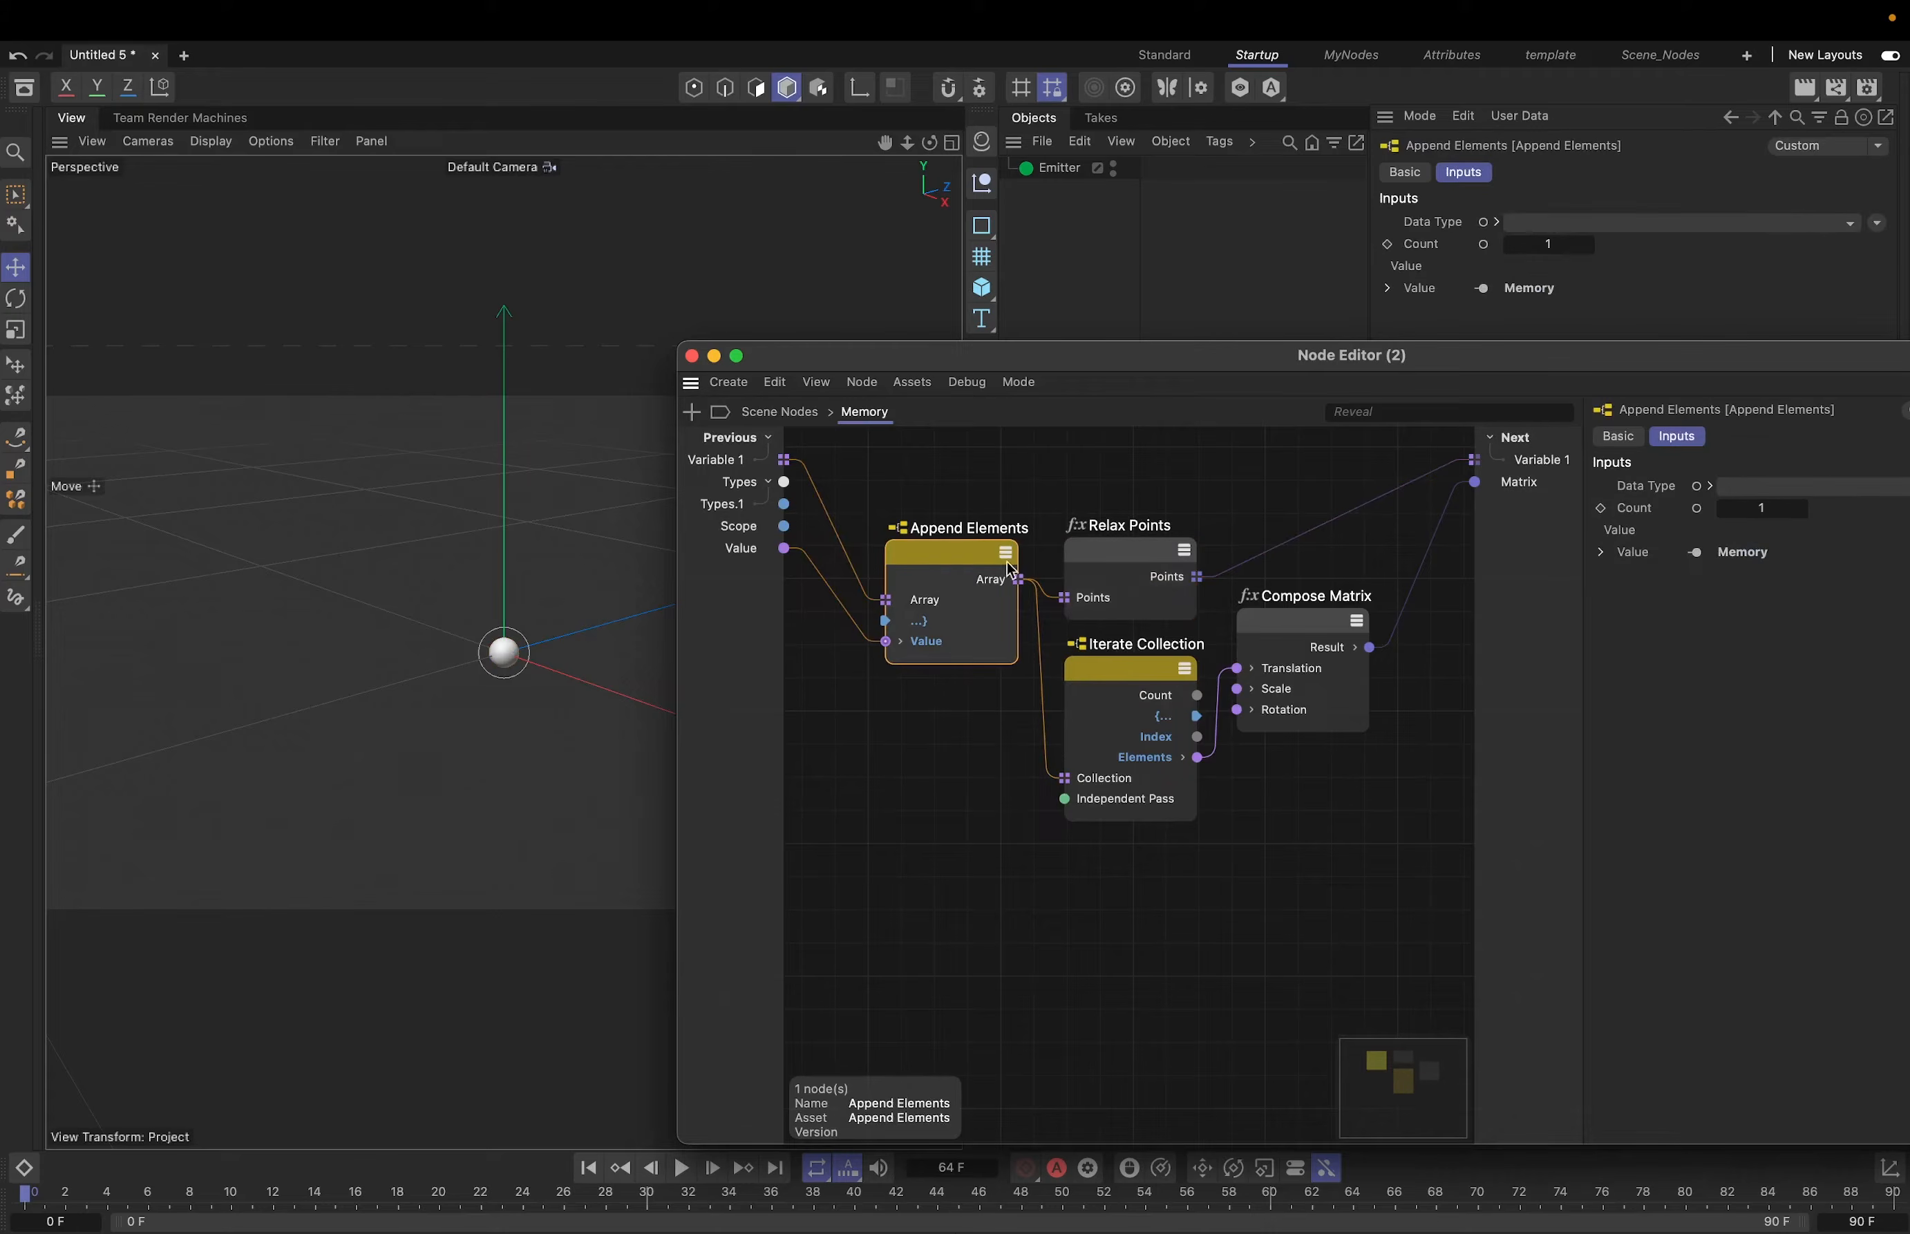
left_click_drag(955, 552, 948, 541)
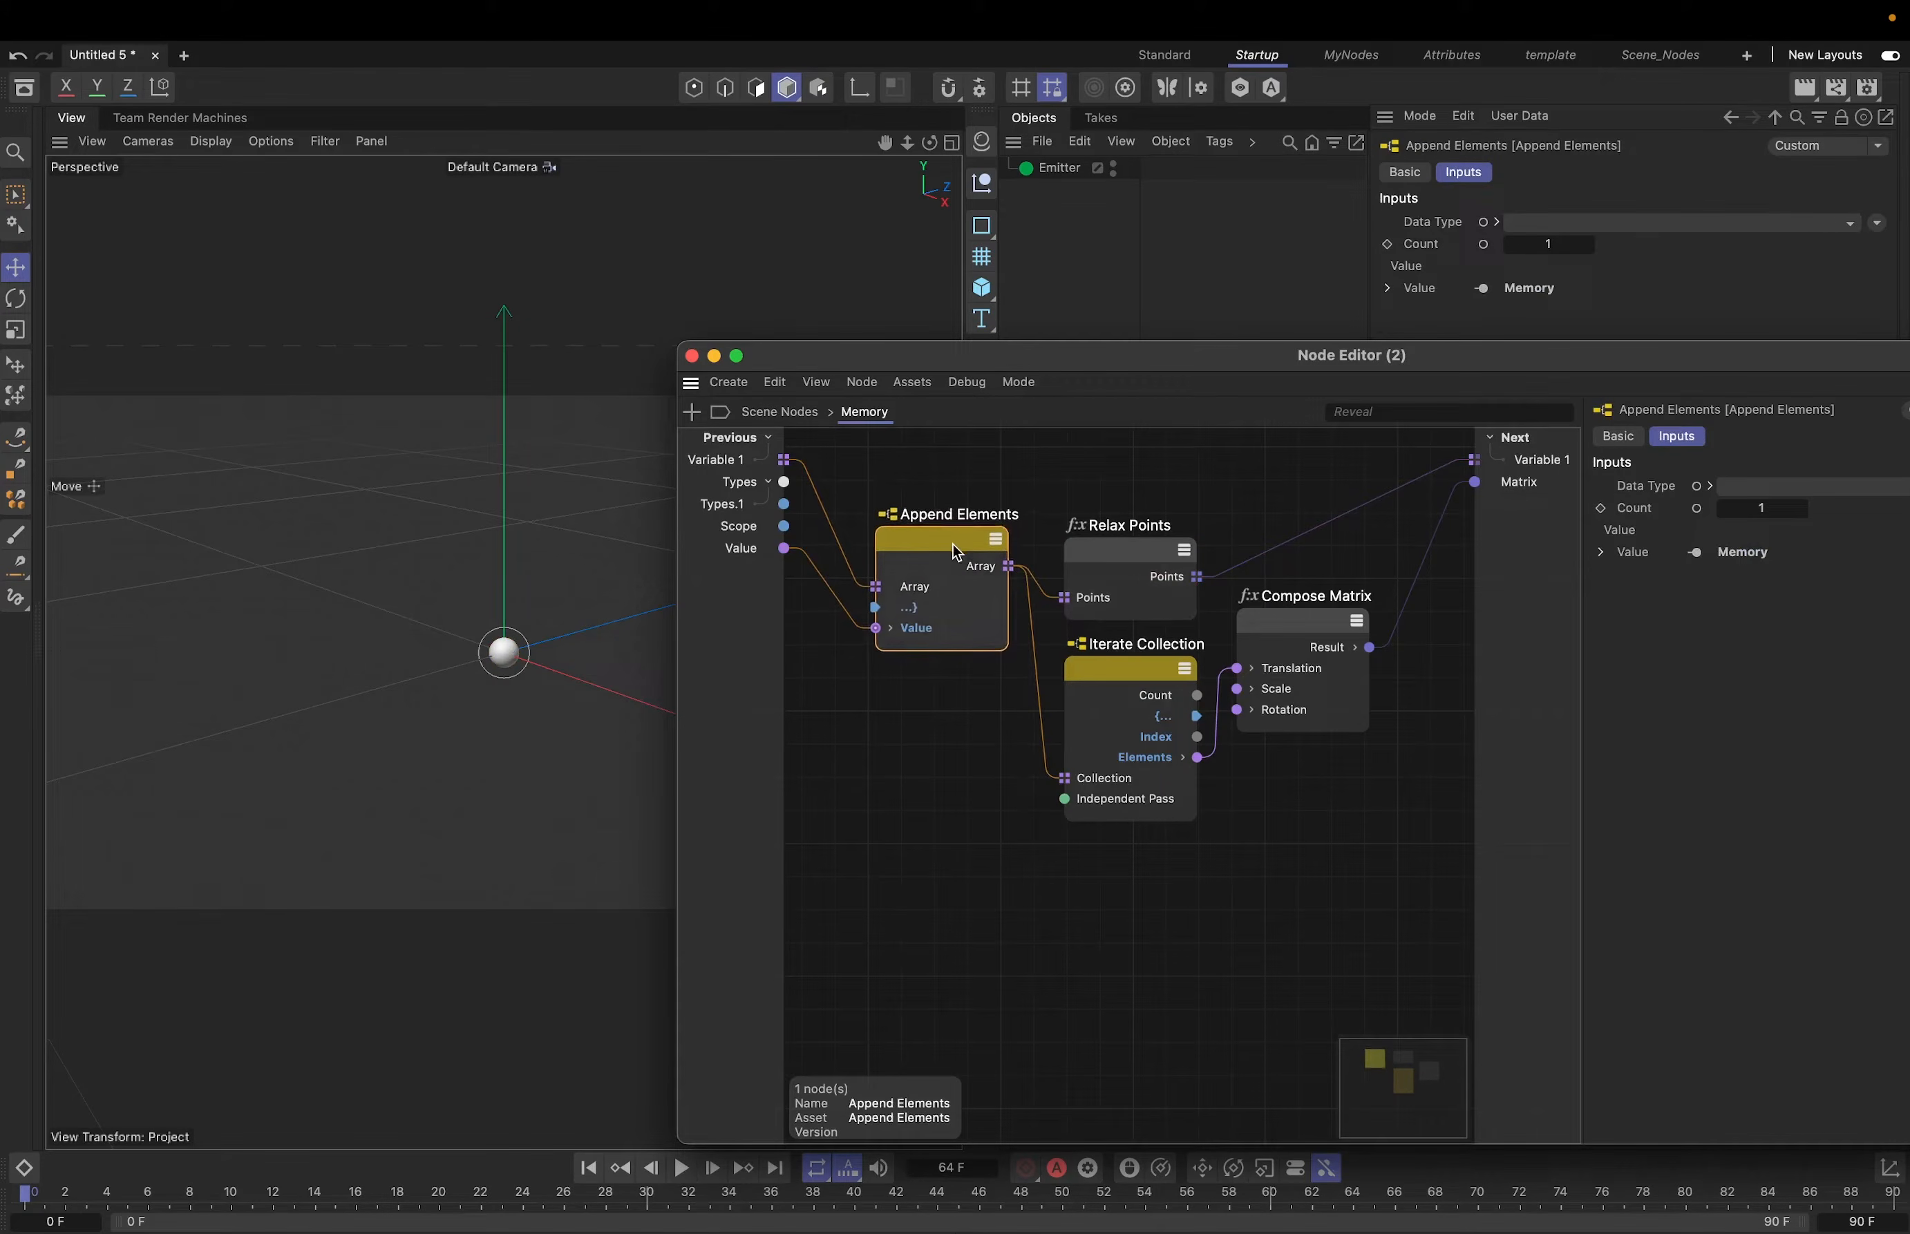
left_click(1769, 508)
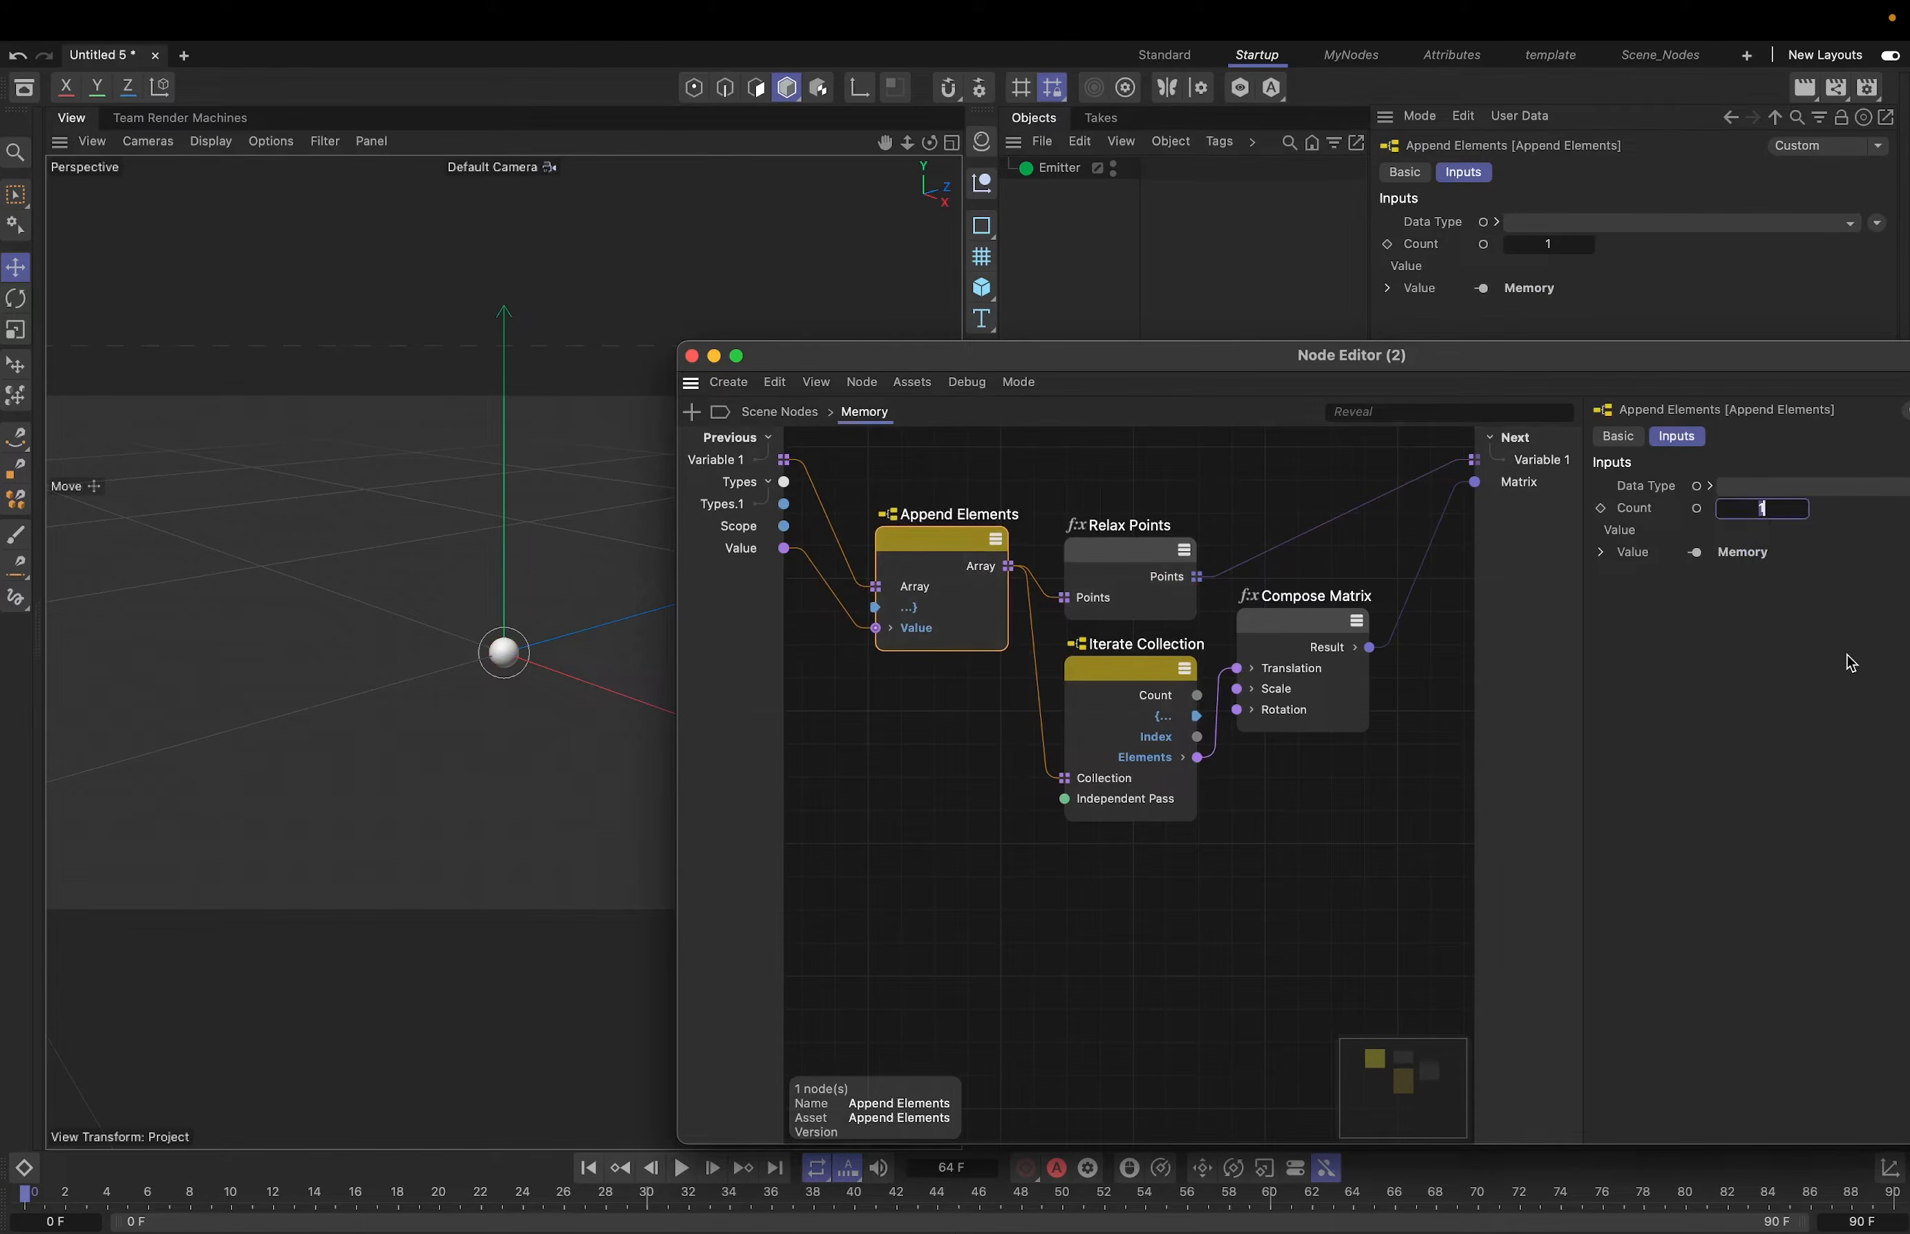
type("22")
key("Return")
- Play the animation with the raised element count, stop it and rewind to the first frame
left_click(681, 1168)
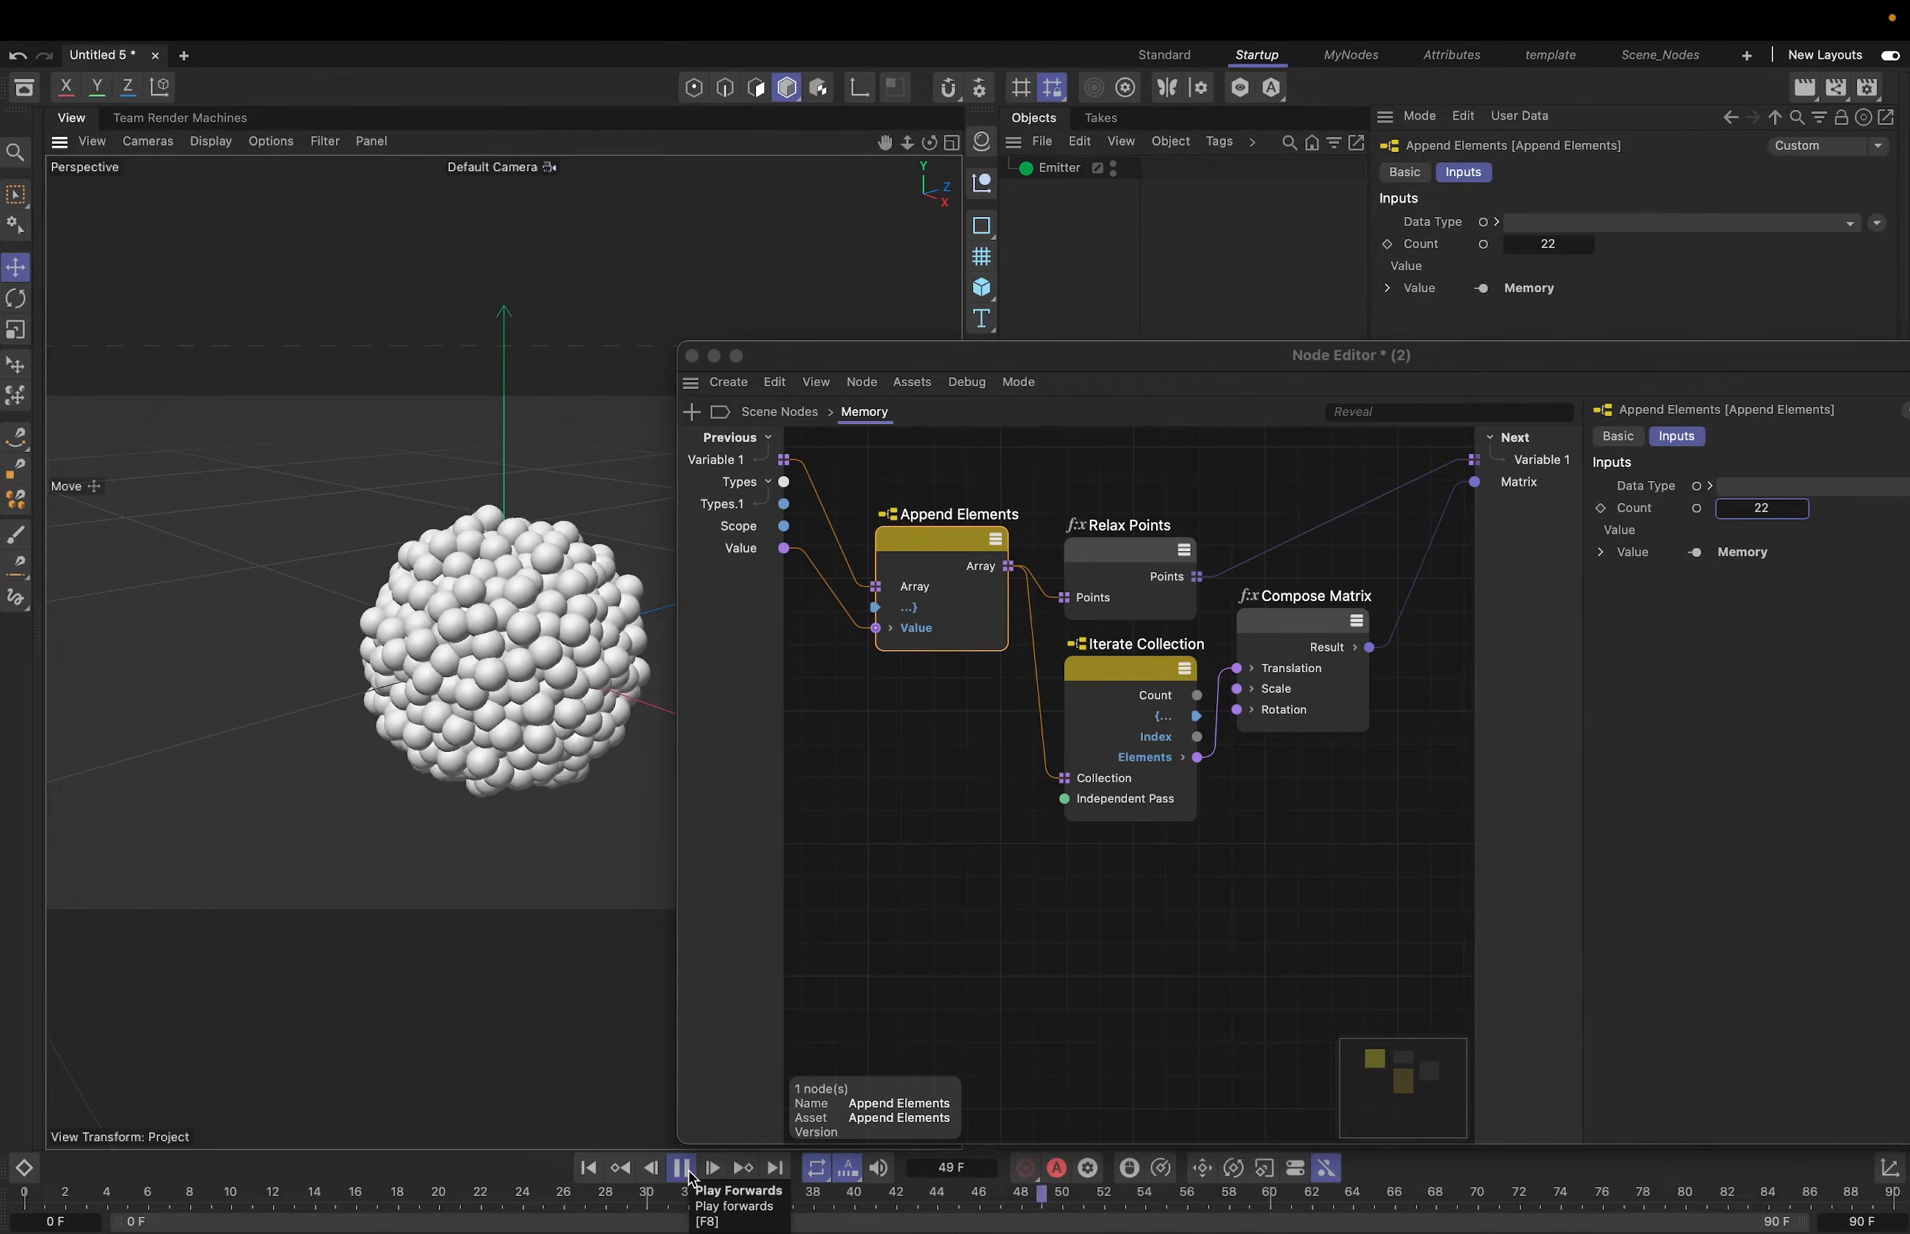
left_click(682, 1169)
left_click(590, 1168)
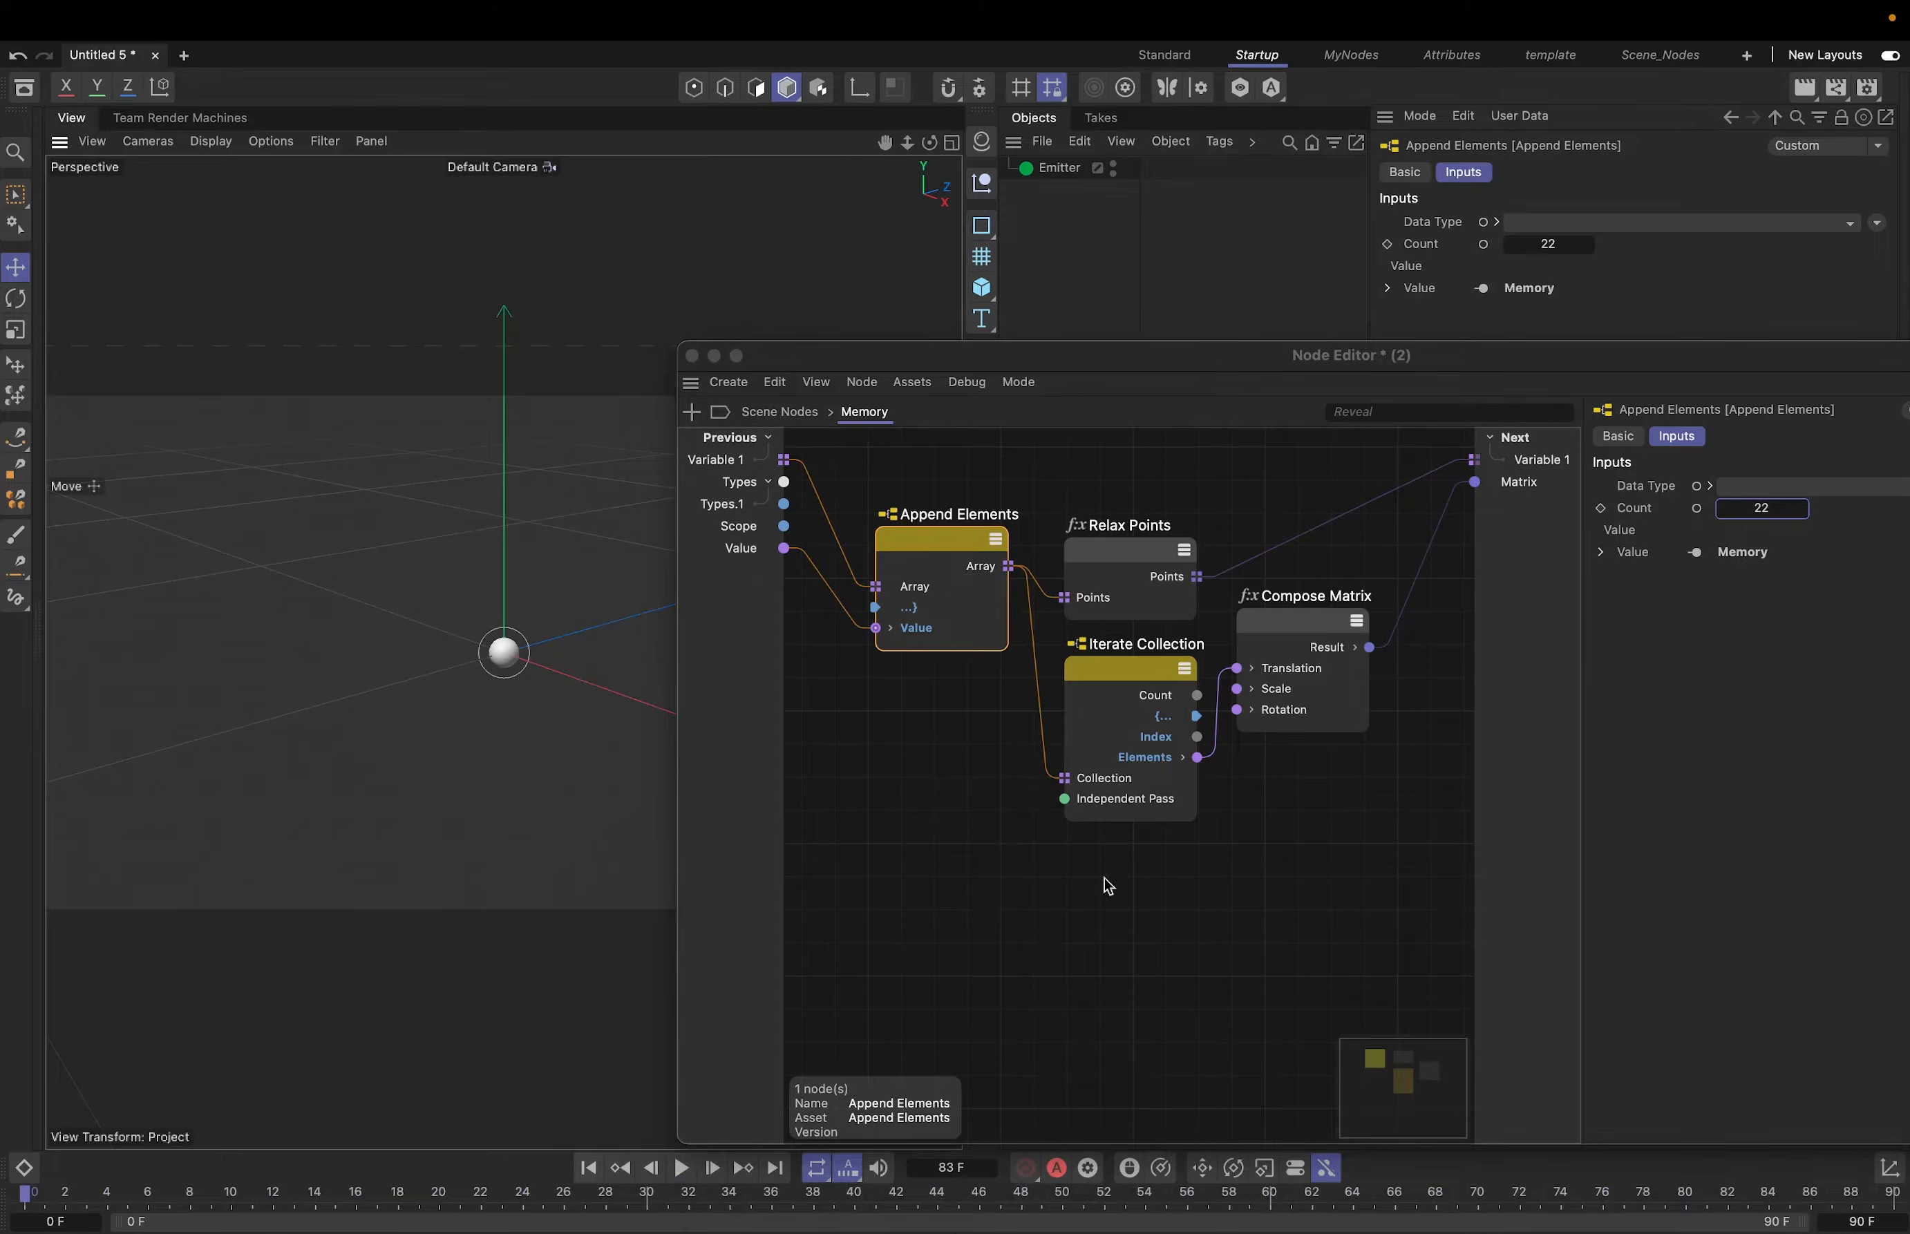
- Return to the top-level Scene Nodes graph and set the Scene Nodes display to Basic Shading (Fast)
left_click(779, 412)
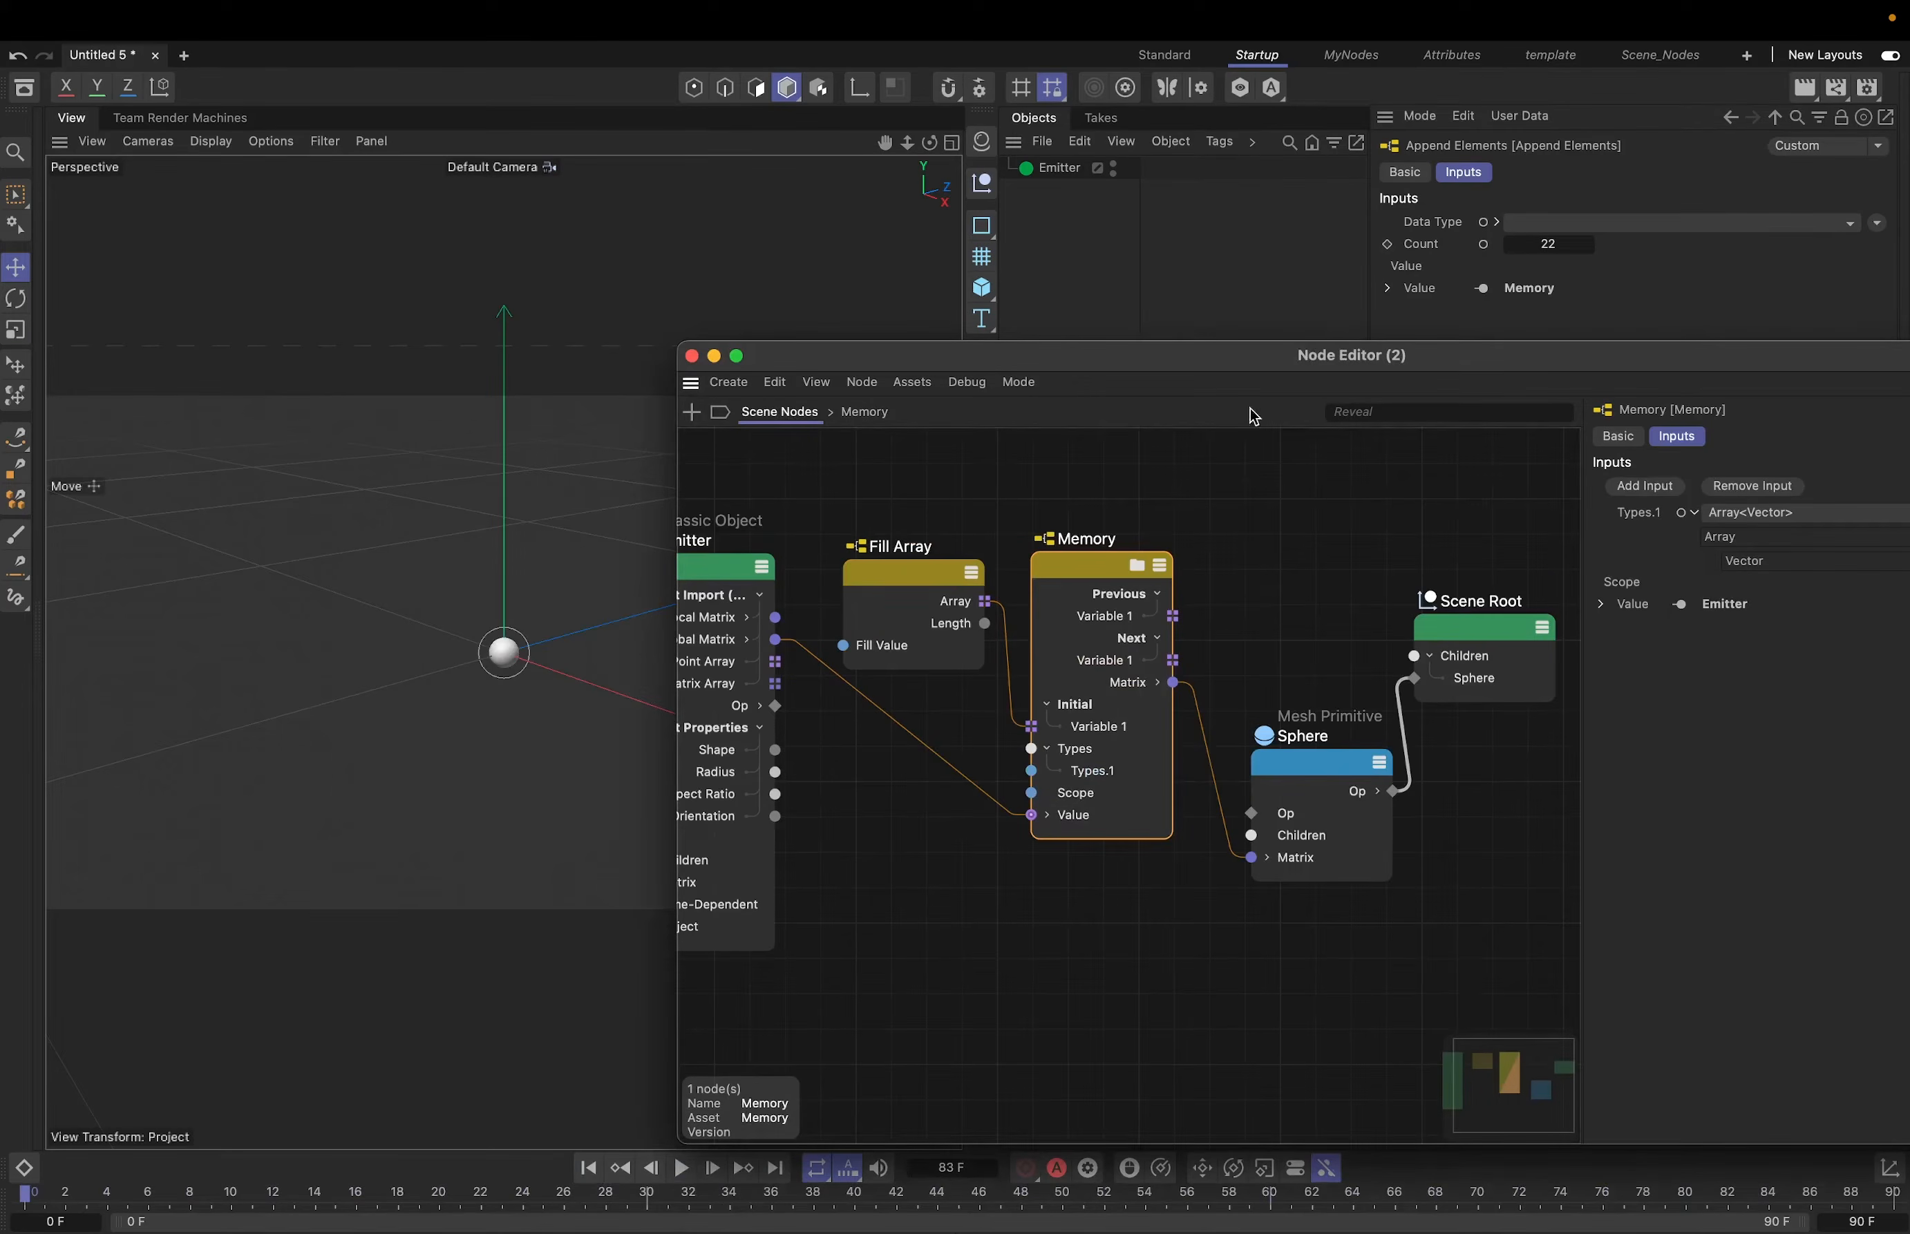
left_click_drag(1254, 355, 985, 319)
left_click(1198, 592)
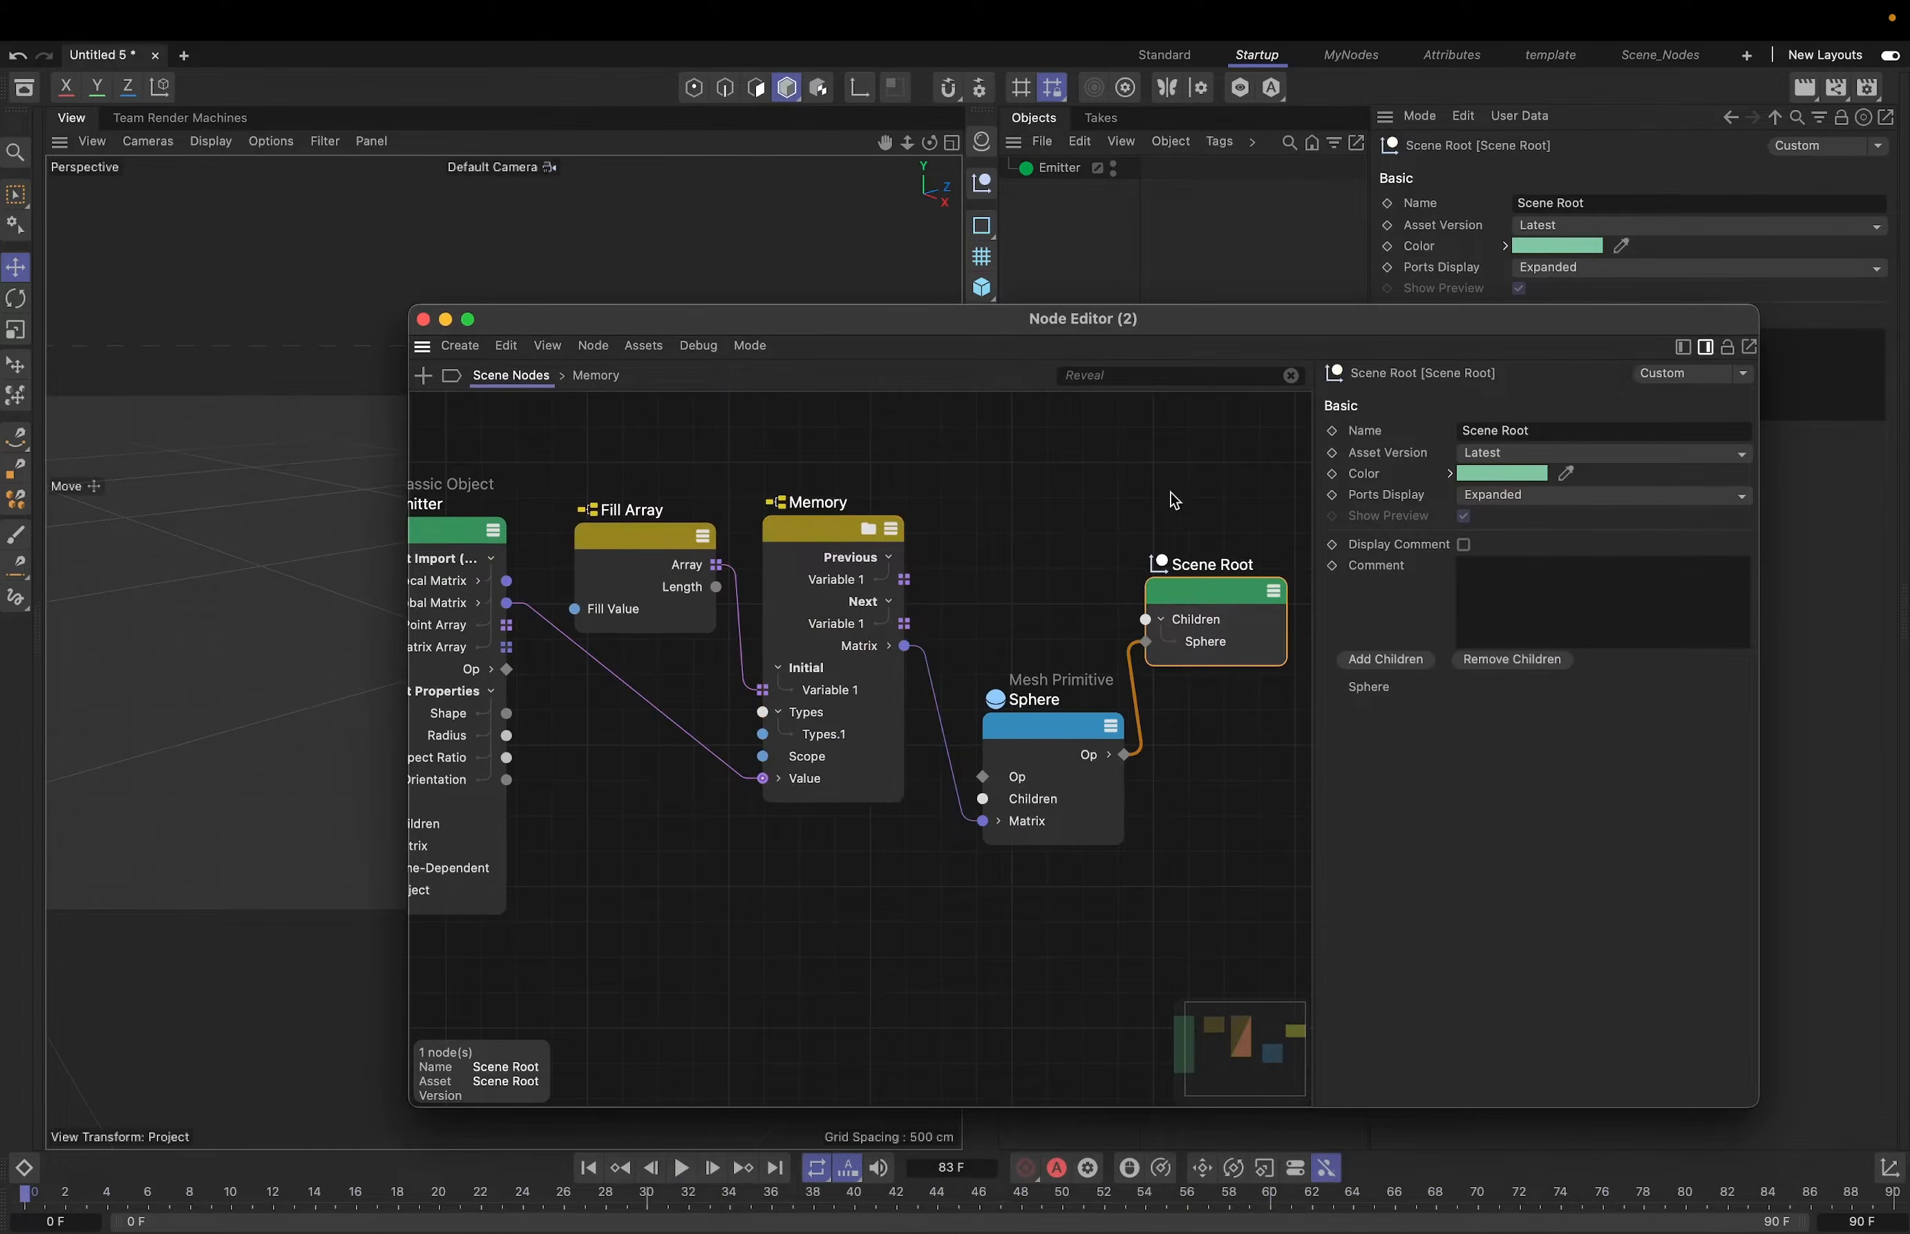
left_click_drag(1172, 322, 1103, 662)
left_click(1111, 801)
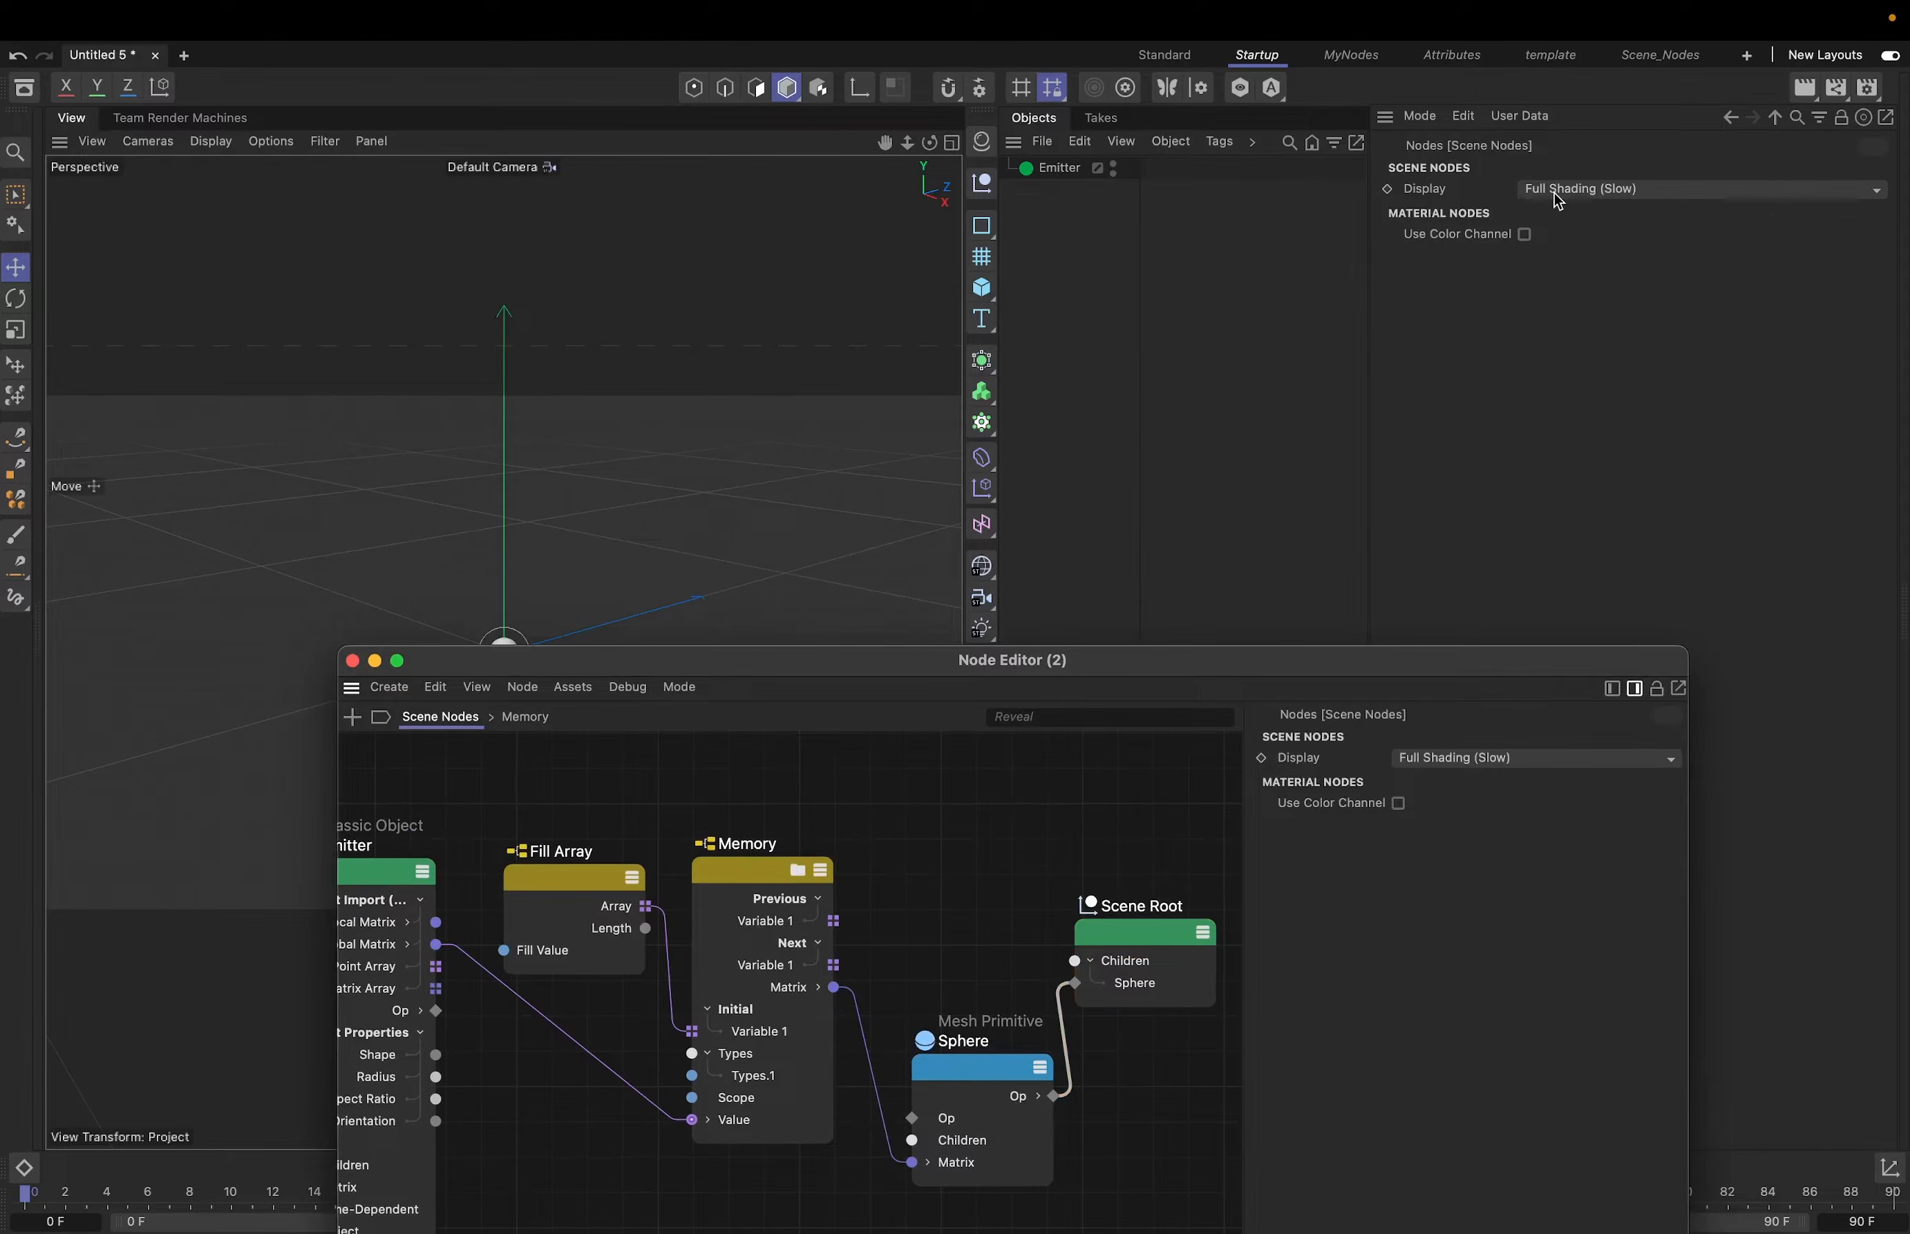
left_click(1593, 196)
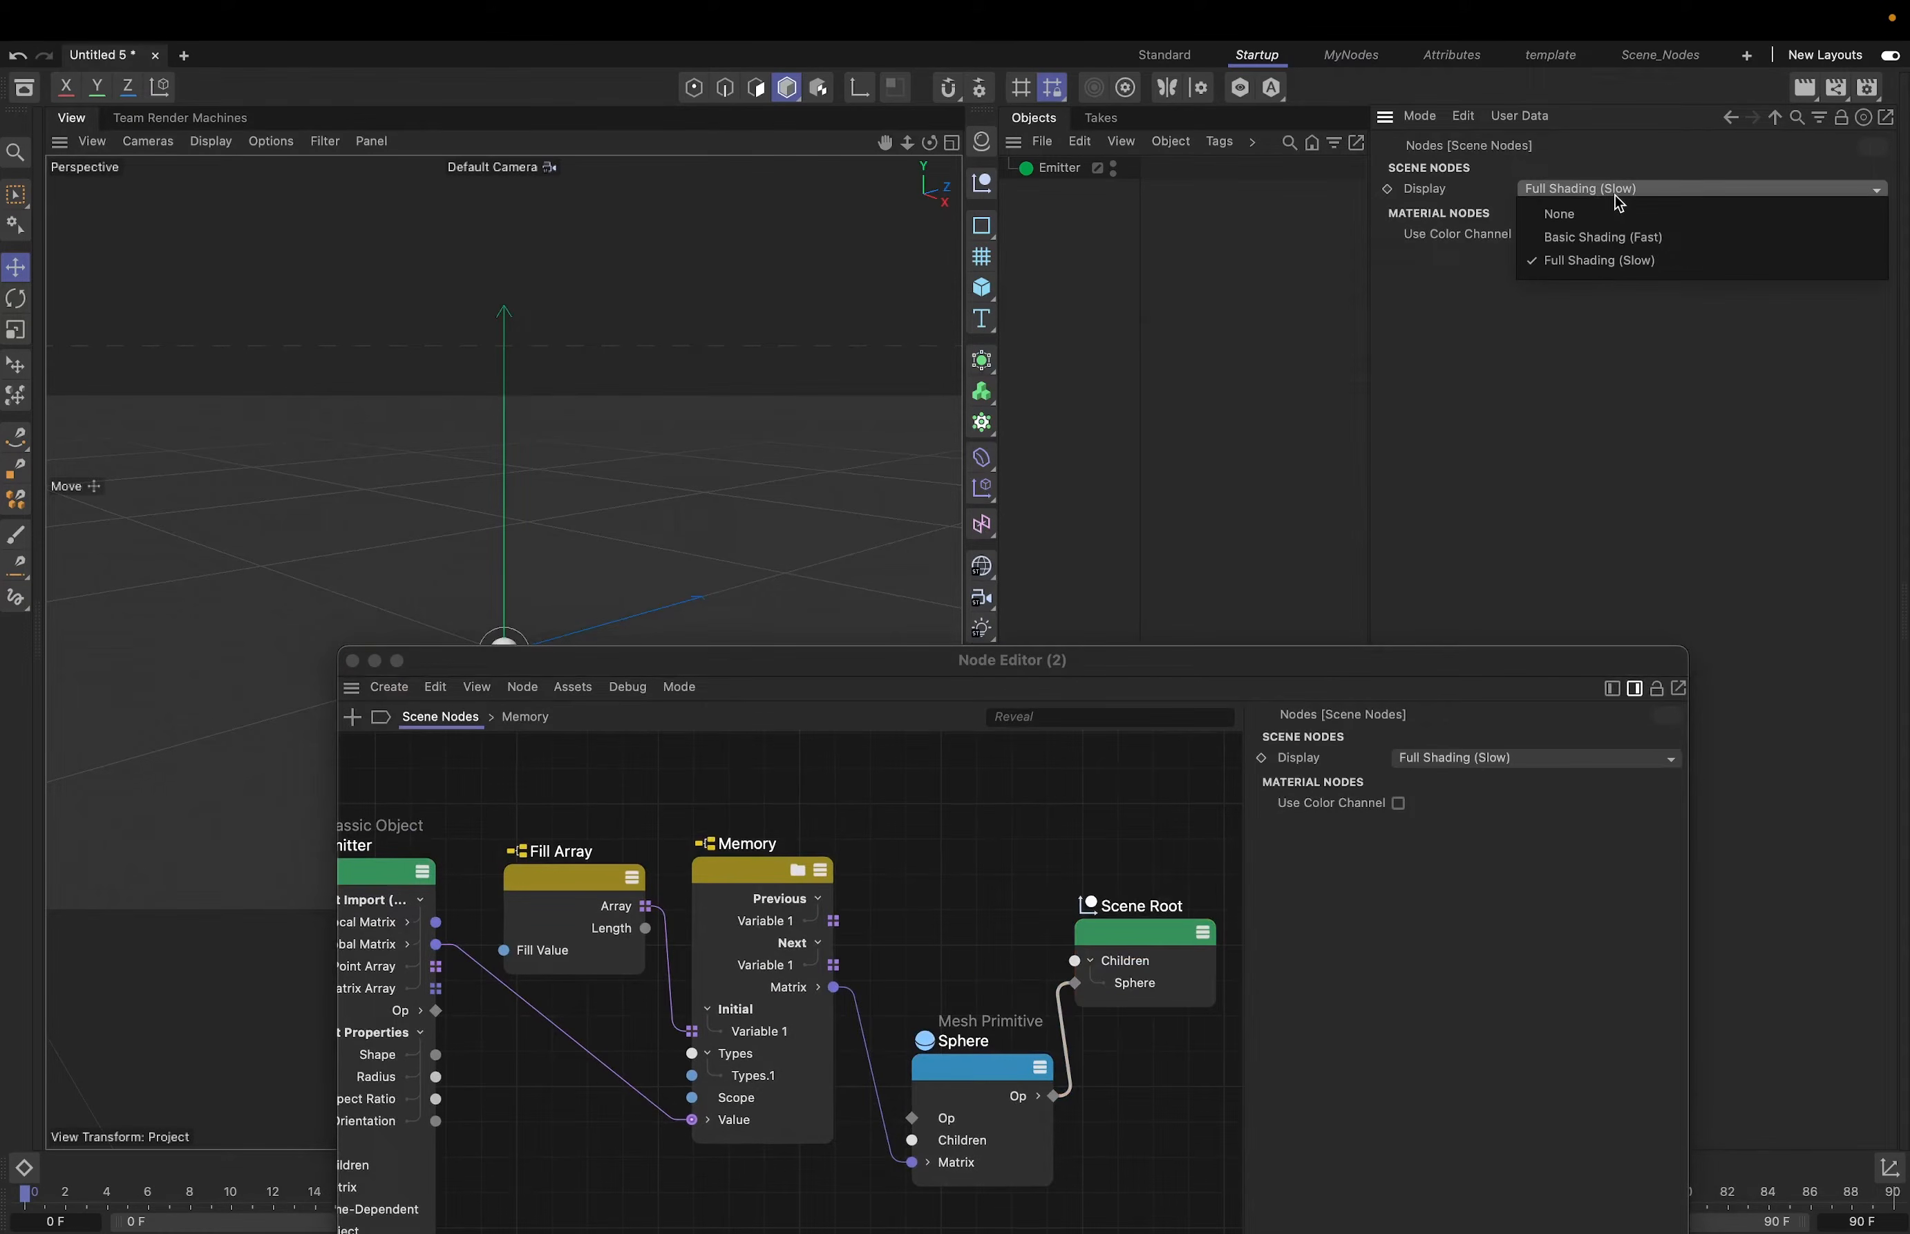
left_click(1627, 239)
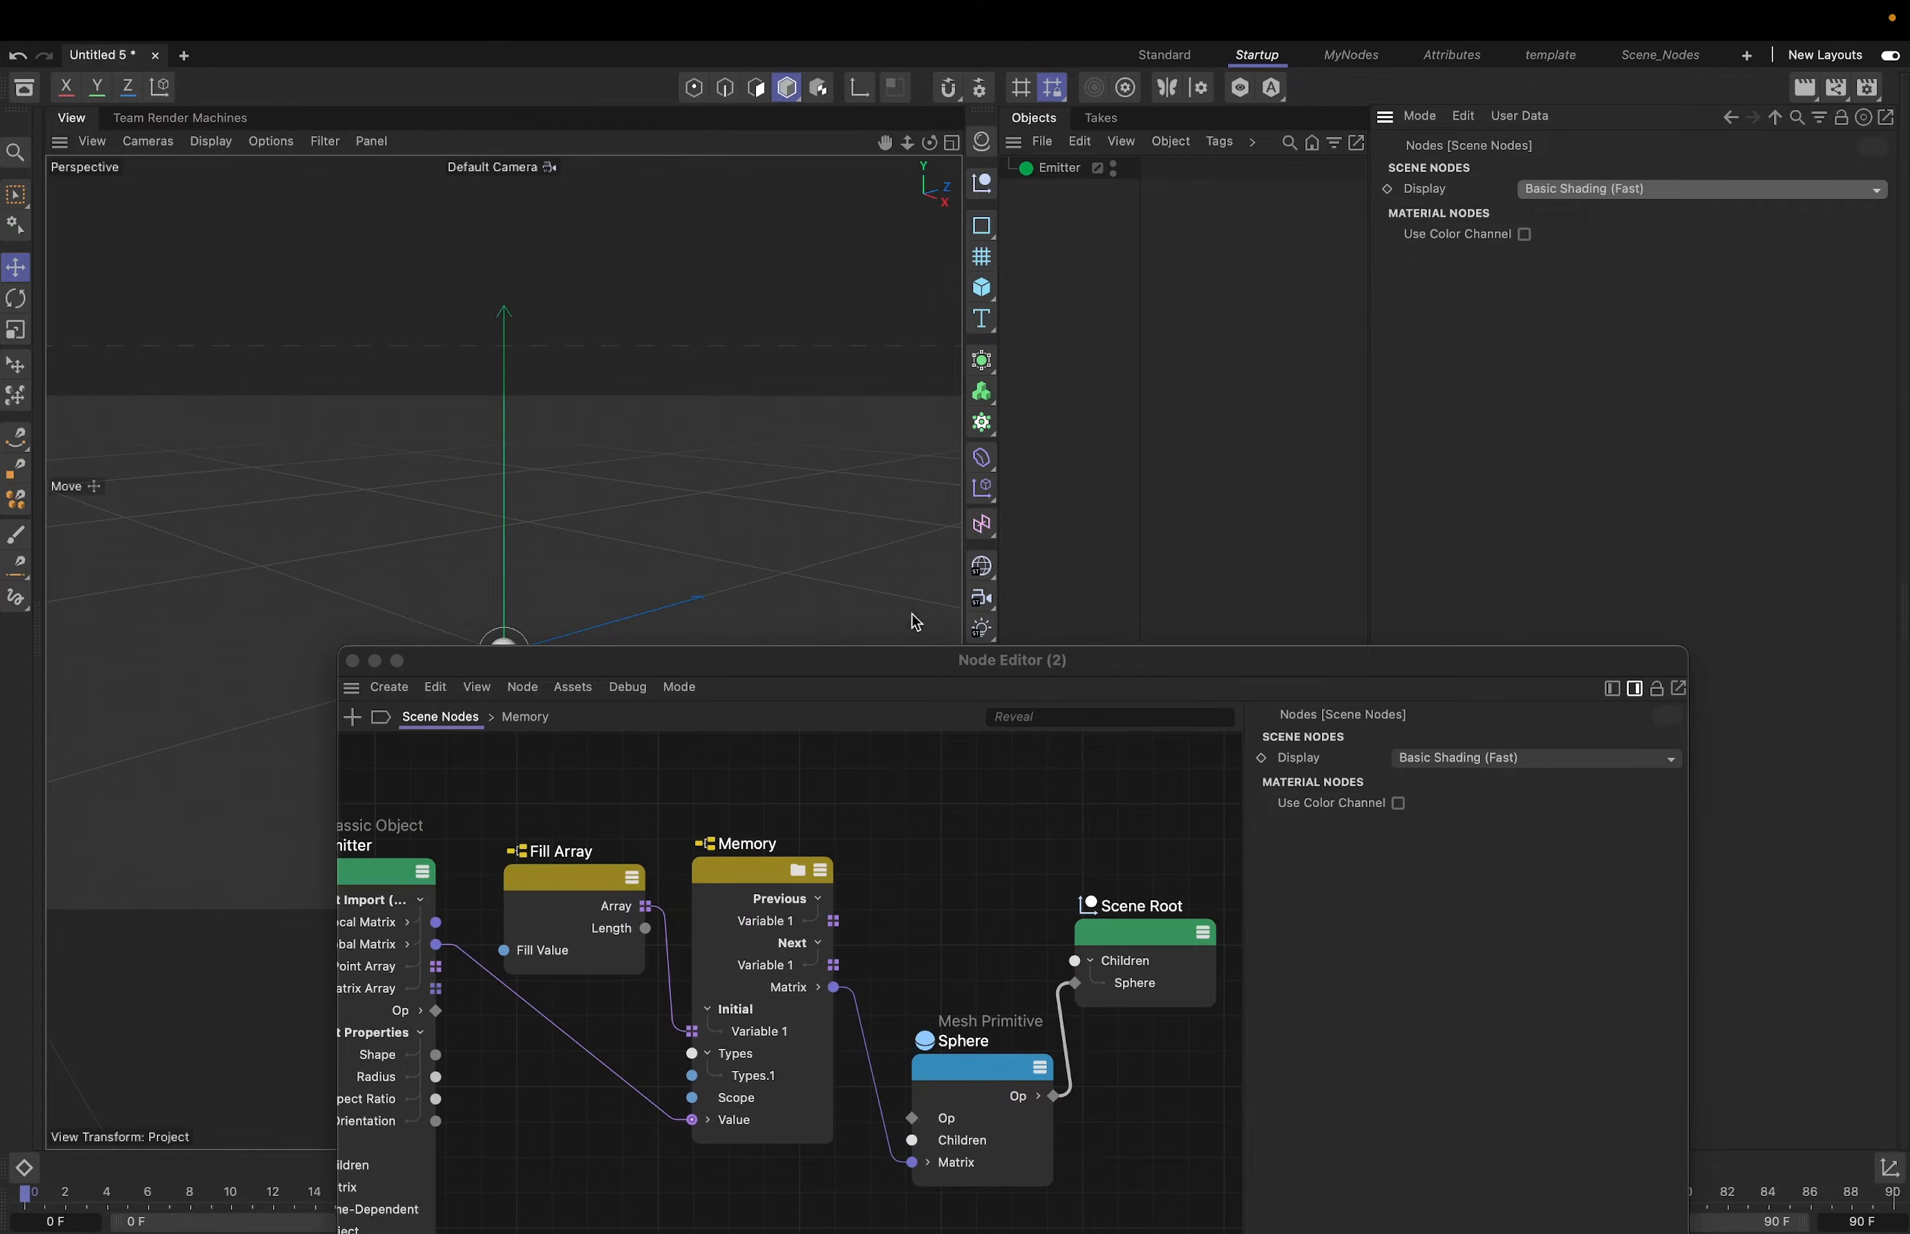
left_click_drag(755, 665, 1065, 339)
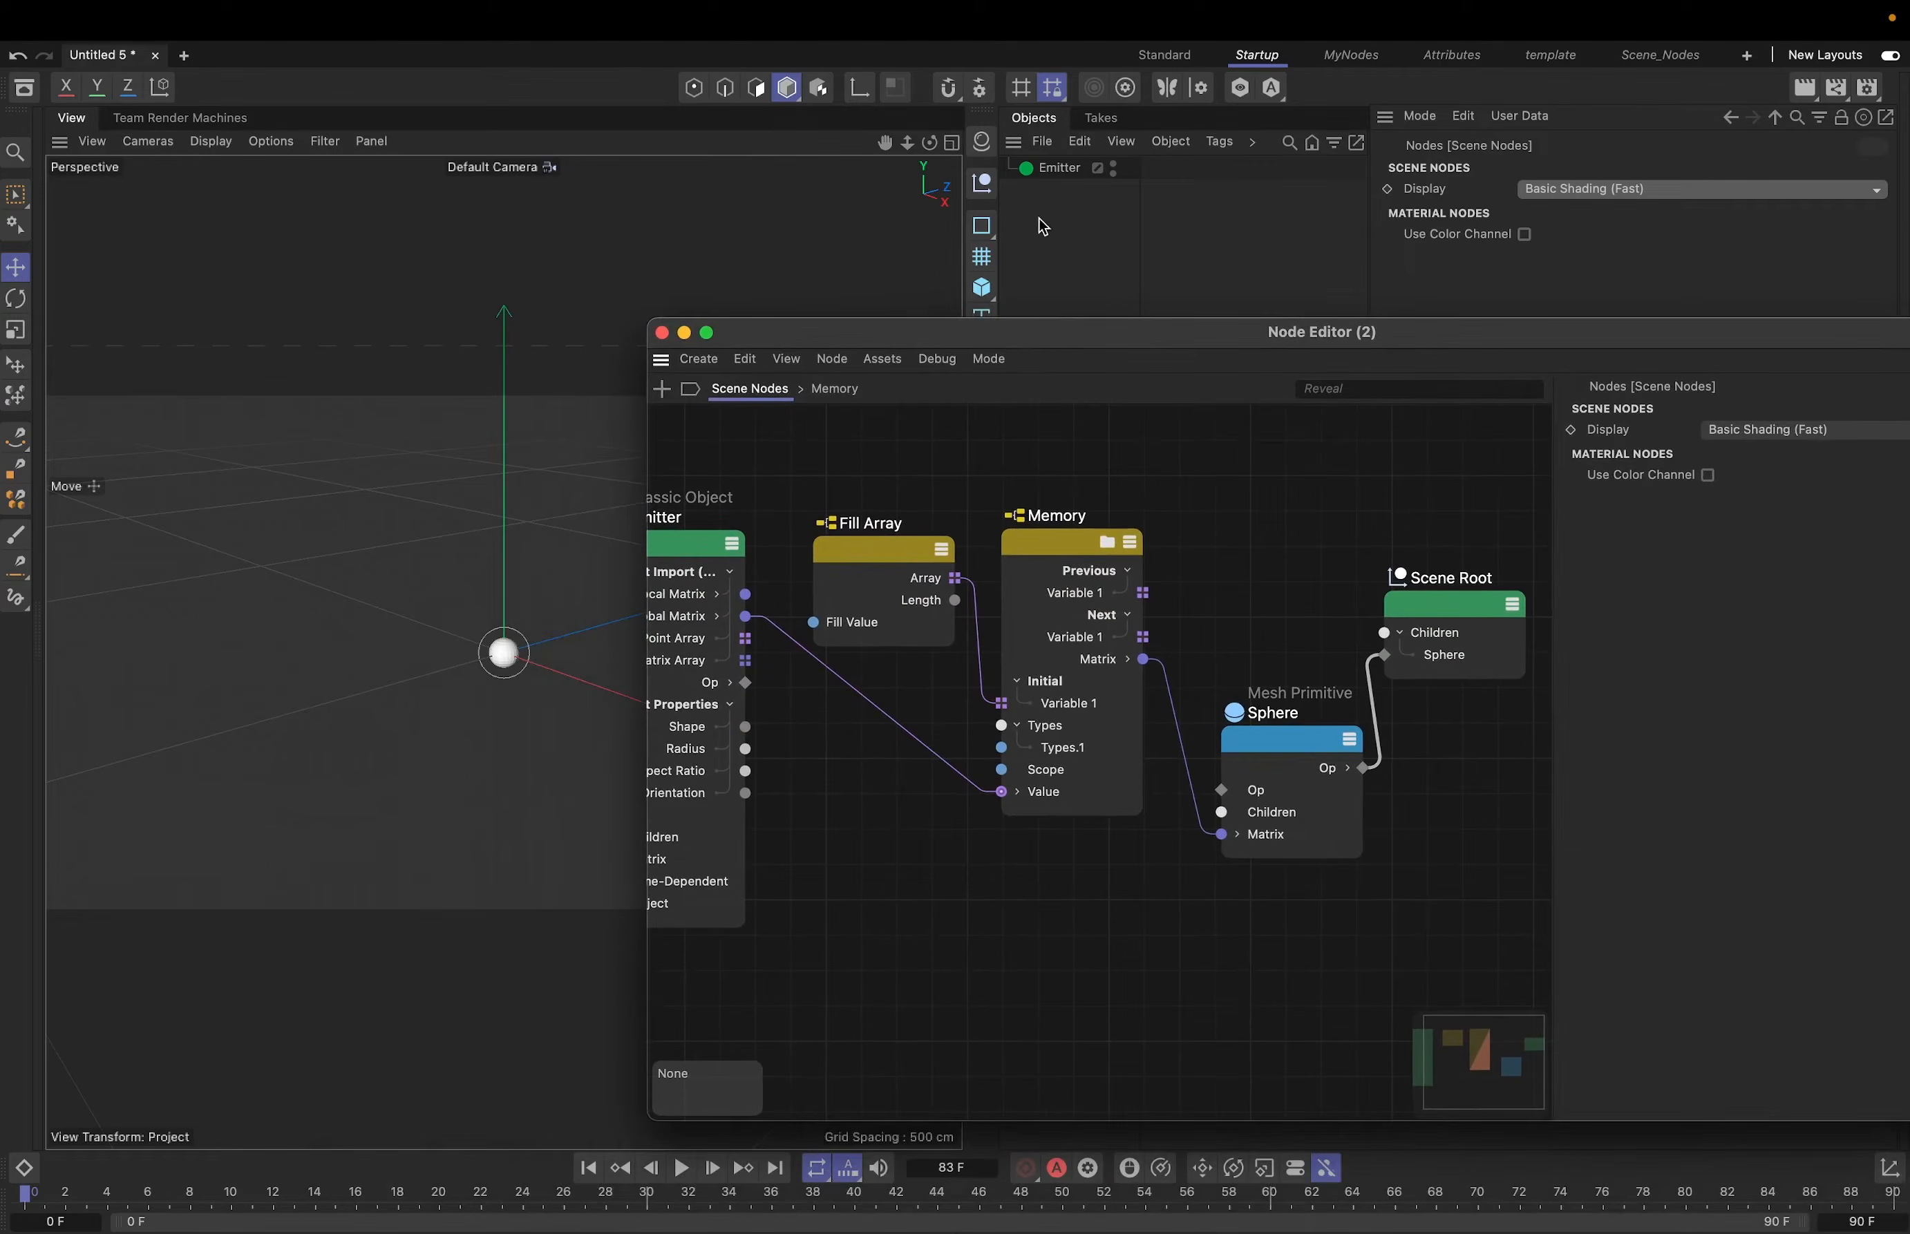
- Select the Emitter object, clear the node graph away from the viewport, and extend the animation's end to frame 333
left_click(1055, 168)
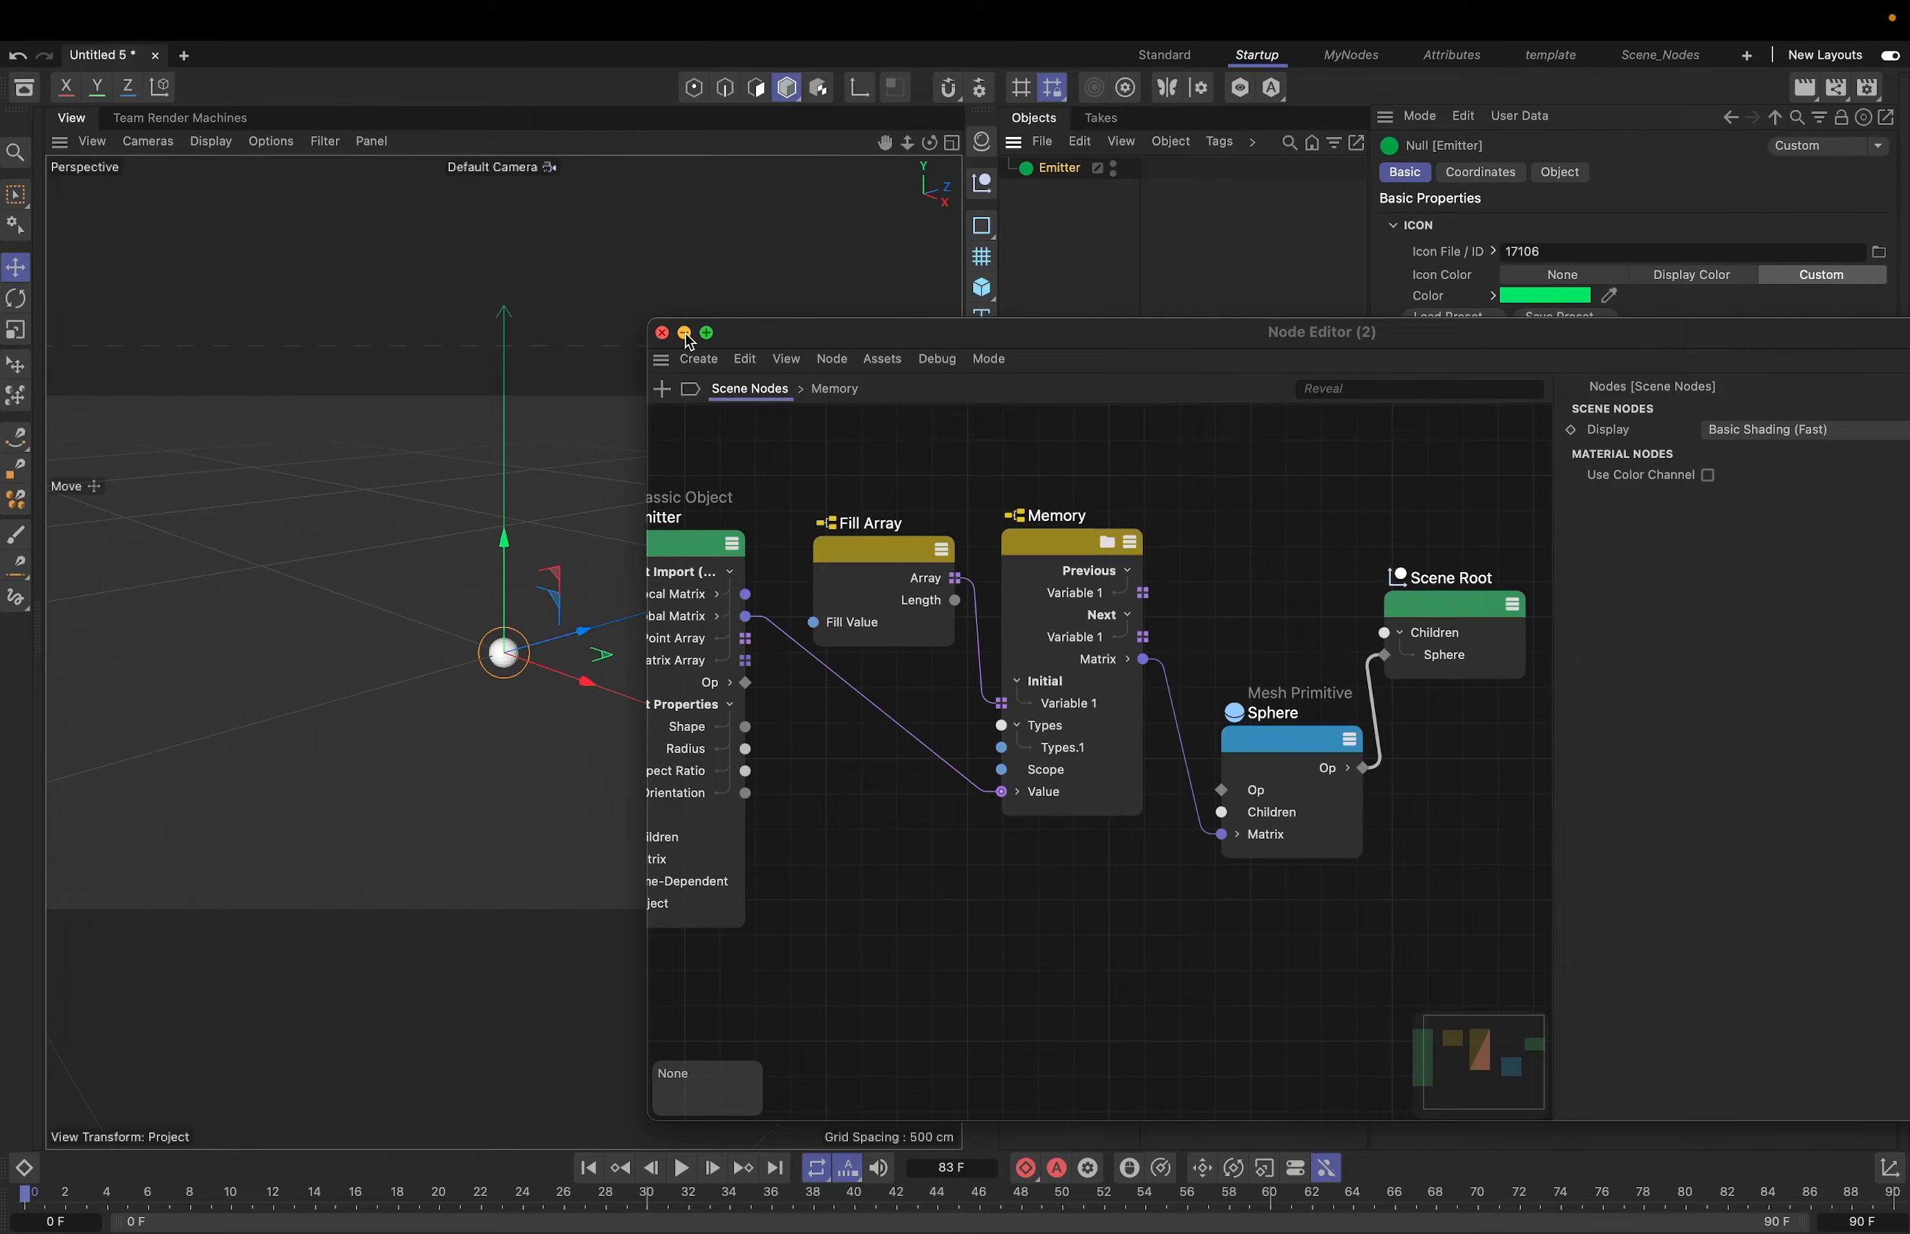
left_click_drag(688, 342, 1468, 734)
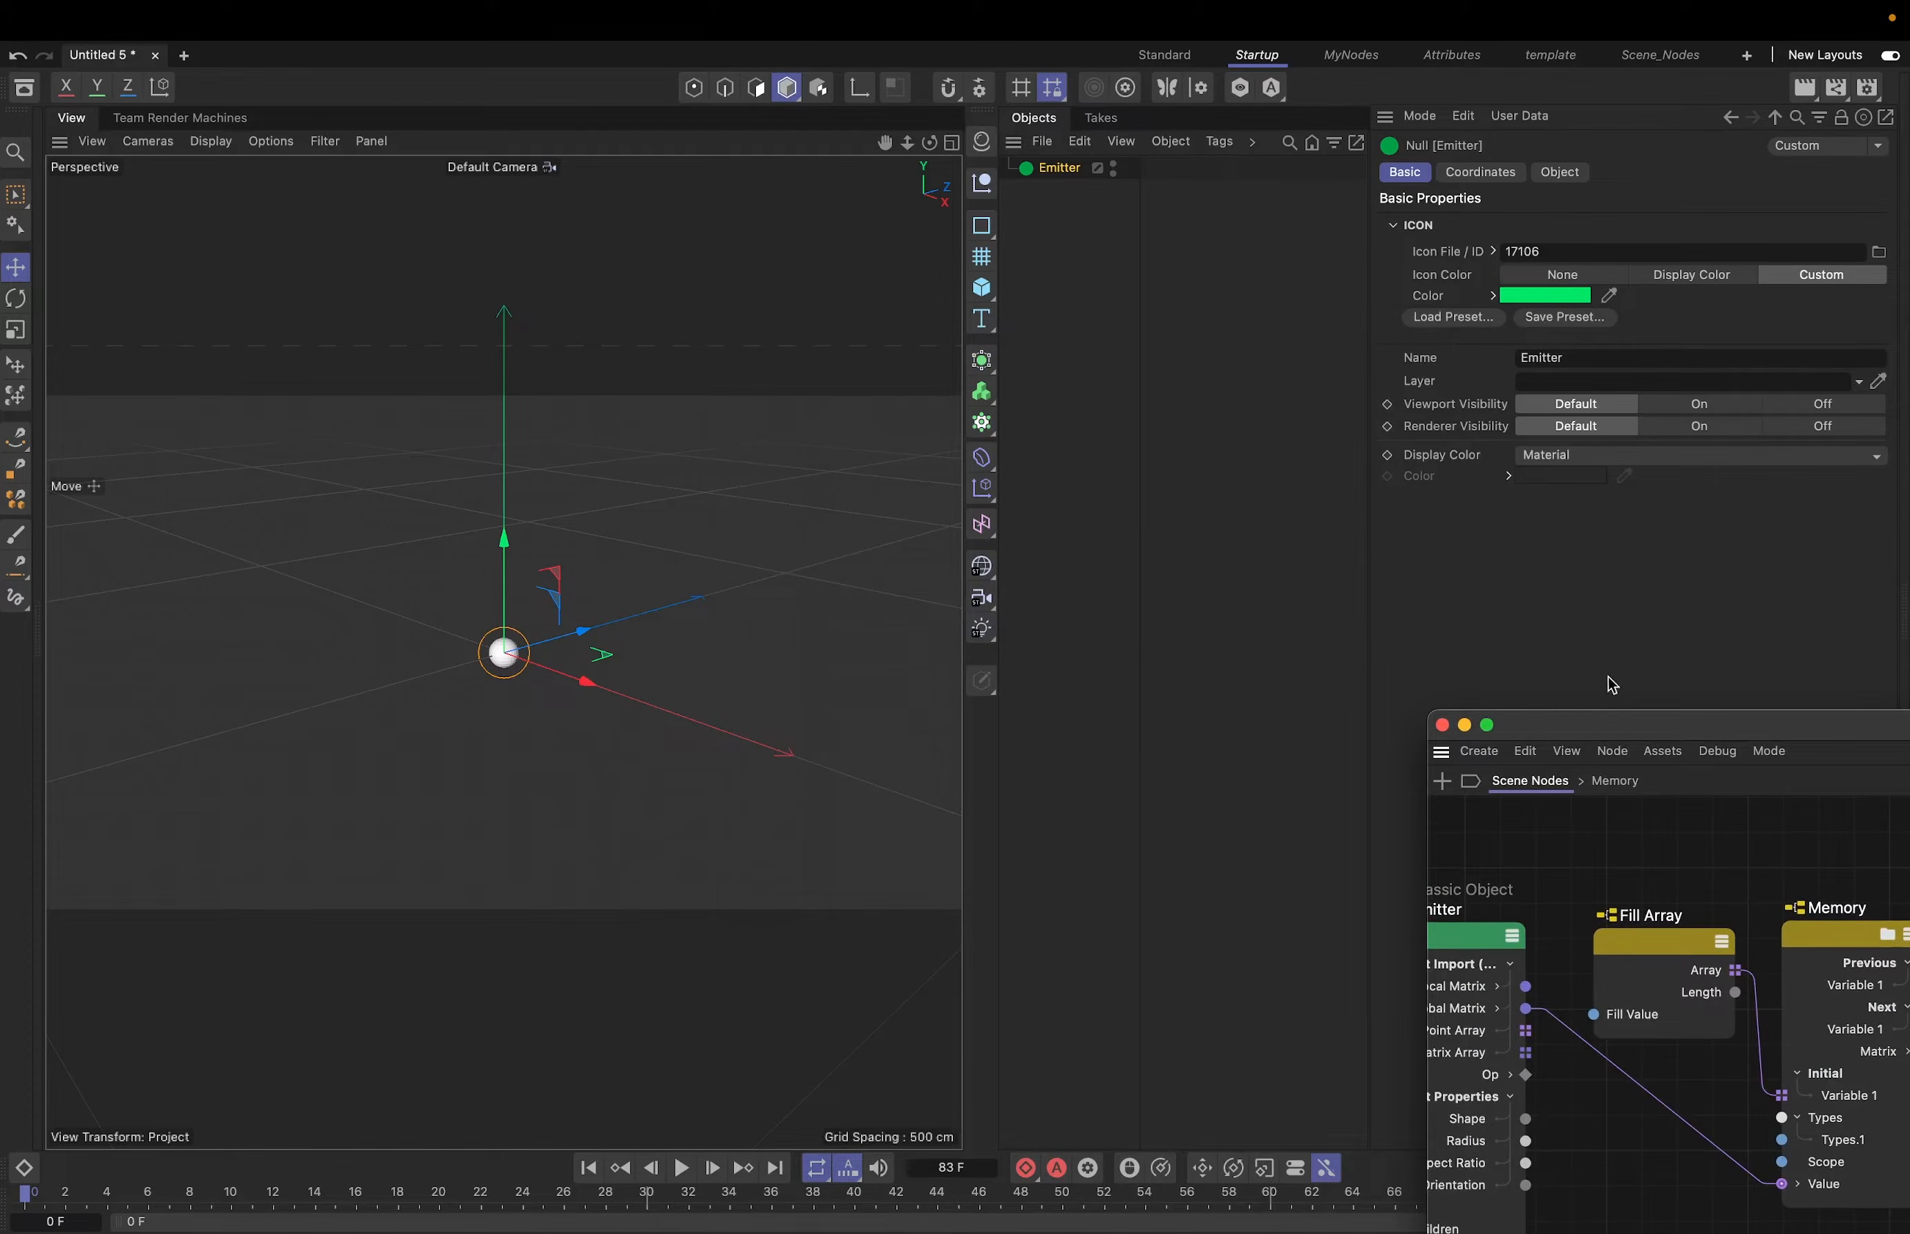
left_click_drag(1601, 726, 1424, 281)
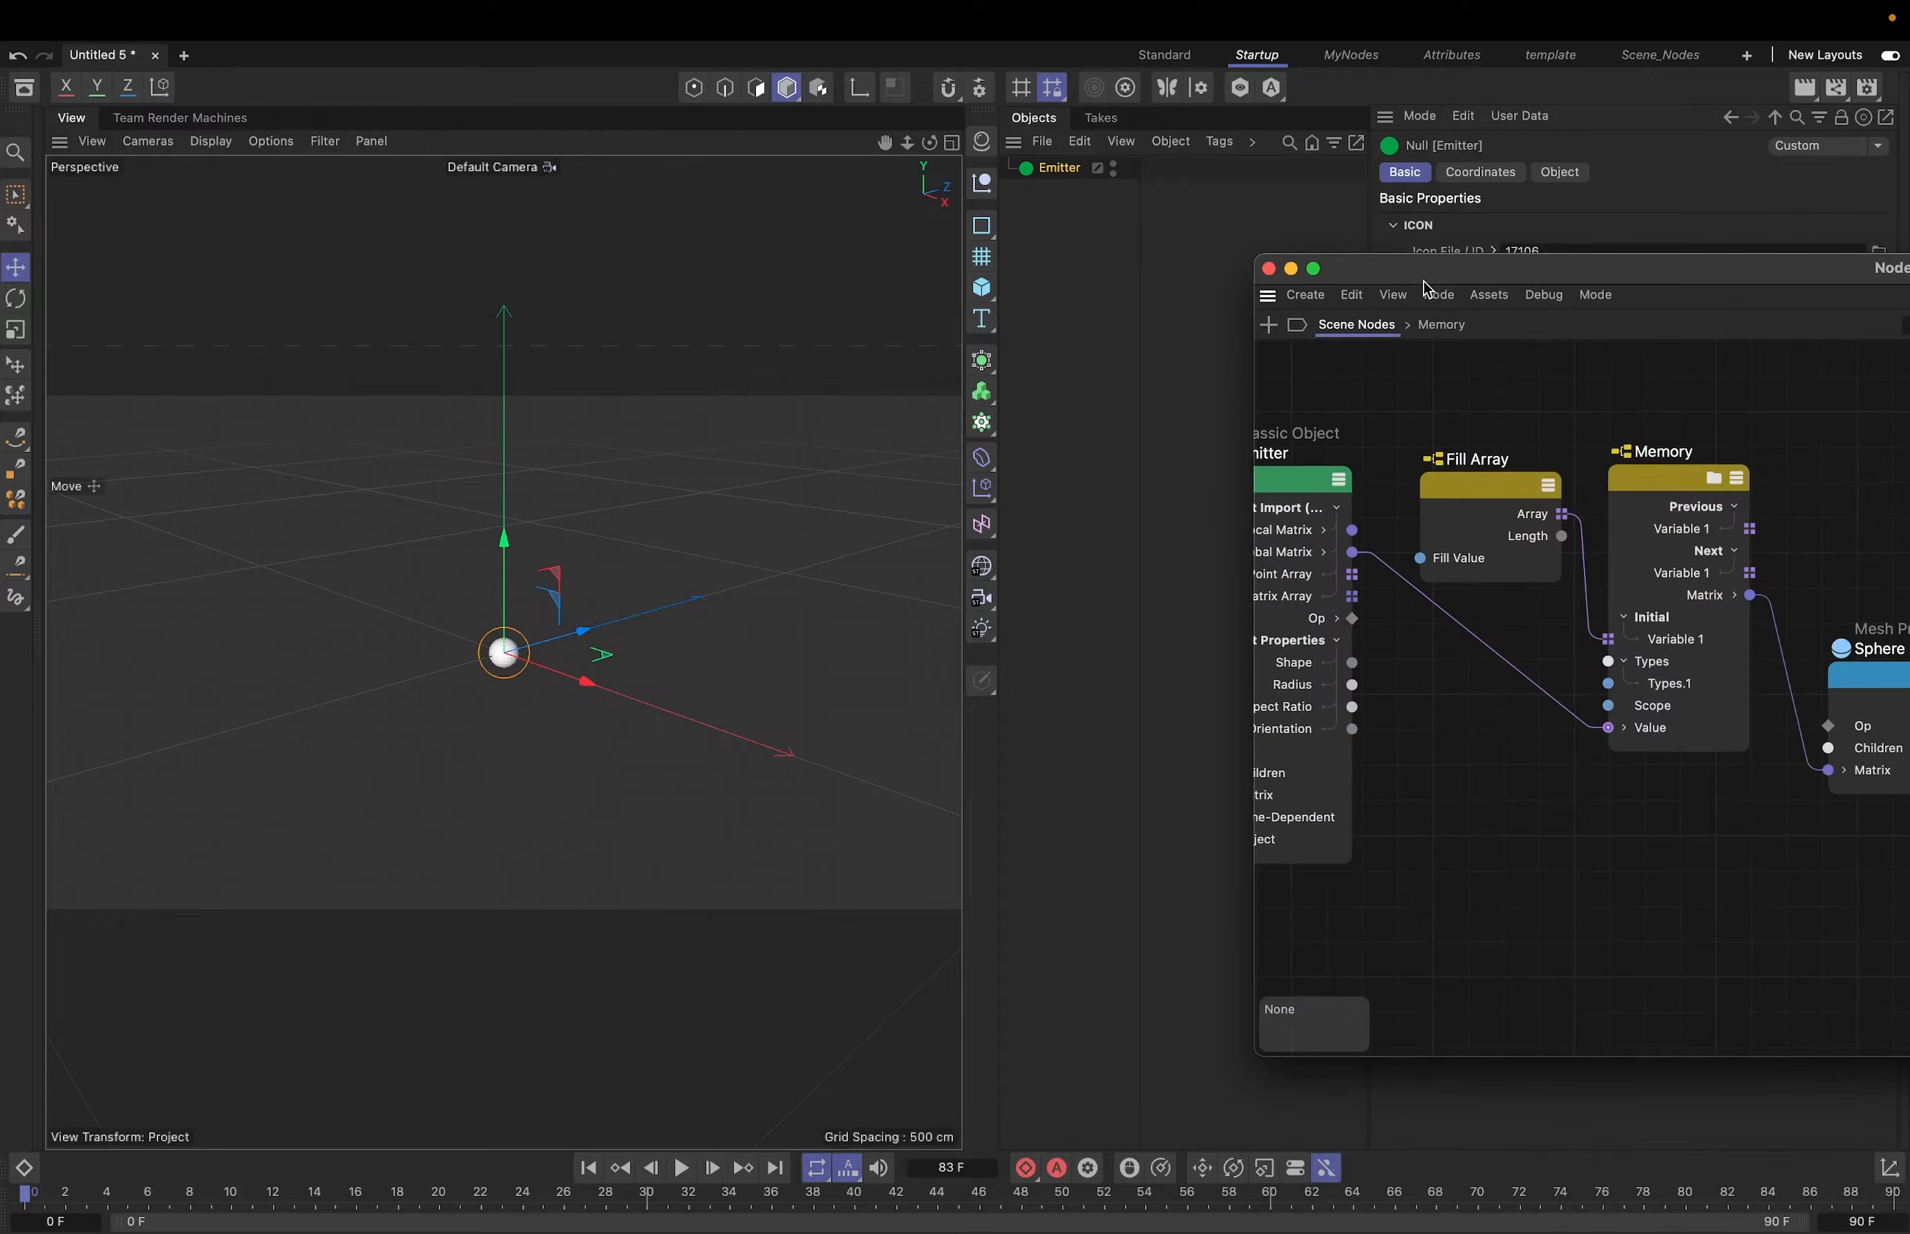
left_click(1866, 1223)
key("Return")
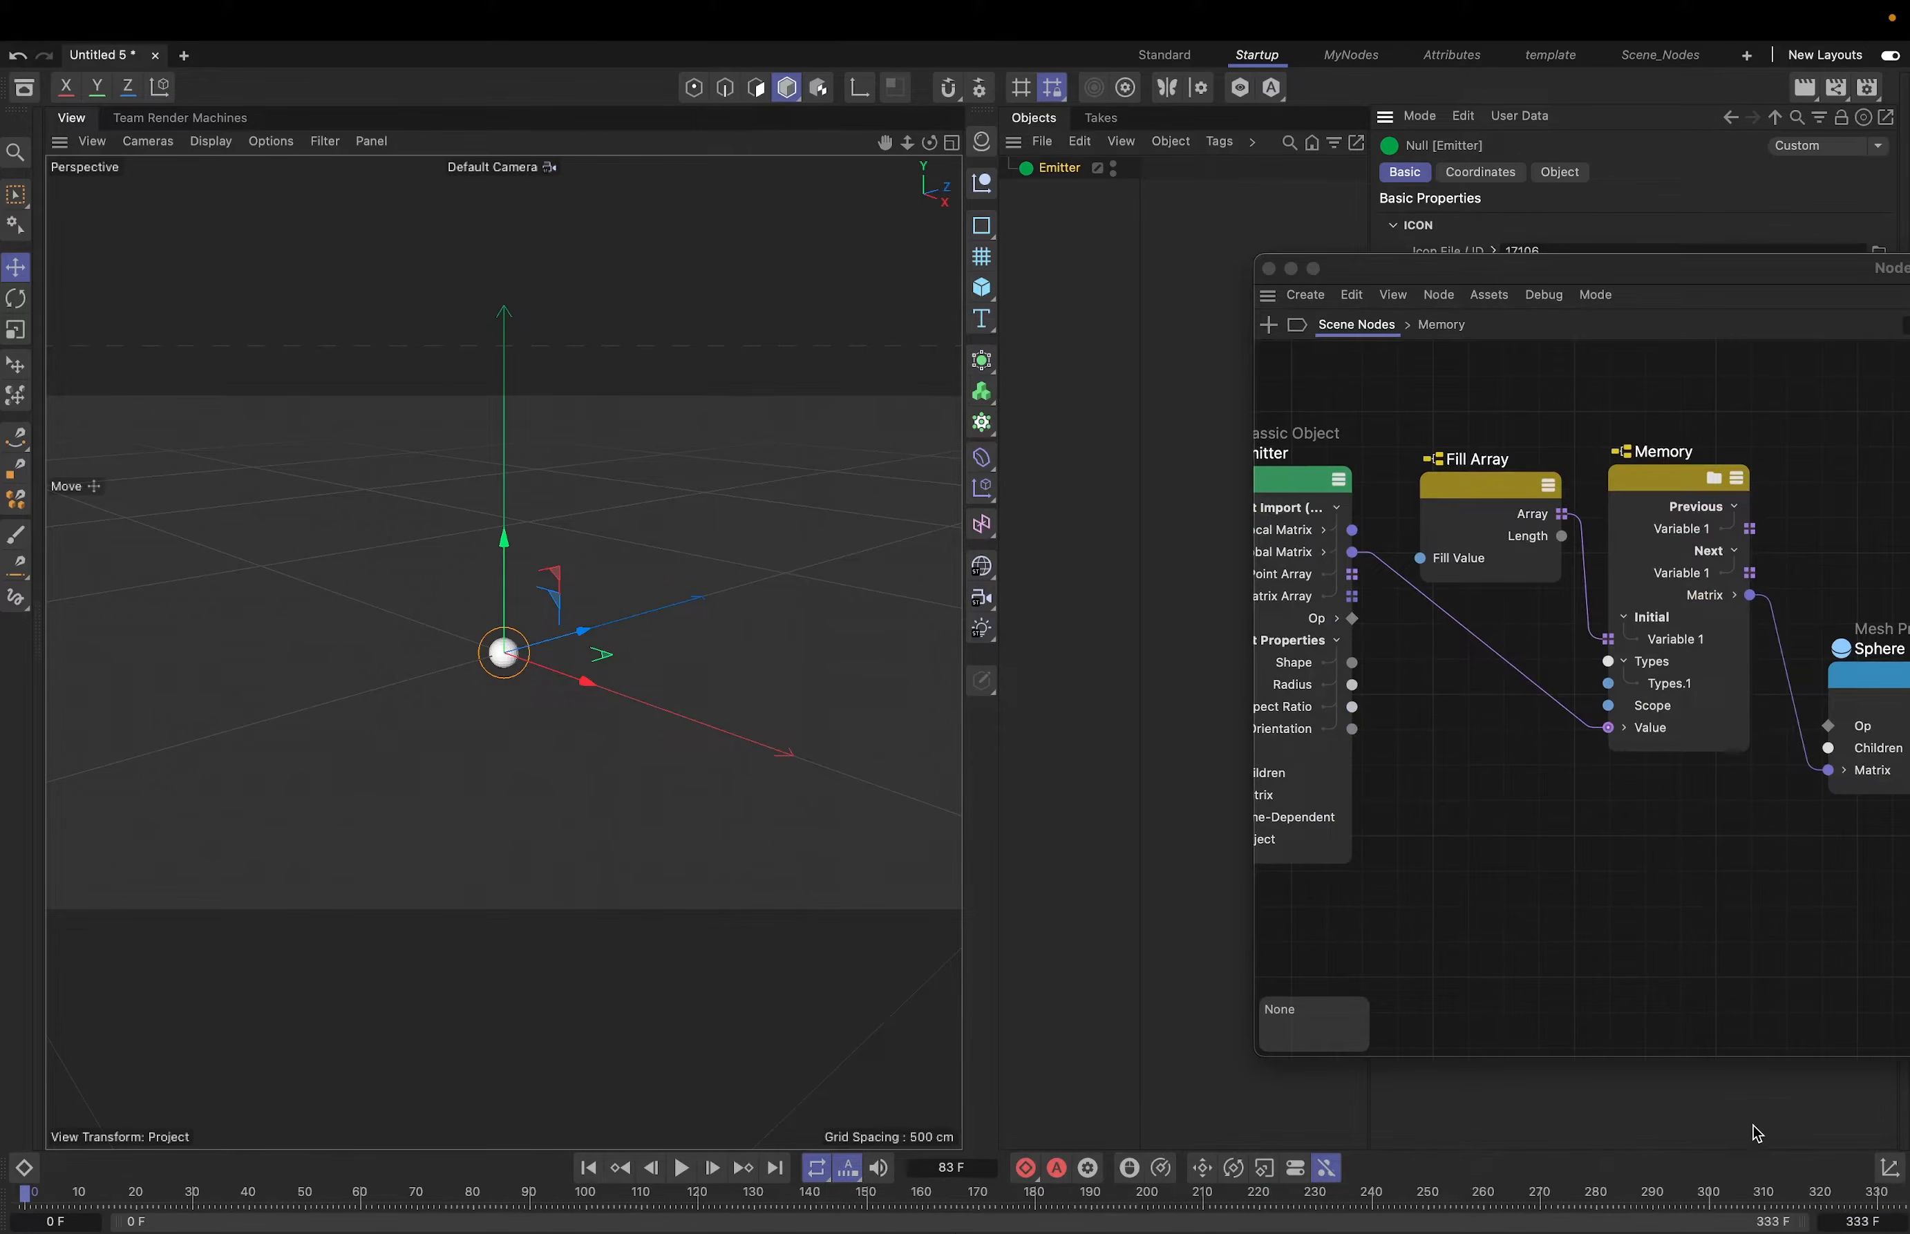
- Move the Emitter around the viewport during playback, stop and rewind, and reposition the Emitter close to the origin
left_click(681, 1167)
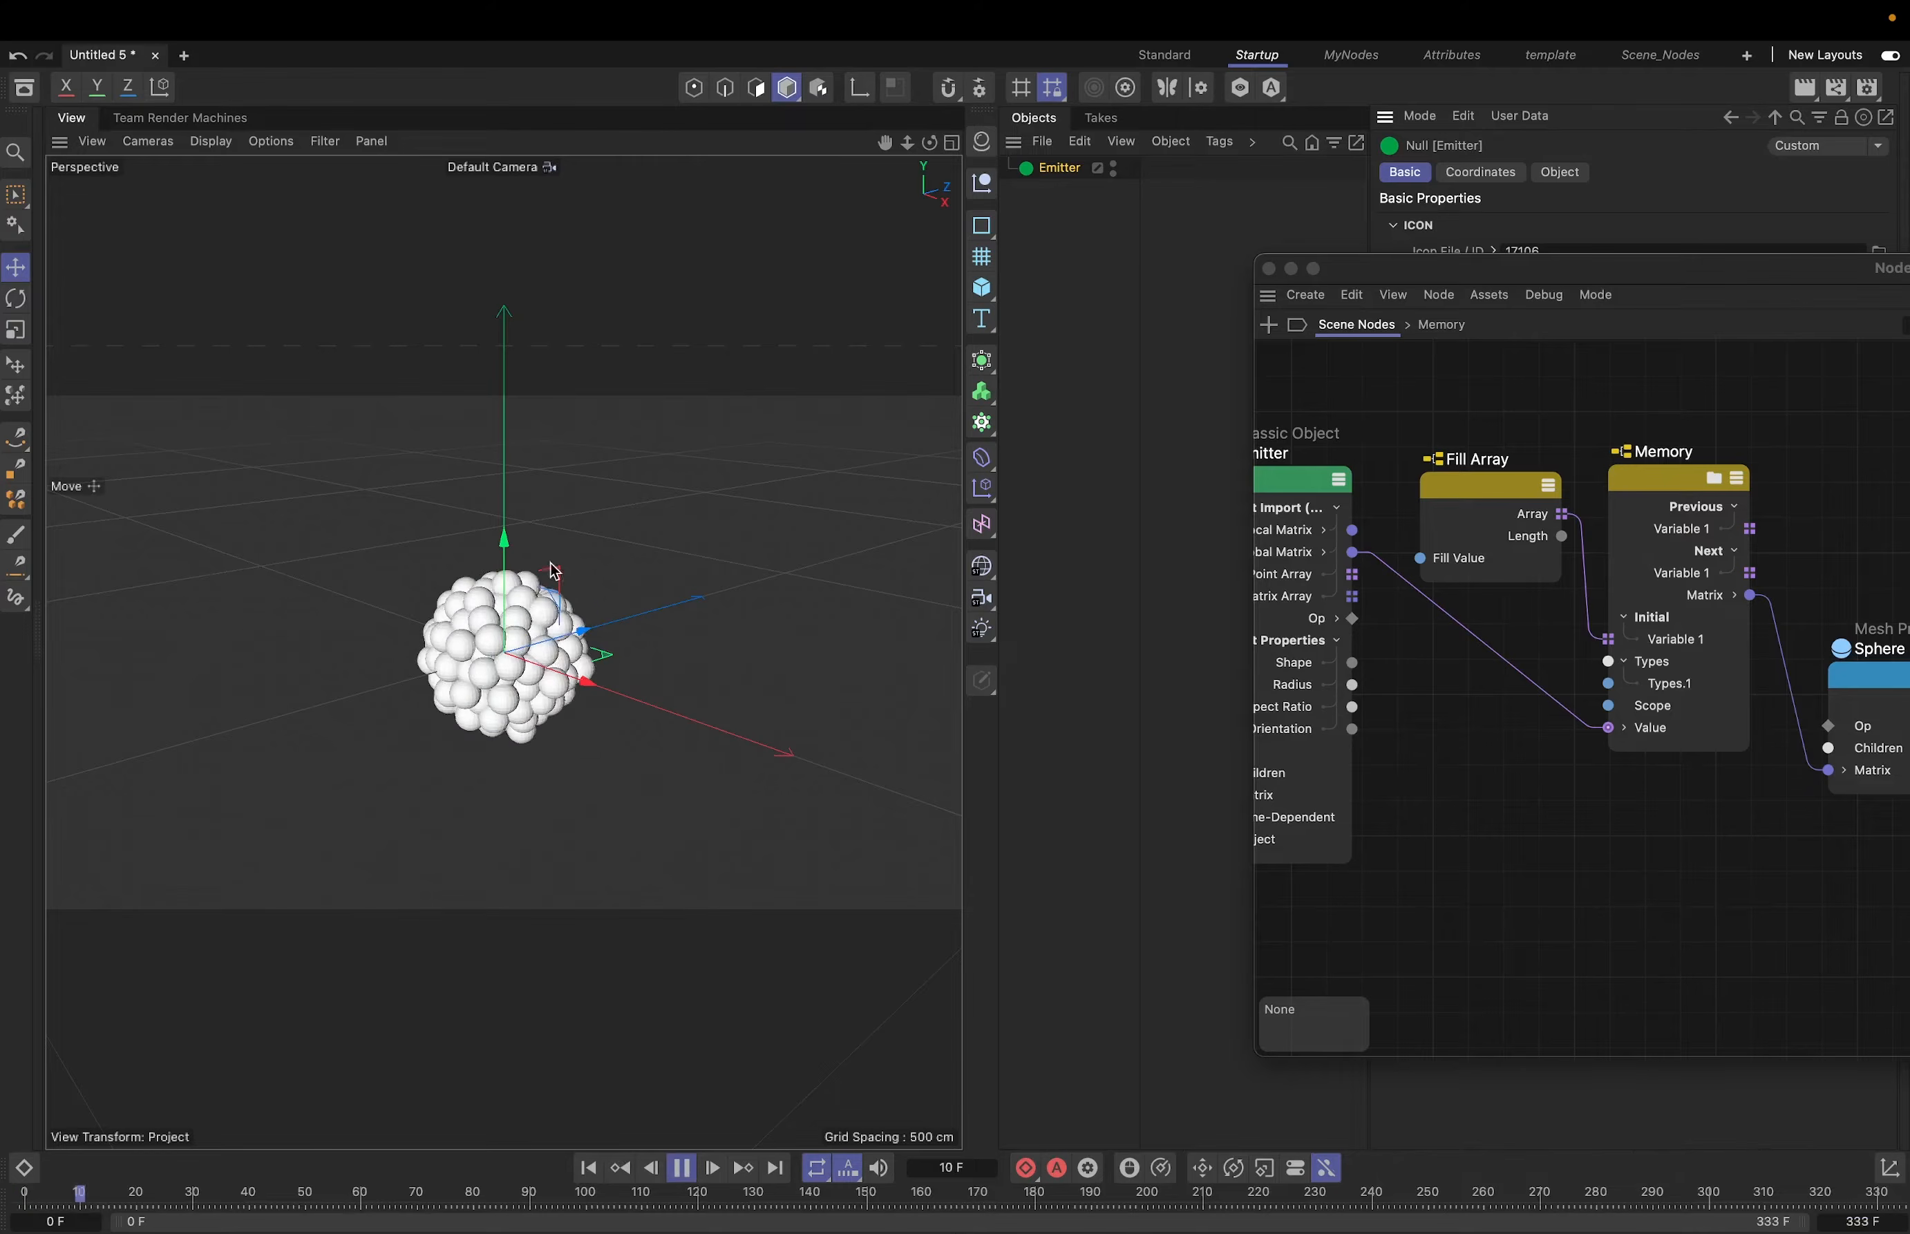
left_click_drag(702, 486, 476, 630)
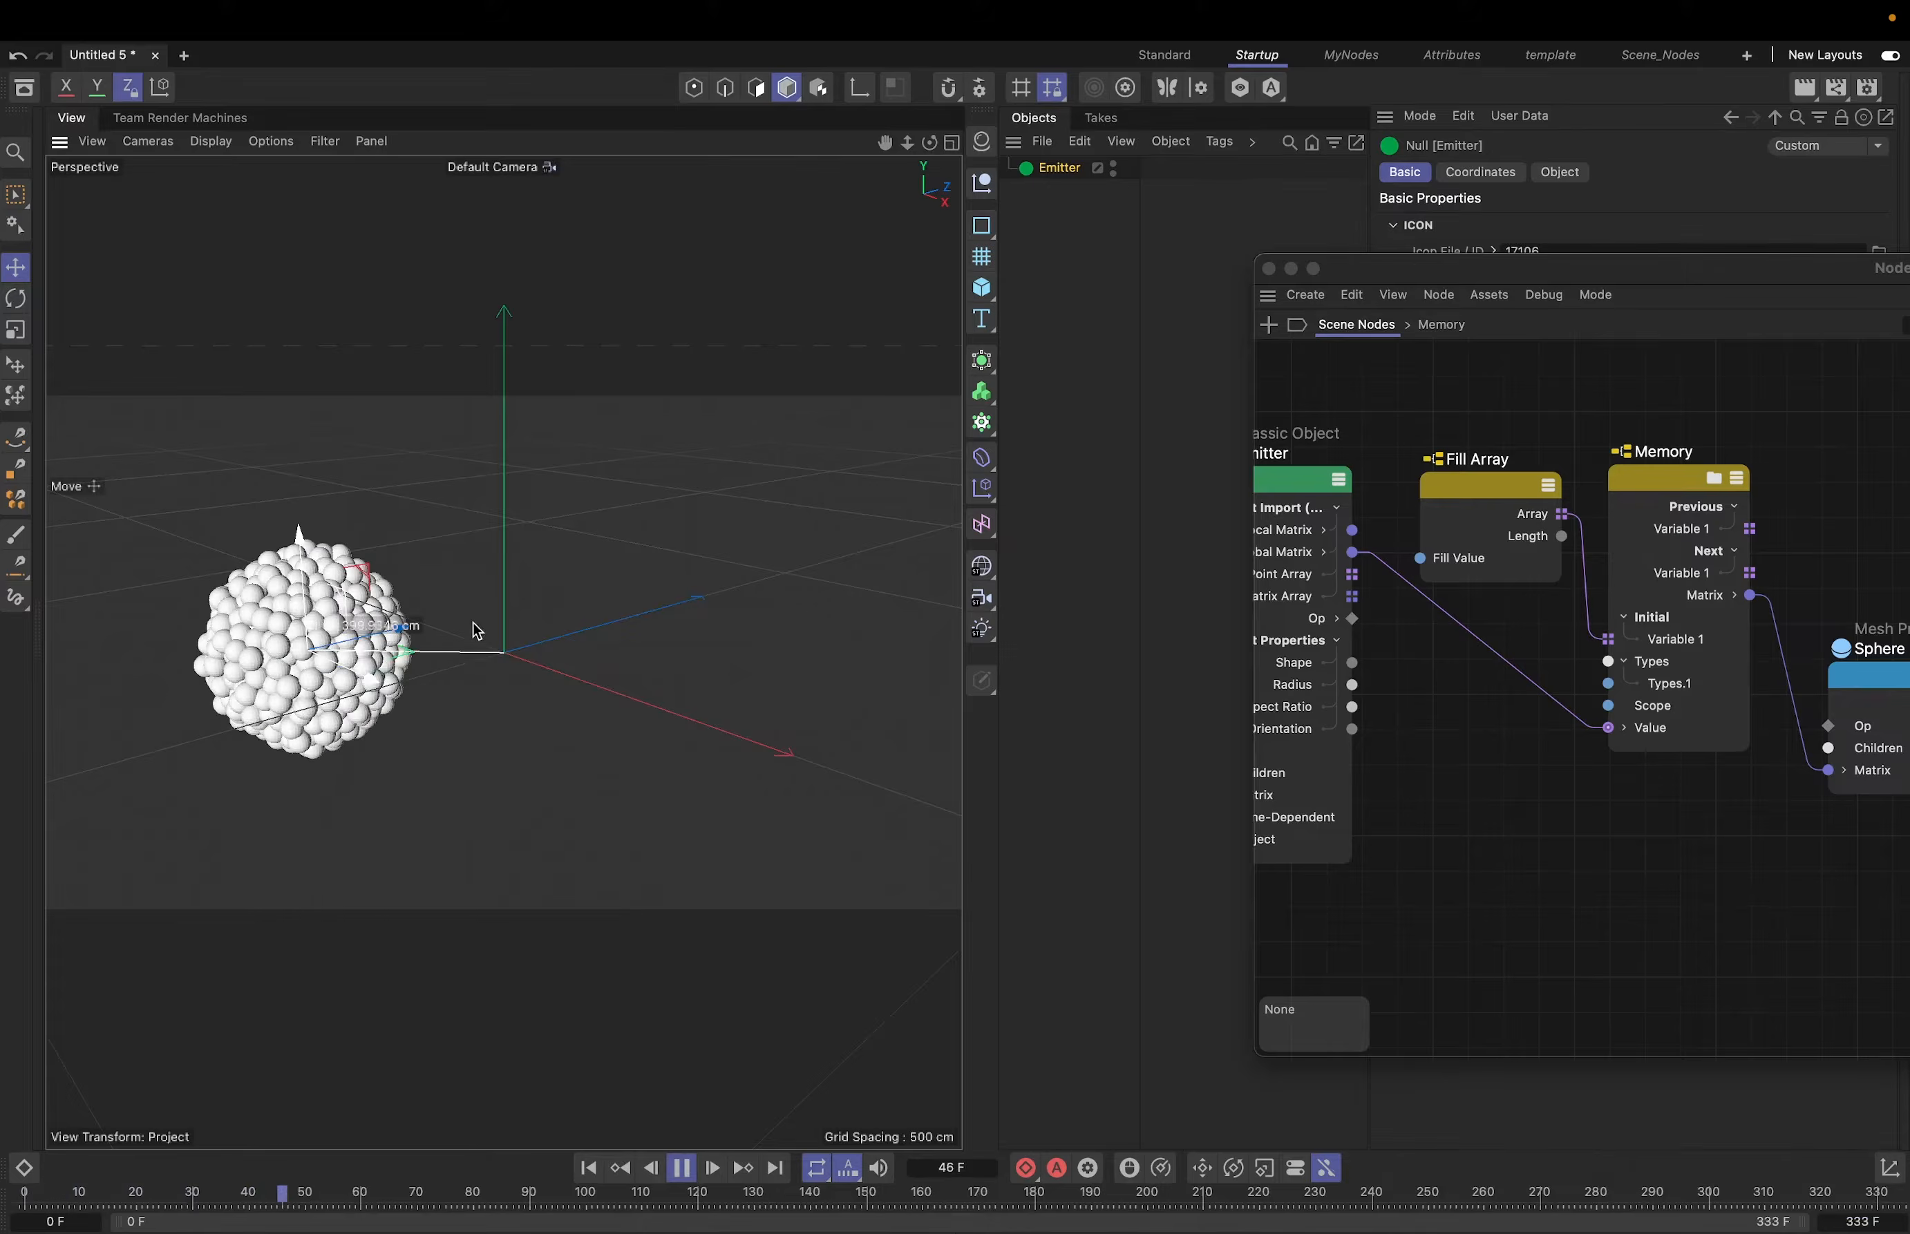
left_click(681, 1167)
left_click(593, 1173)
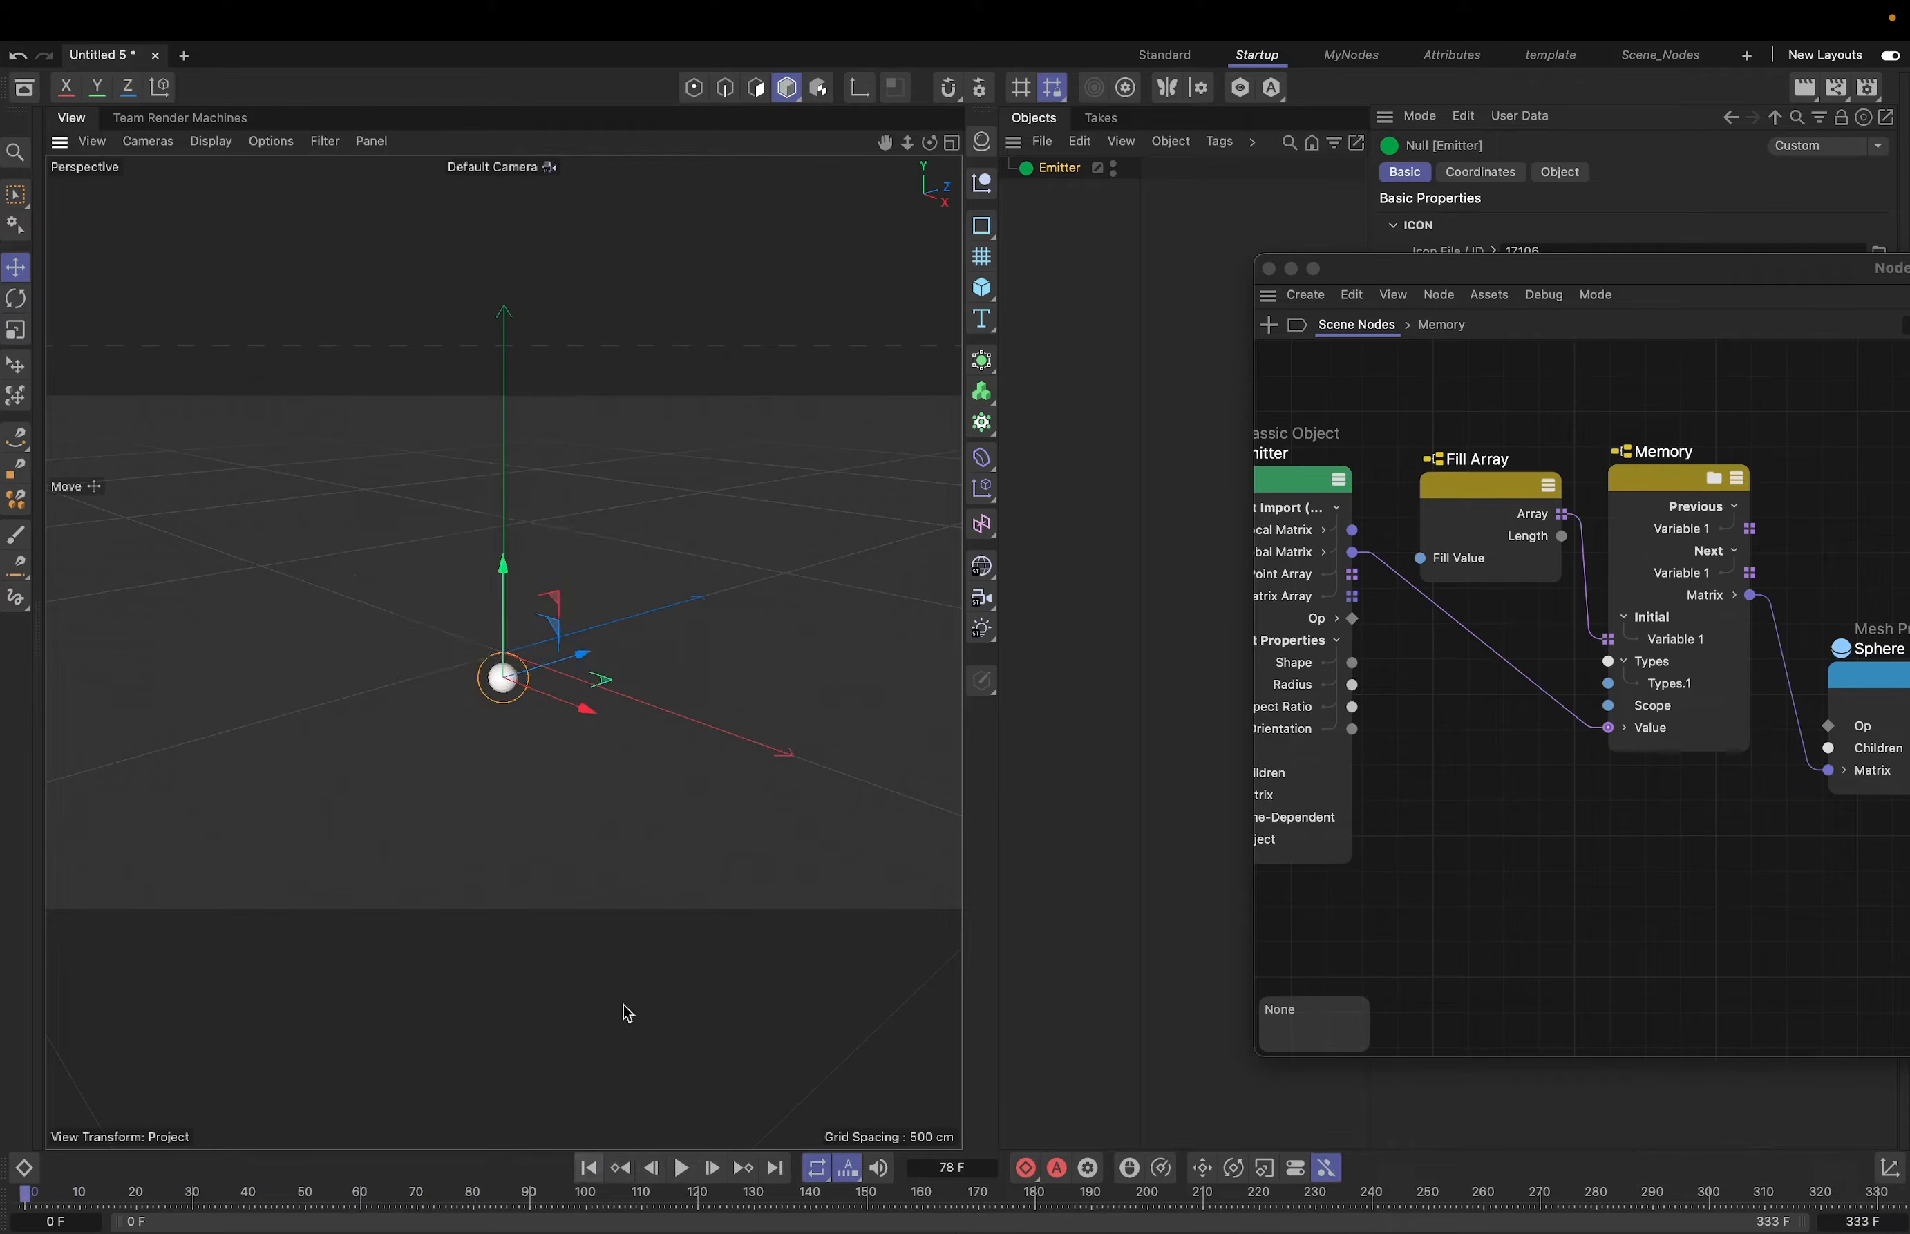
mouse_move(579, 662)
left_mouse_down()
mouse_move(597, 651)
mouse_move(590, 686)
left_mouse_up()
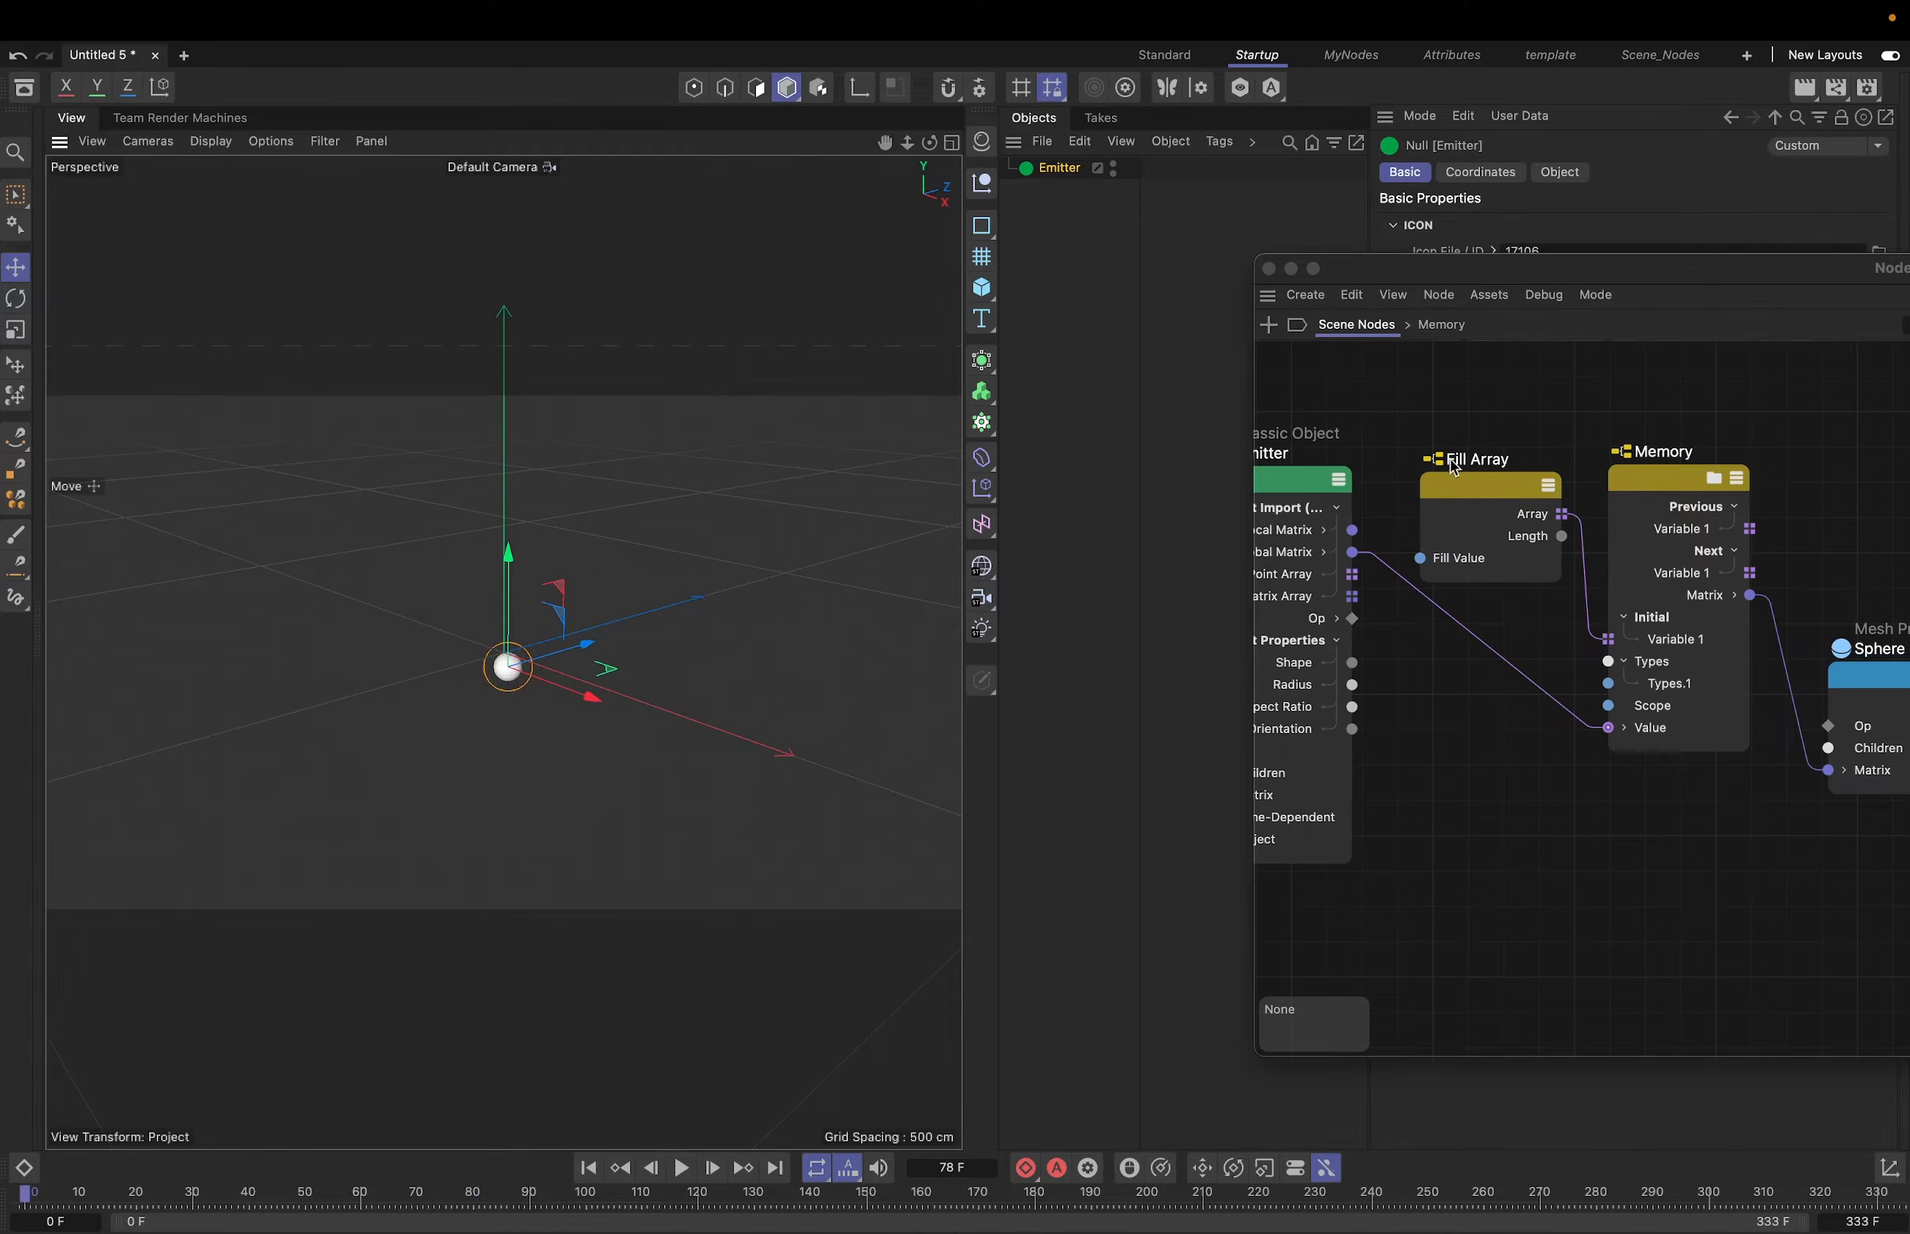
- Reduce the Emitter node to its connected Global Matrix port and enable its Time-Dependent option
left_click_drag(1473, 258, 959, 317)
middle_click_drag(787, 573, 941, 584)
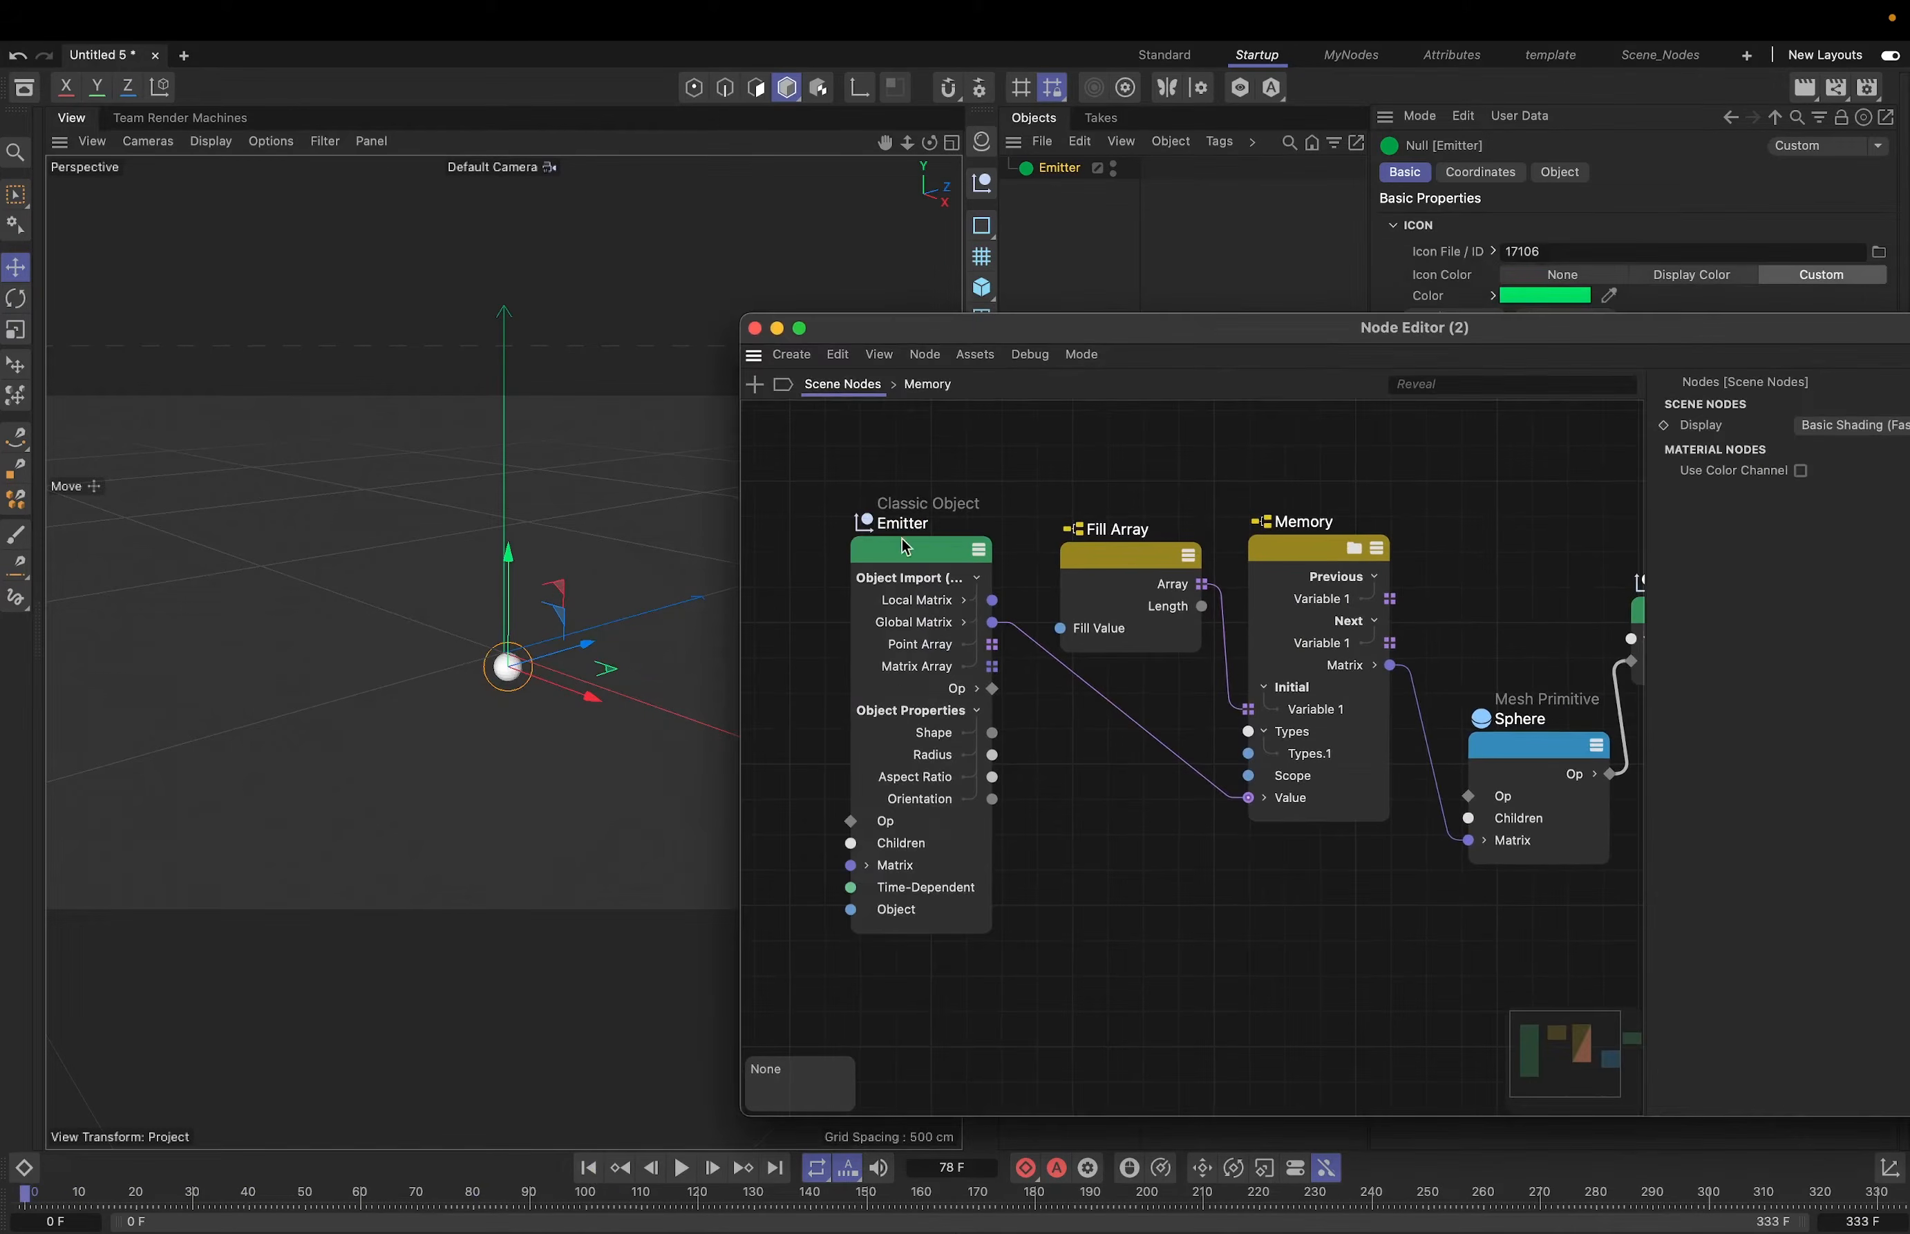
left_click(940, 584)
left_click_drag(1087, 329, 693, 554)
left_click_drag(547, 782, 568, 770)
left_click(608, 768)
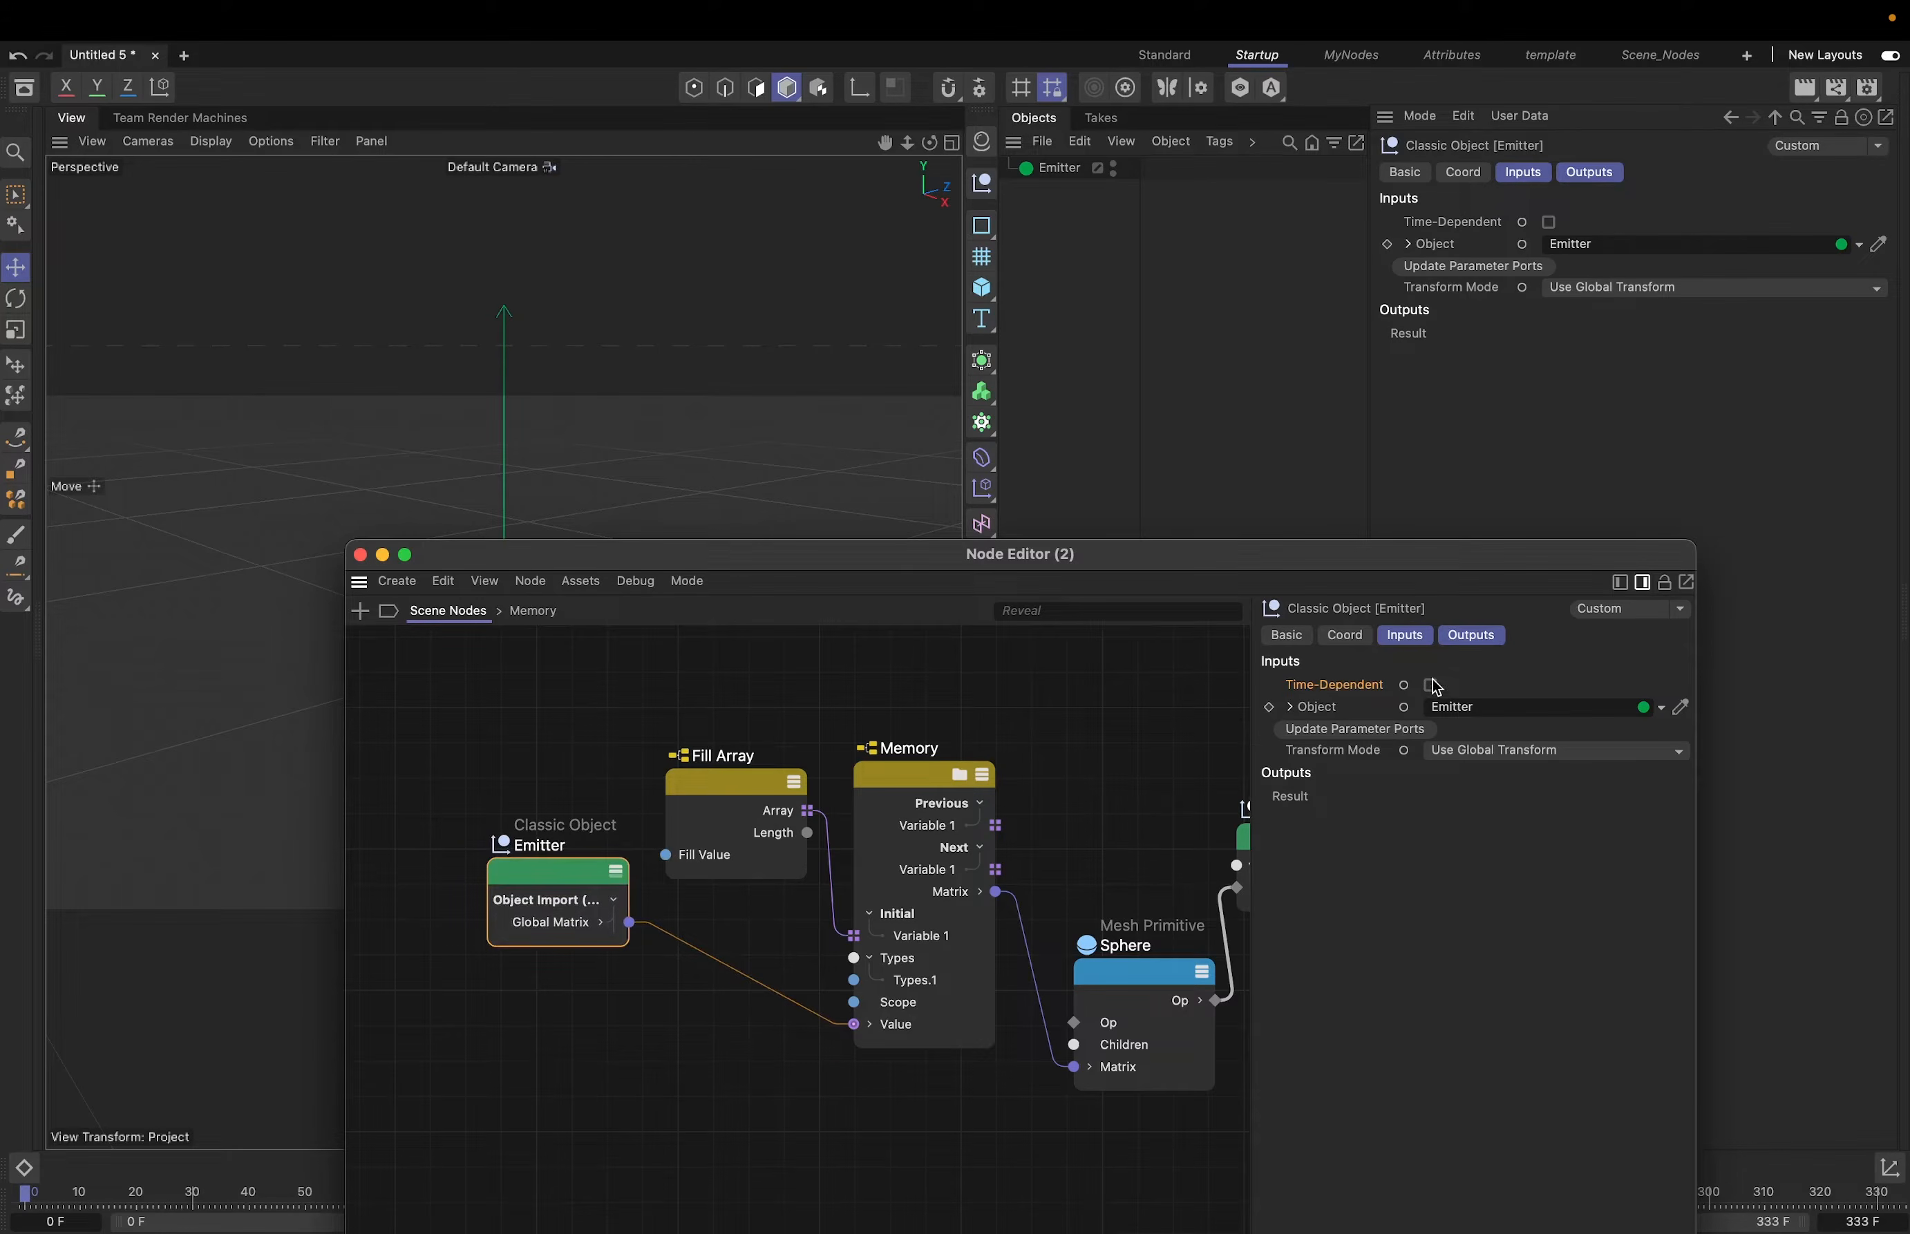
- Play the animation while moving the Emitter through the viewport to trail spheres behind it, and stop and rewind
left_click_drag(928, 557, 1496, 532)
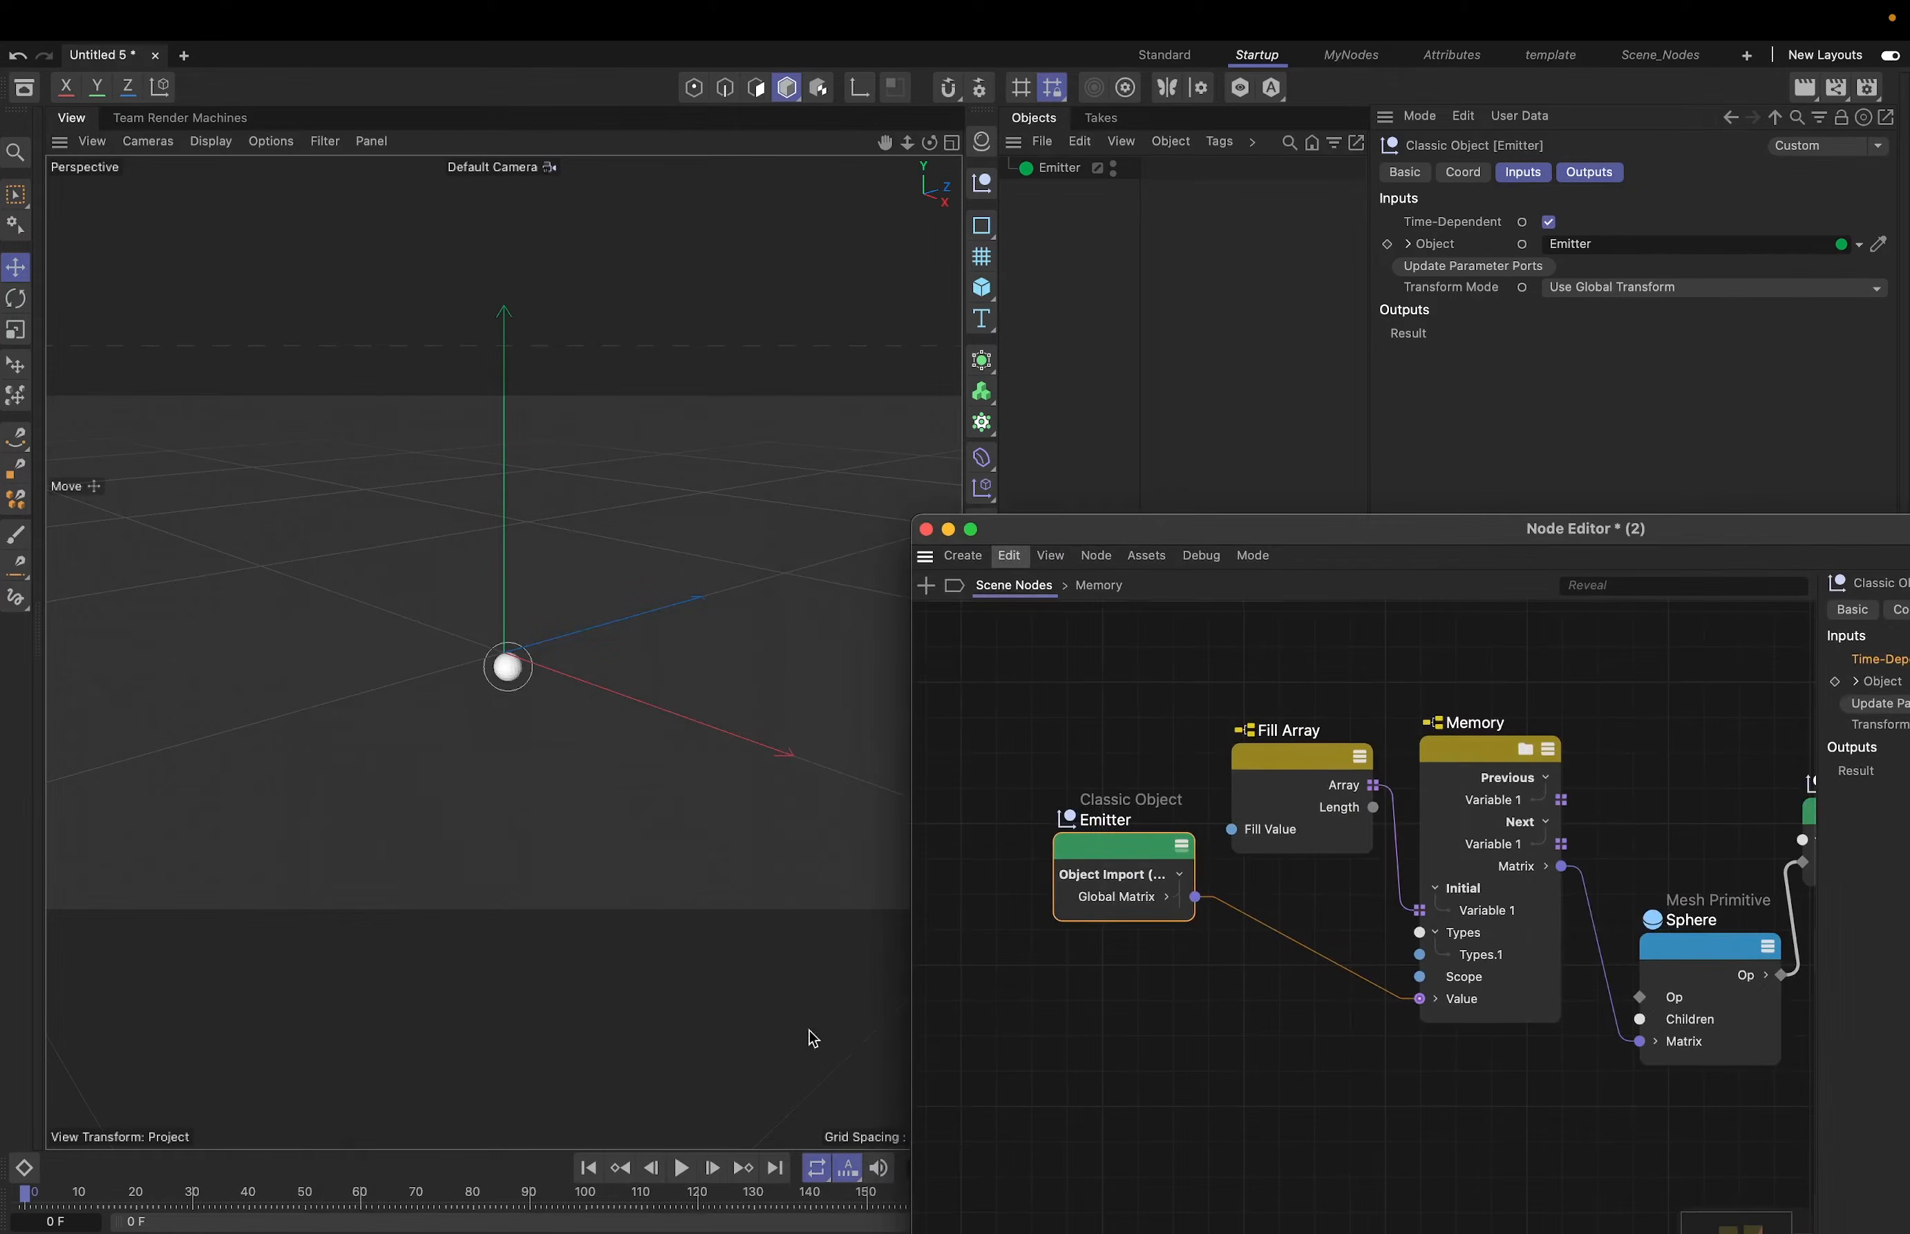
left_click(678, 1170)
left_click_drag(507, 667, 459, 790)
left_click(429, 818)
left_click(675, 1171)
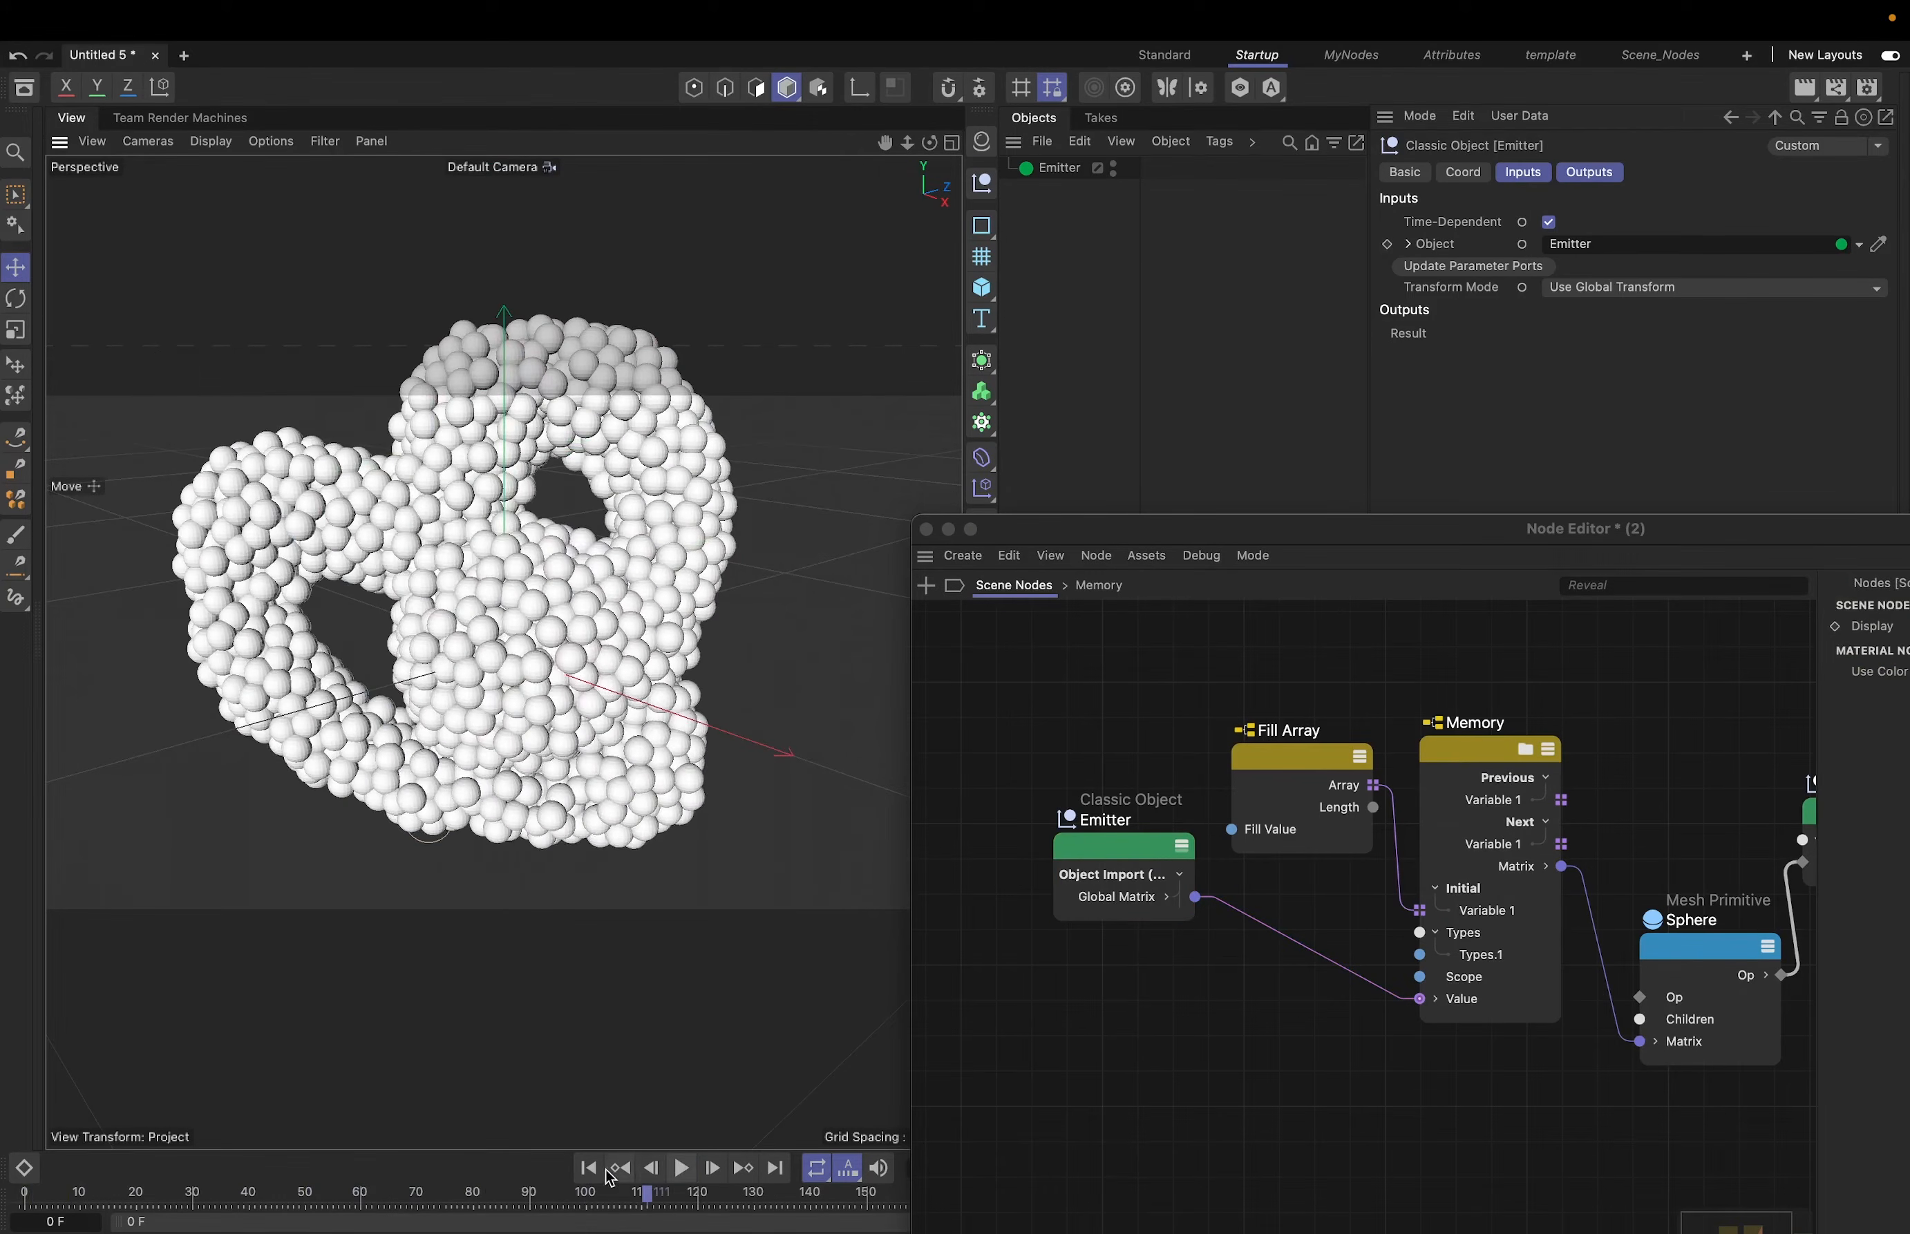
key("shift+f")
- Replay the sphere trail from the first frame, stop it and rewind again
left_click(680, 1170)
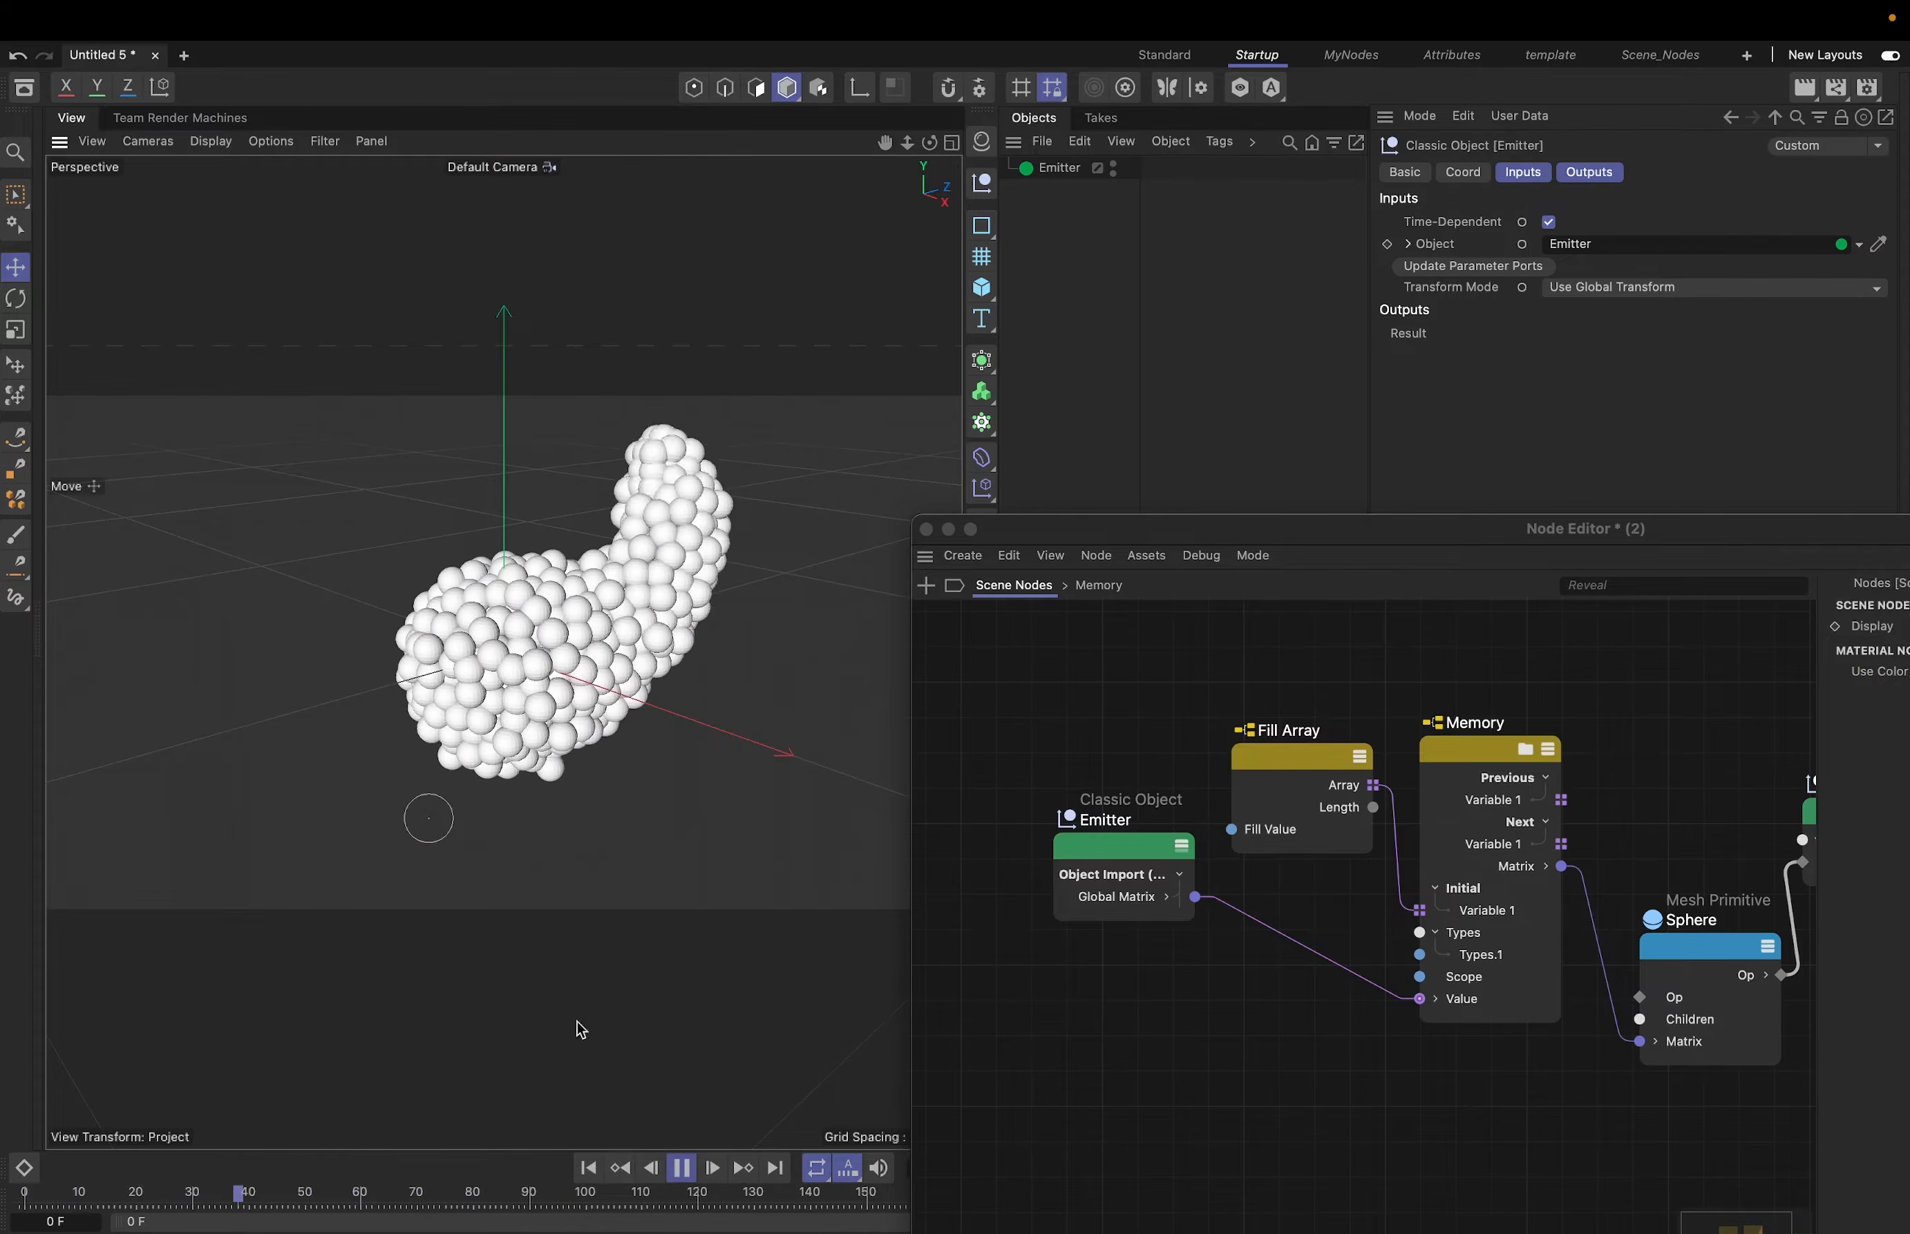
left_click(588, 1168)
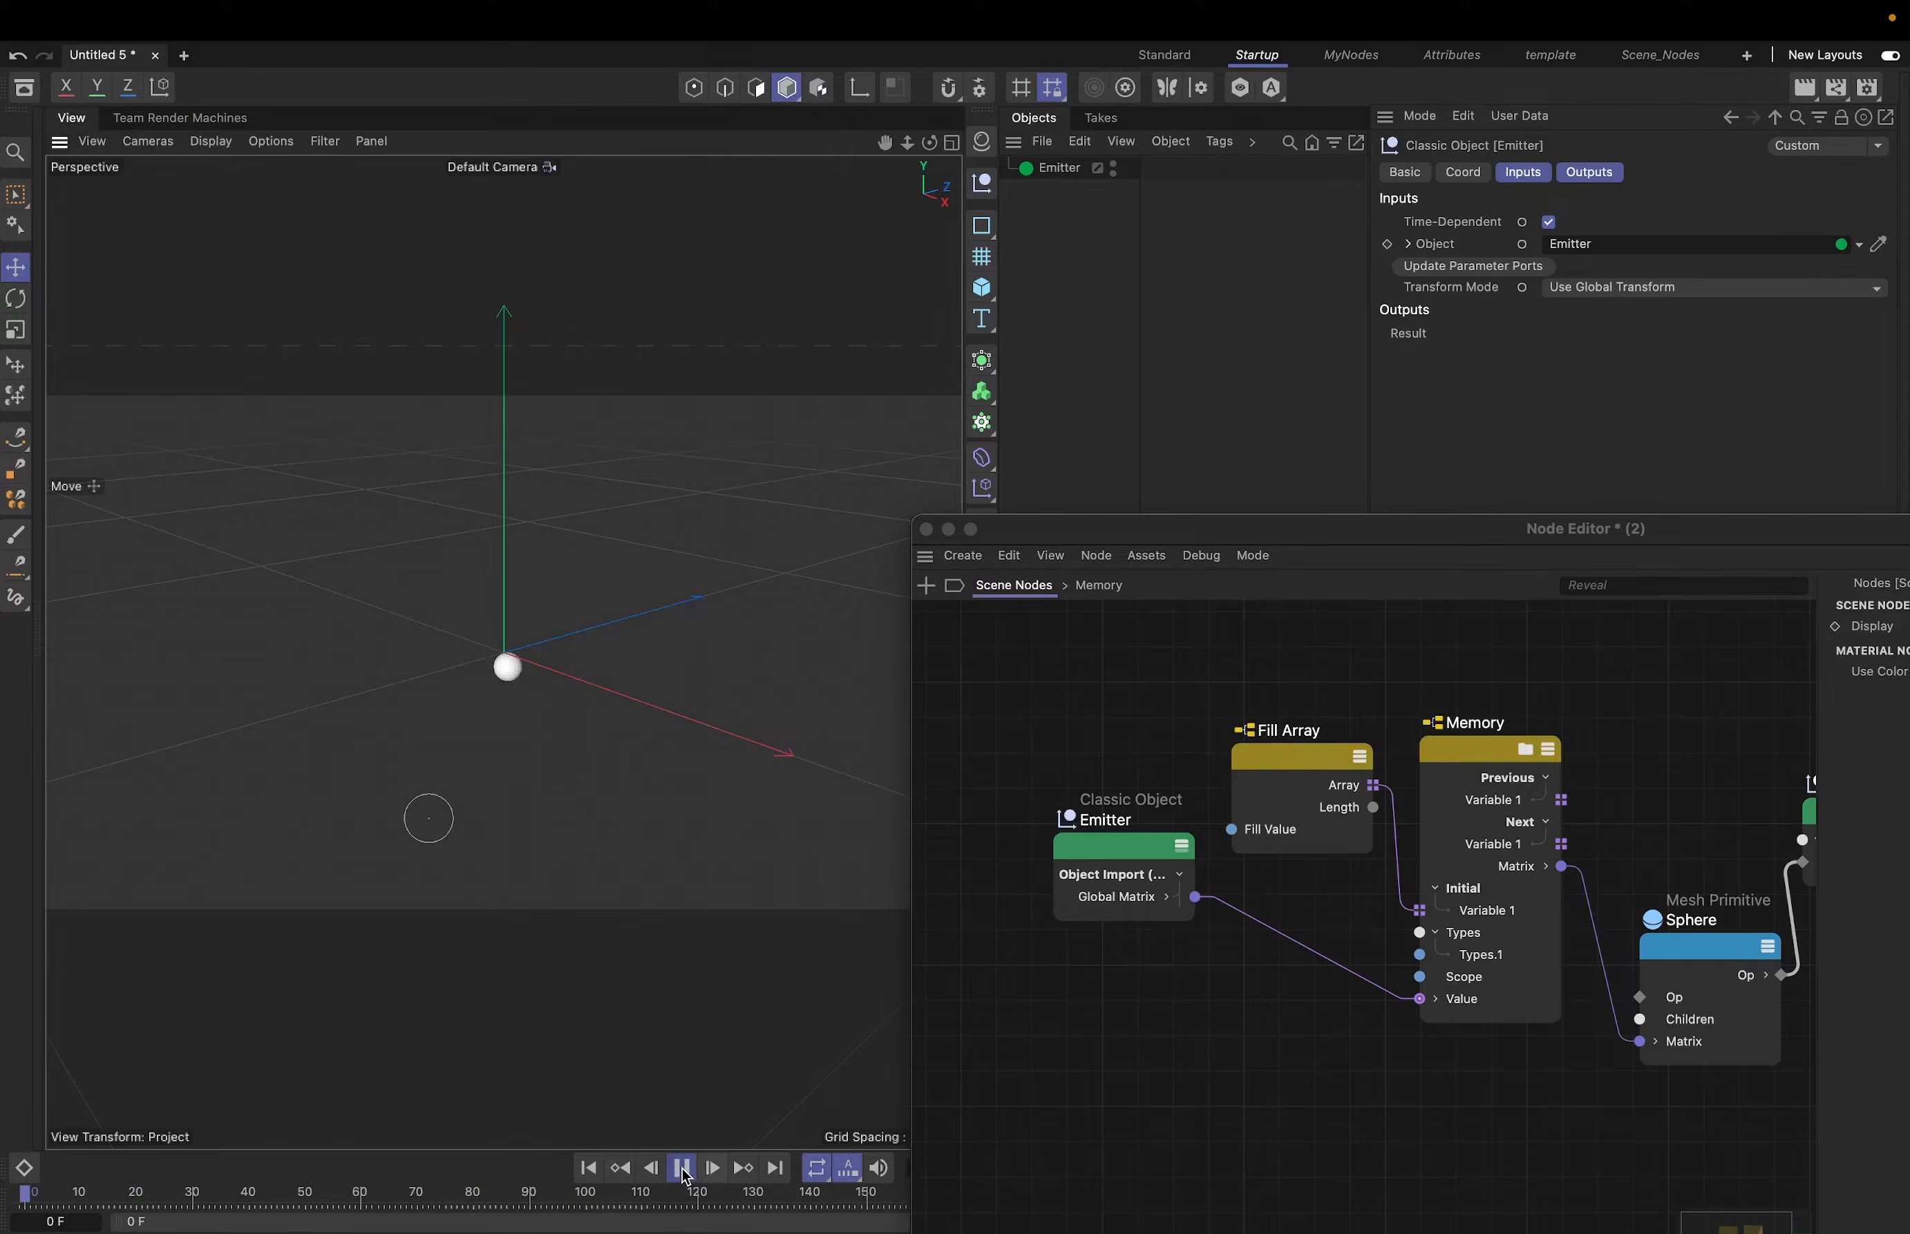
left_click(680, 1169)
left_click(588, 1168)
- Reset the Emitter object's X, Y and Z position to 0 cm
left_click(1059, 168)
left_click(1480, 173)
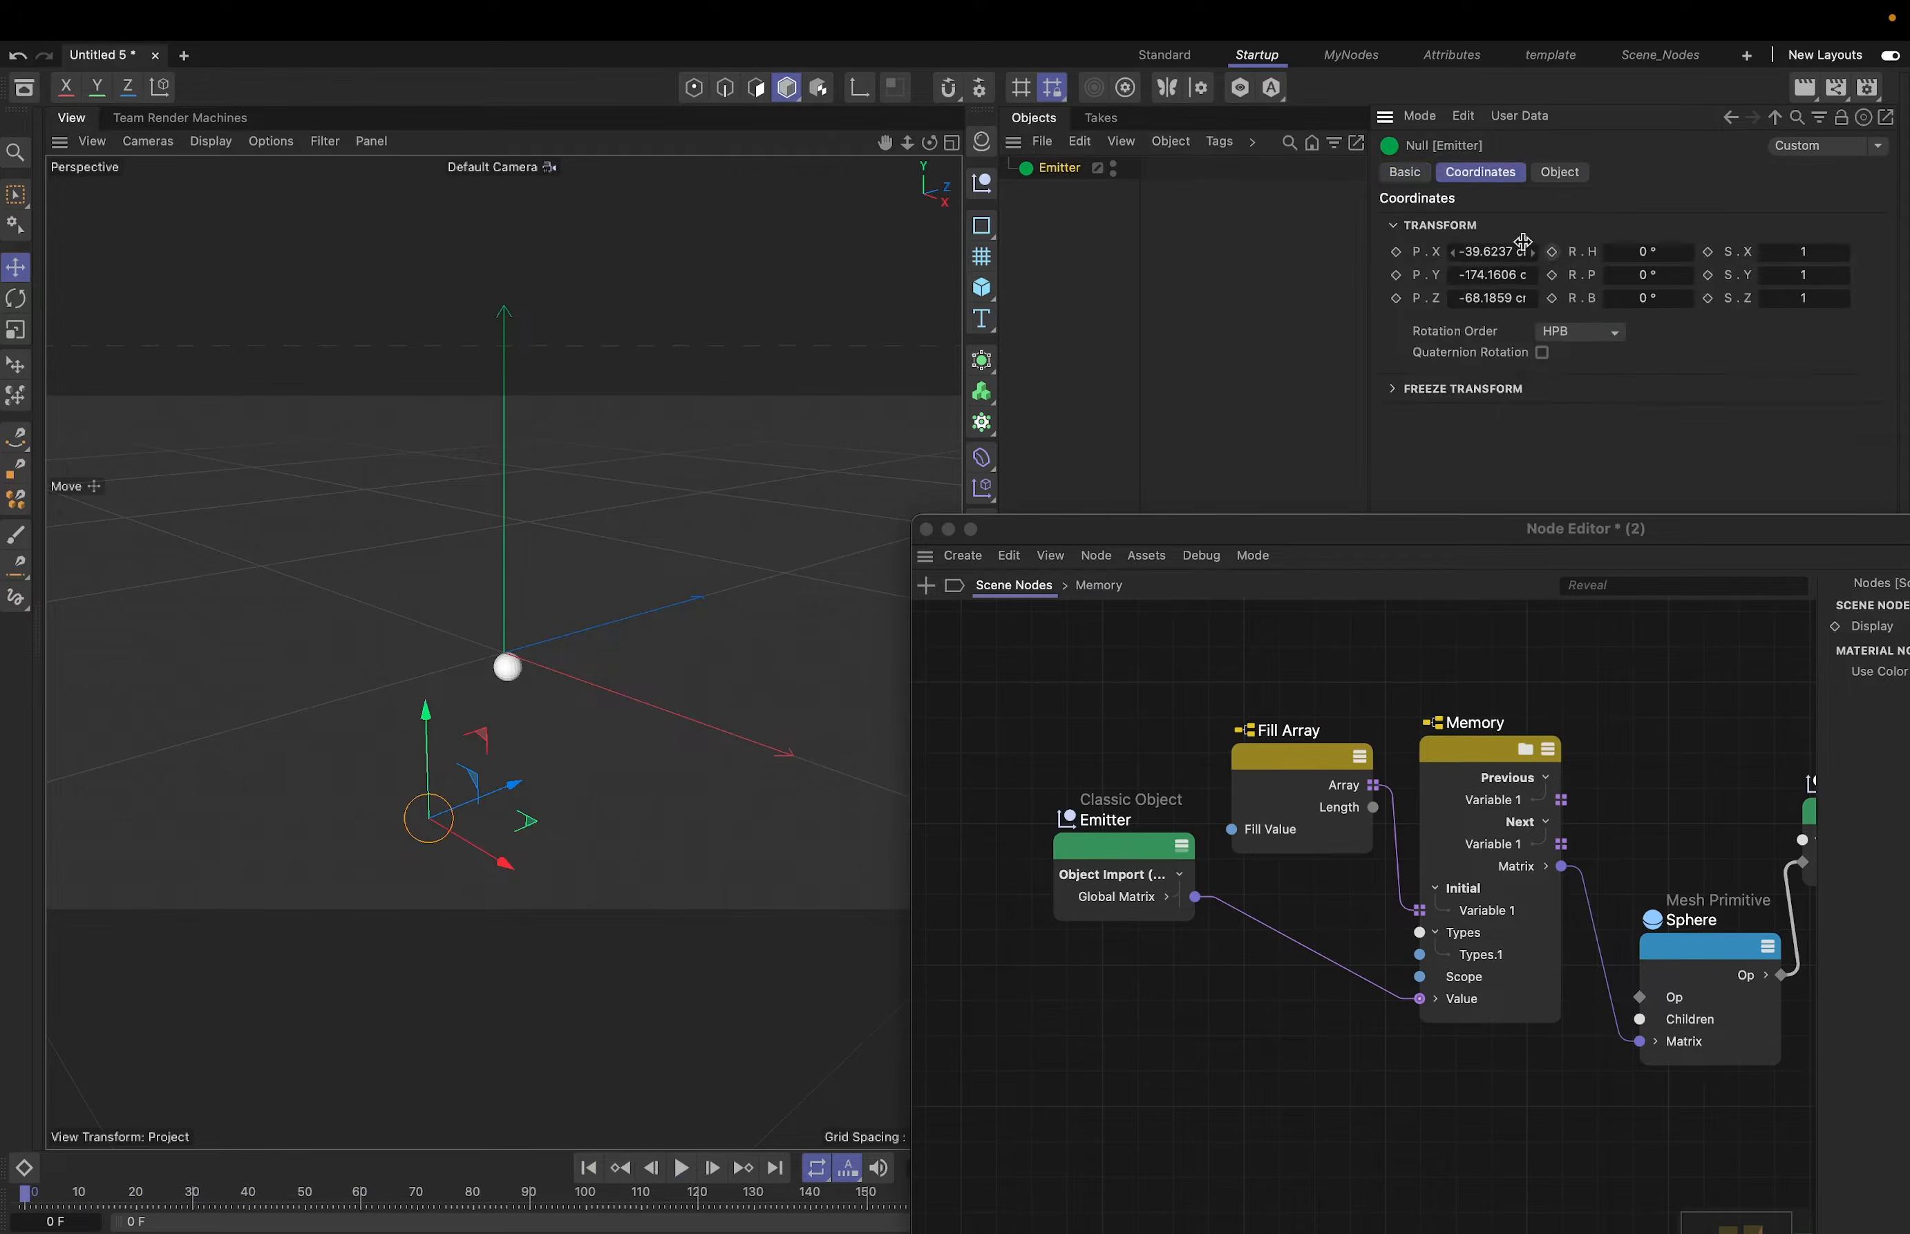
double_click(1498, 249)
type("0")
double_click(1496, 275)
type("0")
double_click(1498, 299)
type("0")
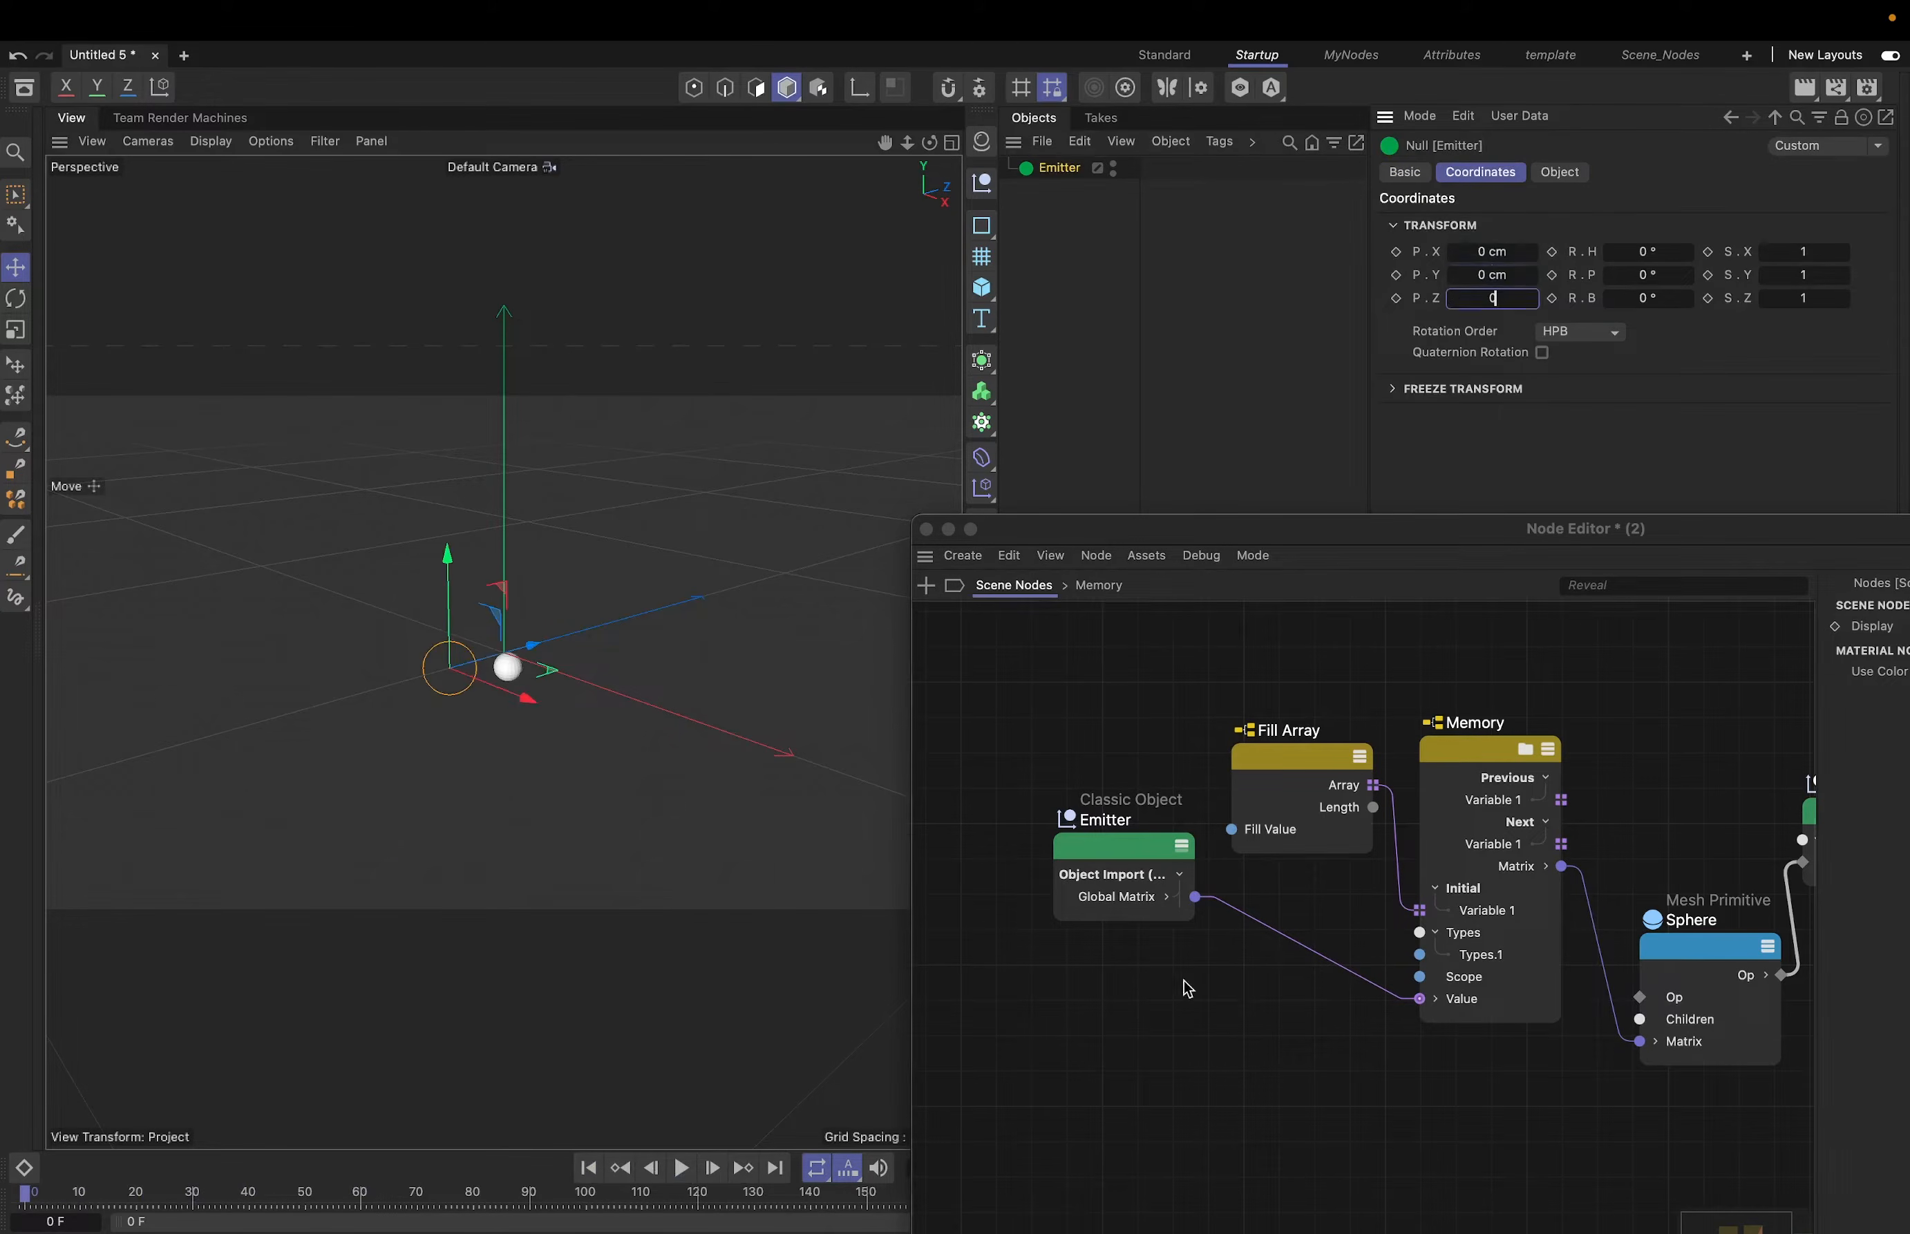
left_click(1187, 989)
- Move the Scene Root node slightly farther away from the Sphere node in the graph
left_click_drag(1122, 538, 927, 429)
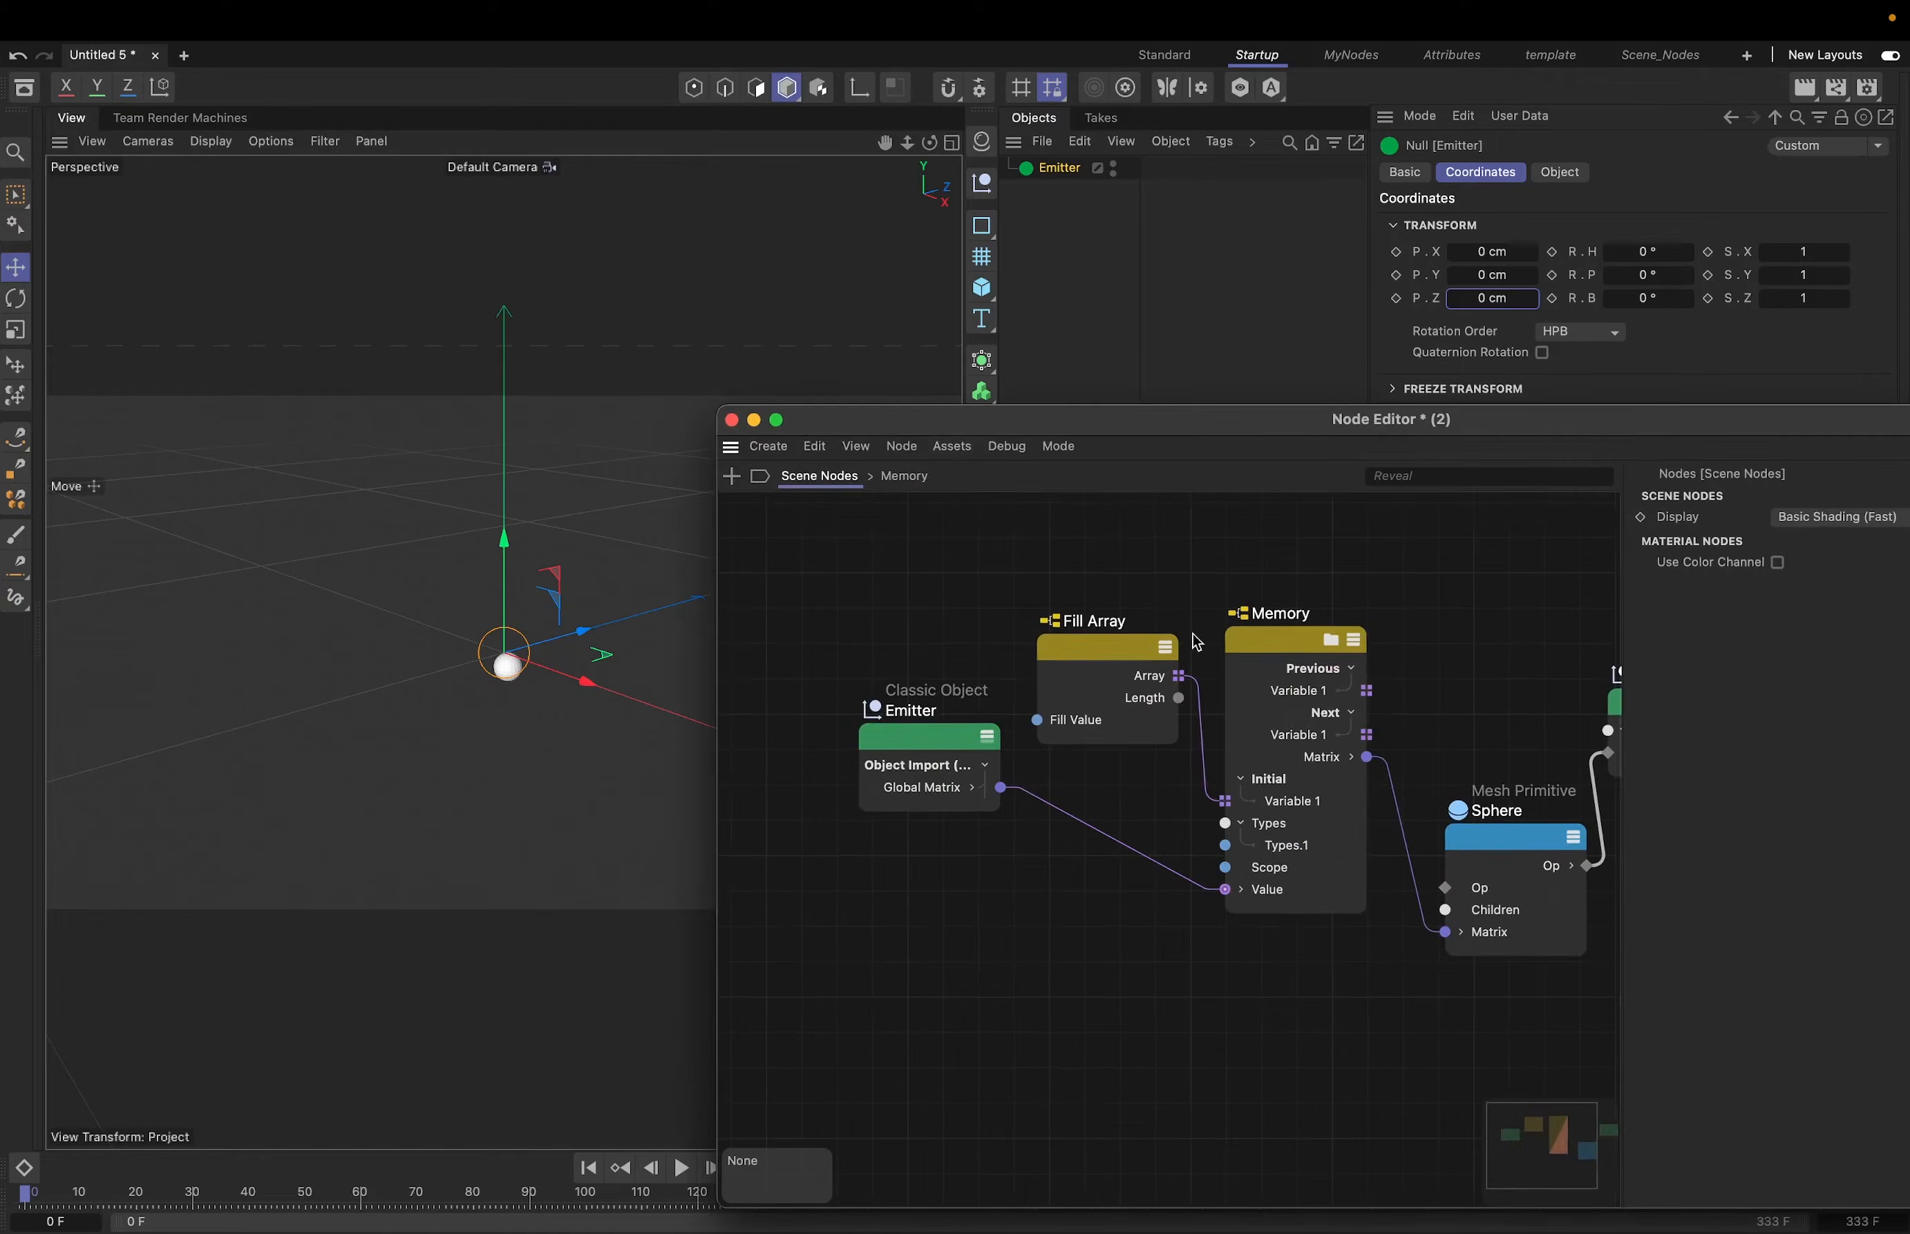
middle_click_drag(1285, 594, 981, 594)
mouse_move(1359, 731)
left_mouse_down()
mouse_move(1437, 742)
mouse_move(1381, 763)
left_mouse_up()
left_click(1332, 812)
key("Delete")
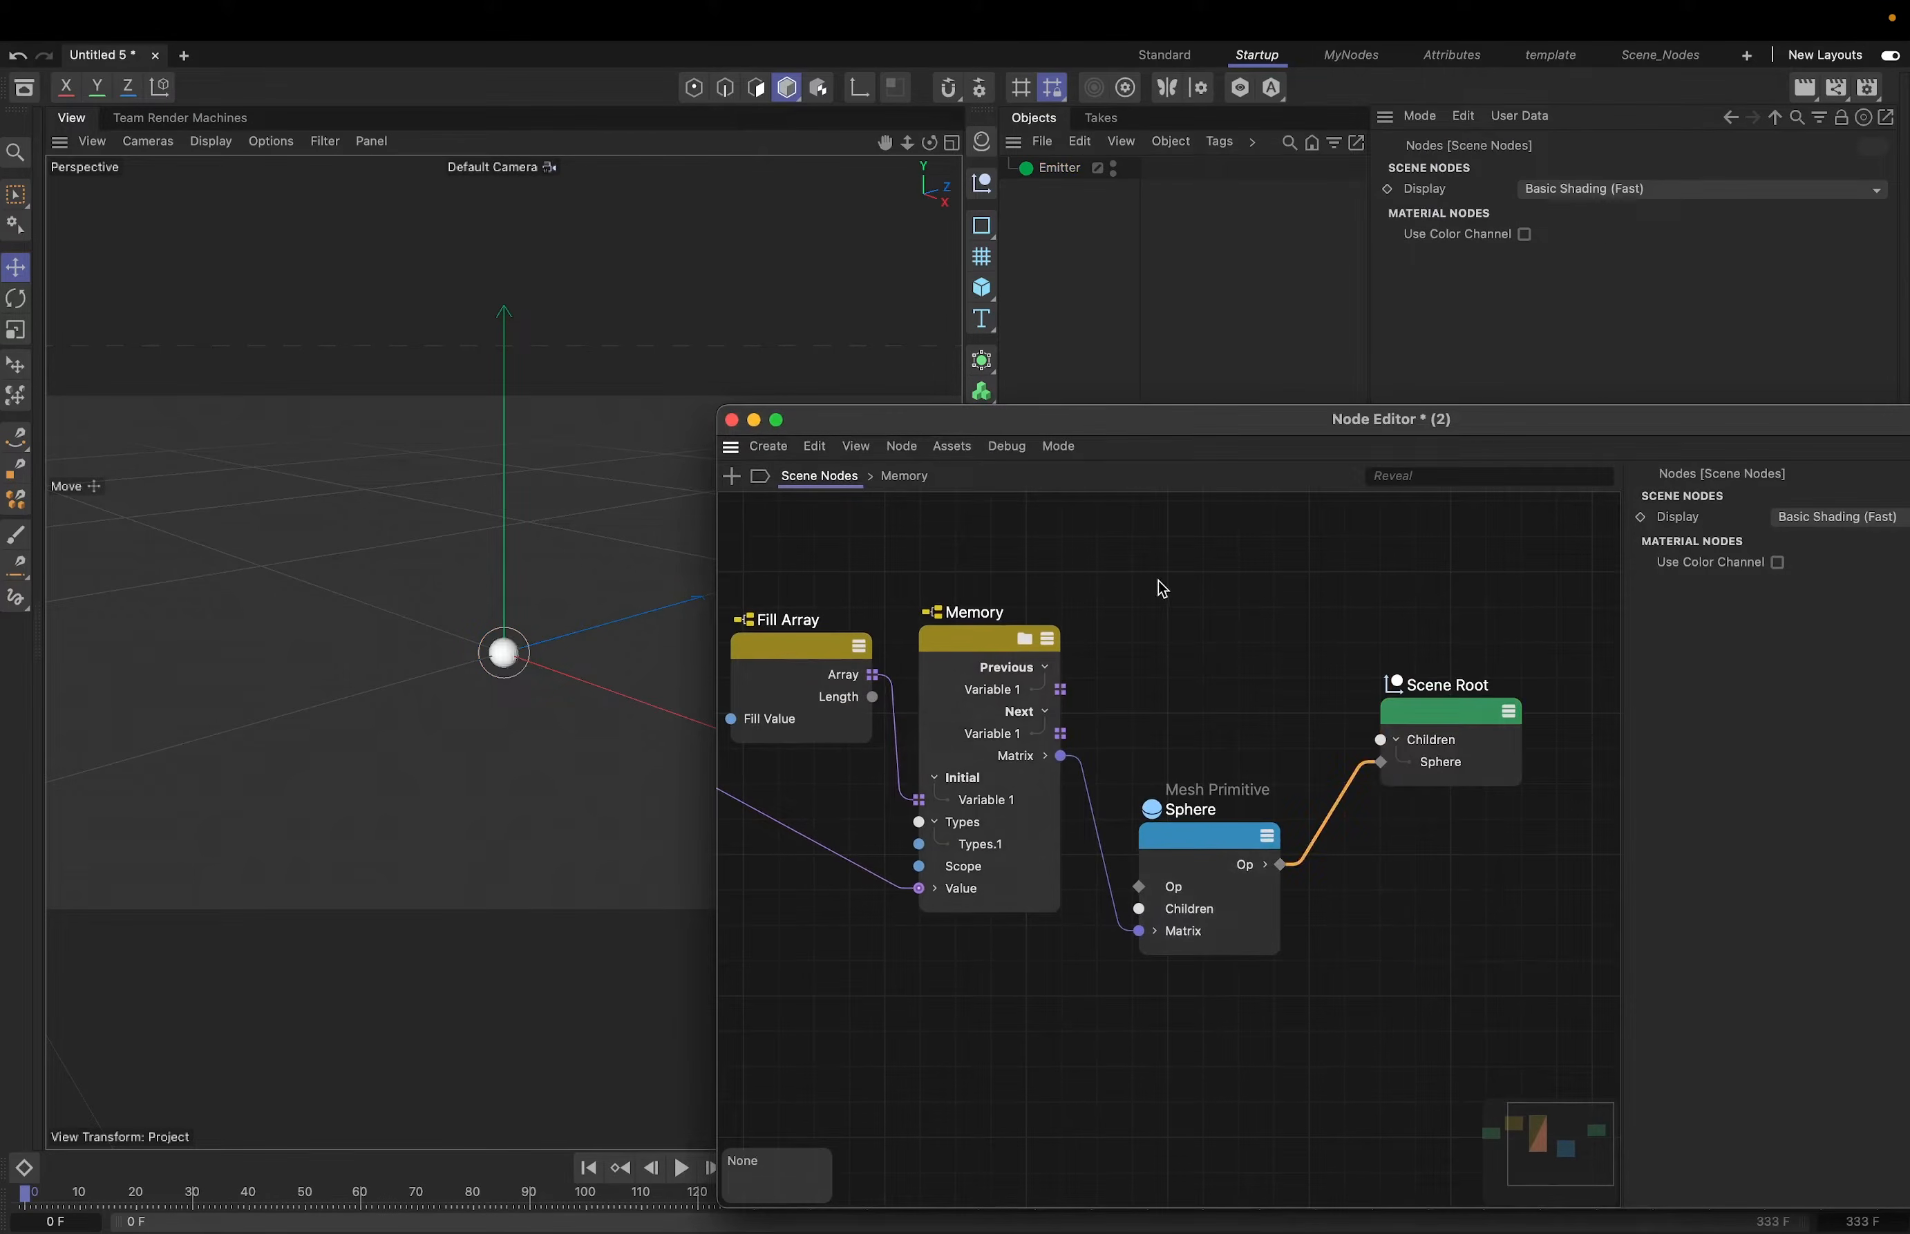
- Check the Memory node and its inner graph, and set the Fill Array node's Data Type to Vector
left_click(989, 650)
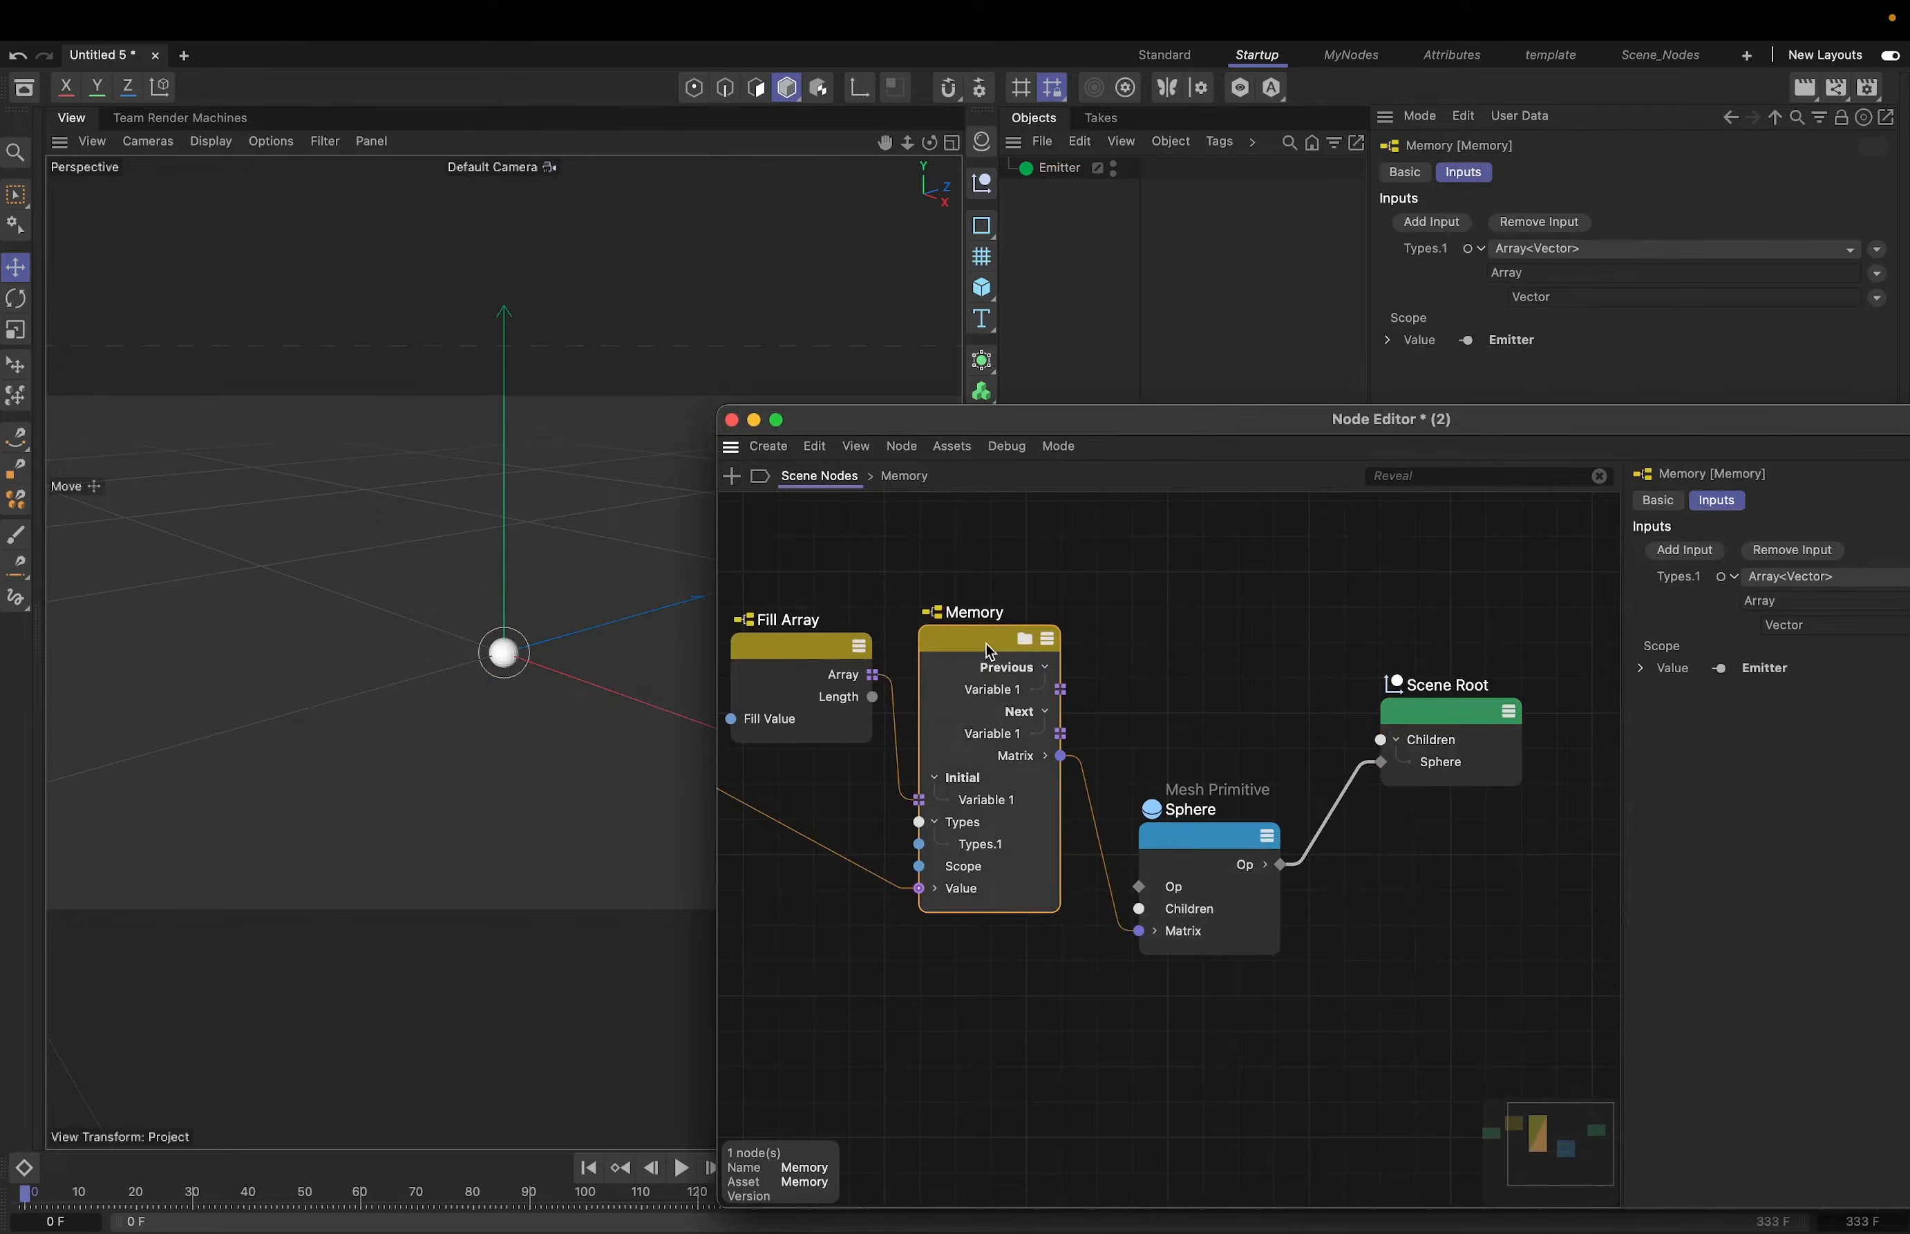
left_click(779, 641)
left_click(906, 477)
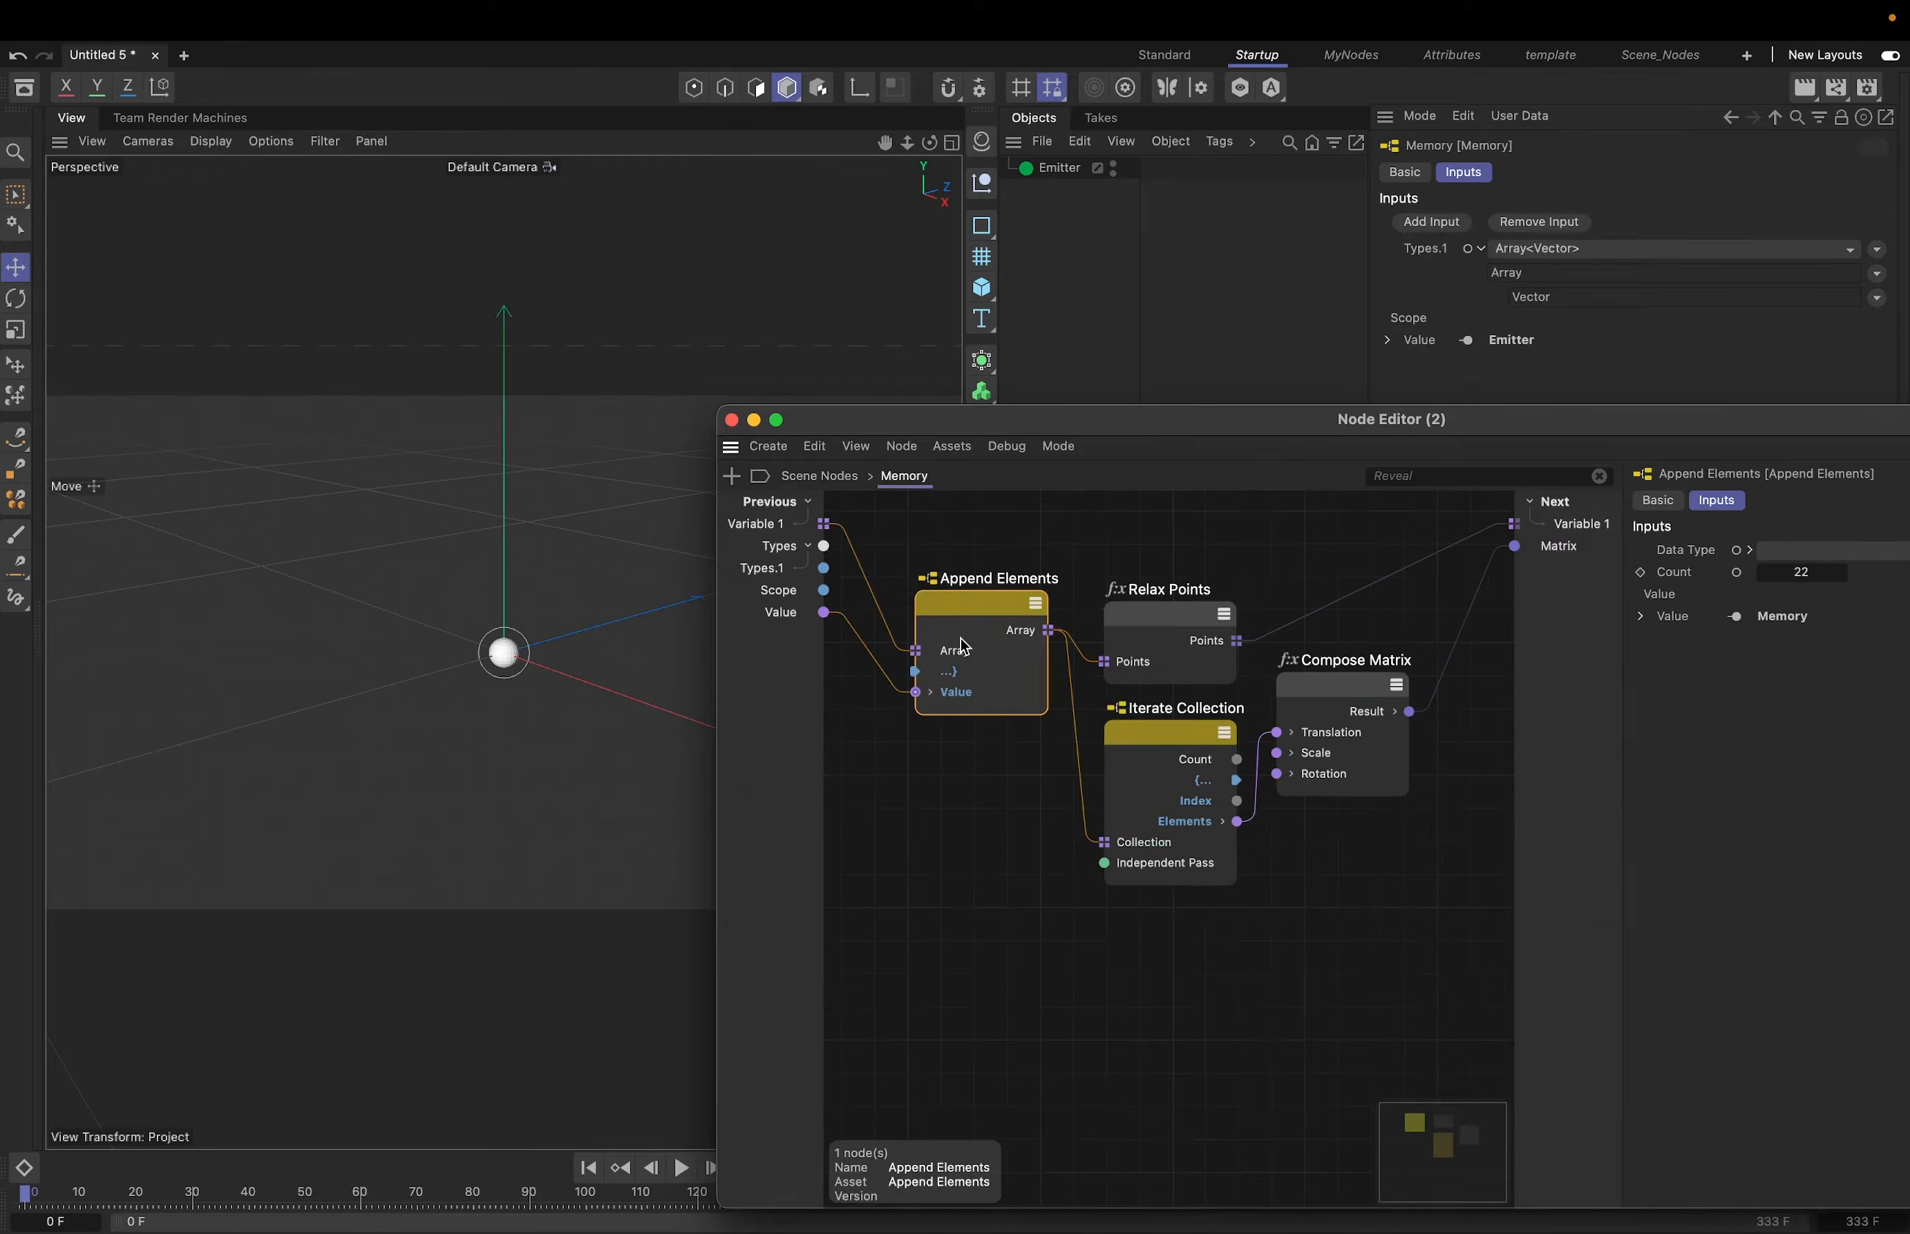
left_click(820, 476)
left_click(755, 644)
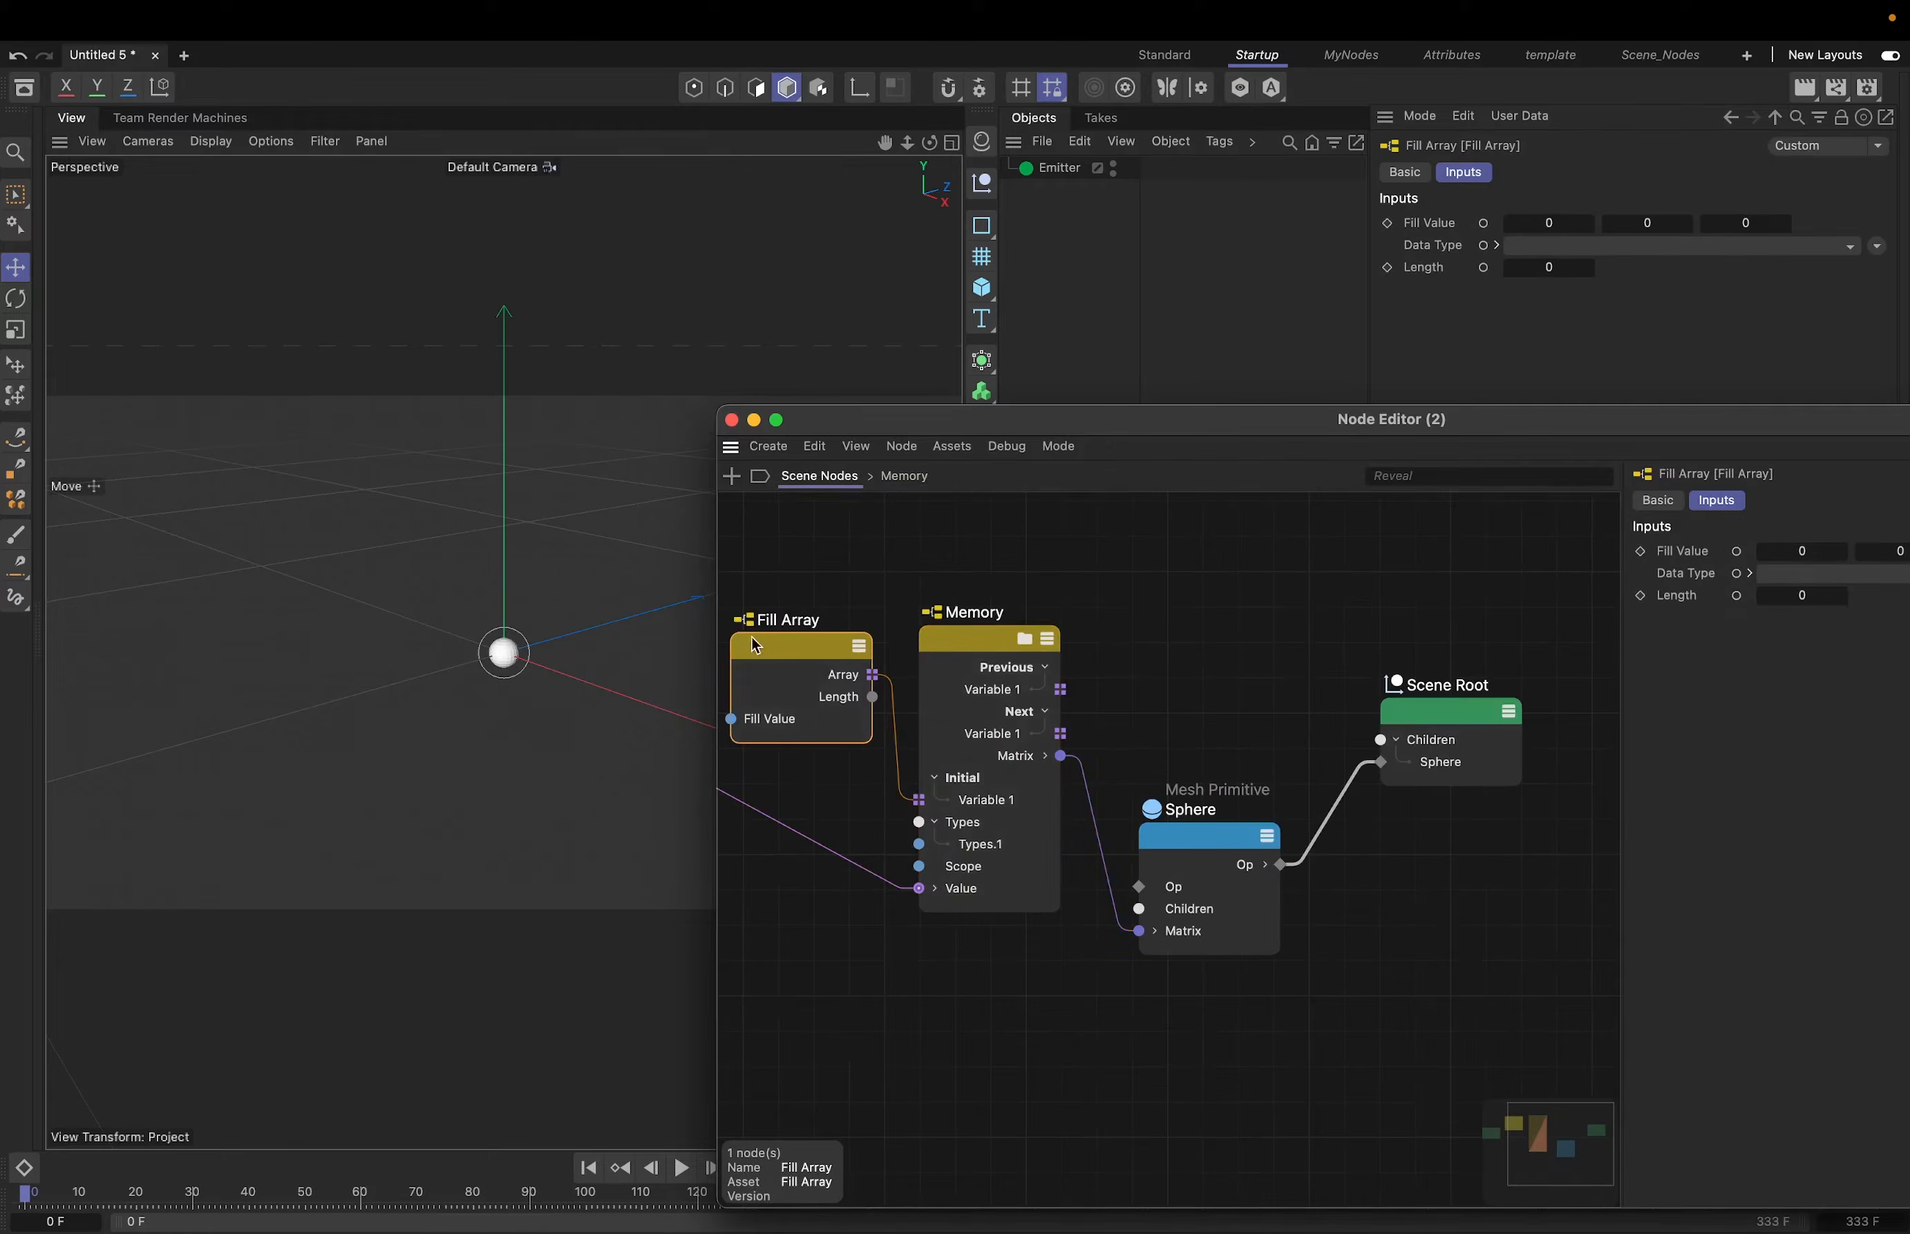
left_click(1774, 574)
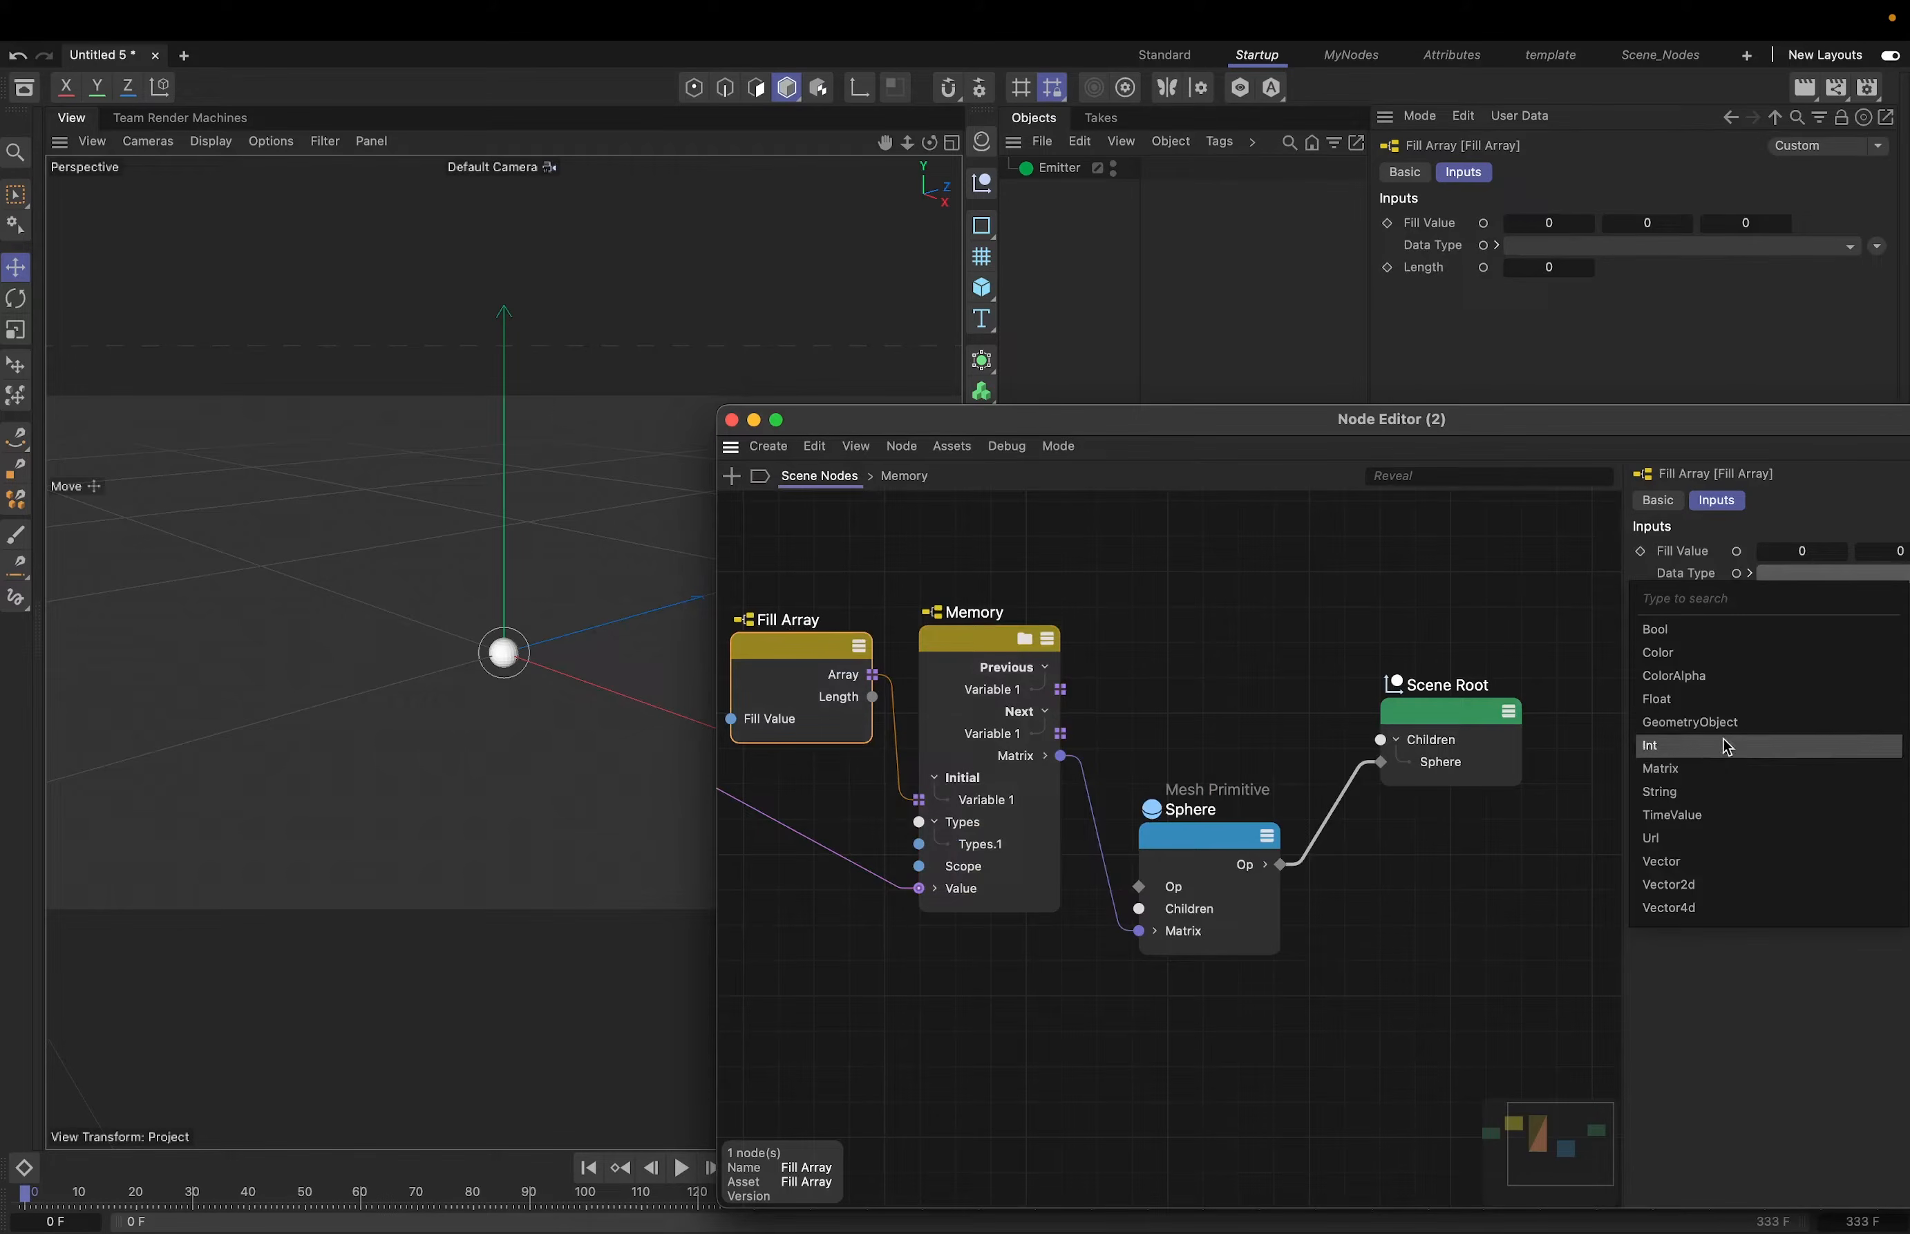
left_click(1702, 861)
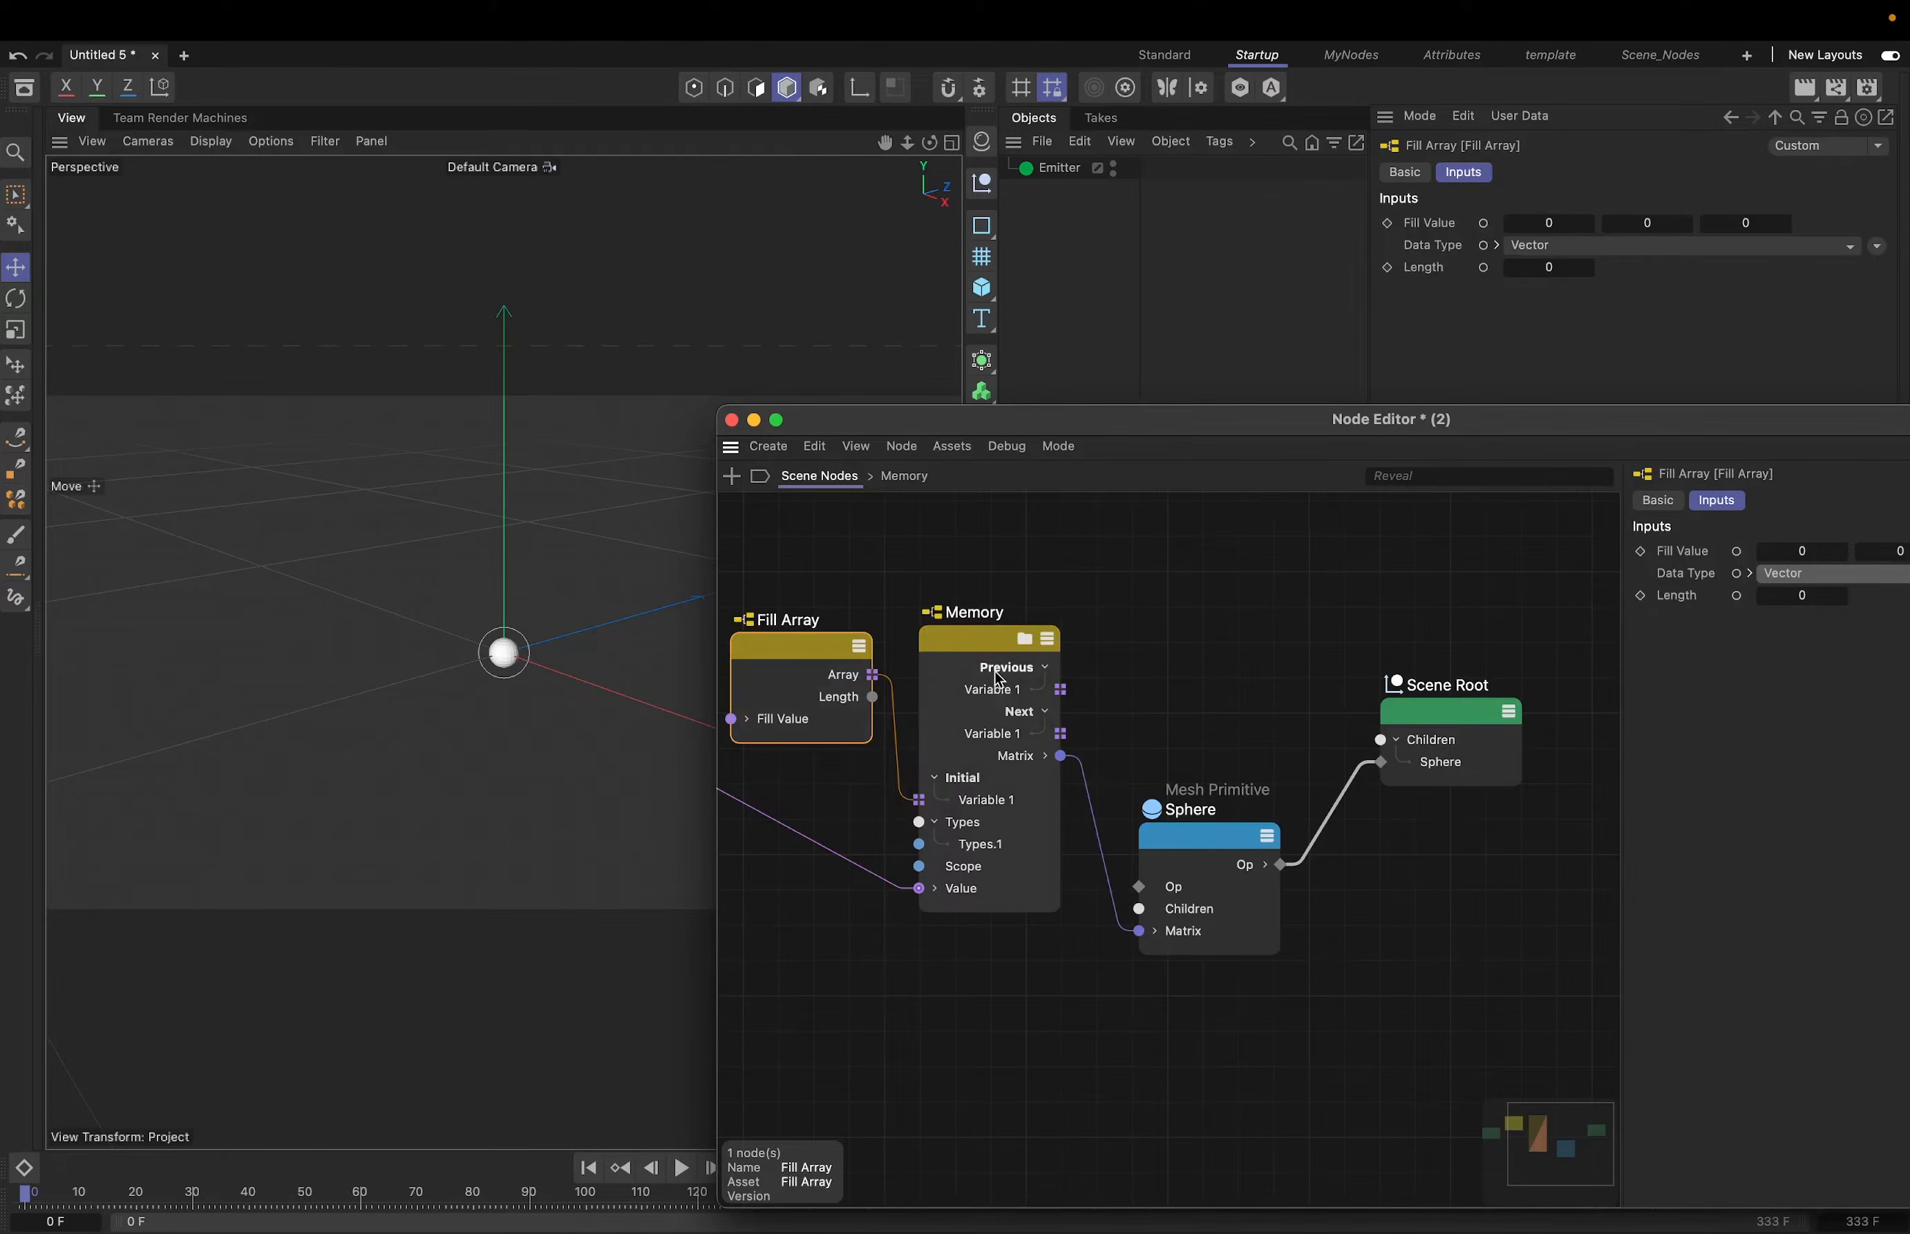
- Inside the Memory node, set the Append Elements node's Count to 33
double_click(981, 649)
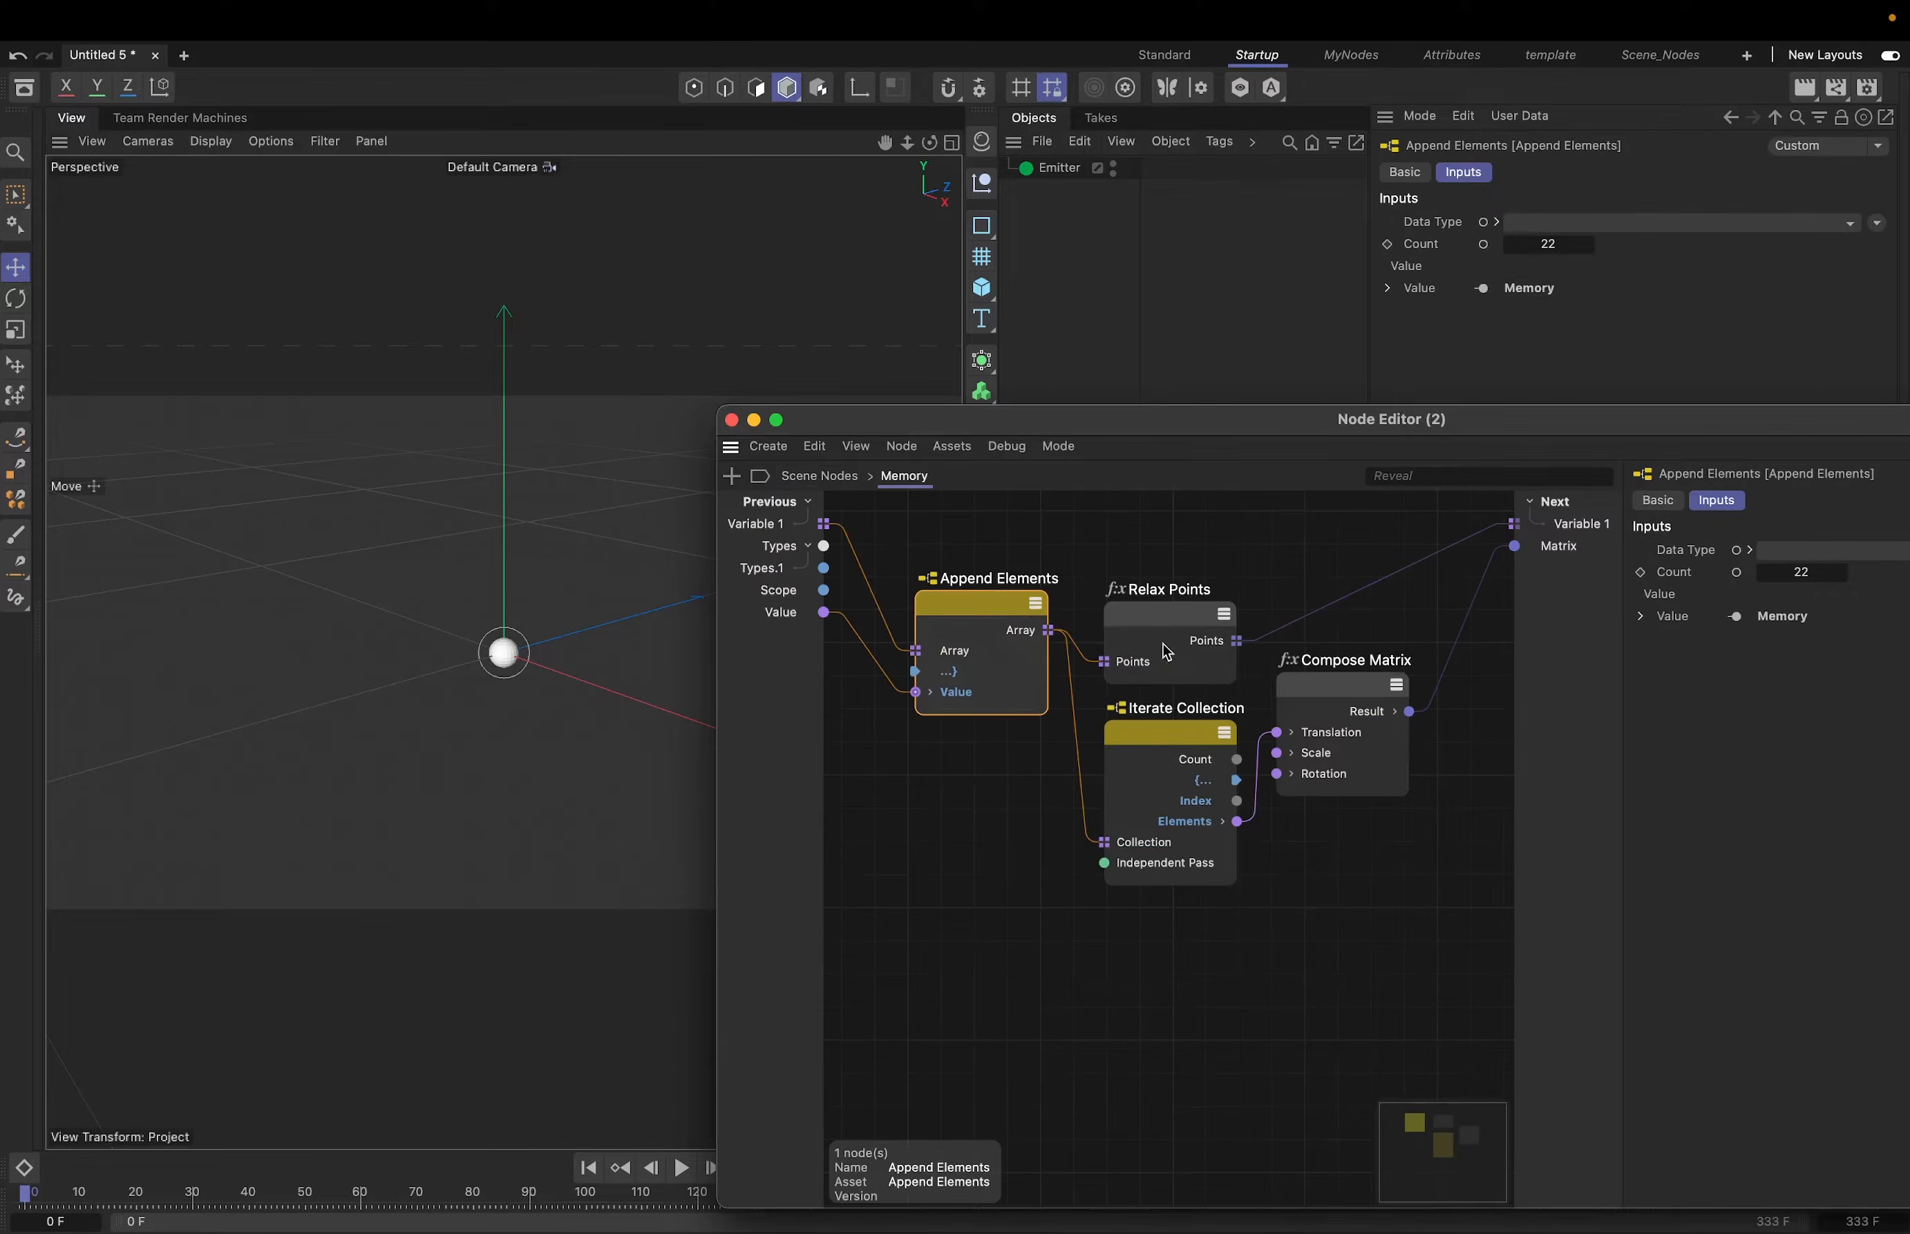
left_click(1790, 573)
type("33")
key("Return")
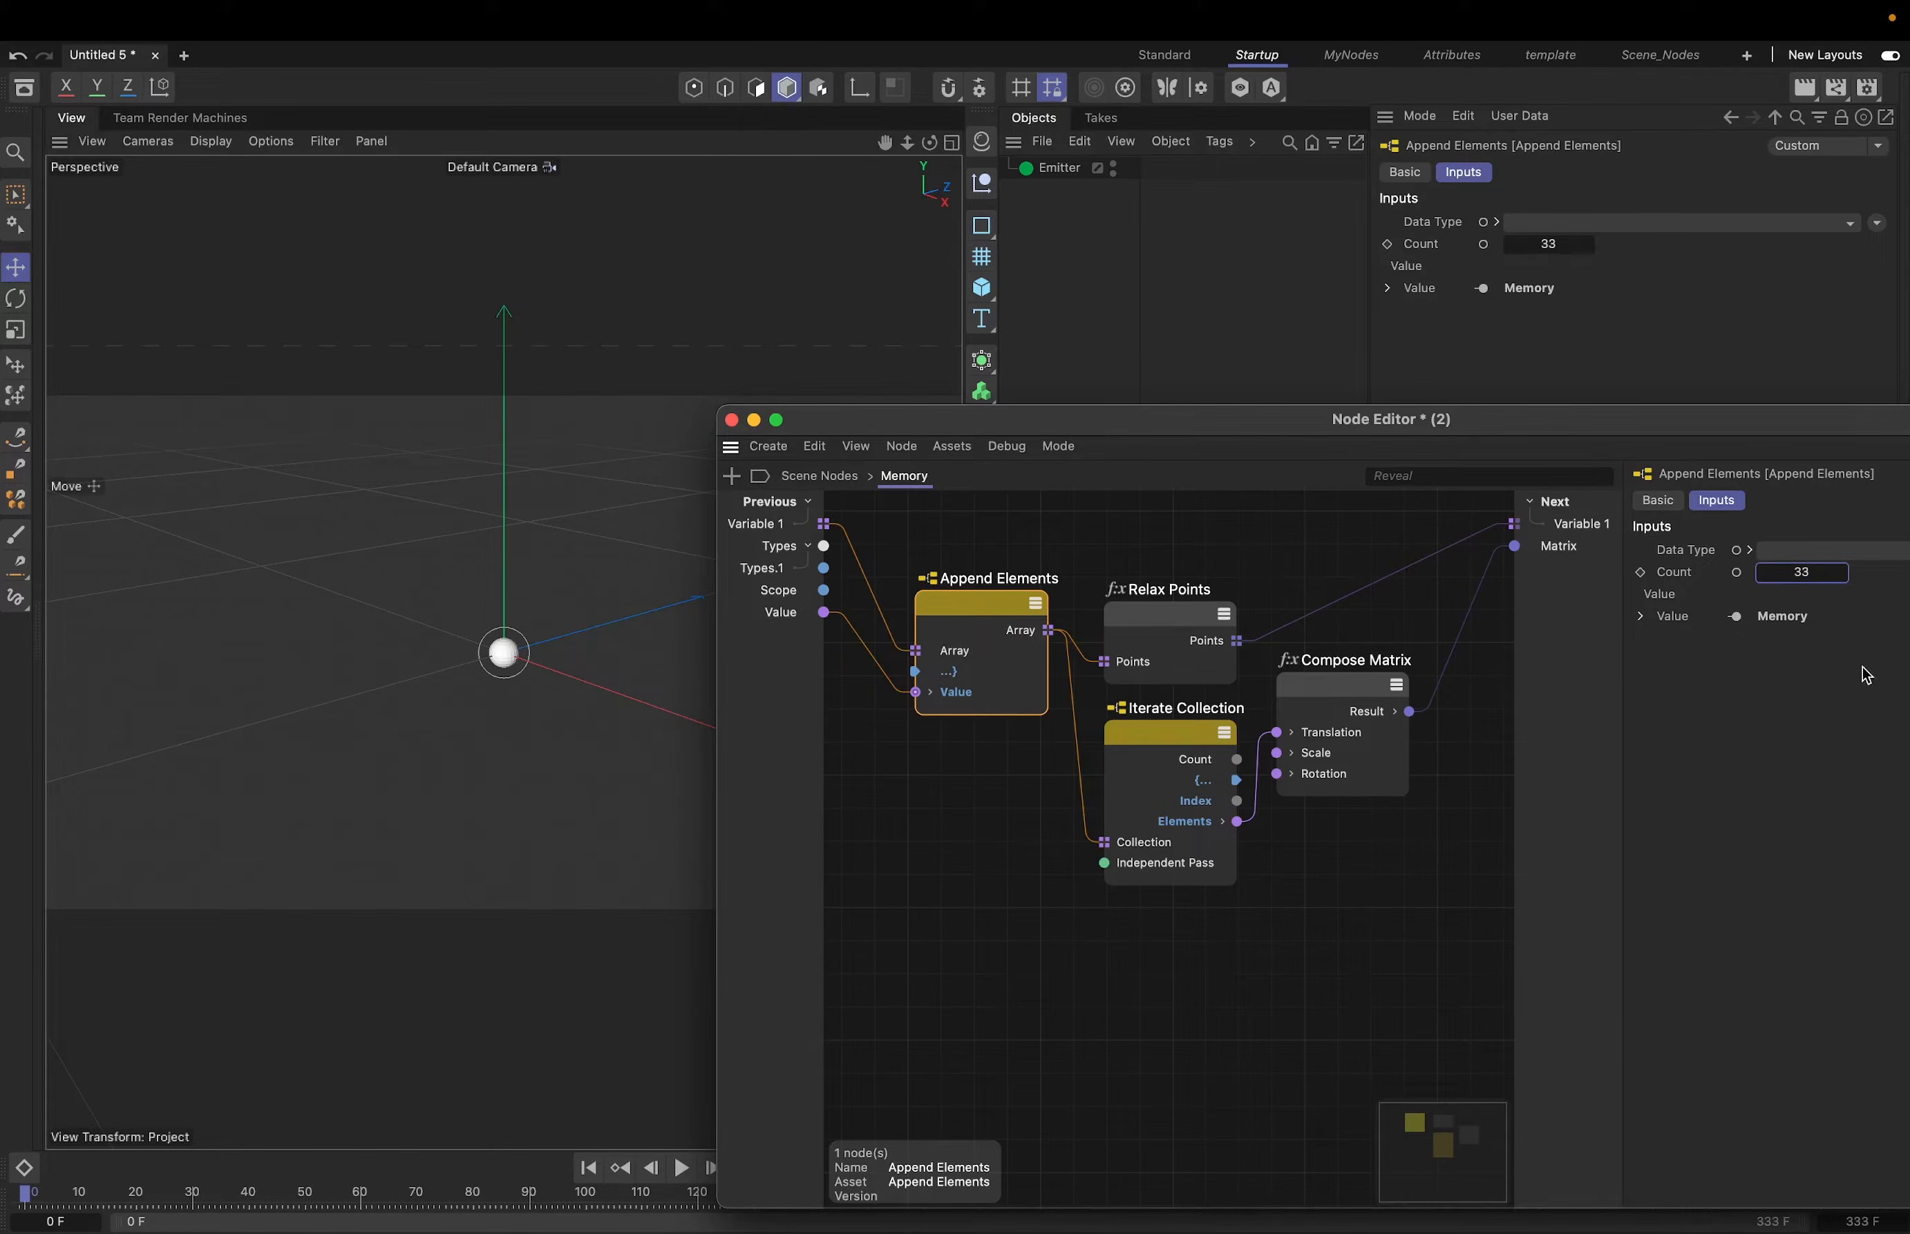
- Play the animation to check the growth of the spheres, and rewind to the first frame
left_click_drag(1180, 439, 1347, 409)
left_click(682, 1170)
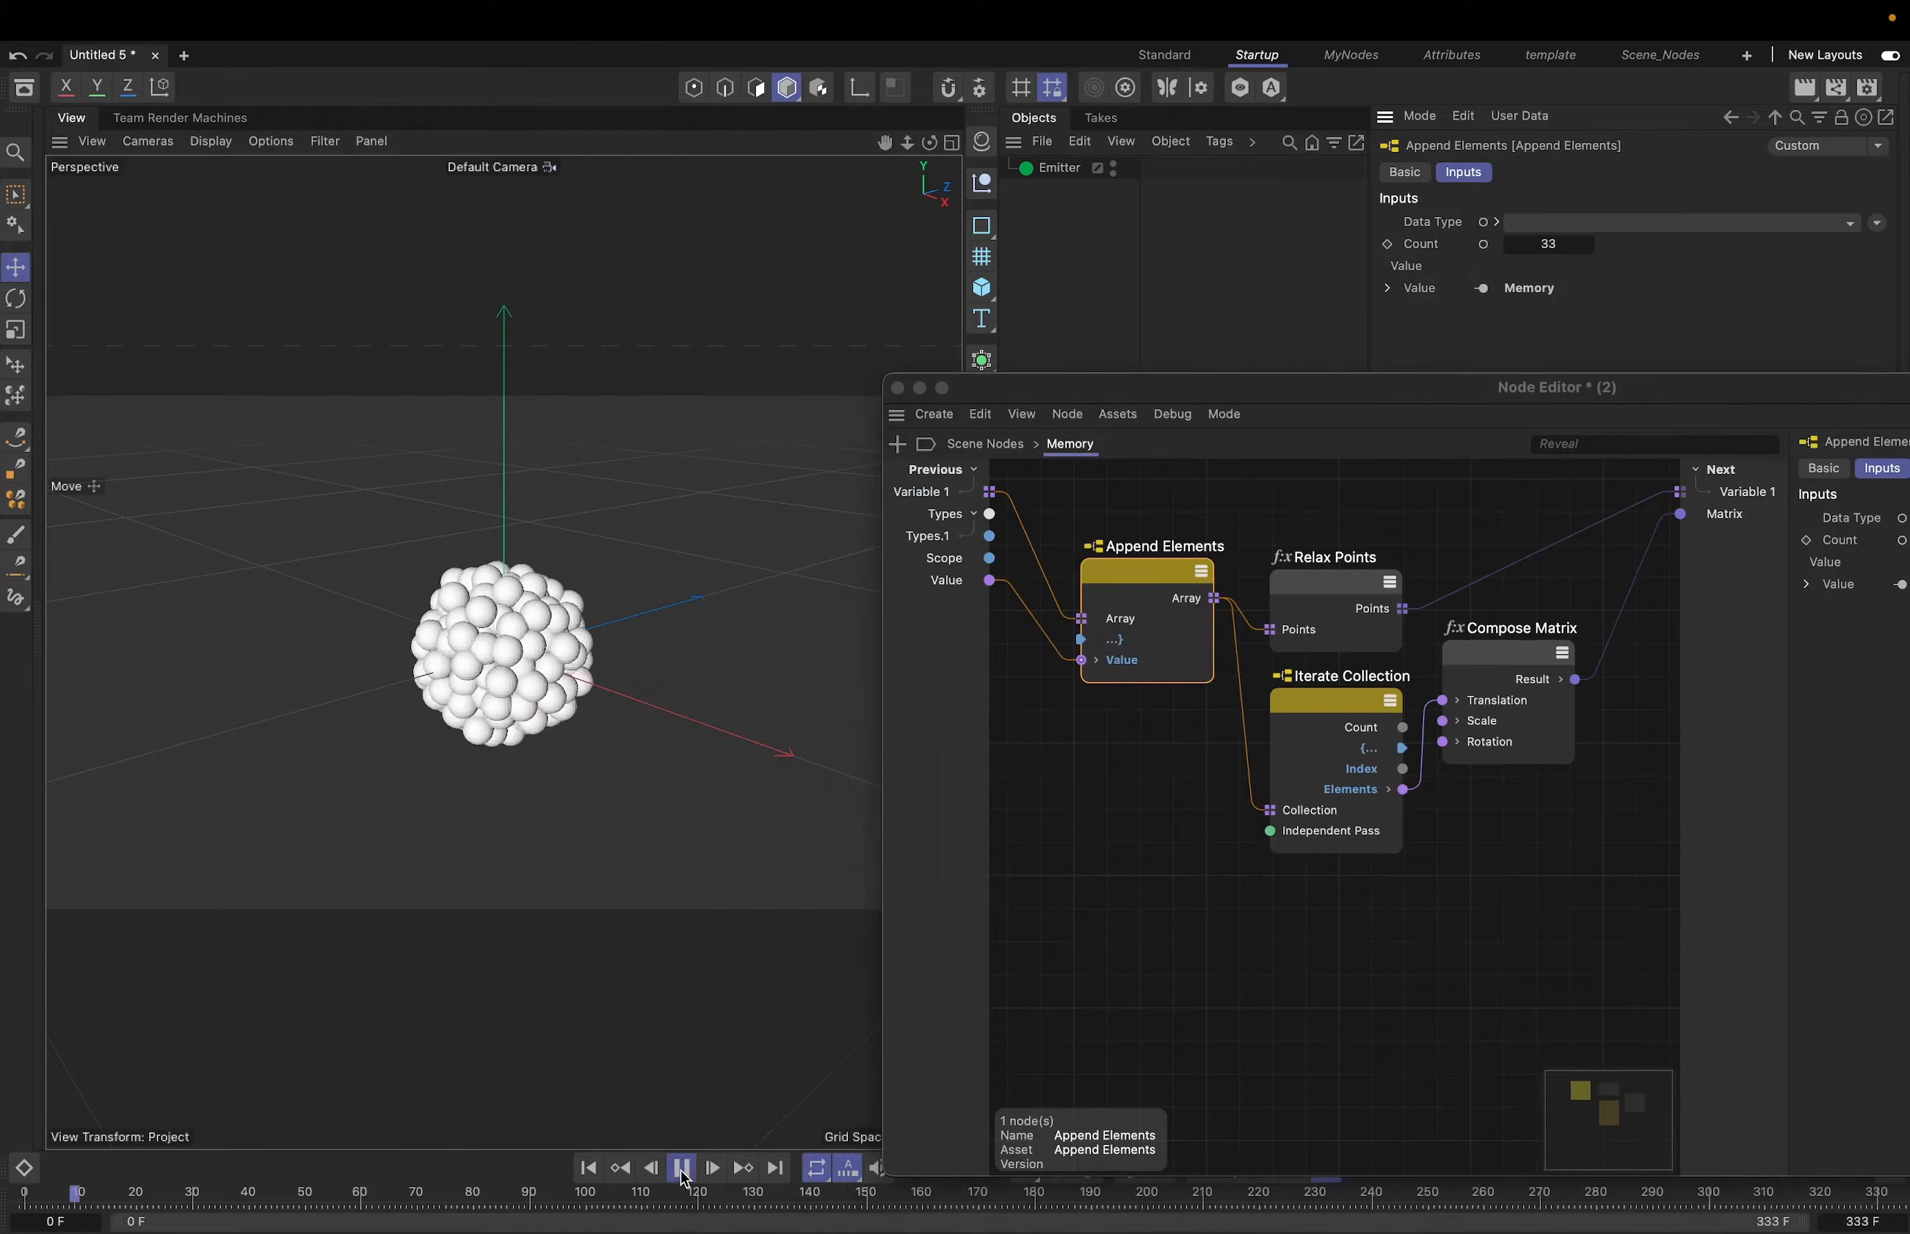
left_click(591, 1171)
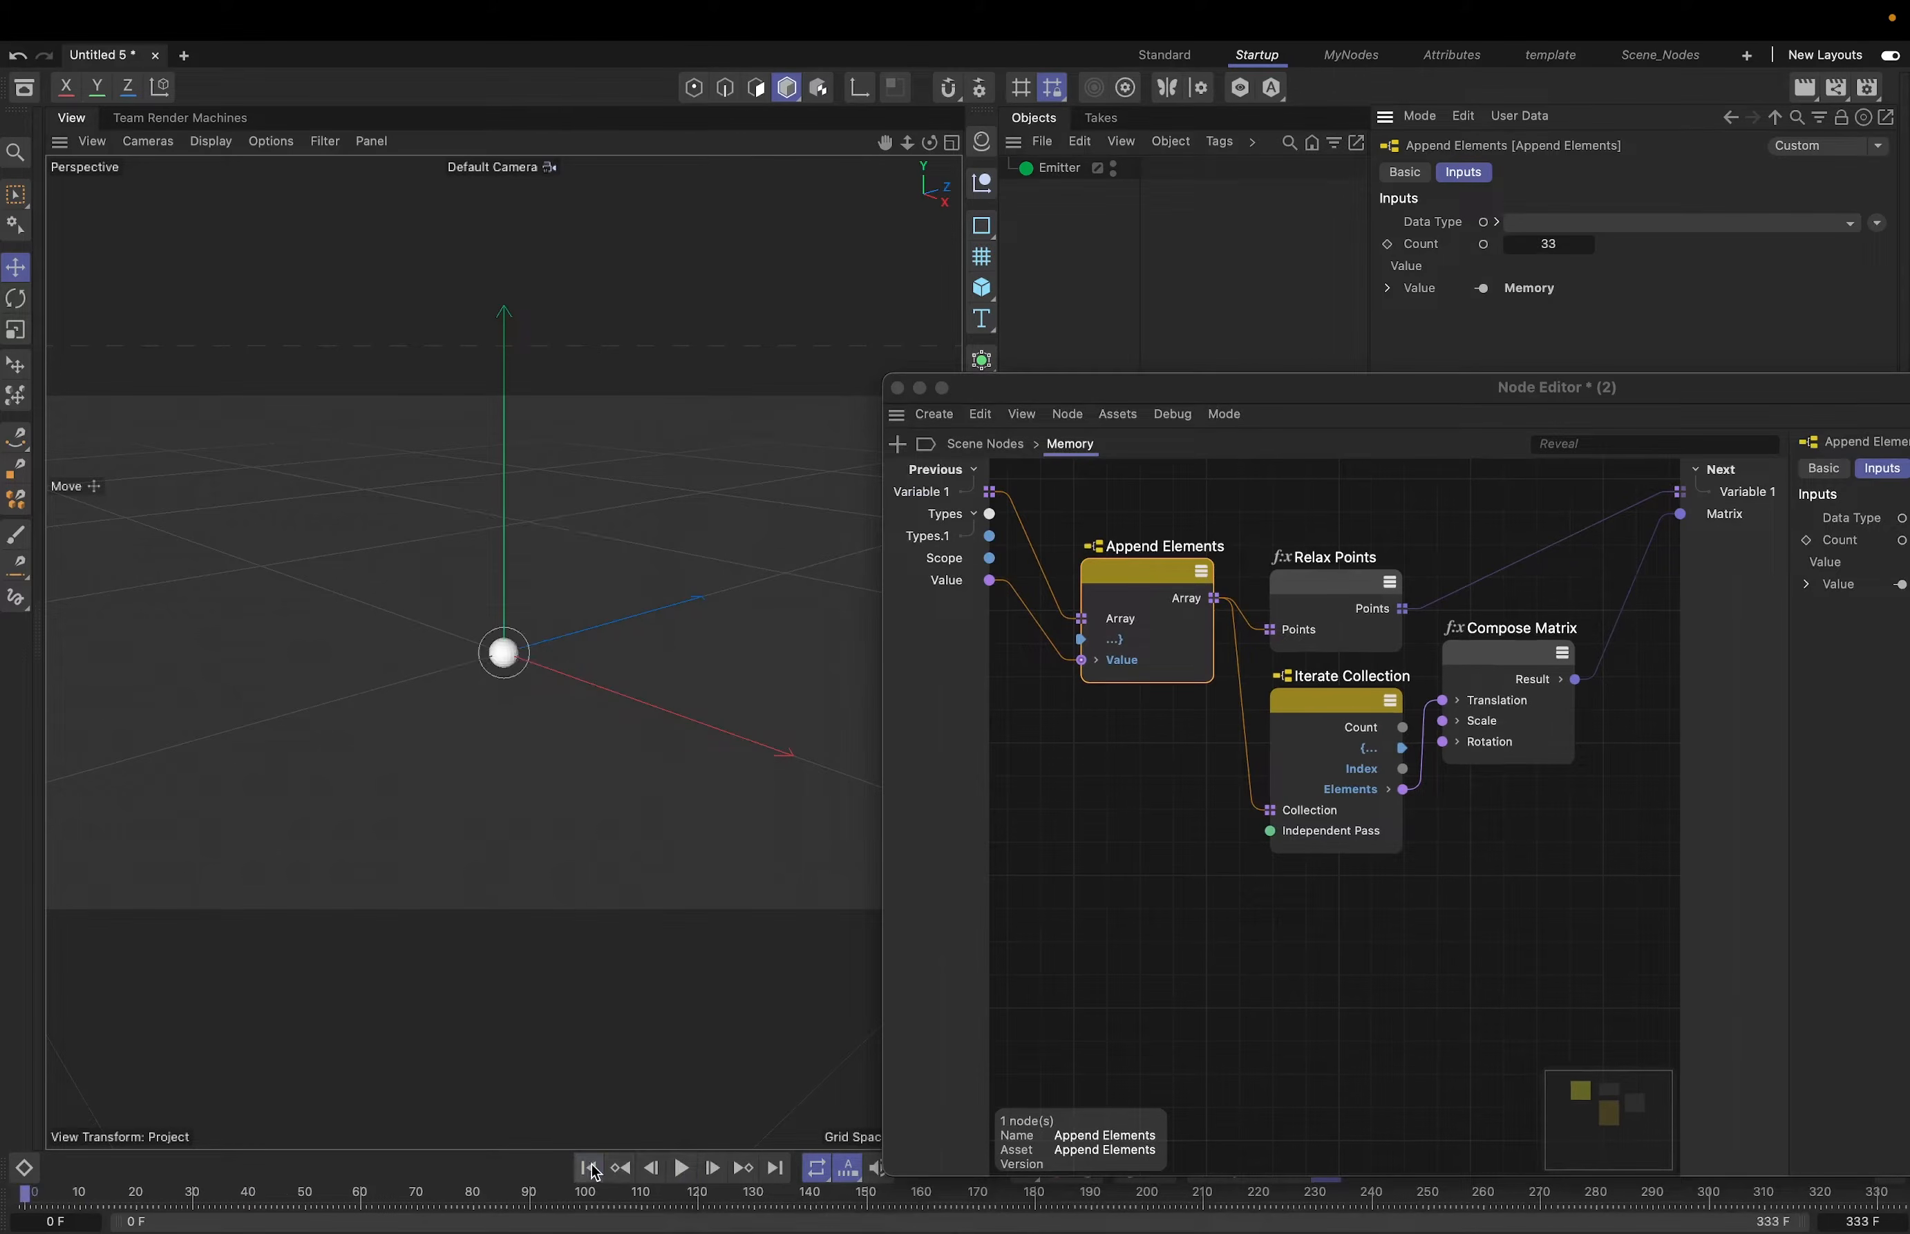
- Return to the top-level Scene Nodes graph and add a Vibrate tag to the Emitter object
left_click_drag(1074, 389, 877, 517)
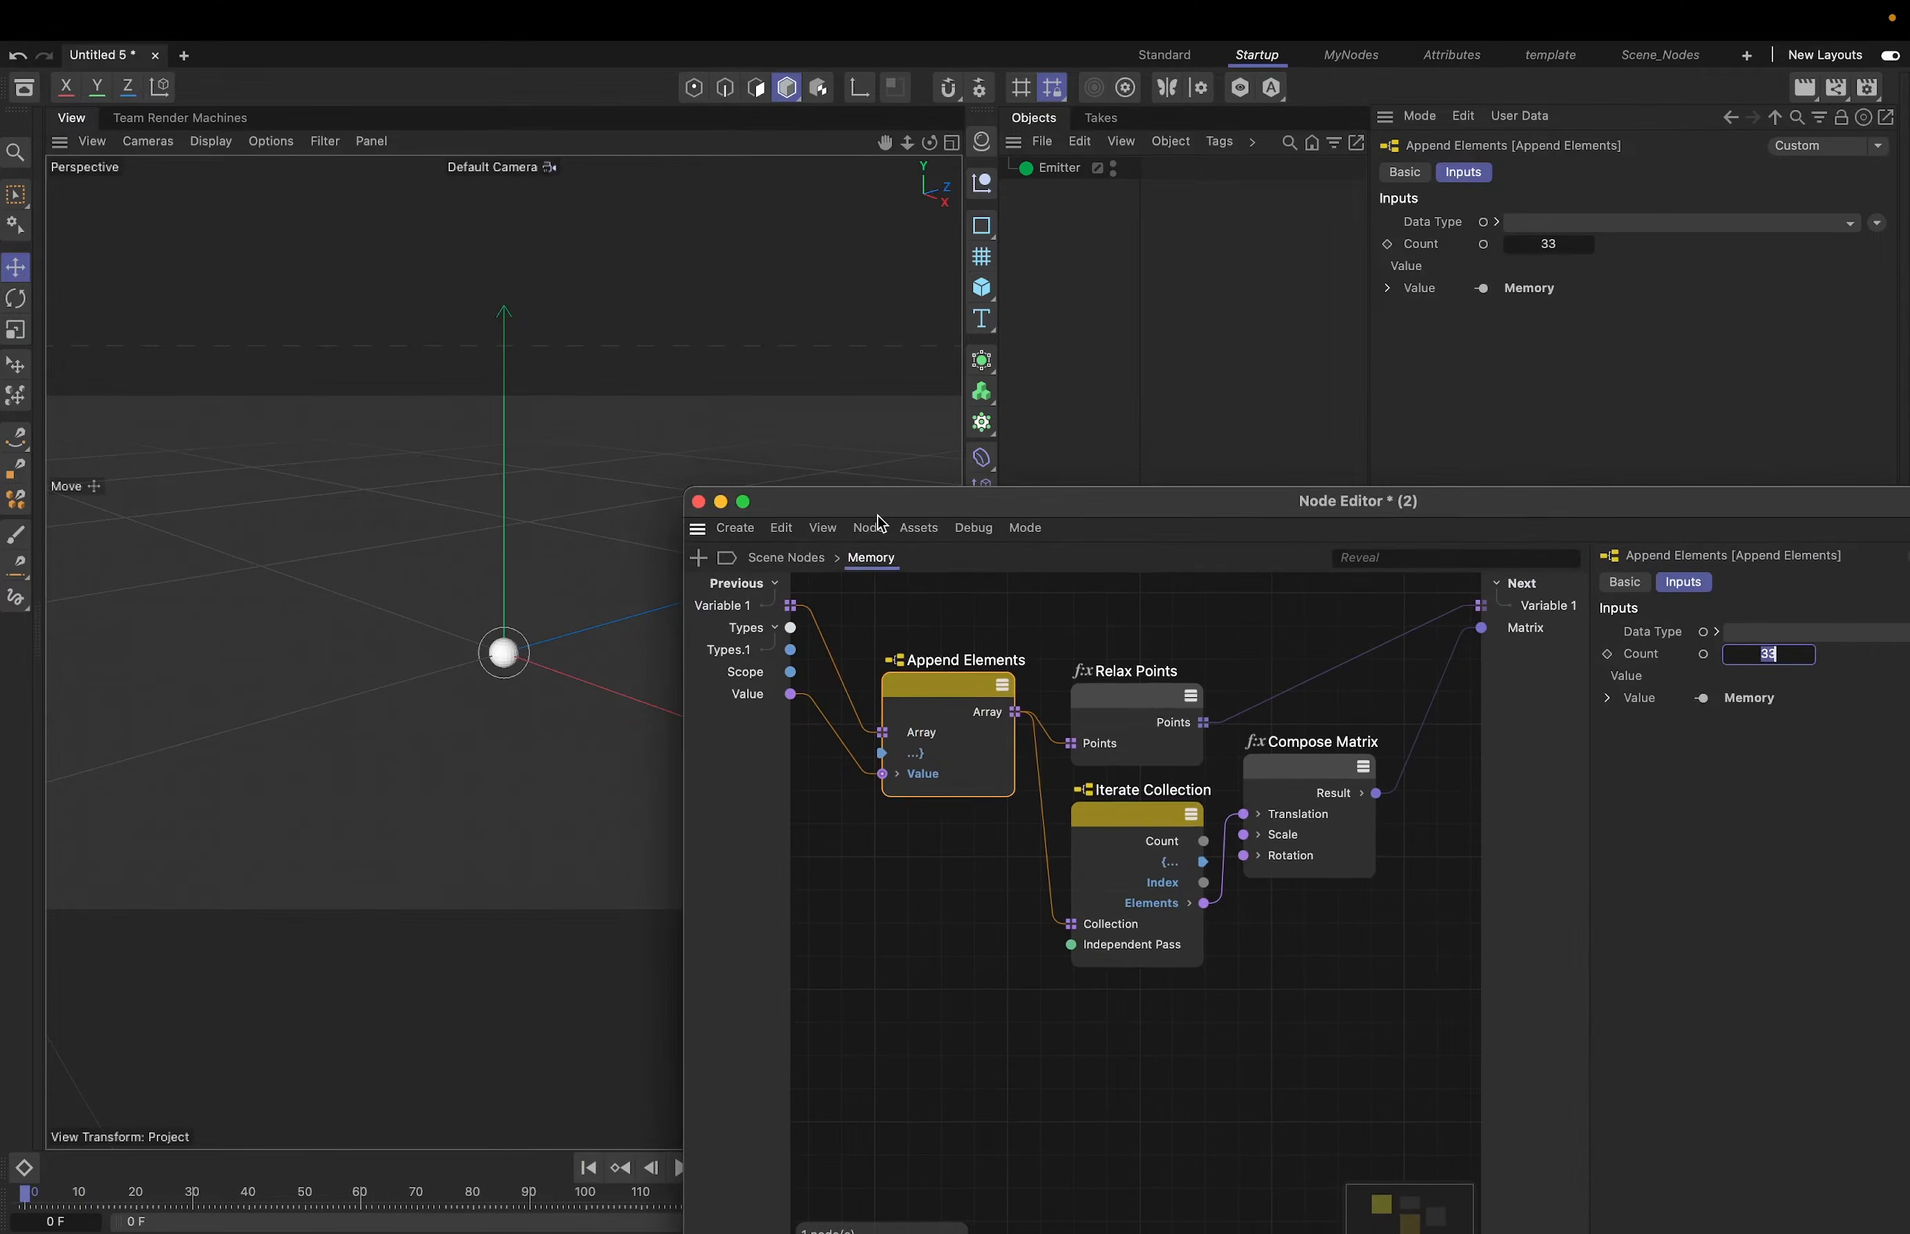
left_click(786, 557)
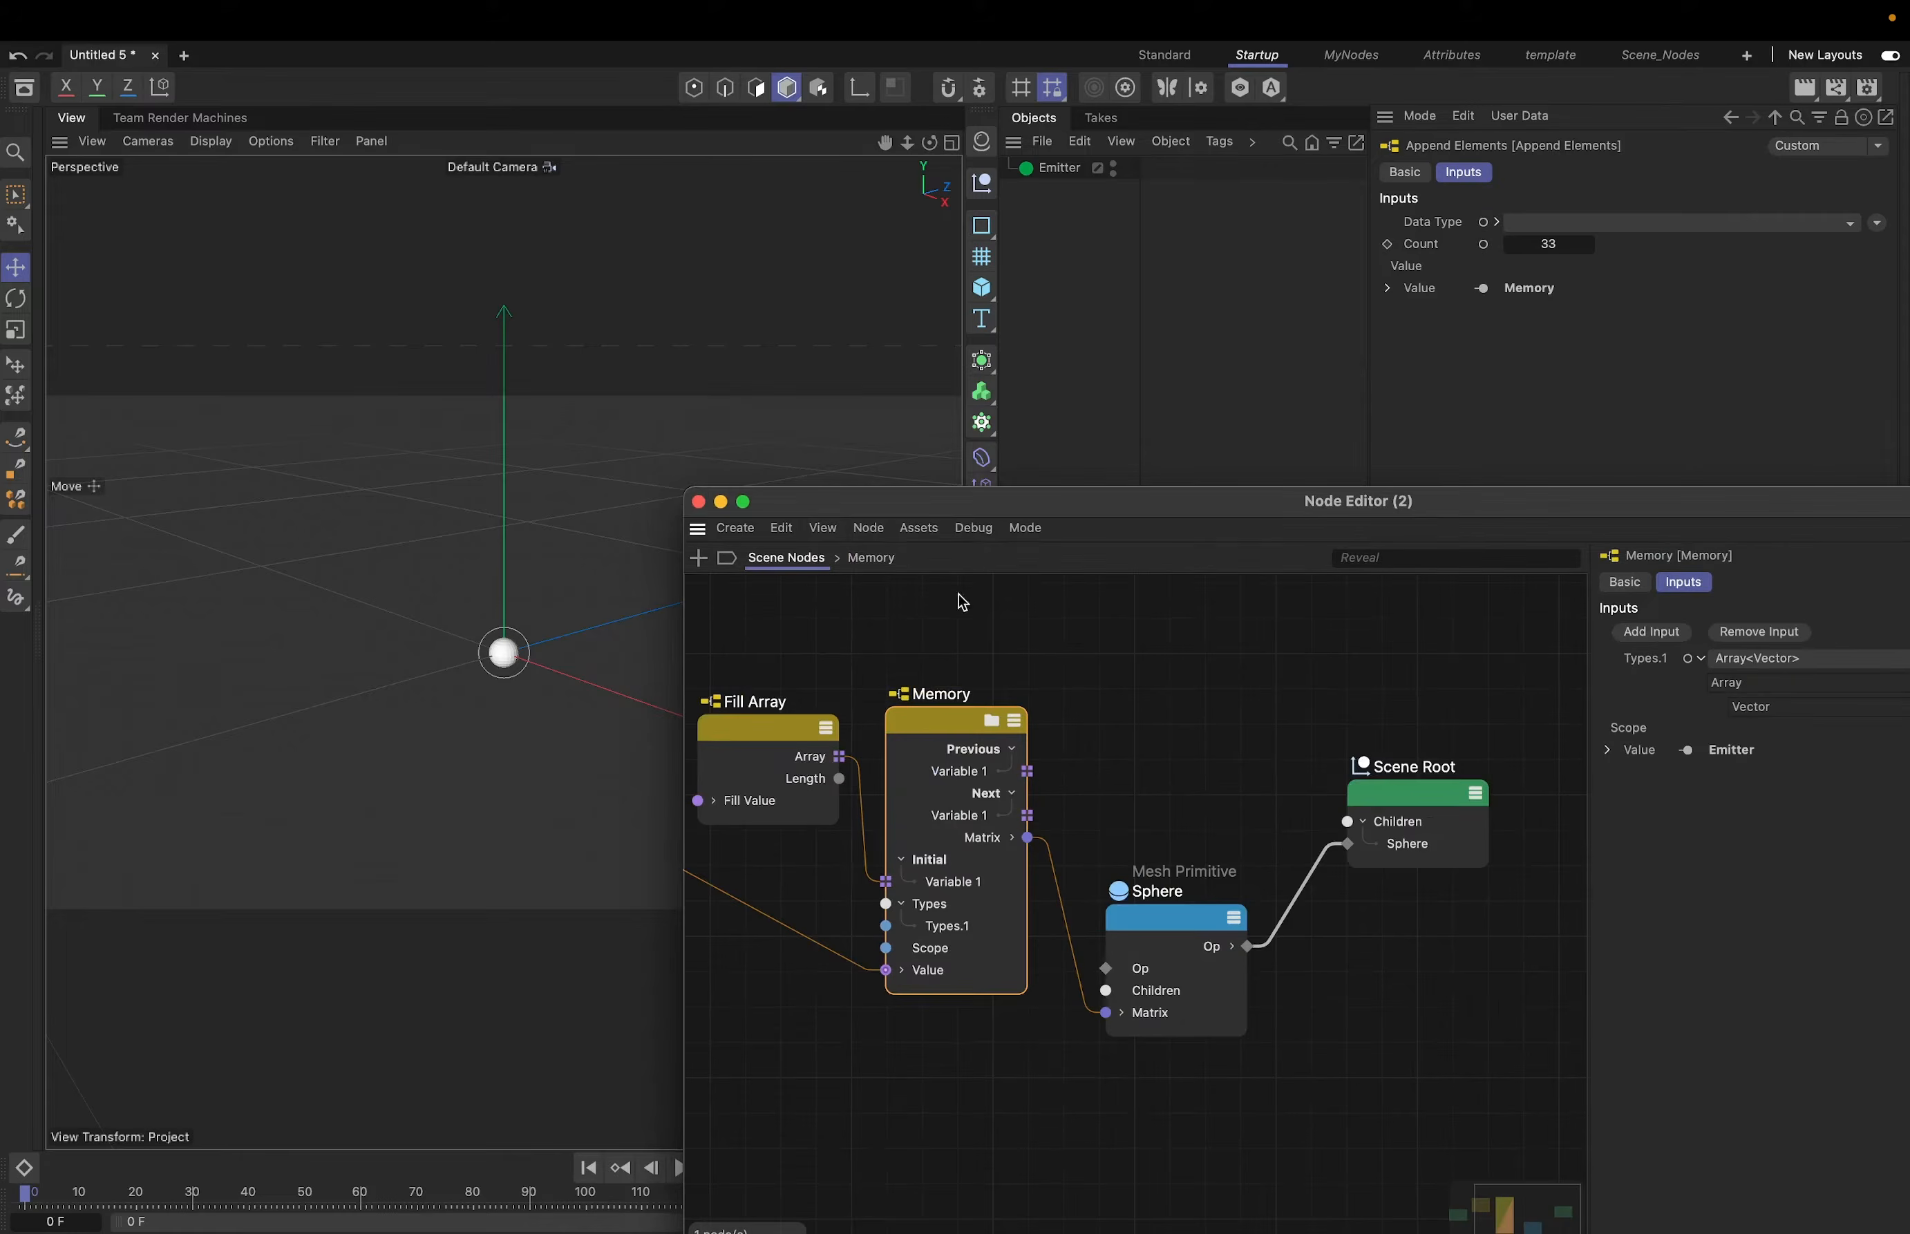
scroll(1070, 688, "left", 5)
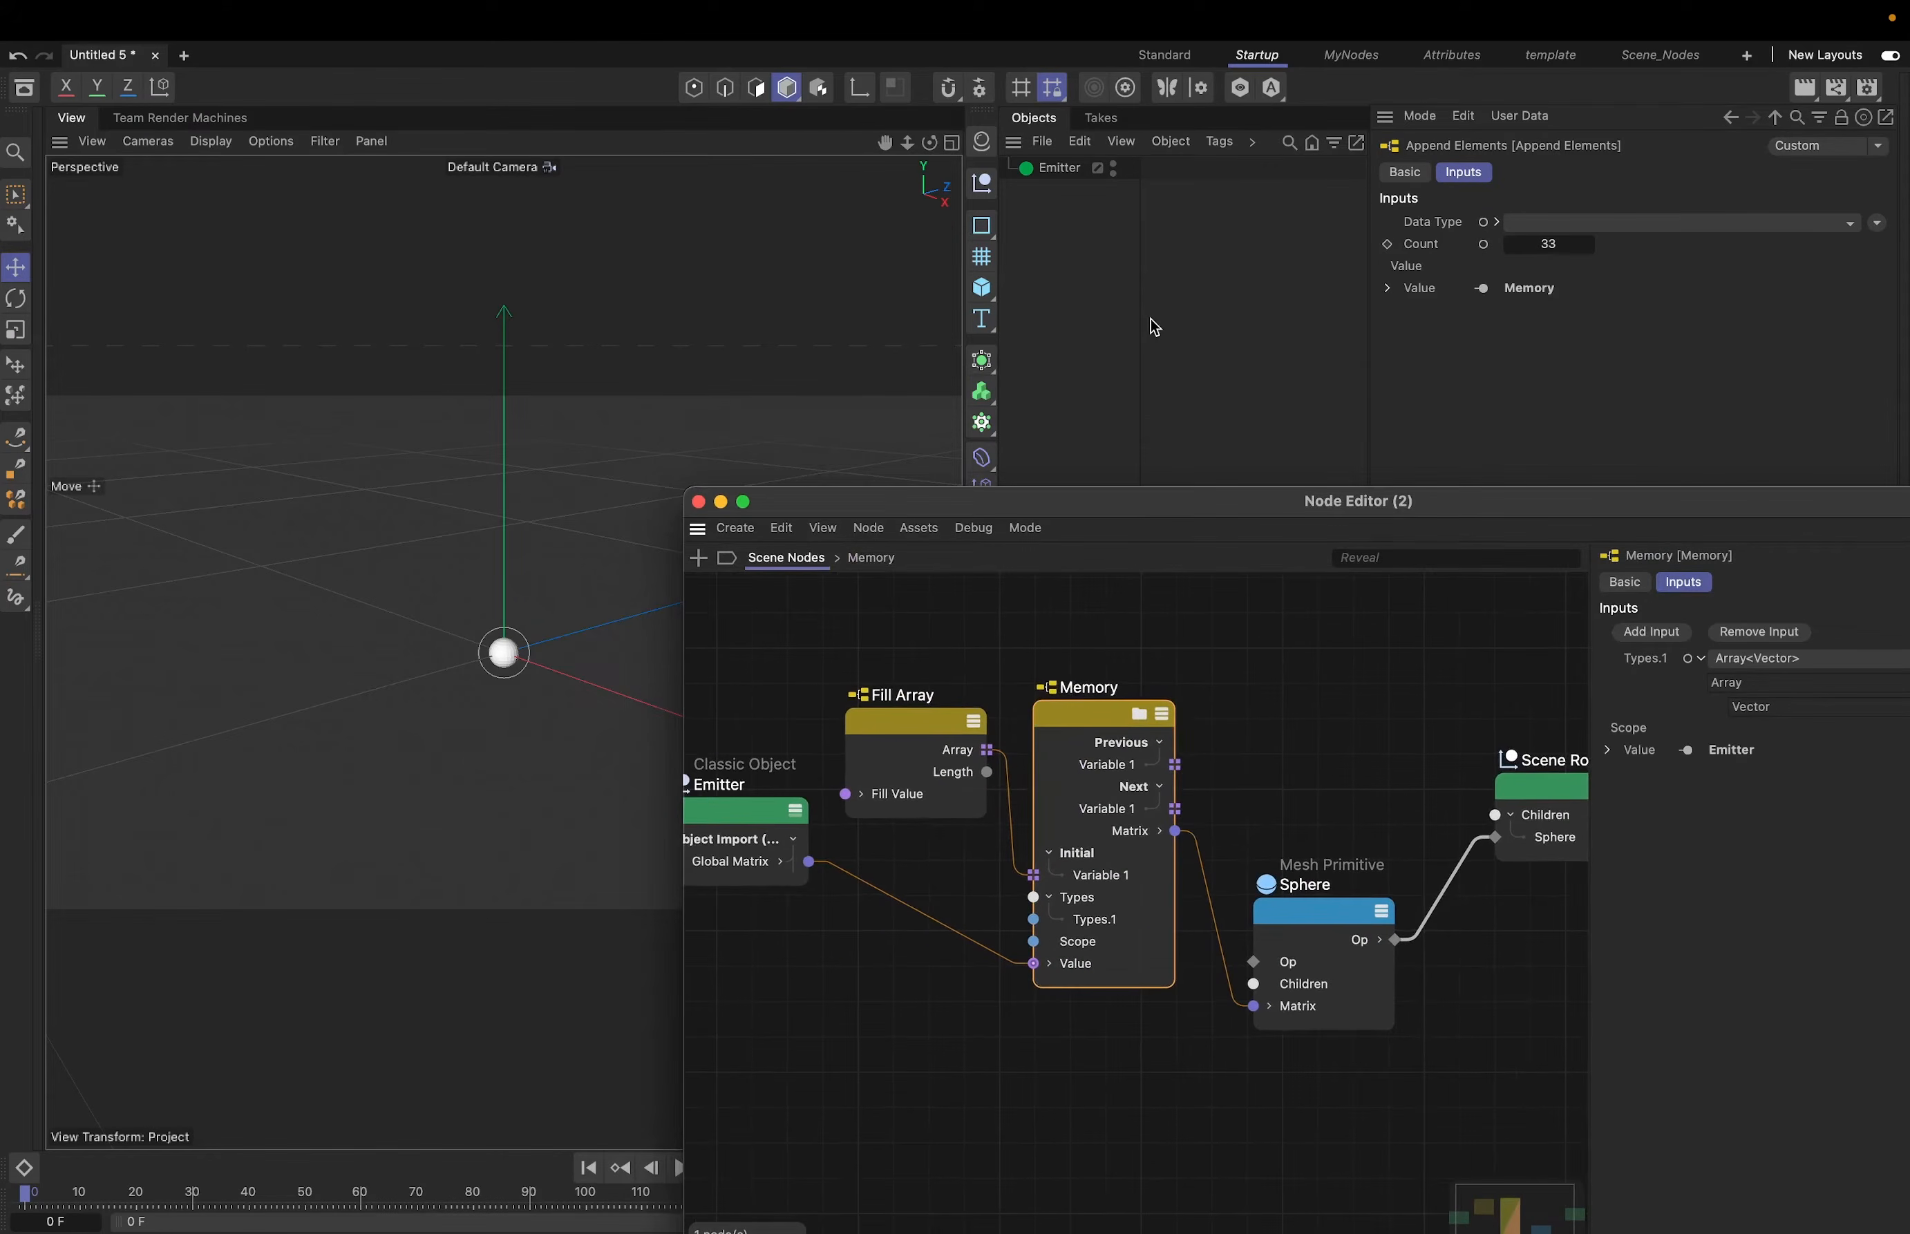
right_click(1065, 172)
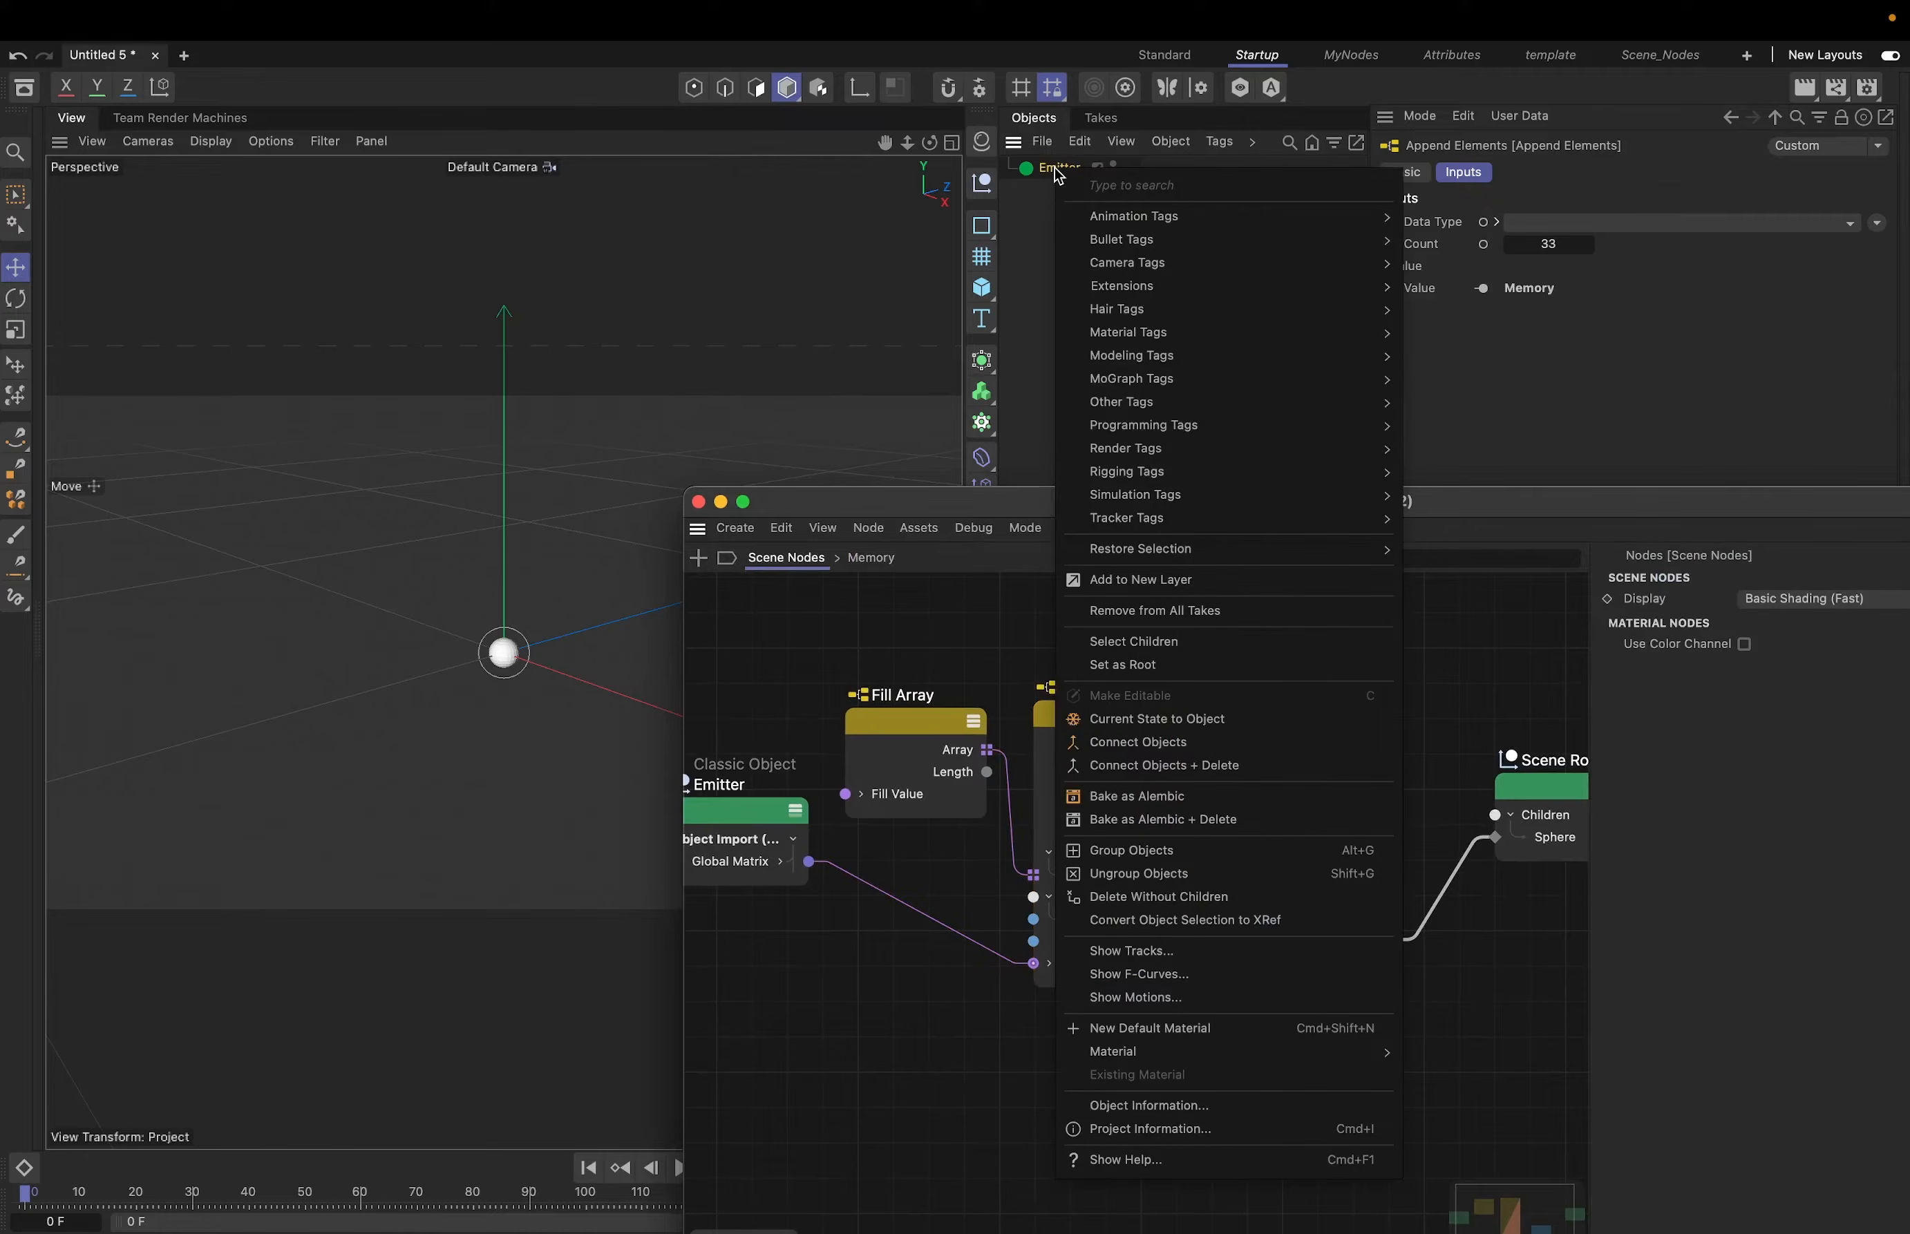
mouse_move(1175, 223)
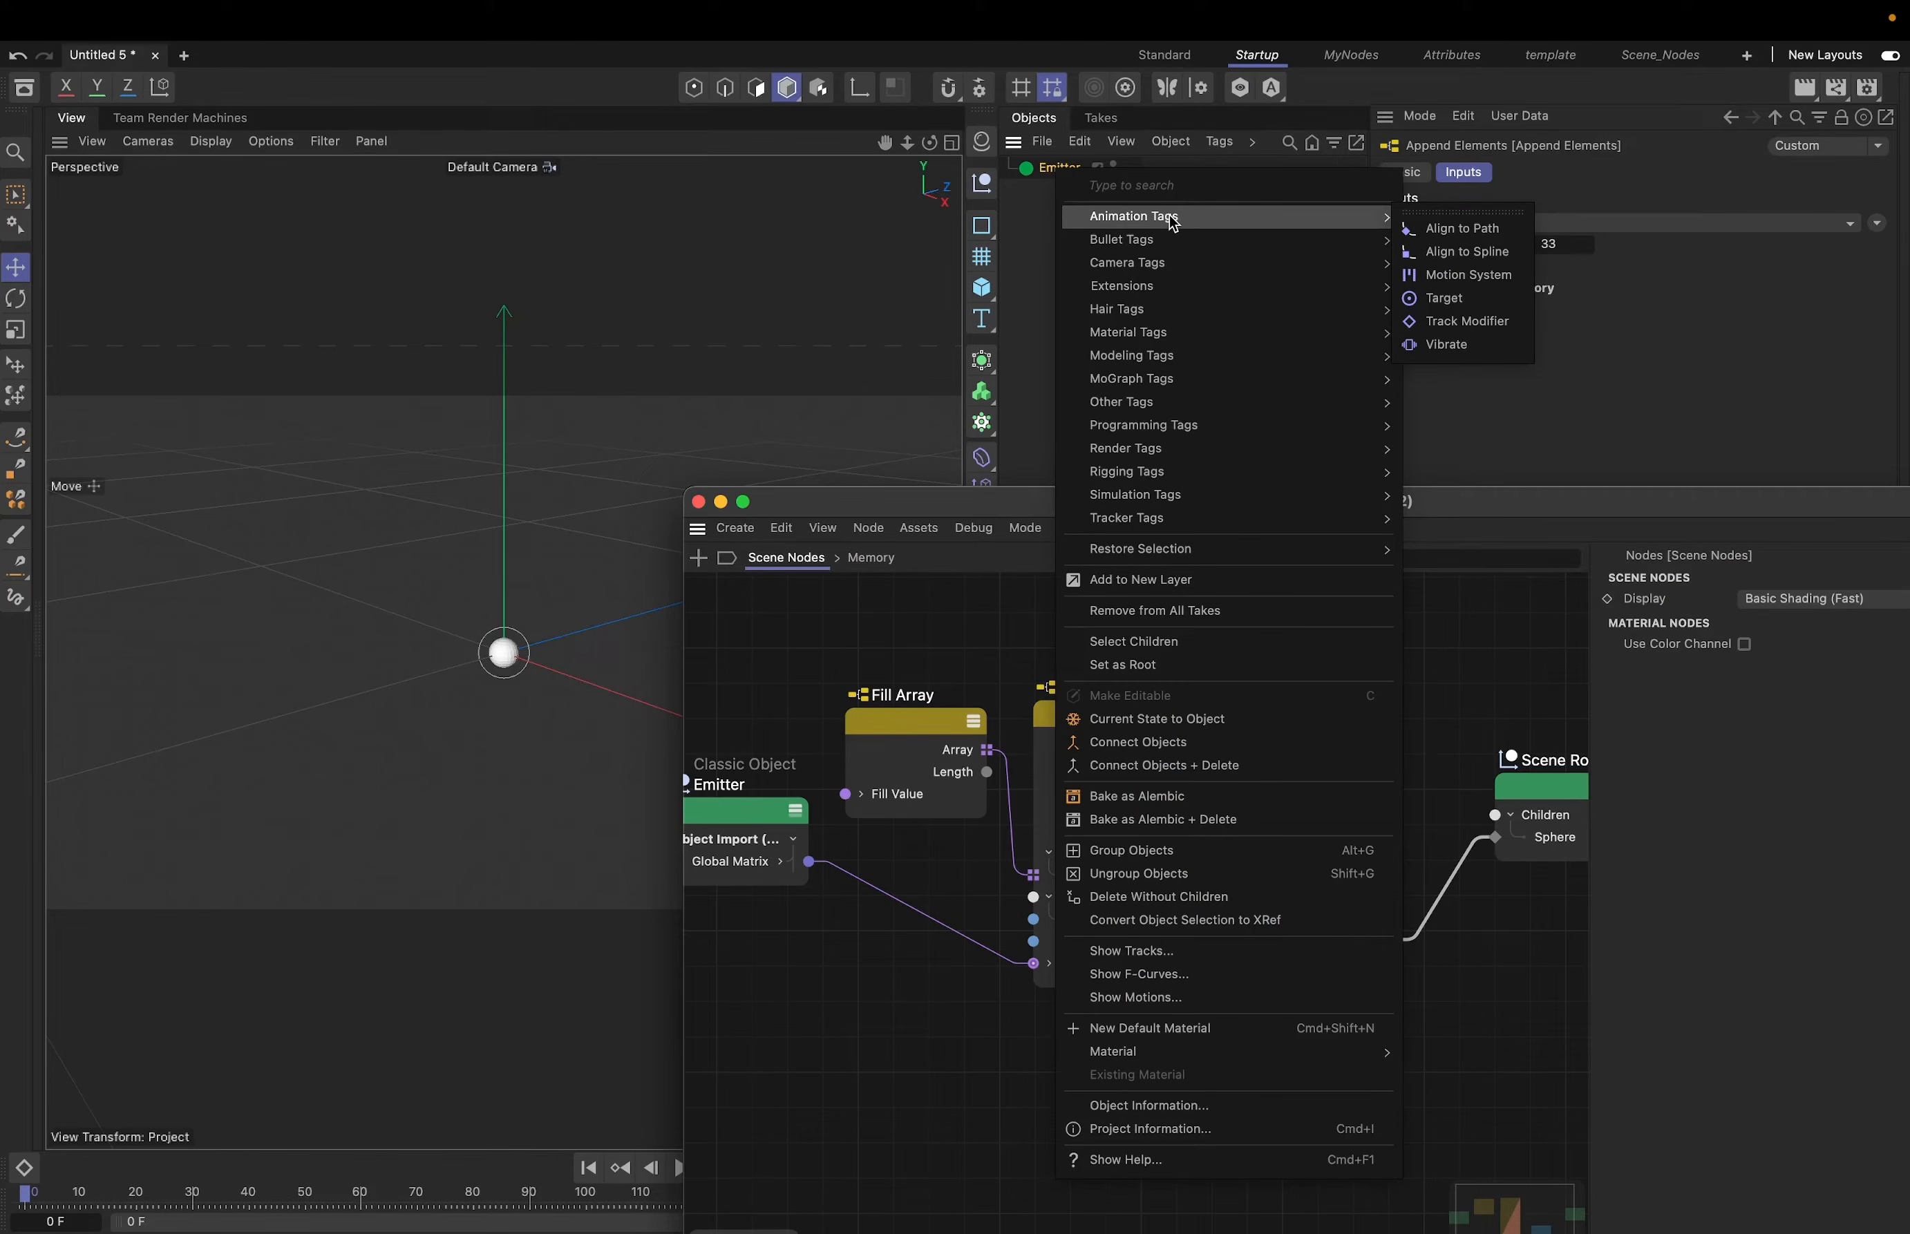
left_click(1444, 344)
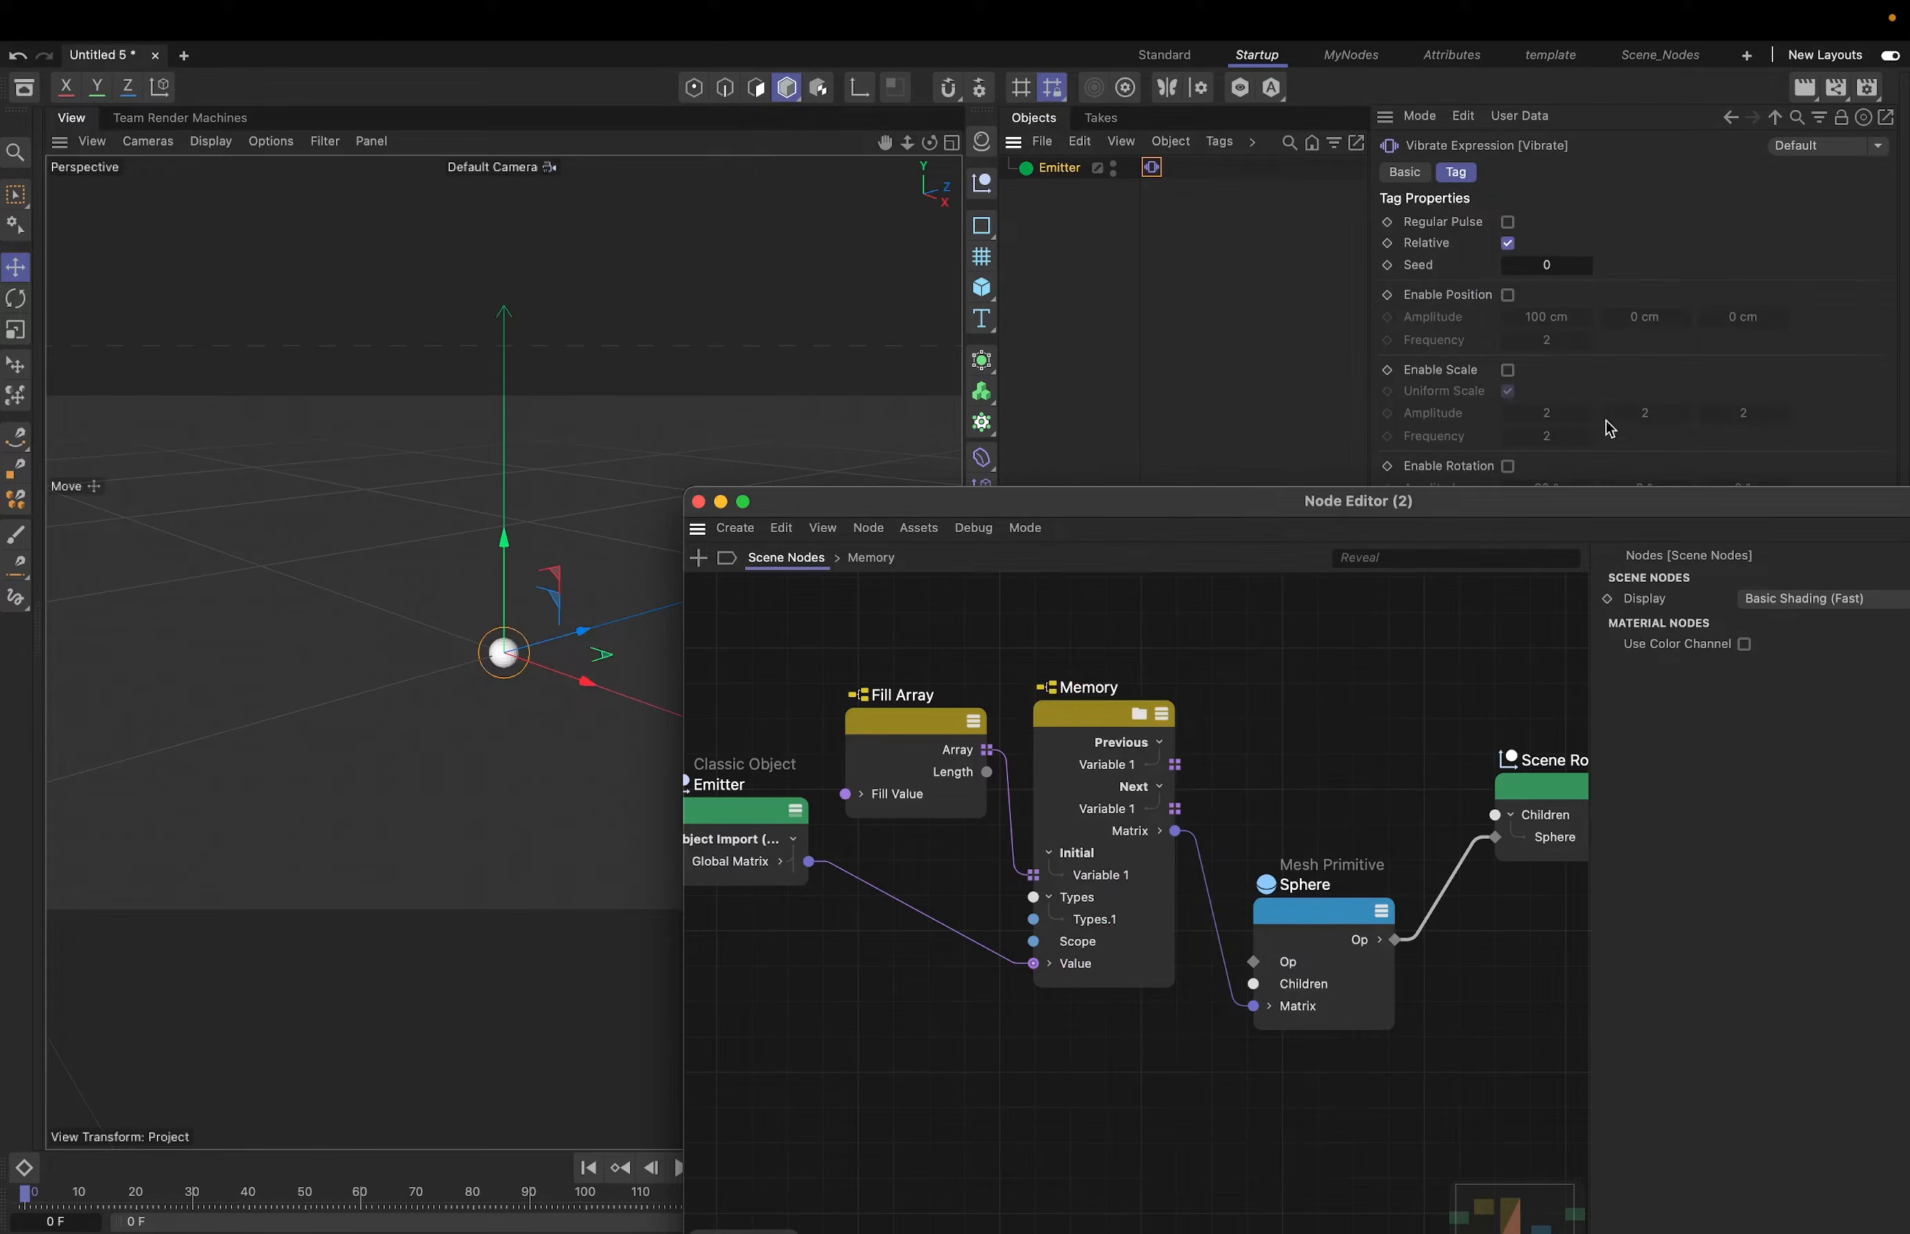
- Enable position vibration on the Vibrate tag with Frequency 1, and set the Y and Z Amplitude to 111 cm
left_click(1508, 294)
left_click(1545, 340)
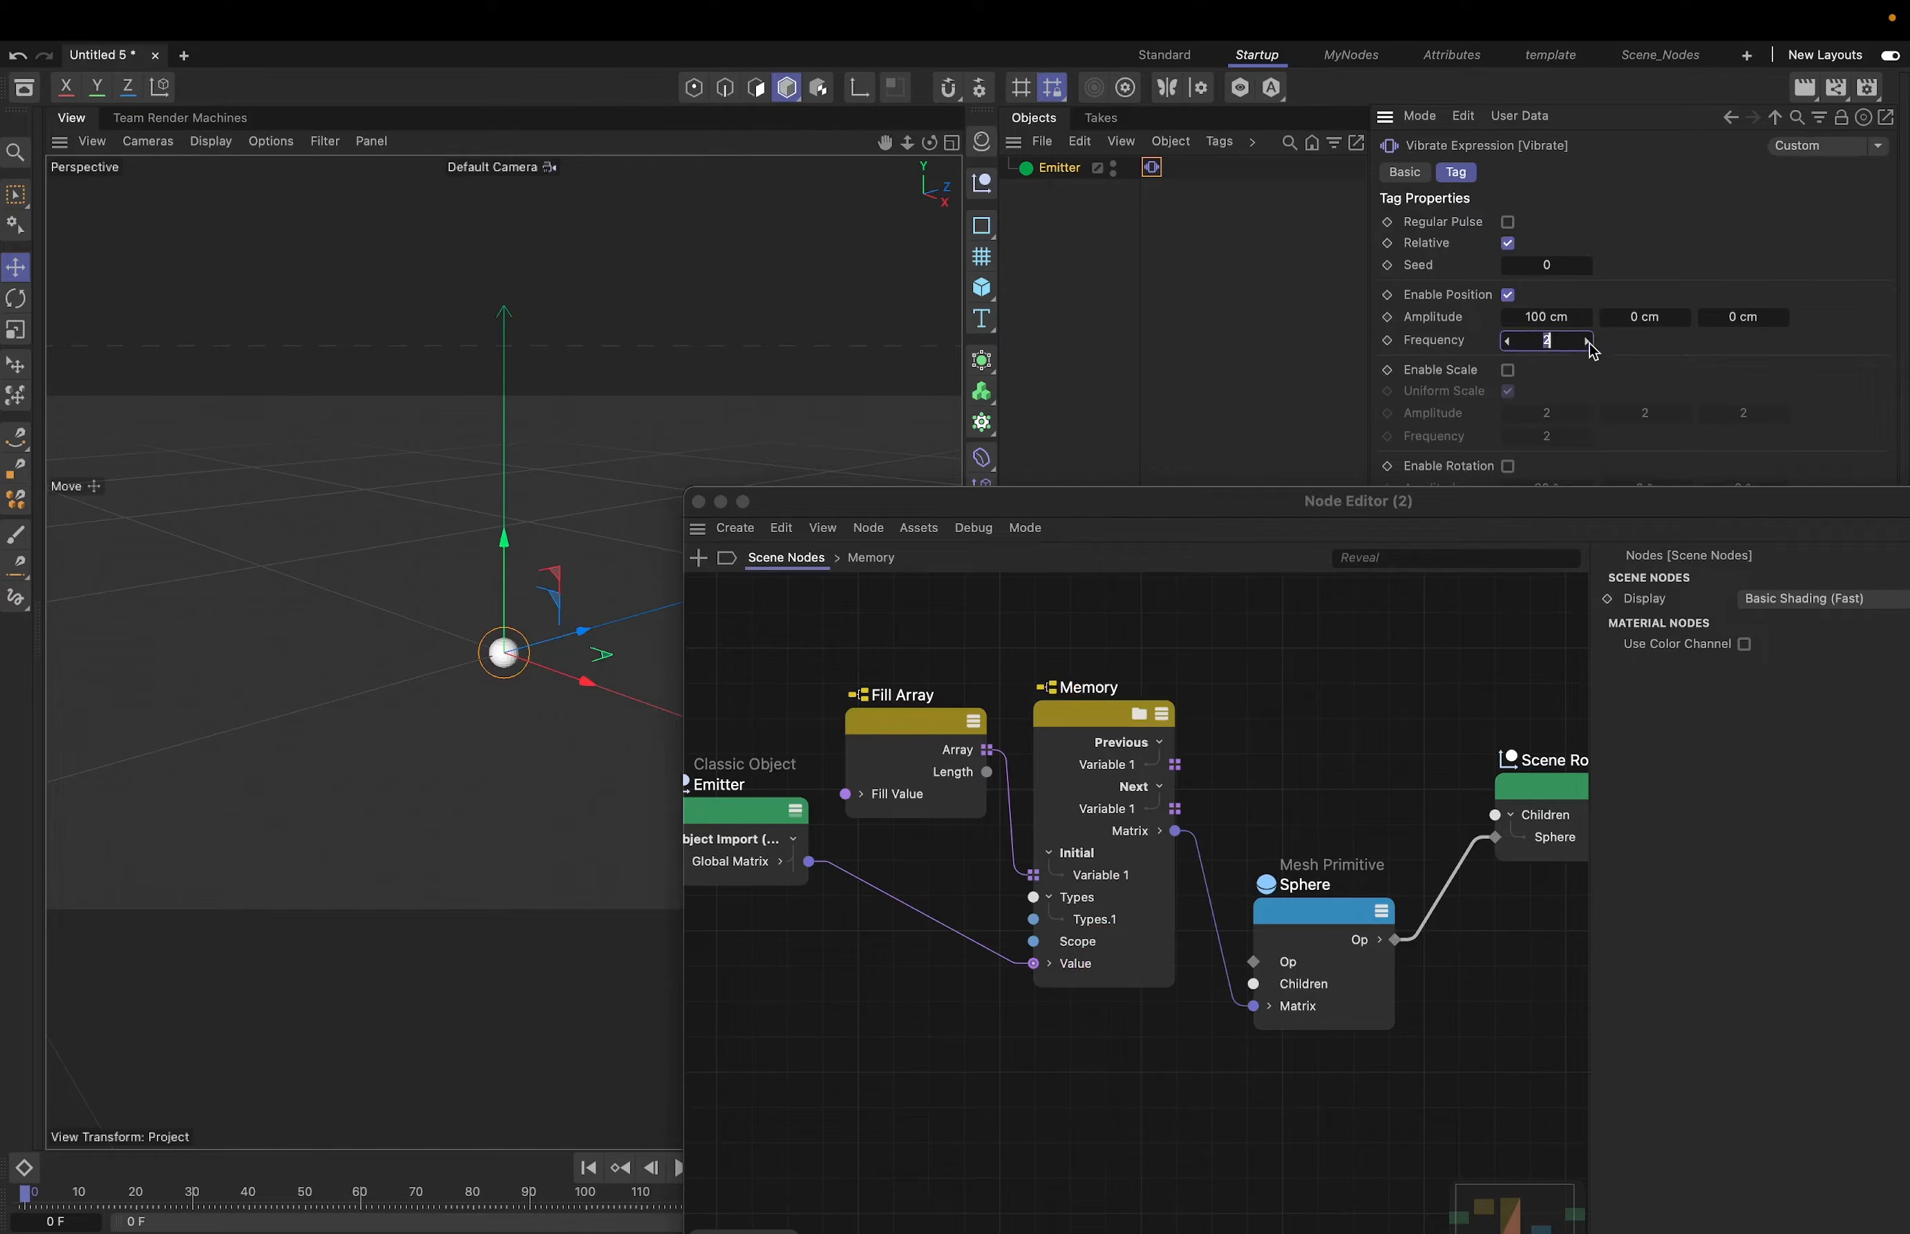
left_click(1656, 320)
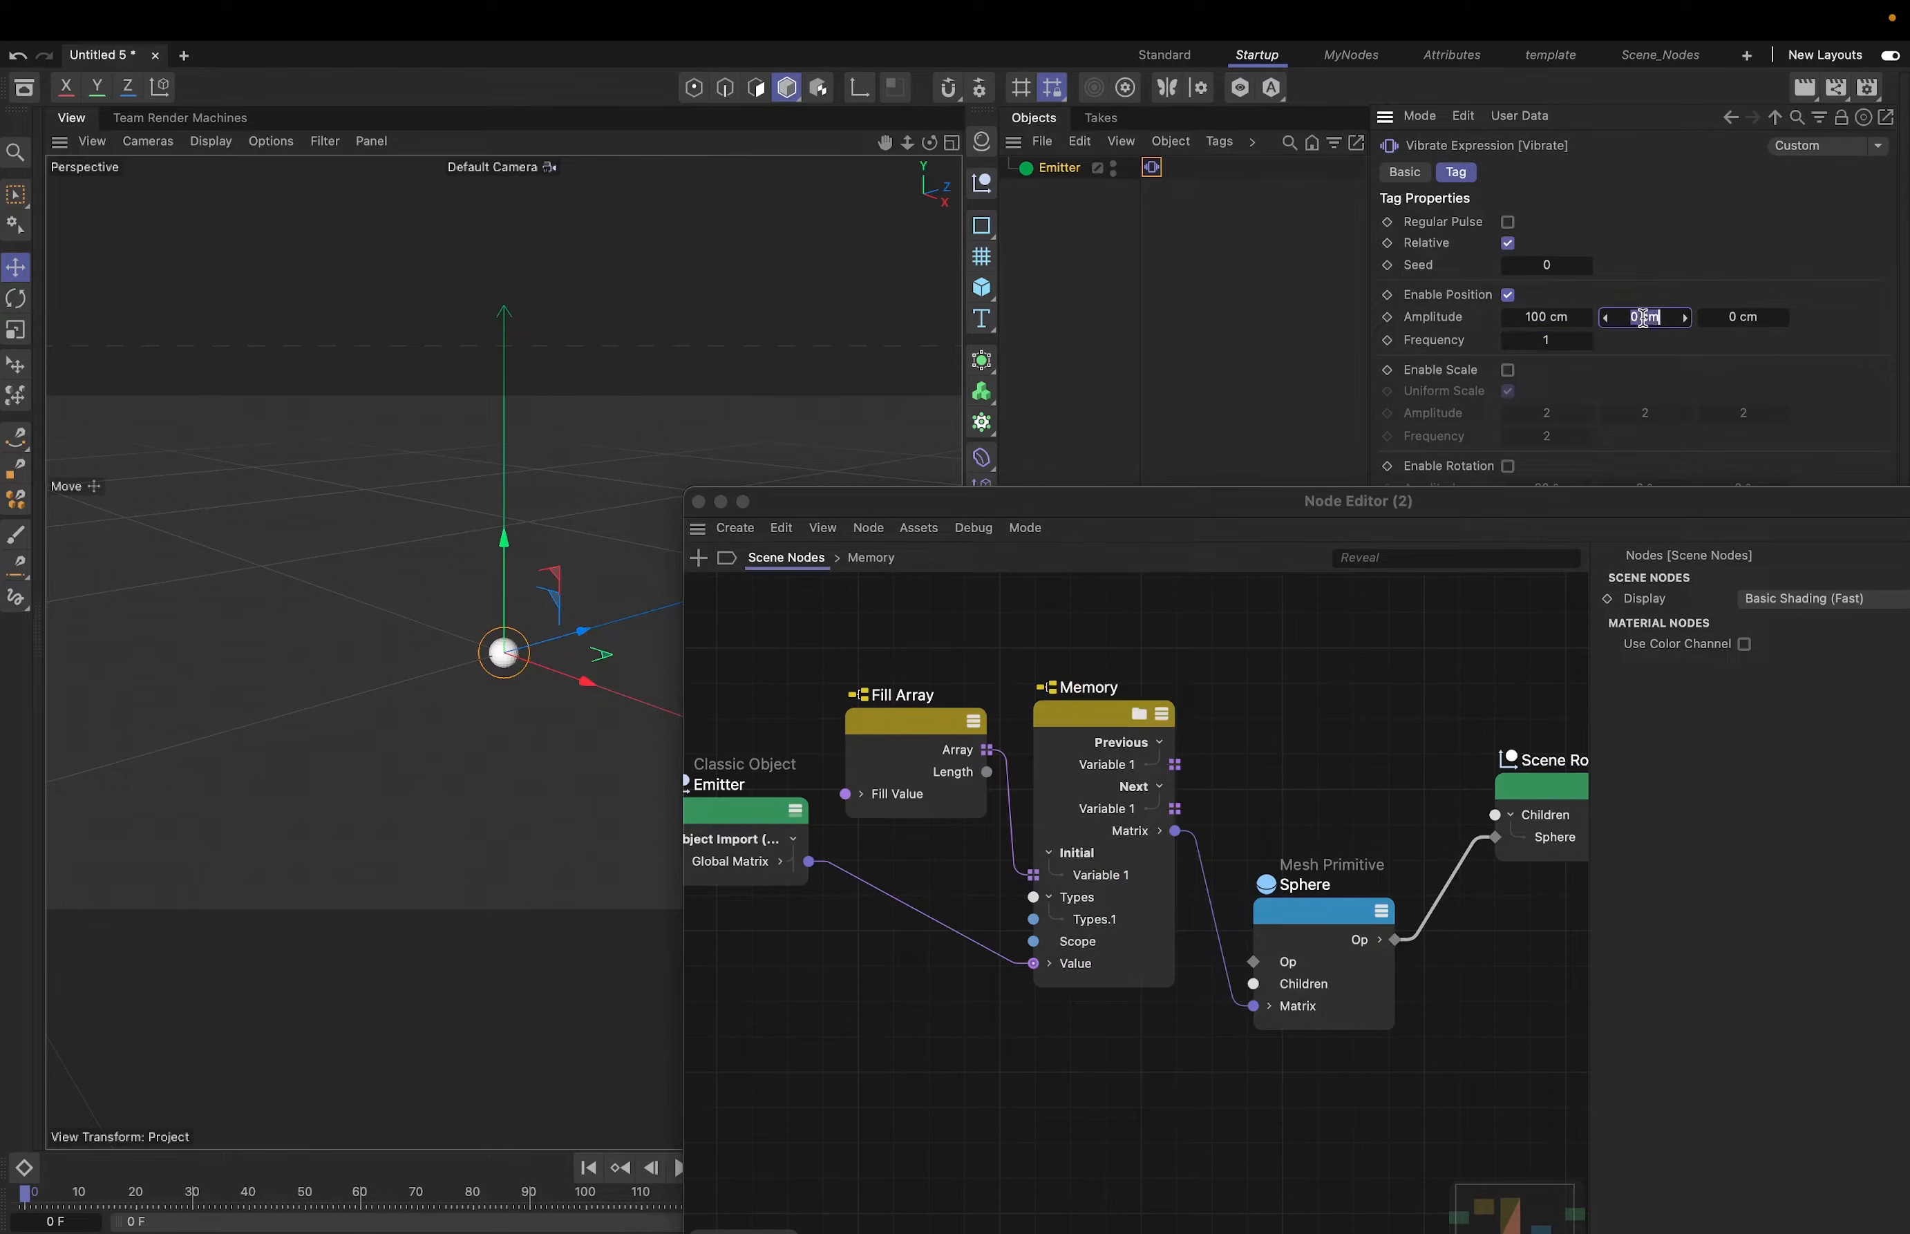
type("111")
key("Tab")
type("111")
key("Return")
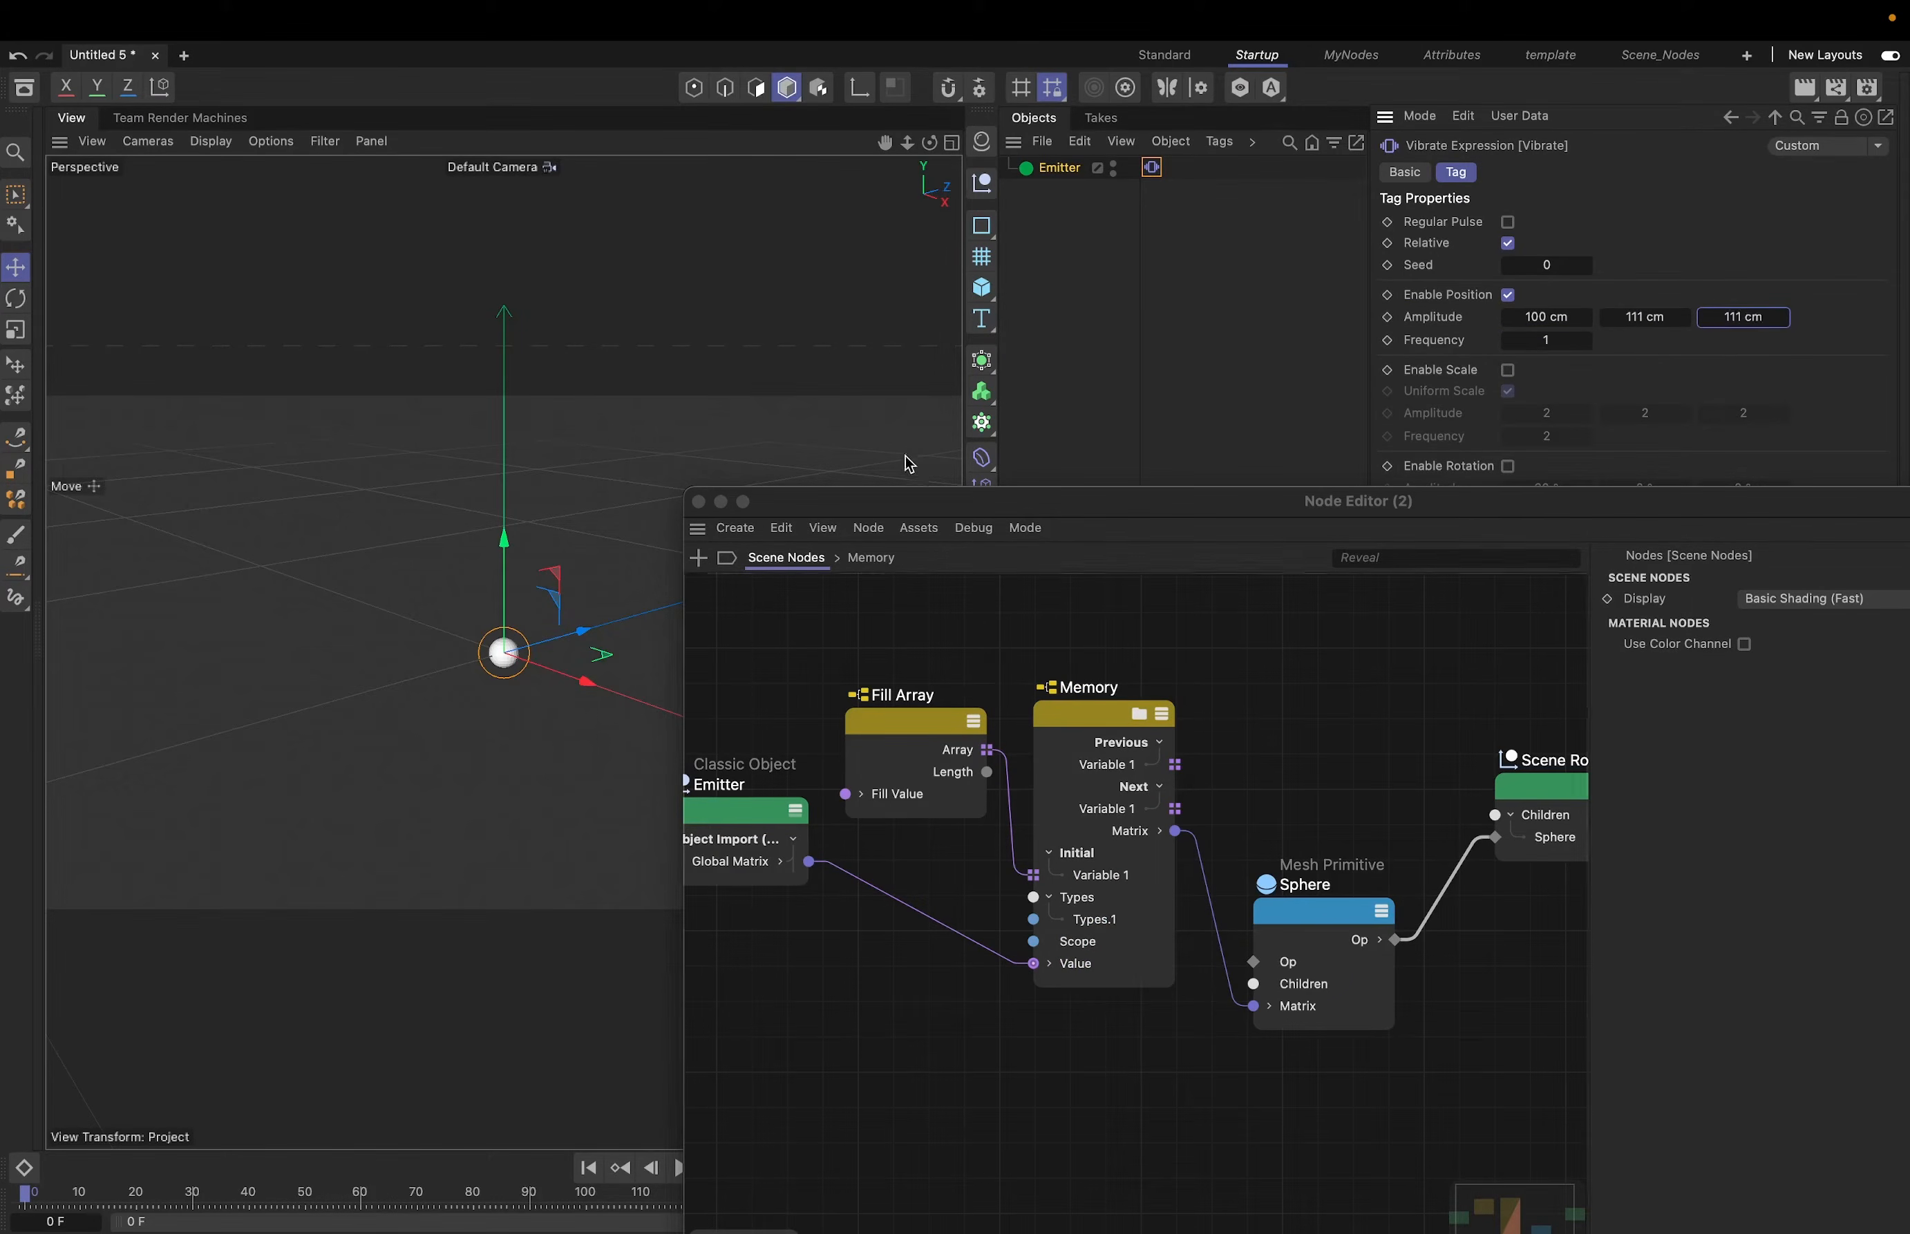
- Play the animation to check how the vibrating Emitter affects the spheres, stop it and rewind
left_click_drag(917, 499, 1099, 504)
left_click(688, 1172)
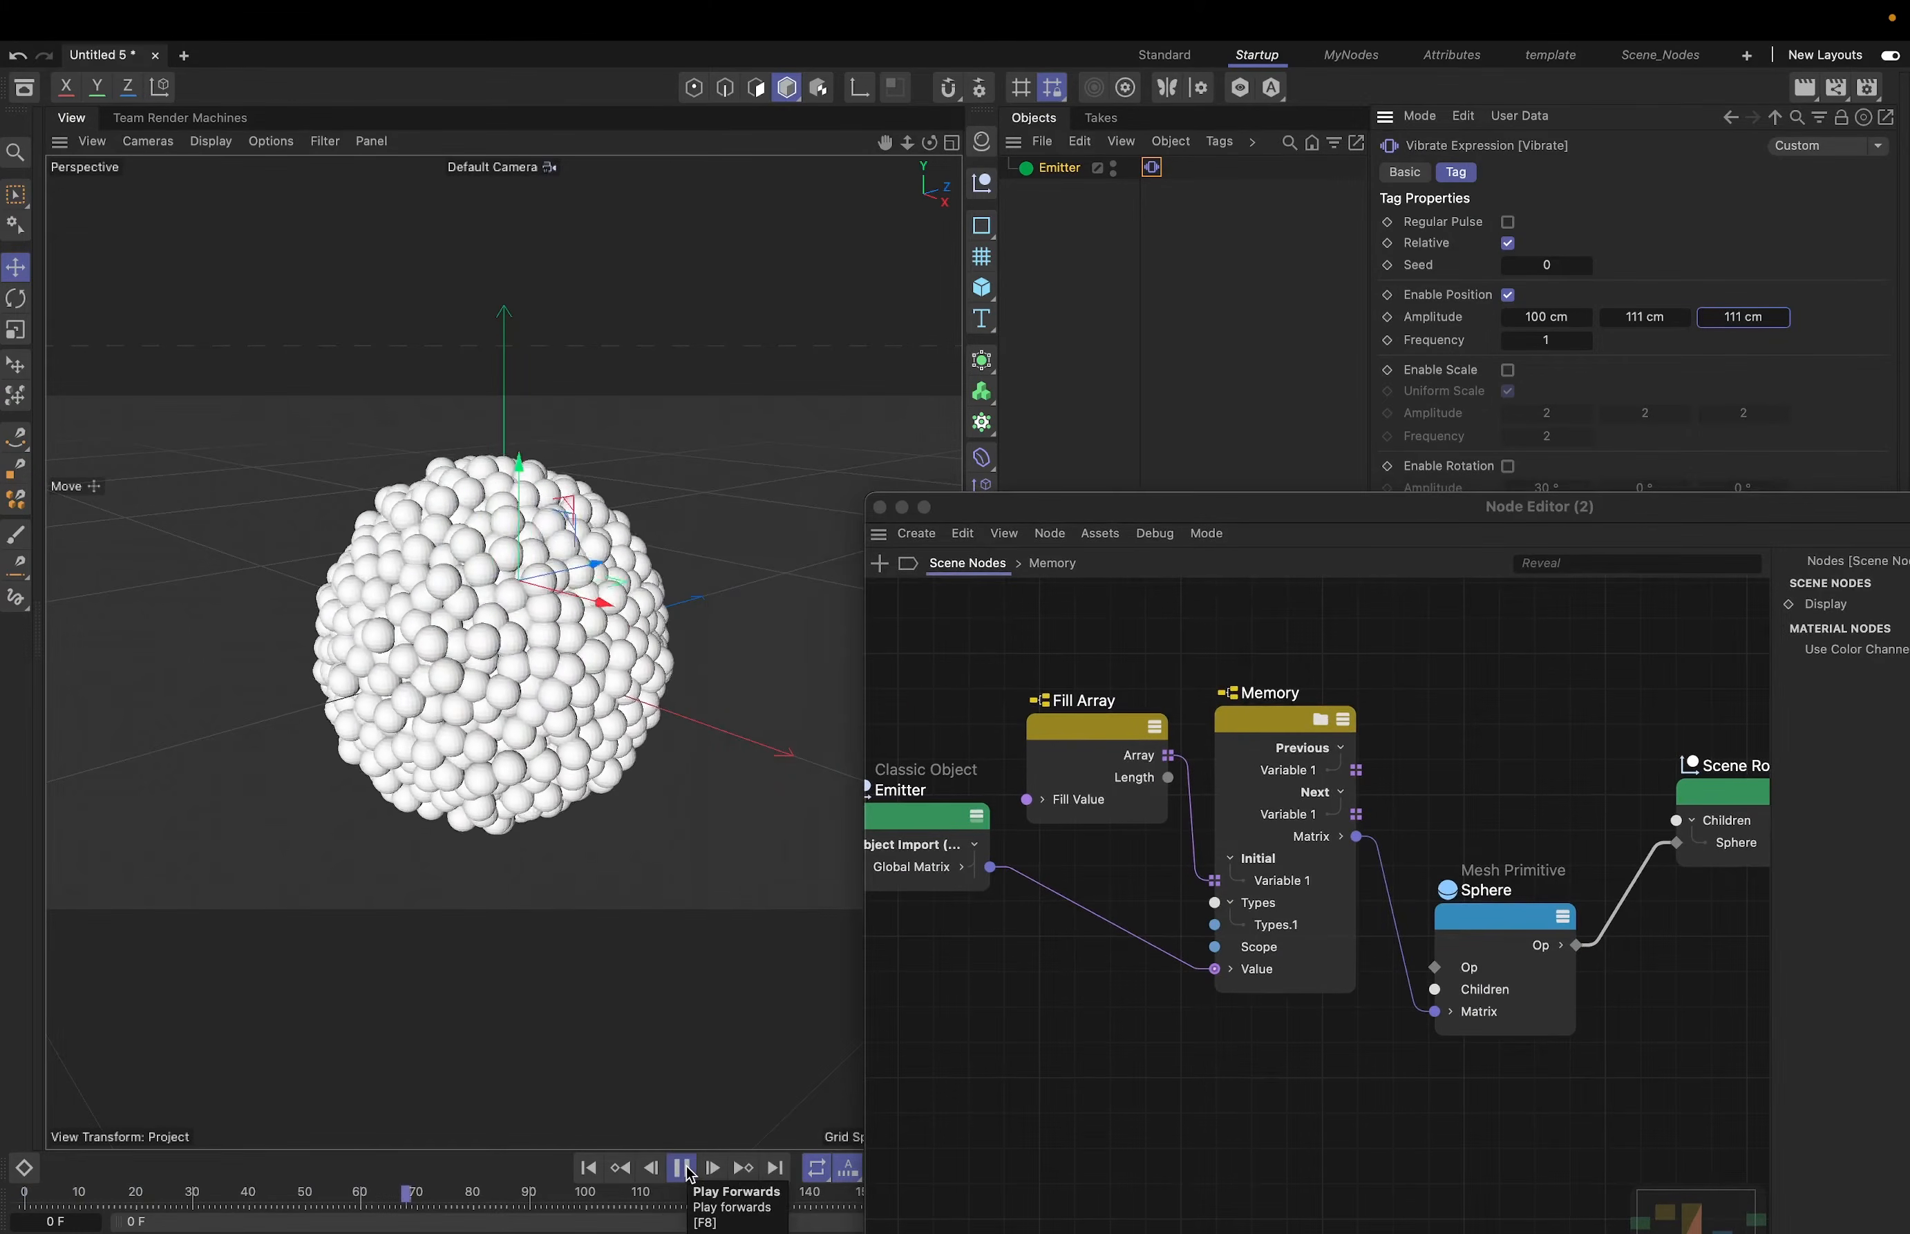
left_click(682, 1169)
left_click(587, 1169)
- Set the Vibrate tag's position Amplitude to 444 cm on all three axes
double_click(1540, 320)
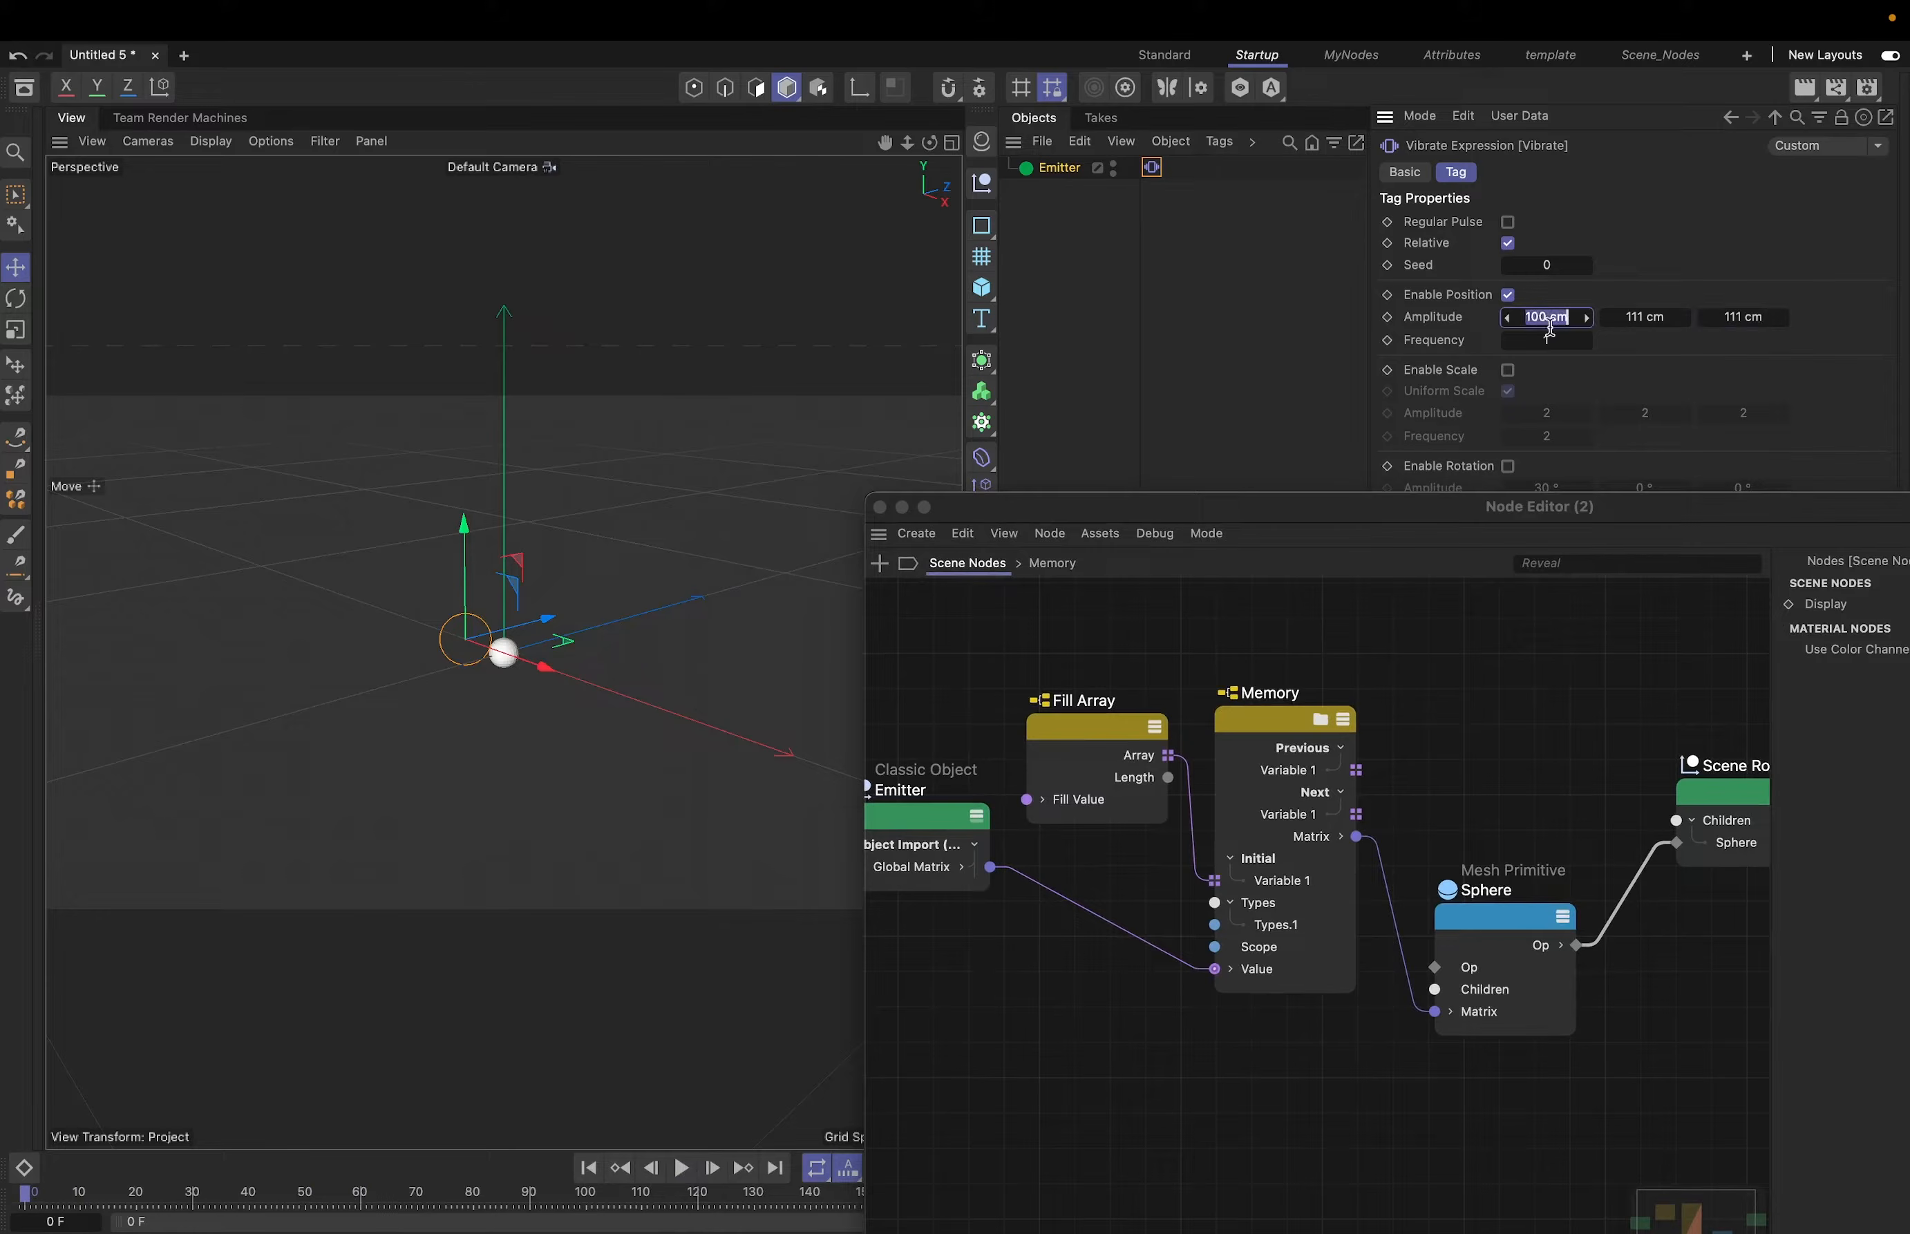
type("444")
key("Tab")
type("444")
key("Tab")
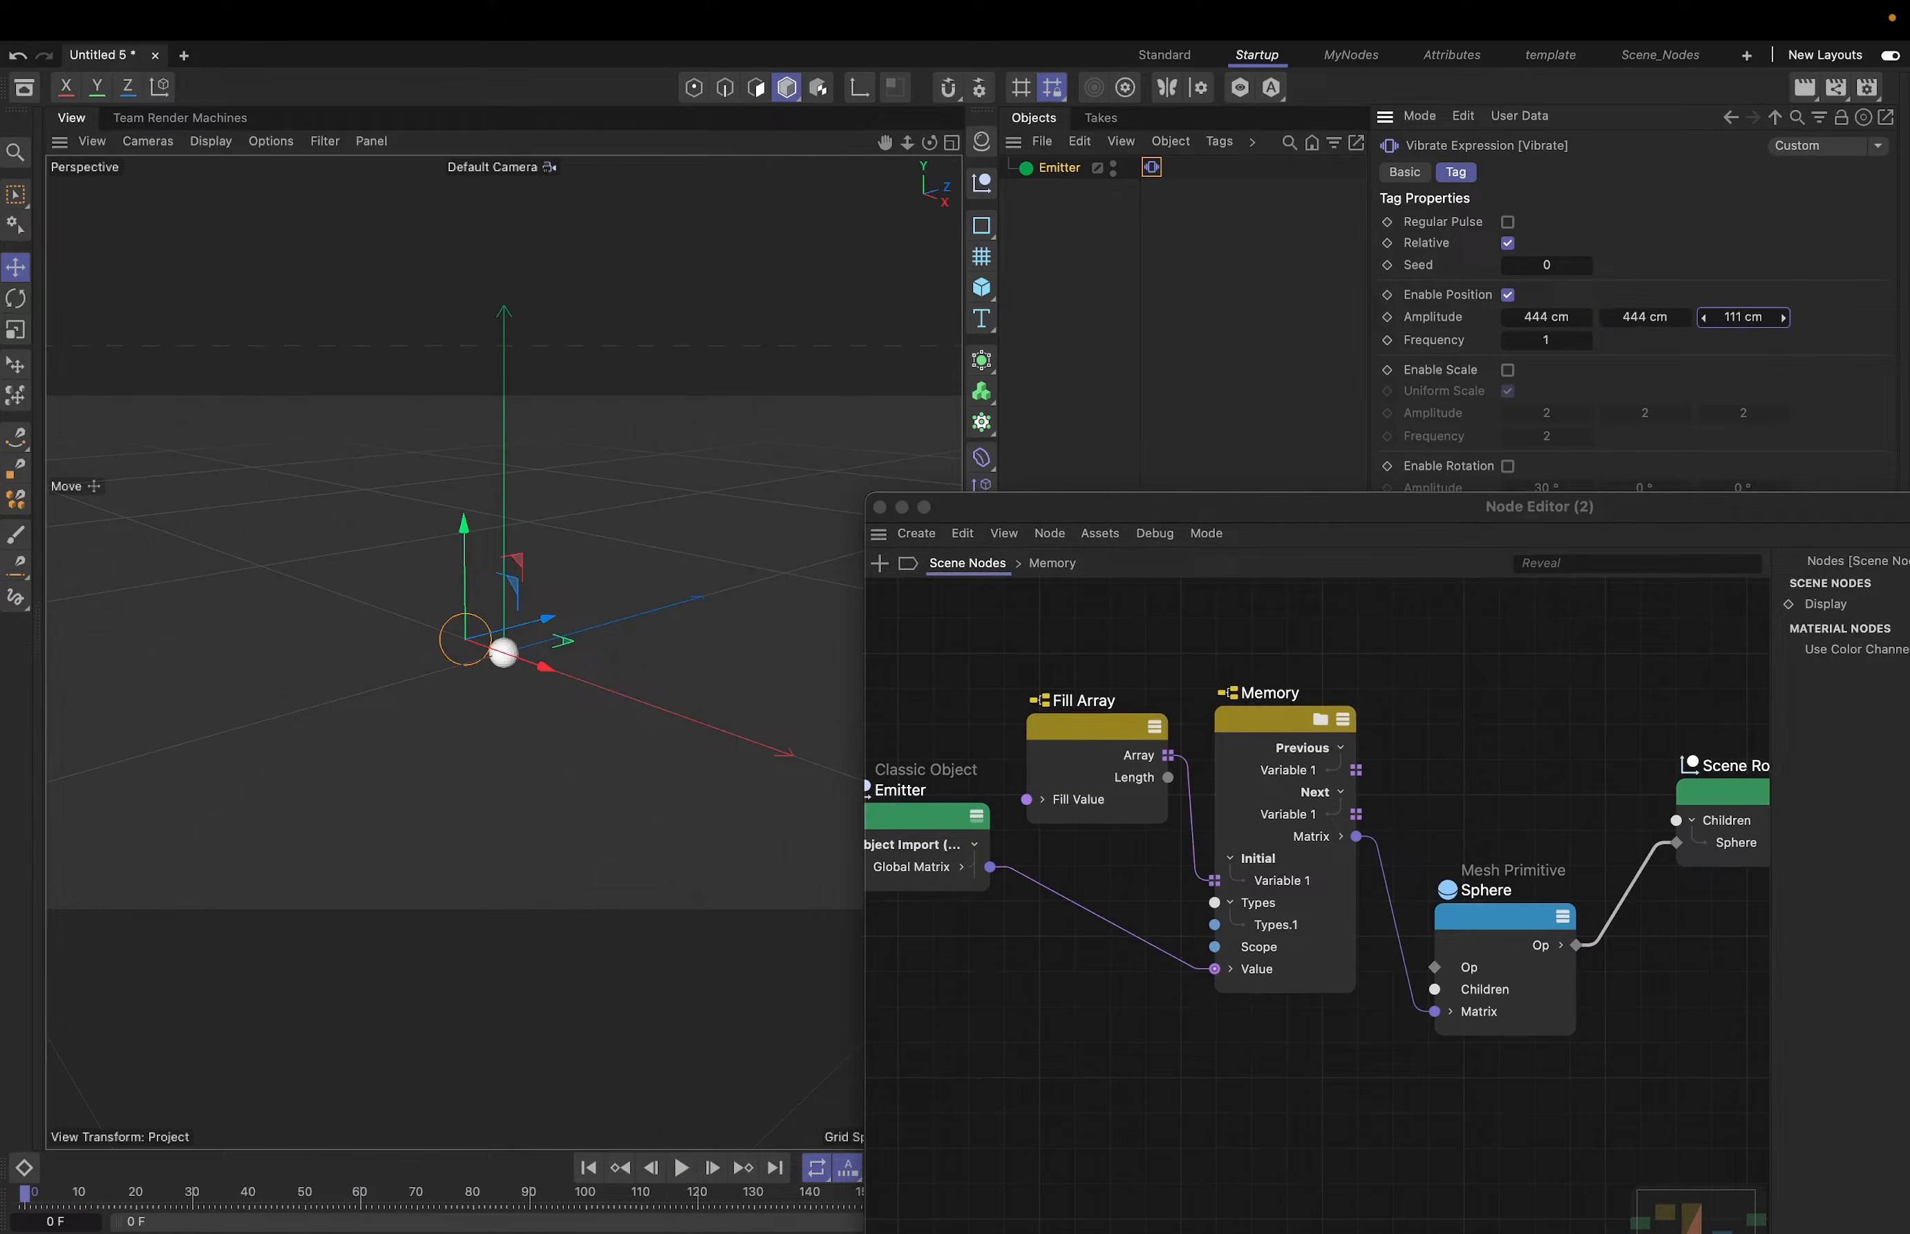
type("444")
key("Return")
- Play the animation with the larger vibration, rewind, replay it briefly and rewind again
left_click(692, 1161)
left_click(682, 1168)
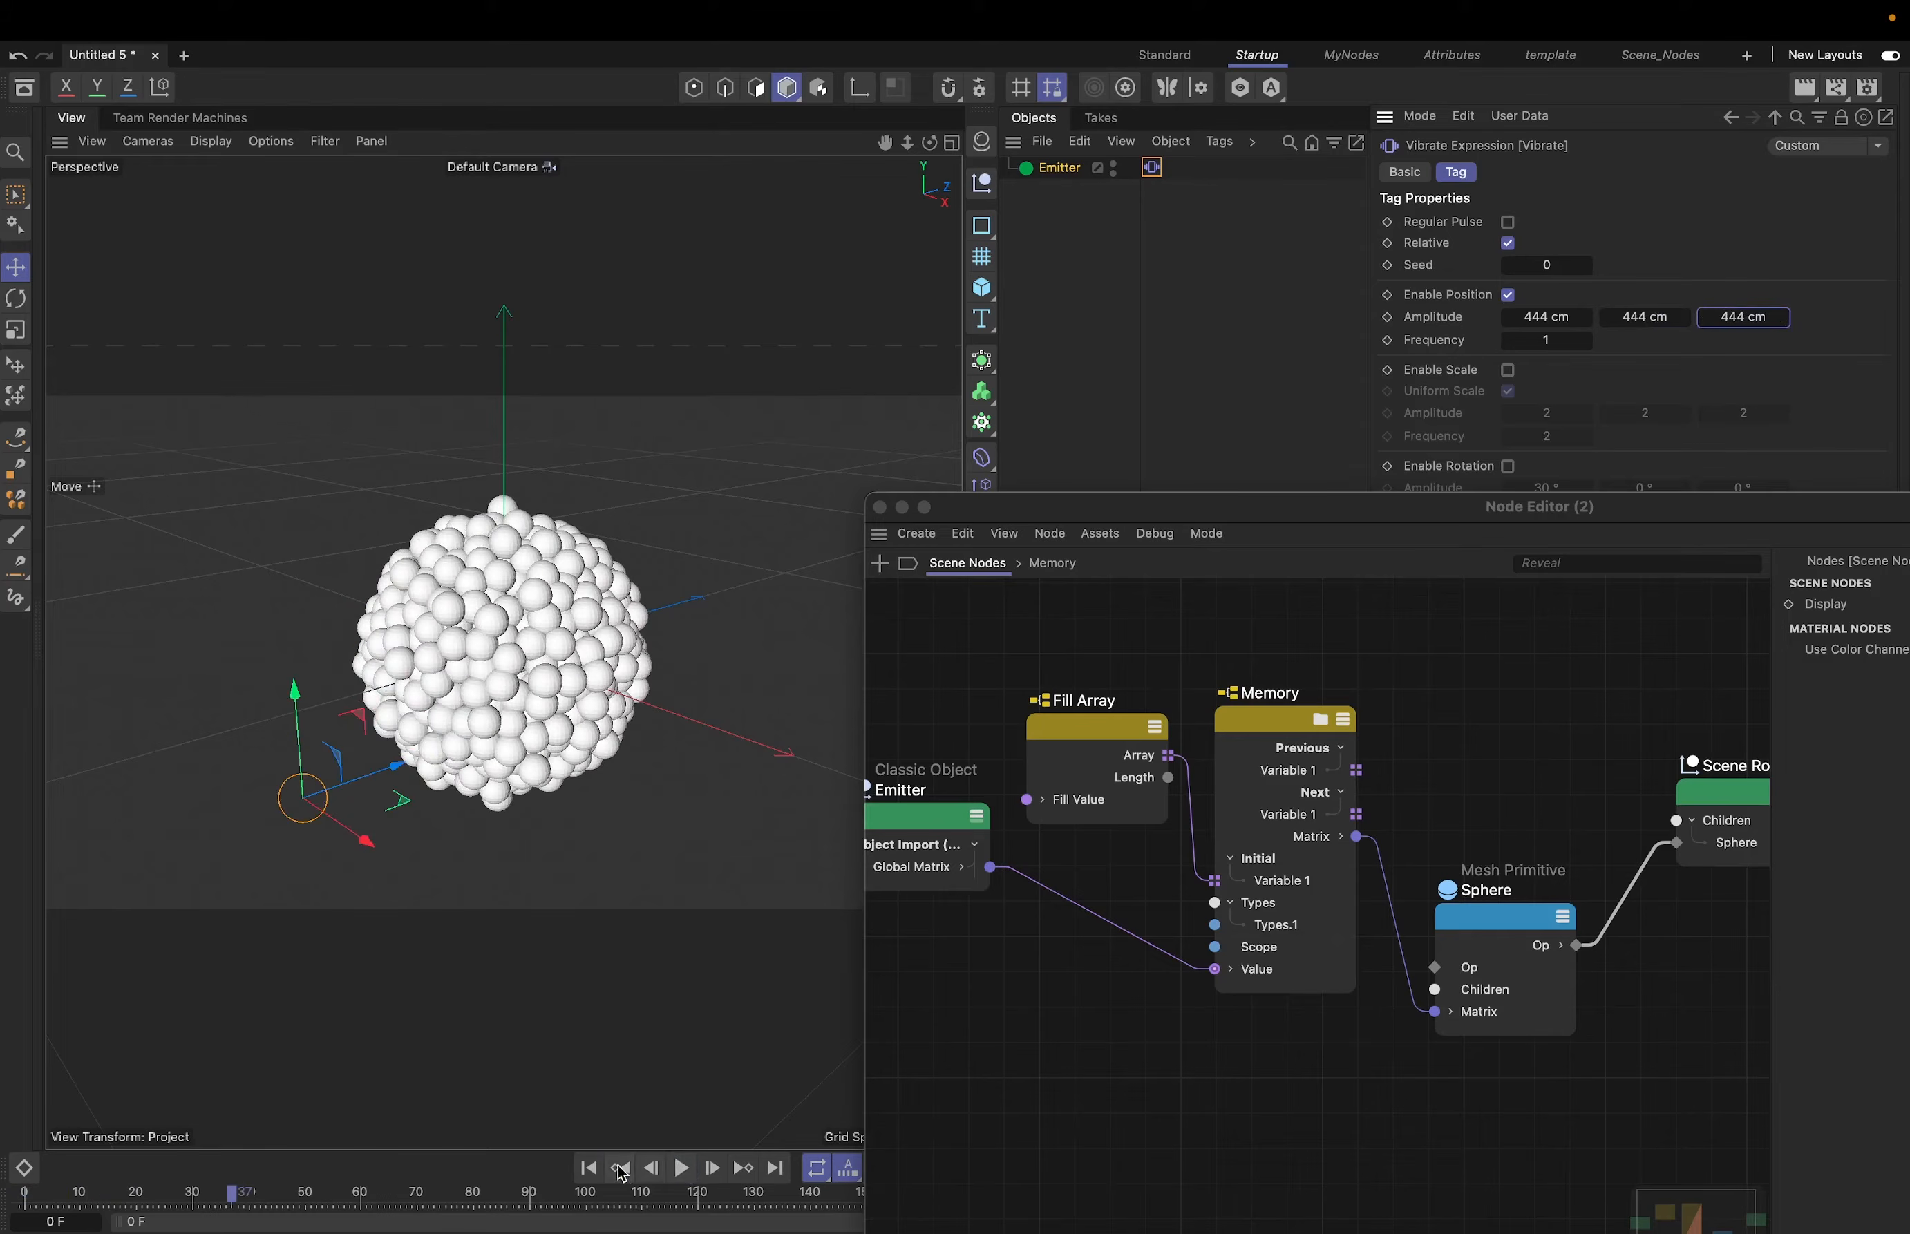
left_click(588, 1169)
left_click(682, 1169)
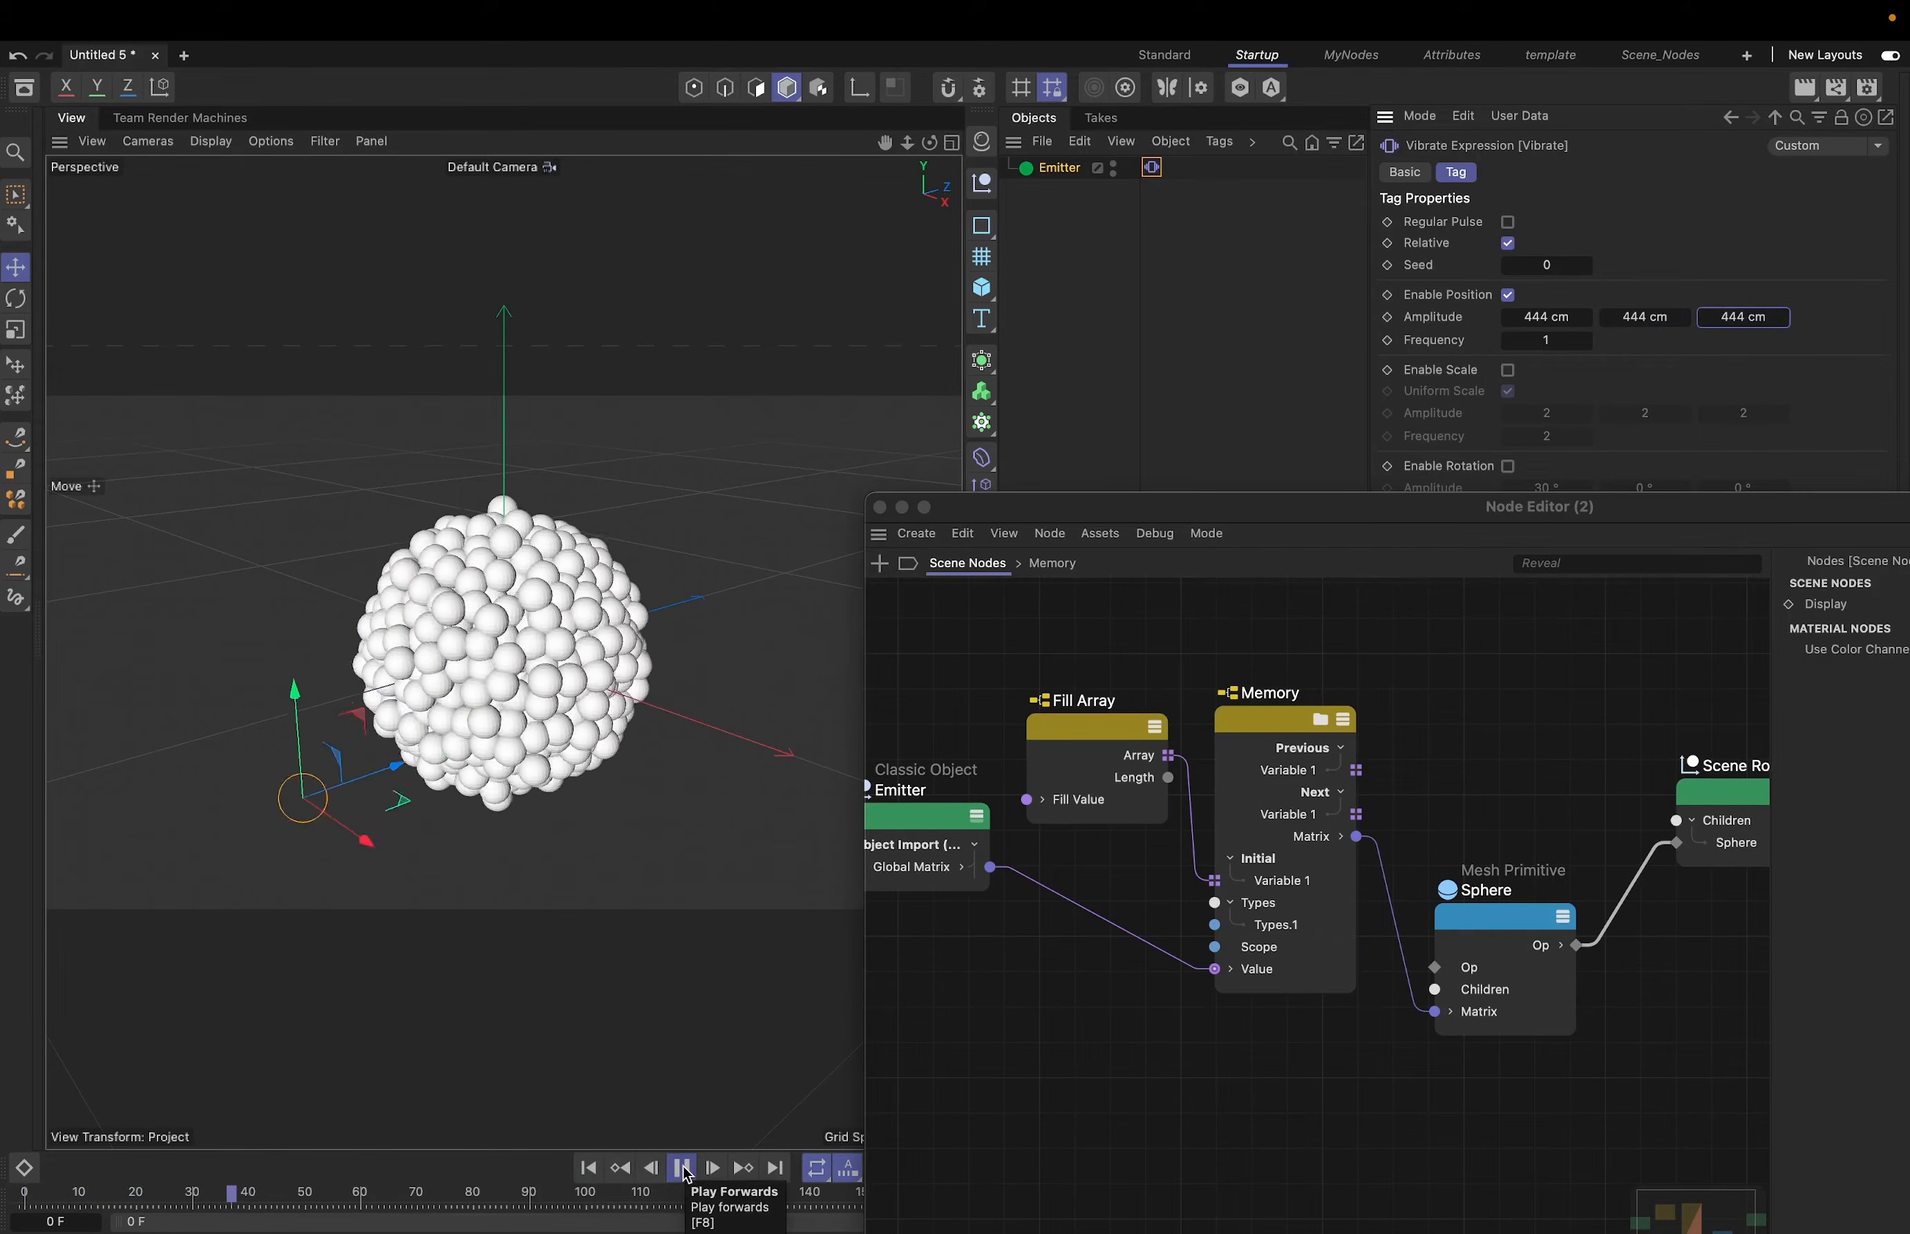
left_click(683, 1169)
left_click(591, 1170)
- Reopen the Memory node's inner graph and set the Append Elements node's Count to 22
left_click_drag(1279, 507, 990, 441)
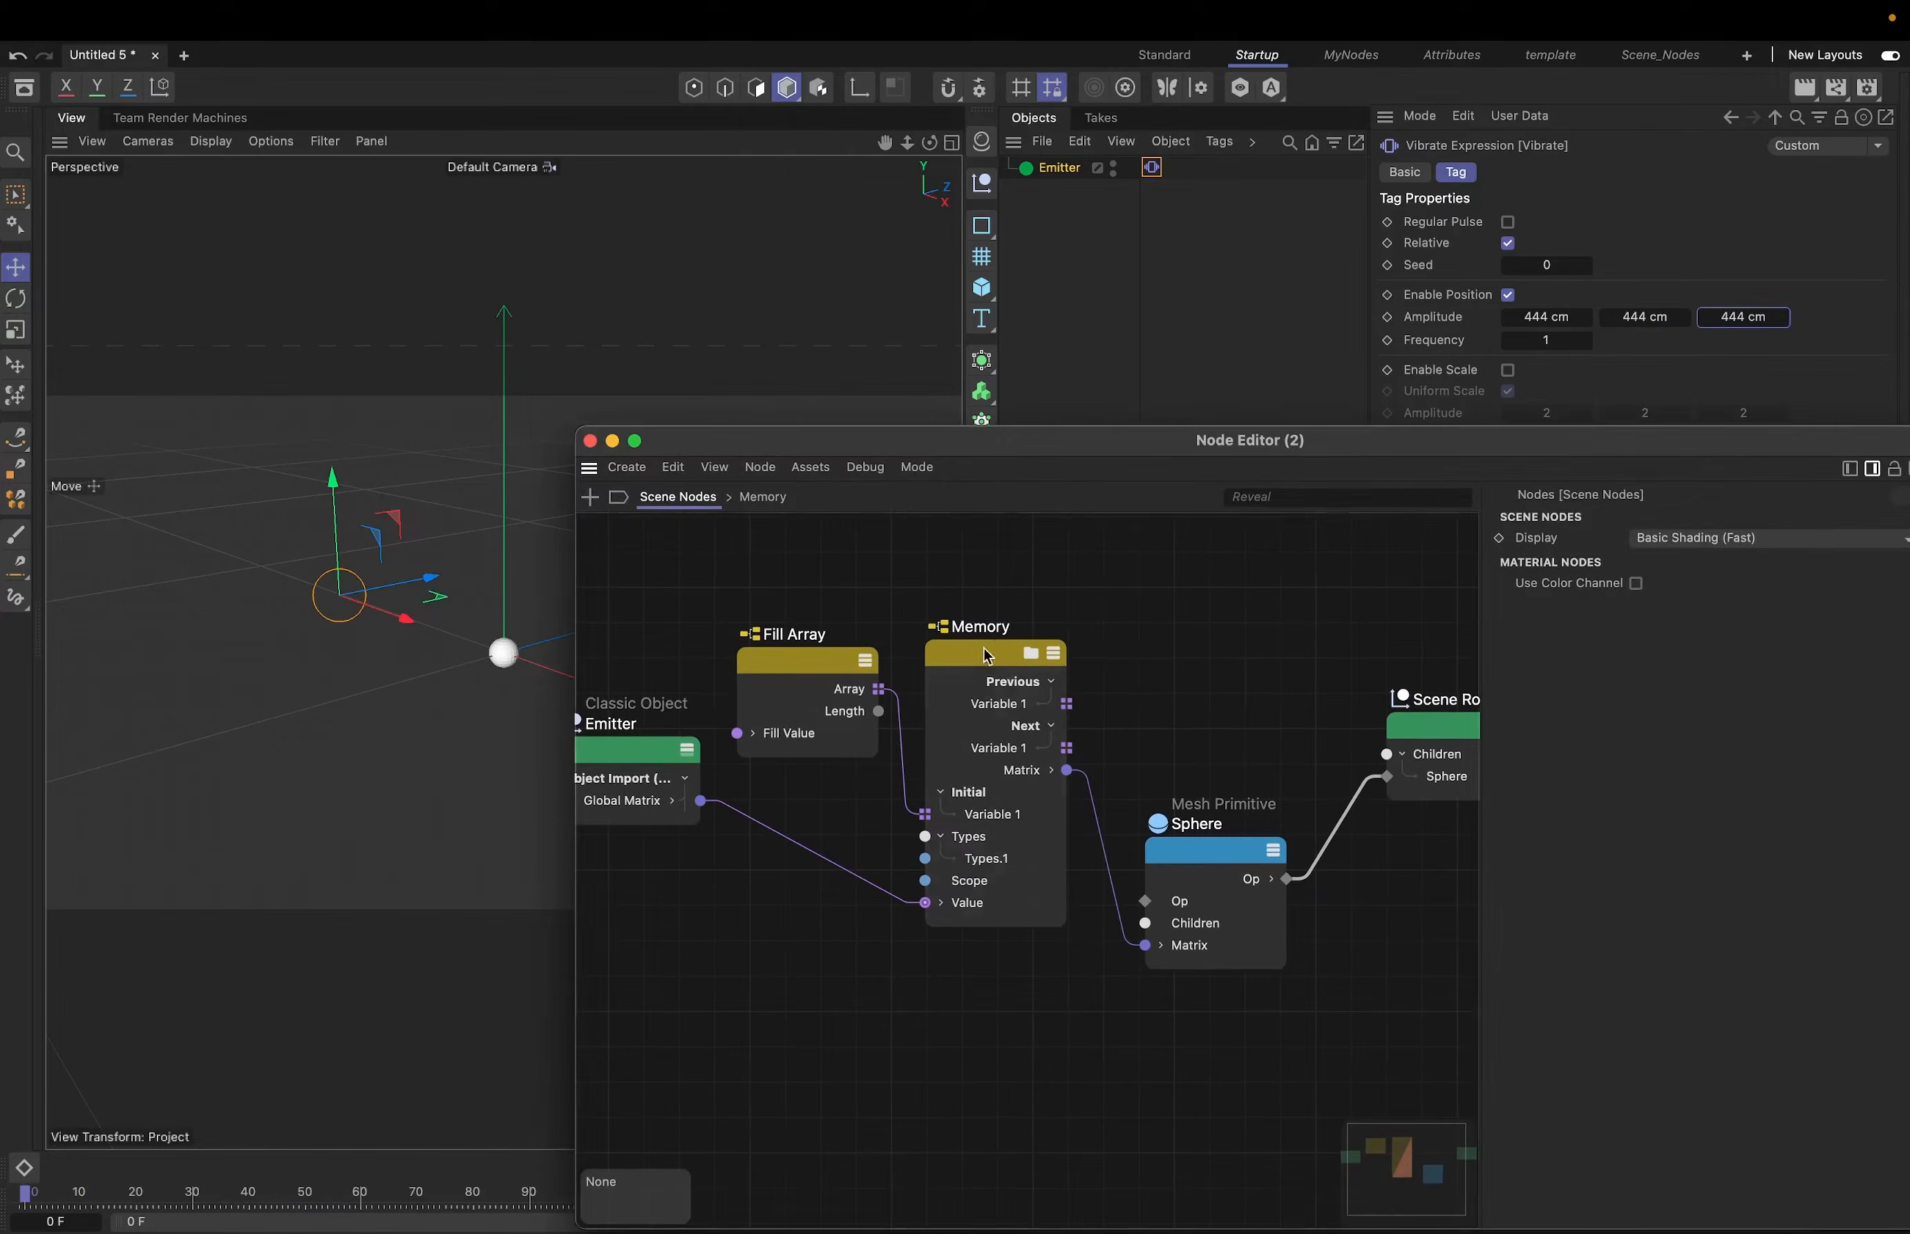
double_click(1013, 648)
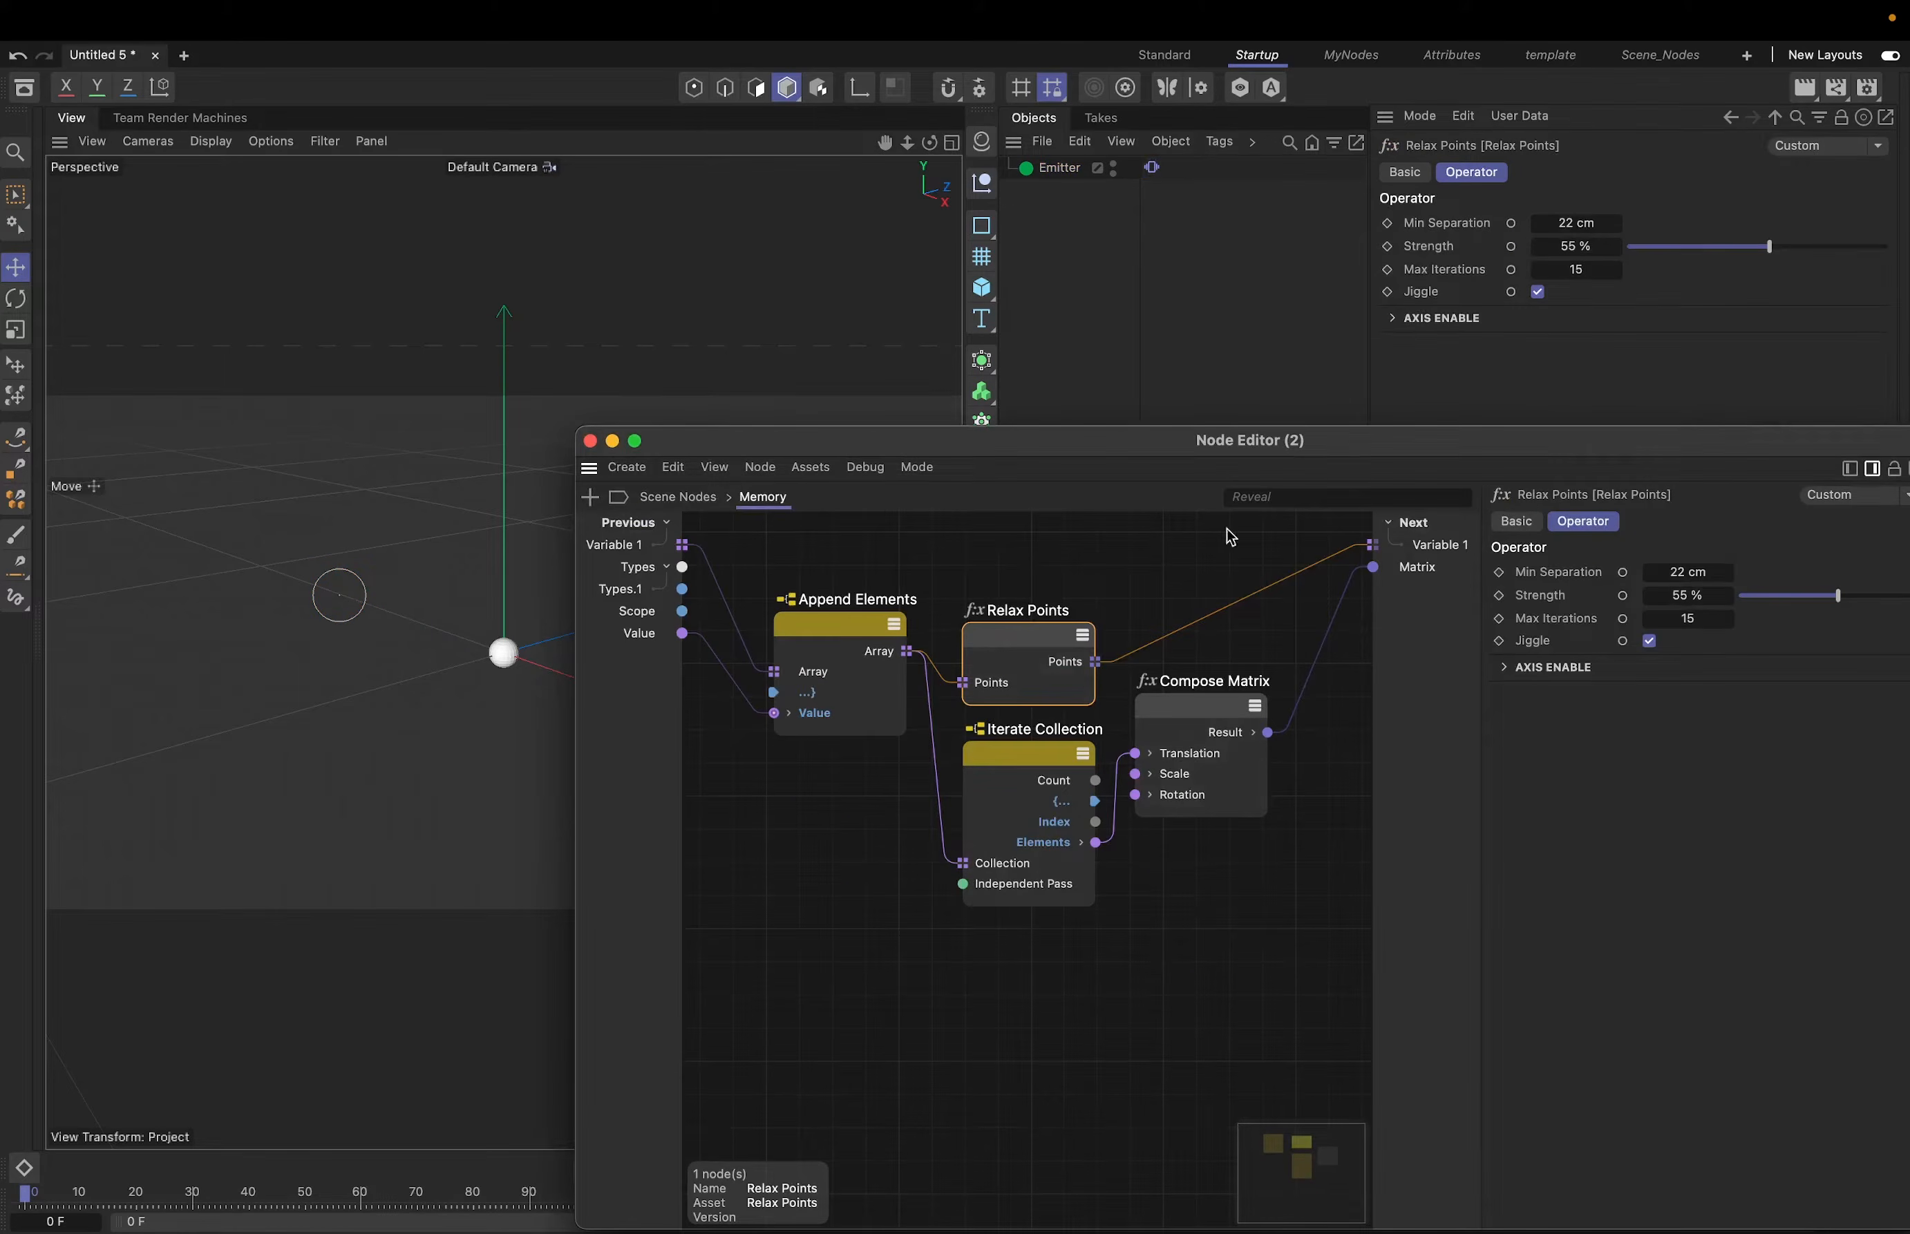
left_click(842, 634)
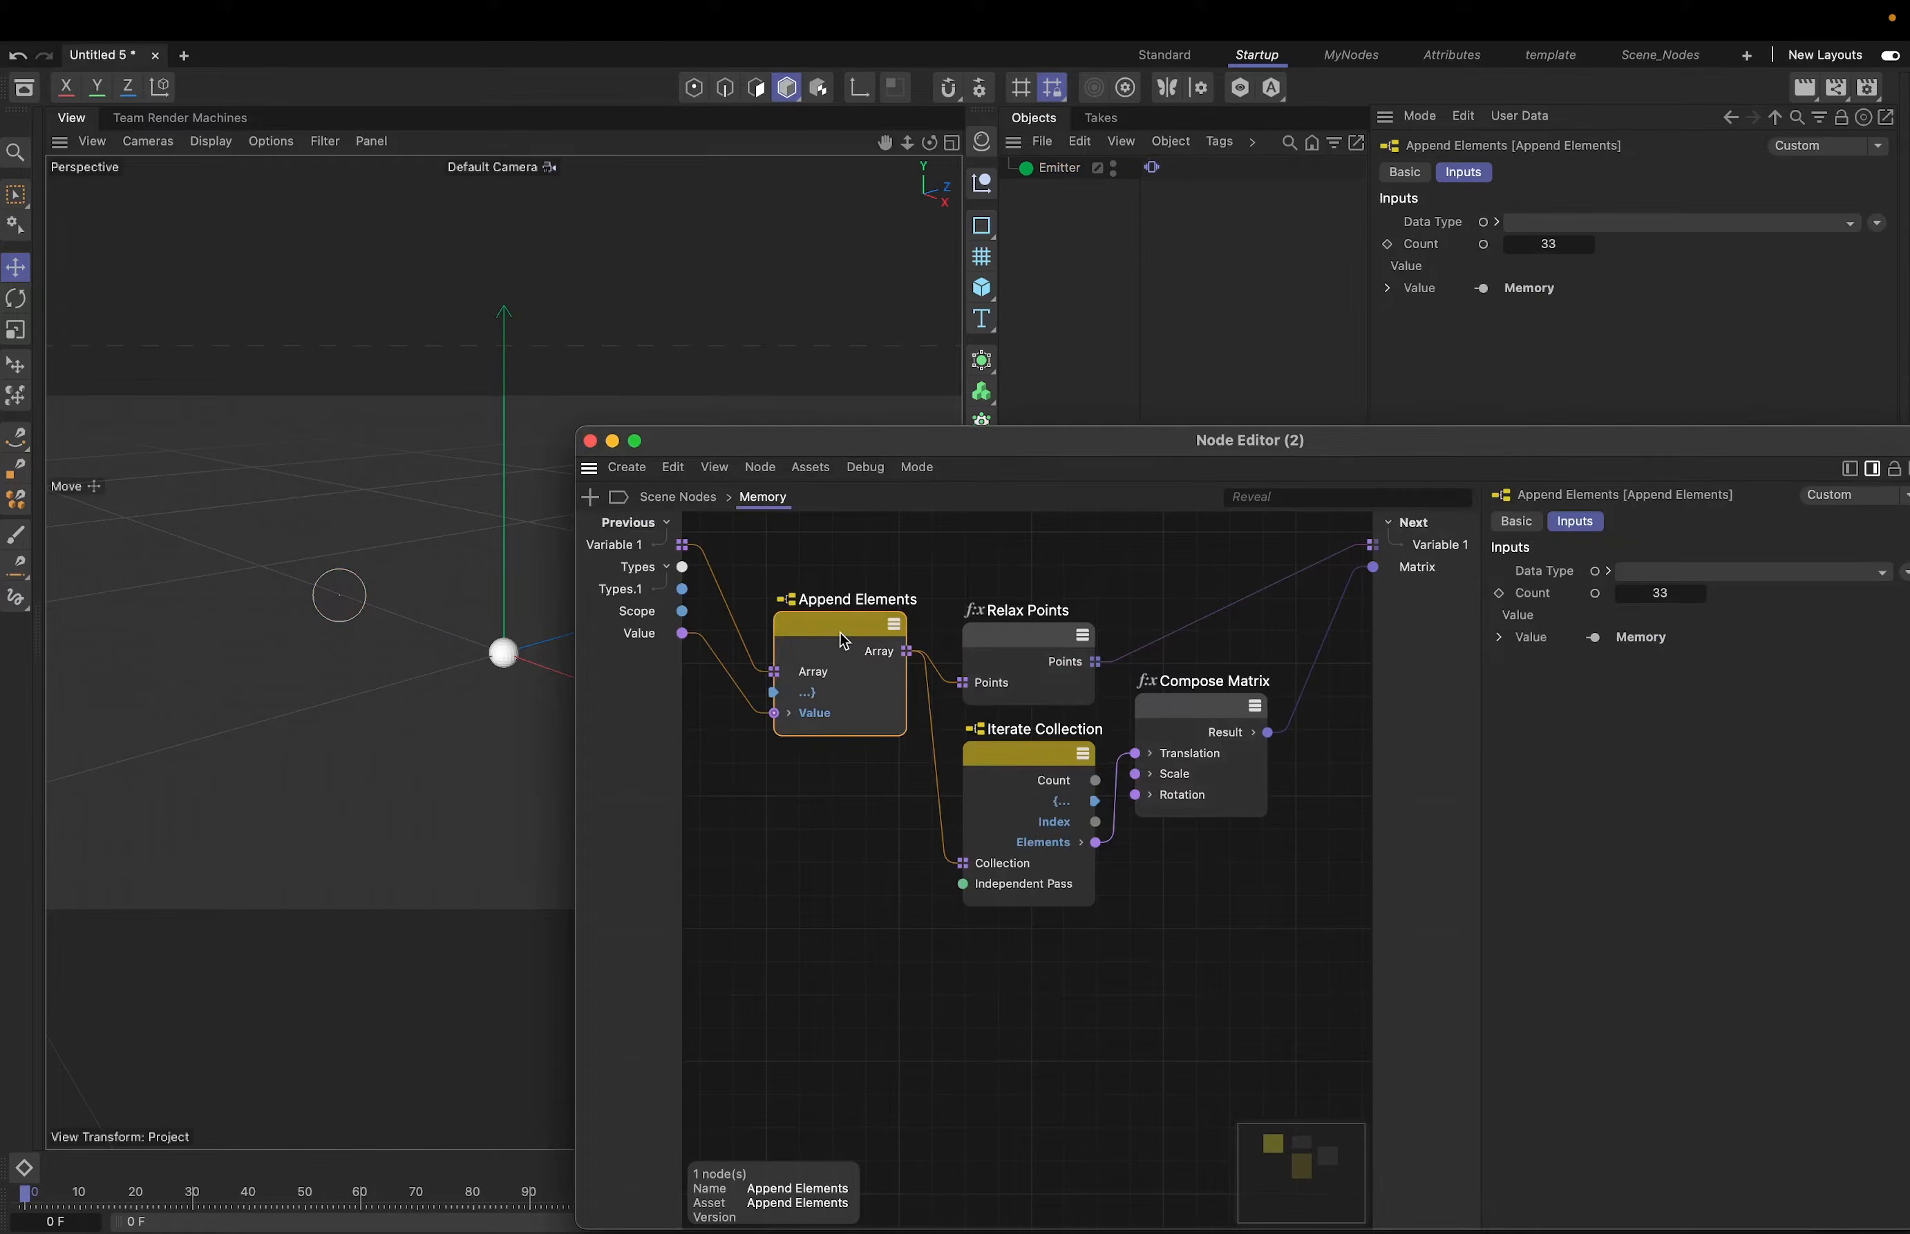
left_click(1660, 595)
type("22")
key("Return")
- Play the animation to examine the sphere trail along the Emitter's path, stop it and rewind
left_click_drag(1138, 443, 1497, 392)
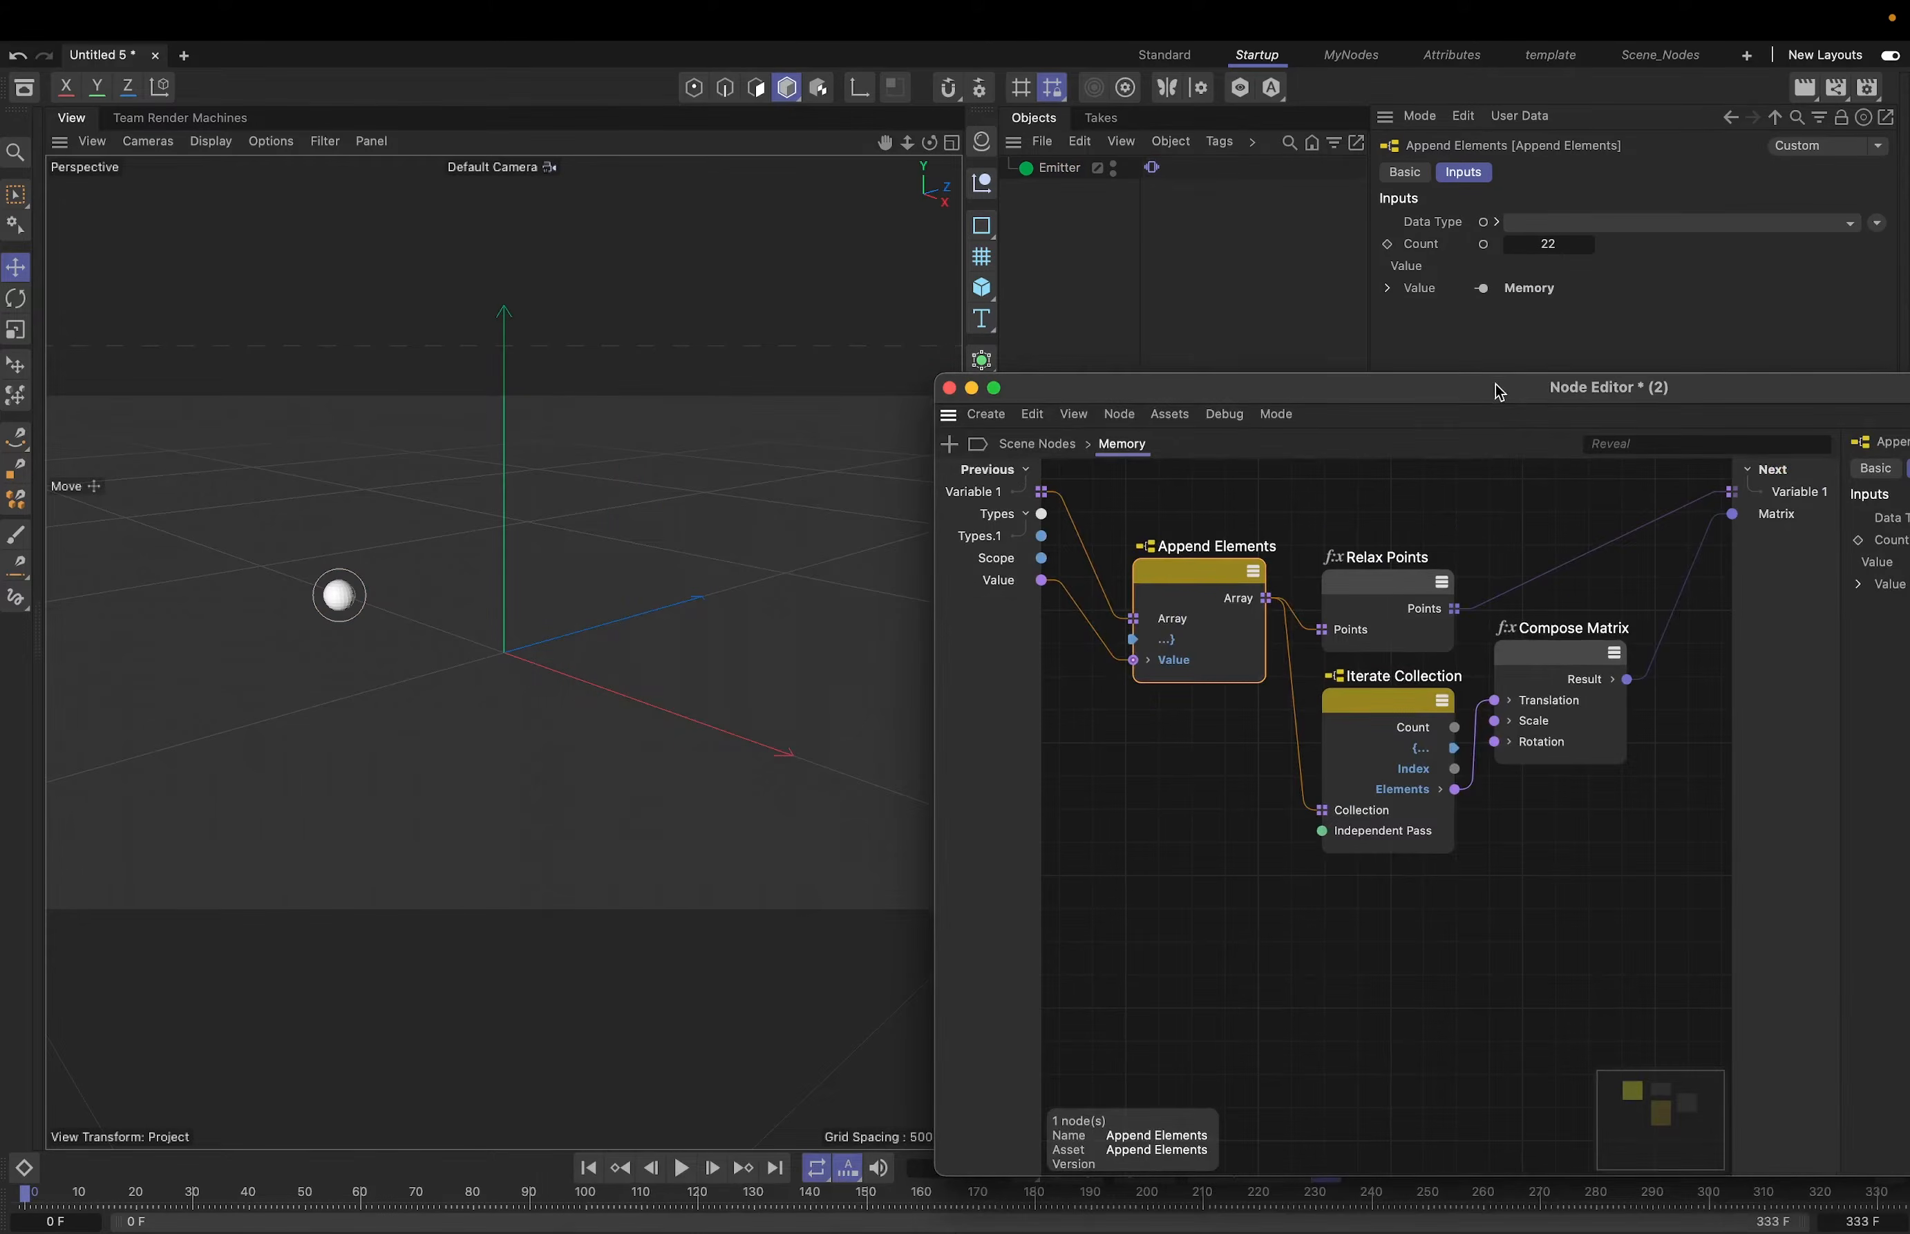
left_click(682, 1169)
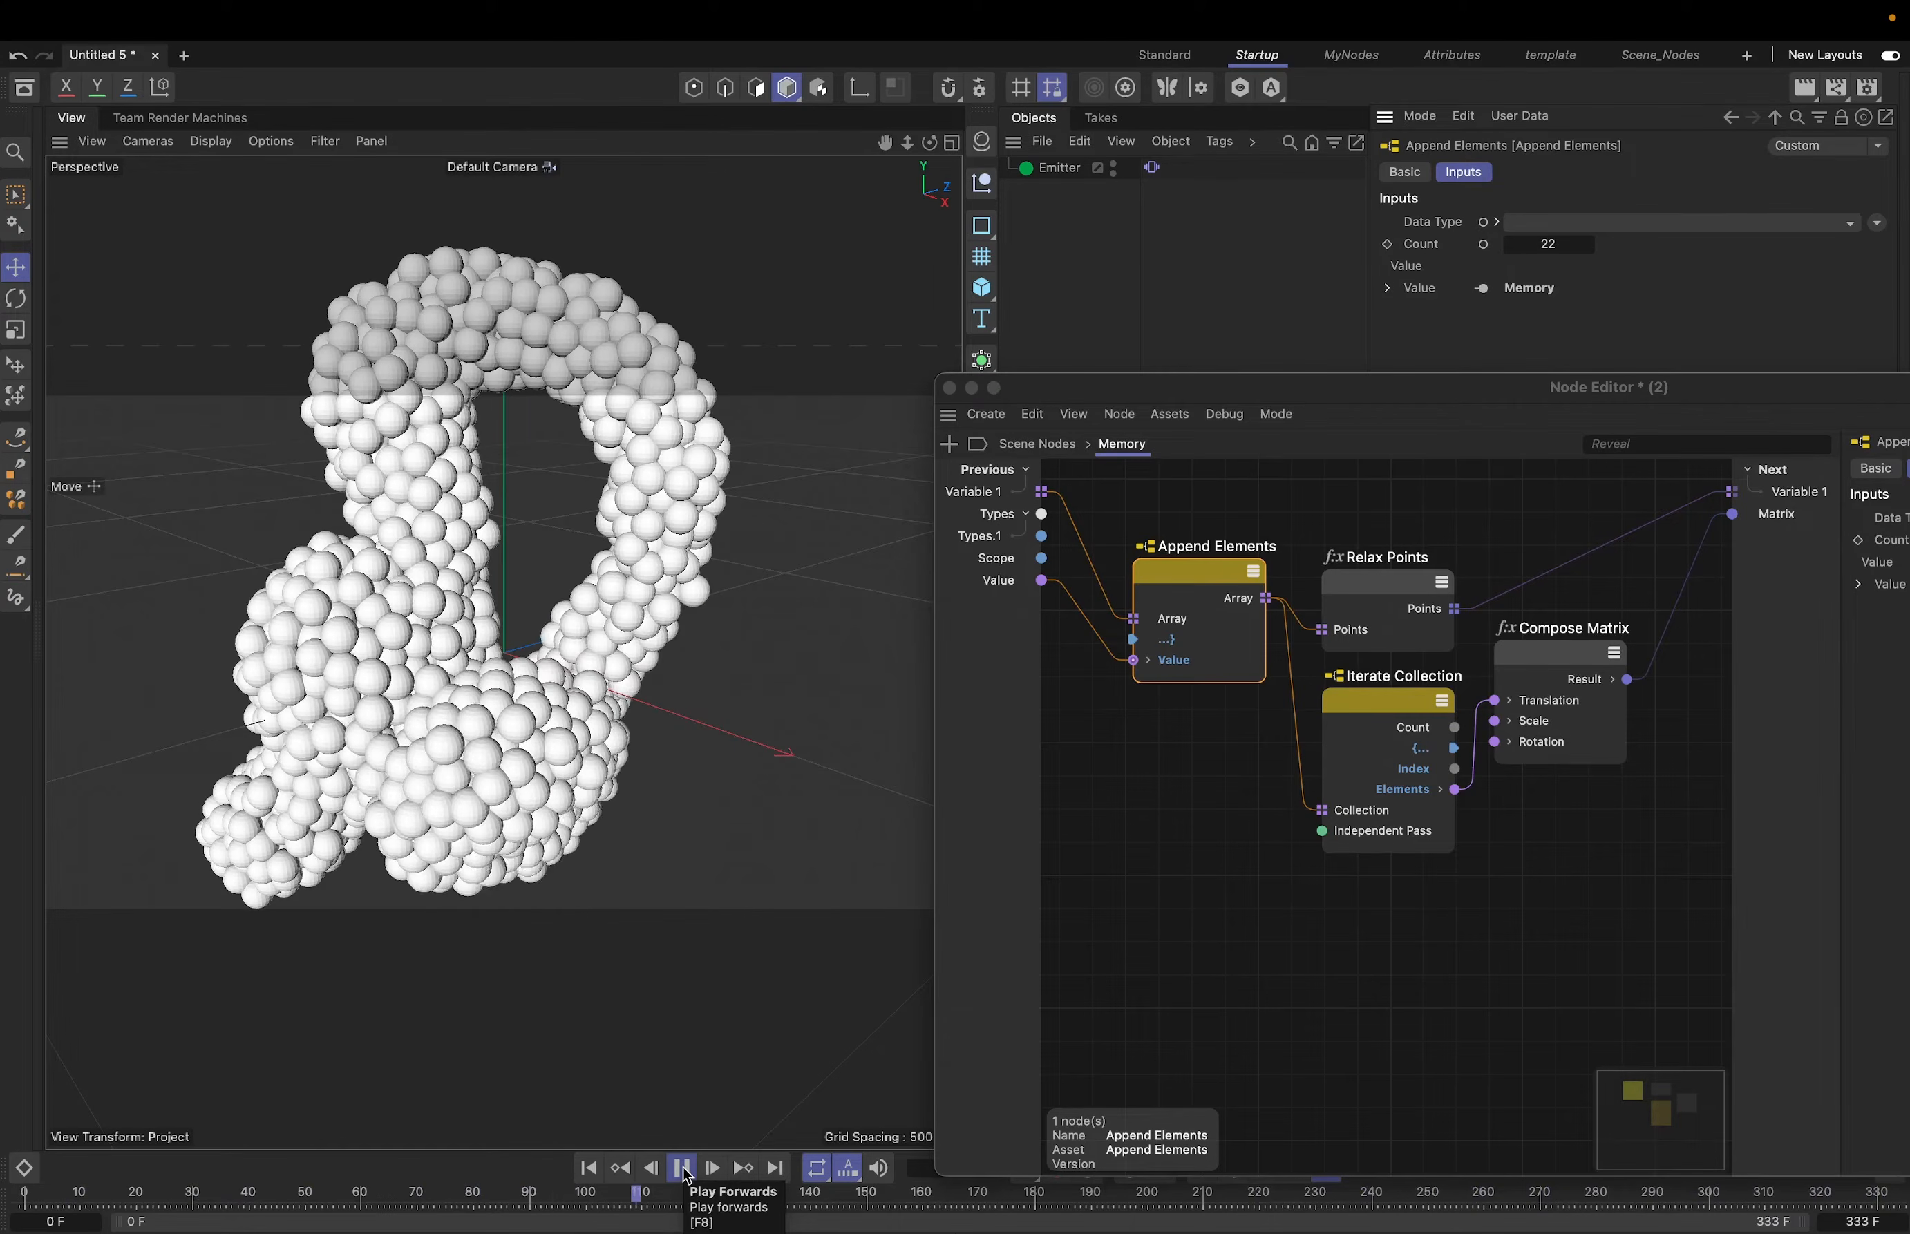
left_click(681, 1168)
left_click(588, 1168)
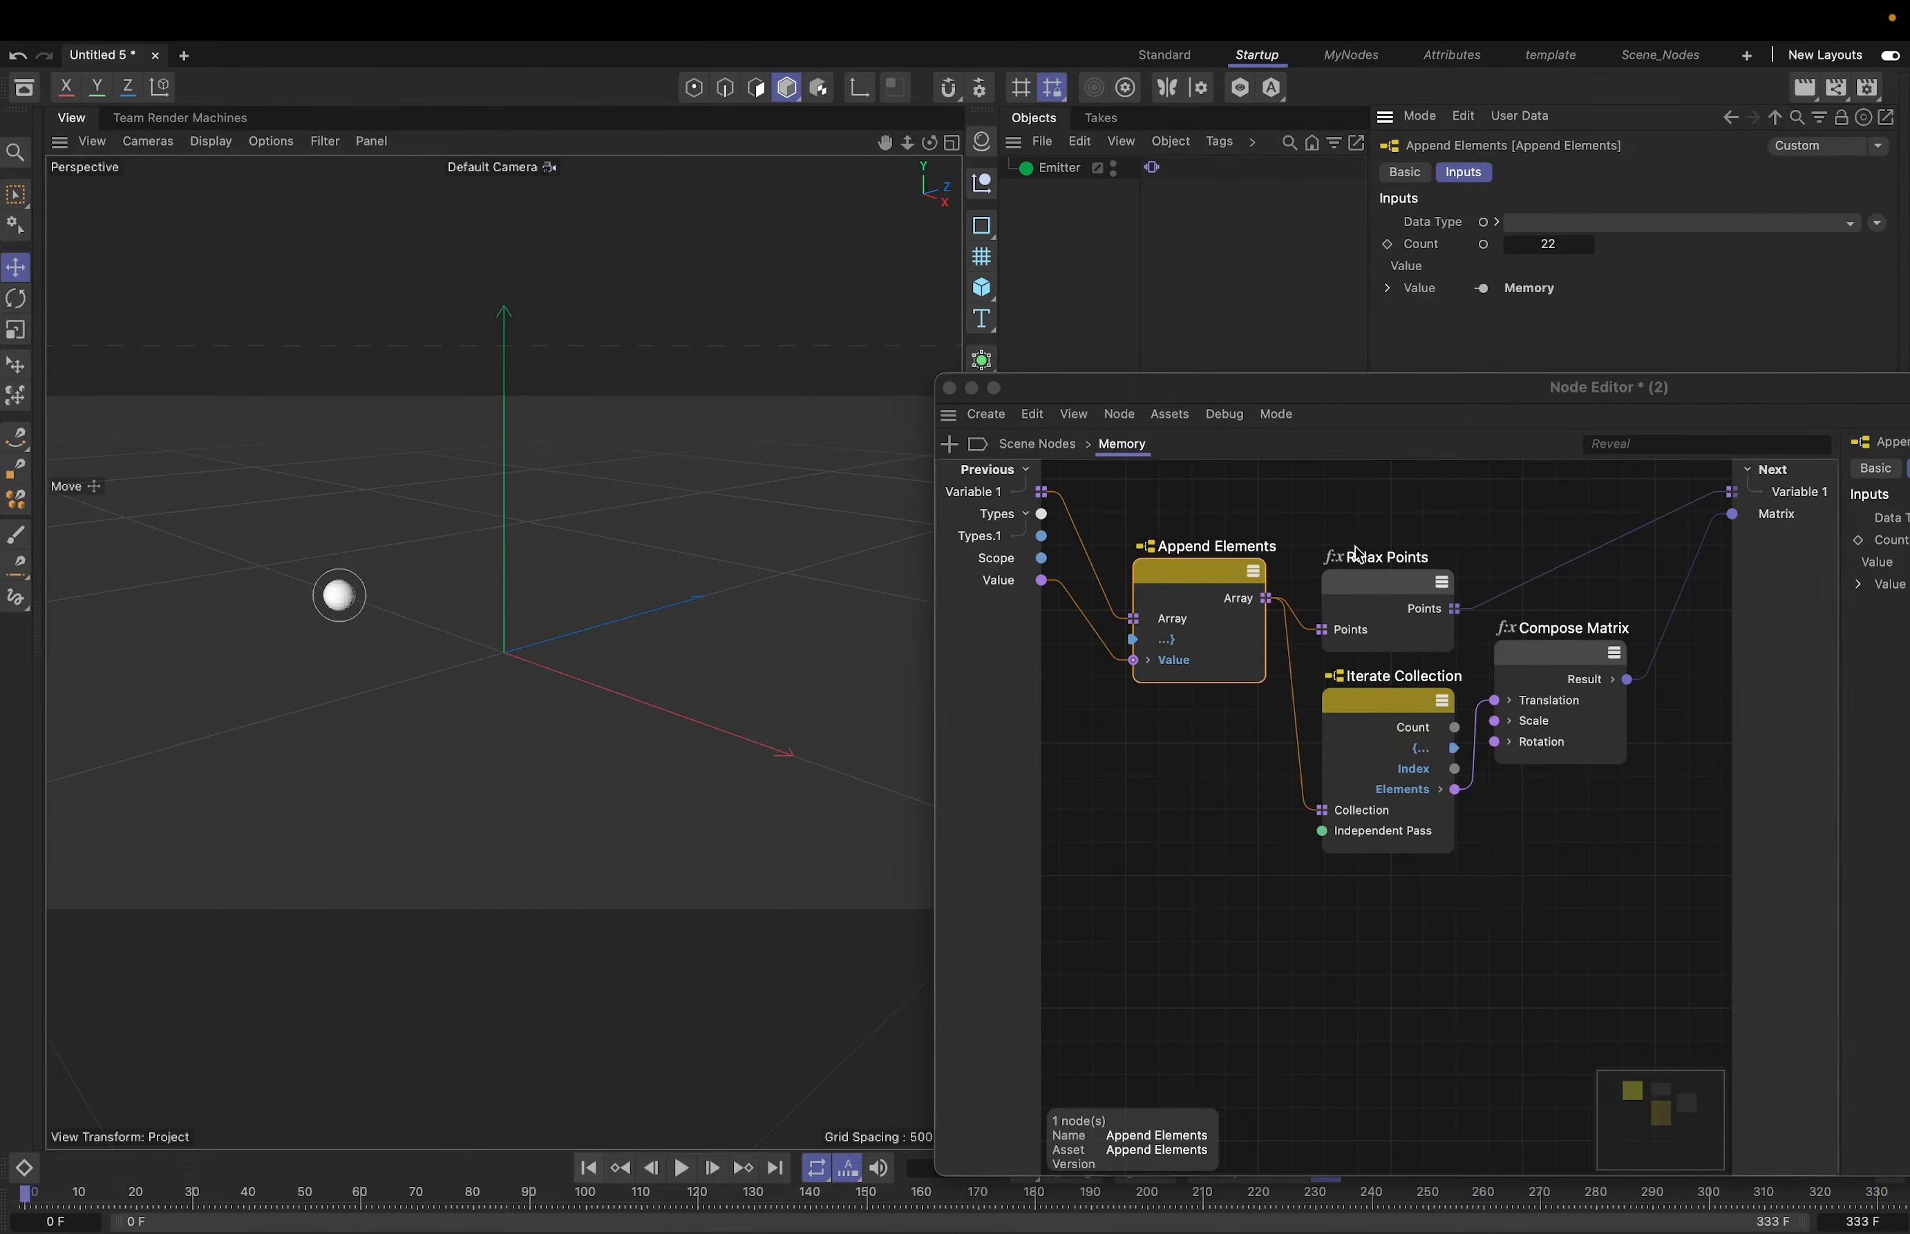
- Auto-arrange the nodes of the top-level Scene Nodes graph and place the Emitter node directly beneath Fill Array
left_click_drag(1354, 389, 849, 362)
left_click(532, 418)
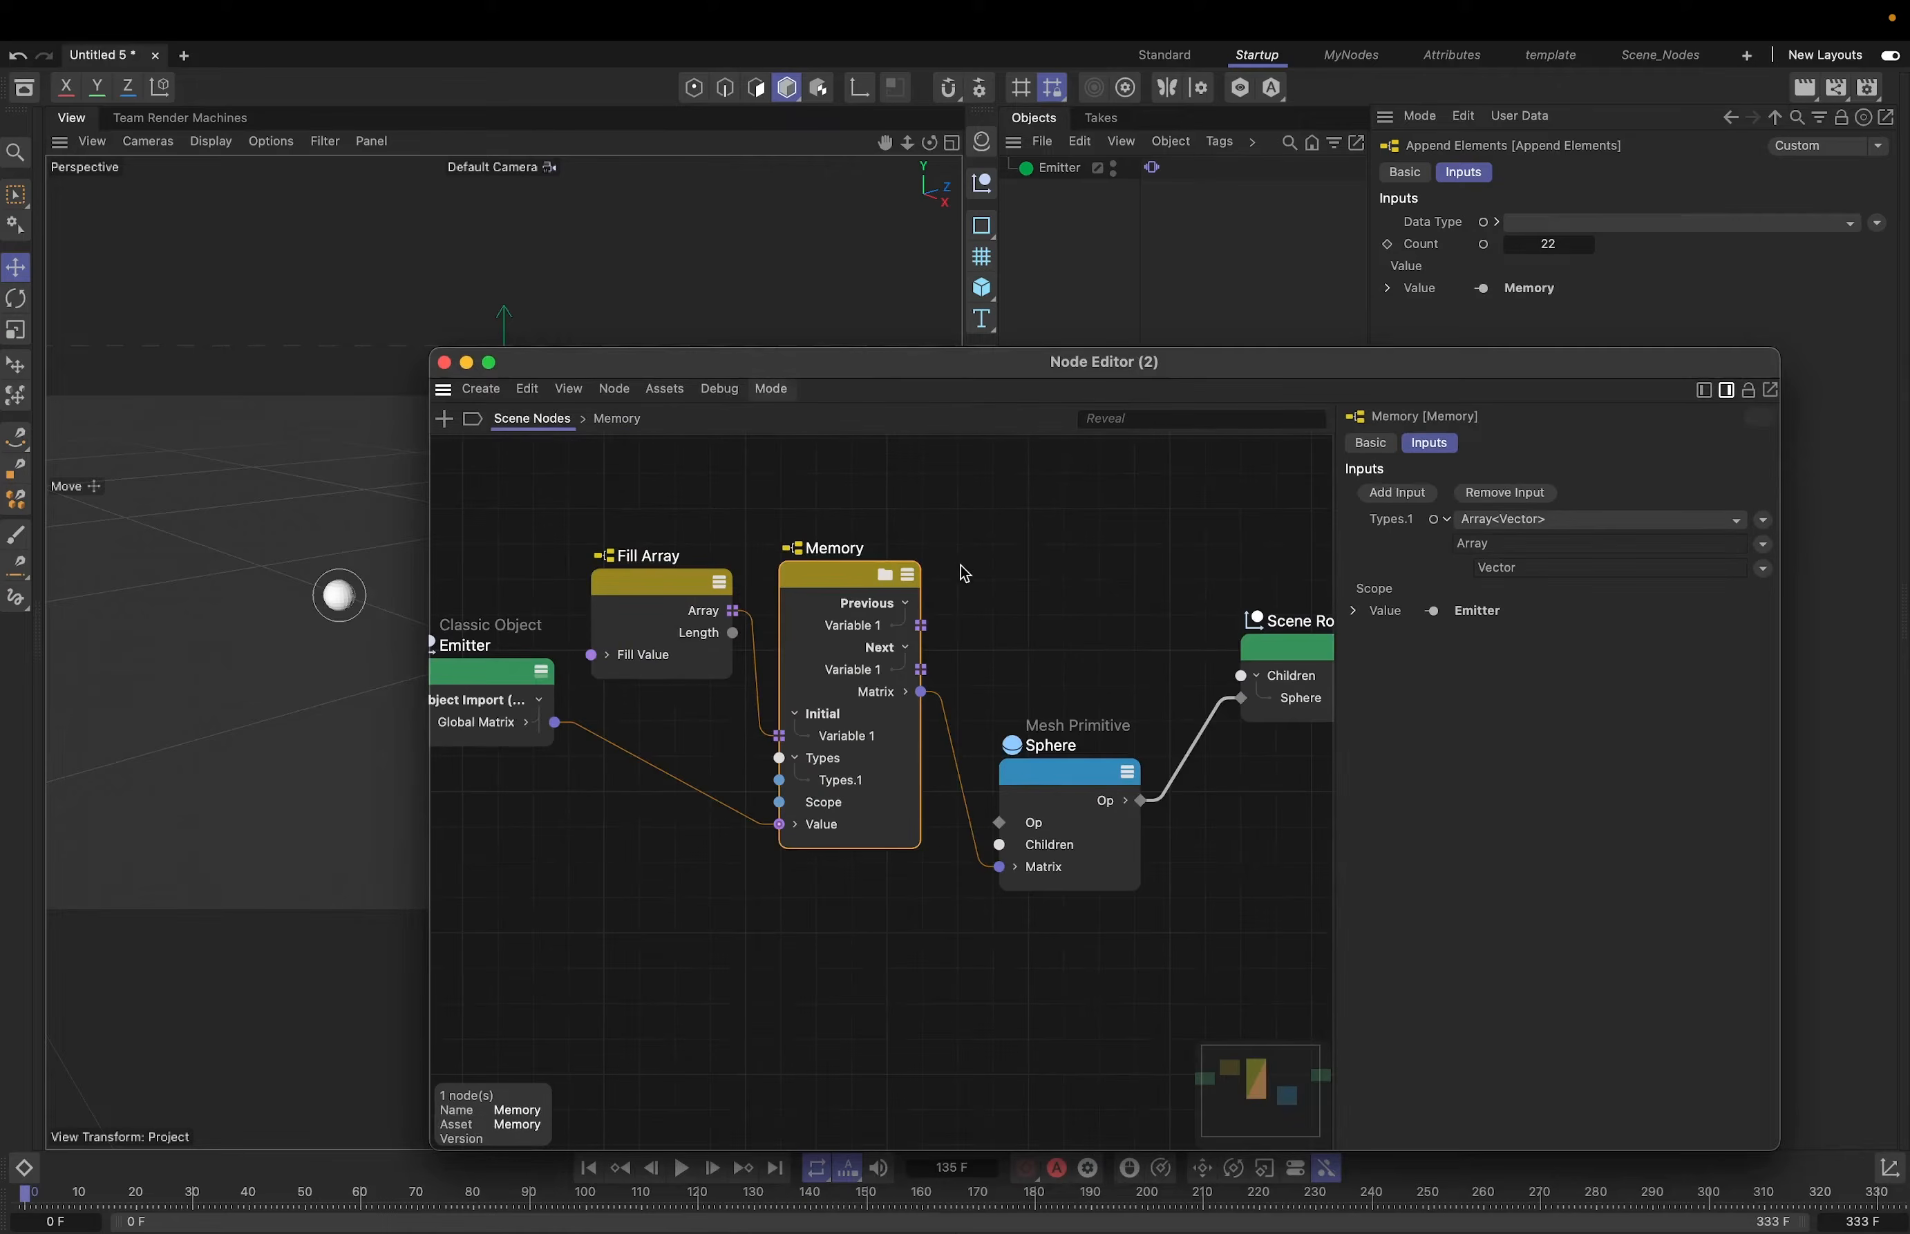
scroll(964, 573, "down", 3)
key("h")
key("l")
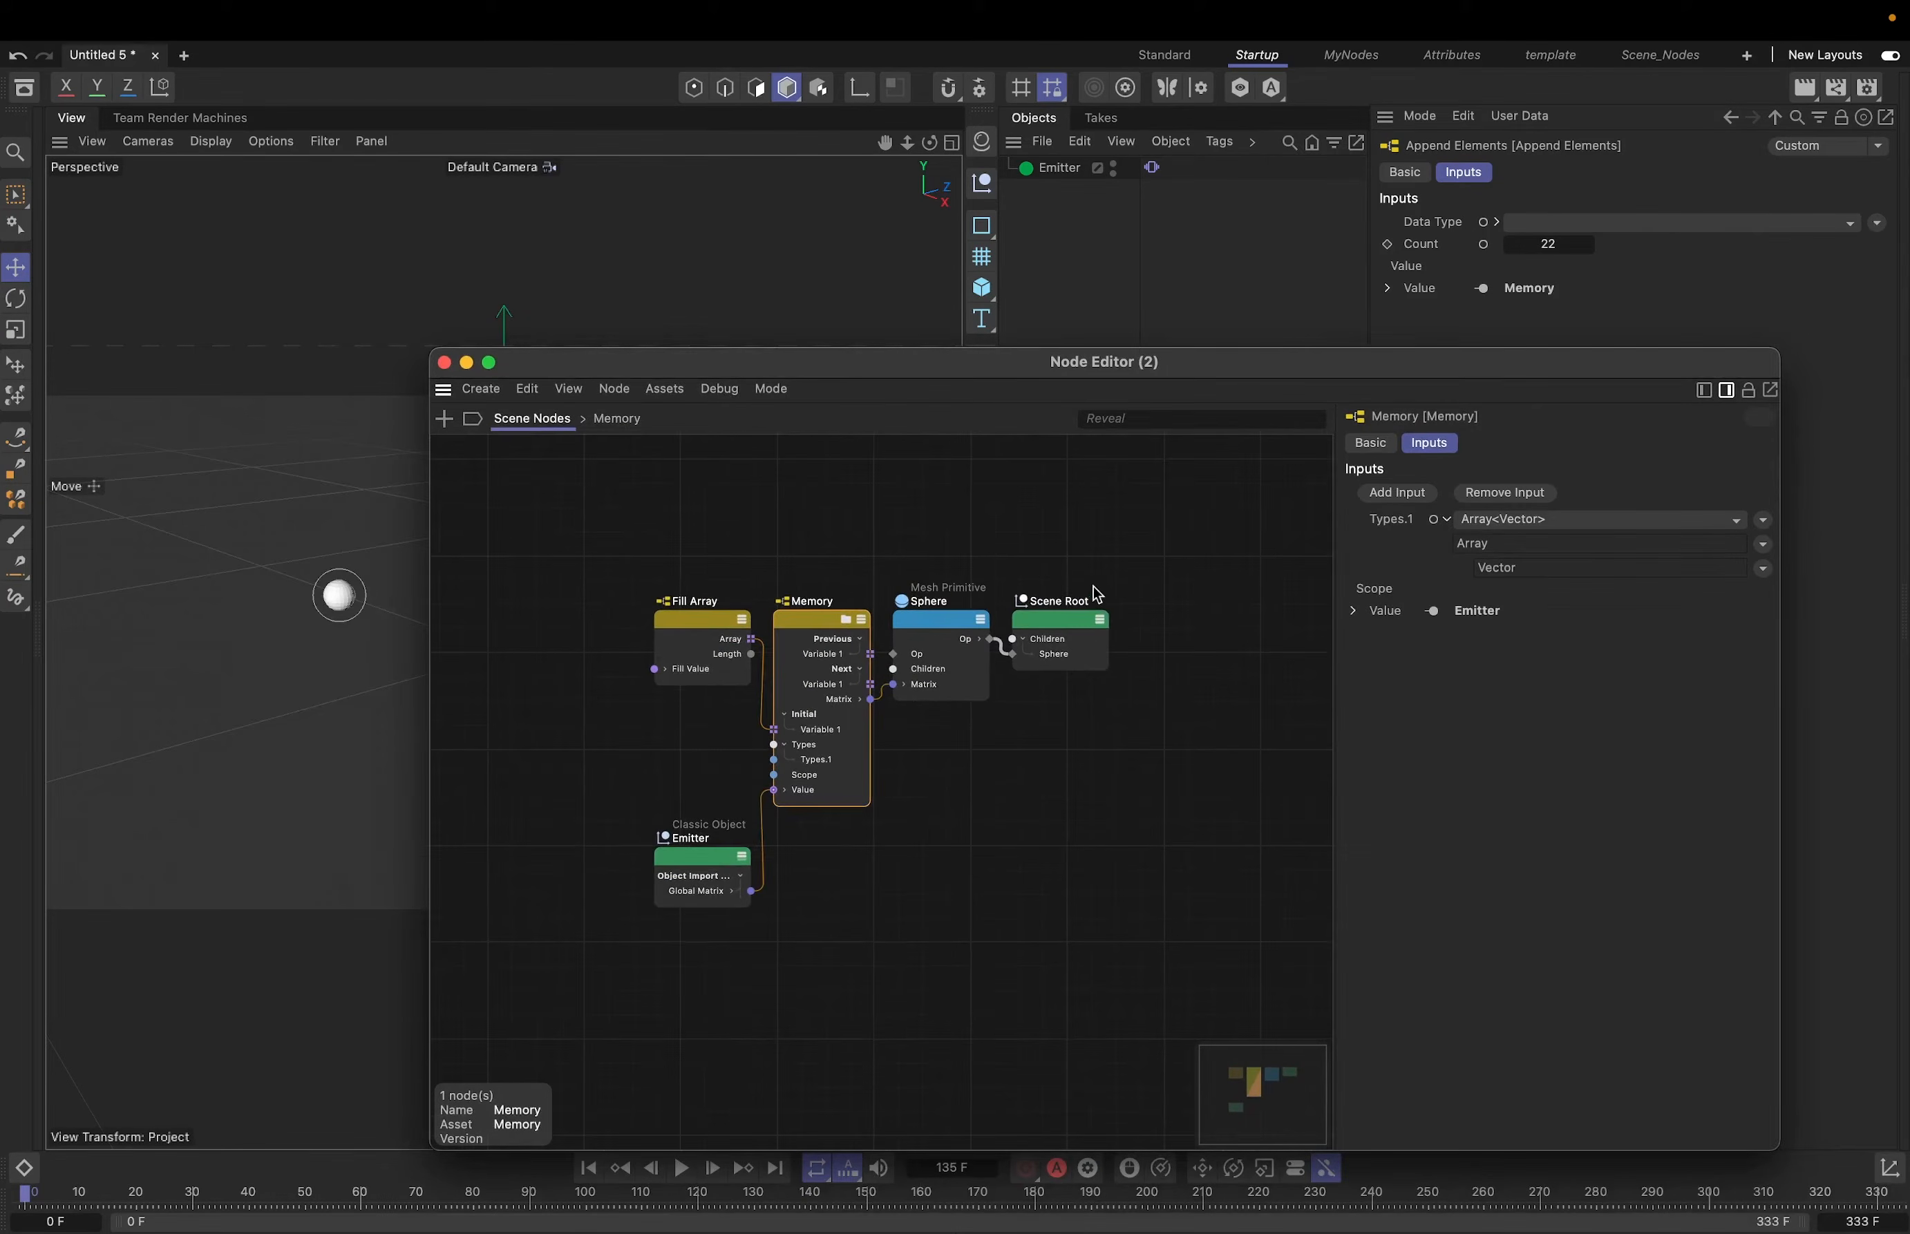
left_click(816, 906)
left_click_drag(718, 875, 714, 745)
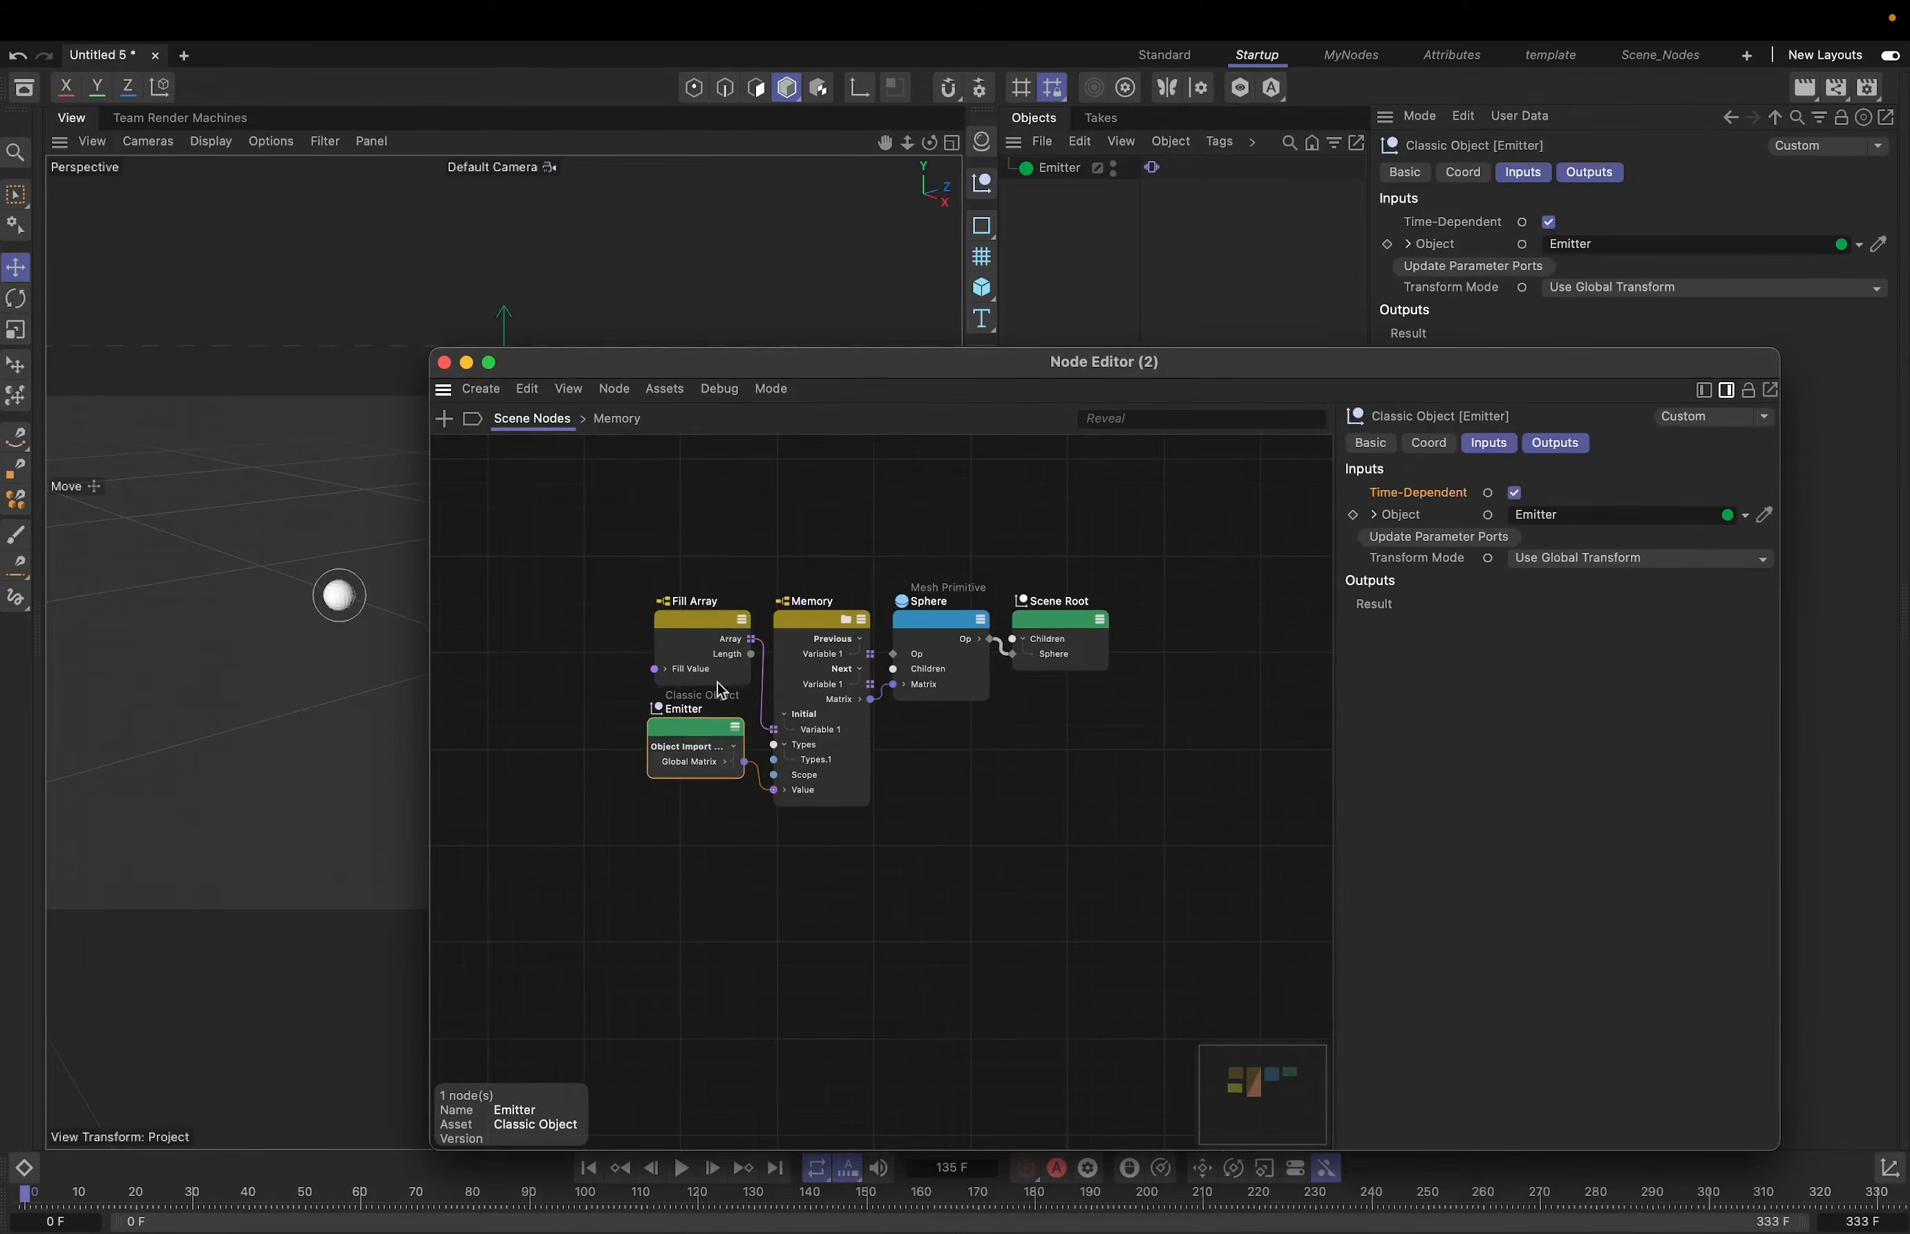
- Move the Scene Root node away from the Sphere node to make room for another node between them
left_click_drag(843, 365, 748, 492)
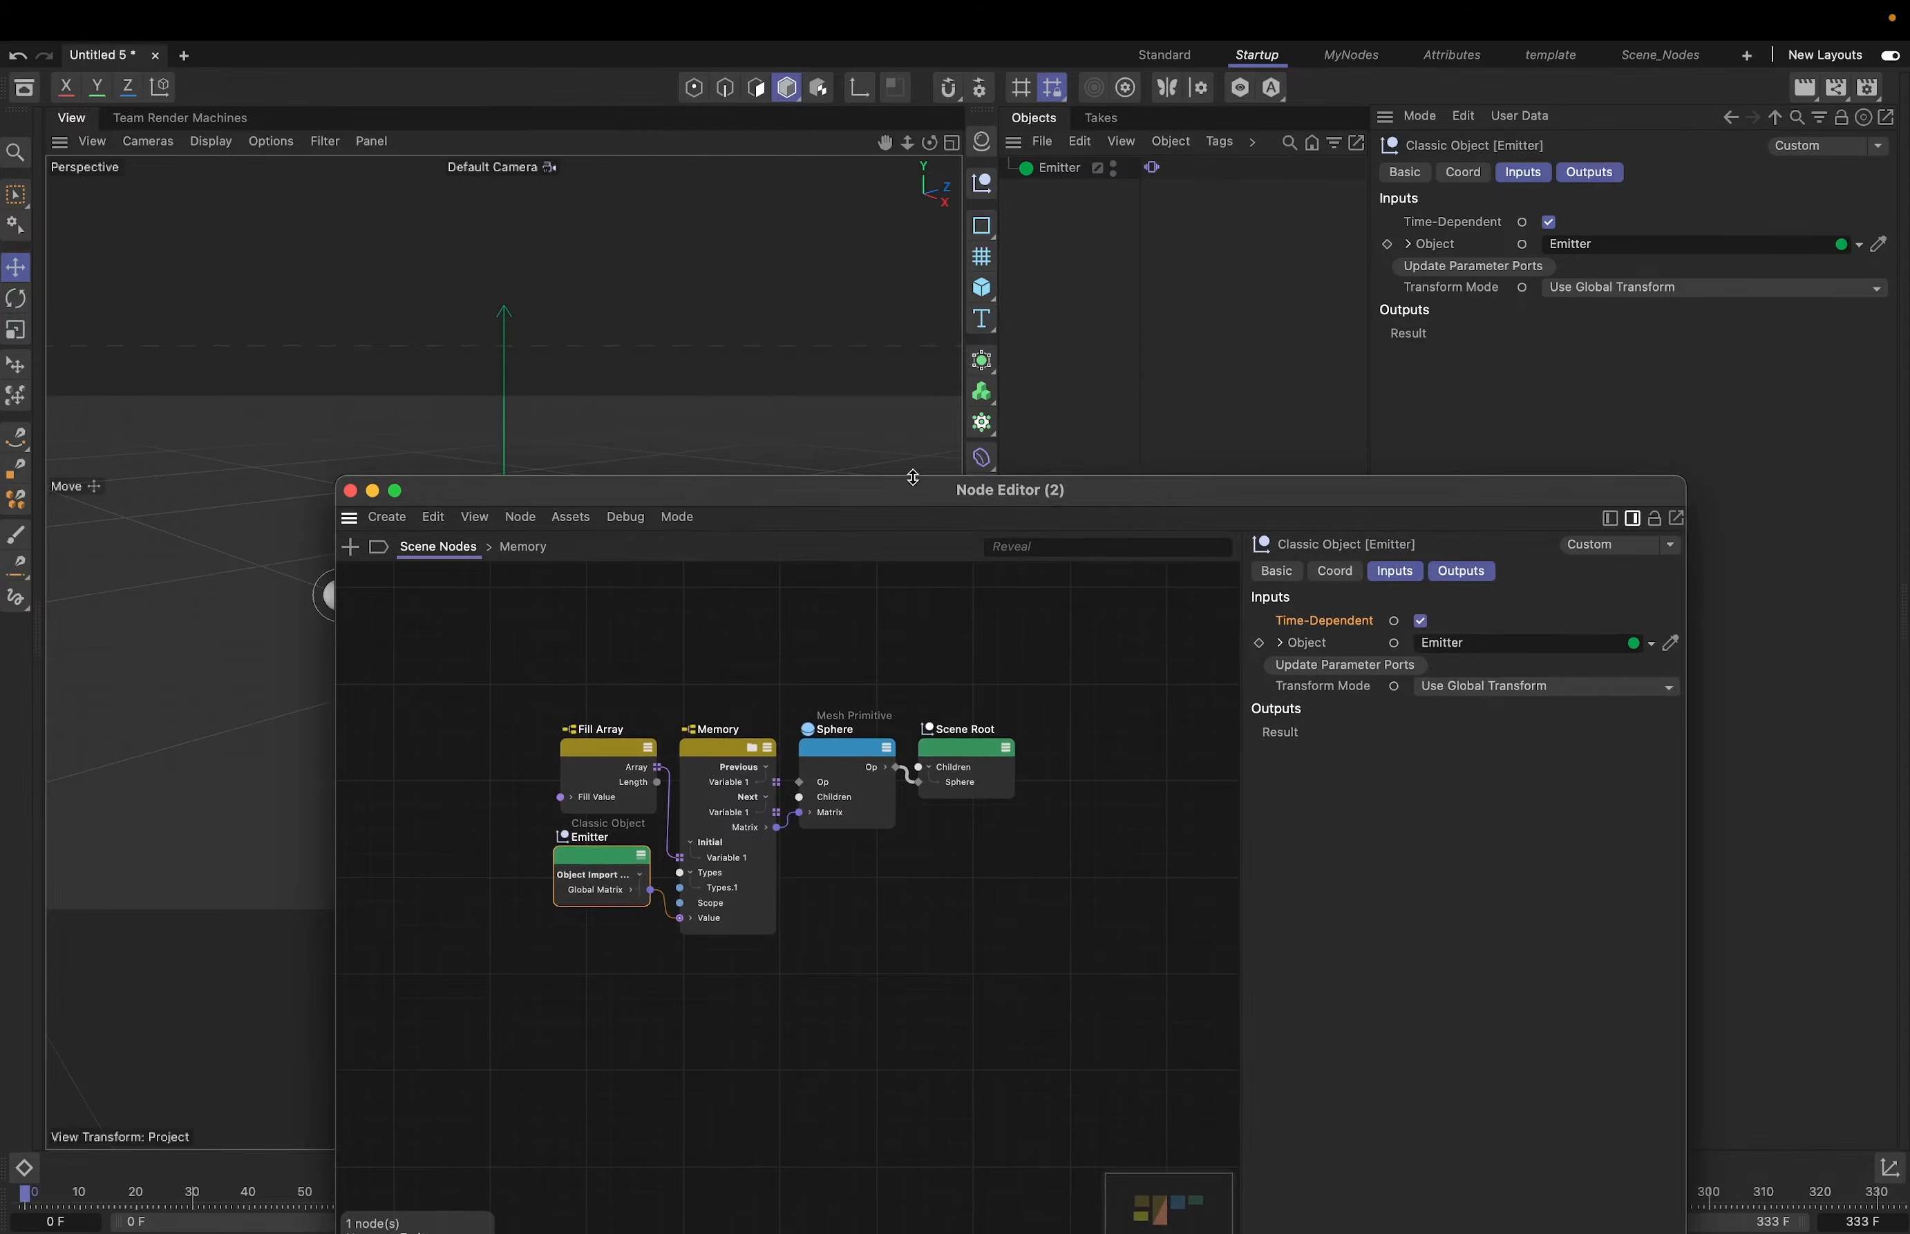
left_click_drag(912, 478, 995, 358)
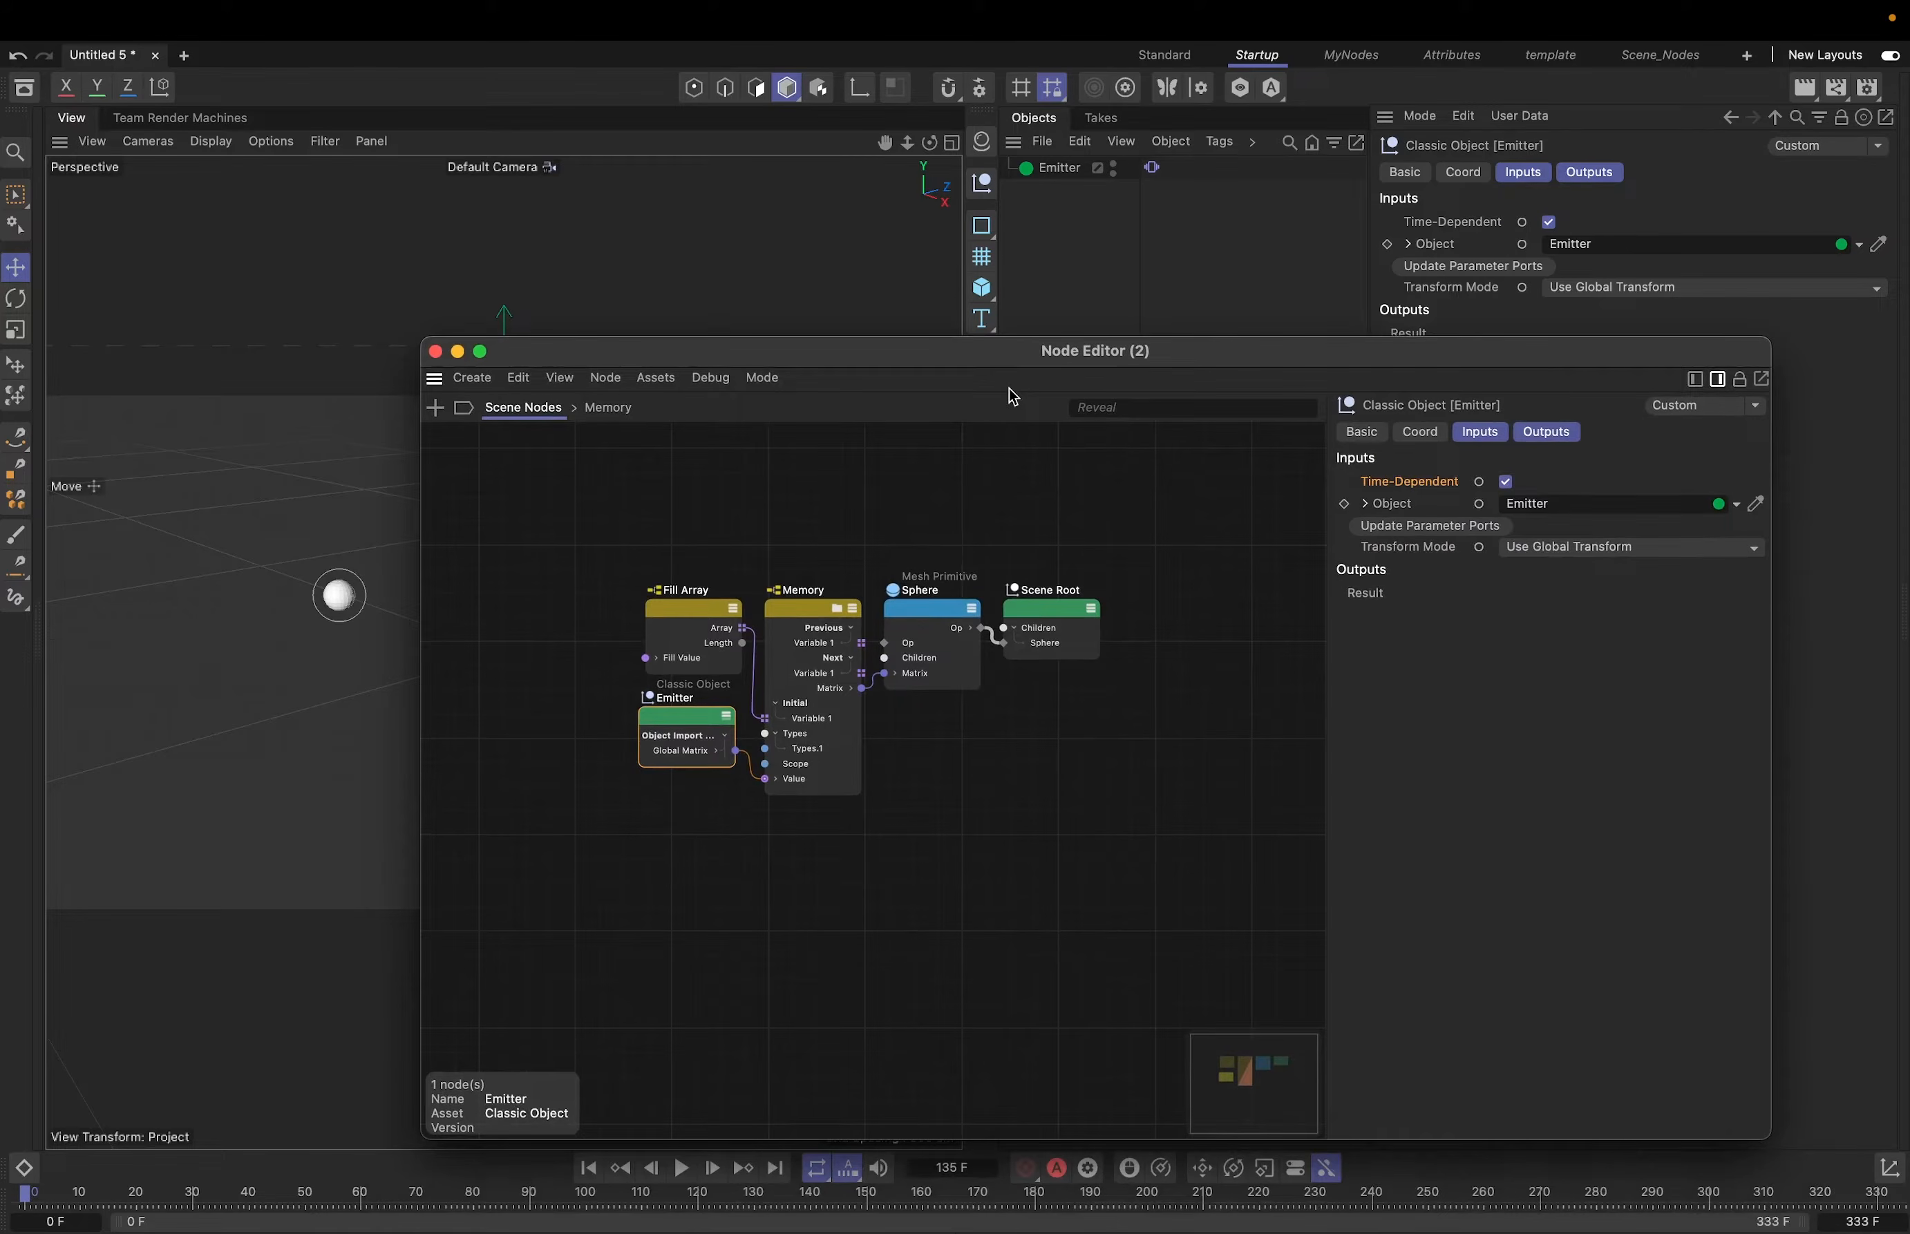
middle_click_drag(983, 522, 895, 503)
left_click(1140, 613)
left_click_drag(1003, 618, 1076, 602)
left_click(1165, 739)
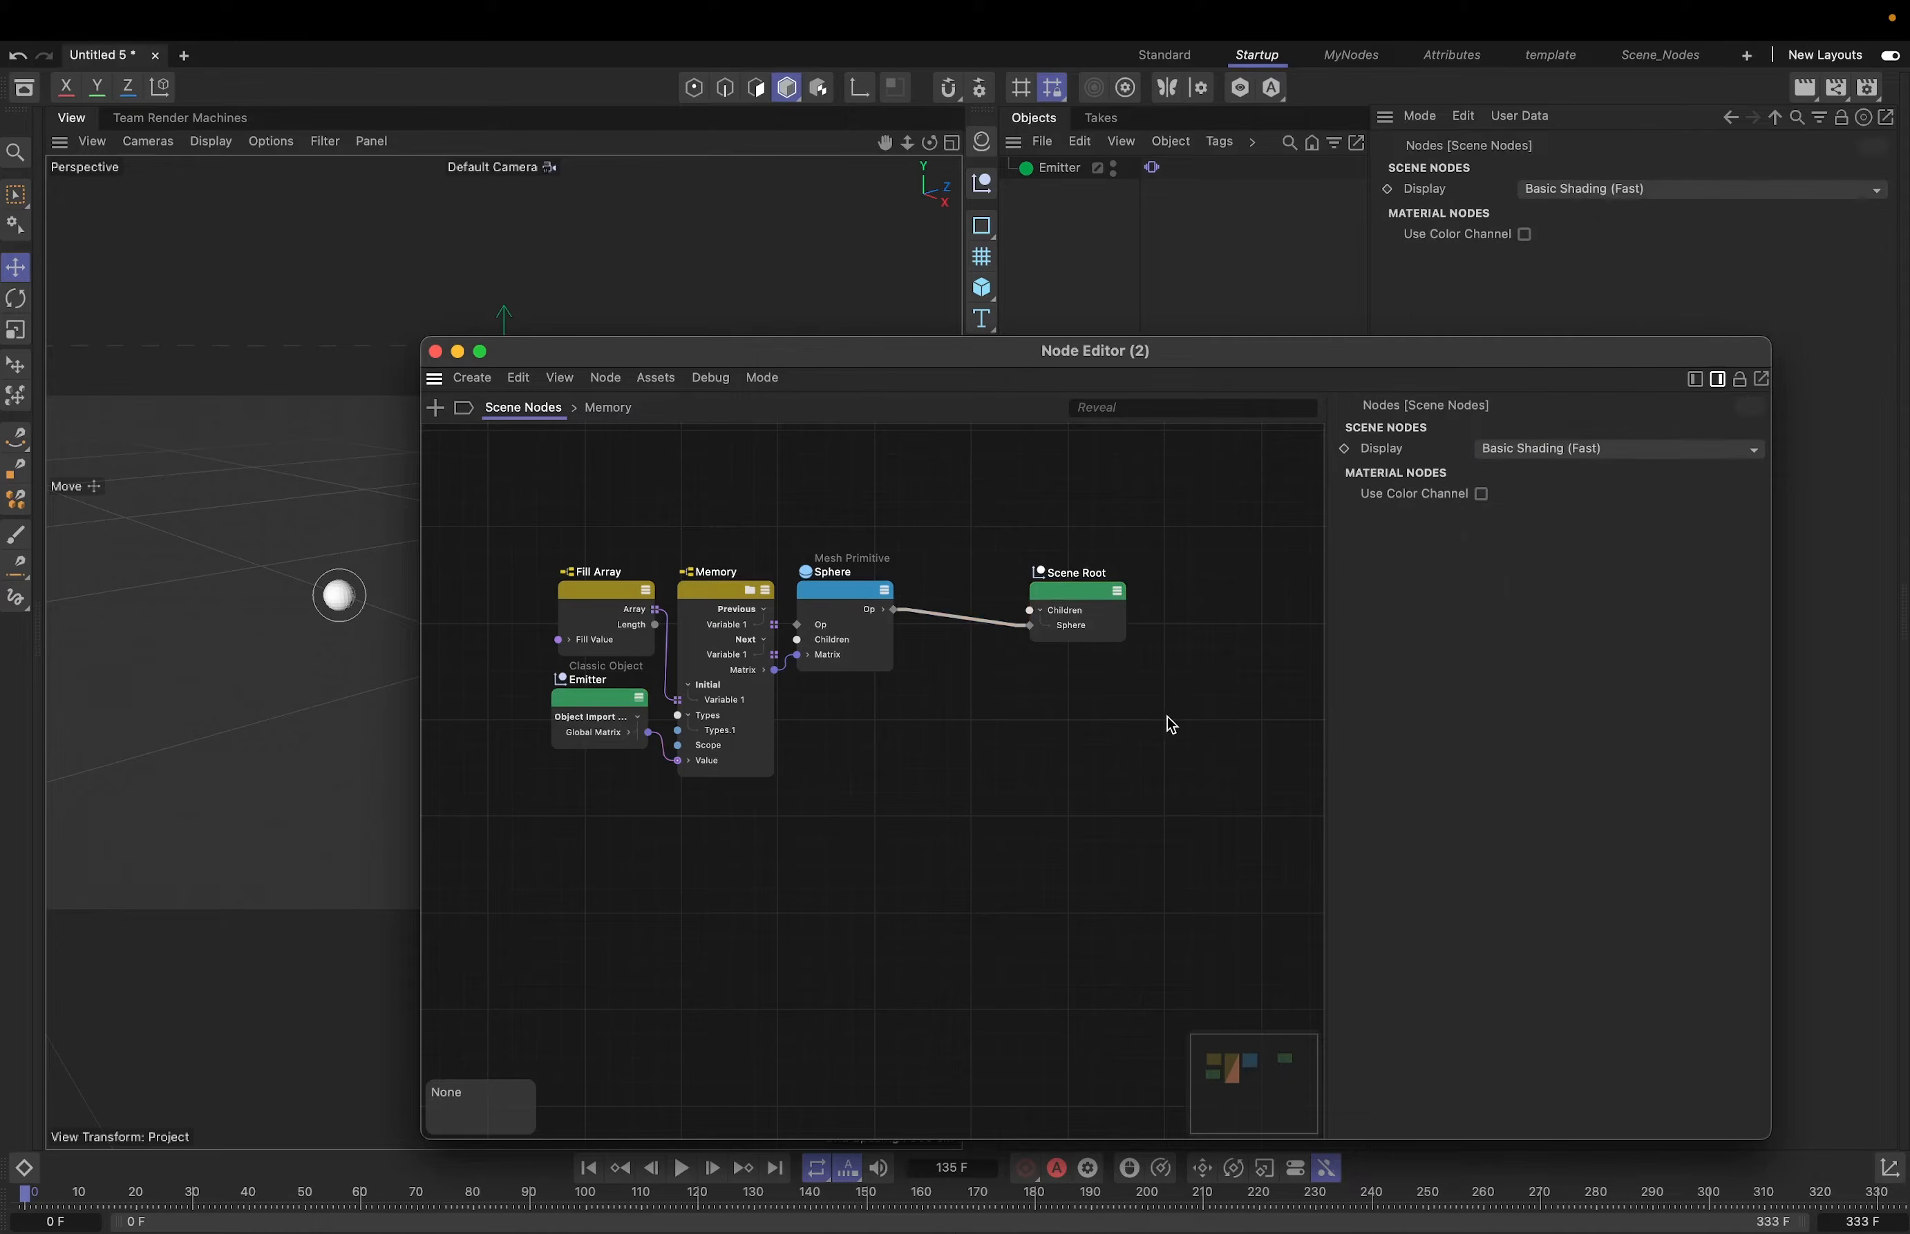
- Insert a Color Op node on the connection between Sphere and Scene Root, and set its Color to pure red (RGB 255, 0, 0)
double_click(1172, 724)
type("color")
scroll(1337, 986, "down", 3)
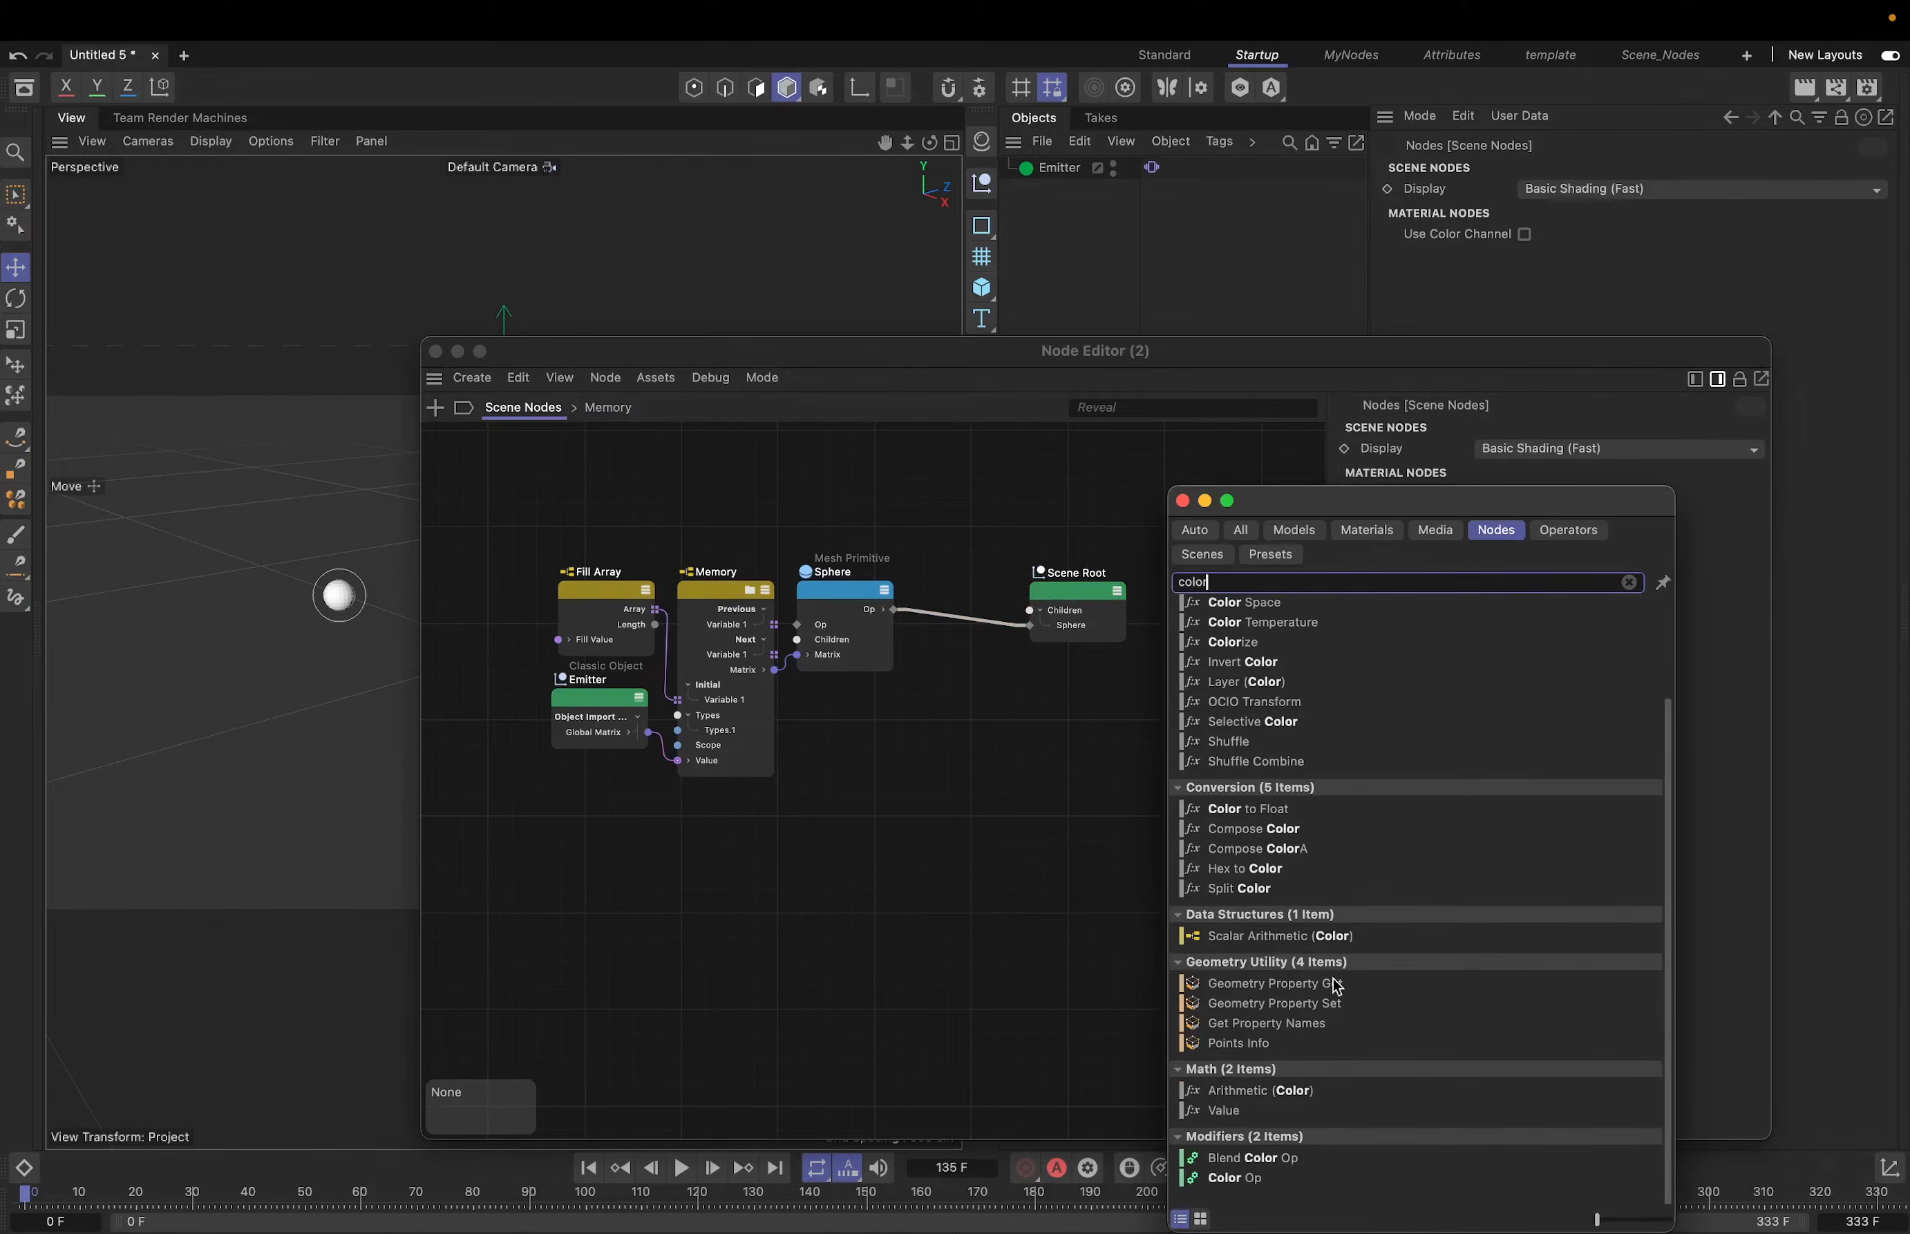
left_click_drag(1228, 1179, 964, 648)
left_click(1477, 482)
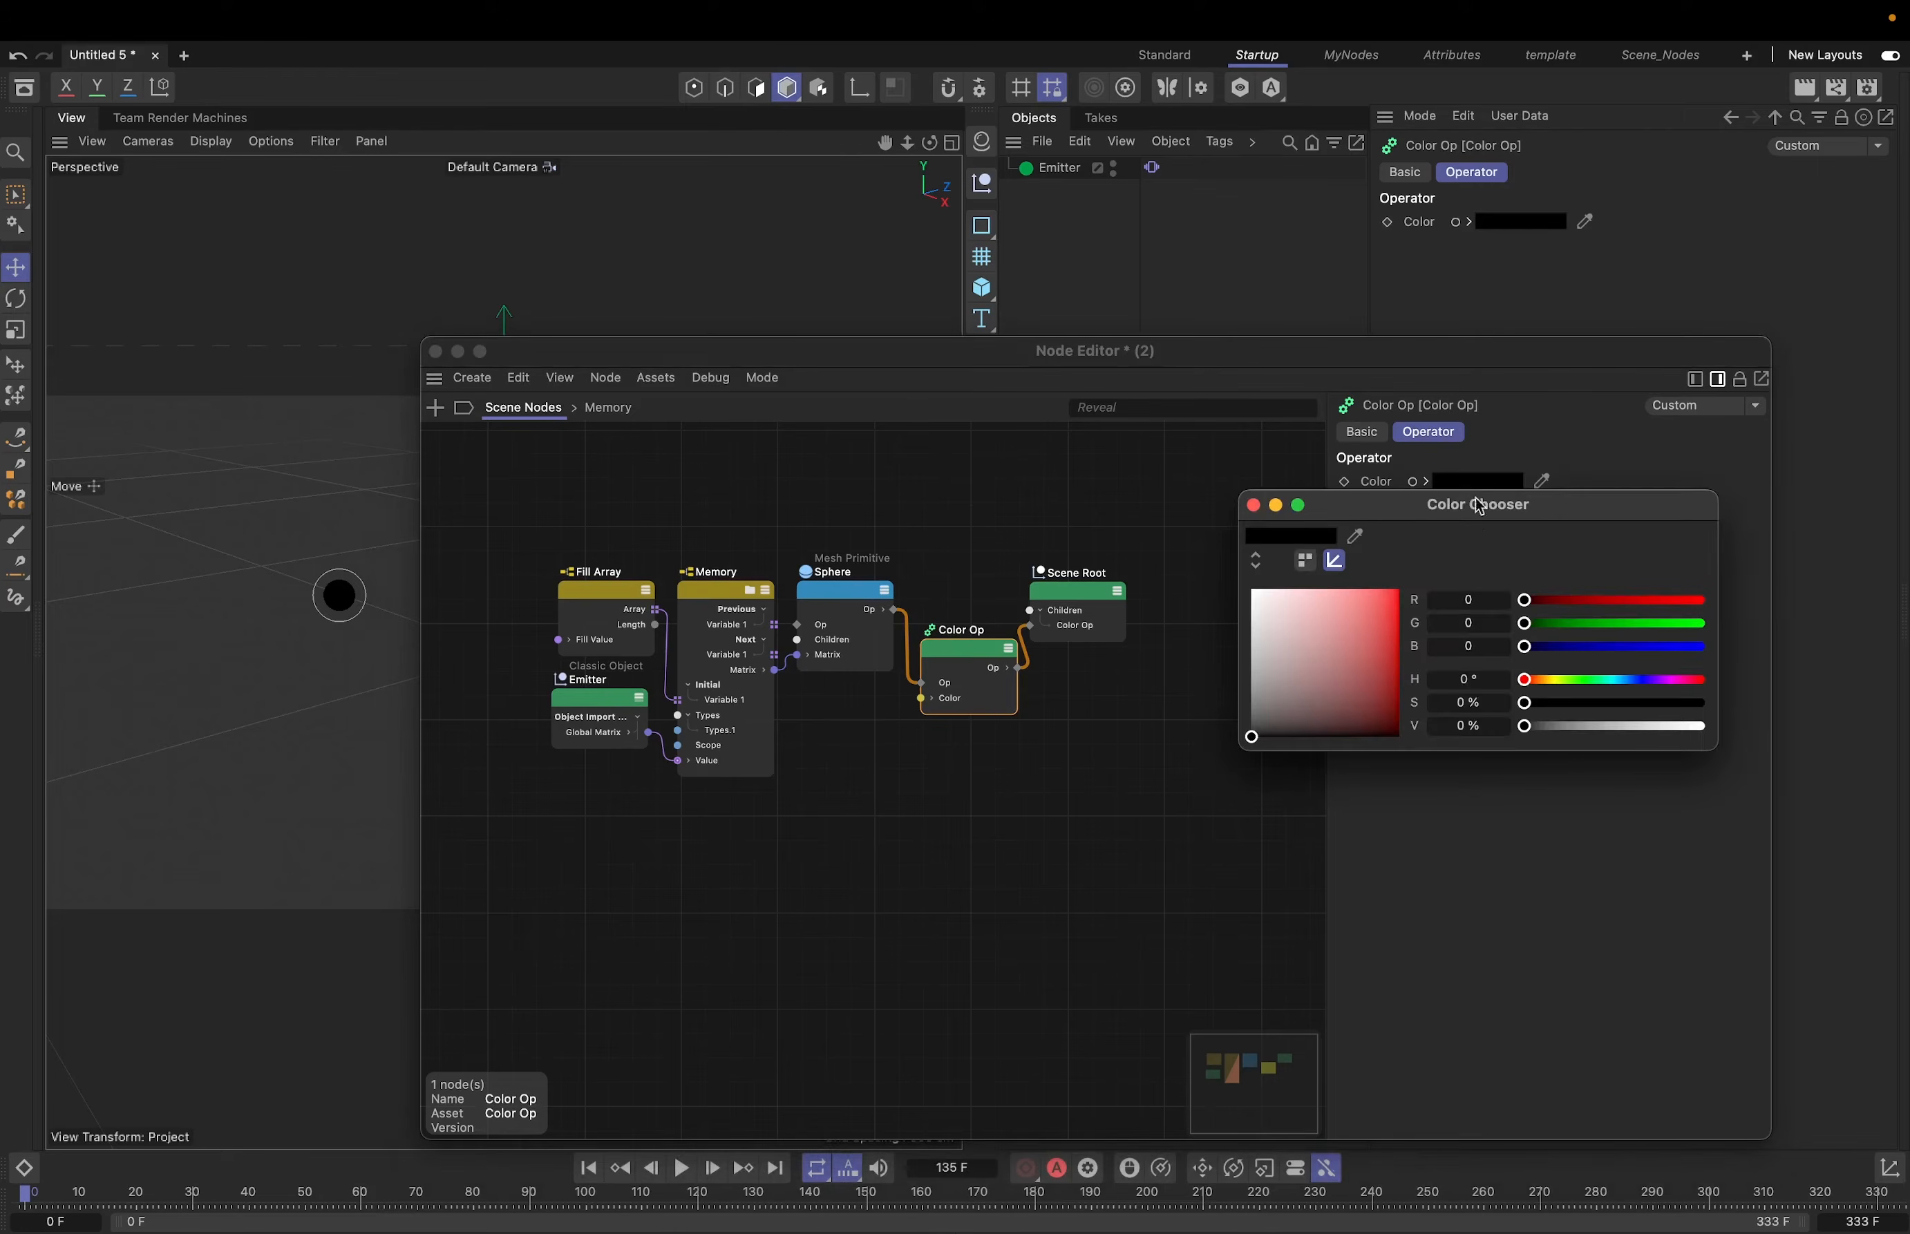
left_click(1399, 592)
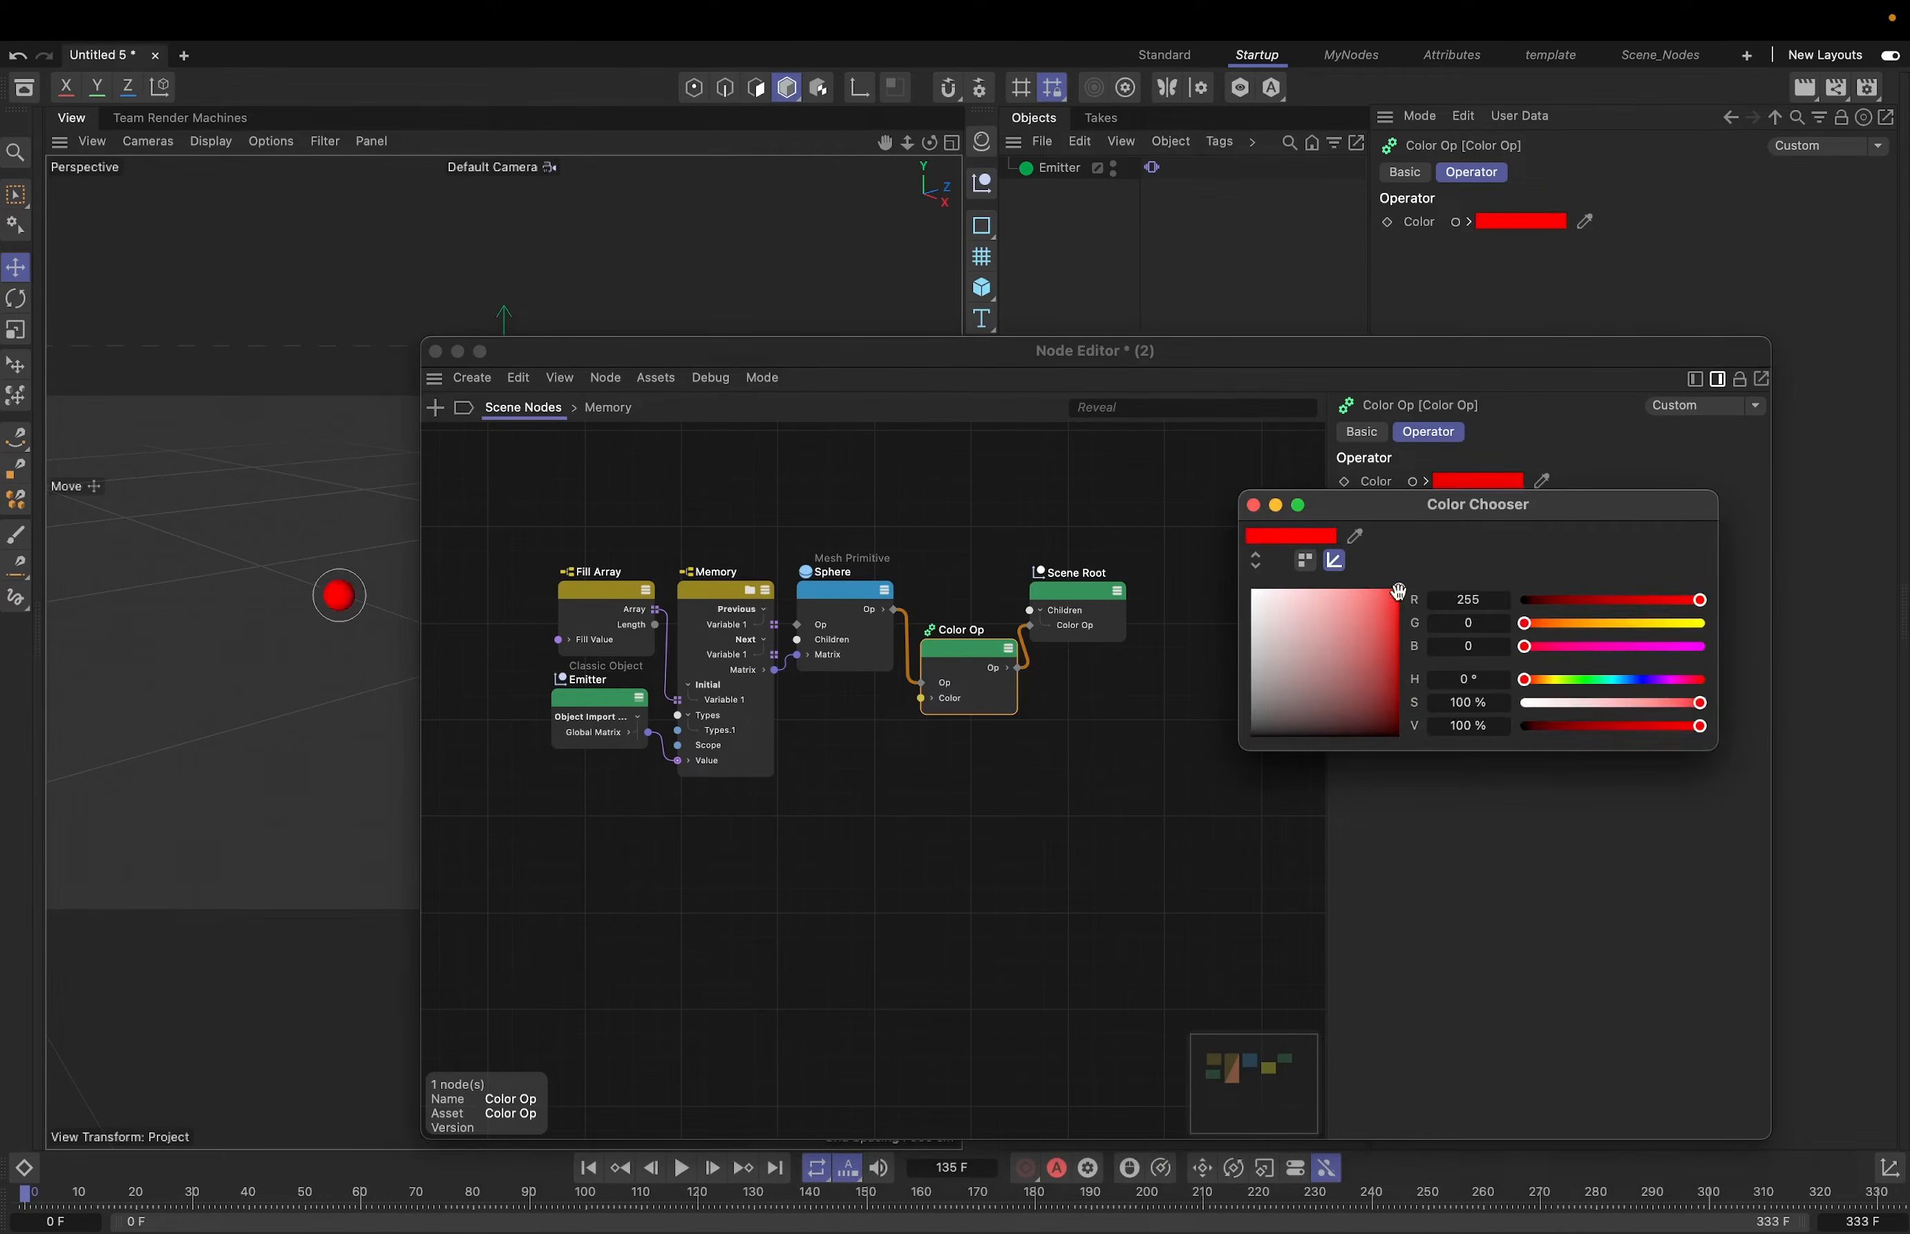
left_click(1253, 506)
- Play the animation to examine the red sphere trail in the viewport, stop it and rewind
left_click_drag(955, 353, 1332, 350)
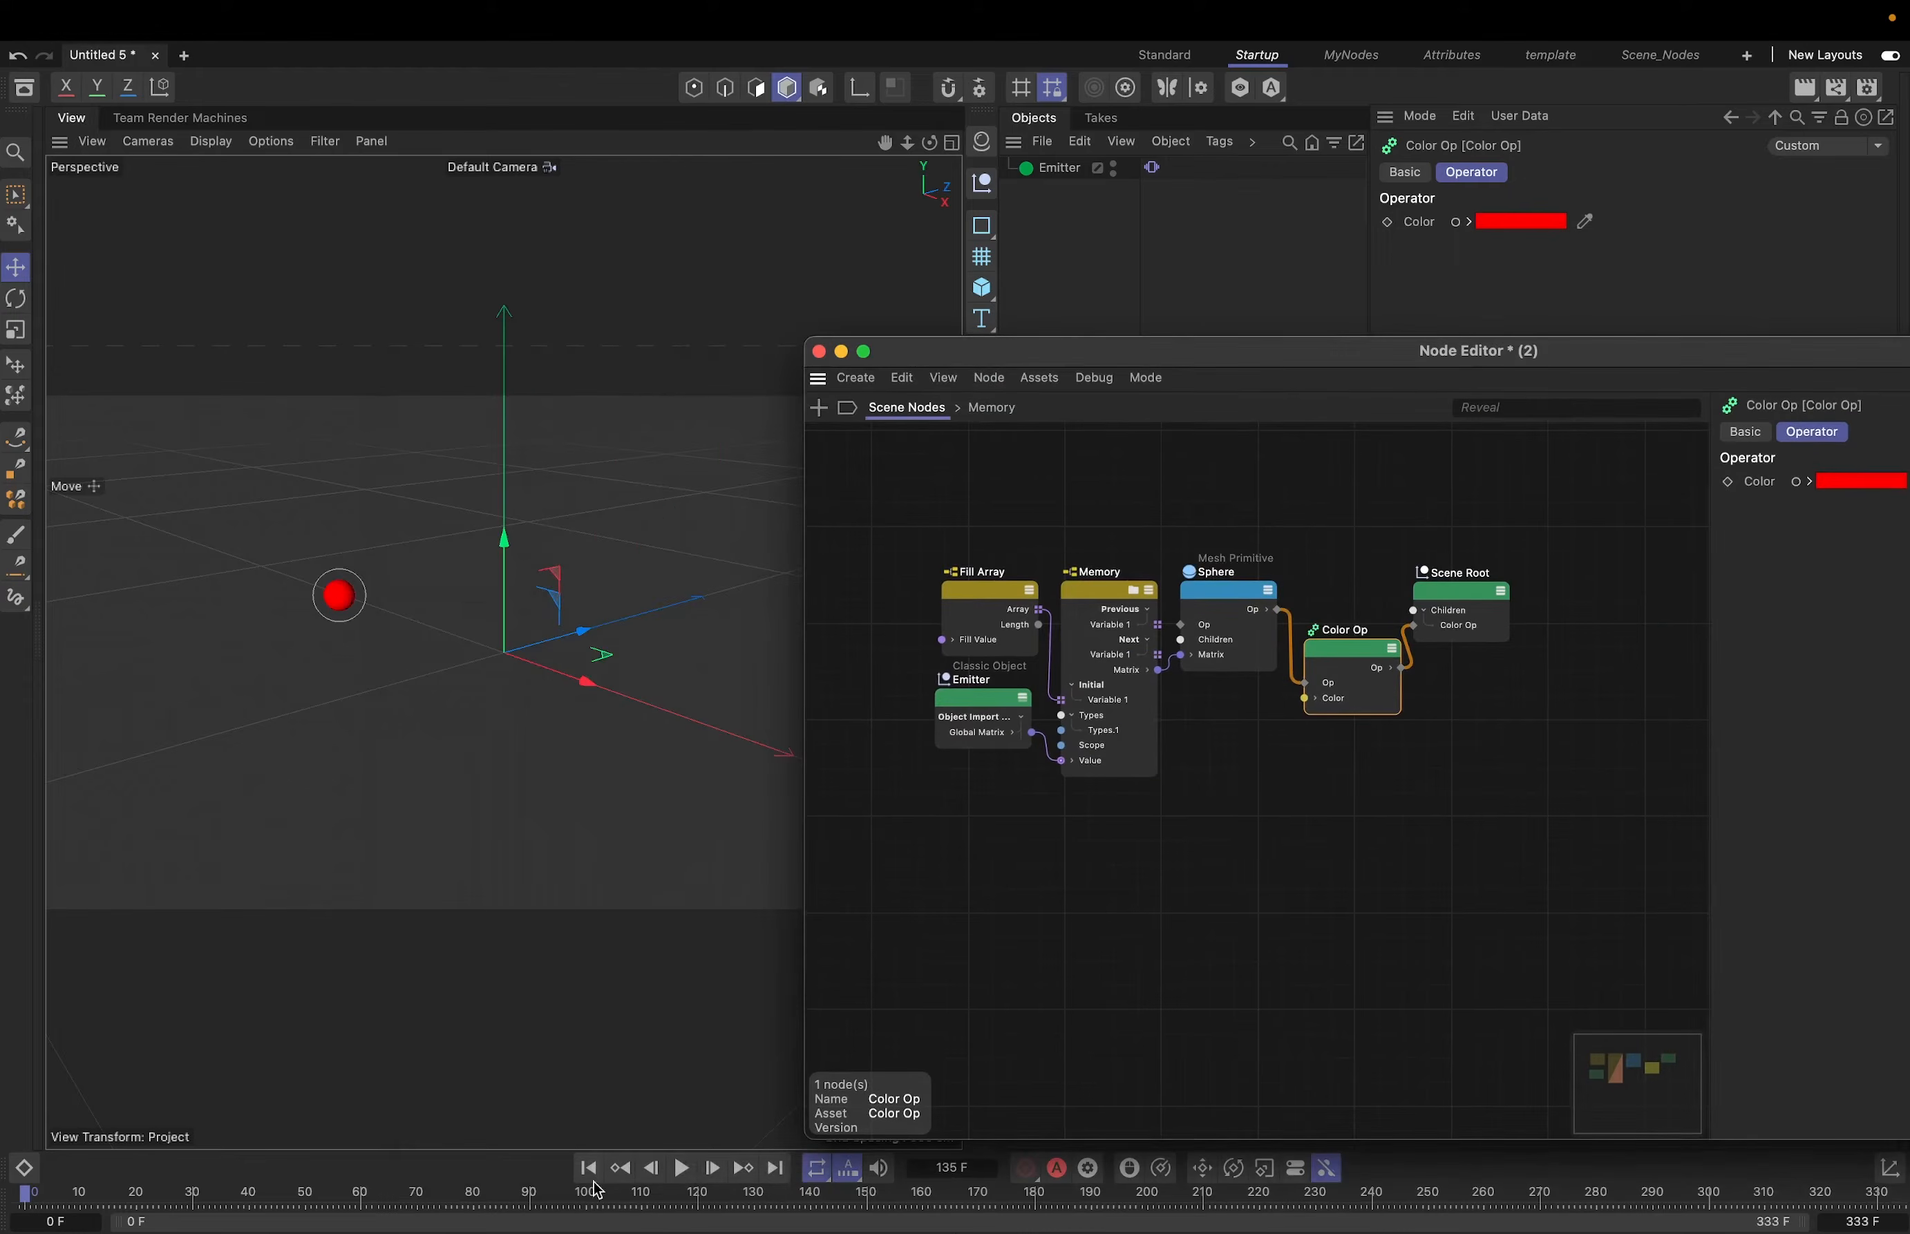
left_click(683, 1170)
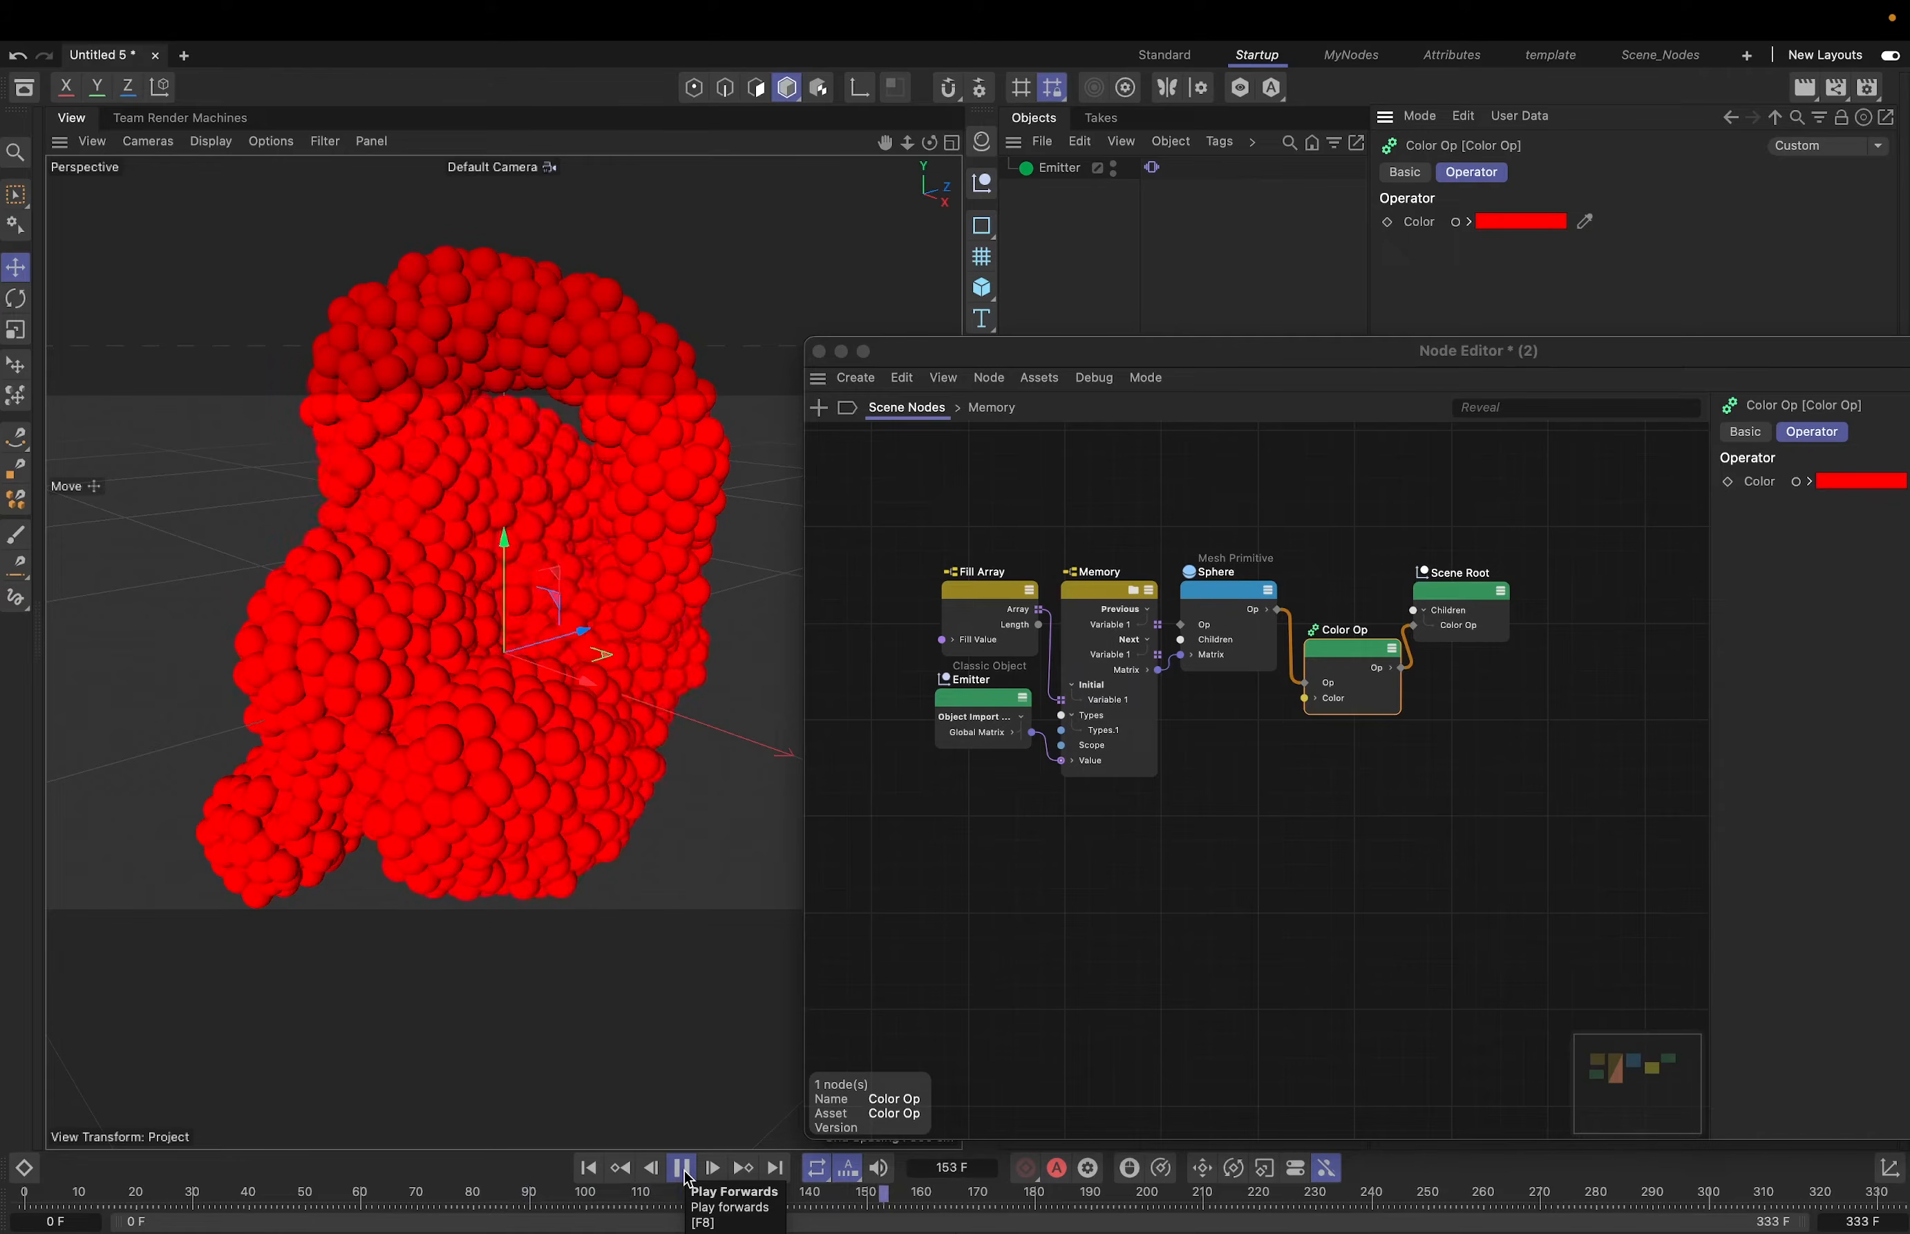
left_click(683, 1170)
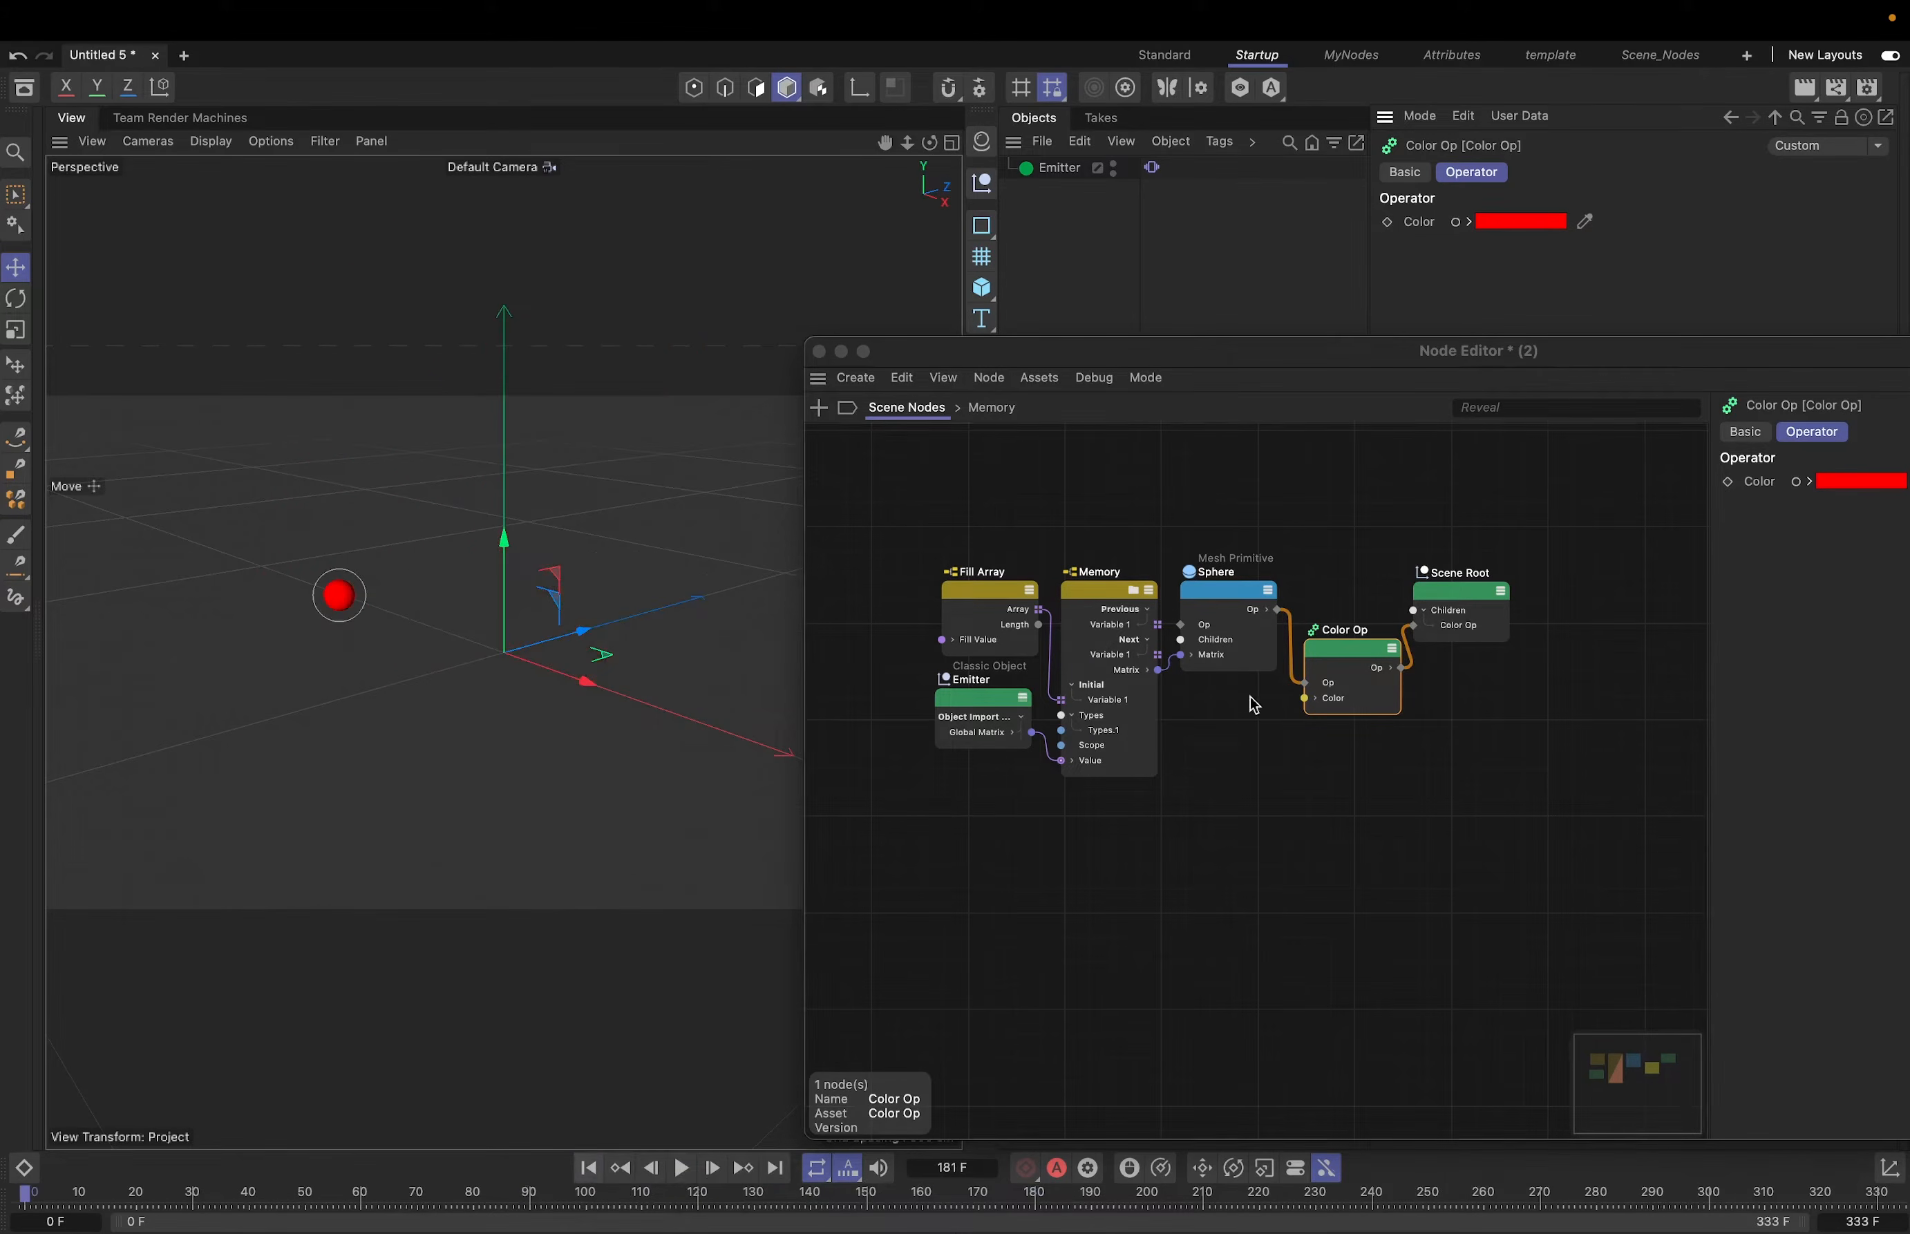
- Move Color Op and Scene Root away from Sphere and add a Sample Noise node feeding Color Op's Color input
left_click_drag(1230, 363, 905, 361)
left_click(1132, 760)
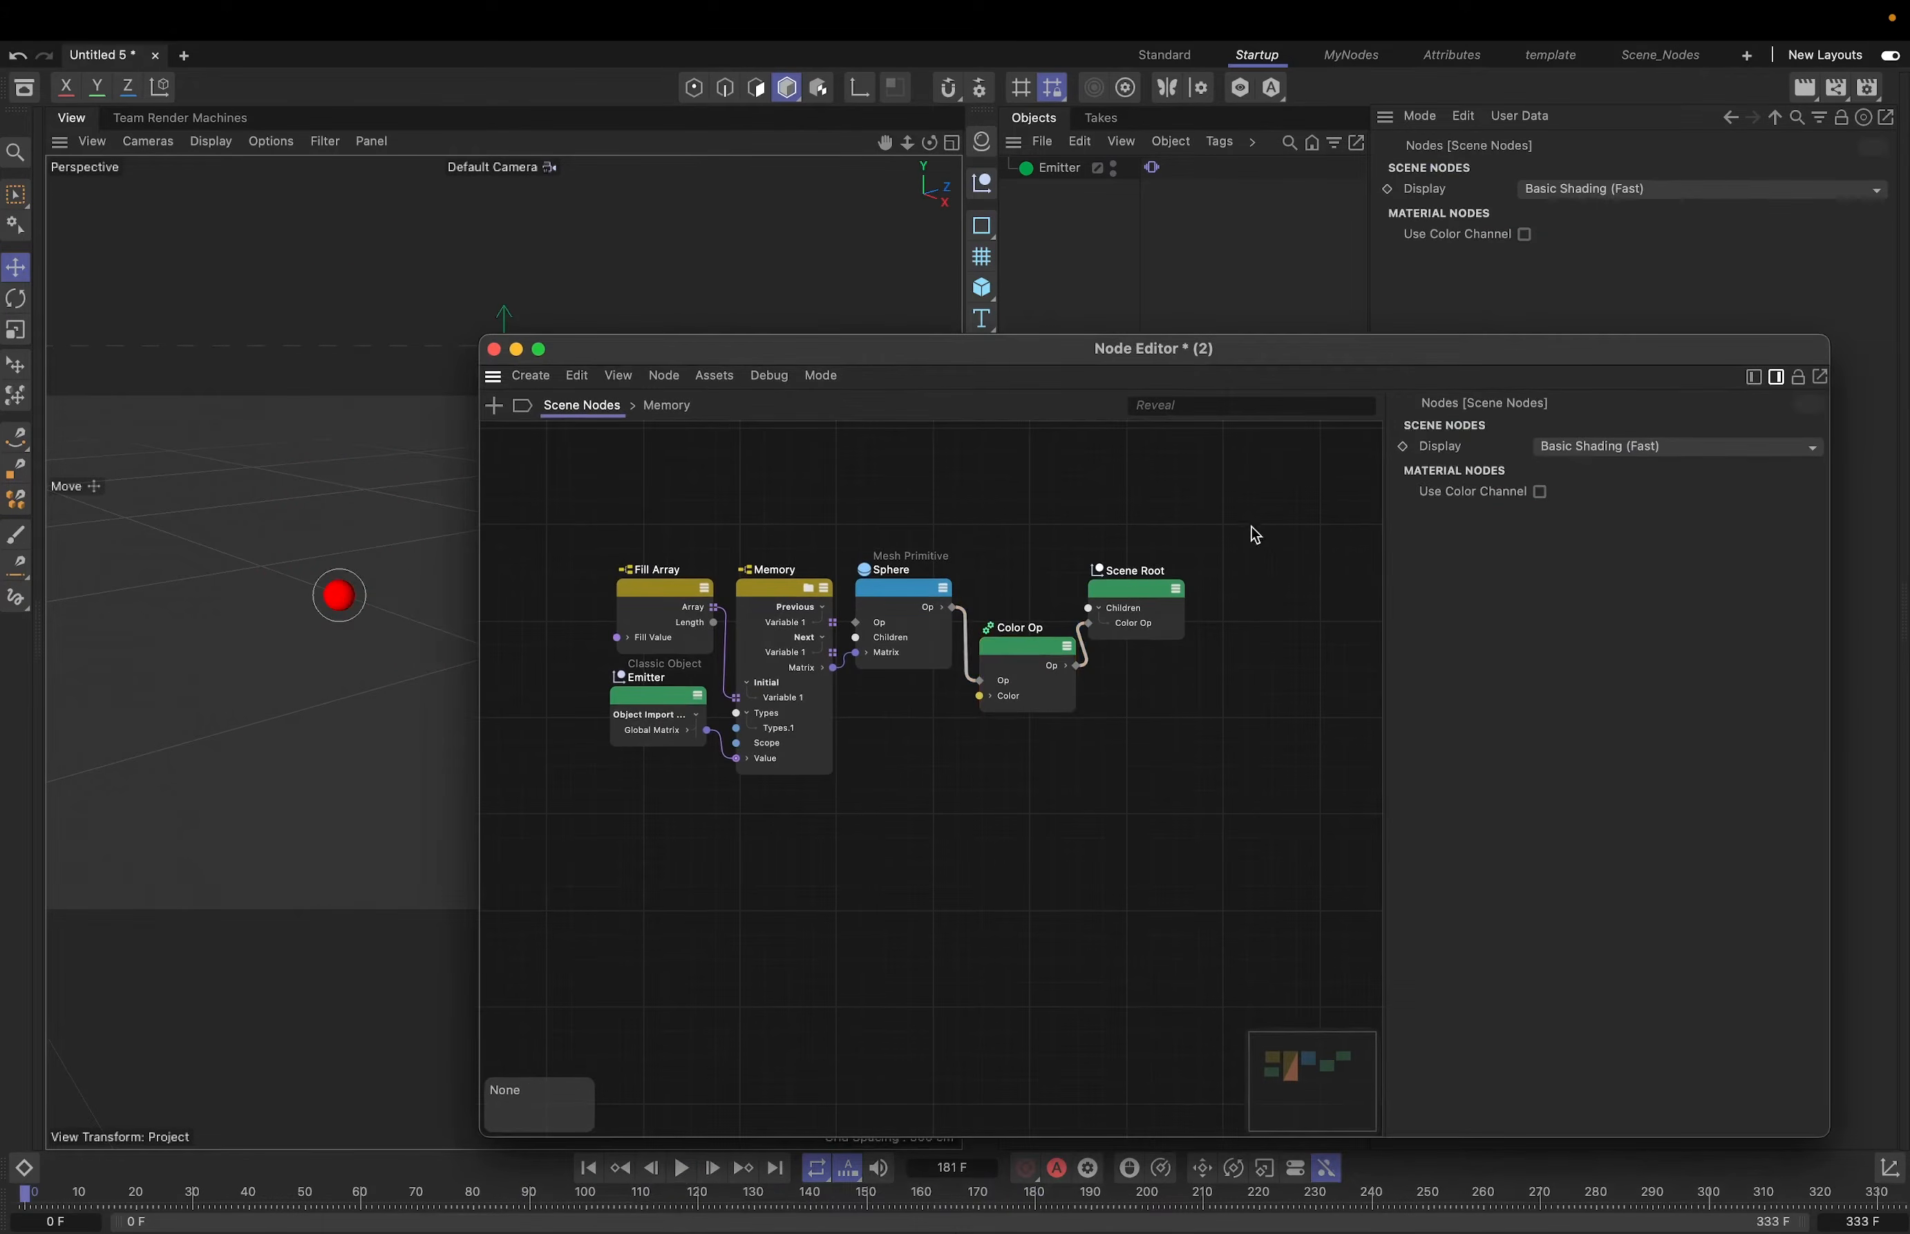
left_click_drag(1027, 647, 1104, 646)
double_click(1073, 840)
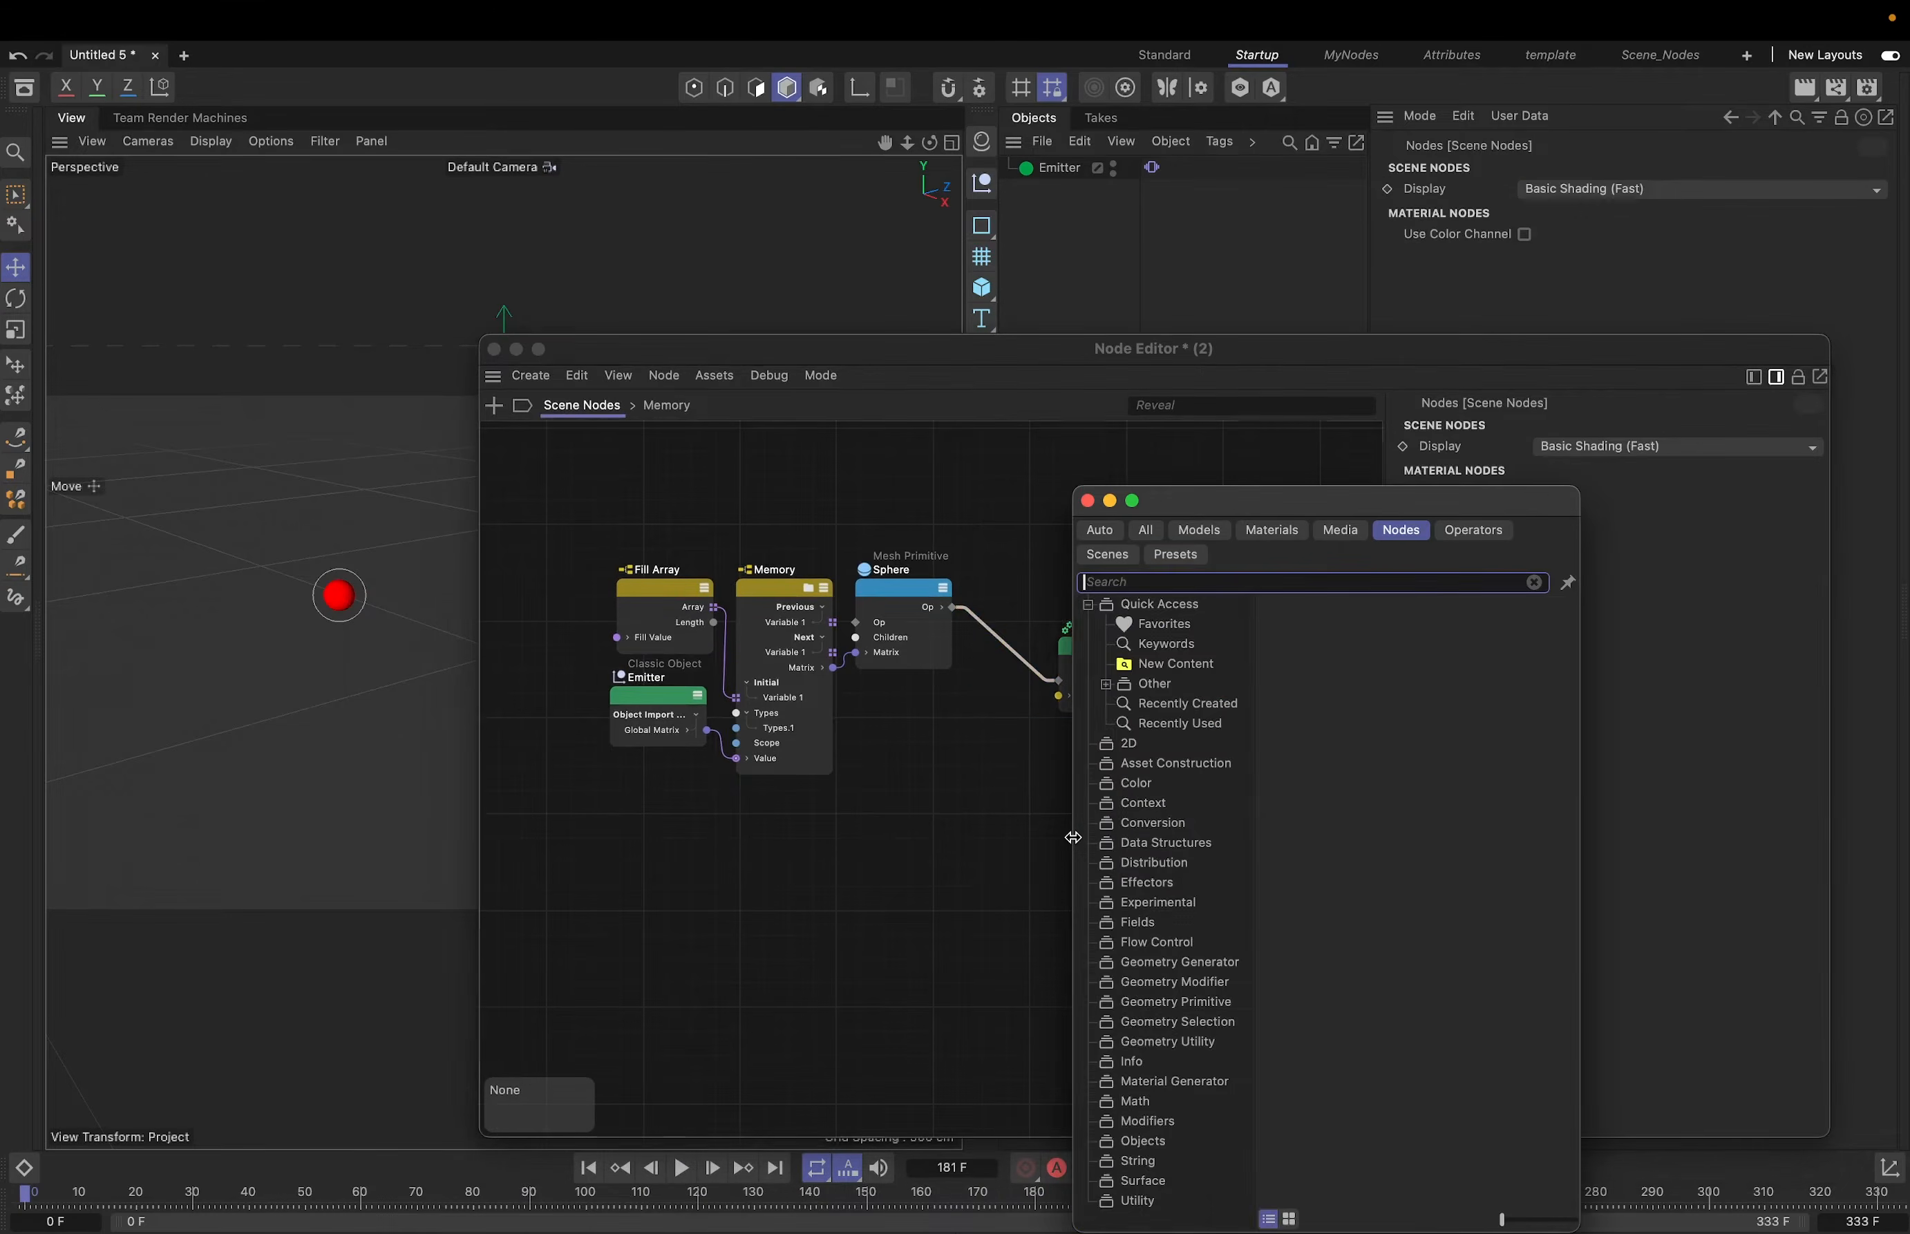
type("noise")
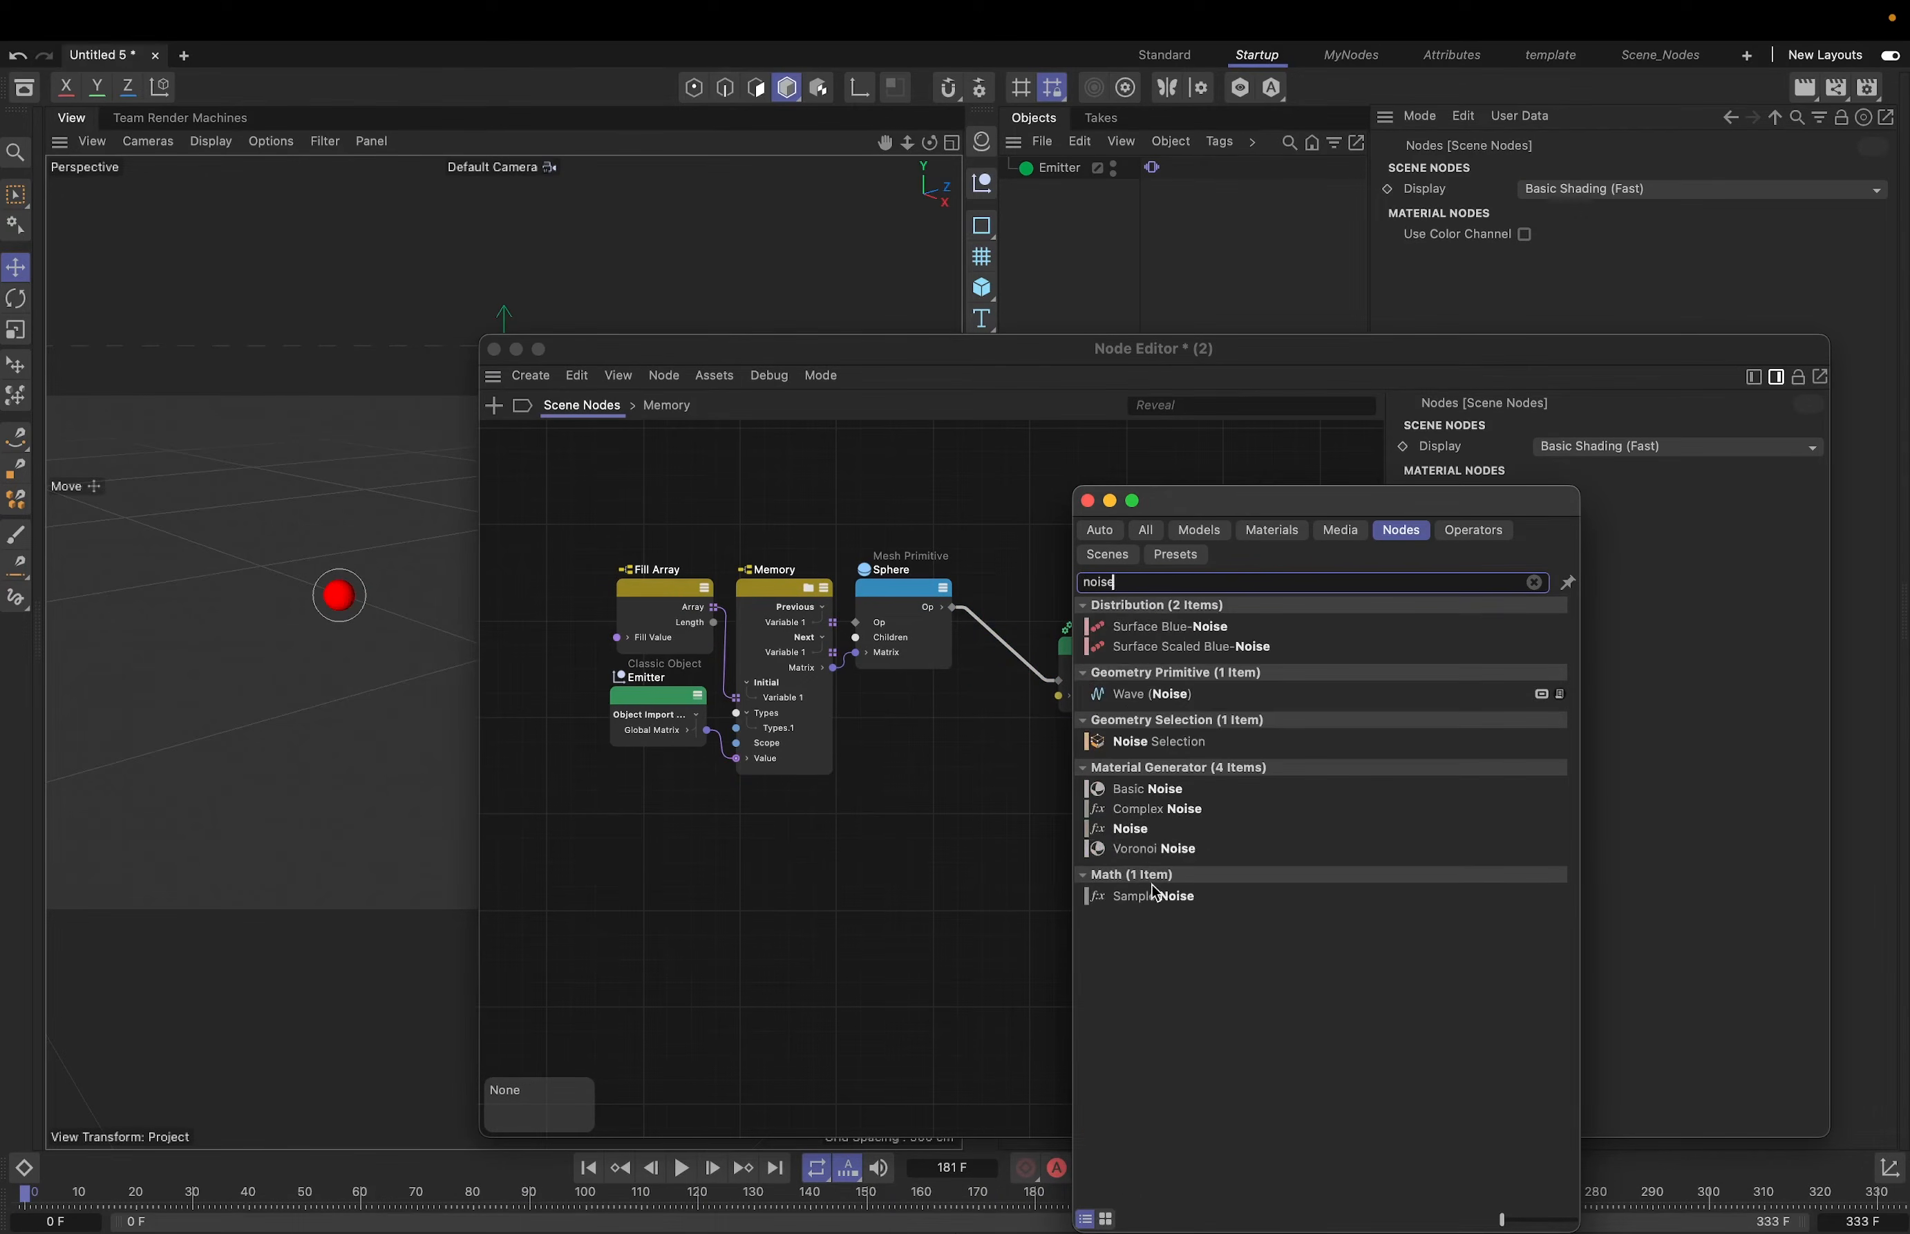
left_click_drag(1154, 894, 1059, 696)
left_click(1121, 857)
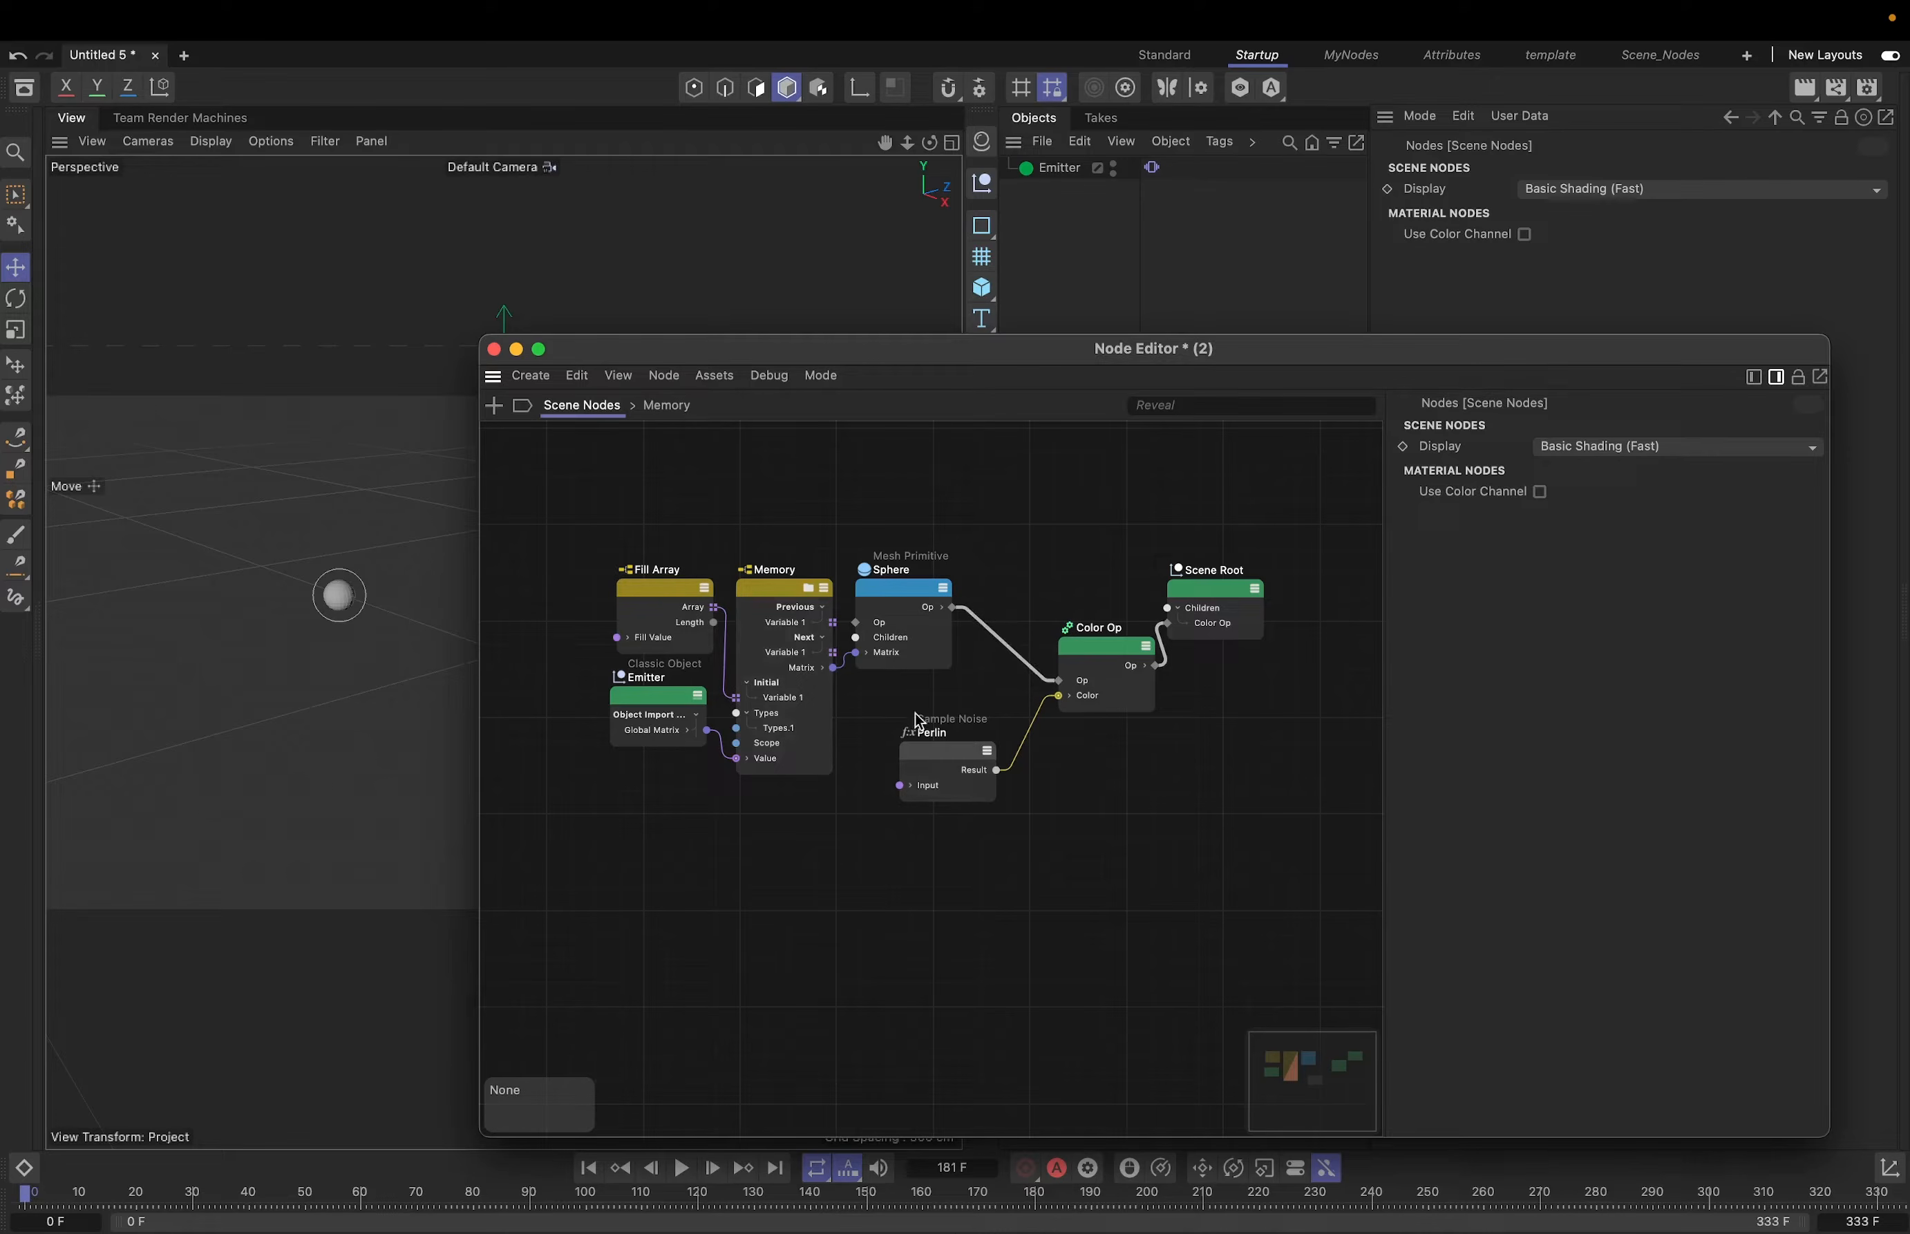
- Connect Memory's Matrix output to the Perlin noise node's Input and set the noise Scale to 0.02
left_click_drag(835, 668, 901, 790)
left_click(946, 763)
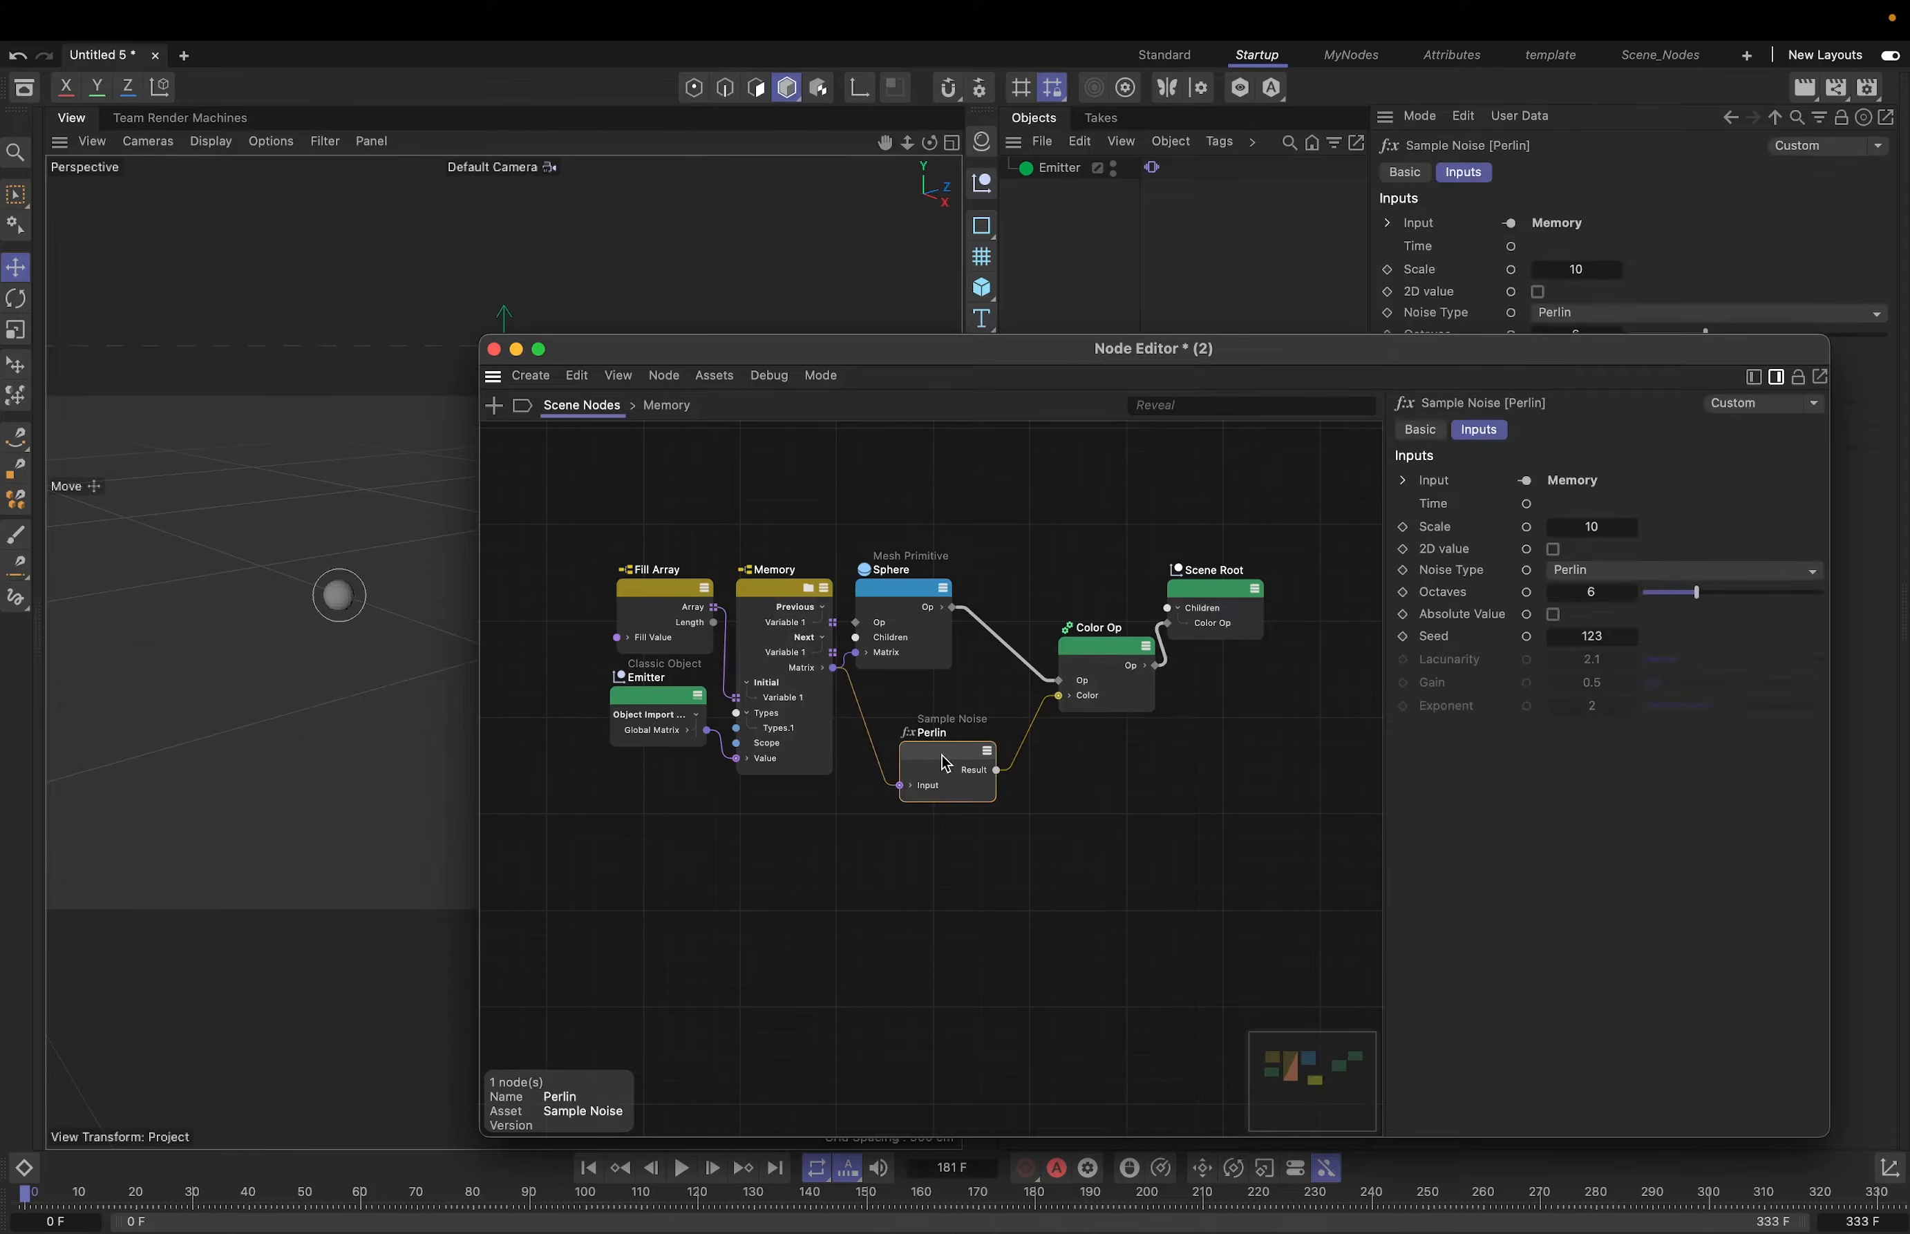
left_click(1606, 531)
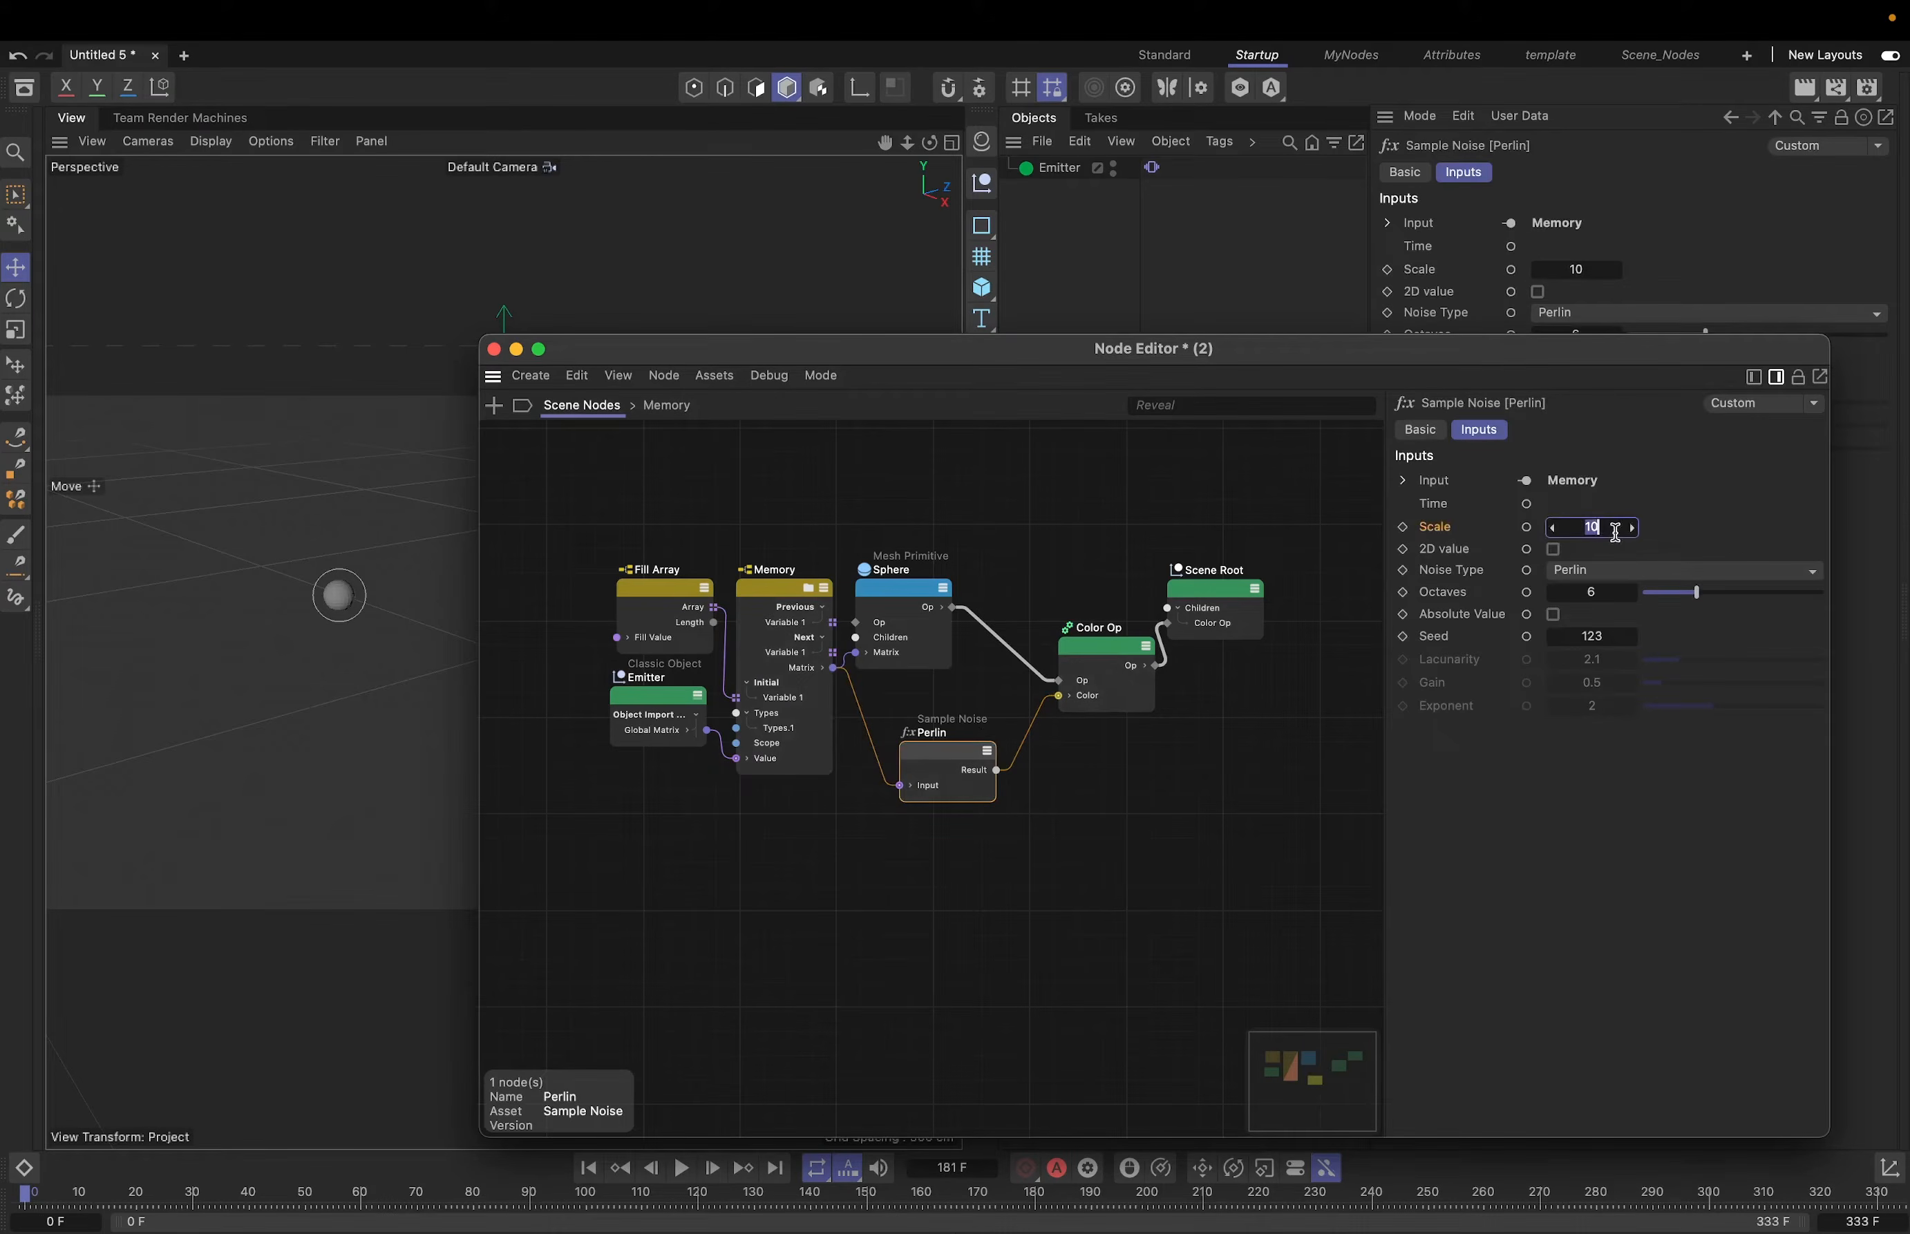
type("0,02")
key("Return")
- Play the animation to examine the grayscale noise coloring of the sphere trail, stop it and rewind
left_click_drag(1050, 377, 1308, 436)
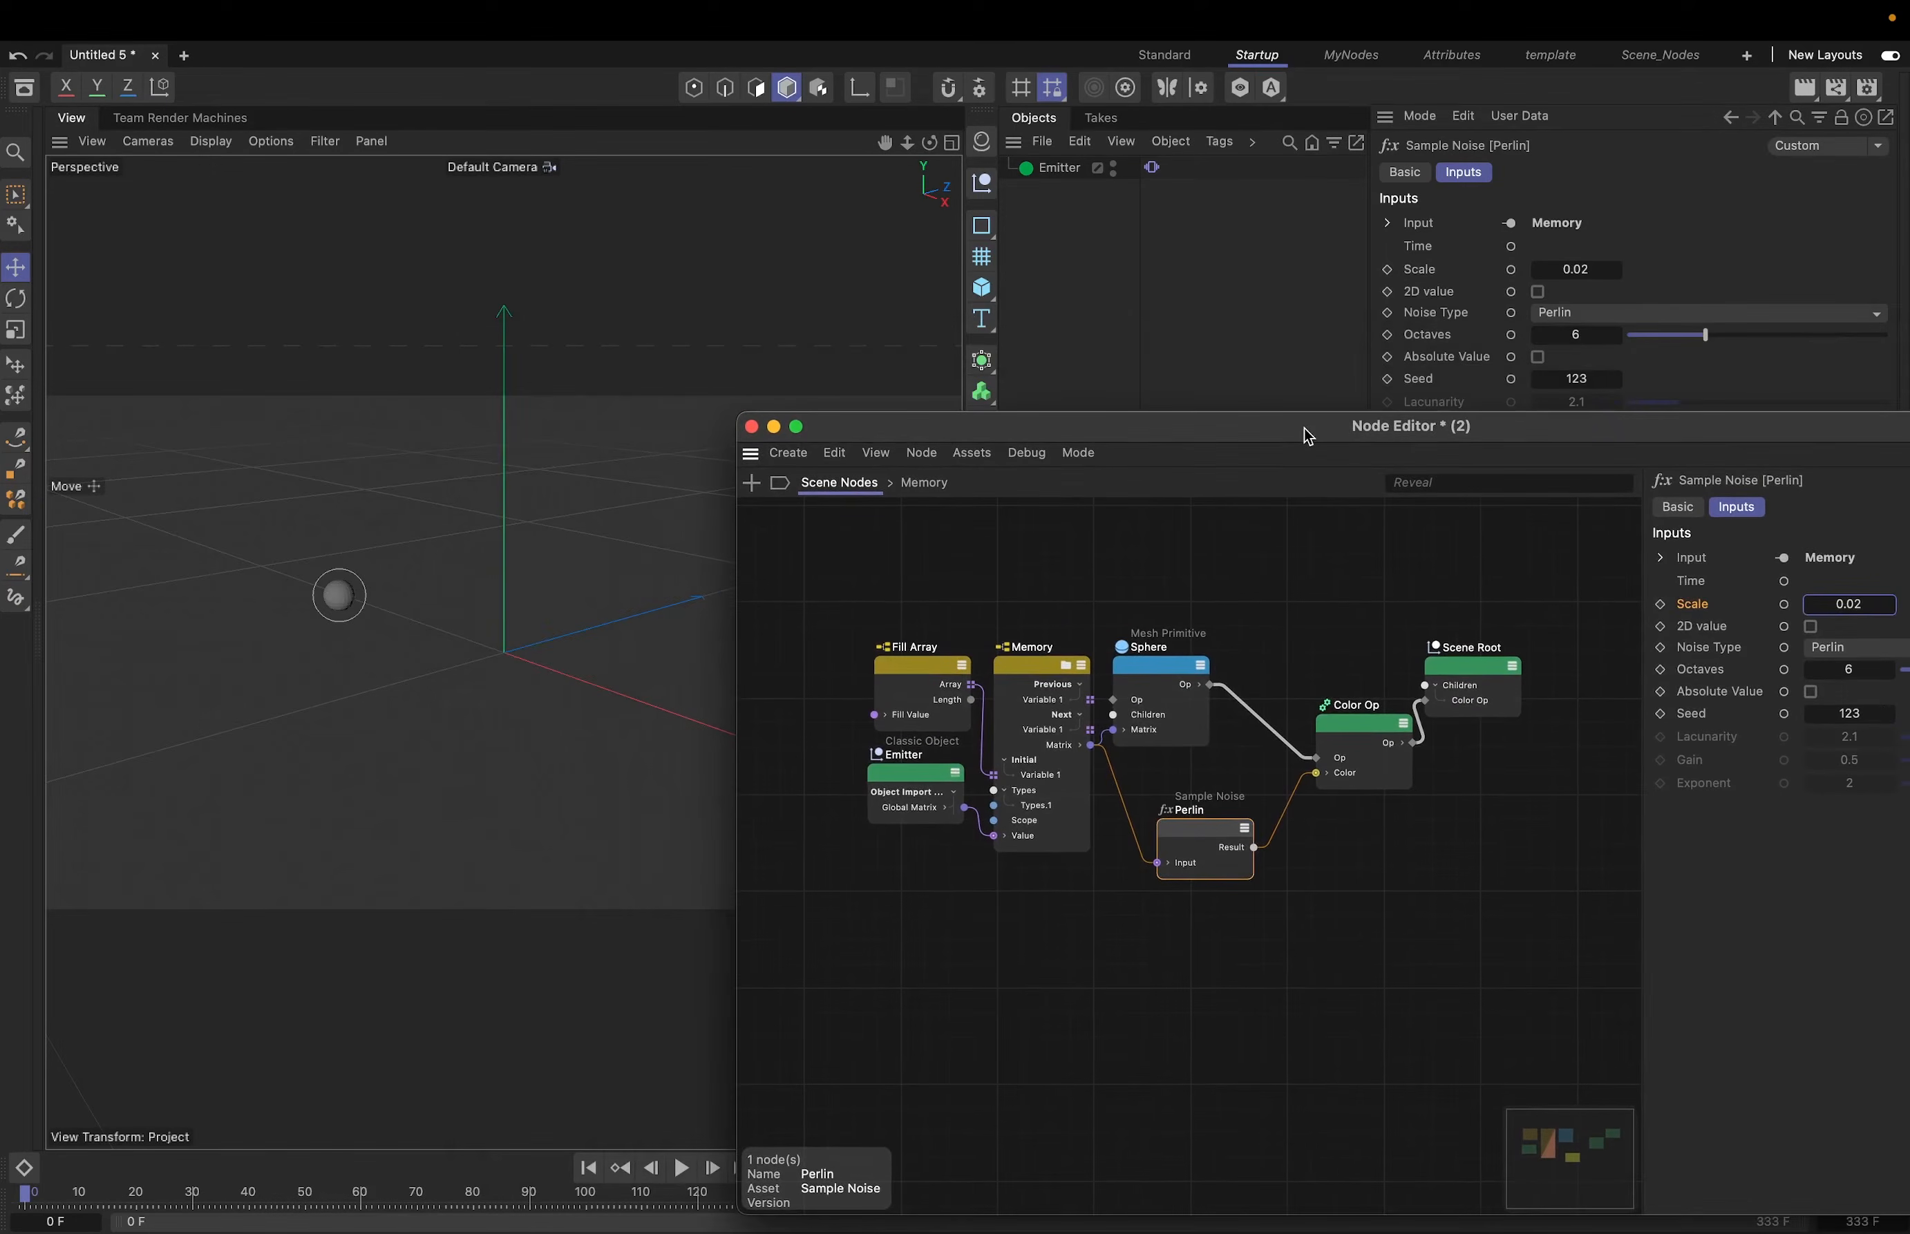
left_click(678, 1168)
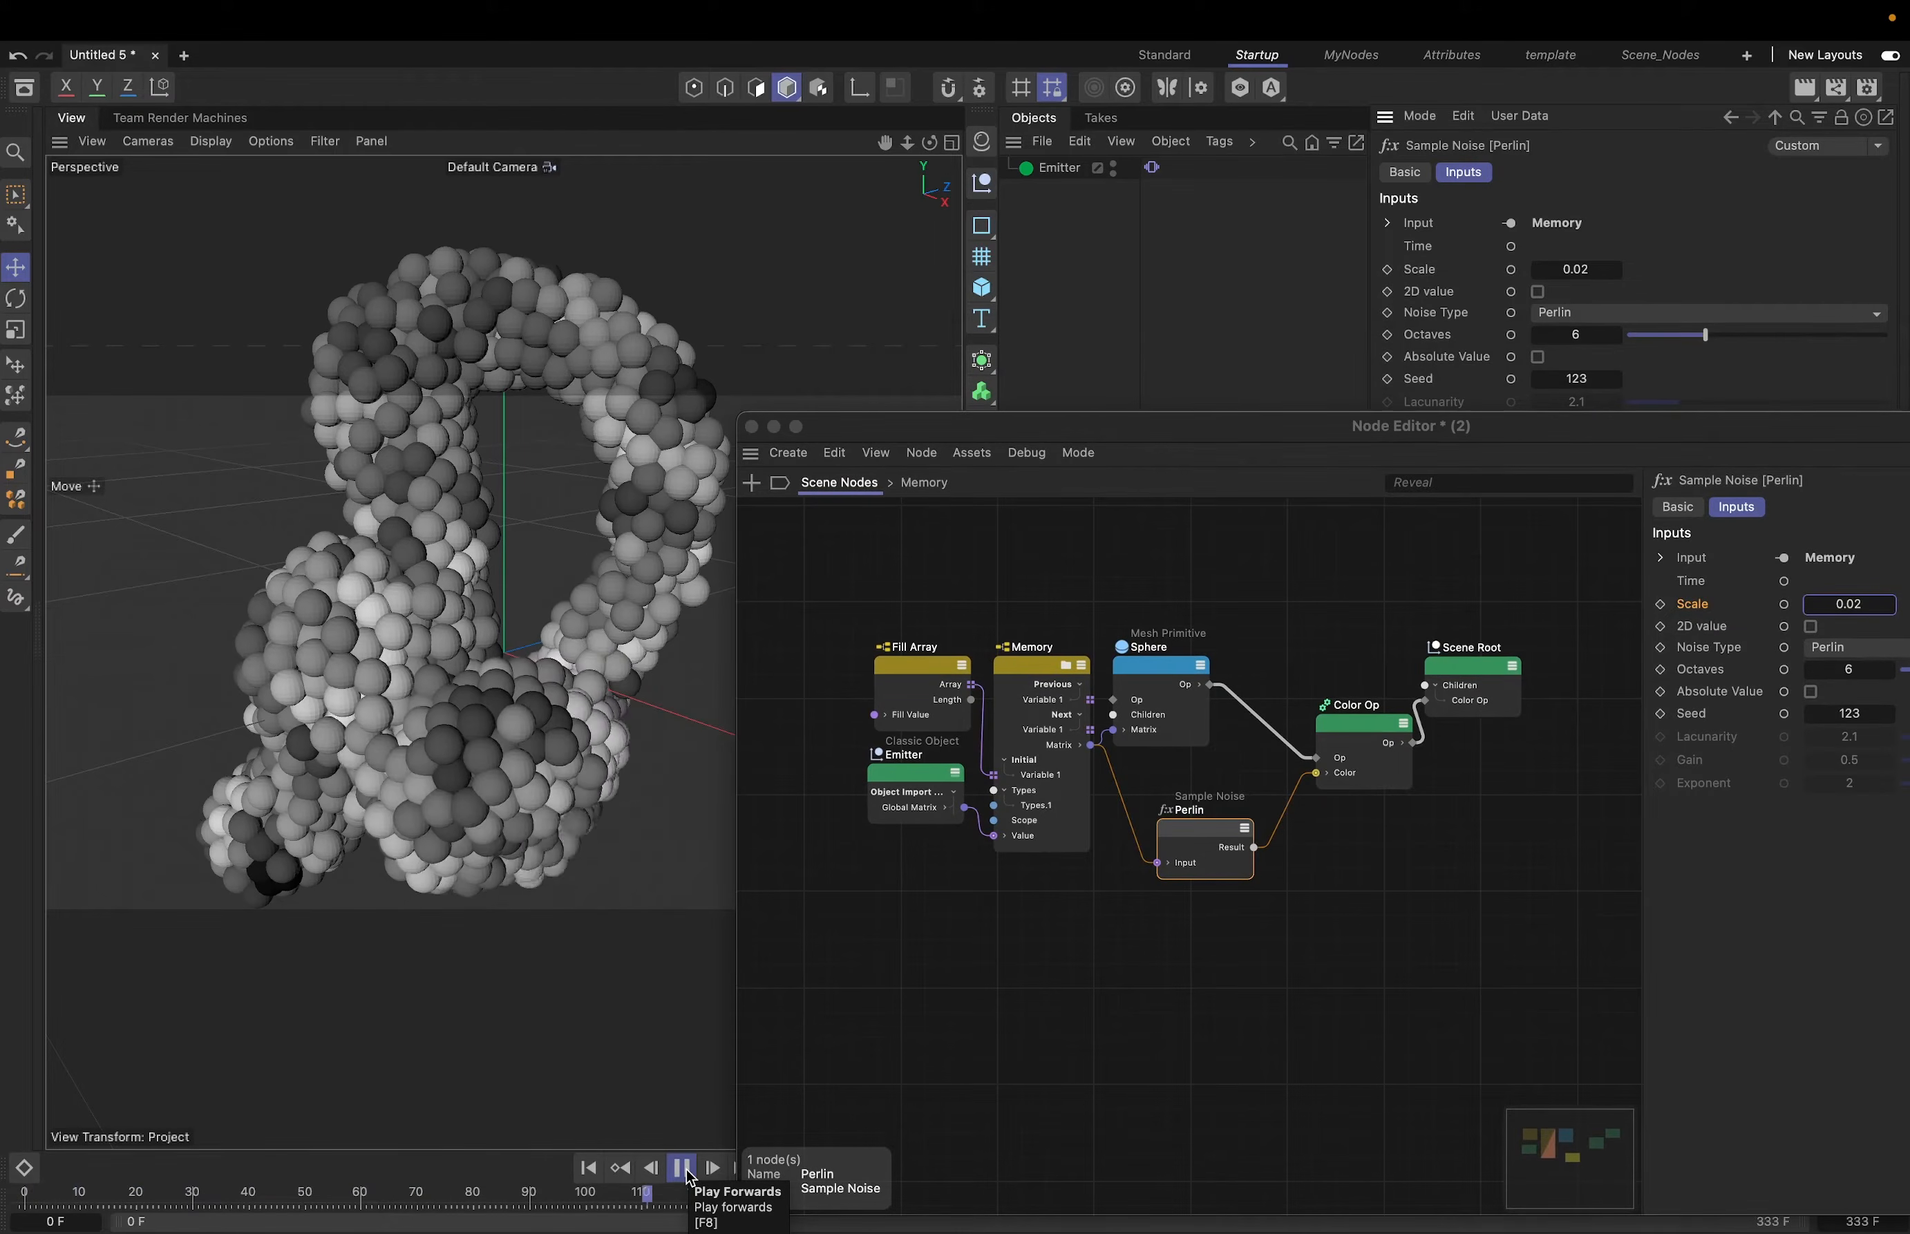
left_click(682, 1170)
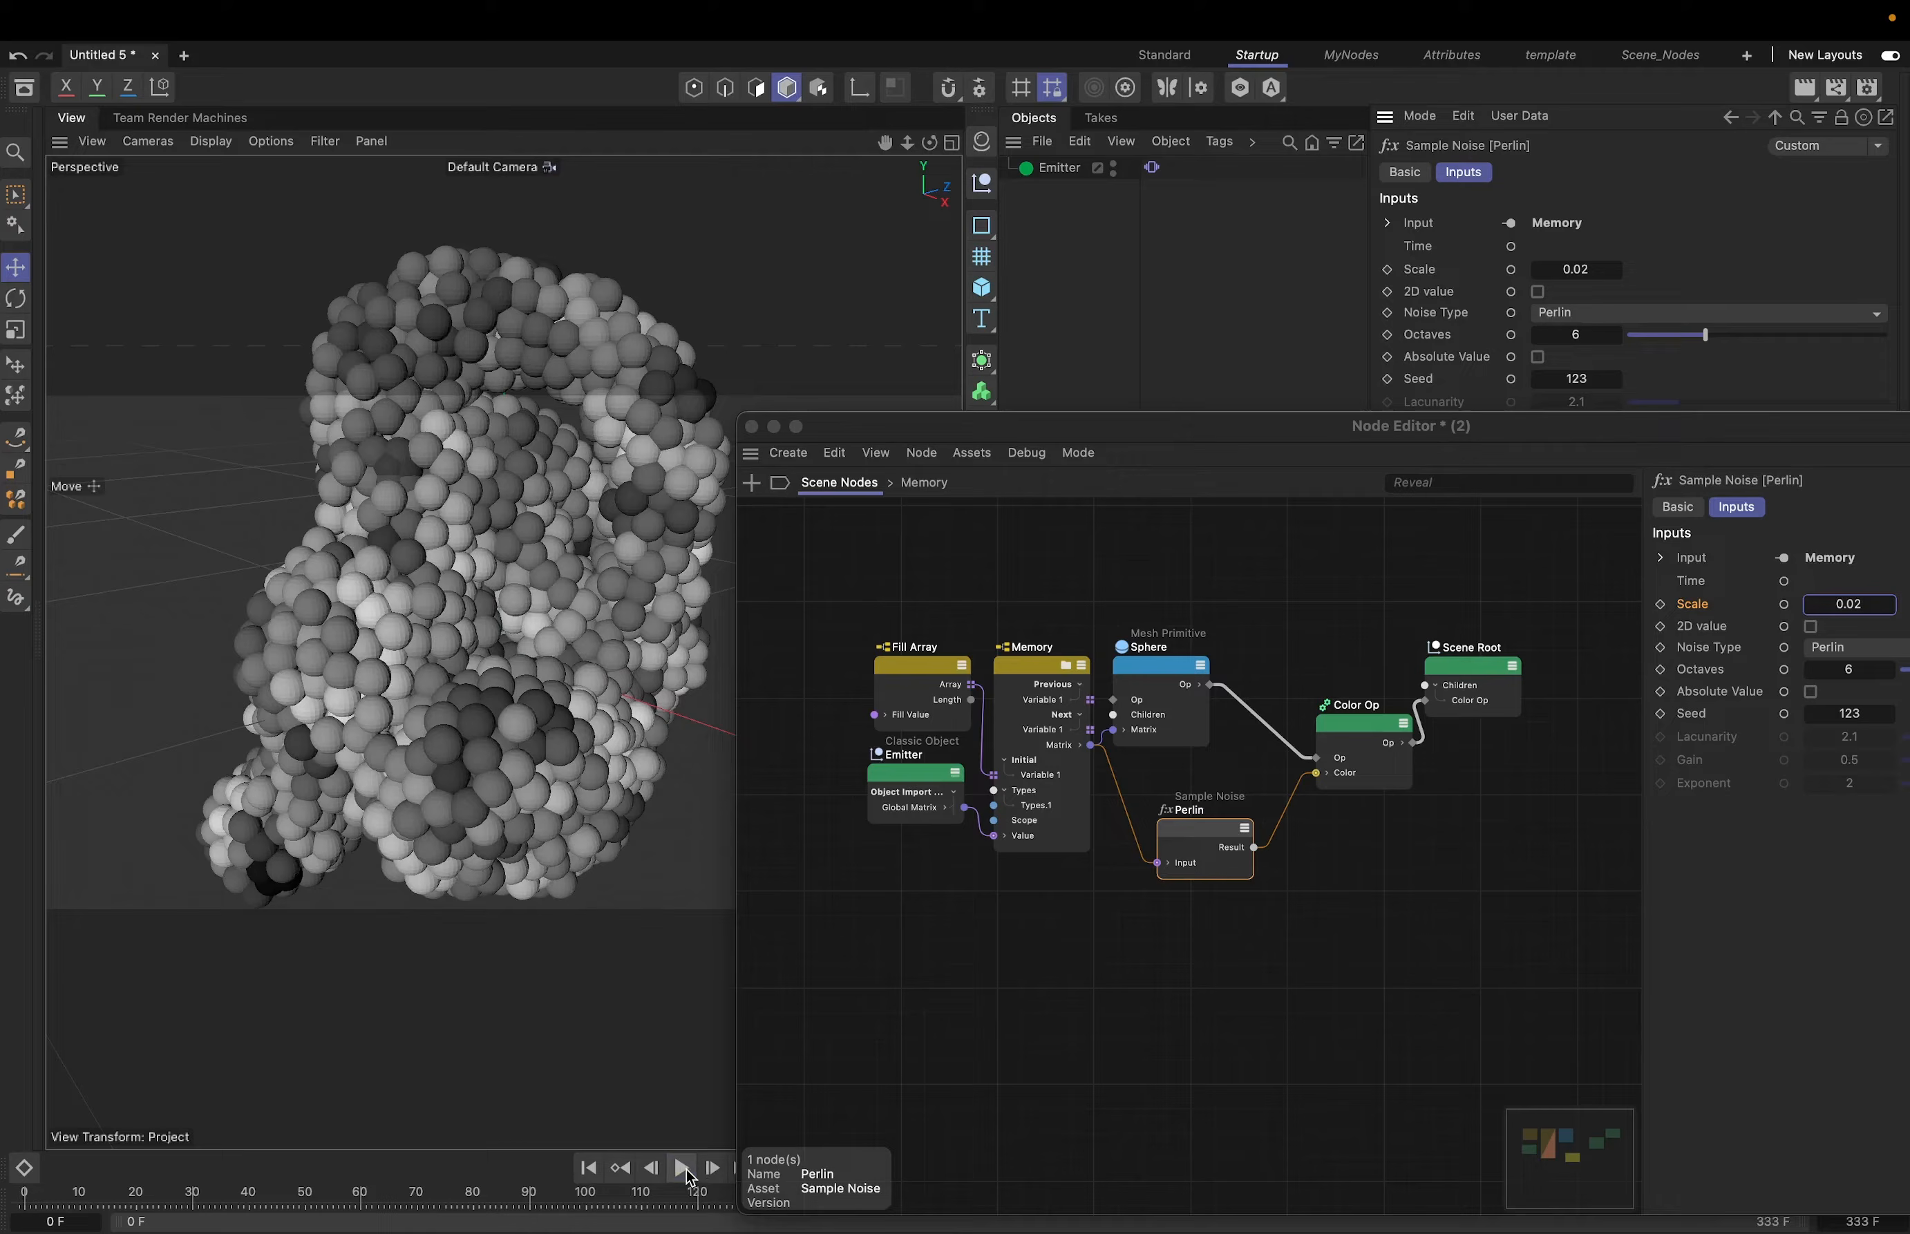
left_click(588, 1168)
- Shift Color Op and Scene Root to make room, and insert a Basic Gradient between Perlin's Result and Color Op's Color
left_click_drag(1507, 616, 1367, 727)
left_click(1392, 887)
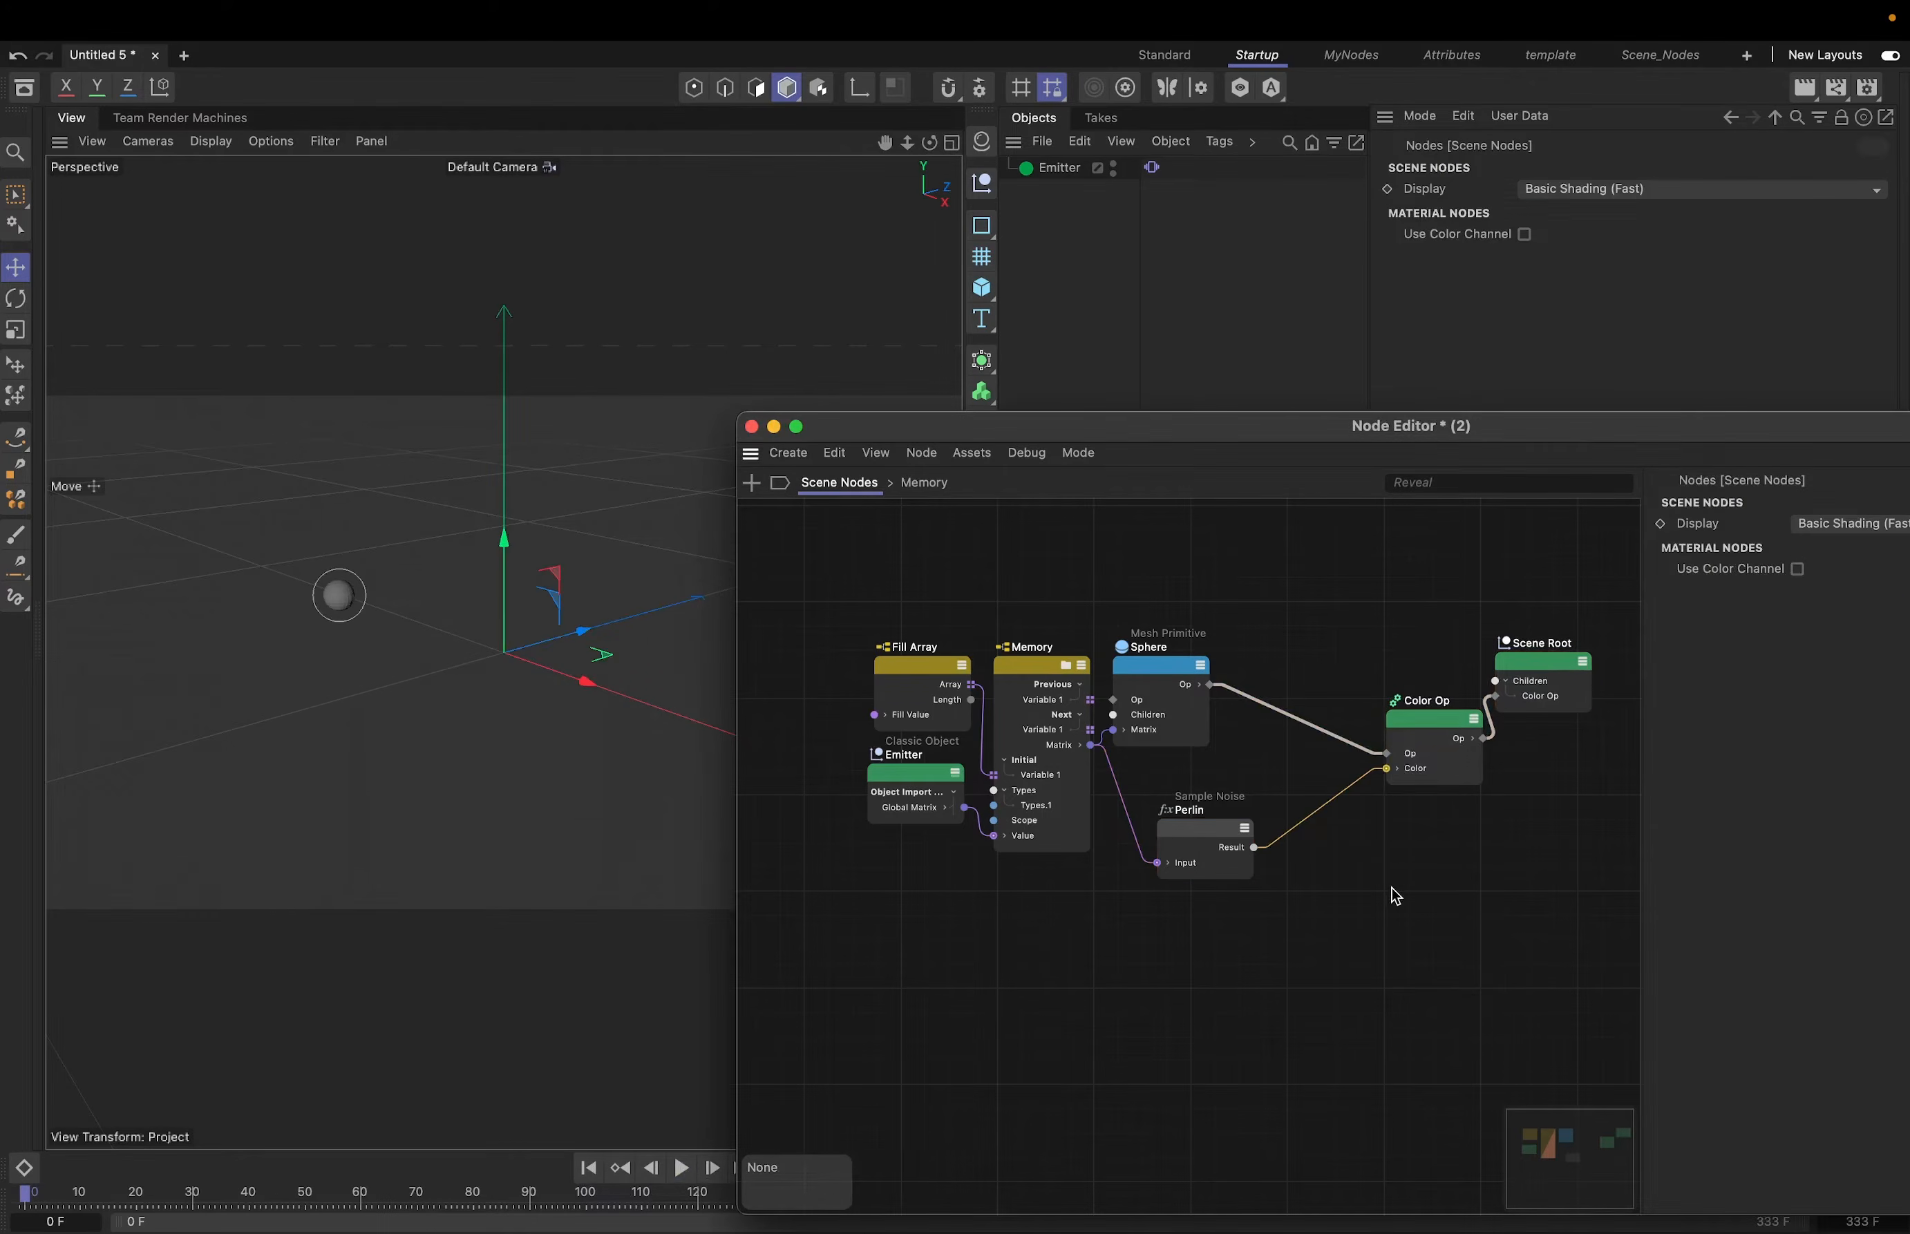
double_click(1484, 889)
type("ram")
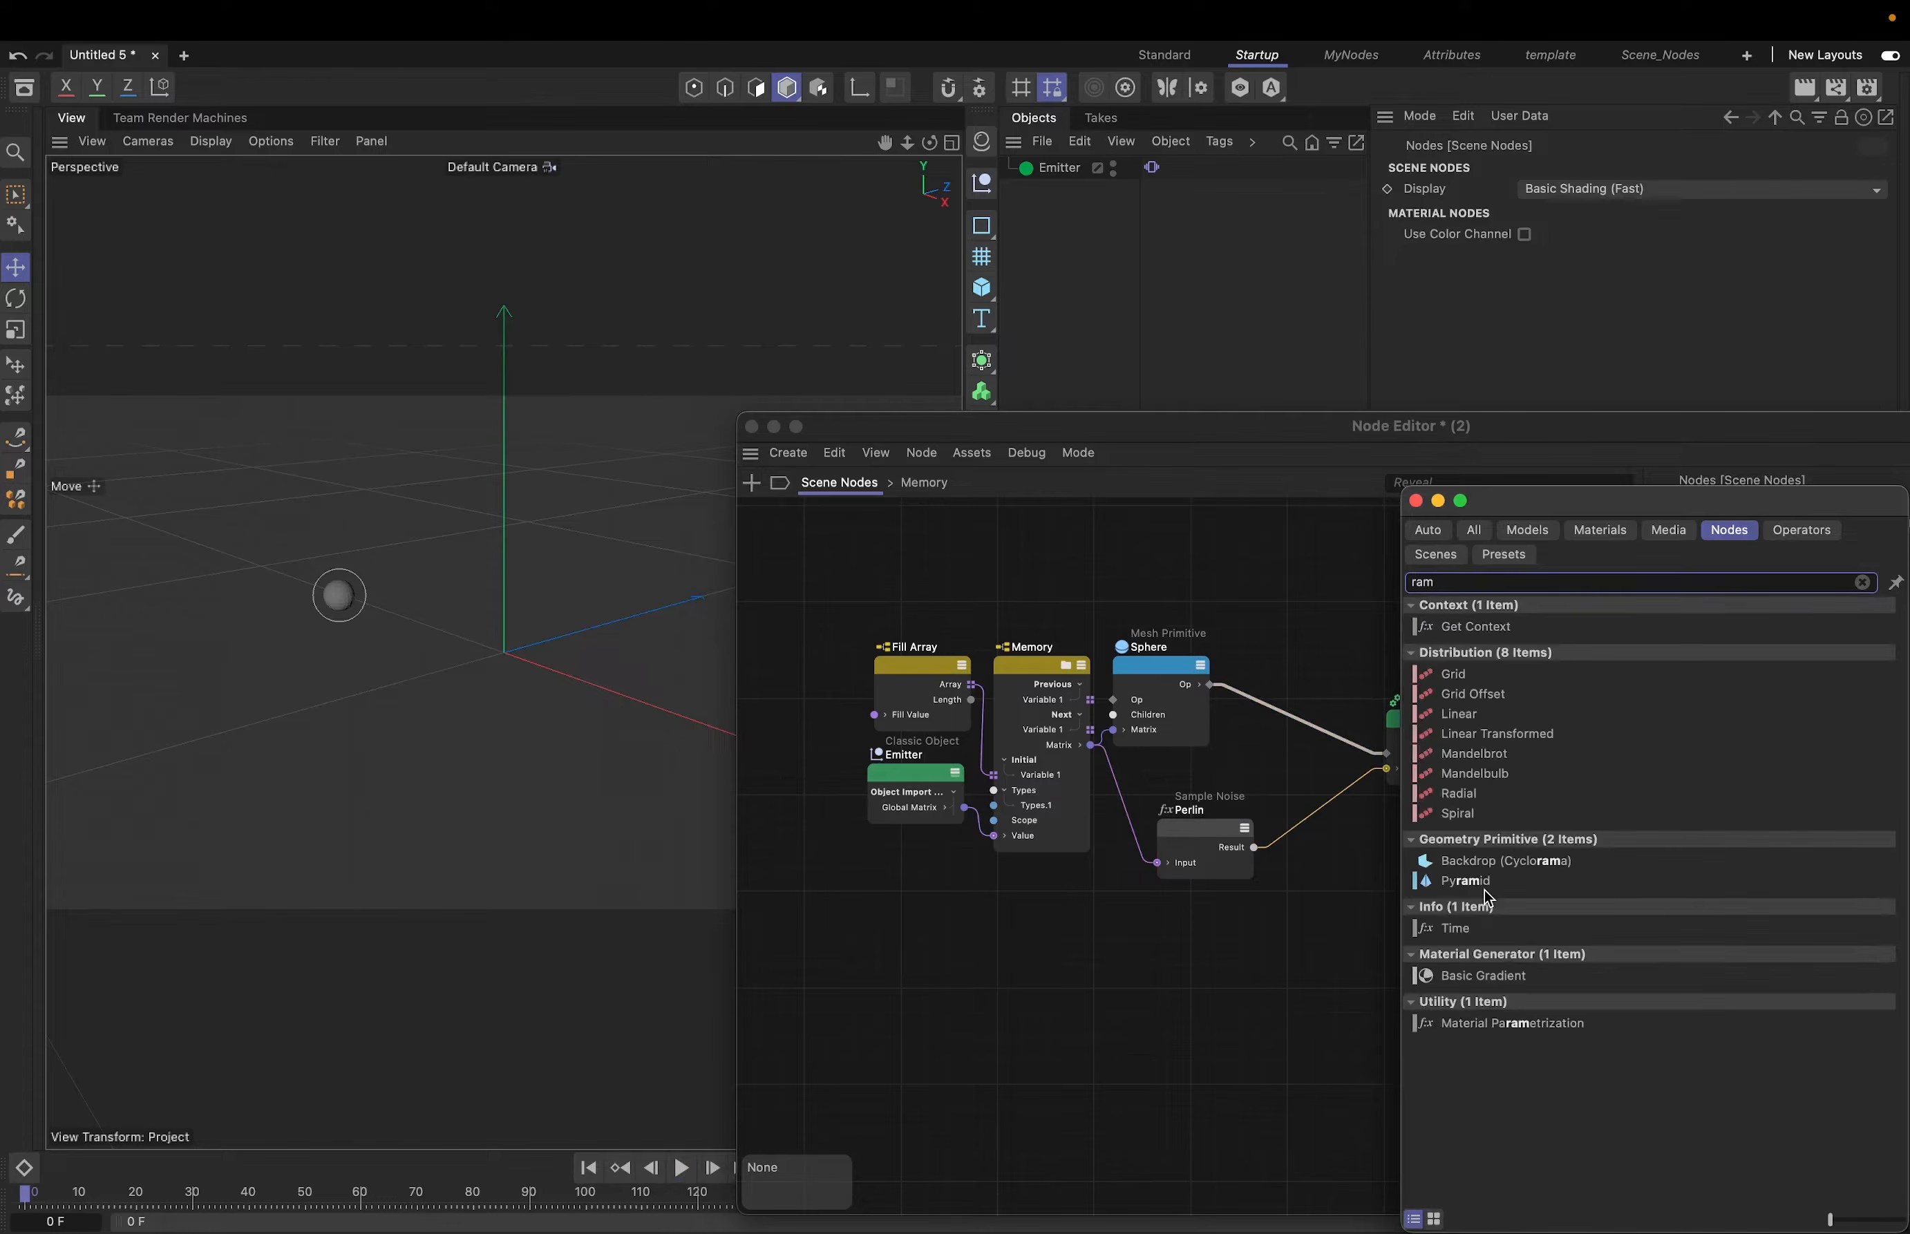
type("p")
left_click_drag(1467, 616, 1285, 854)
left_click(1258, 849)
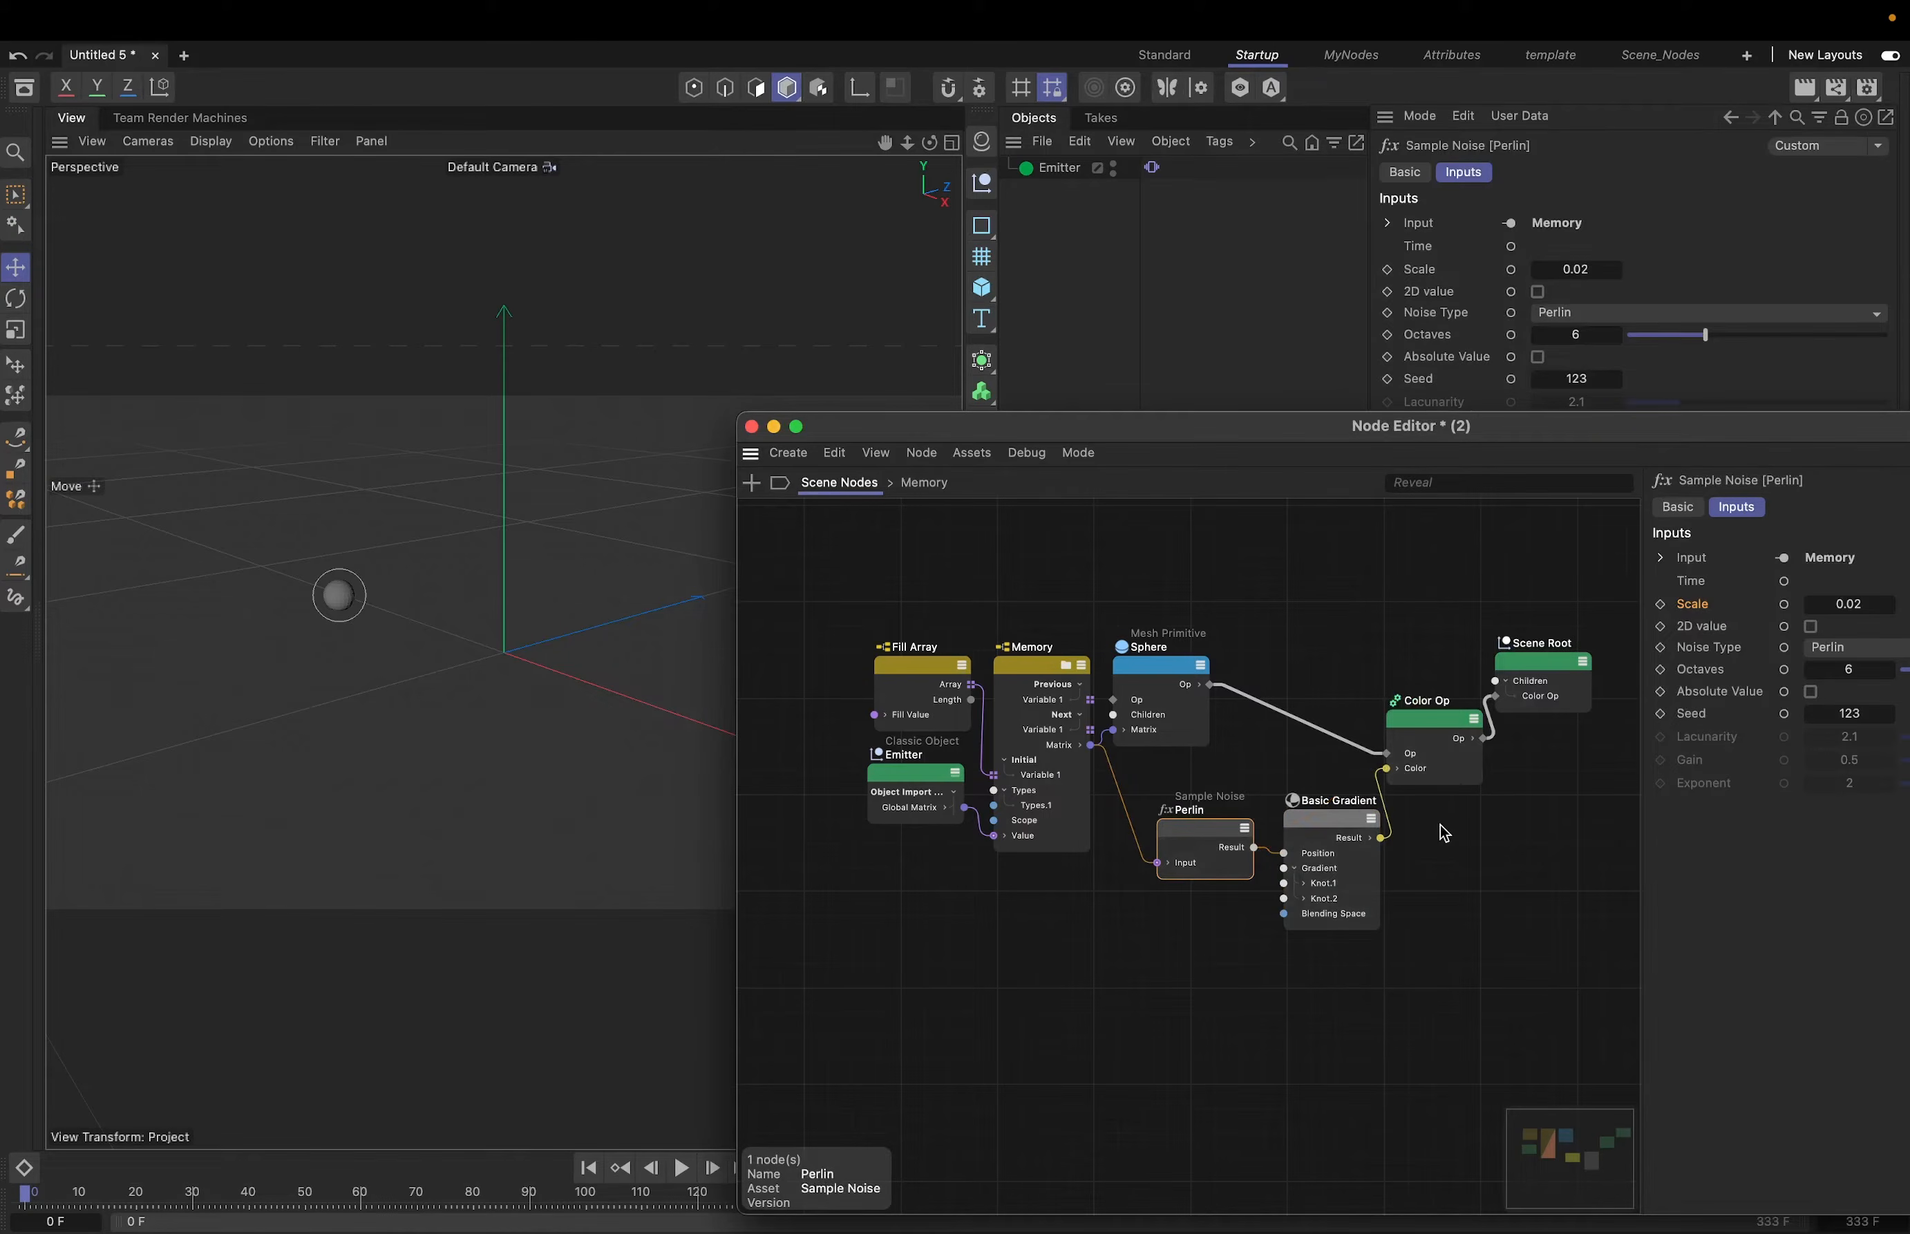
middle_click_drag(1441, 824, 1382, 755)
left_click_drag(1314, 425, 1263, 349)
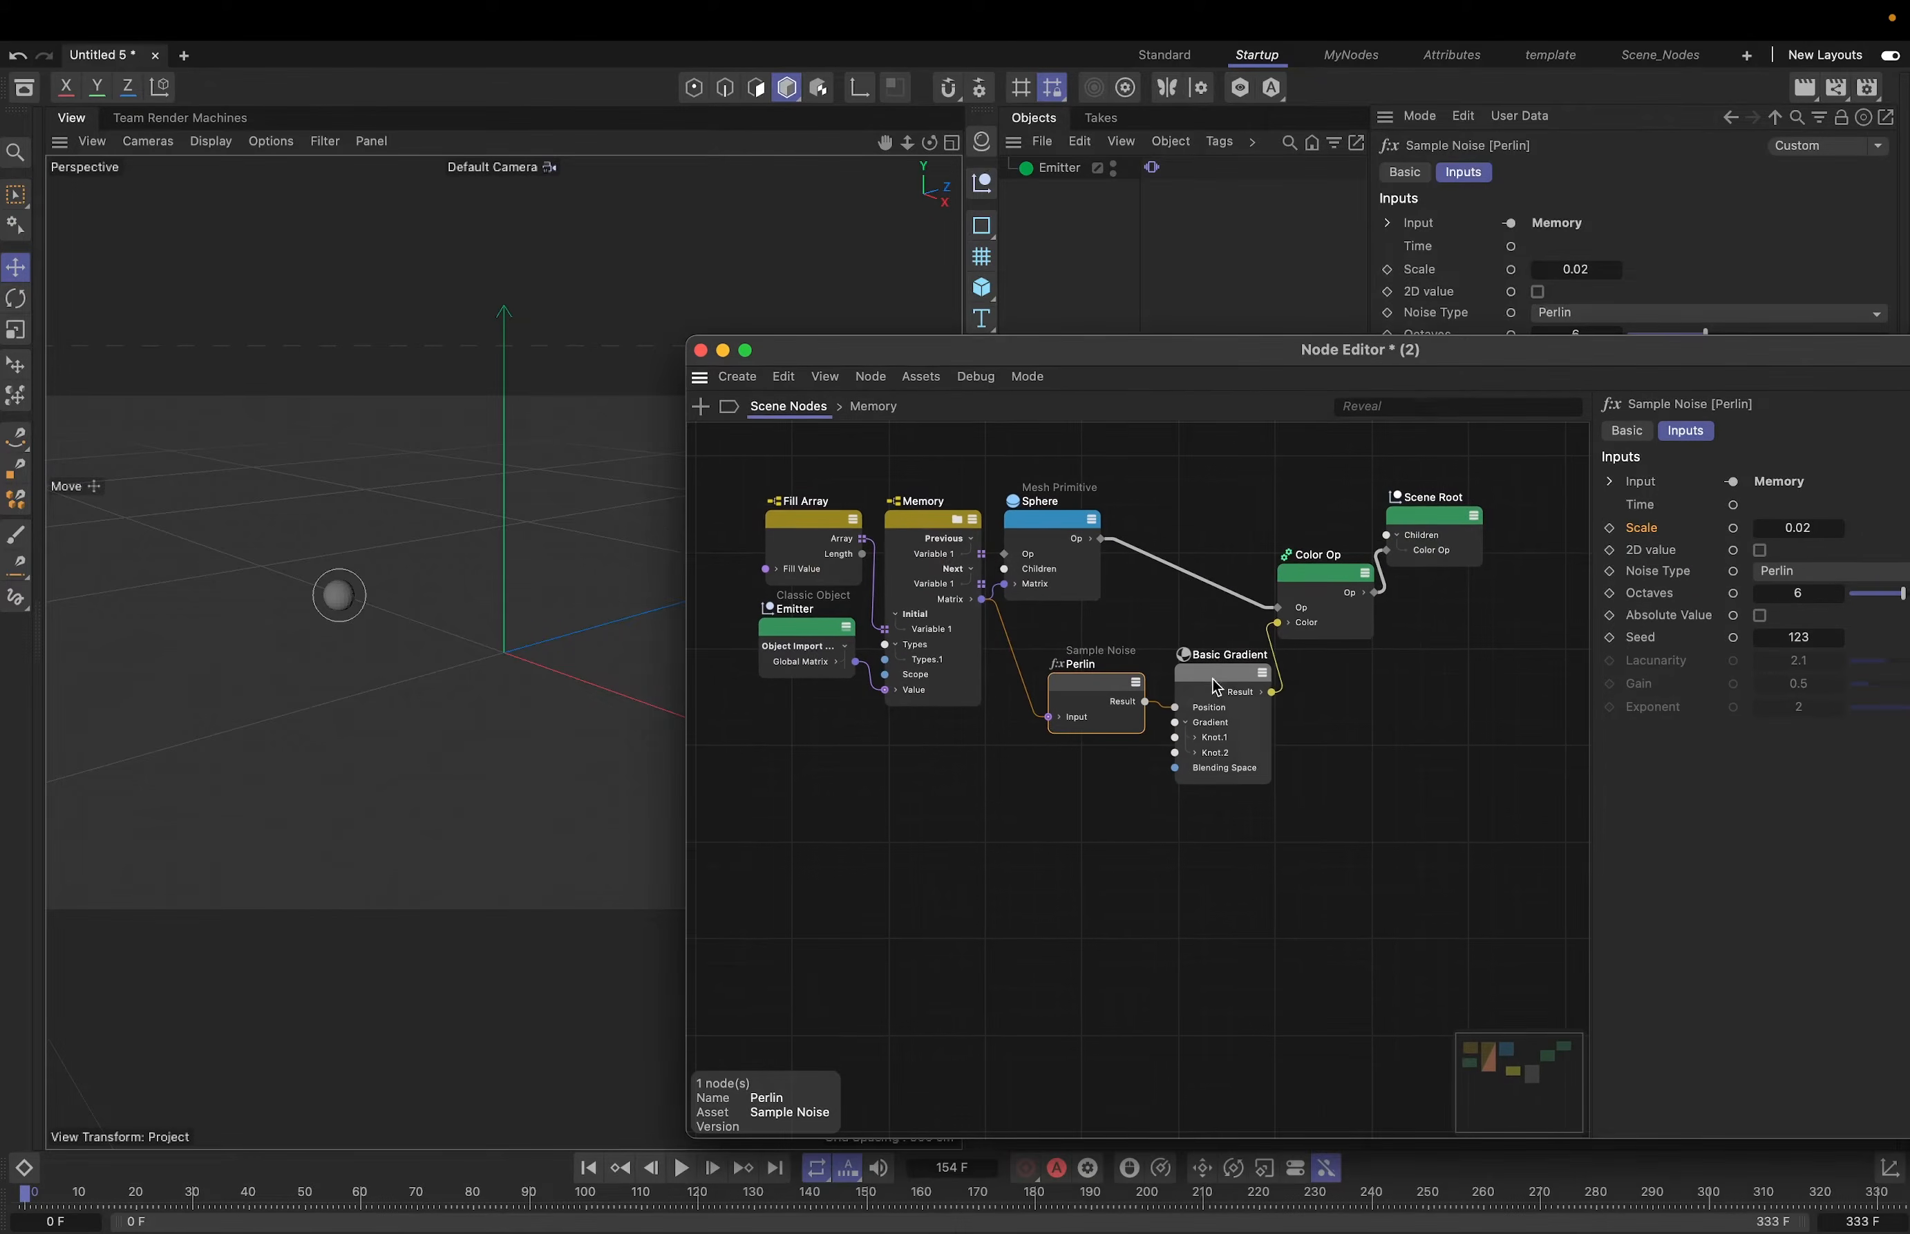
- Tidy the graph by slightly repositioning the Scene Root and Basic Gradient nodes
left_click(1215, 687)
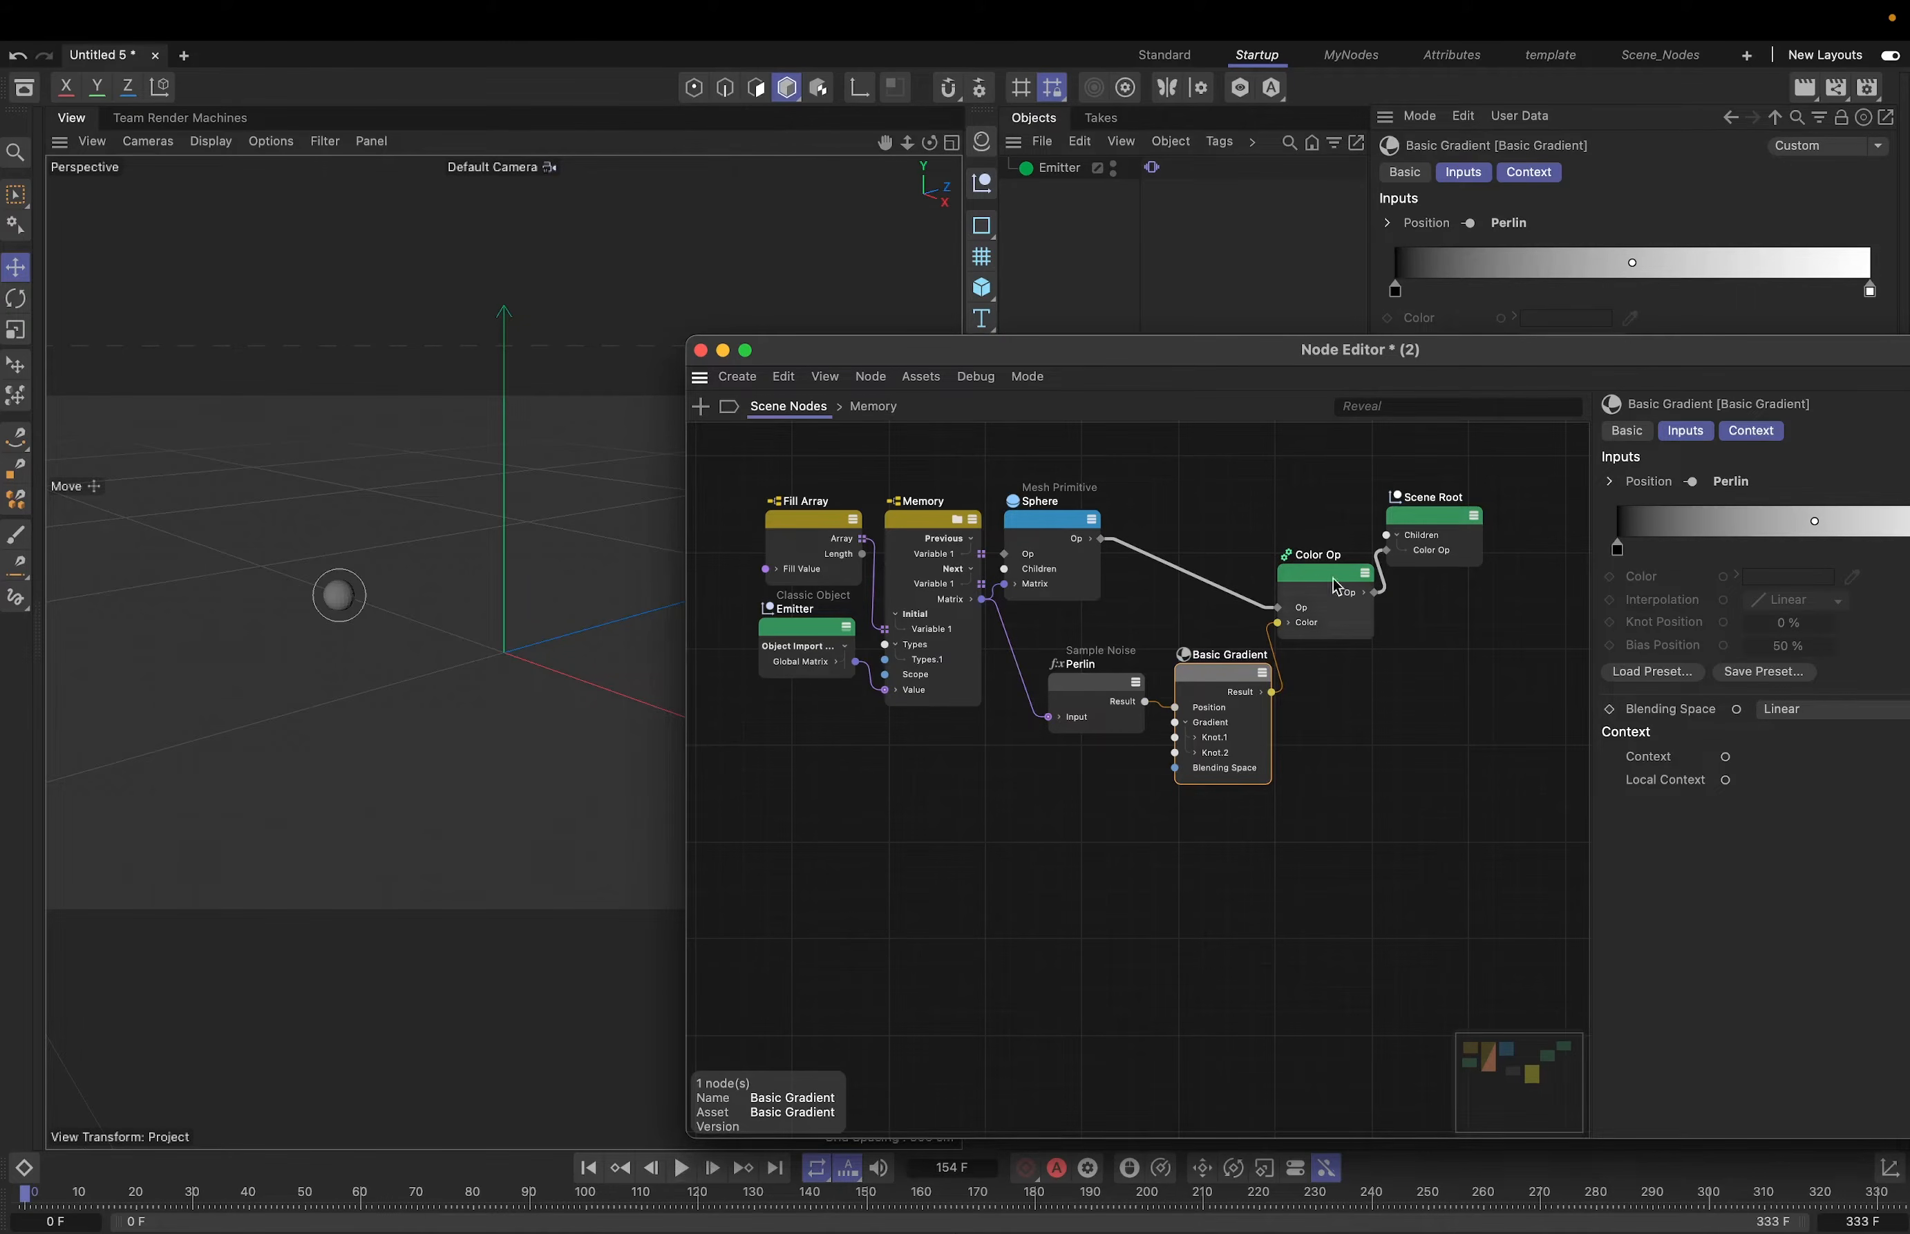
left_click_drag(1333, 371, 1149, 454)
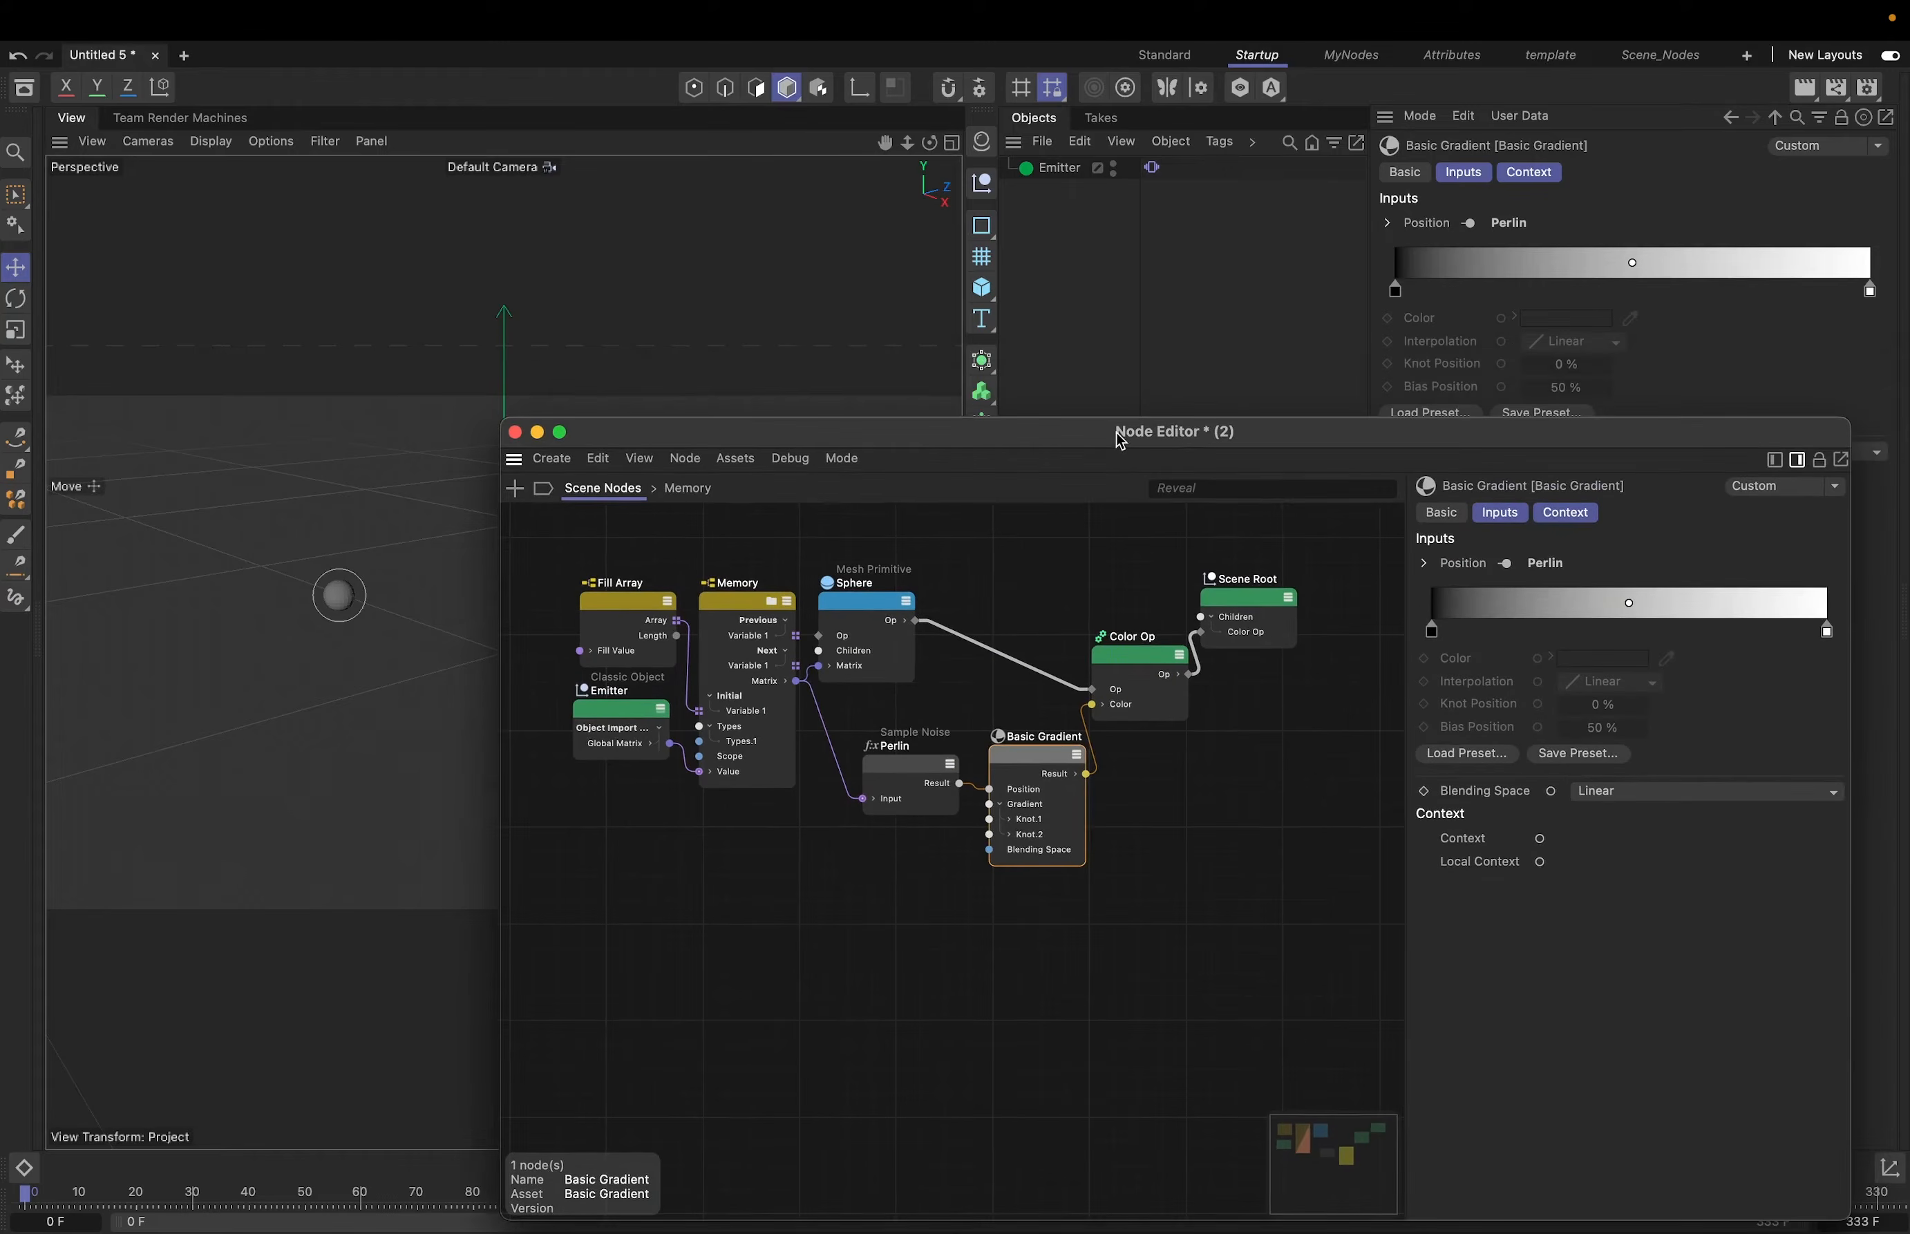
left_click(1266, 636)
left_click_drag(1262, 628, 1265, 624)
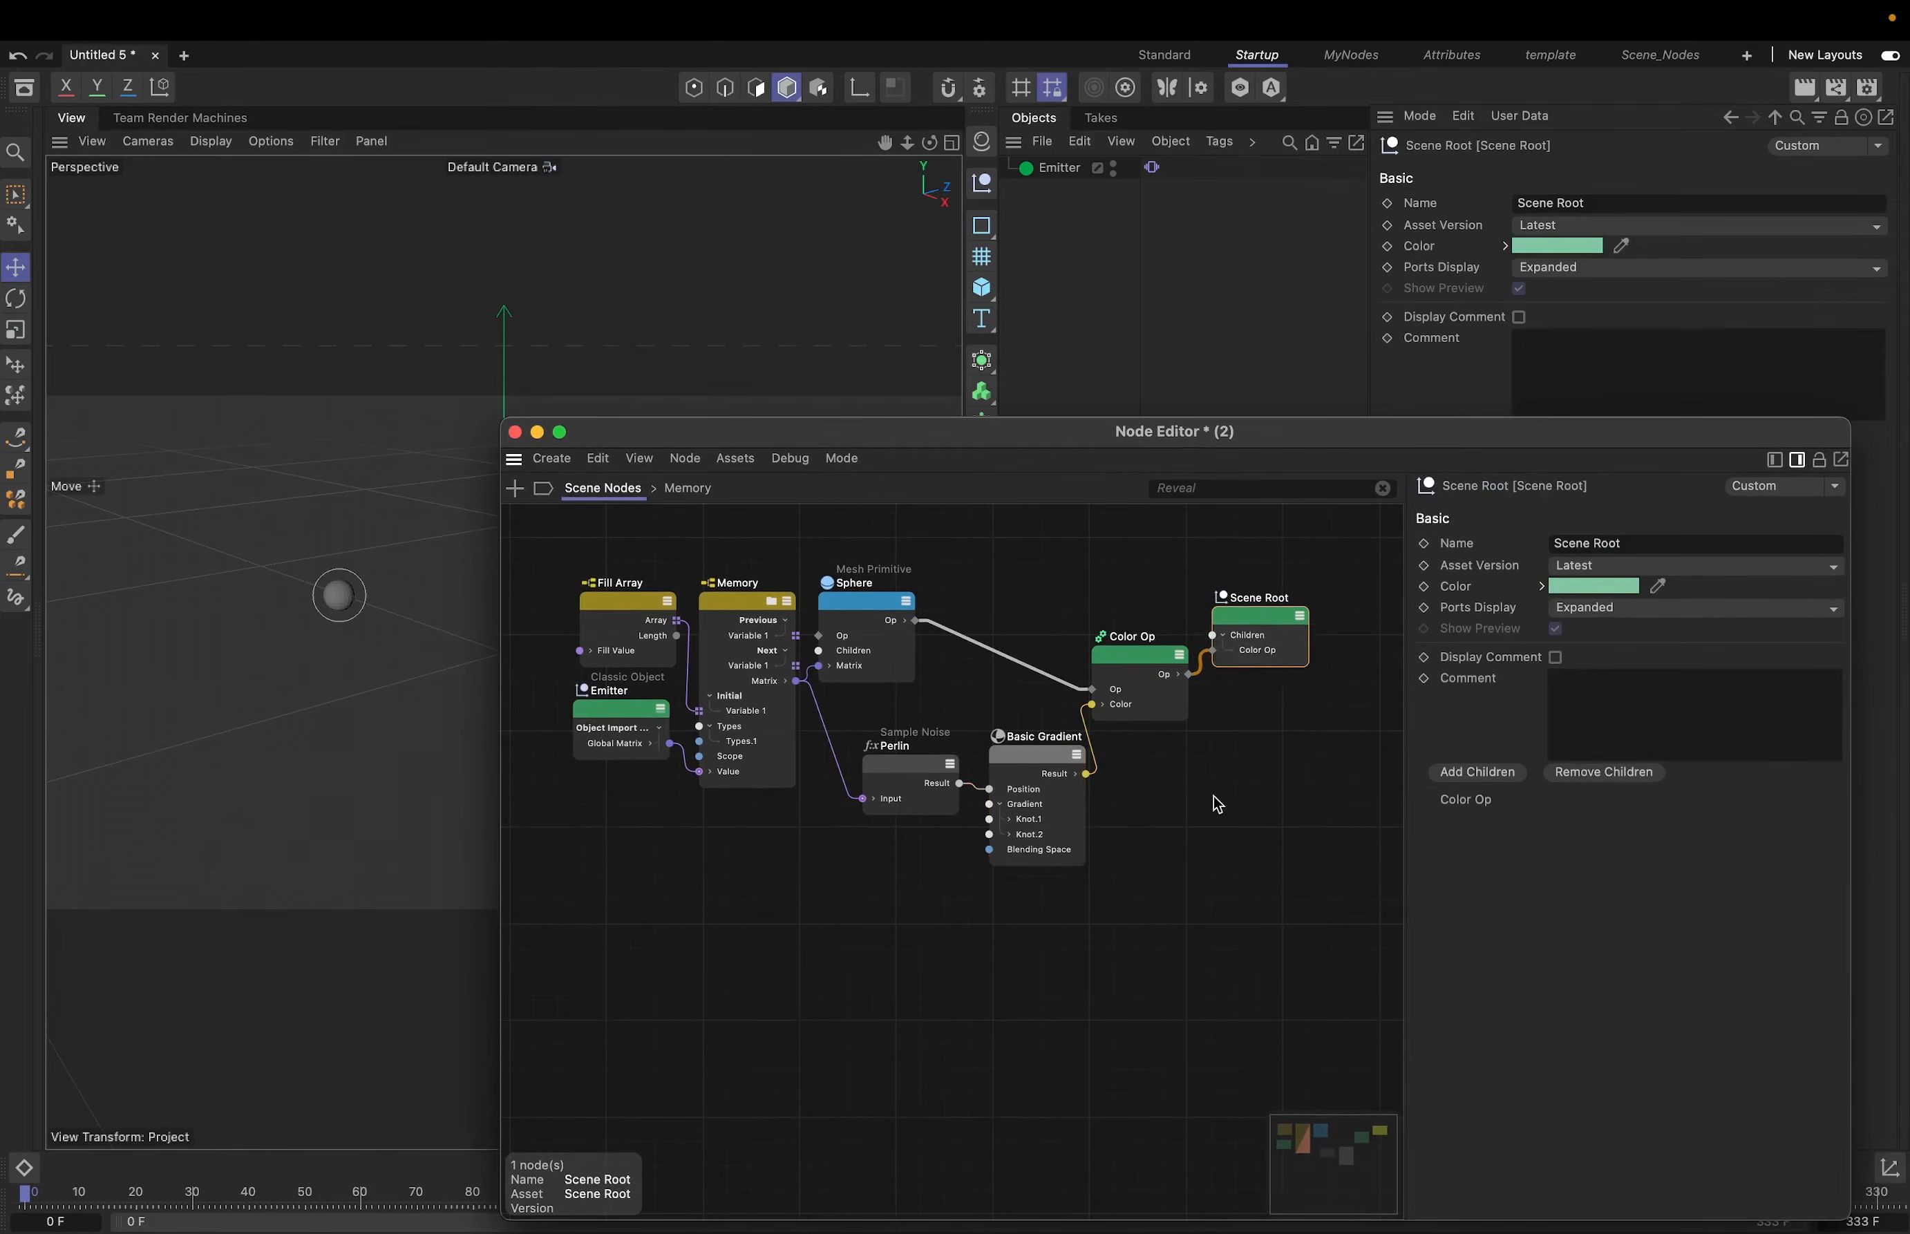
left_click(1214, 797)
left_click_drag(1031, 757, 1029, 767)
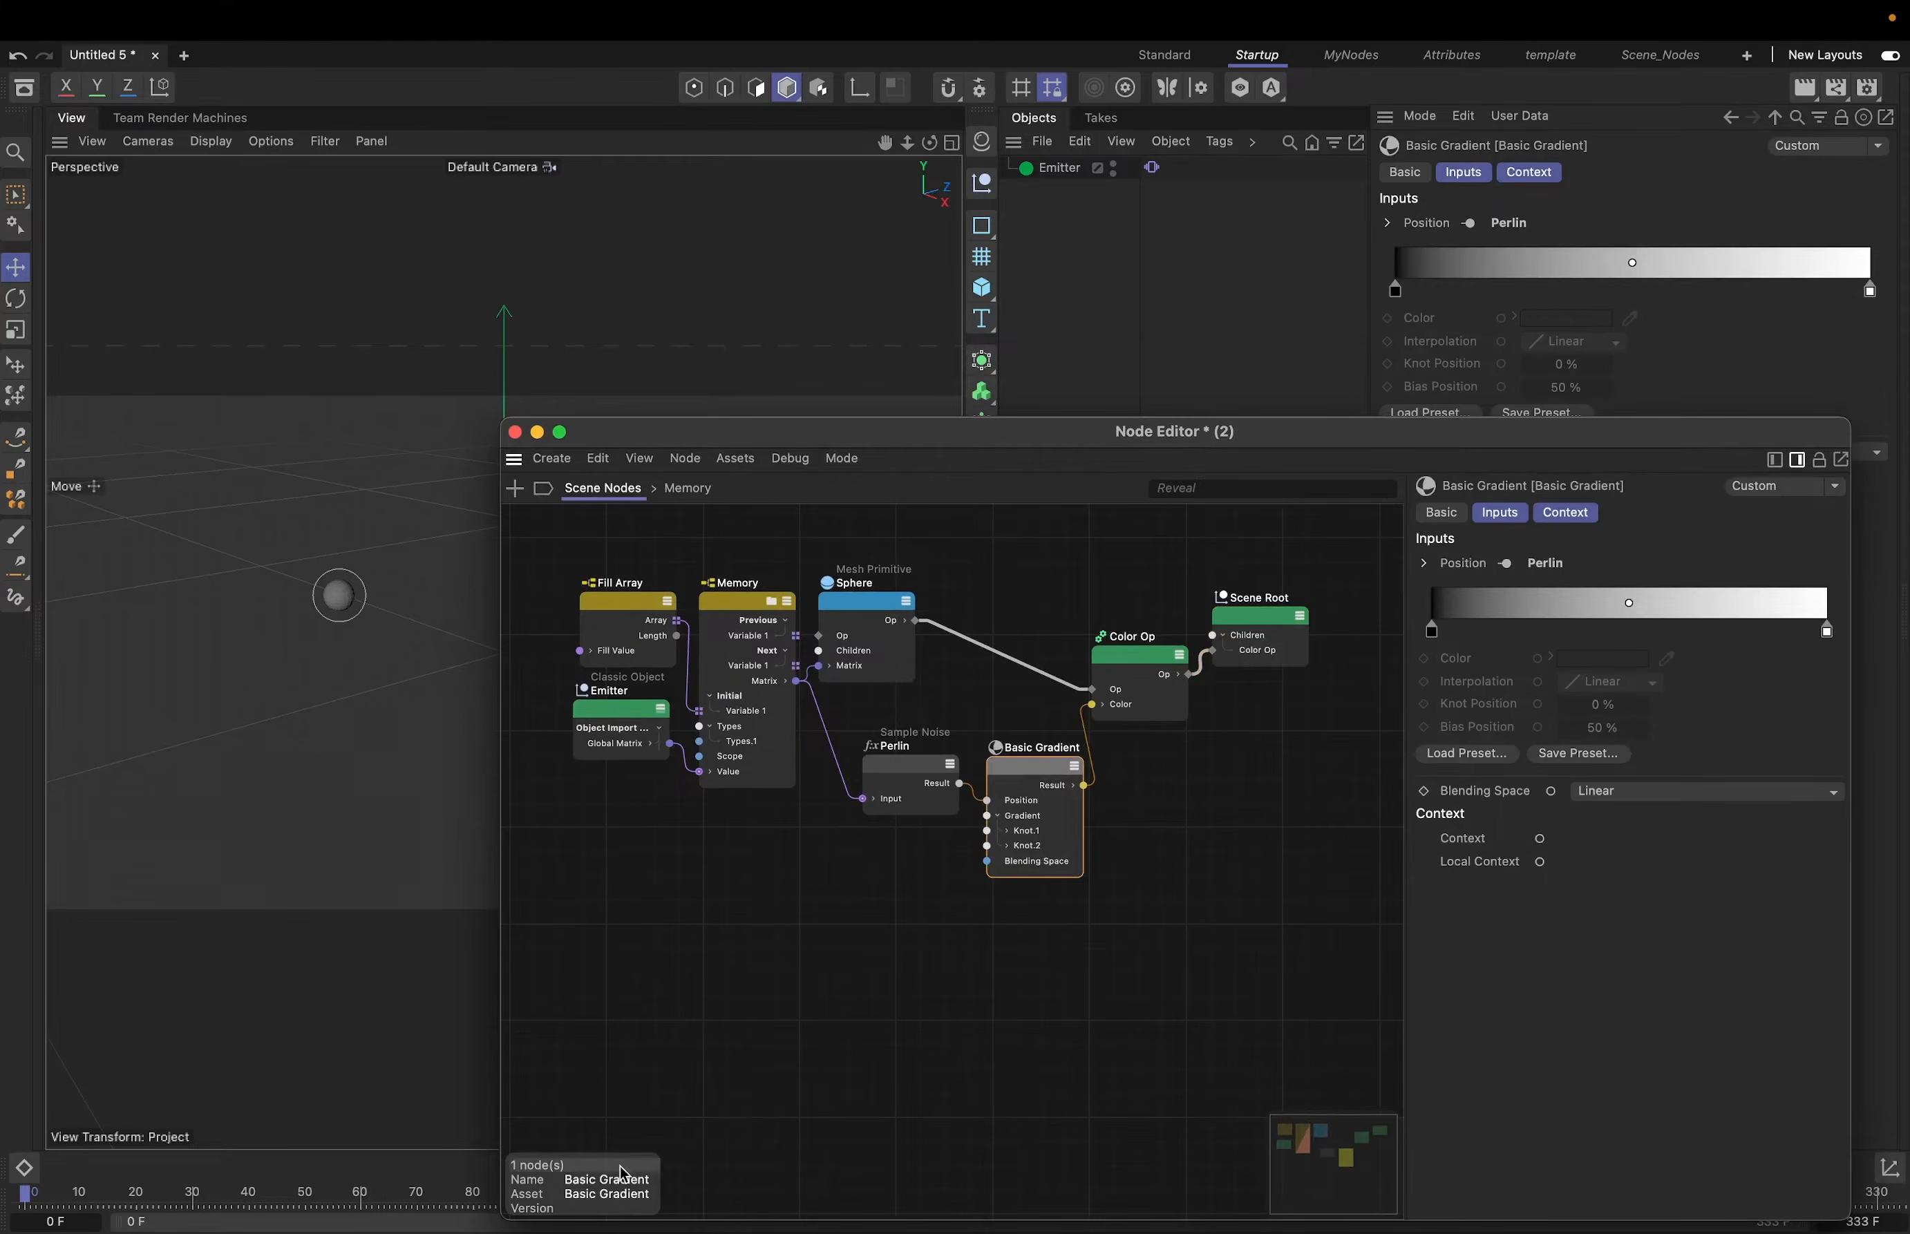
- Play the animation to examine the trail colored through the default black-to-white gradient, and stop it
left_click_drag(690, 433, 849, 382)
left_click(681, 1174)
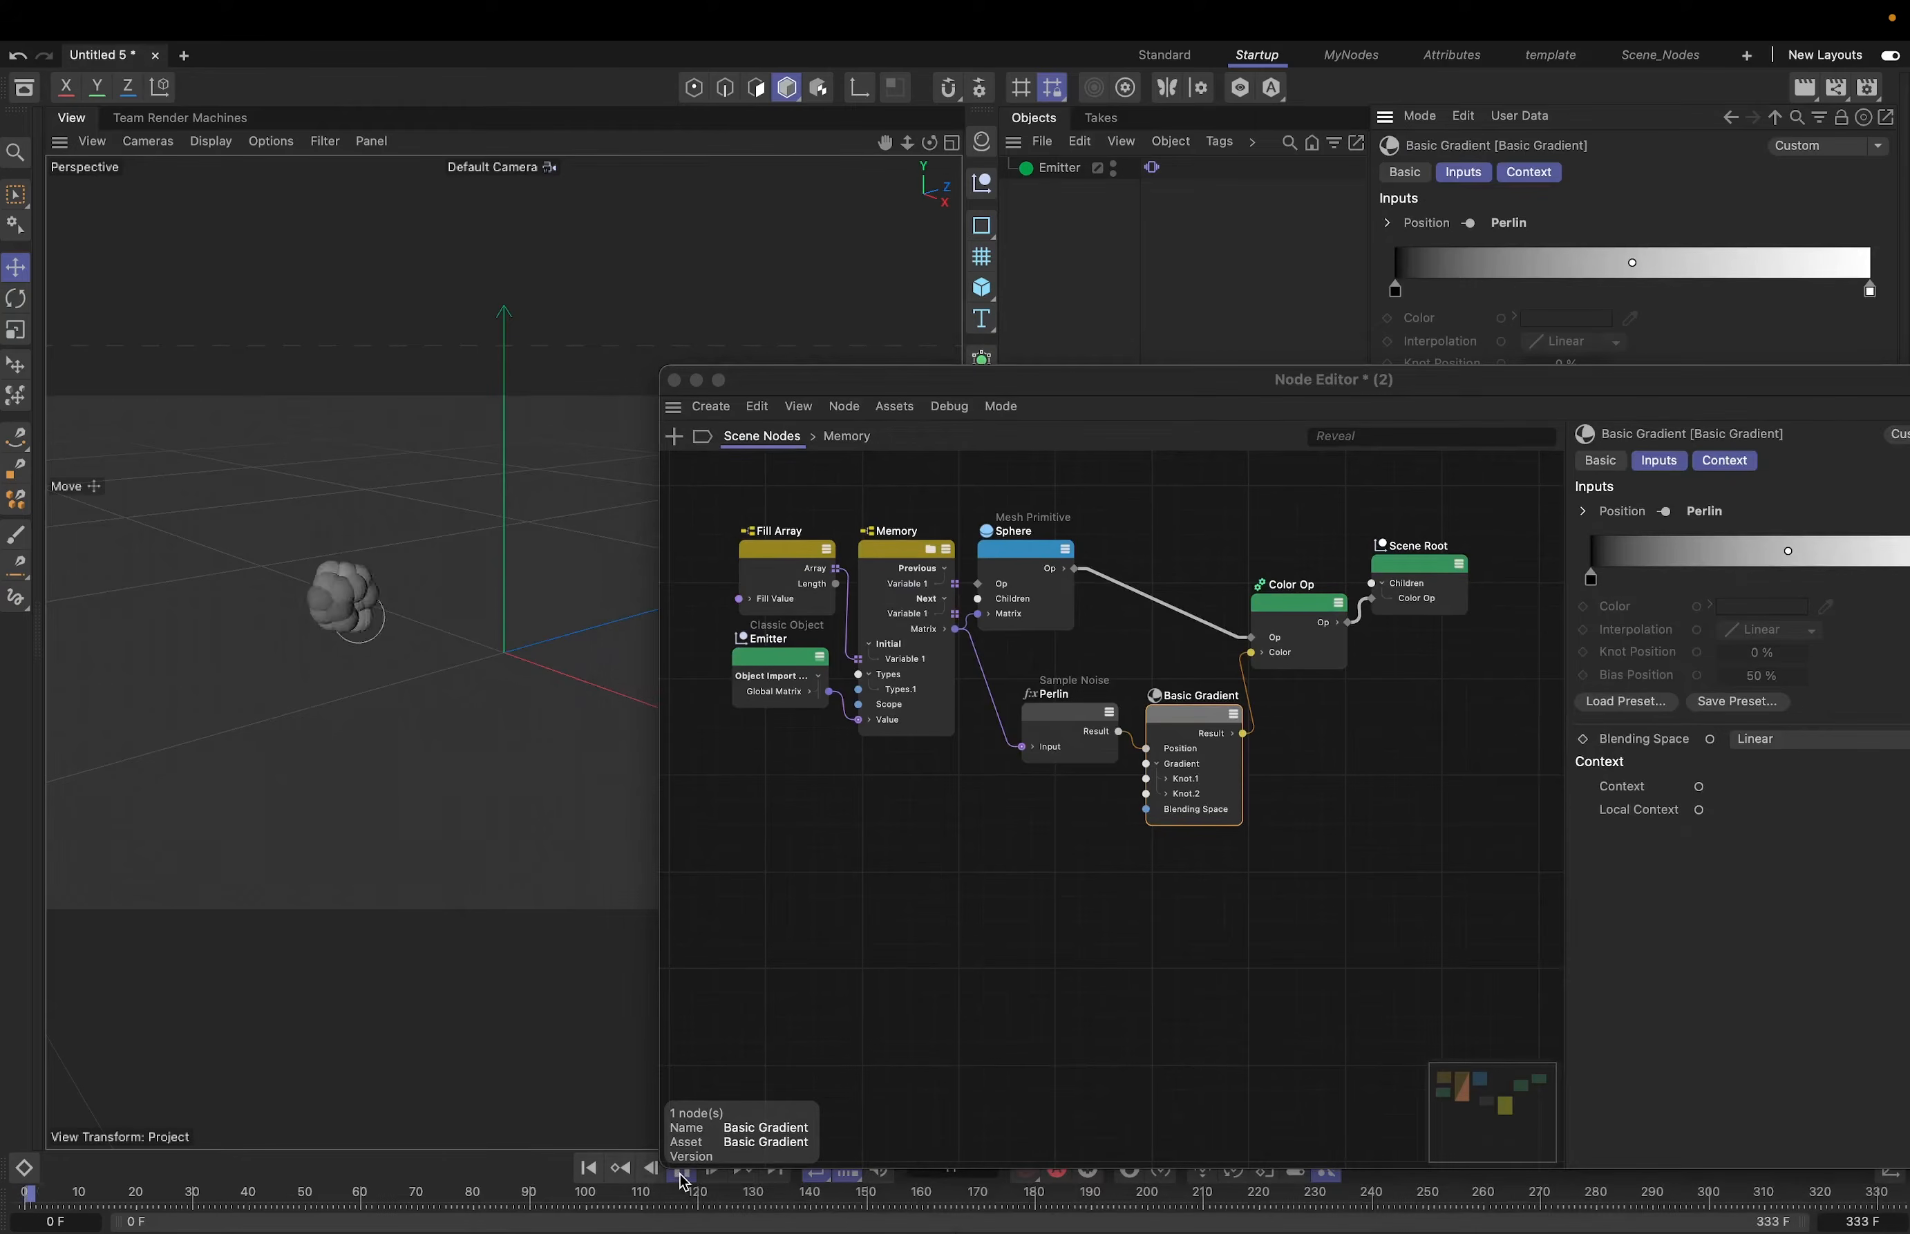
left_click(681, 1174)
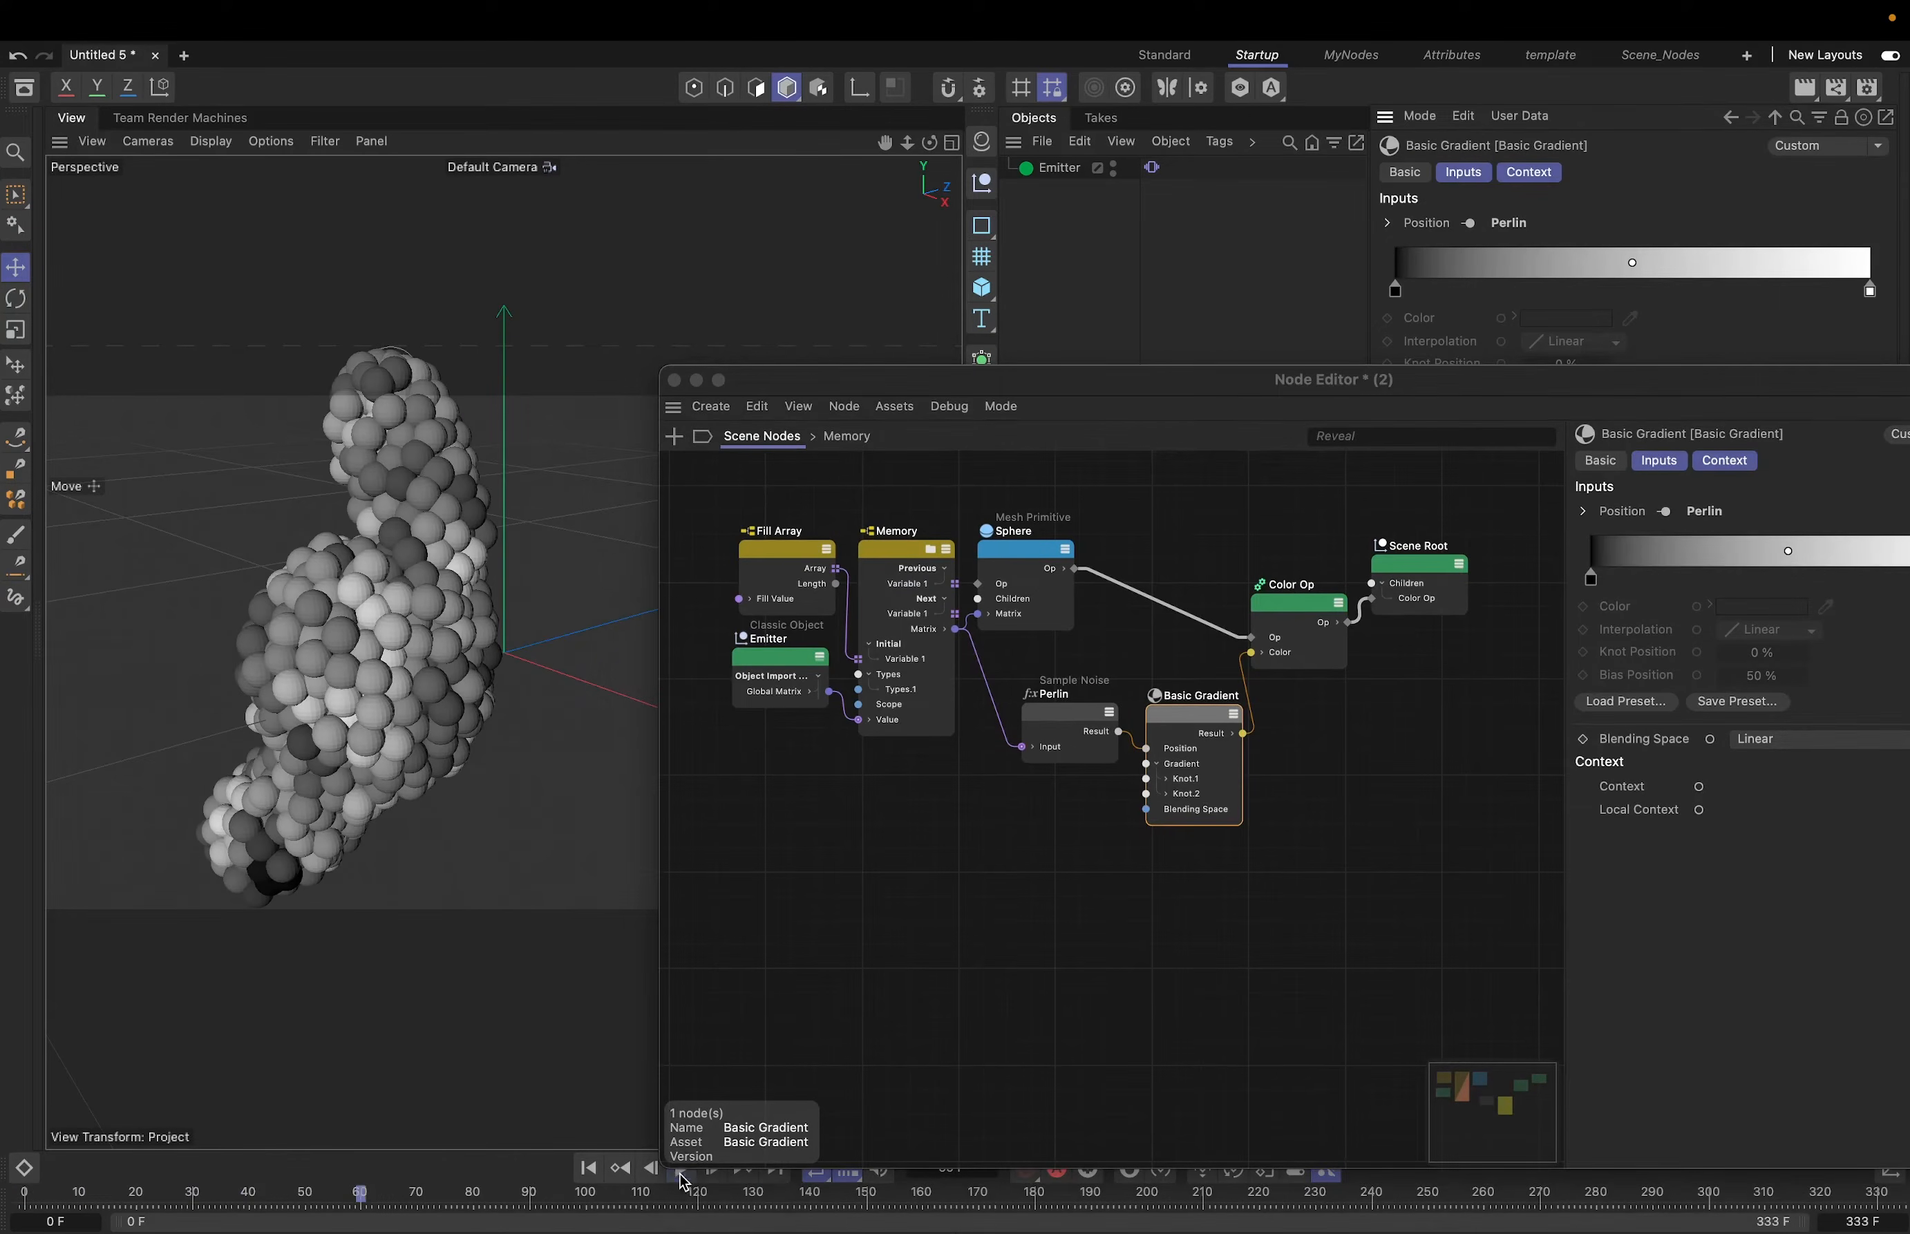
- Load the six-knot white-to-blue-to-black gradient preset into the Basic Gradient node
left_click_drag(1453, 412, 1208, 409)
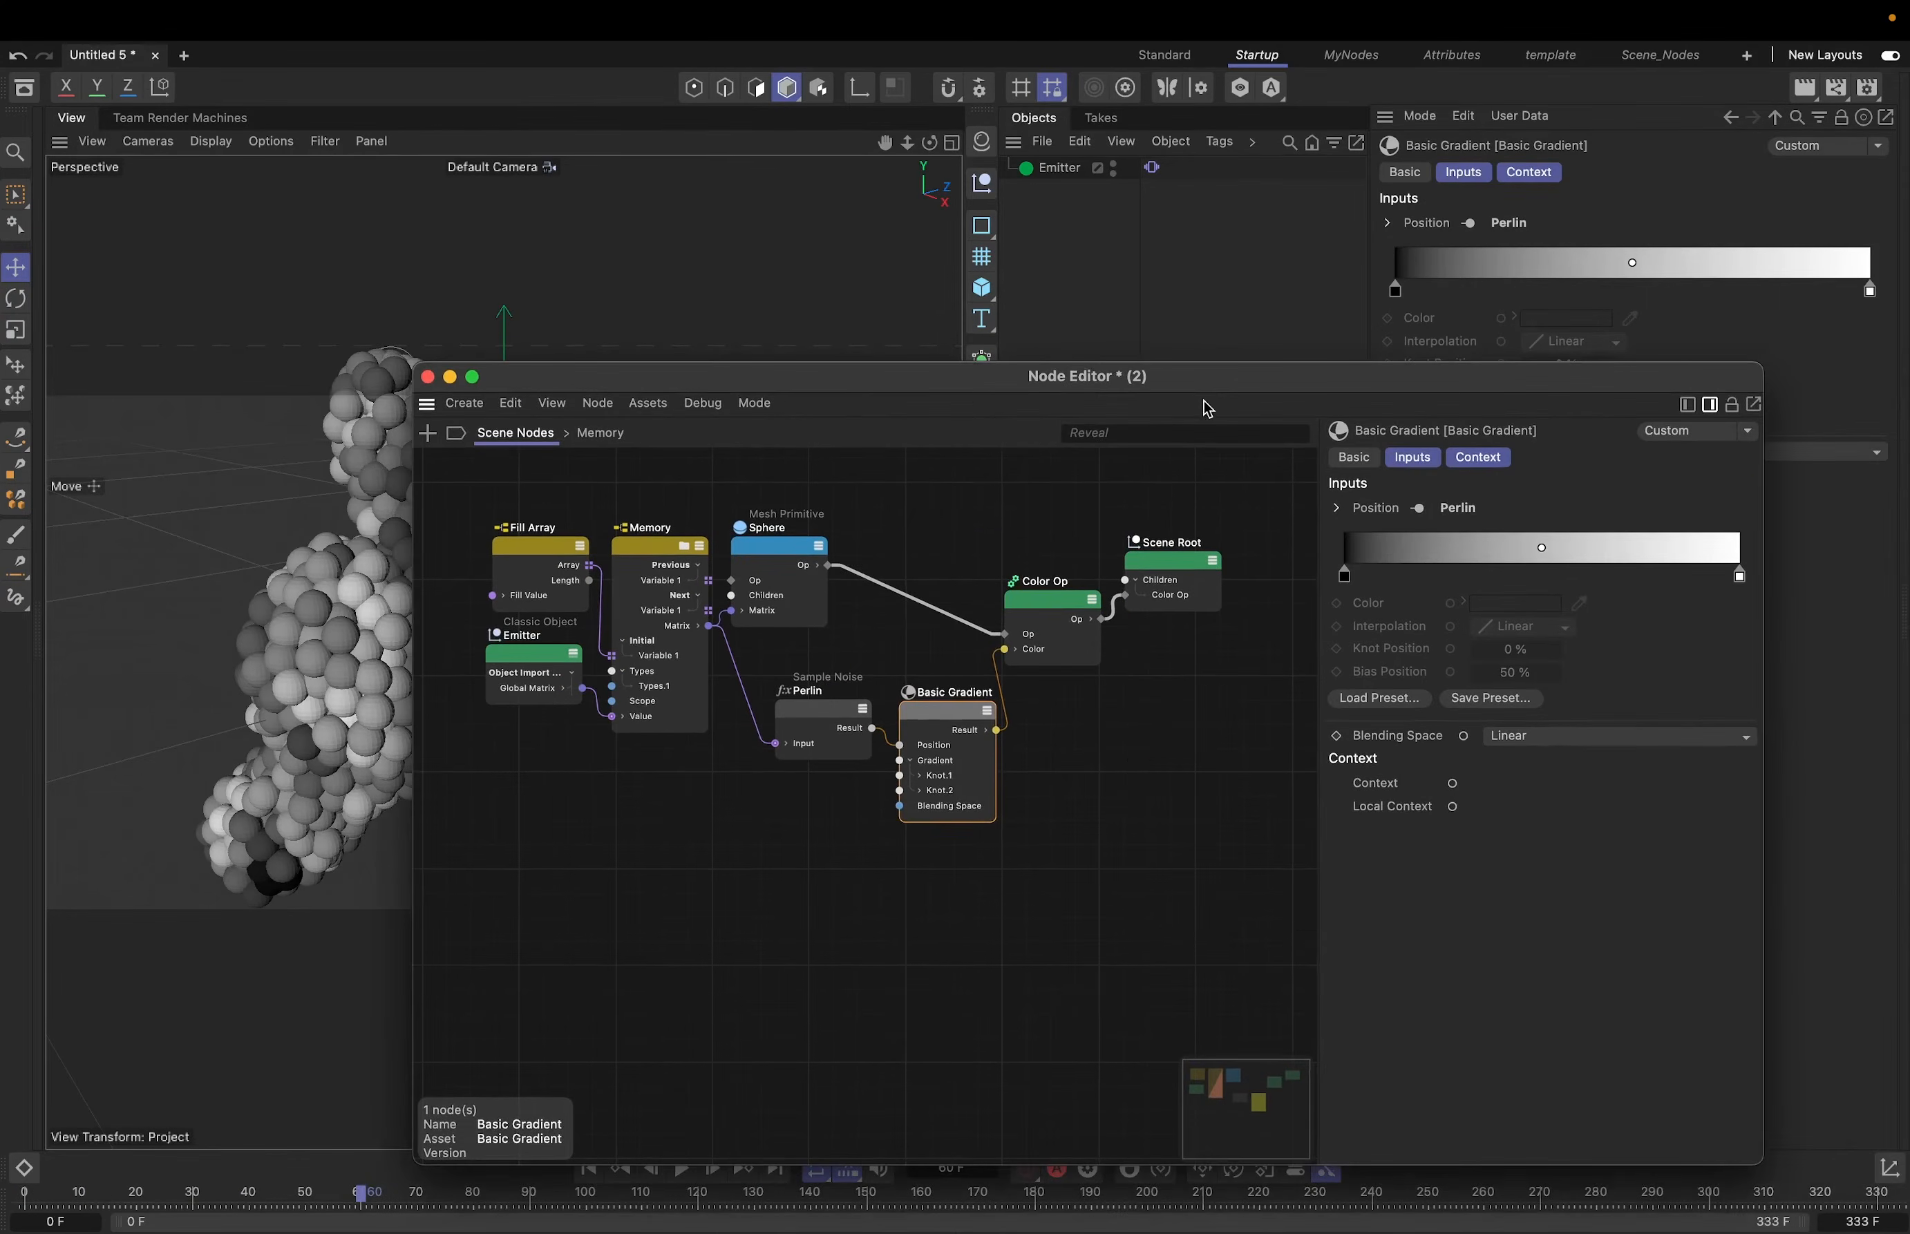
left_click(1397, 698)
scroll(1509, 922, "down", 3)
left_click(1500, 1035)
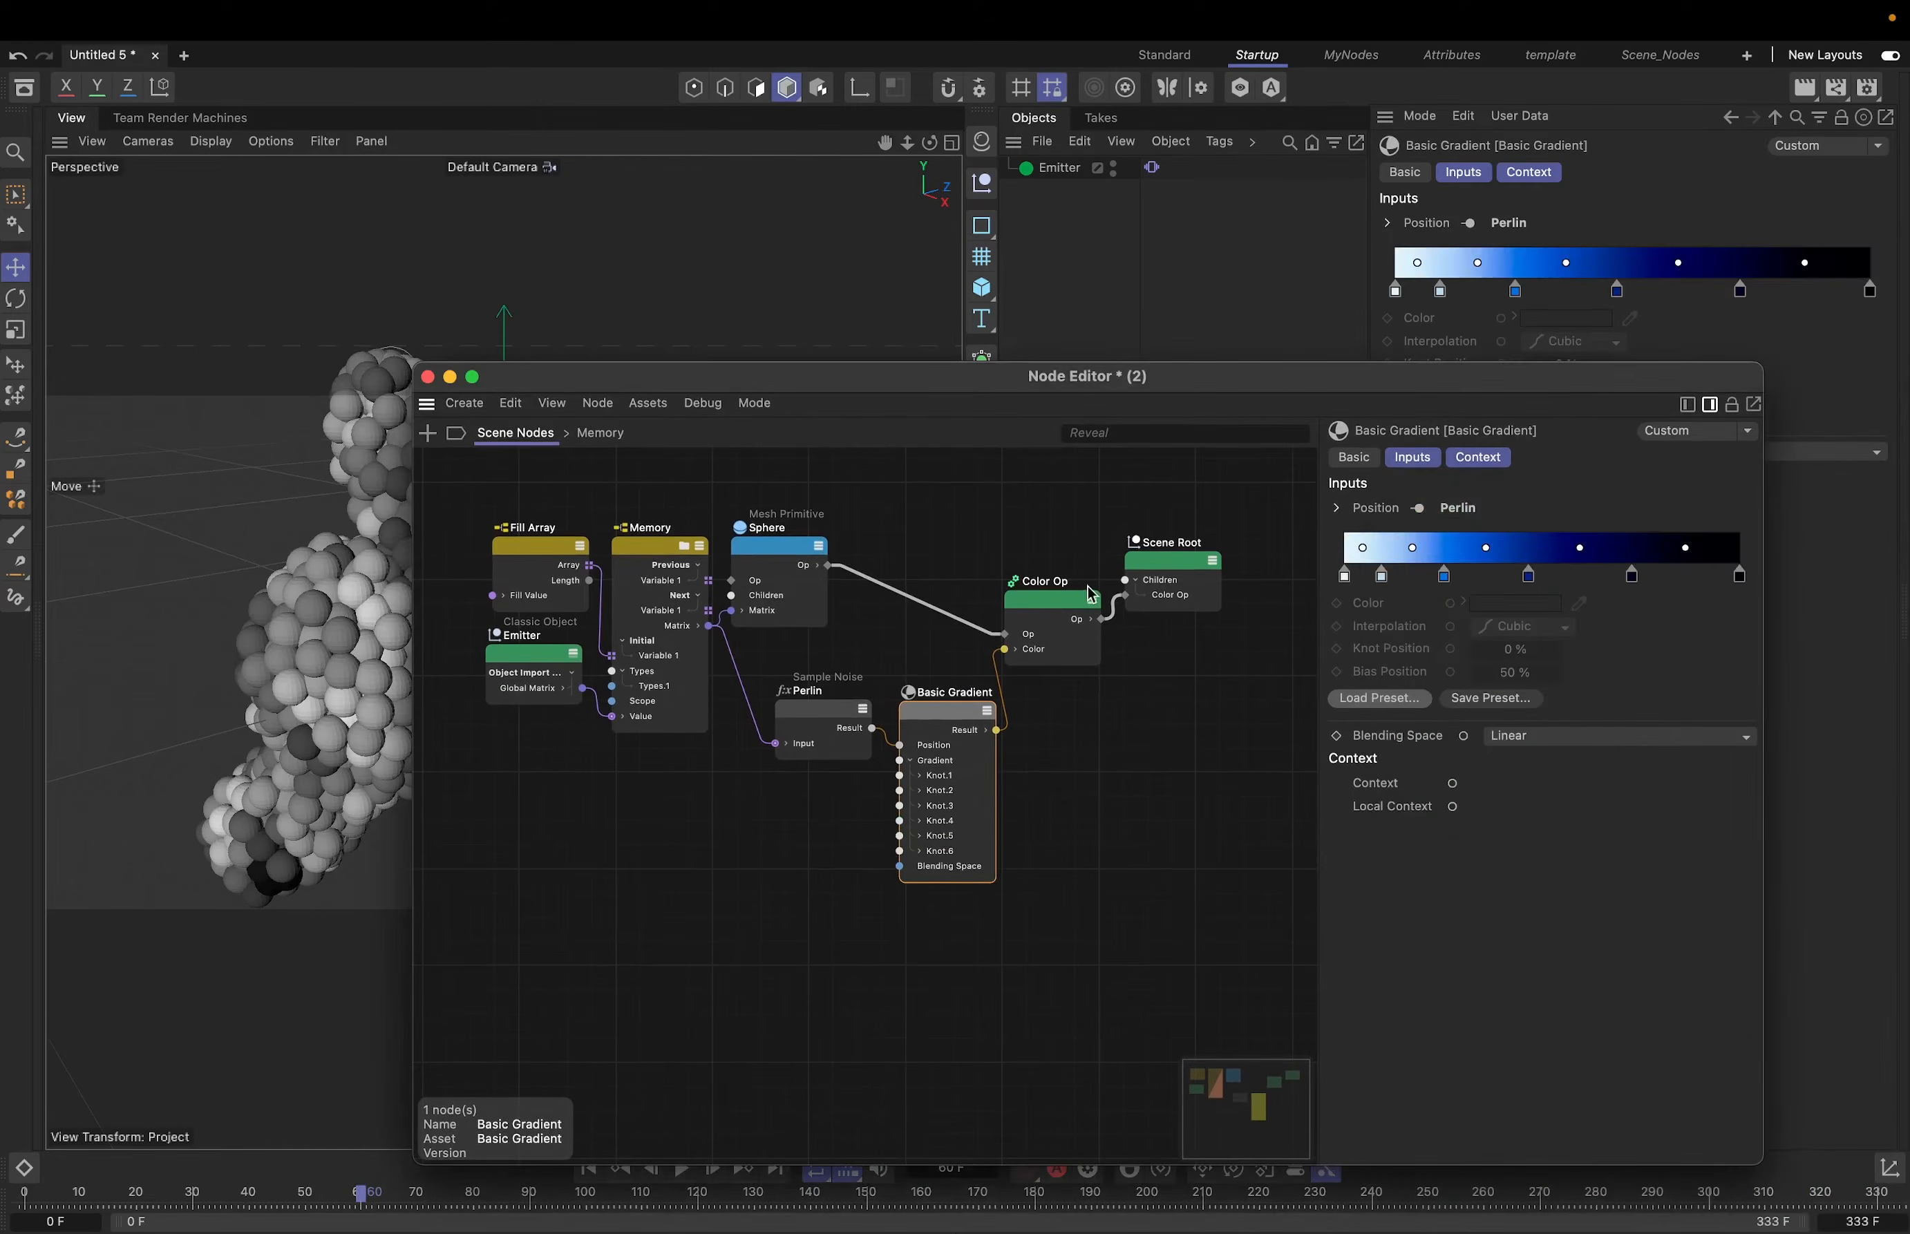
- Rewind and play the animation to examine the blue gradient on the sphere trail, stop it and rewind
left_click_drag(758, 374, 1359, 366)
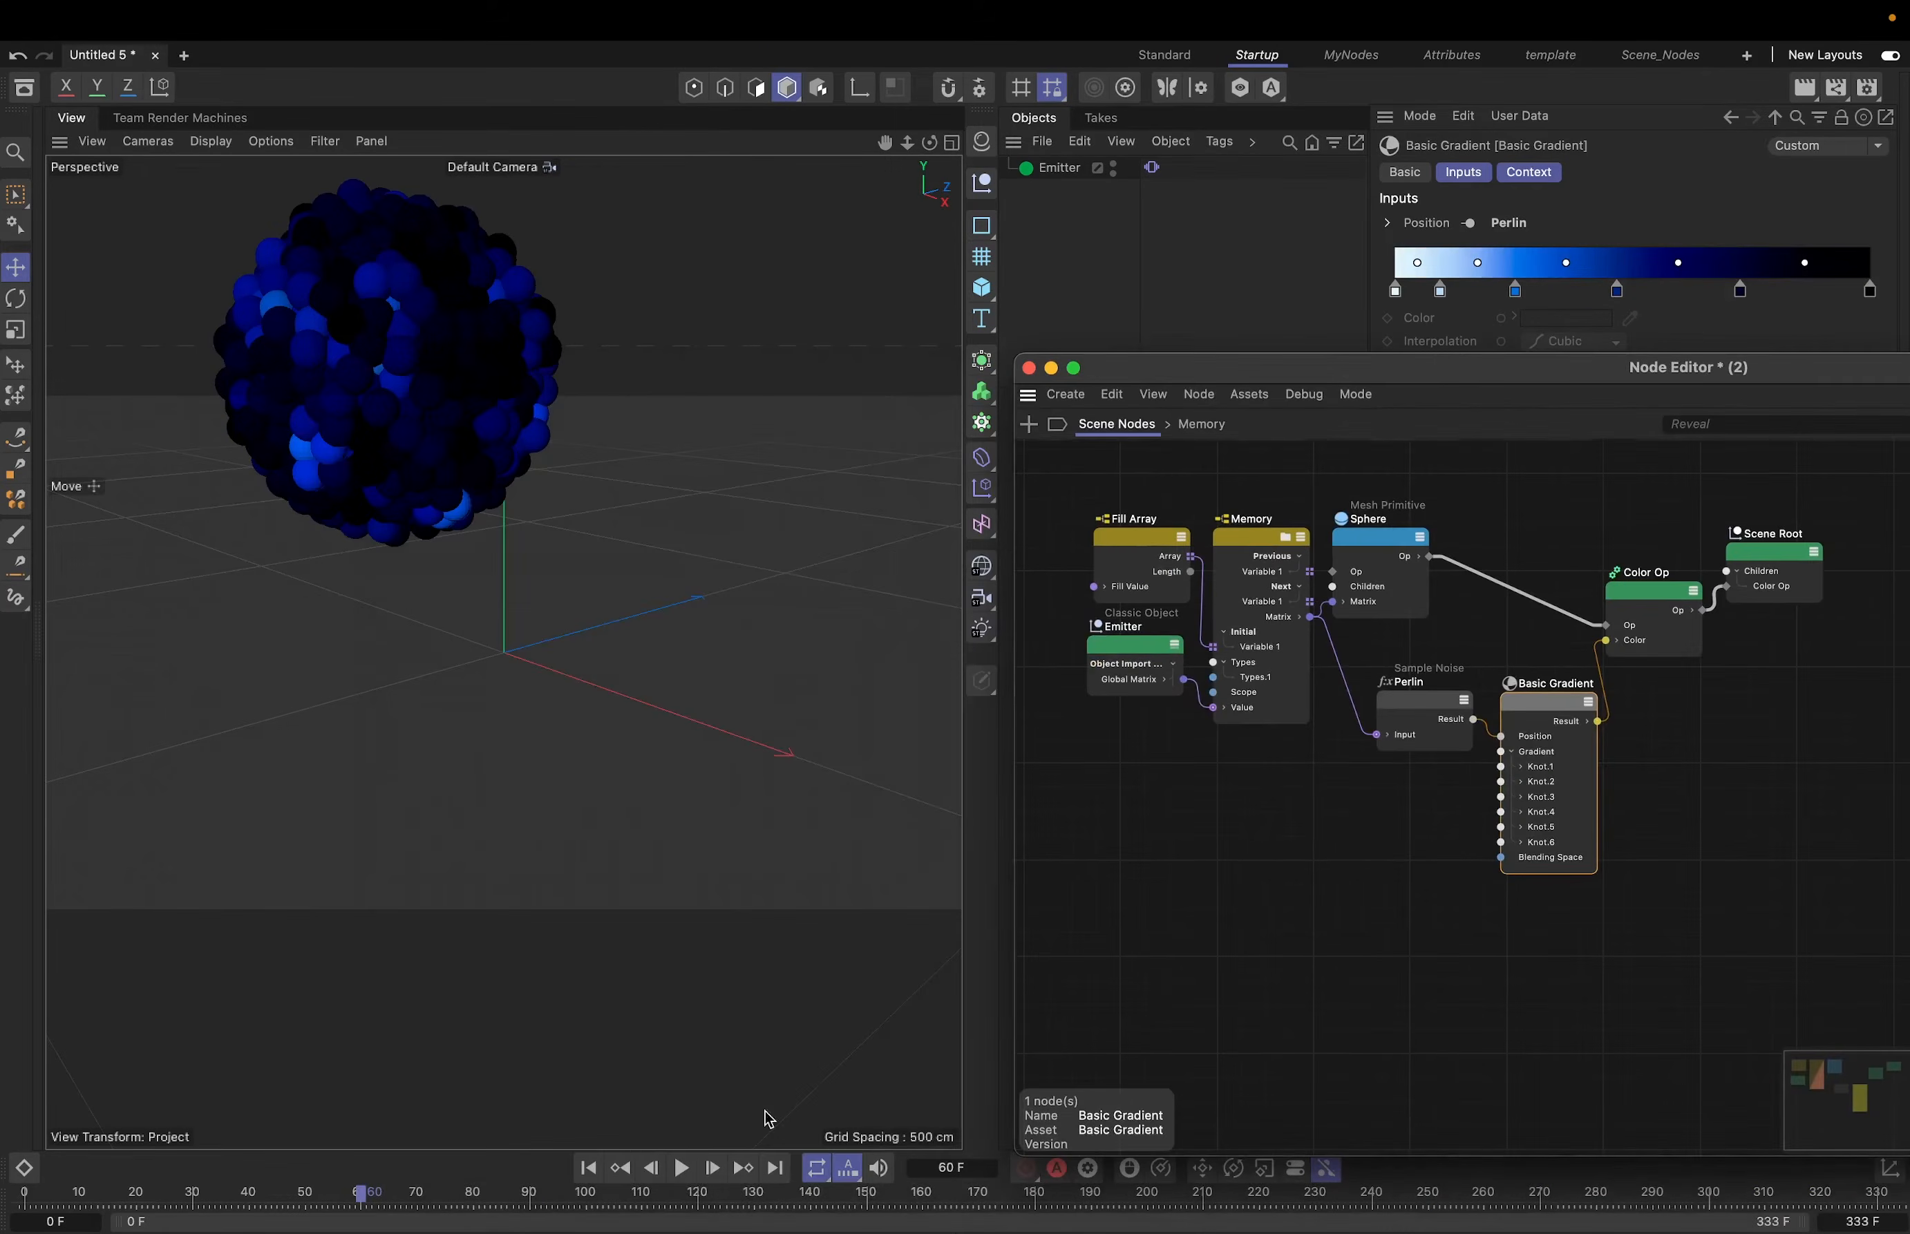
left_click(588, 1168)
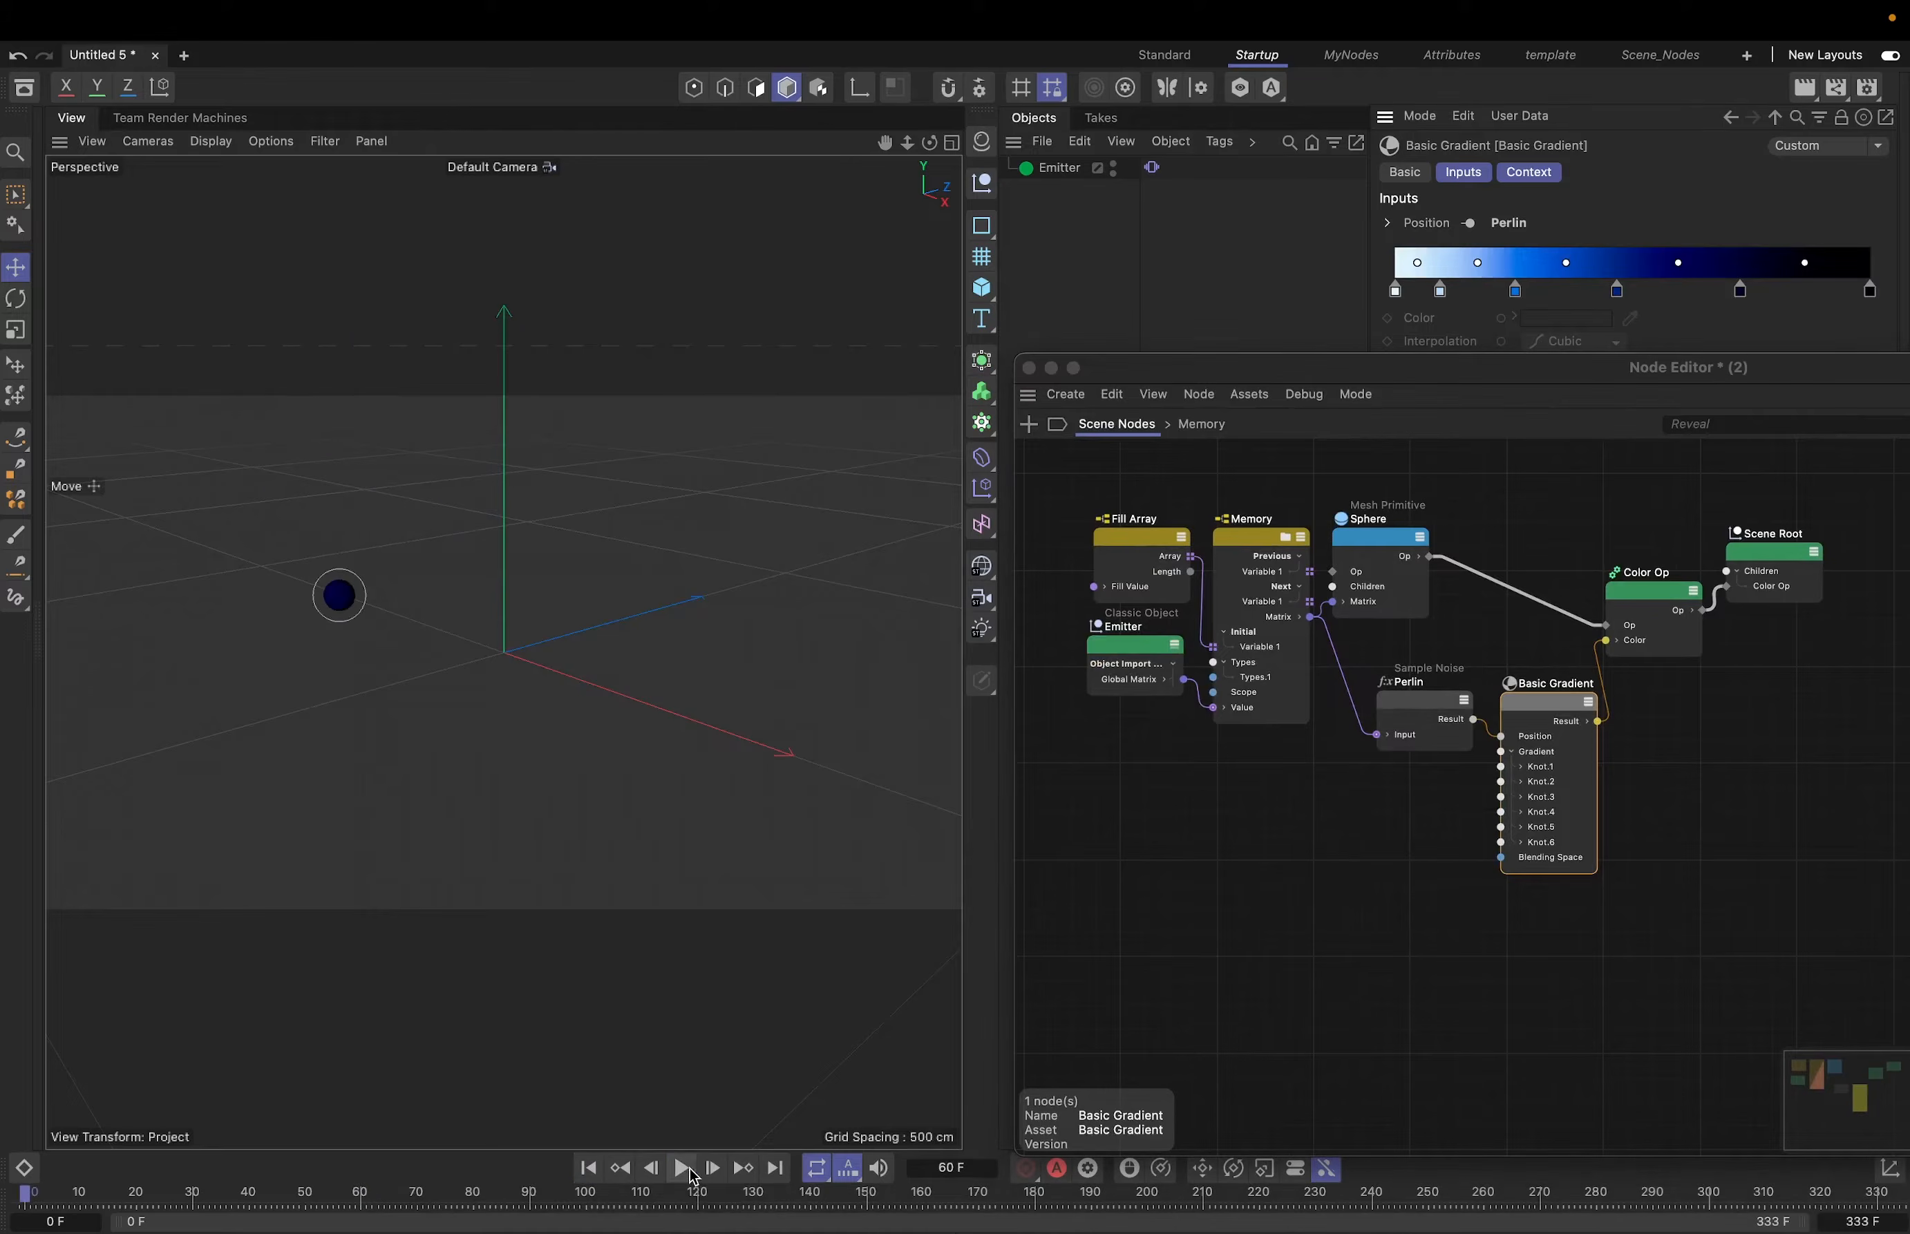
left_click(682, 1167)
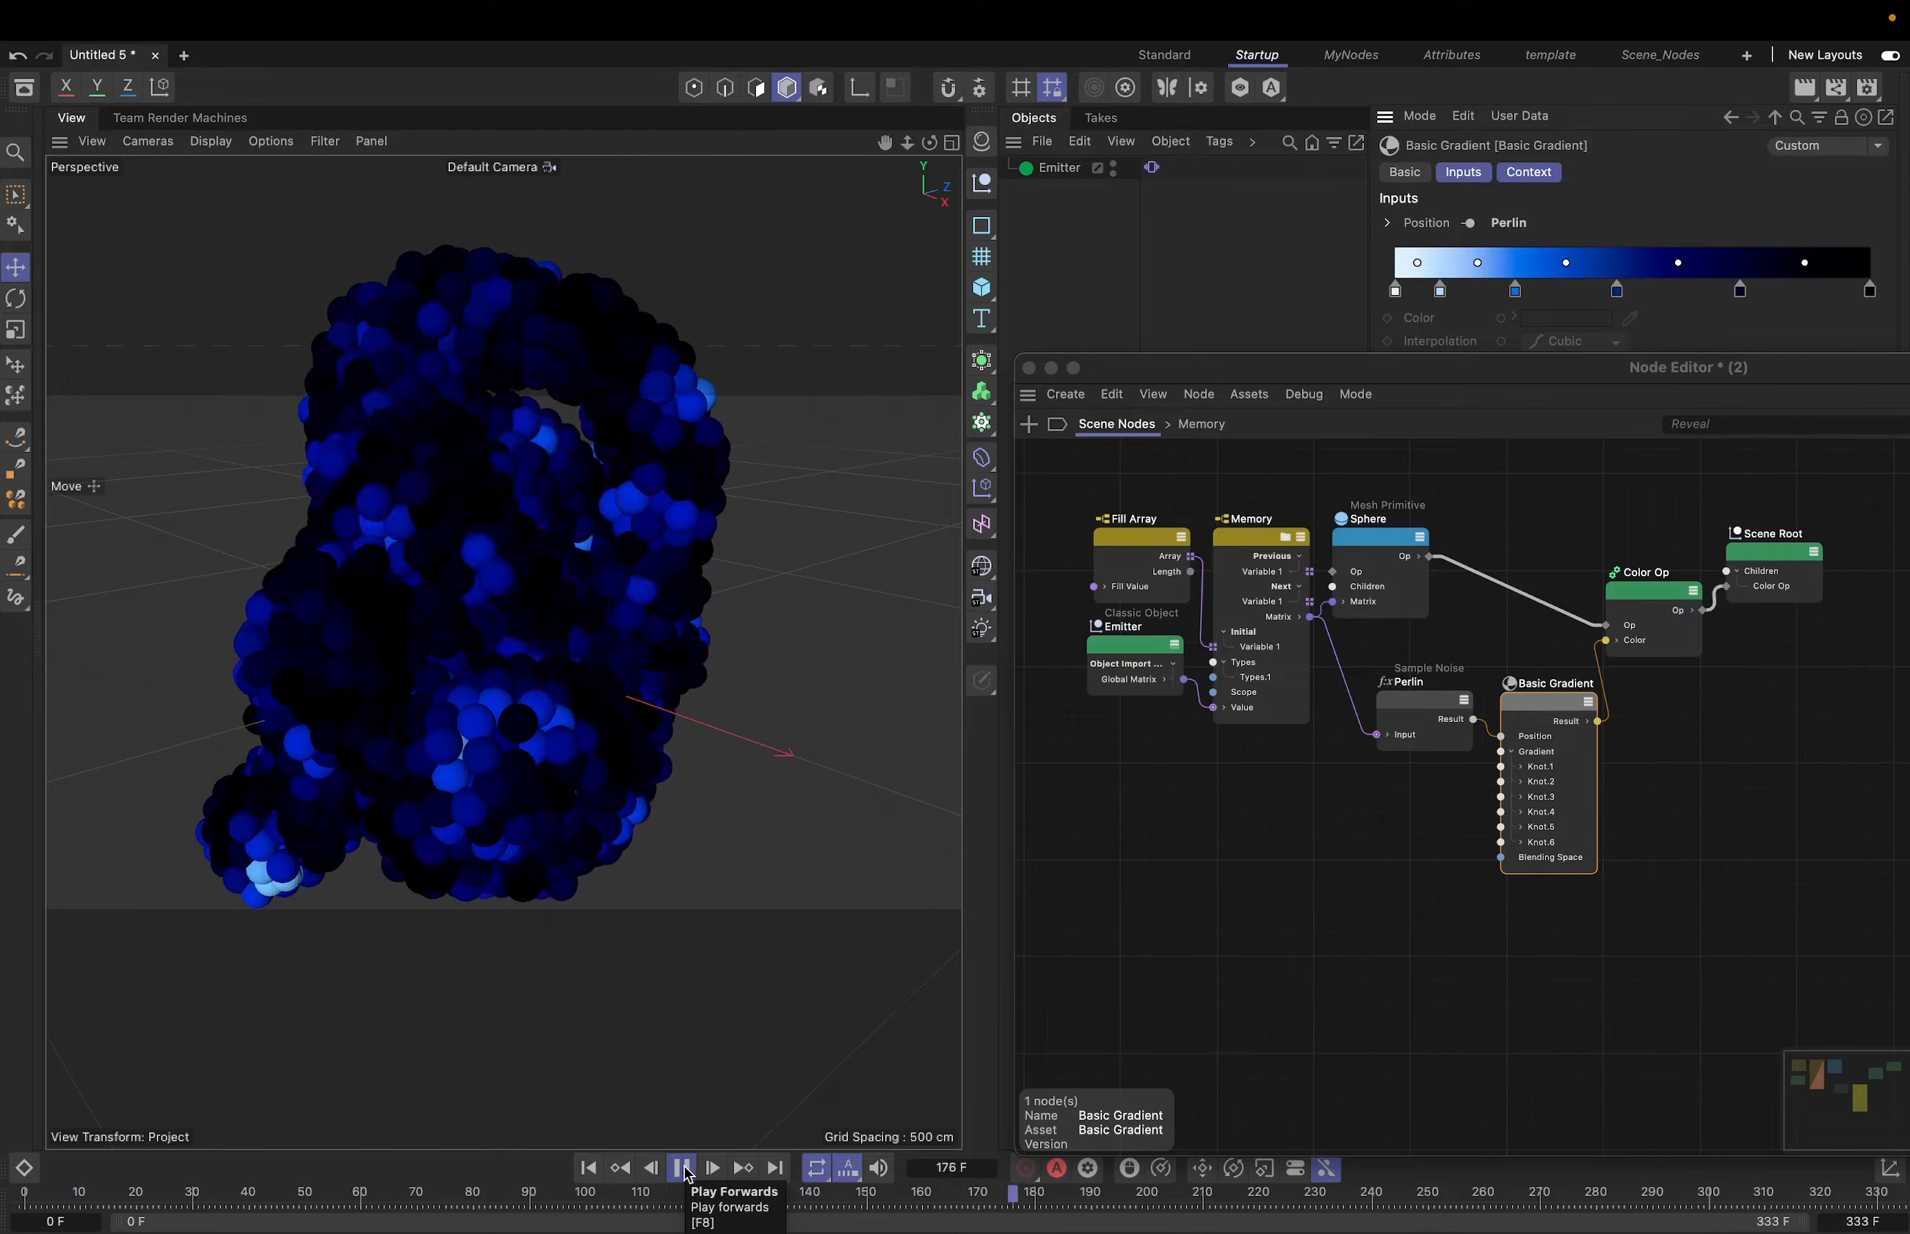
left_click(624, 1170)
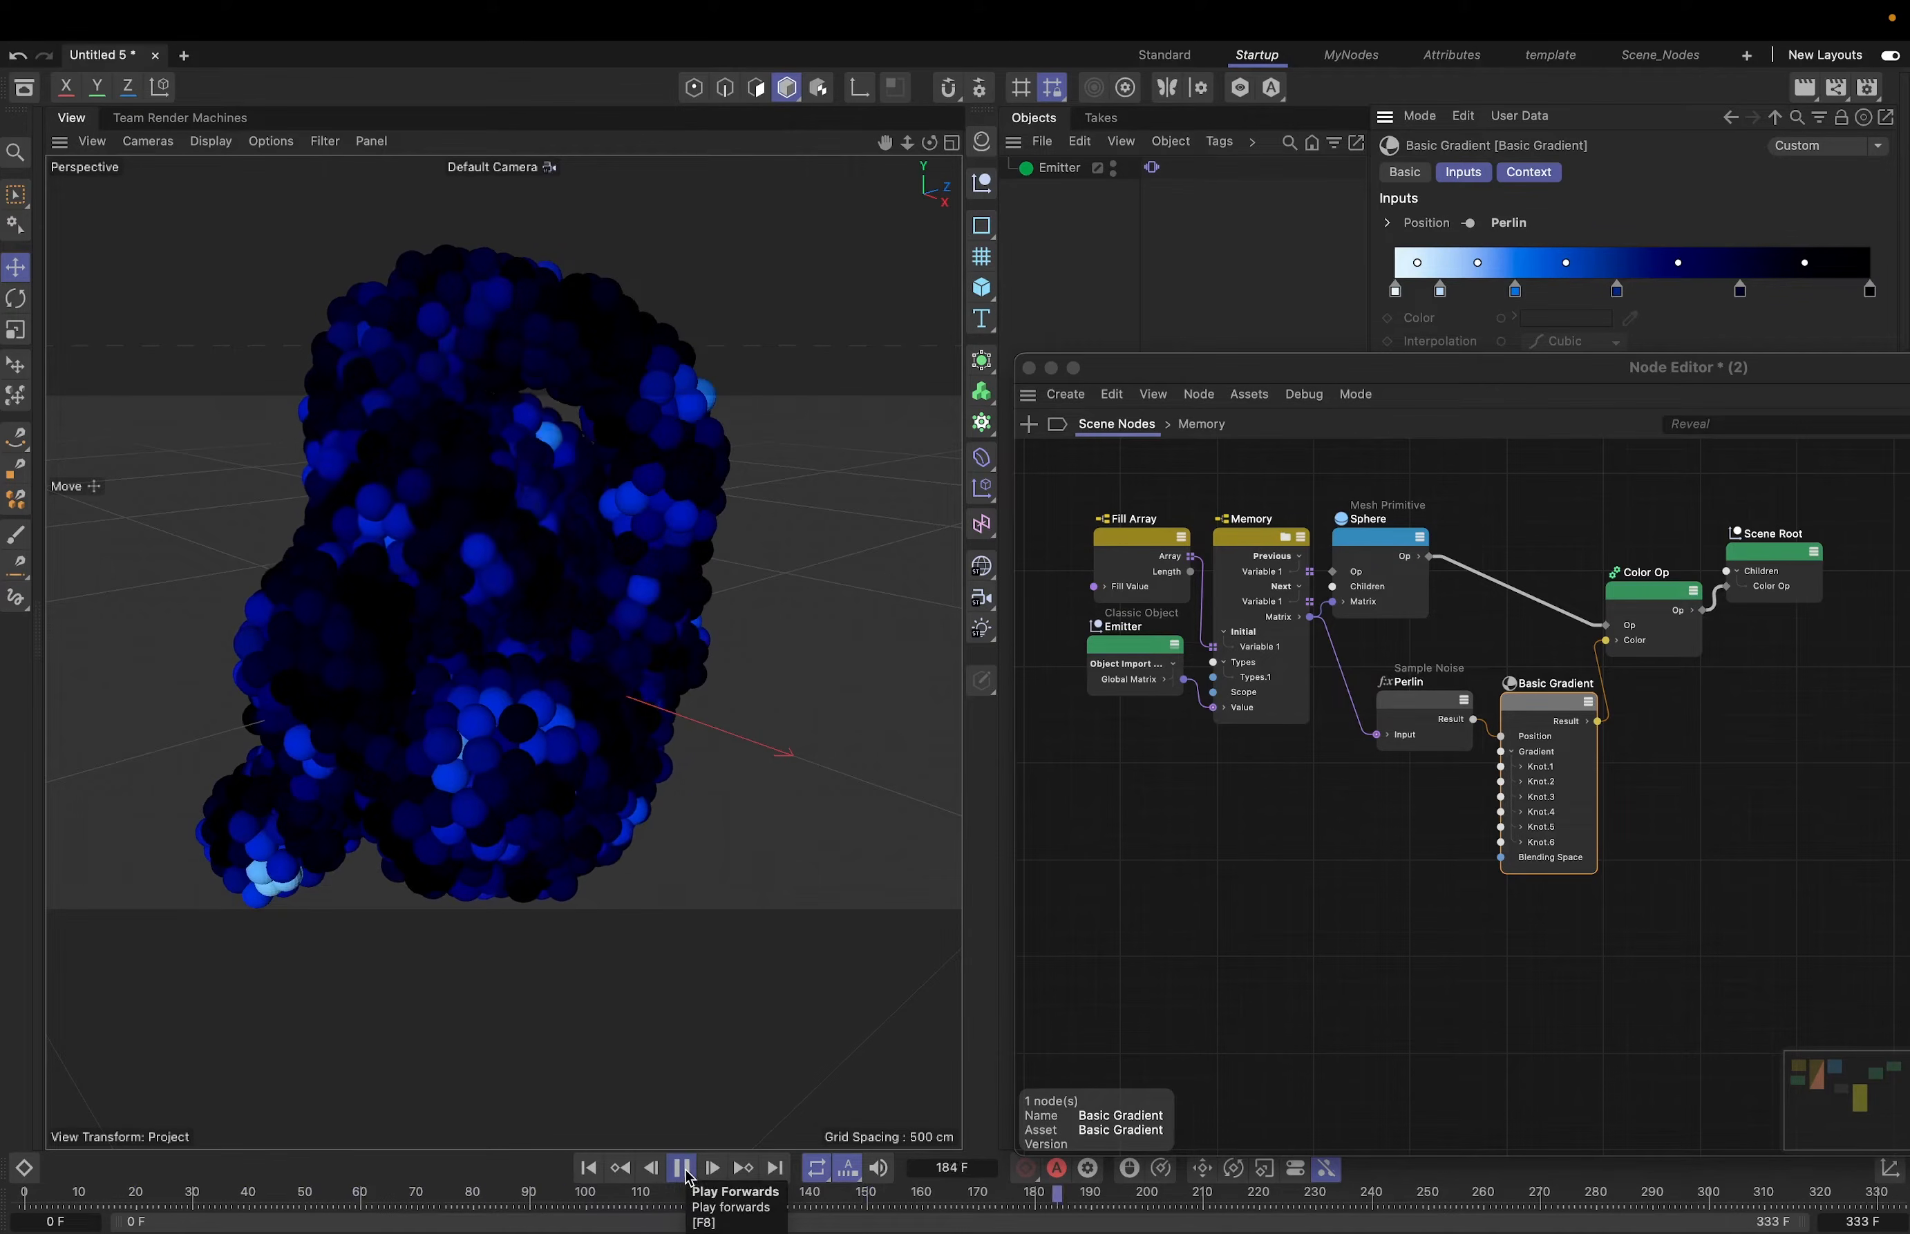
left_click(685, 1175)
left_click(588, 1171)
- Inside the Memory node, expose all inputs of Append Elements and publish its Count port as an input of Memory
left_click(1285, 537)
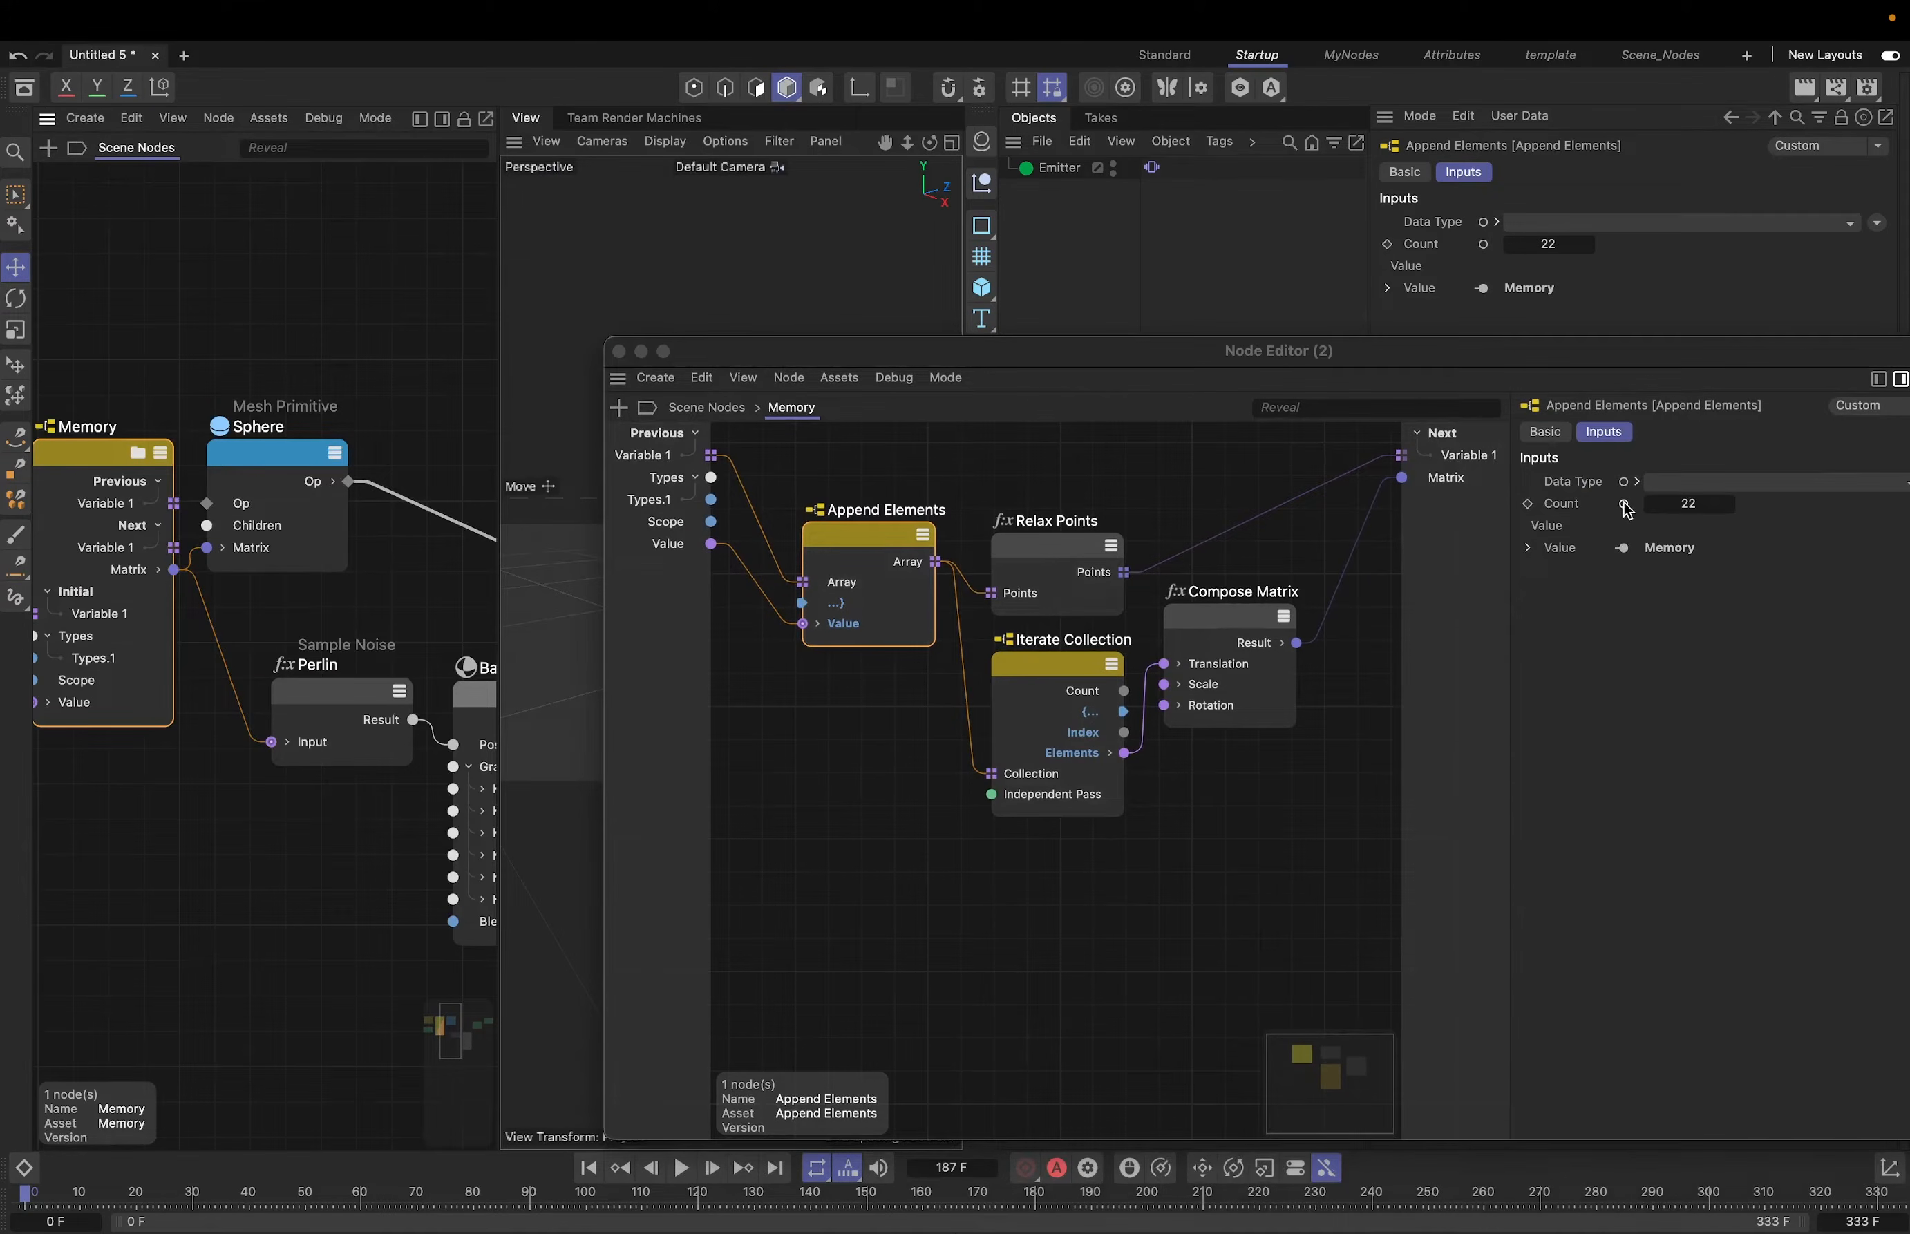
left_click(1623, 504)
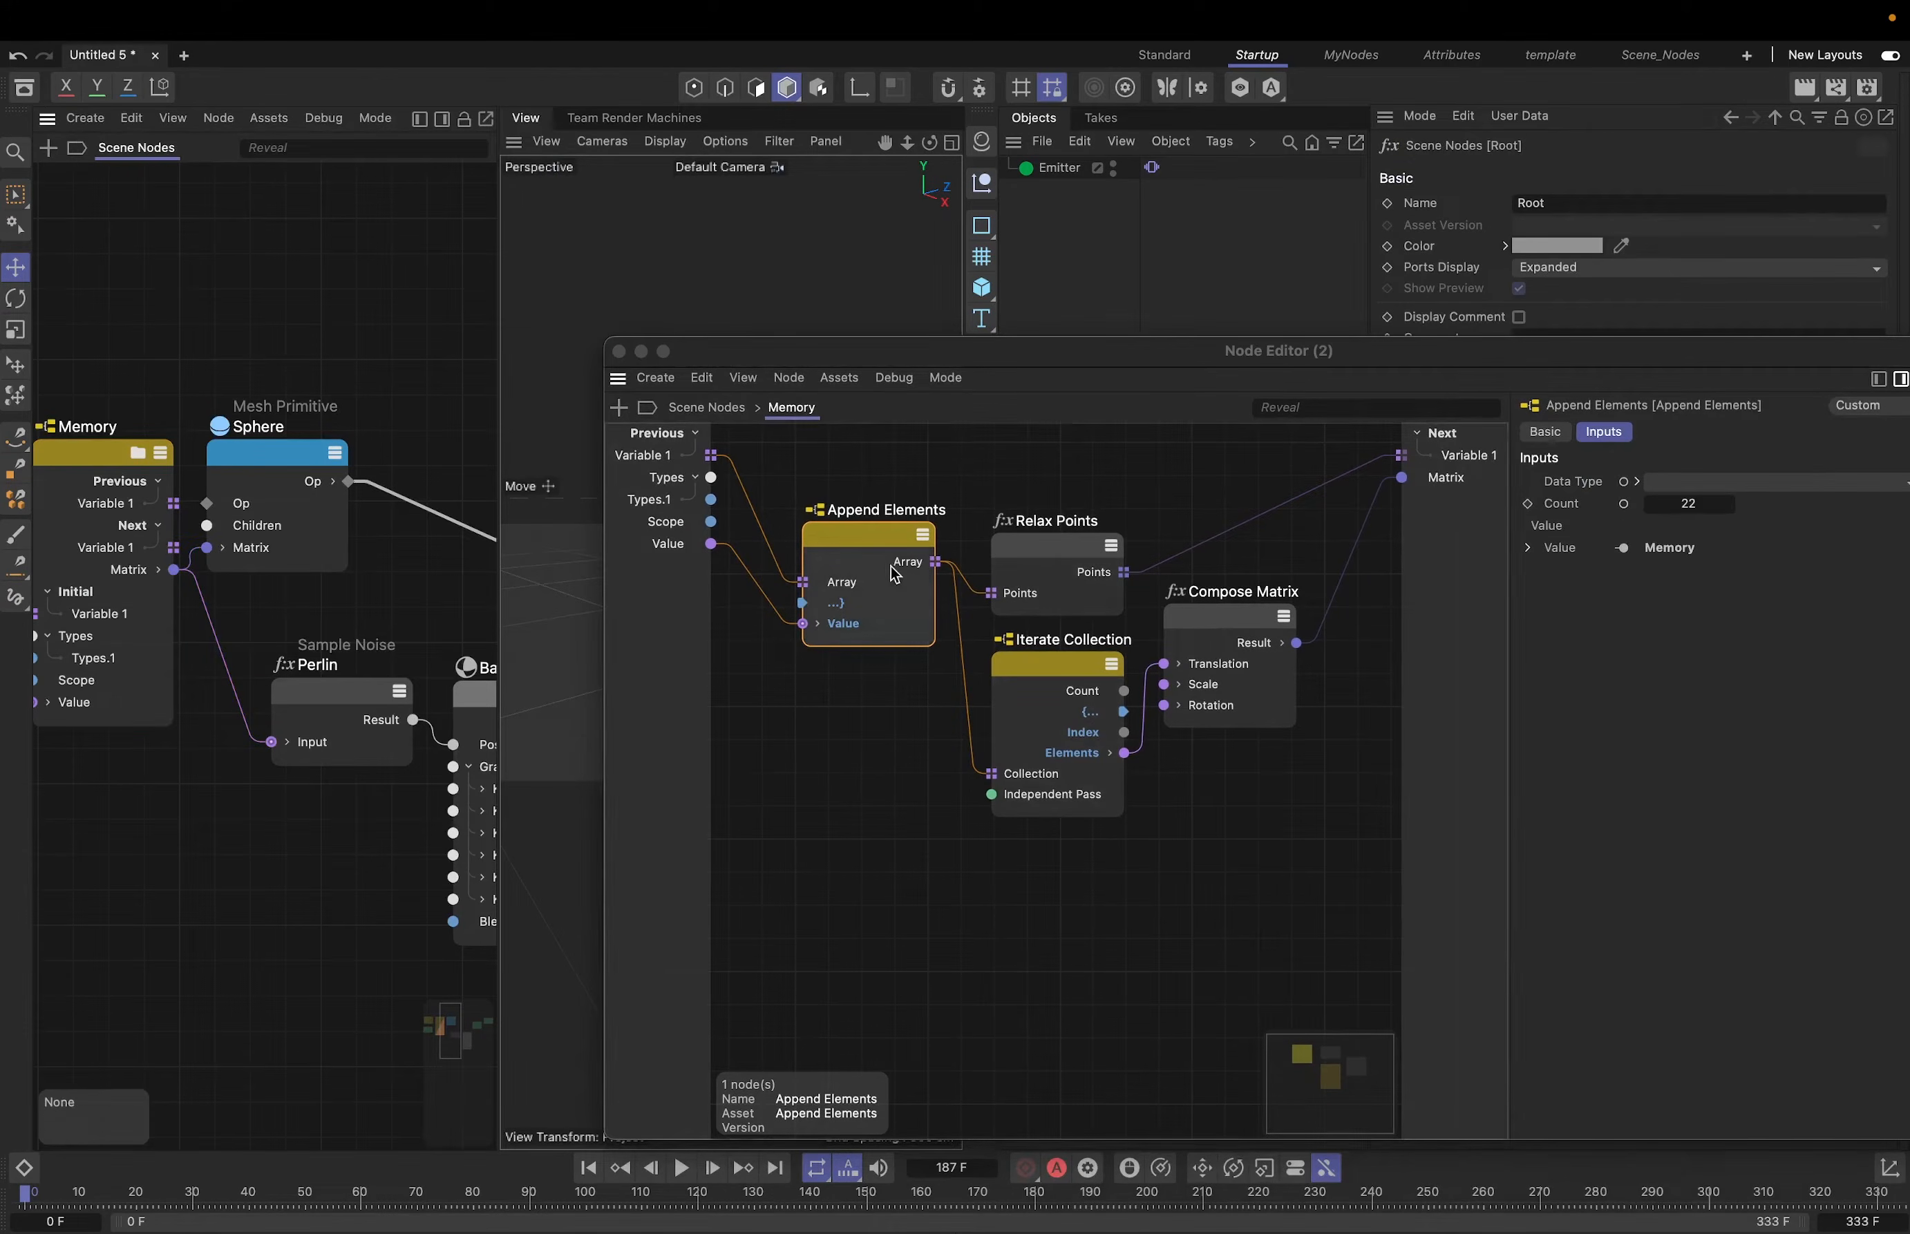
right_click(874, 537)
mouse_move(1124, 590)
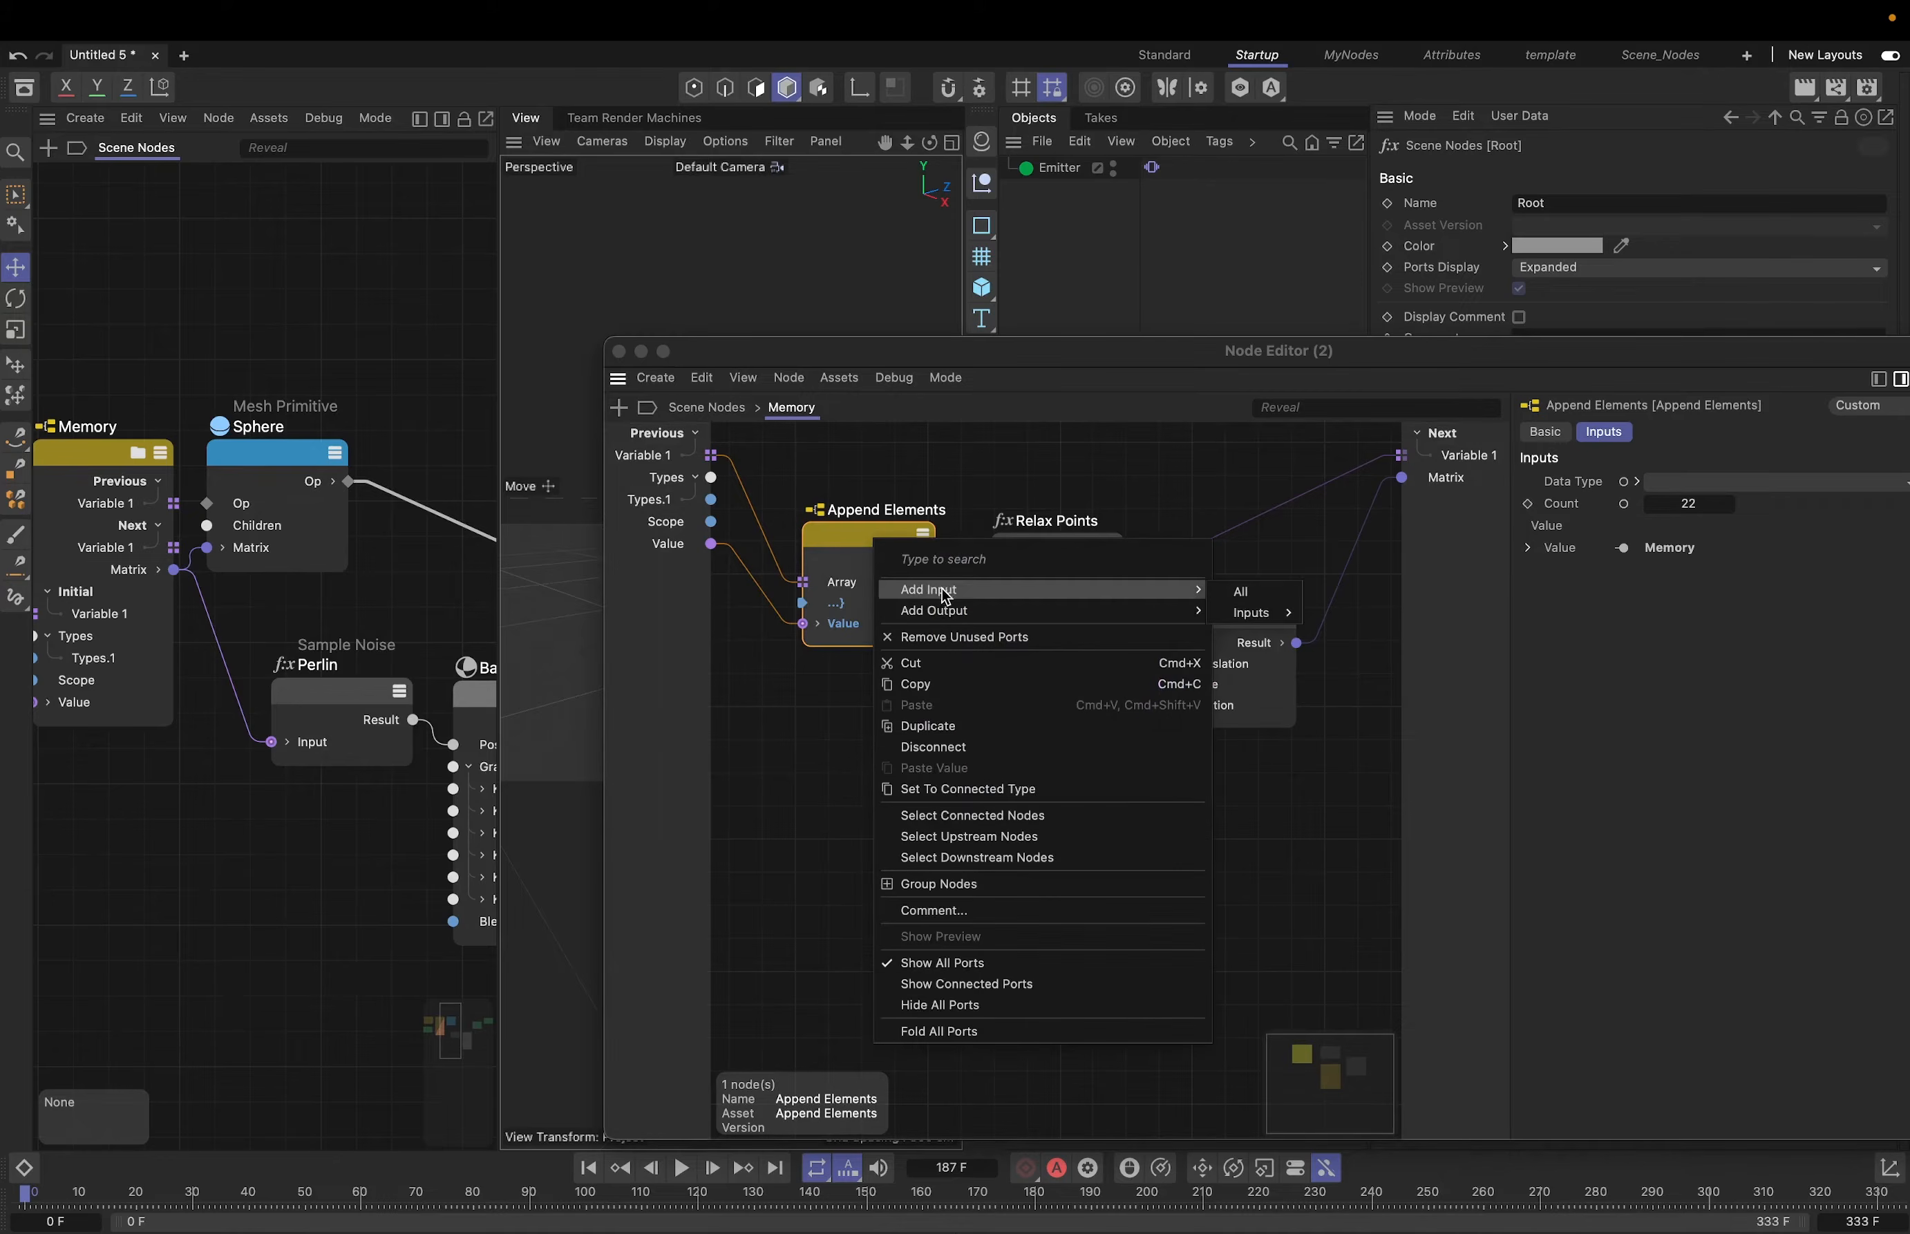
left_click(1278, 596)
left_click_drag(804, 665, 665, 610)
left_click(715, 657)
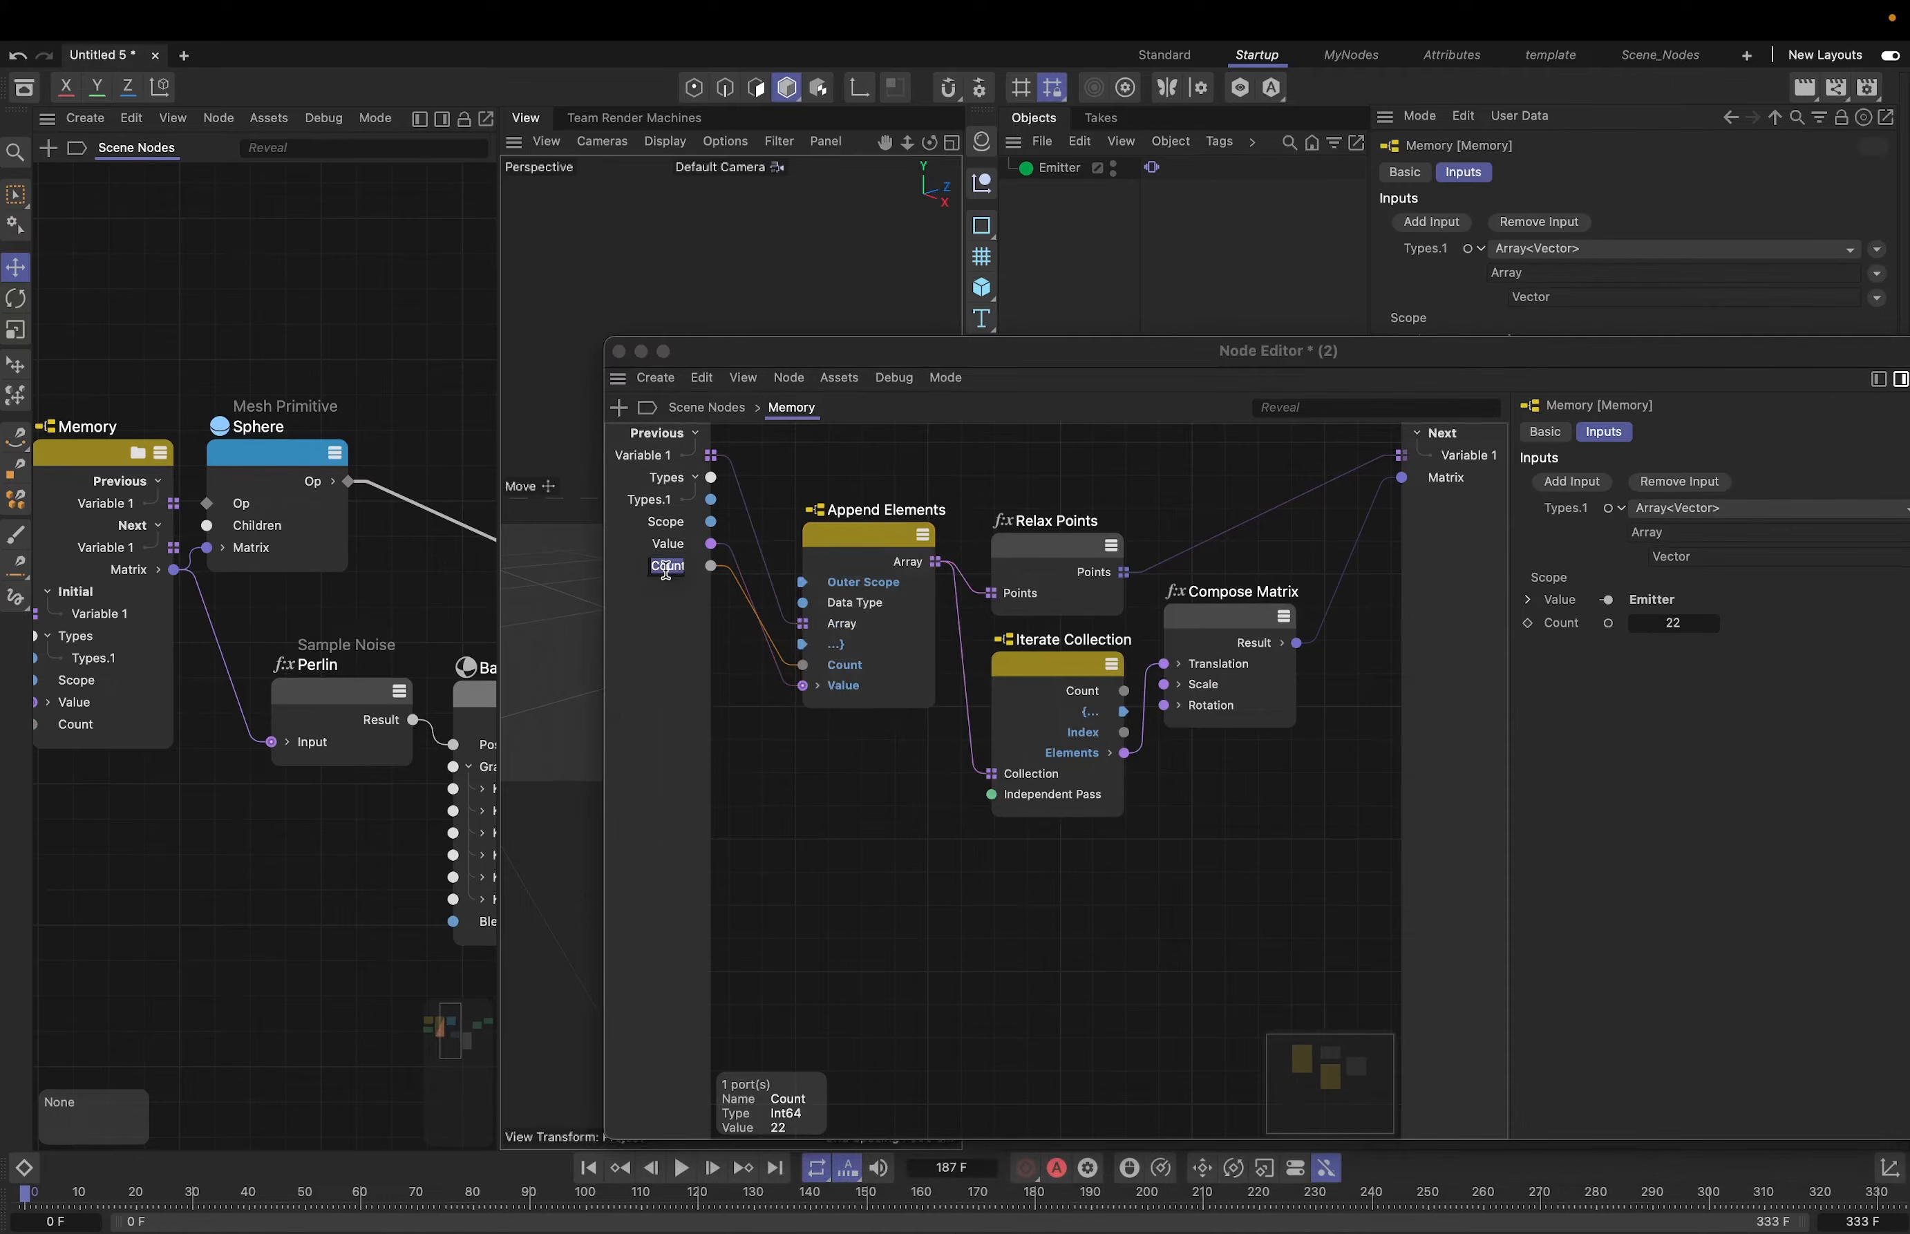
- Rename Memory's Count input port to Particles Count and return to the top-level Scene Nodes graph
left_click(667, 567)
type("Part")
key("Return")
left_click(720, 410)
- Move the Fill Array and Emitter nodes farther away from Memory to free space around its inputs
middle_click_drag(844, 778, 993, 784)
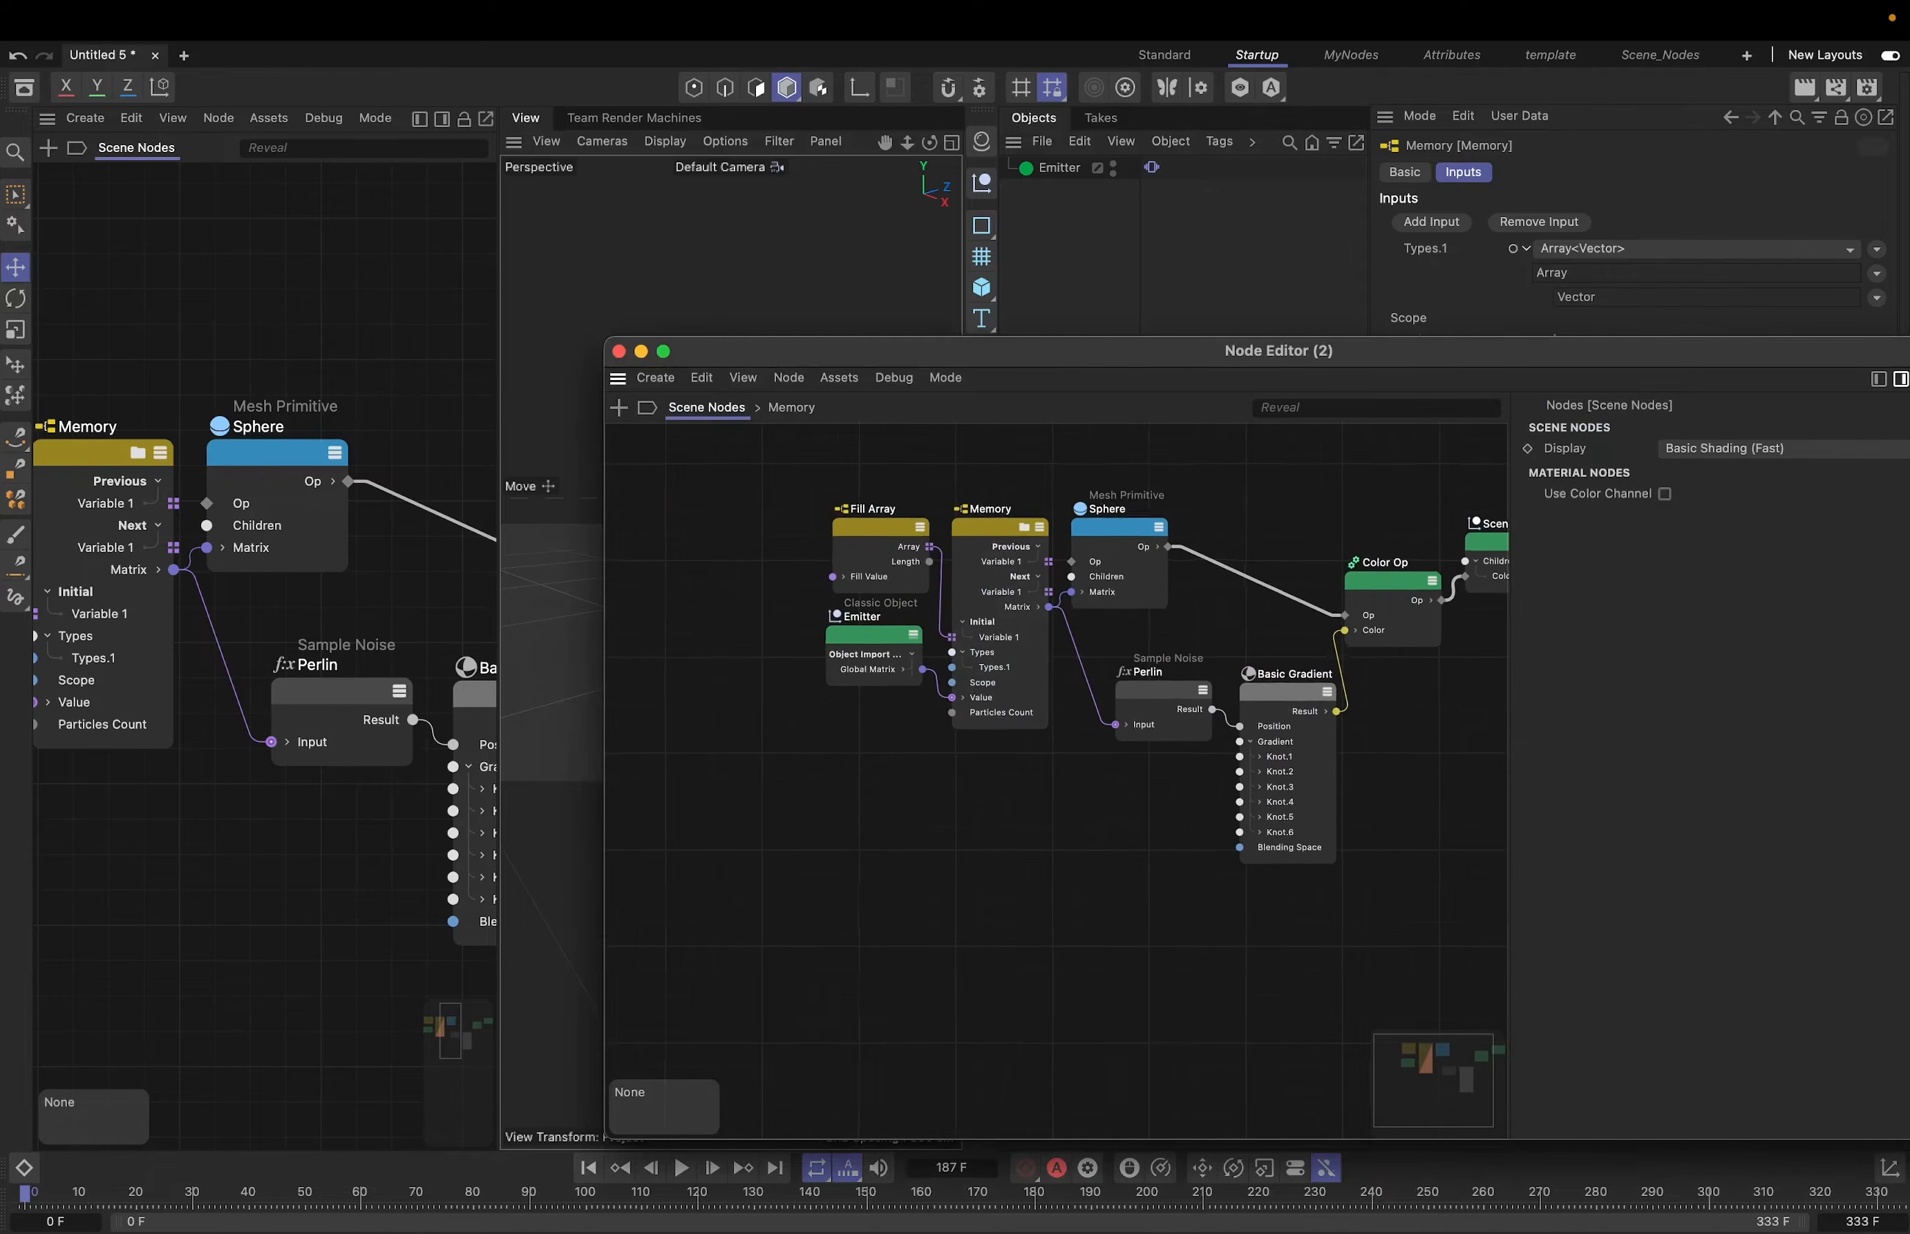
left_click_drag(867, 542, 857, 524)
left_click_drag(871, 640, 842, 629)
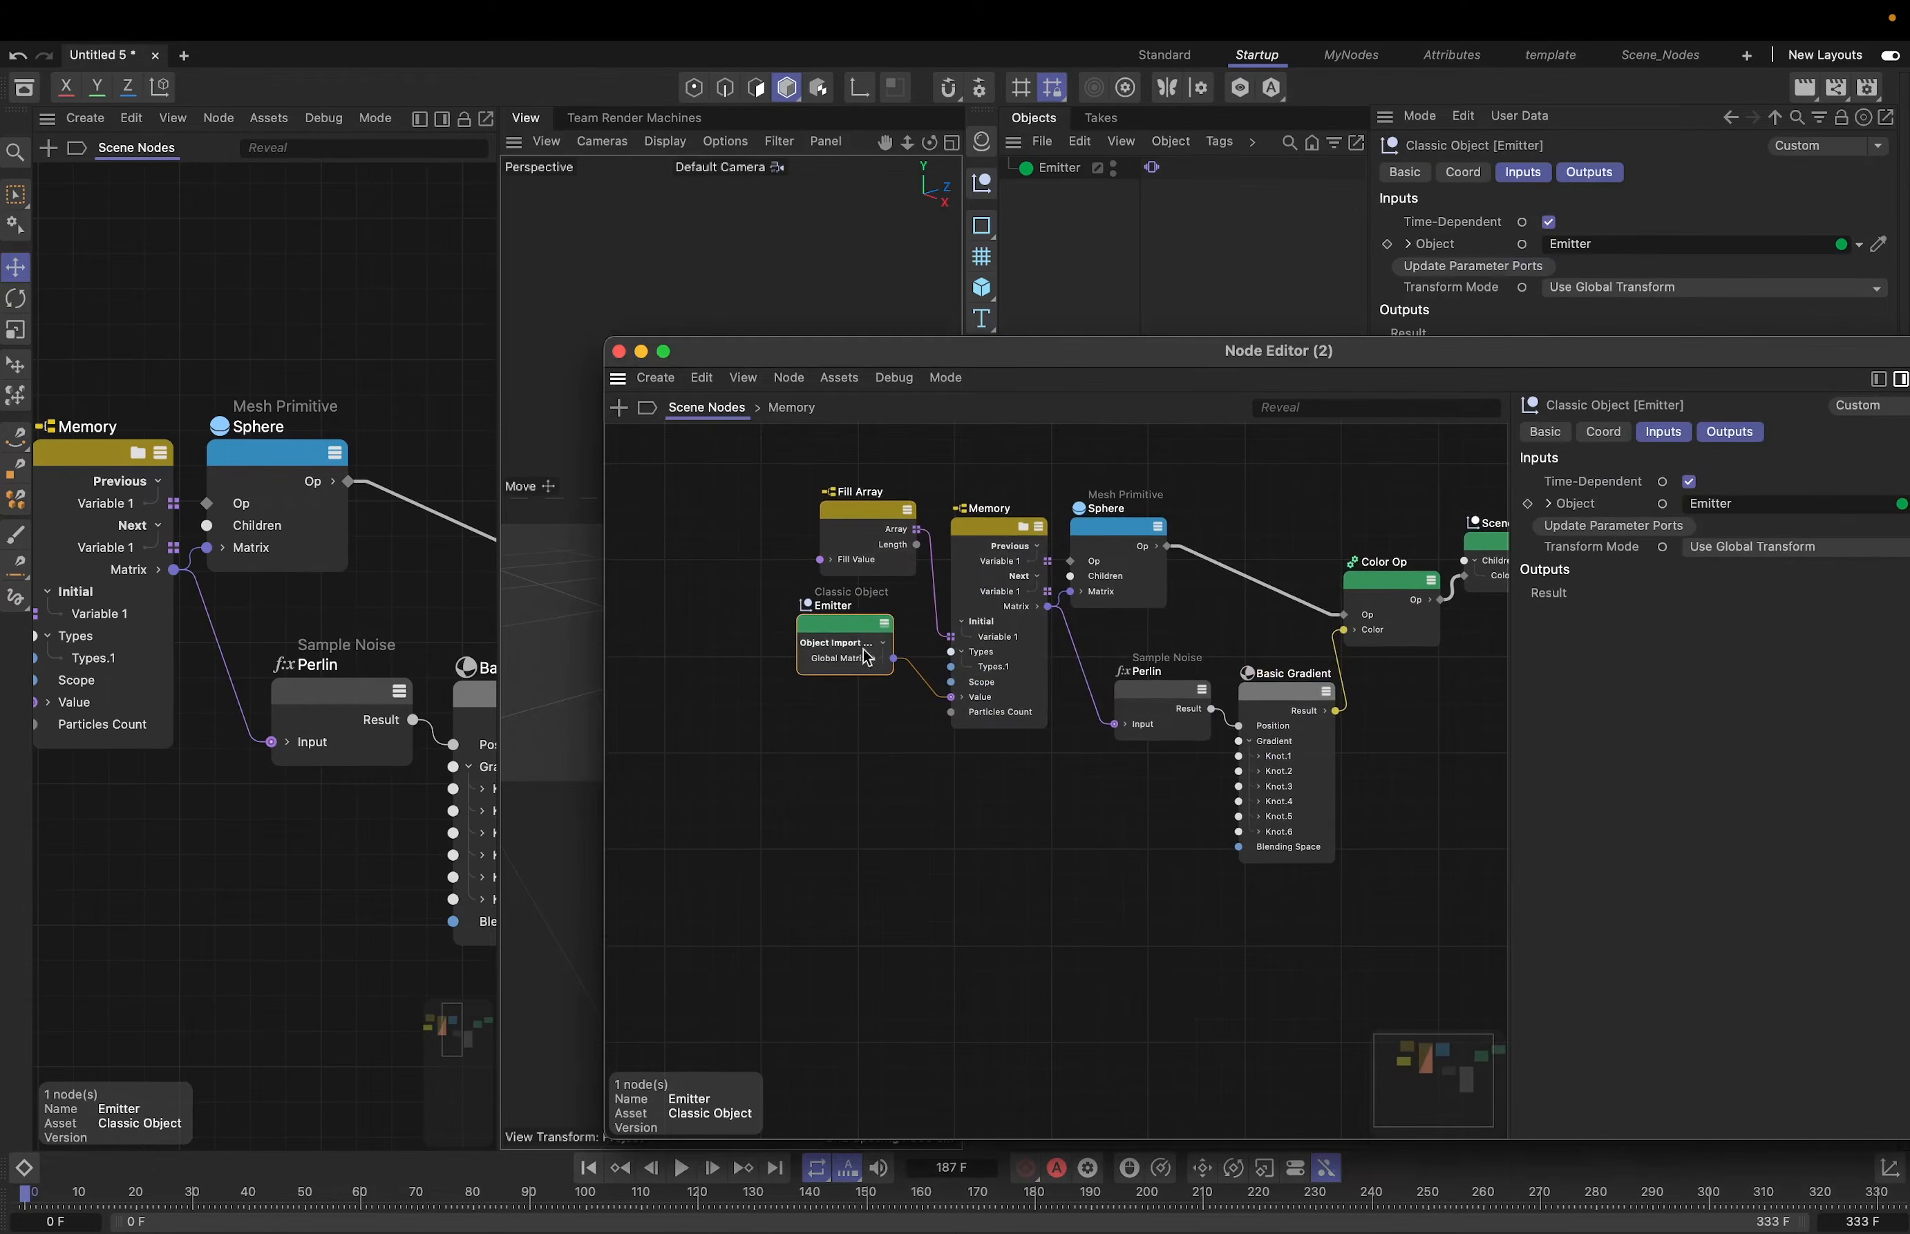
left_click(988, 816)
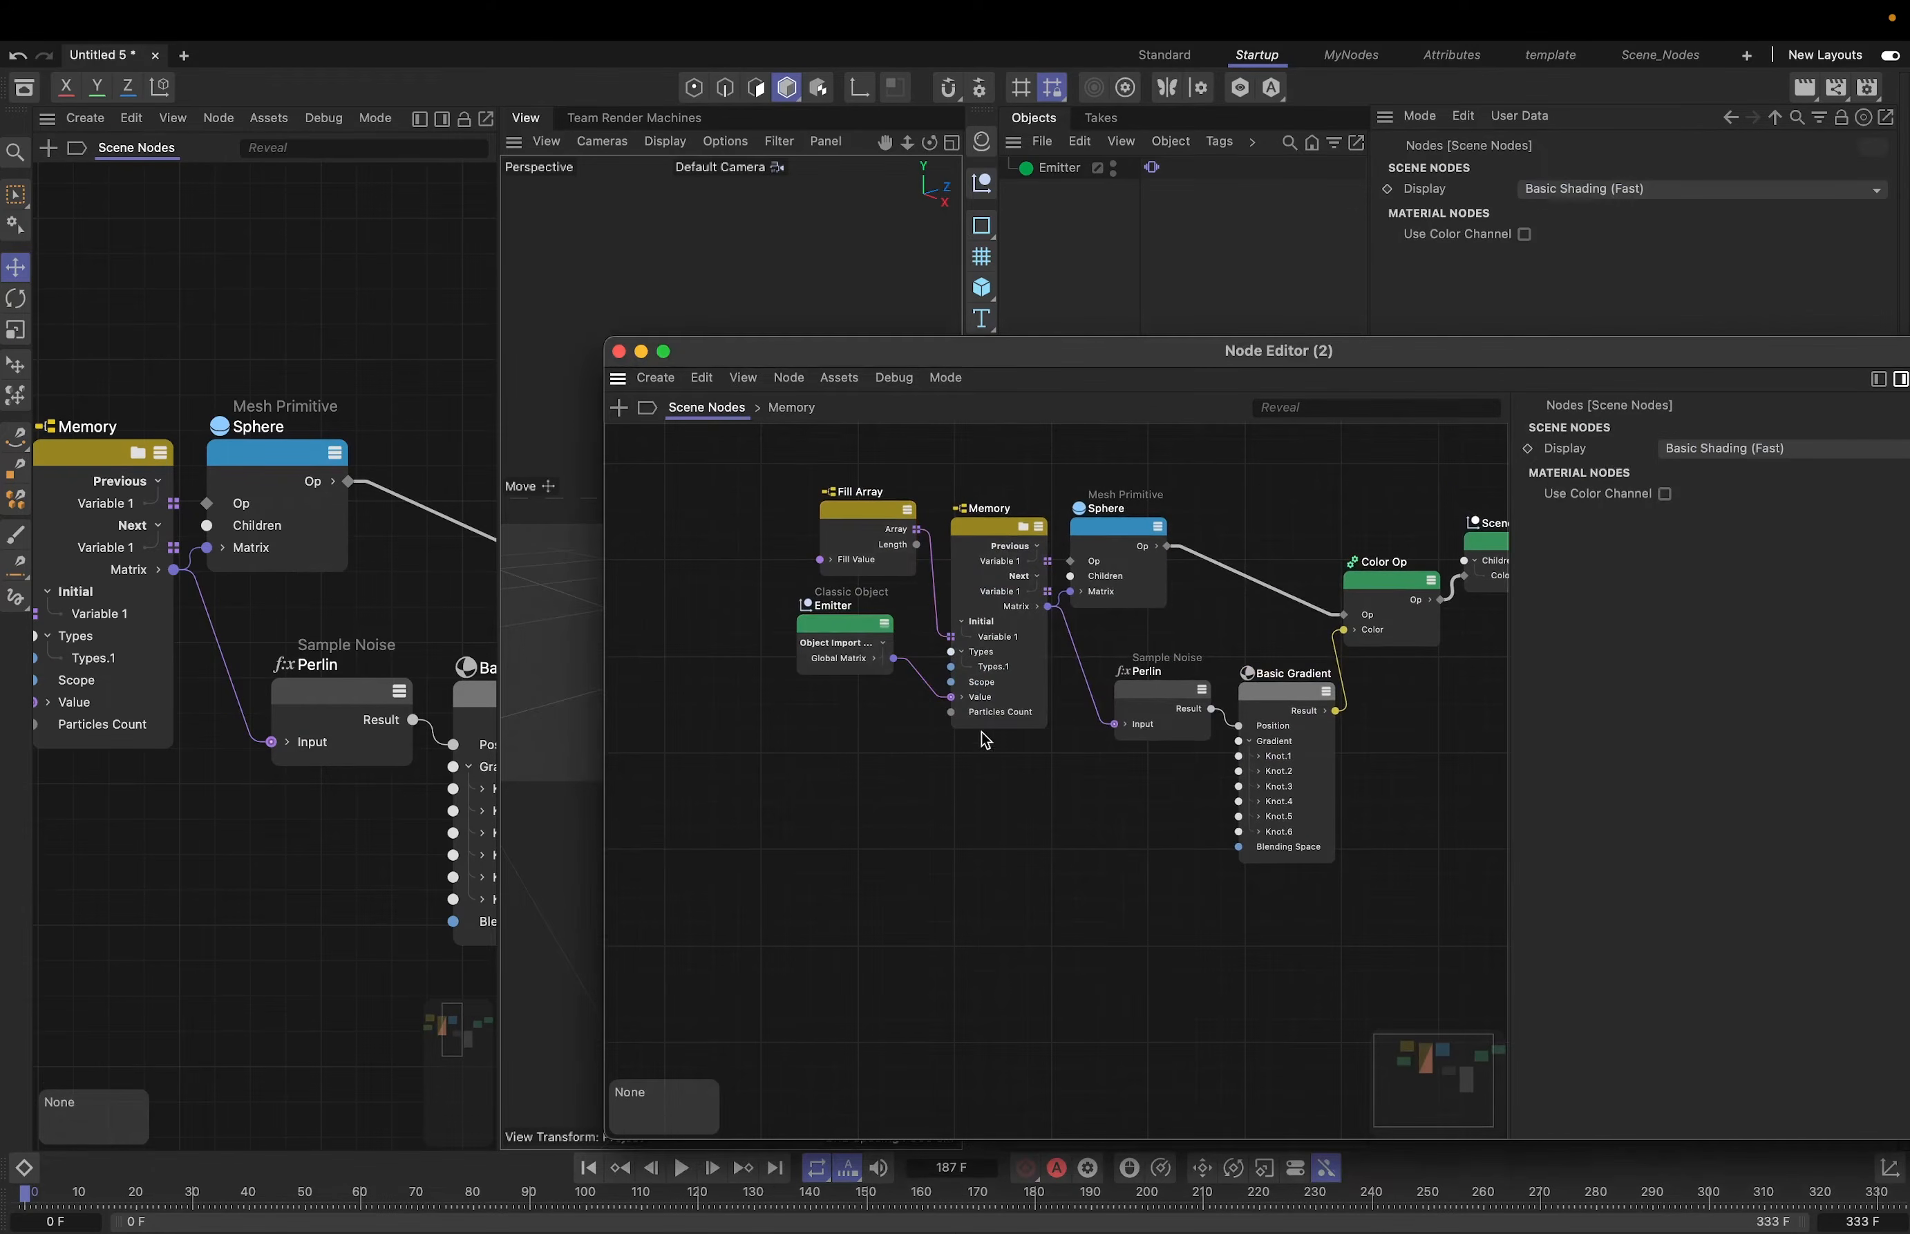
- Close the separate Node Editor window and widen the docked node graph so the nodes around Memory fit
left_click(618, 353)
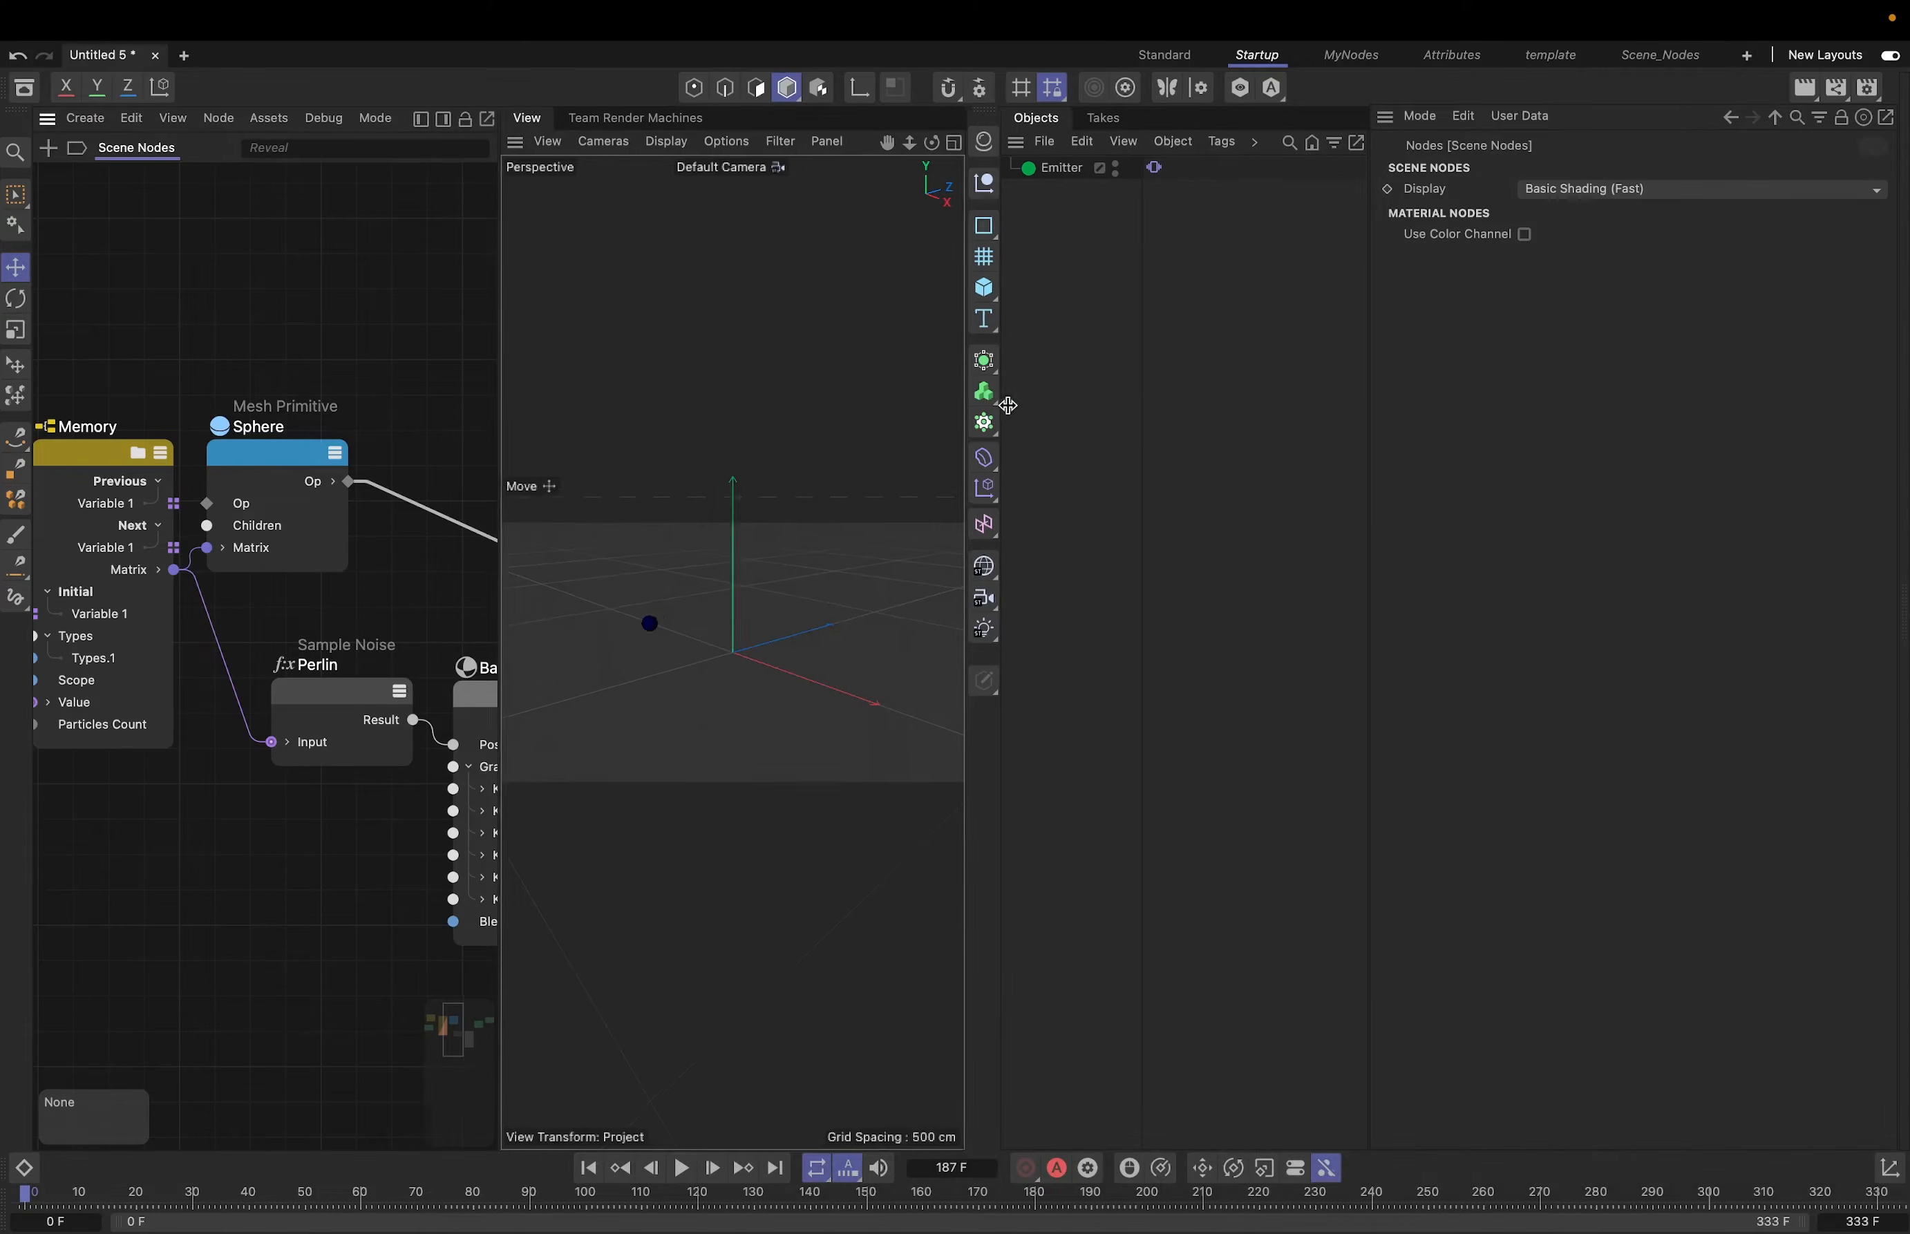
left_click_drag(999, 404, 1220, 407)
left_click_drag(1369, 401, 1682, 405)
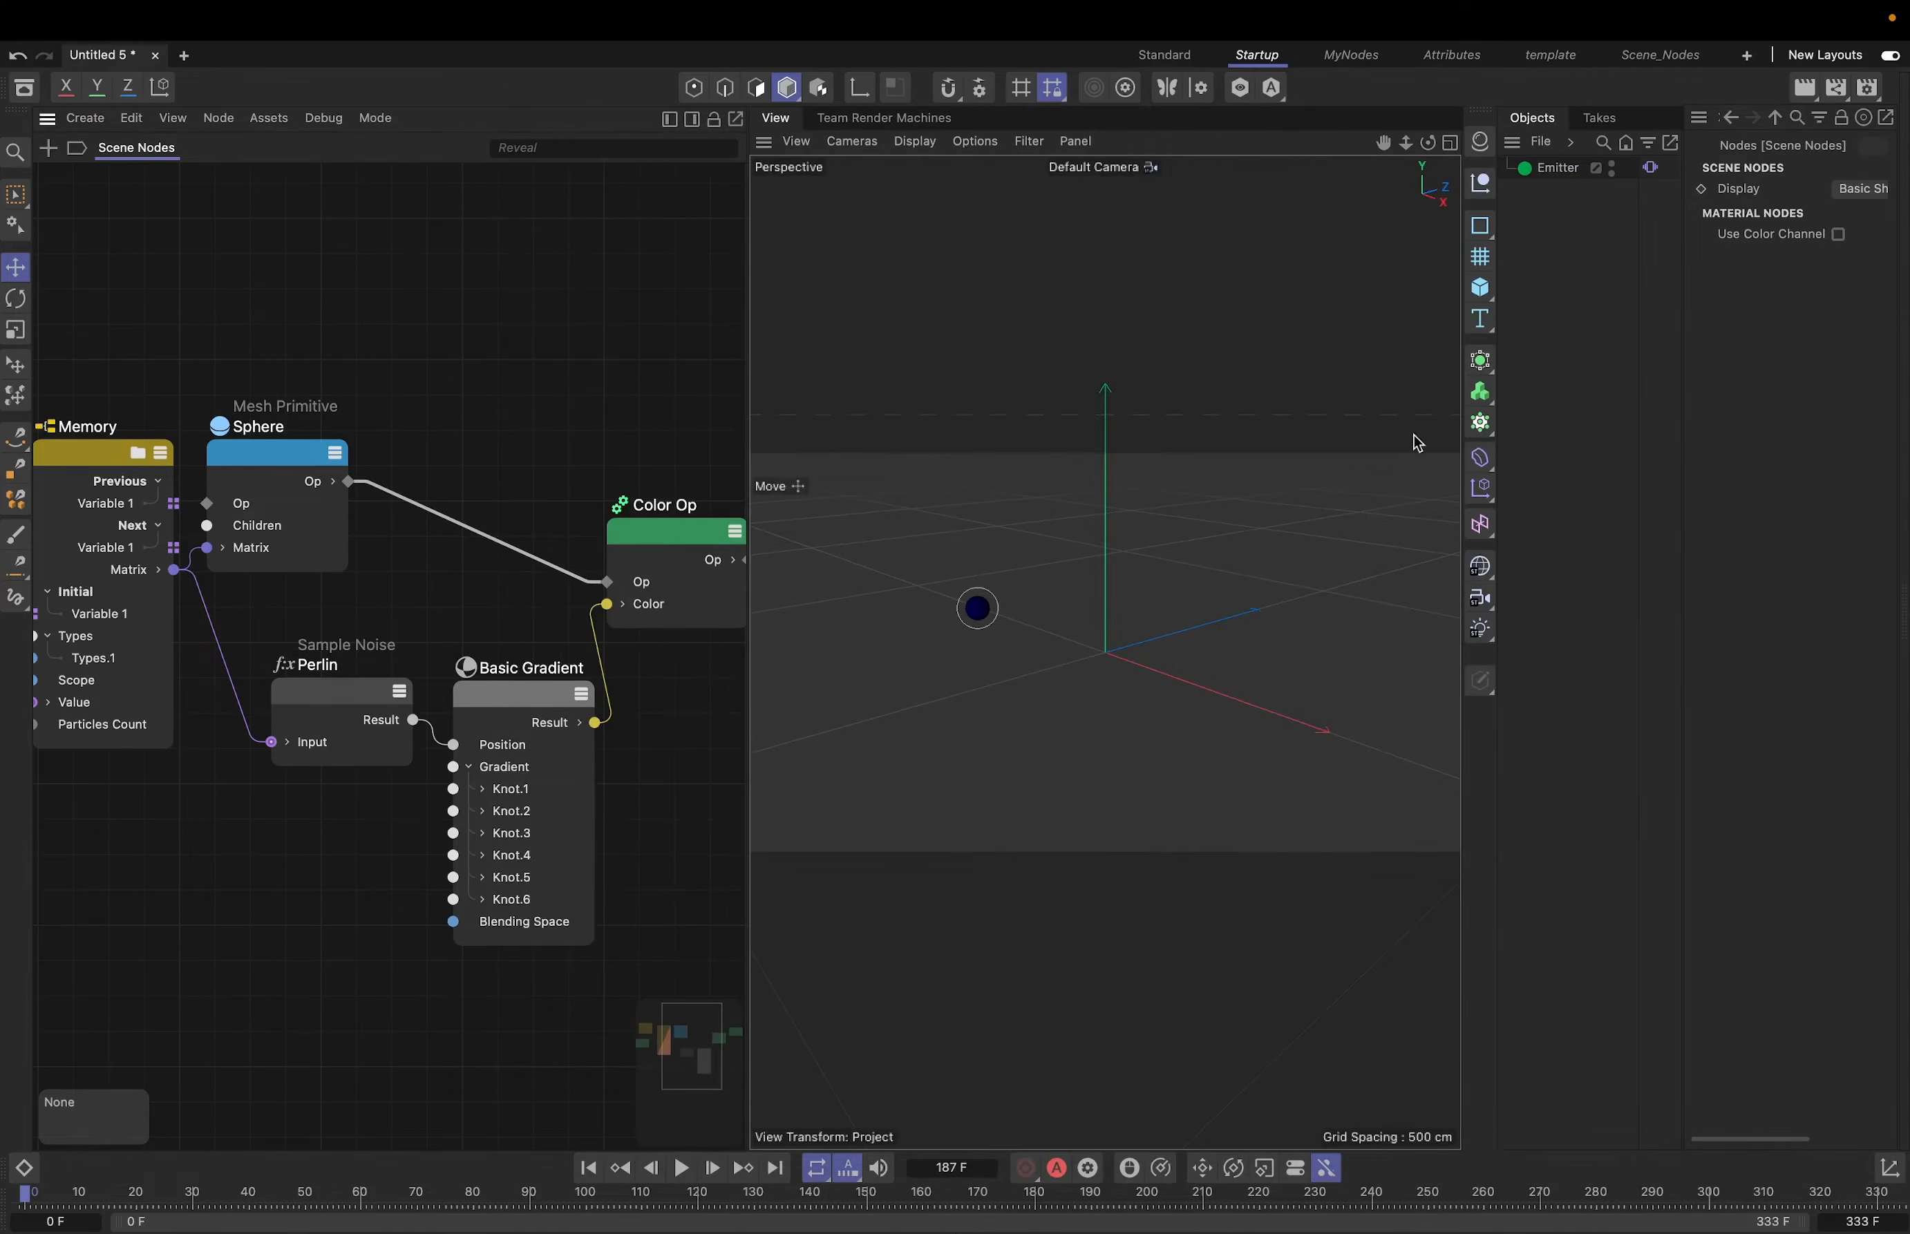
middle_click_drag(521, 433, 596, 409, "alt")
middle_click_drag(146, 767, 427, 752, "alt")
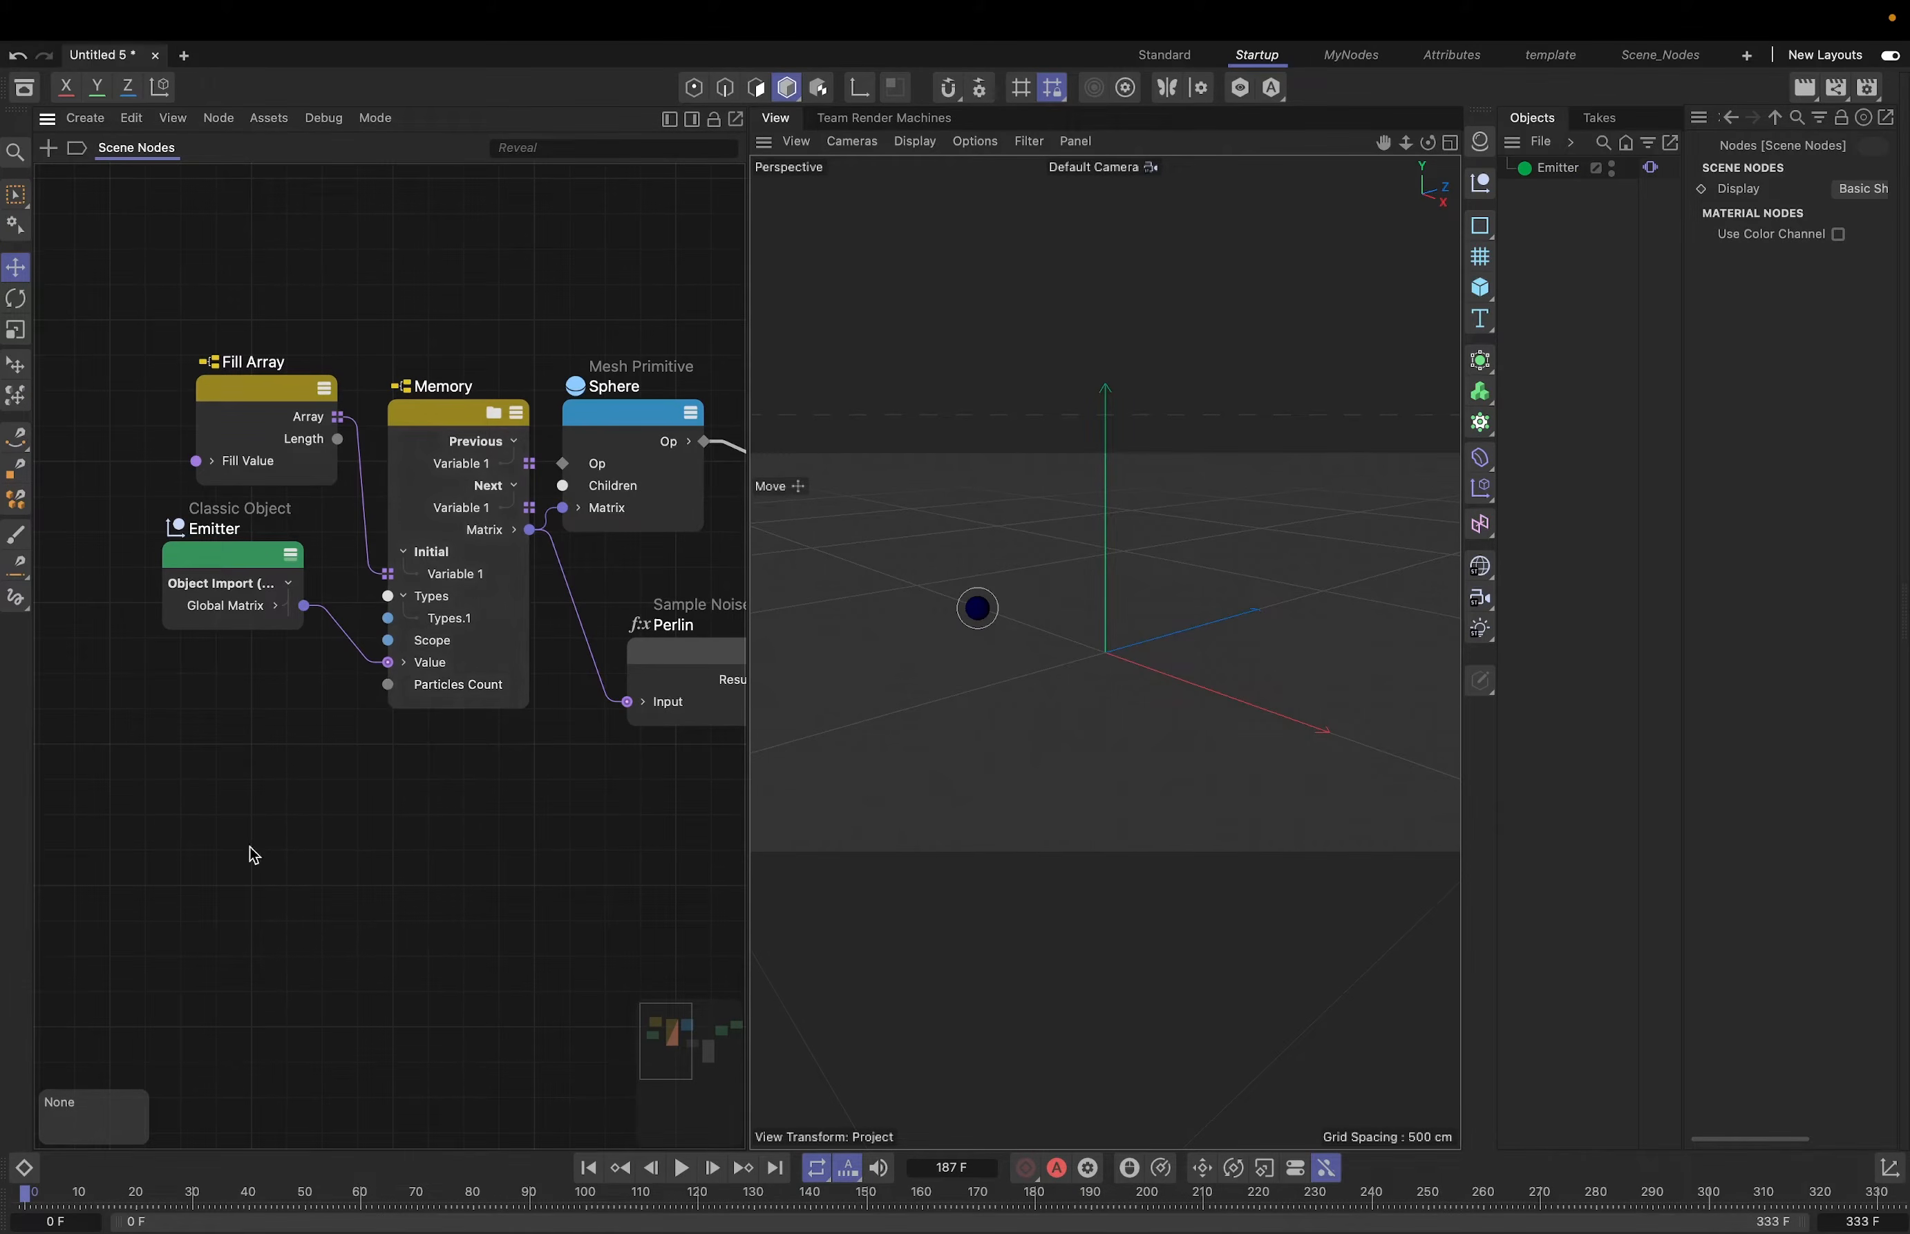
- Set Memory's Particles Count to 44, play the animation to examine the sphere trail, stop it and rewind
left_click(454, 685)
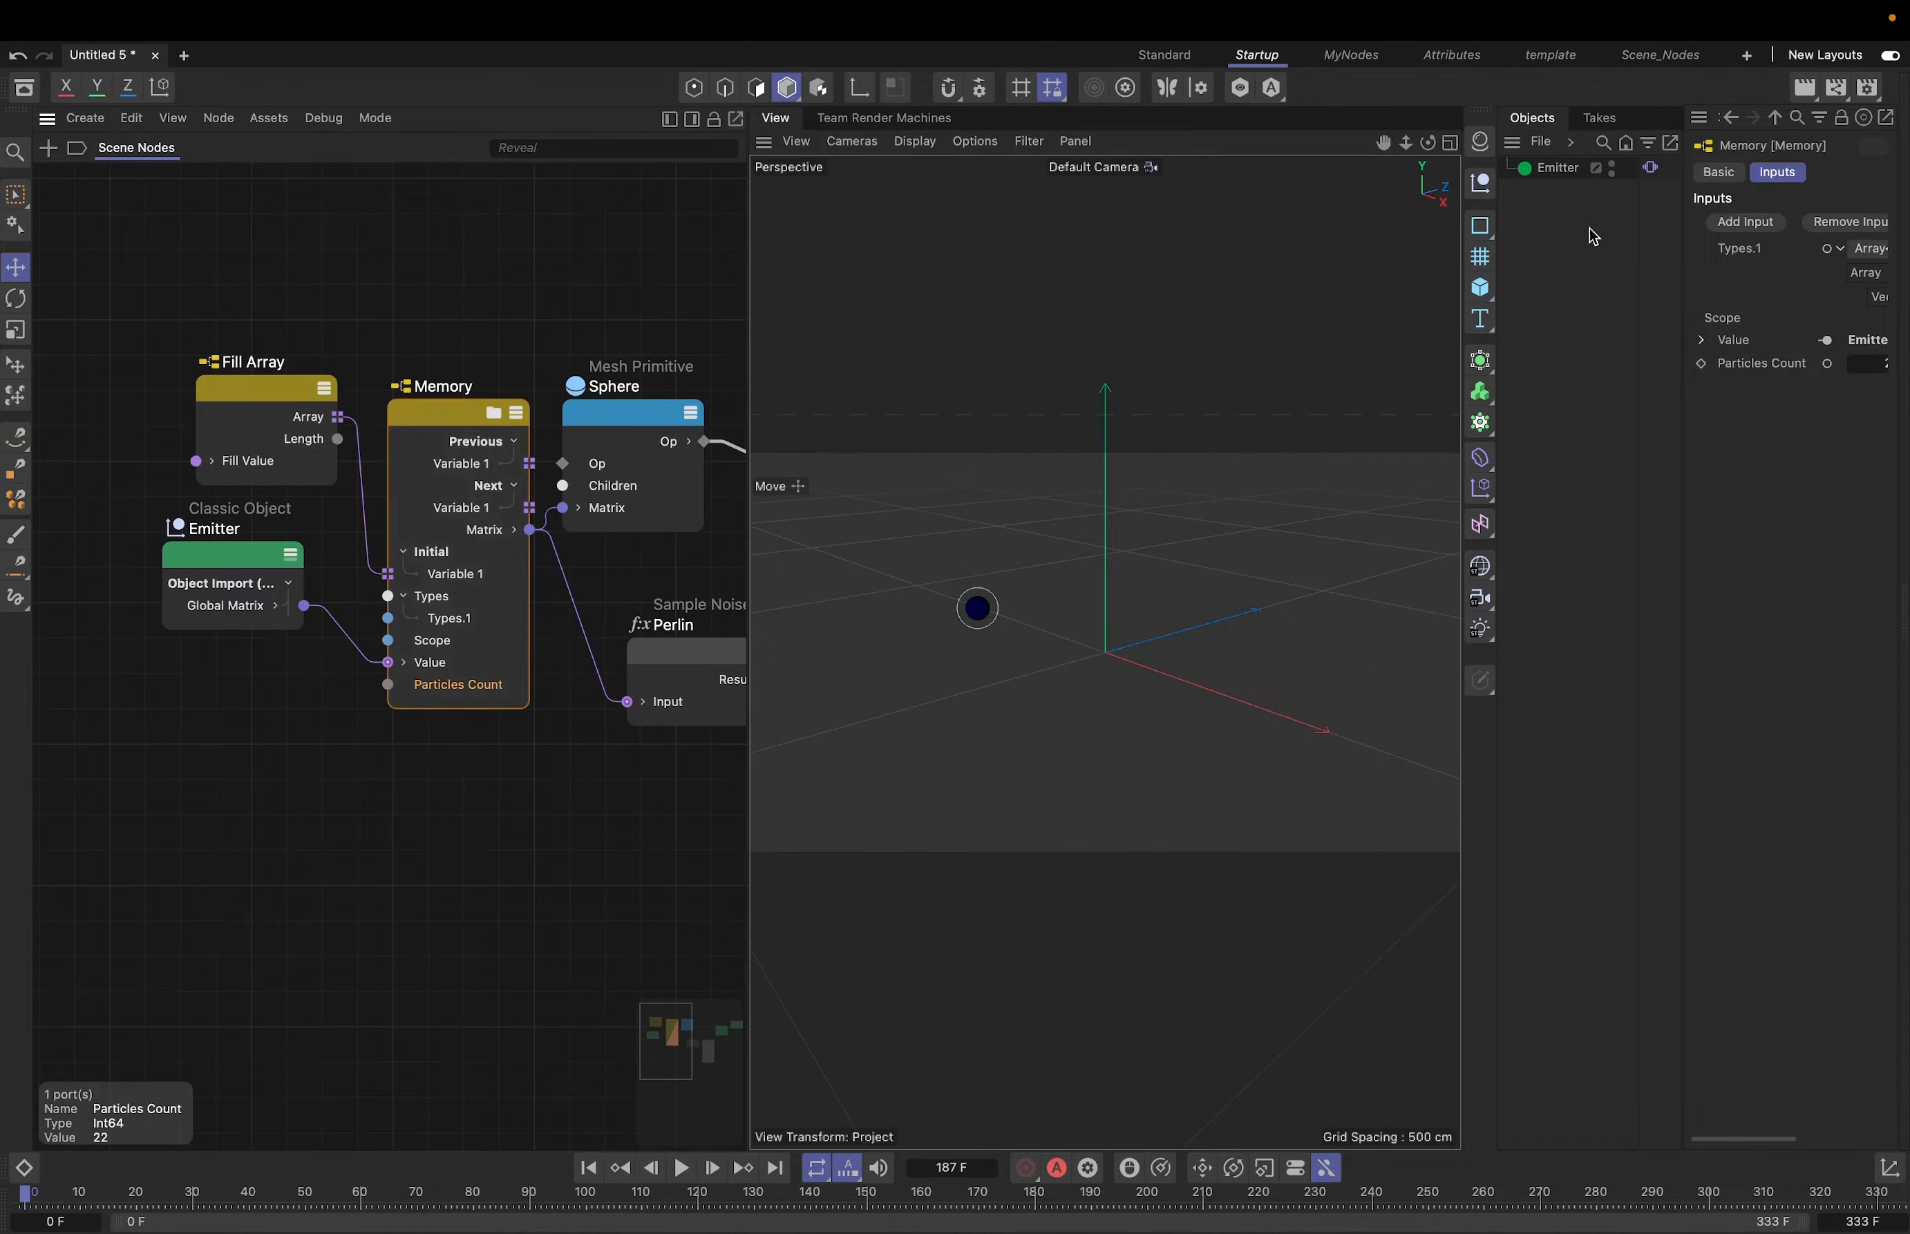
left_click_drag(1682, 239, 1578, 239)
left_click(1784, 364)
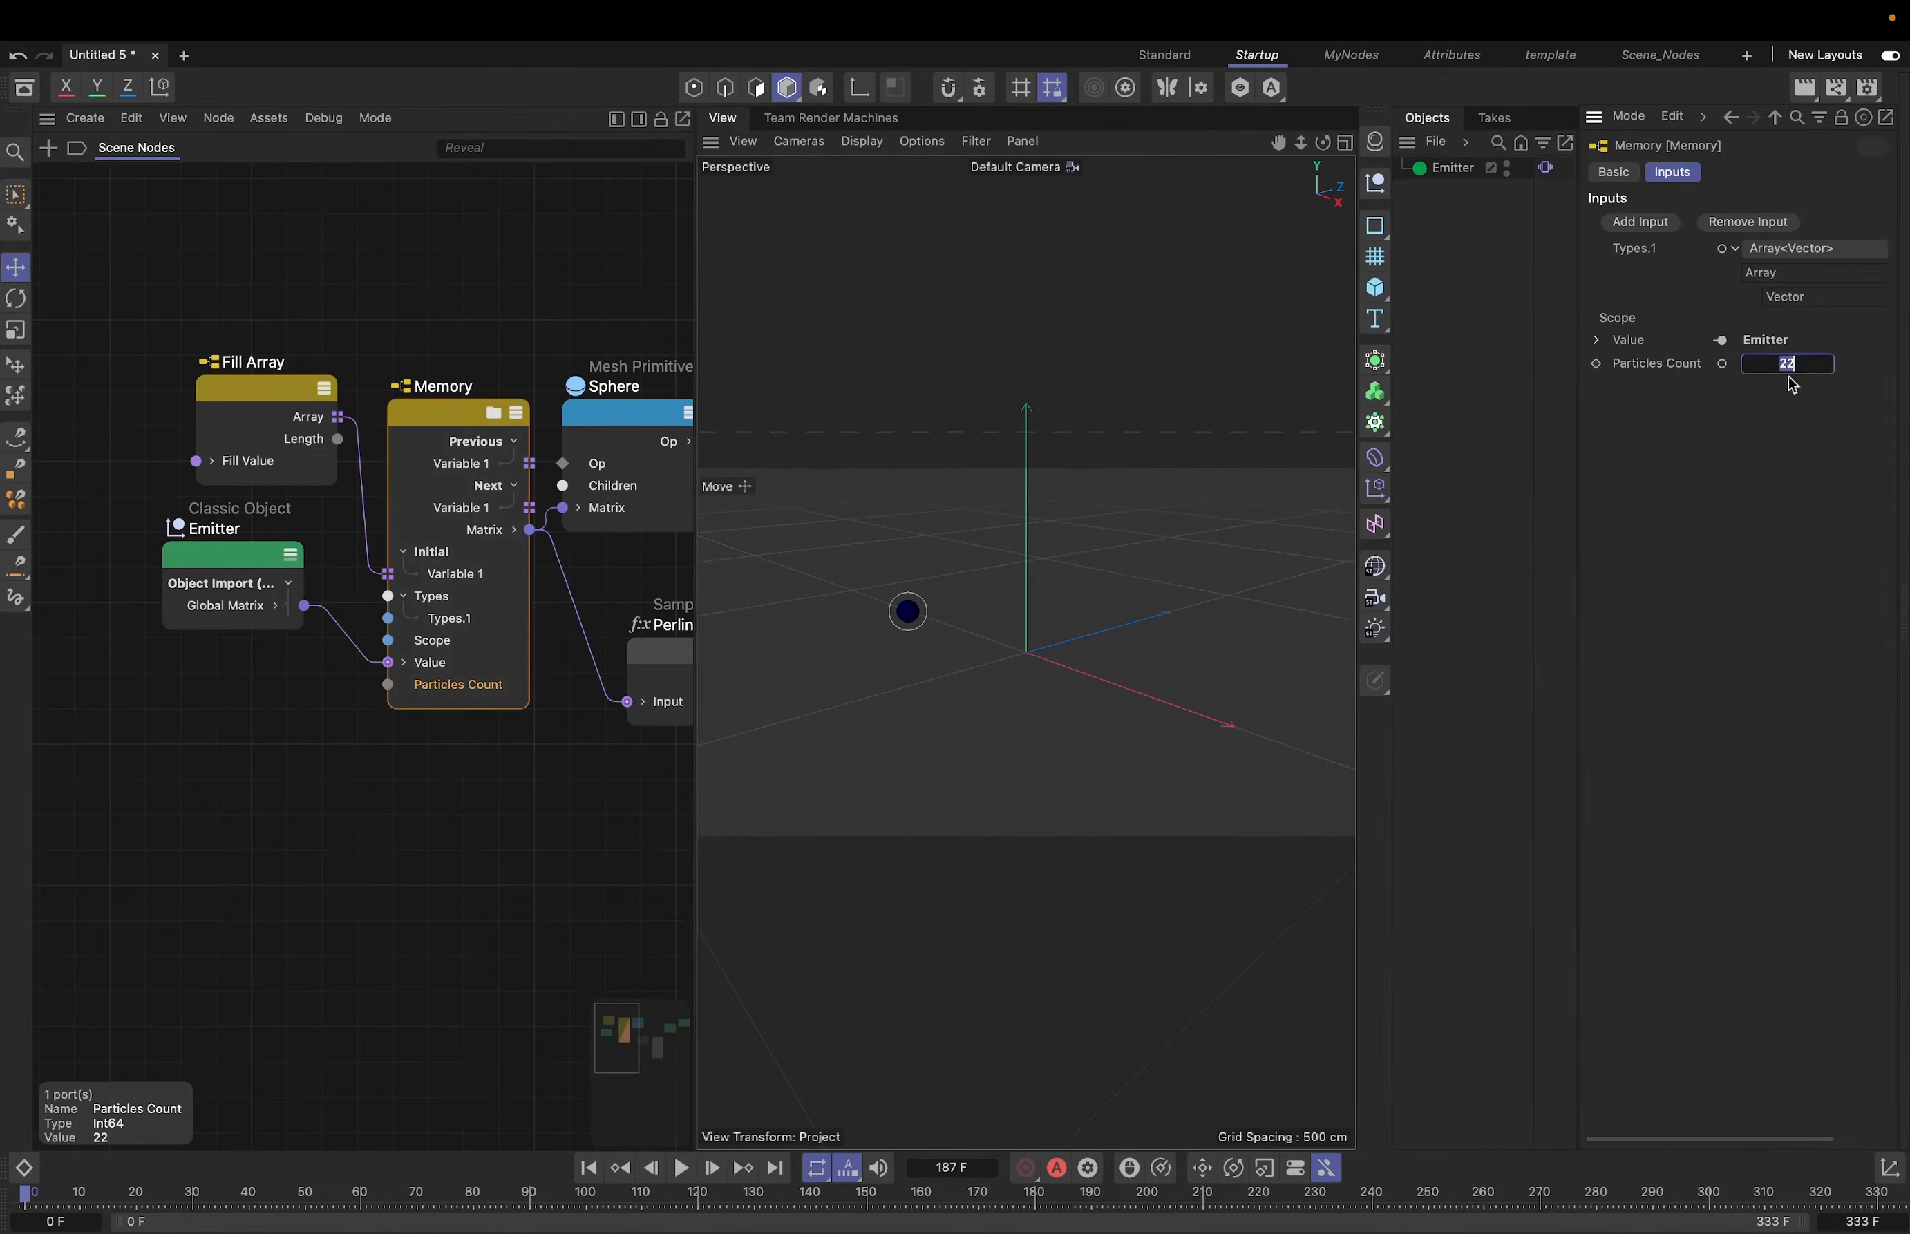
type("44")
left_click(682, 1169)
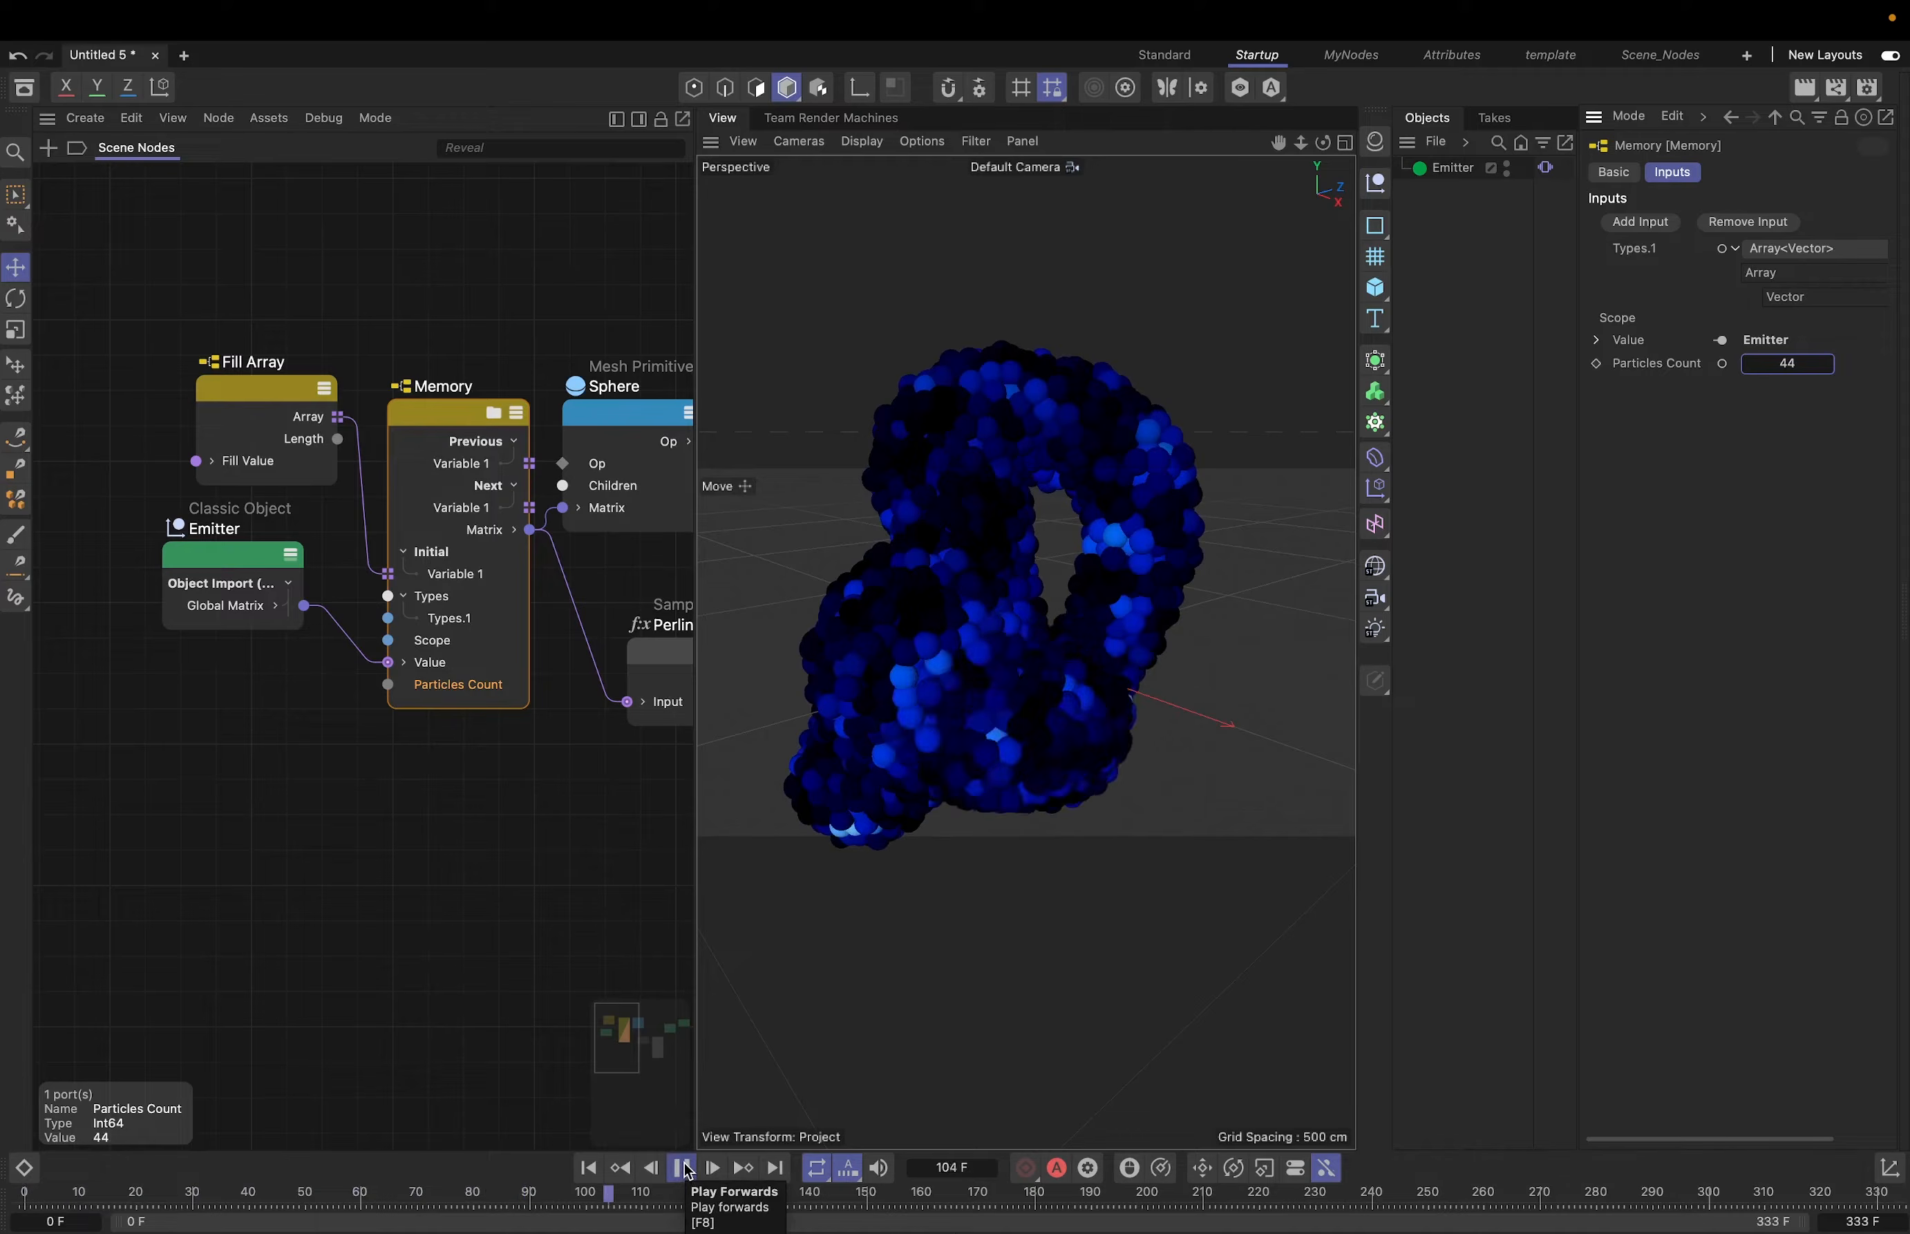
left_click(682, 1168)
left_click(610, 1169)
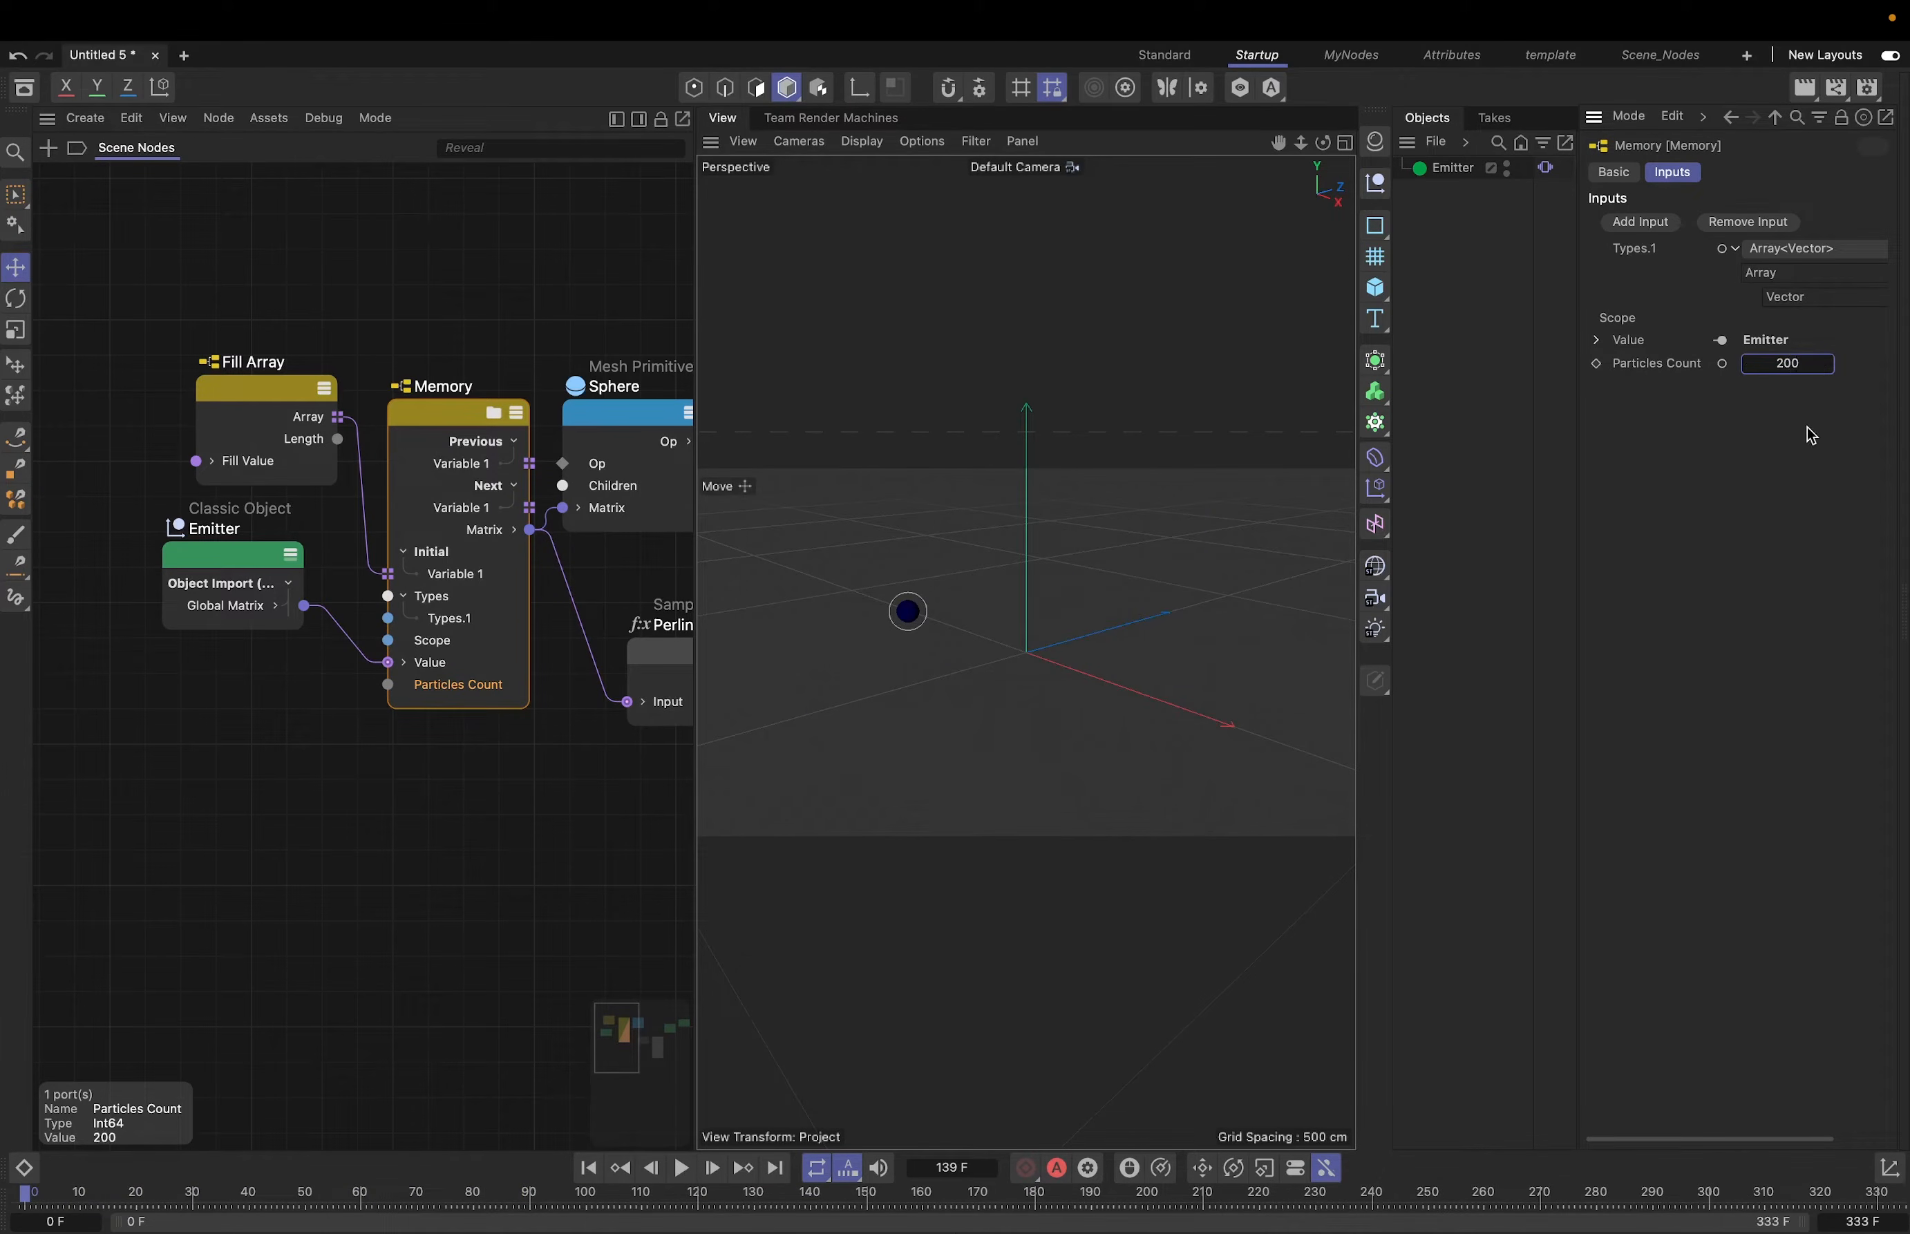
- Set Memory's Particles Count to 200, play the animation to examine the trail, stop it and rewind
left_click(684, 1170)
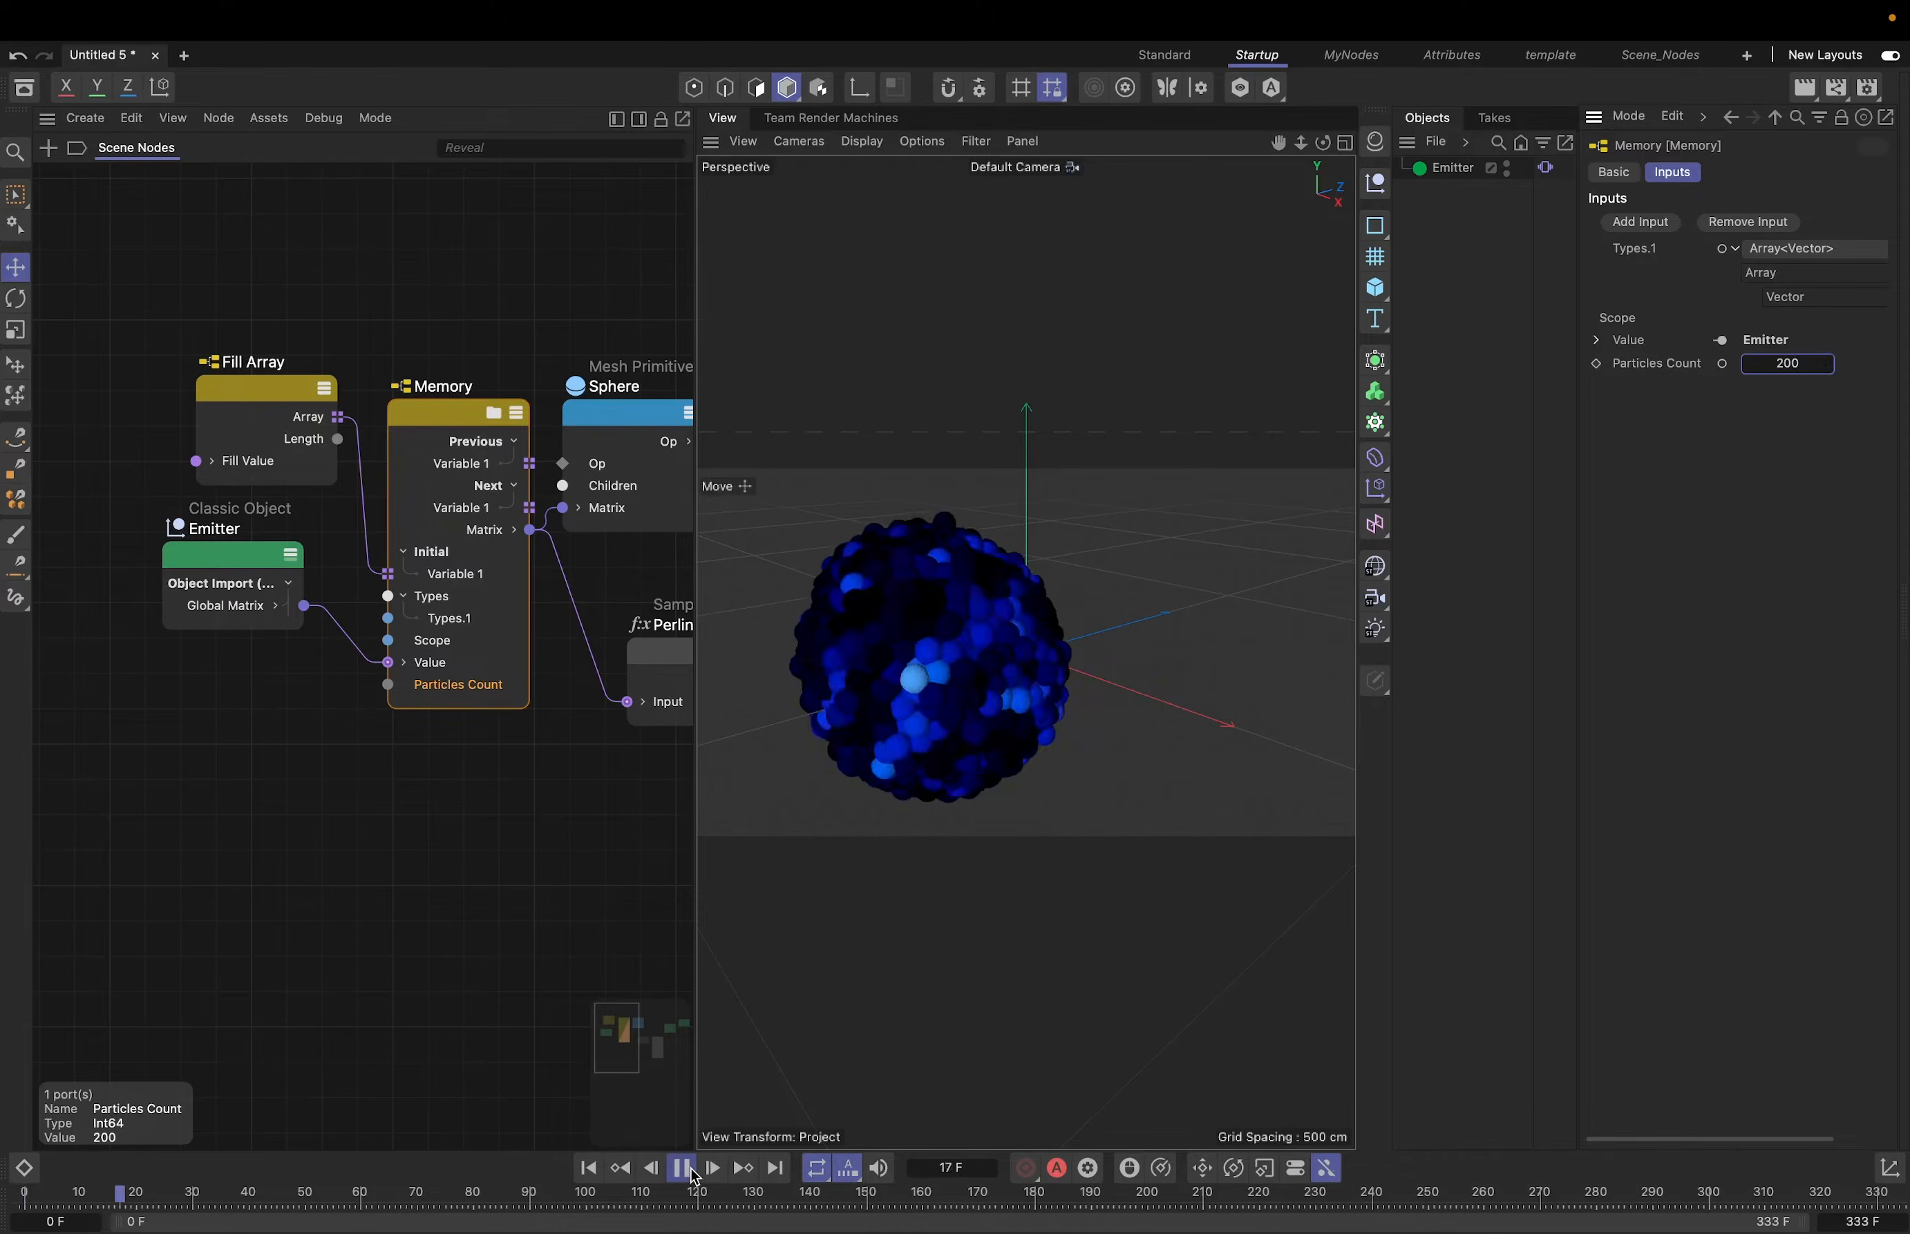
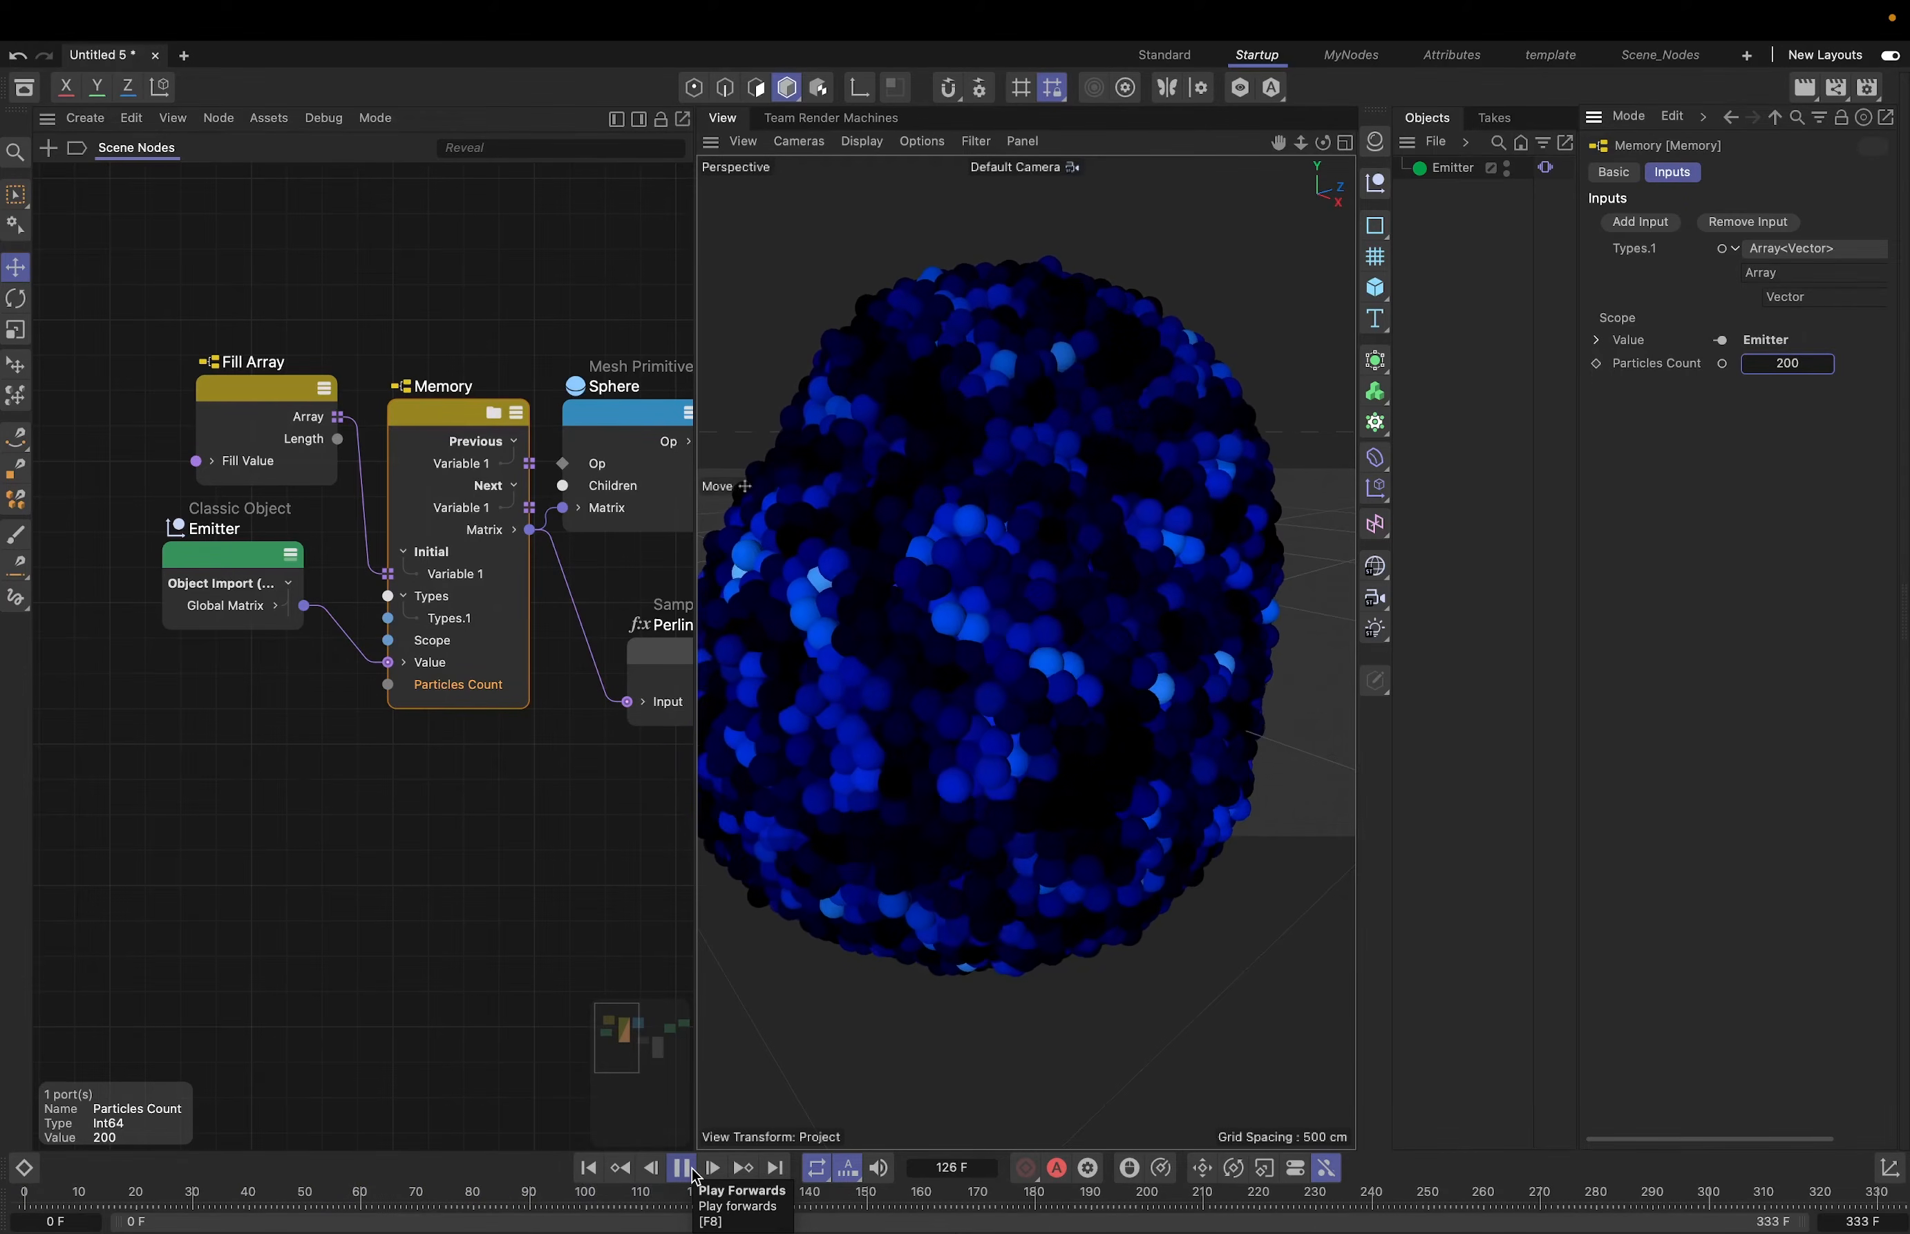
left_click(692, 1173)
left_click(601, 1171)
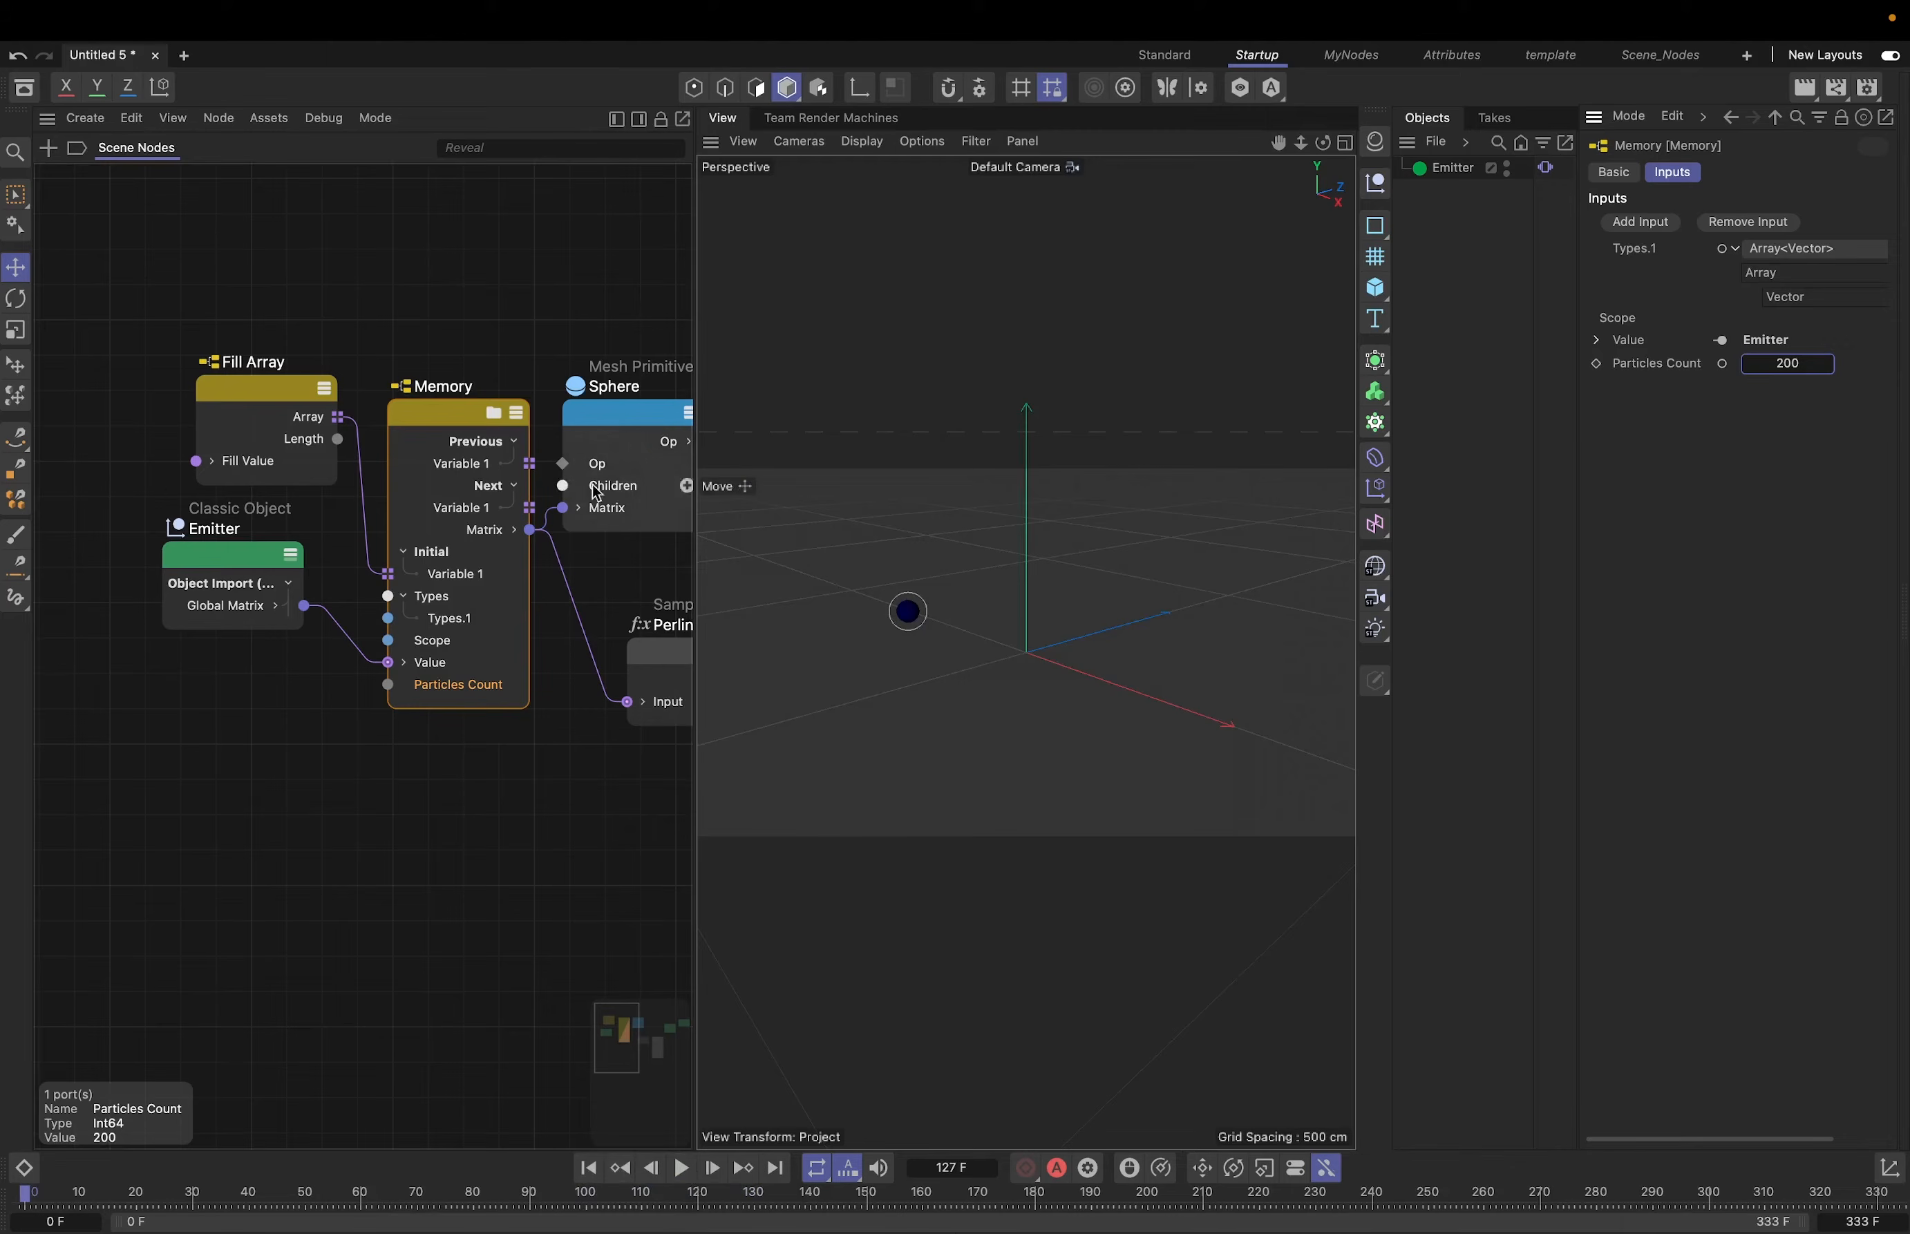
- Inside the Memory node, expose the Min Separation input of Relax Points
double_click(444, 408)
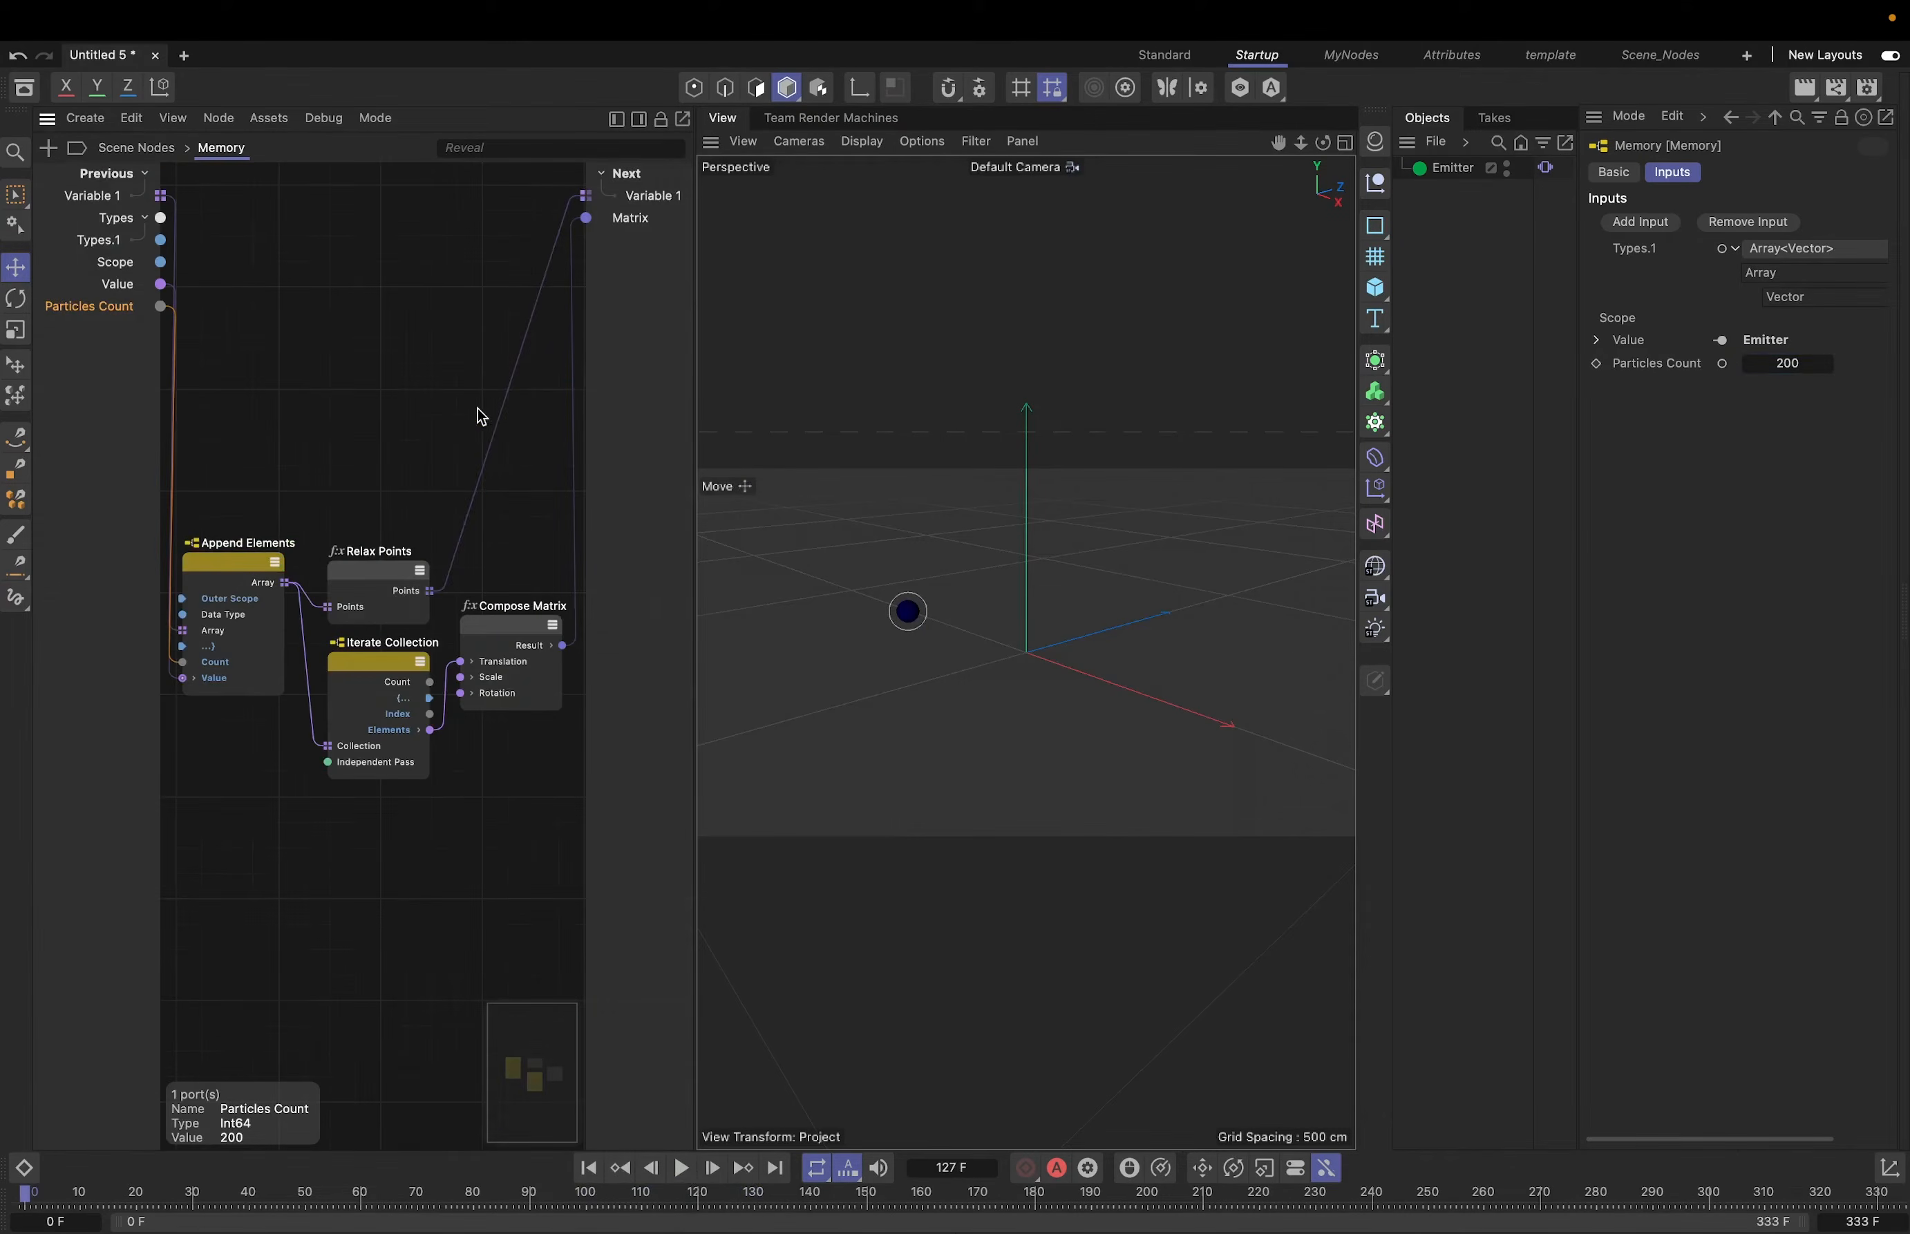
left_click(385, 577)
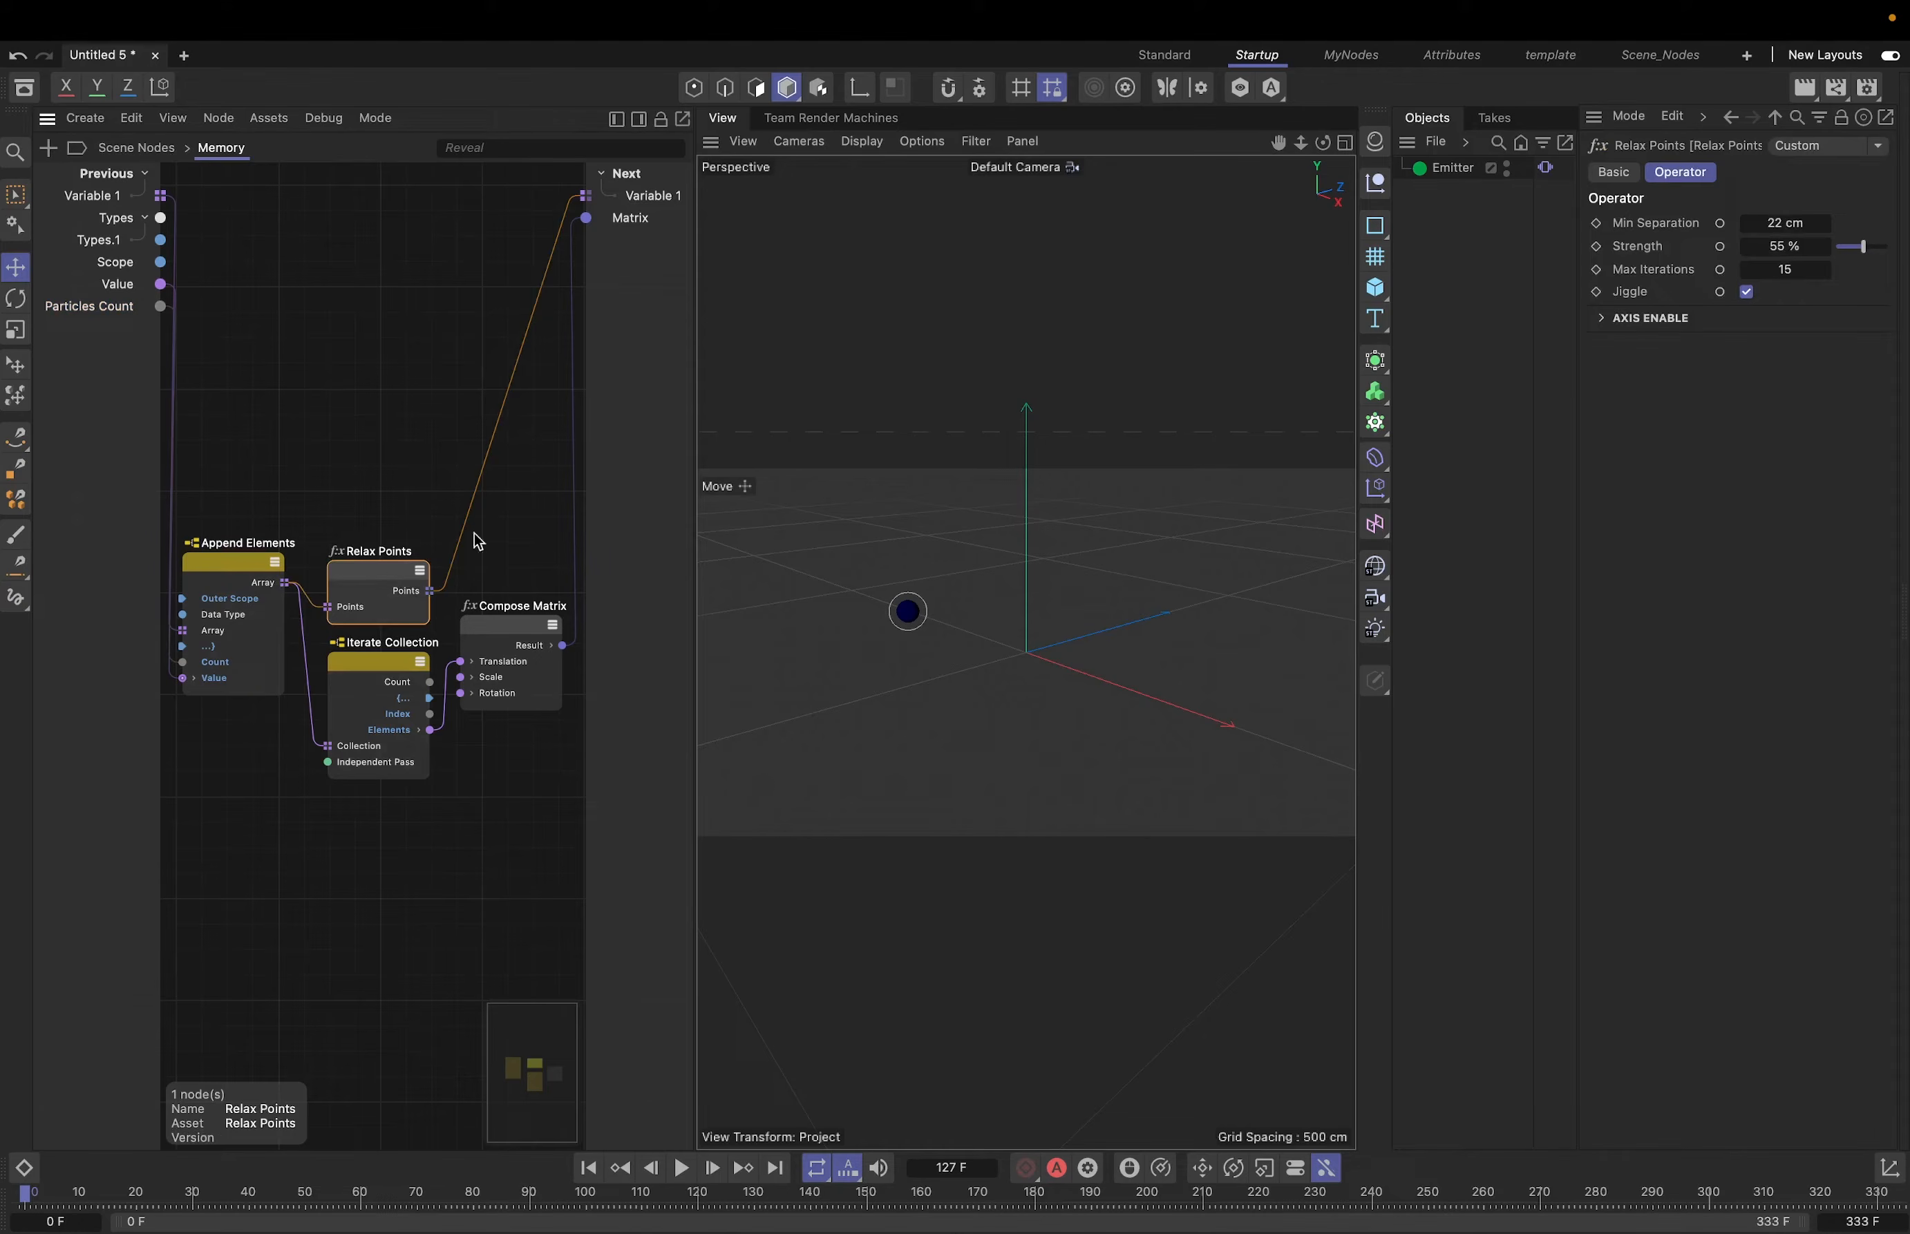
left_click(1721, 226)
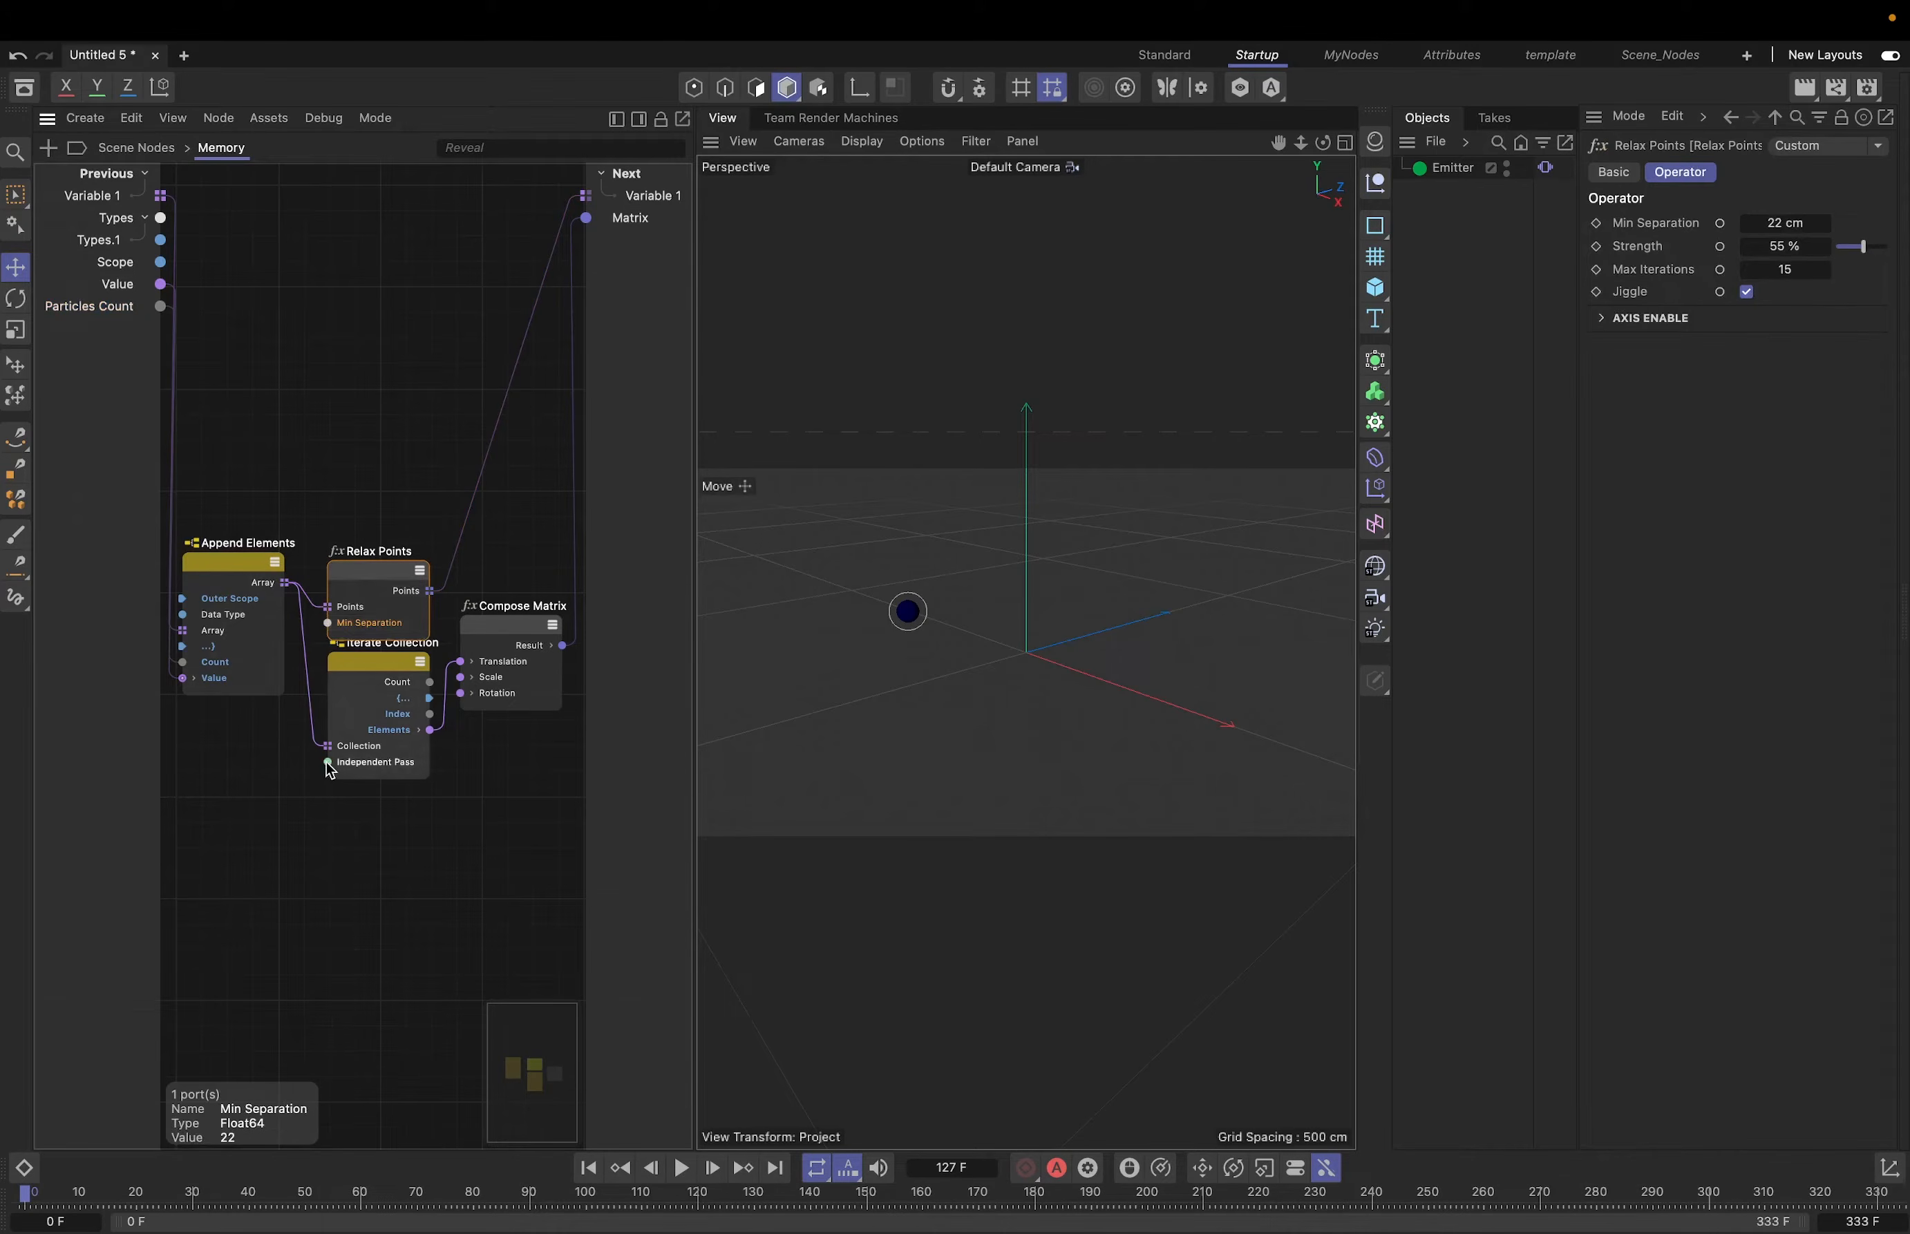
- Publish Iterate Collection's Independent Pass port as an input of Memory and inspect it on the node in the top-level graph
right_click(113, 391)
left_click(178, 437)
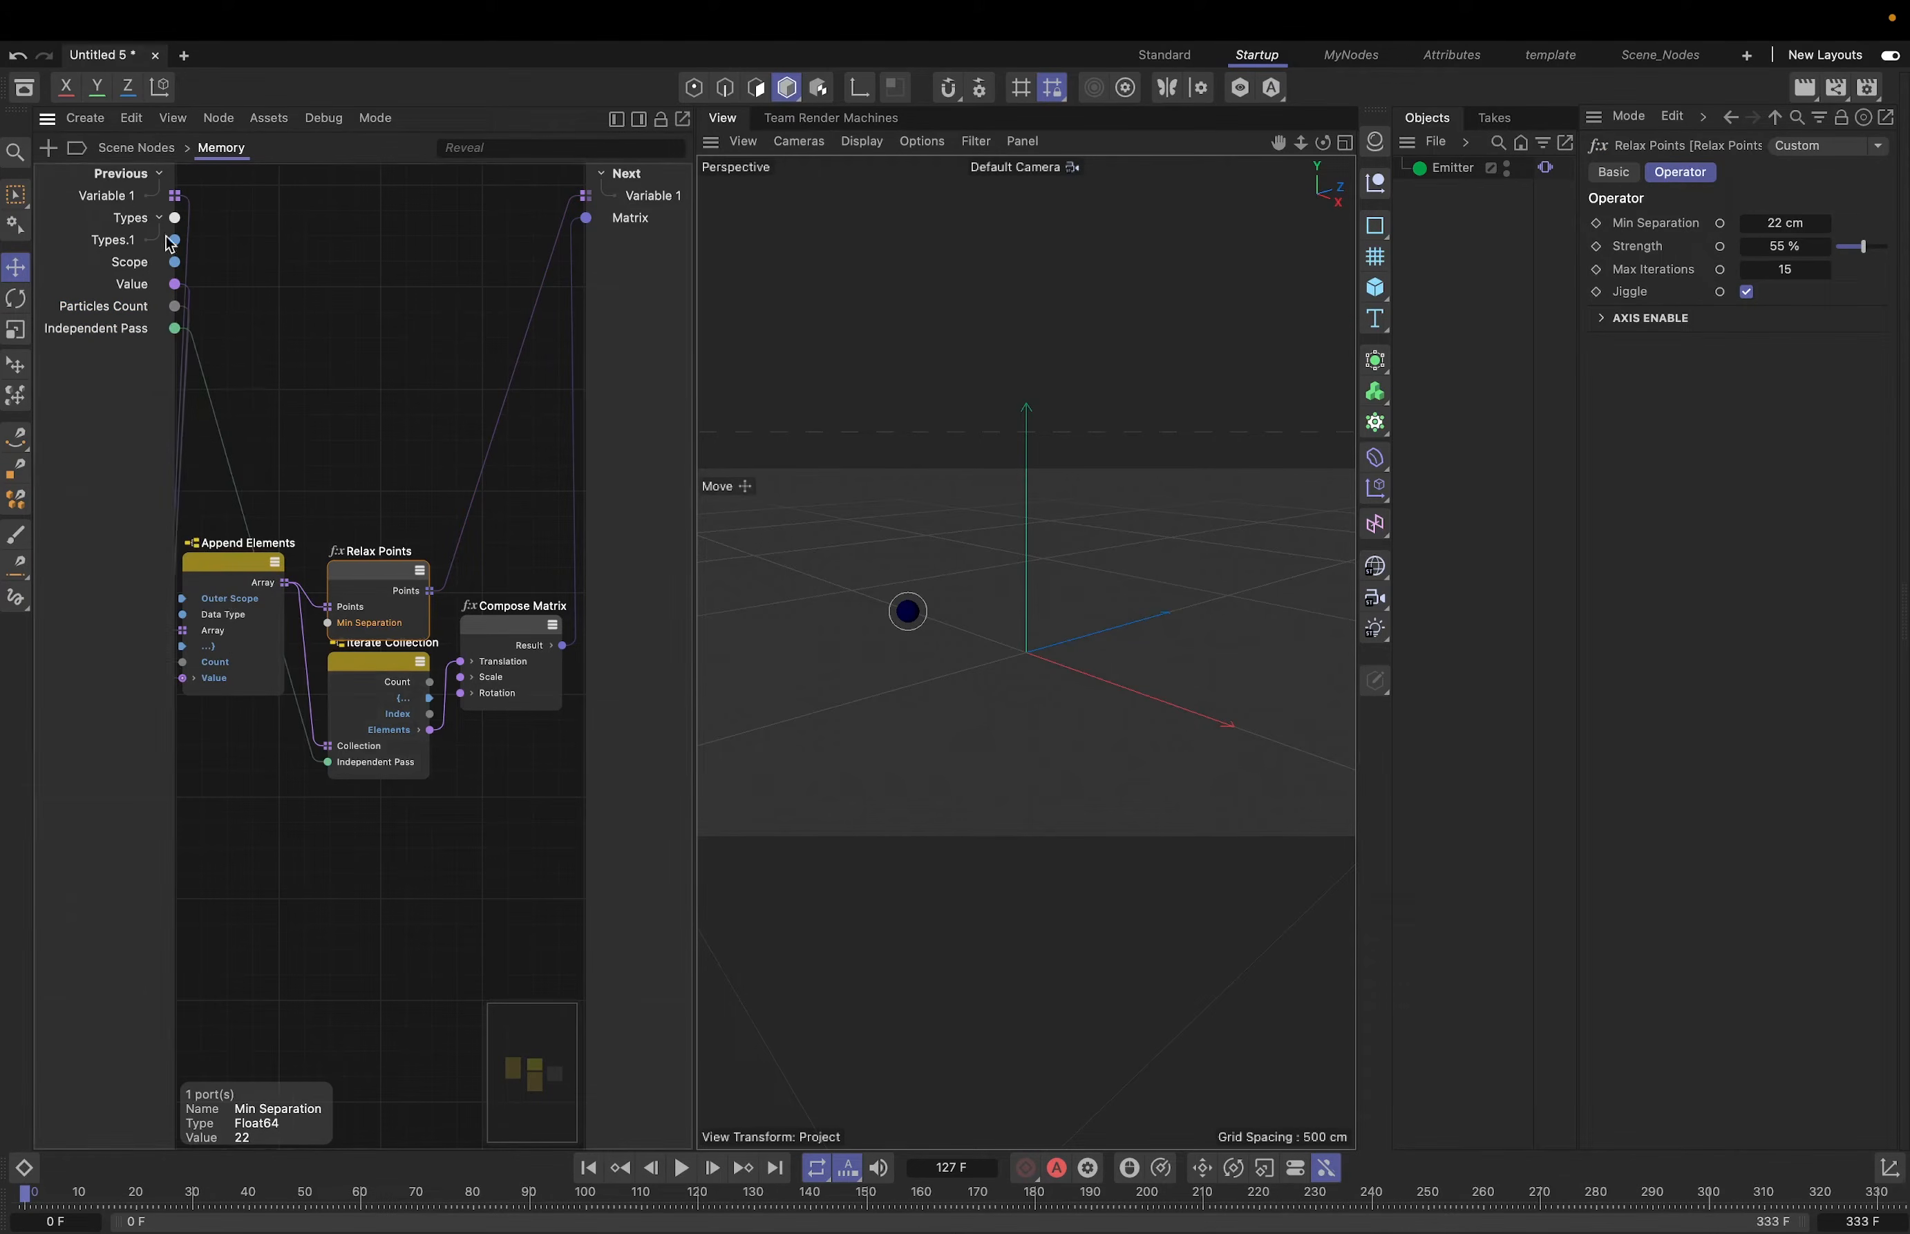
left_click(136, 148)
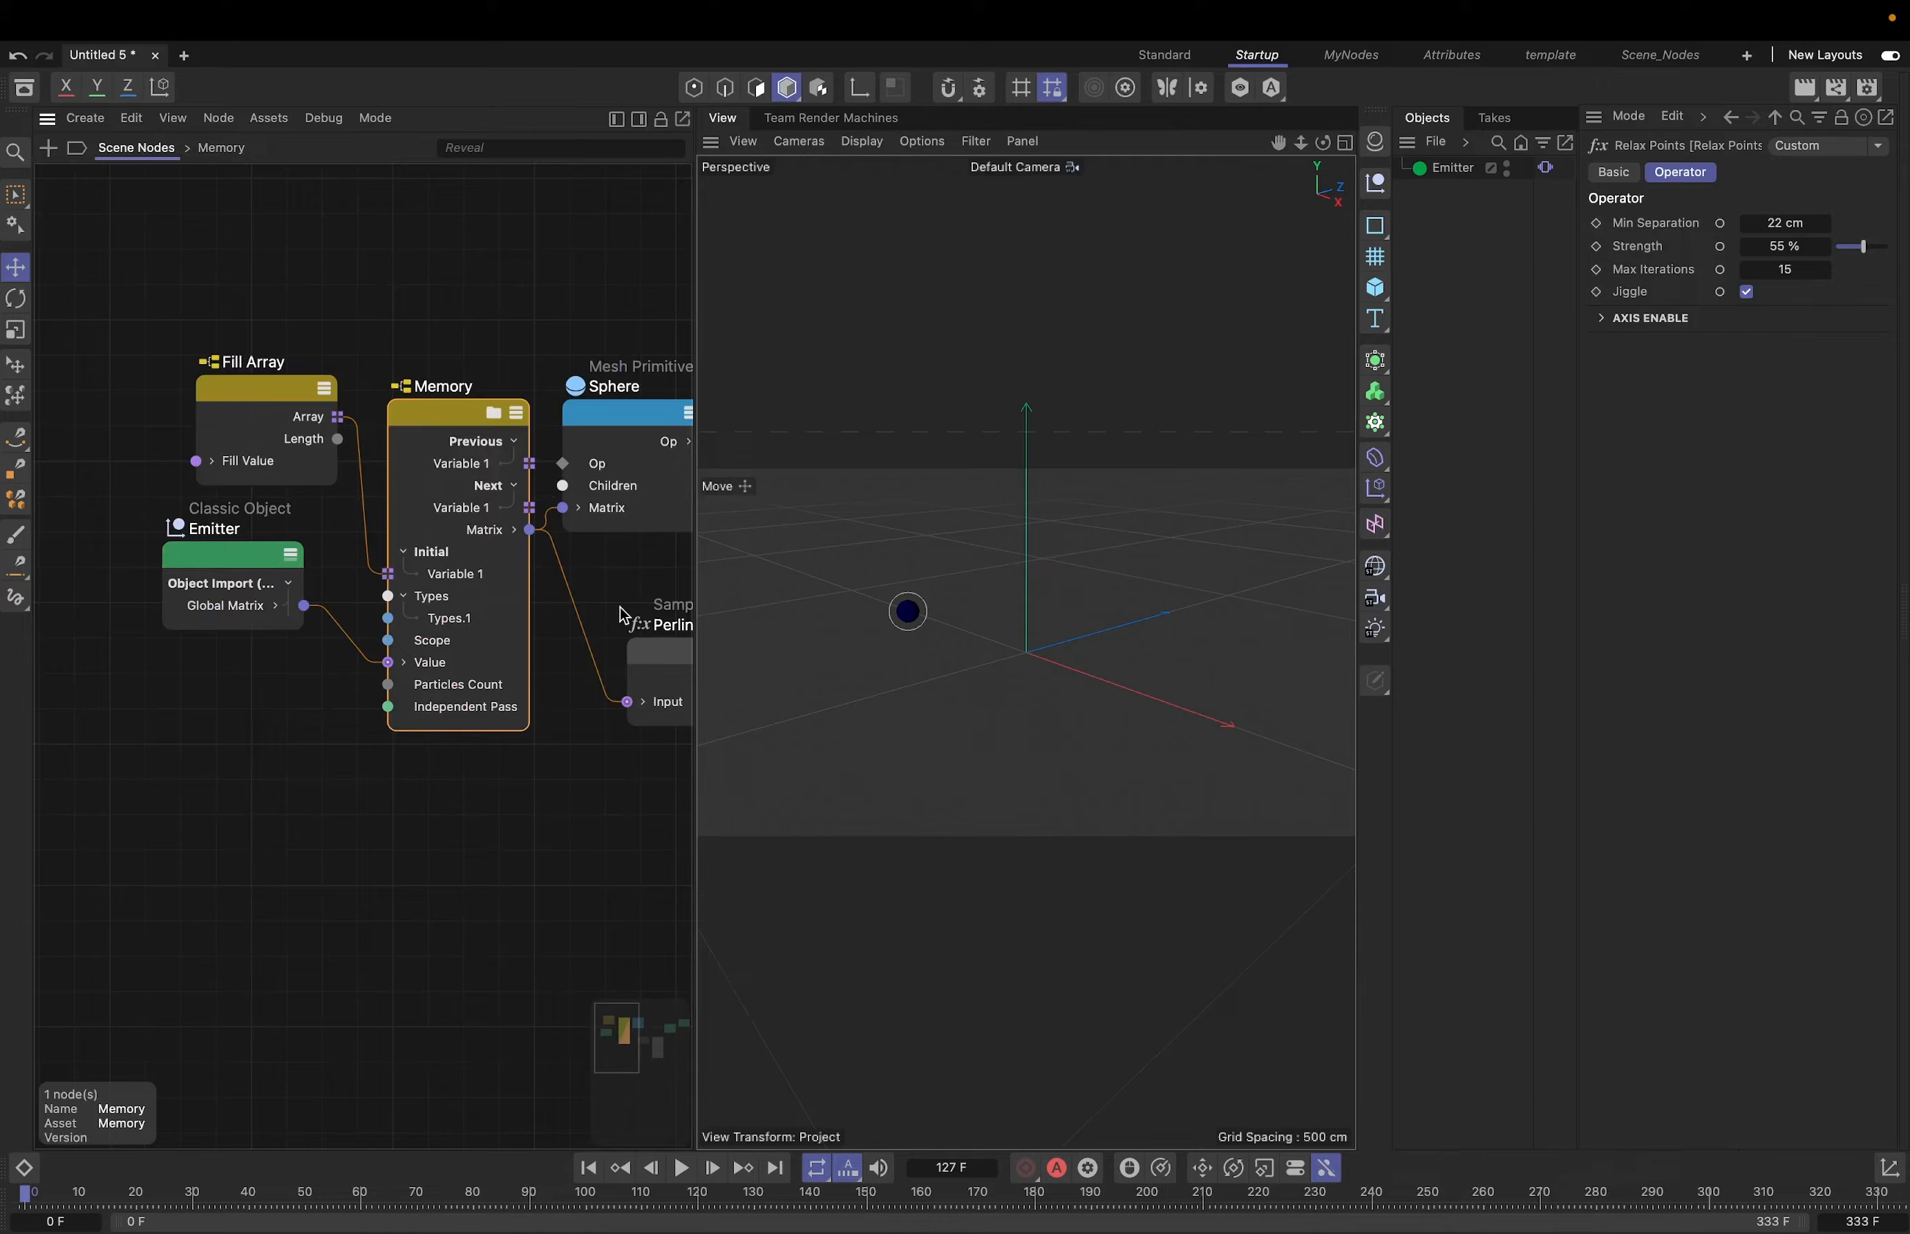
left_click(453, 711)
left_click_drag(1578, 330, 1457, 330)
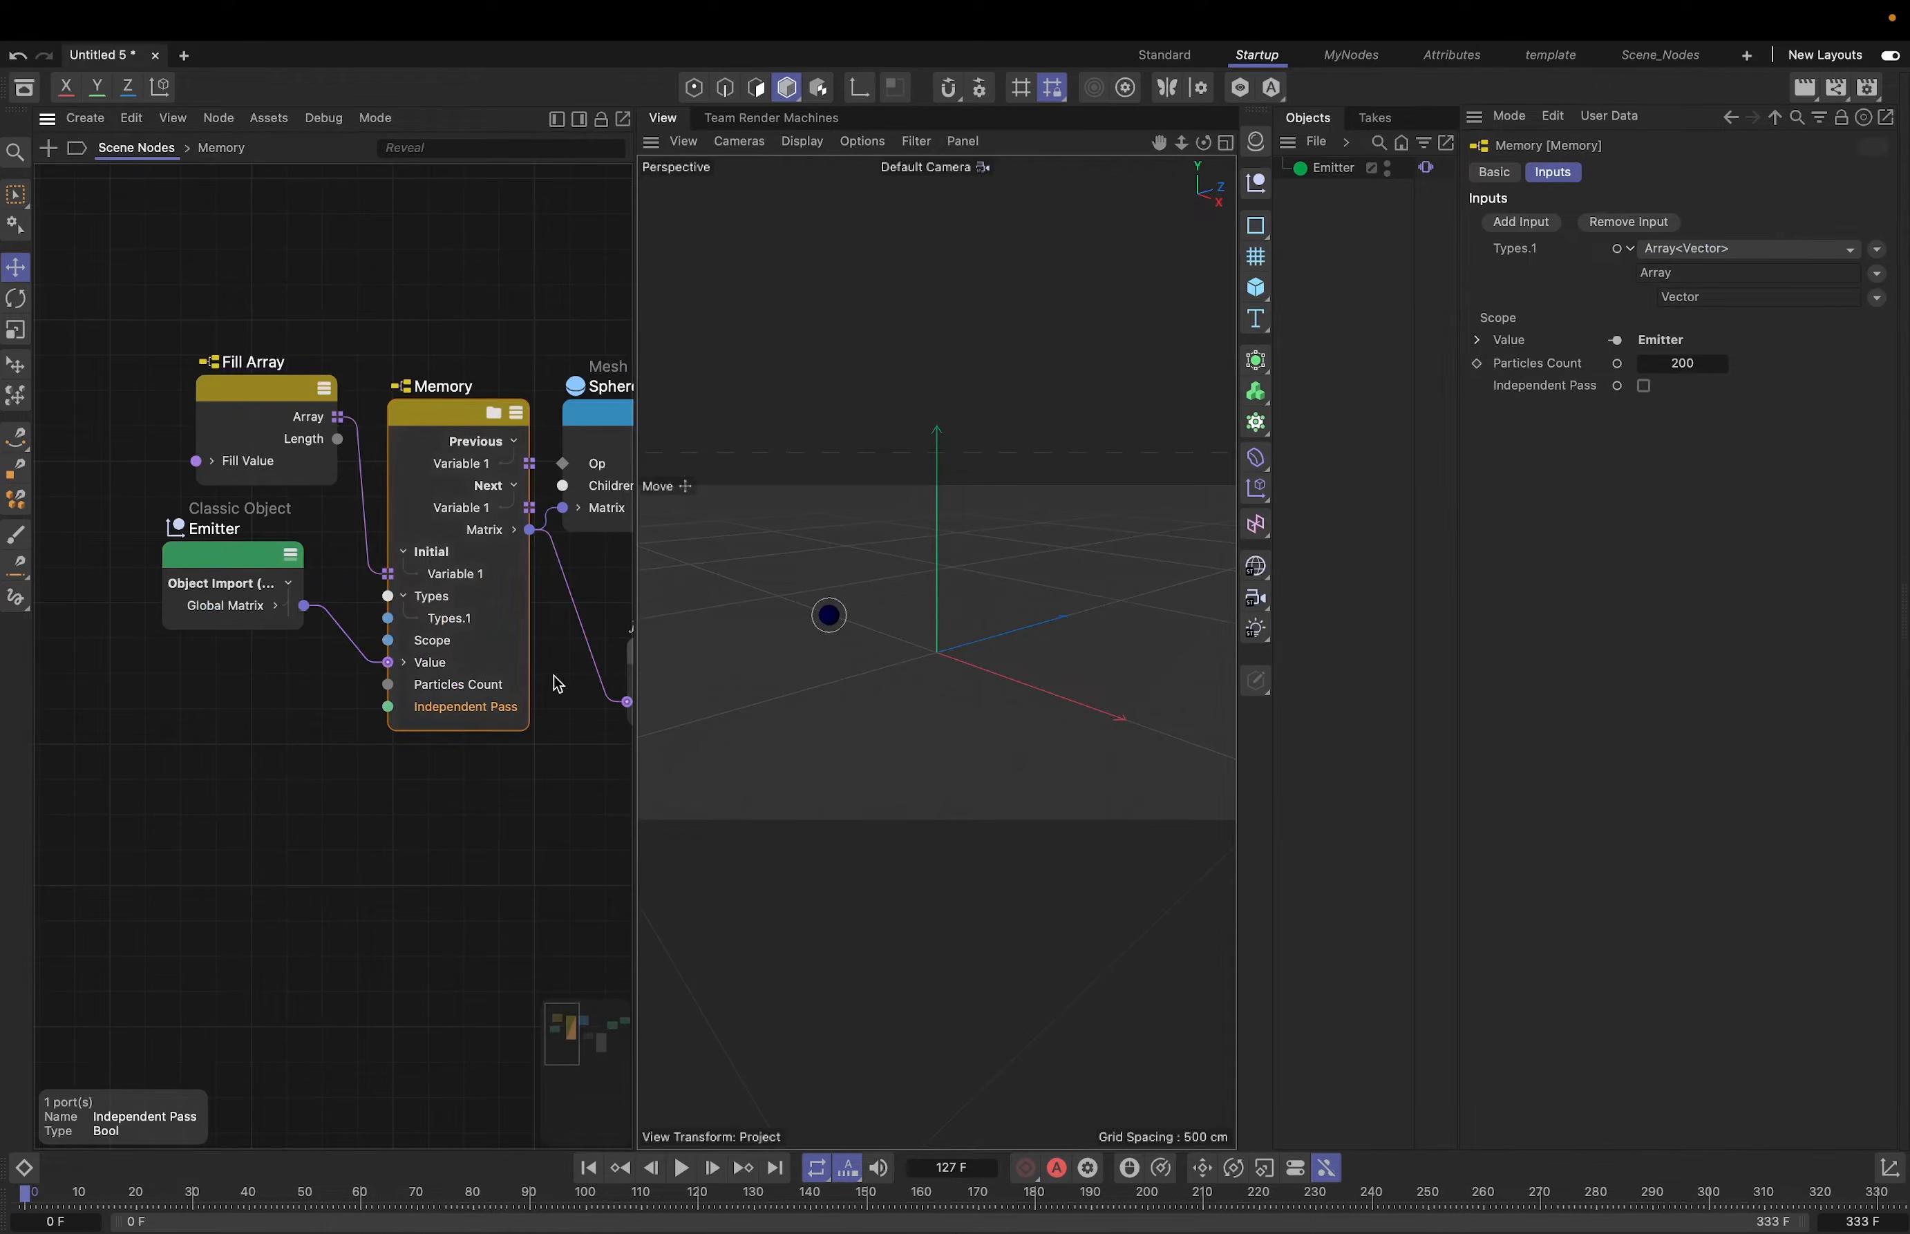
left_click(391, 815)
left_click(440, 433)
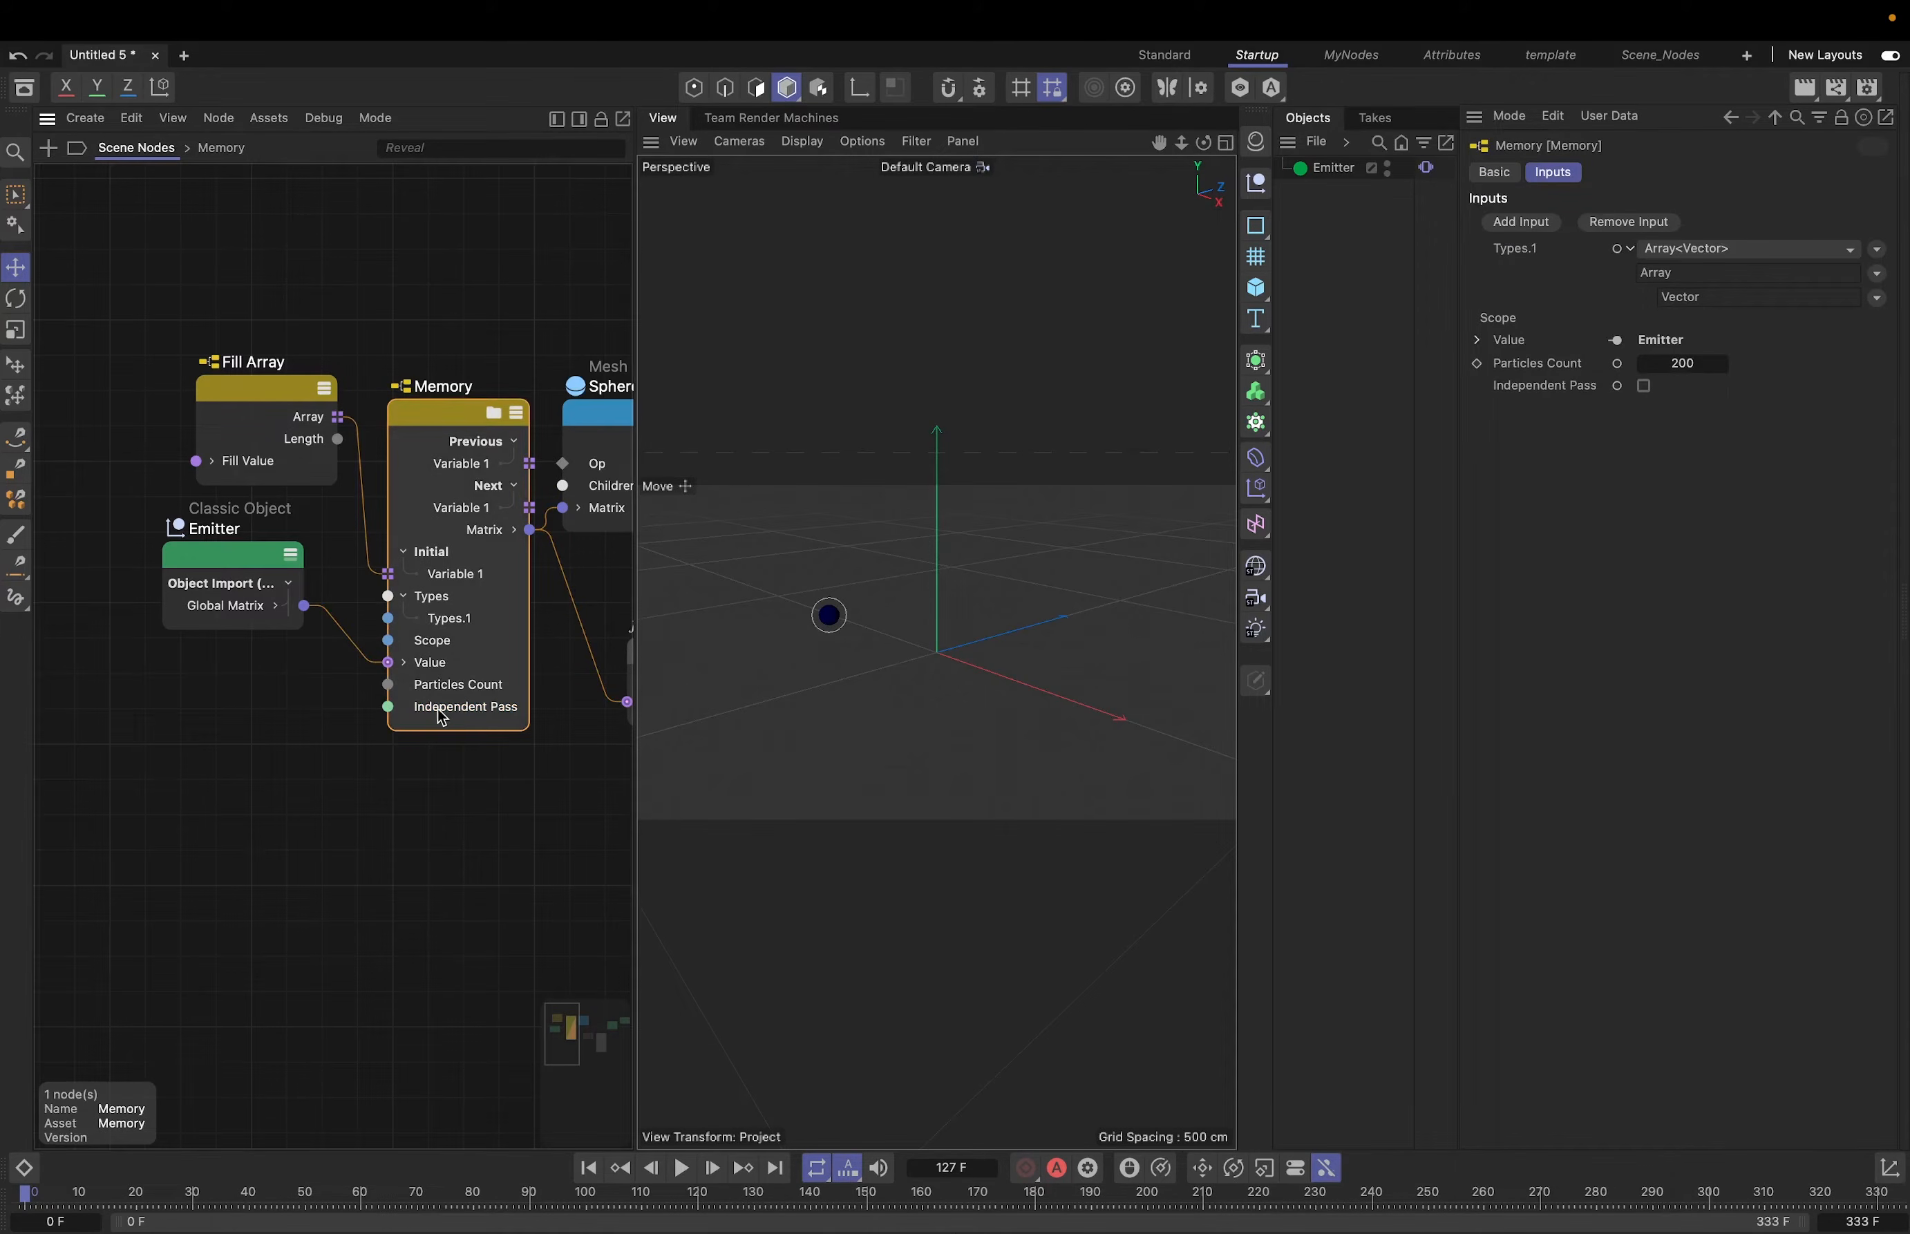
- Inside Memory, publish Relax Points' Min Separation as an input, disconnect Independent Pass and return to the top-level Scene Nodes graph
double_click(437, 418)
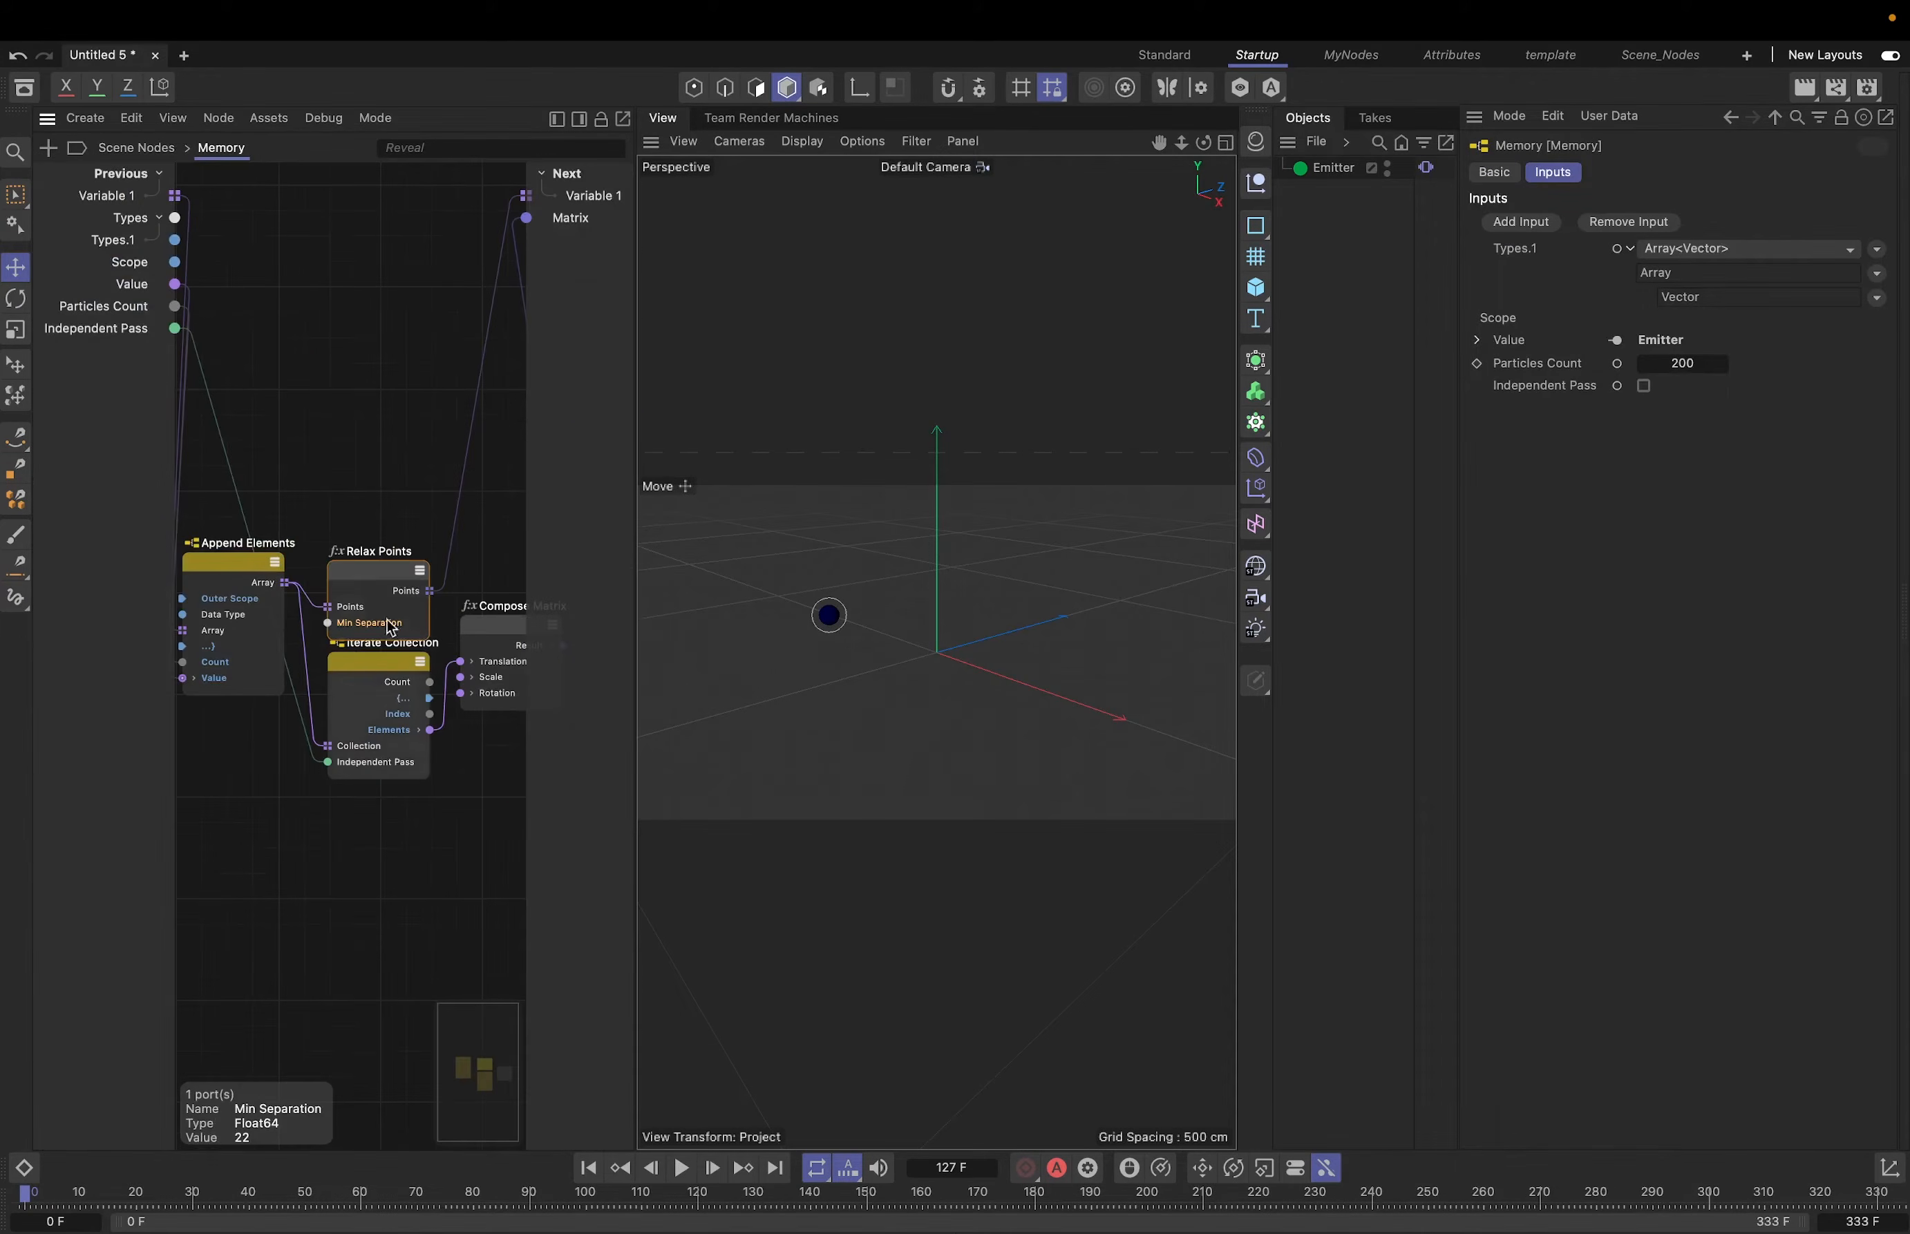
right_click(365, 627)
left_click_drag(328, 623, 95, 382)
left_click(161, 434)
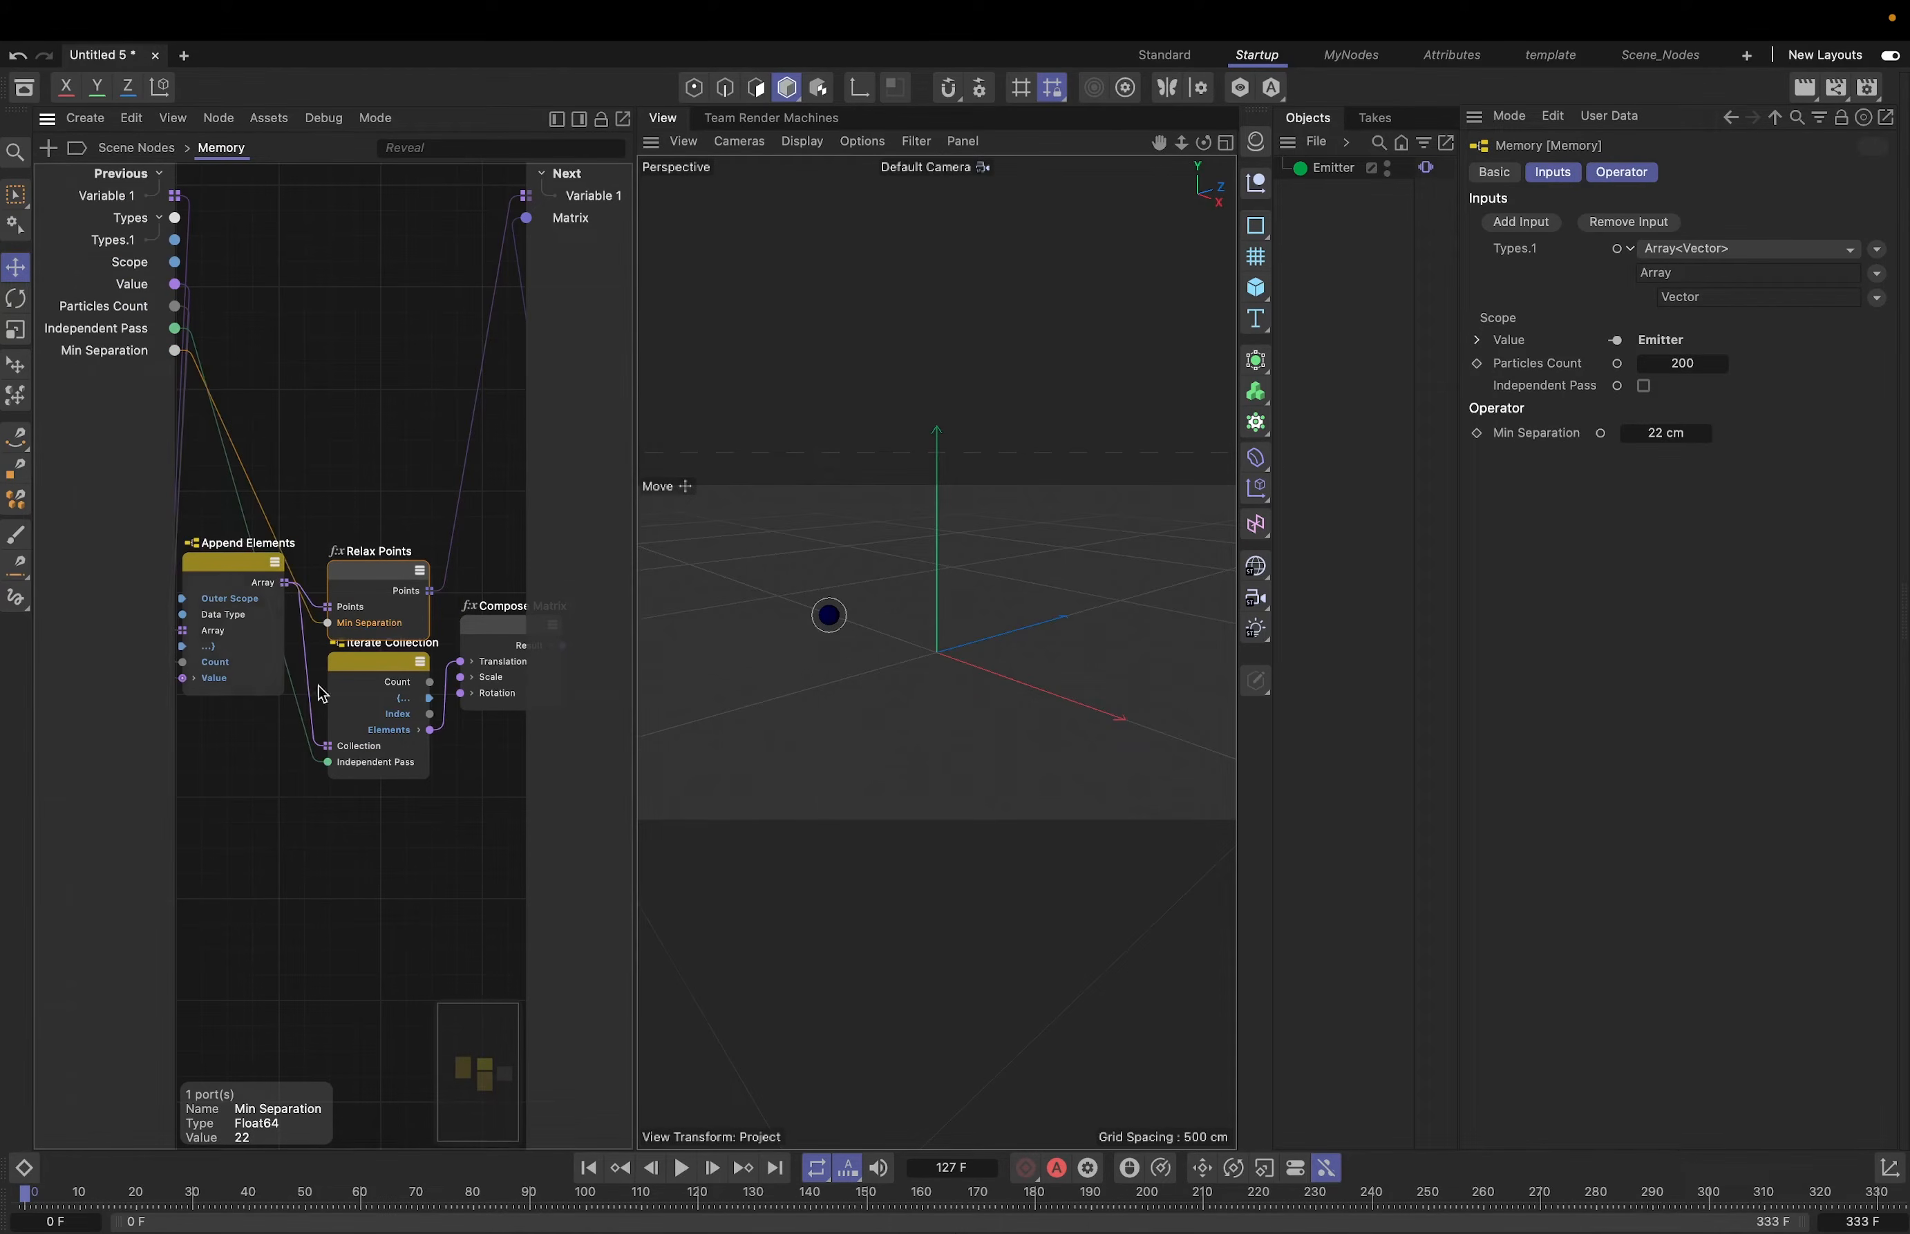
double_click(313, 752)
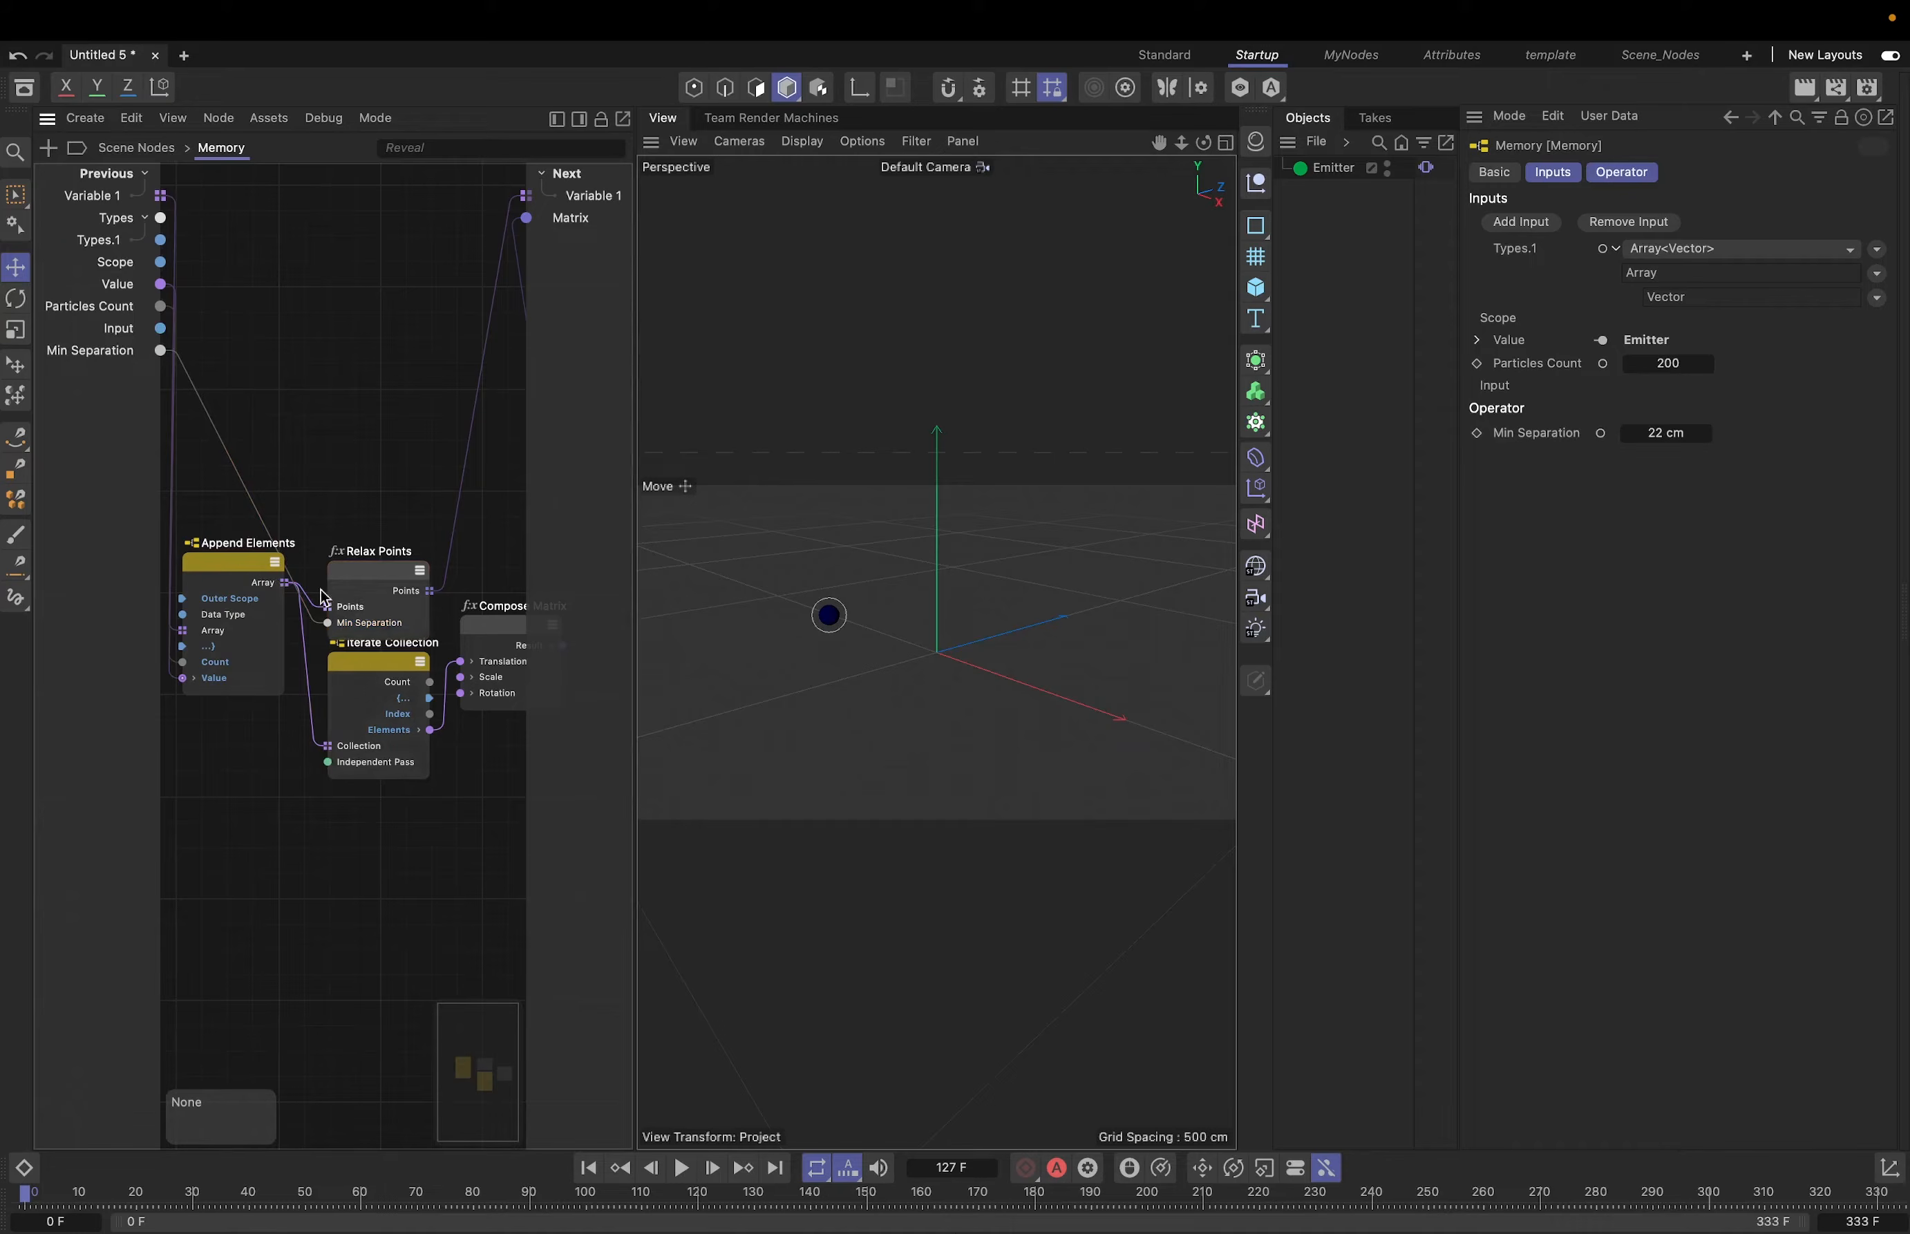
left_click(136, 148)
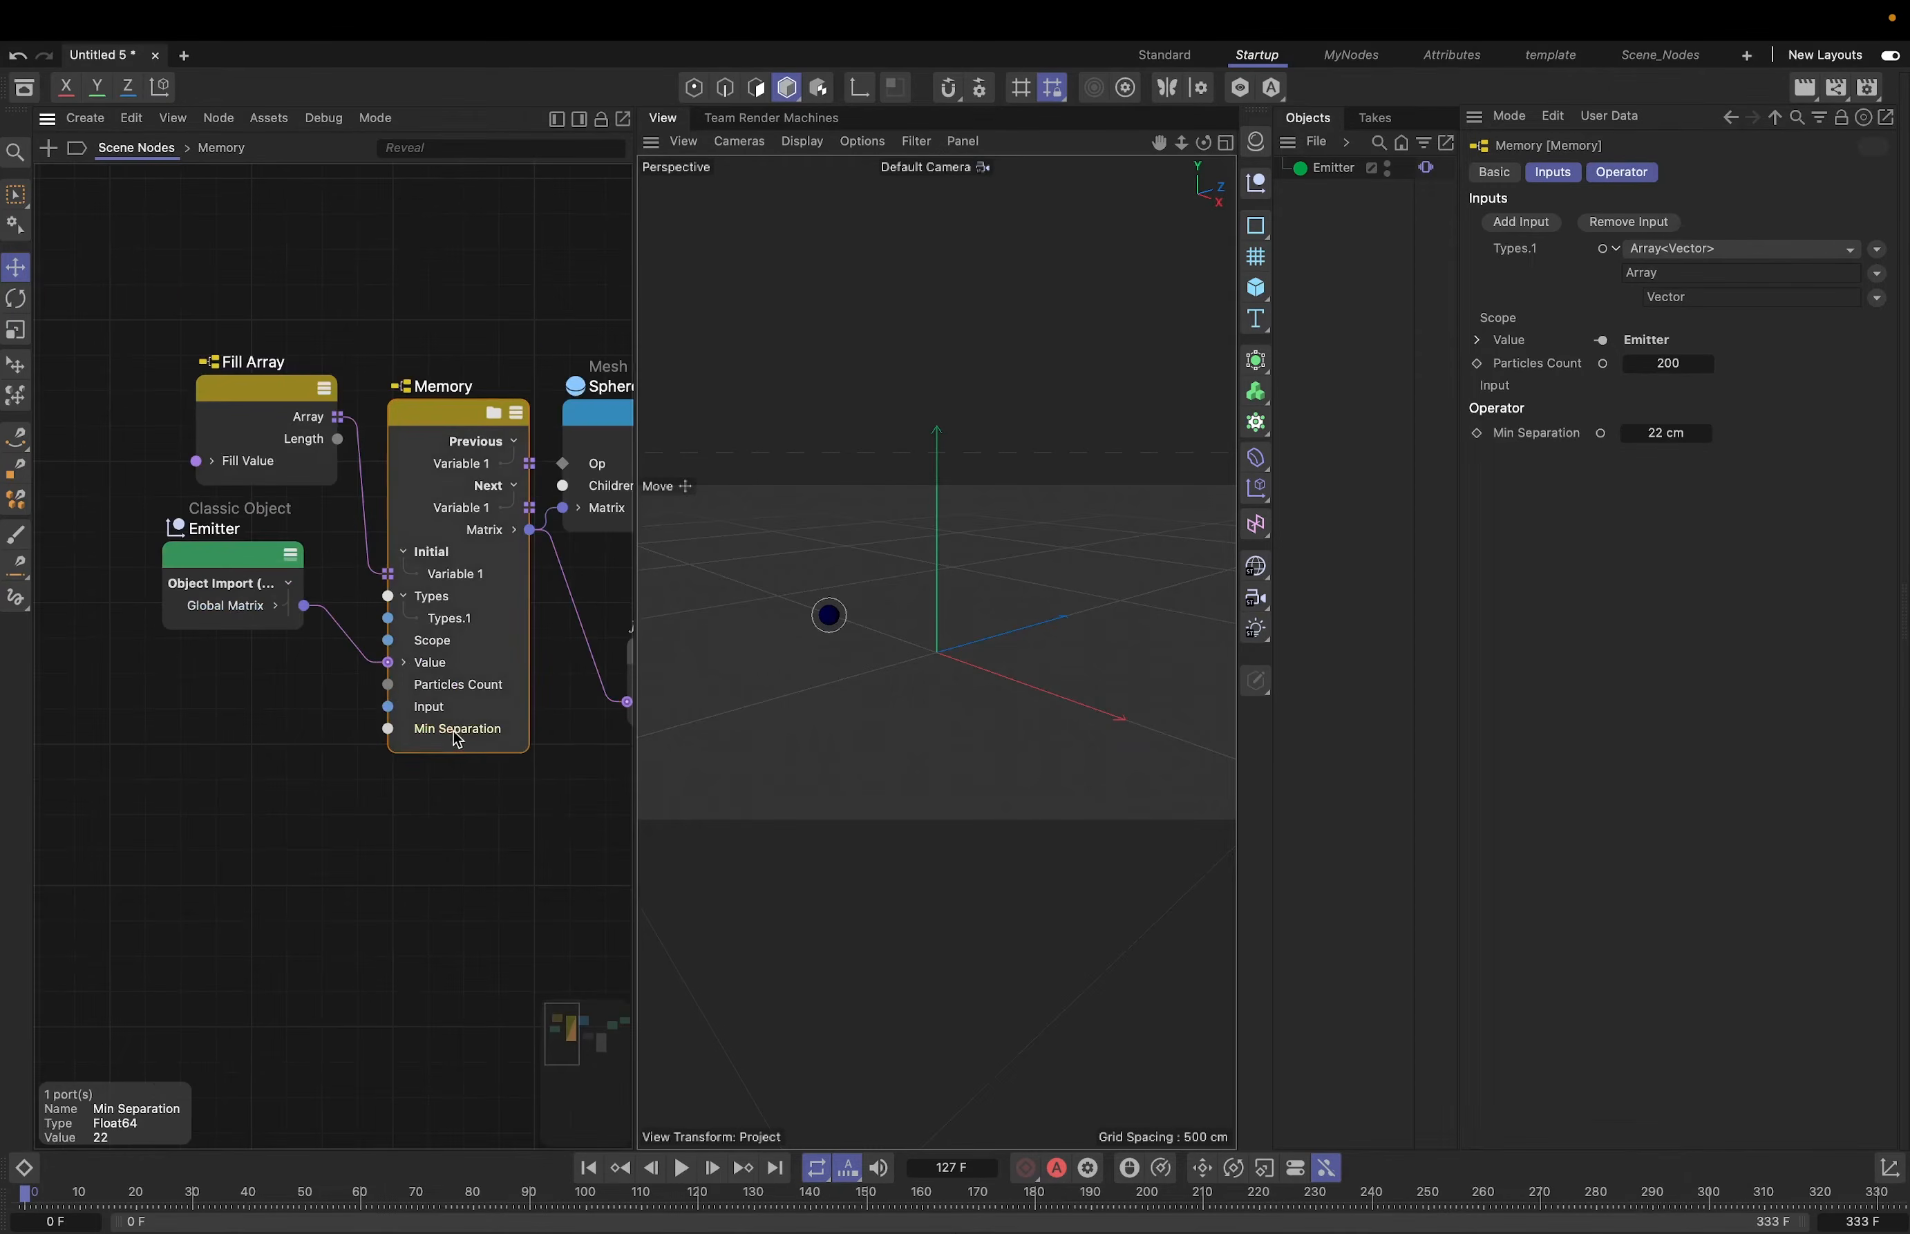
- Set Memory's Min Separation to 10 cm and the Sphere node's radius to 10 cm
left_click(1658, 434)
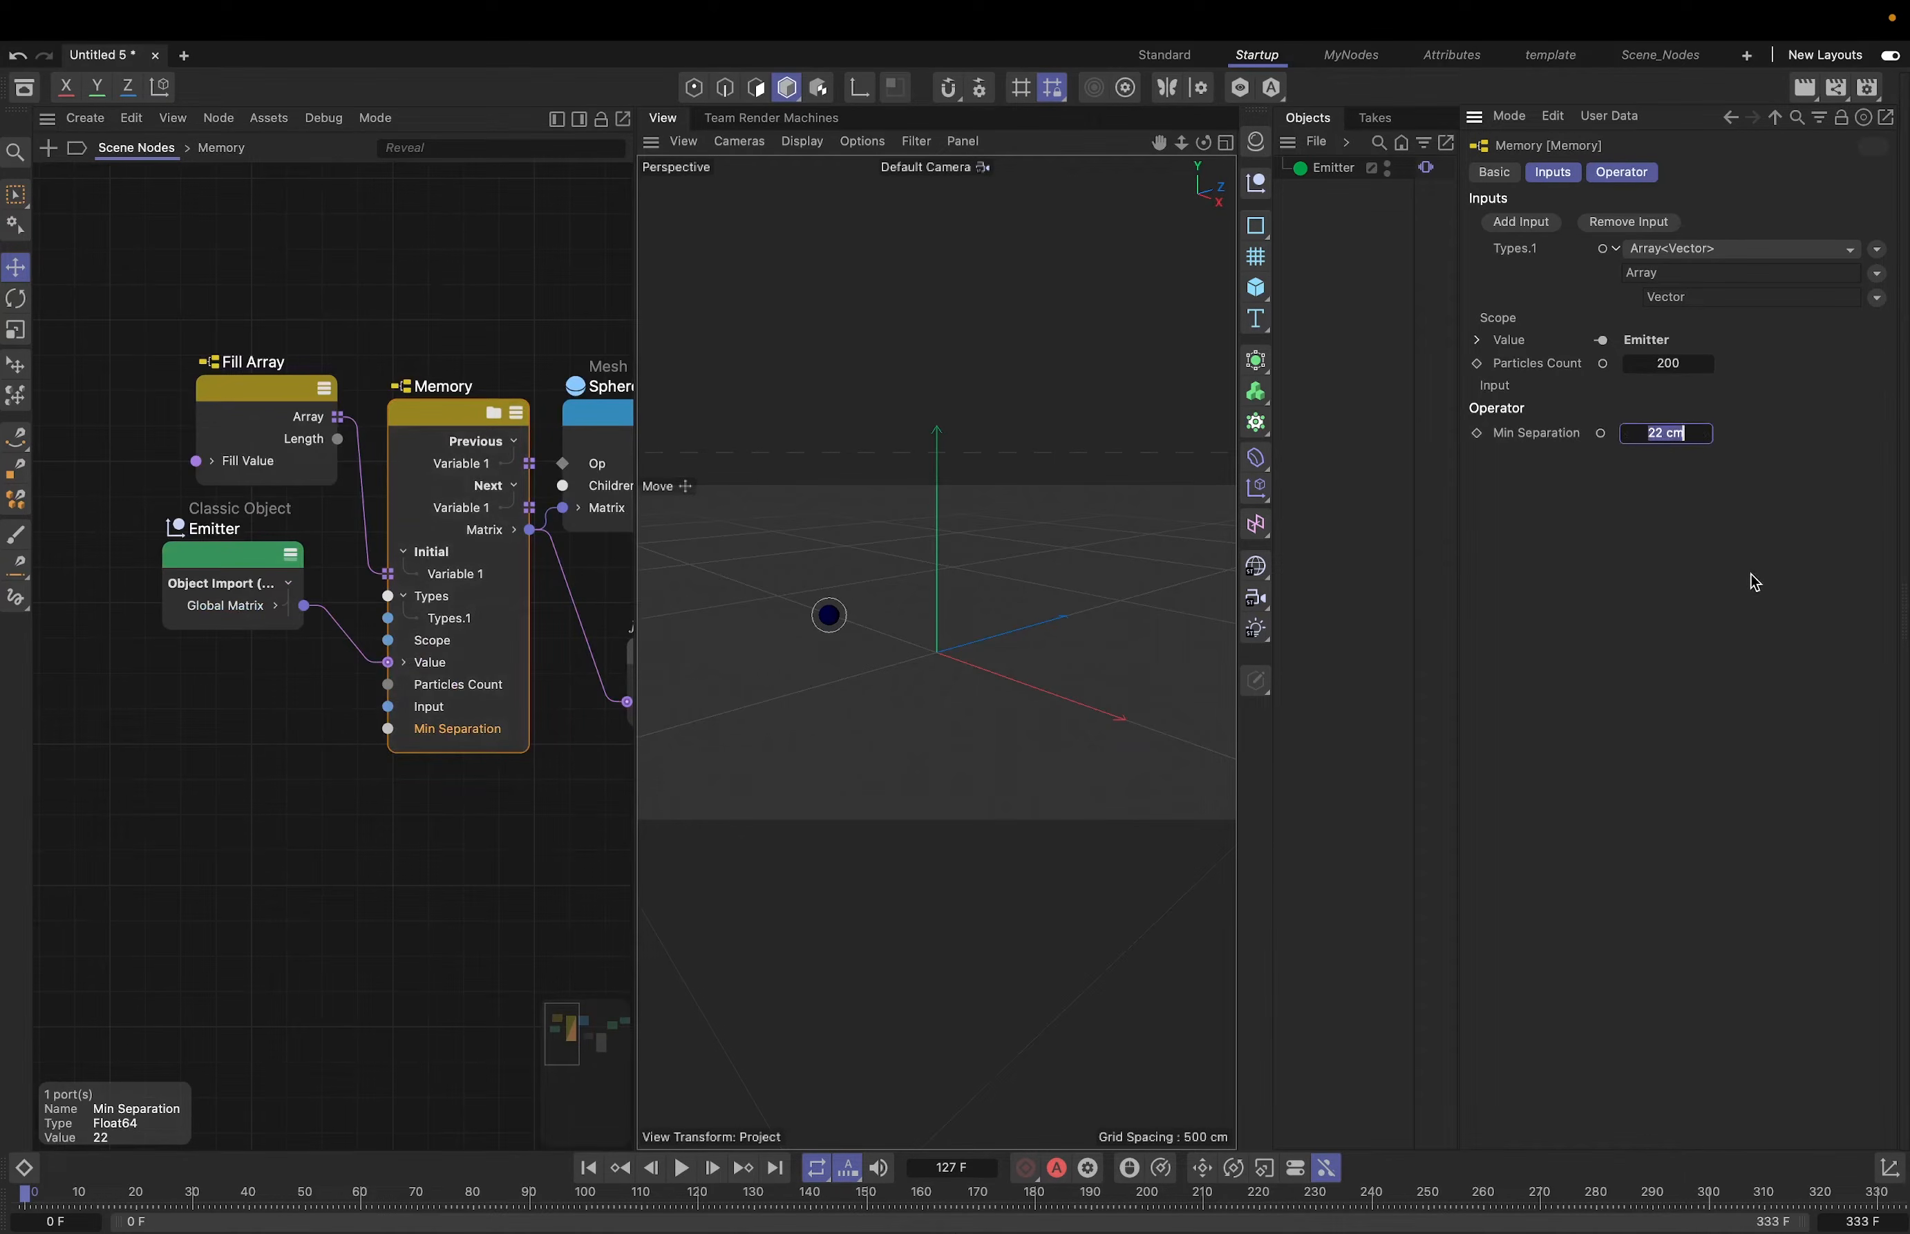
type("10")
key("Return")
left_click(597, 388)
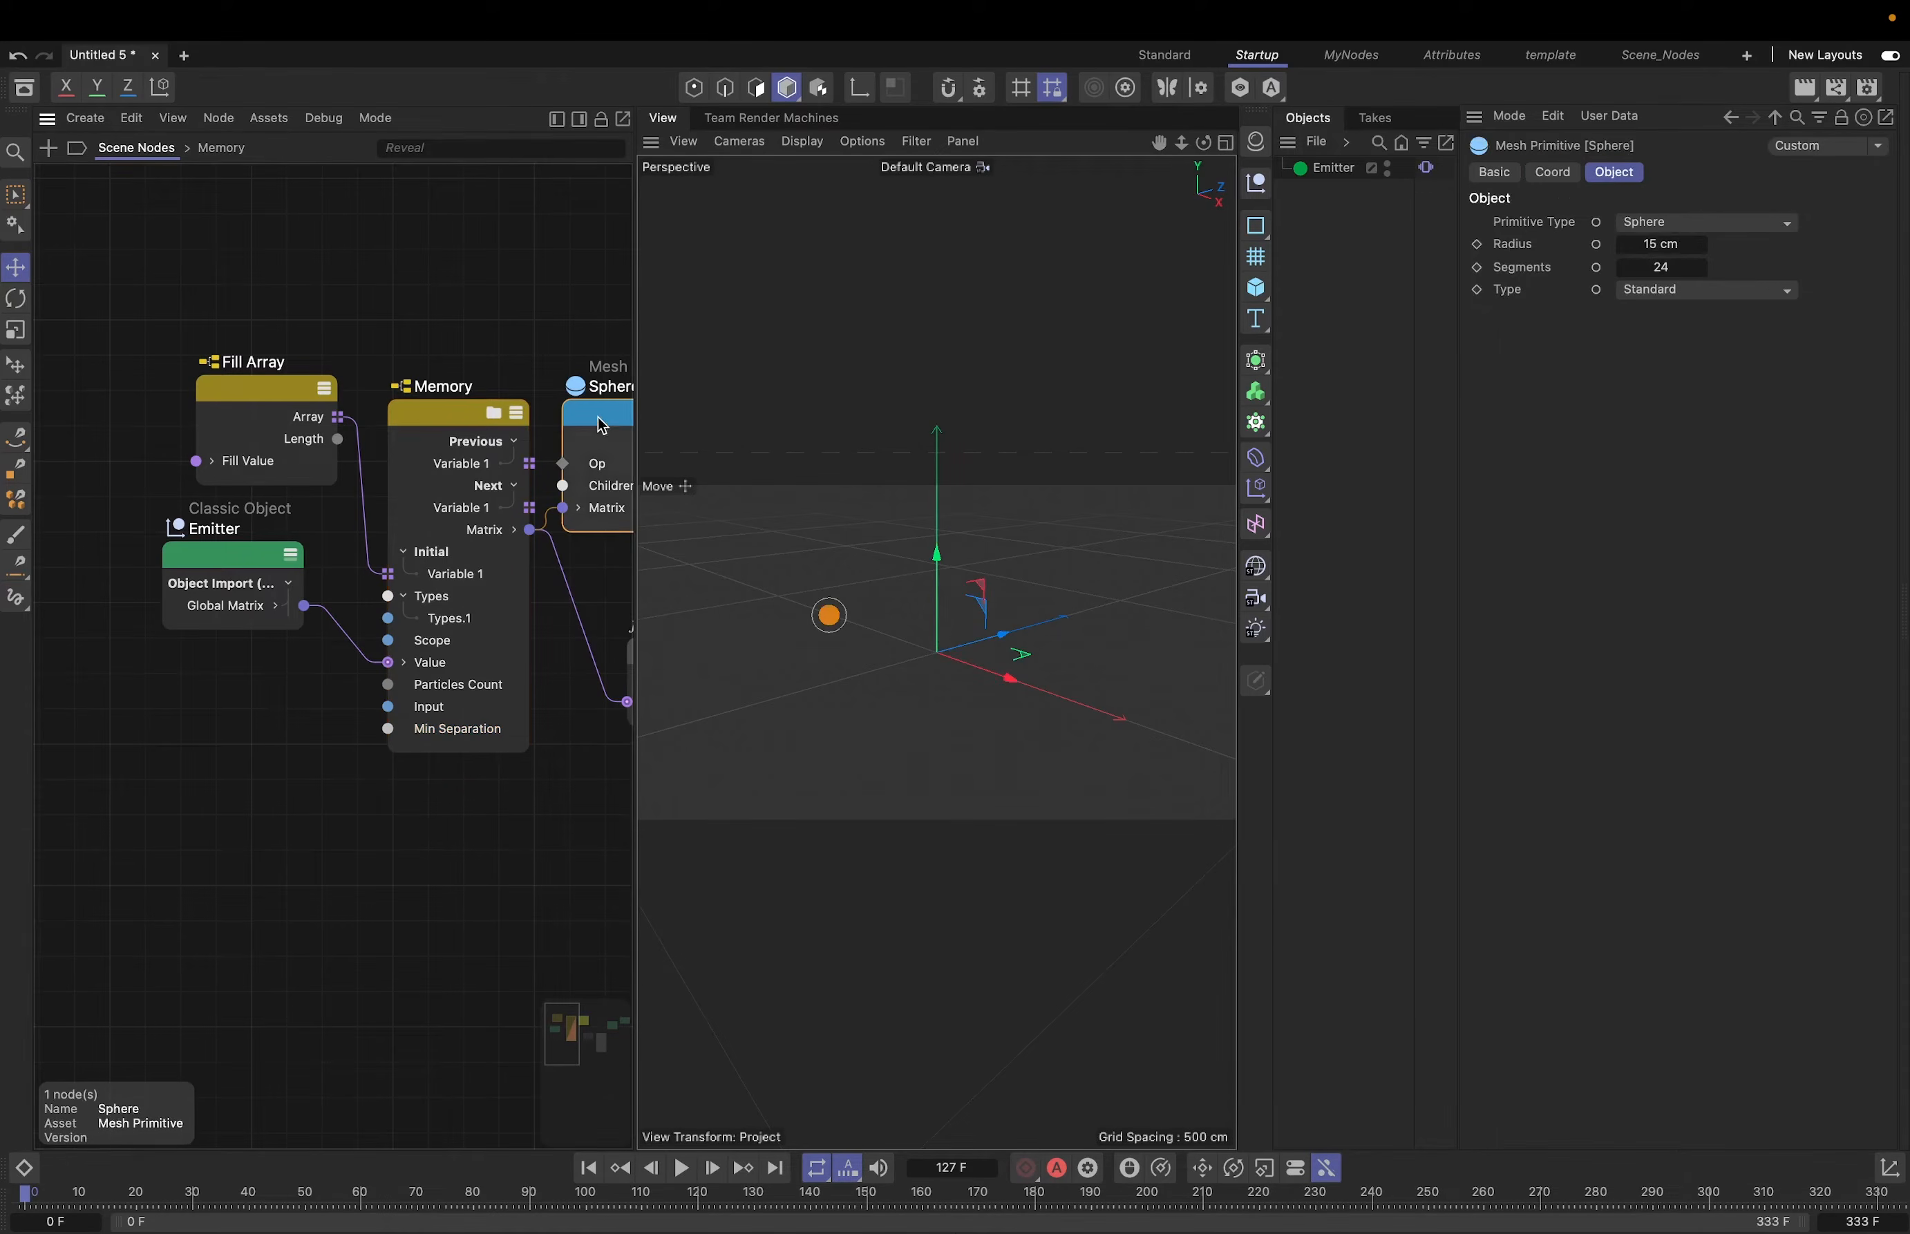
double_click(1679, 251)
type("10")
key("Return")
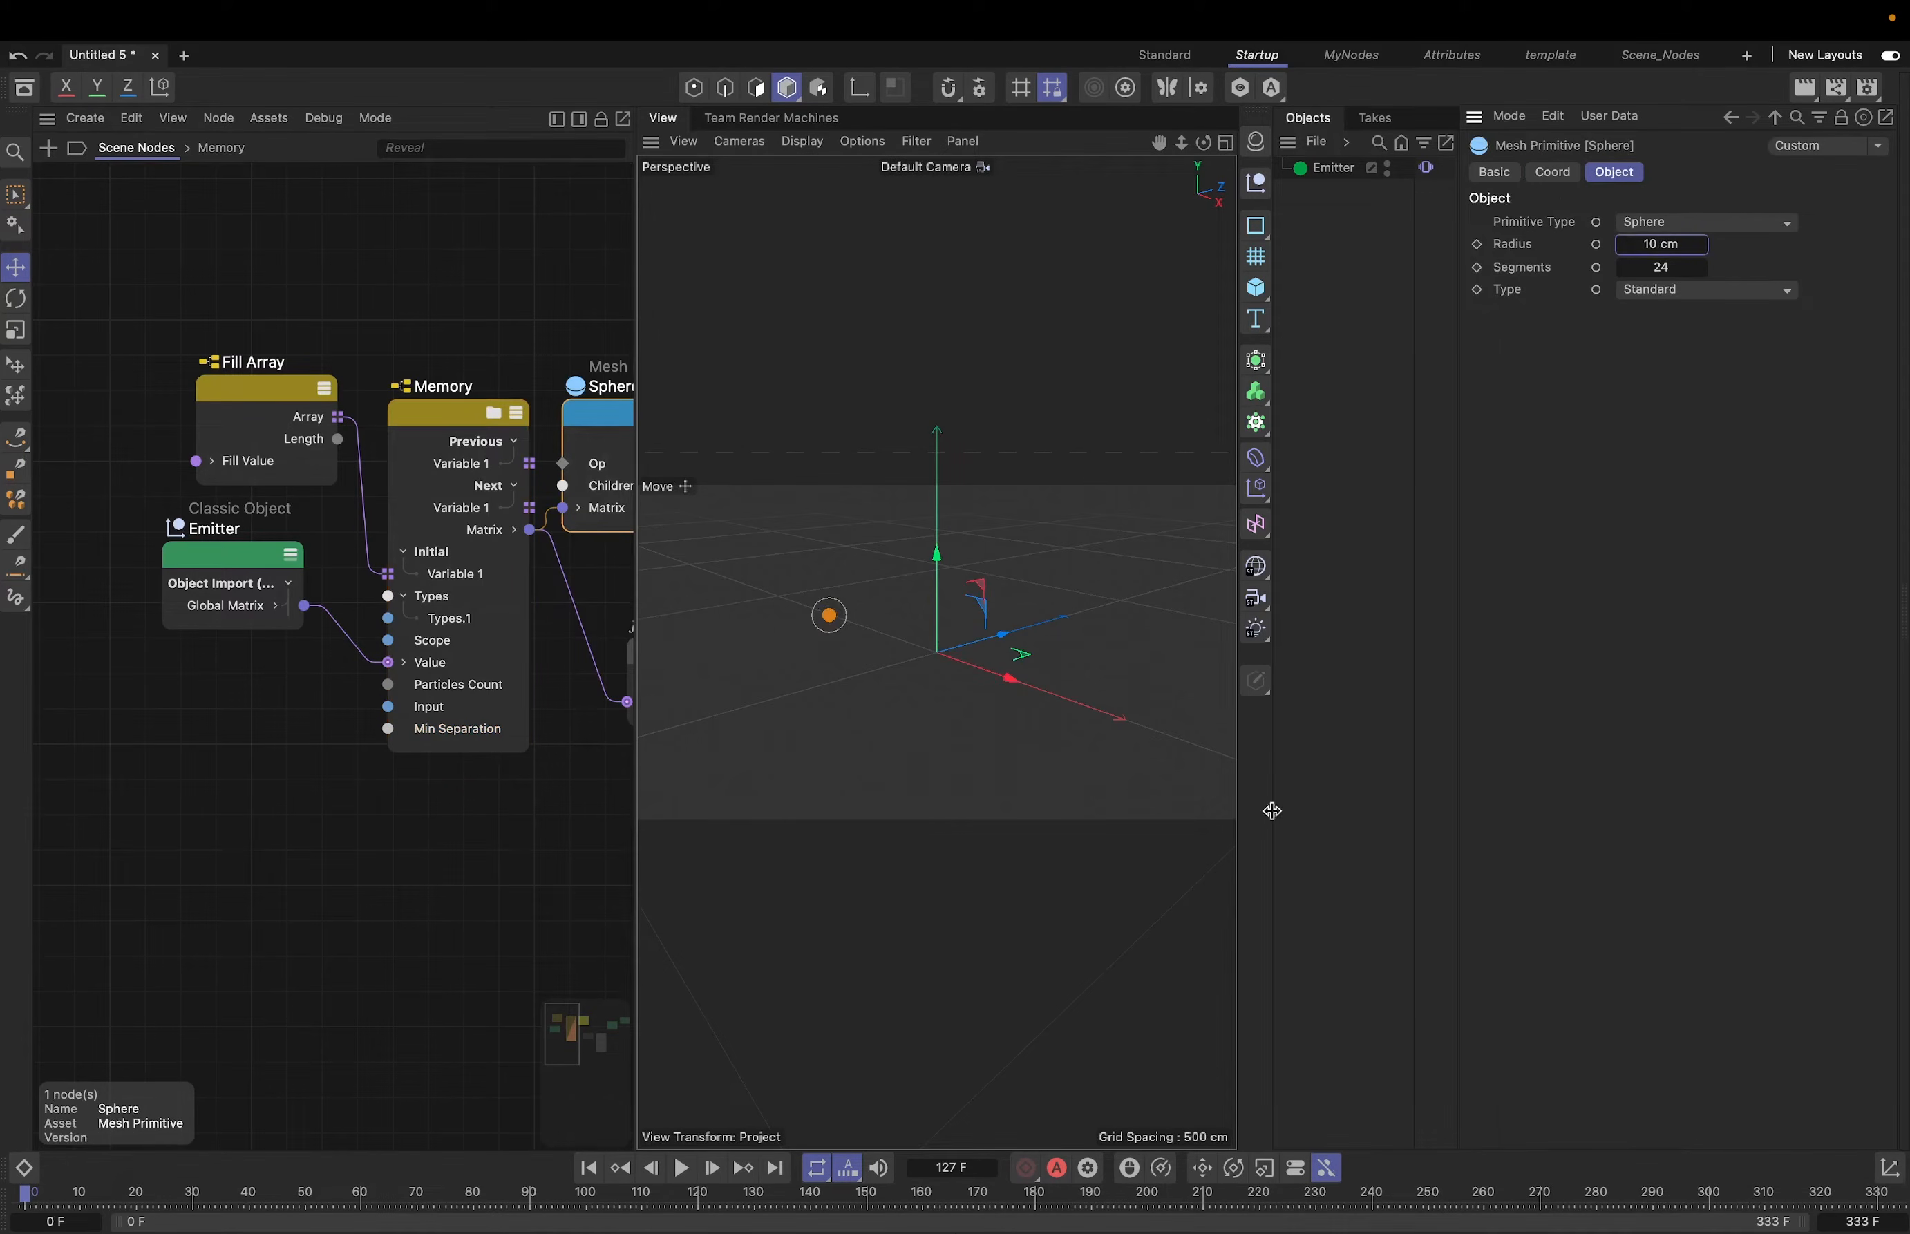
- Play the animation to examine the trail with the tighter spacing and smaller spheres, and stop it
left_click(682, 1170)
left_click(409, 872)
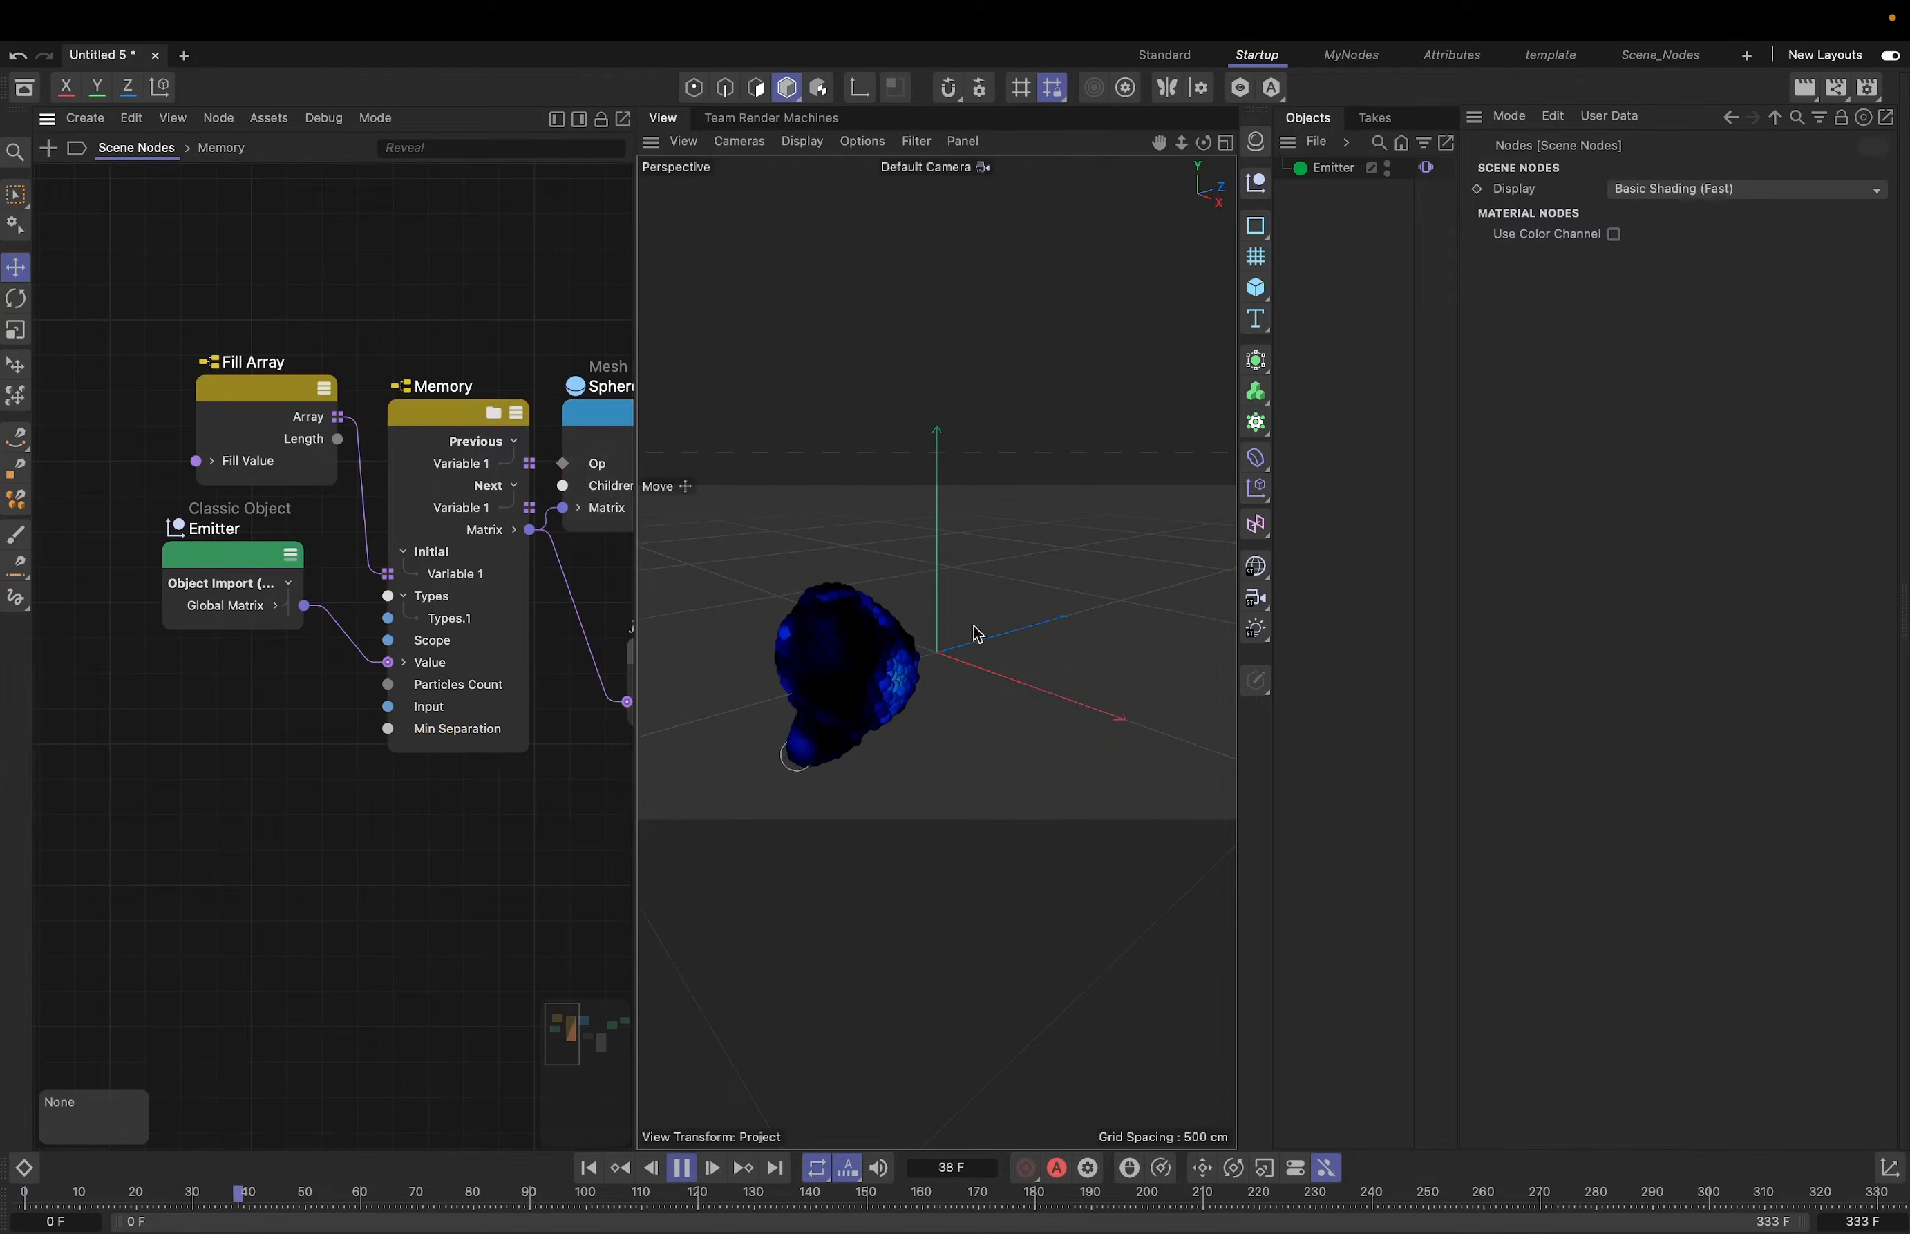
left_click(685, 1167)
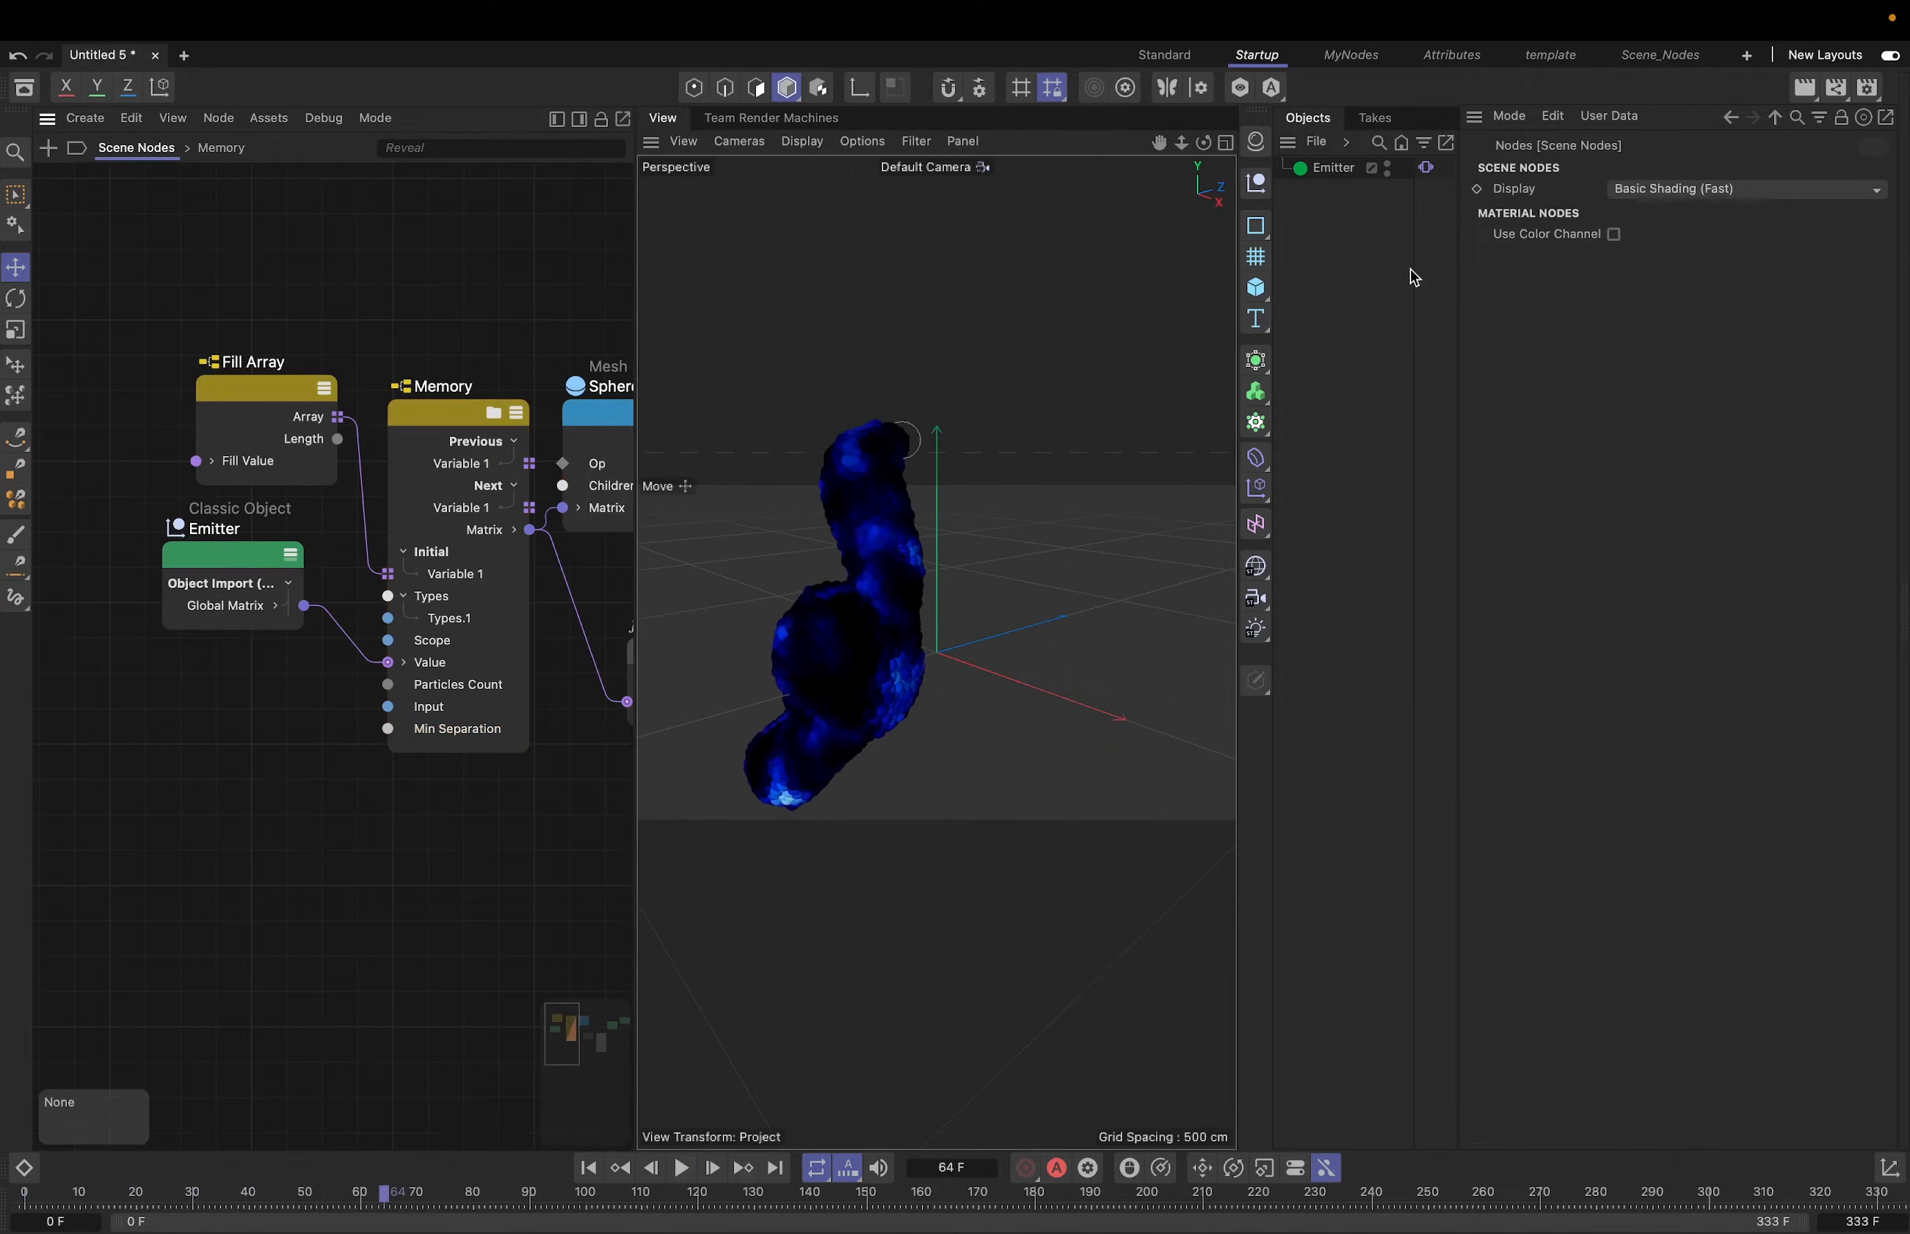
- Set the Sphere node's radius to 6 cm
left_click(598, 416)
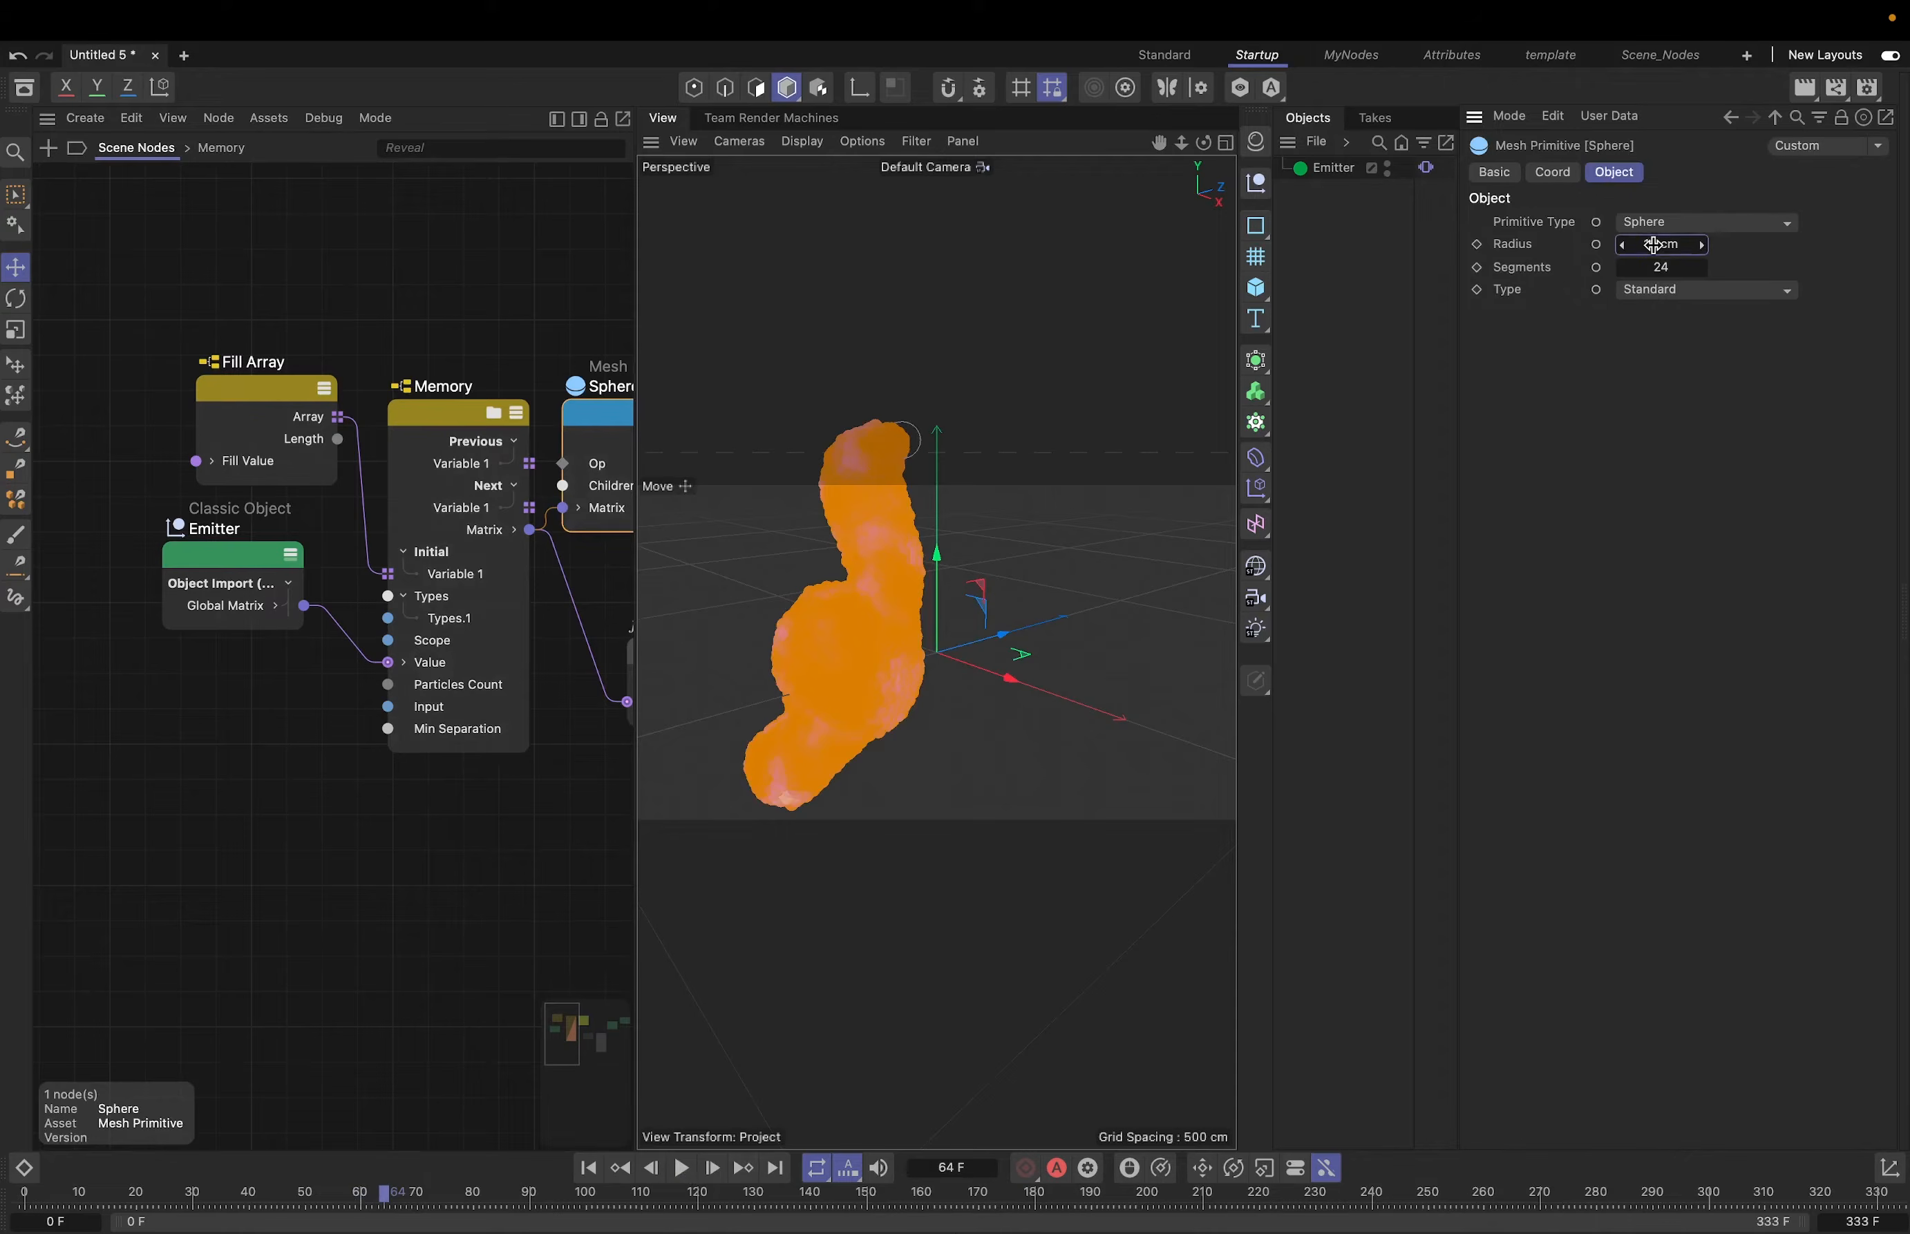
type("6")
left_click(869, 738)
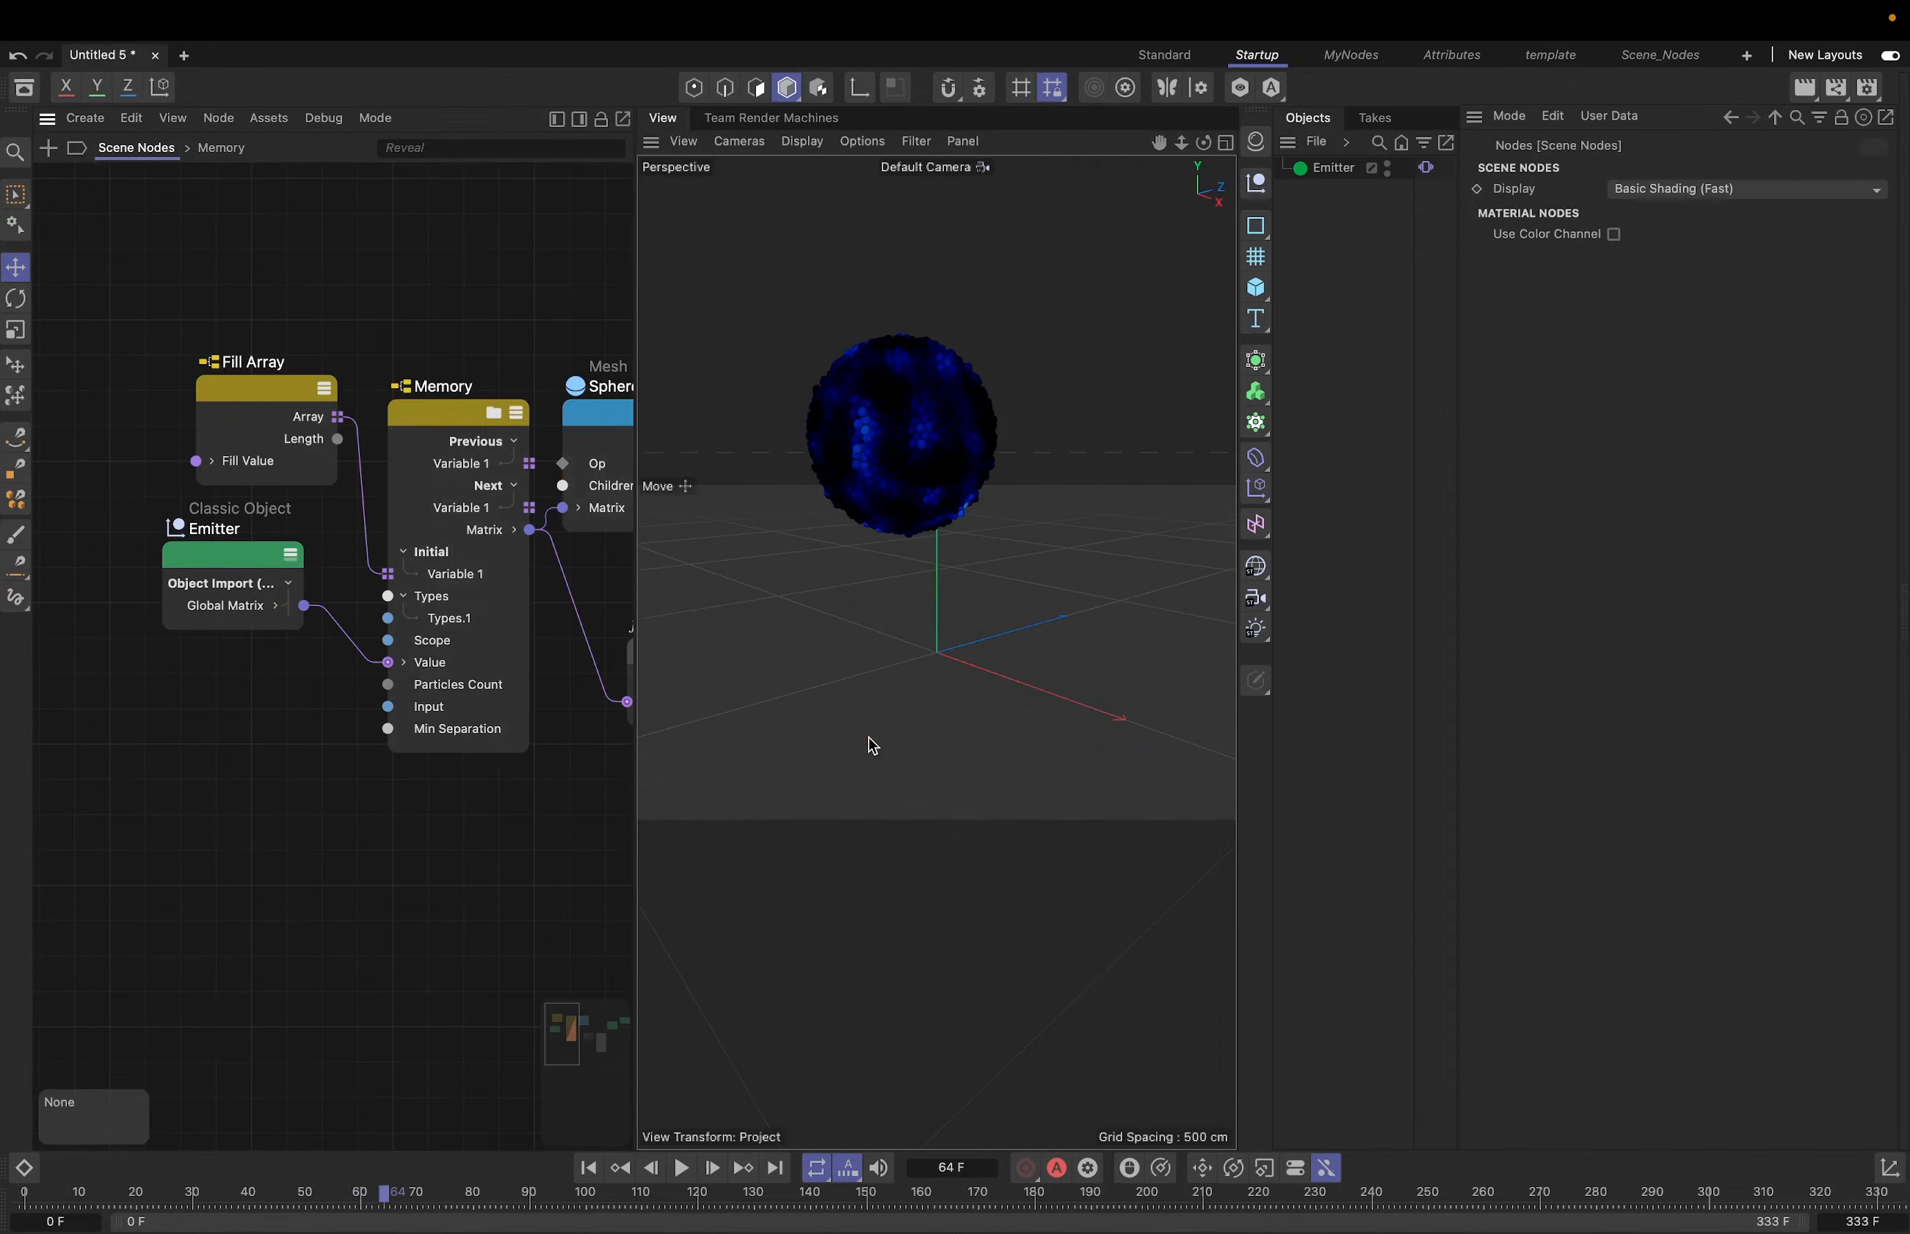
- Replay the animation from the start, stop it, examine the sphere trail up close from several angles and rewind
left_click(587, 1168)
left_click(682, 1169)
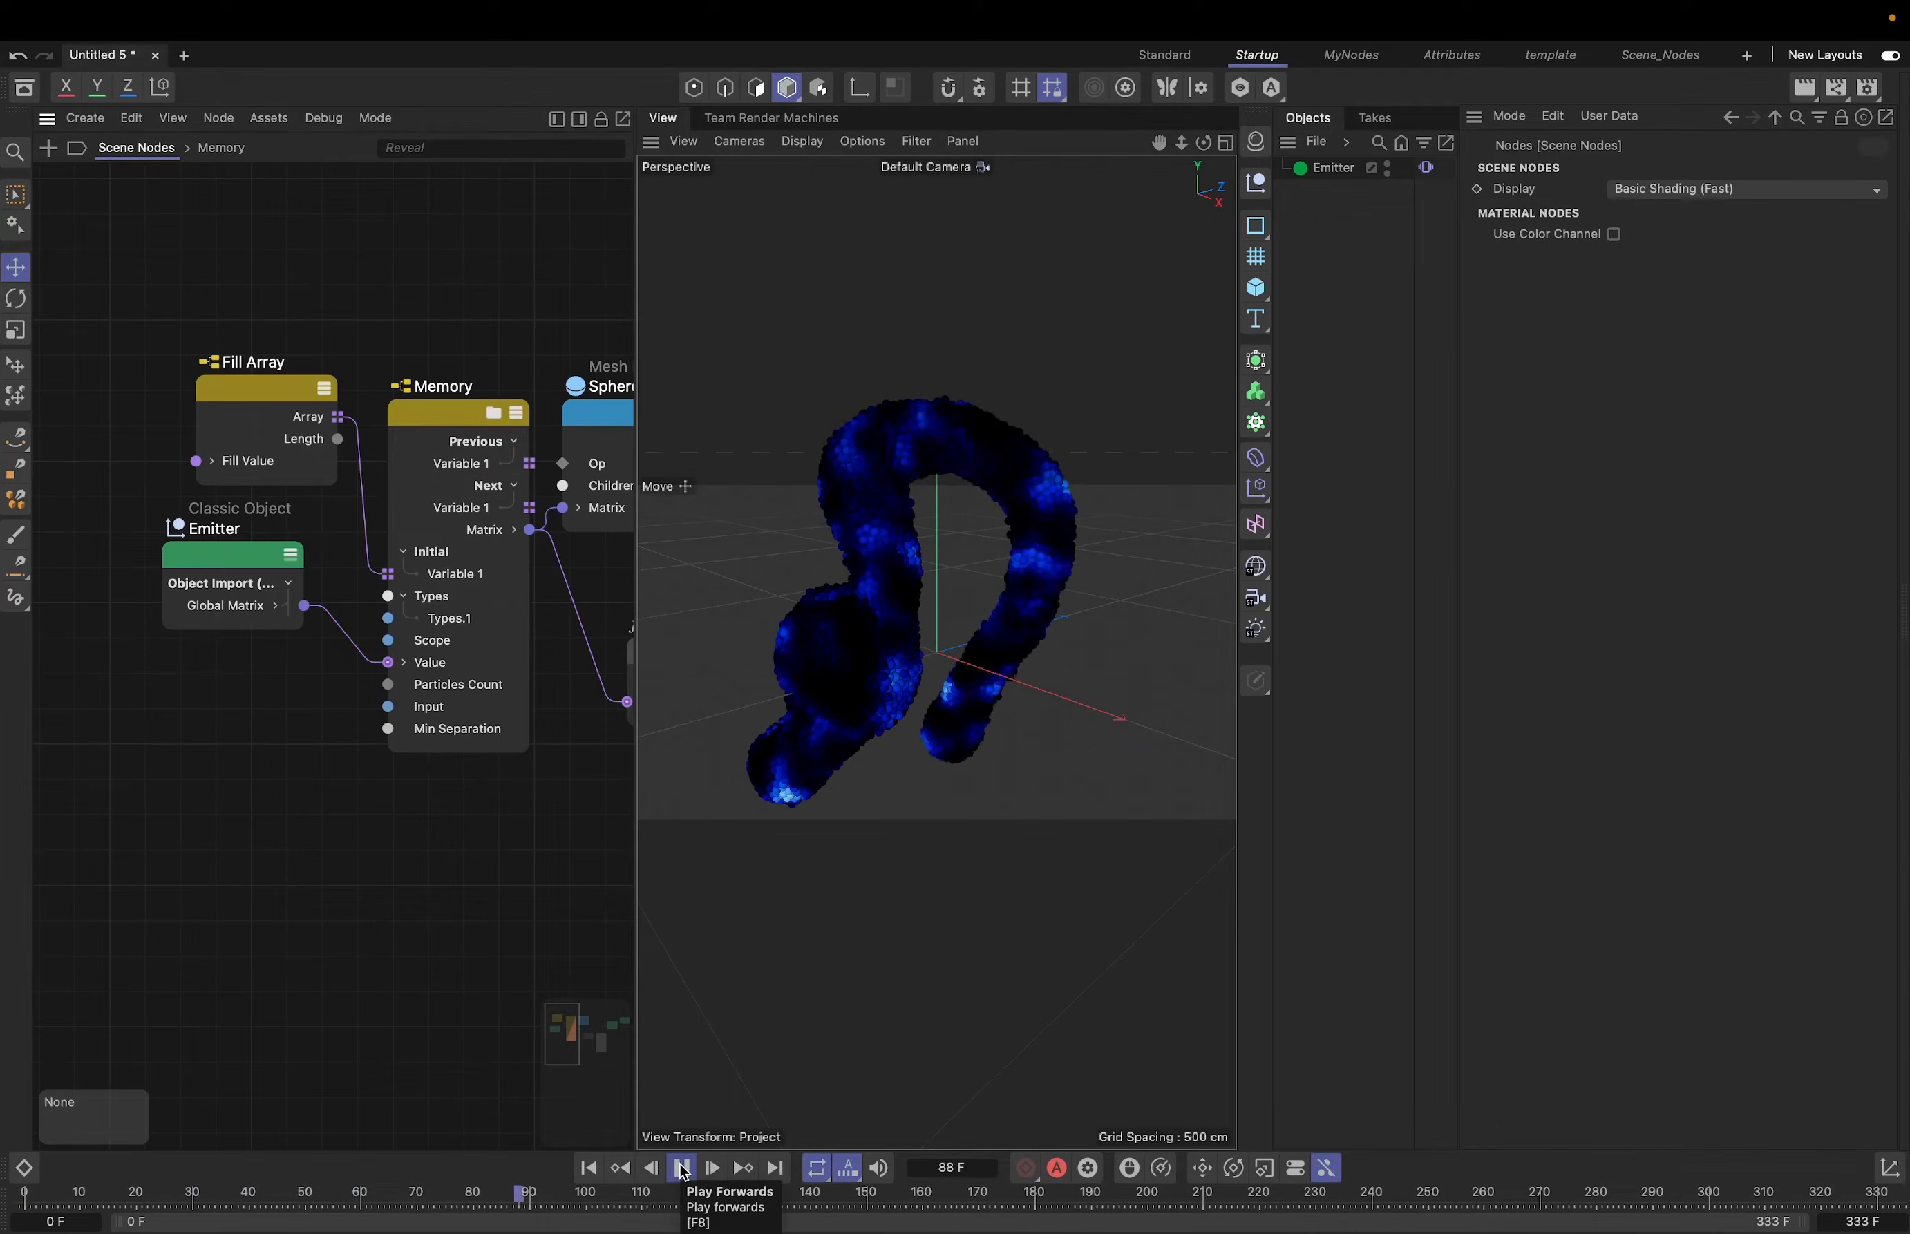
left_click(682, 1170)
scroll(976, 631, "up", 10)
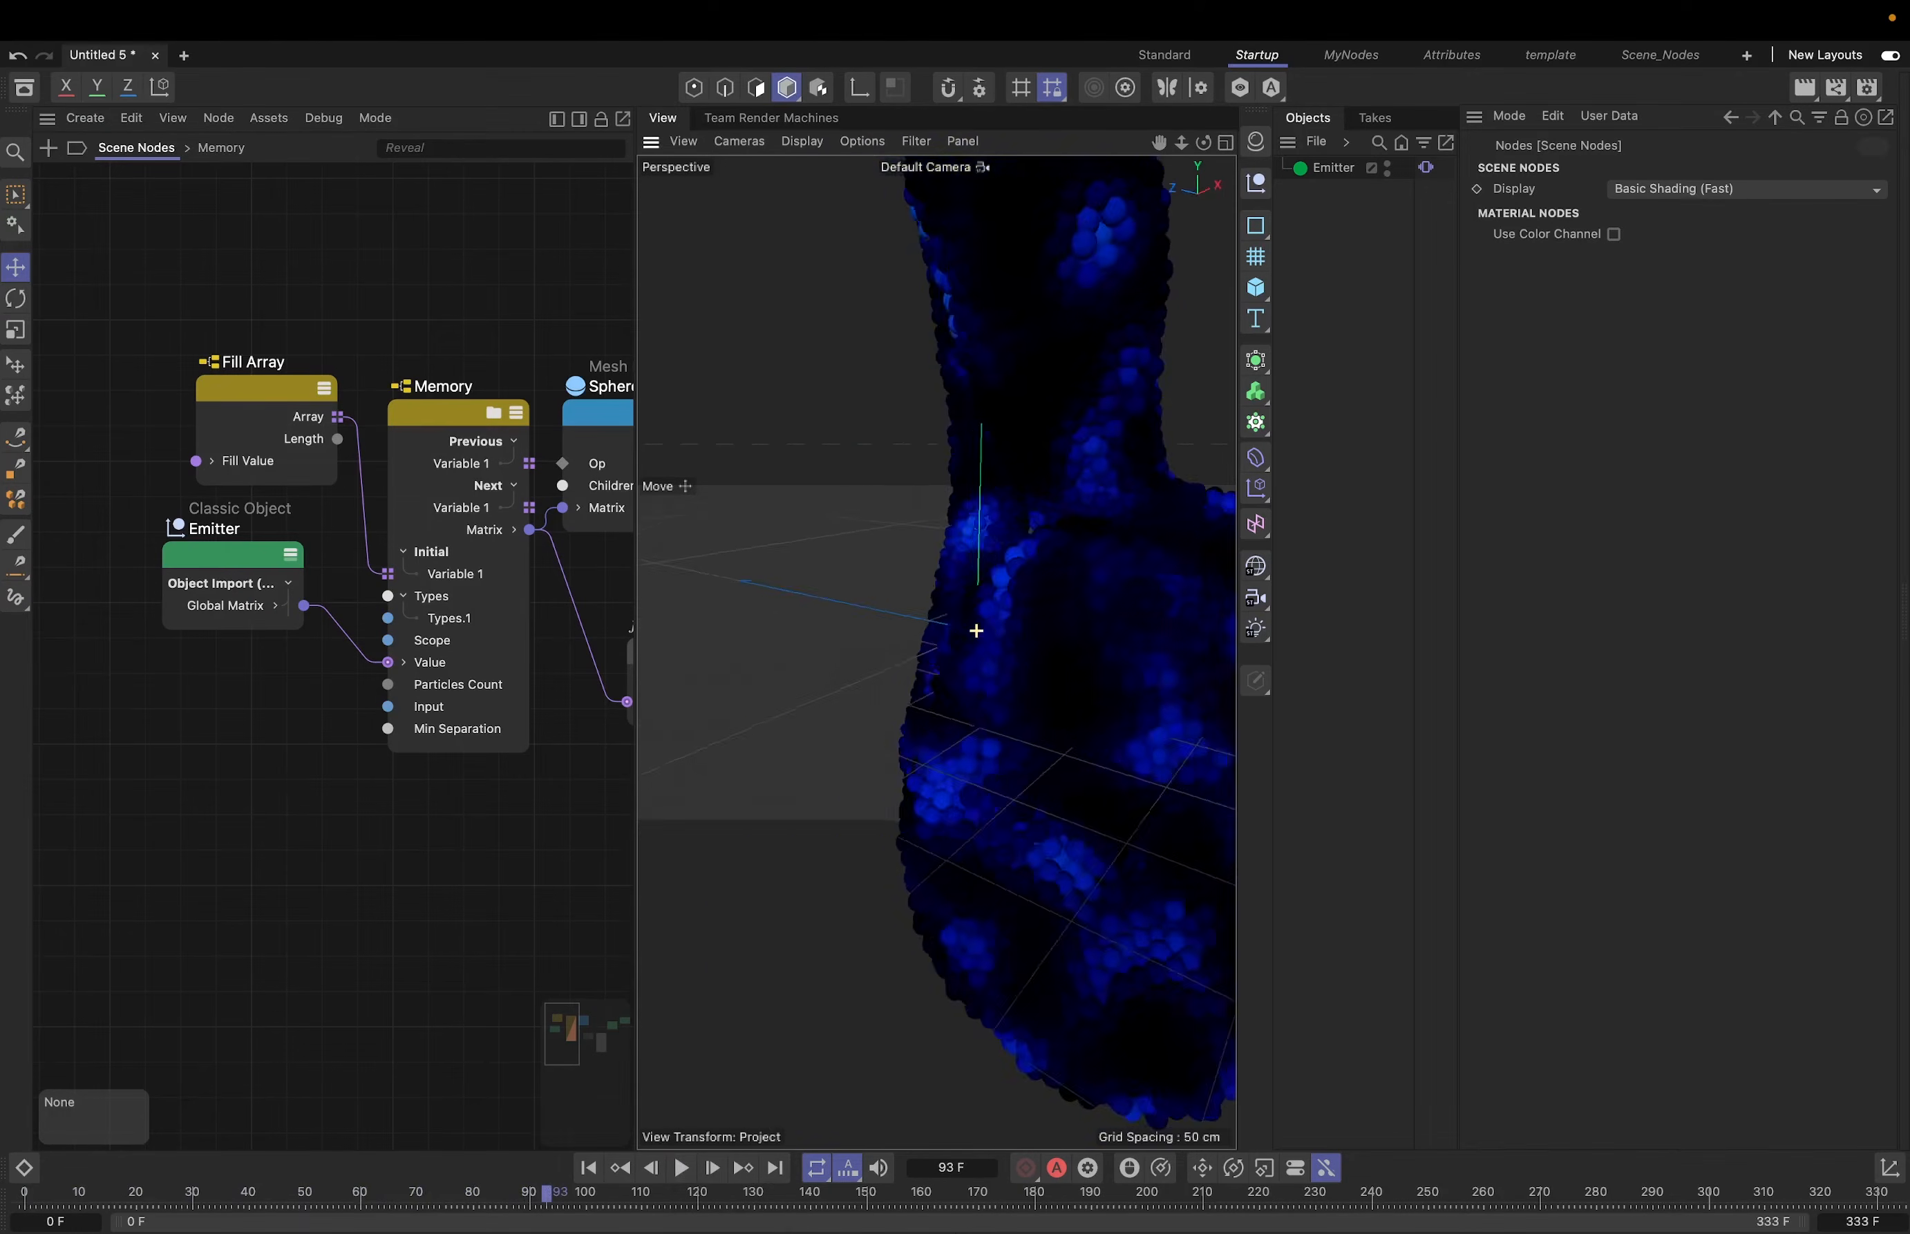
mouse_move(976, 631)
left_mouse_down("alt")
mouse_move(924, 707)
mouse_move(960, 783)
mouse_move(996, 737)
mouse_move(980, 668)
left_mouse_up("alt")
scroll(978, 662, "down", 10)
scroll(941, 667, "up", 6)
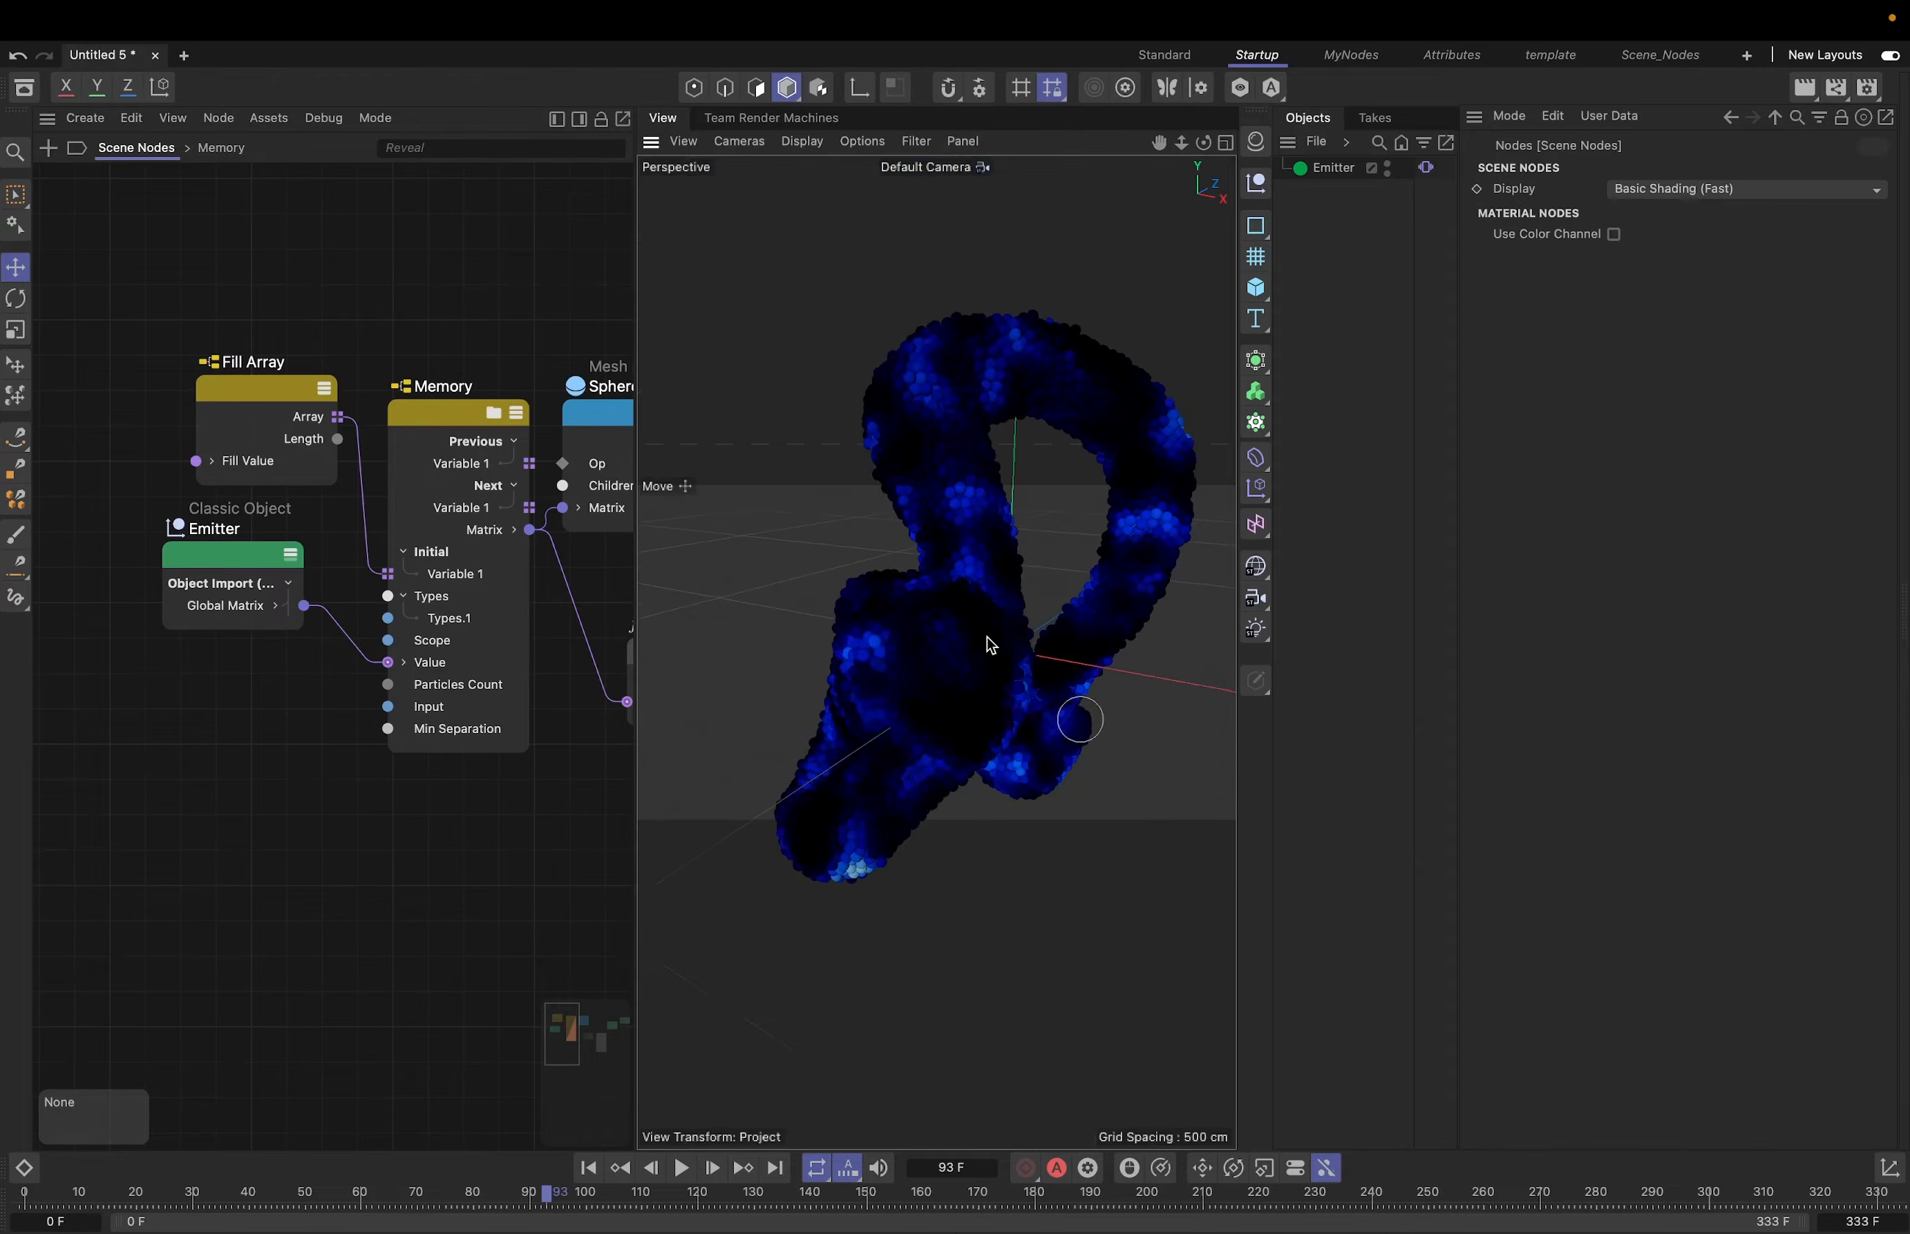
middle_click_drag(986, 639, 956, 667, "alt")
left_click(588, 1168)
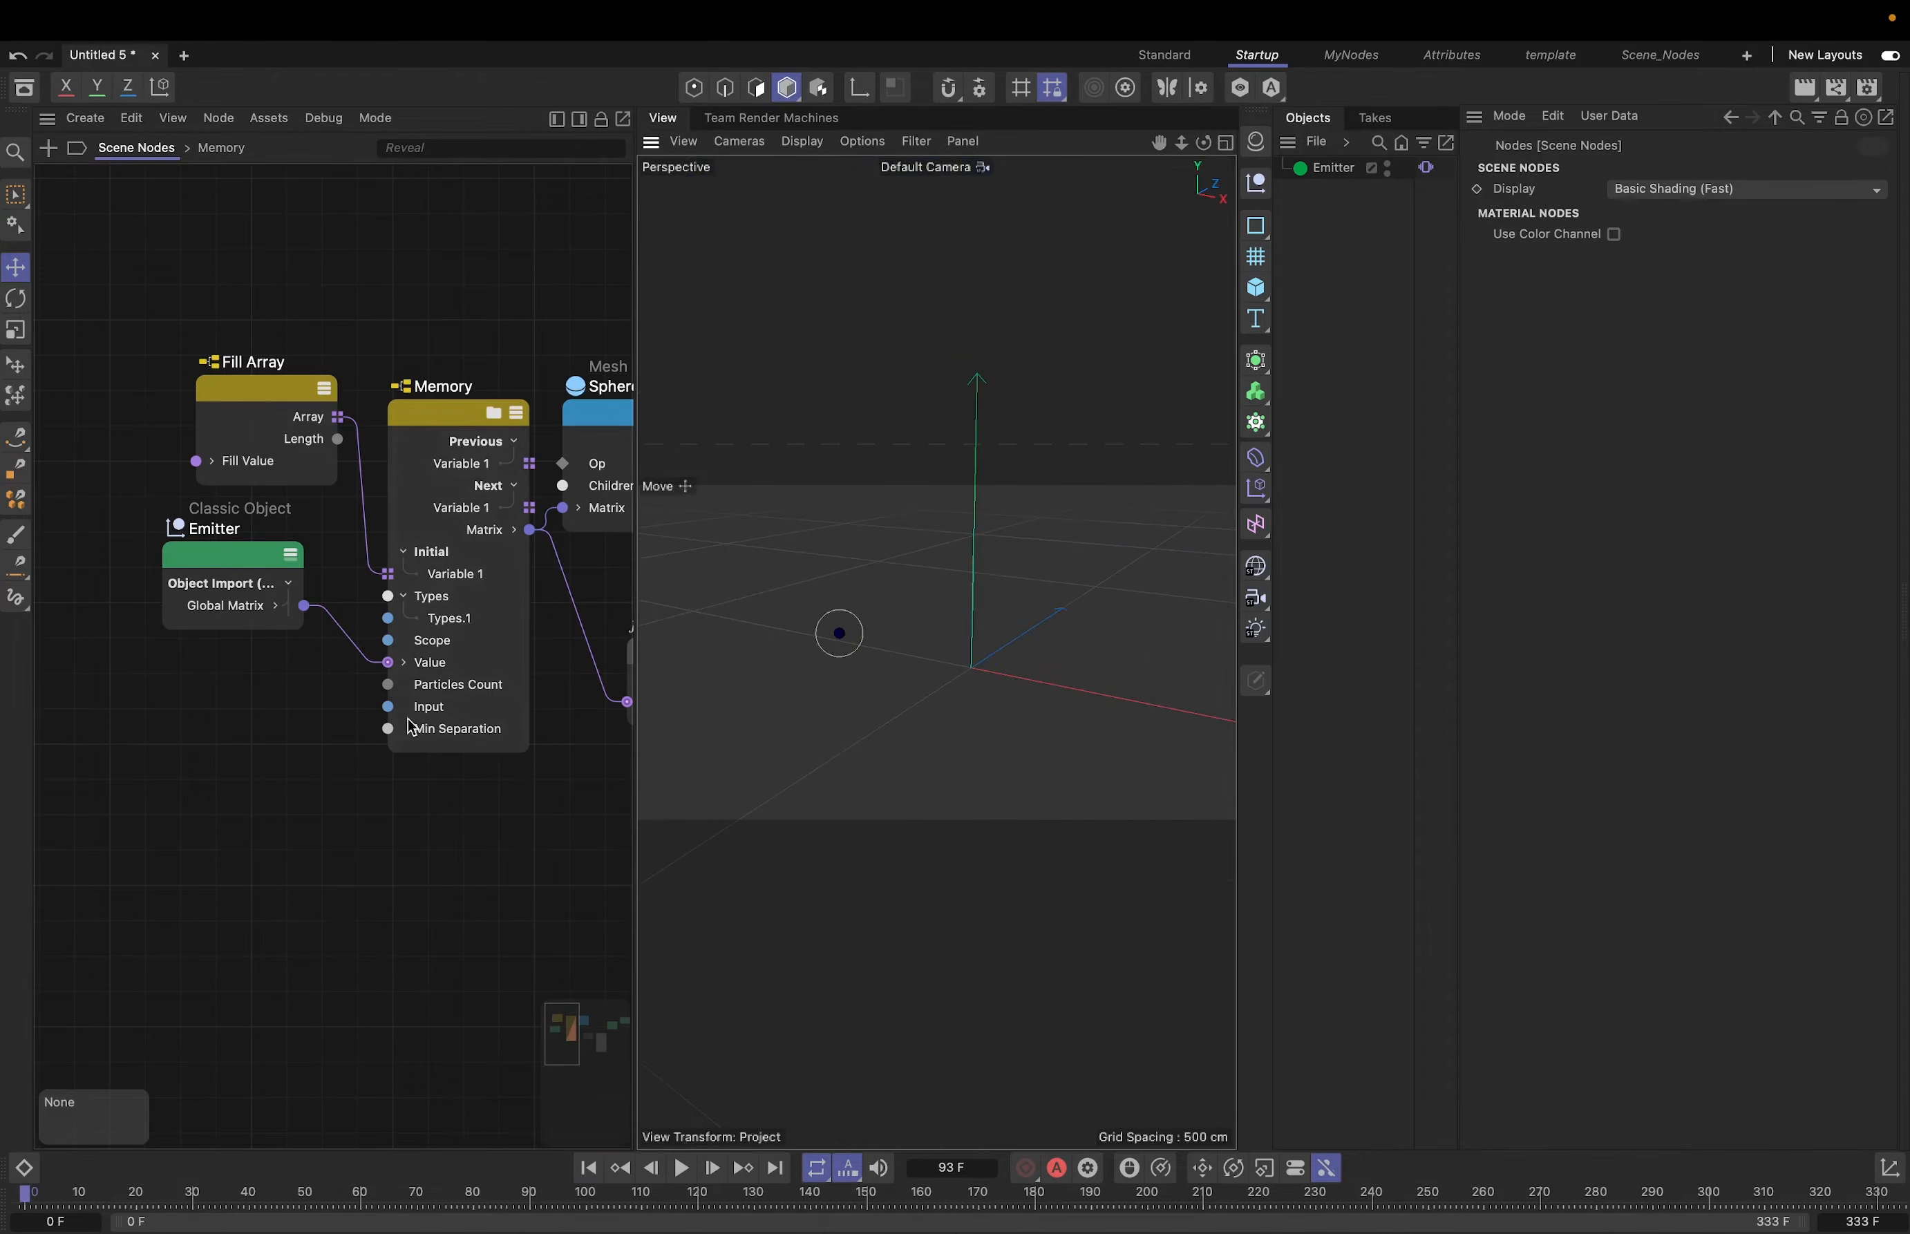
- Disconnect the Emitter node from Memory's Value input and delete it from the graph
double_click(353, 644)
left_click_drag(242, 560, 270, 235)
key("Delete")
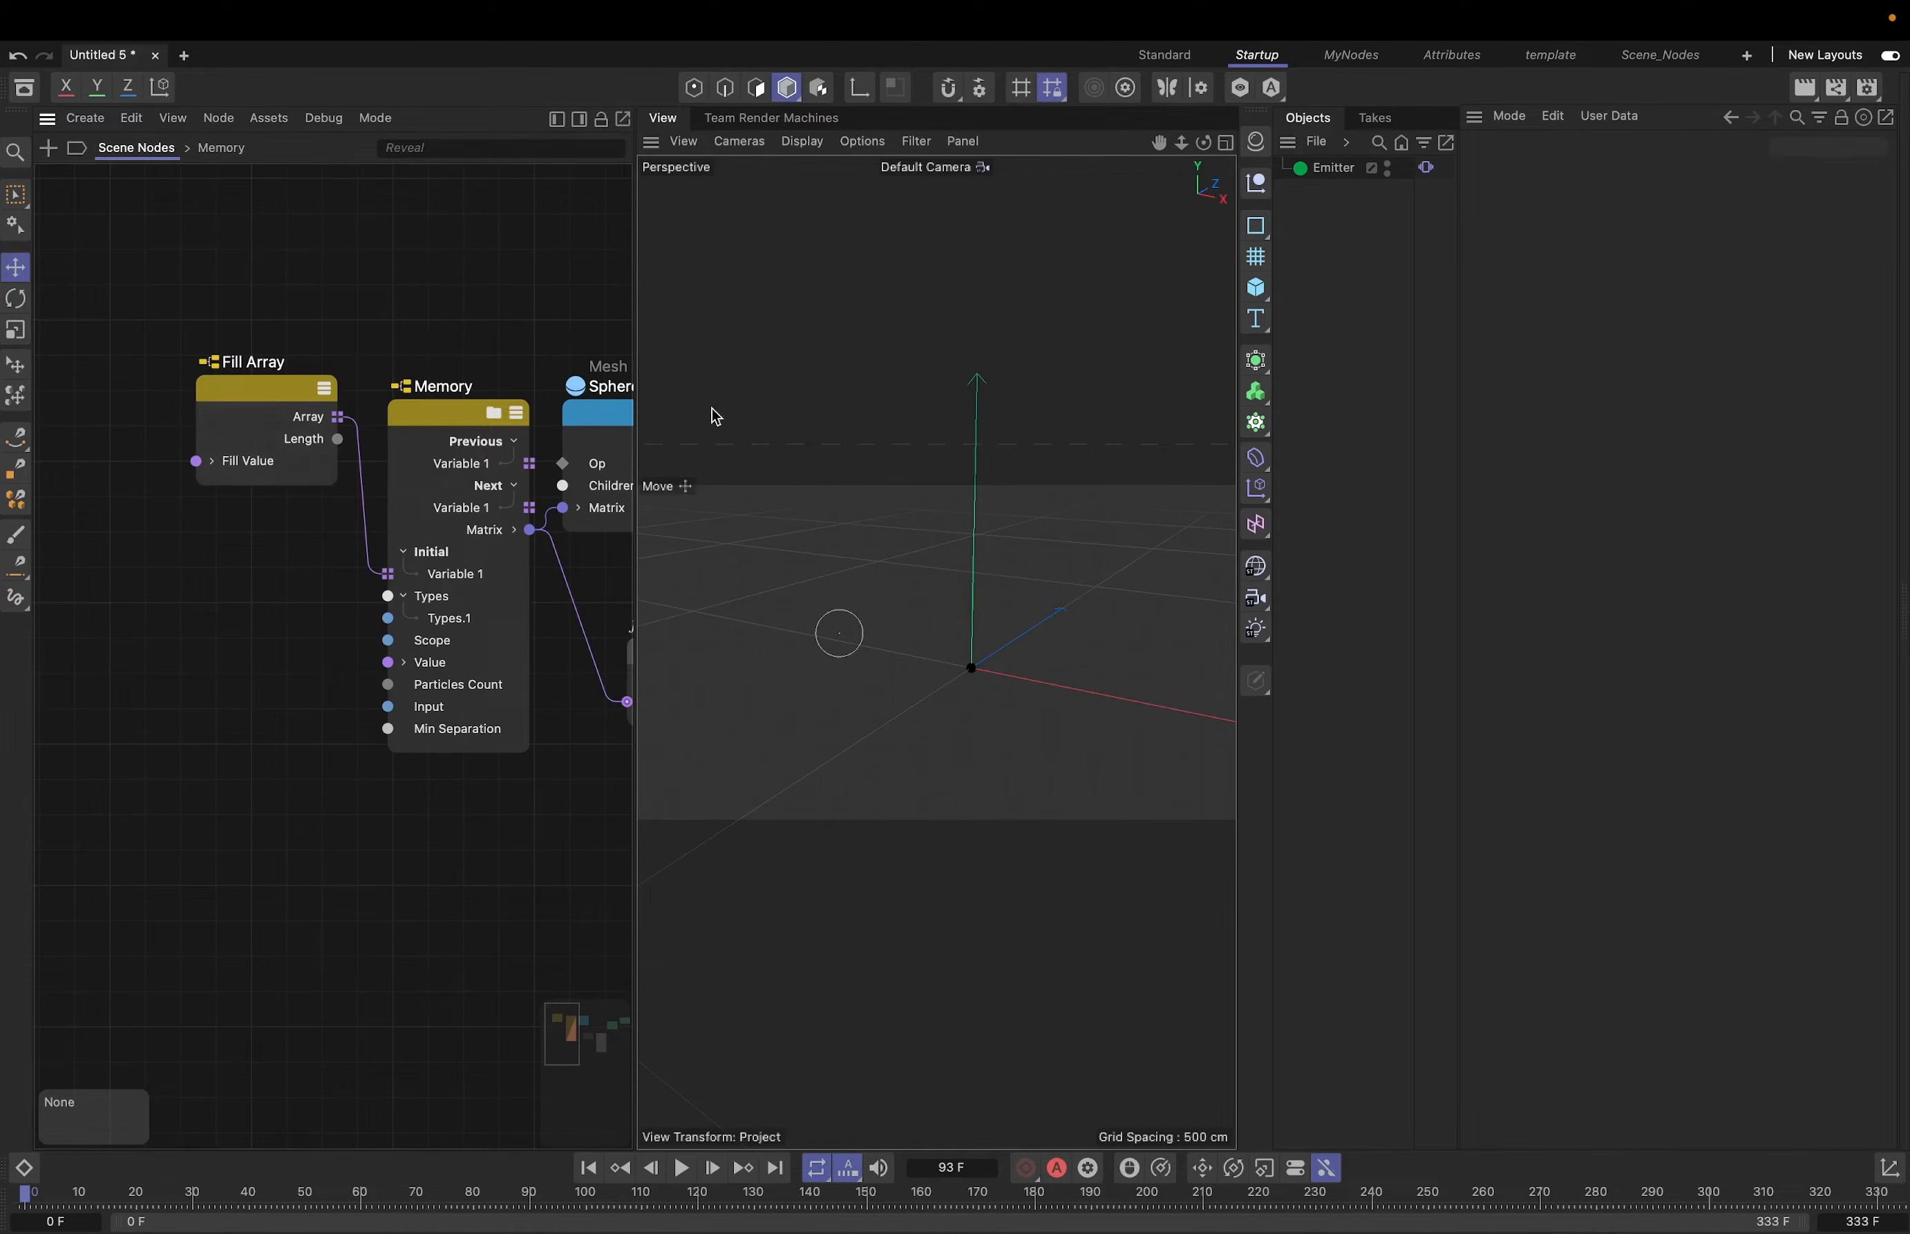
- Set the Emitter null's X, Y and Z position to 0 cm and hide it in both the viewport and the render
left_click(1348, 169)
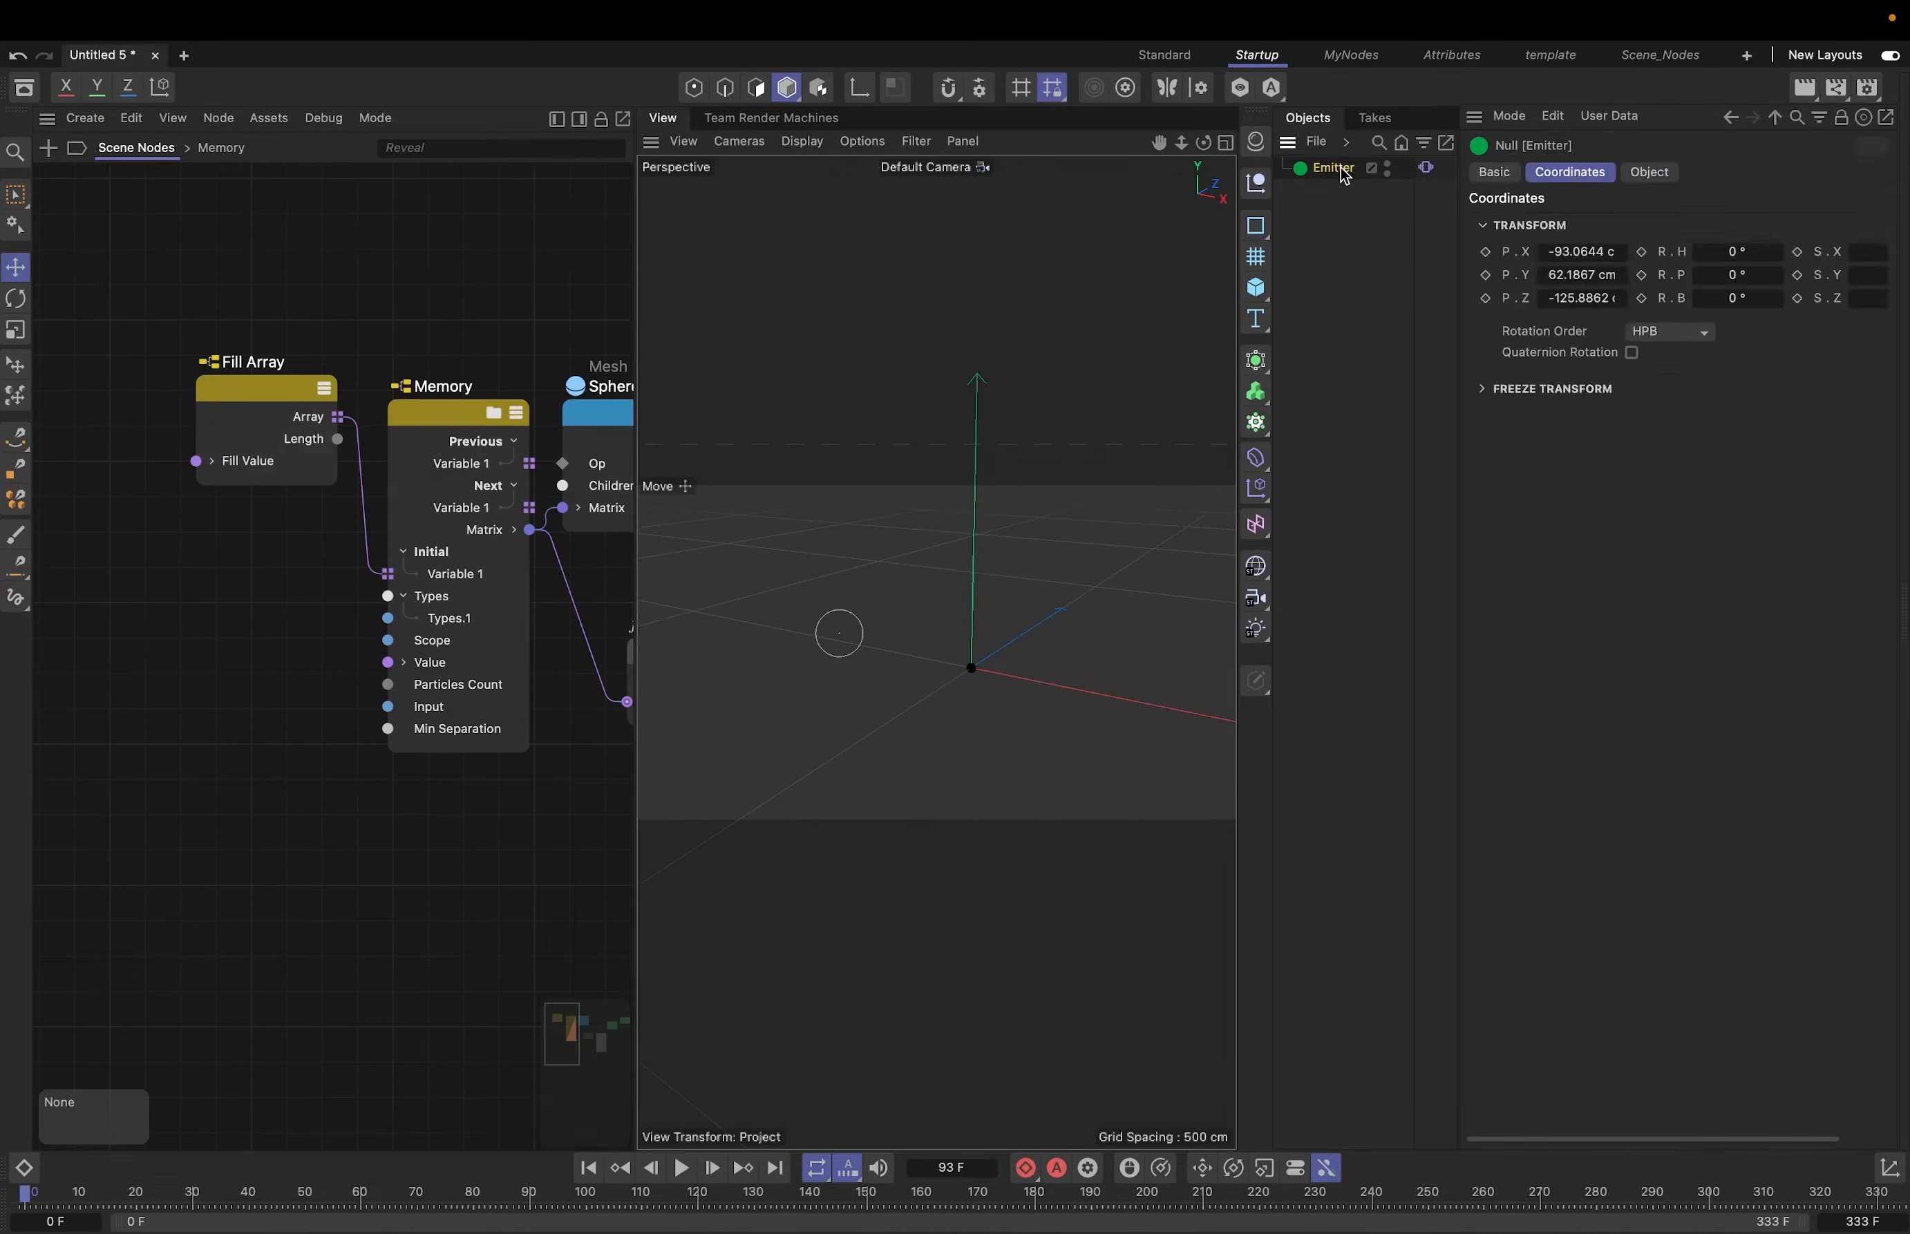
left_click(1426, 168)
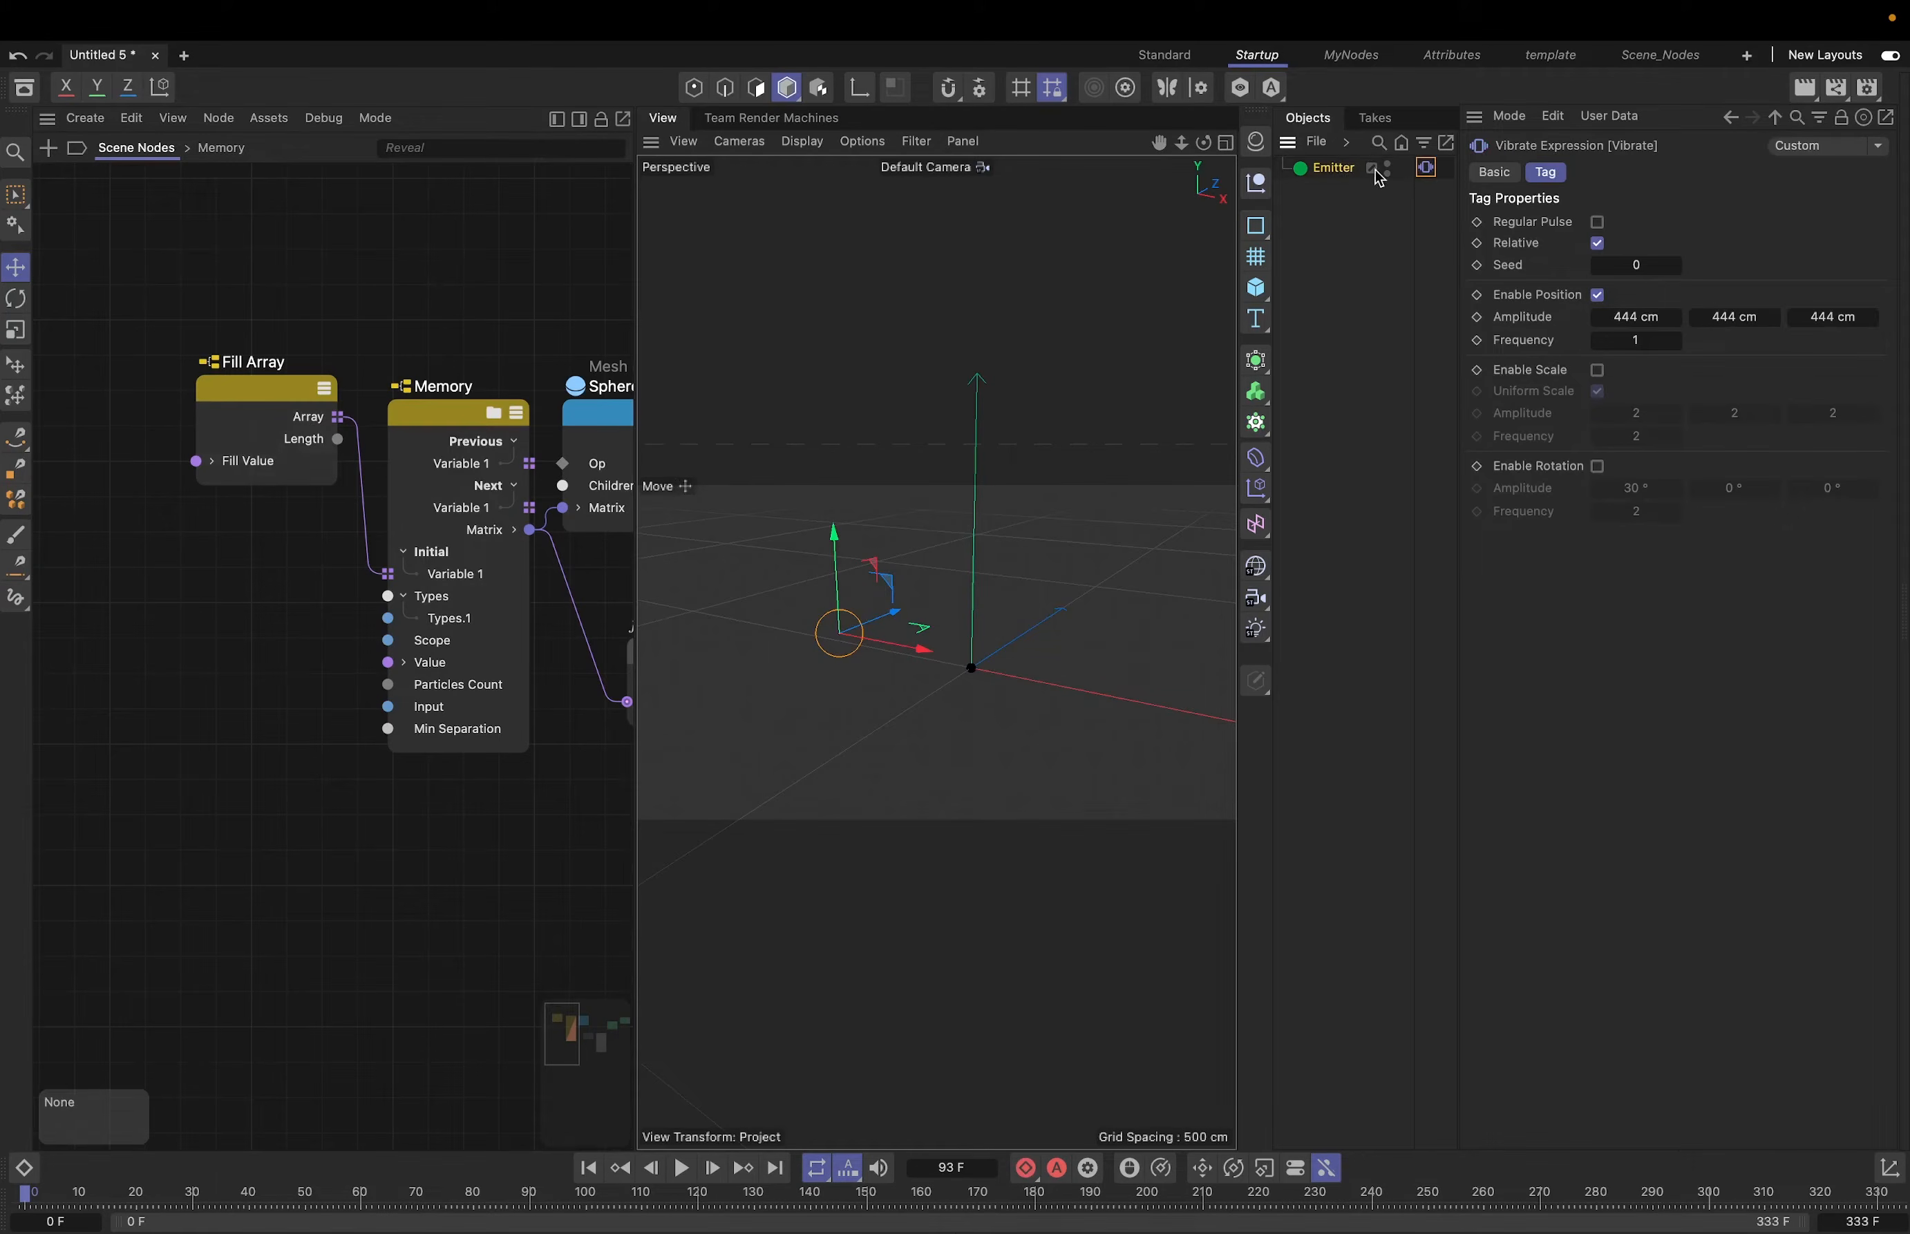
left_click(1355, 169)
left_click(1580, 250)
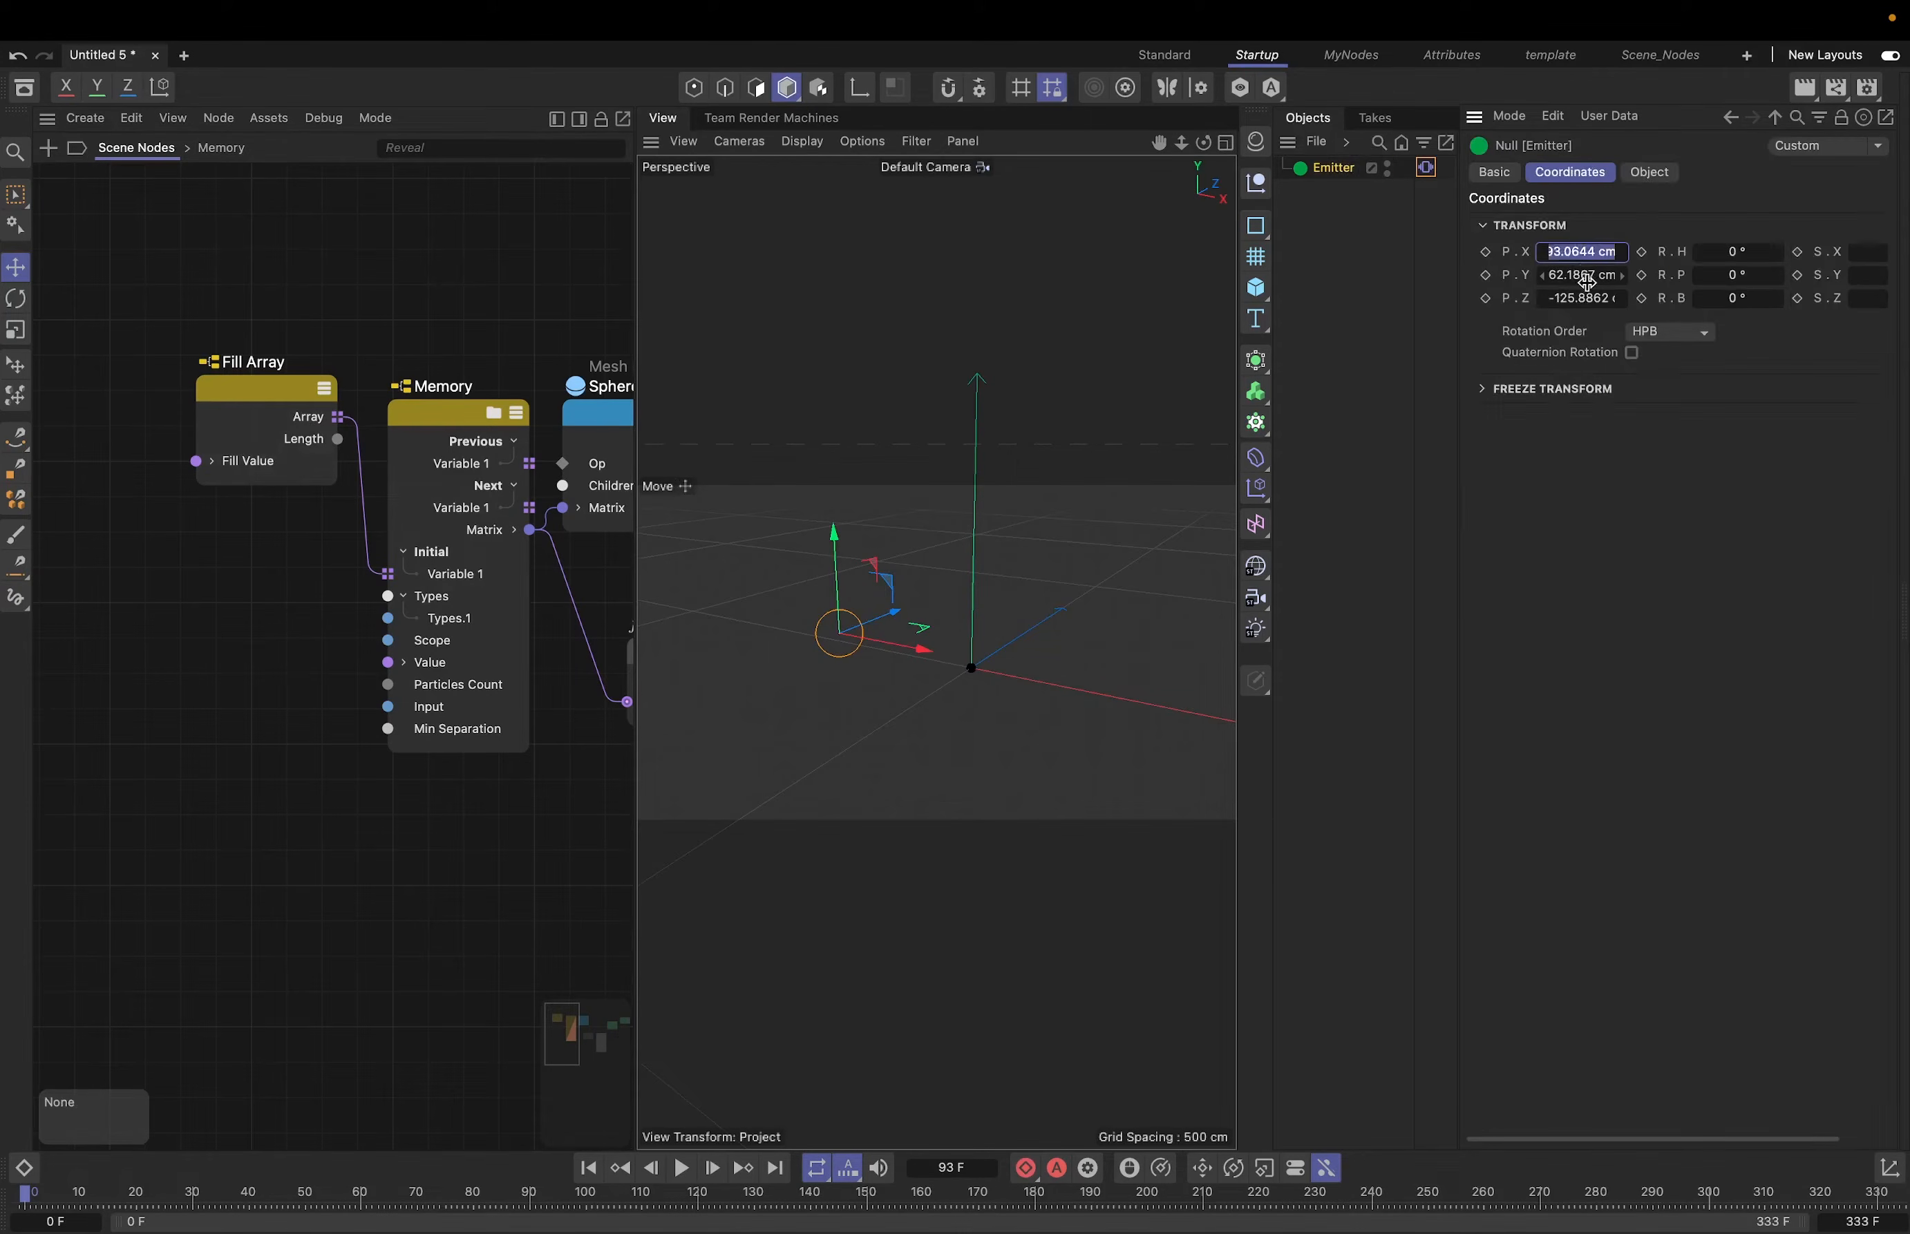
type("0")
left_click(1585, 280)
type("0")
left_click(1582, 295)
type("0")
key("Return")
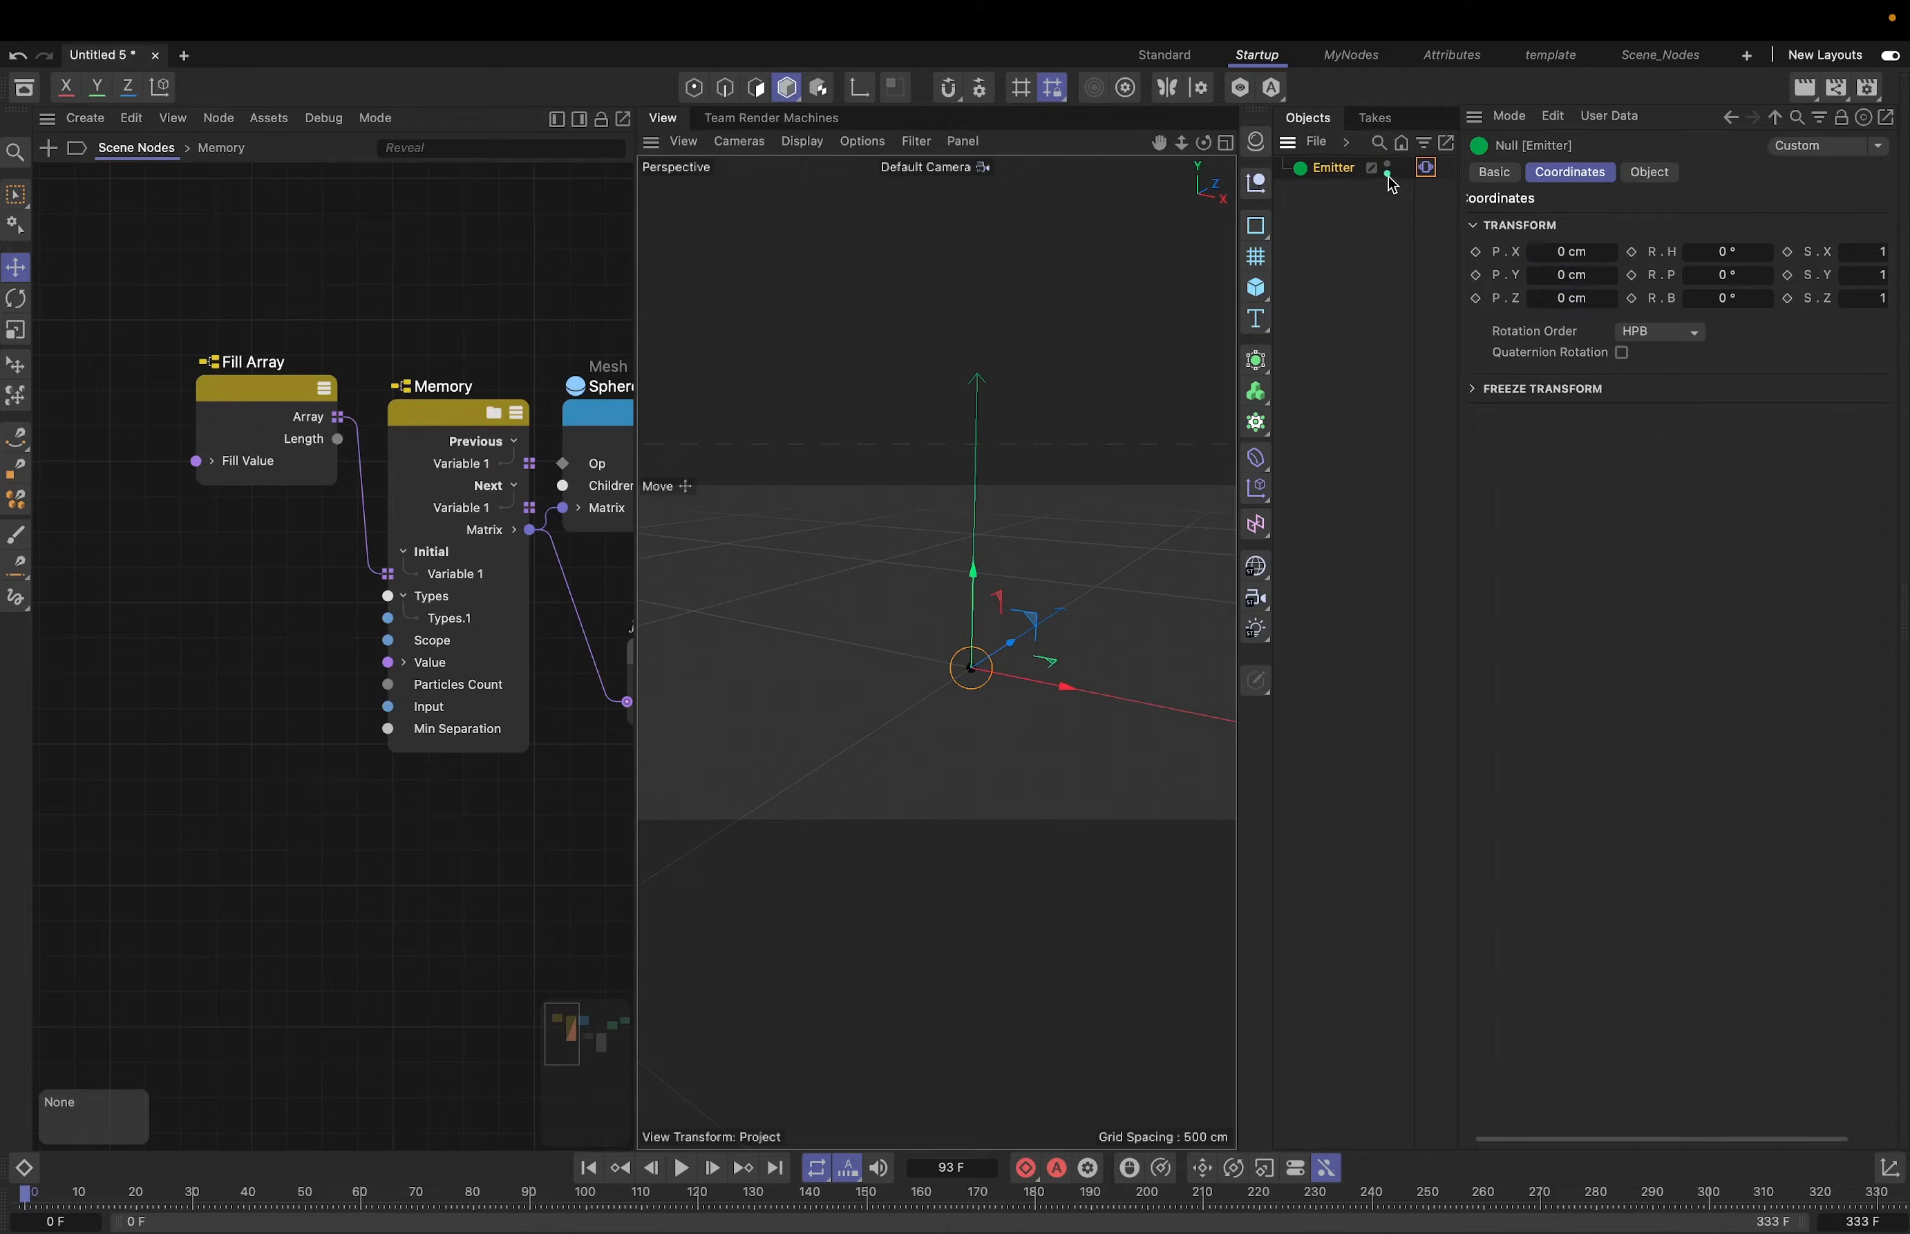
left_click_drag(1457, 394, 1603, 680)
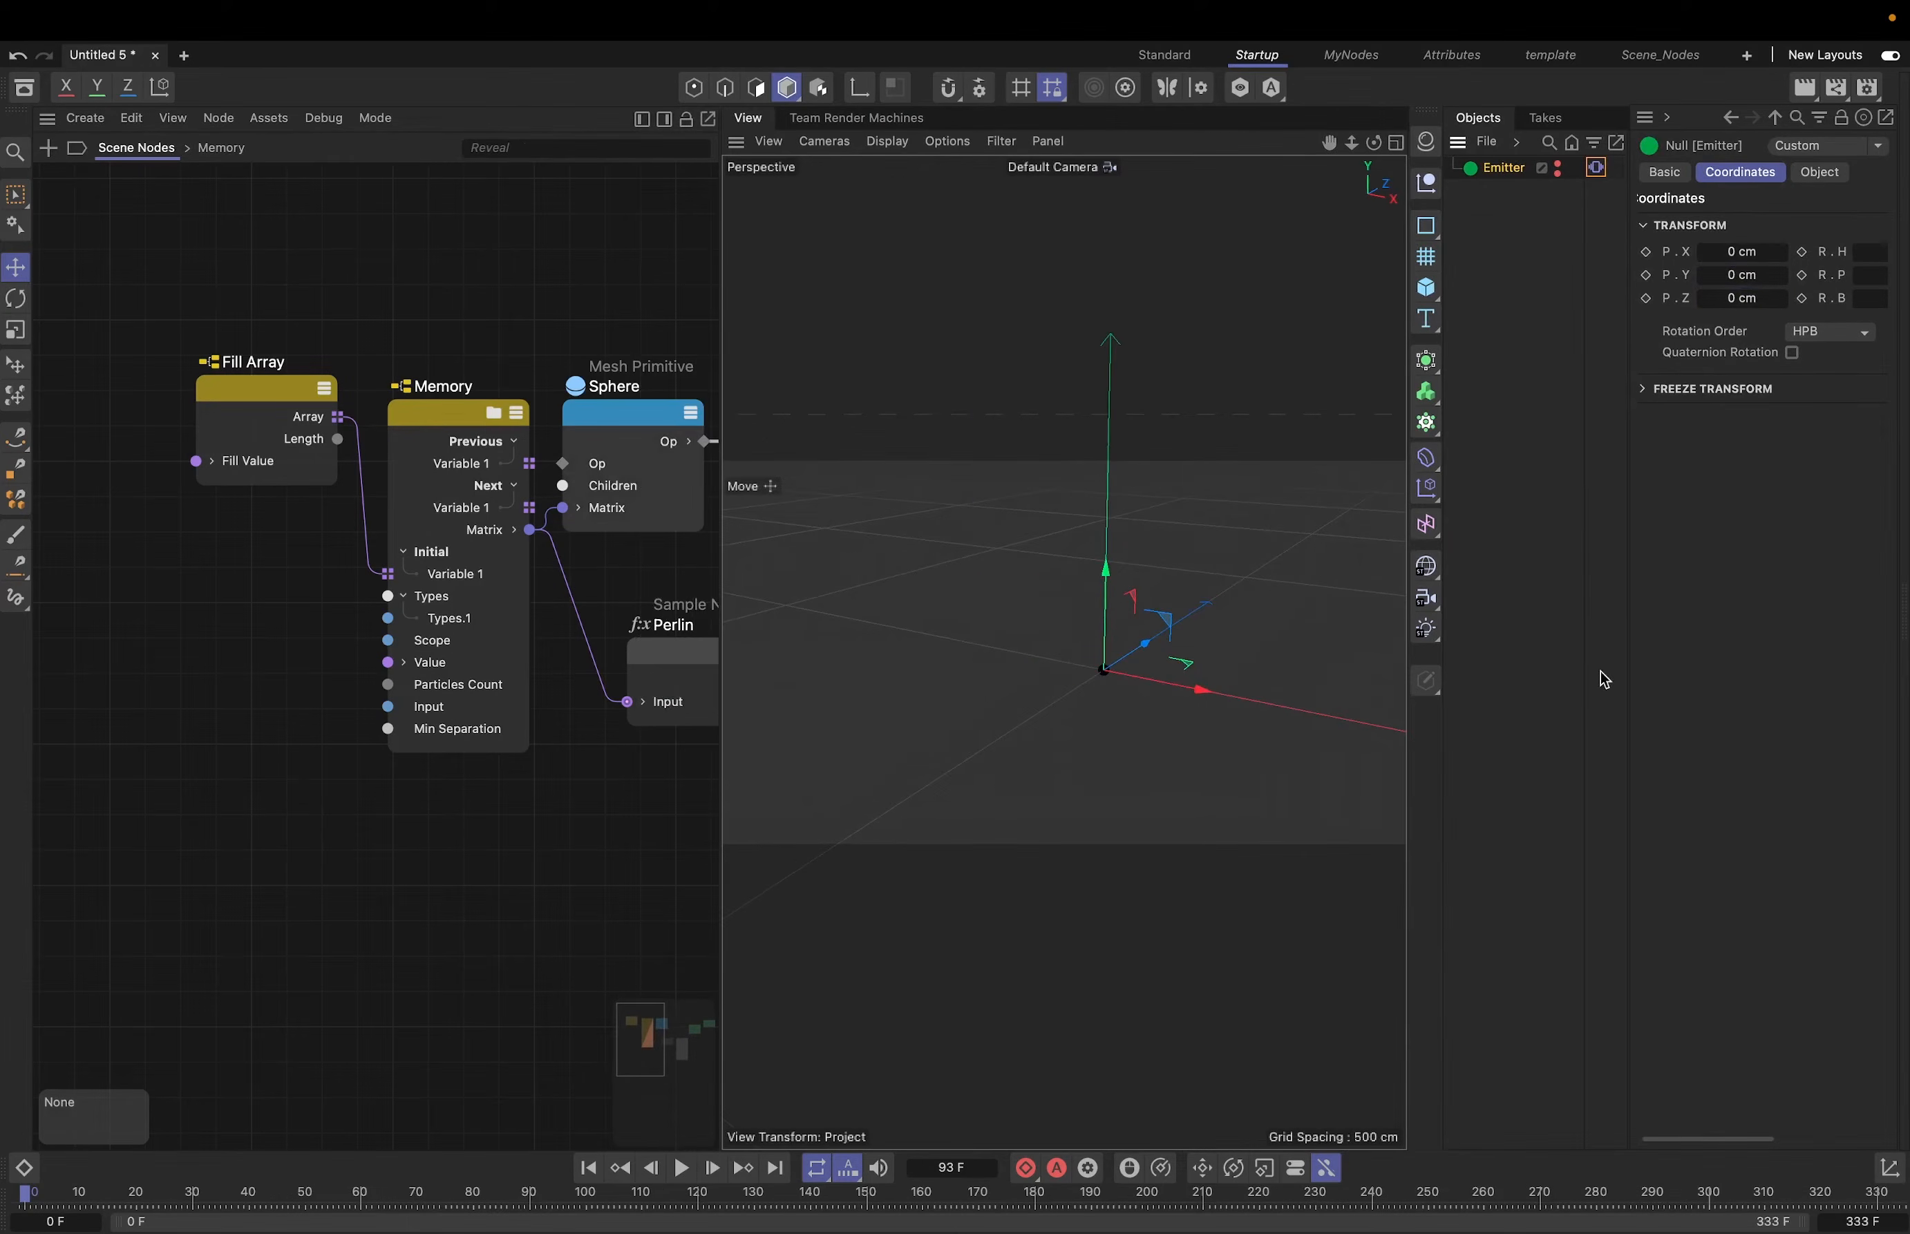
- Play the animation to examine up close how the spheres grow from the world origin, and rewind to the start
left_click(1105, 672)
scroll(1164, 642, "up", 5)
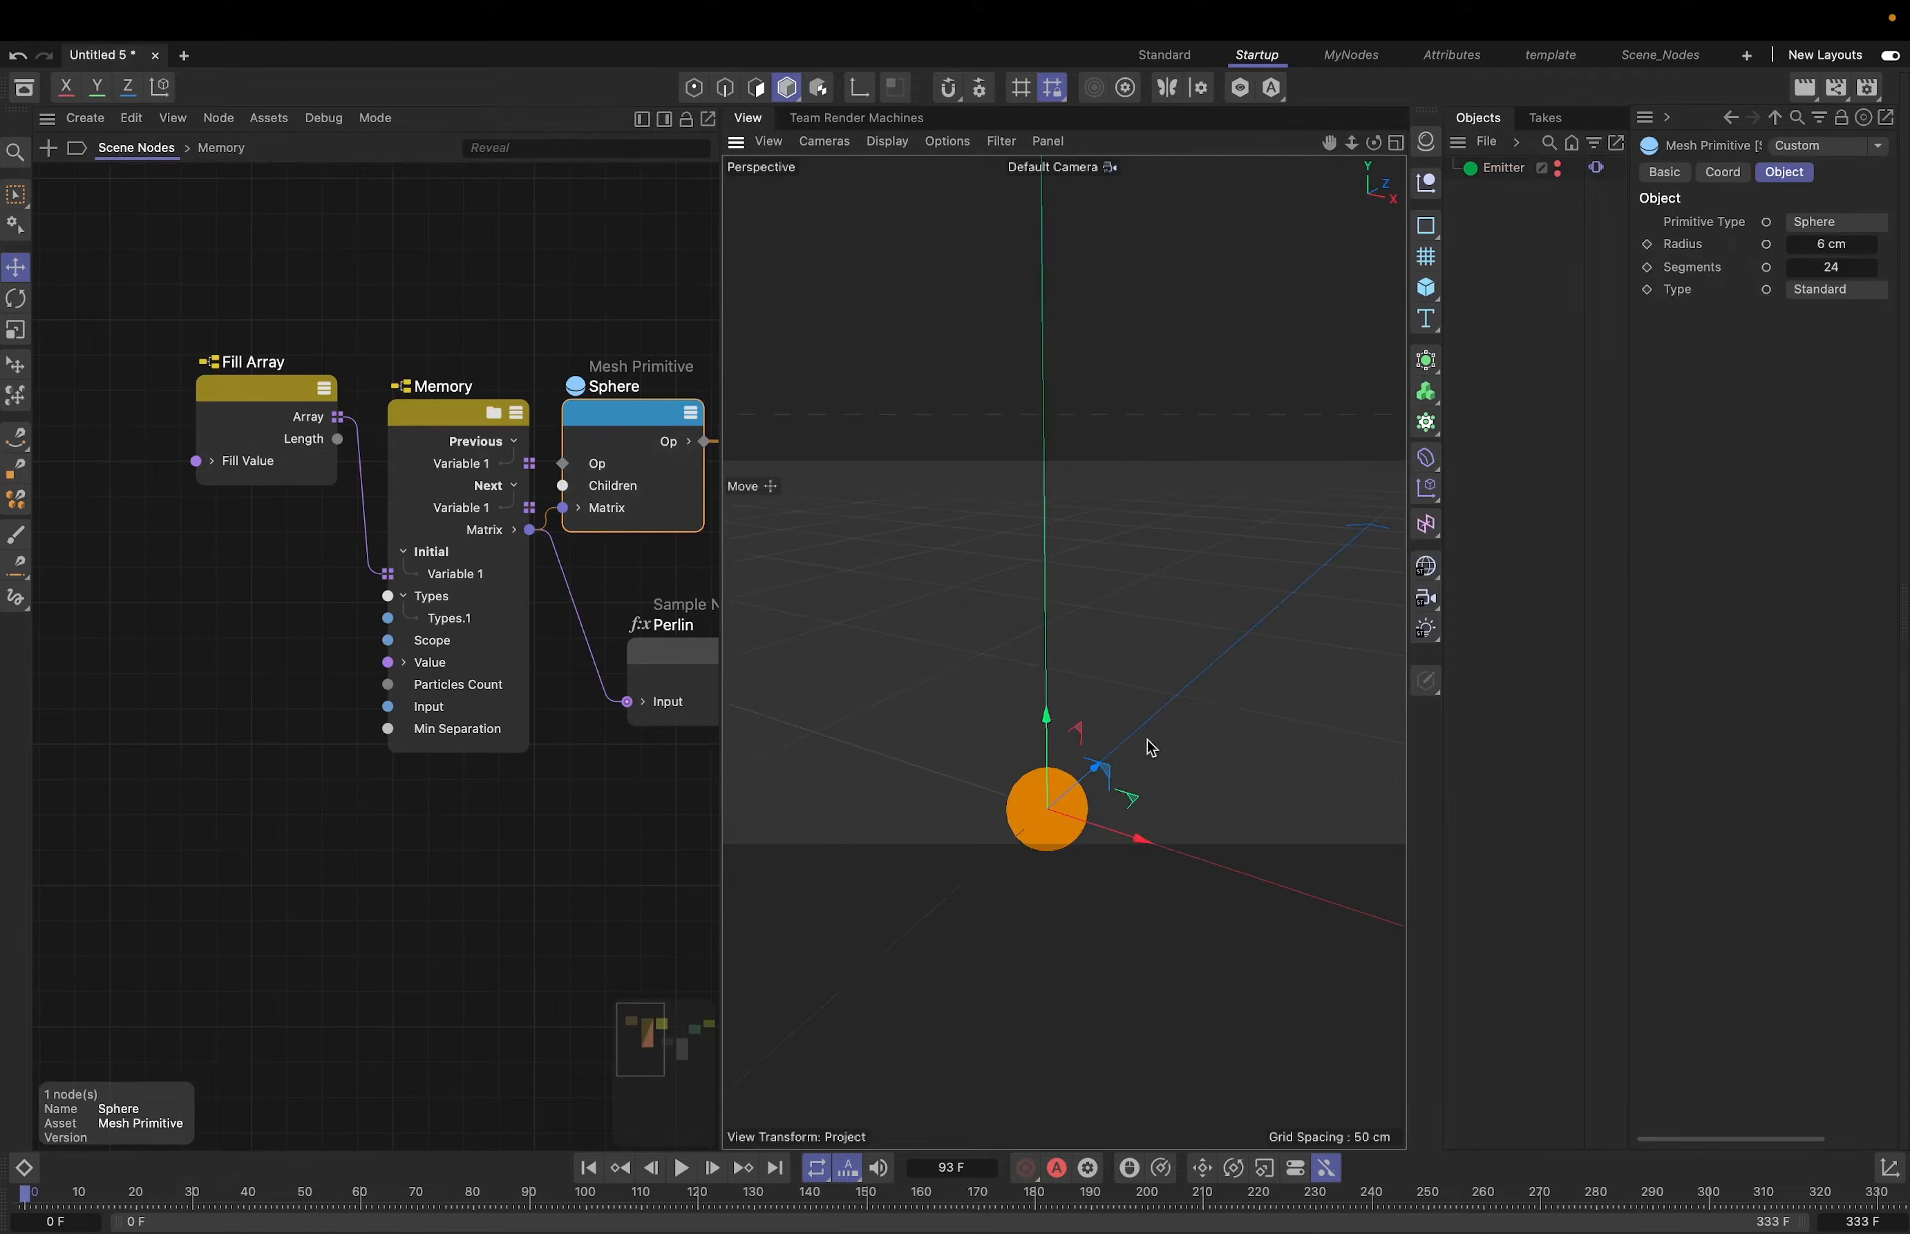
left_click(622, 827)
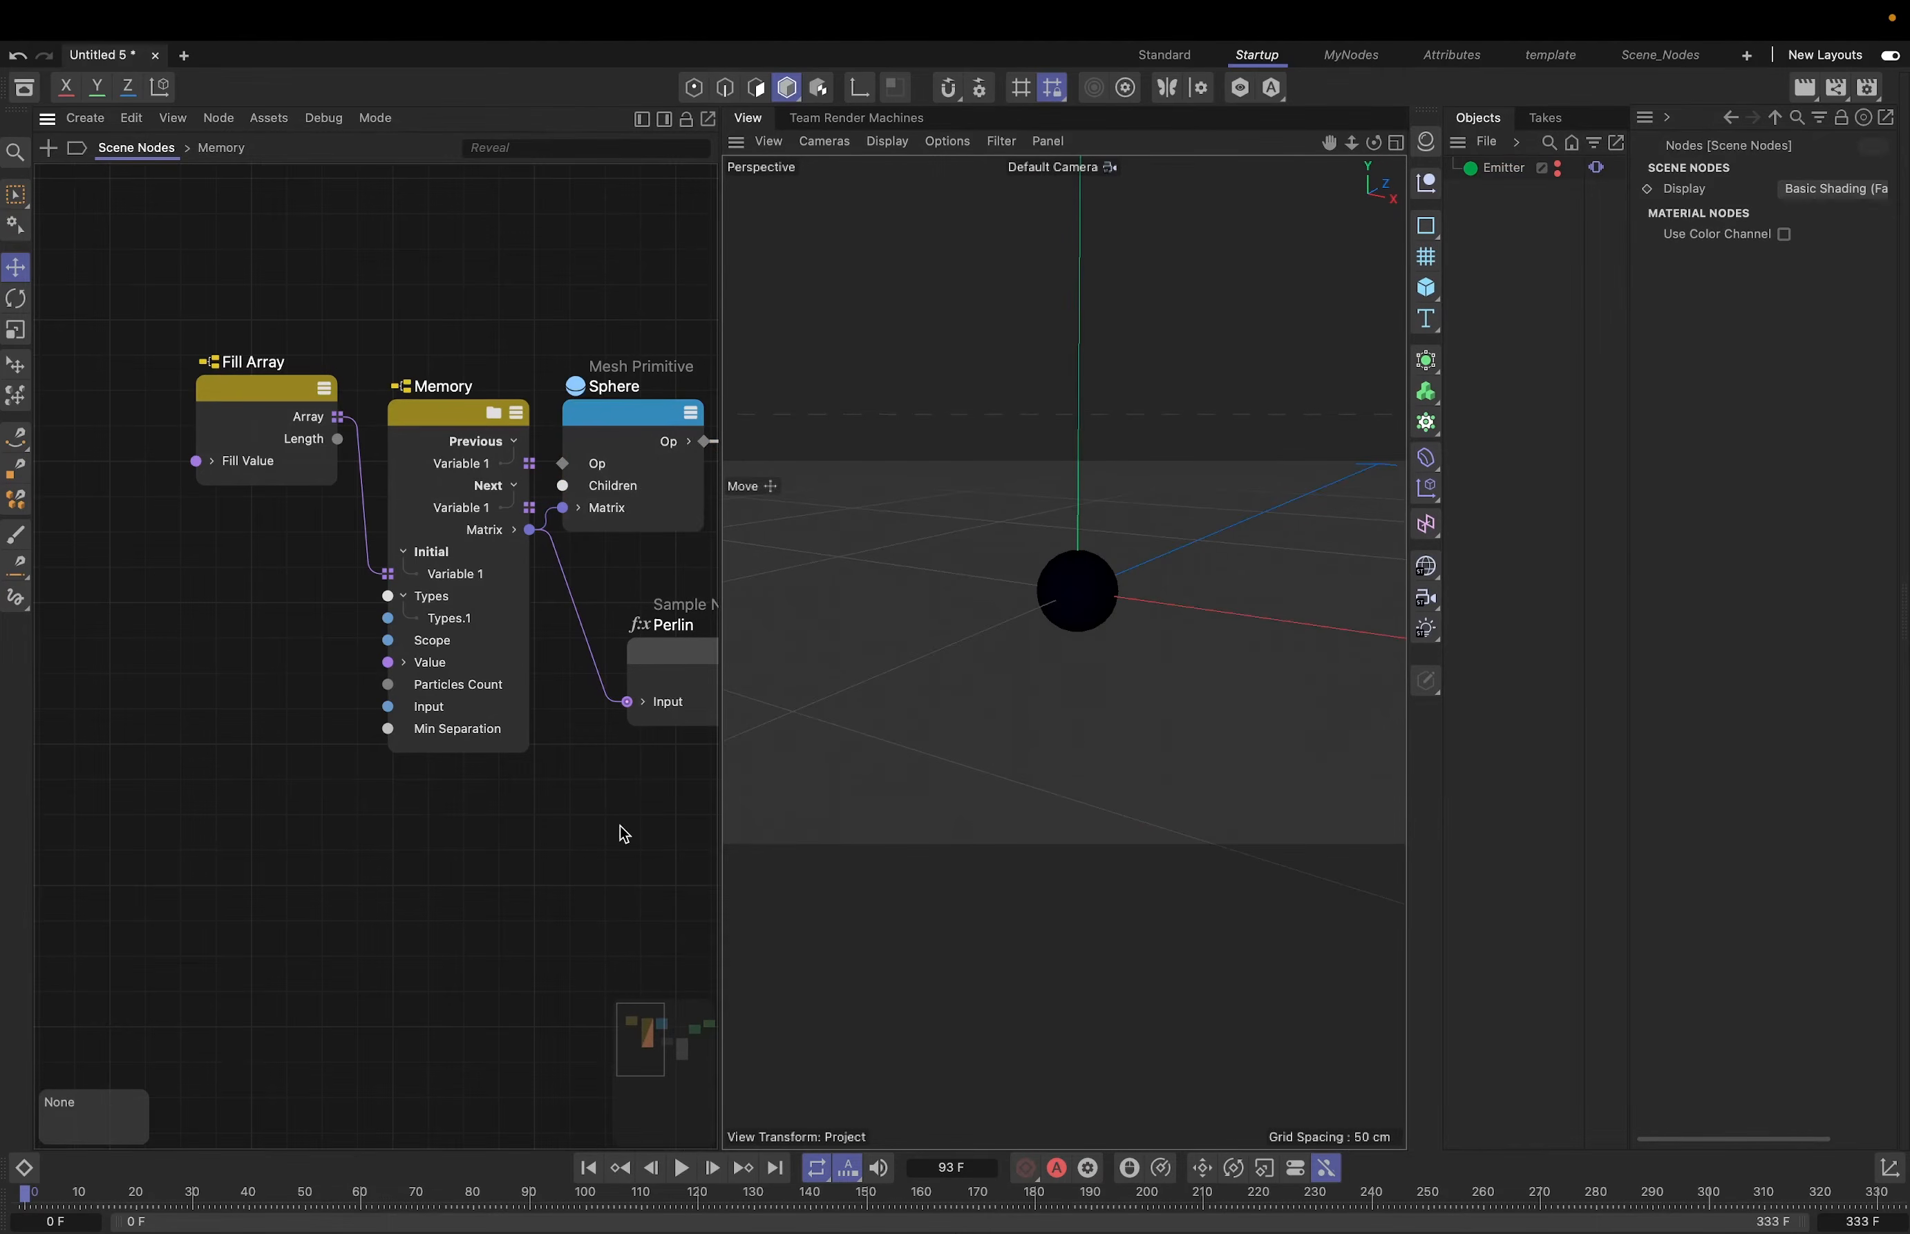
left_click(1105, 618)
left_click(682, 1168)
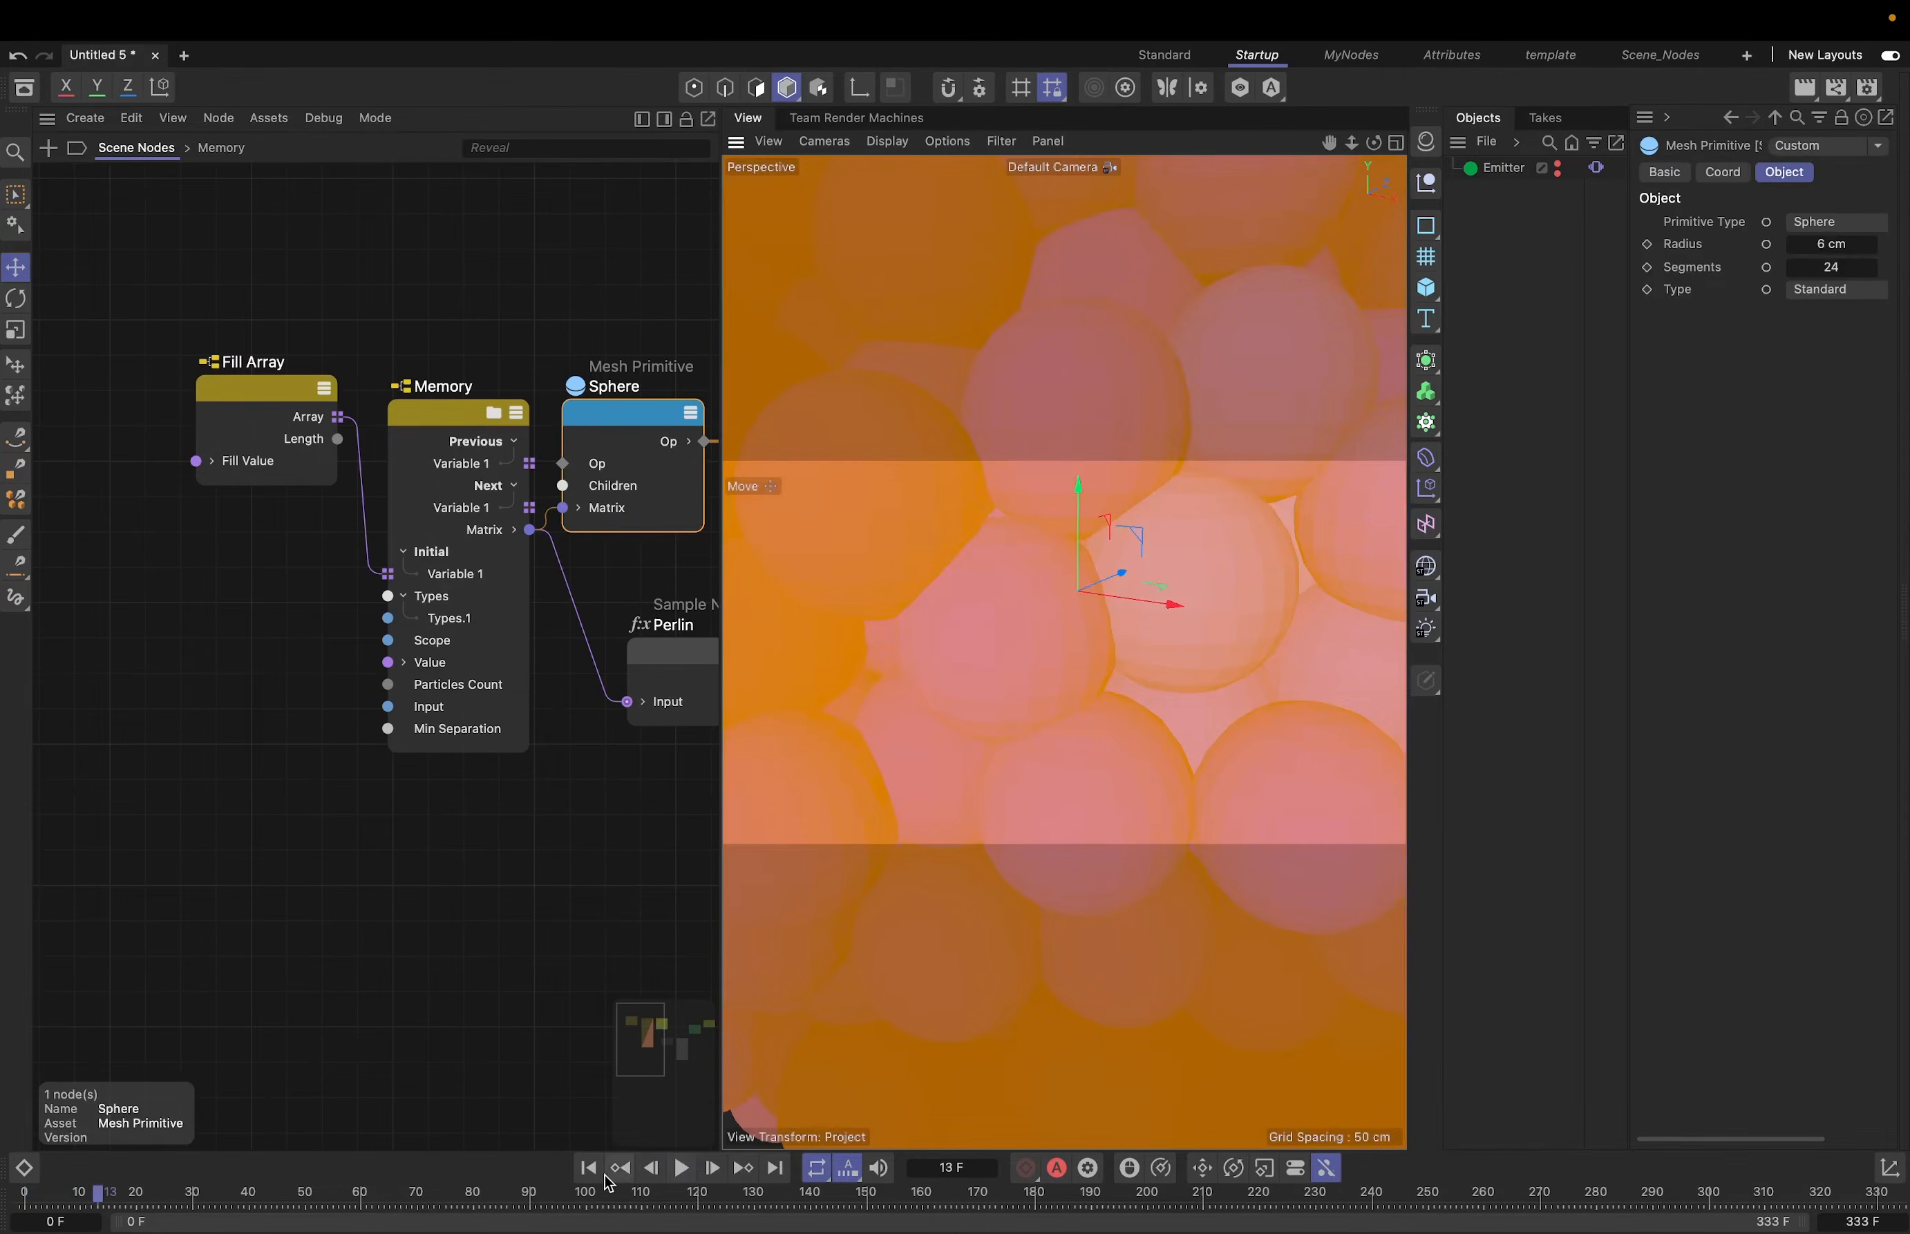
left_click(588, 1168)
- Examine the Iterate Collection and Append Elements nodes inside the Memory group, and return to the main Scene Nodes graph
left_click(469, 410)
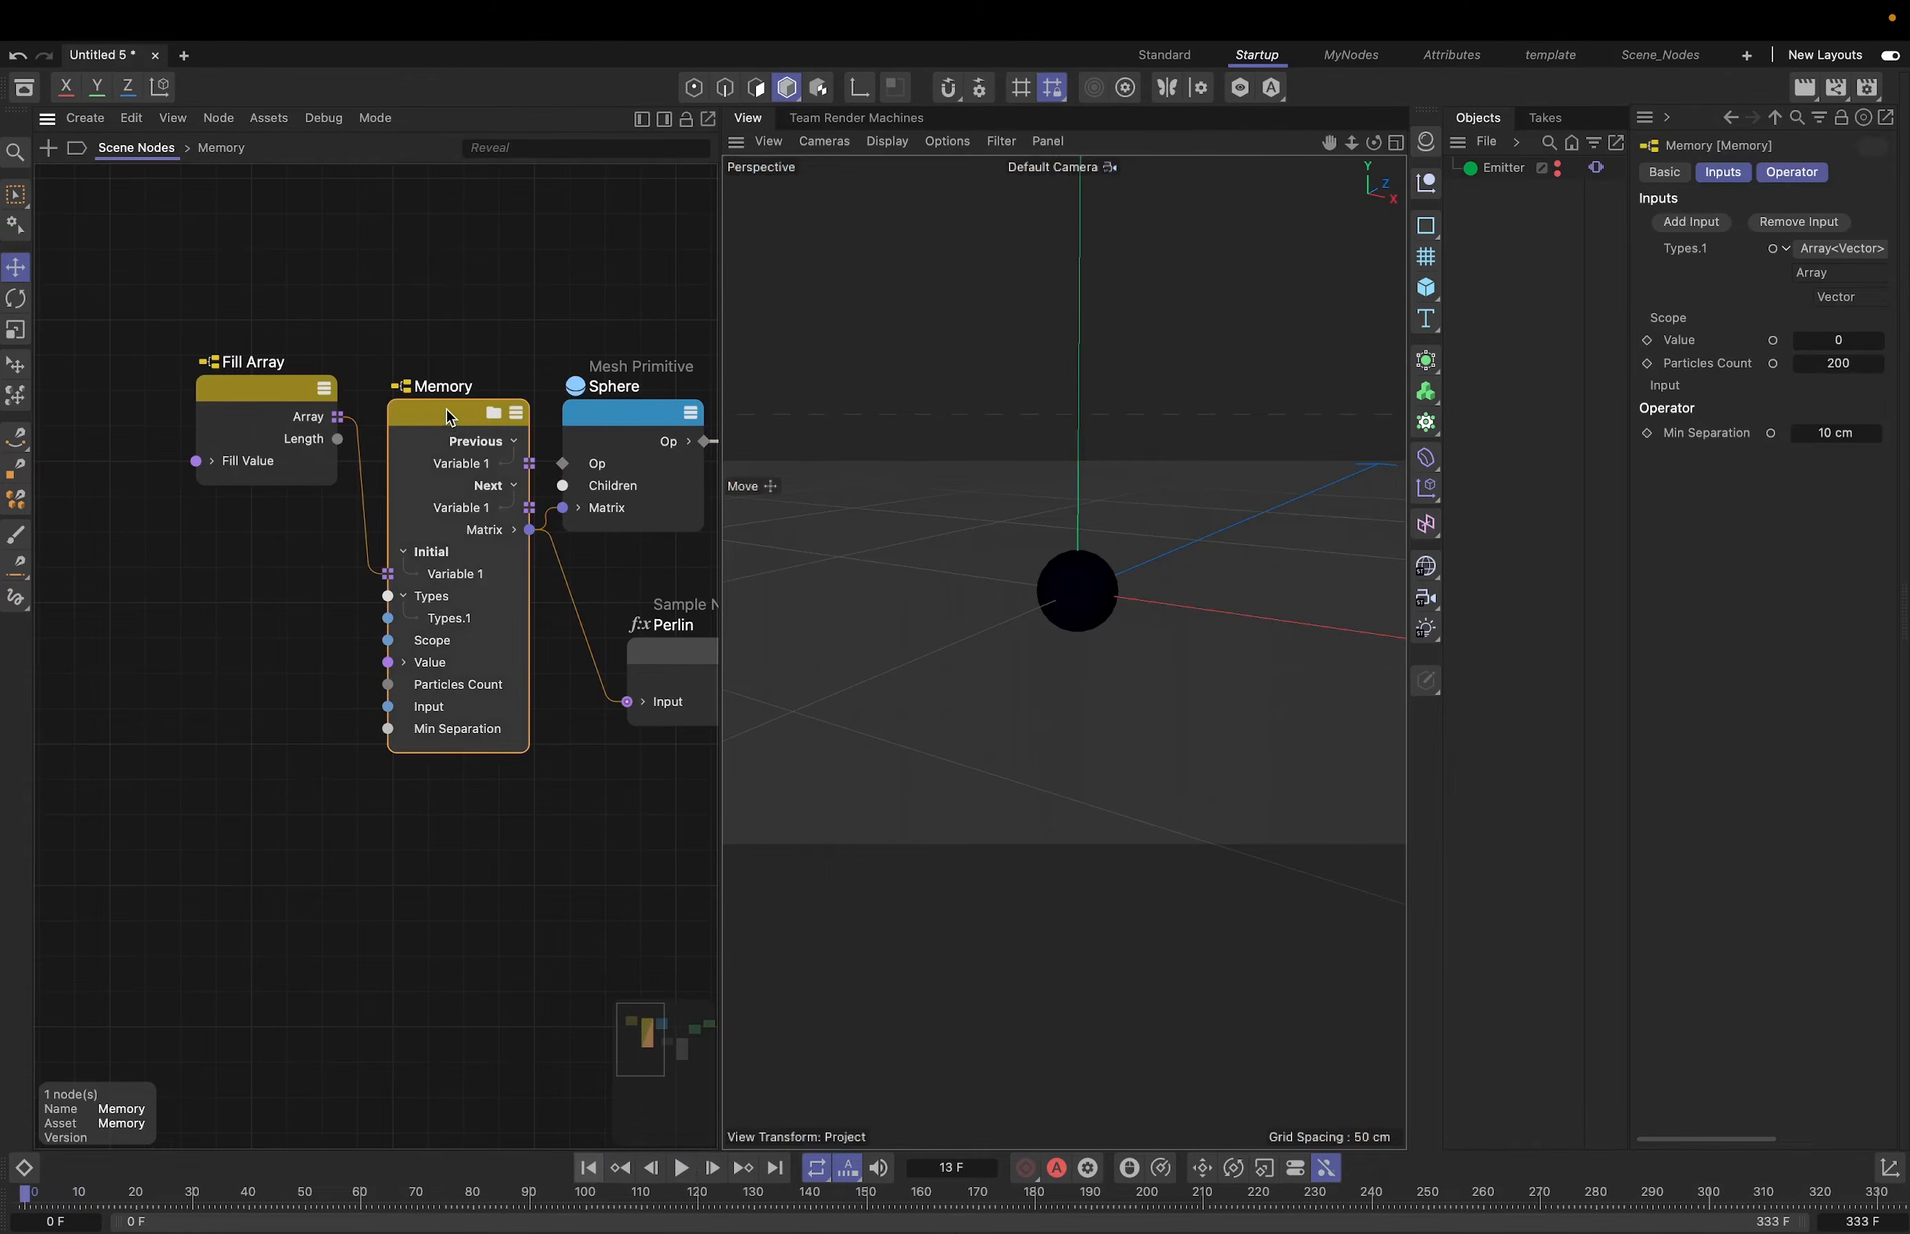
double_click(446, 408)
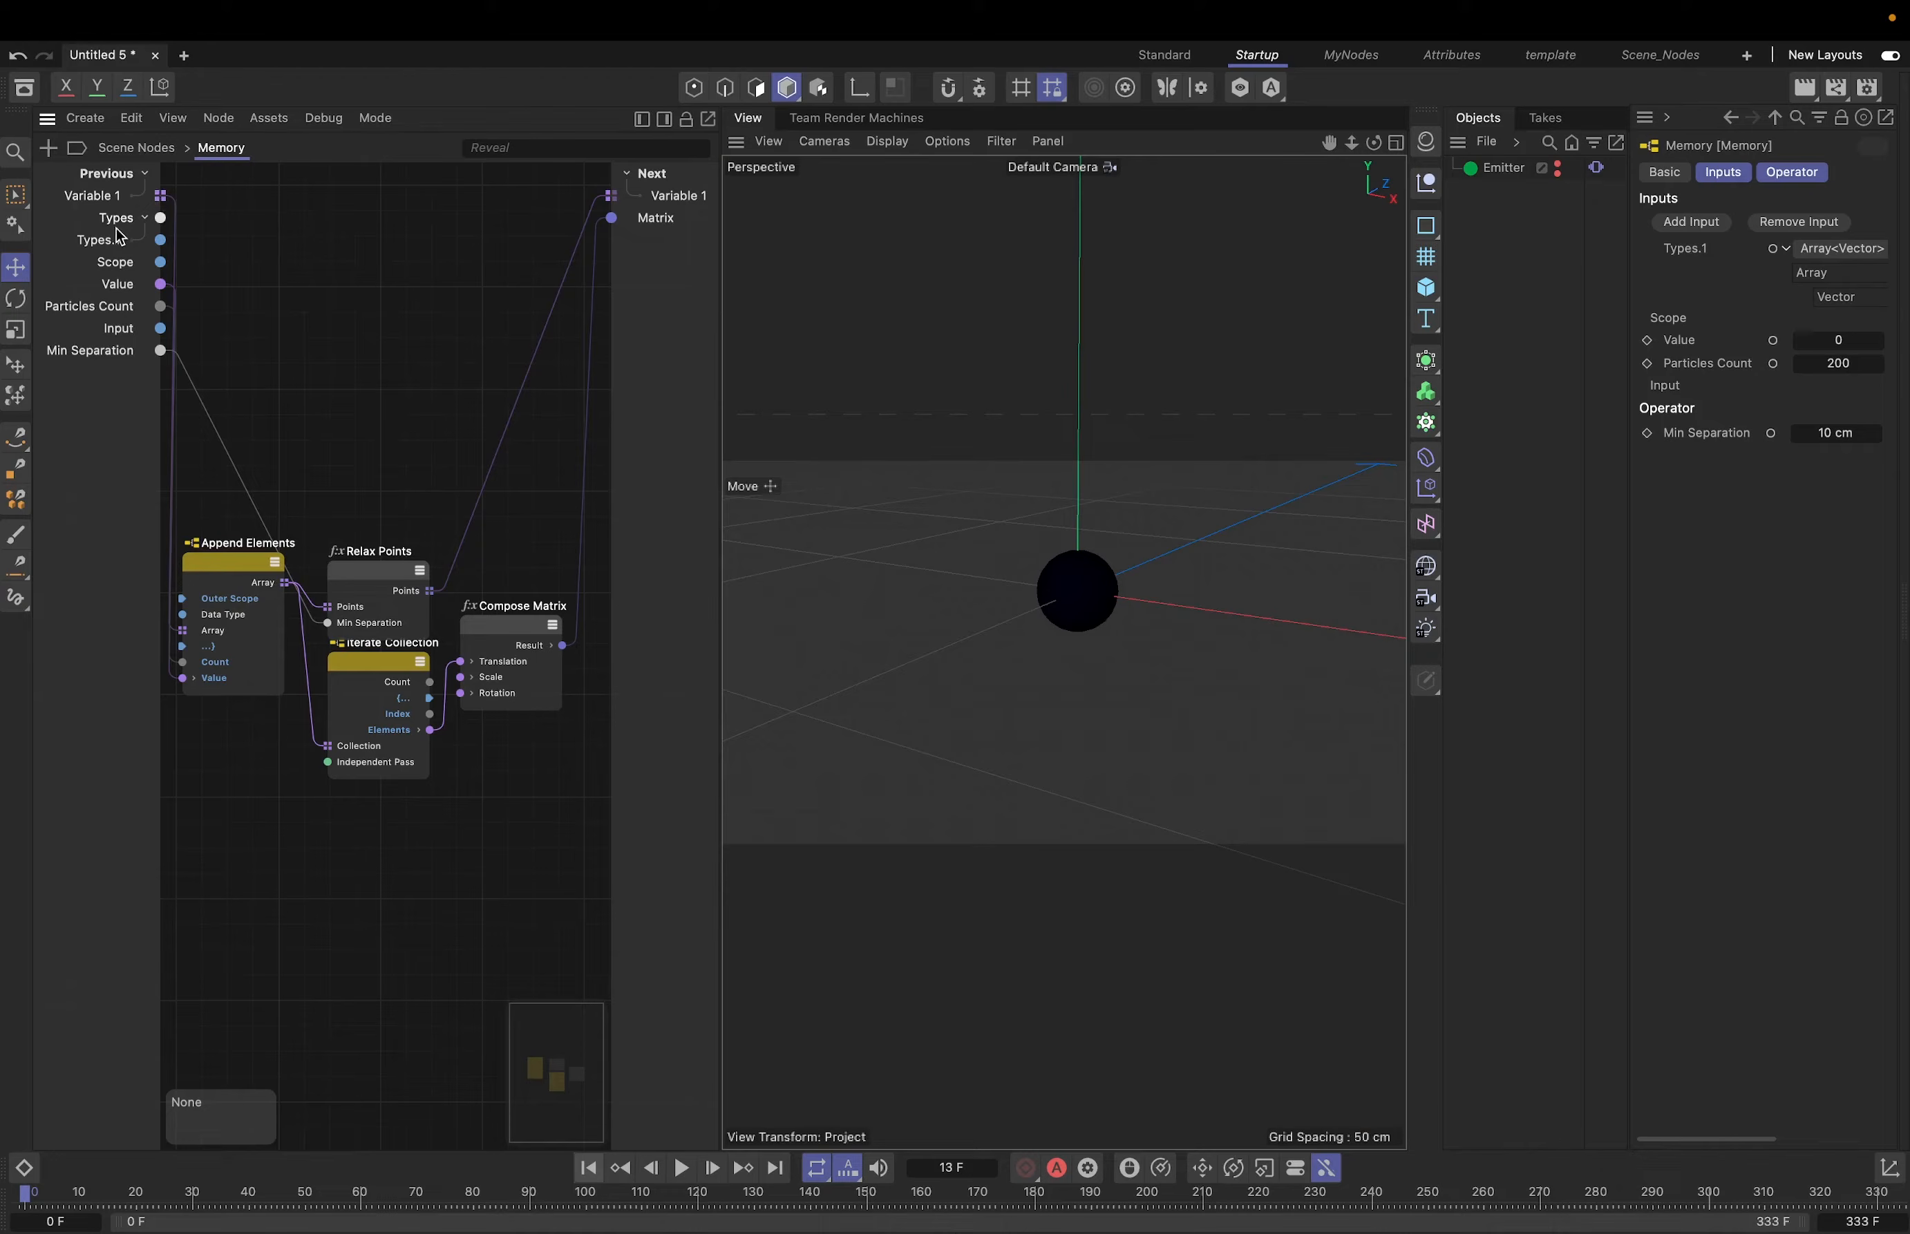
left_click(377, 663)
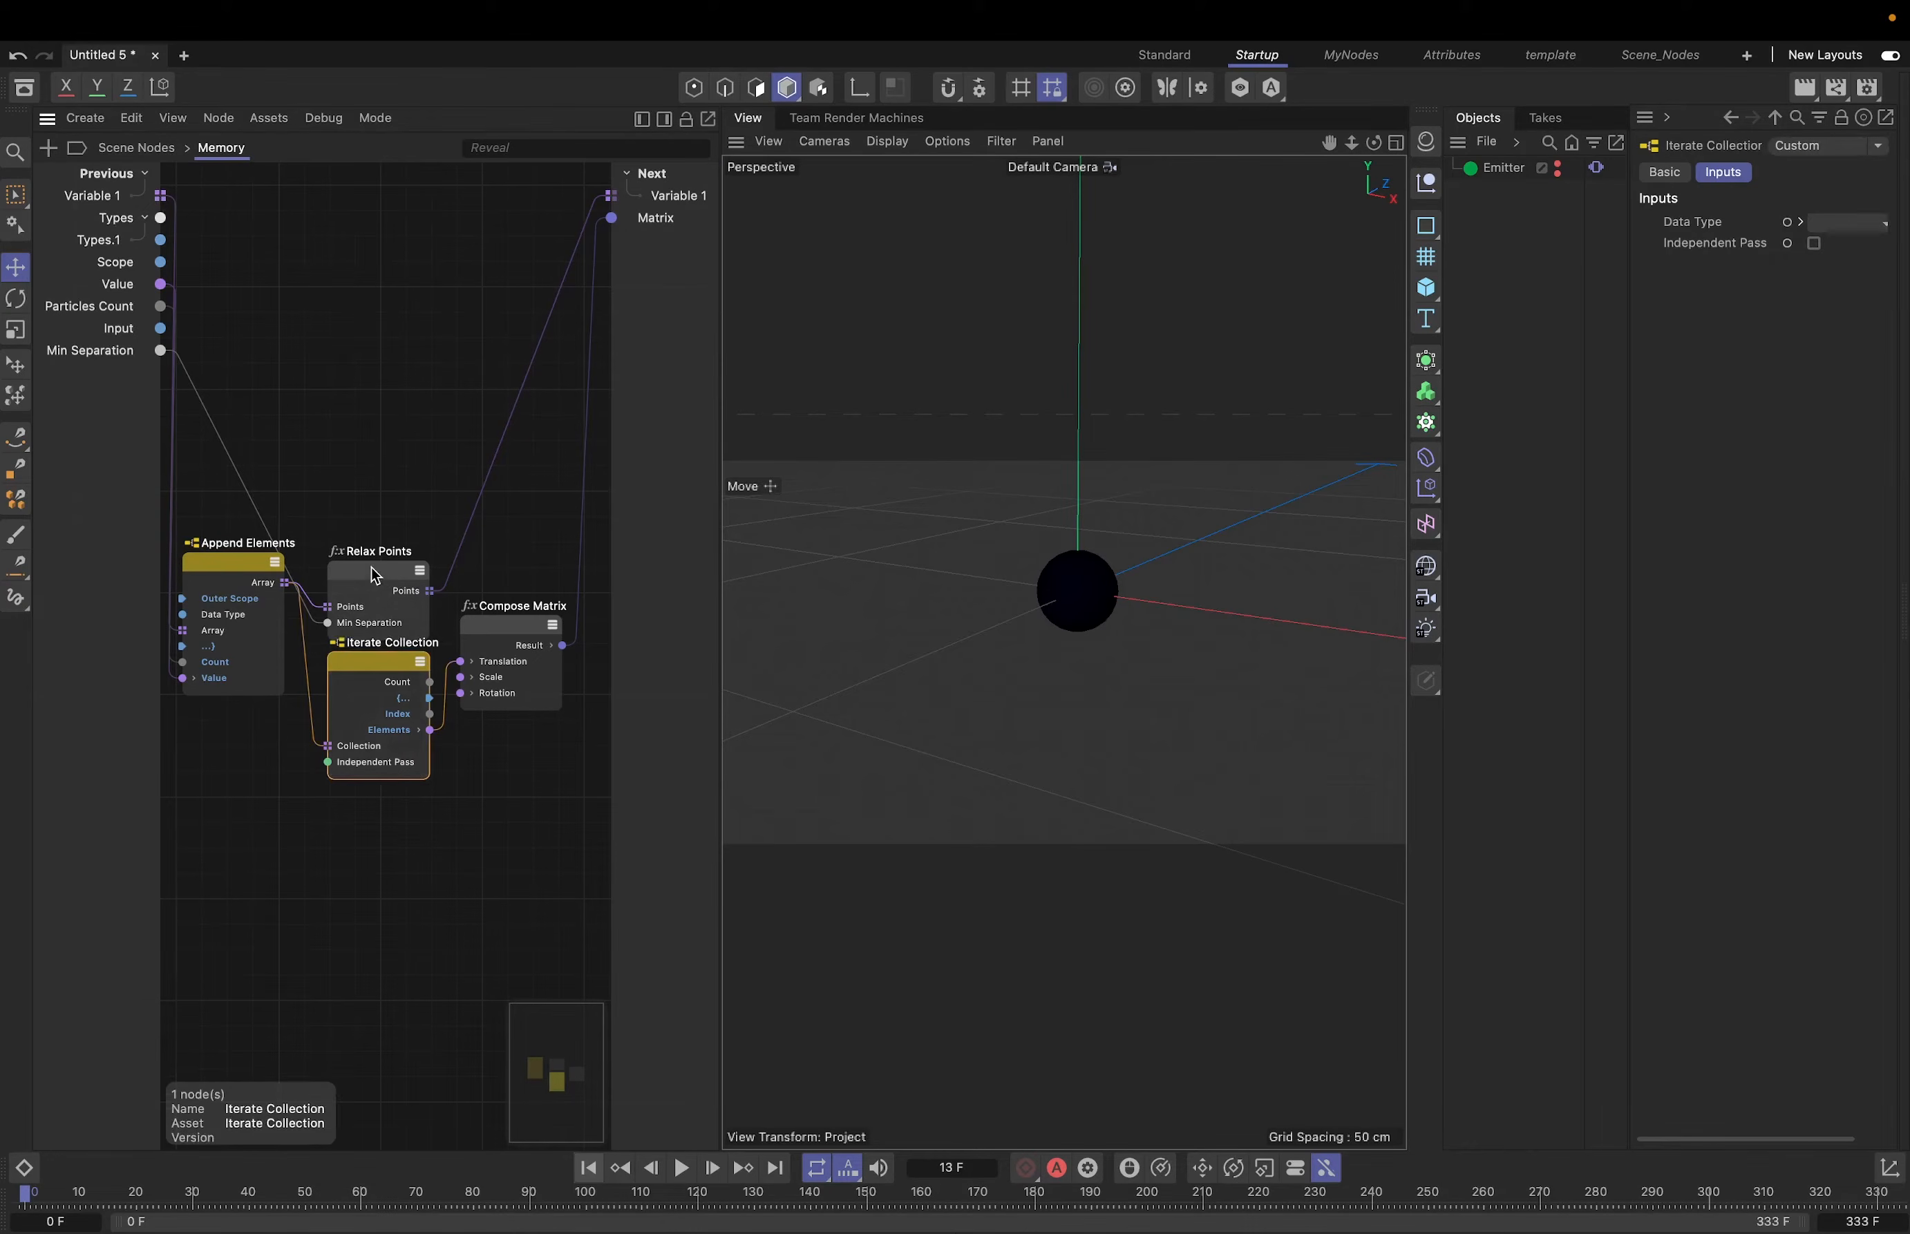
left_click(241, 571)
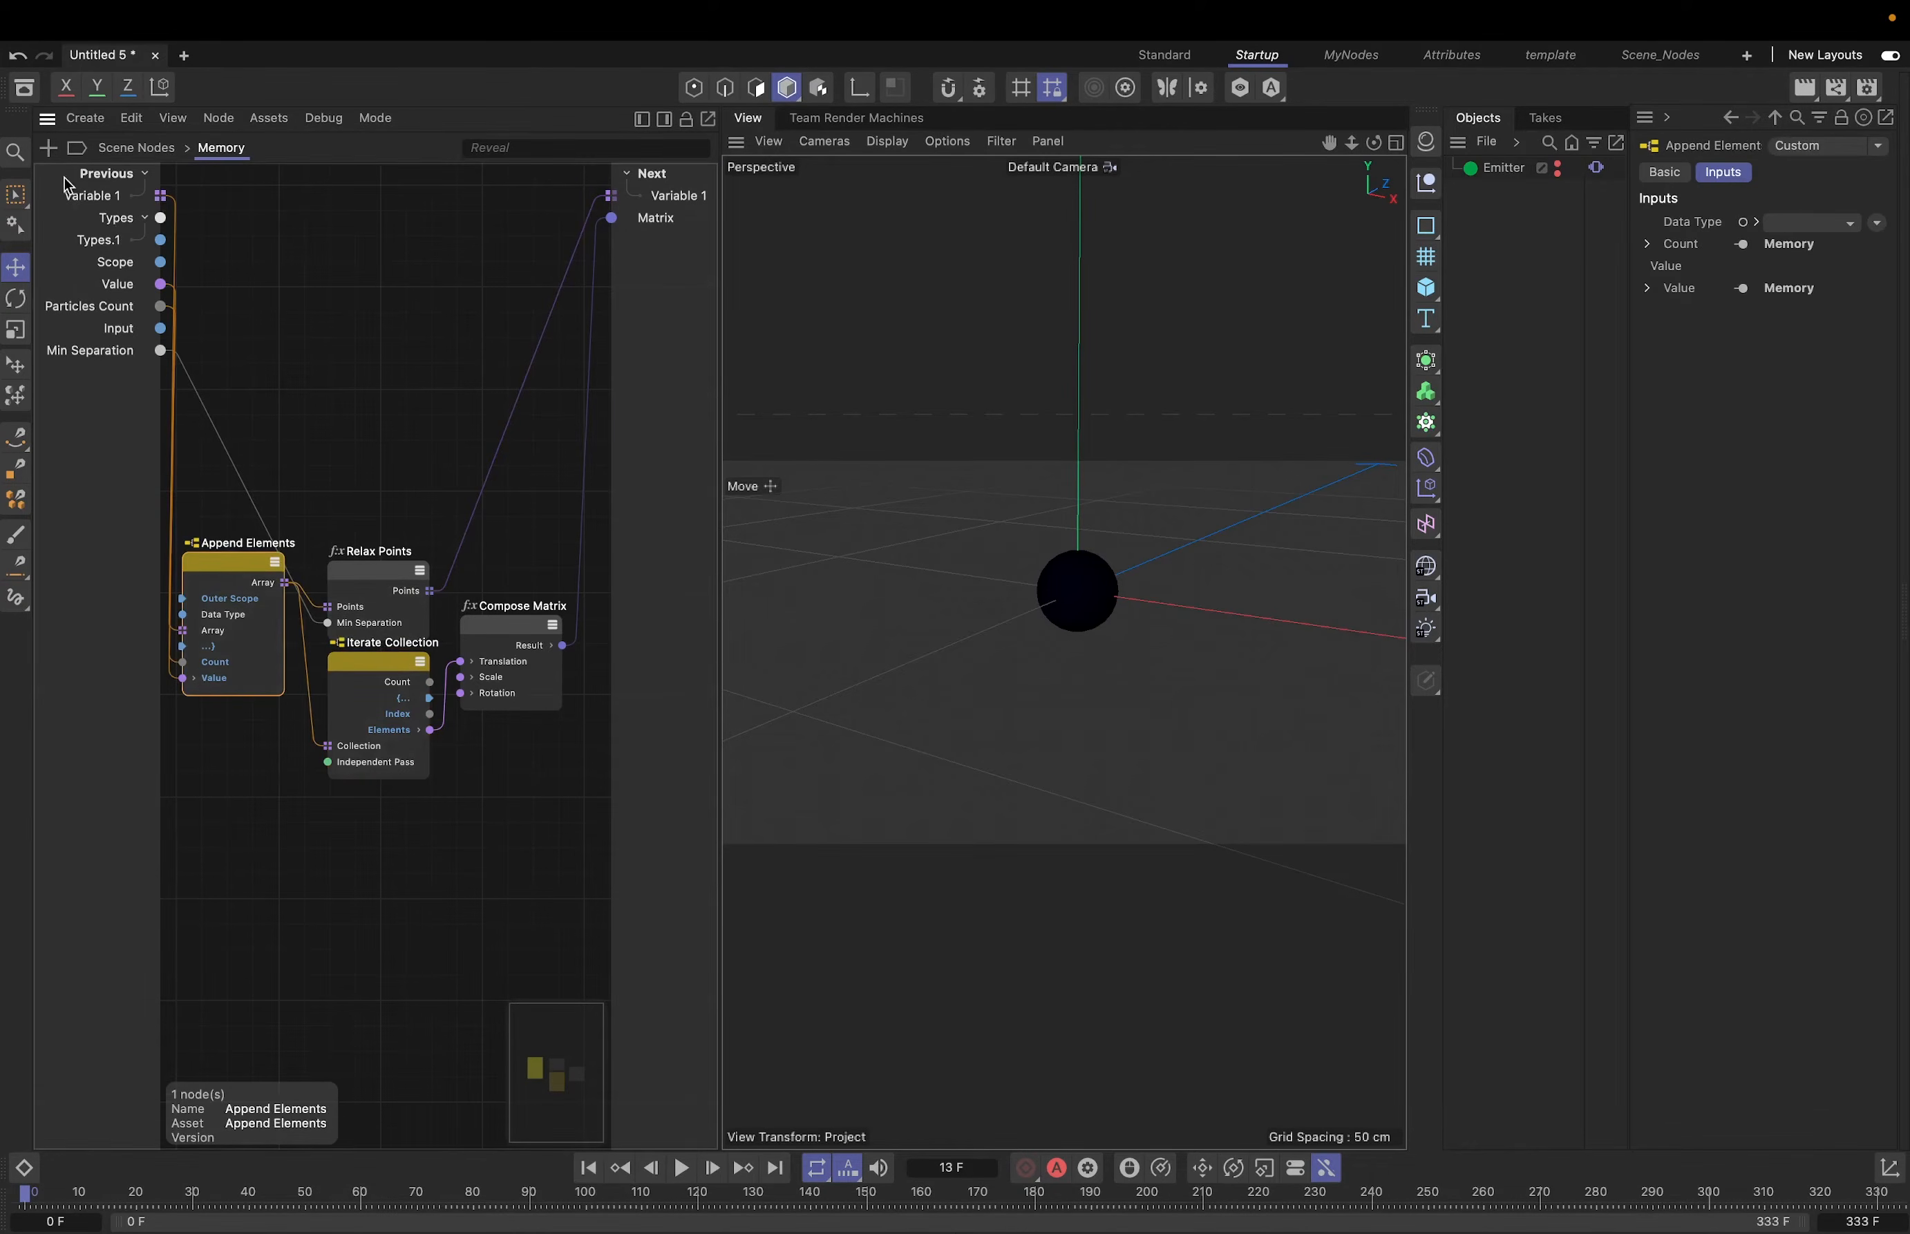
left_click(136, 147)
- Set the Memory node's Particles Count to 1
left_click(451, 408)
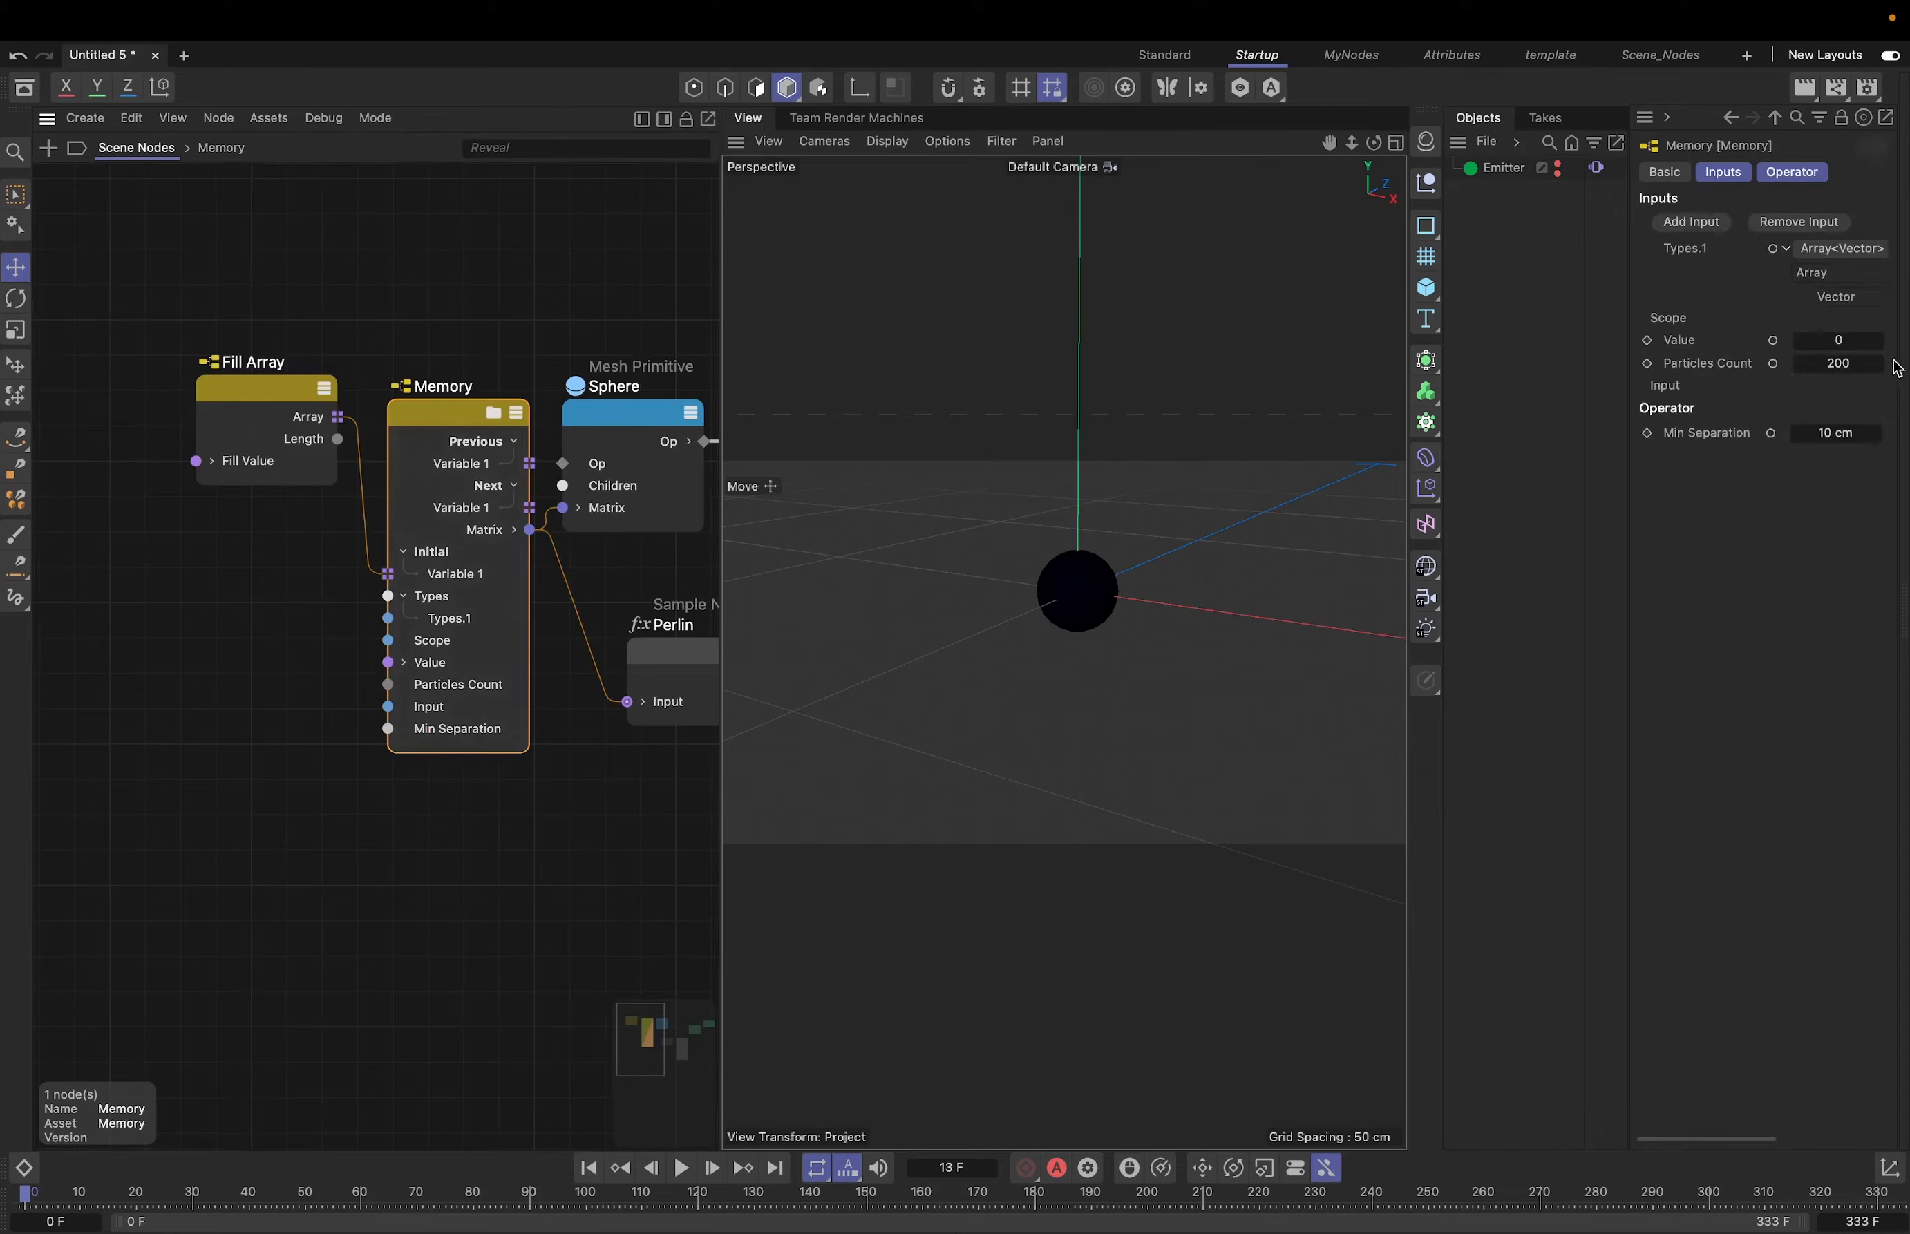
left_click(1839, 363)
type("0")
key("Return")
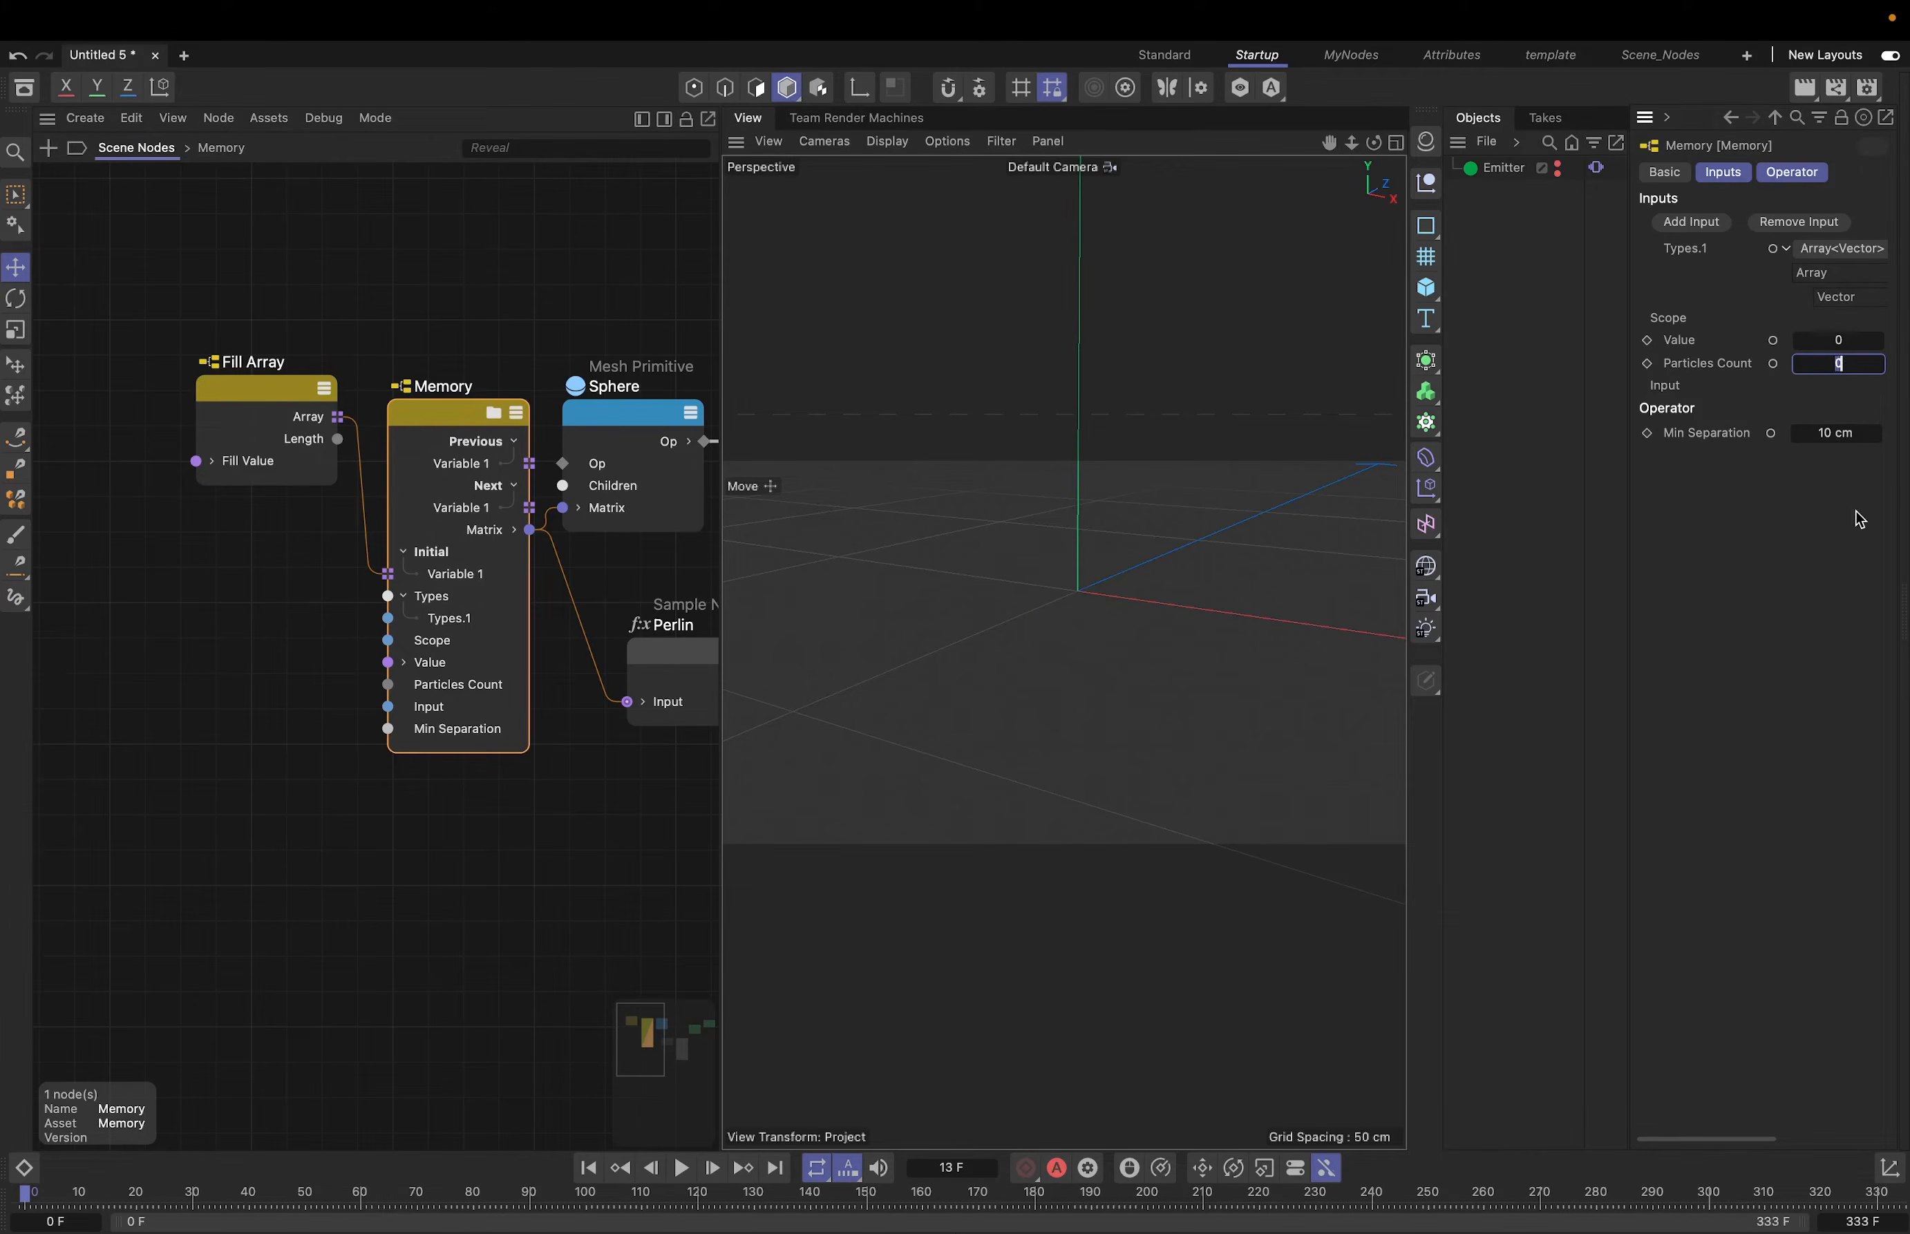
type("1")
key("Return")
- Play the animation to examine how the sphere cluster grows with one particle per frame, stop it and rewind
left_click(682, 1169)
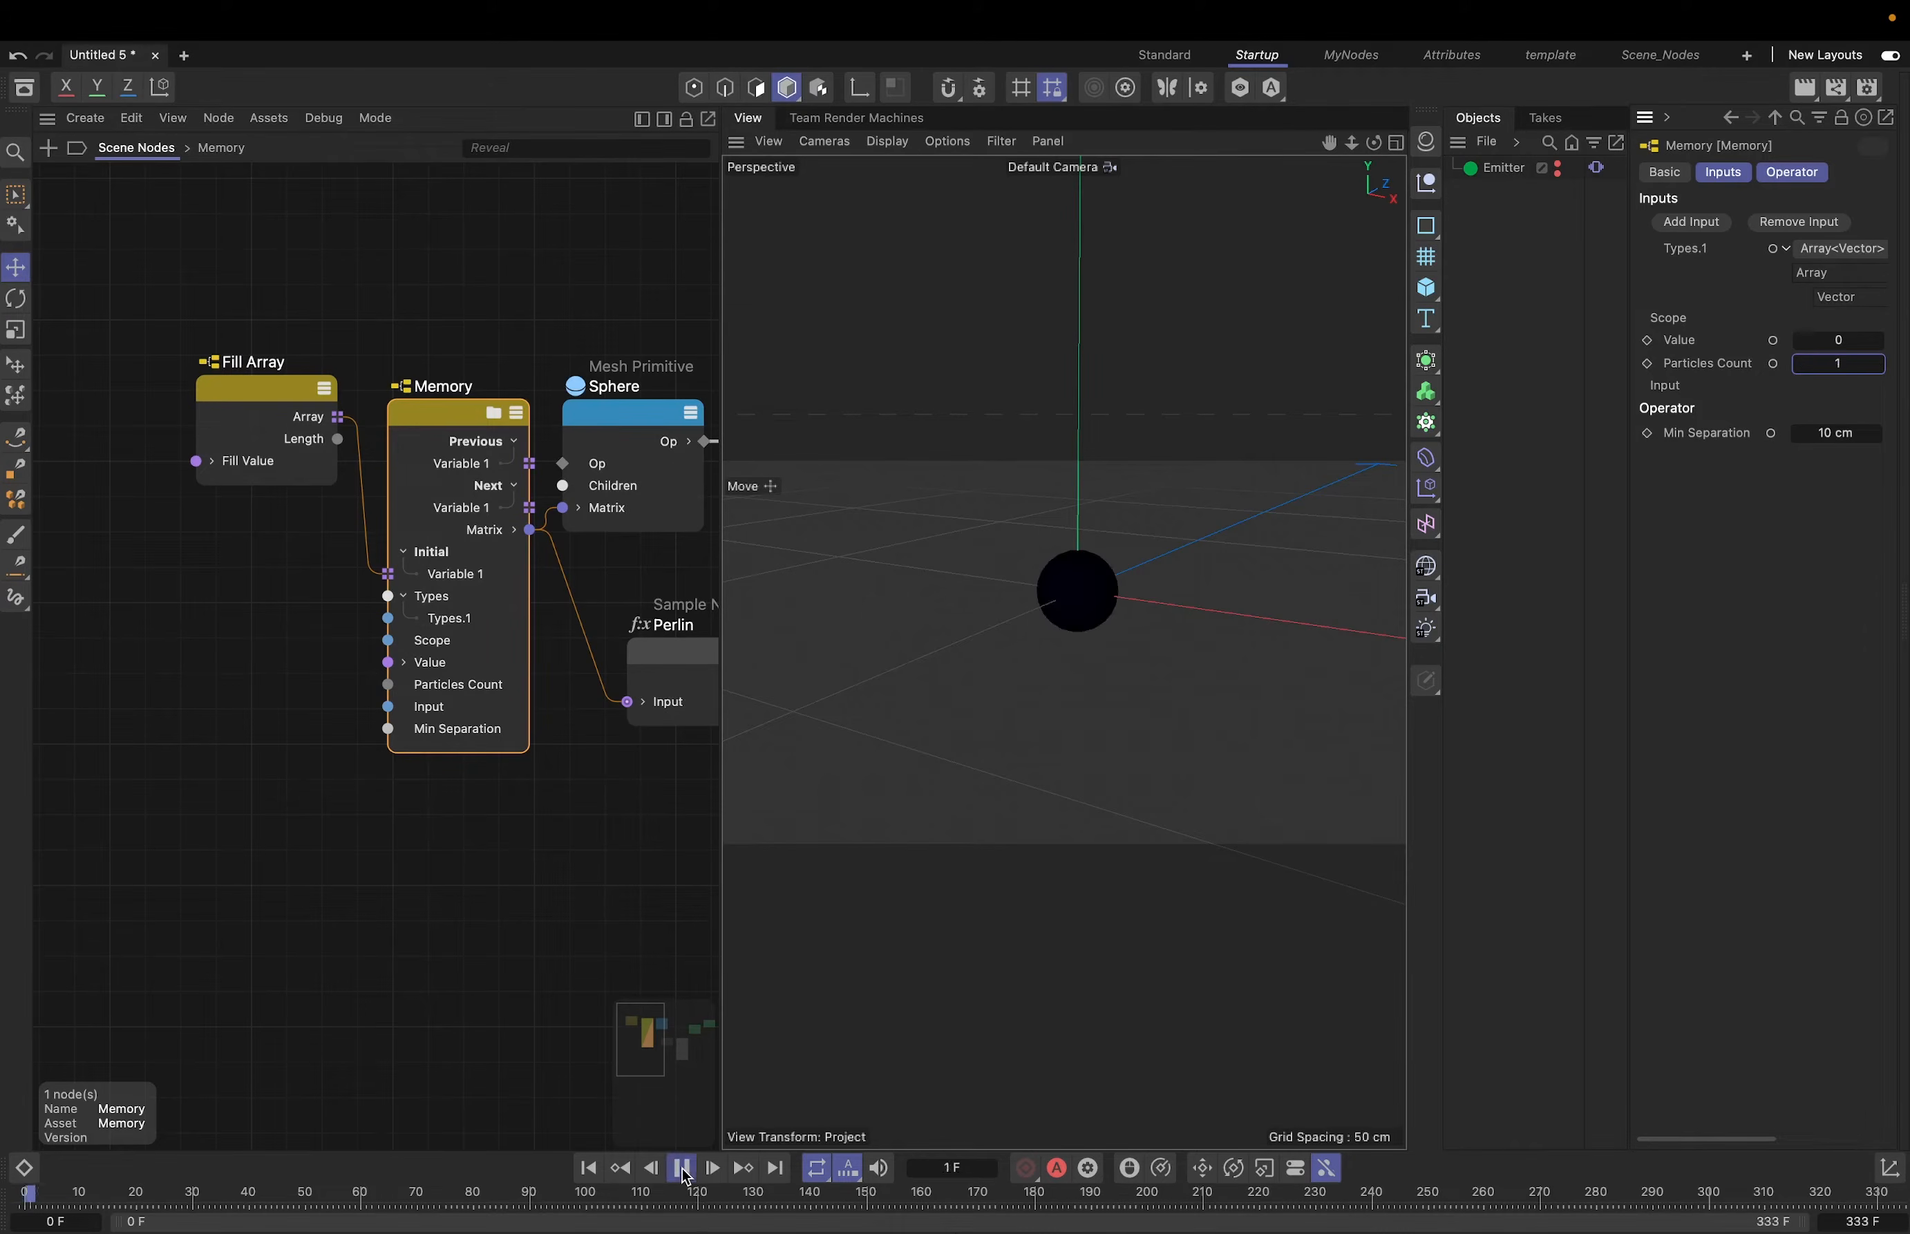
left_click(683, 1169)
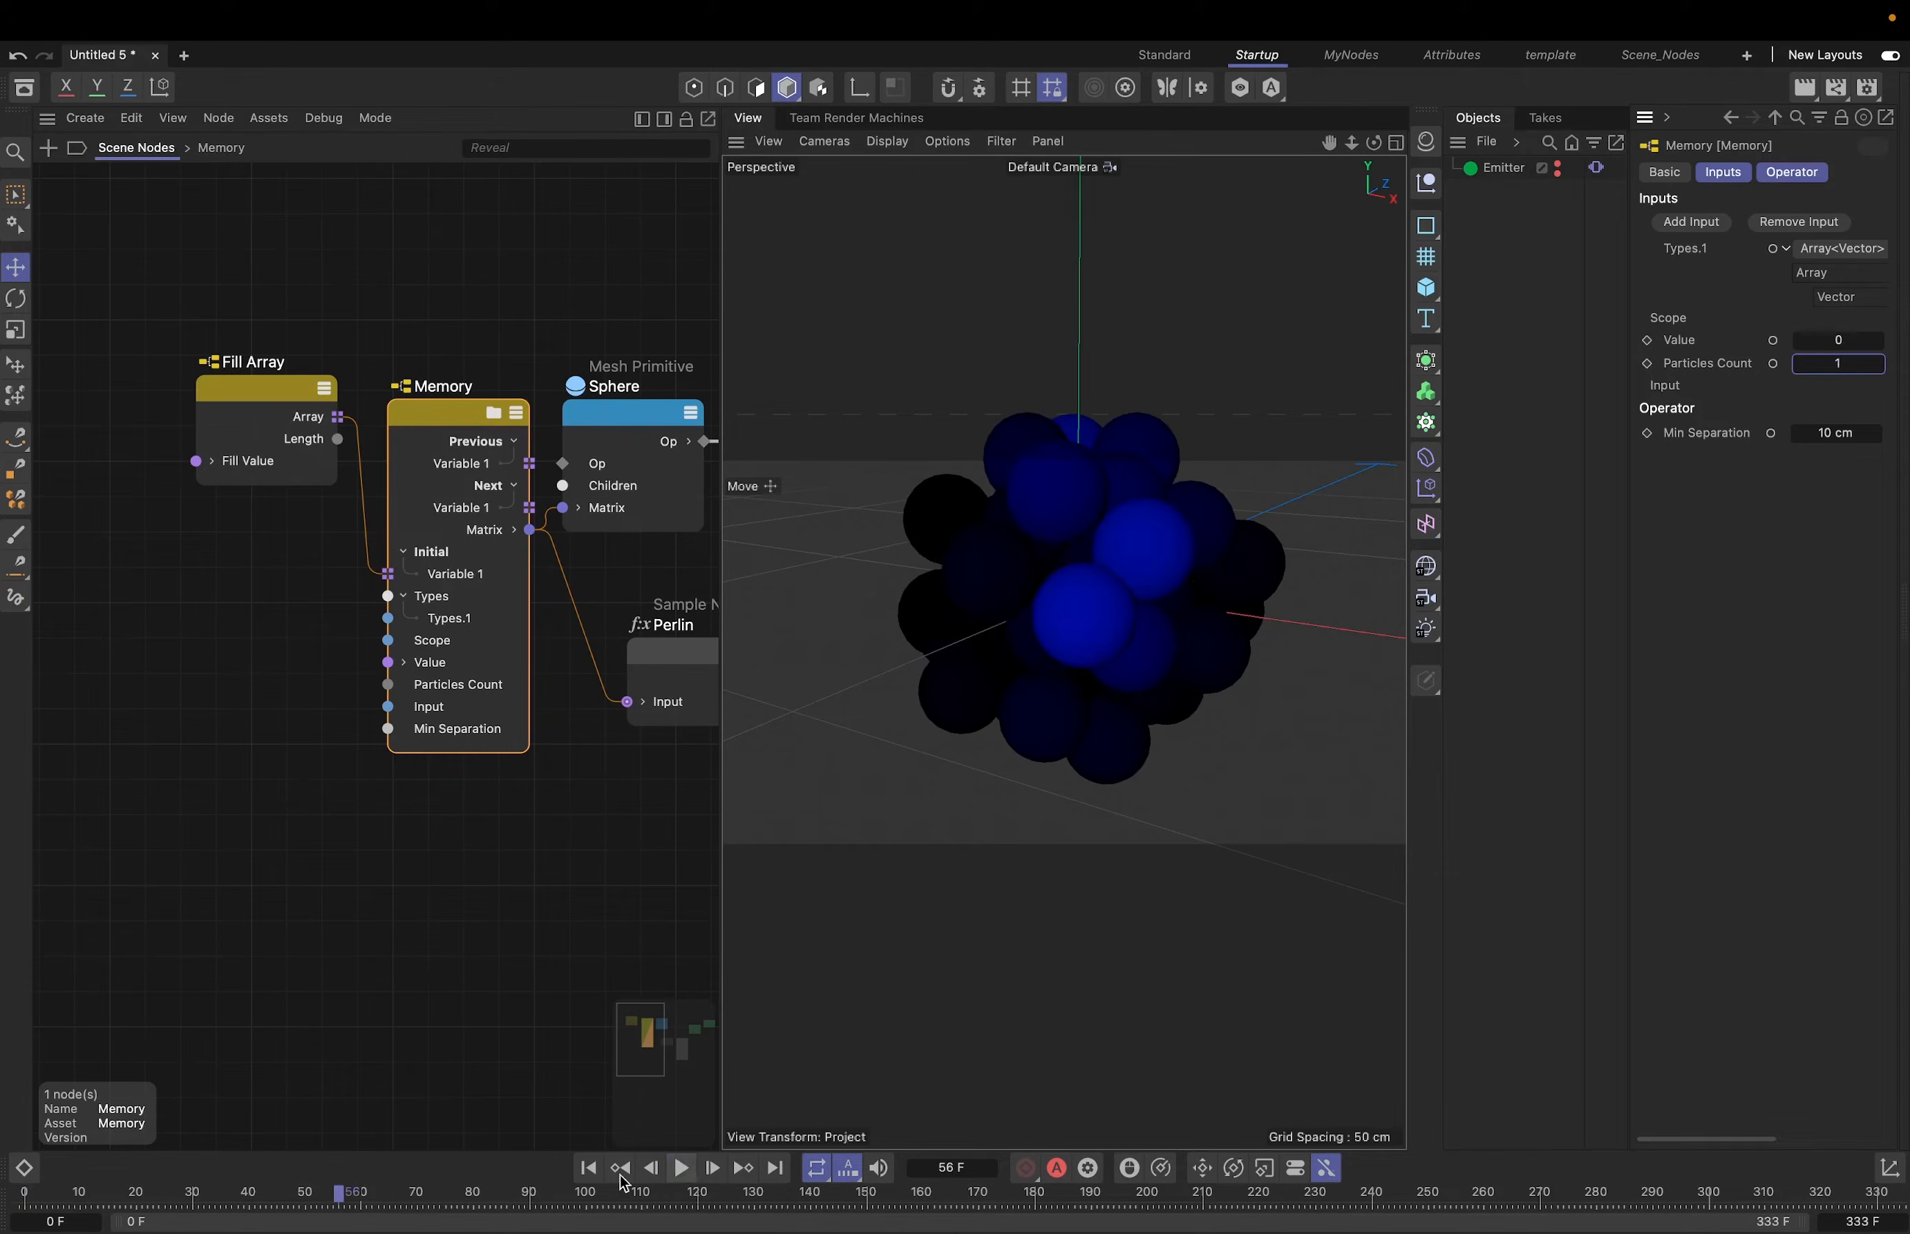
left_click(588, 1168)
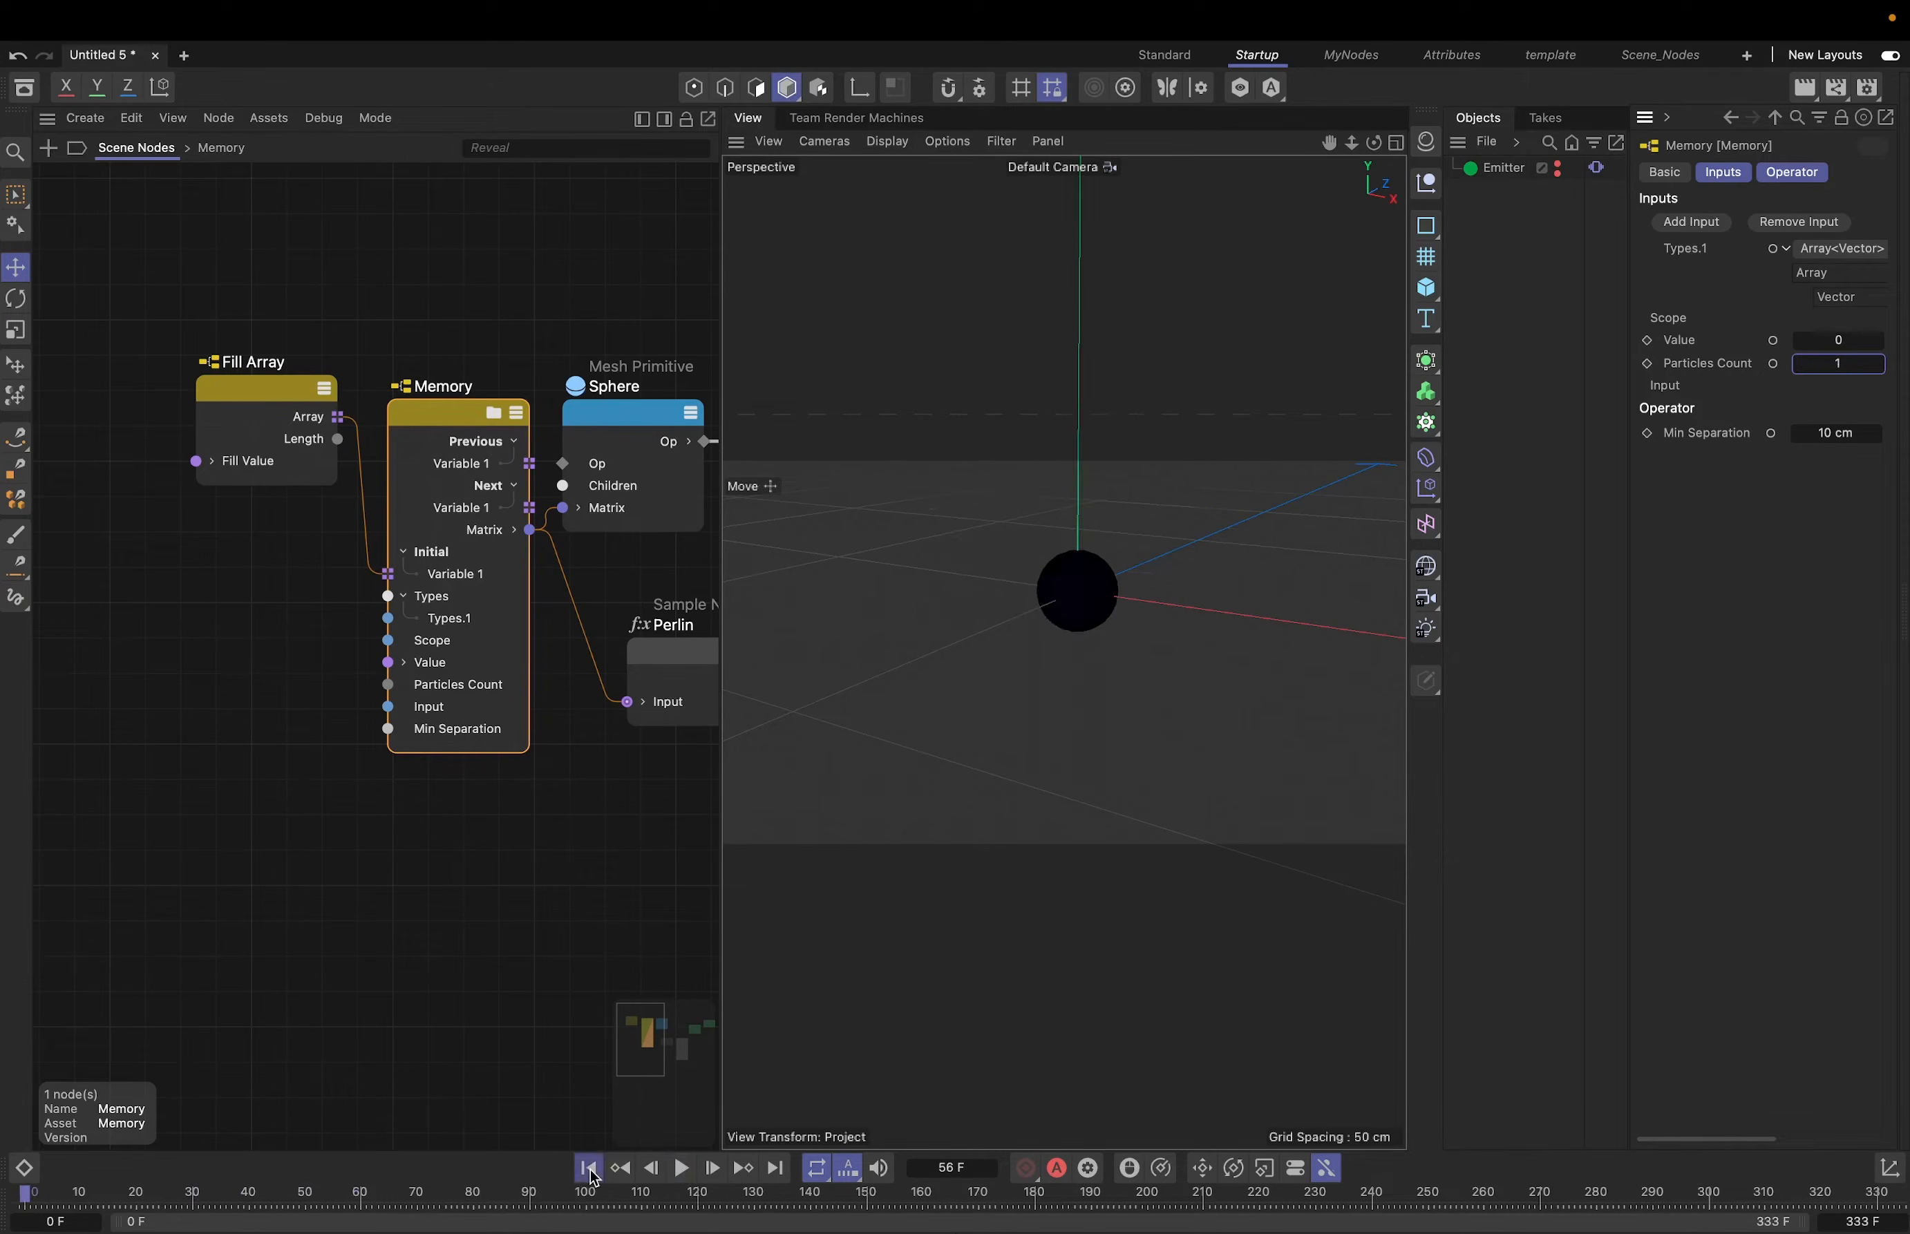
left_click(265, 411)
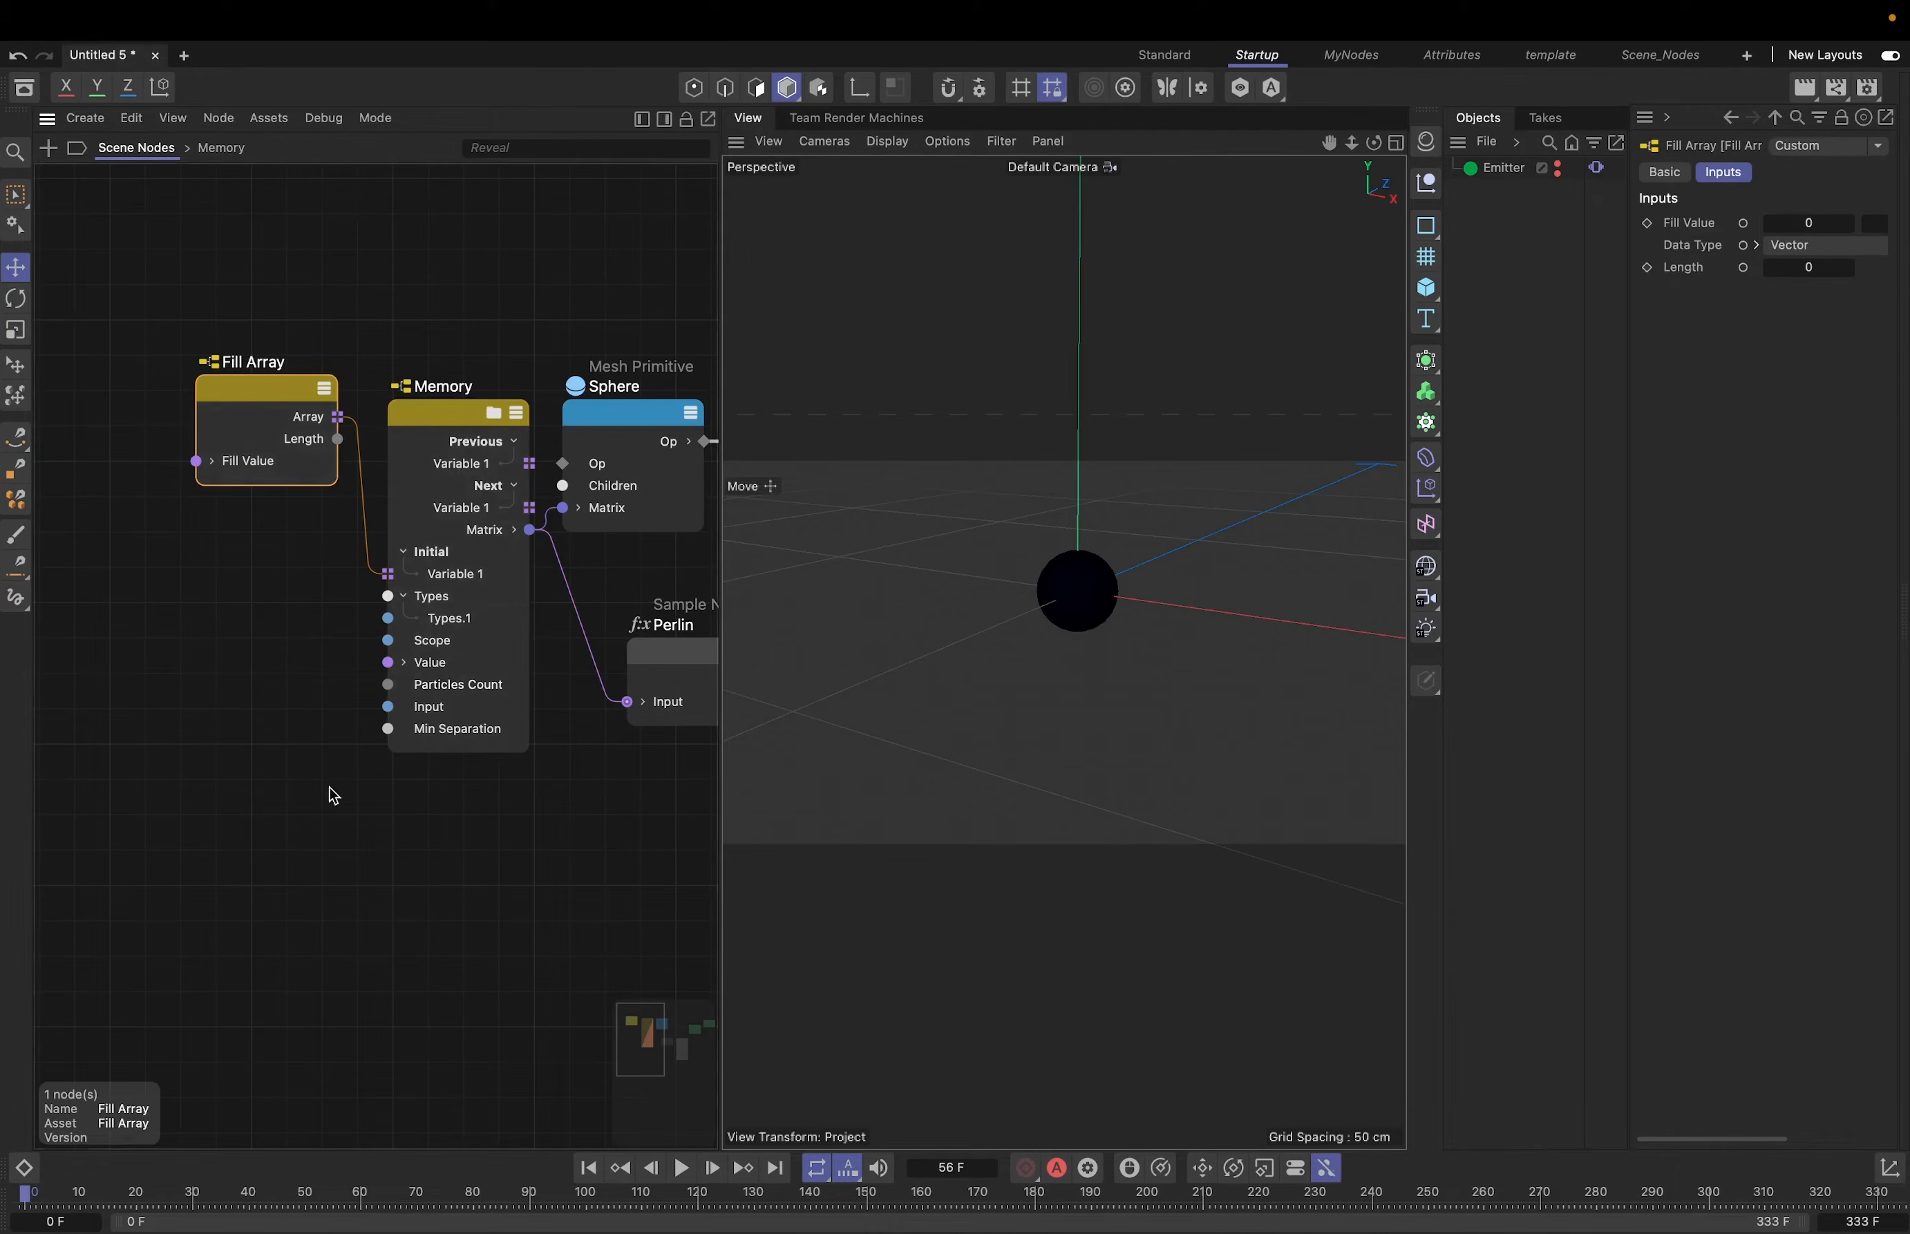
left_click(396, 872)
scroll(475, 850, "left", 4)
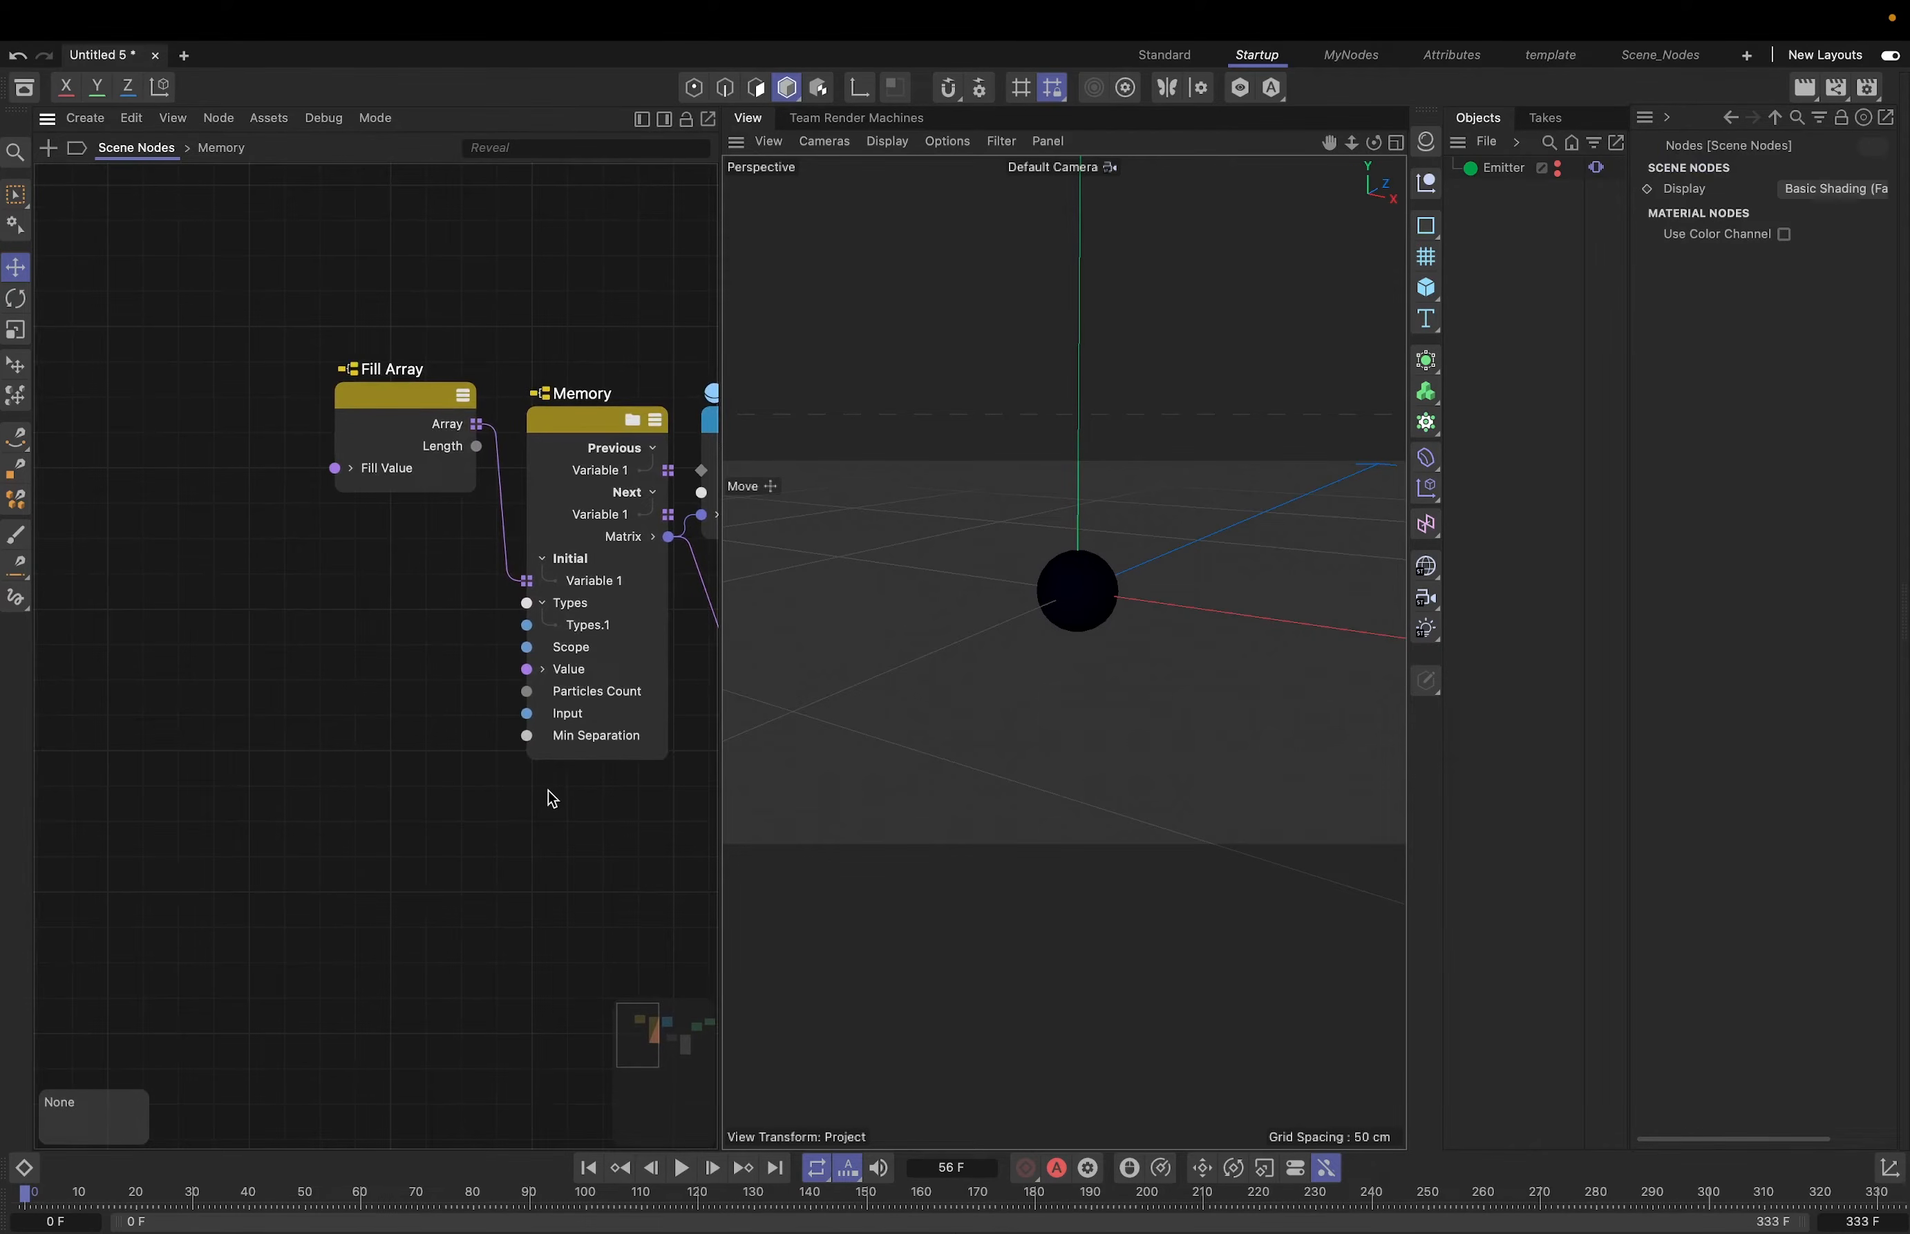
middle_click_drag(344, 683, 461, 613, "alt")
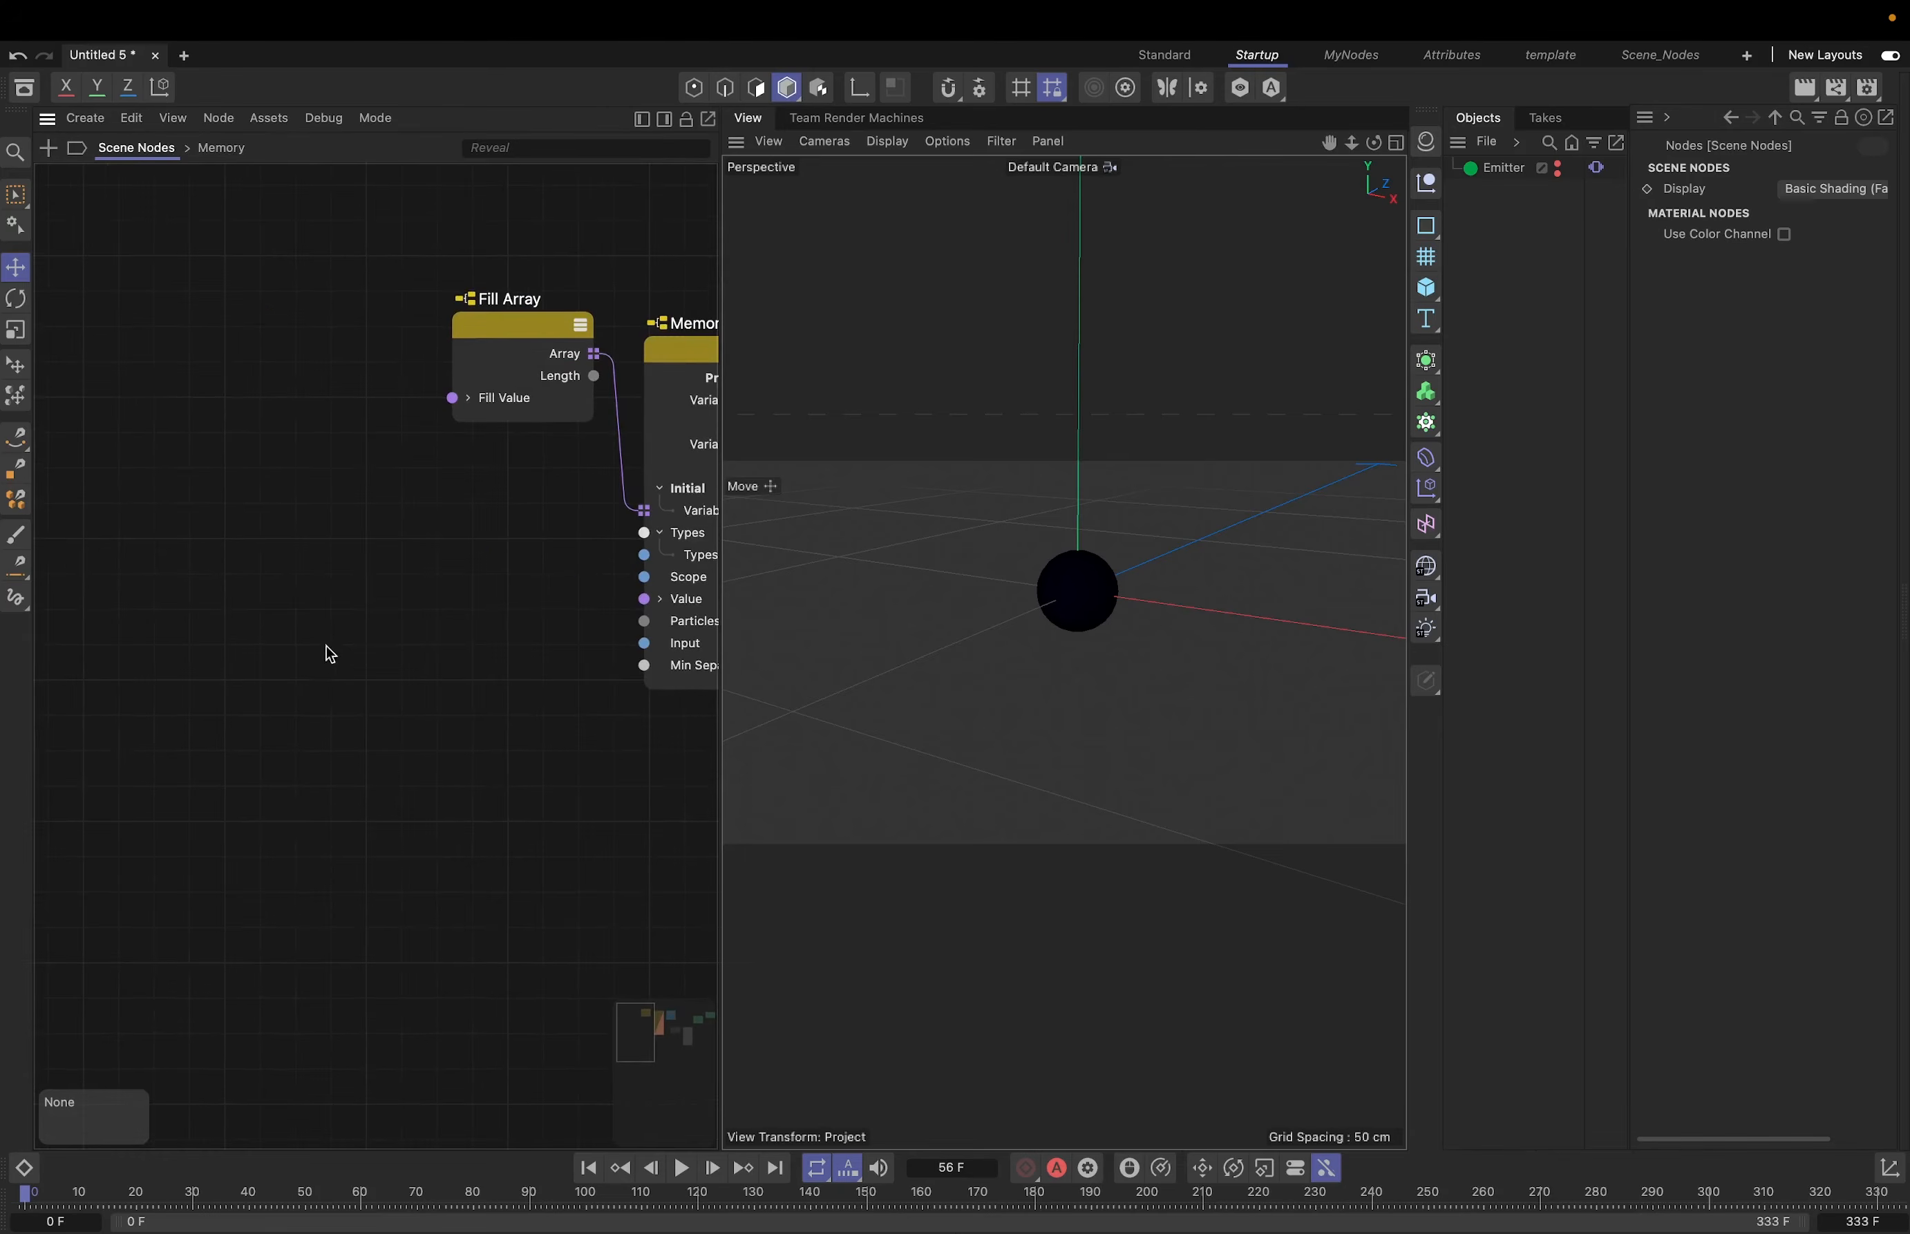
double_click(377, 601)
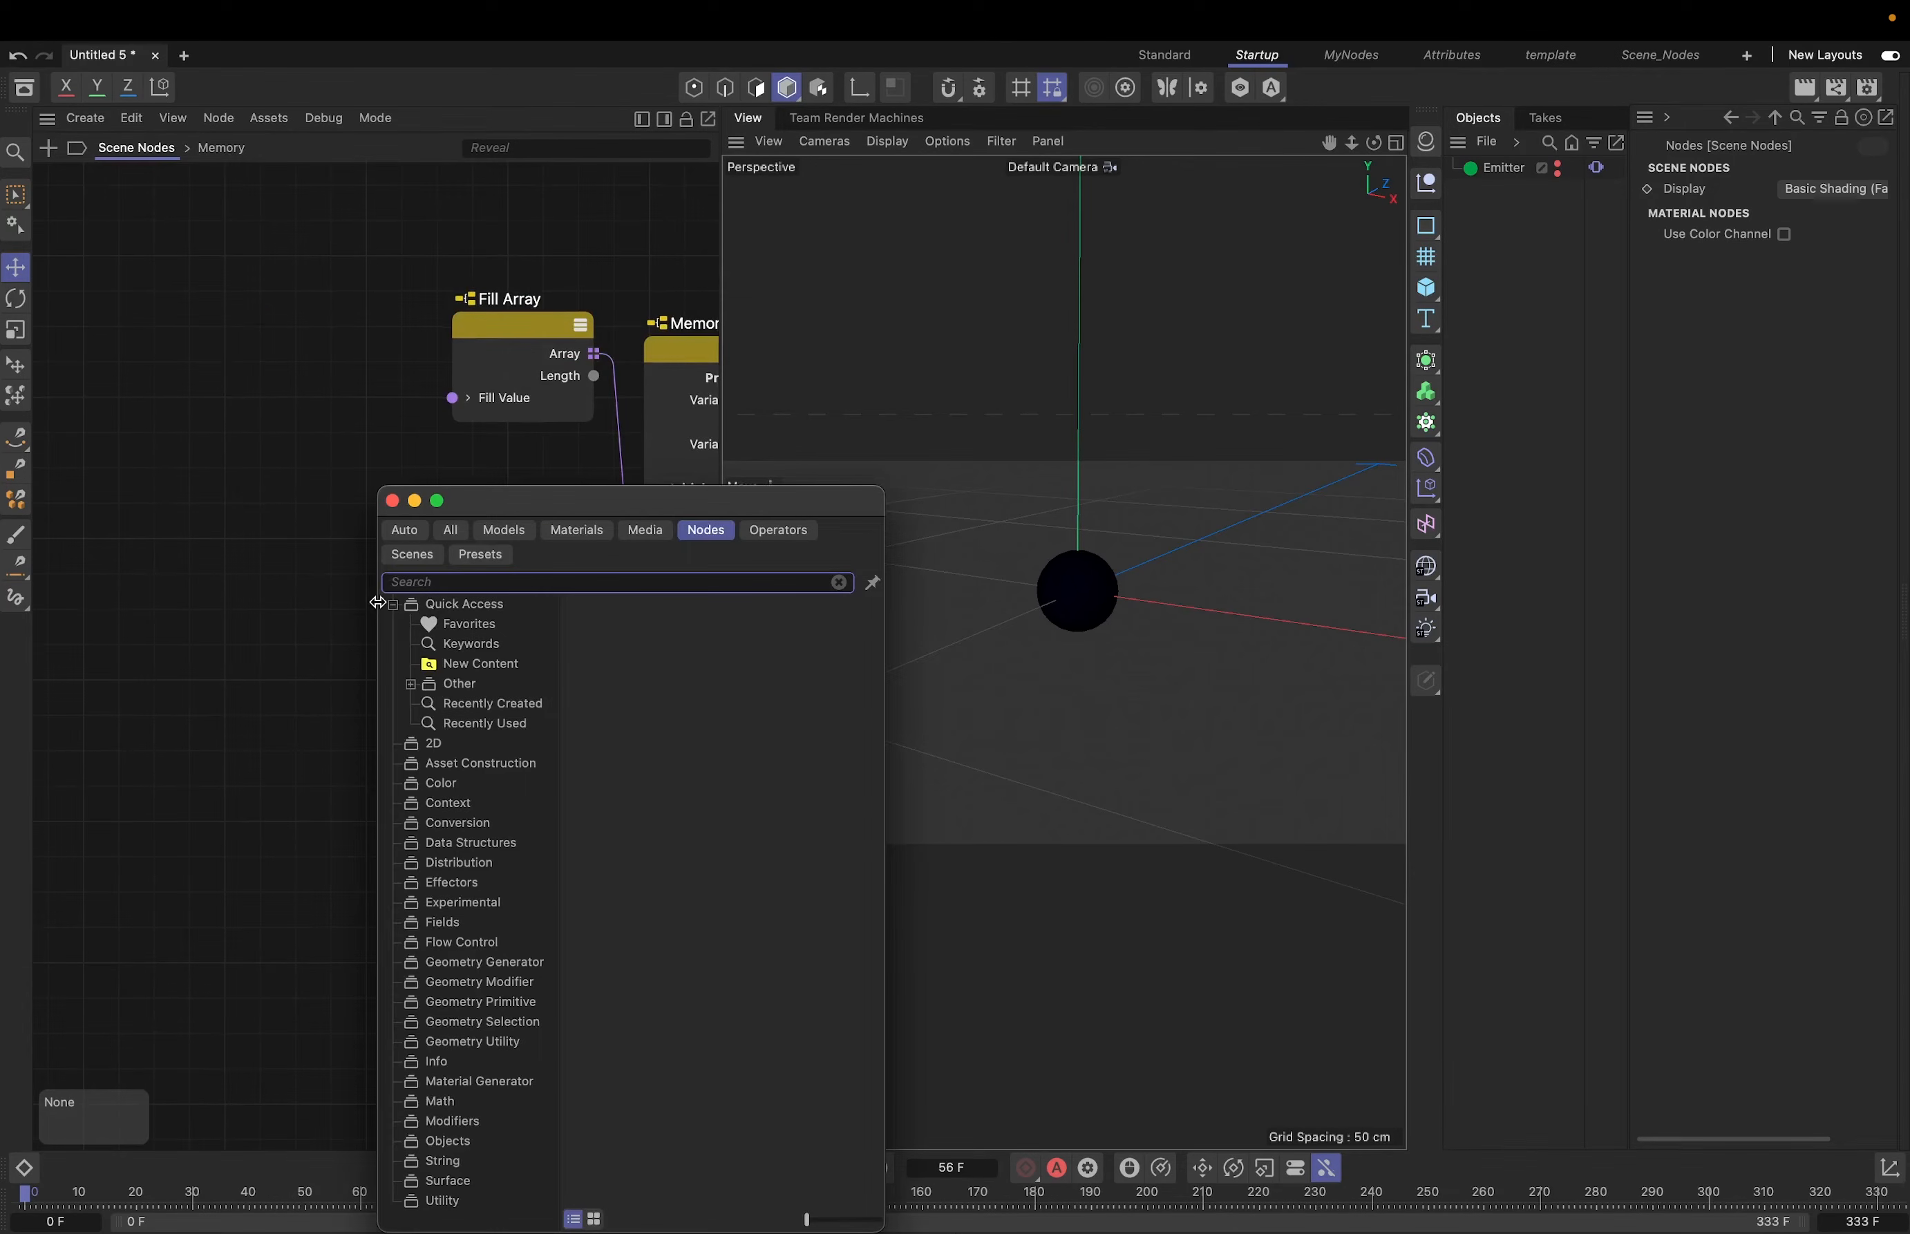
type("rec")
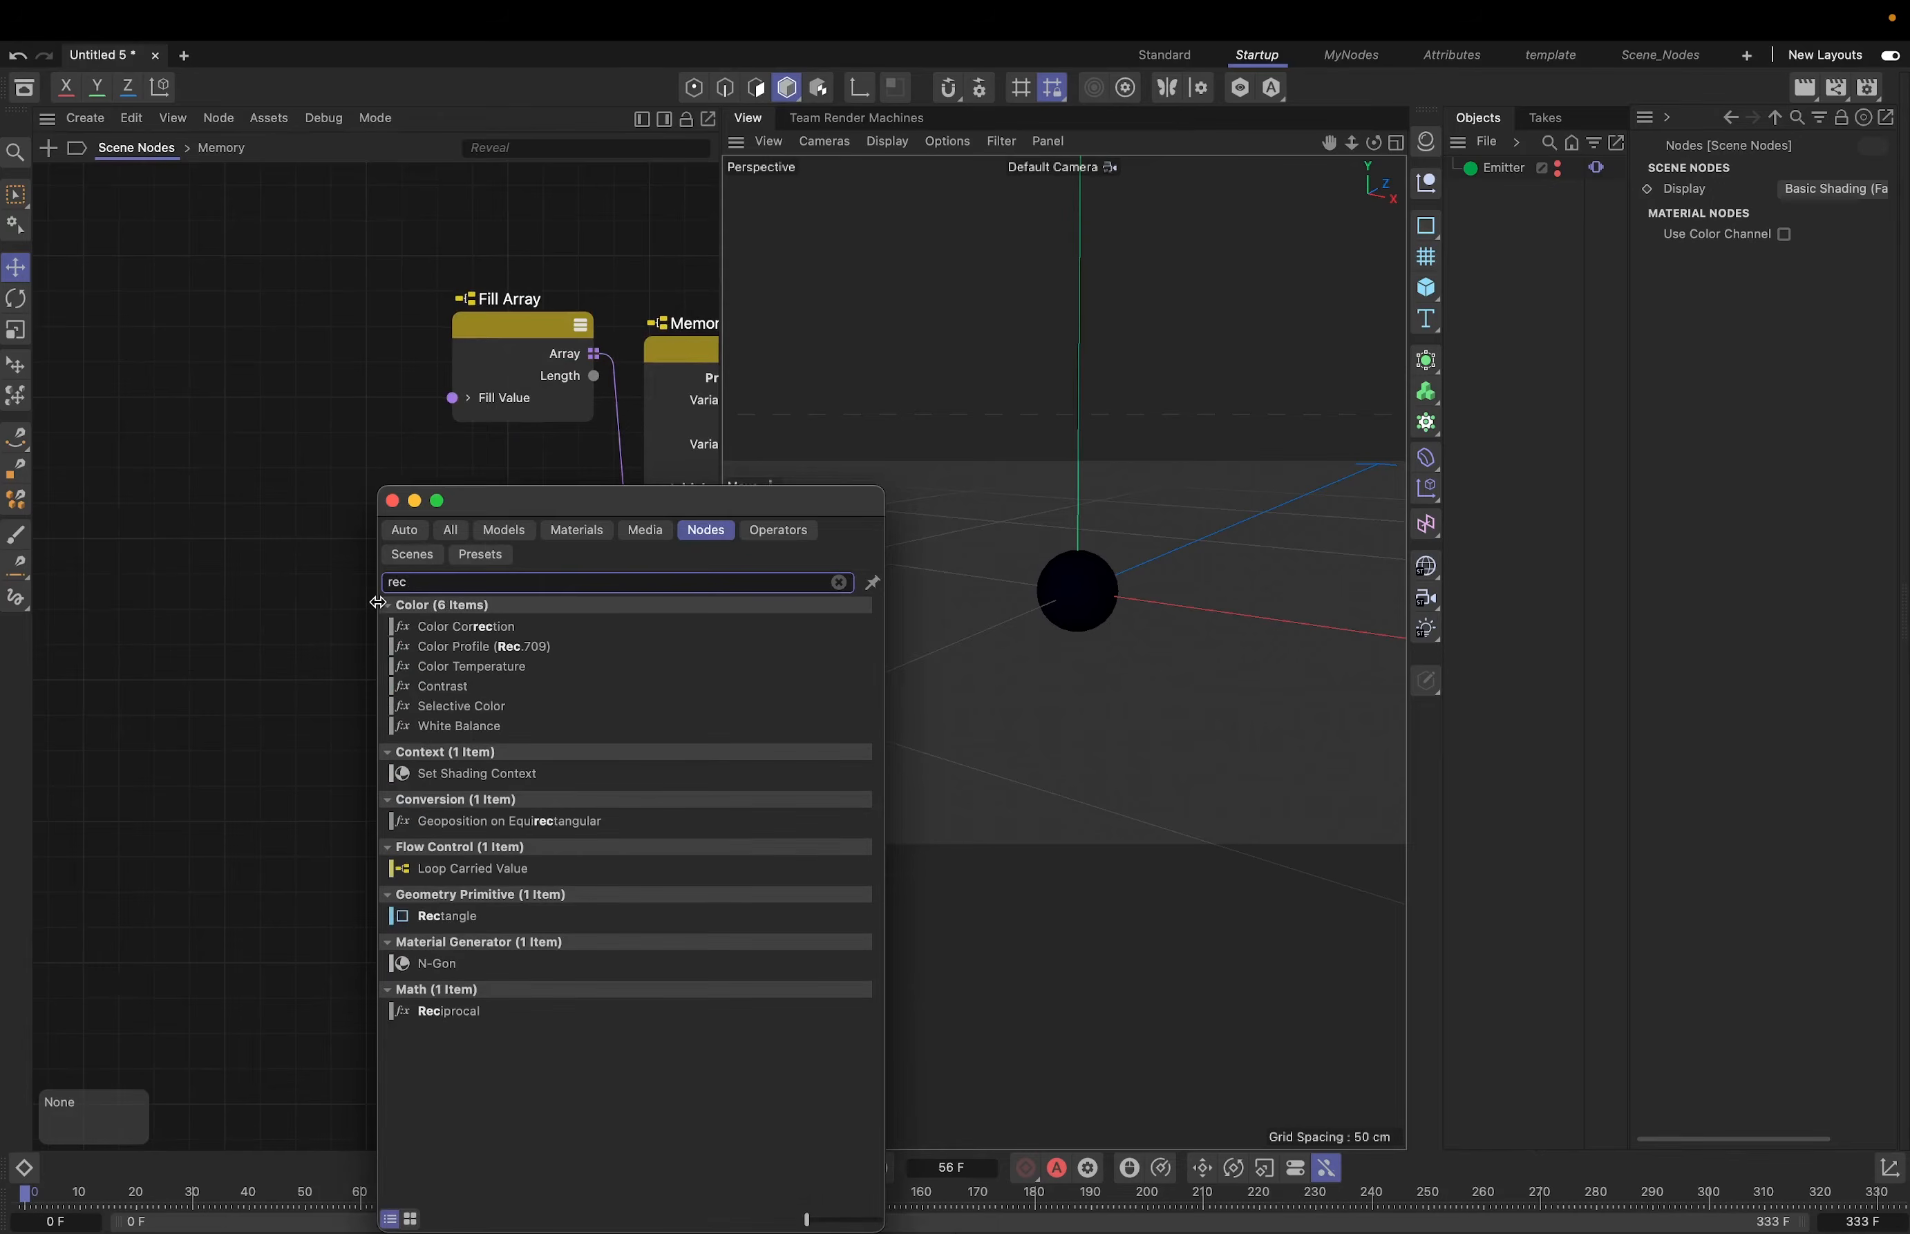
left_click(391, 501)
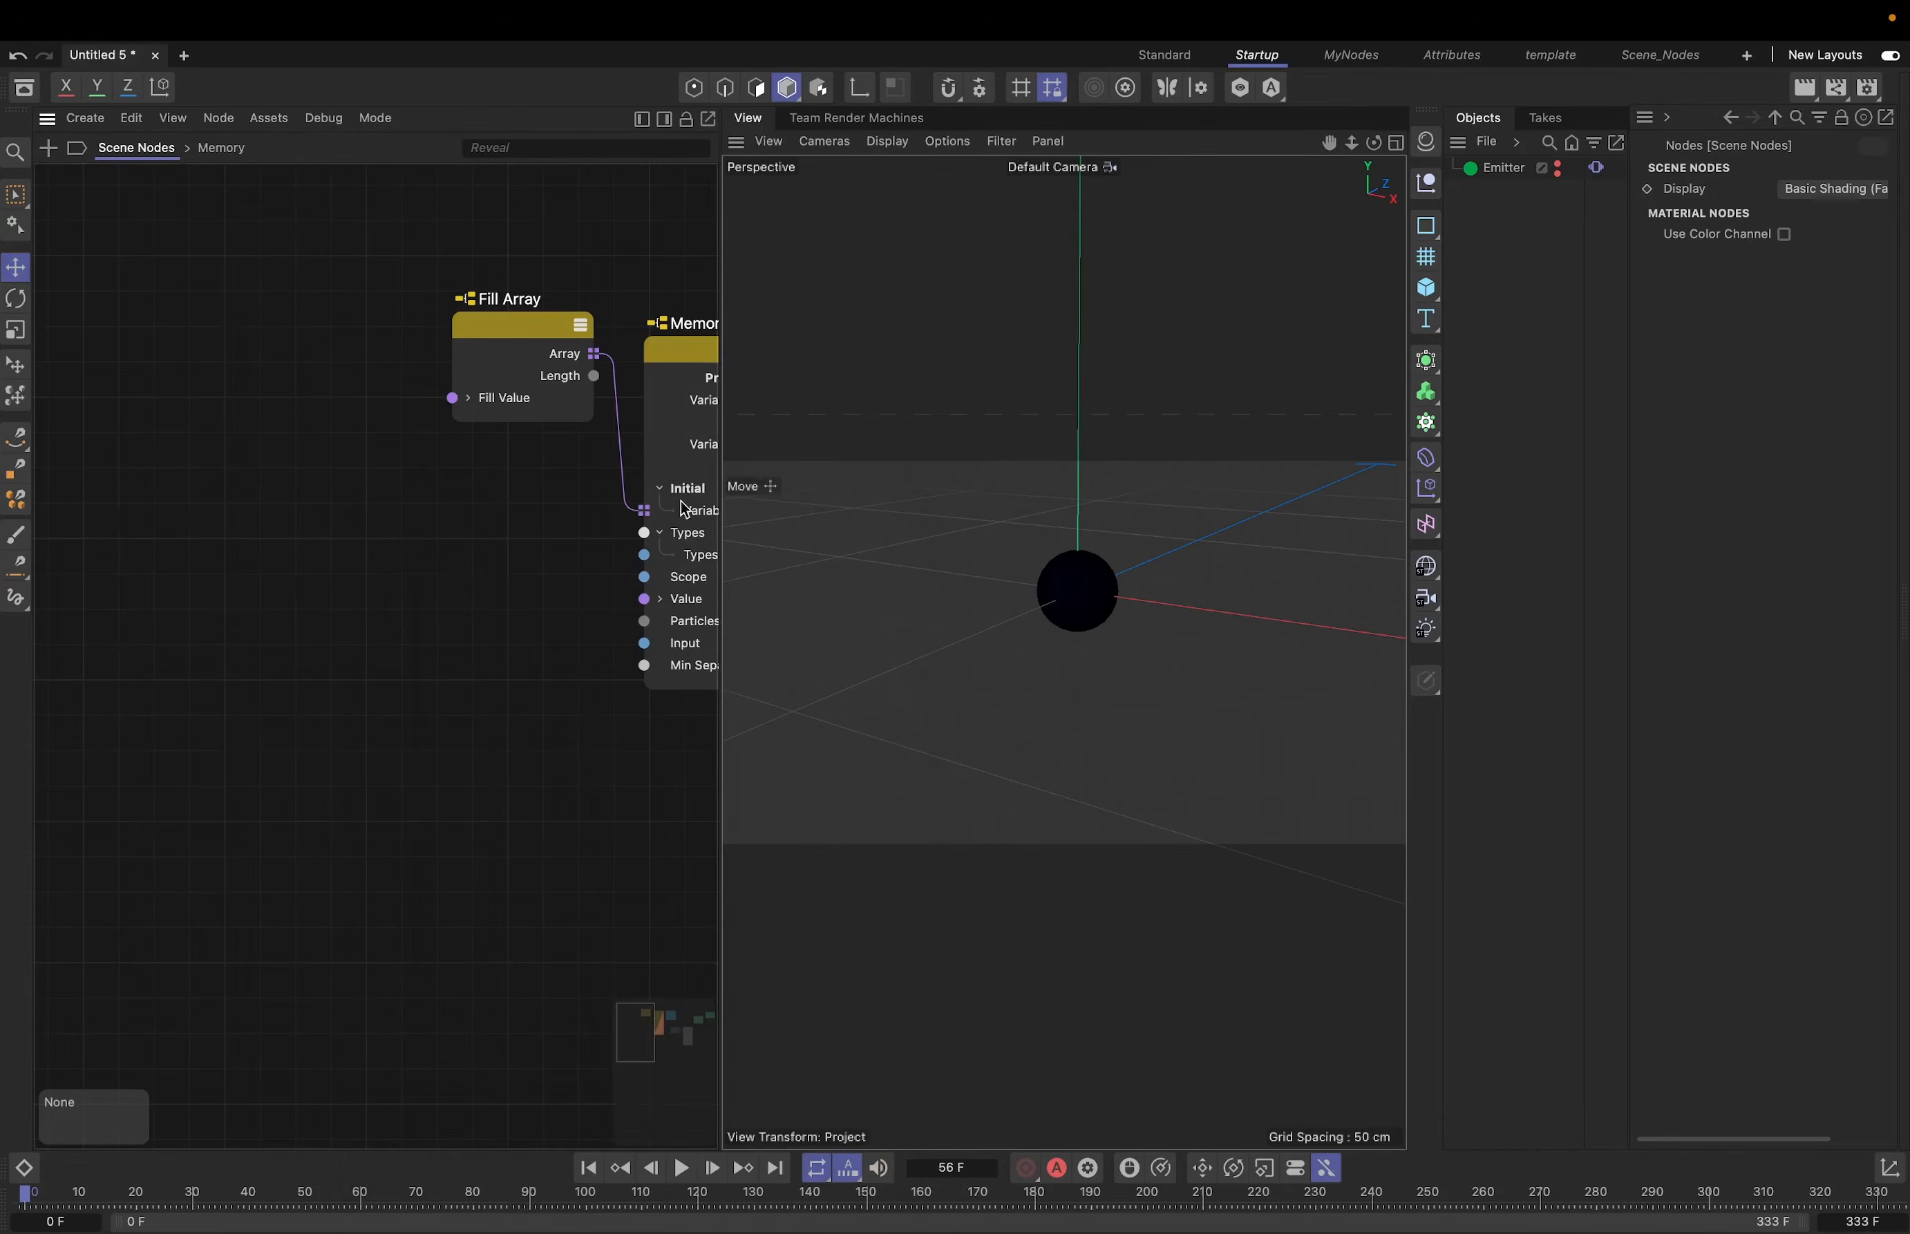
- Add a Cube primitive at the world origin and bring the whole object into view
left_click(1427, 288)
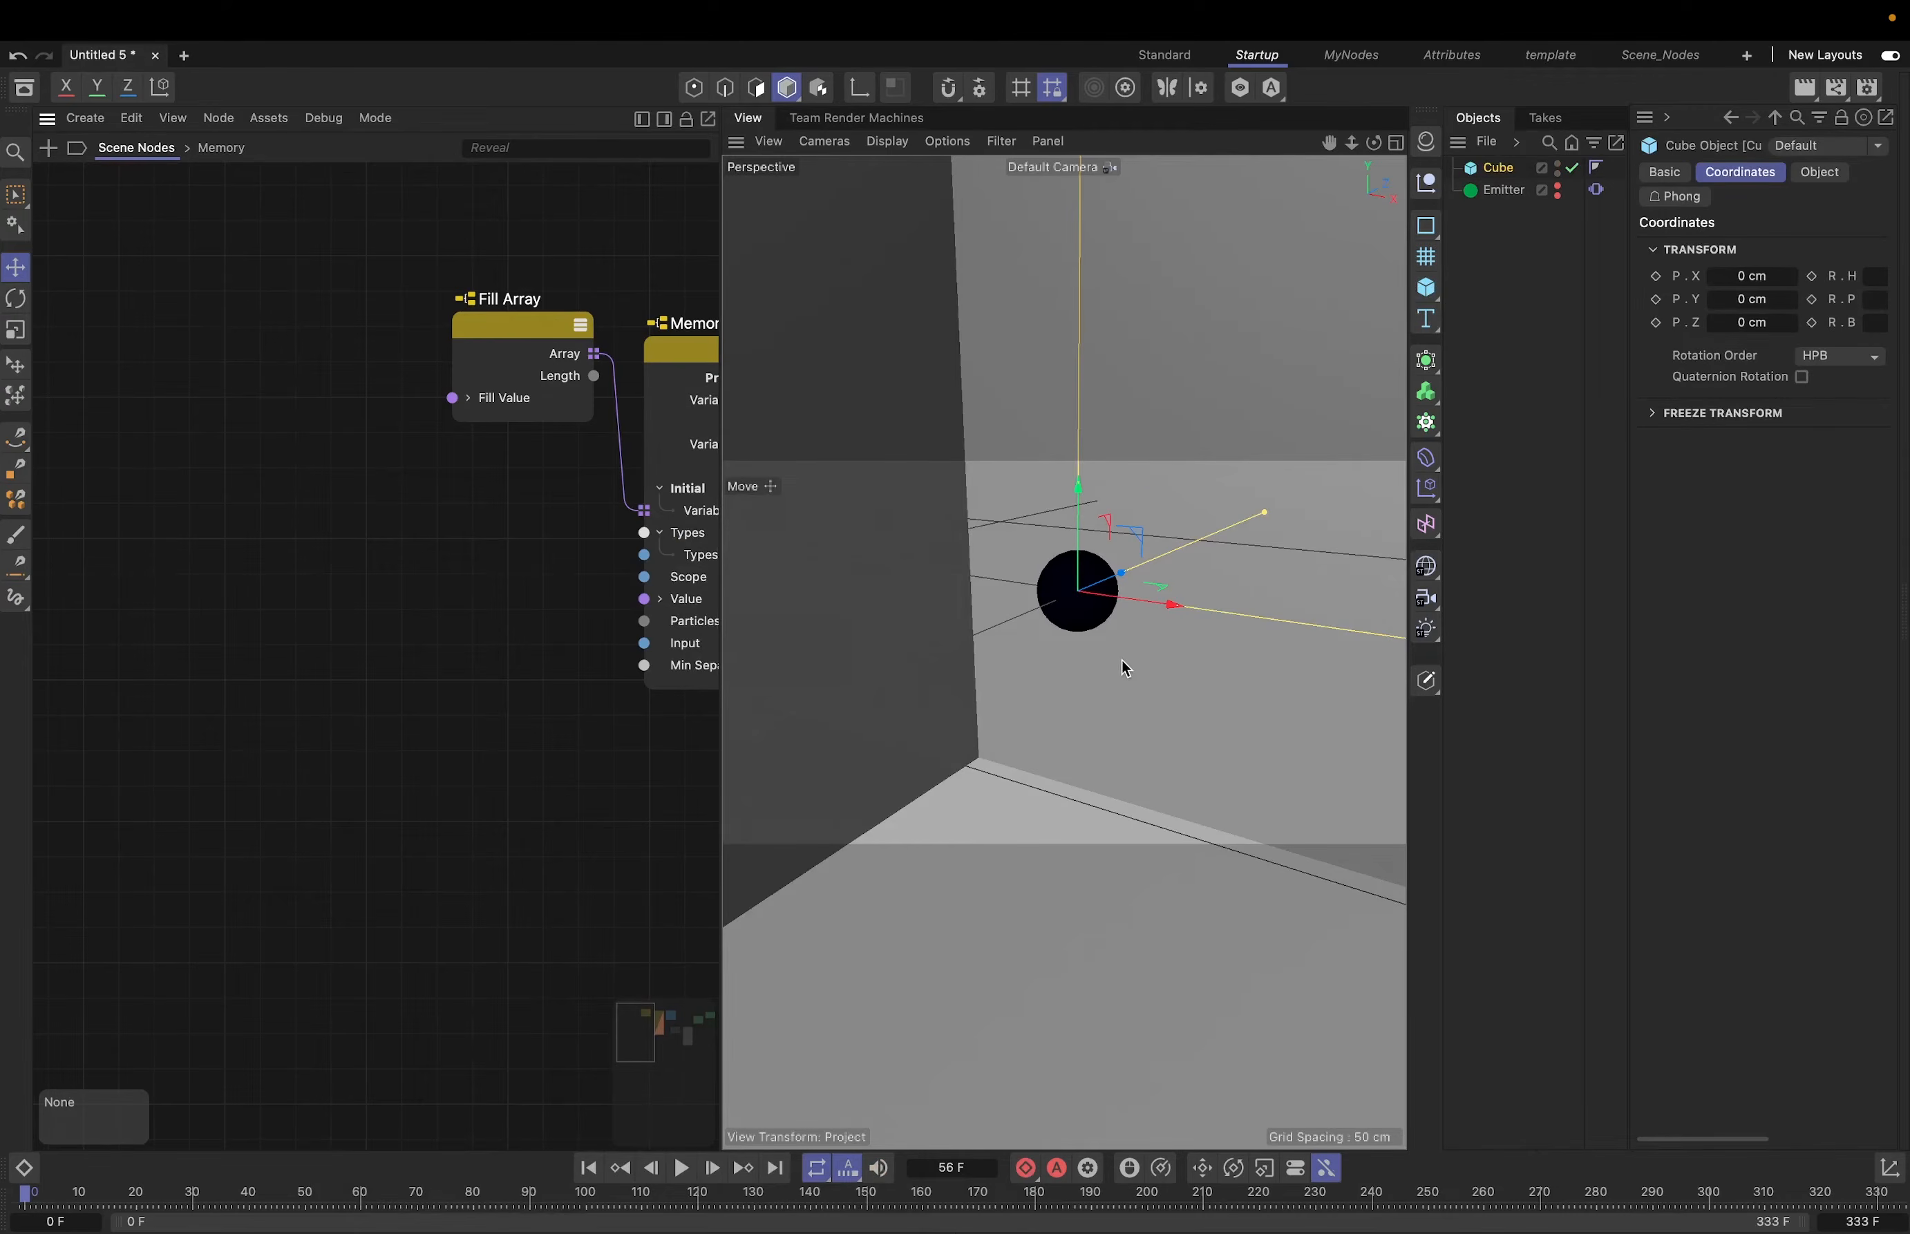
right_click_drag(1122, 661, 1053, 673, "alt")
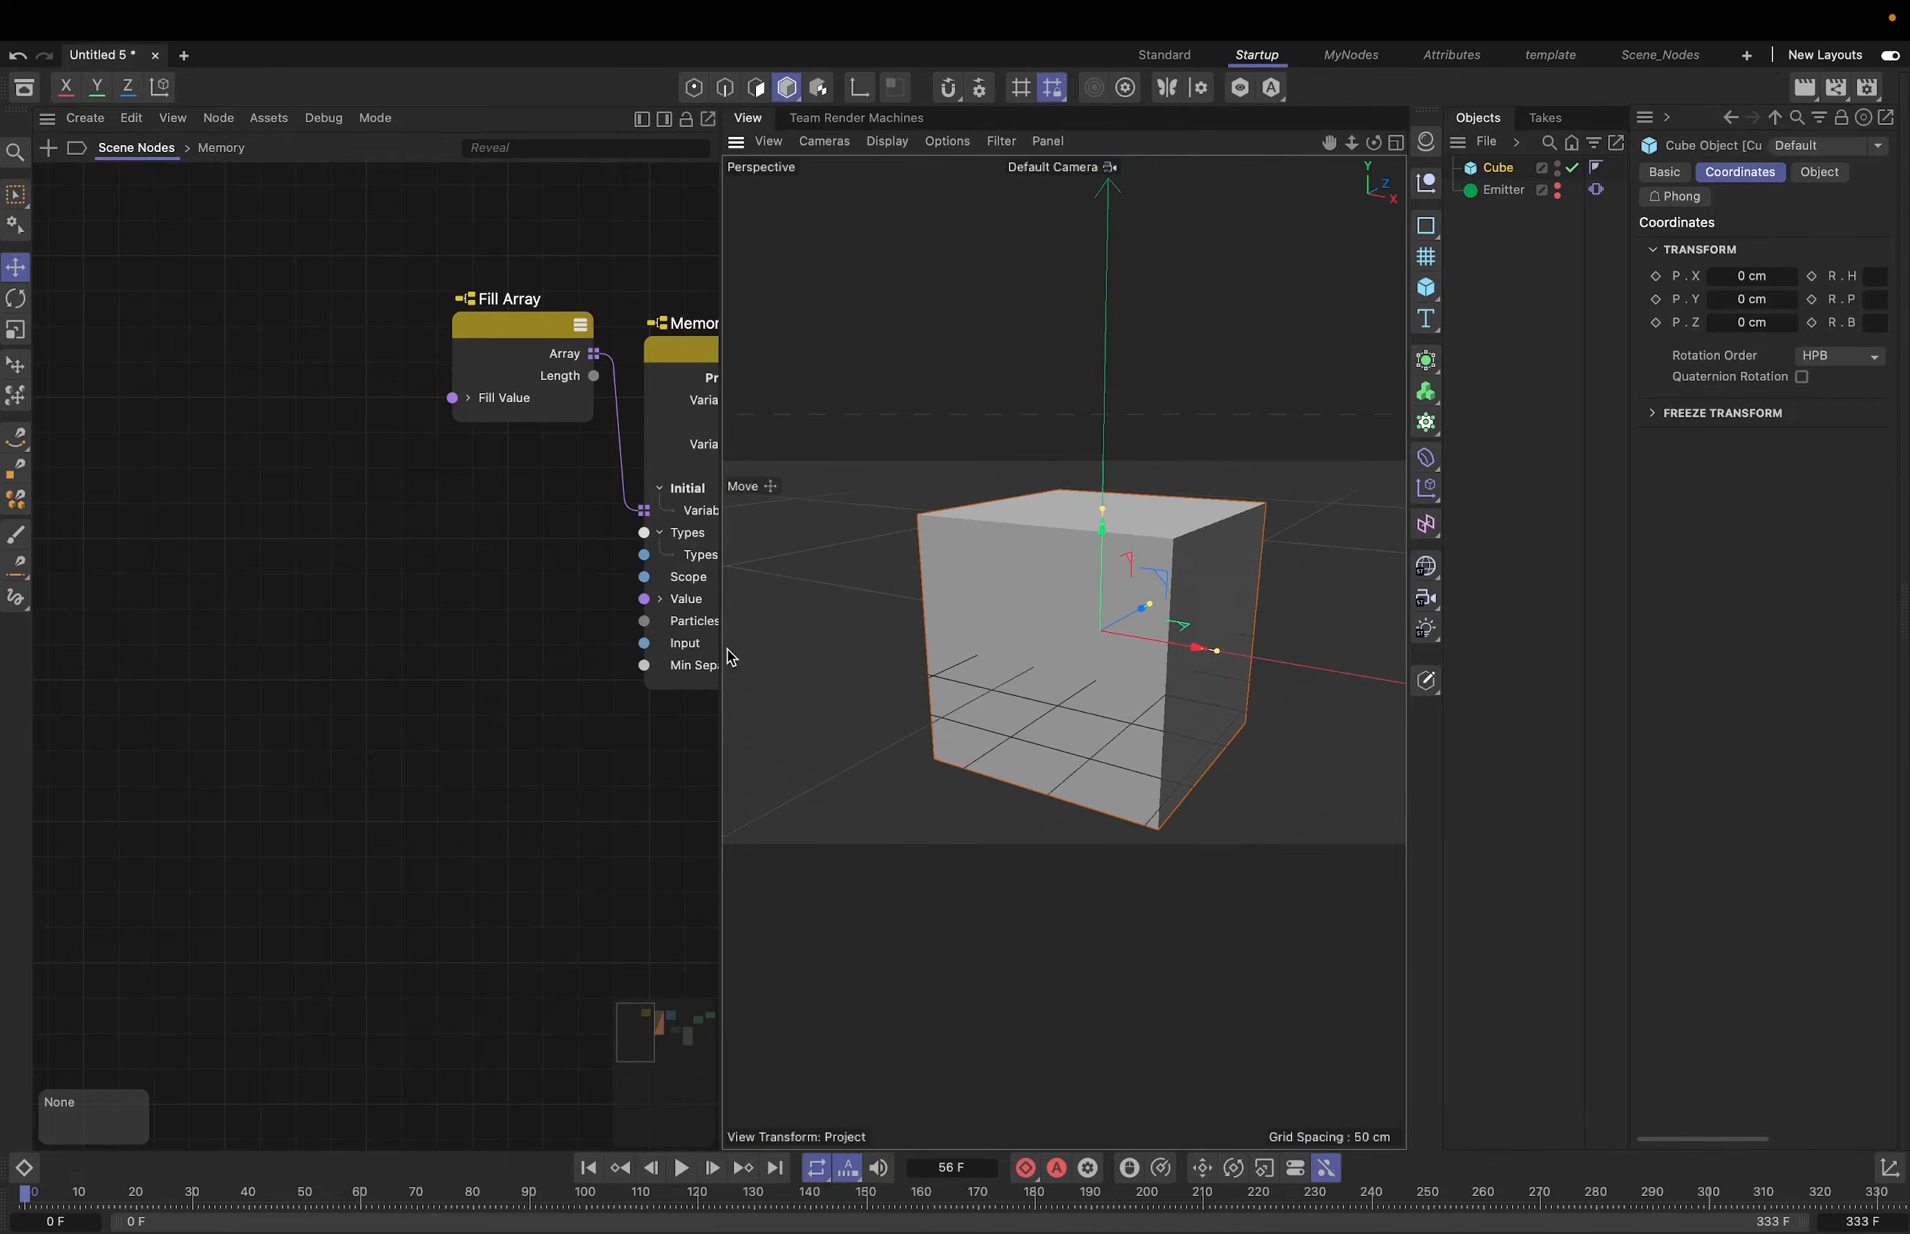
left_click_drag(720, 650, 610, 642)
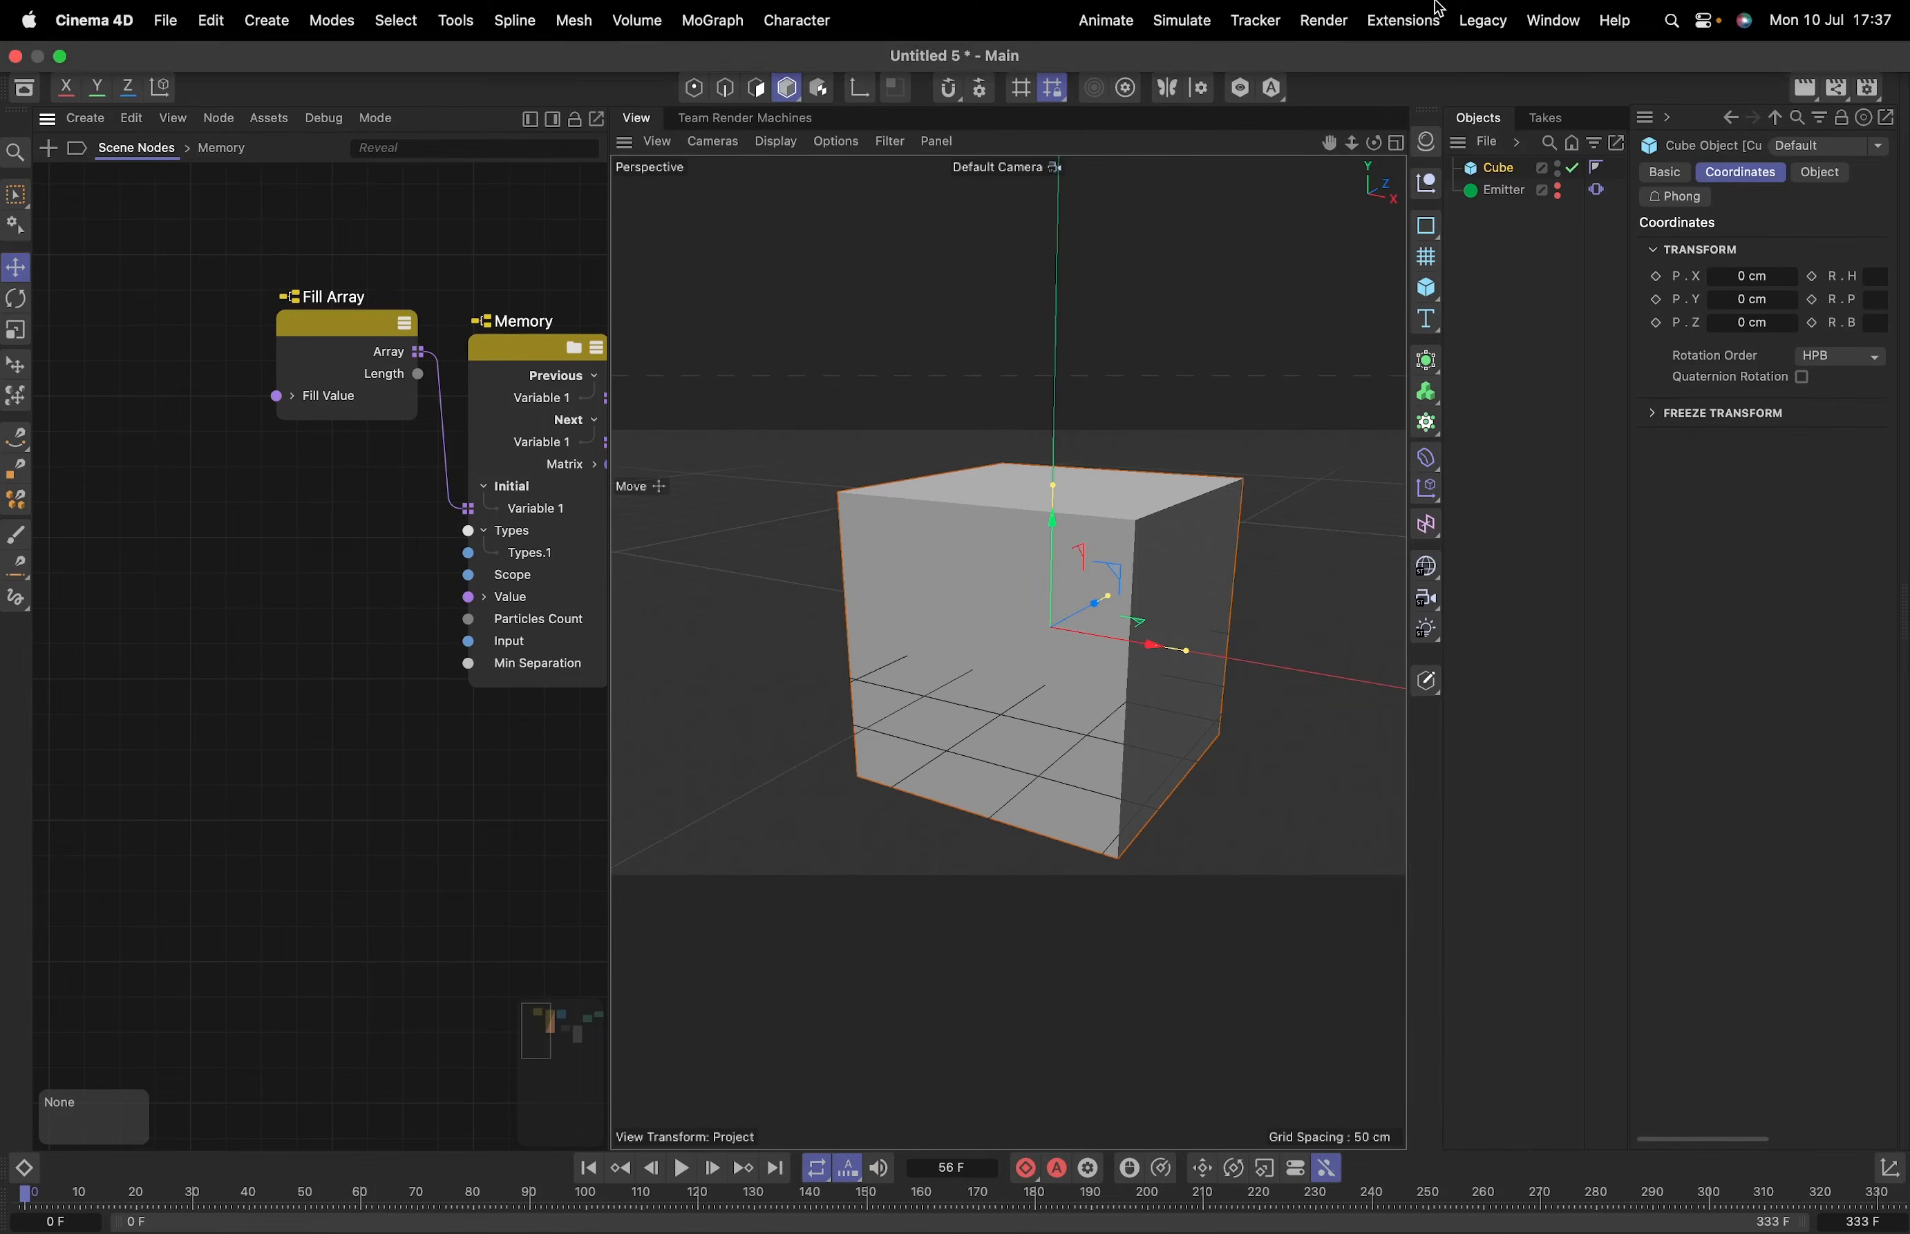
- Add a Subdivider deformer from the Legacy Bundle as a child of the Cube
left_click(1477, 29)
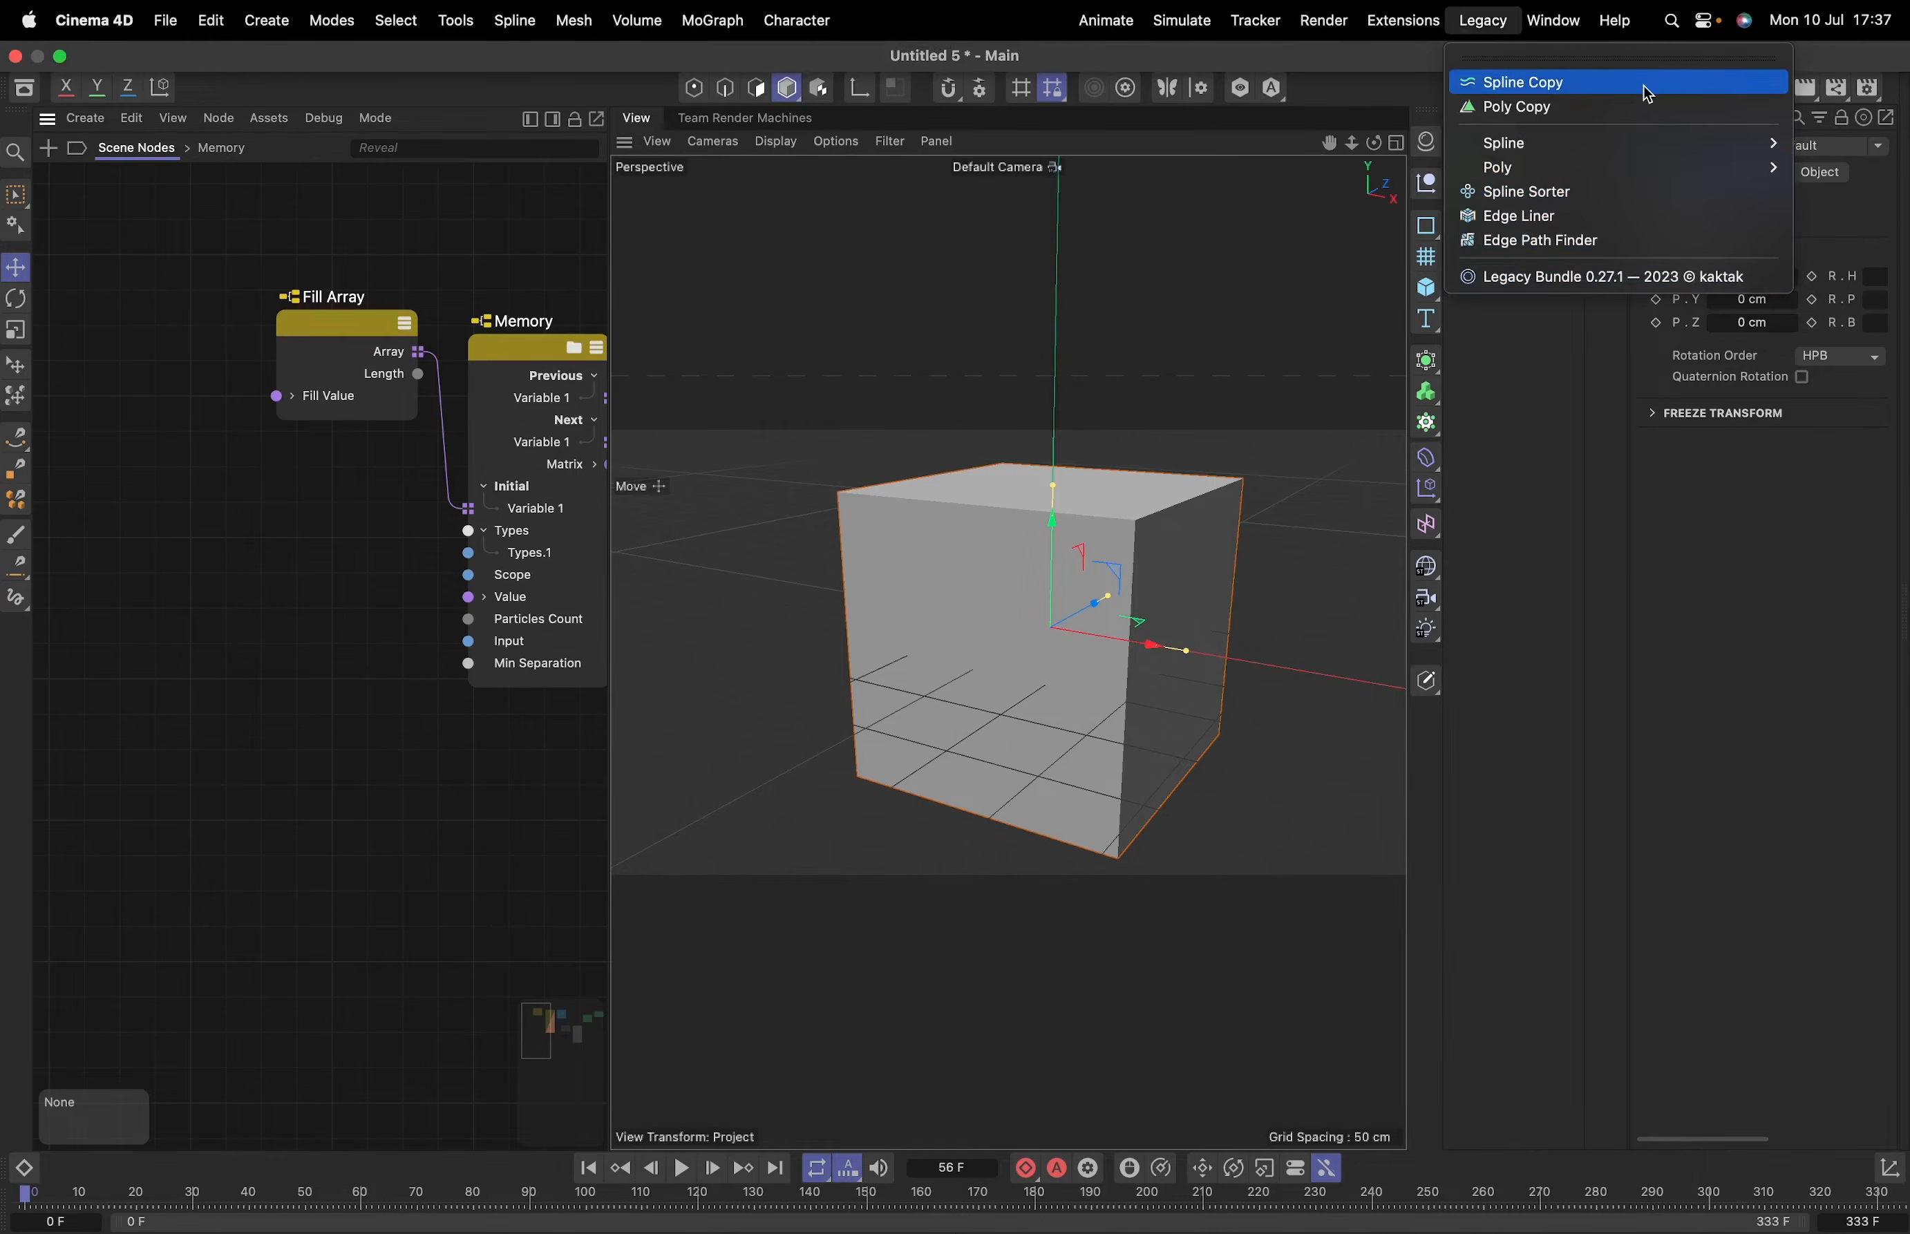
left_click(1513, 255)
left_click(1492, 170)
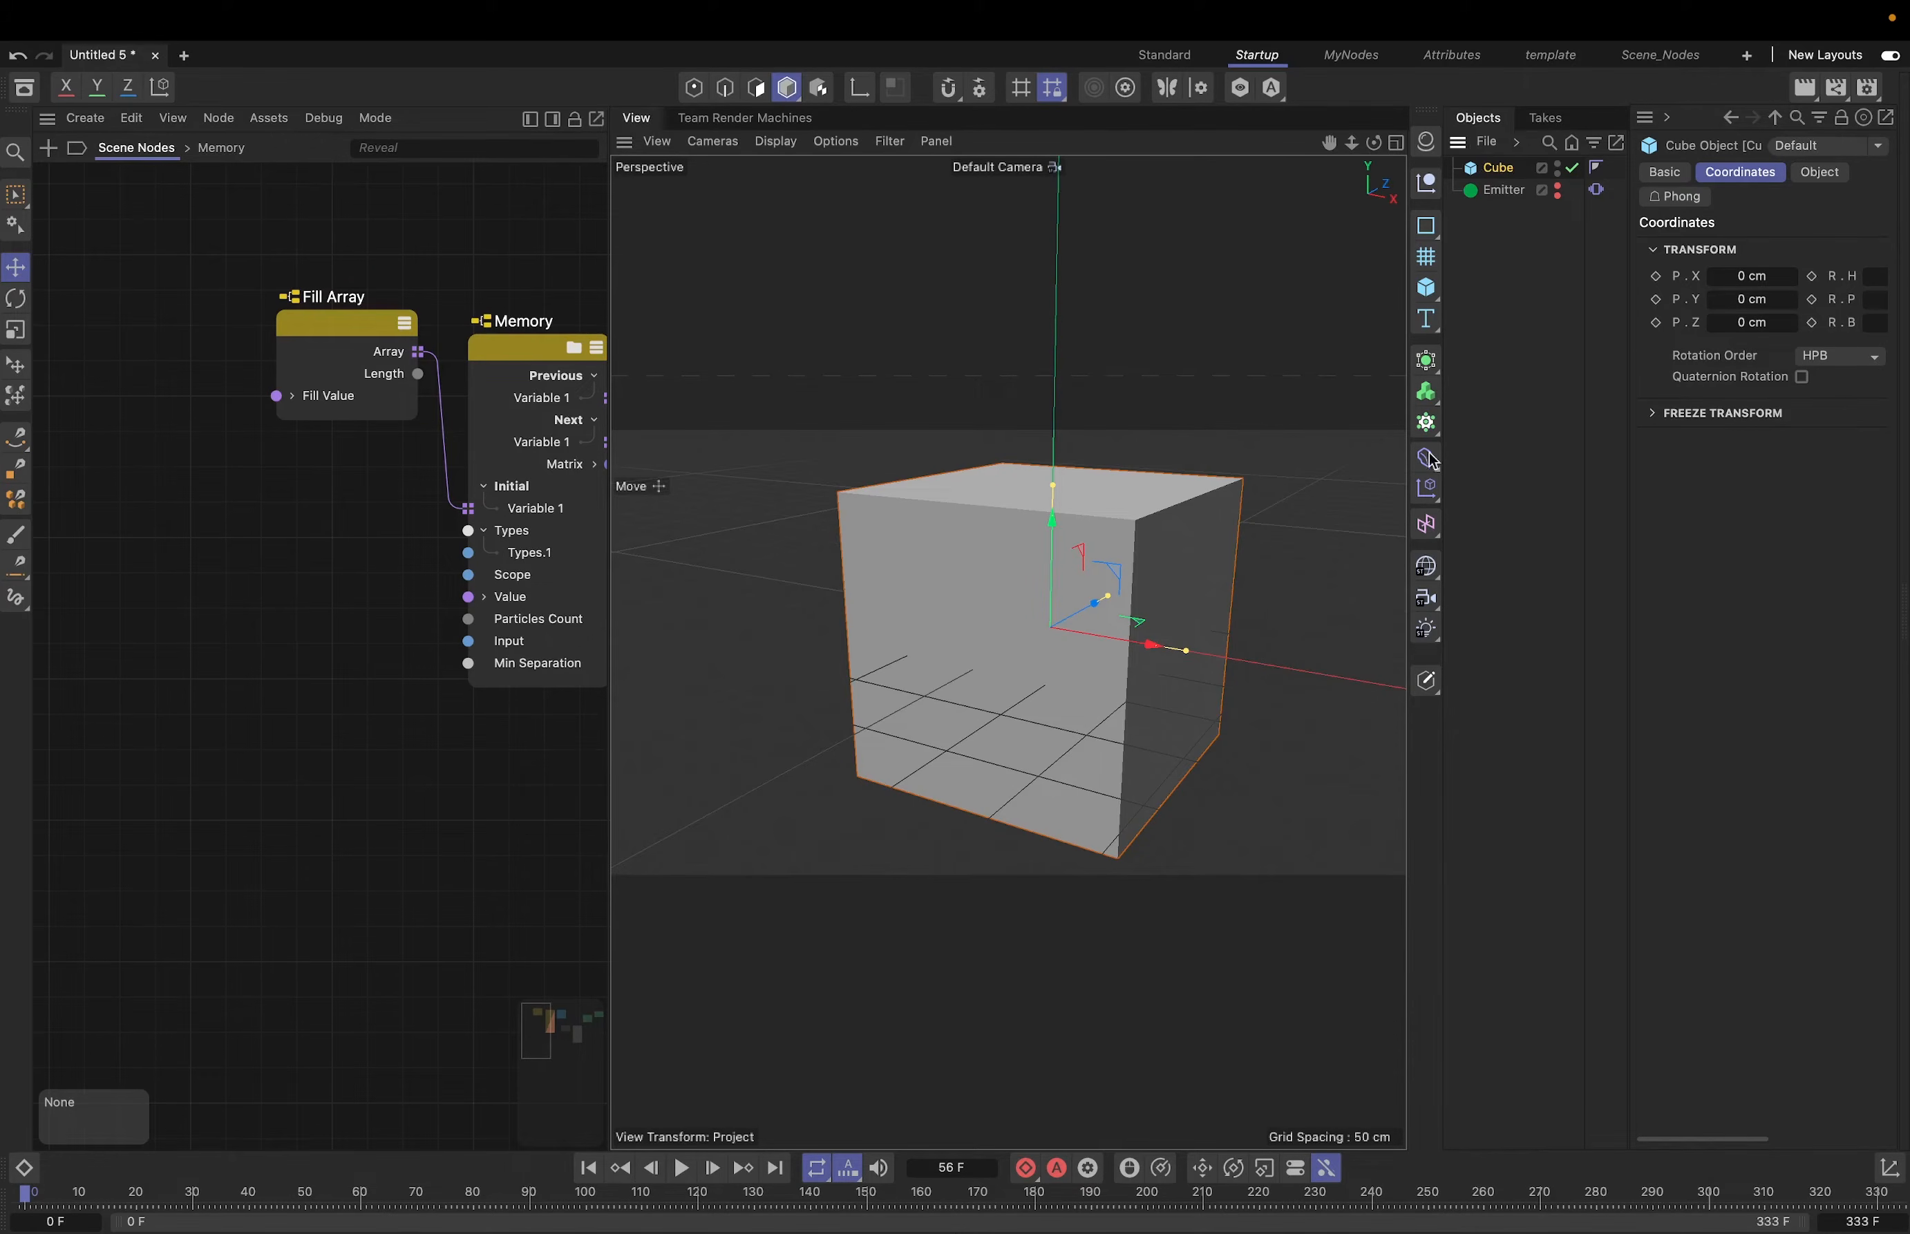
key("shift+c")
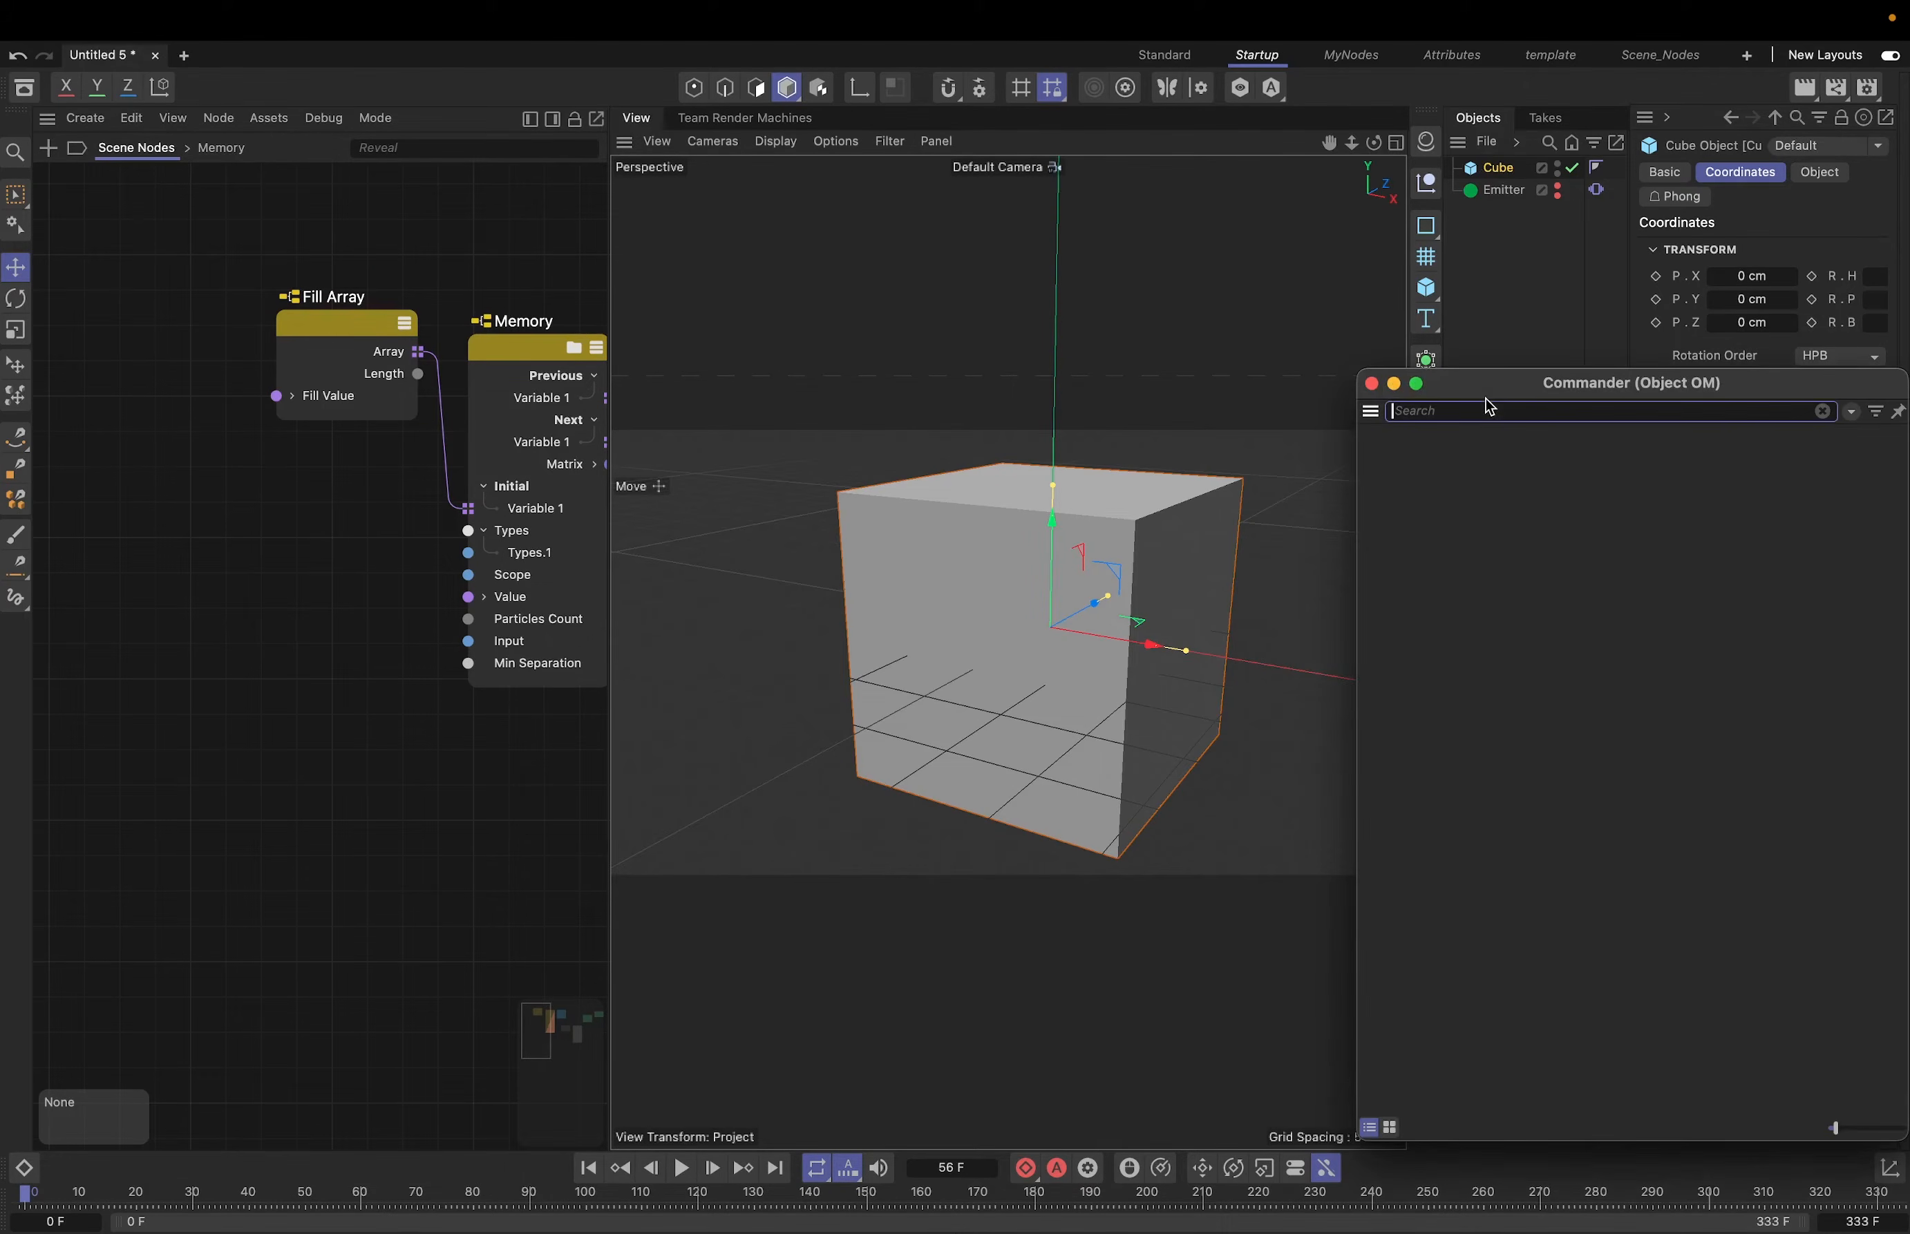
type("su")
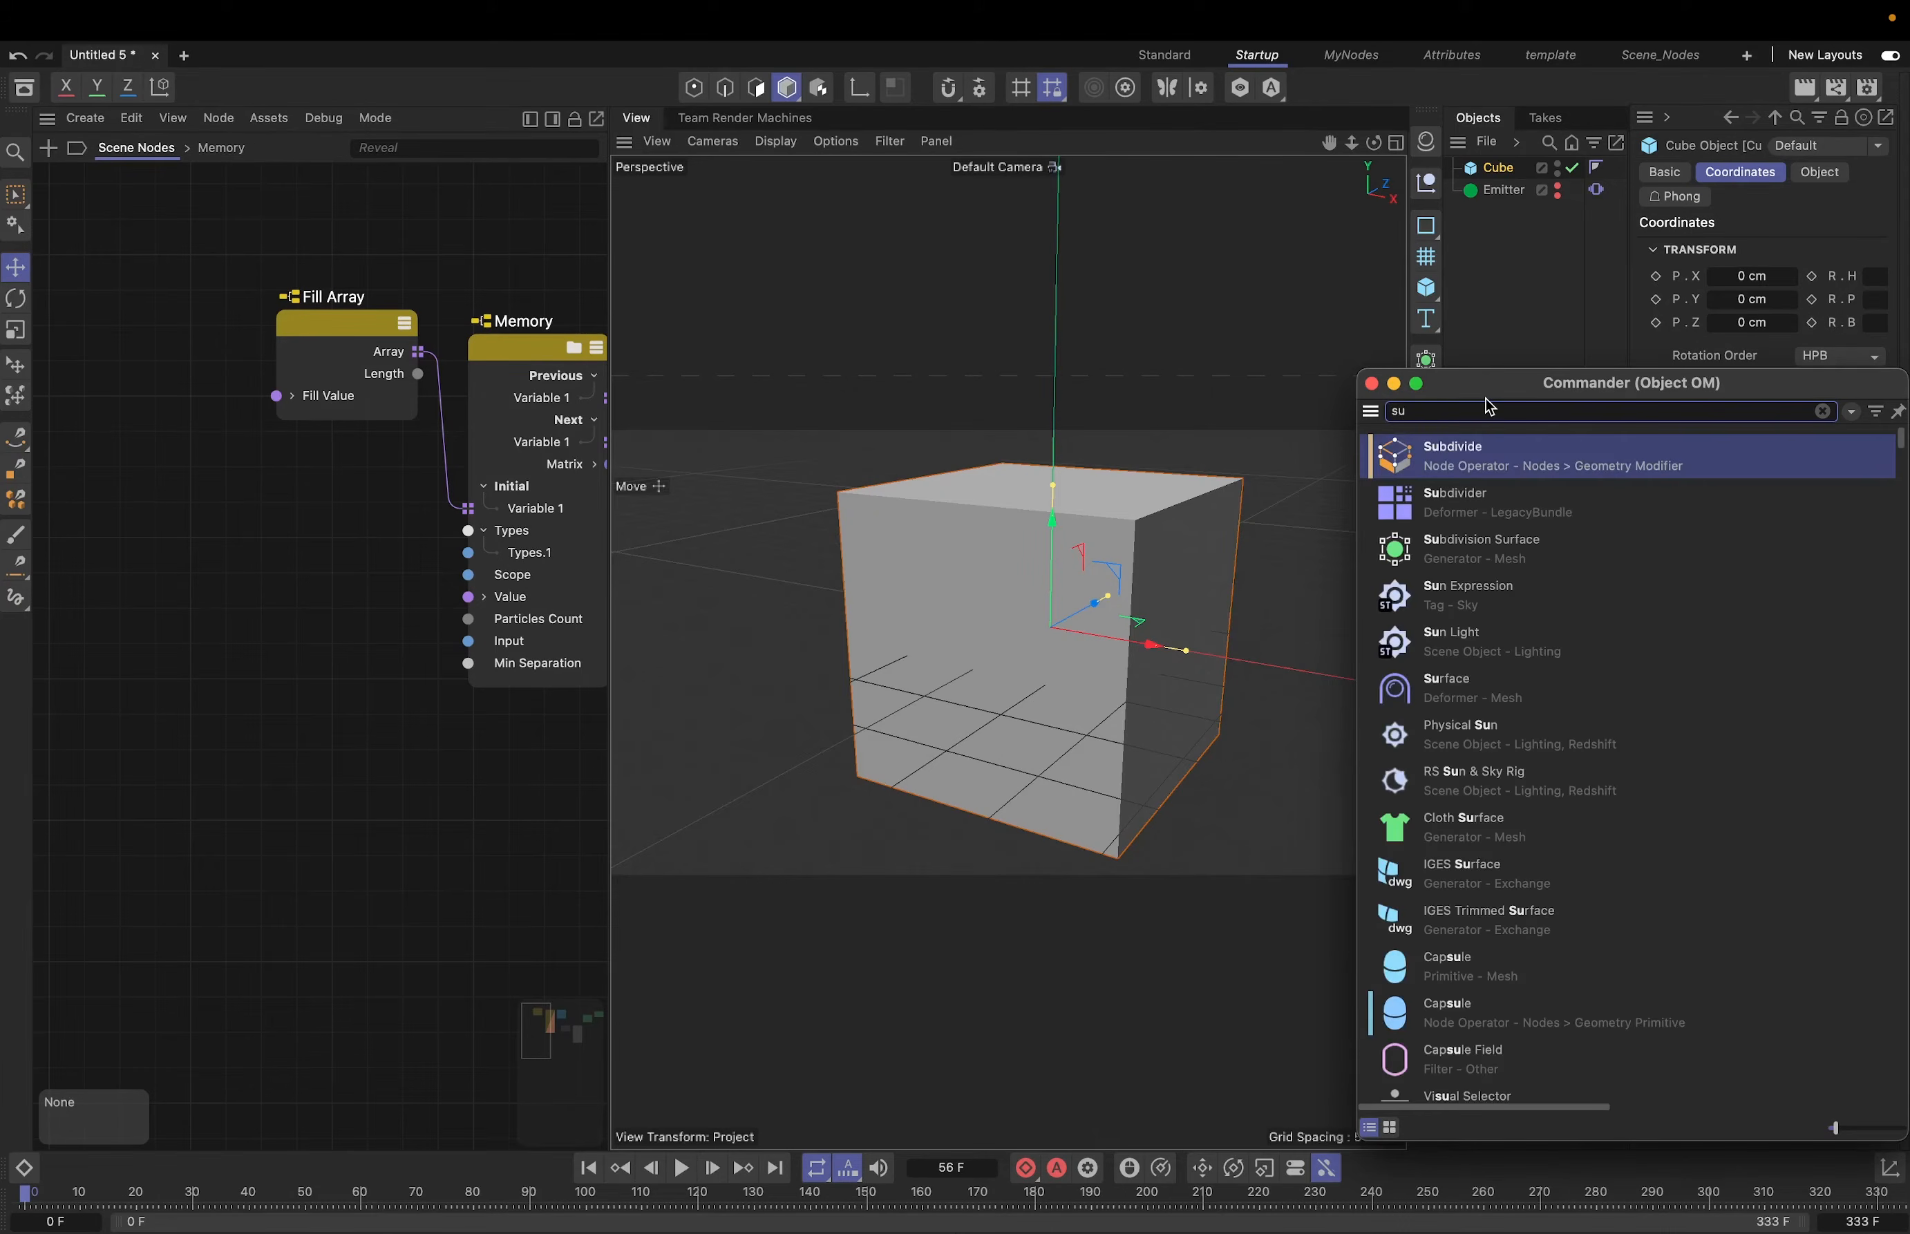
type("b")
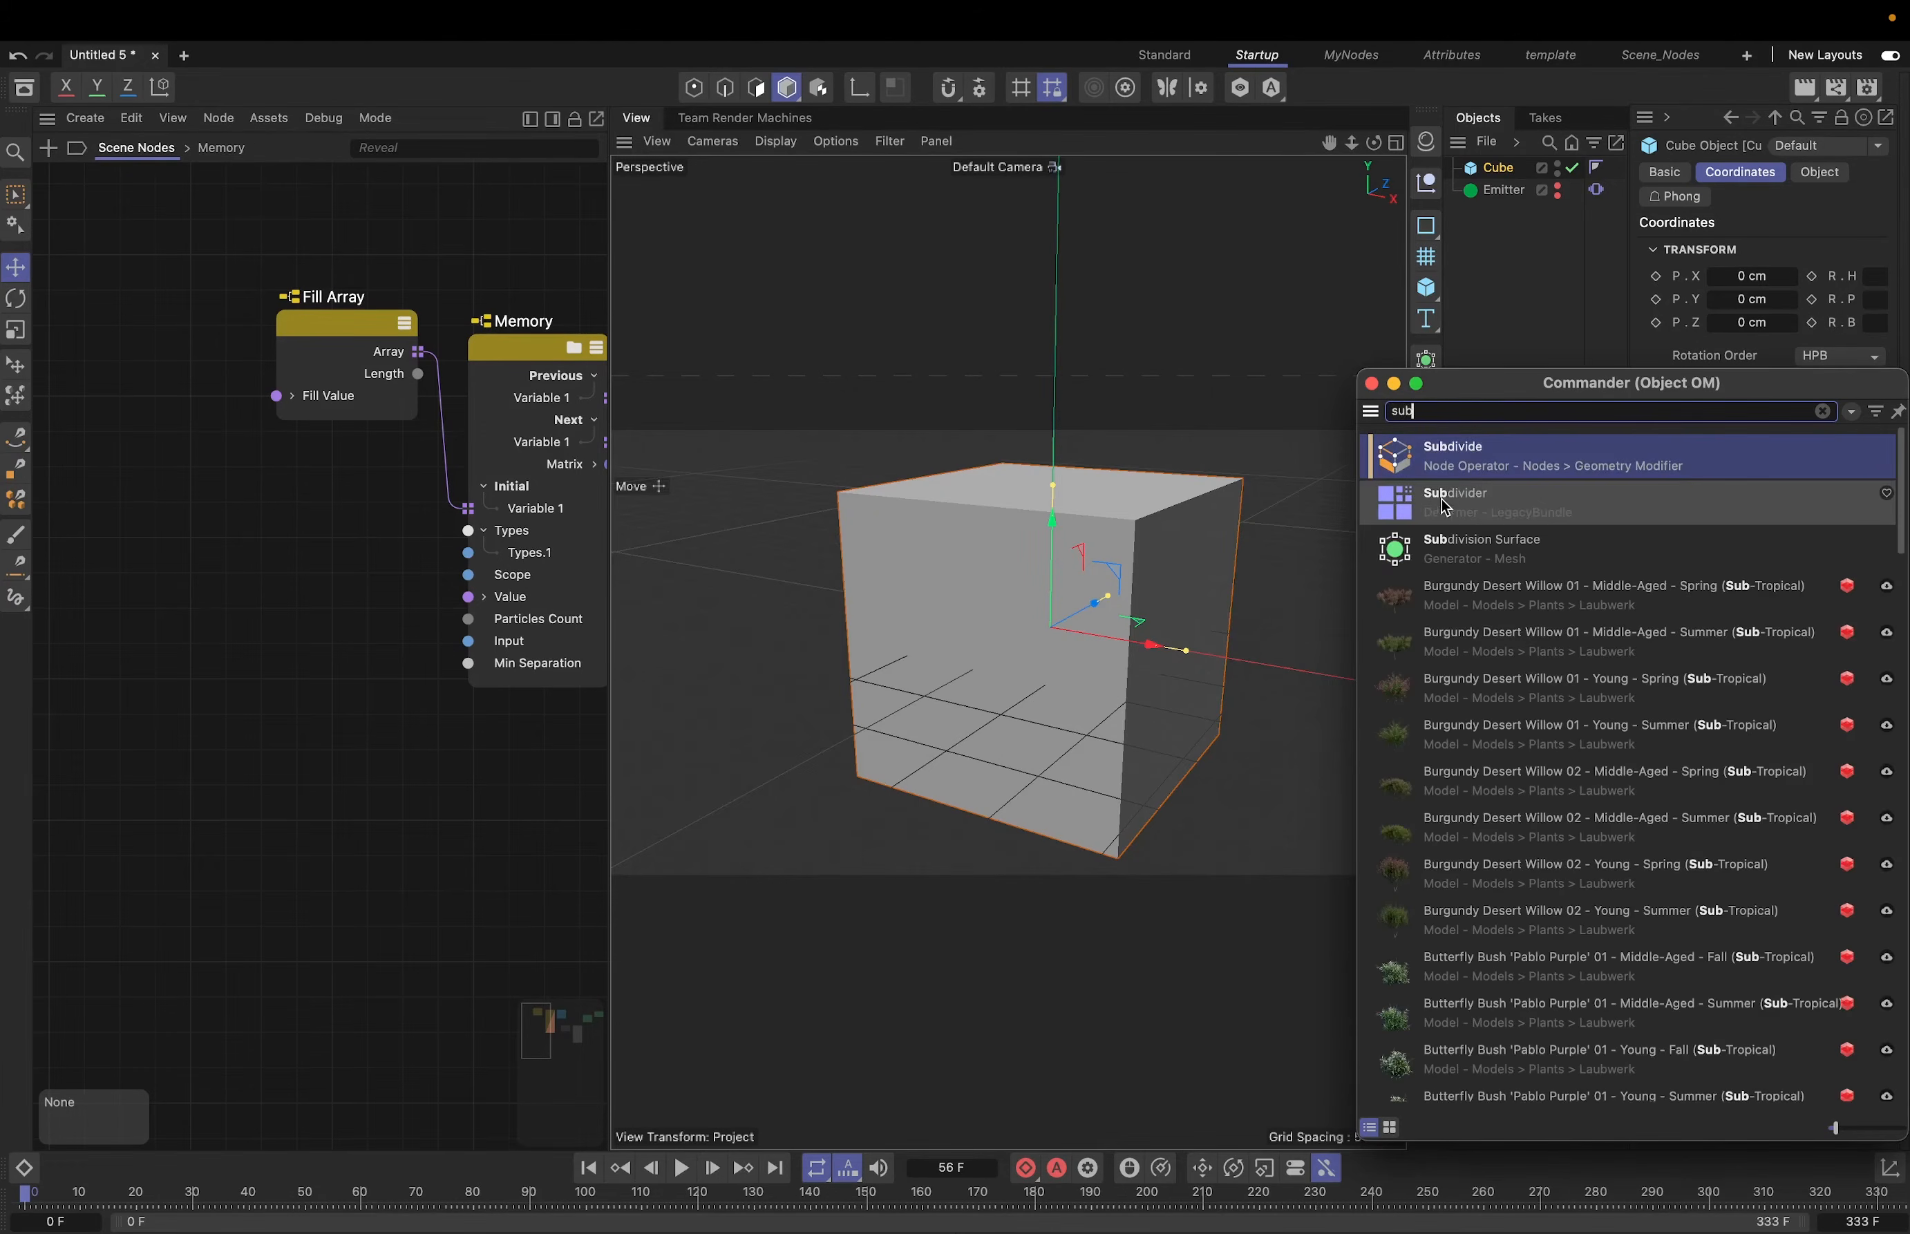
left_click_drag(1444, 507, 1503, 176)
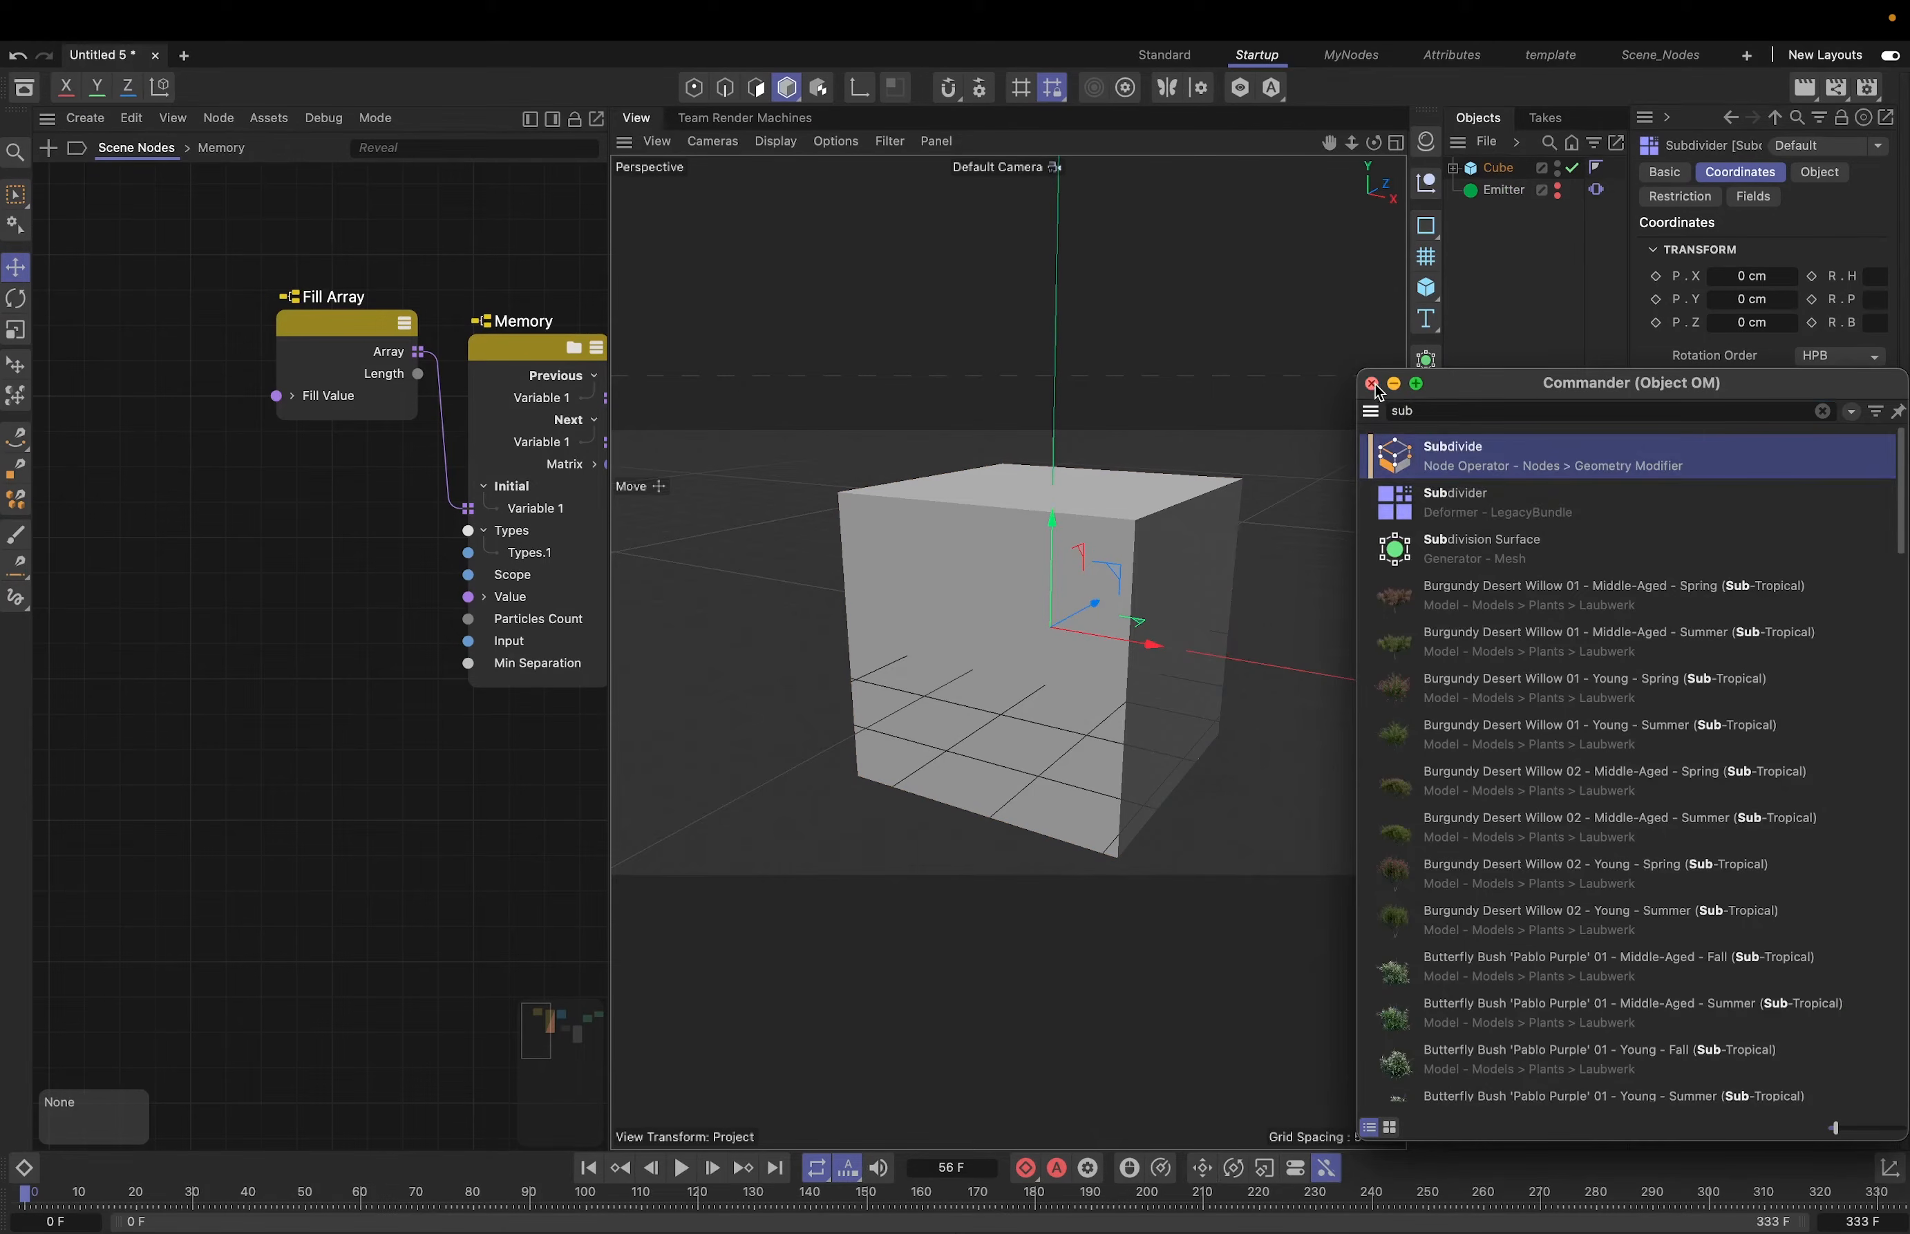
left_click(1453, 168)
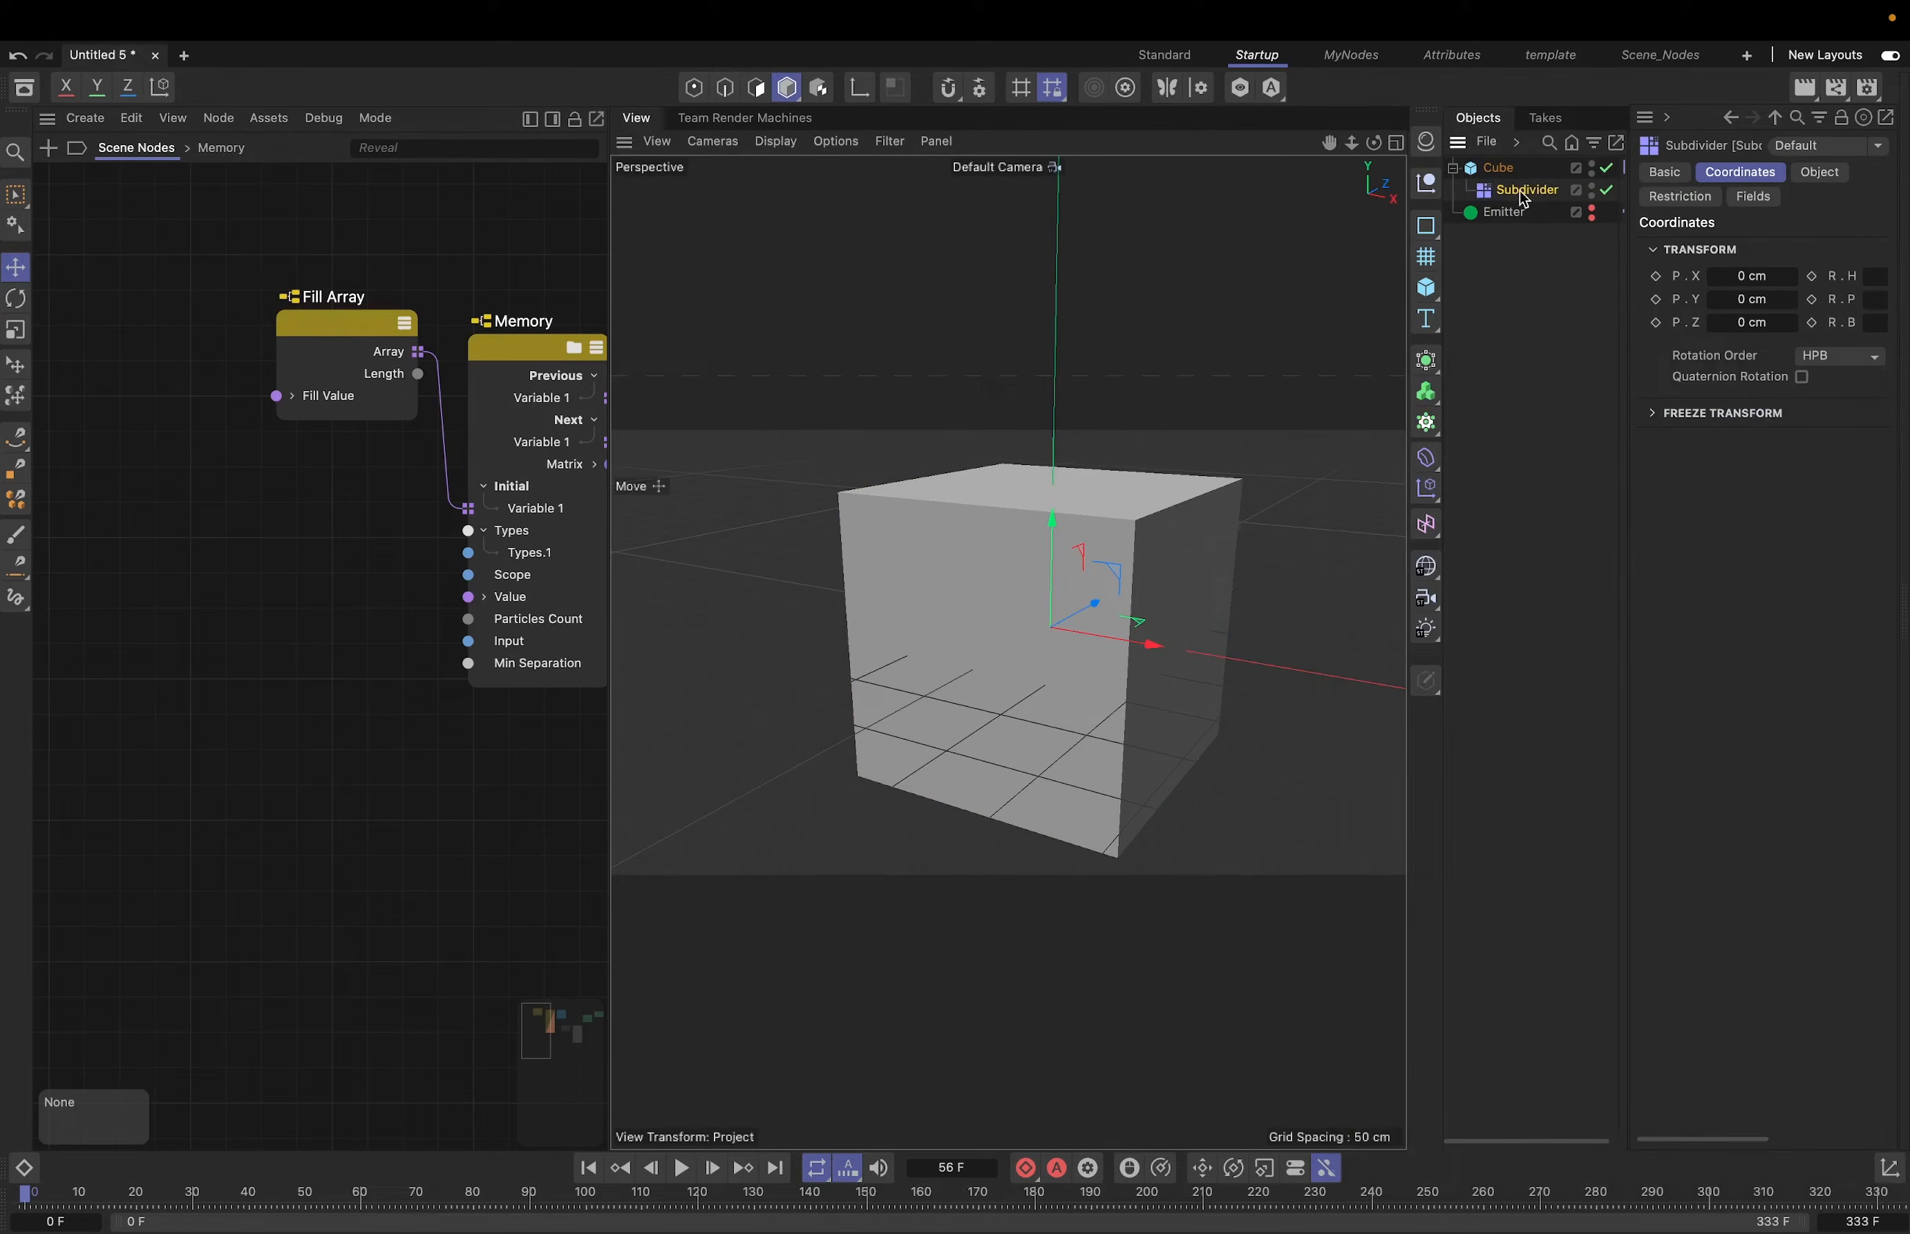
- Display the viewport shading with polygon lines, widen the object manager and attributes area, and raise the Subdivider's Subdivisions by one
key("n")
key("b")
left_click_drag(1443, 333, 1263, 329)
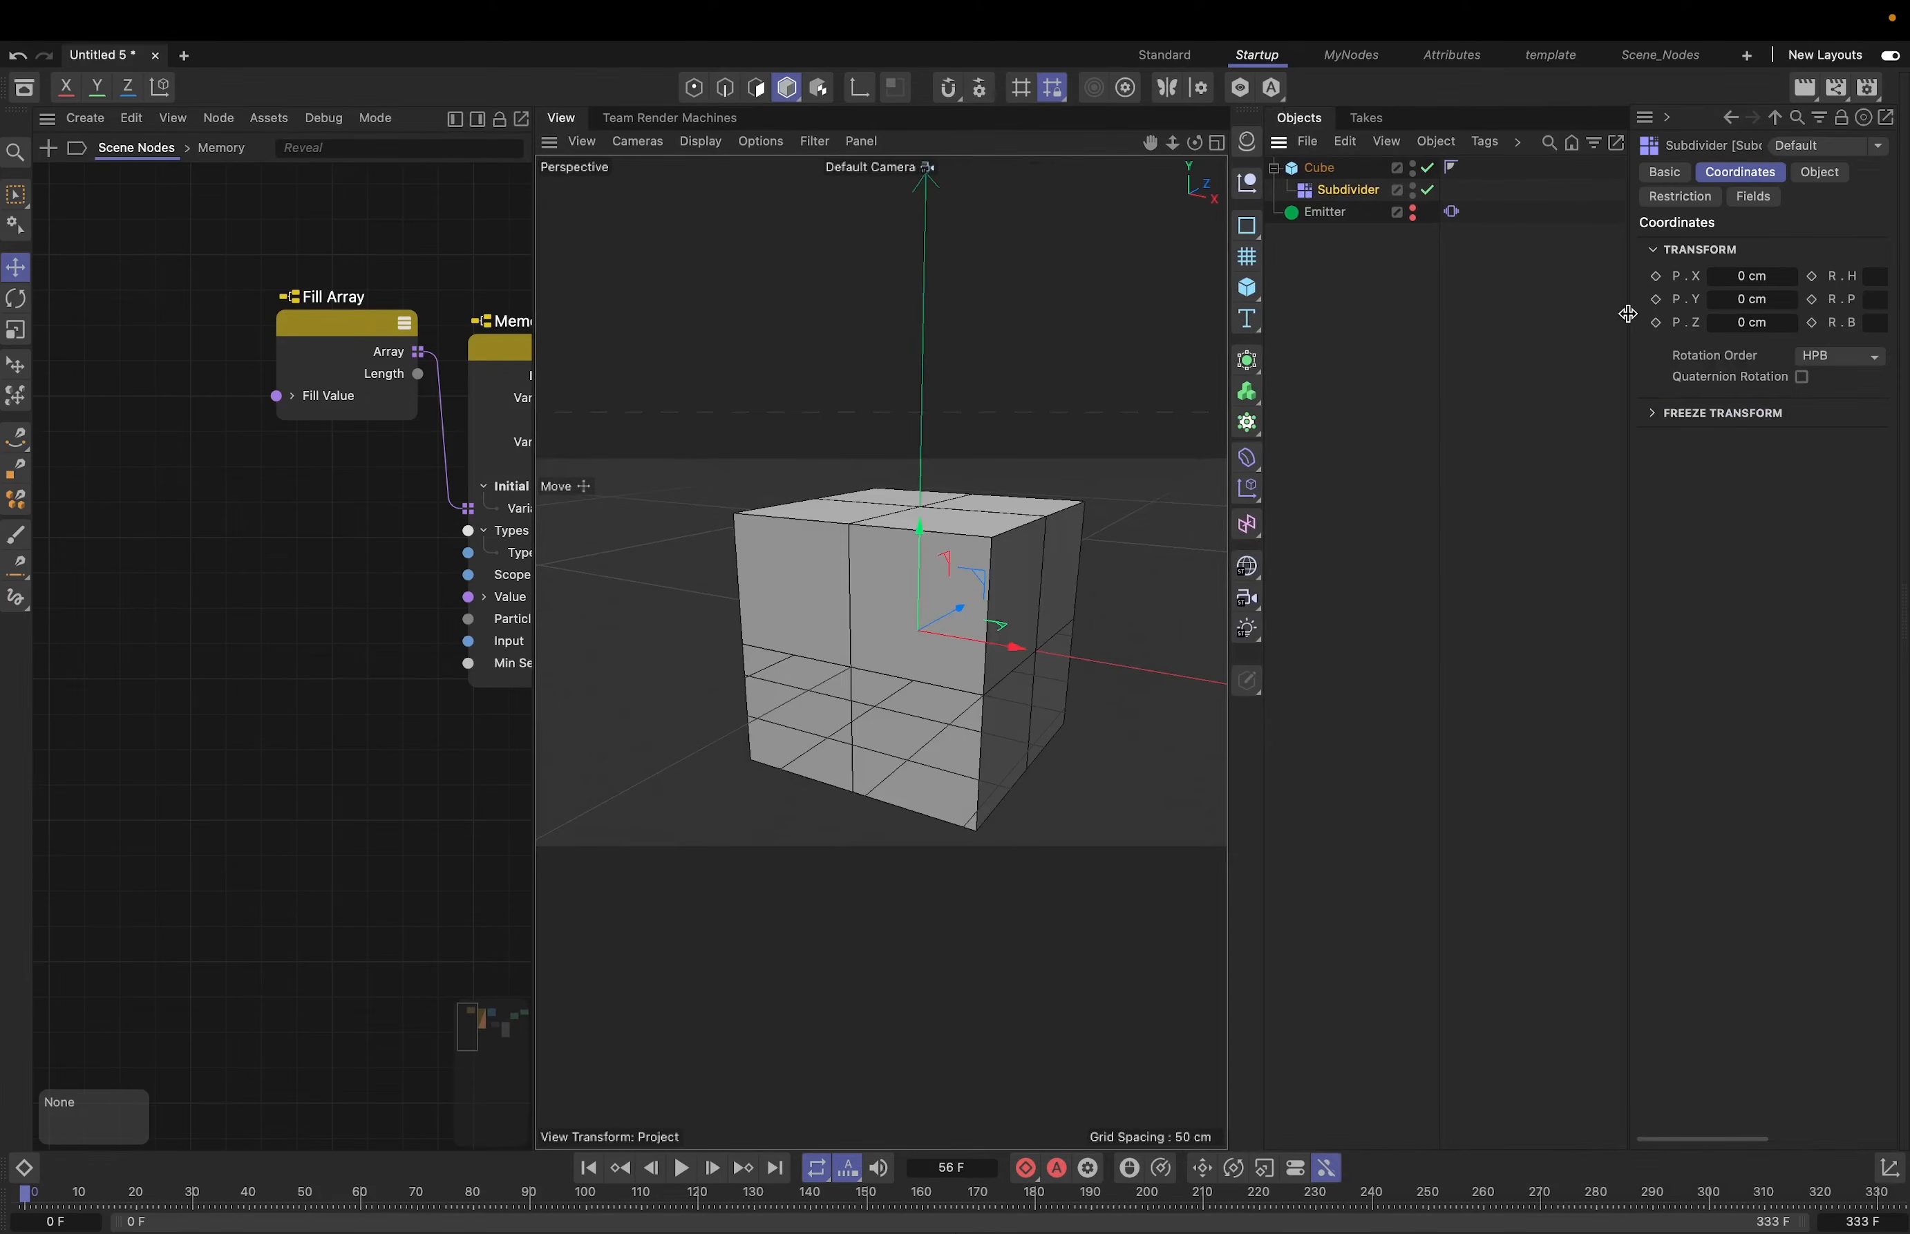
left_click_drag(1627, 313, 1465, 312)
left_click(1657, 174)
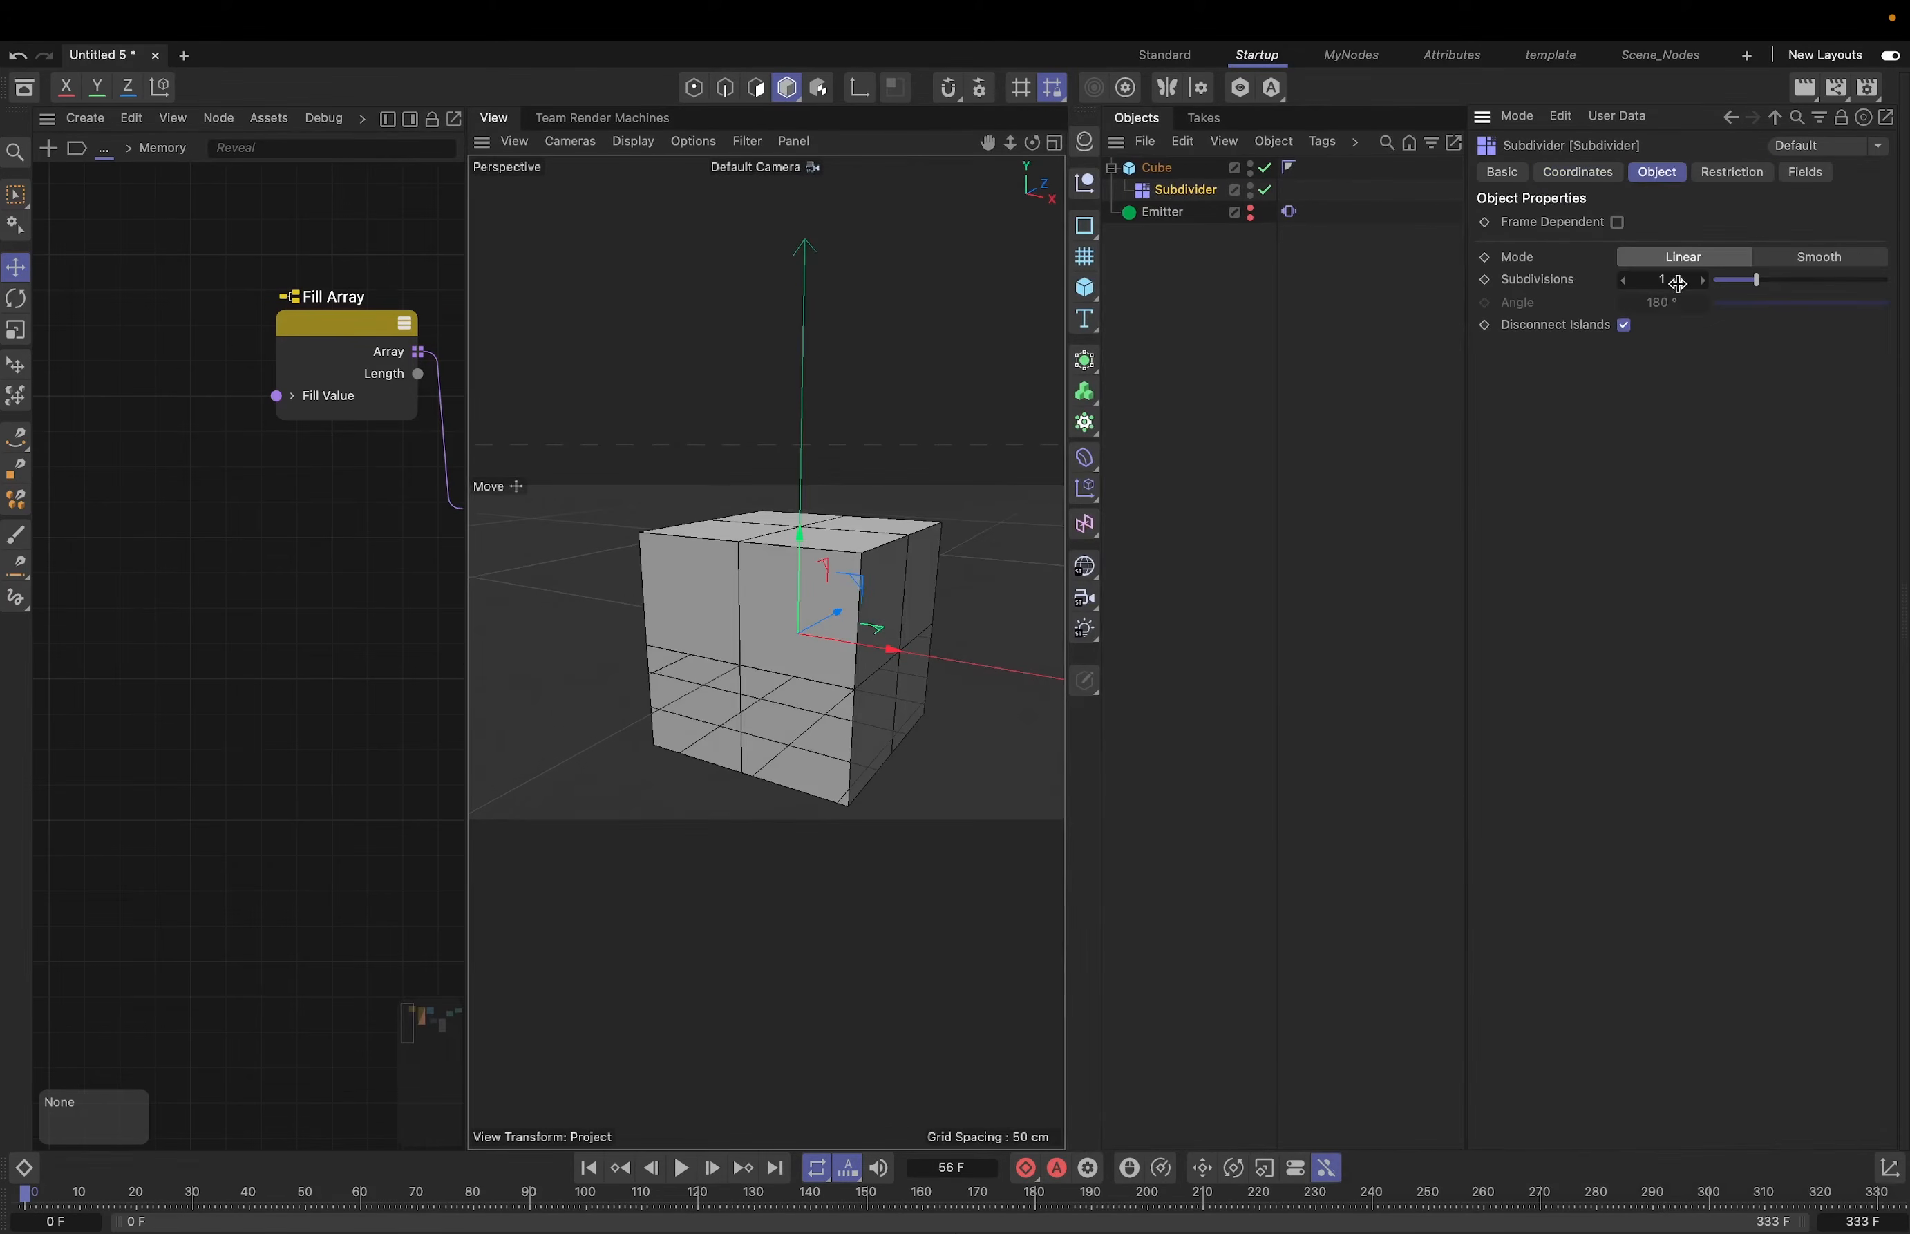
left_click(1703, 280)
- Add a Random Field to the Subdivider's field list
left_click(1805, 174)
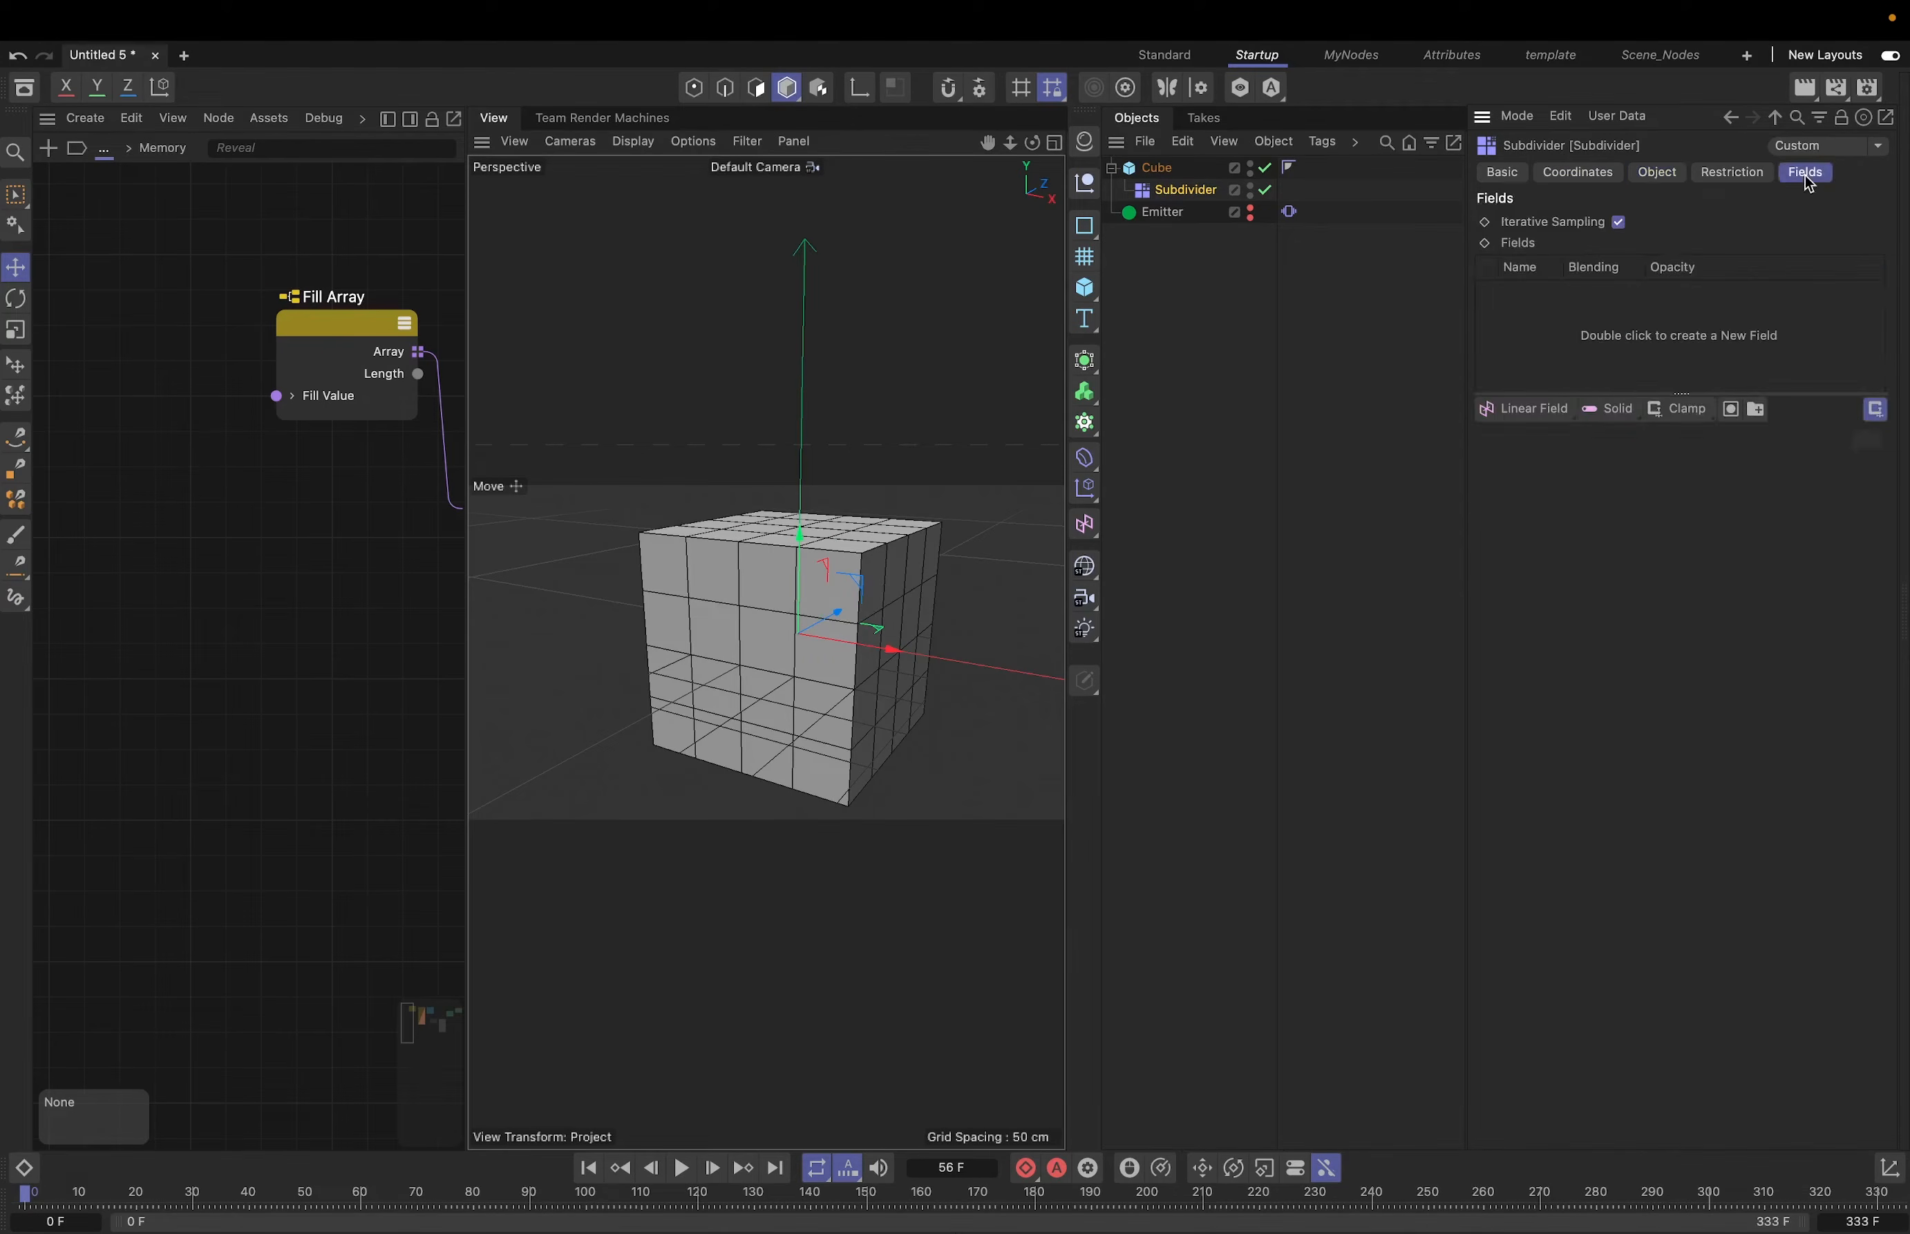
left_click_drag(1547, 413, 1552, 615)
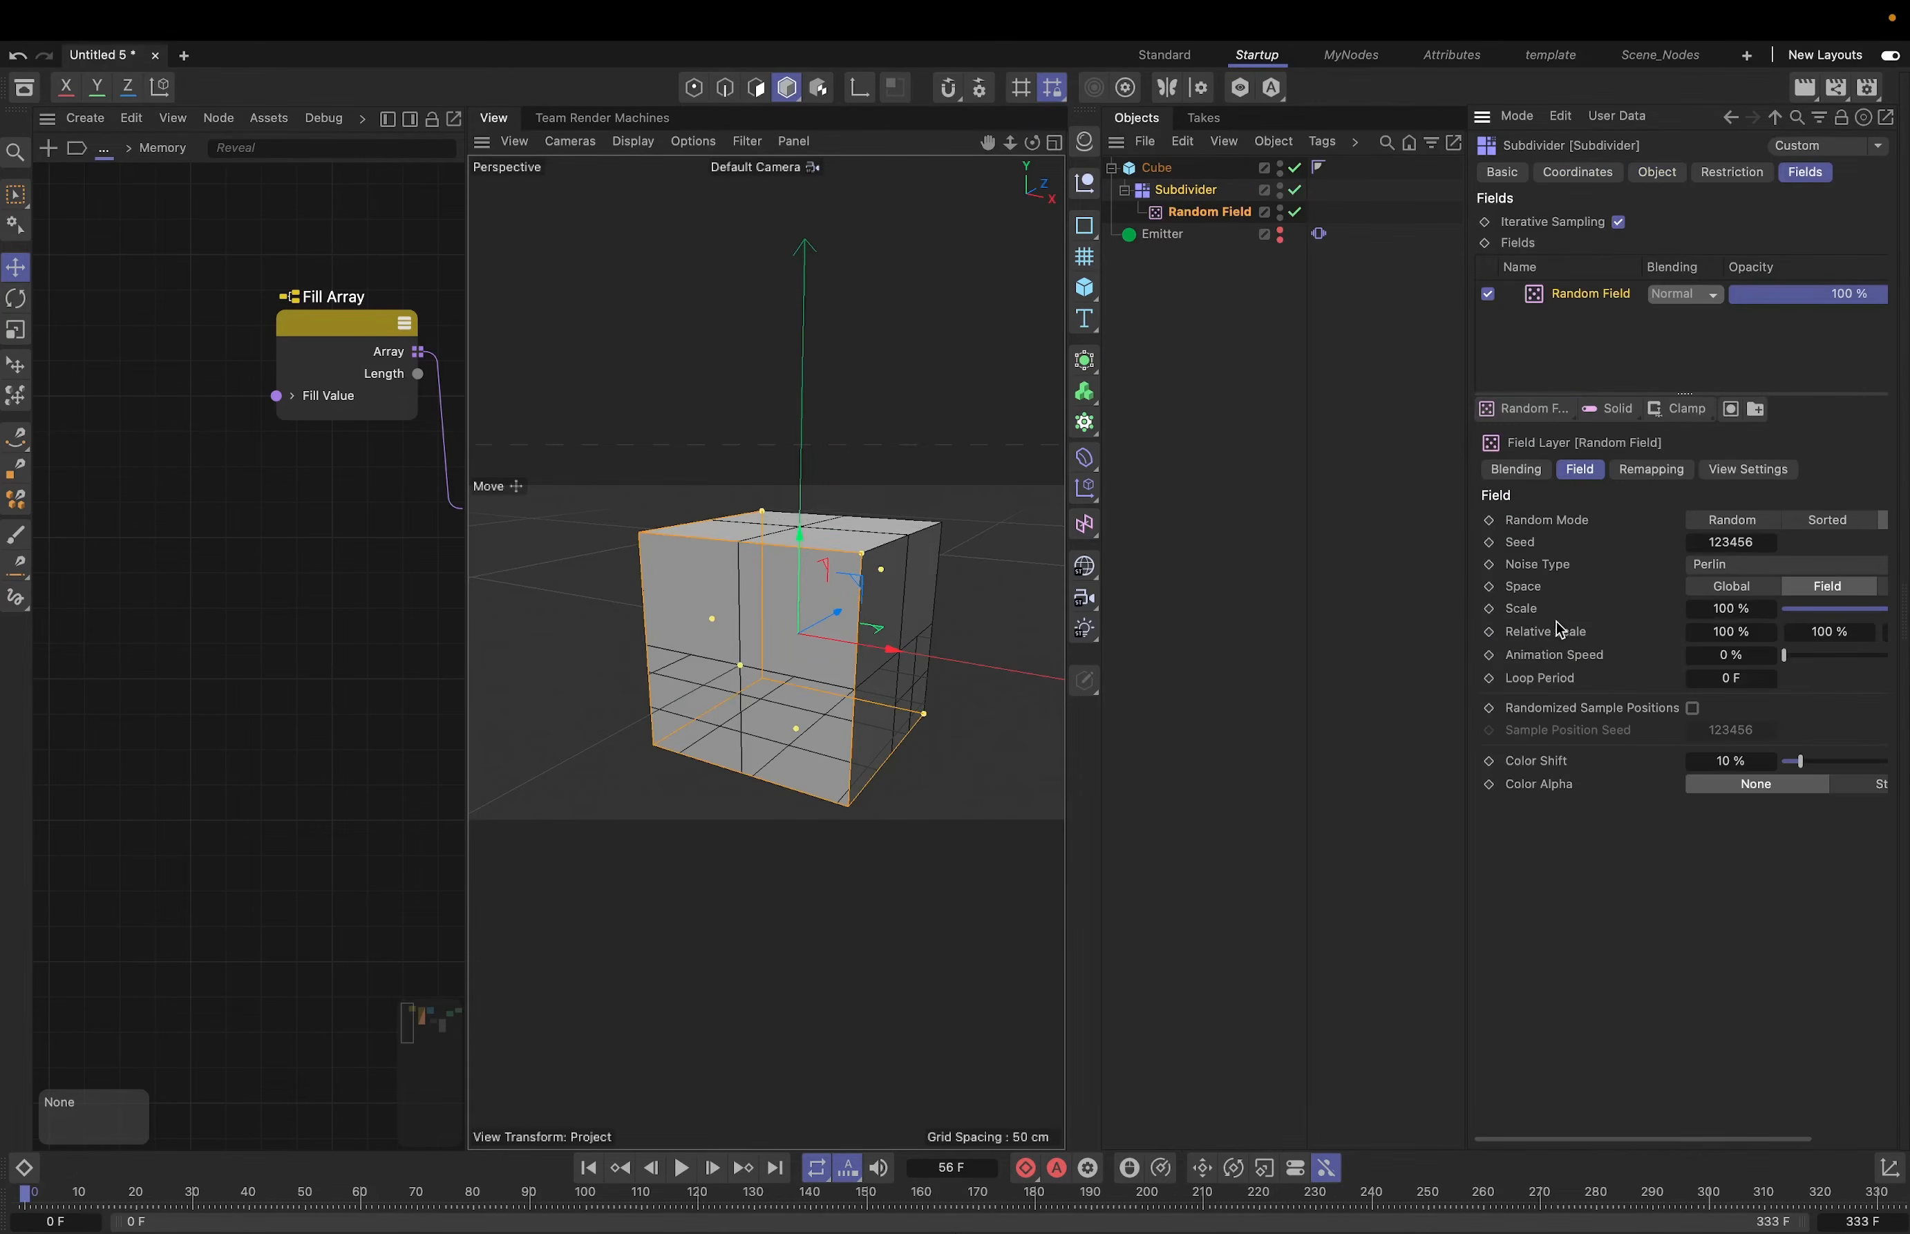
- Try a Random Field Scale of 5.01 % and a taller field box, and undo both changes
left_click_drag(1829, 610, 1791, 611)
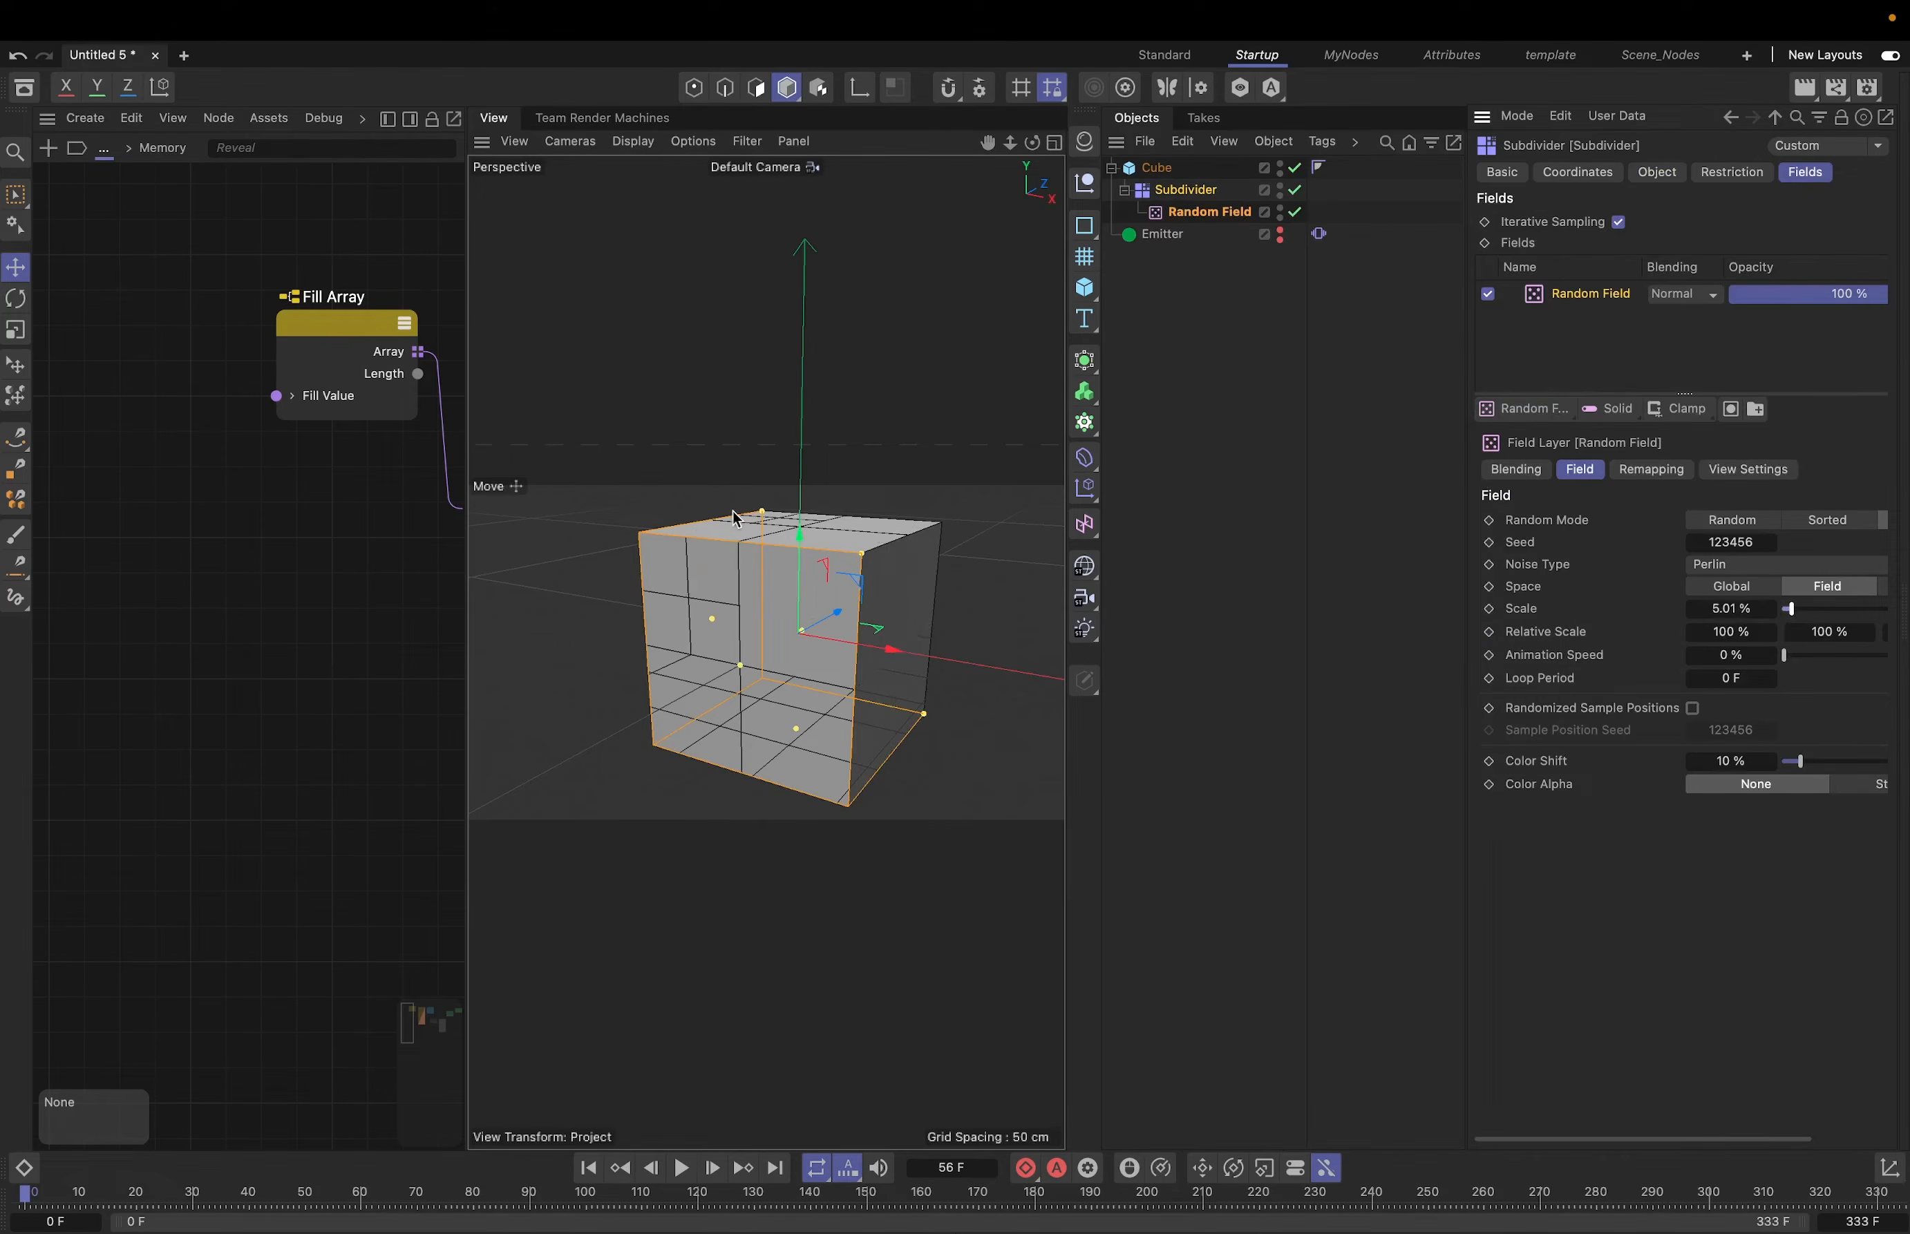
left_click_drag(769, 522, 769, 447)
left_click(1244, 268)
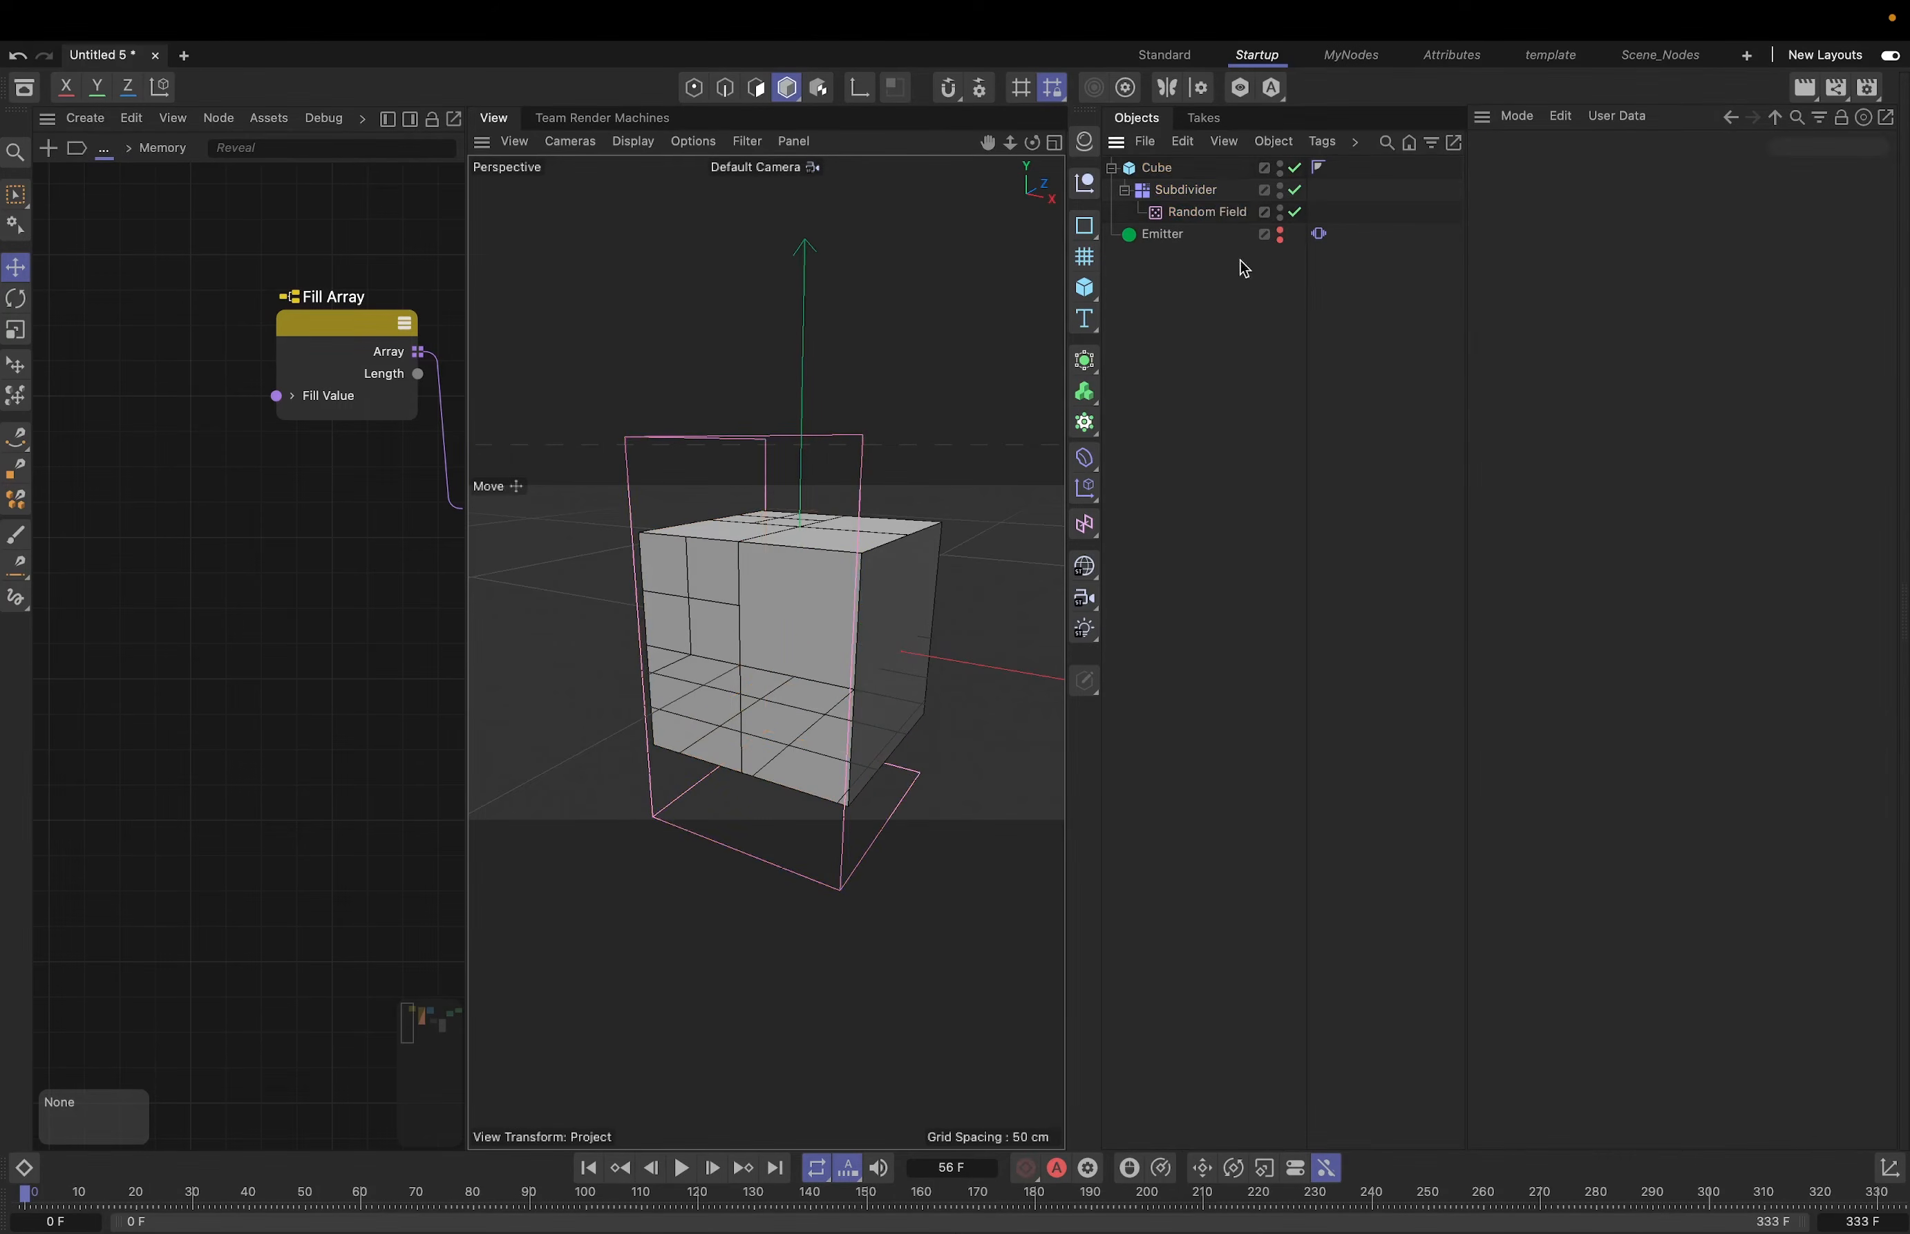
left_click(1182, 193)
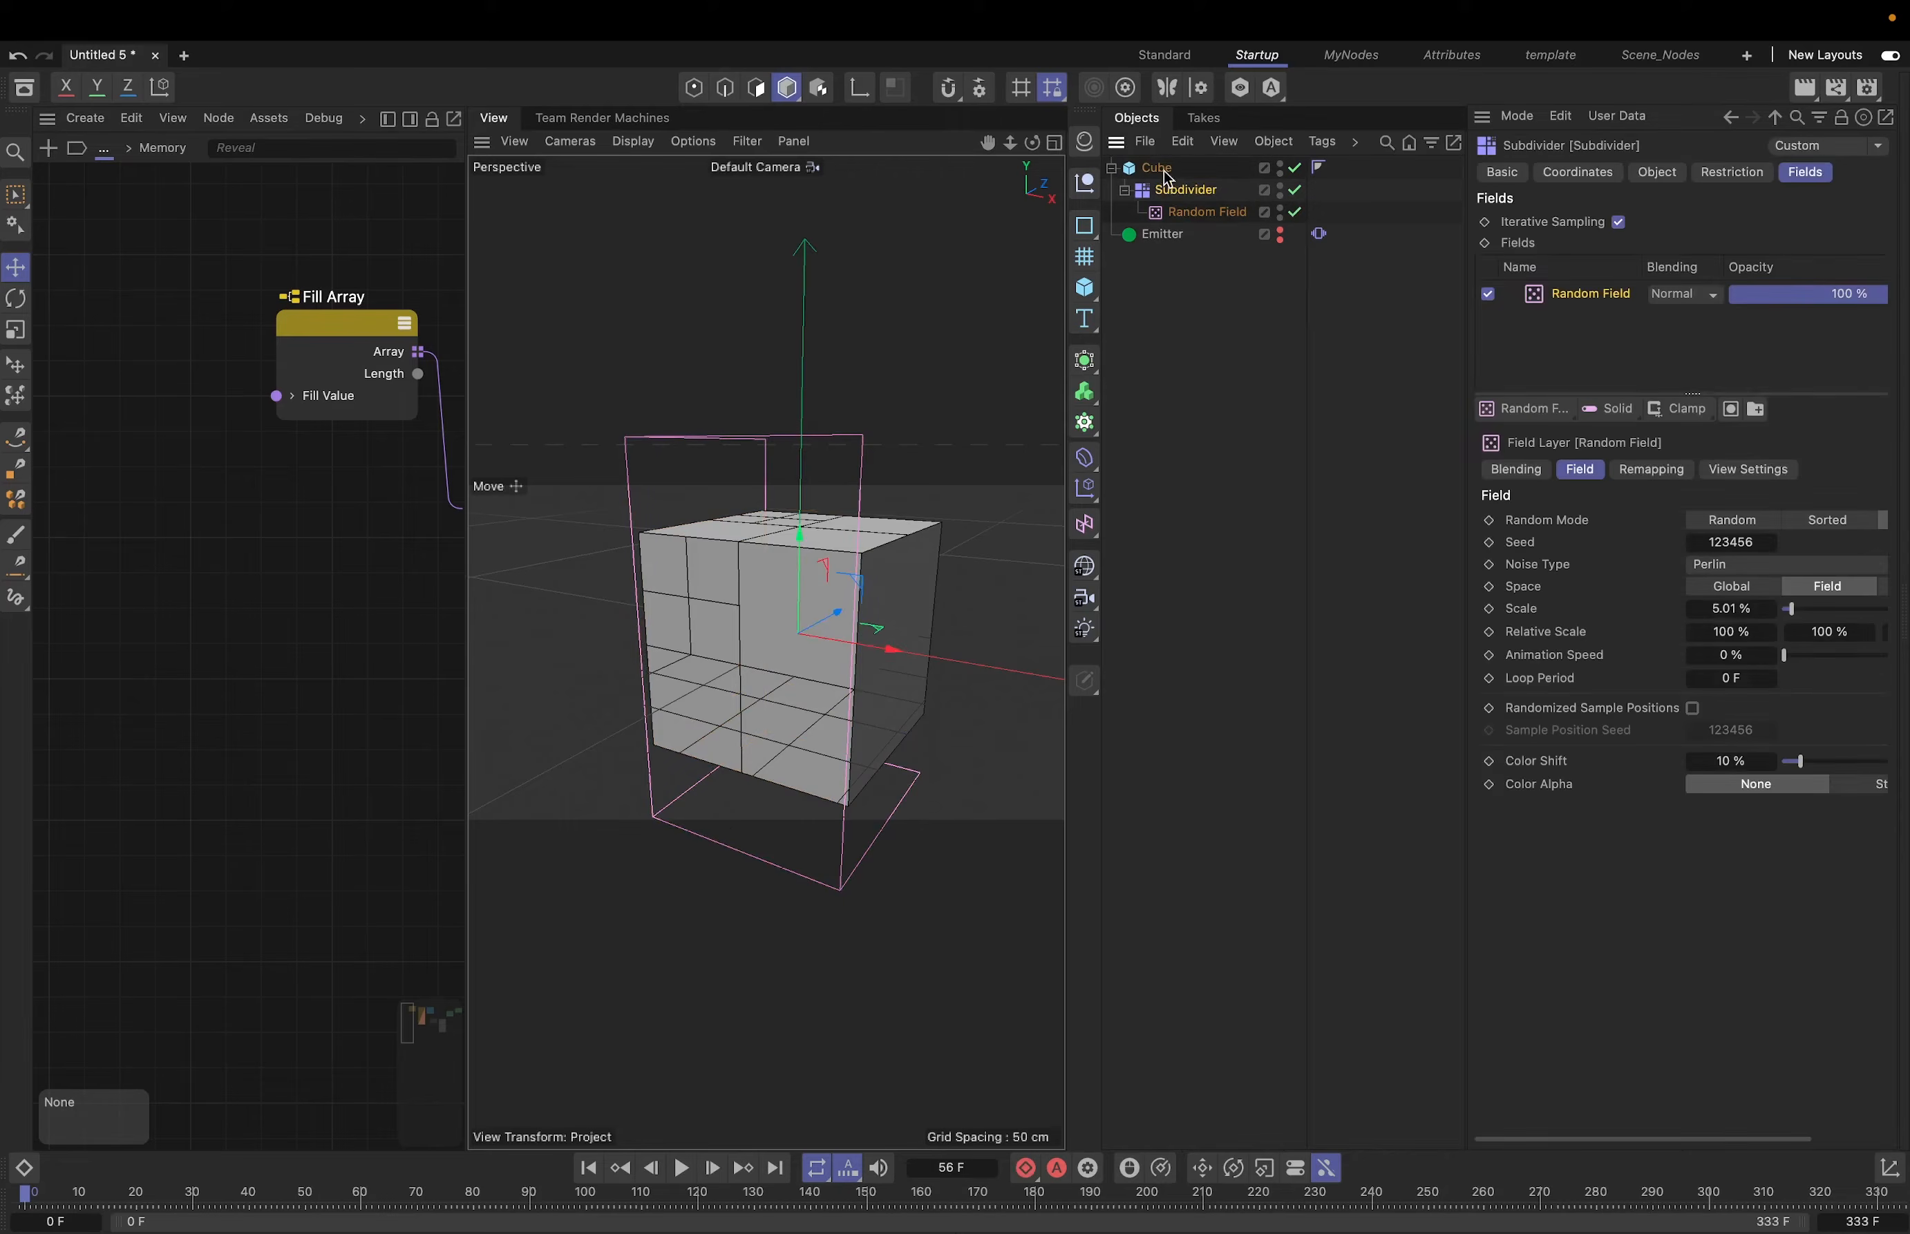
left_click(1162, 167)
key("super+z")
key("super+z")
key("super+z")
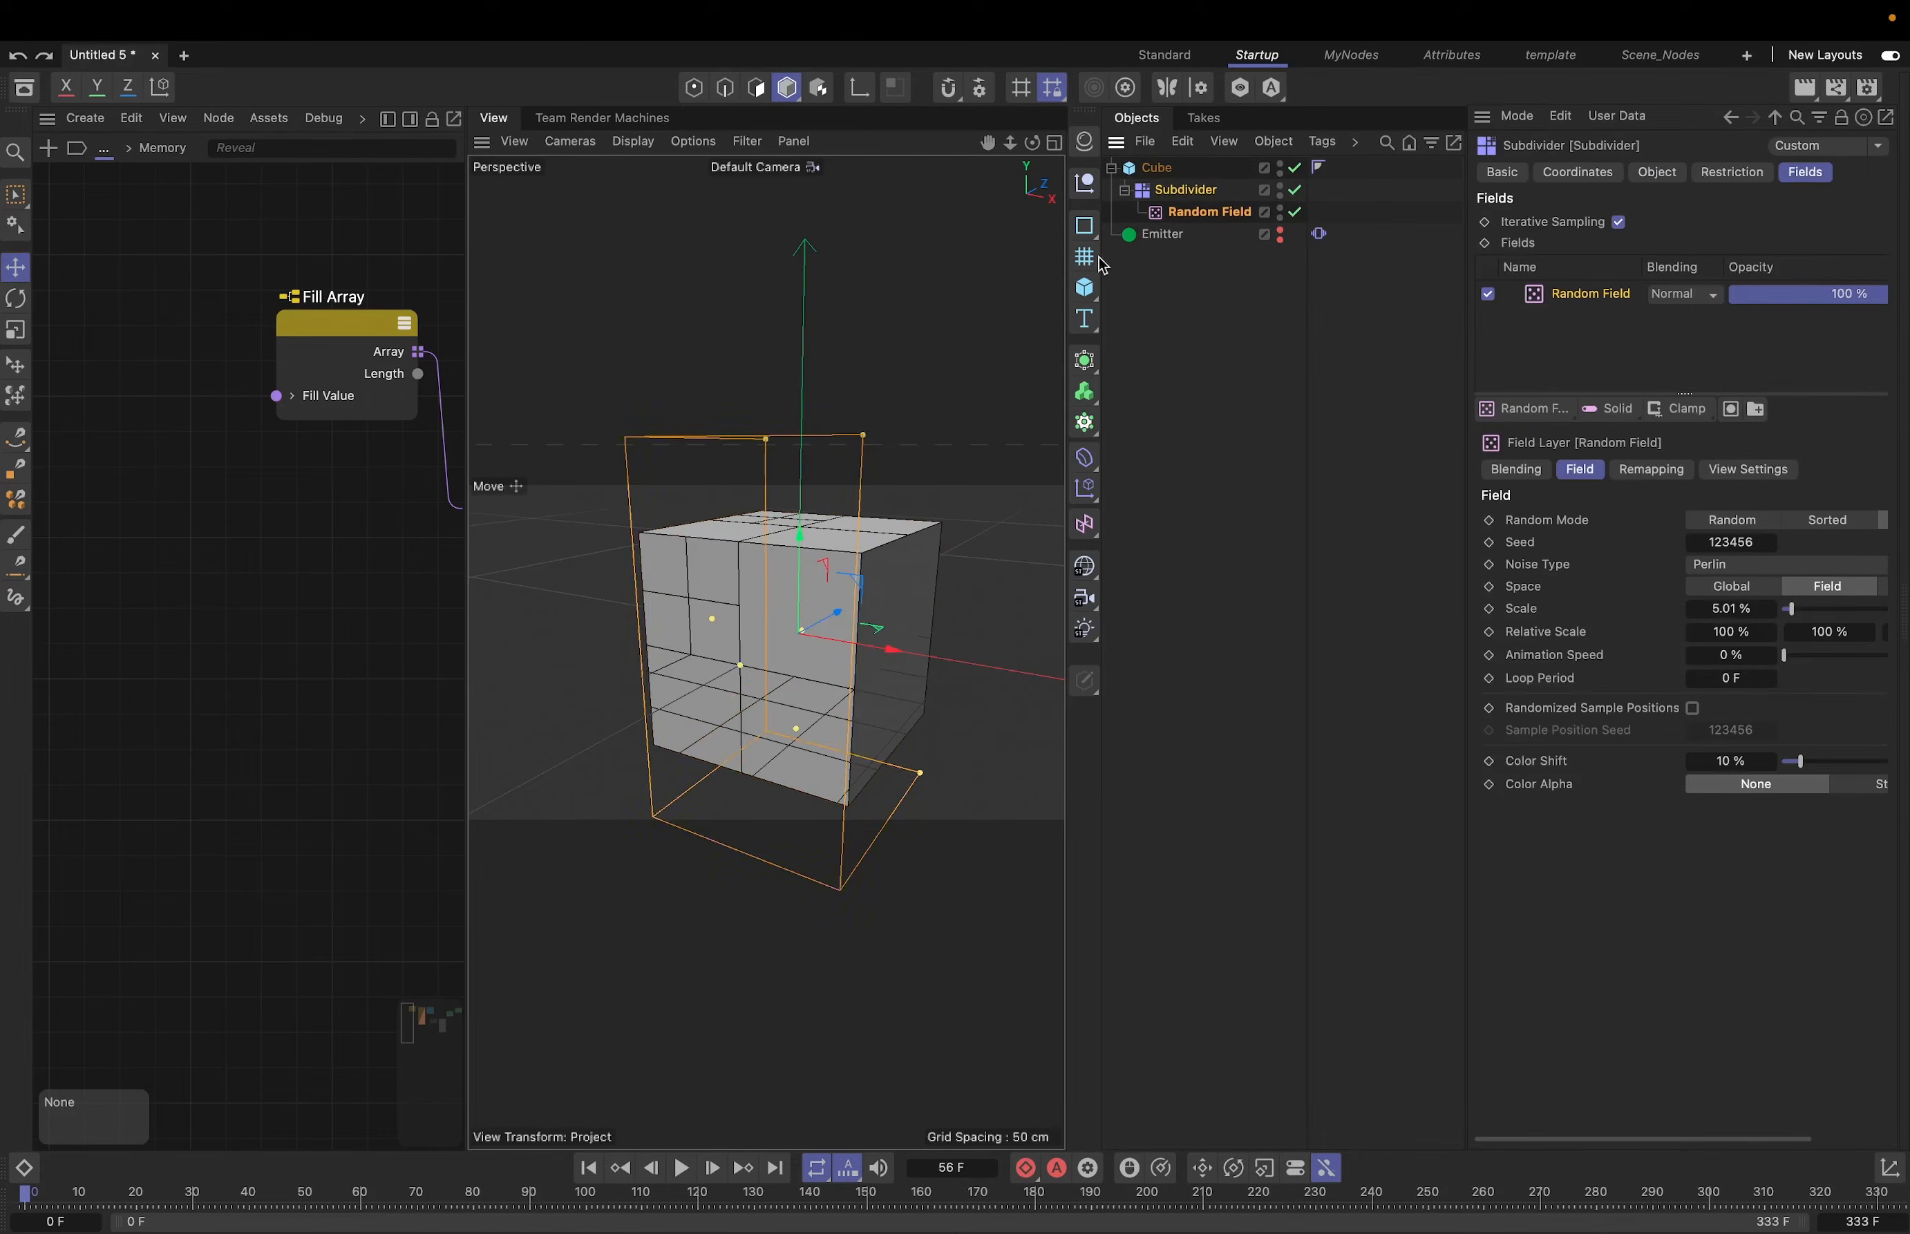
key("super+z")
left_click_drag(761, 512, 763, 447)
key("super+z")
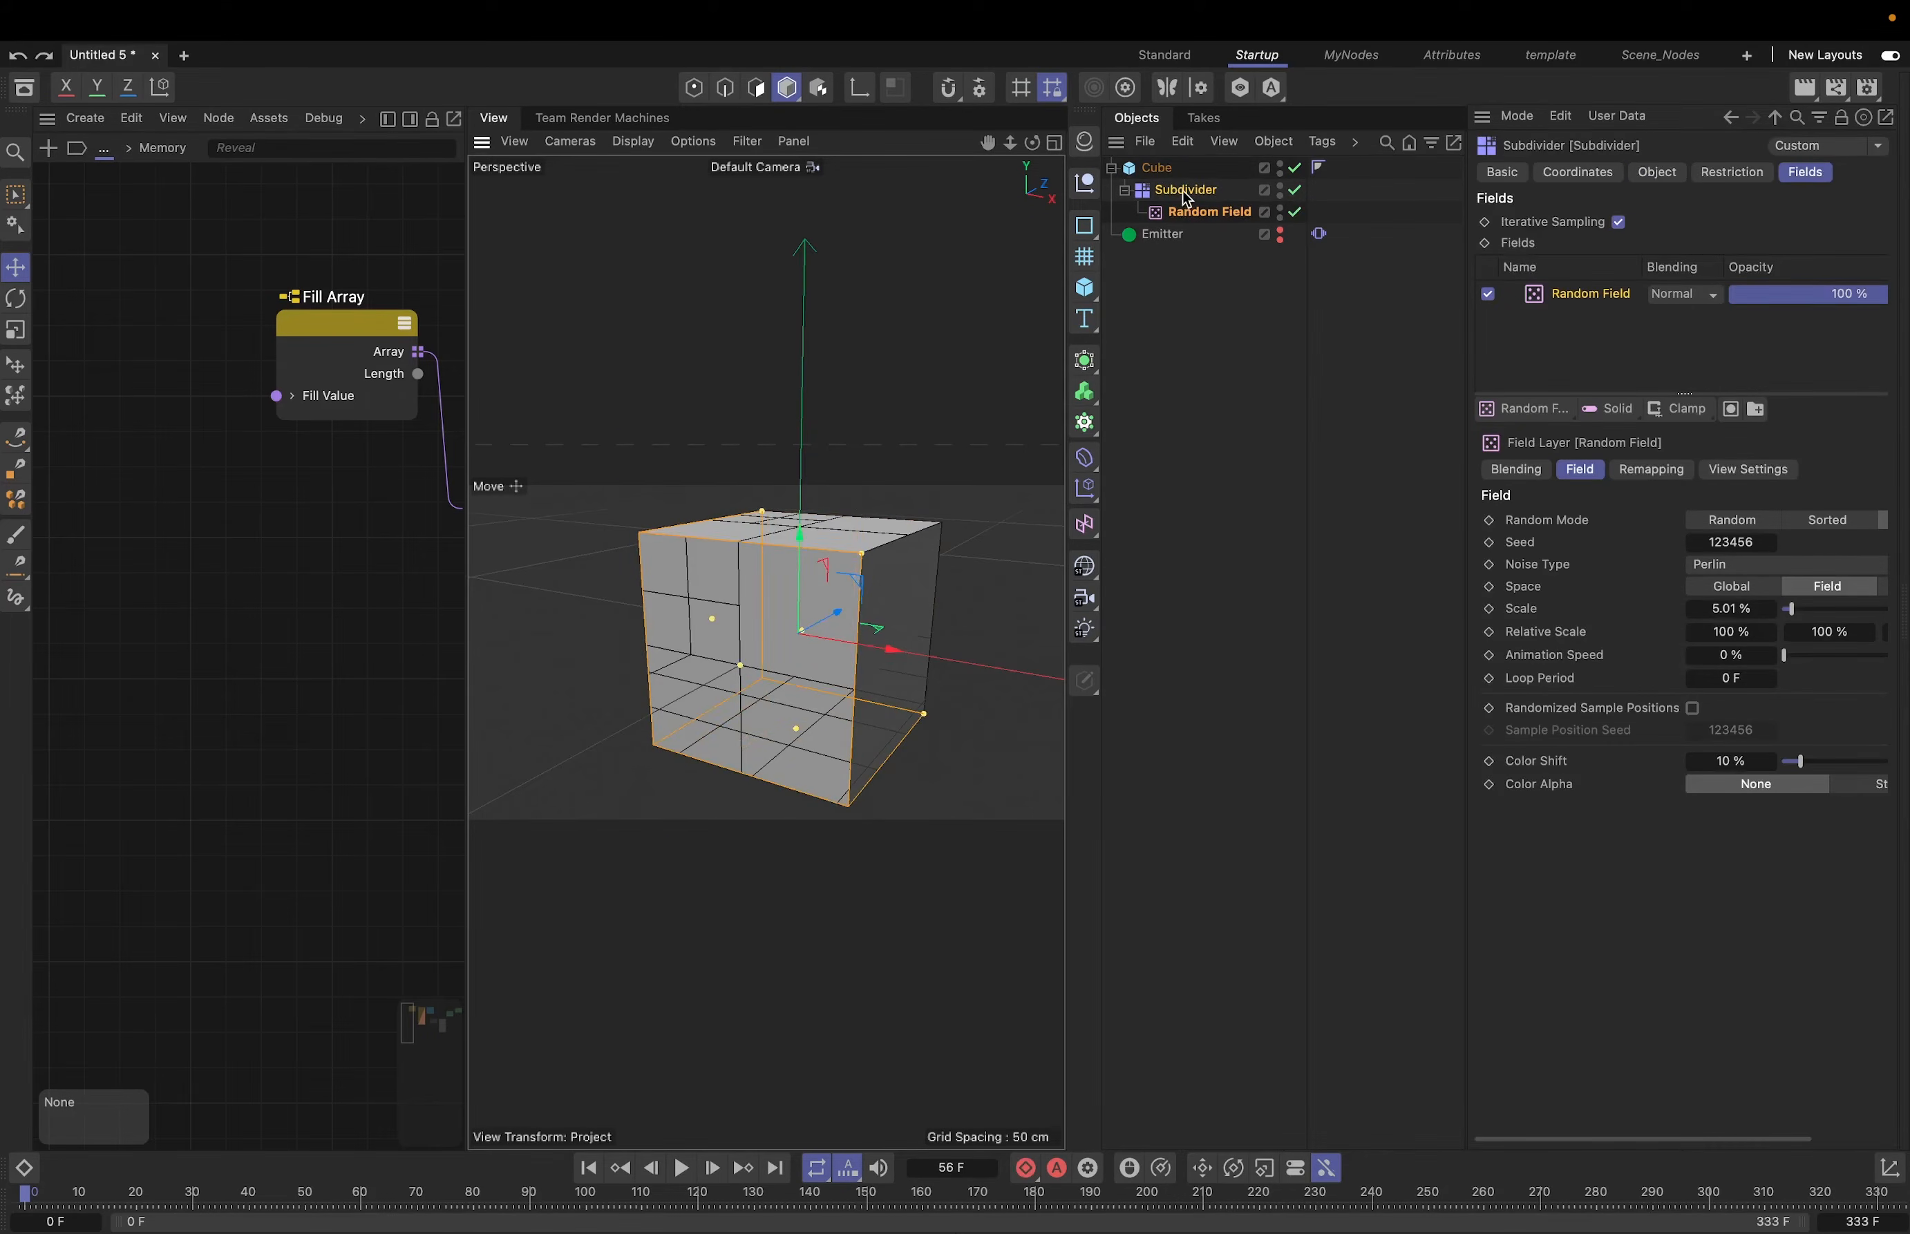
key("super+z")
key("super+z")
- Set the Cube's Y size to about 345 cm and its Segments Y to 2
left_click(1192, 173)
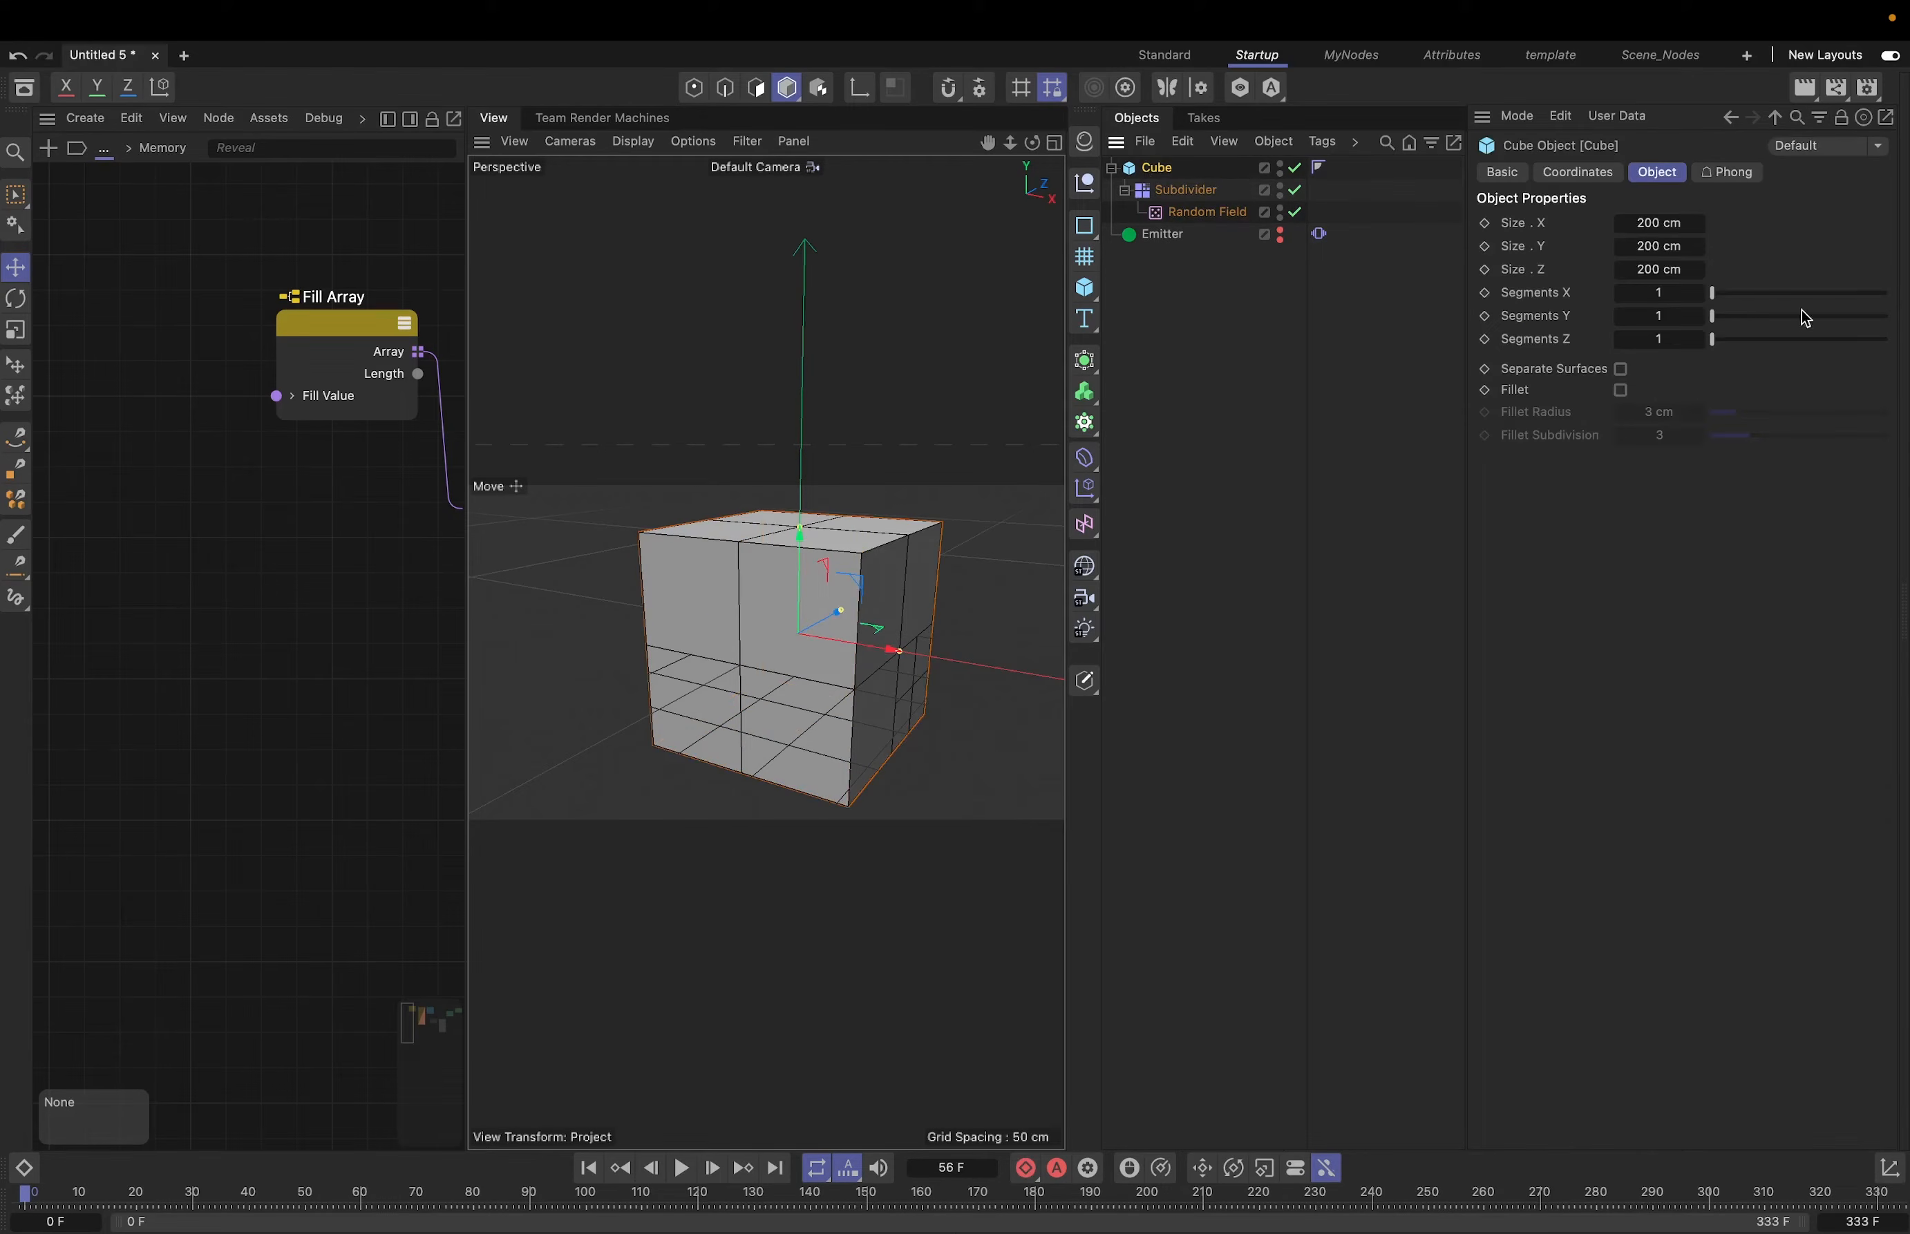
left_click_drag(1654, 246, 1705, 245)
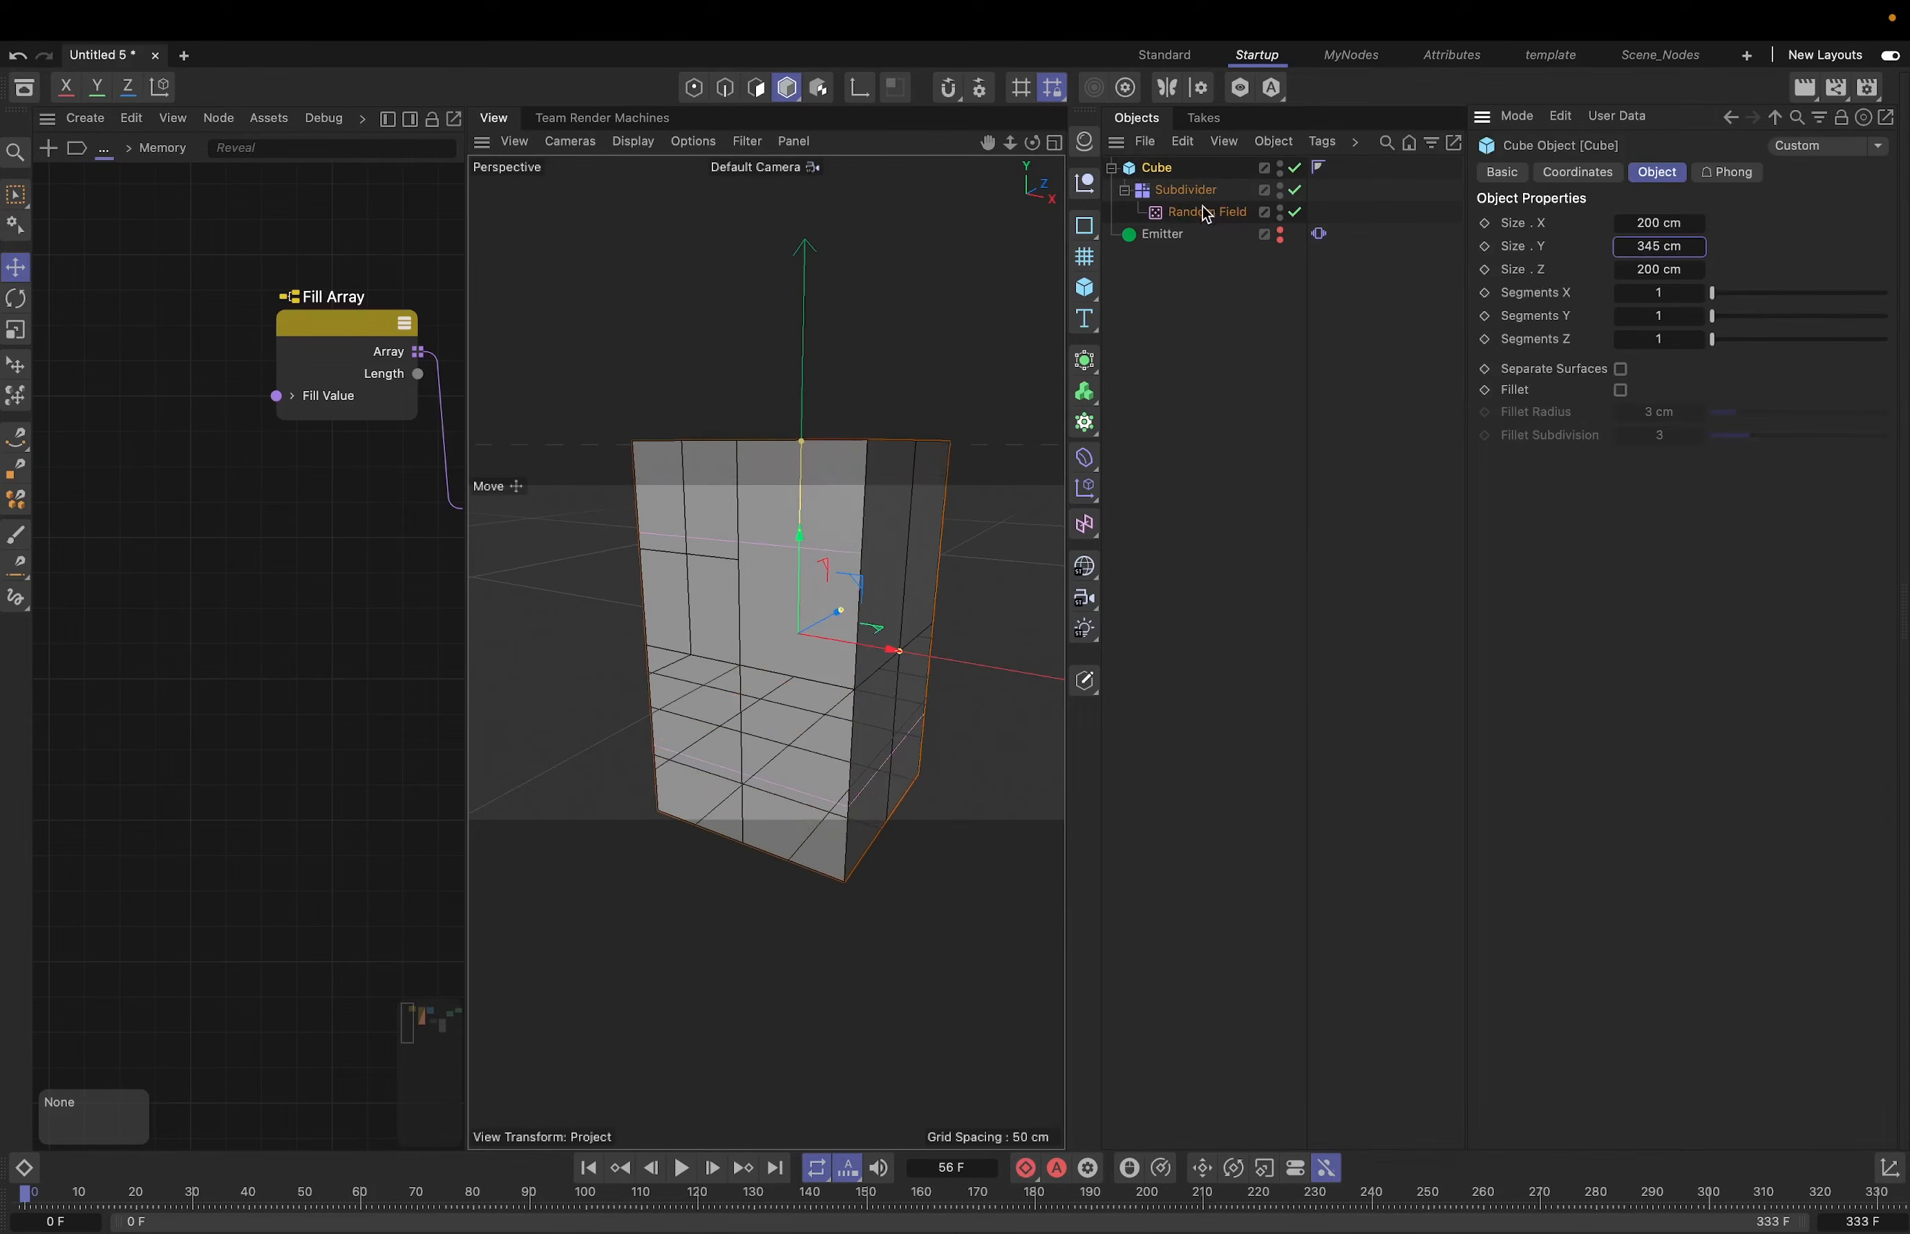
left_click(1697, 318)
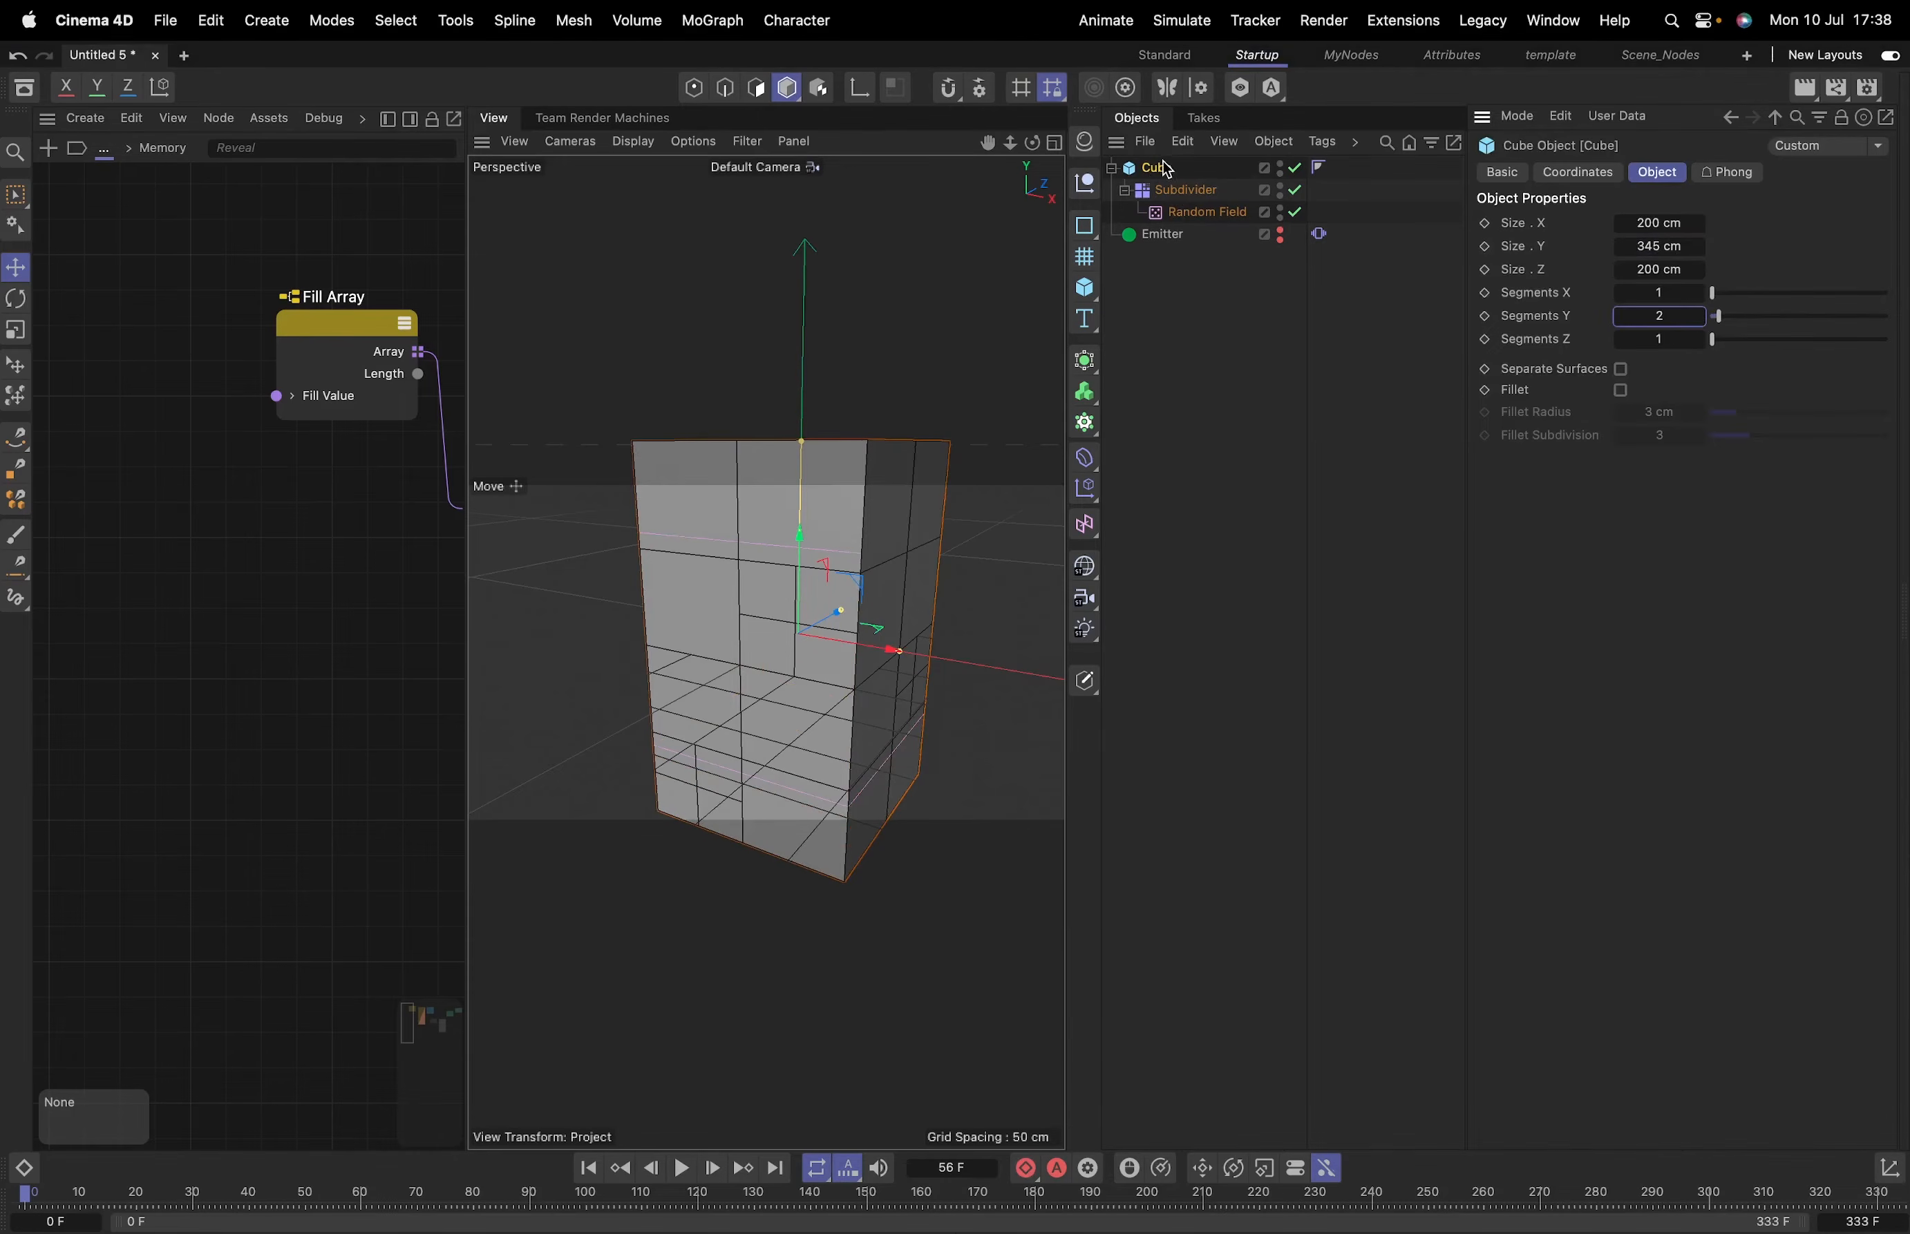
- Add an Edge Liner from the Legacy Bundle and make the Cube its child
left_click(1475, 21)
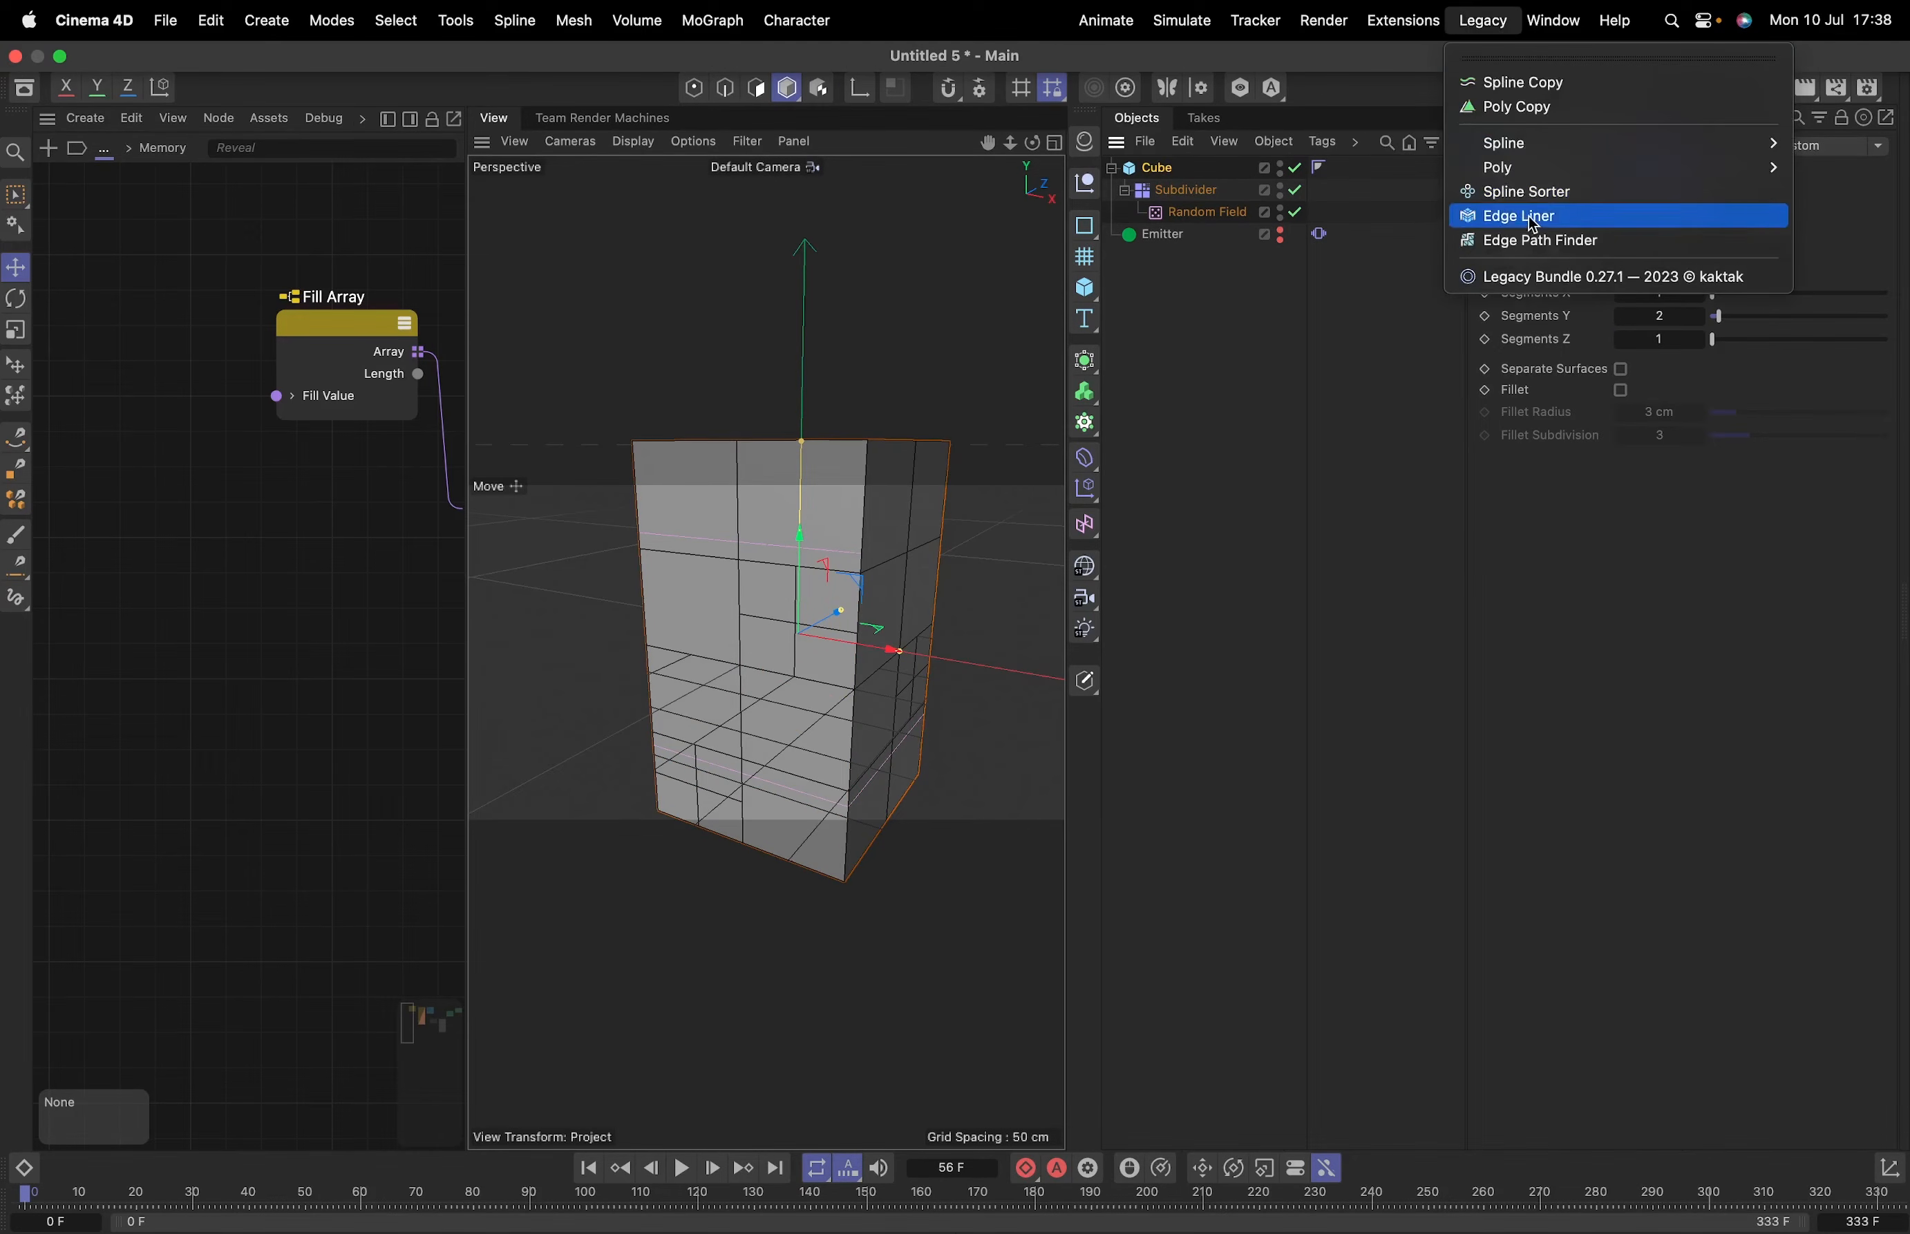
left_click(1591, 217)
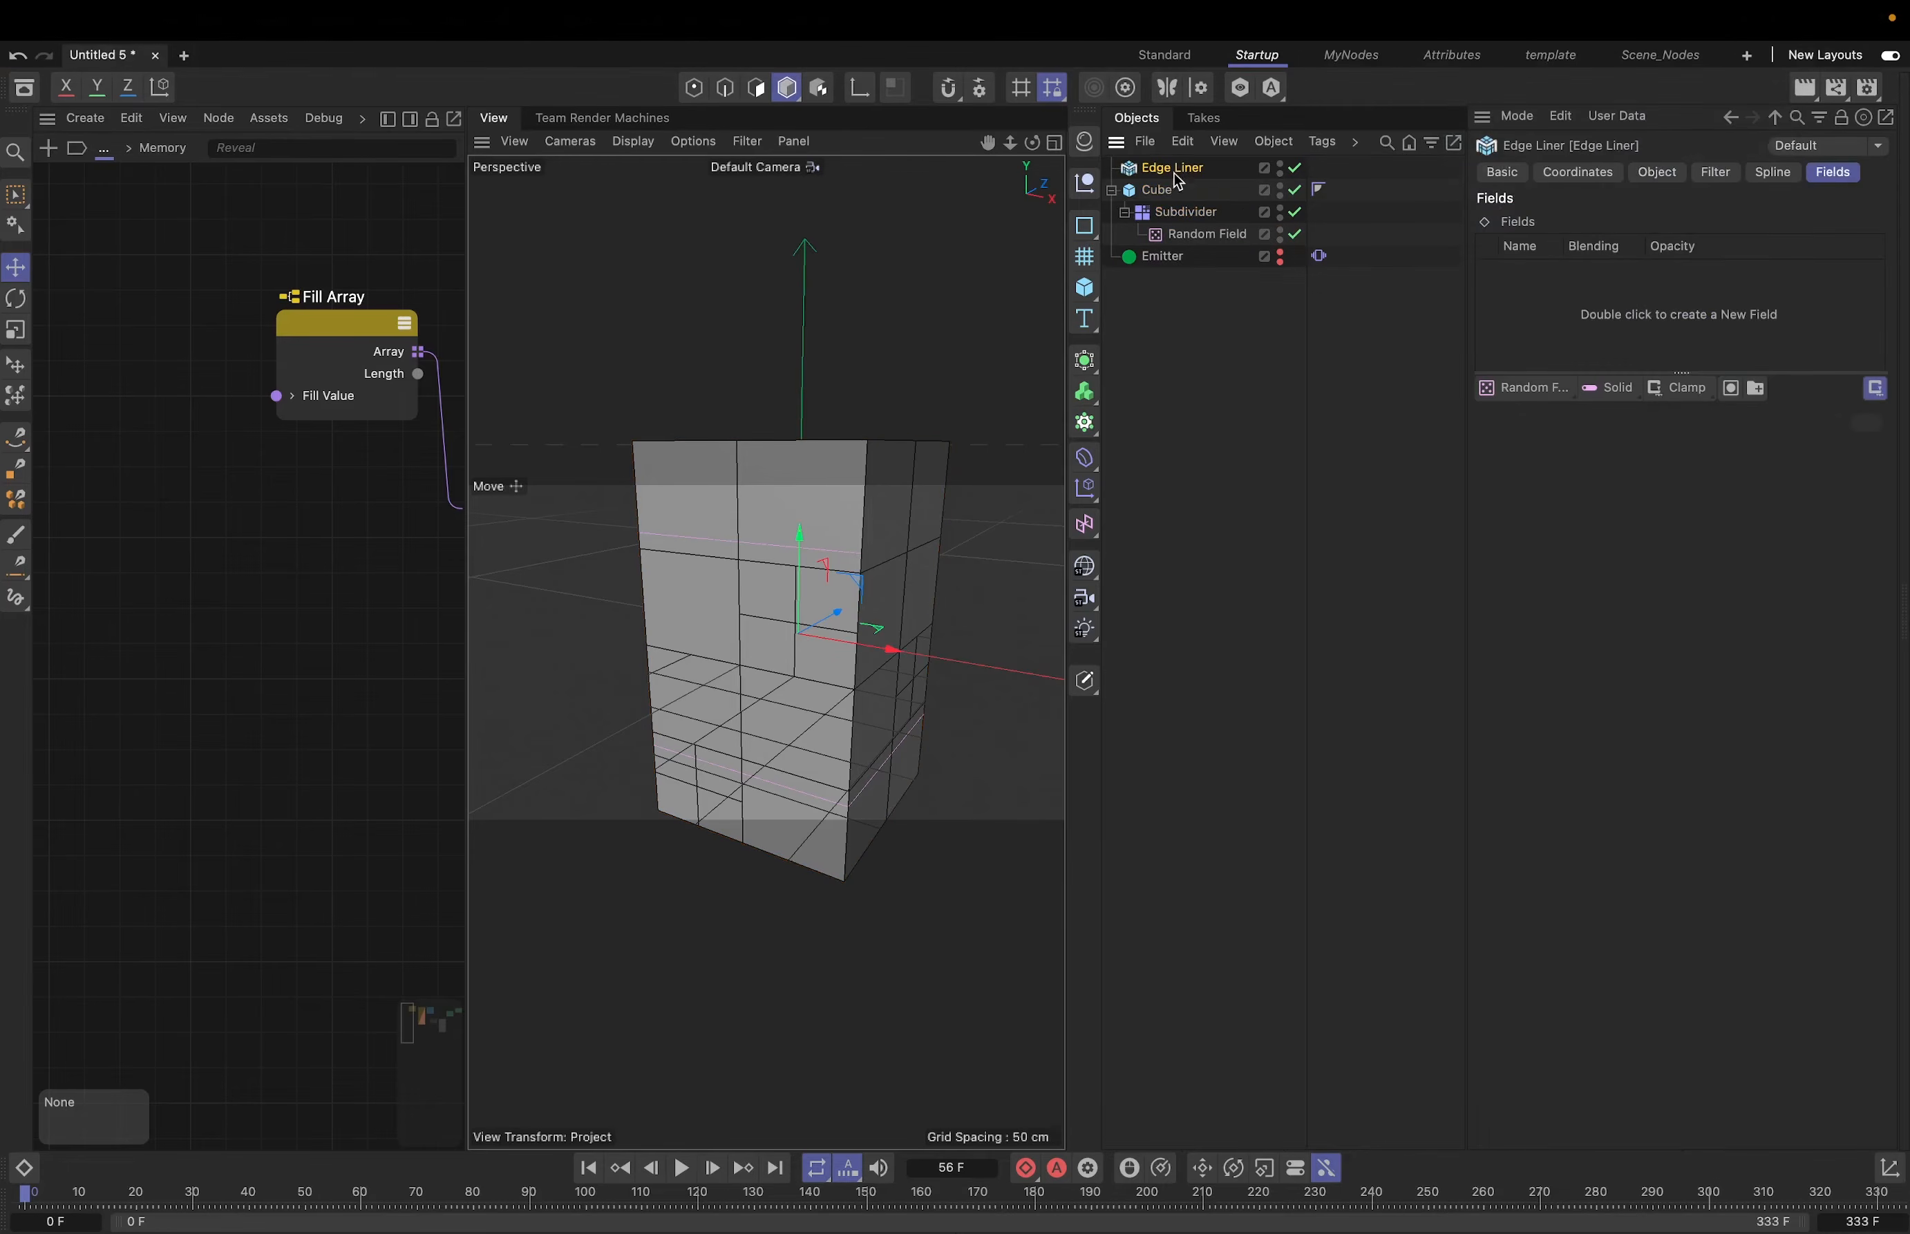
left_click_drag(1165, 170, 1168, 174)
left_click(1168, 174)
mouse_move(777, 568)
left_mouse_down("alt")
mouse_move(927, 573)
mouse_move(760, 563)
left_mouse_up("alt")
right_click_drag(801, 571, 782, 588, "alt")
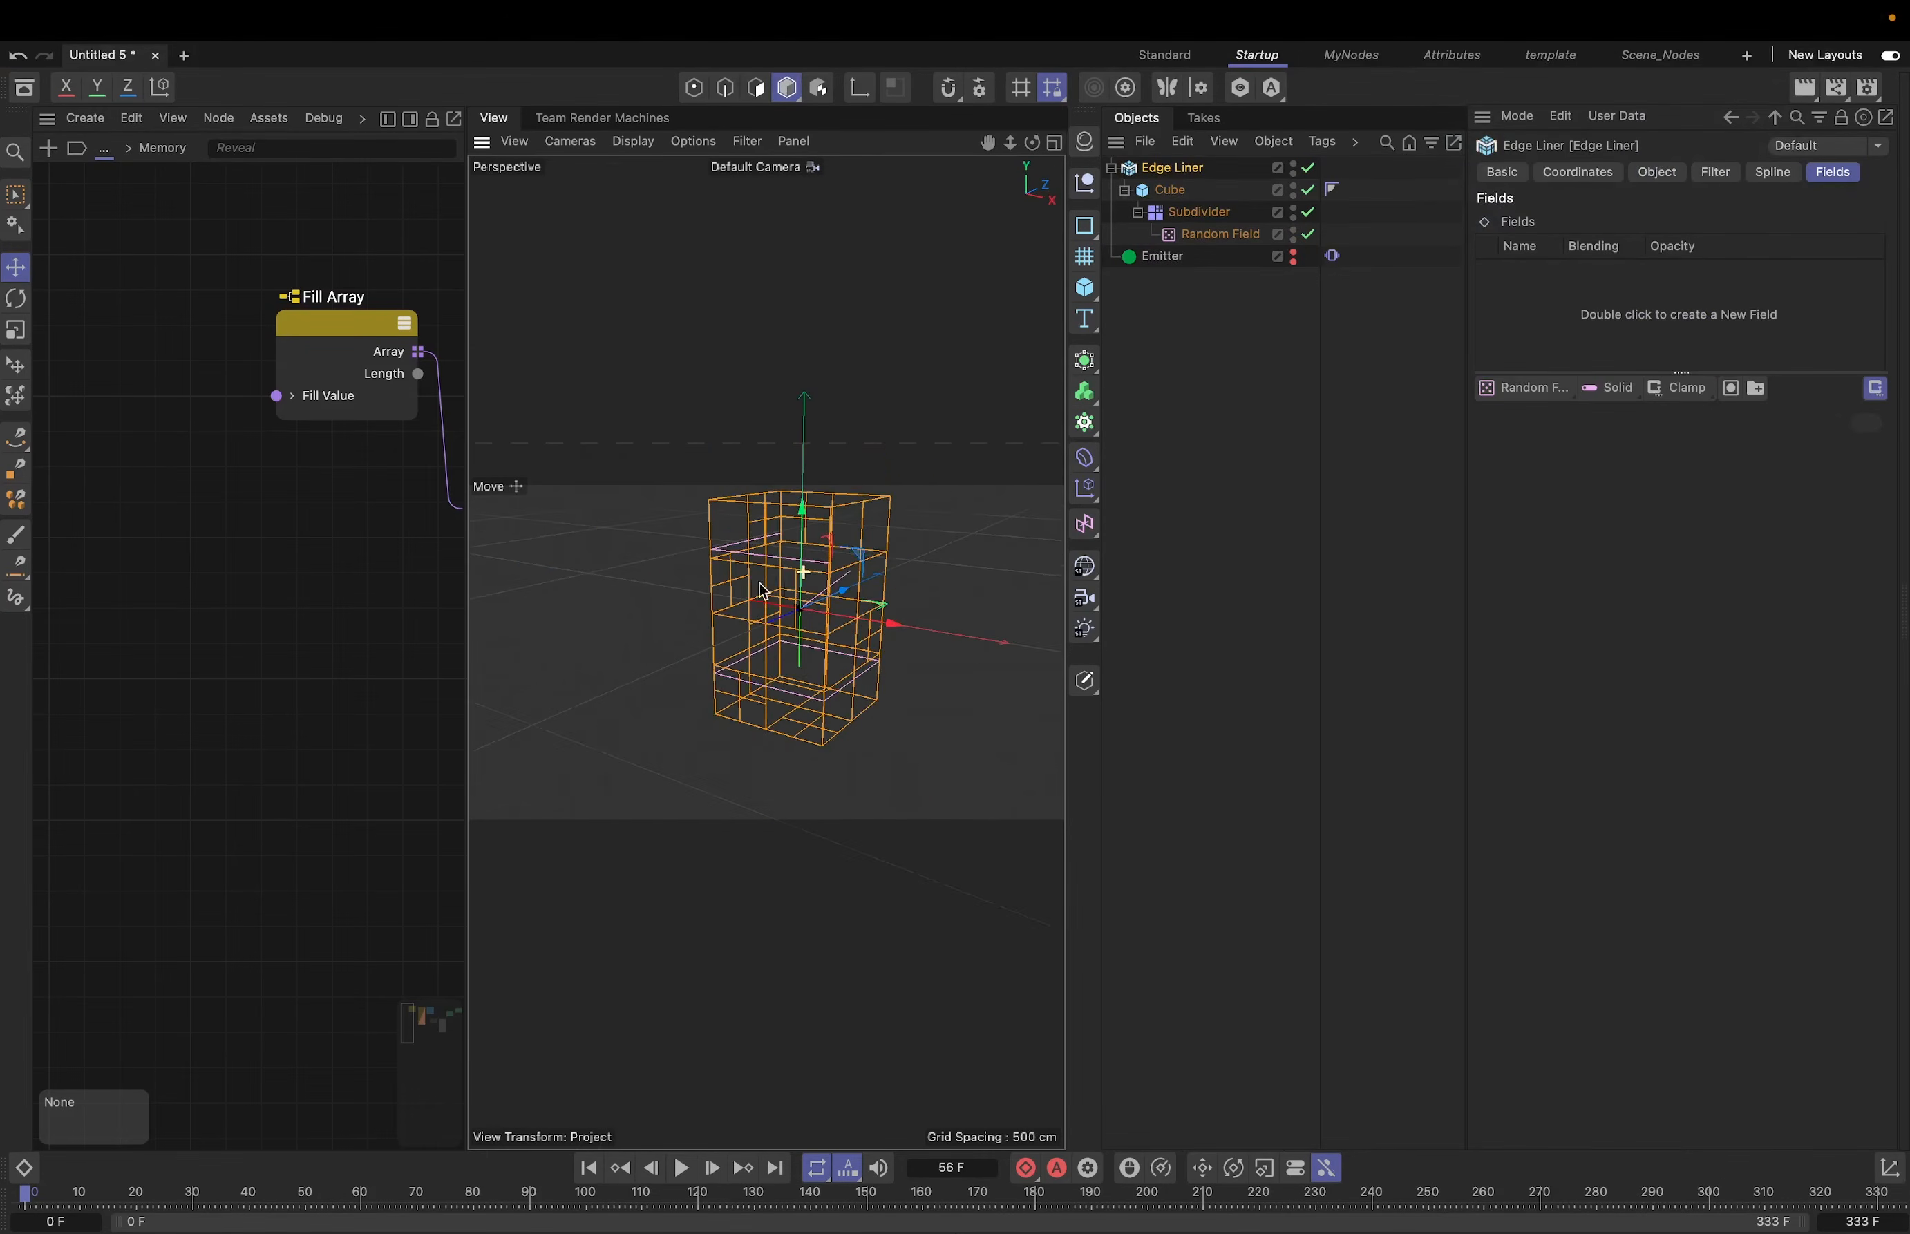
middle_click_drag(782, 588, 750, 592, "alt")
left_click_drag(752, 600, 795, 596, "alt")
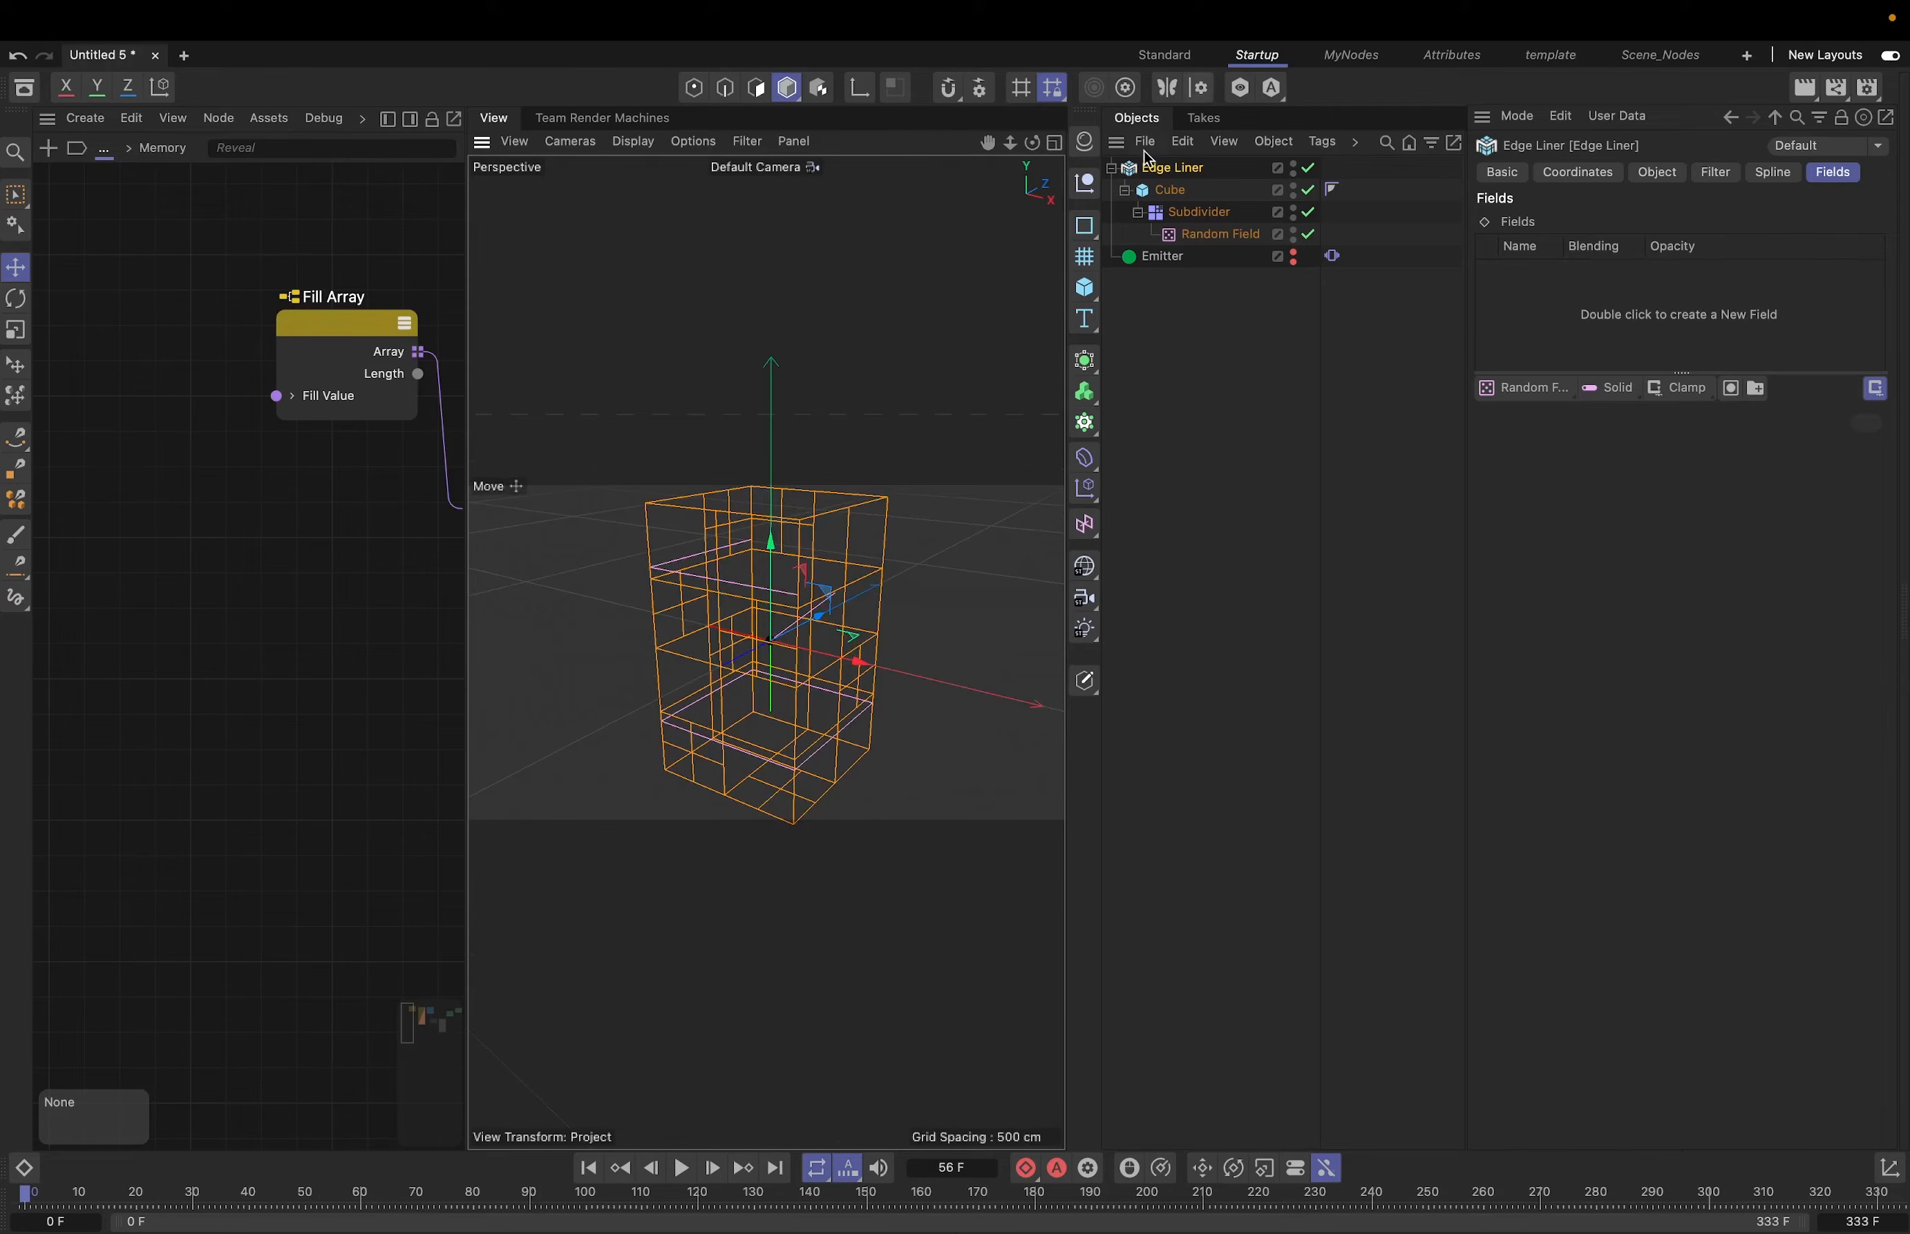
- Change the renderer to Redshift in the render settings
key("super+b")
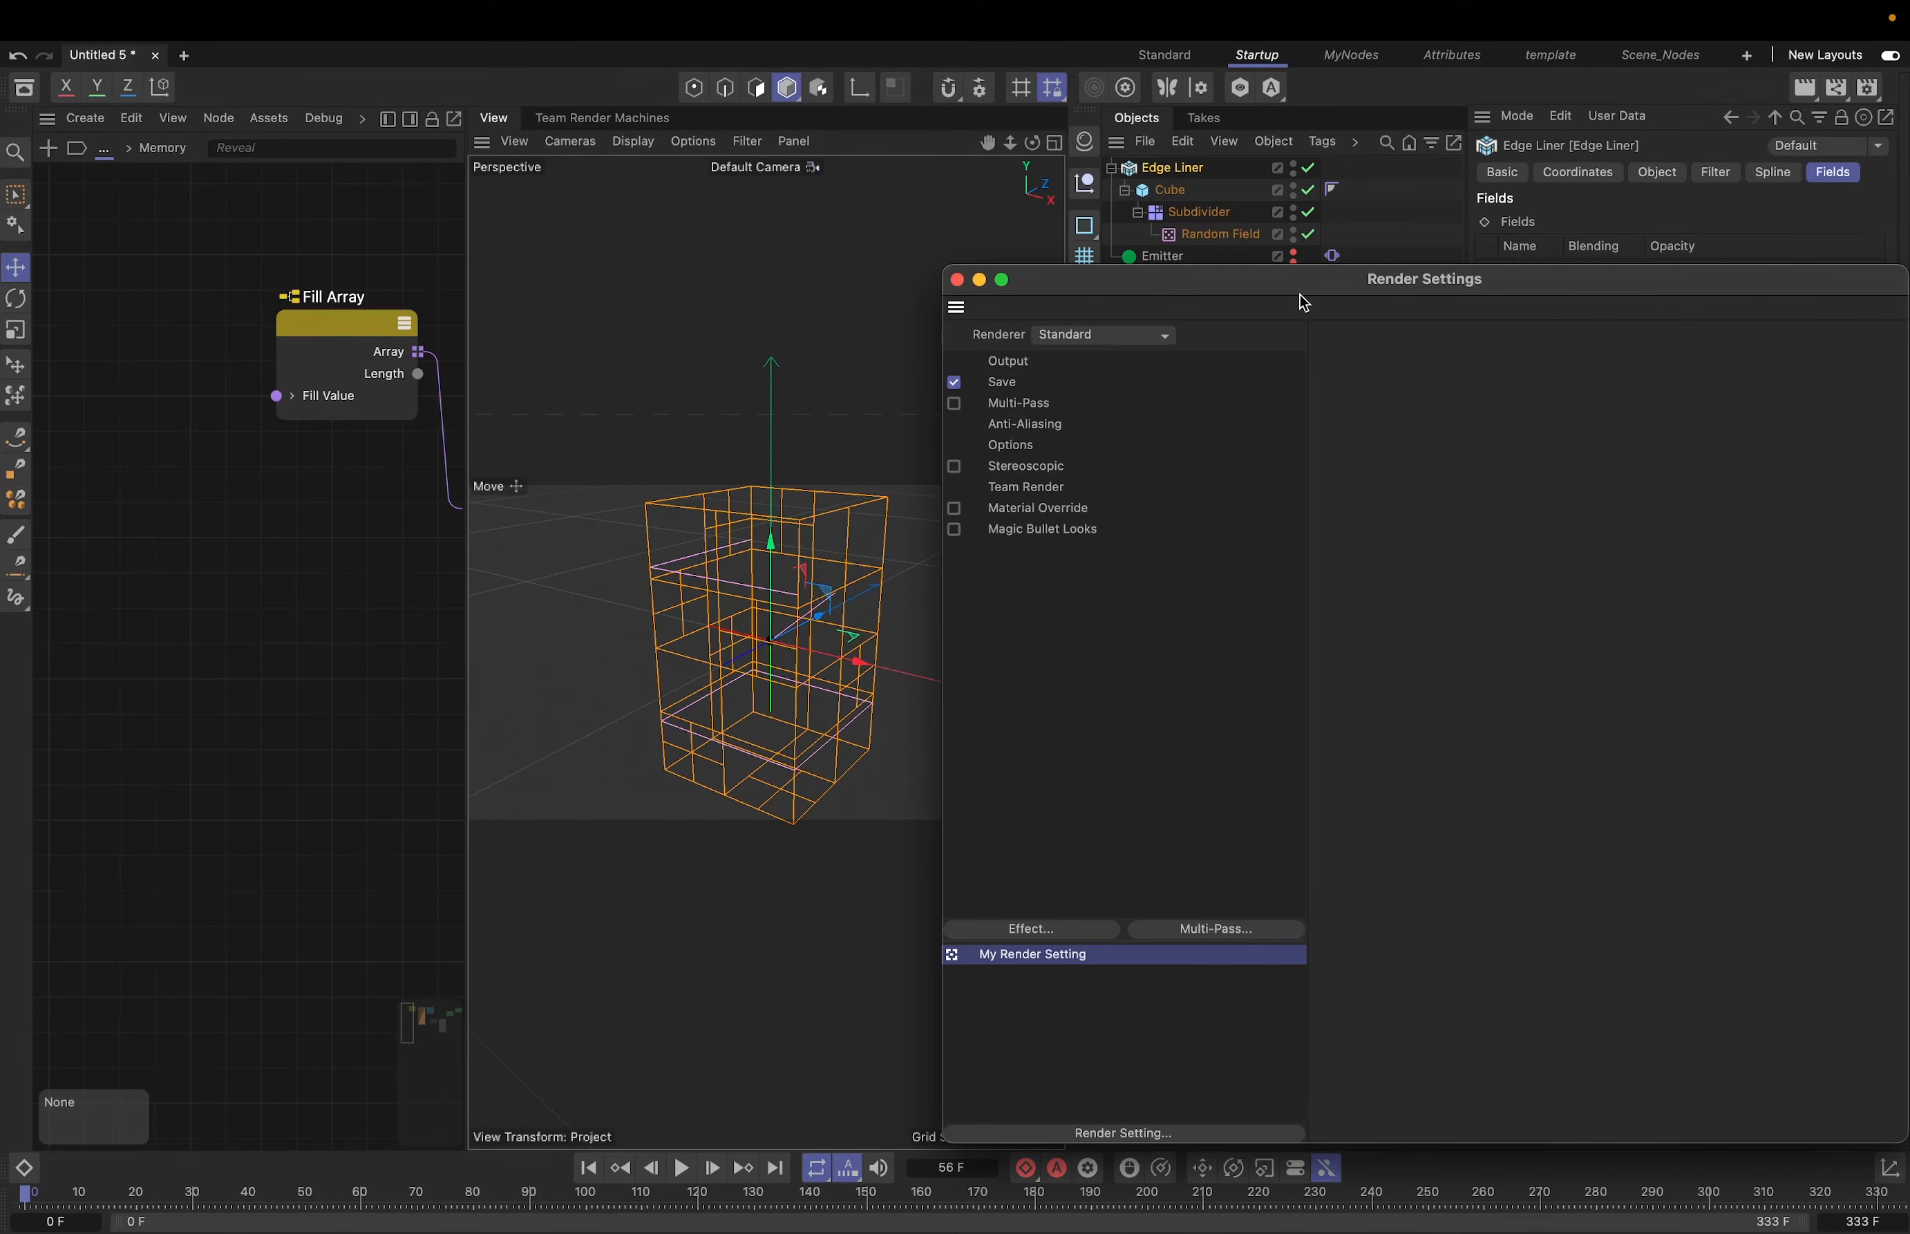
left_click(1098, 334)
left_click(1083, 359)
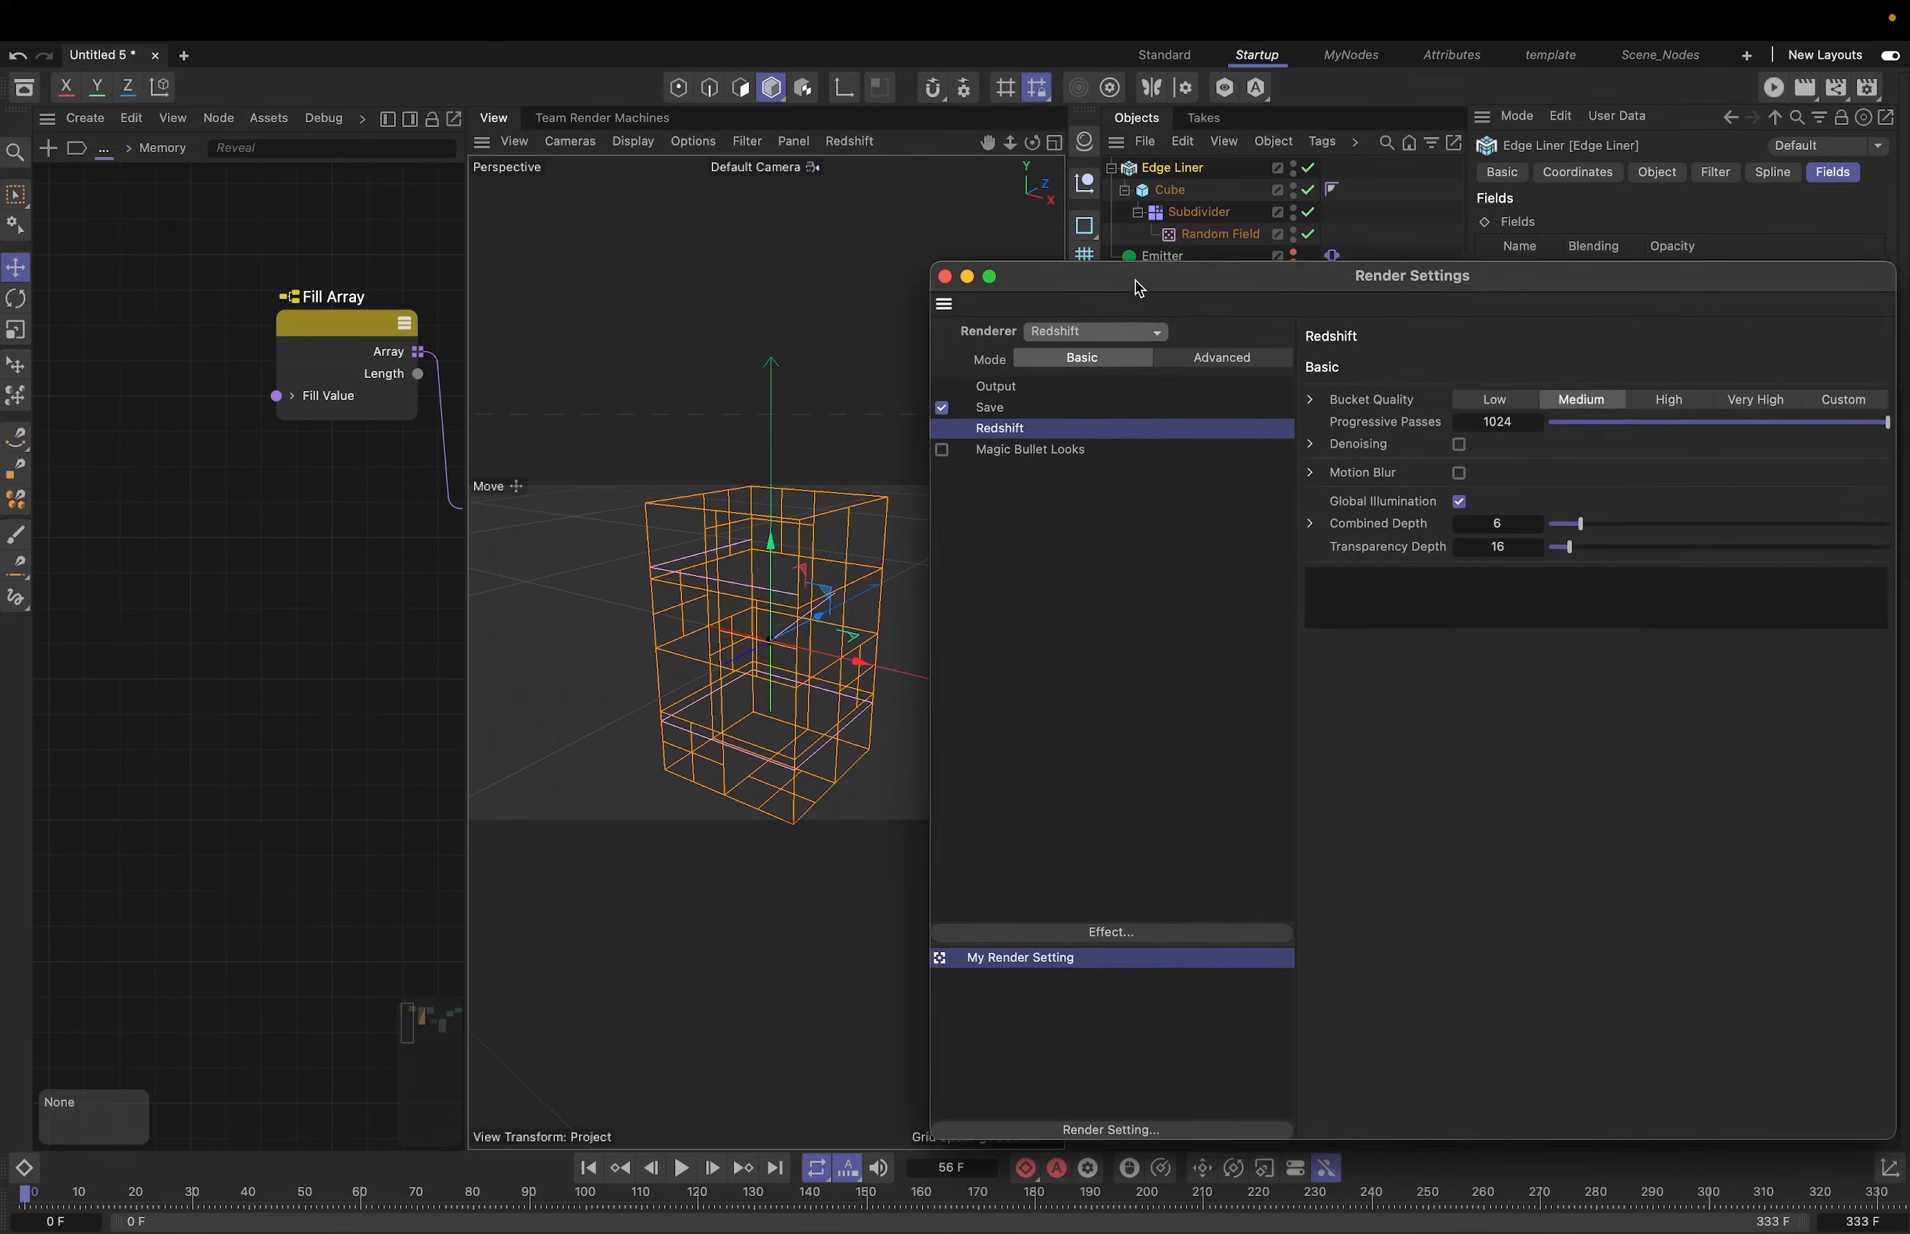
left_click_drag(1160, 242, 1079, 223)
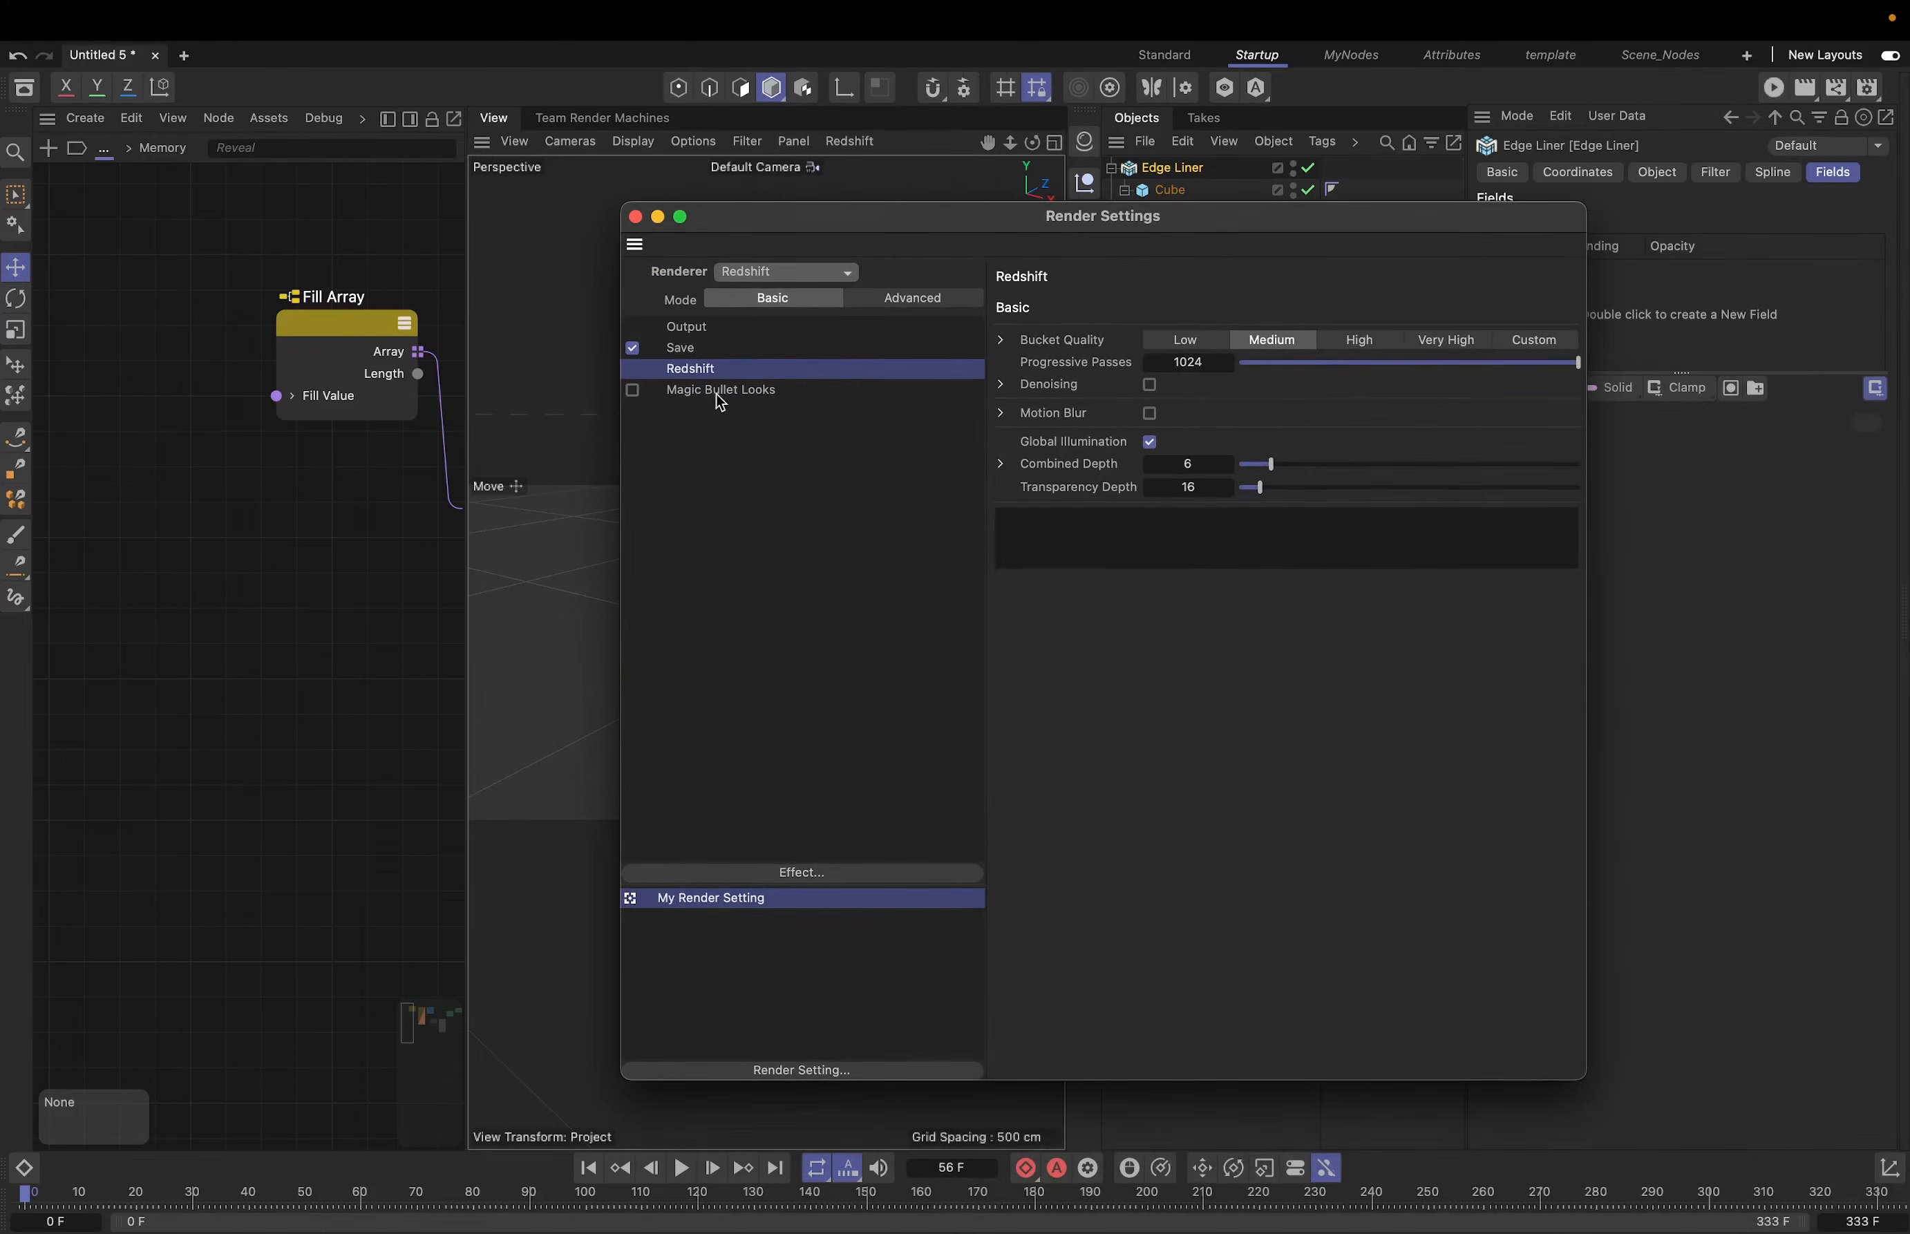
- Set the render output resolution to 1080 x 1920 pixels and close the render settings
left_click(687, 327)
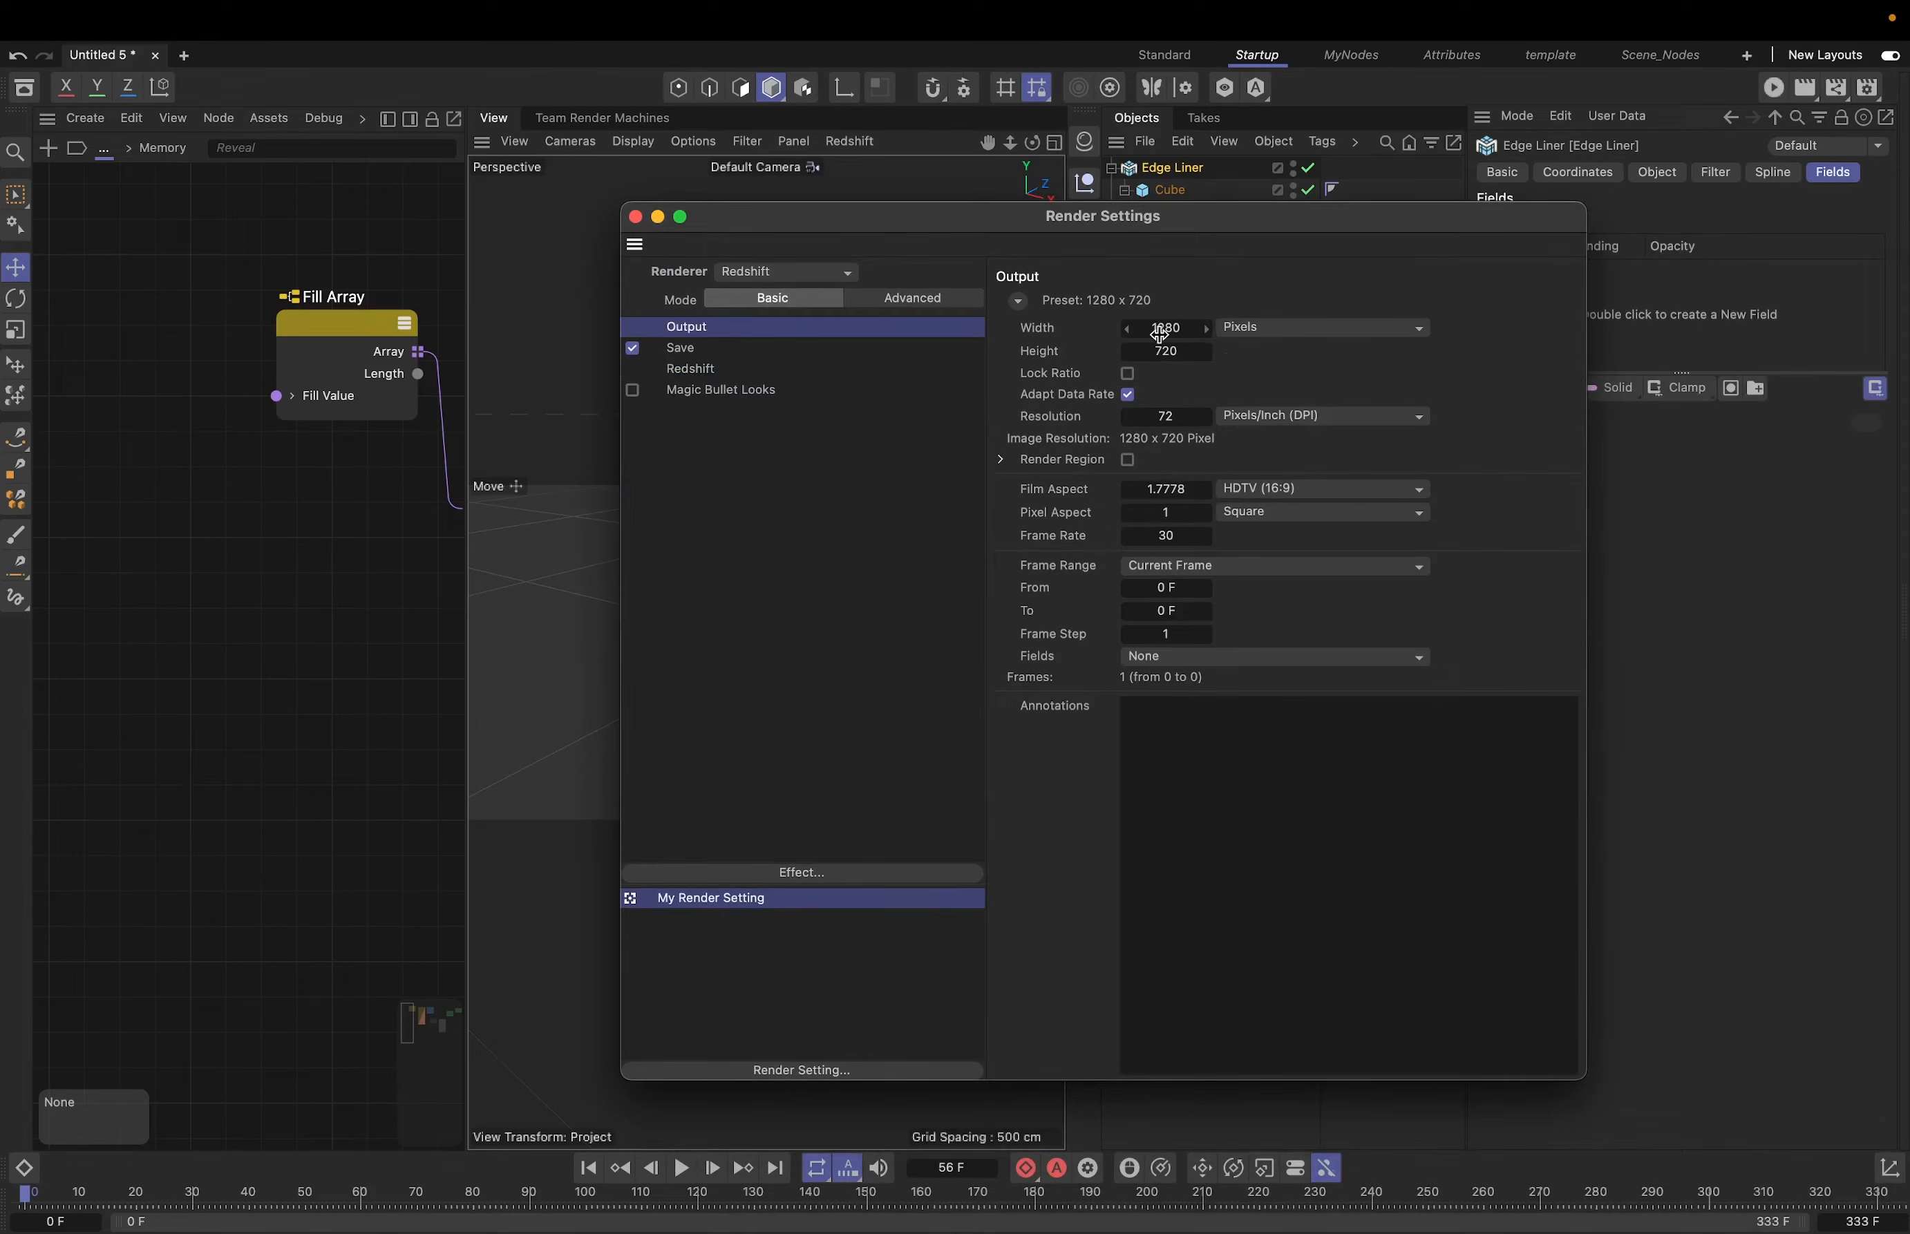
left_click(1160, 331)
type("1080")
left_click(1170, 354)
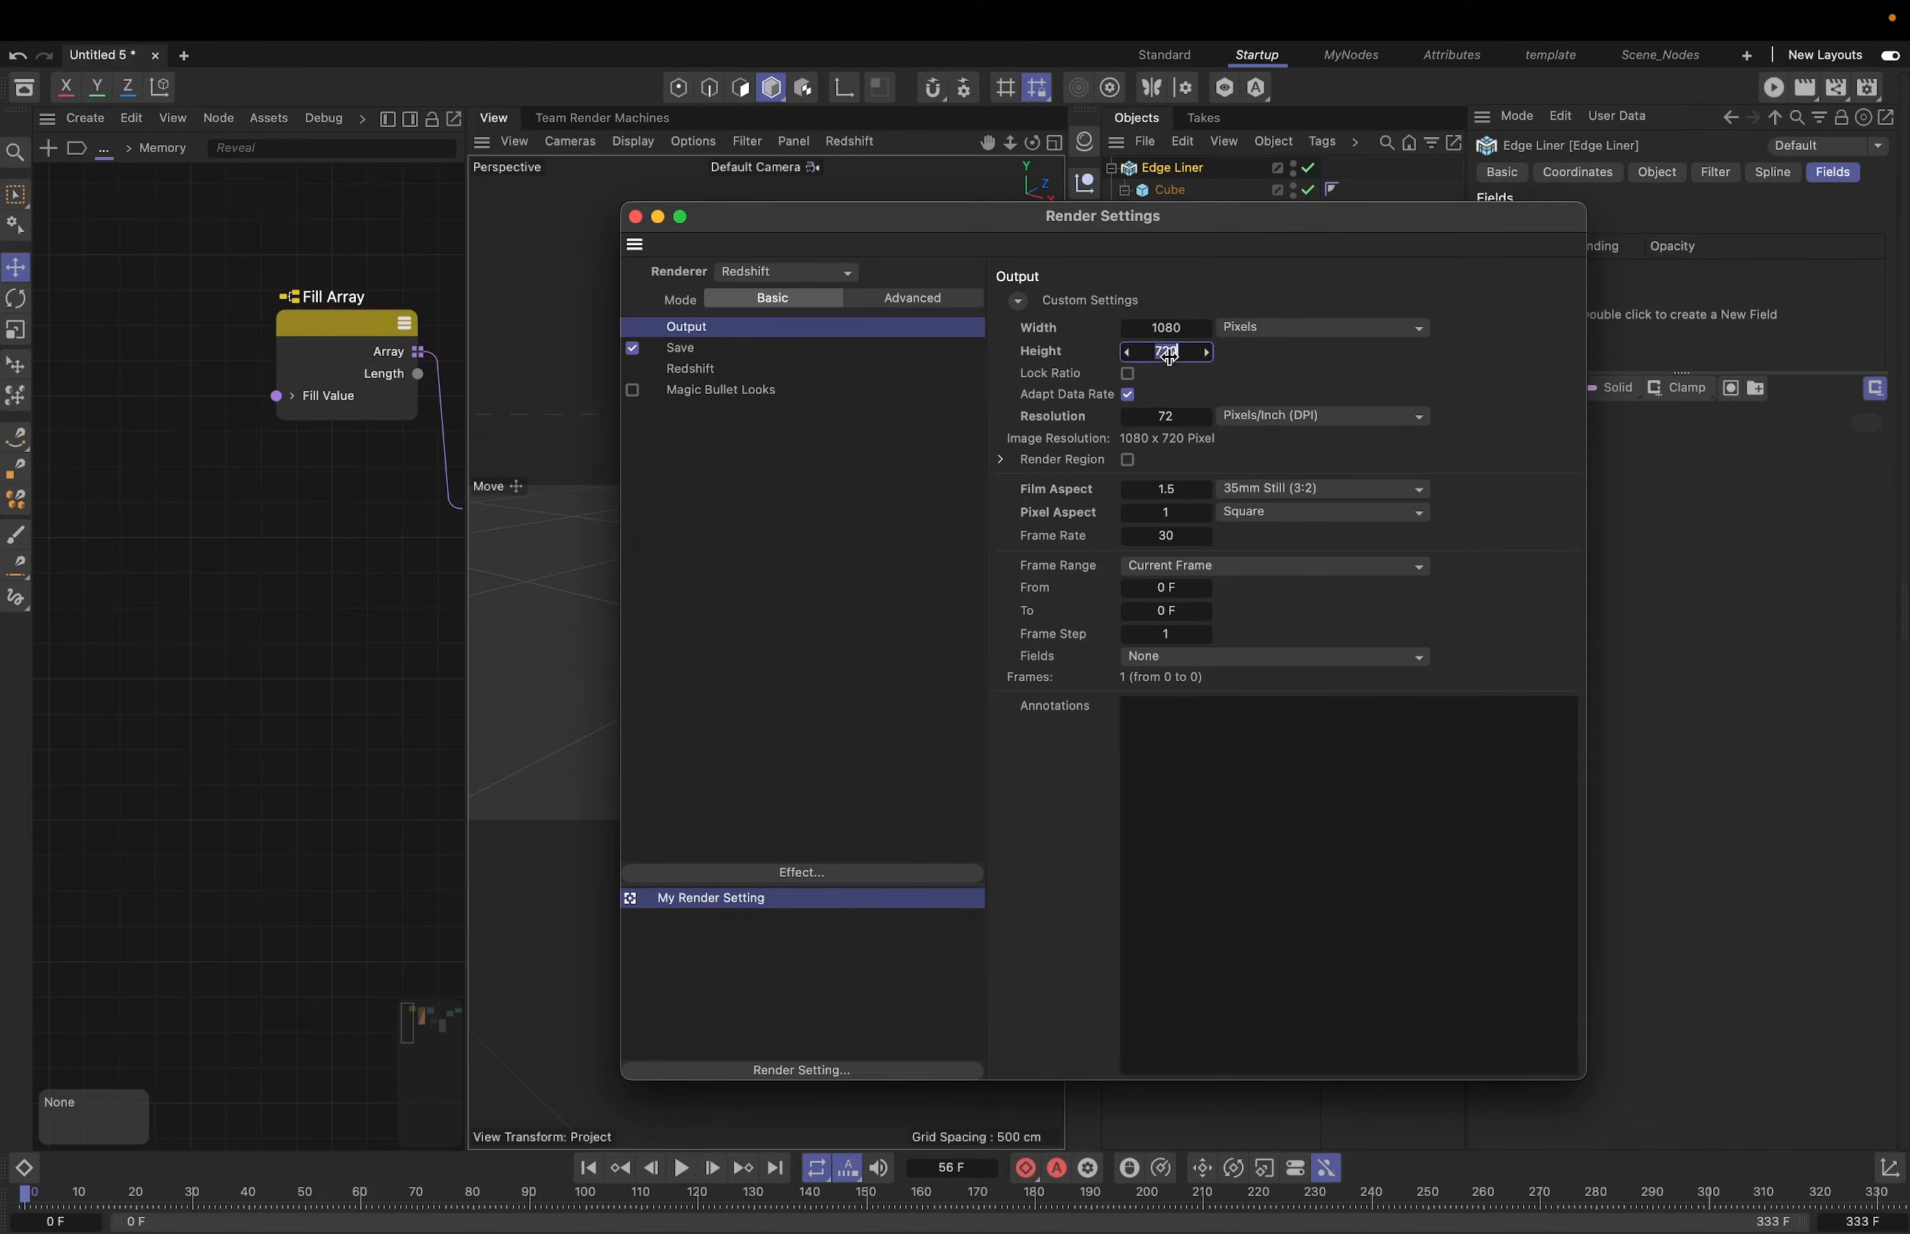
type("1")
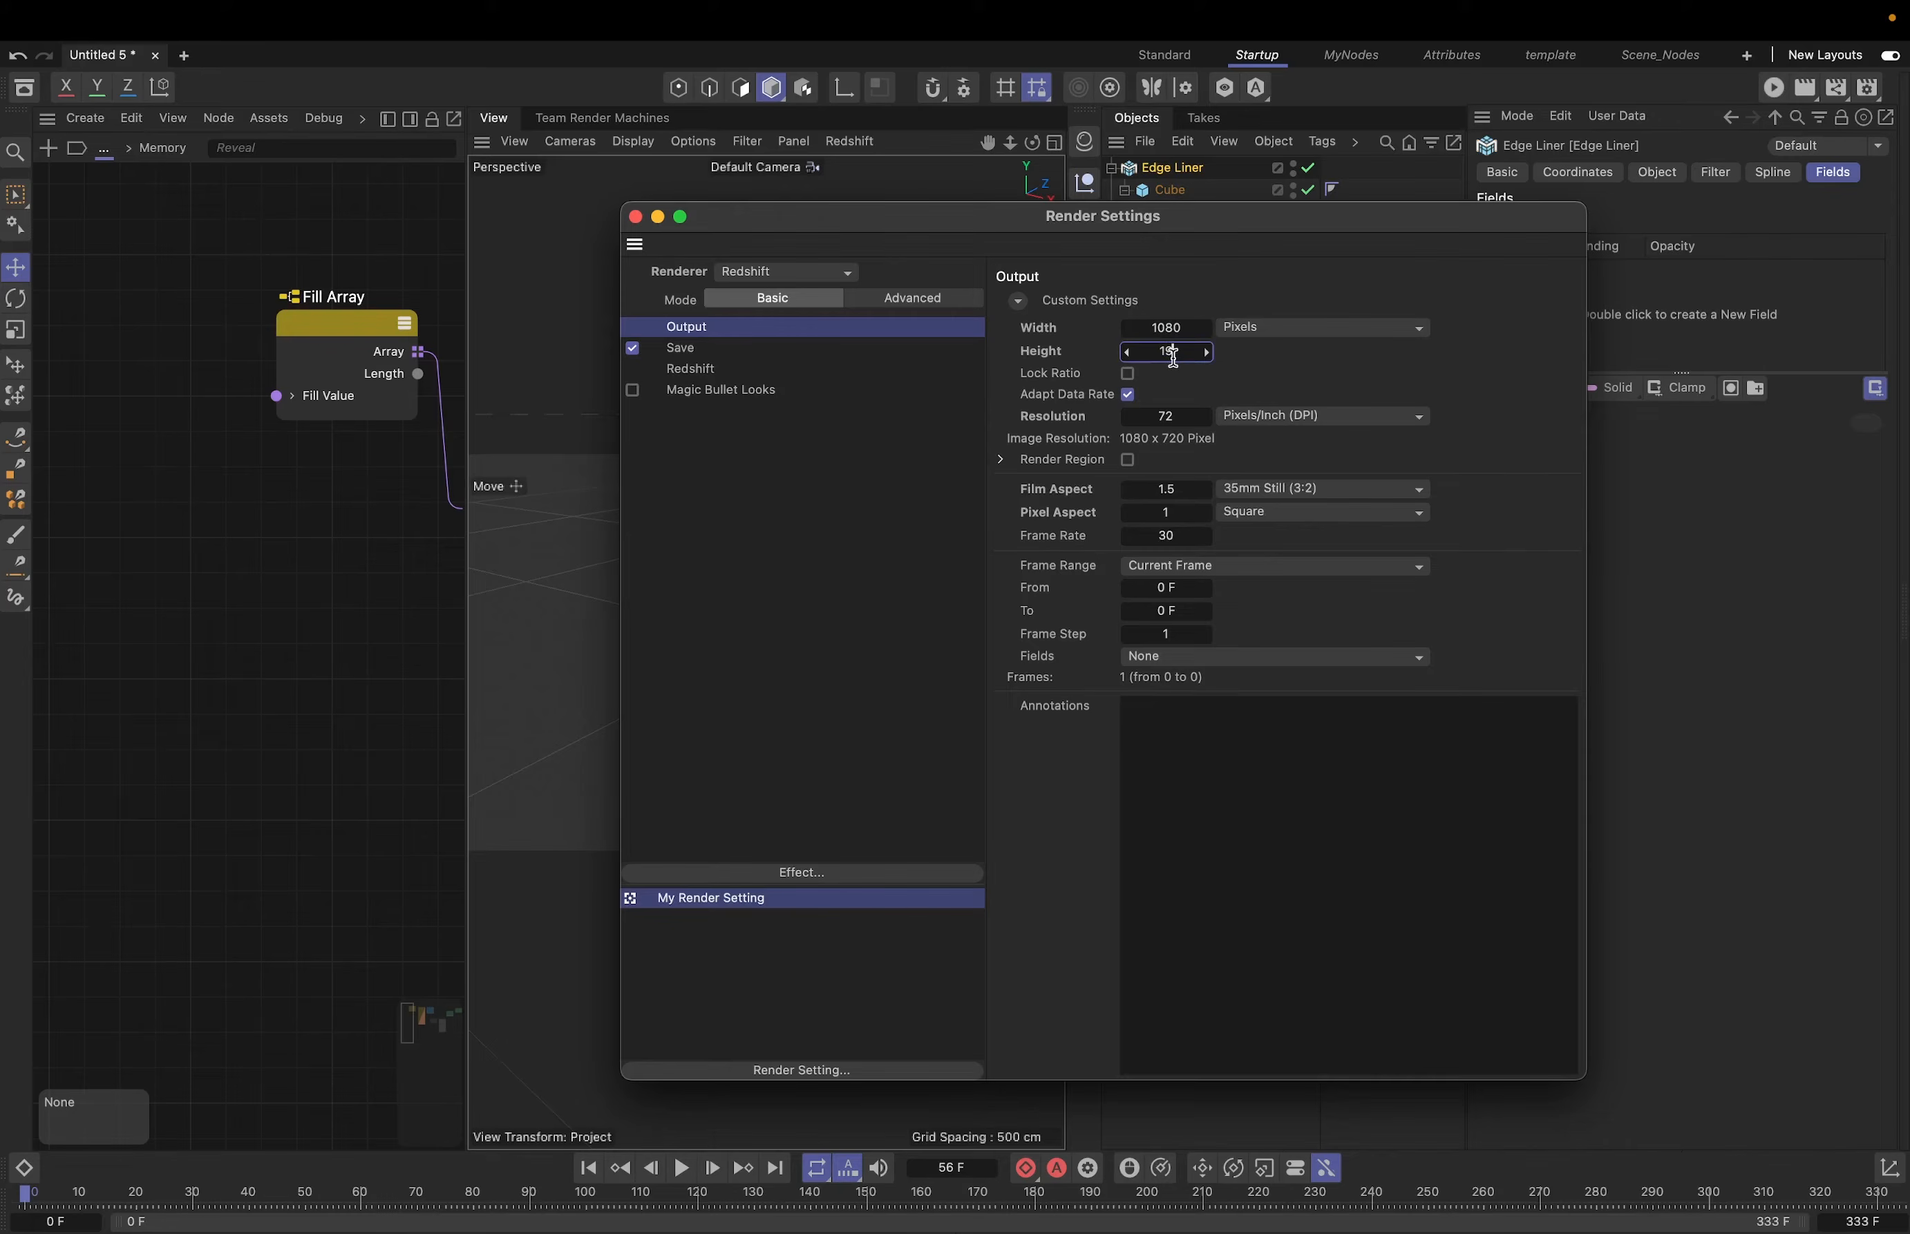
type("920")
left_click(1363, 379)
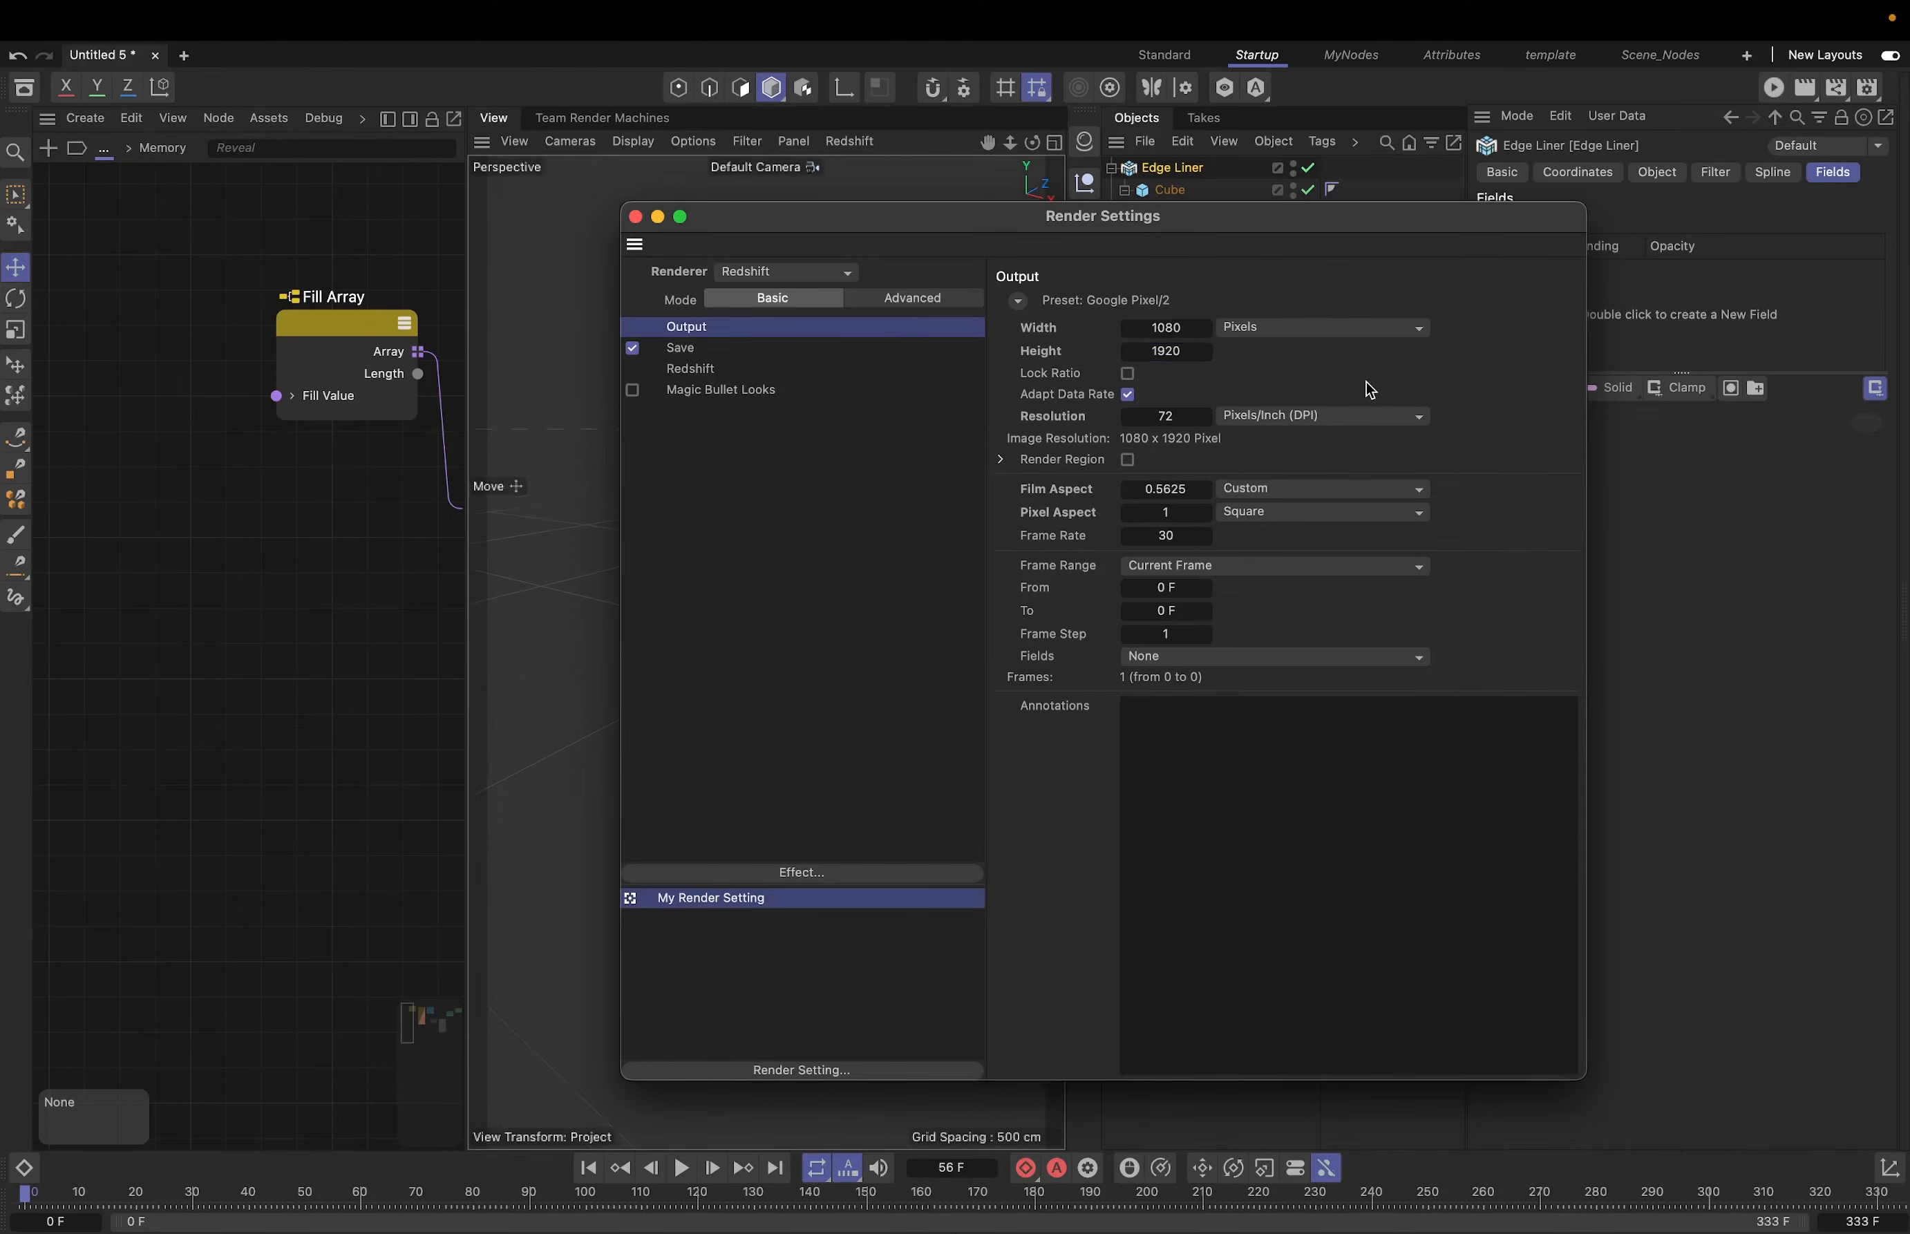
left_click(636, 218)
- Add a Redshift camera, look through it, set its focal length to 200 mm and reframe the whole wireframe box
left_click(1086, 602)
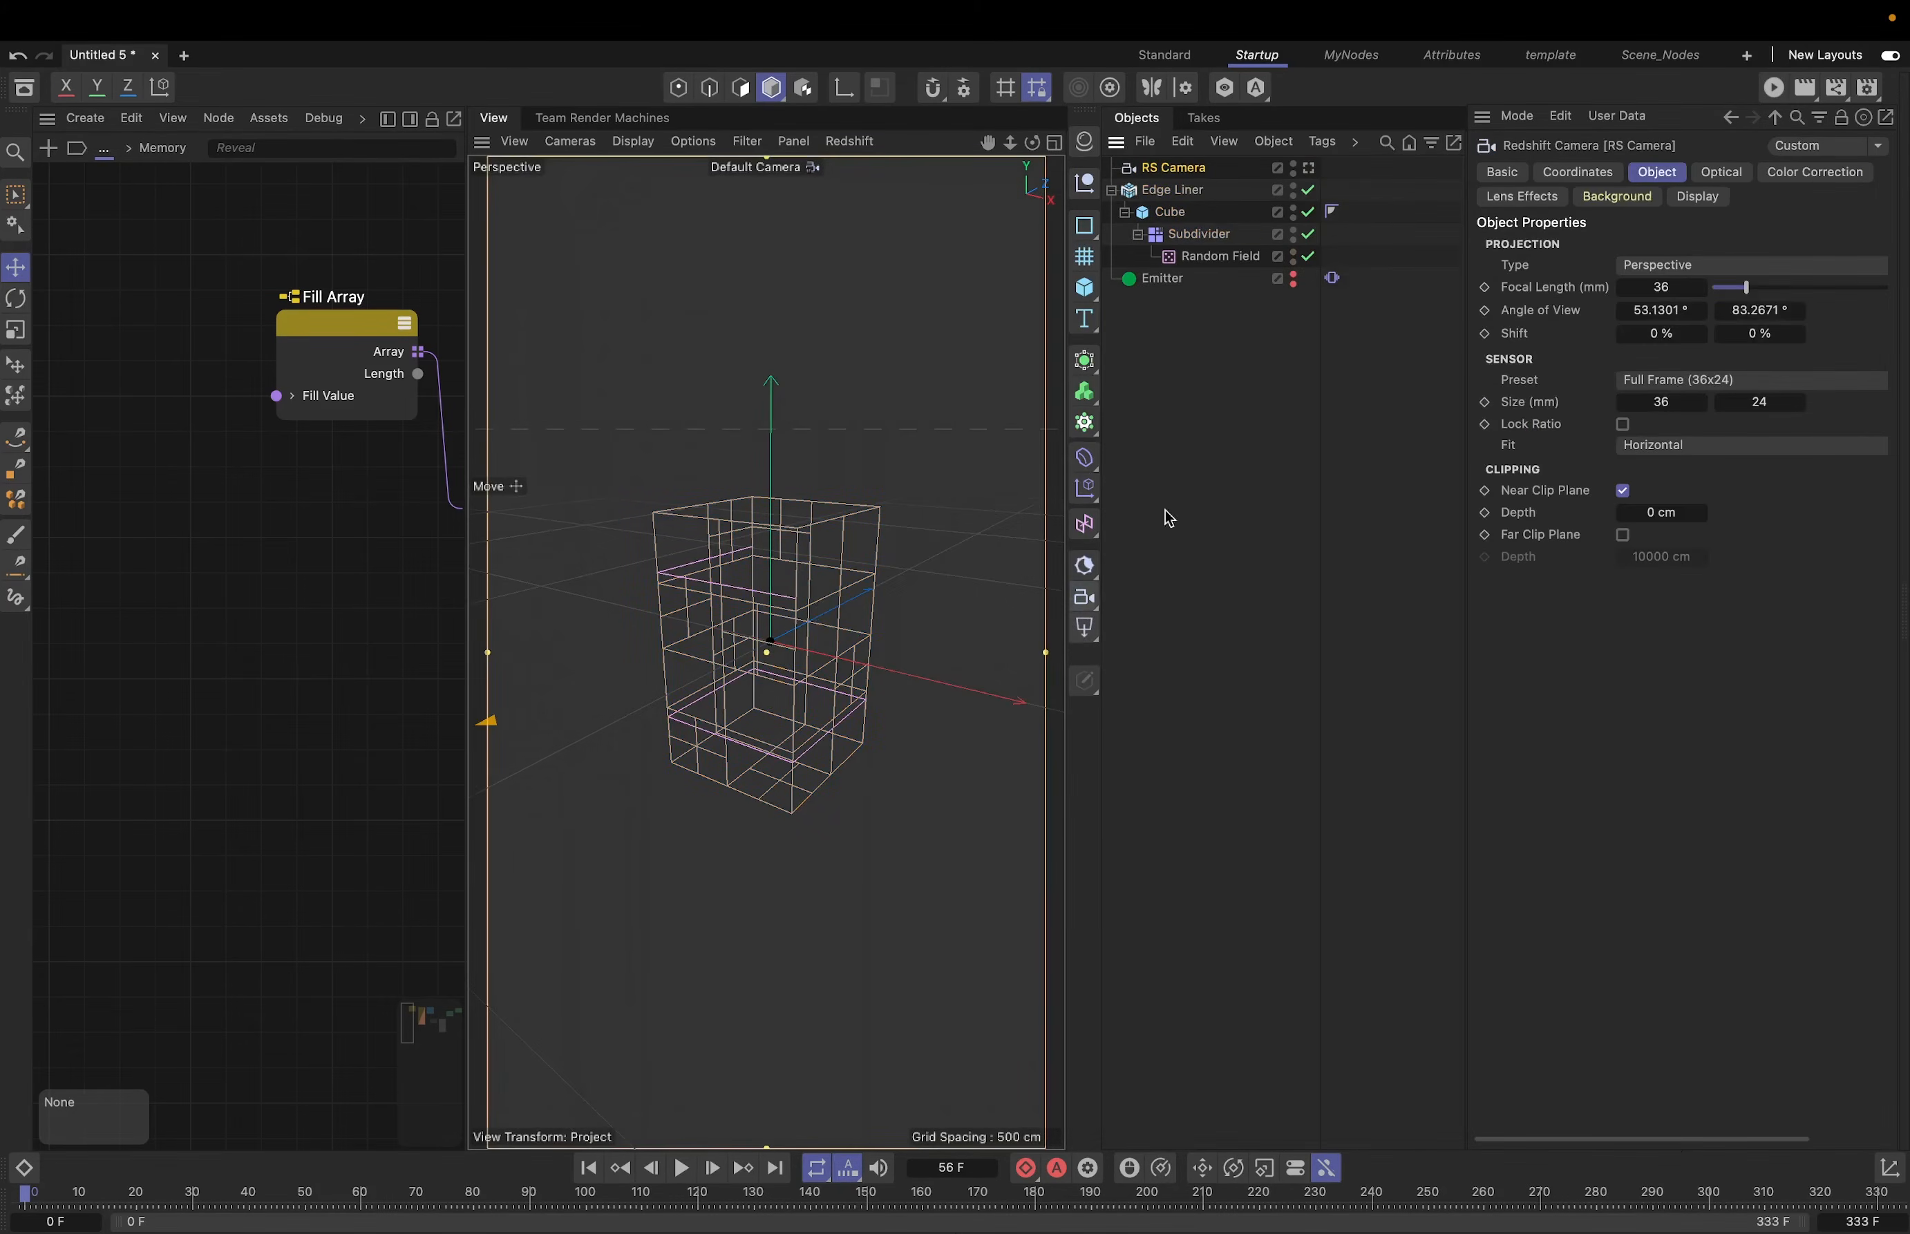
left_click(1658, 289)
type("200")
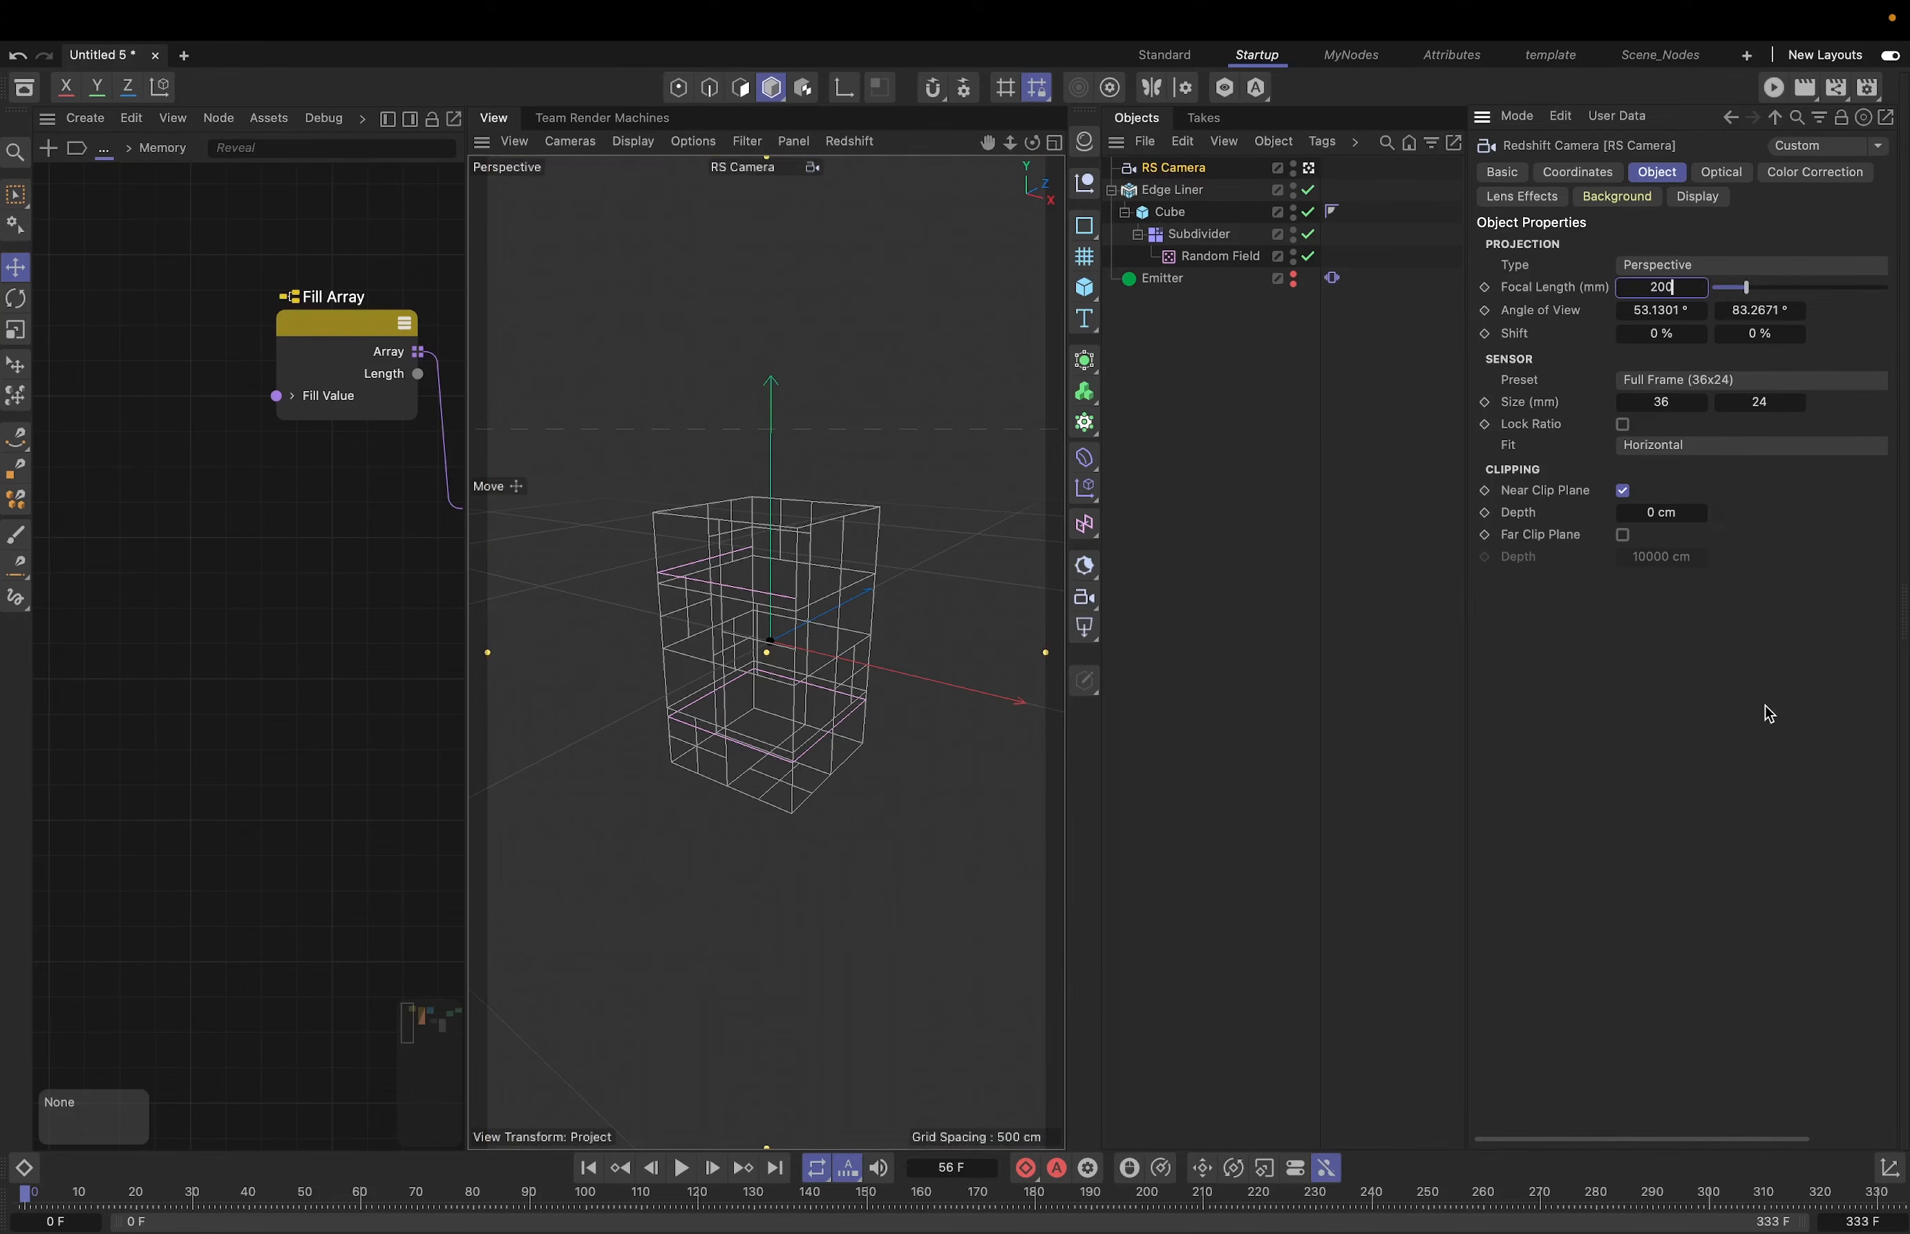
key("Return")
left_click(763, 675)
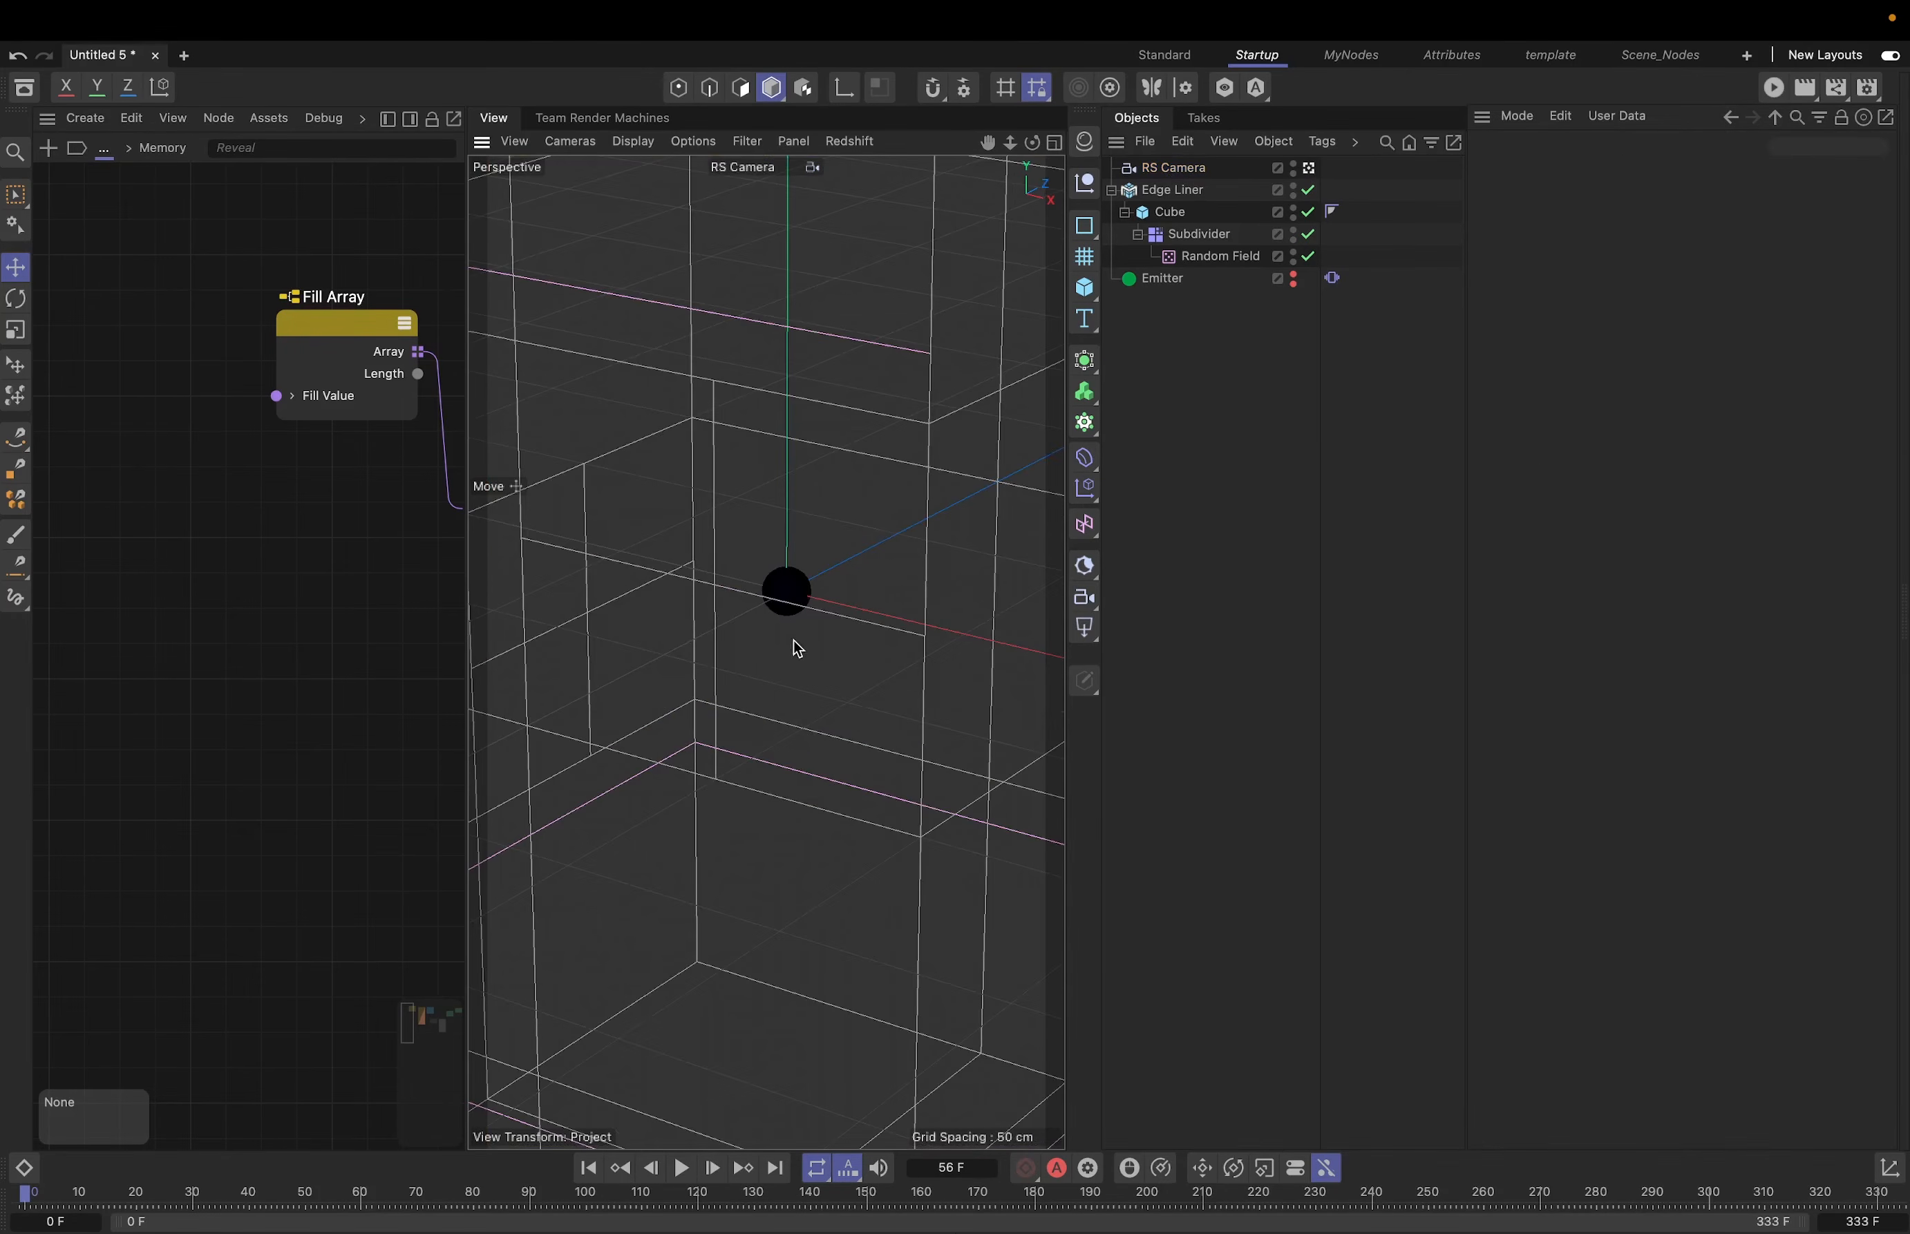
right_click_drag(785, 640, 510, 1083, "alt")
middle_click_drag(747, 816, 740, 823, "alt")
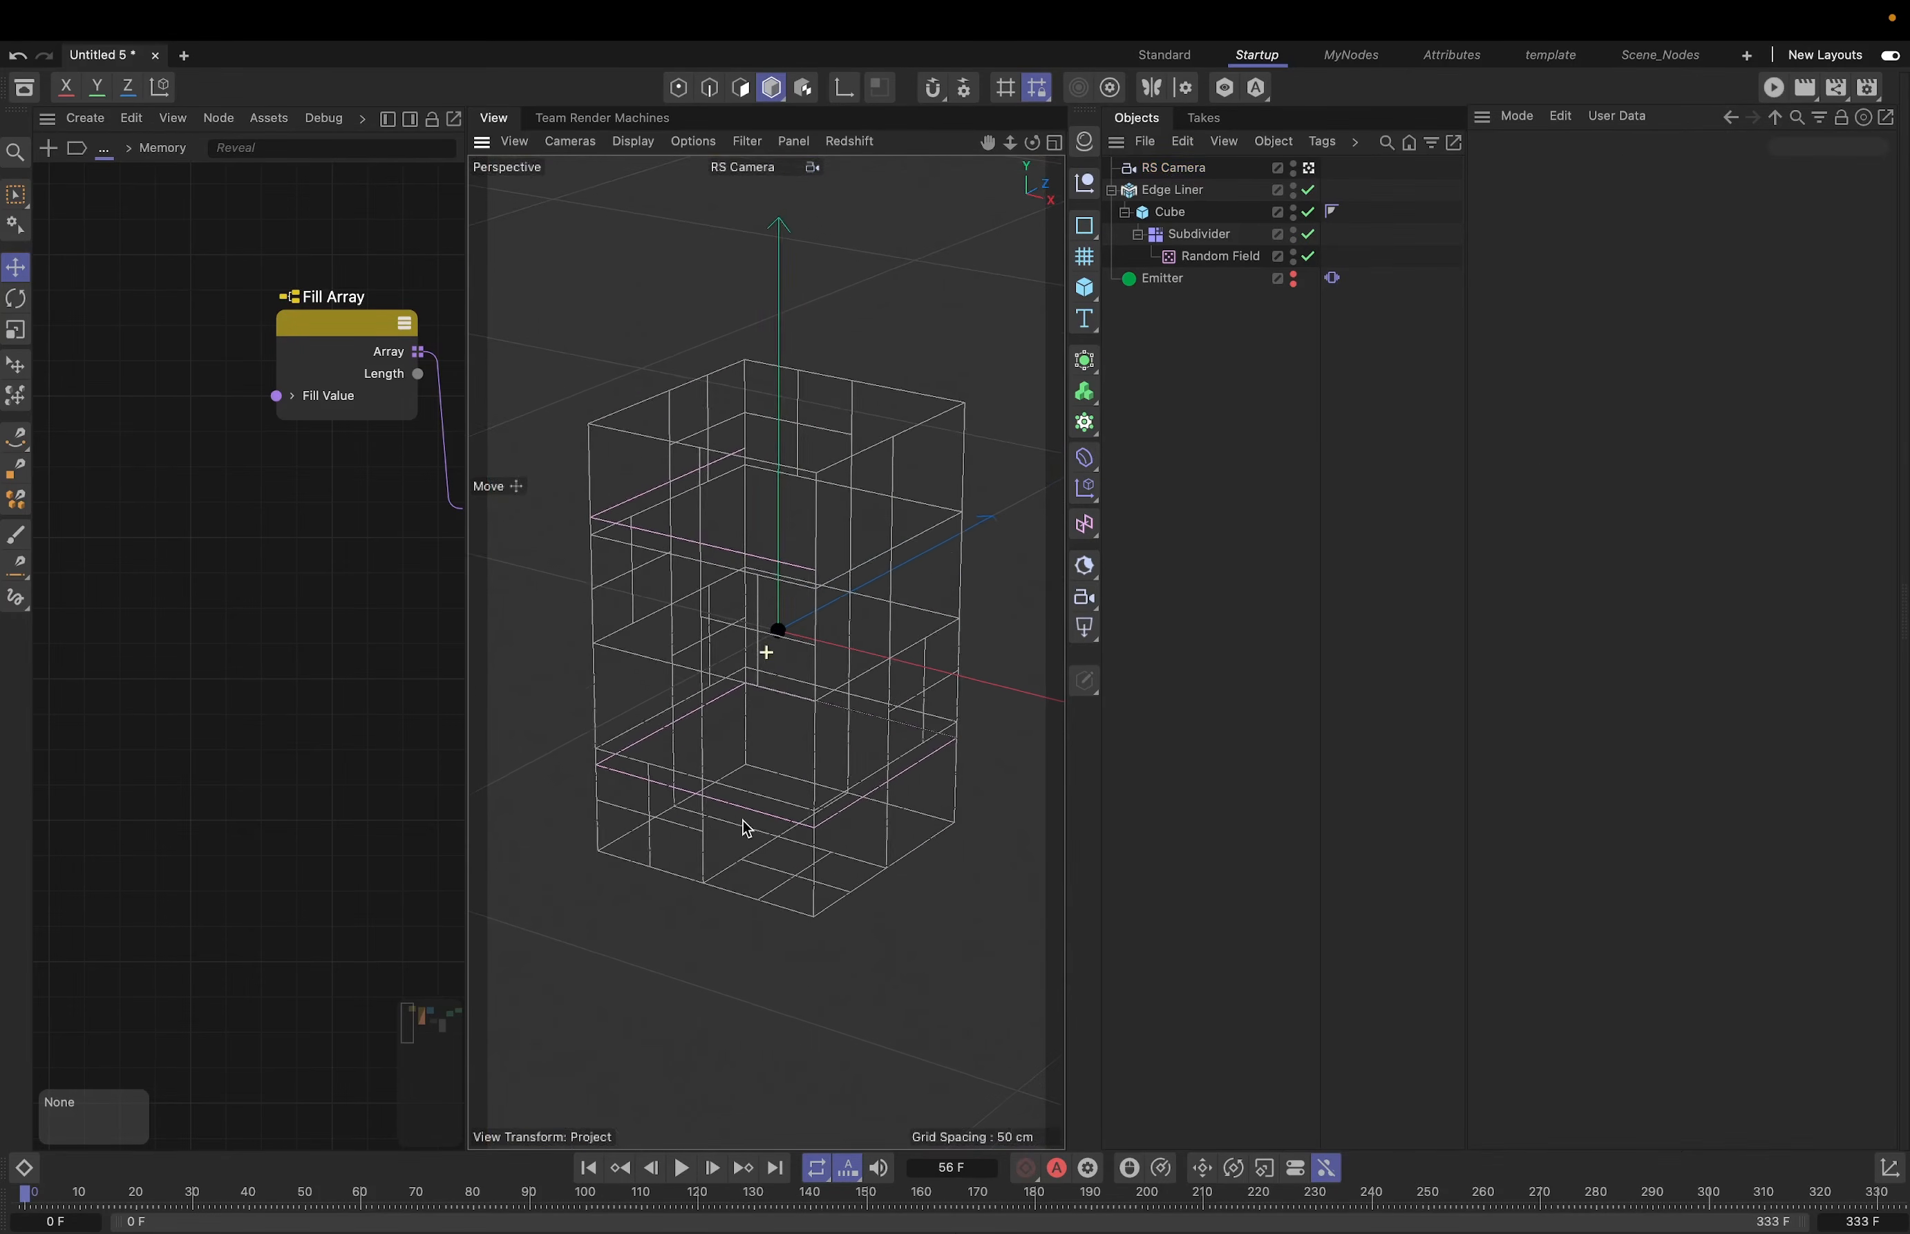
- Bring the Edge Liner object into the node graph below the Fill Array node and enlarge the graph area
left_click(1110, 191)
left_click_drag(1150, 193, 99, 537)
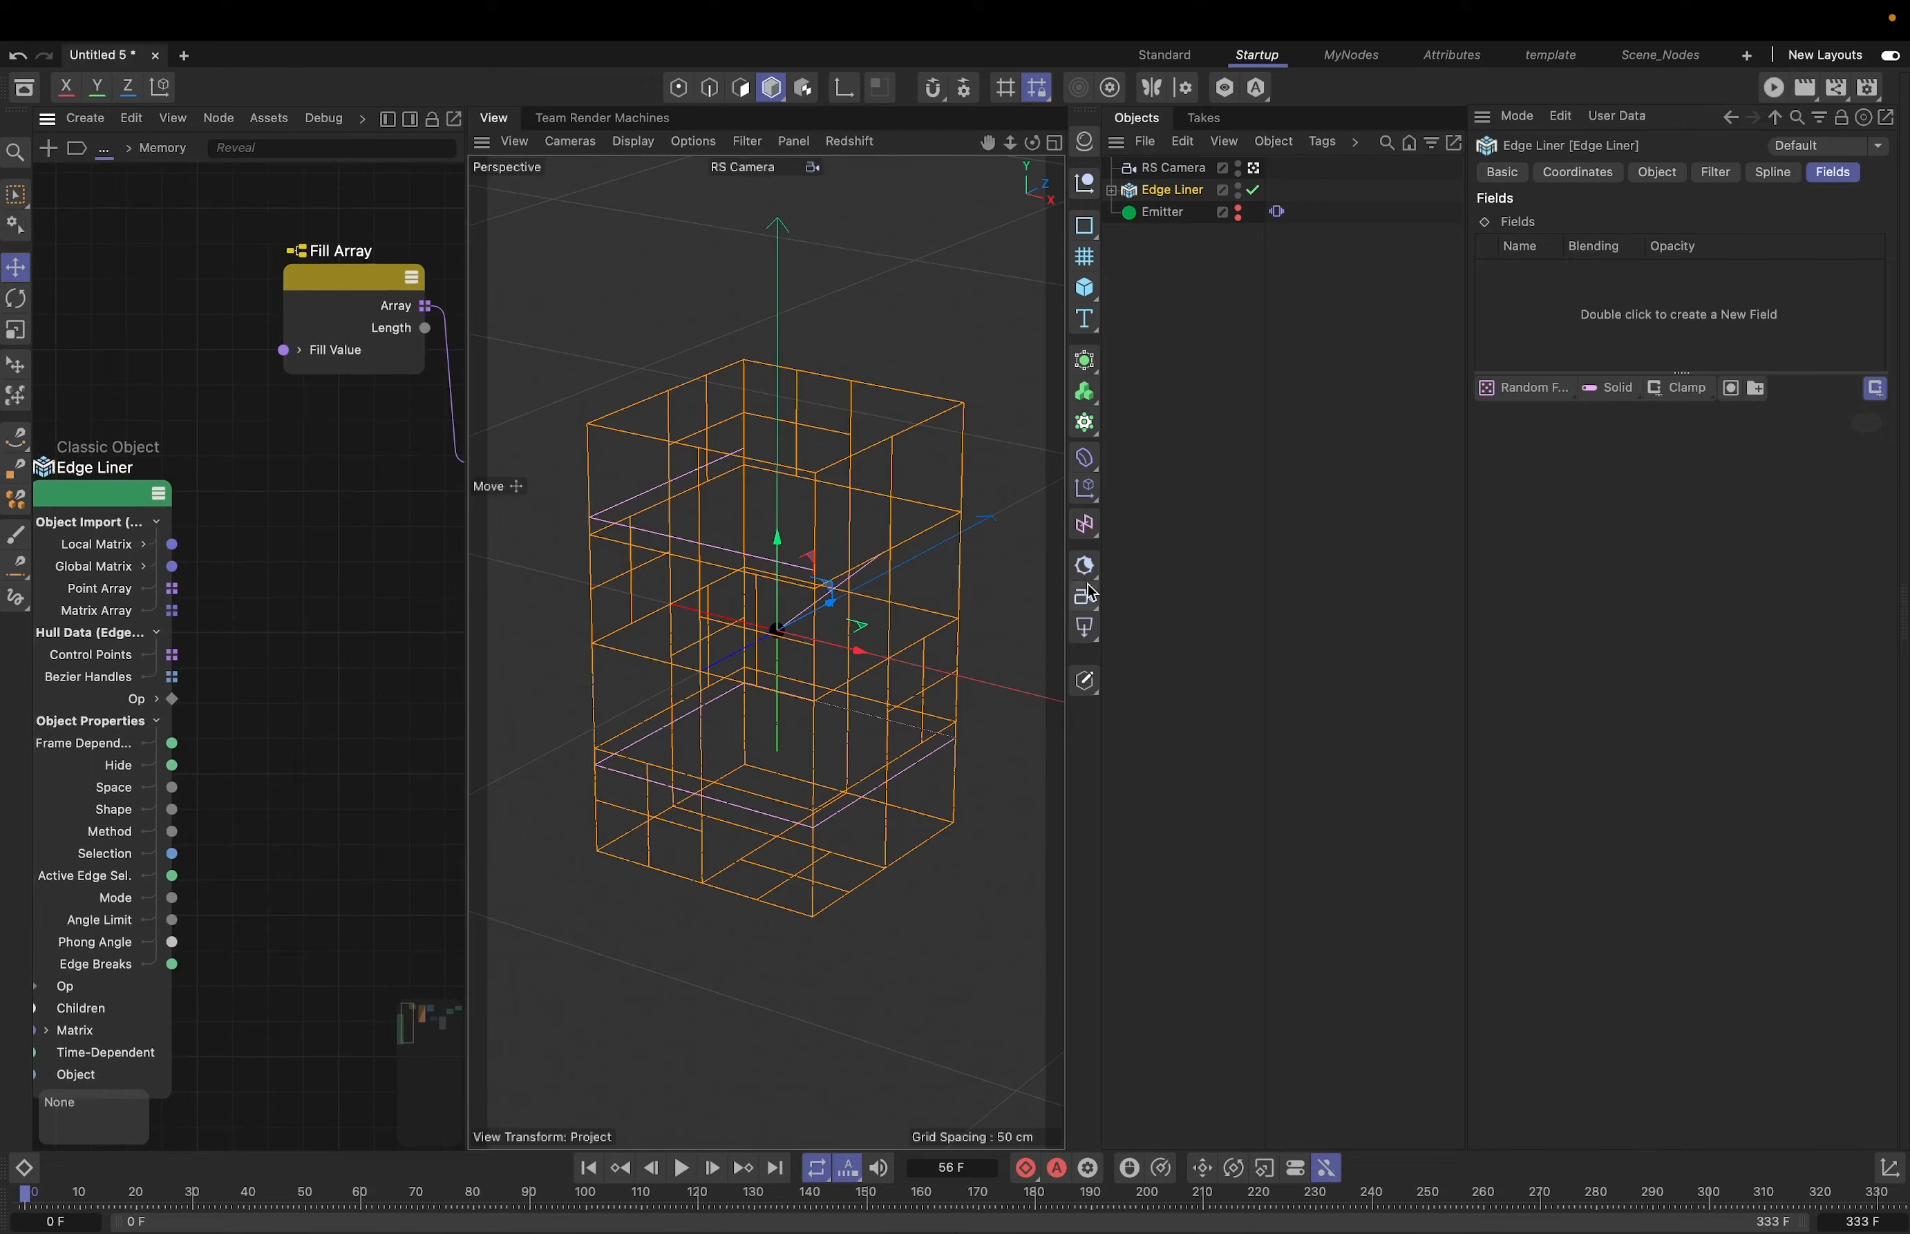
left_click_drag(1100, 590, 1331, 590)
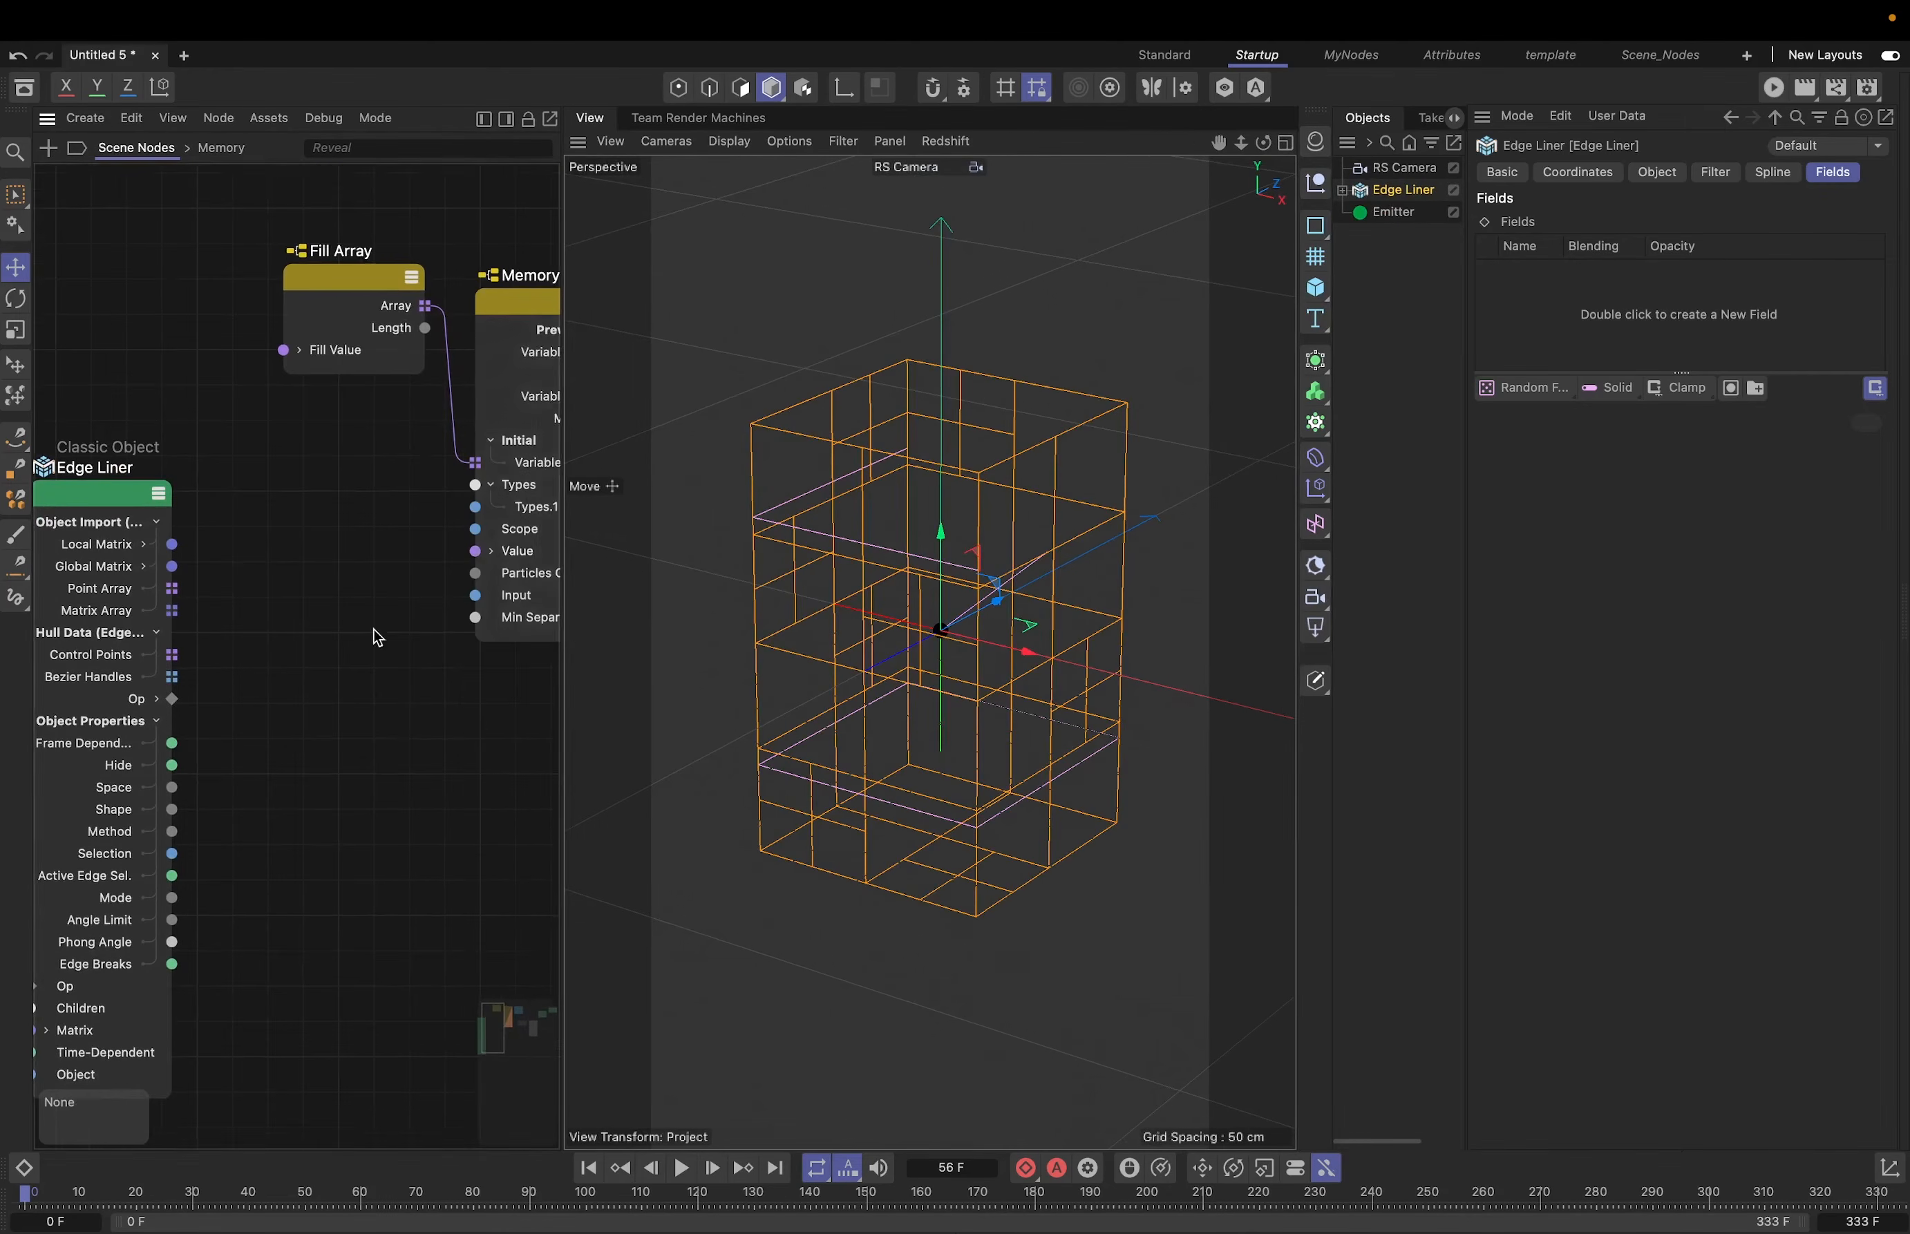
scroll(280, 578, "down", 4)
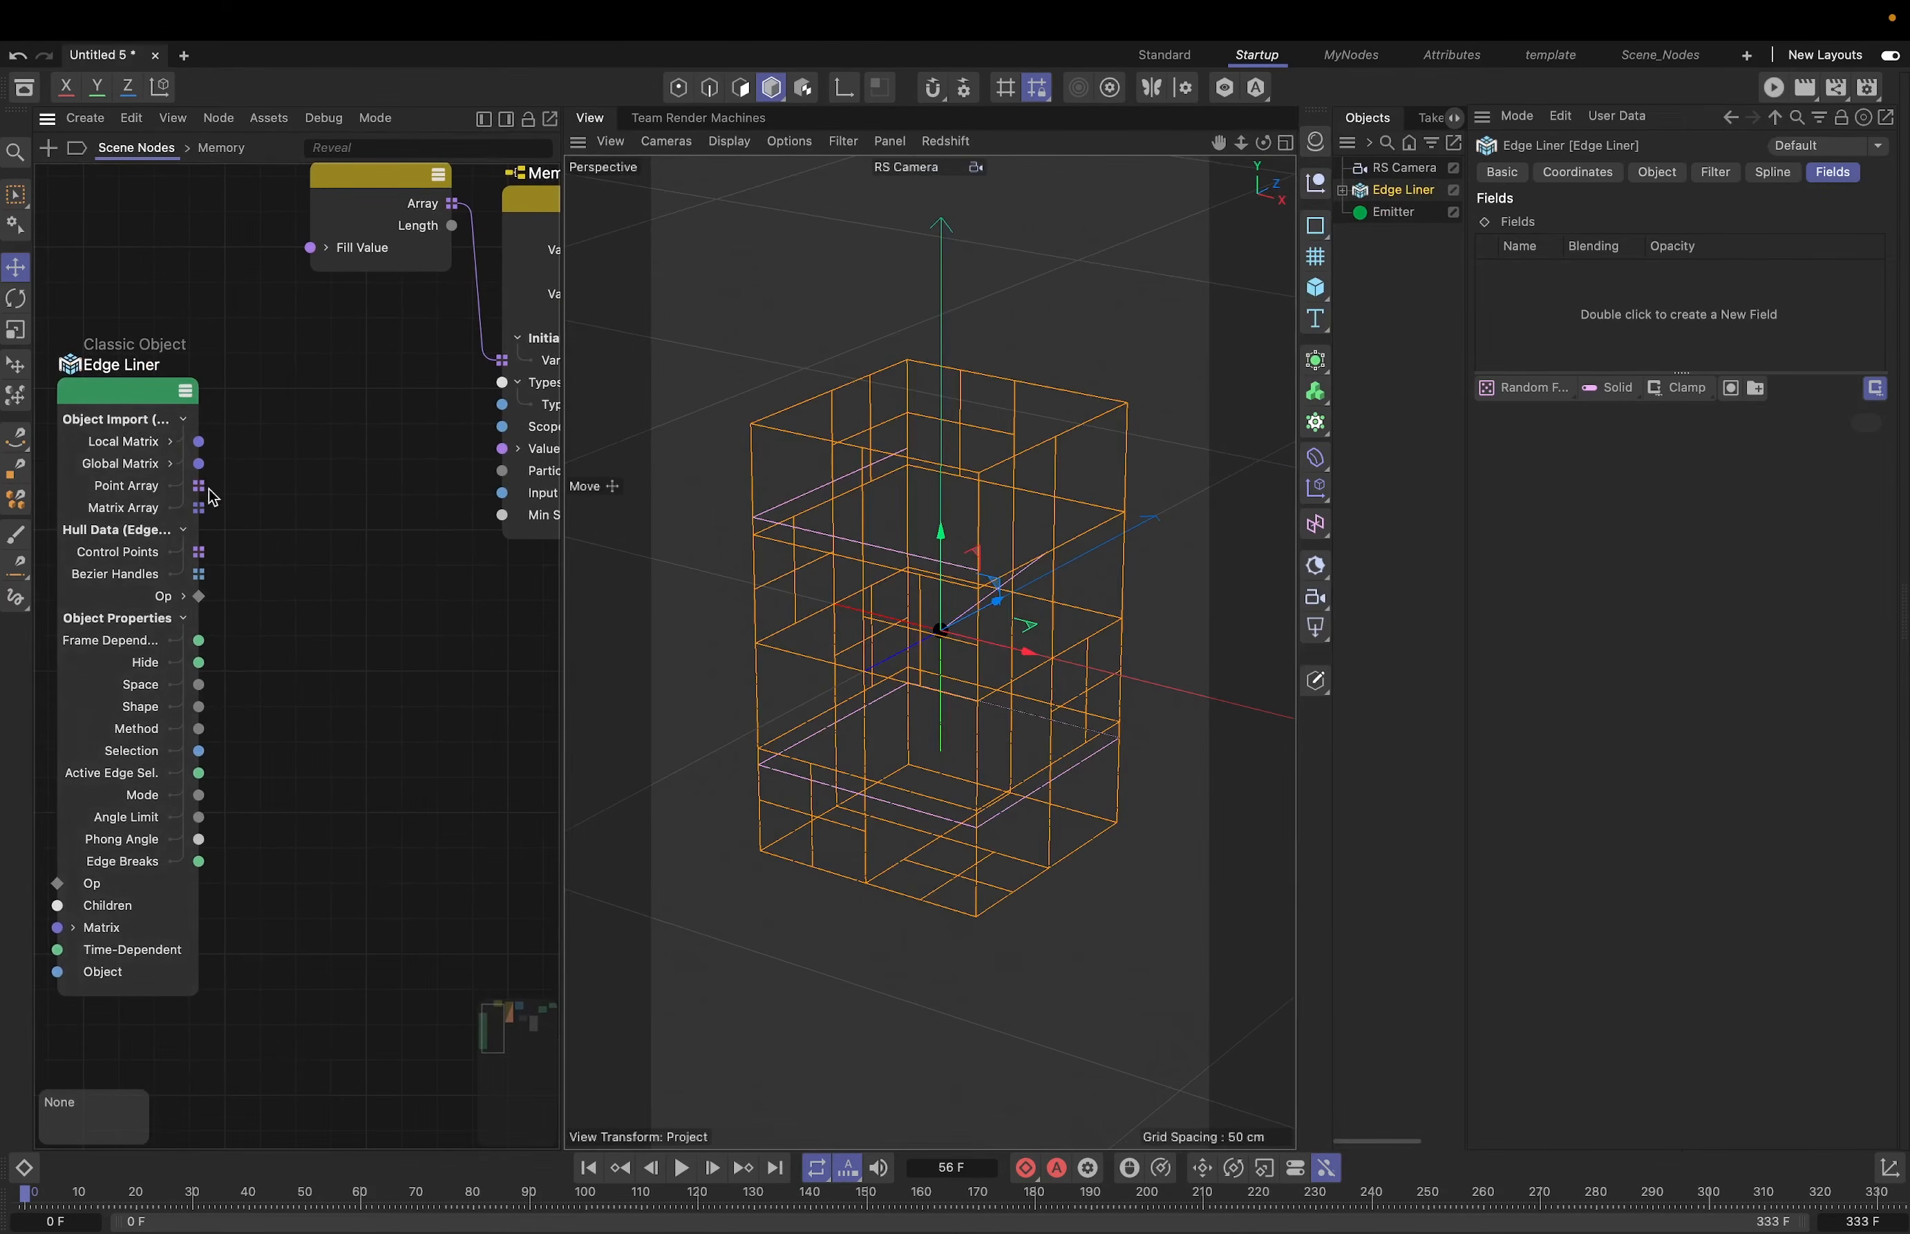
middle_click_drag(327, 534, 255, 531)
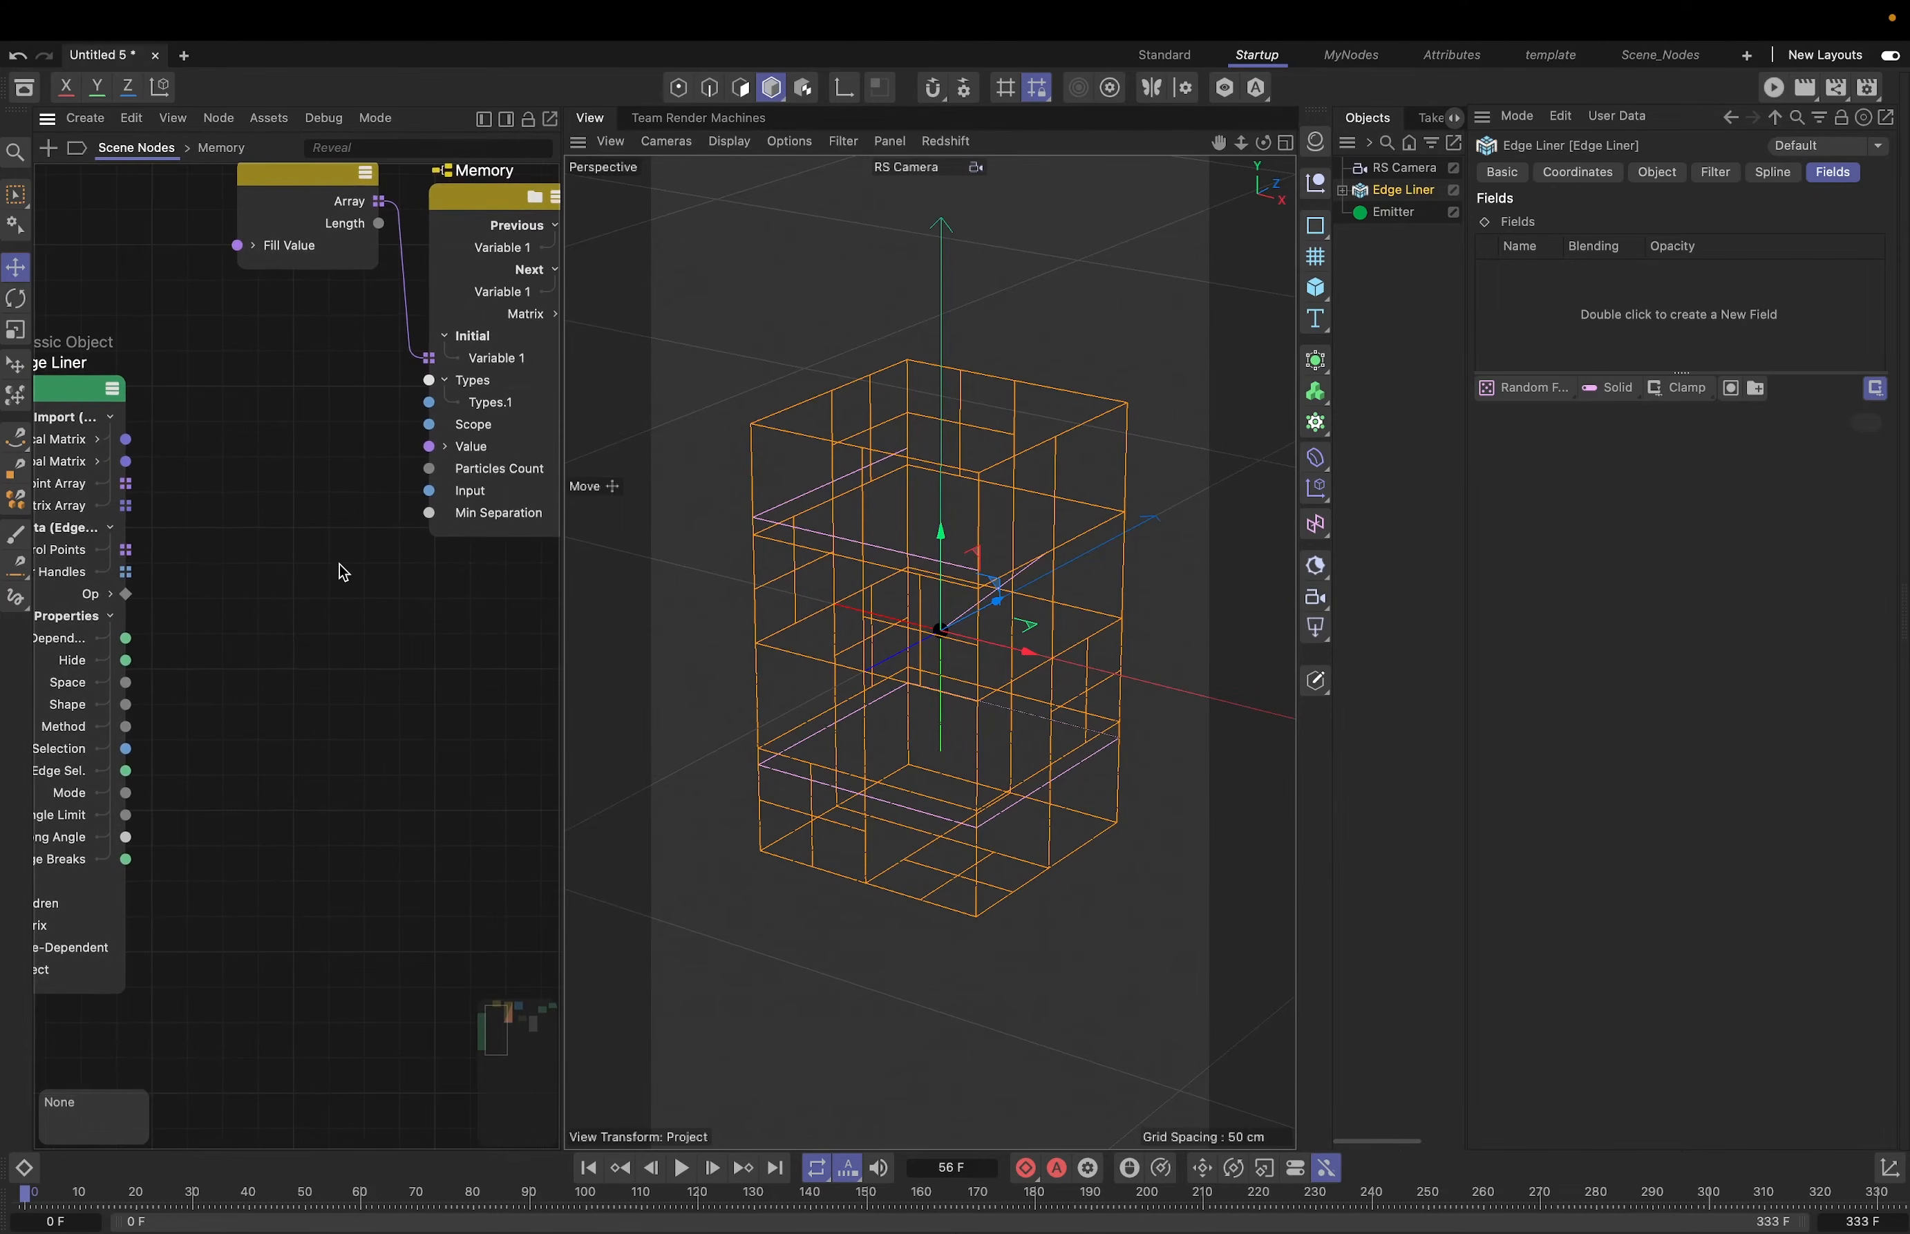
- Add a Cloner and a new Cube primitive as its child
left_click(1317, 425)
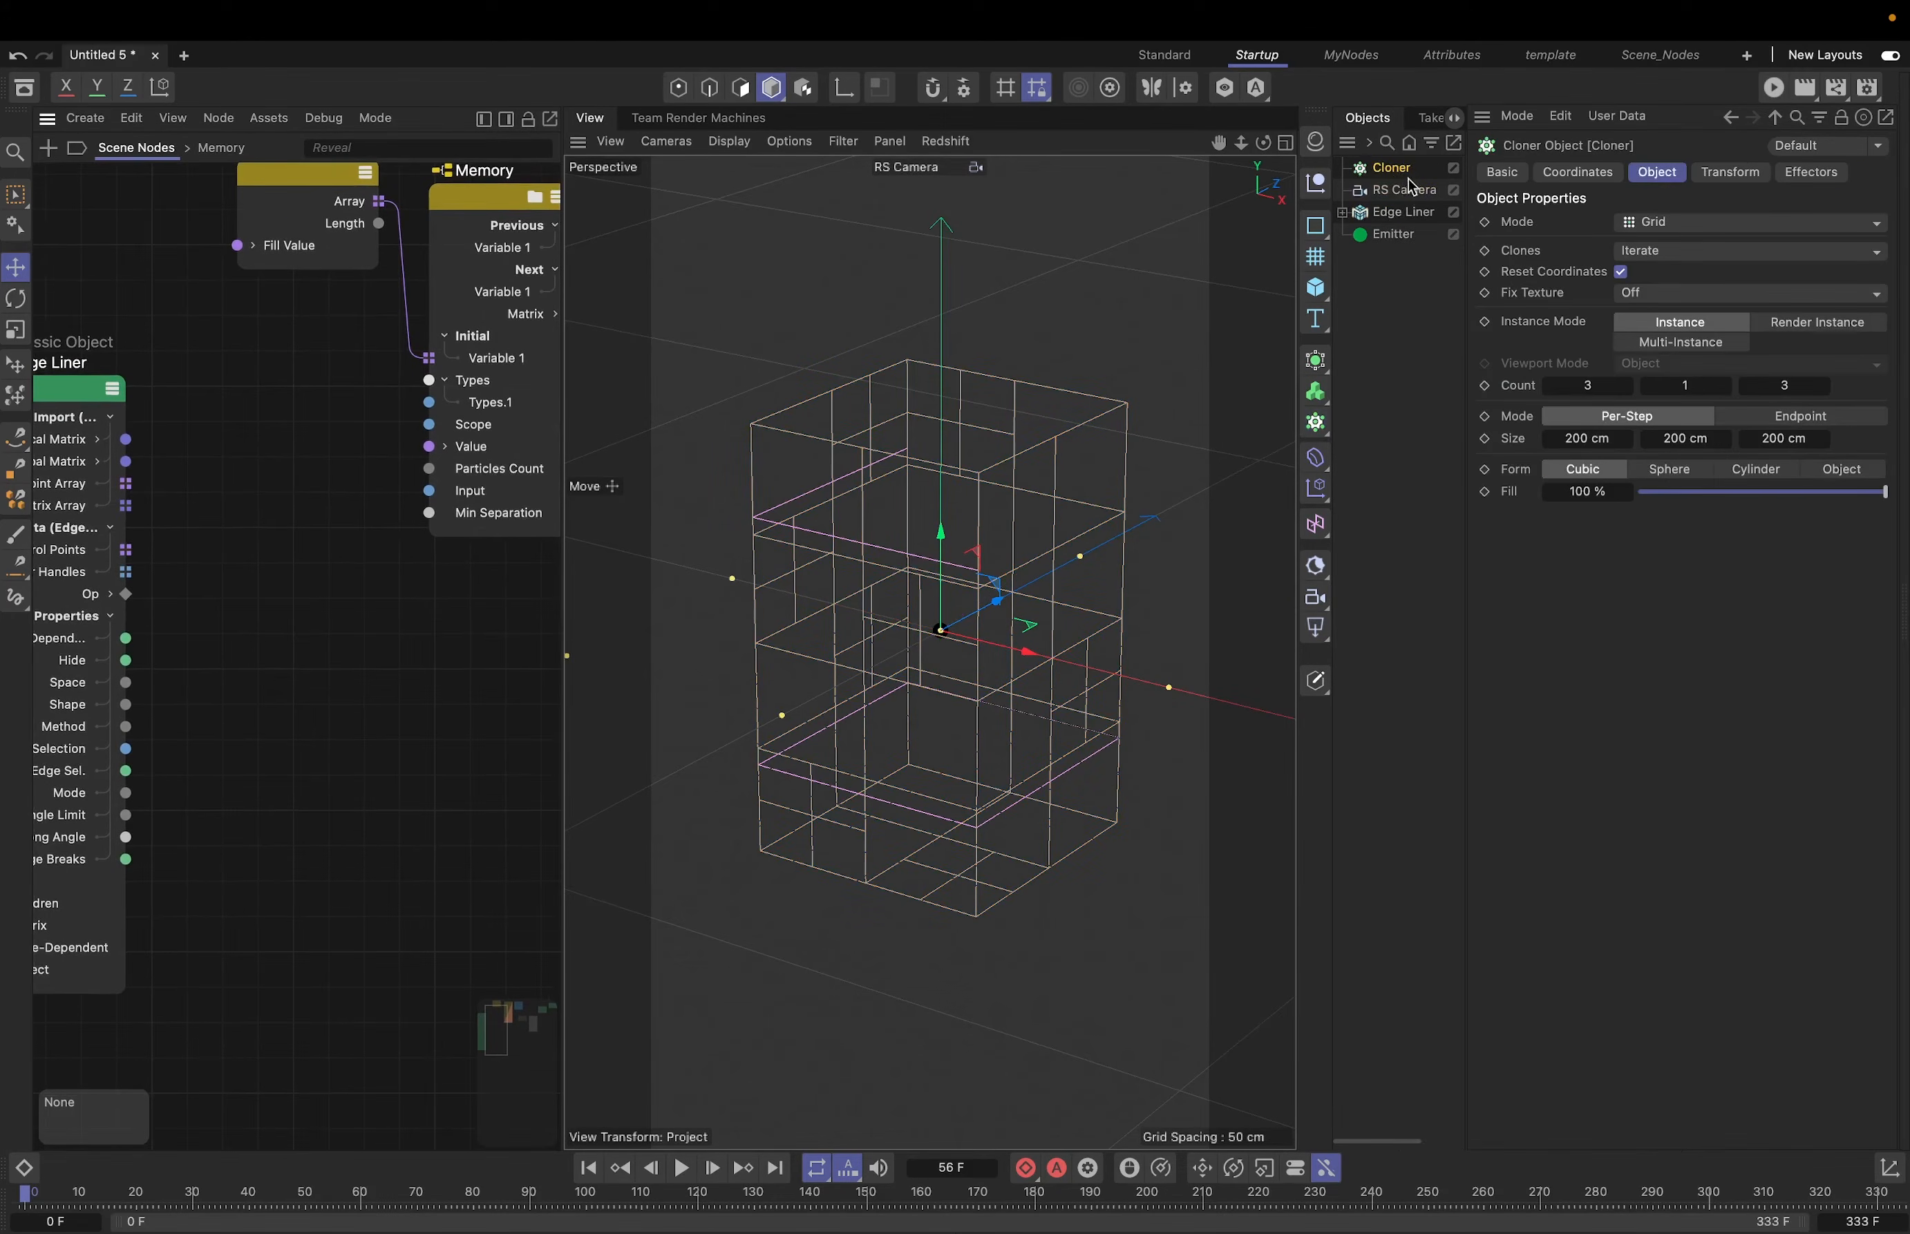
left_click(1321, 287)
left_click_drag(1380, 170, 1386, 191)
- Set the cloned Cube's X, Y and Z sizes to 4 cm
double_click(1664, 225)
type("4")
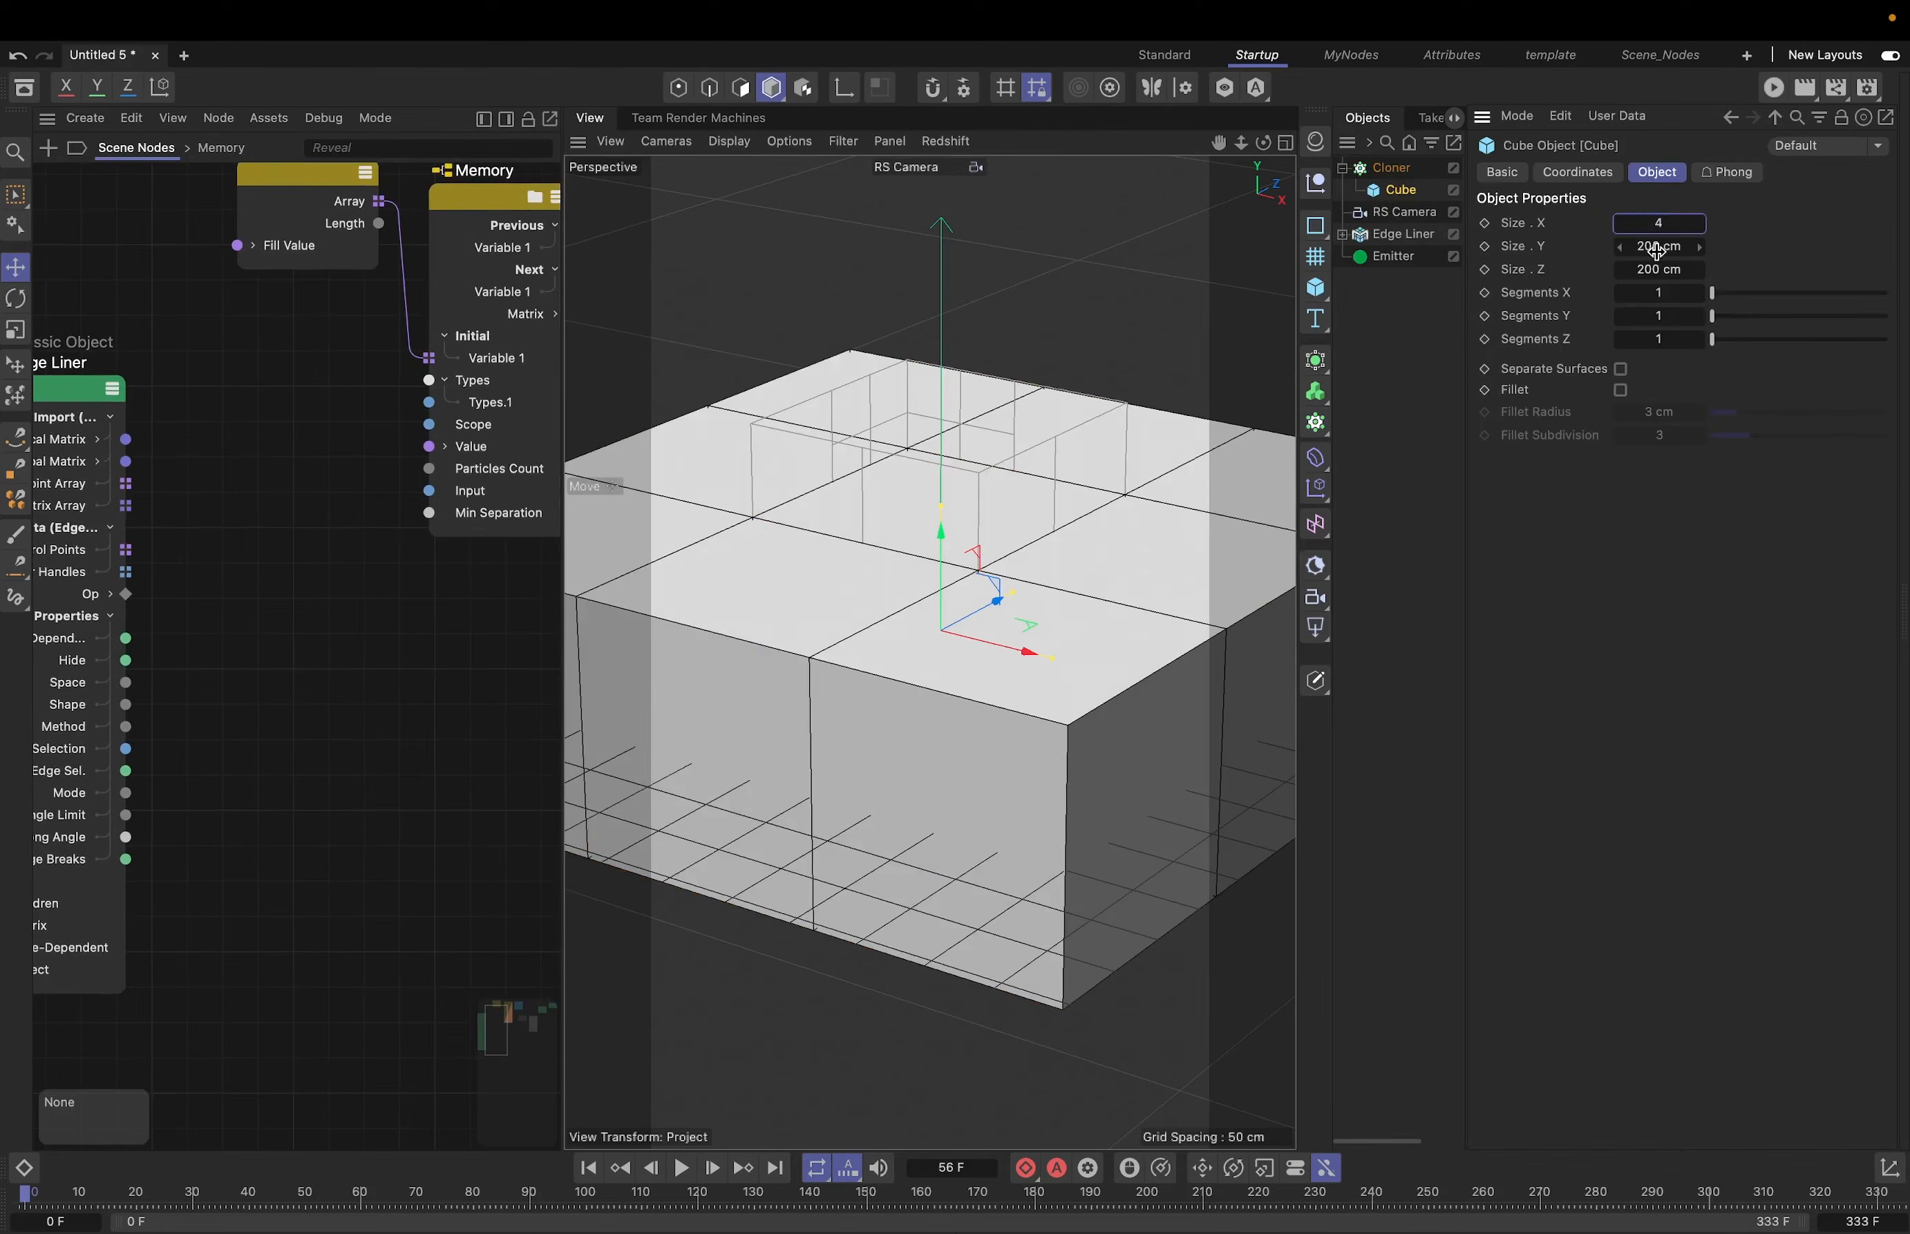
key("Tab")
type("4")
key("Tab")
type("4")
key("Return")
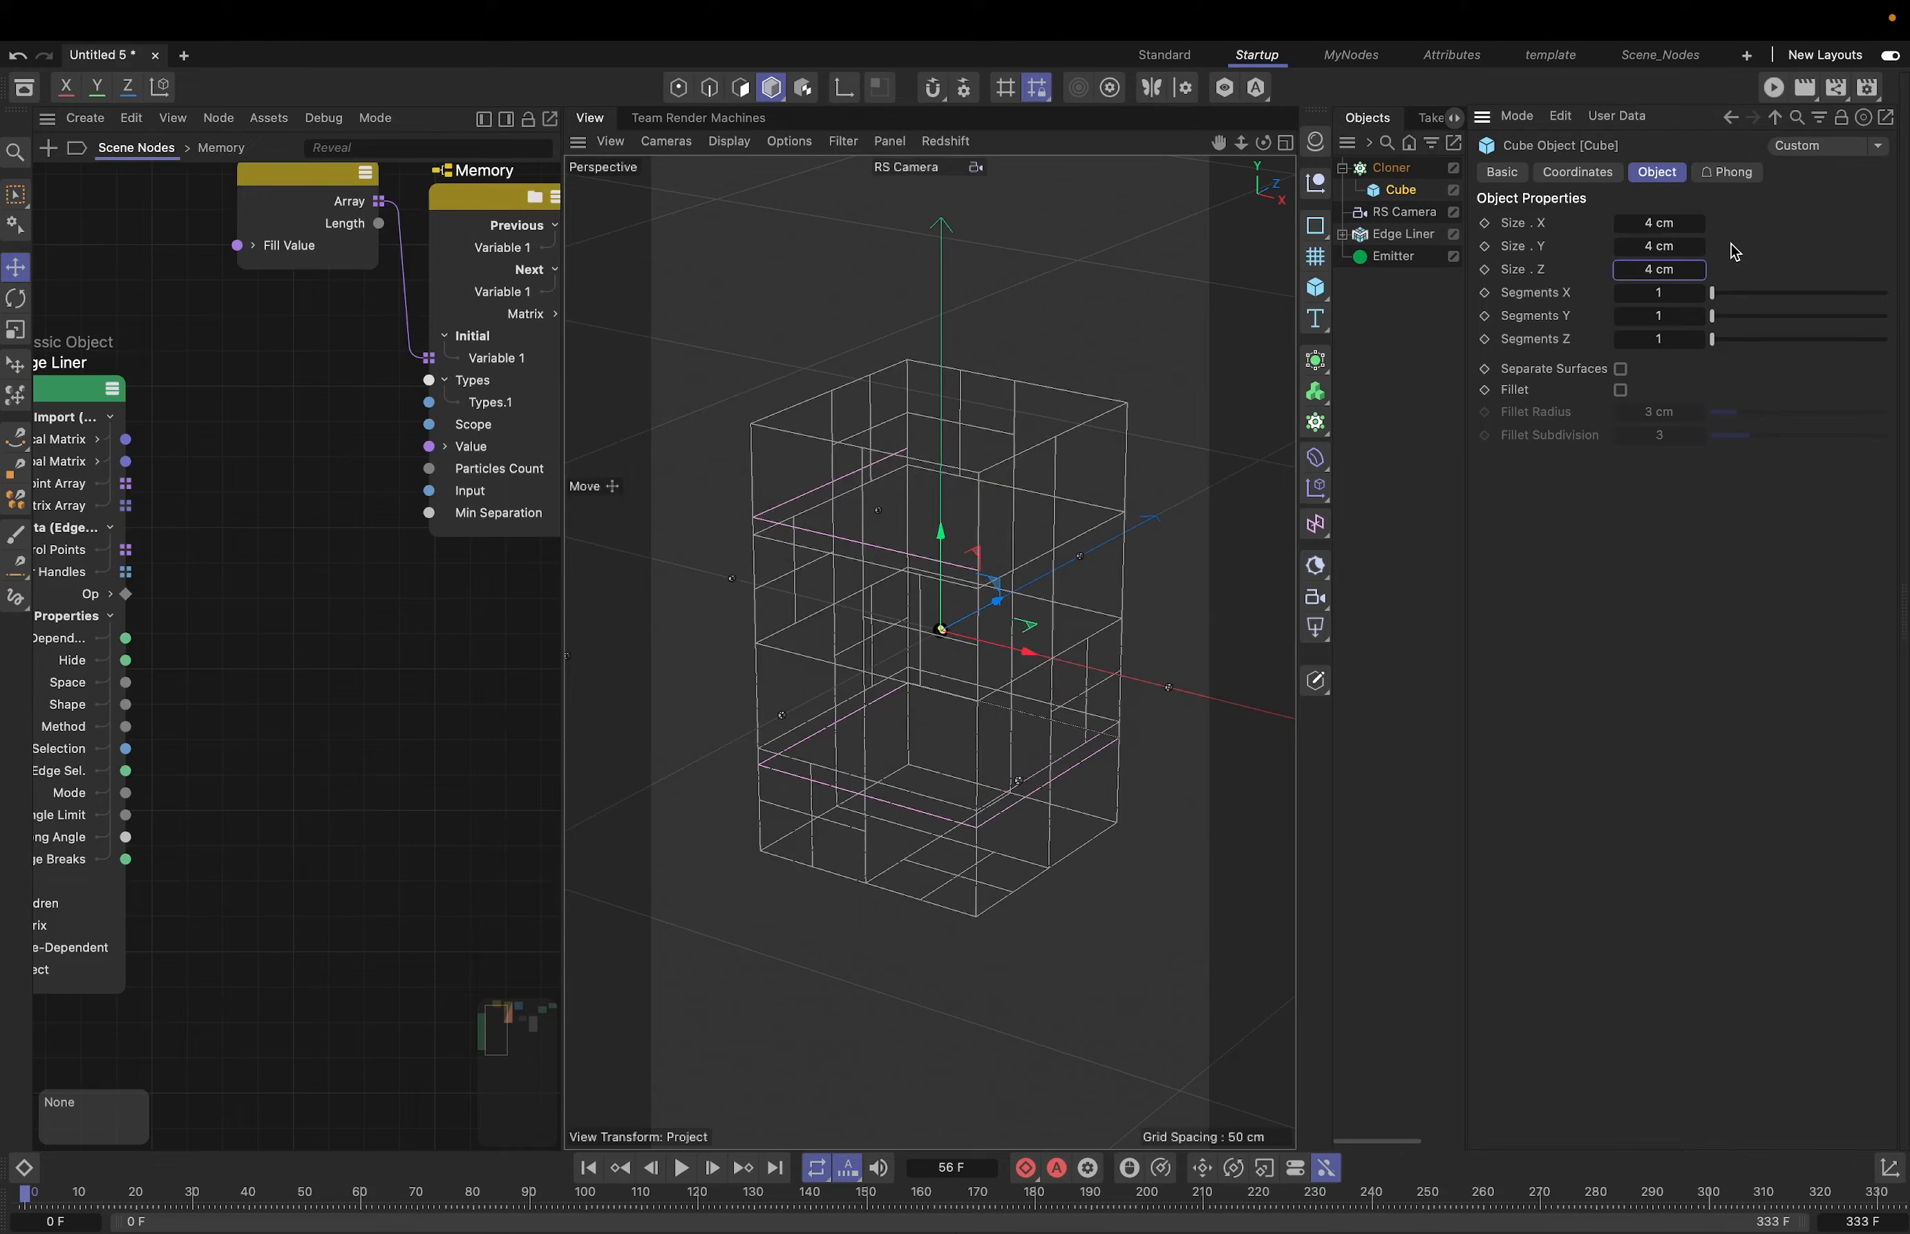
- Set the cloned Cube's size to 11 cm on all three axes
left_click(1651, 229)
double_click(1666, 245)
type("11")
double_click(1662, 227)
type("11")
double_click(1665, 269)
type("11")
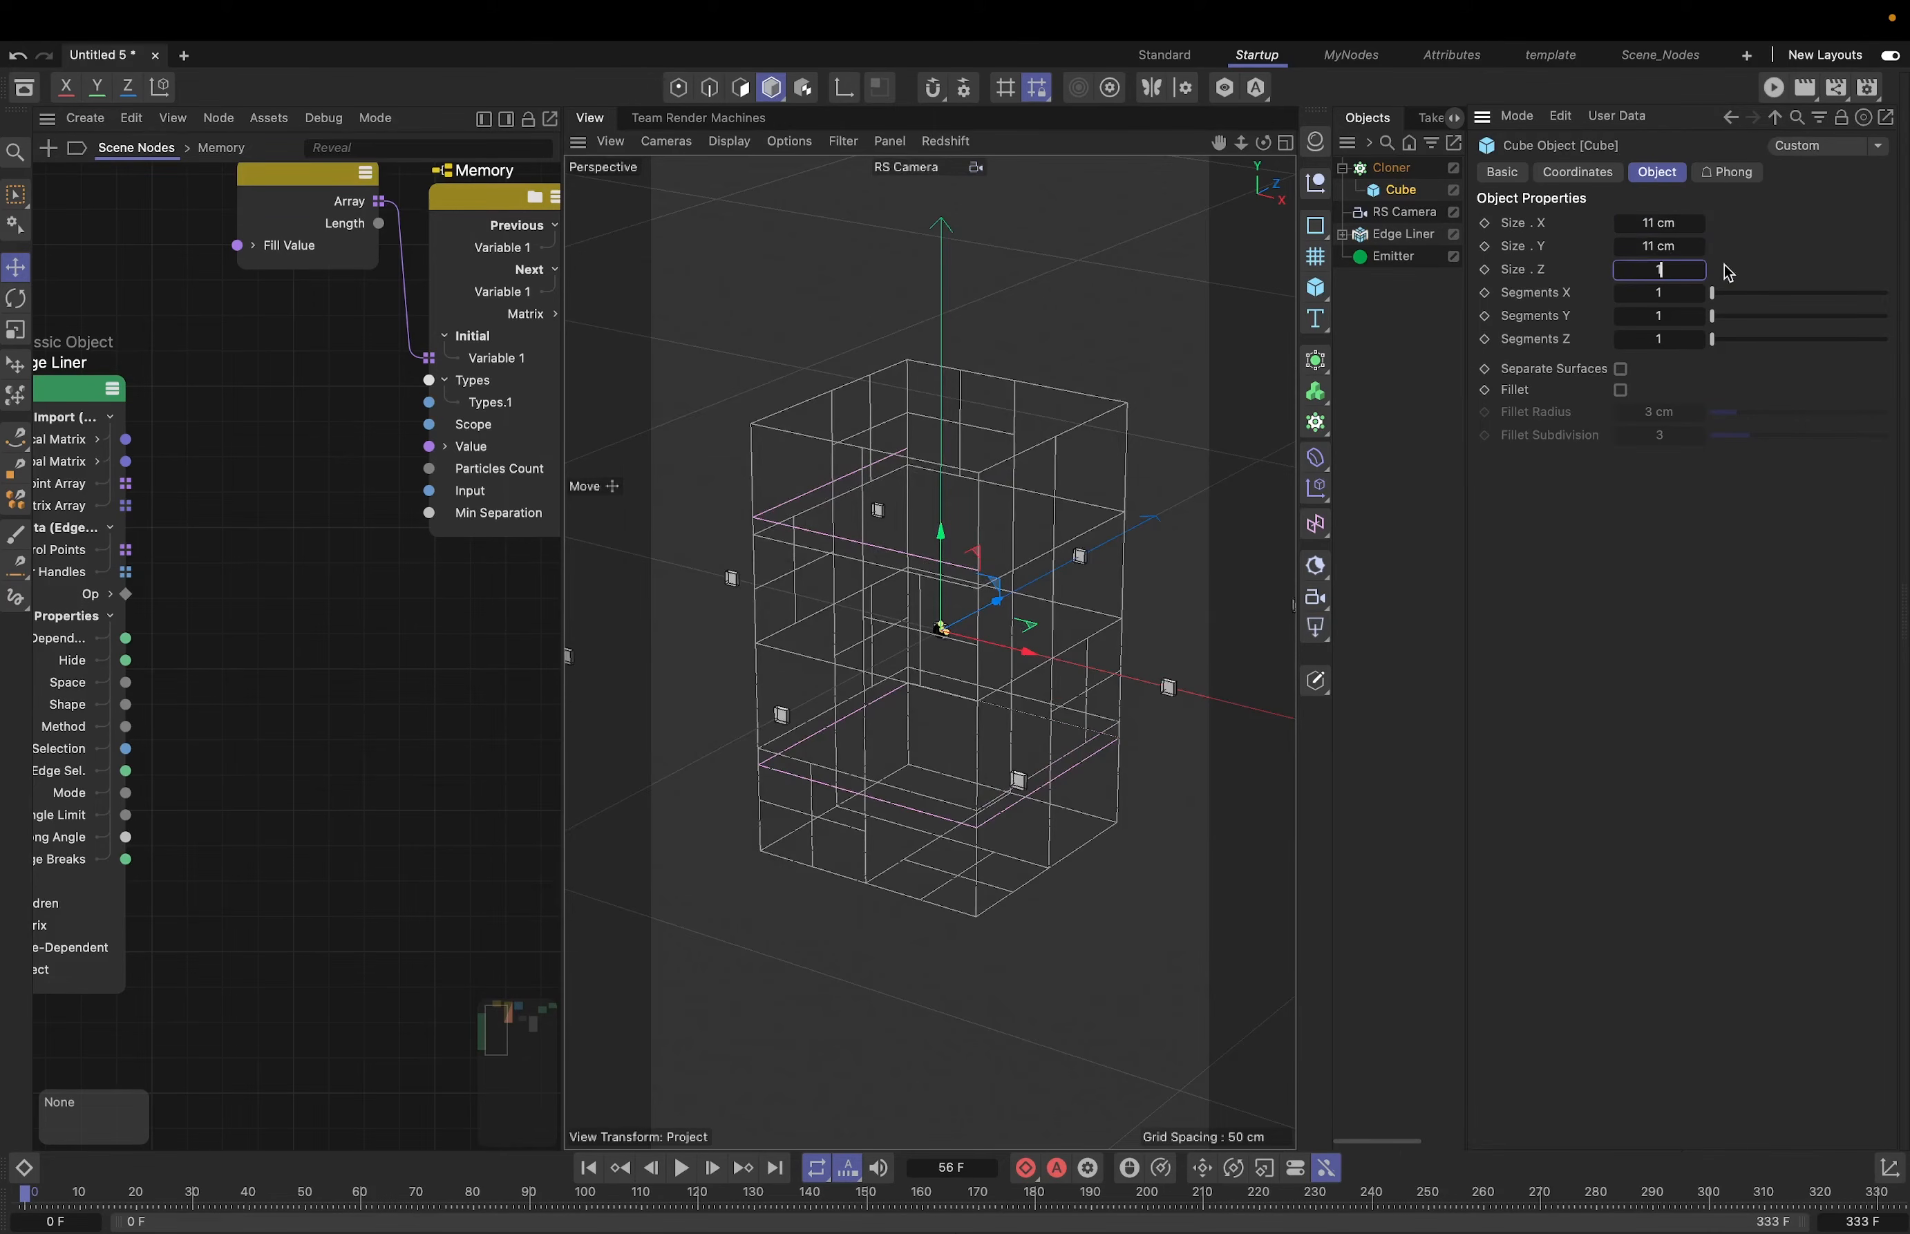
- Switch the Cloner to Object mode and assign the Edge Liner as the object to distribute the cubes on
key("Return")
left_click(1392, 169)
left_click(1695, 219)
left_click(1686, 249)
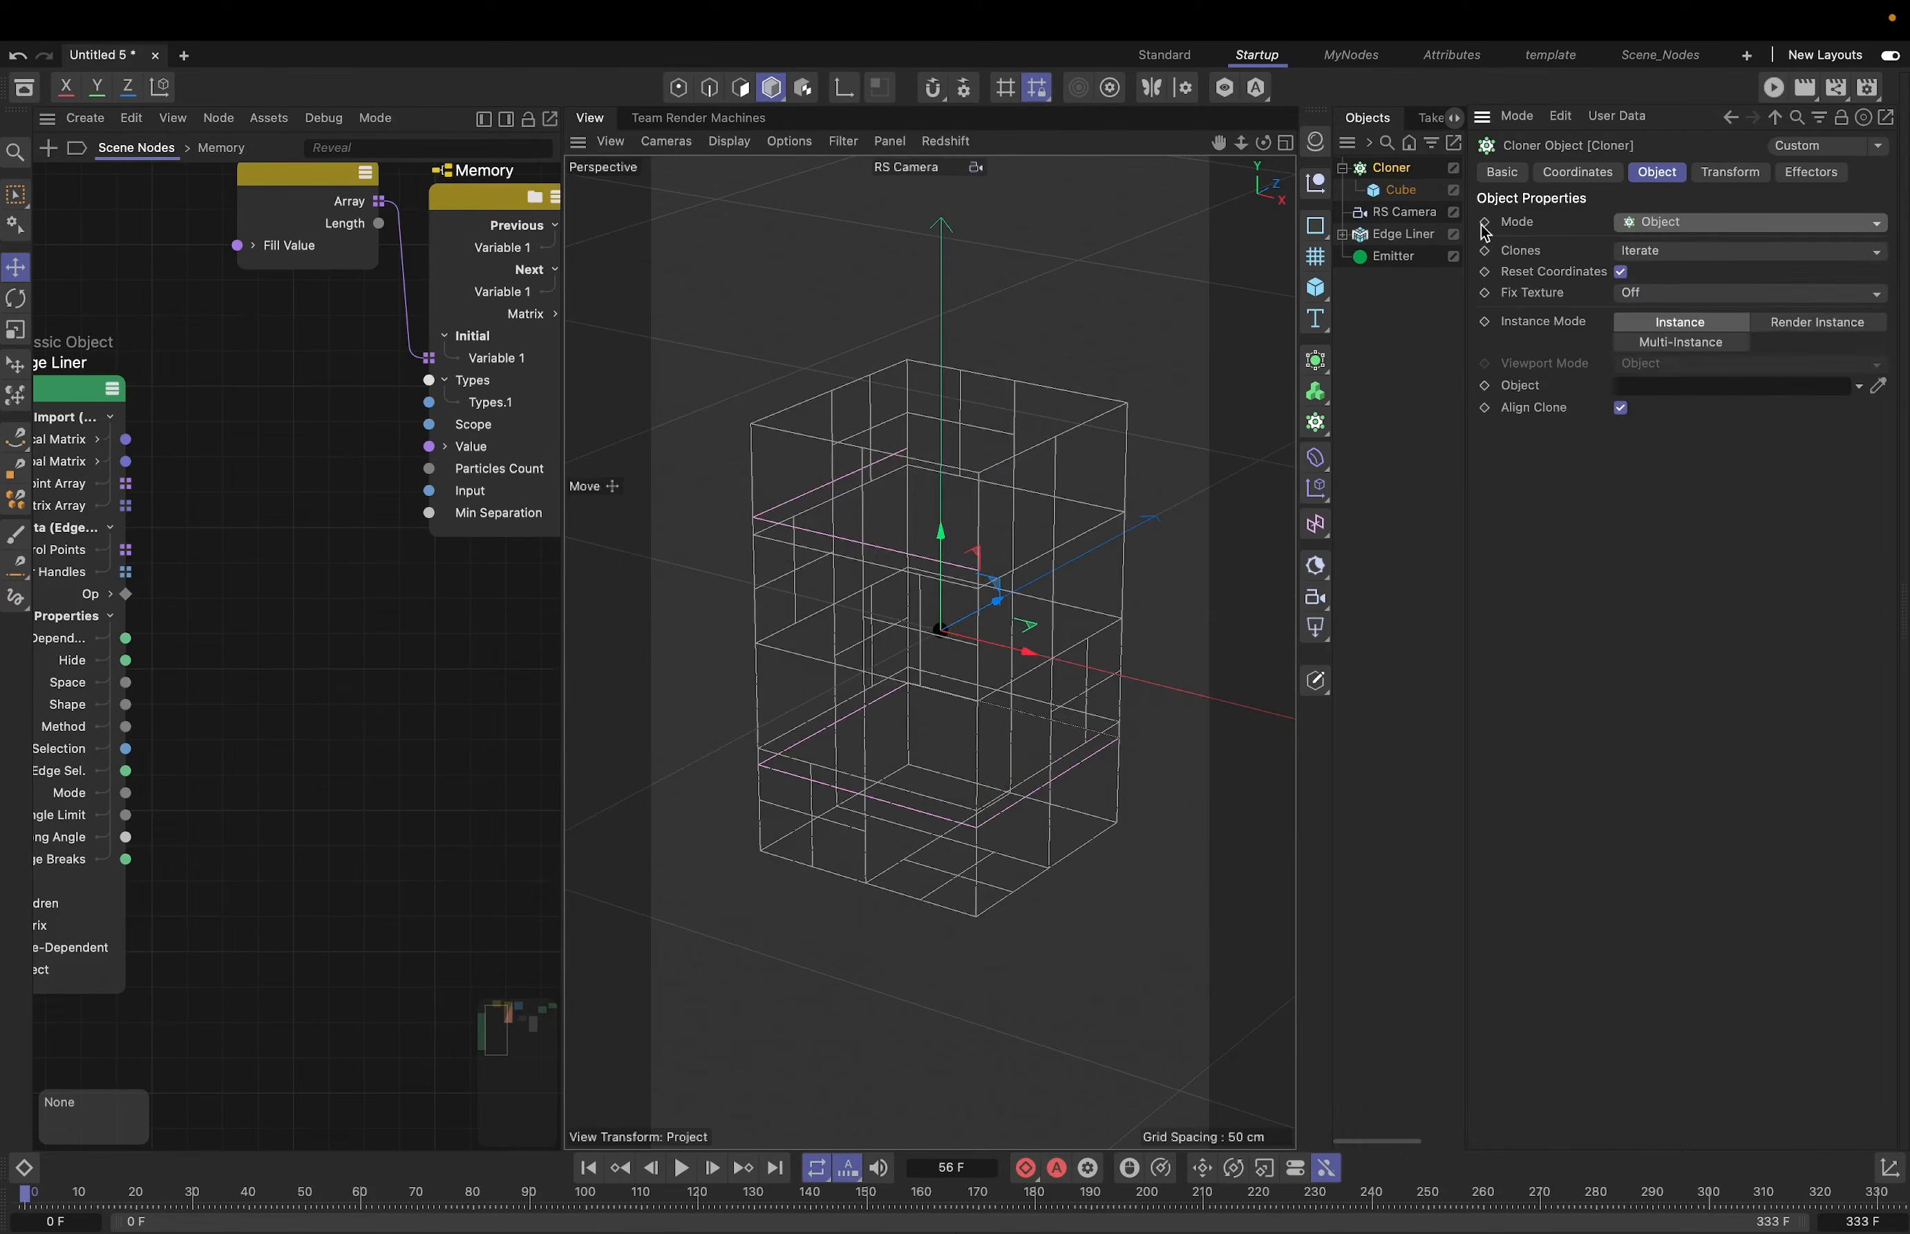
left_click_drag(1397, 243, 1661, 385)
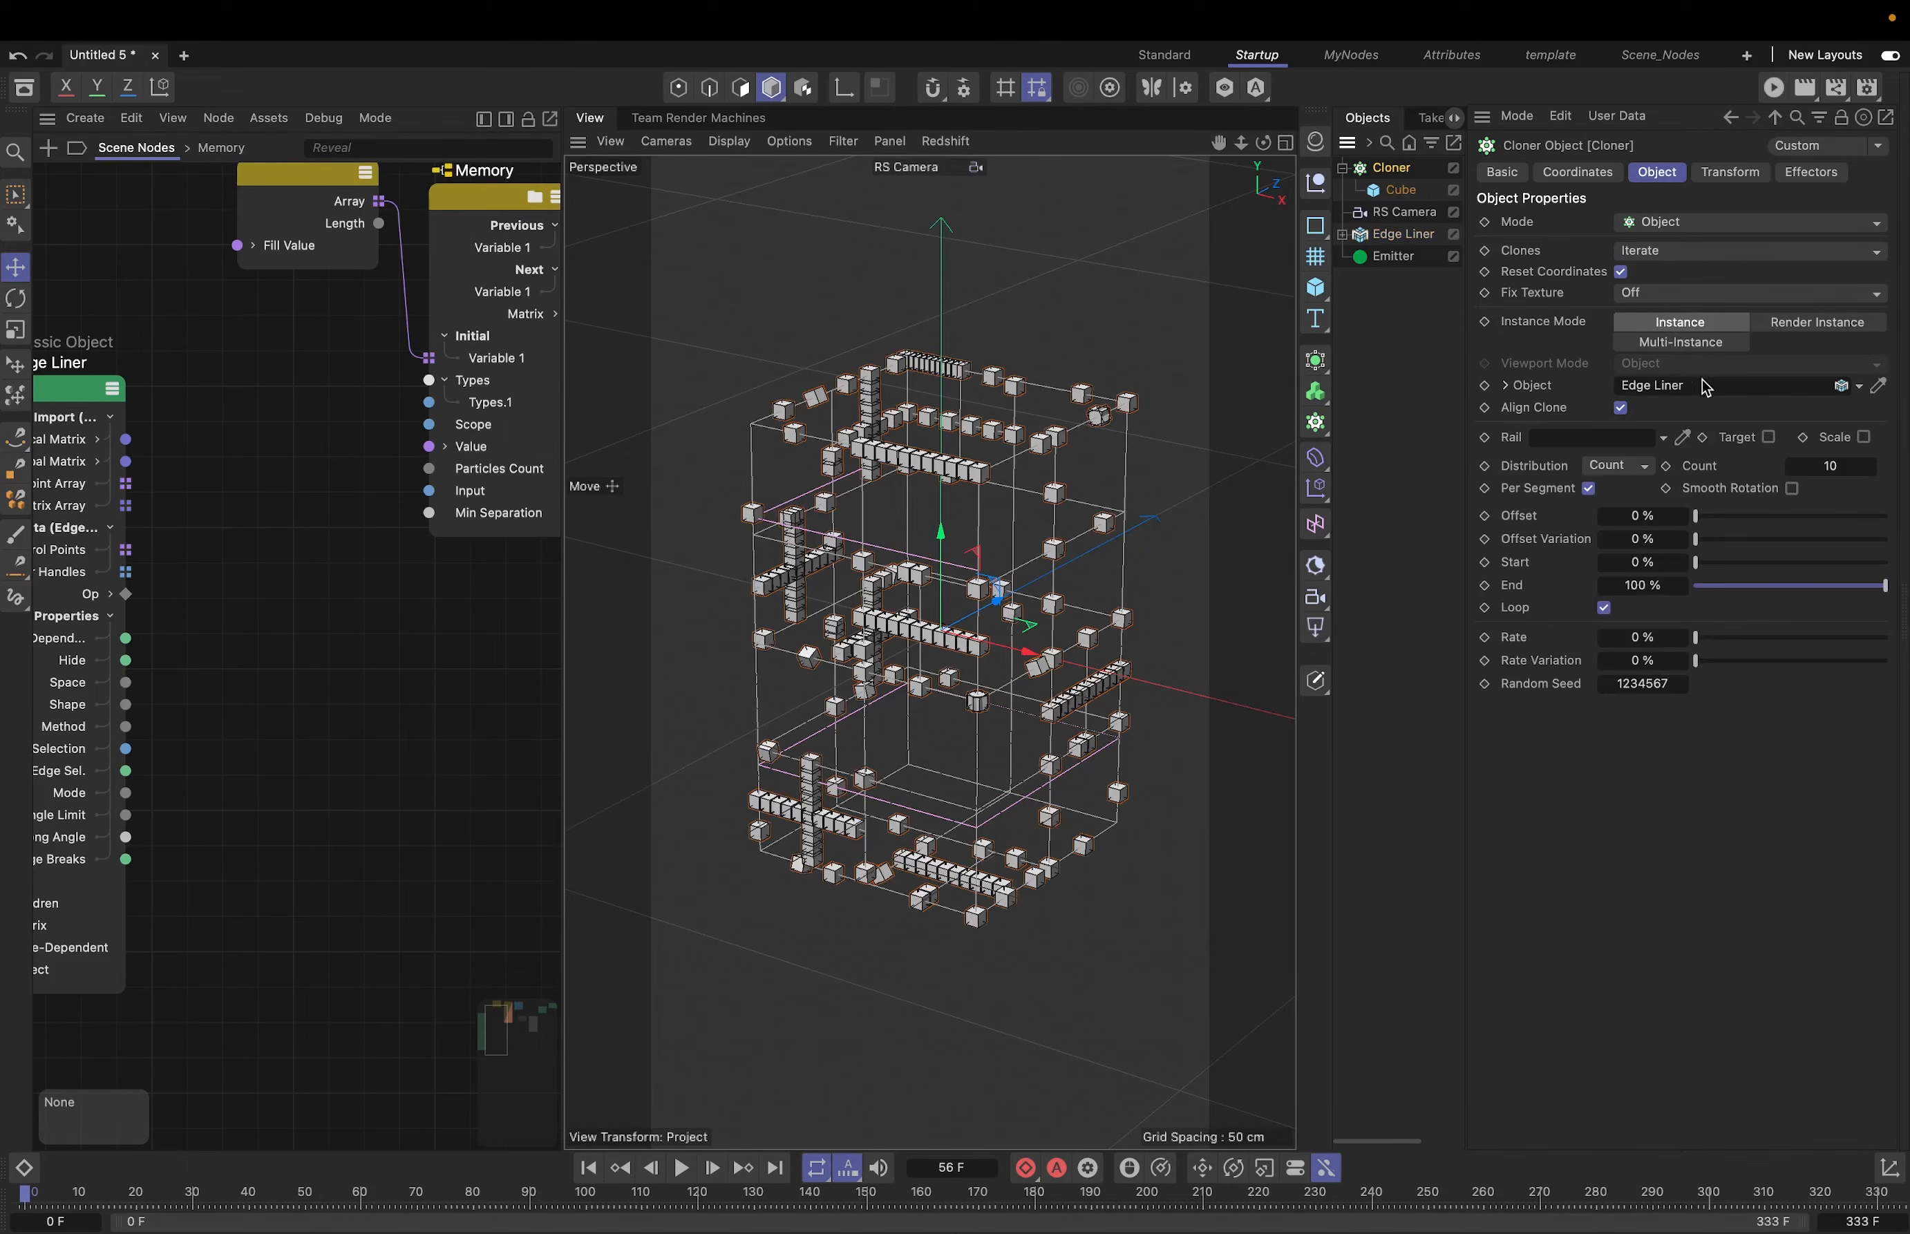
- Configure the Cloner with a count of 1, Multi-Instance mode and a 31% rate
left_click(1833, 466)
type("21")
key("Return")
left_click(1725, 343)
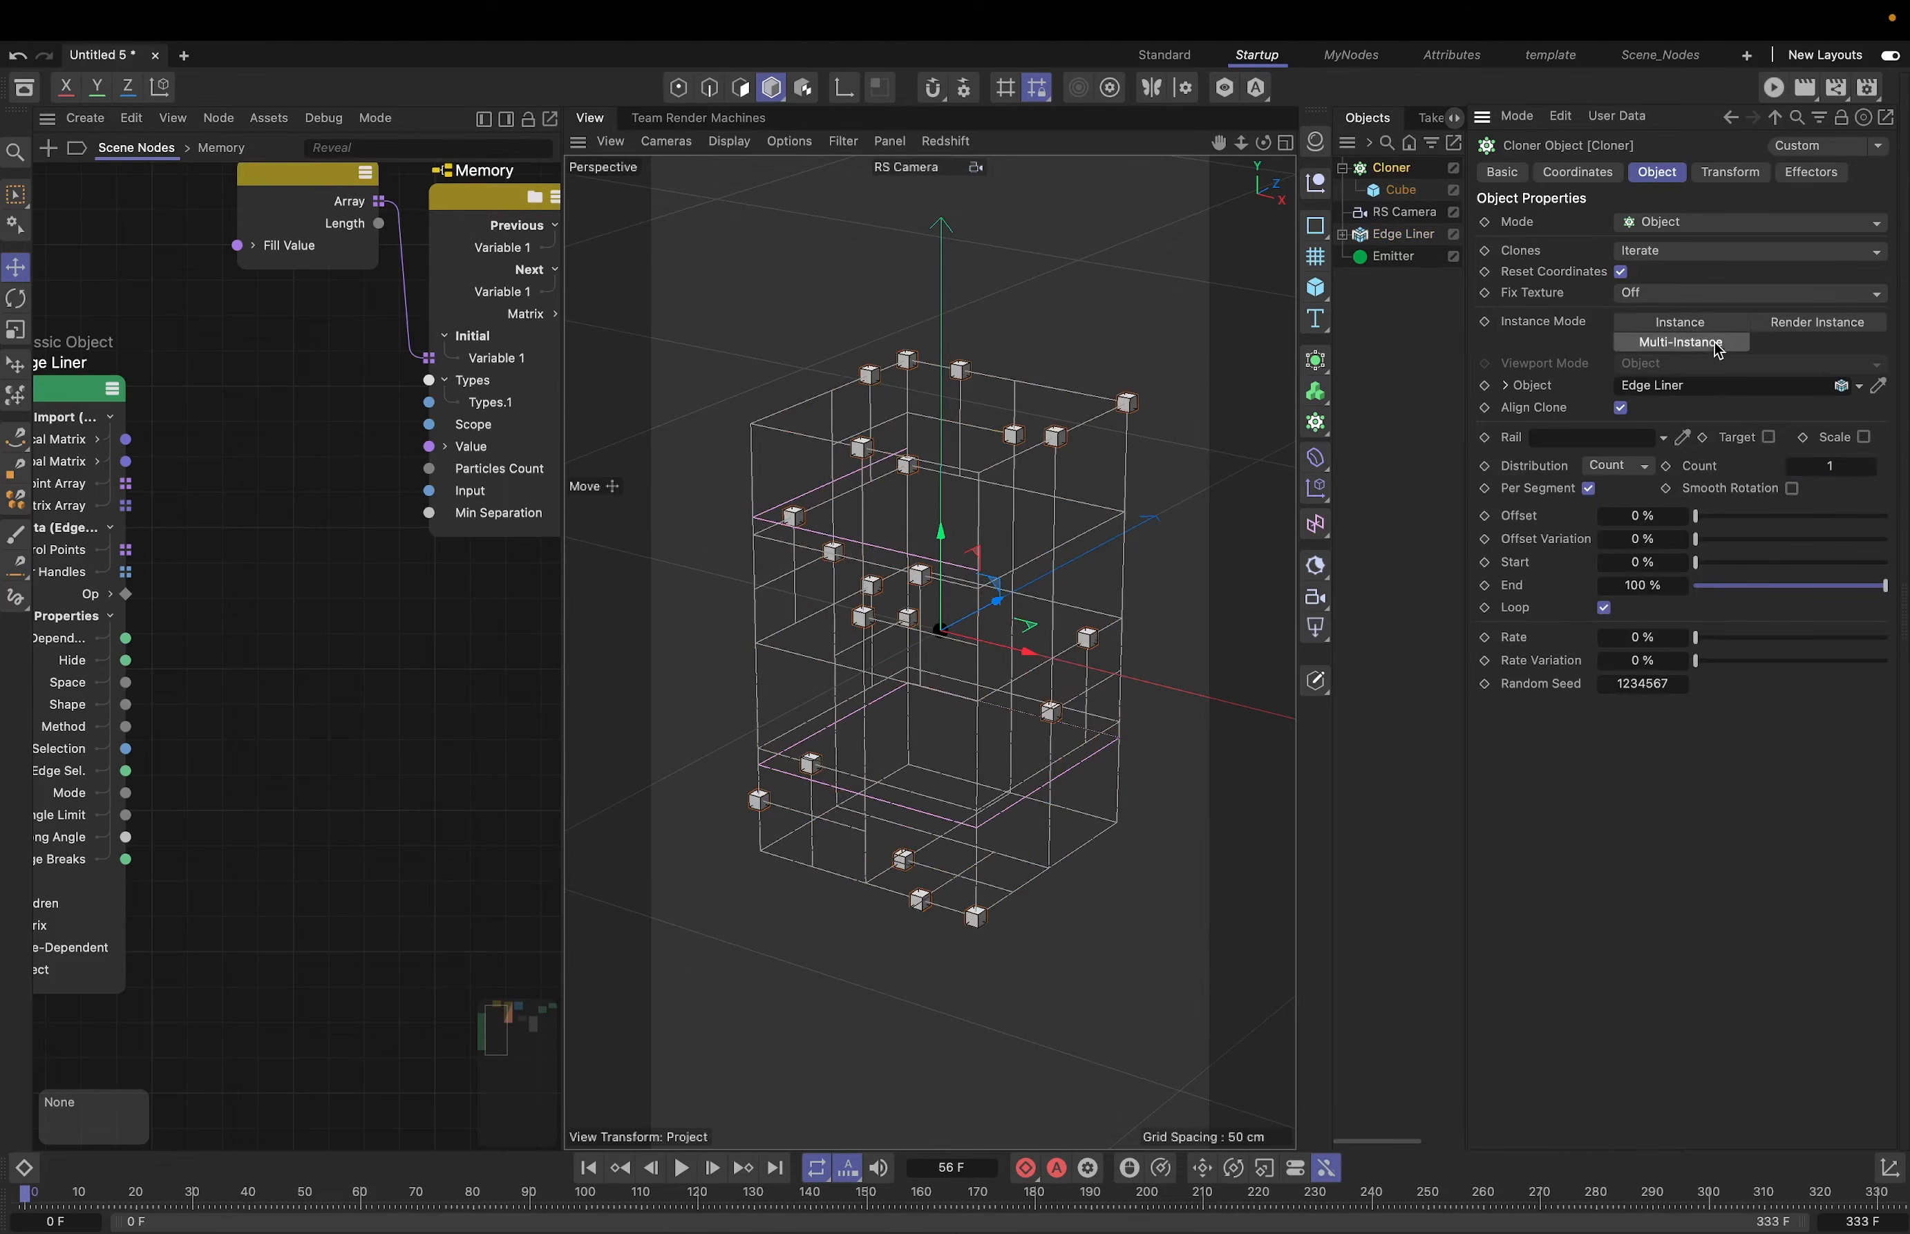
left_click_drag(1696, 638, 1754, 642)
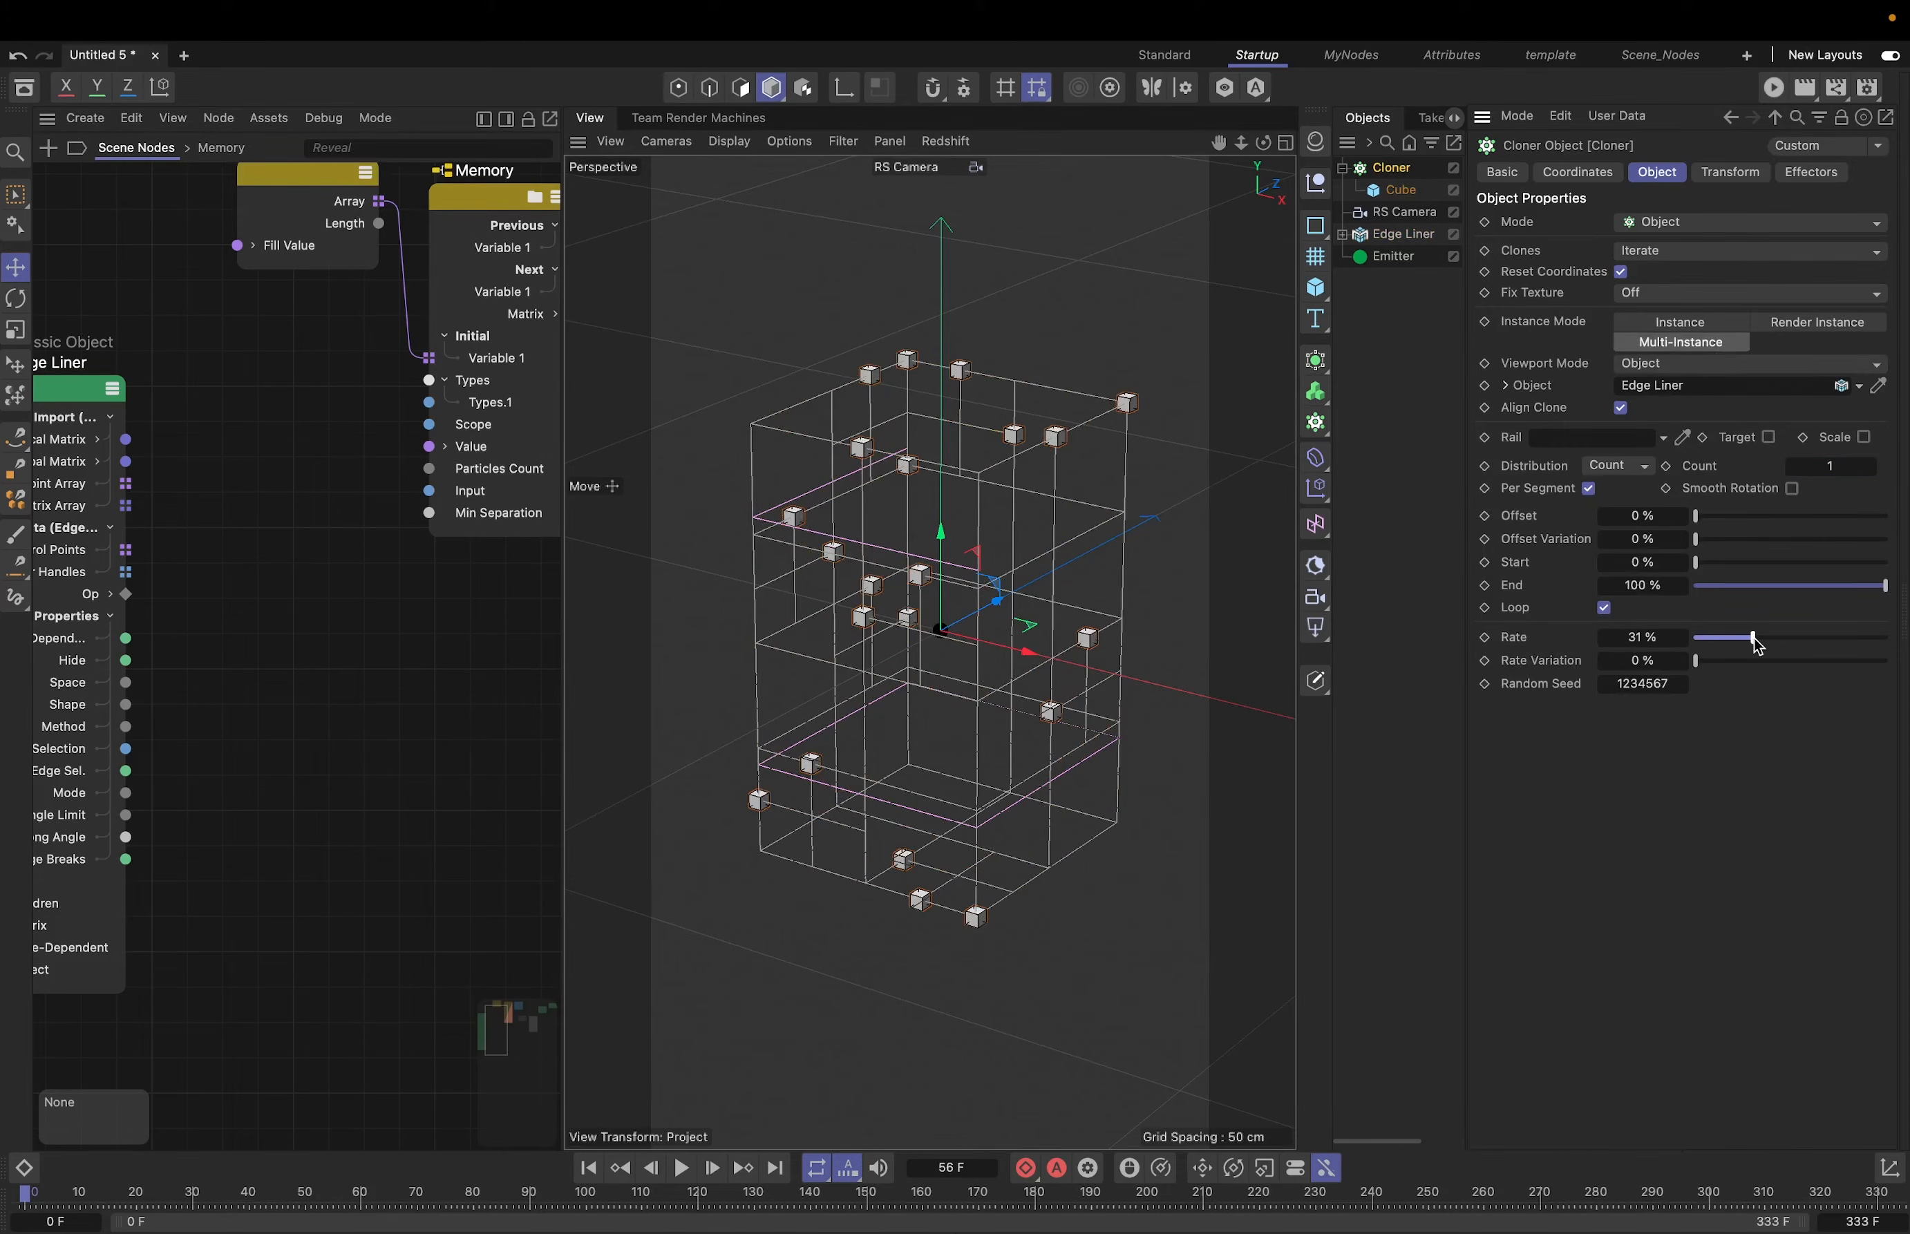
- Preview the cubes travelling along the edges, return to the first frame and delete the Cloner with its Cube
left_click(681, 1168)
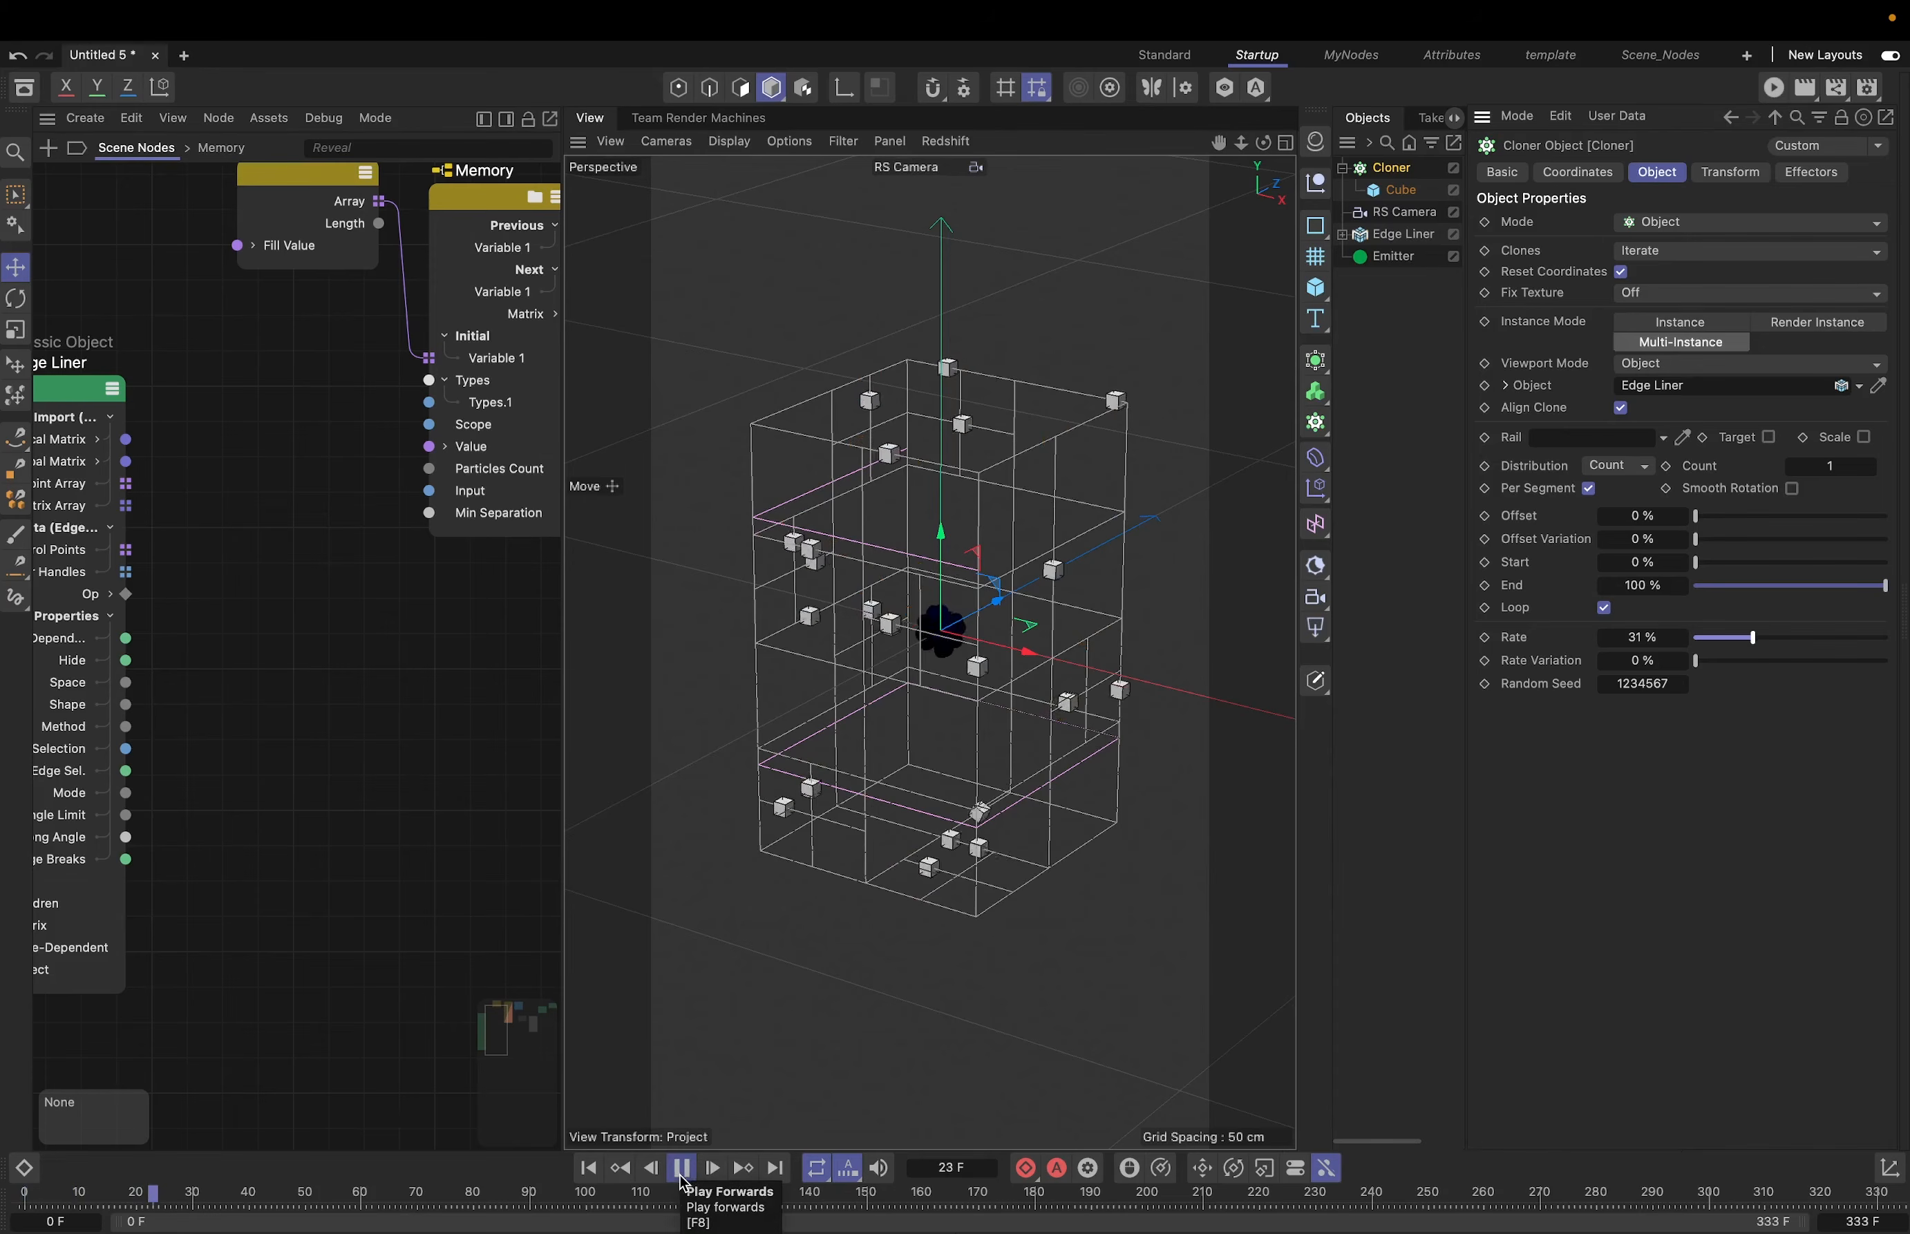
left_click(681, 1168)
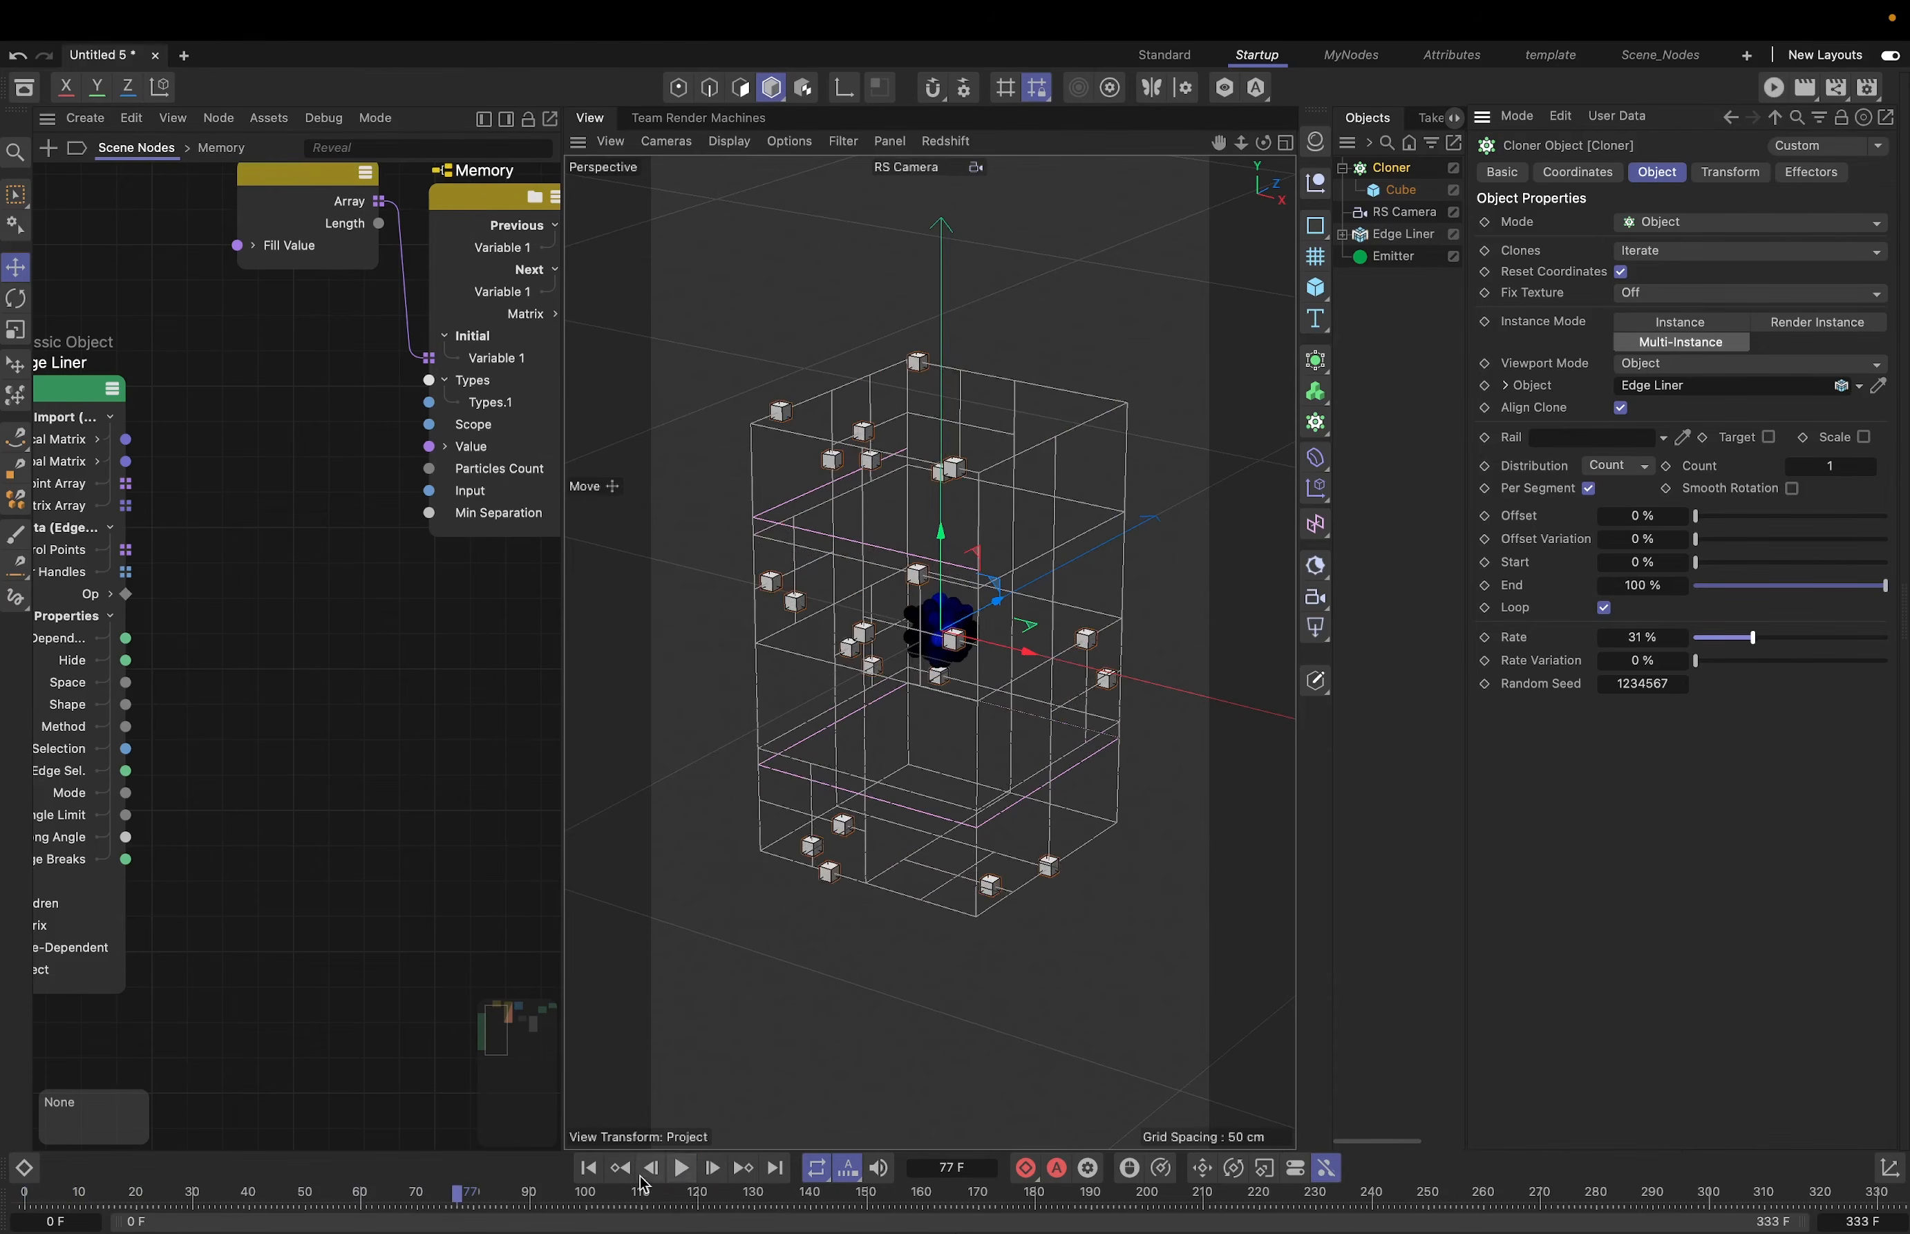
left_click(592, 1173)
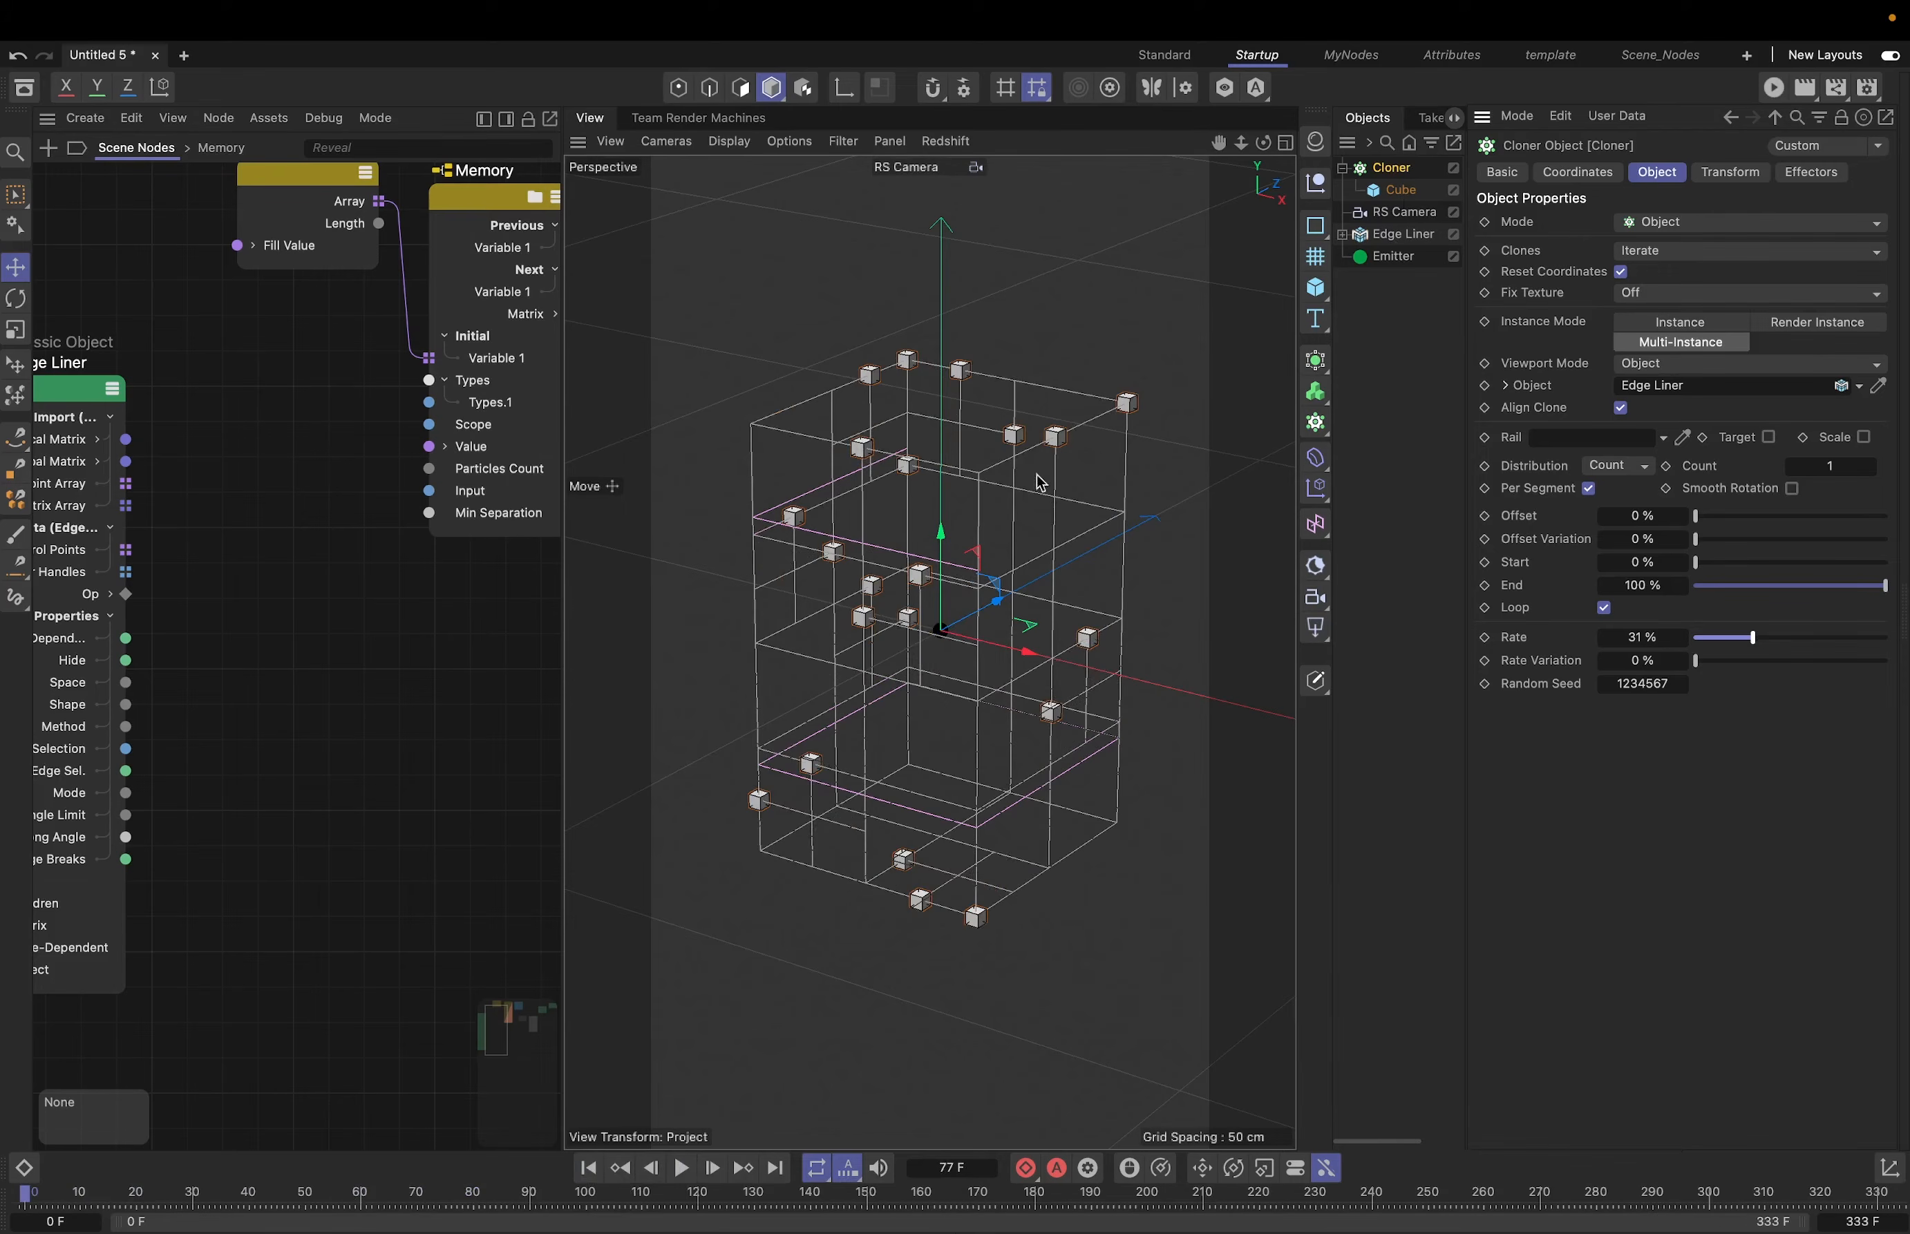
key("Delete")
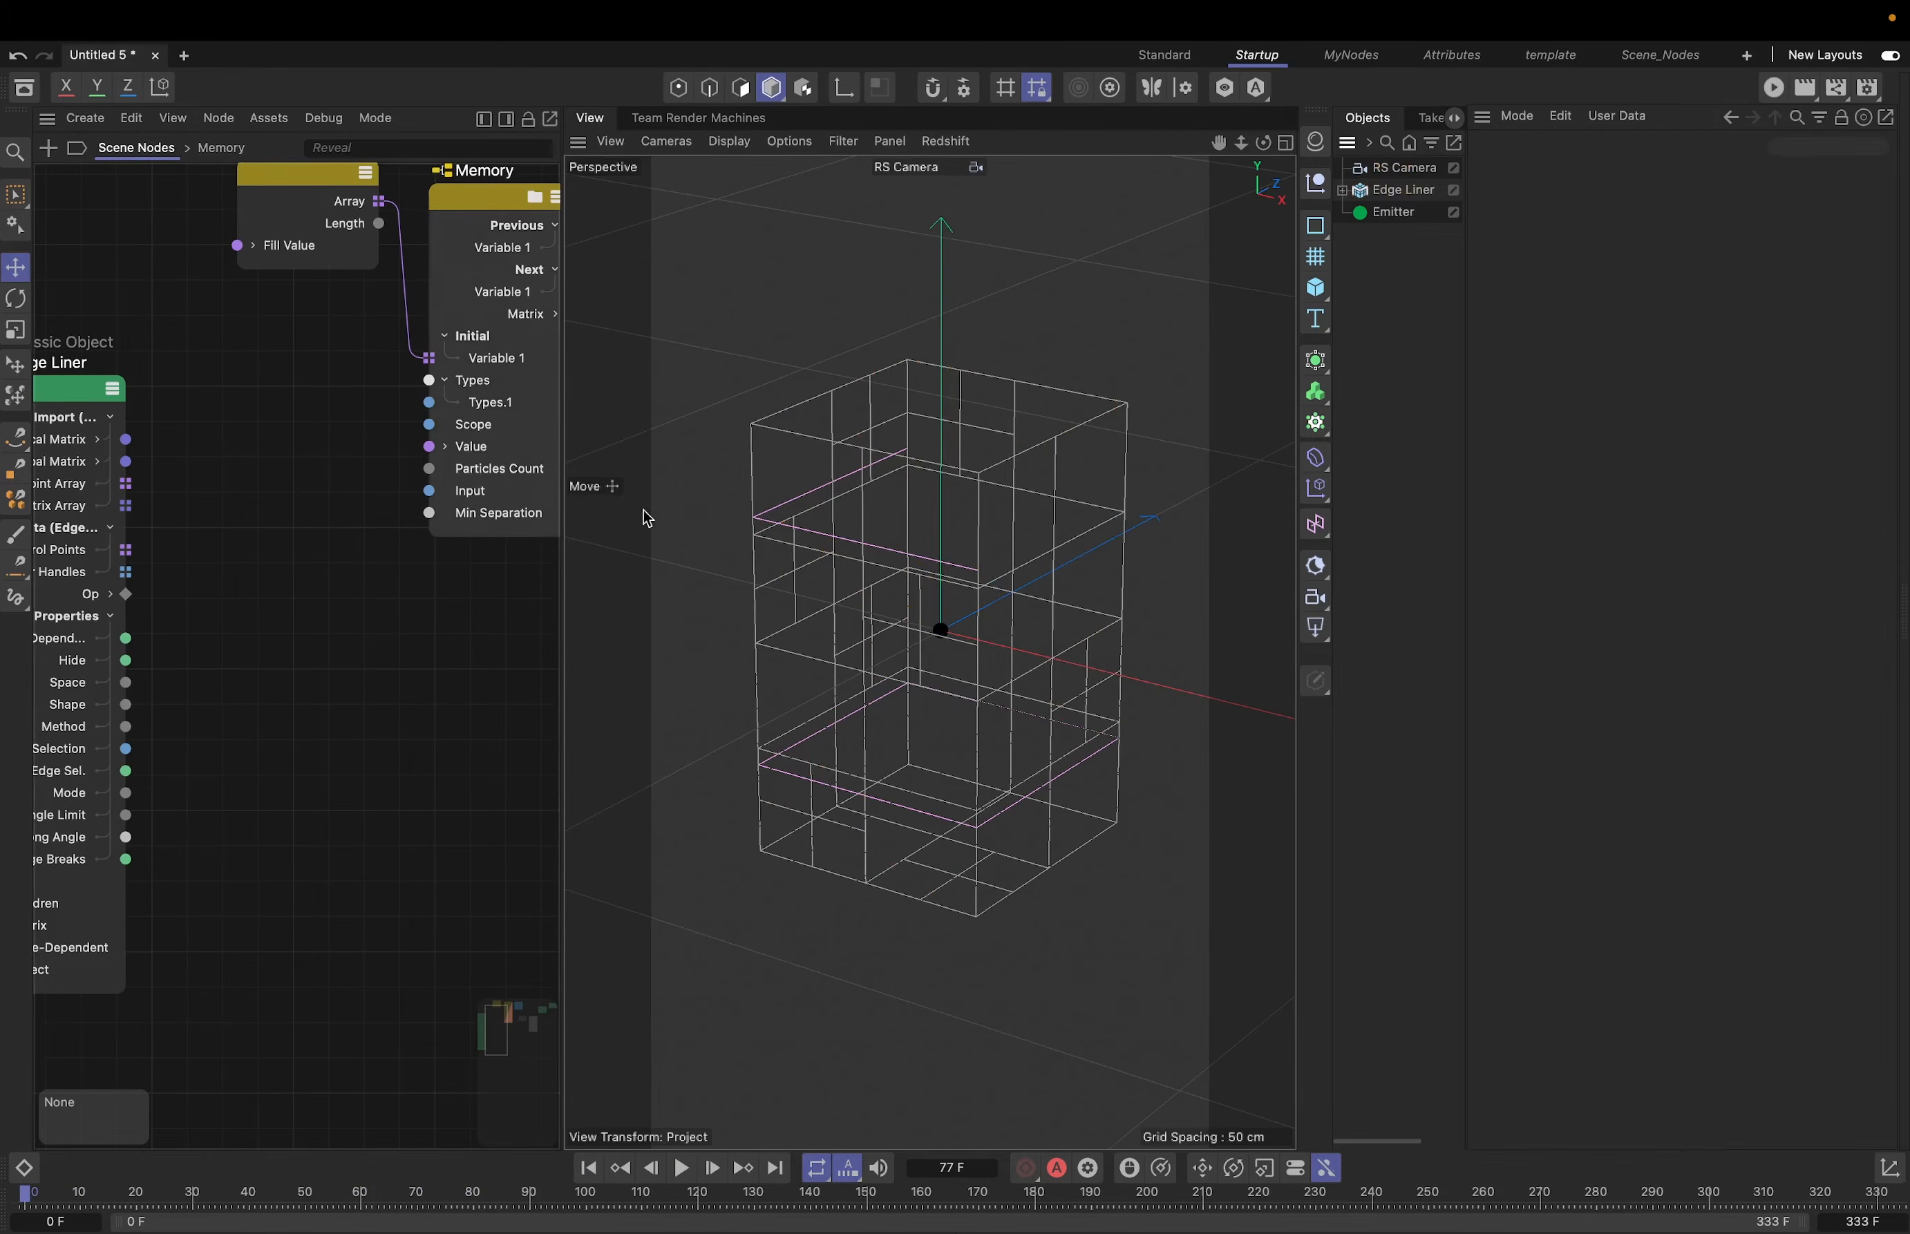
- Add a Distribution Op node beside the Edge Liner node and set its distribution type to Spline Even
mouse_move(353, 481)
middle_mouse_down()
mouse_move(492, 579)
mouse_move(519, 538)
mouse_move(364, 462)
middle_mouse_up()
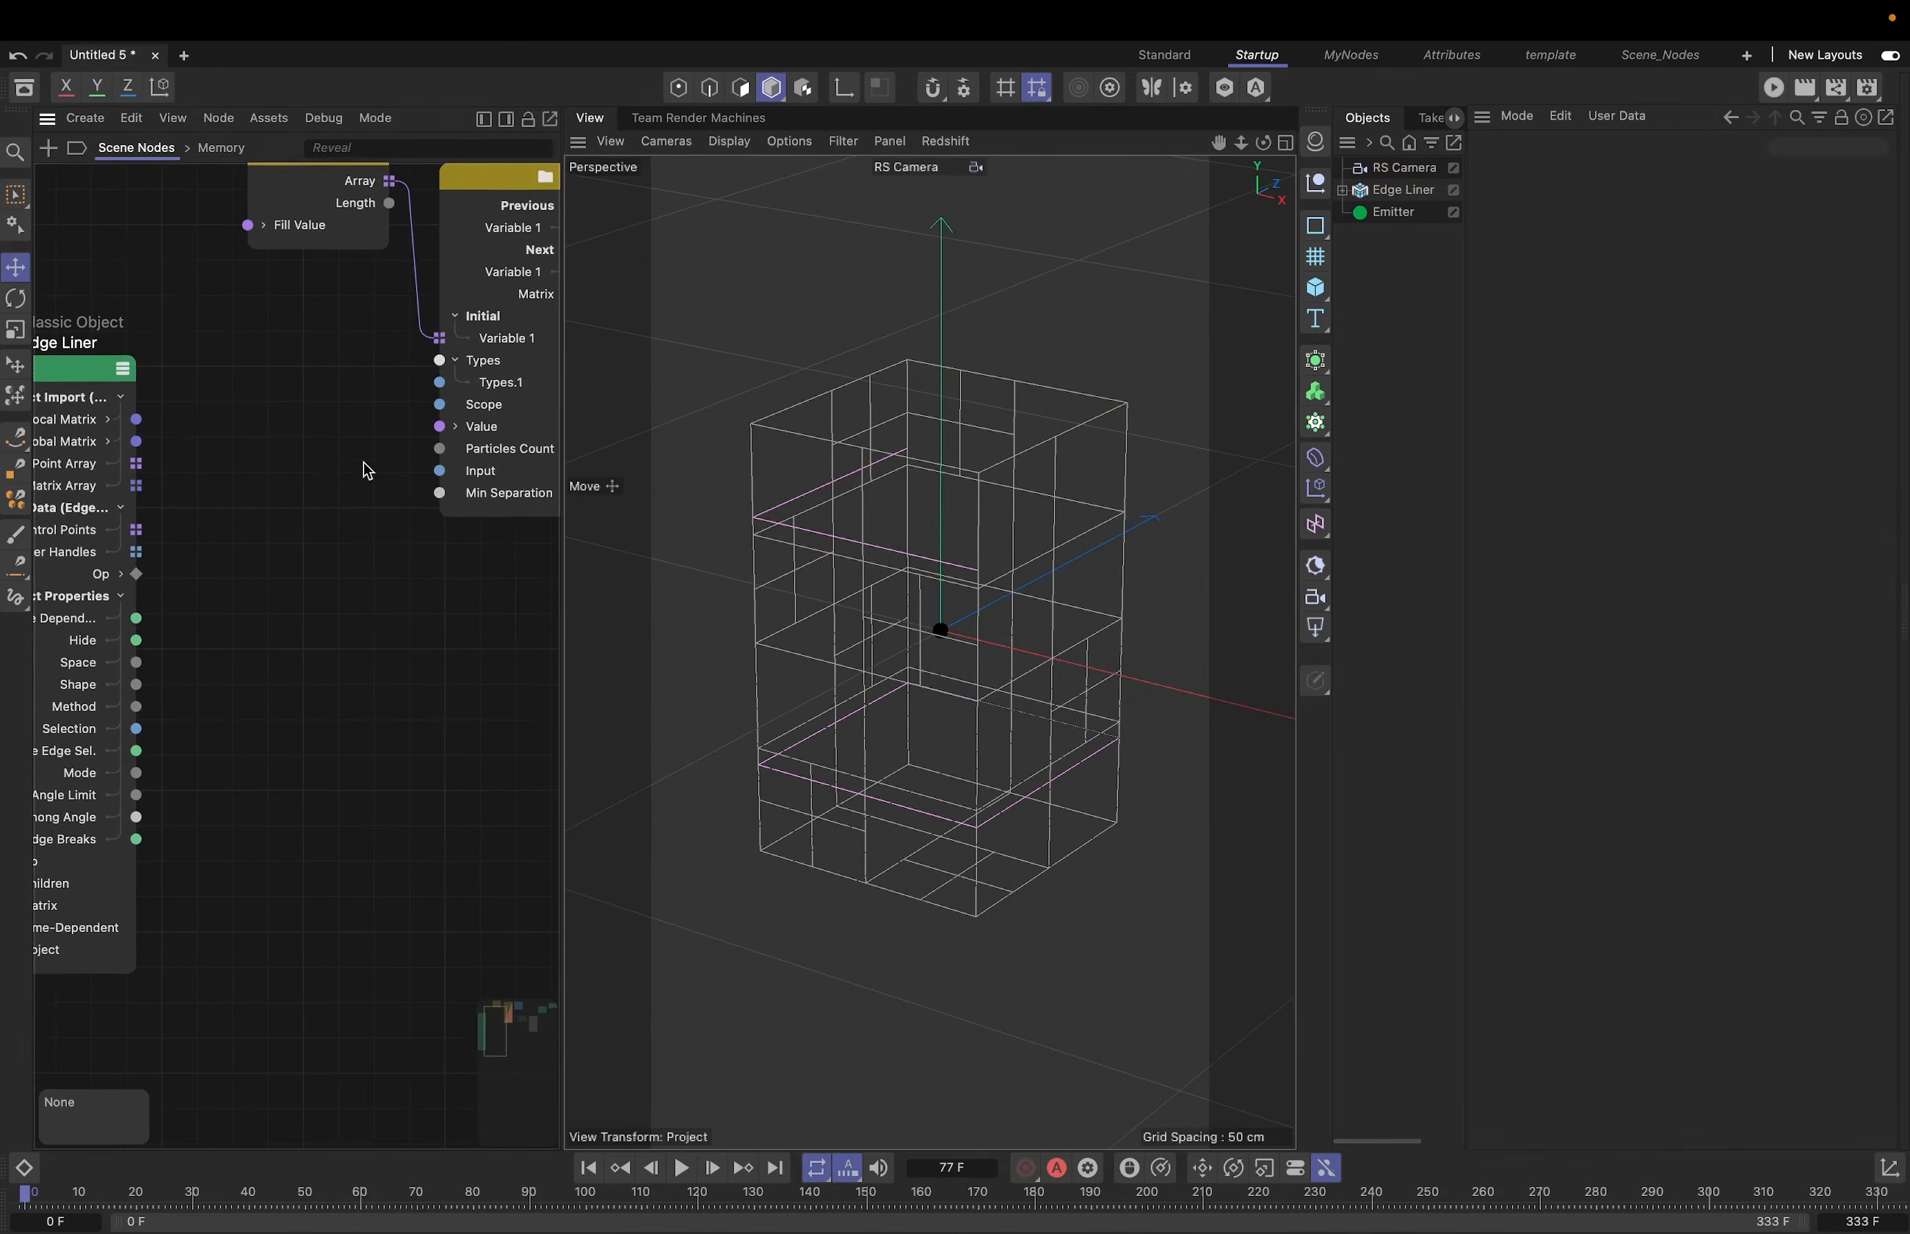
type("cdistr")
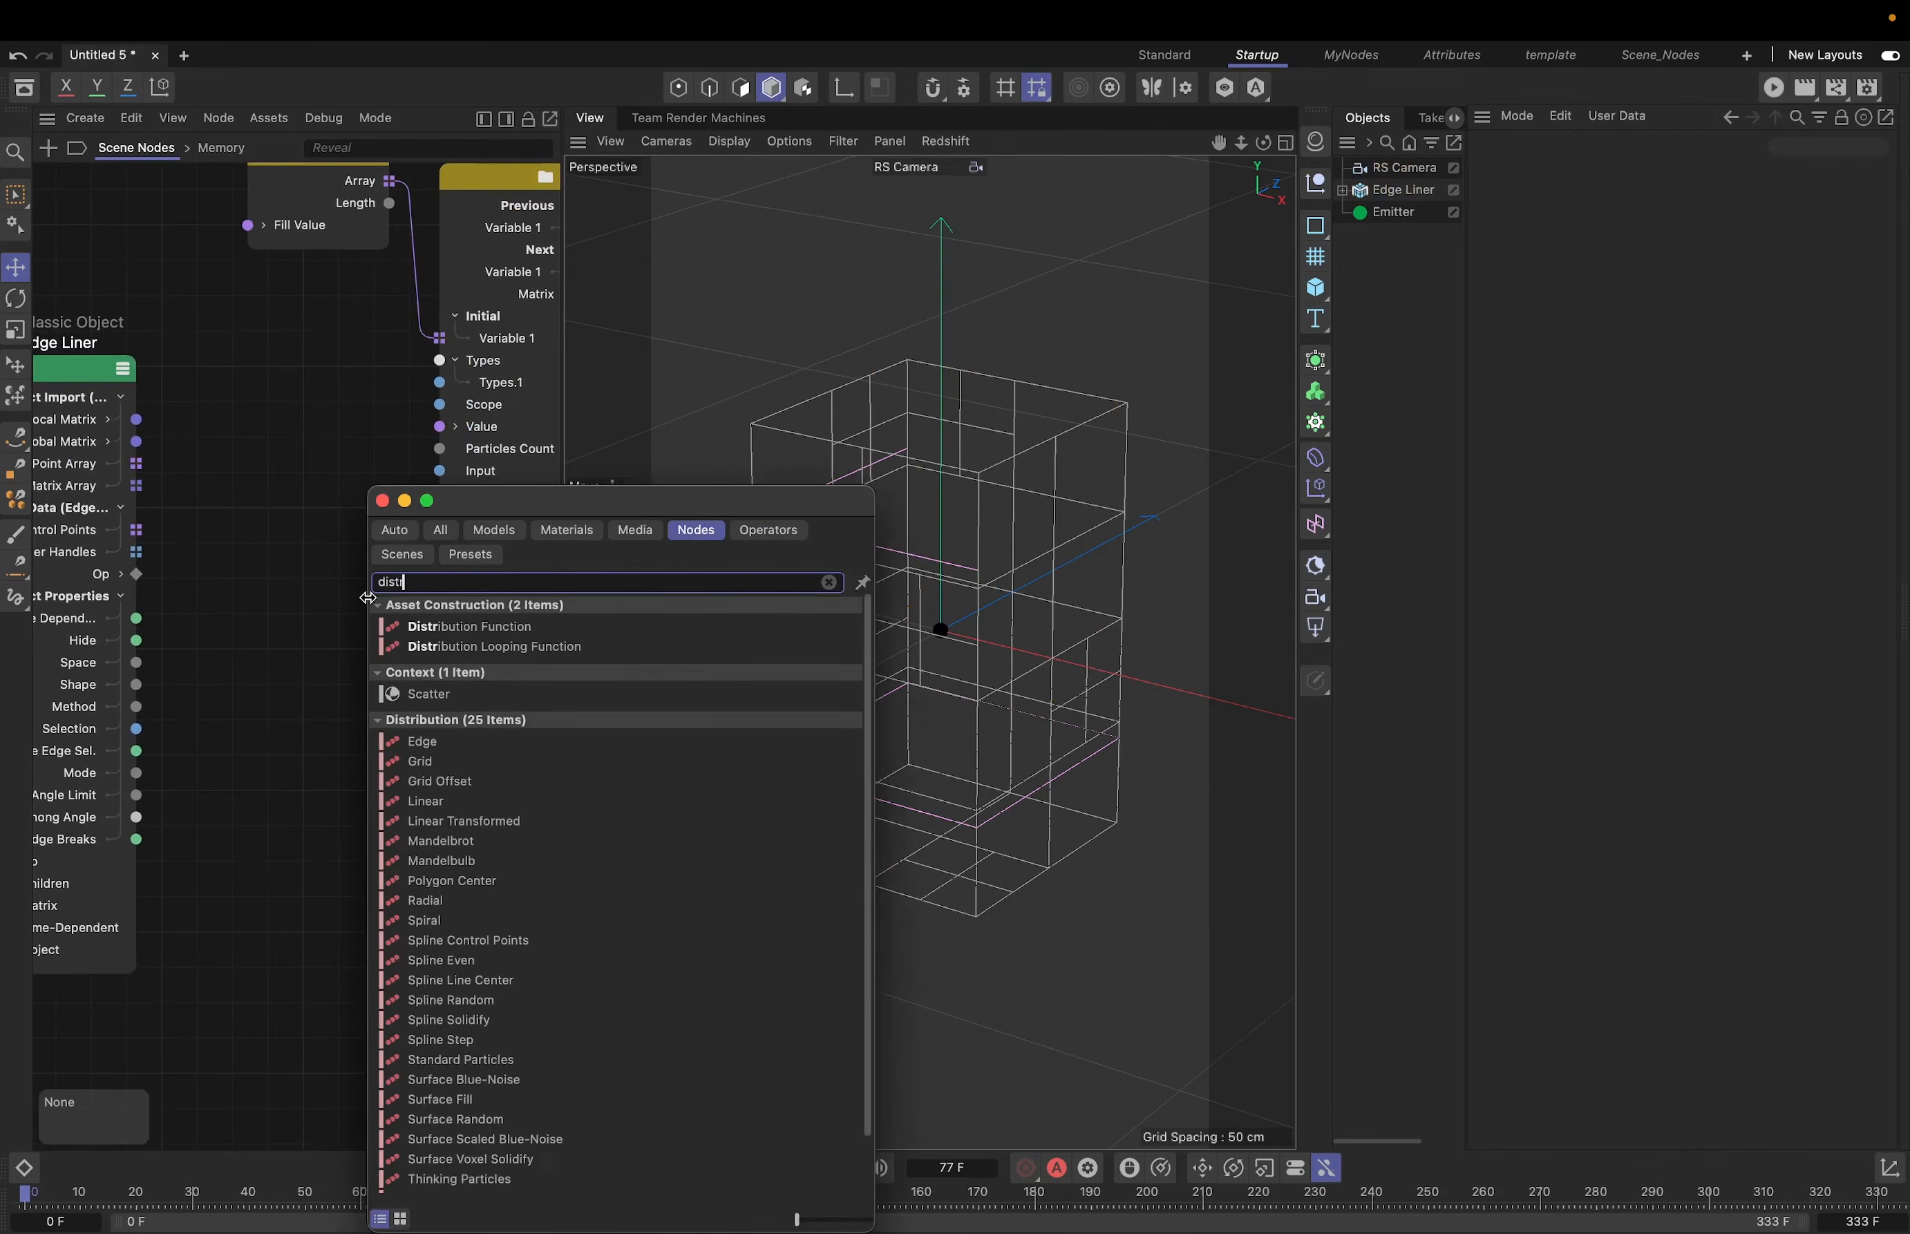
scroll(495, 900, "down", 5)
left_click_drag(479, 1184, 300, 604)
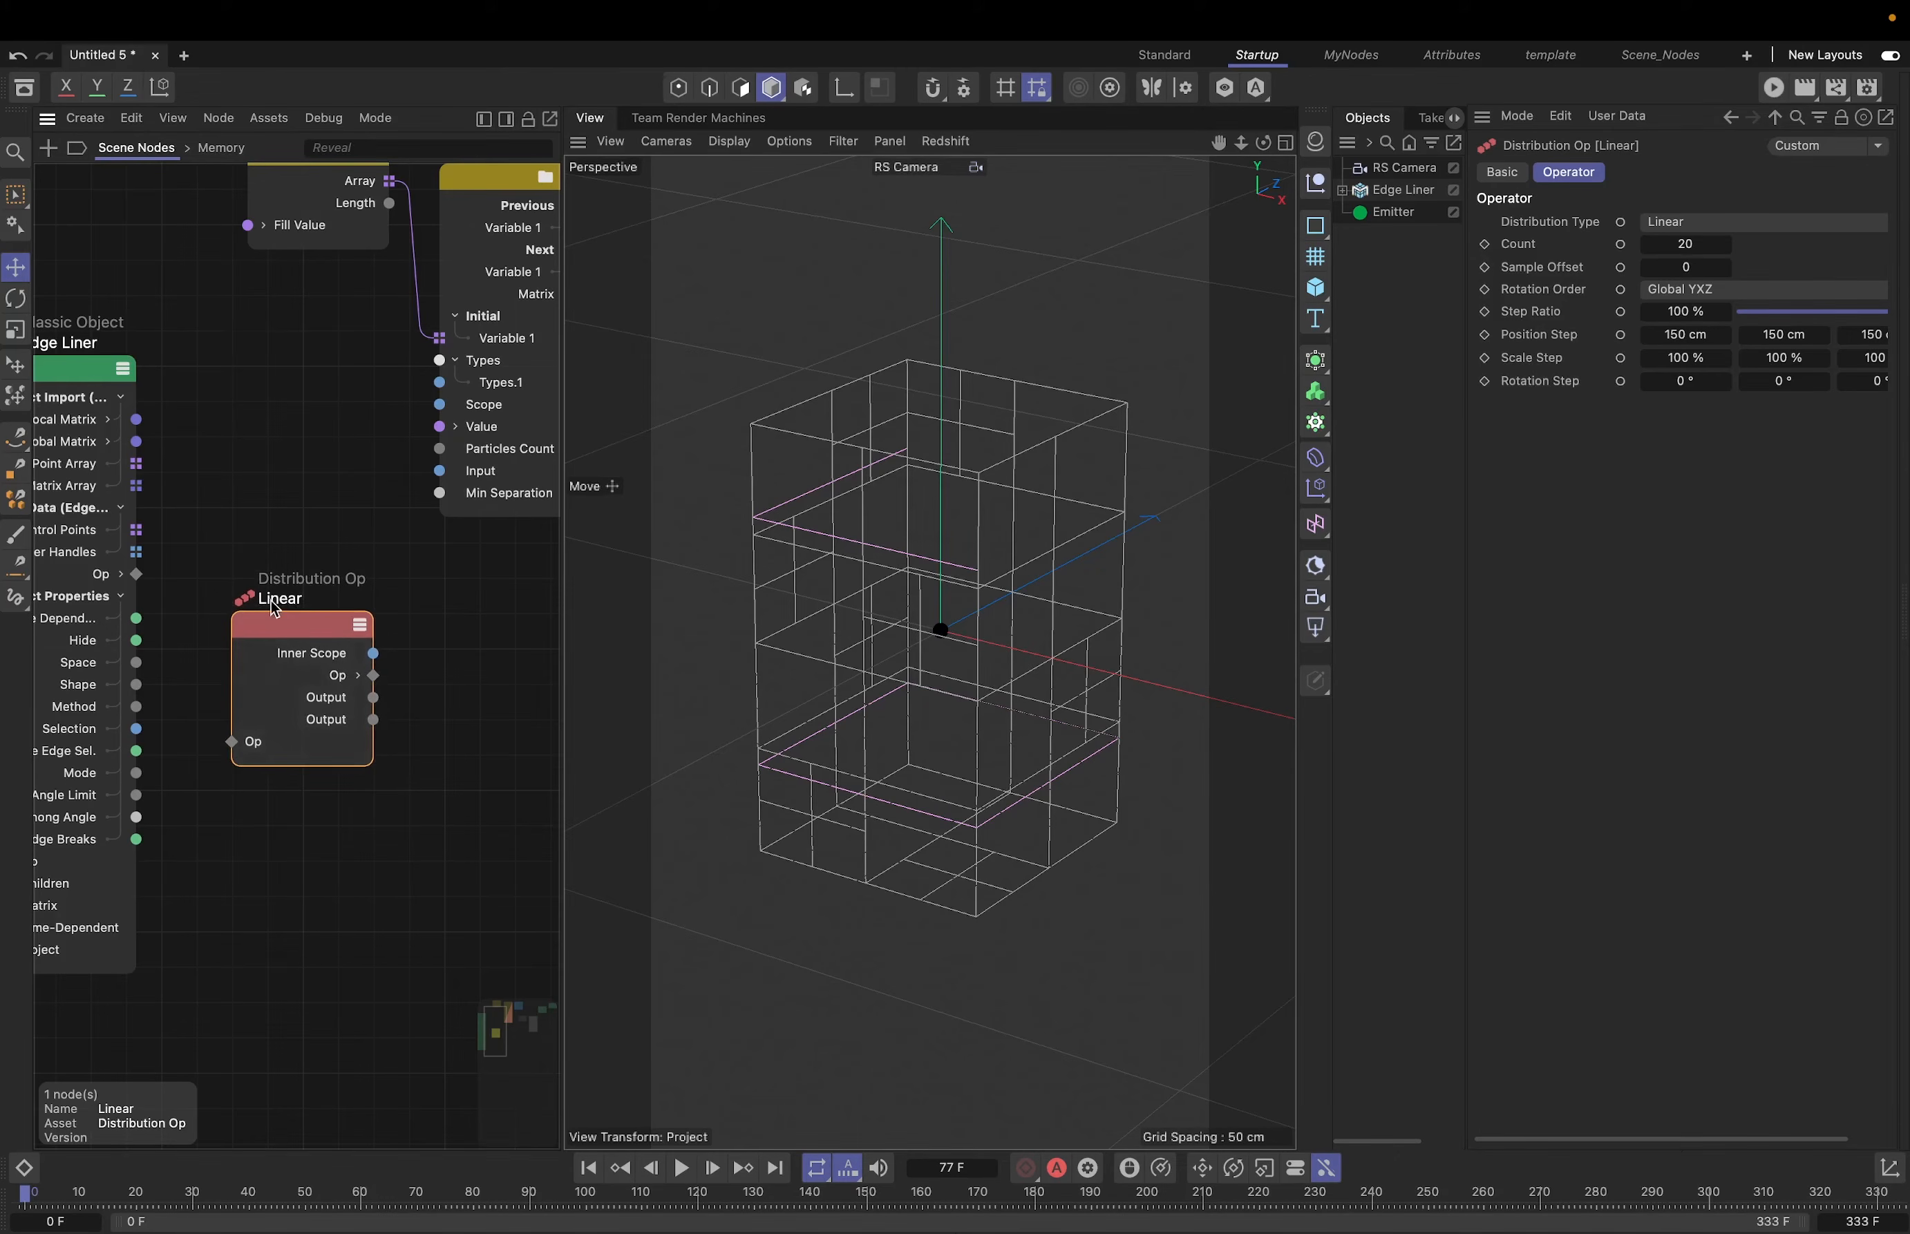
left_click(1707, 224)
left_click(1739, 583)
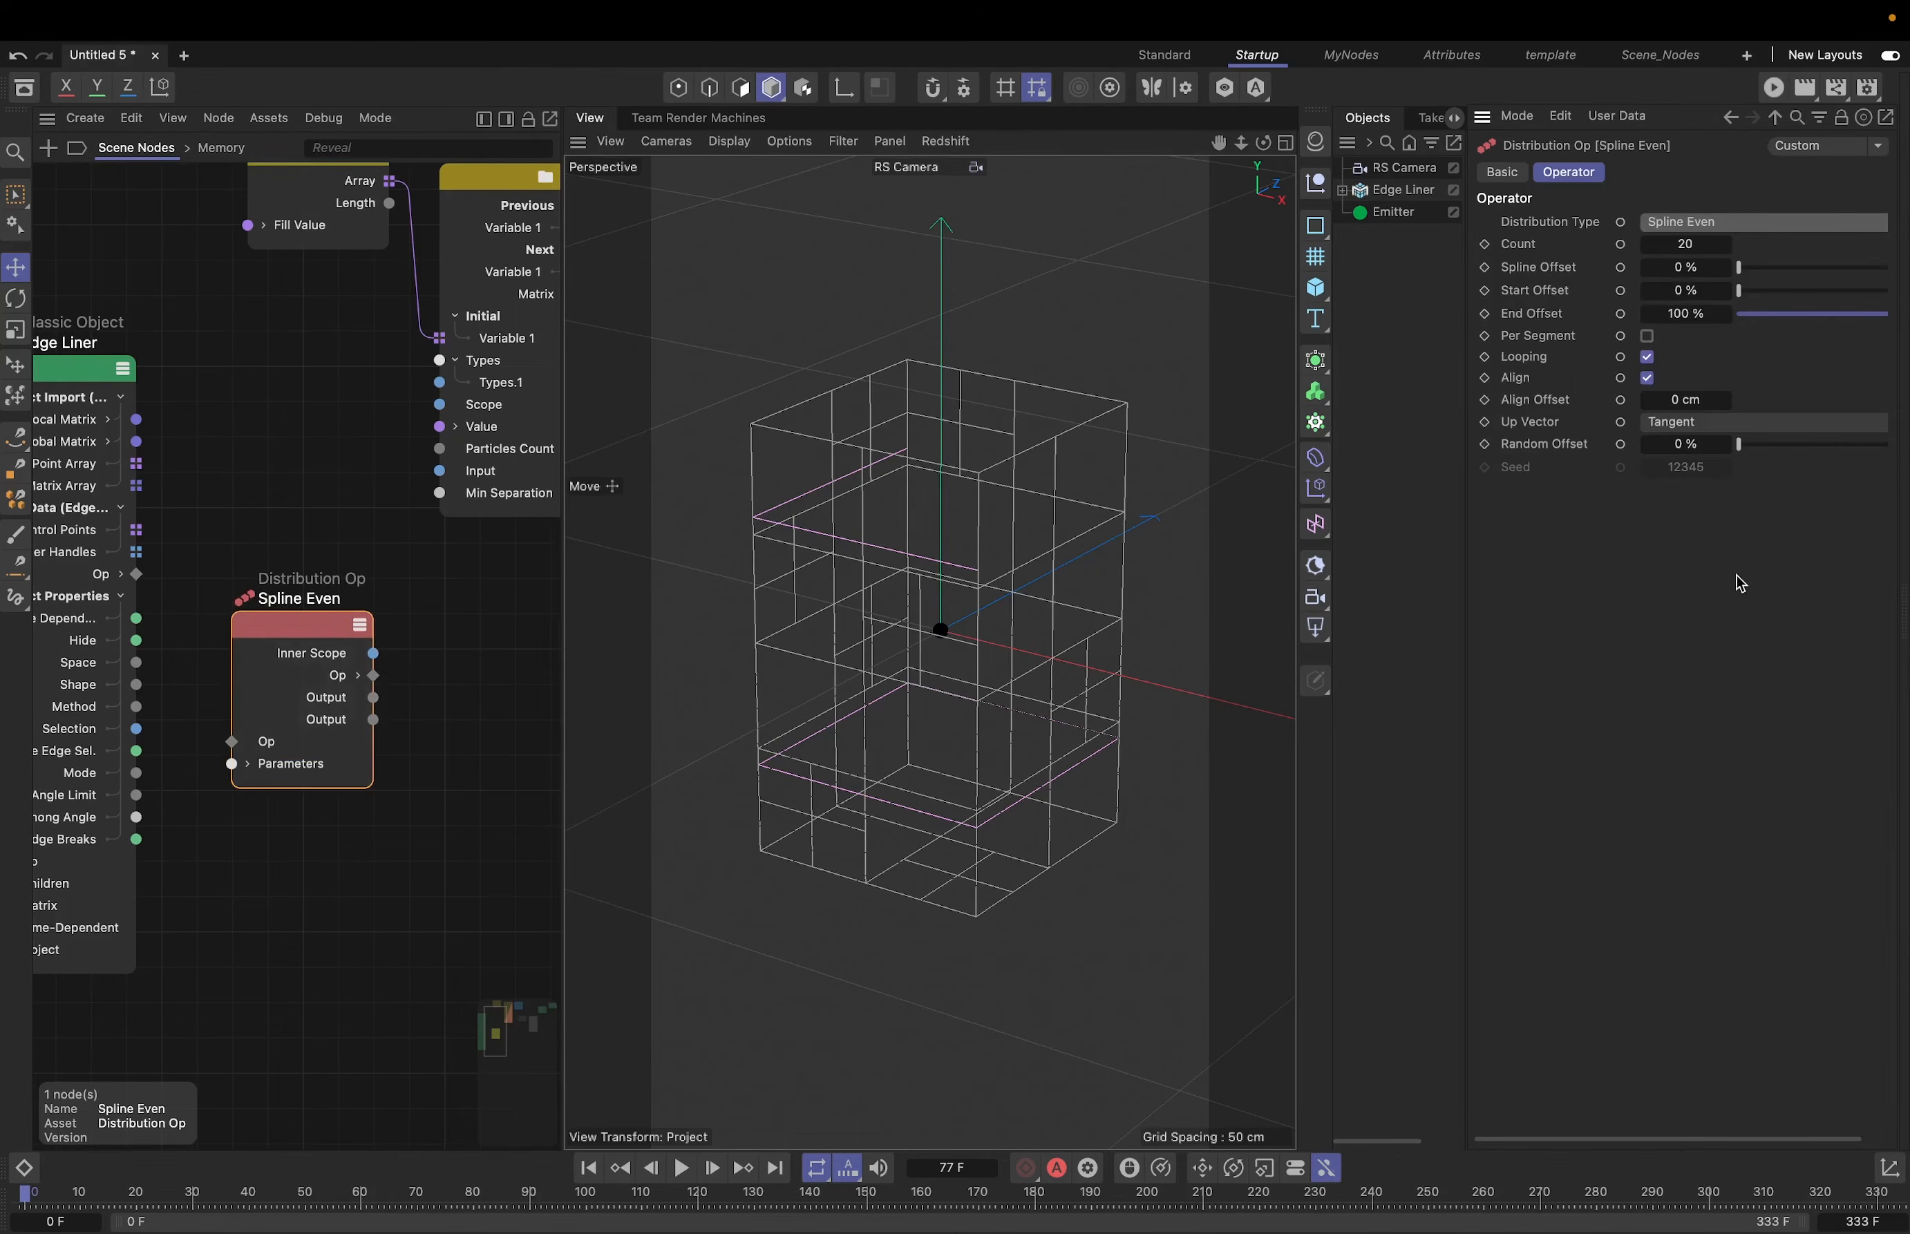
- Expose the Edge Liner node's Geometry output and connect it to the Geometry parameter of the Spline Even node
scroll(283, 498, "left", 3)
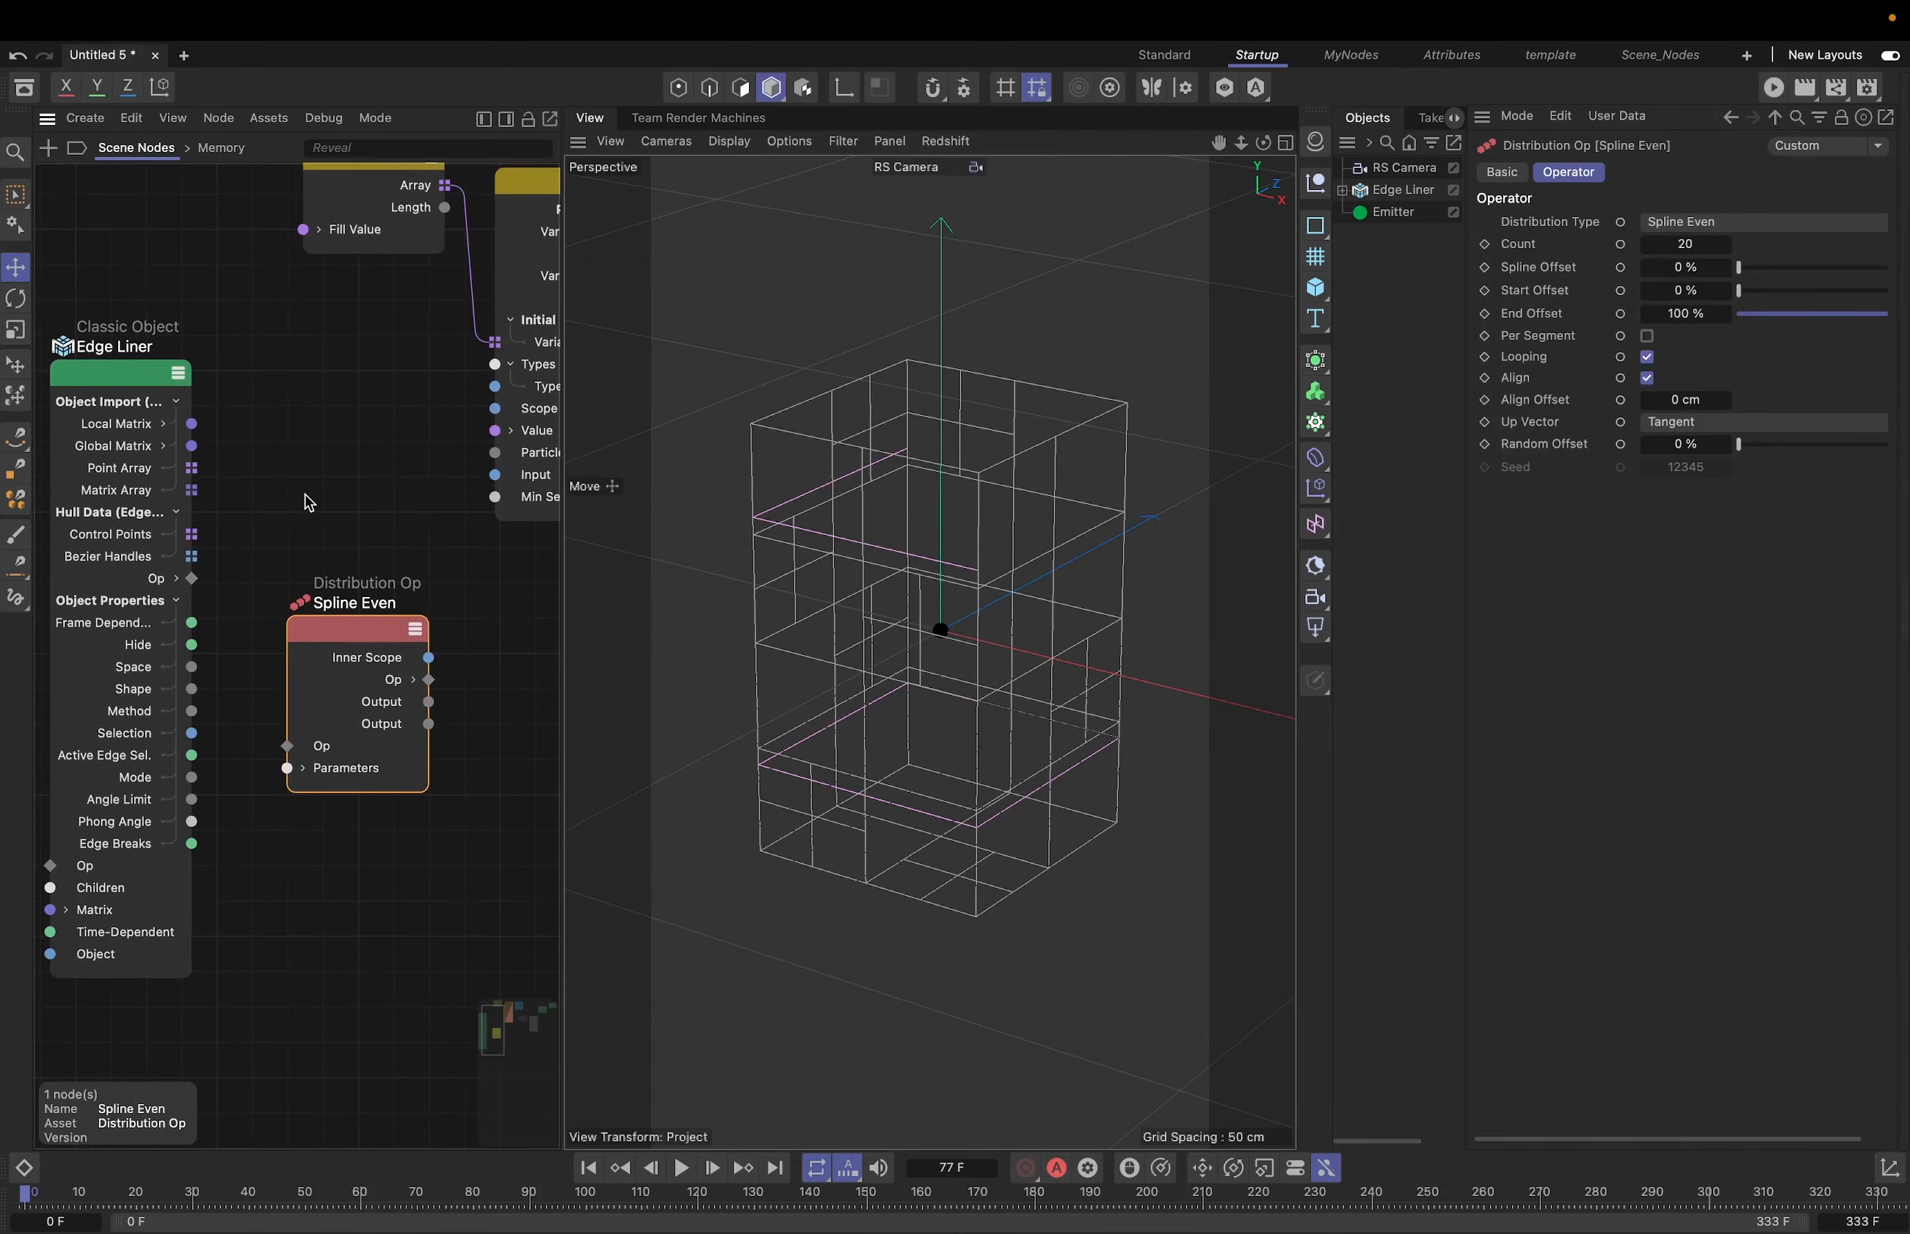
left_click(179, 378)
left_click(178, 377)
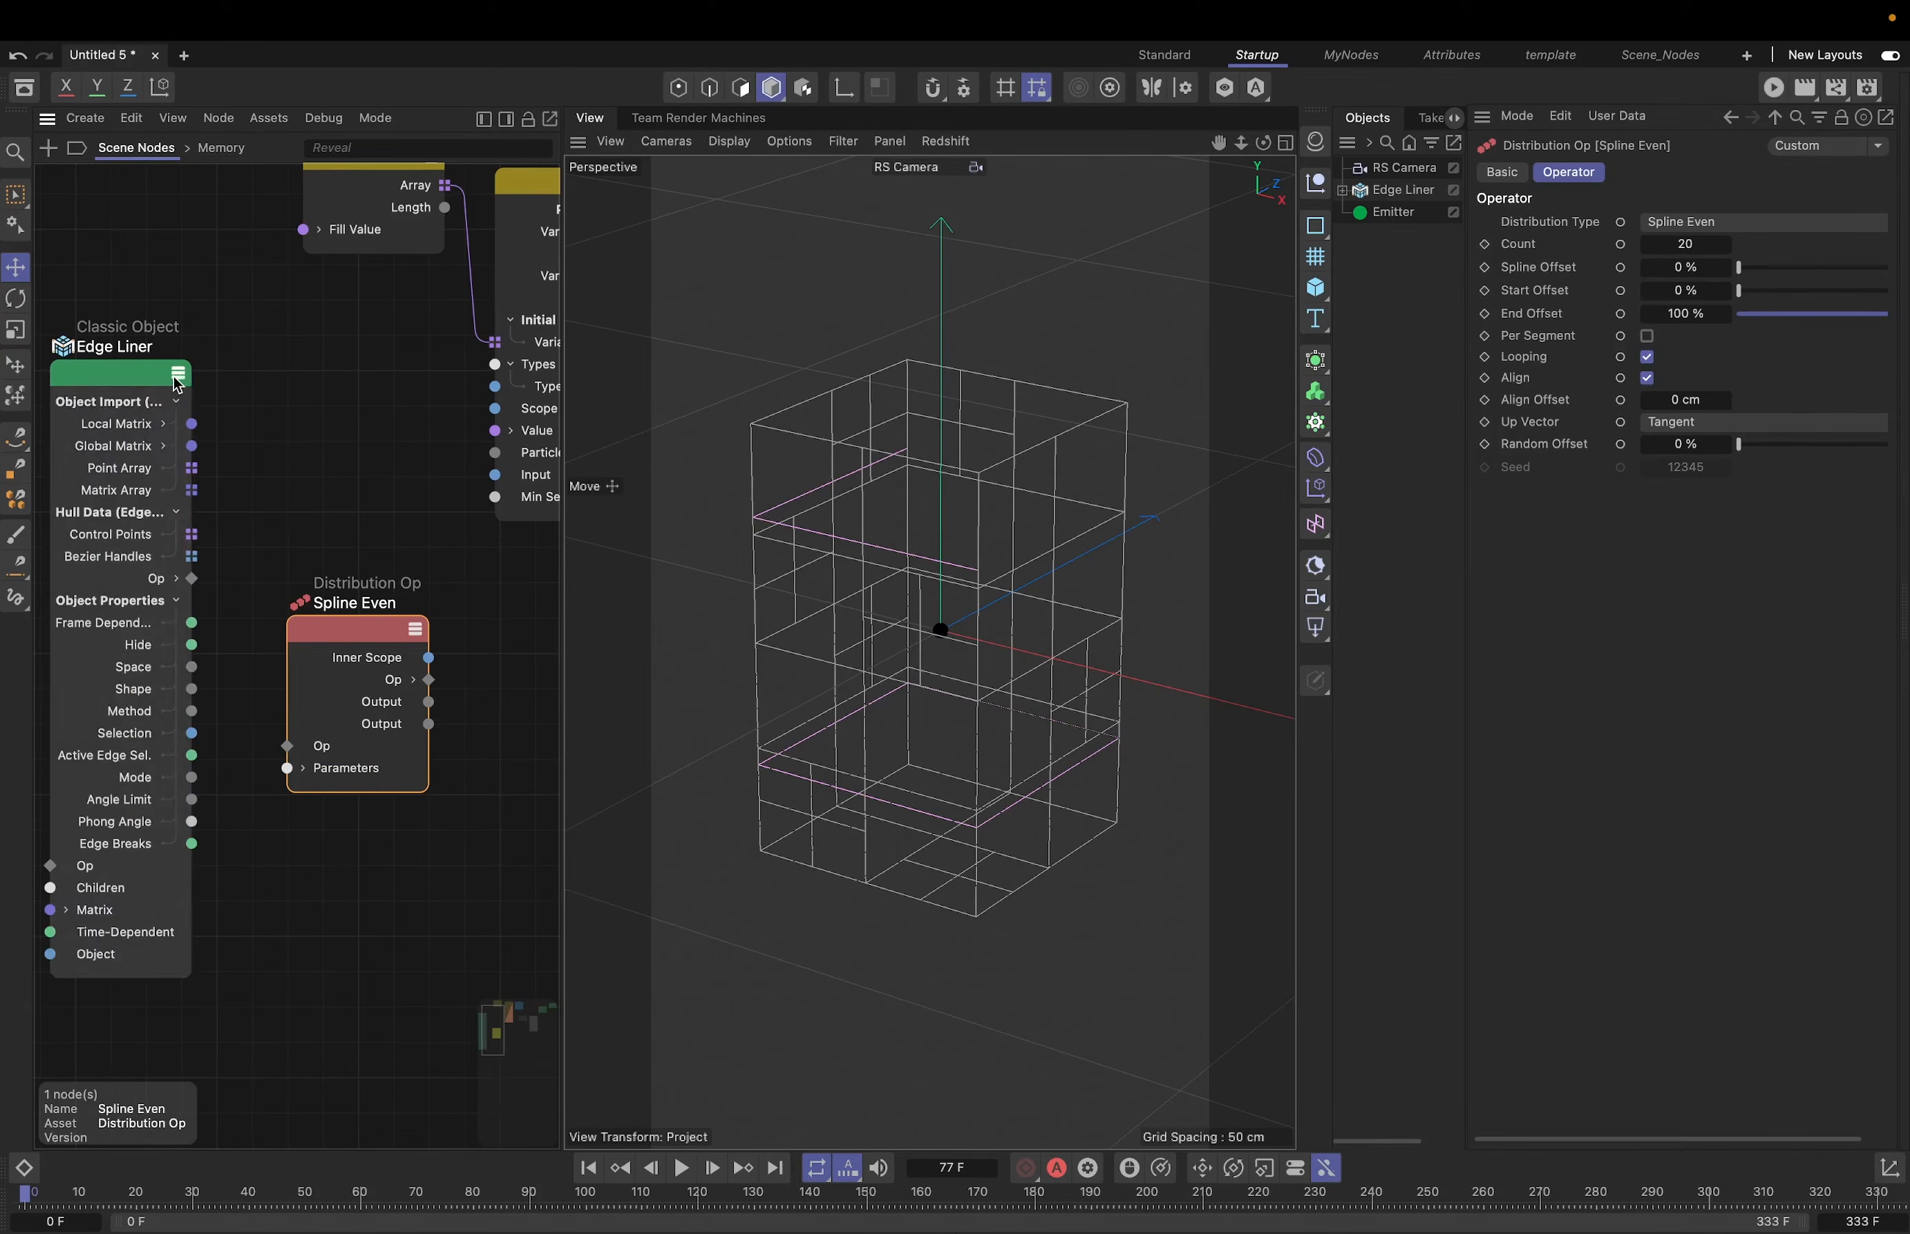
left_click_drag(177, 383, 119, 343)
left_click(119, 538)
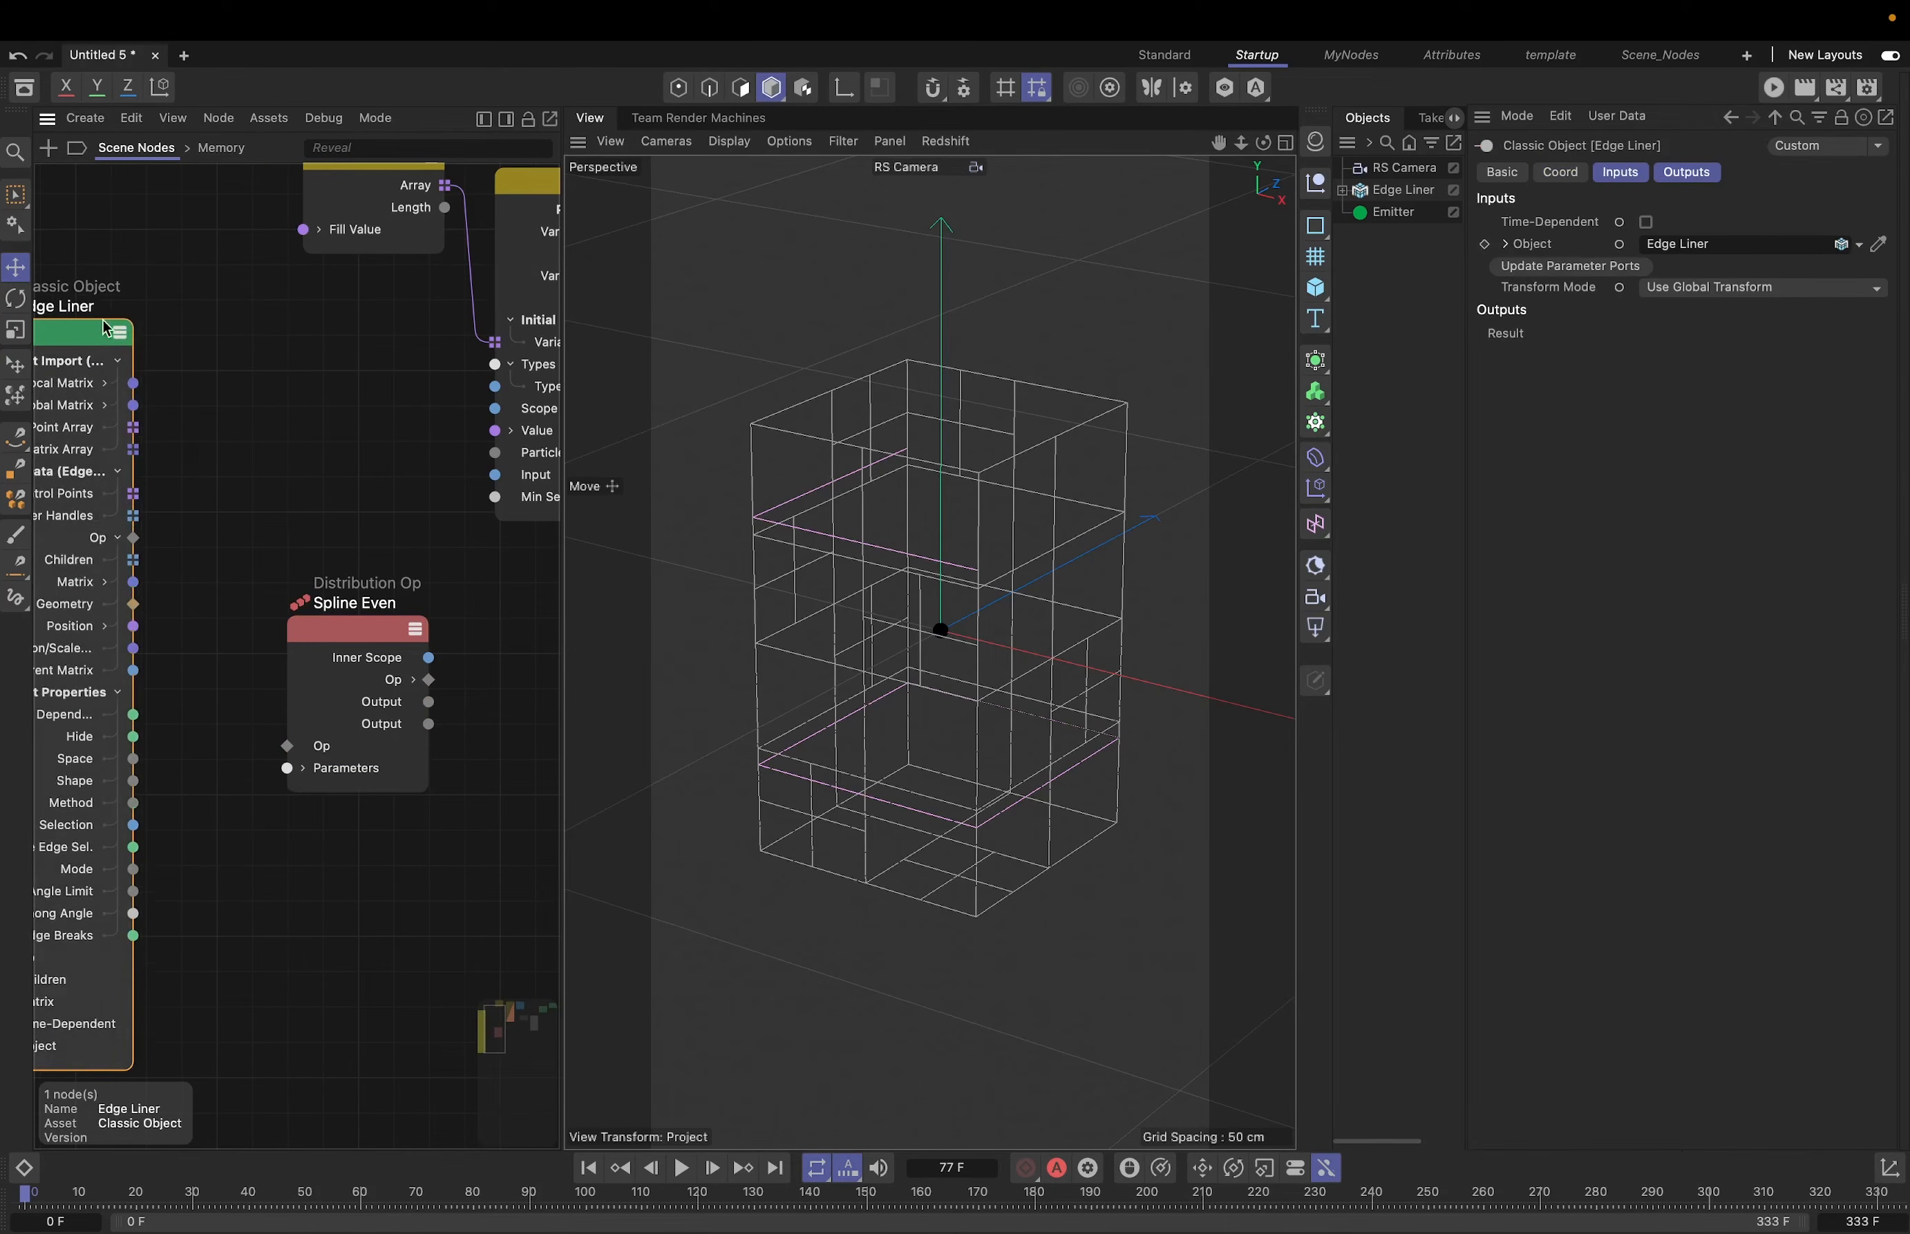
left_click(302, 768)
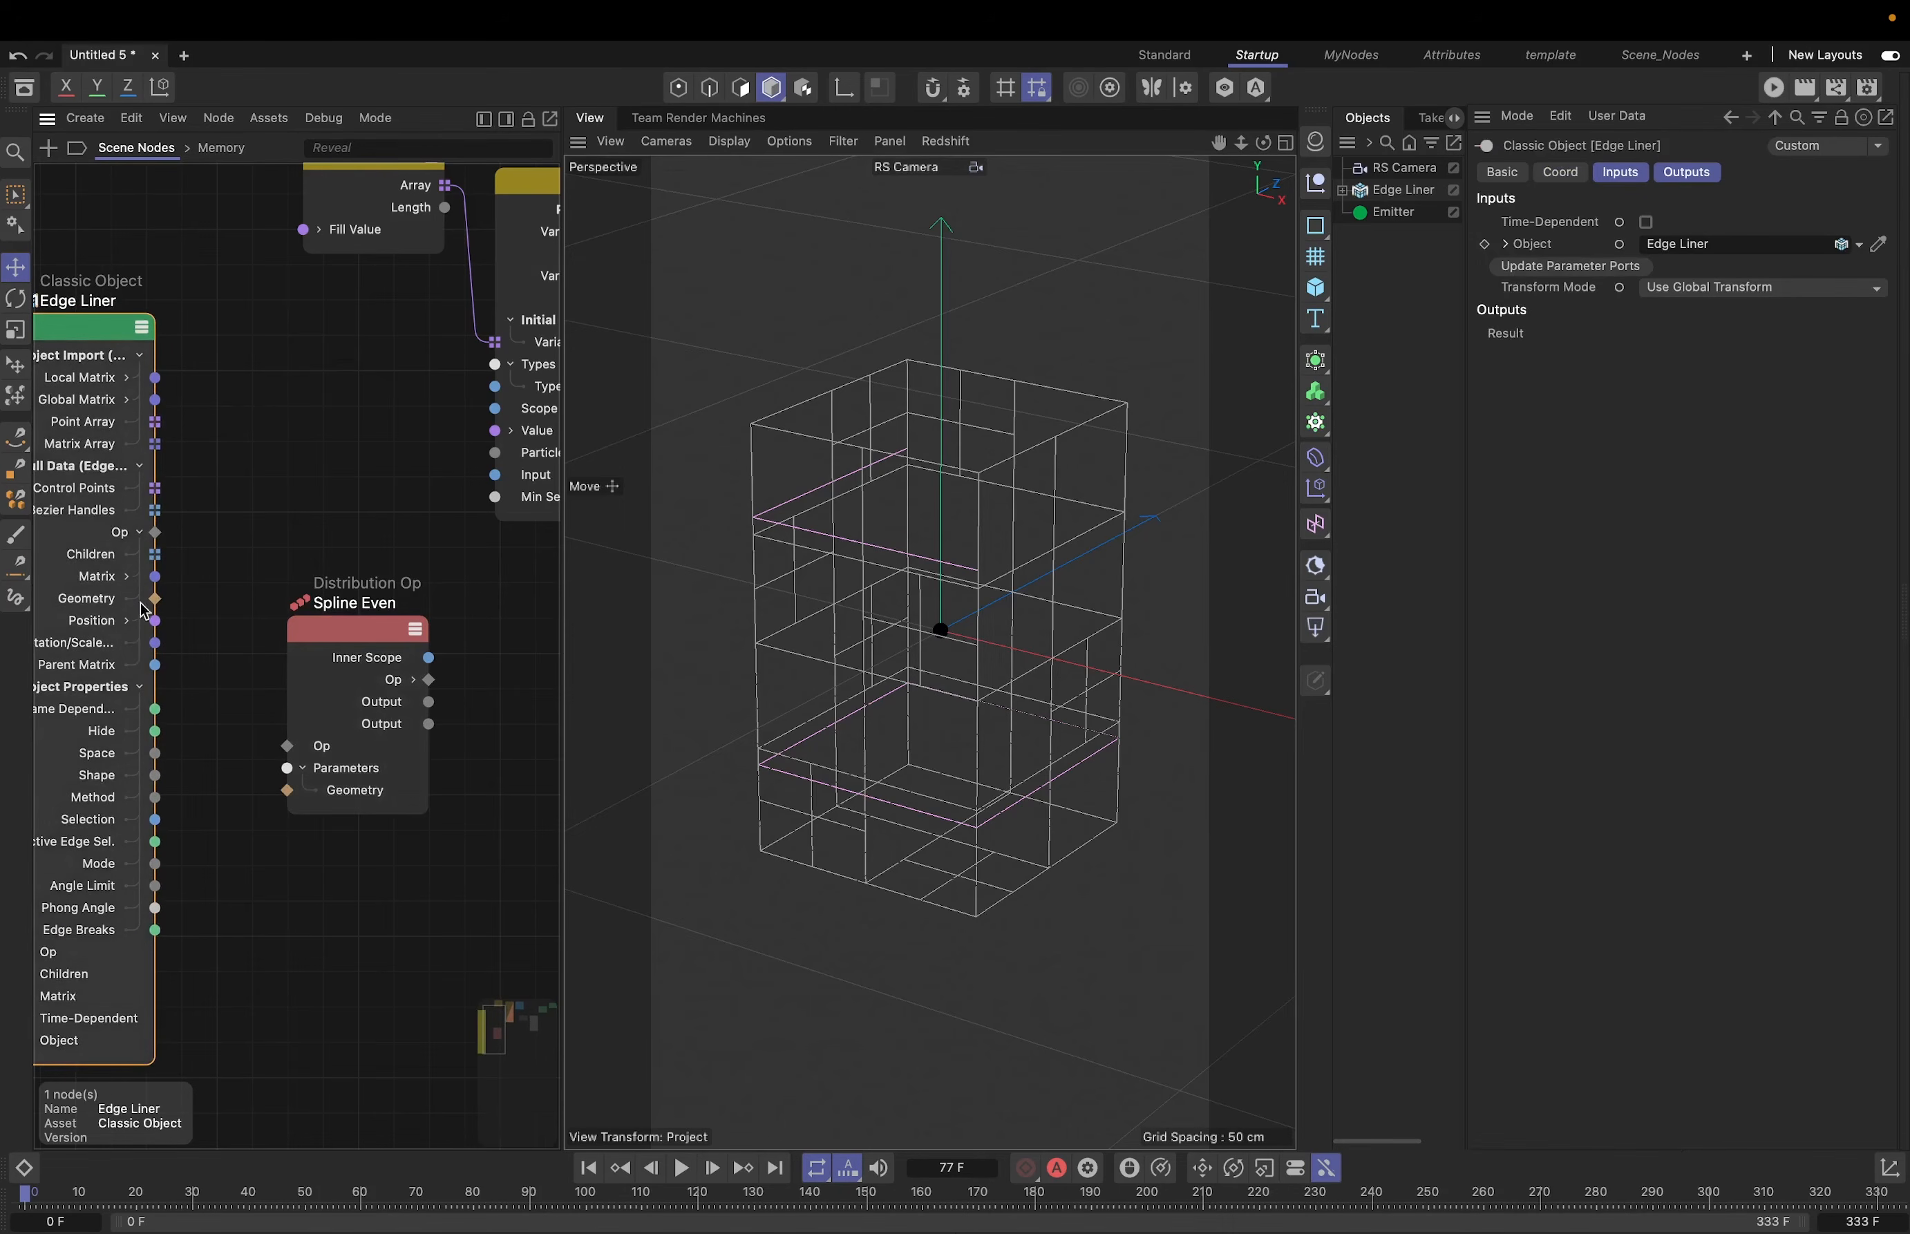
left_click_drag(155, 599, 286, 790)
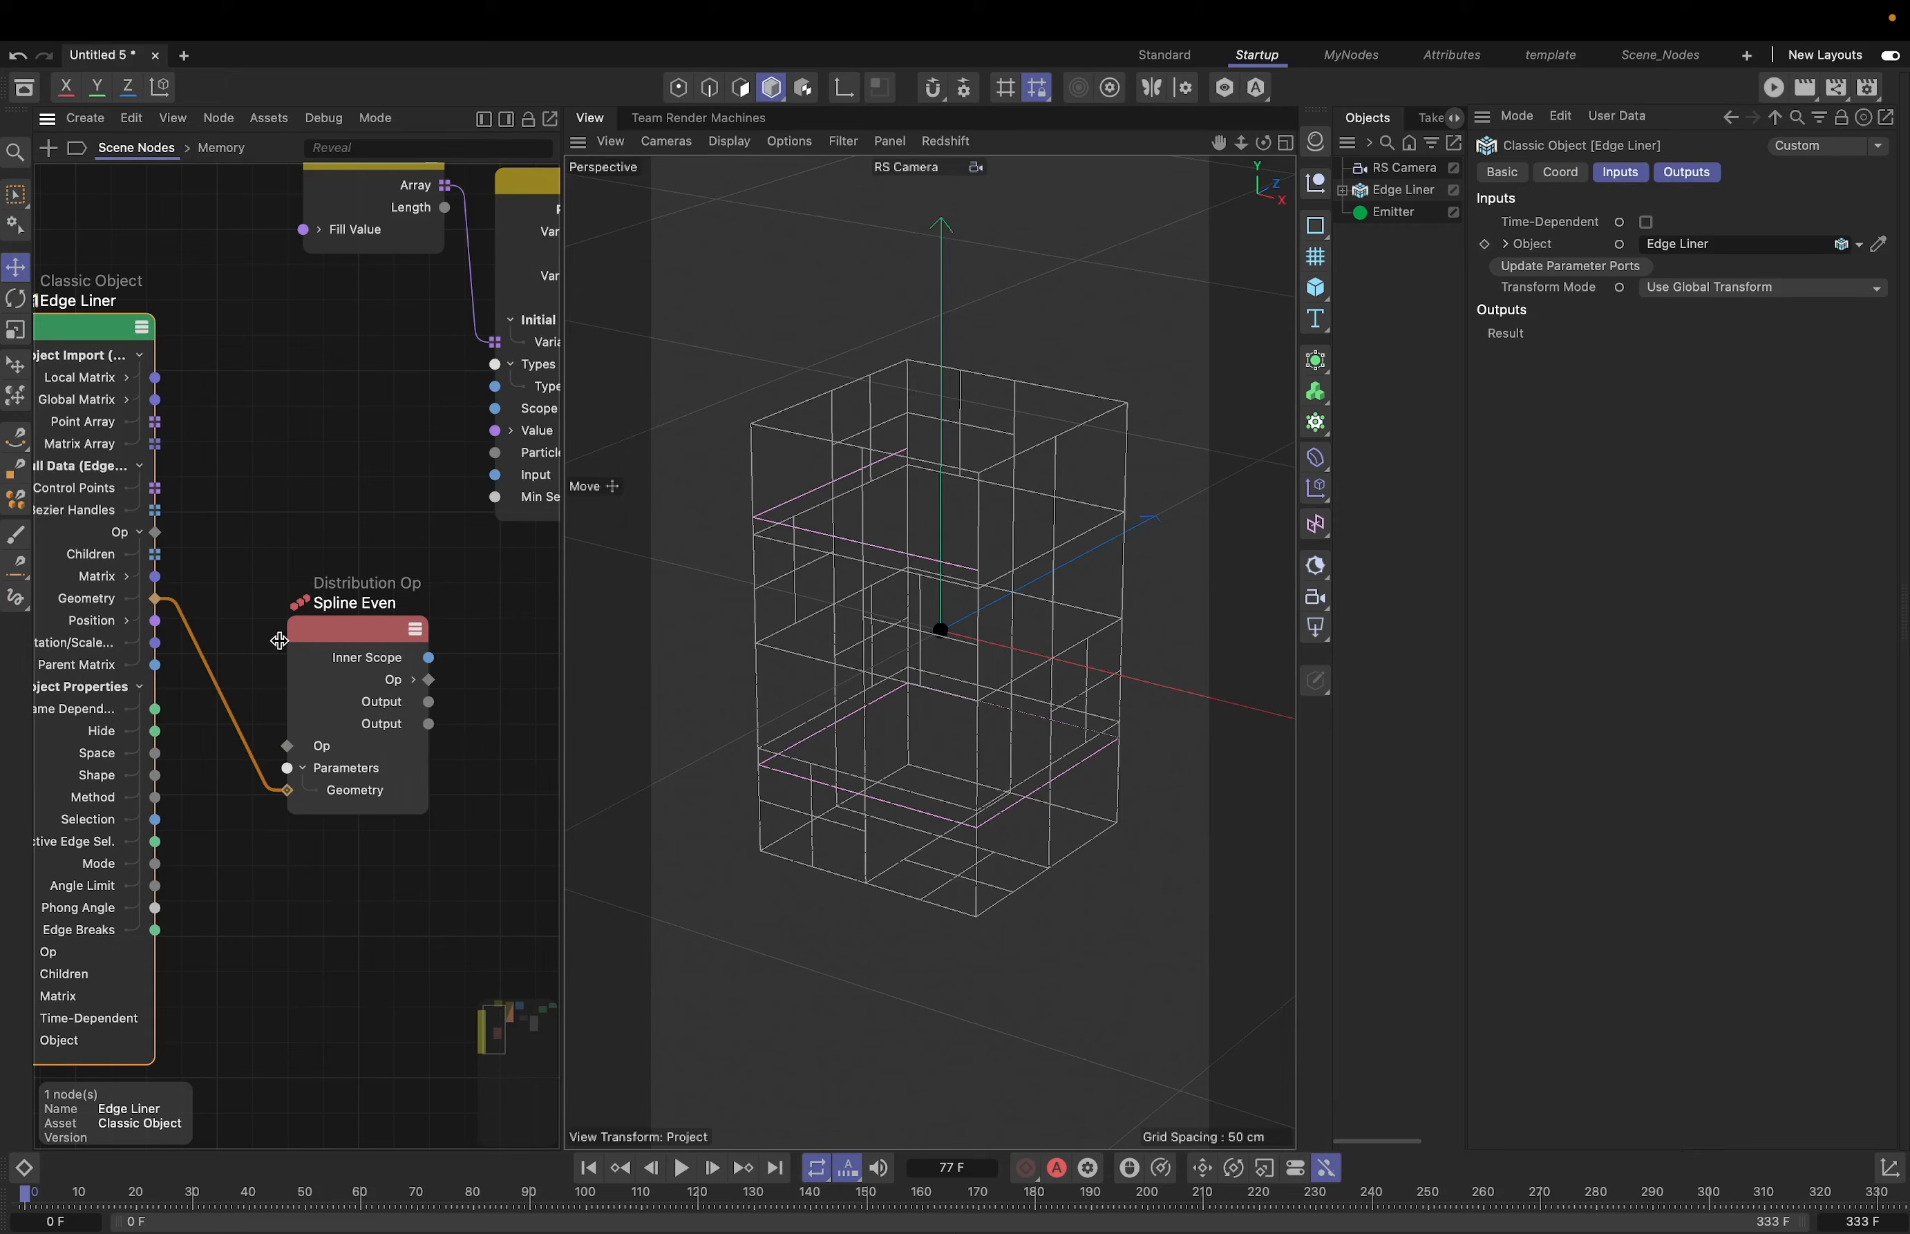
- Collapse the Edge Liner node to its connected ports and place it below the Spline Even node's inputs
left_click(143, 330)
left_click_drag(98, 328, 170, 843)
middle_click_drag(364, 603, 406, 620)
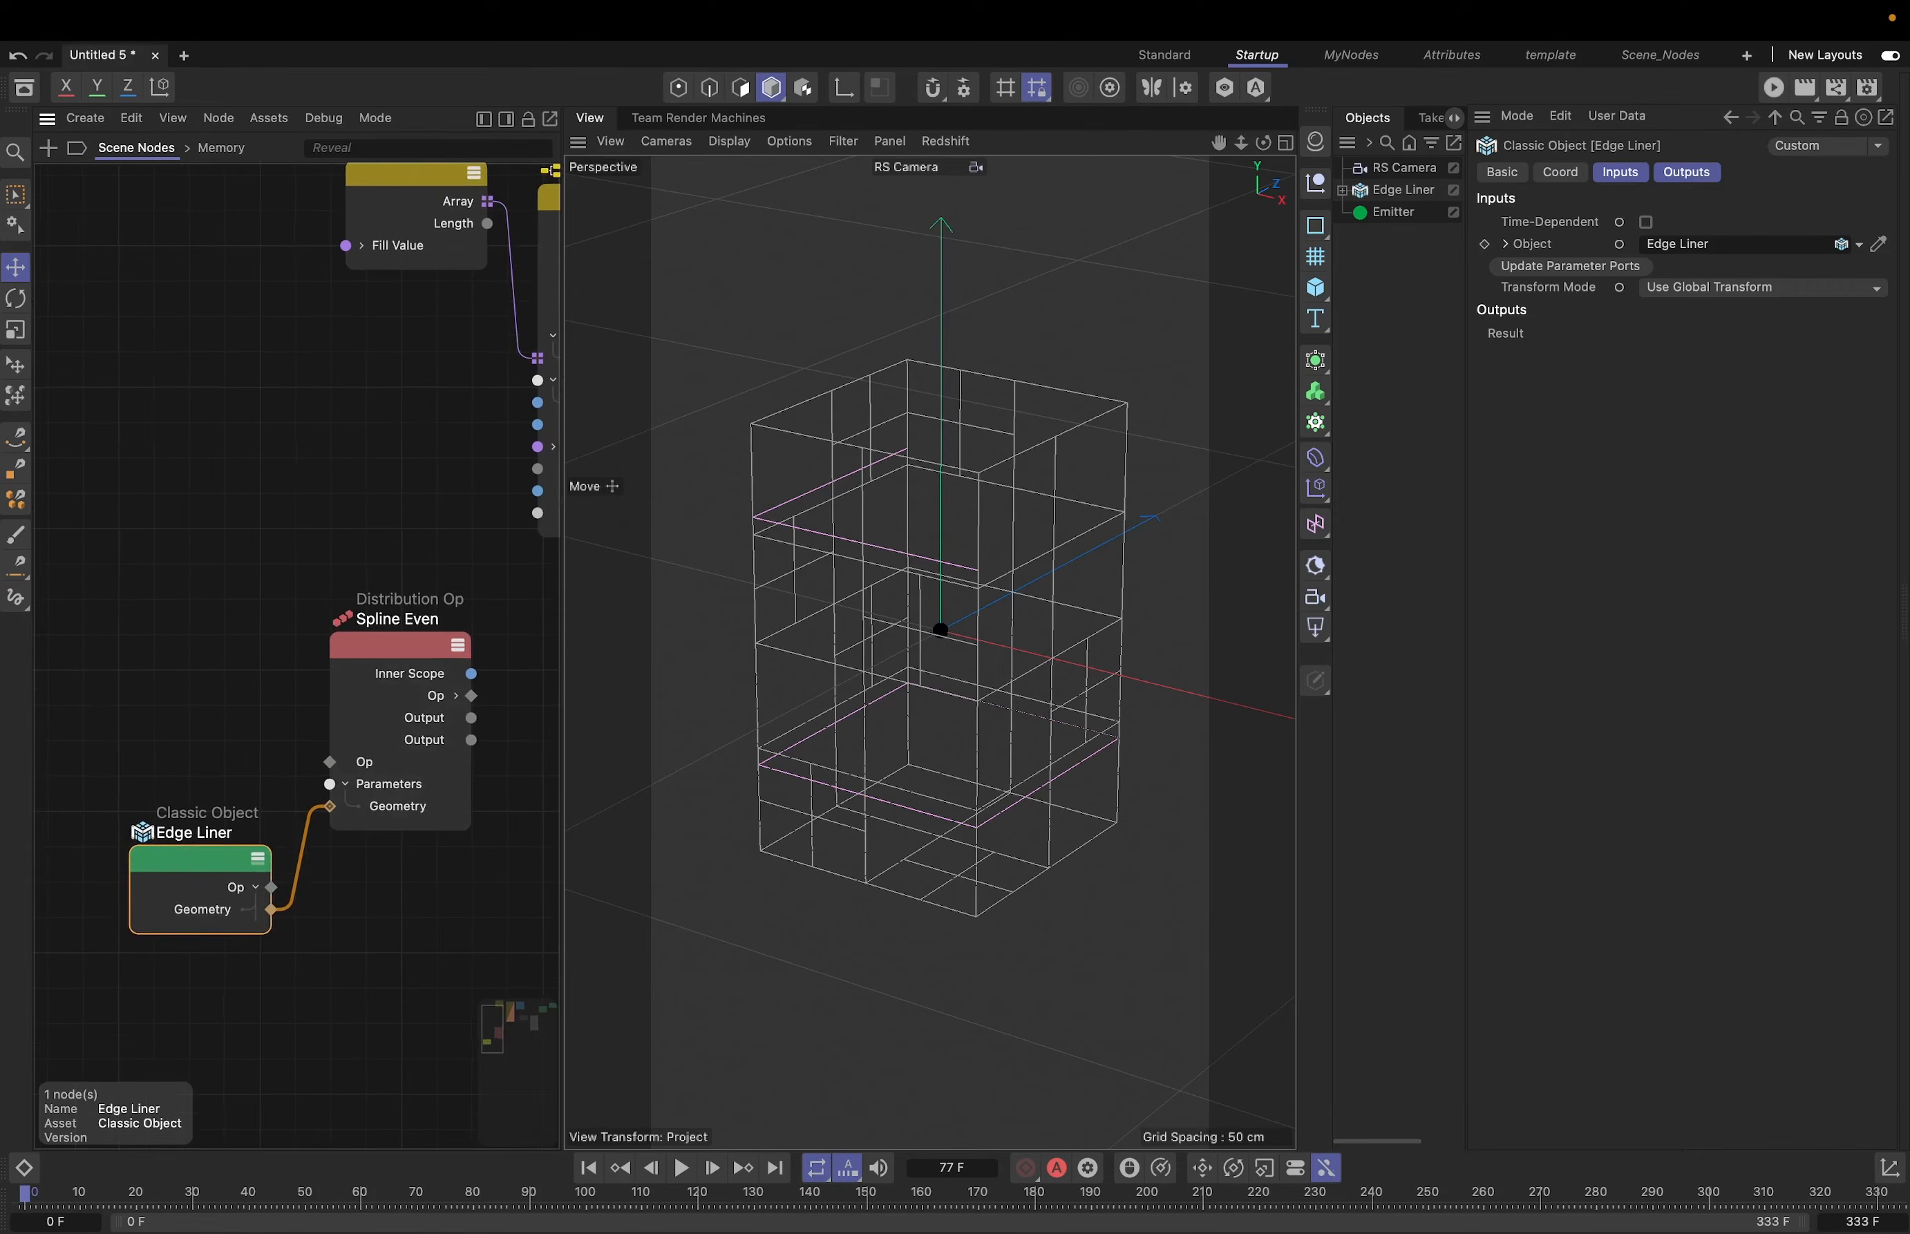
- Add a Cube node, convert it to a Mesh Primitive op and connect its Op output to Spline Even's Op input
double_click(273, 567)
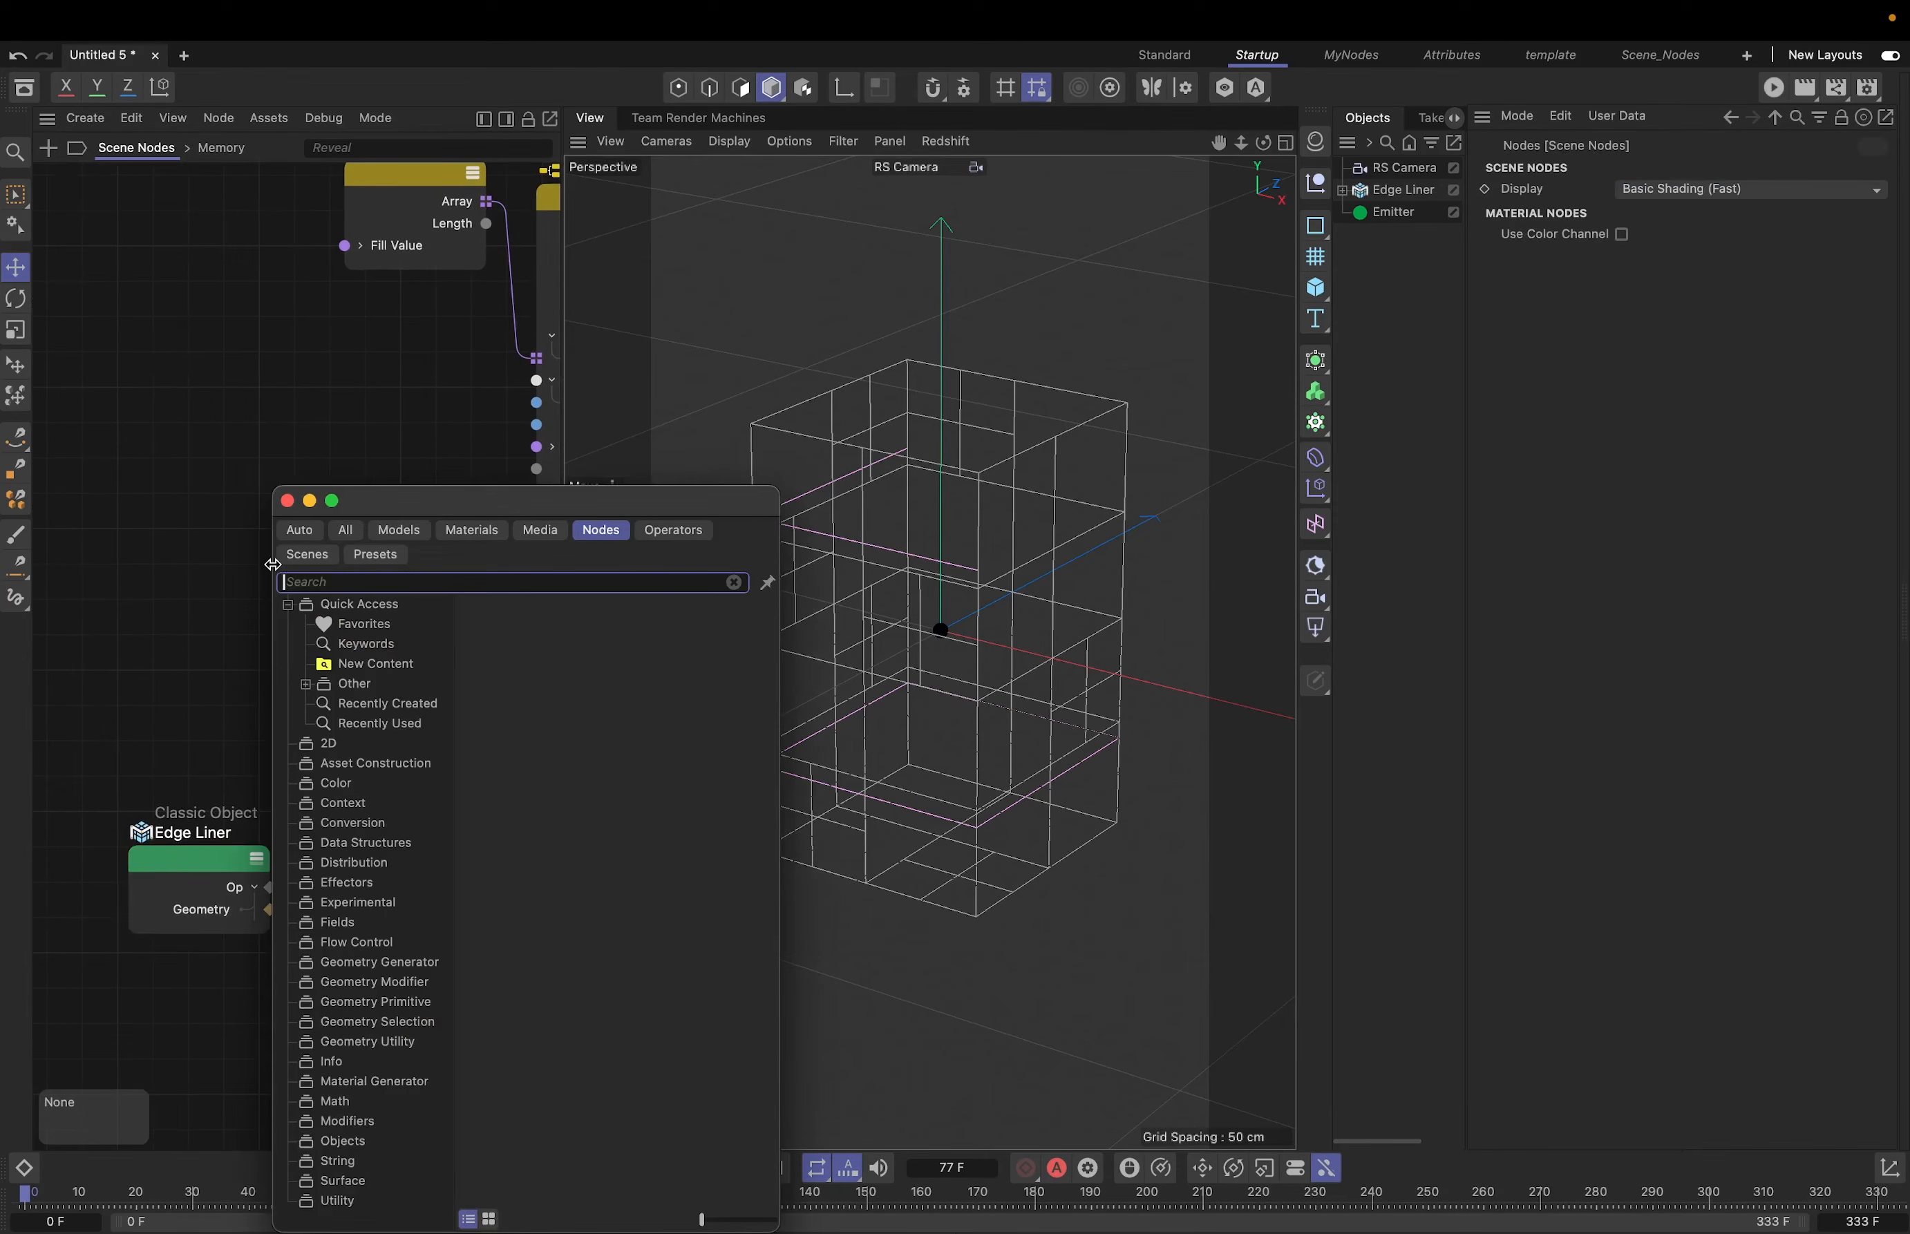
type("cube")
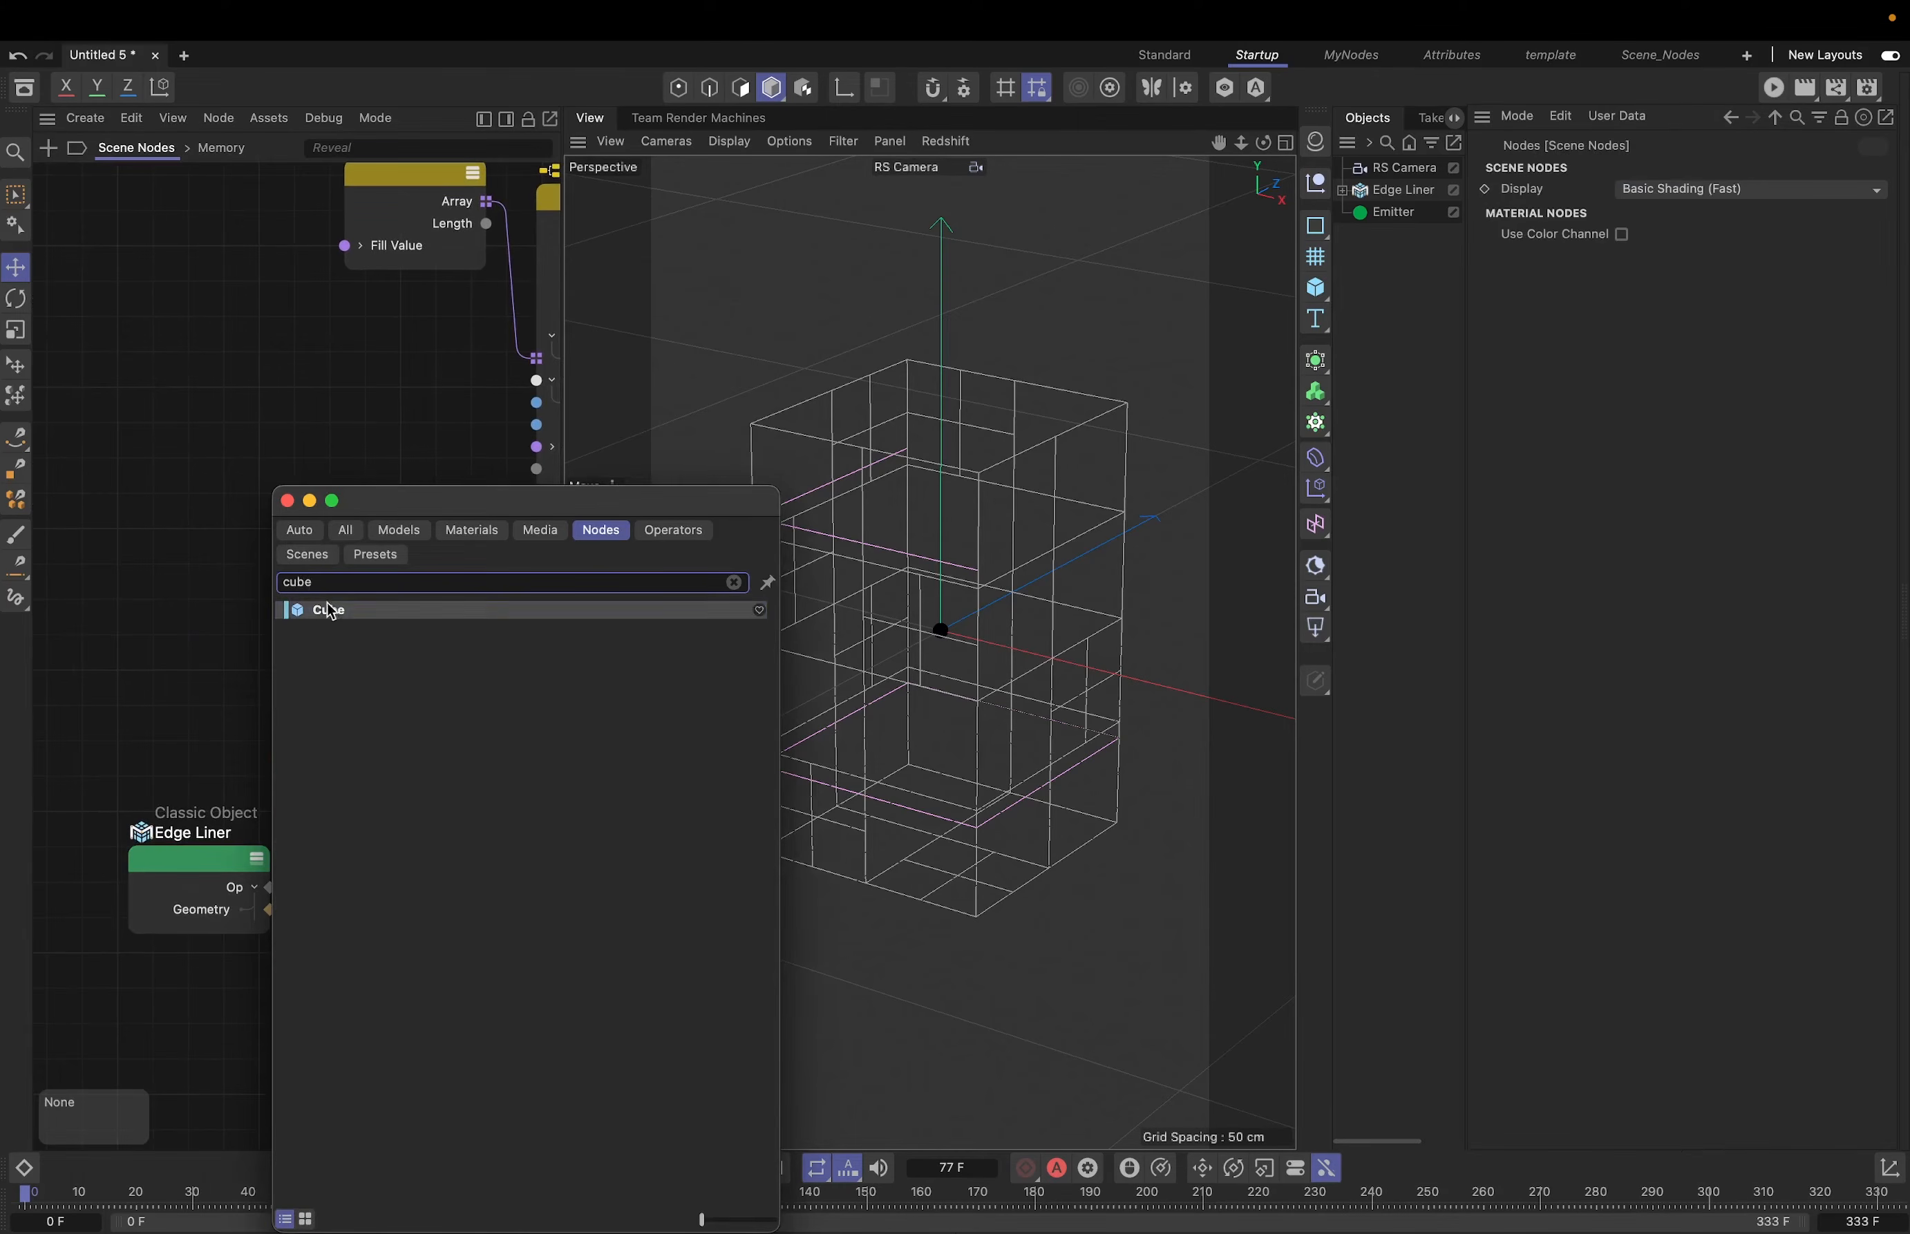
double_click(331, 611)
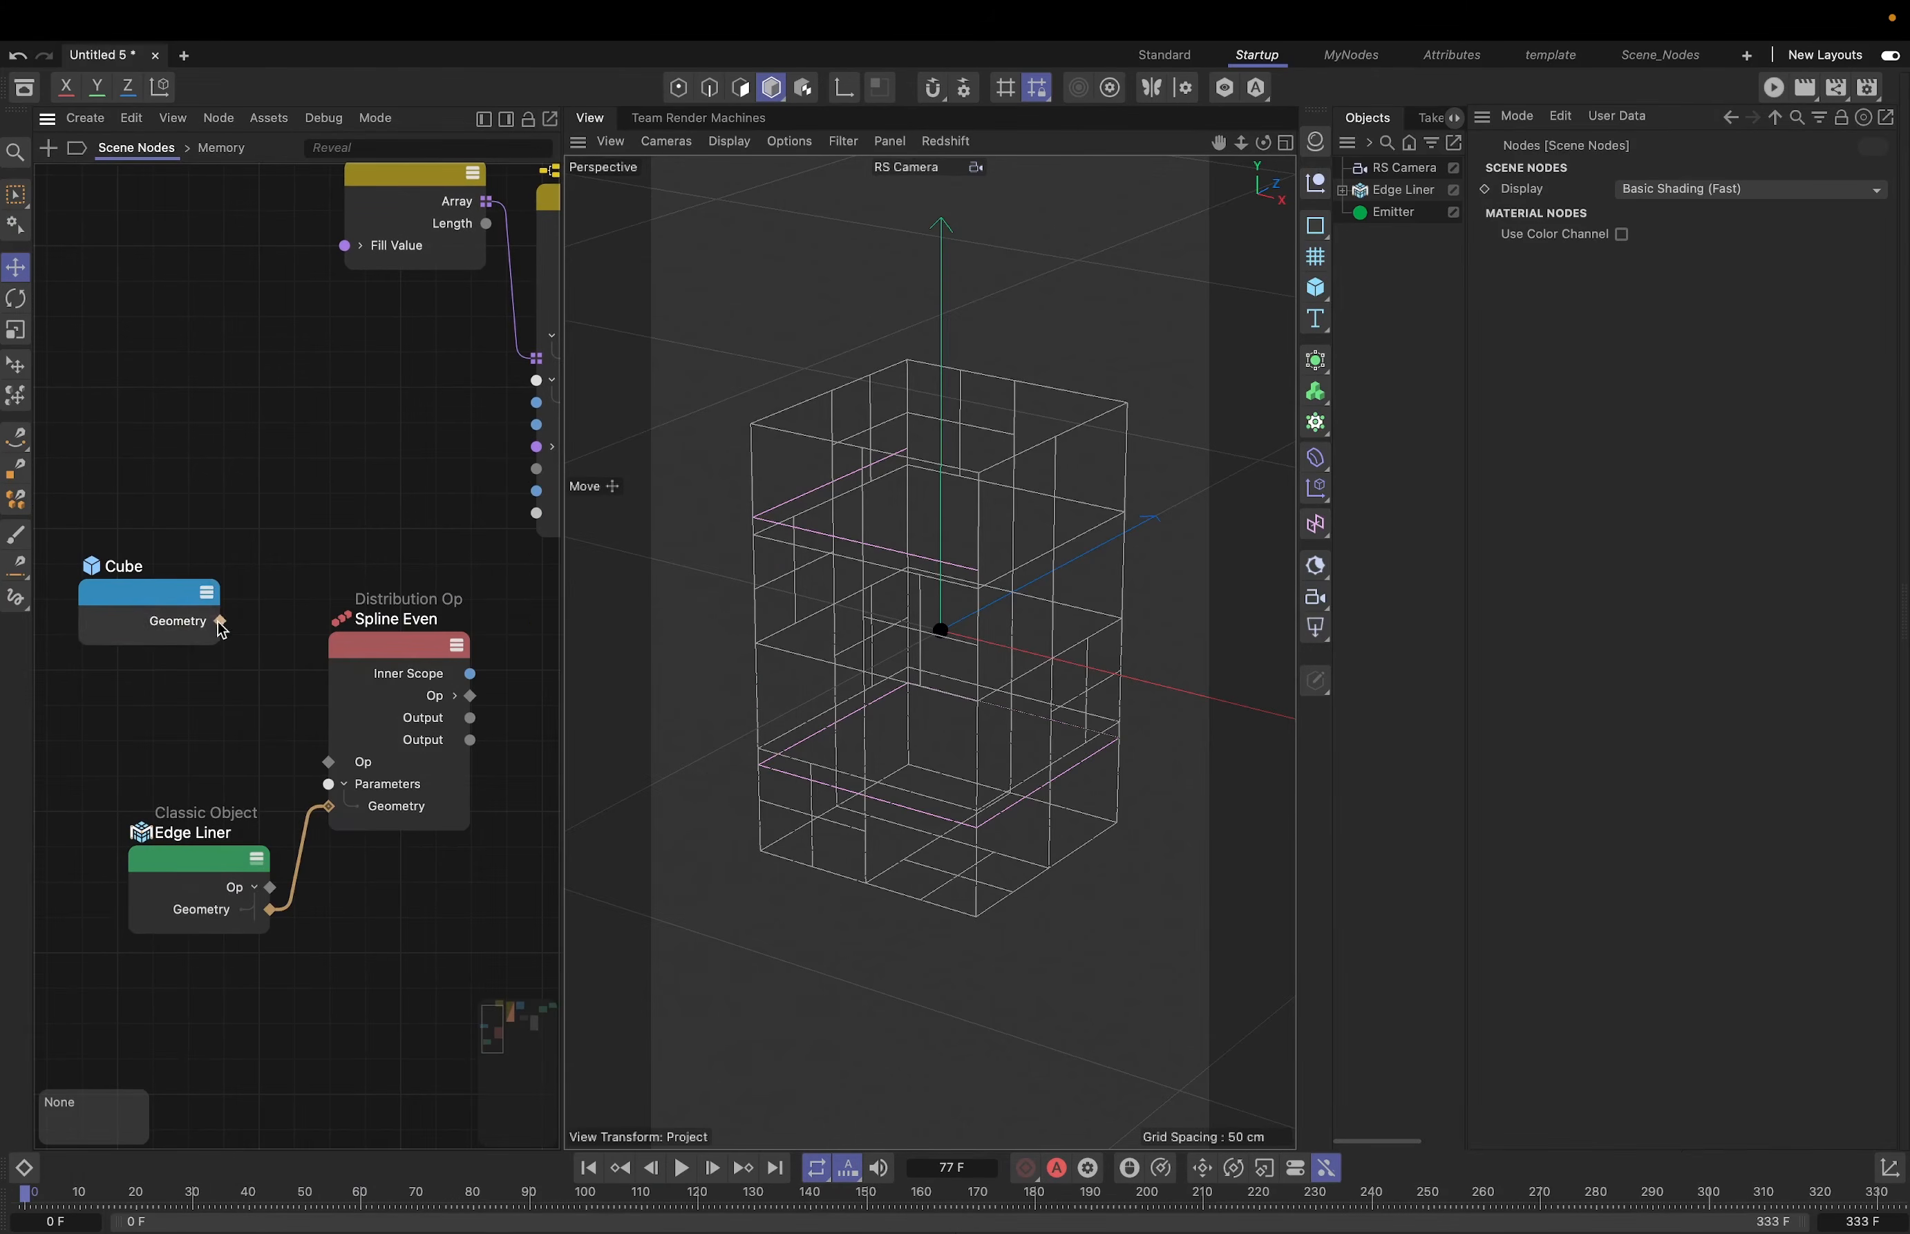
right_click(169, 600)
left_click(267, 643)
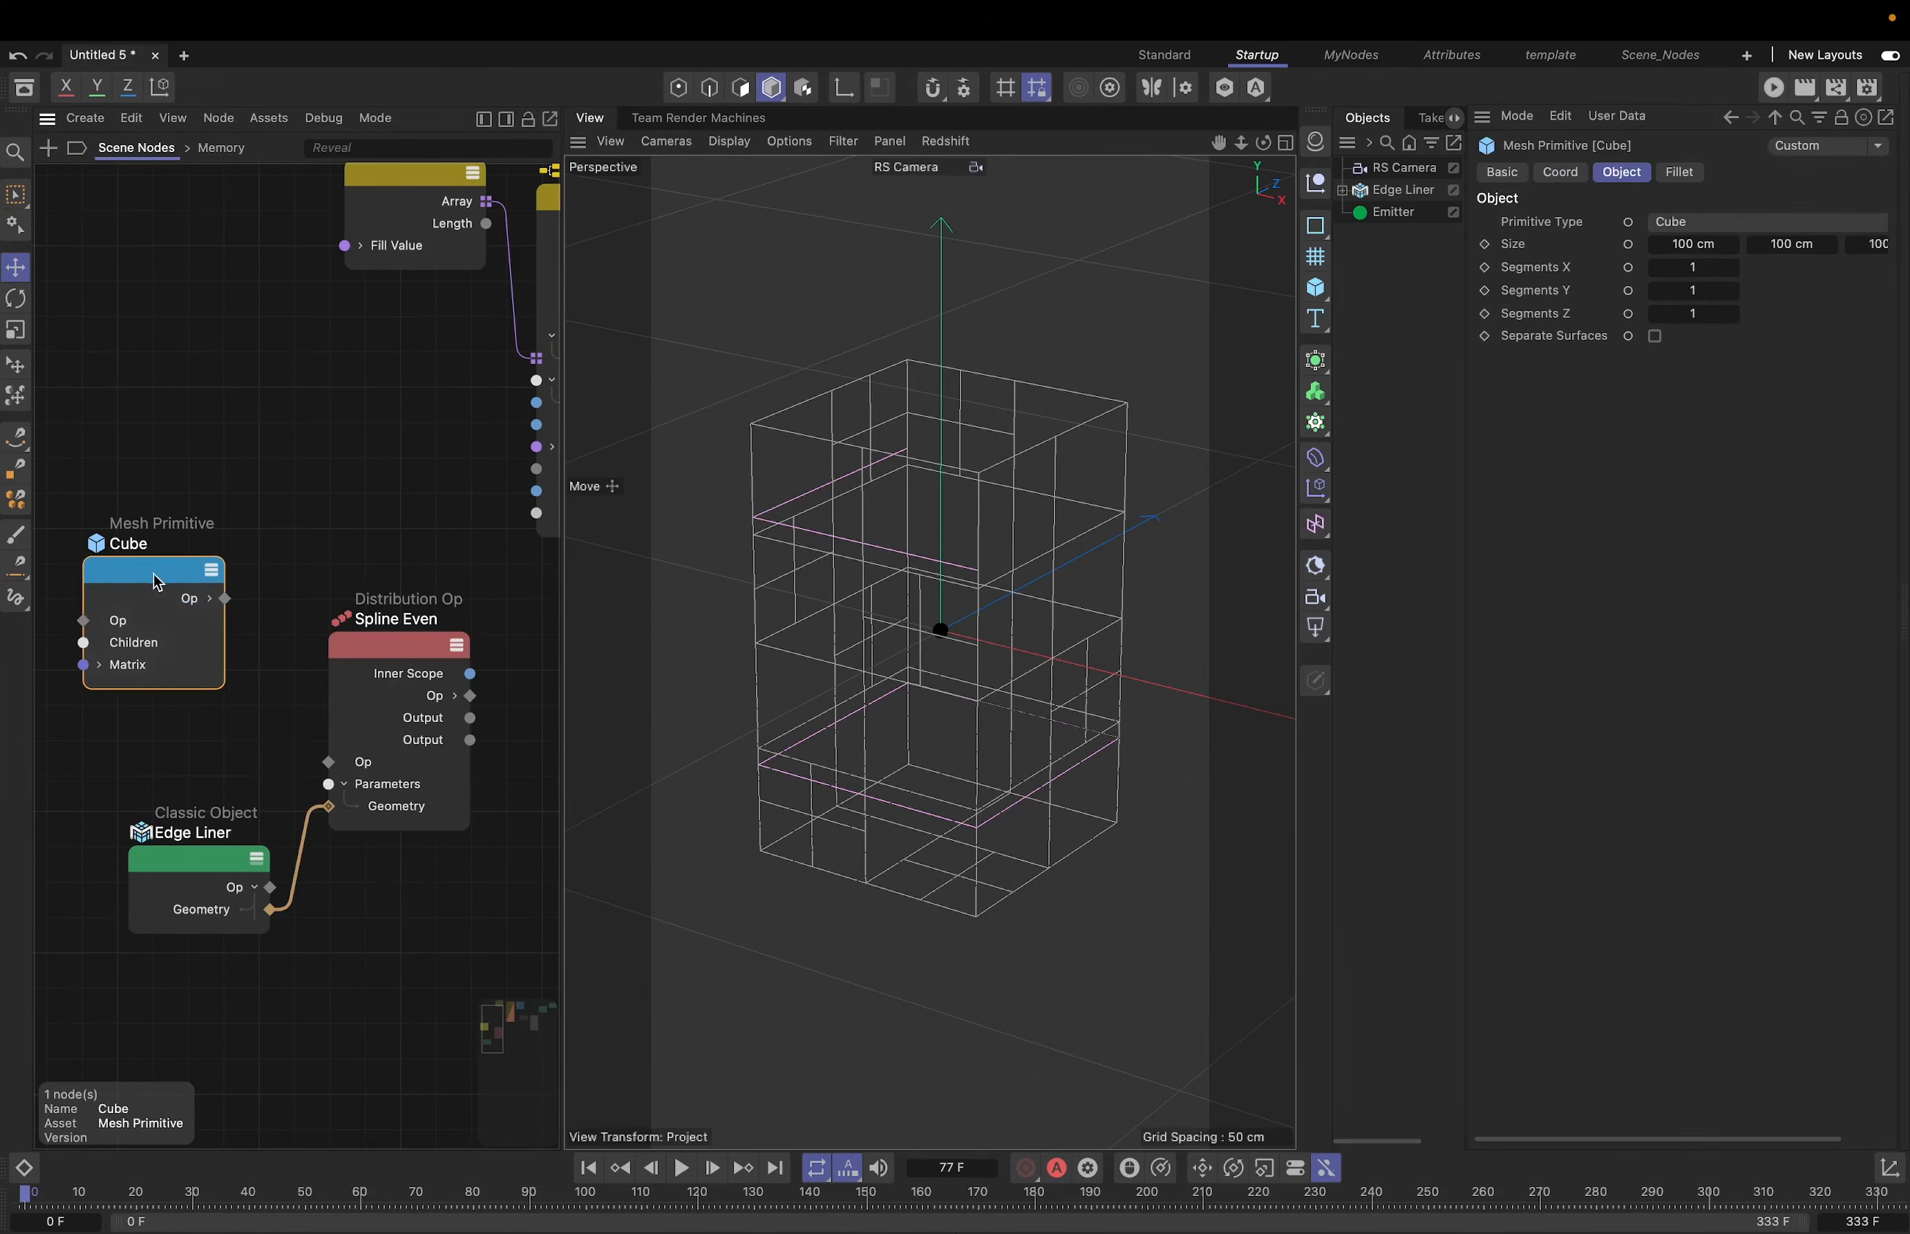
left_click_drag(226, 603, 331, 762)
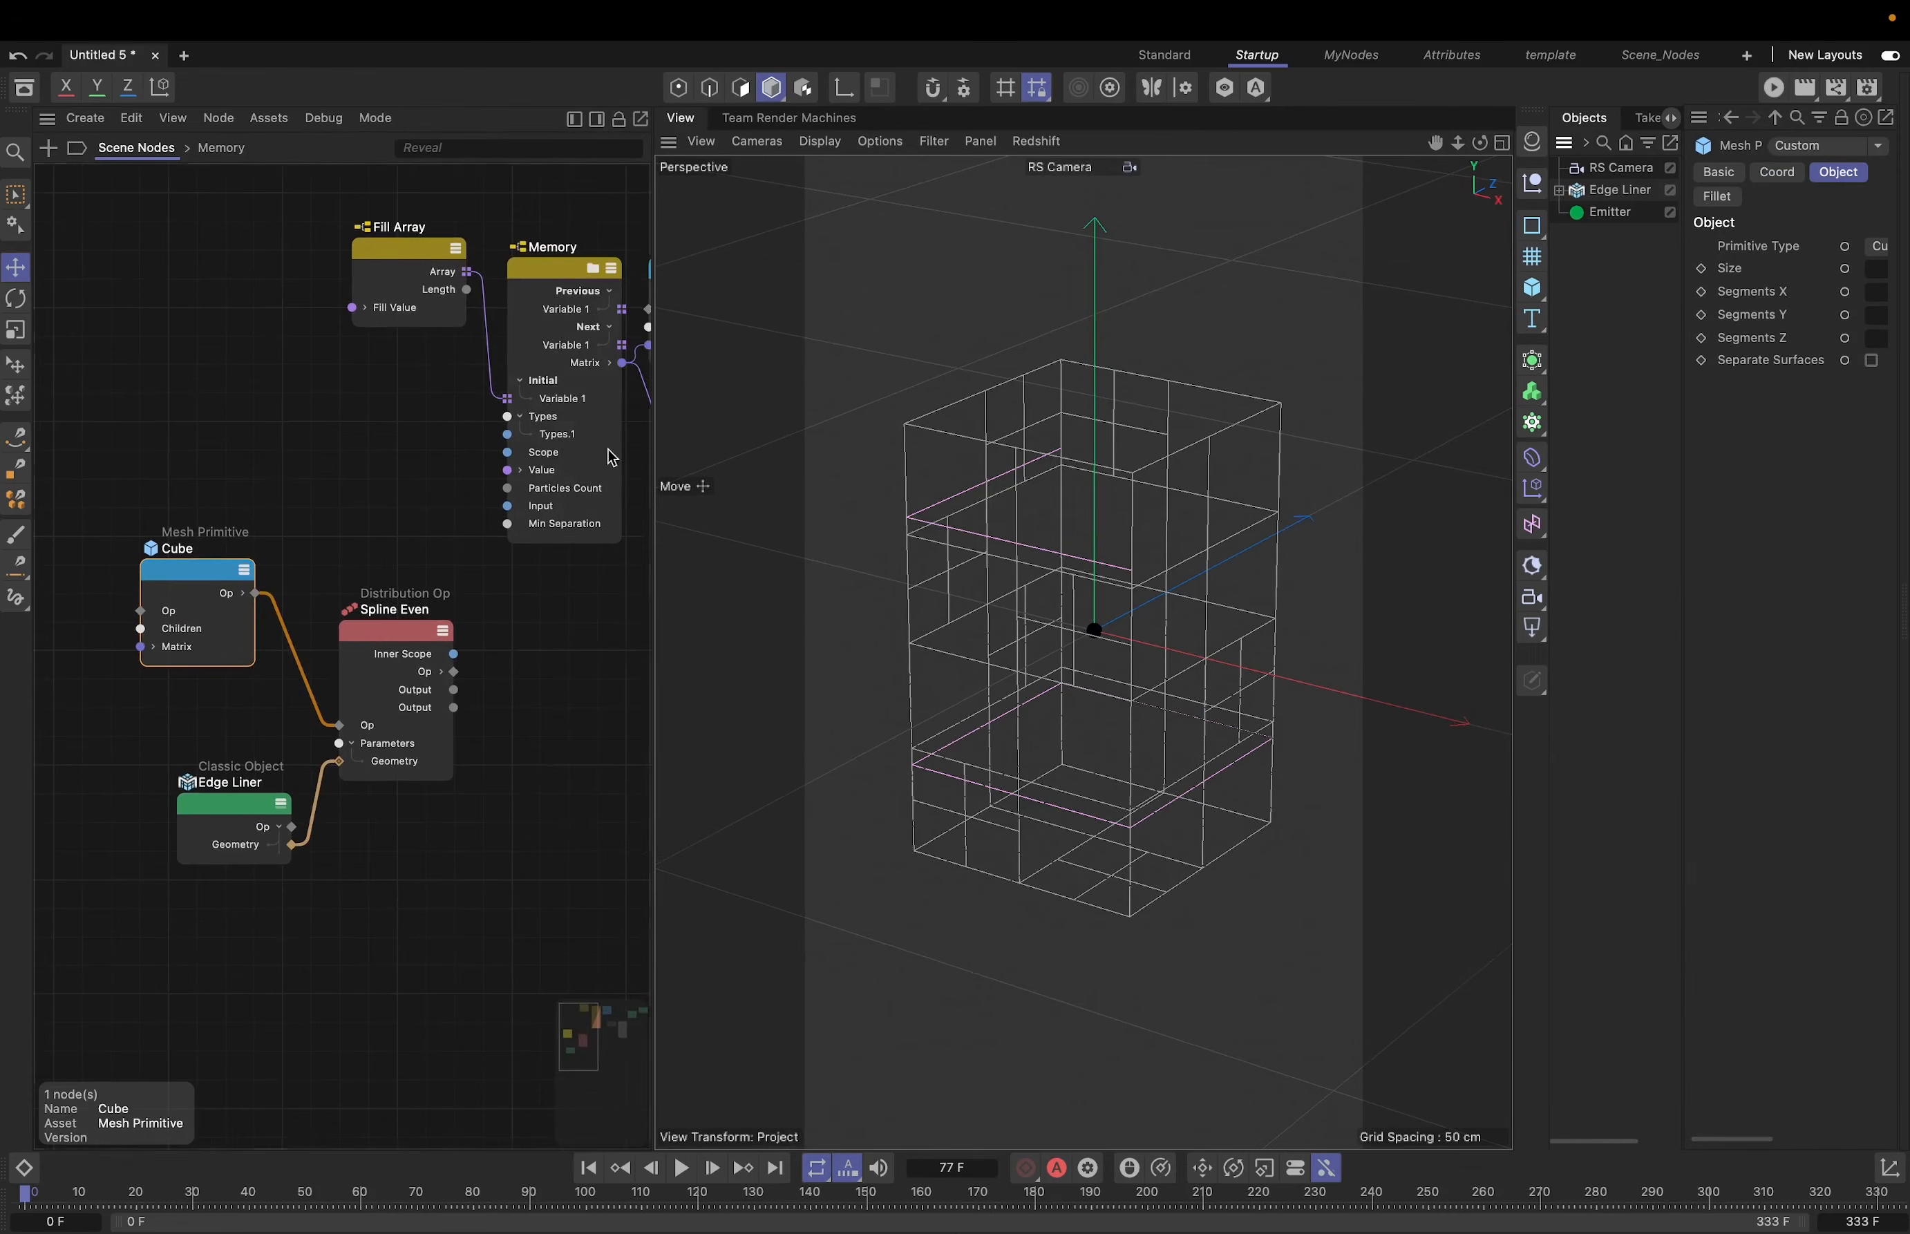
- Disconnect the Color Op node from the Scene Root node
middle_click_drag(626, 453, 413, 453)
scroll(413, 453, "down", 2)
middle_click_drag(607, 450, 463, 450)
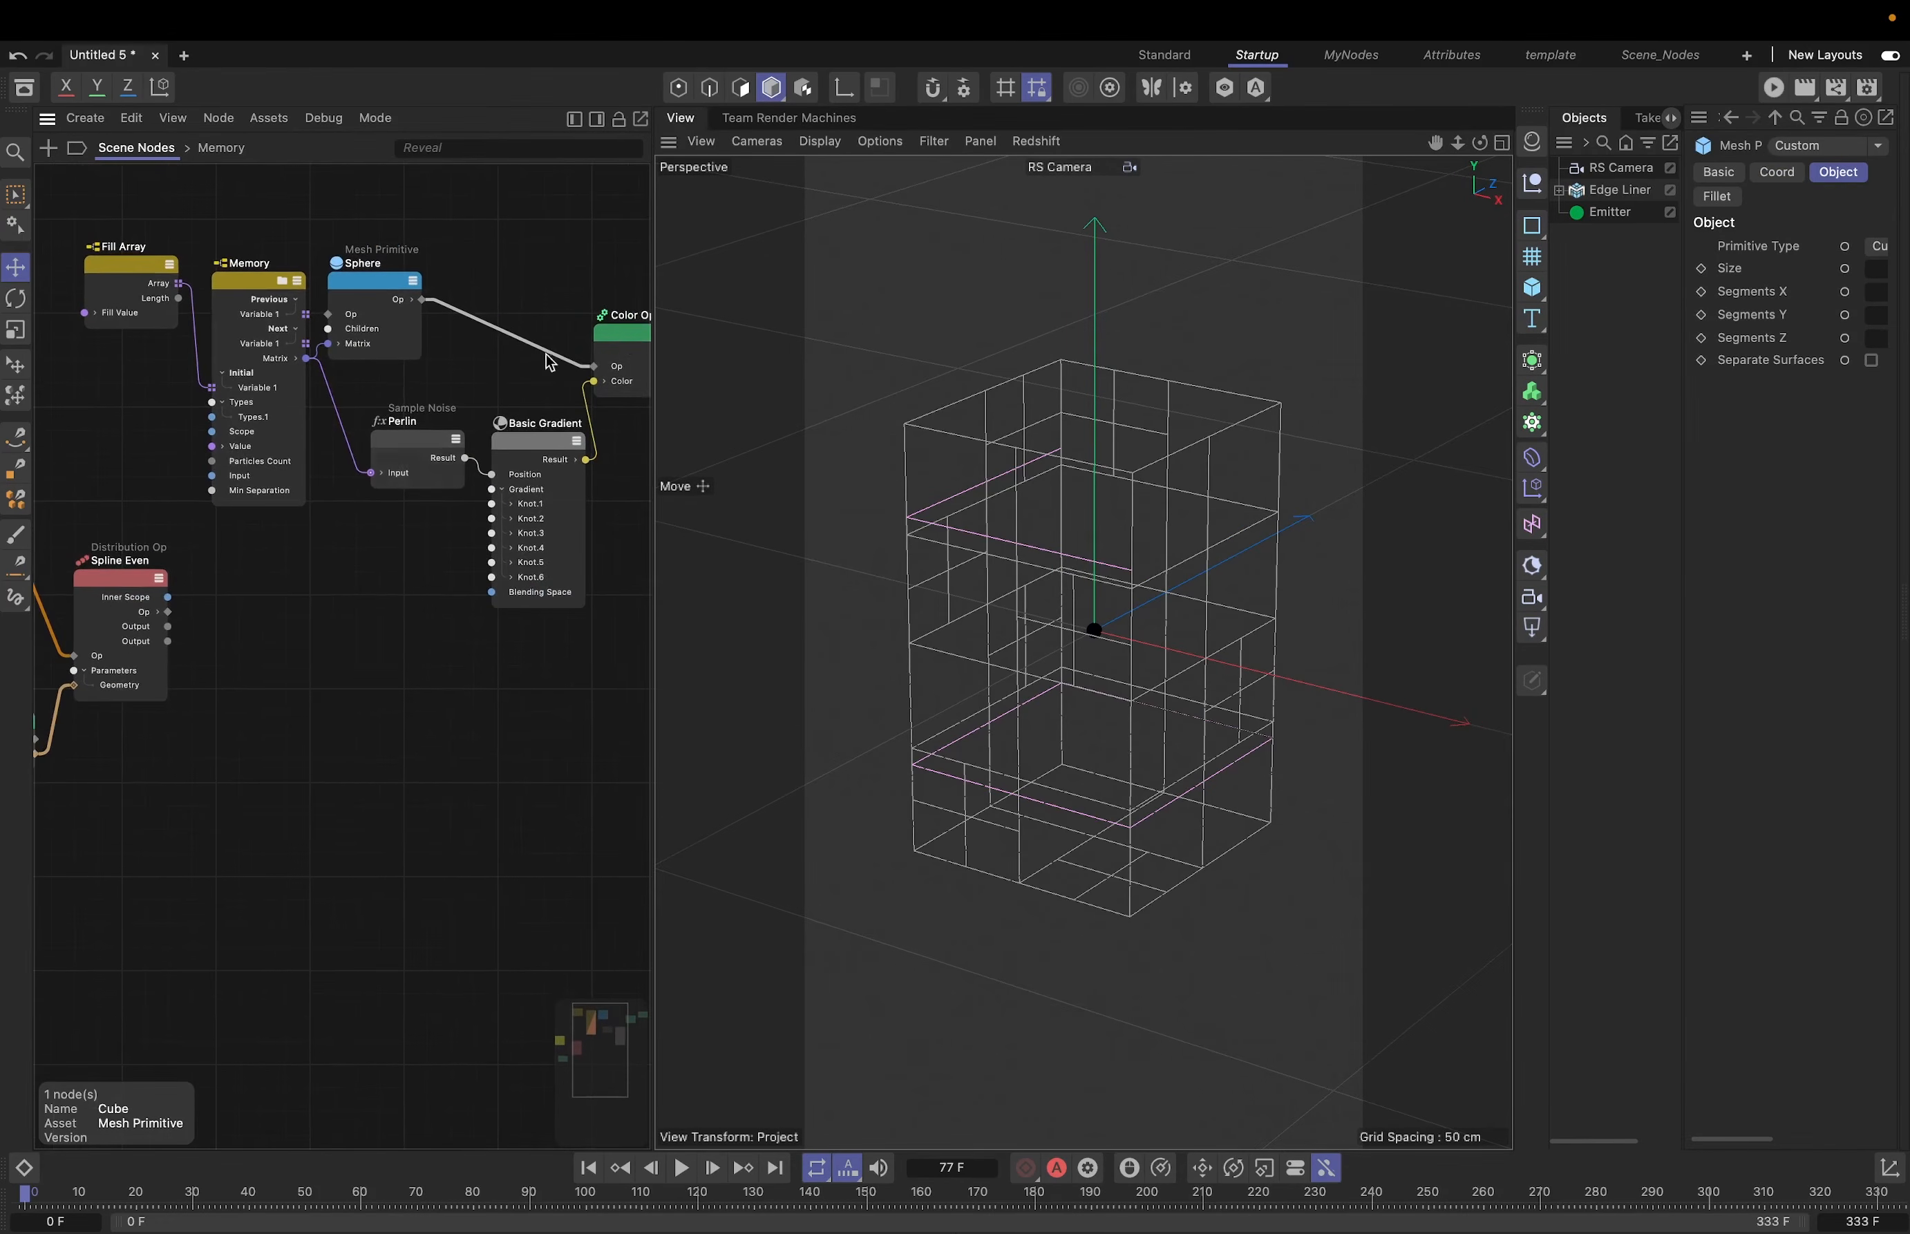
left_click(625, 335)
scroll(570, 313, "right", 5)
left_click(570, 313)
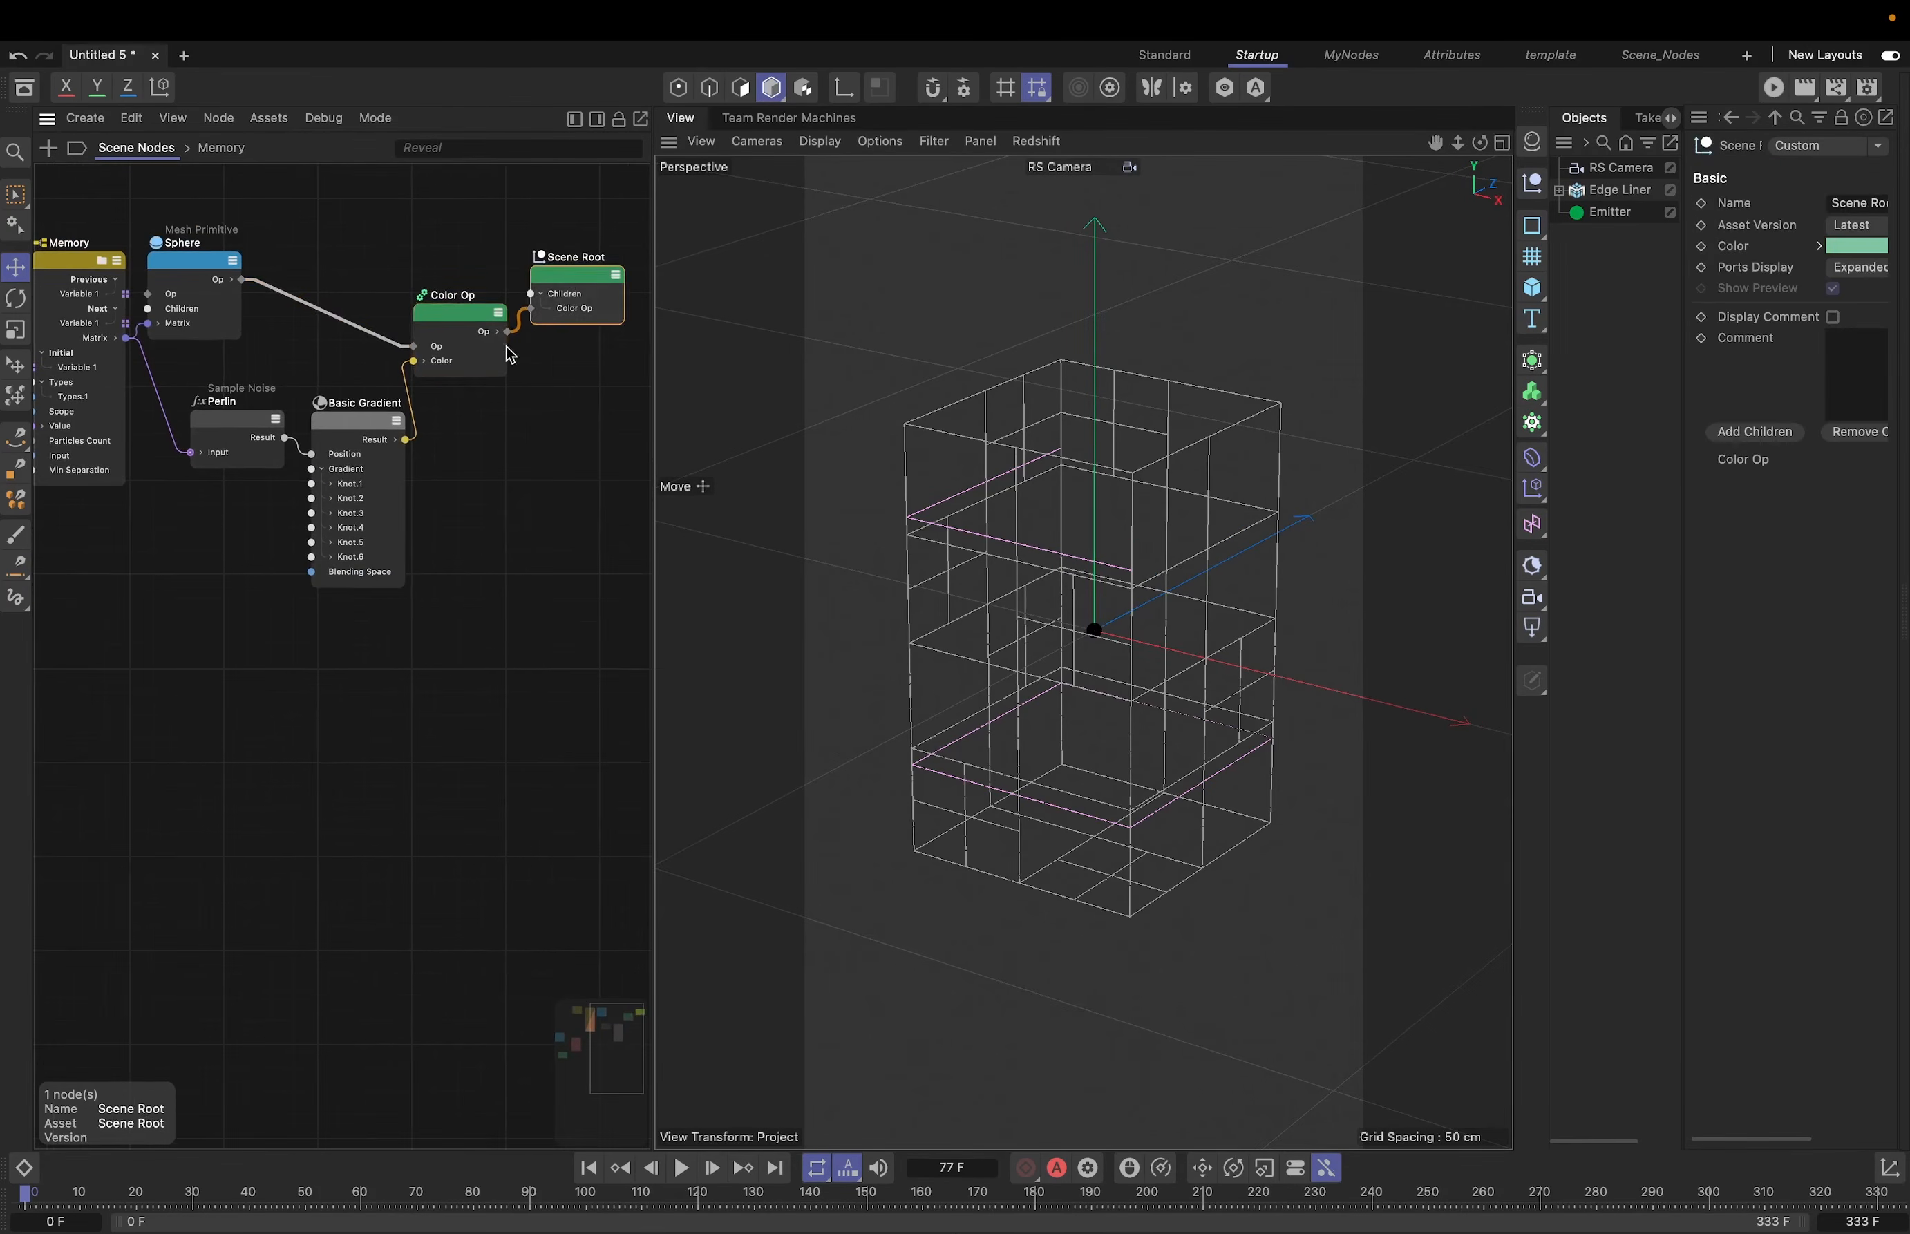
scroll(570, 313, "left", 3)
left_click_drag(571, 335, 612, 371)
scroll(612, 370, "right", 3)
left_click(445, 349)
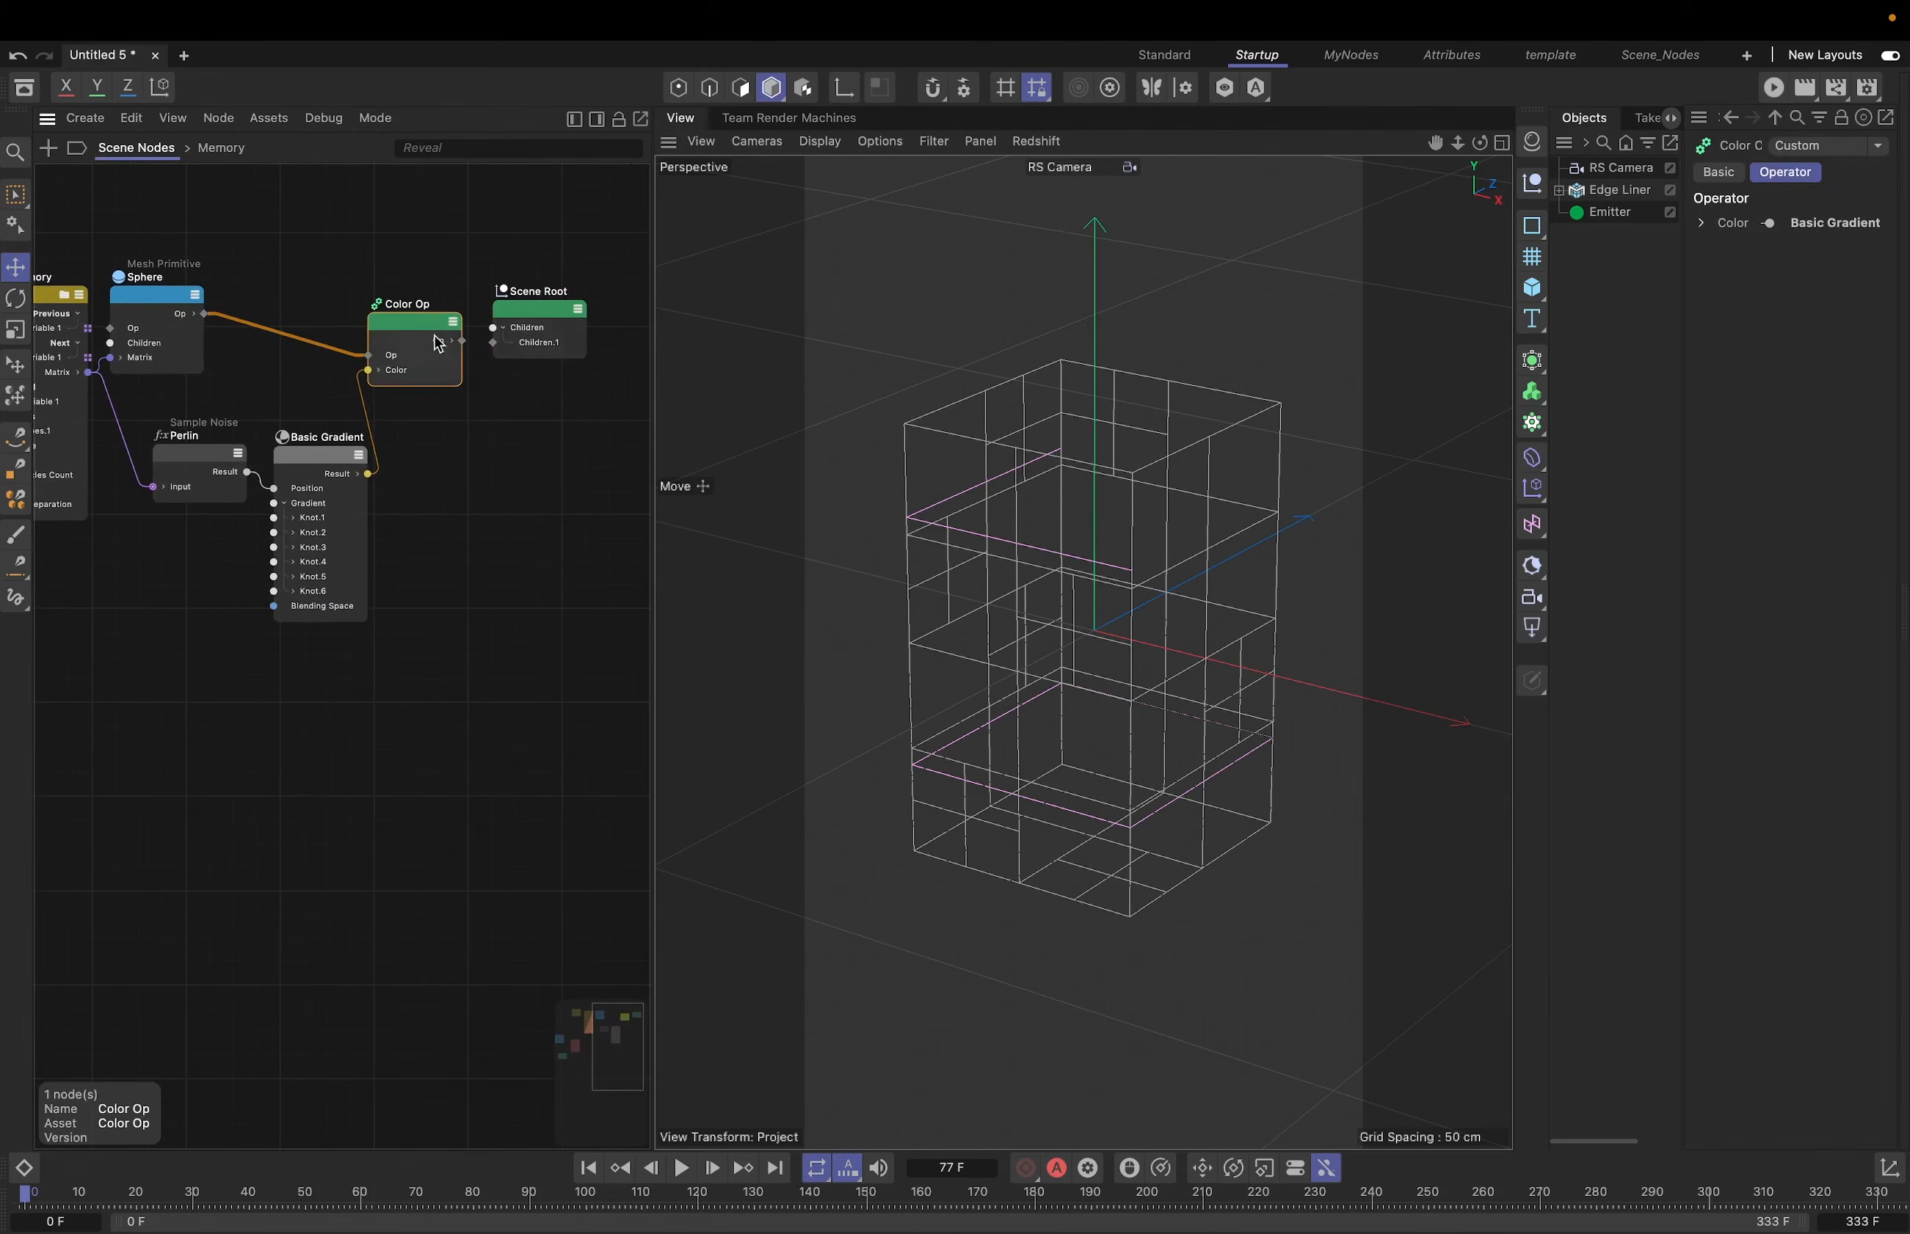
scroll(445, 349, "left", 3)
- Add a second Children port to the Scene Root and connect the Spline Even node's Op output to it
left_click(596, 313)
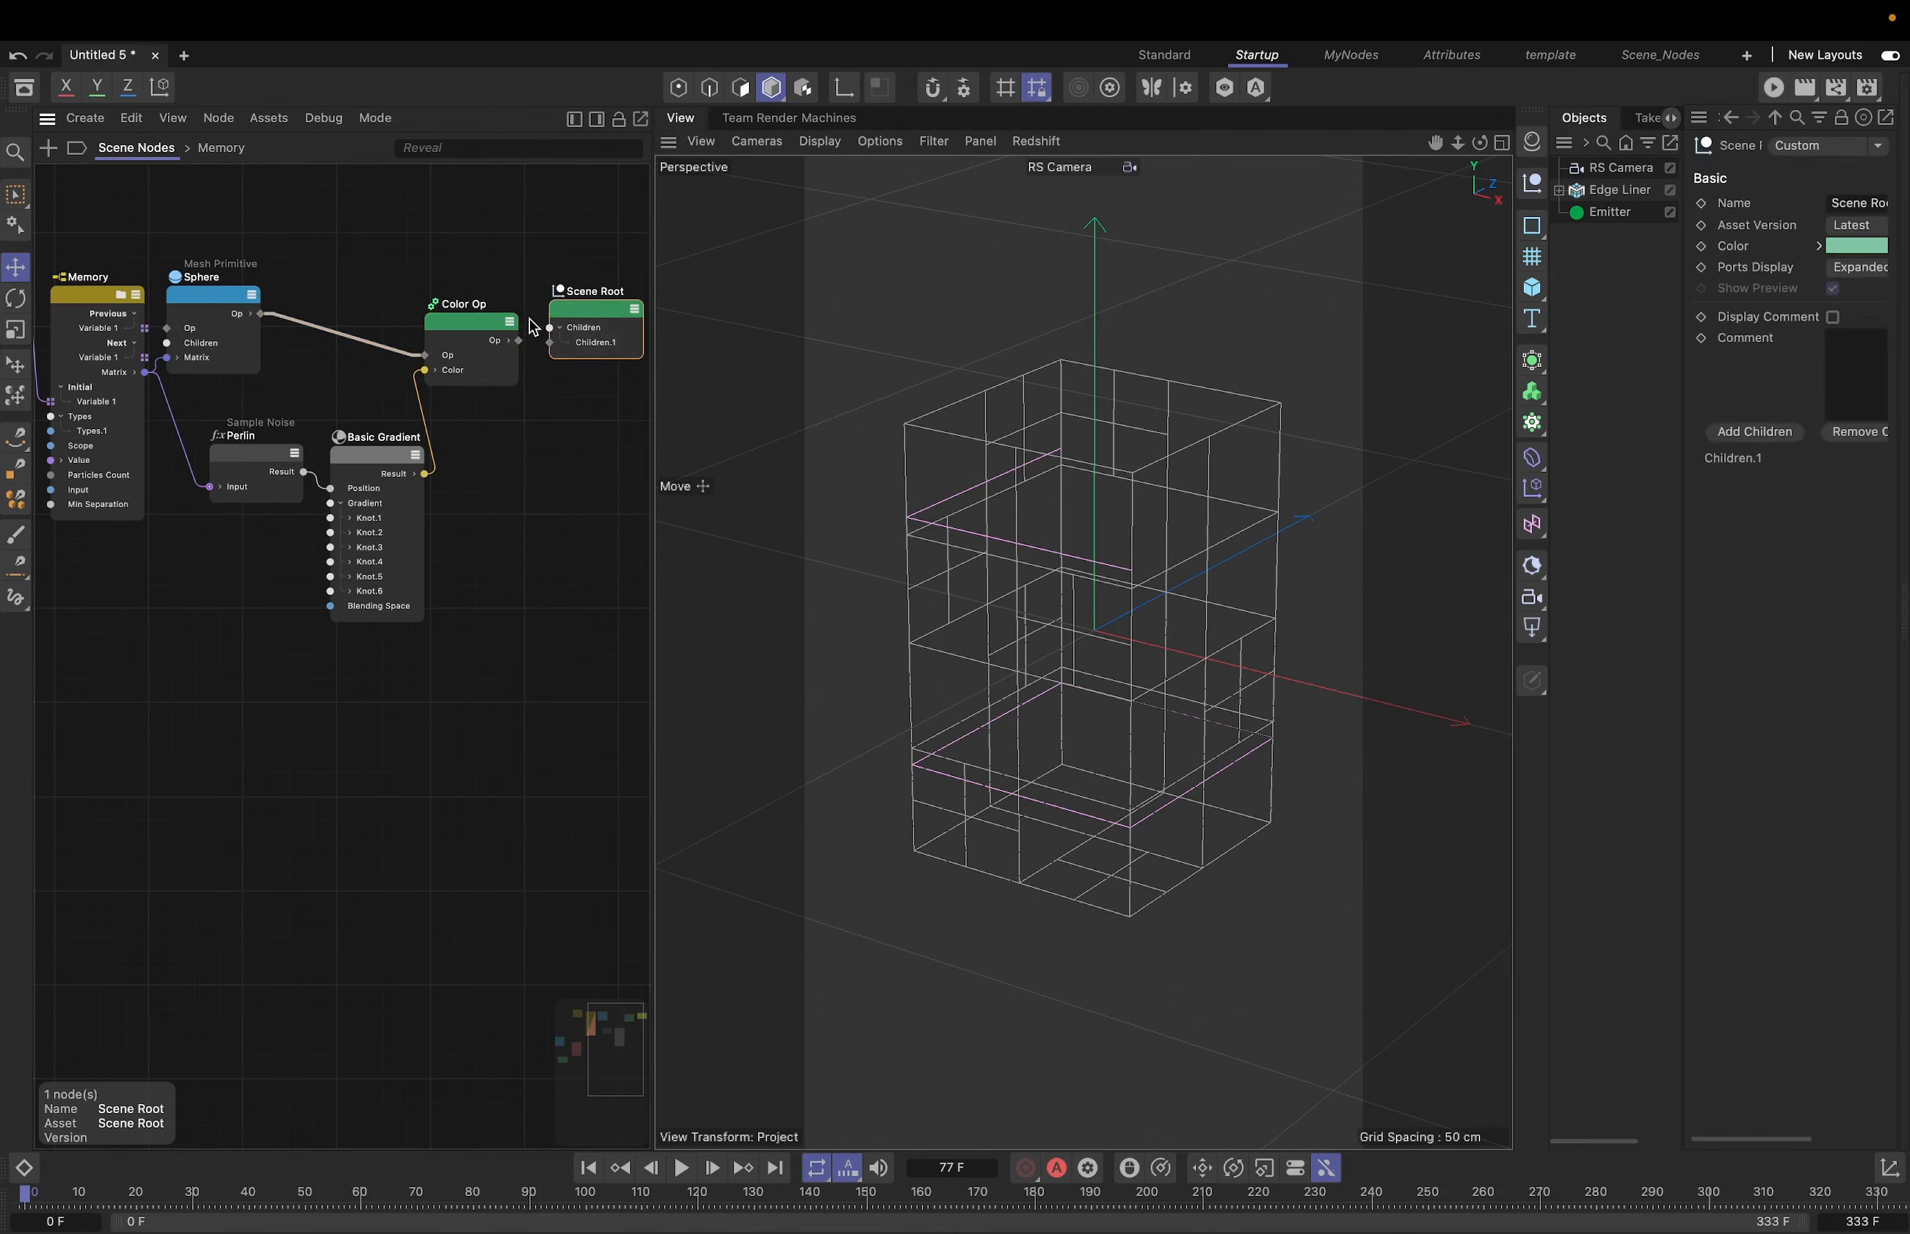
left_click(1750, 440)
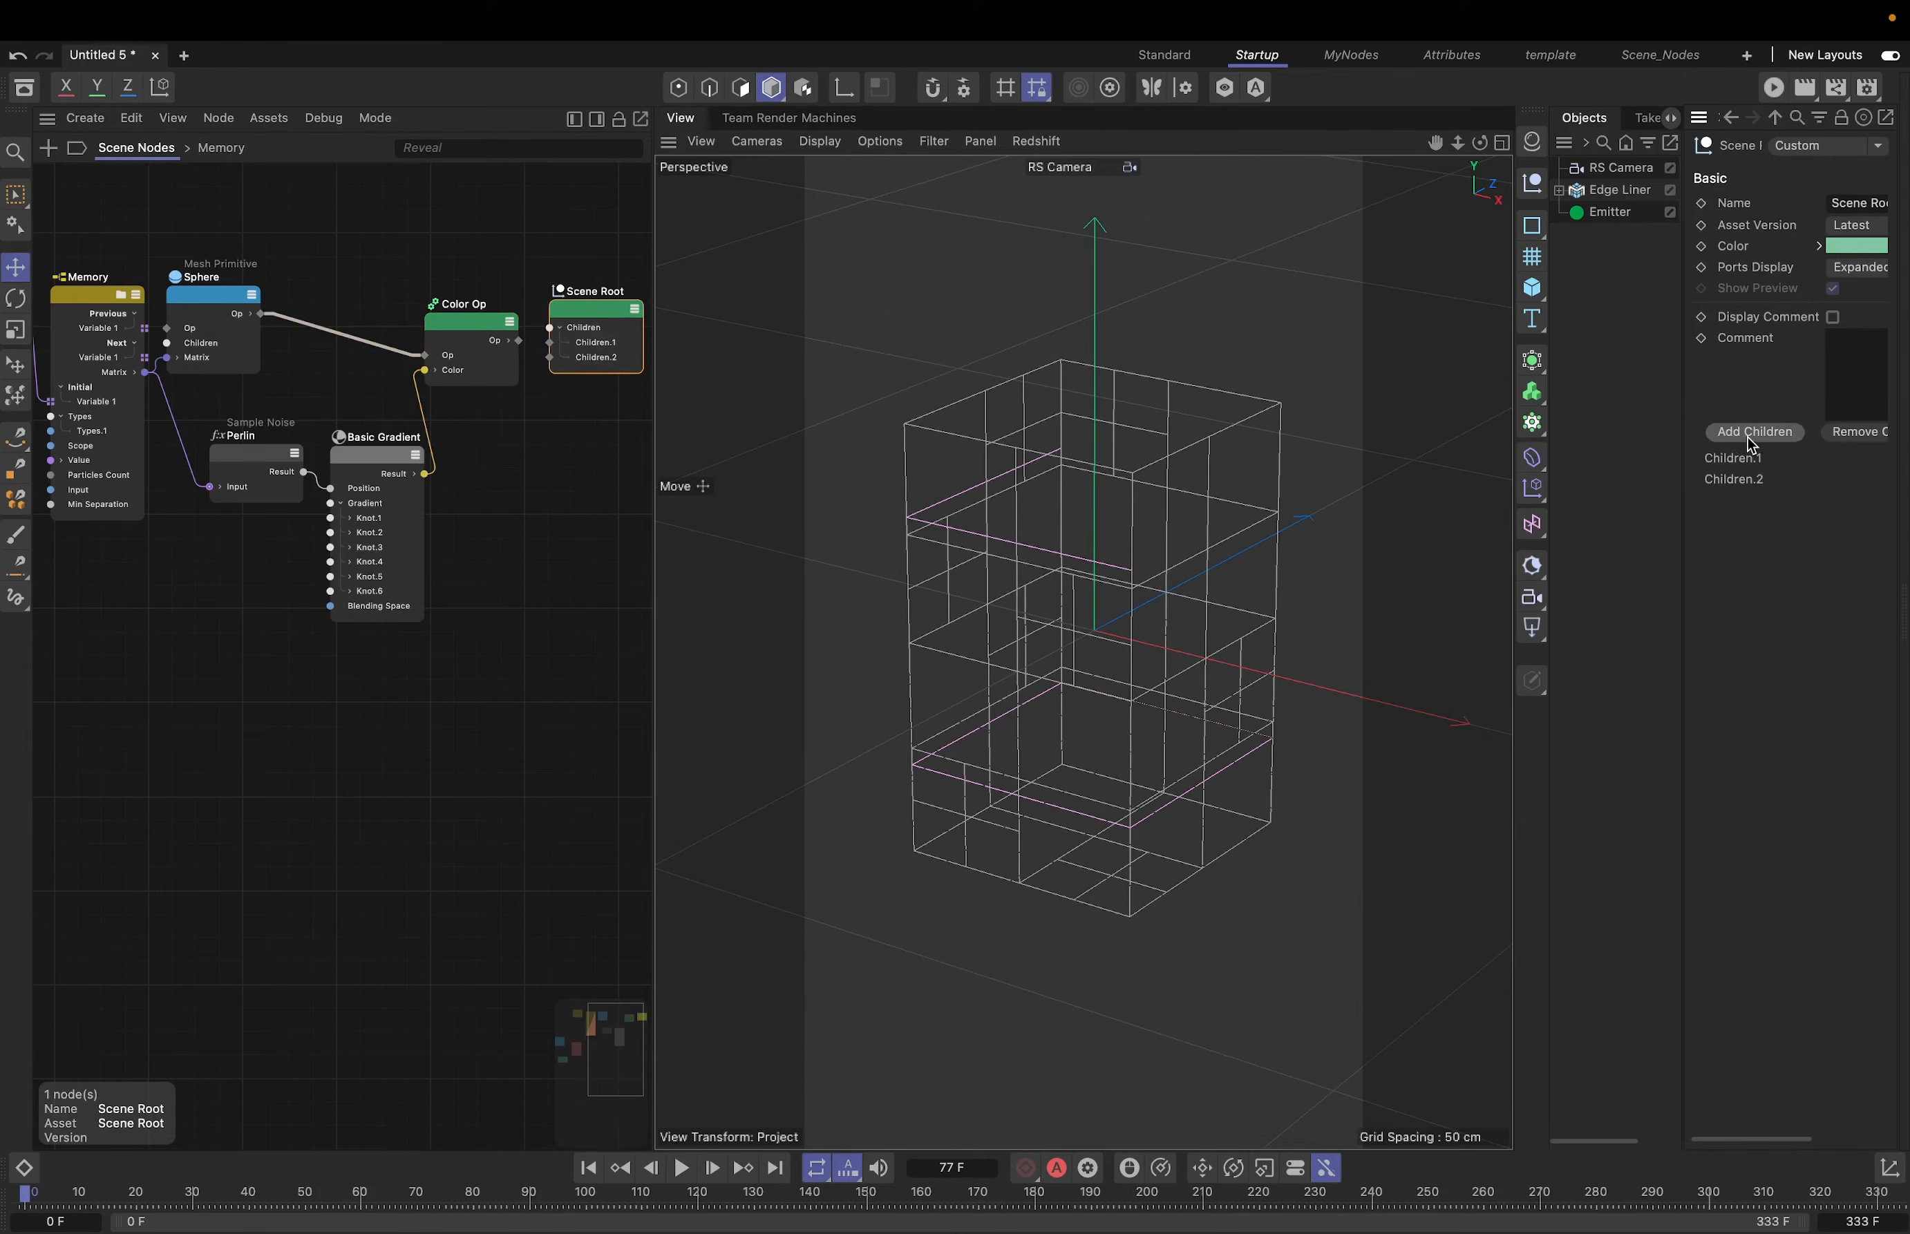
scroll(473, 559, "down", 1)
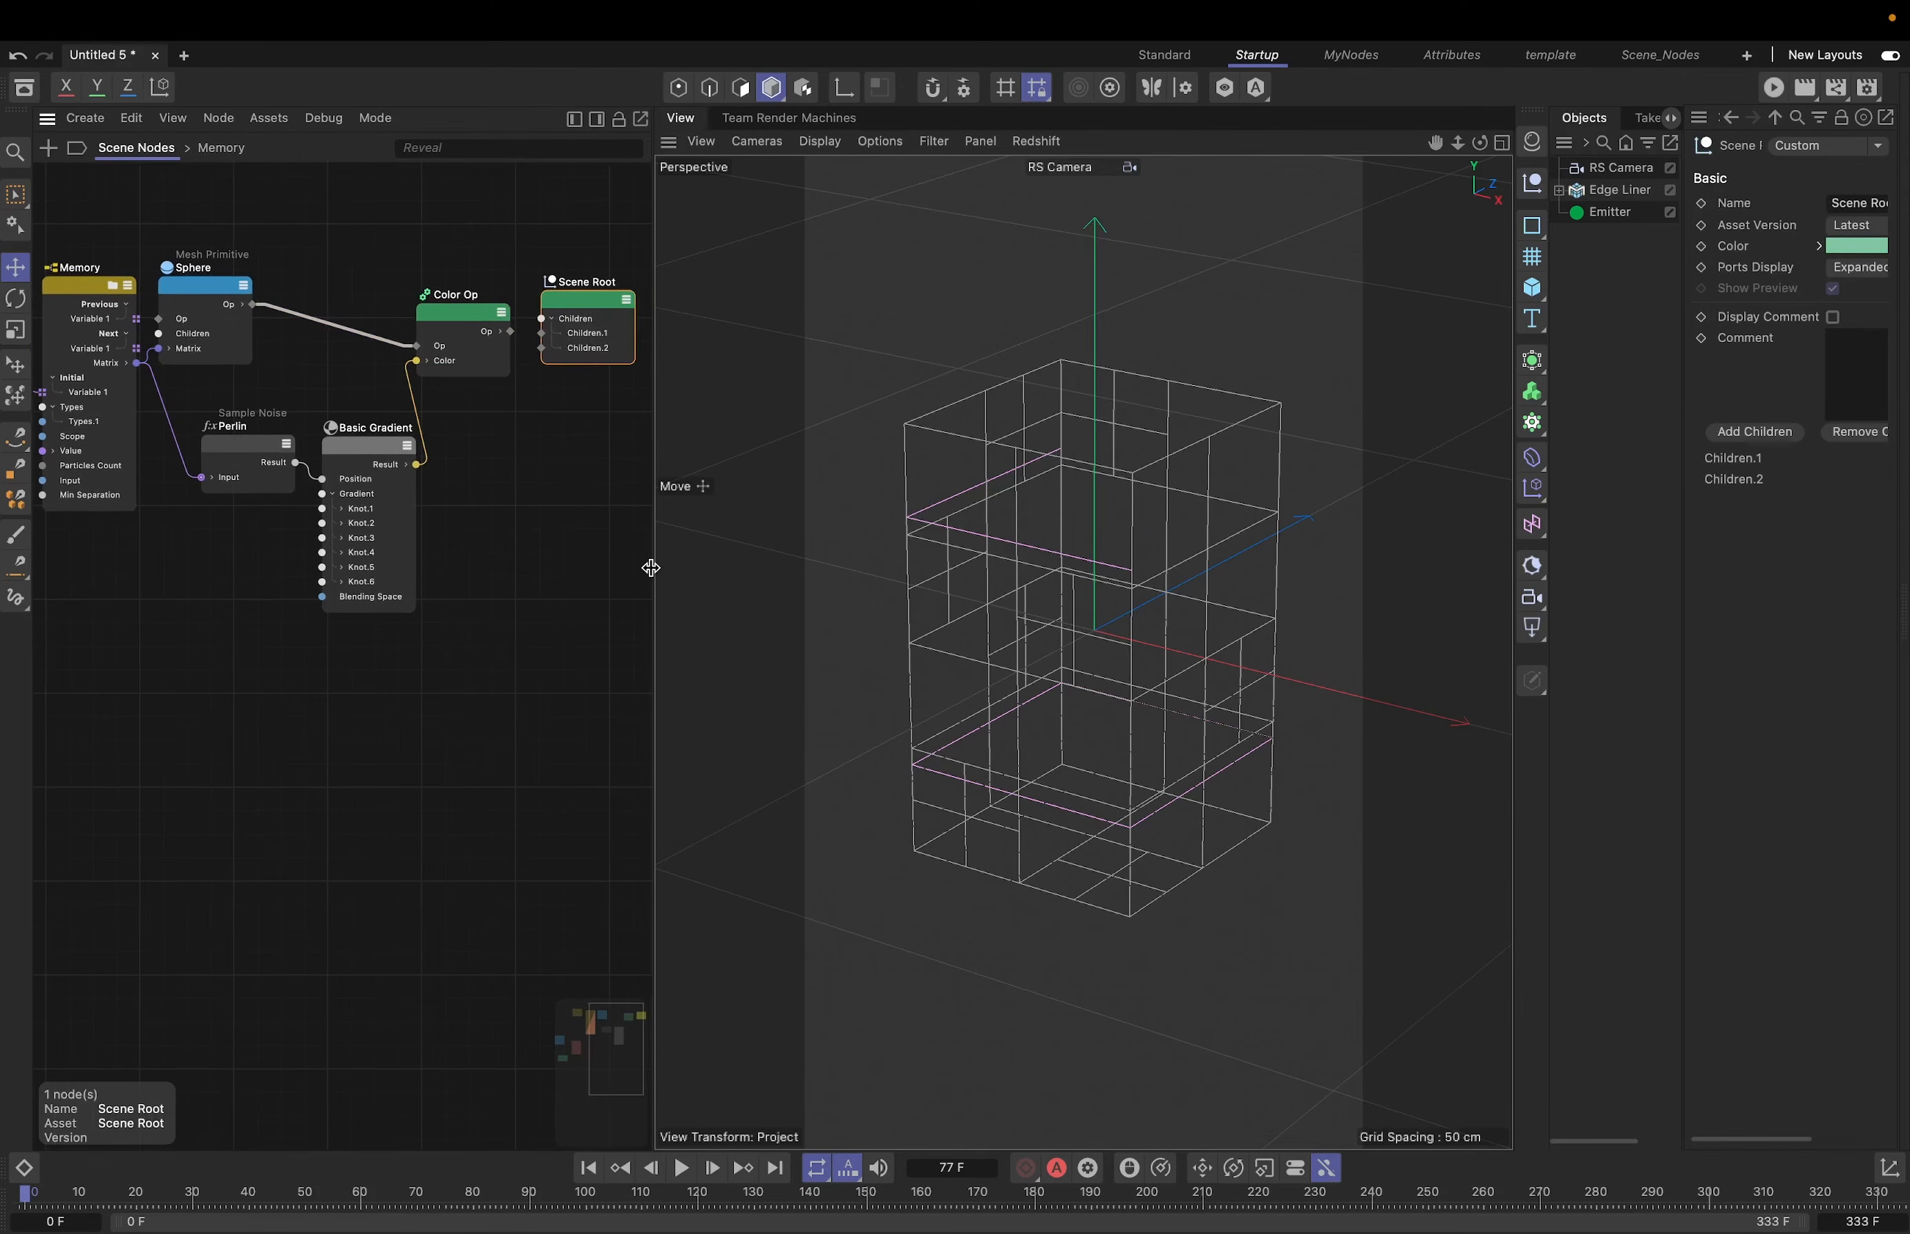
left_click_drag(650, 568, 973, 568)
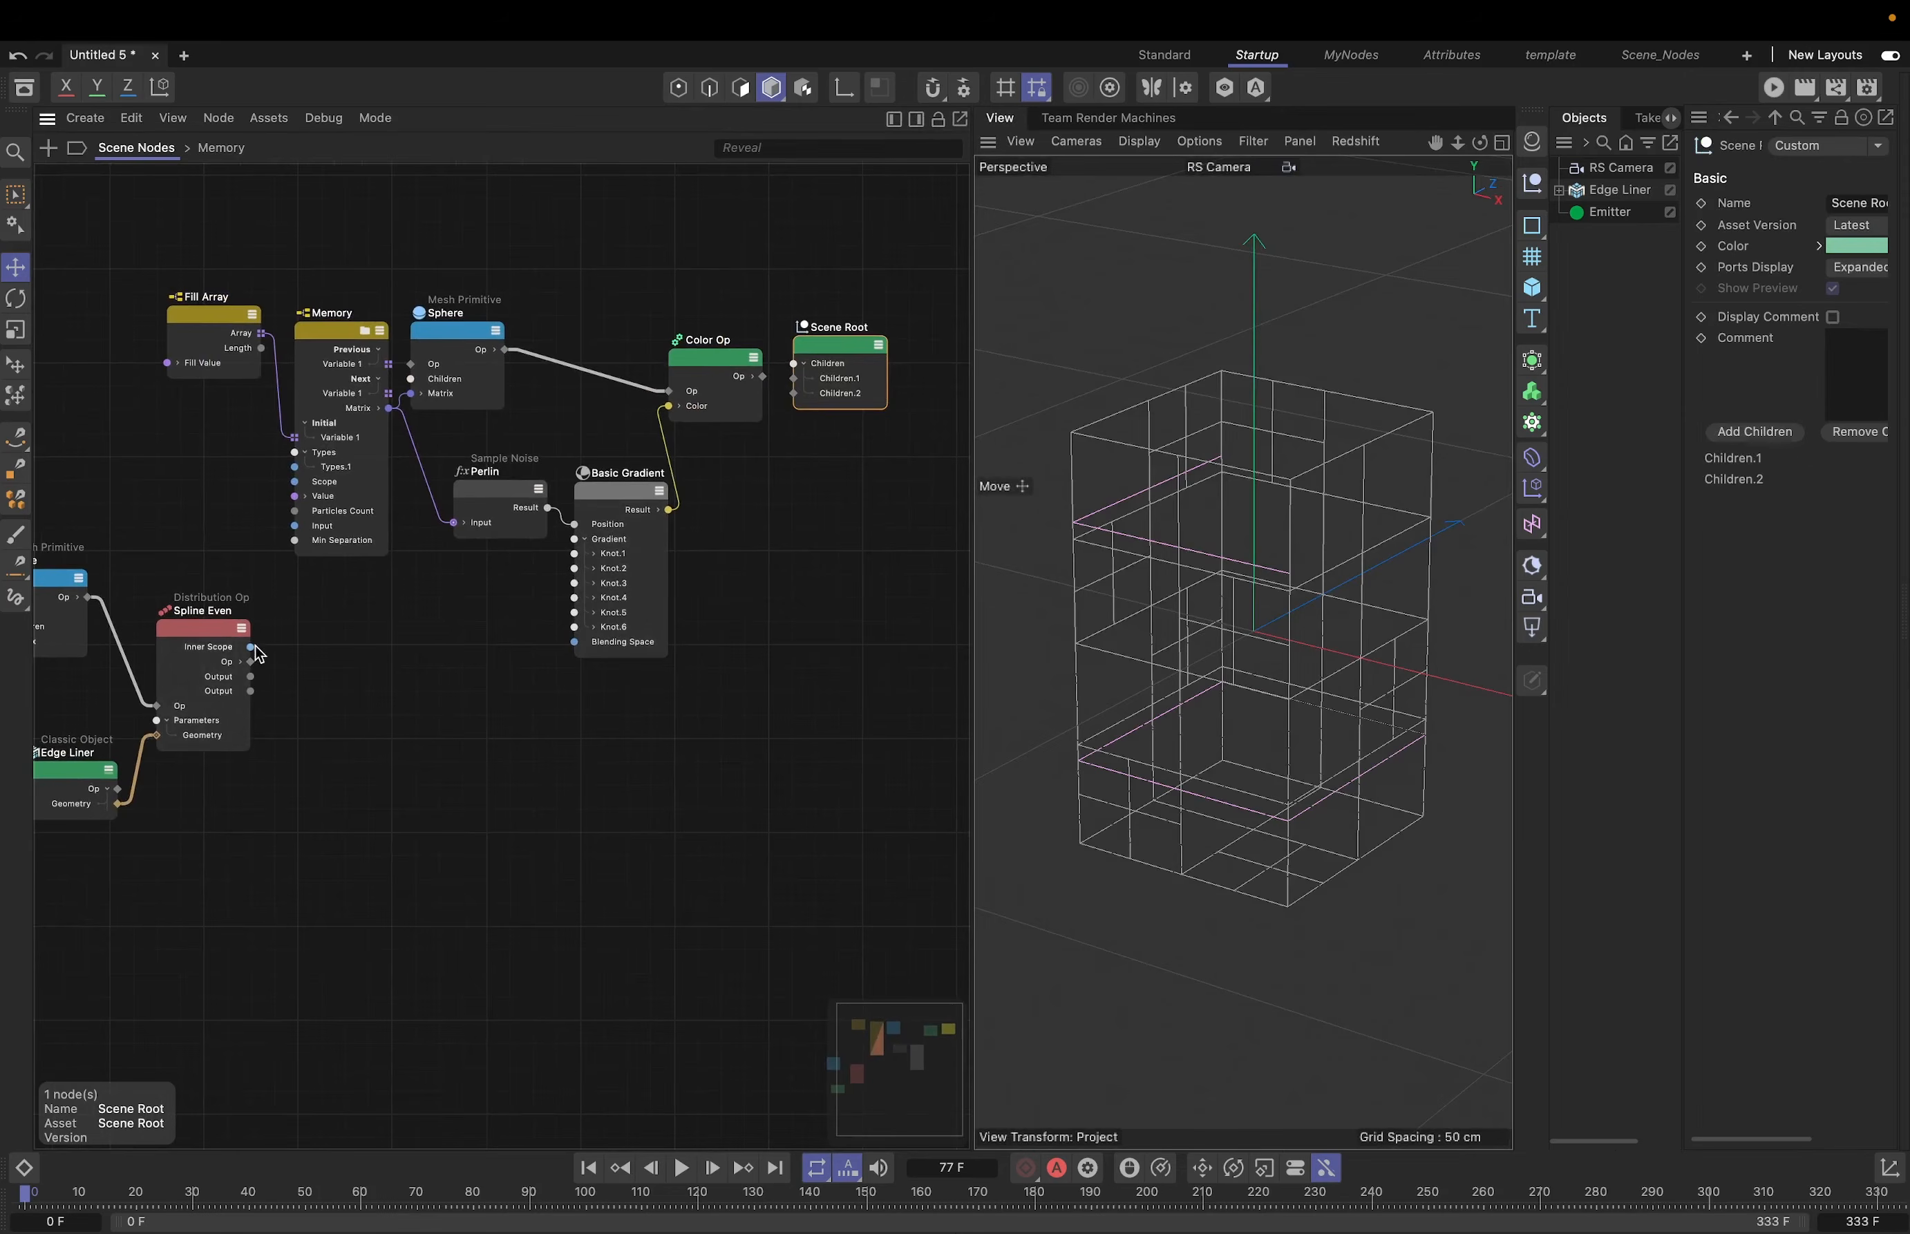
left_click_drag(252, 662, 796, 394)
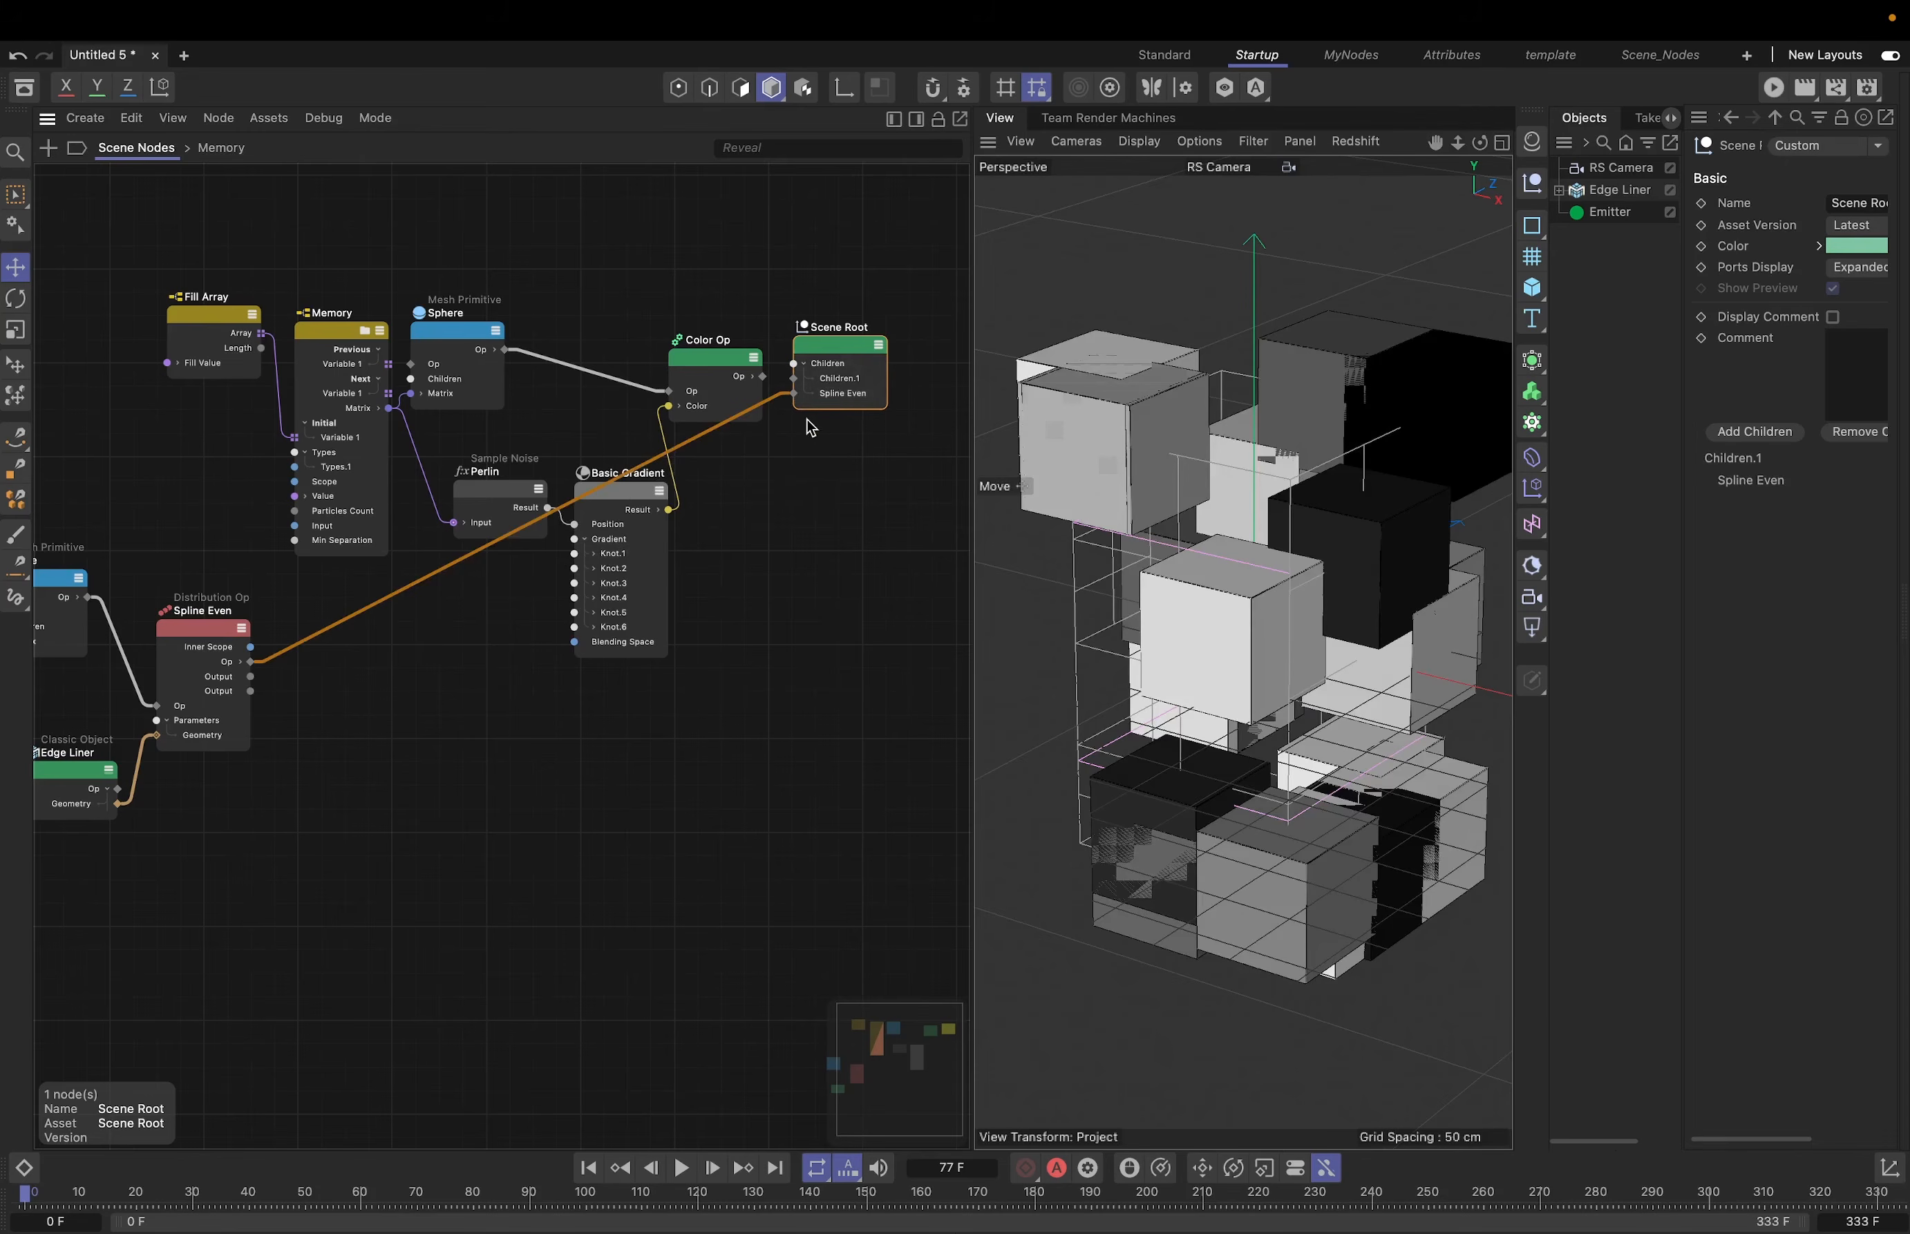
- Select the Cube primitive node and show its attributes inside the node editor instead of the separate attribute pane
left_click(54, 583)
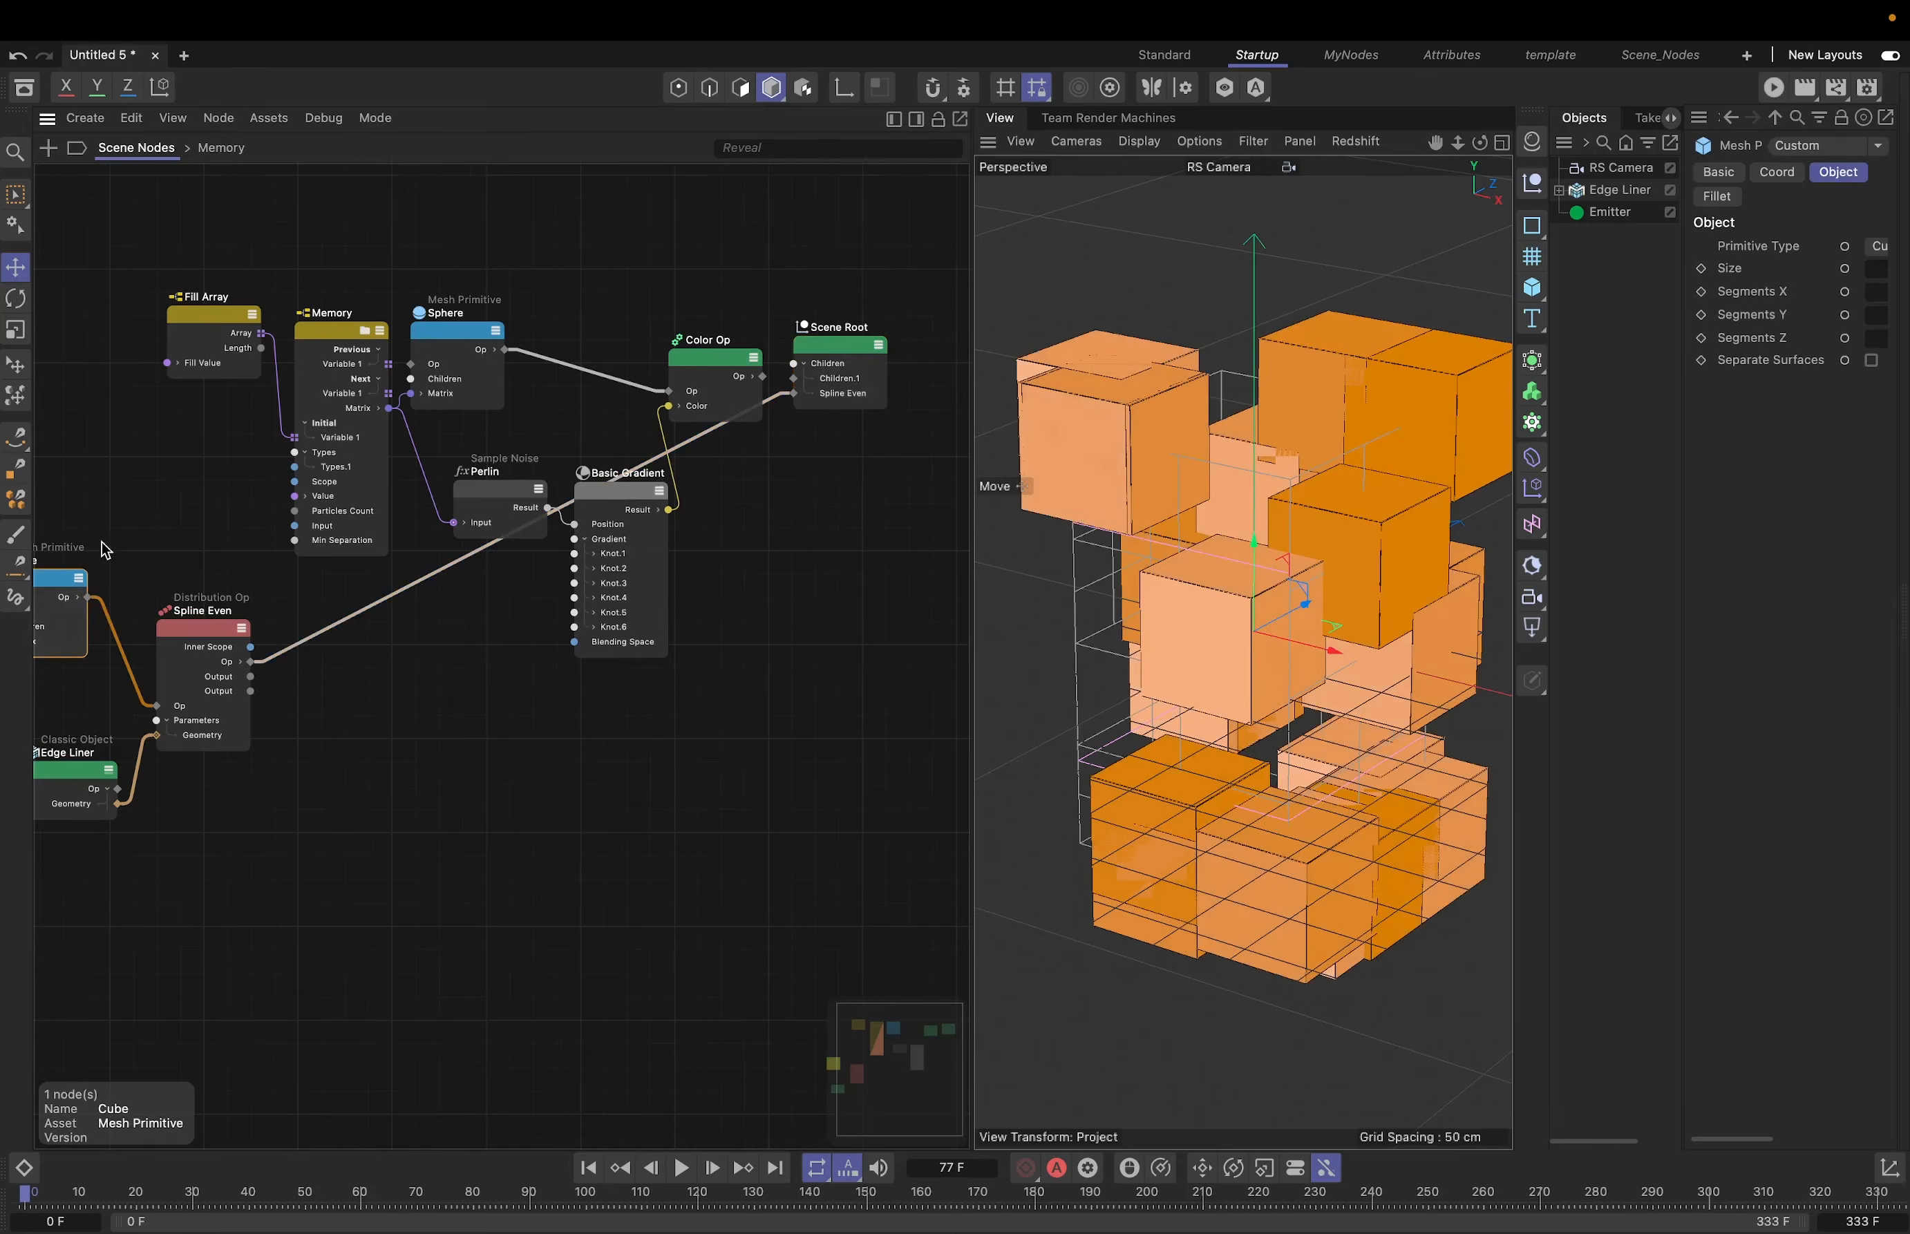
middle_click_drag(338, 442, 512, 452)
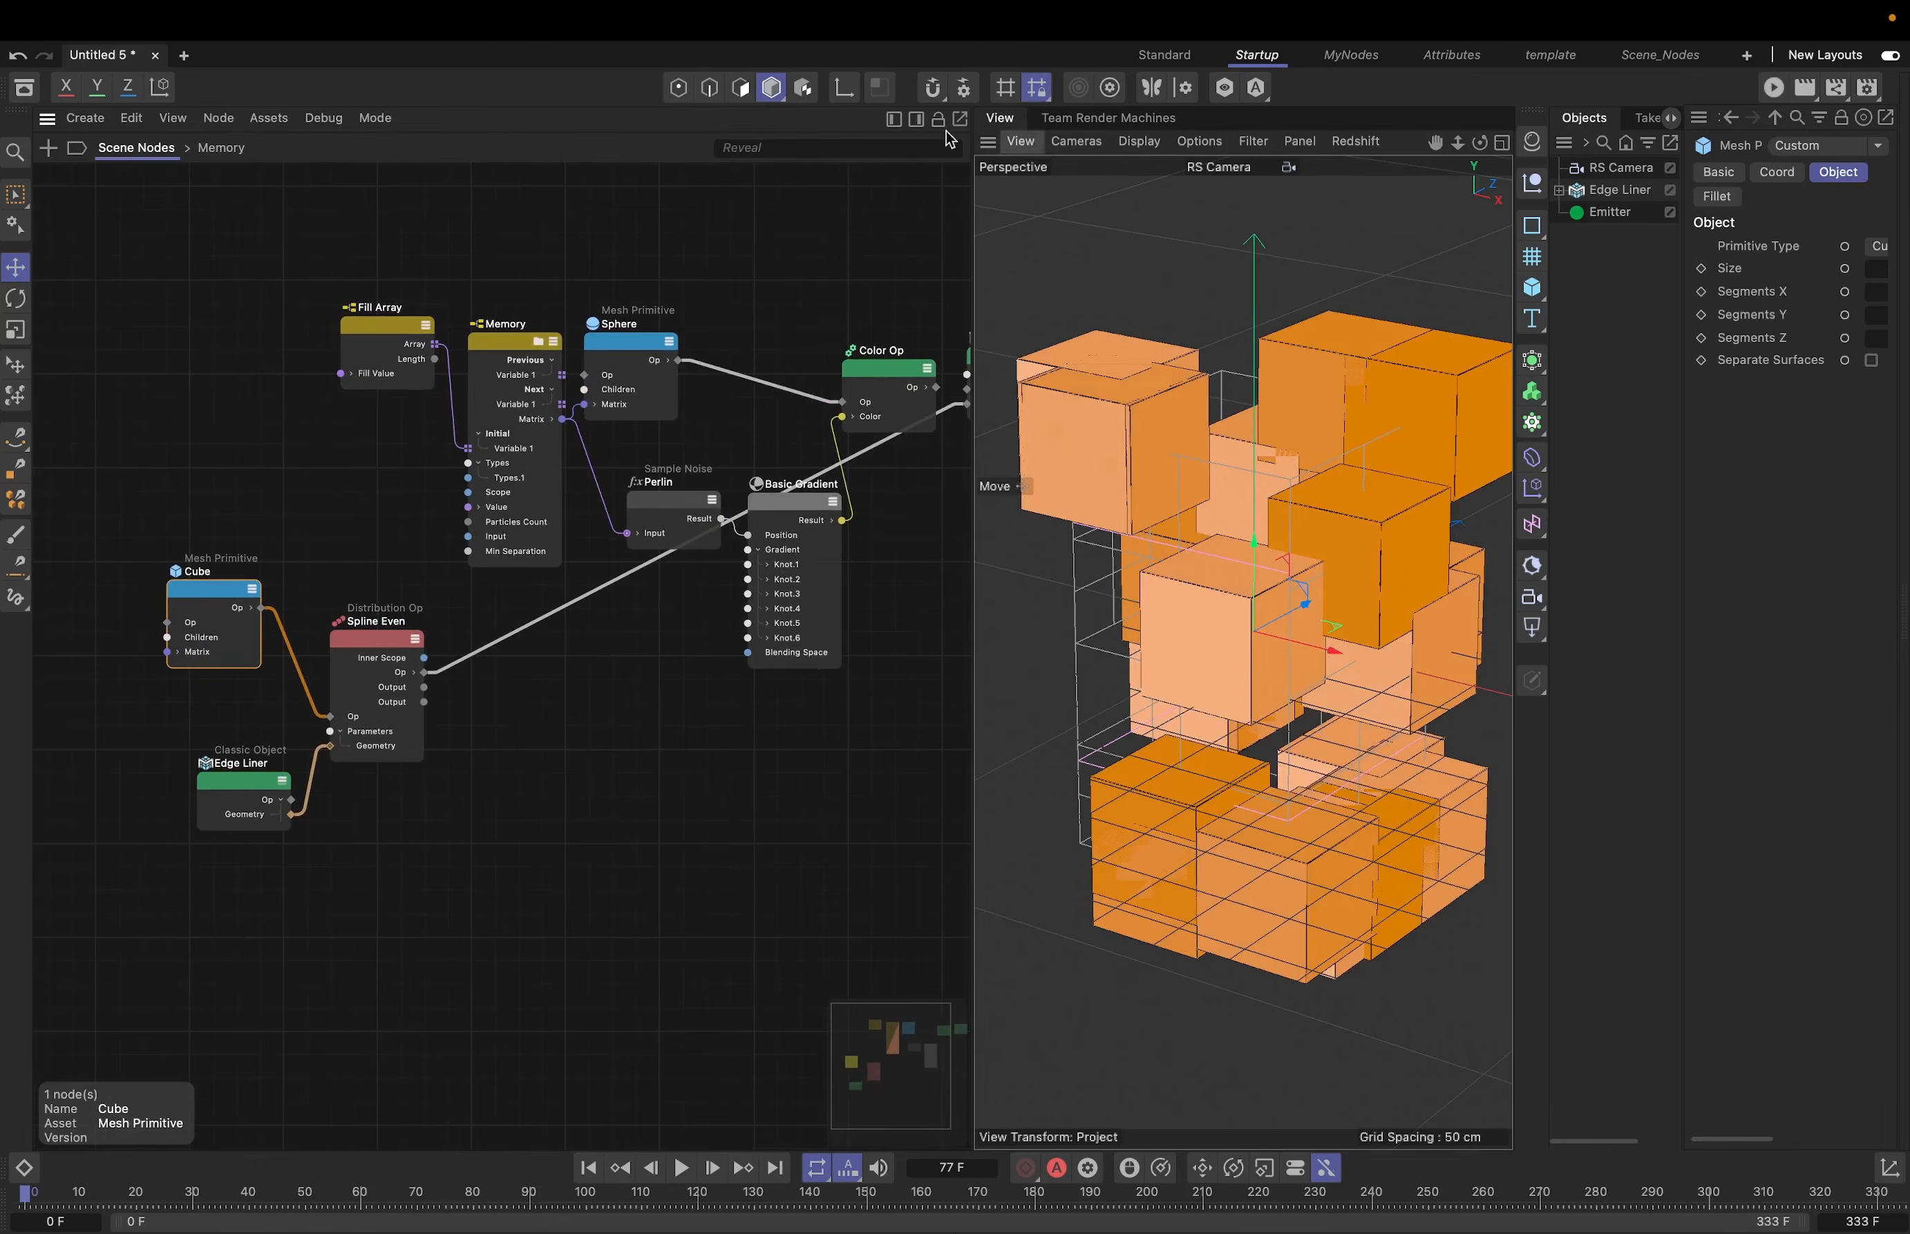
left_click(1701, 121)
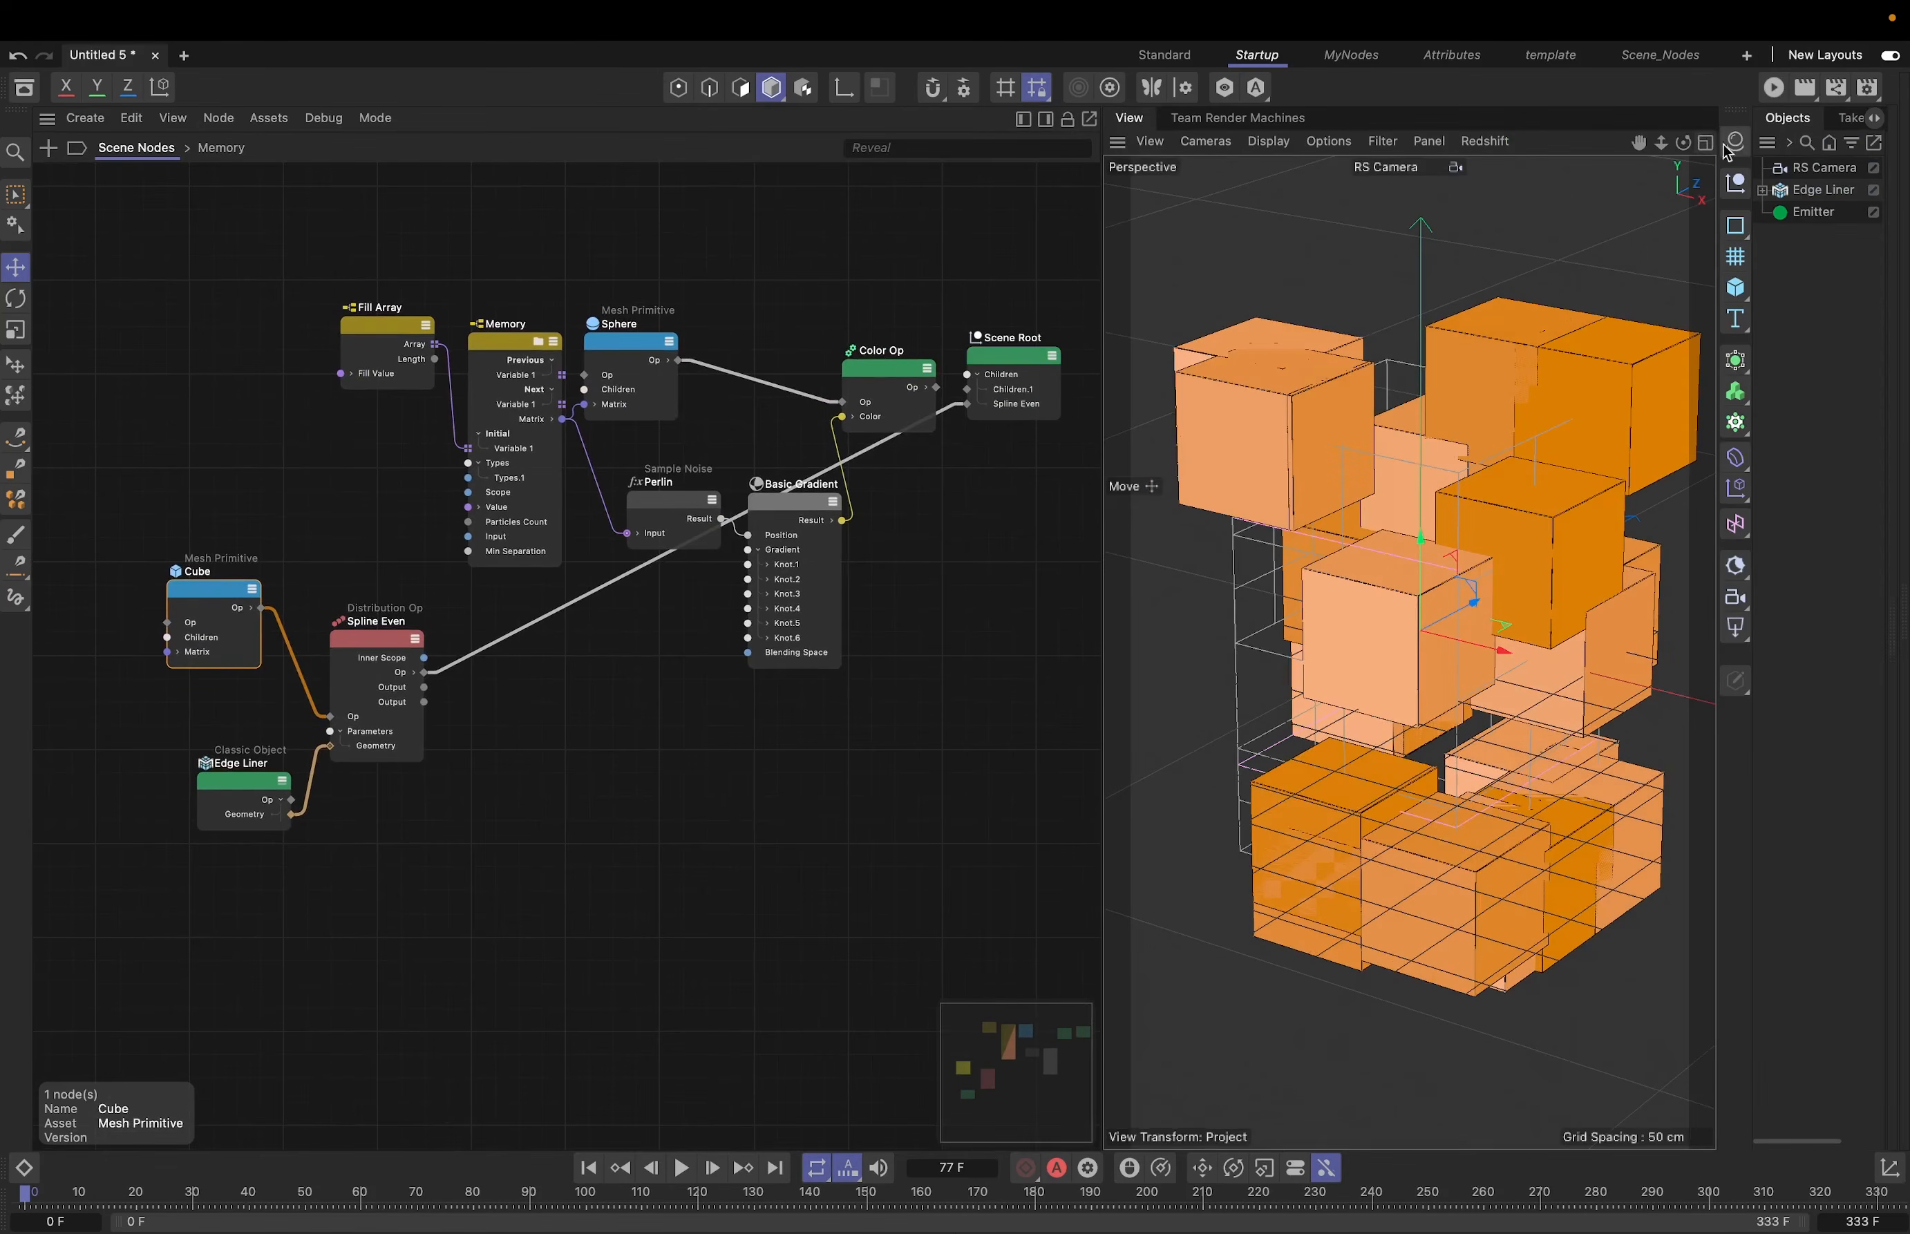
left_click_drag(1751, 173, 1653, 175)
left_click(983, 119)
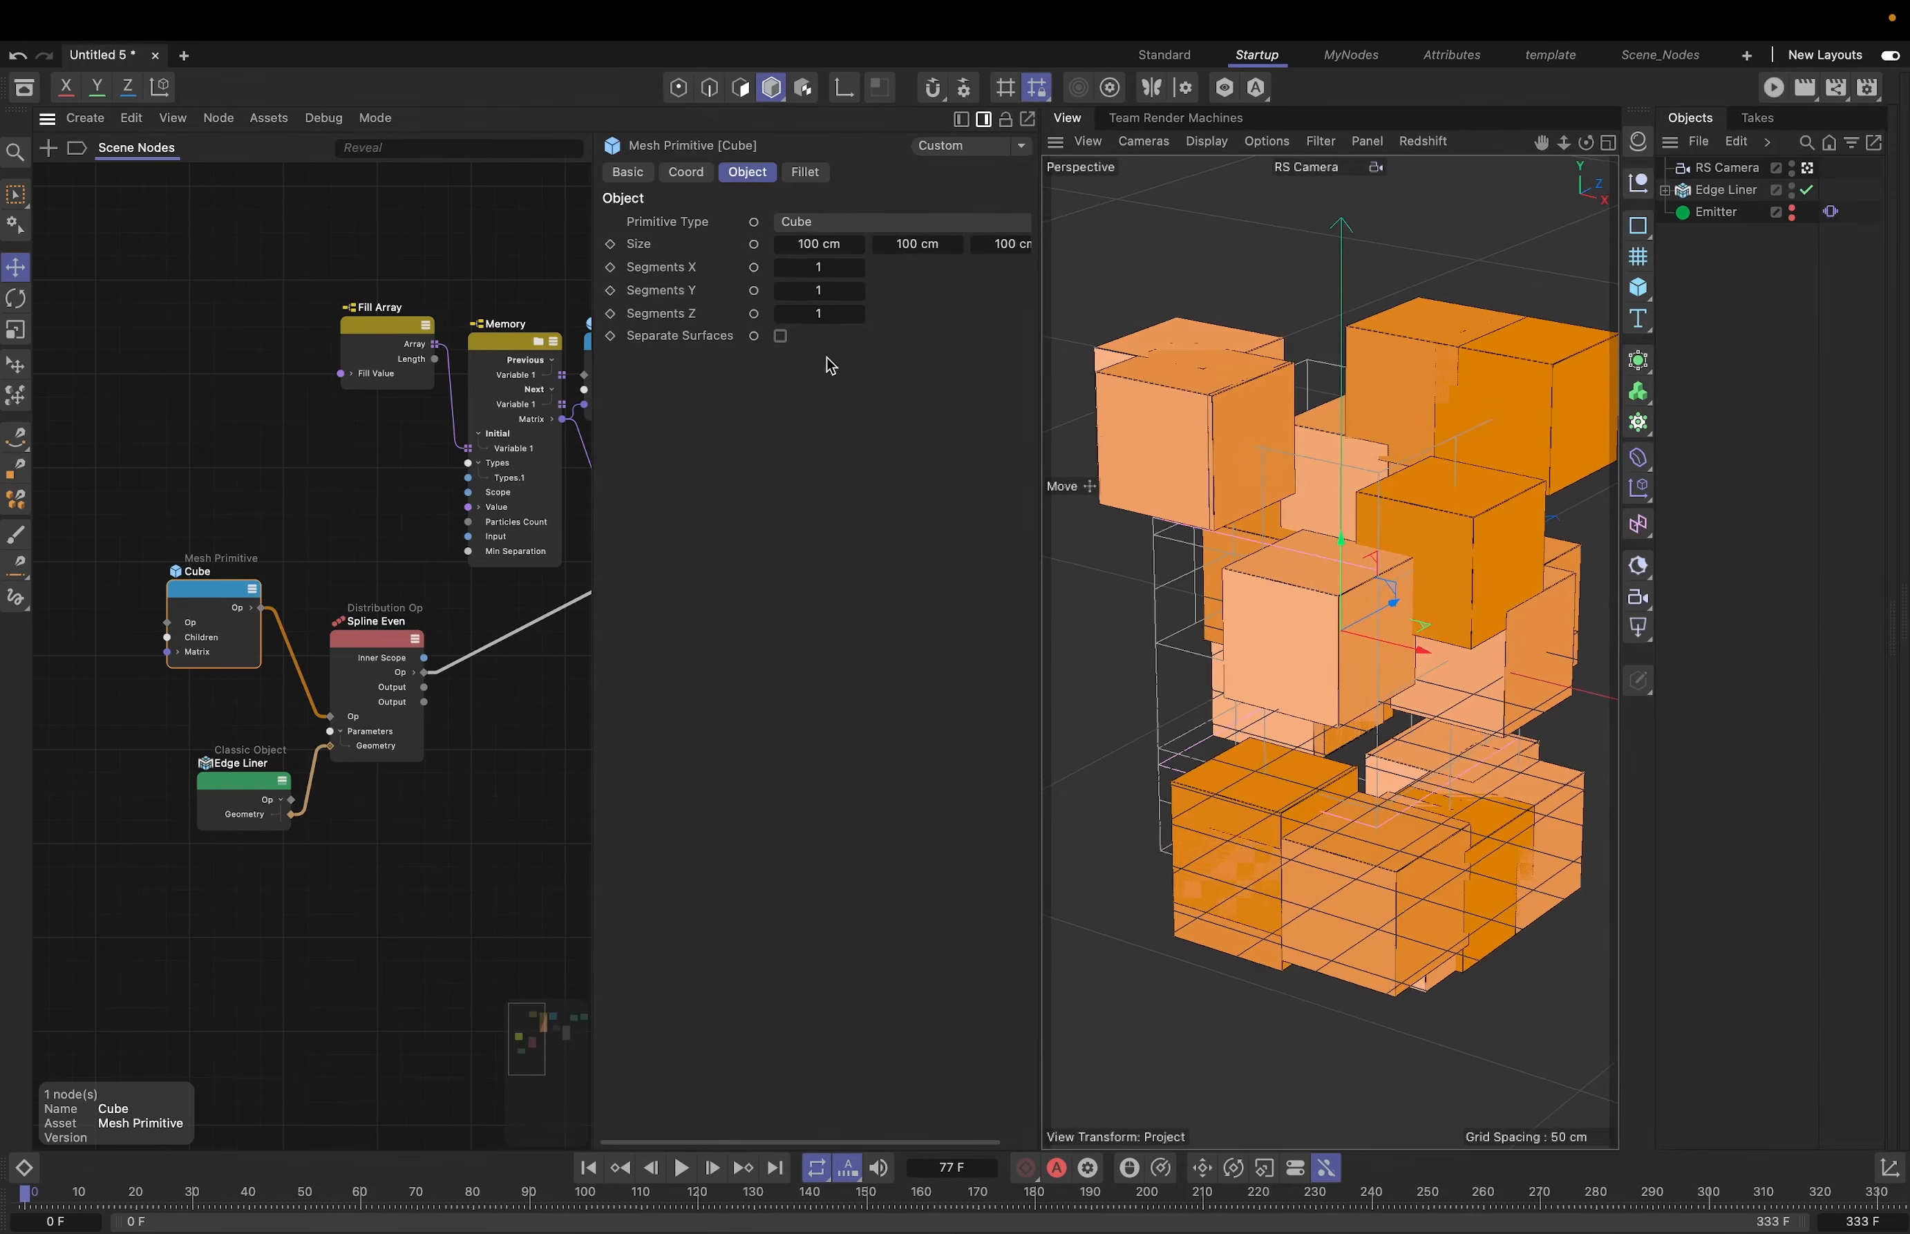
- Set the Cube primitive node's size to 11 cm on all three axes
left_click(826, 249)
type("11")
key("Tab")
type("11")
key("Tab")
type("11")
key("Return")
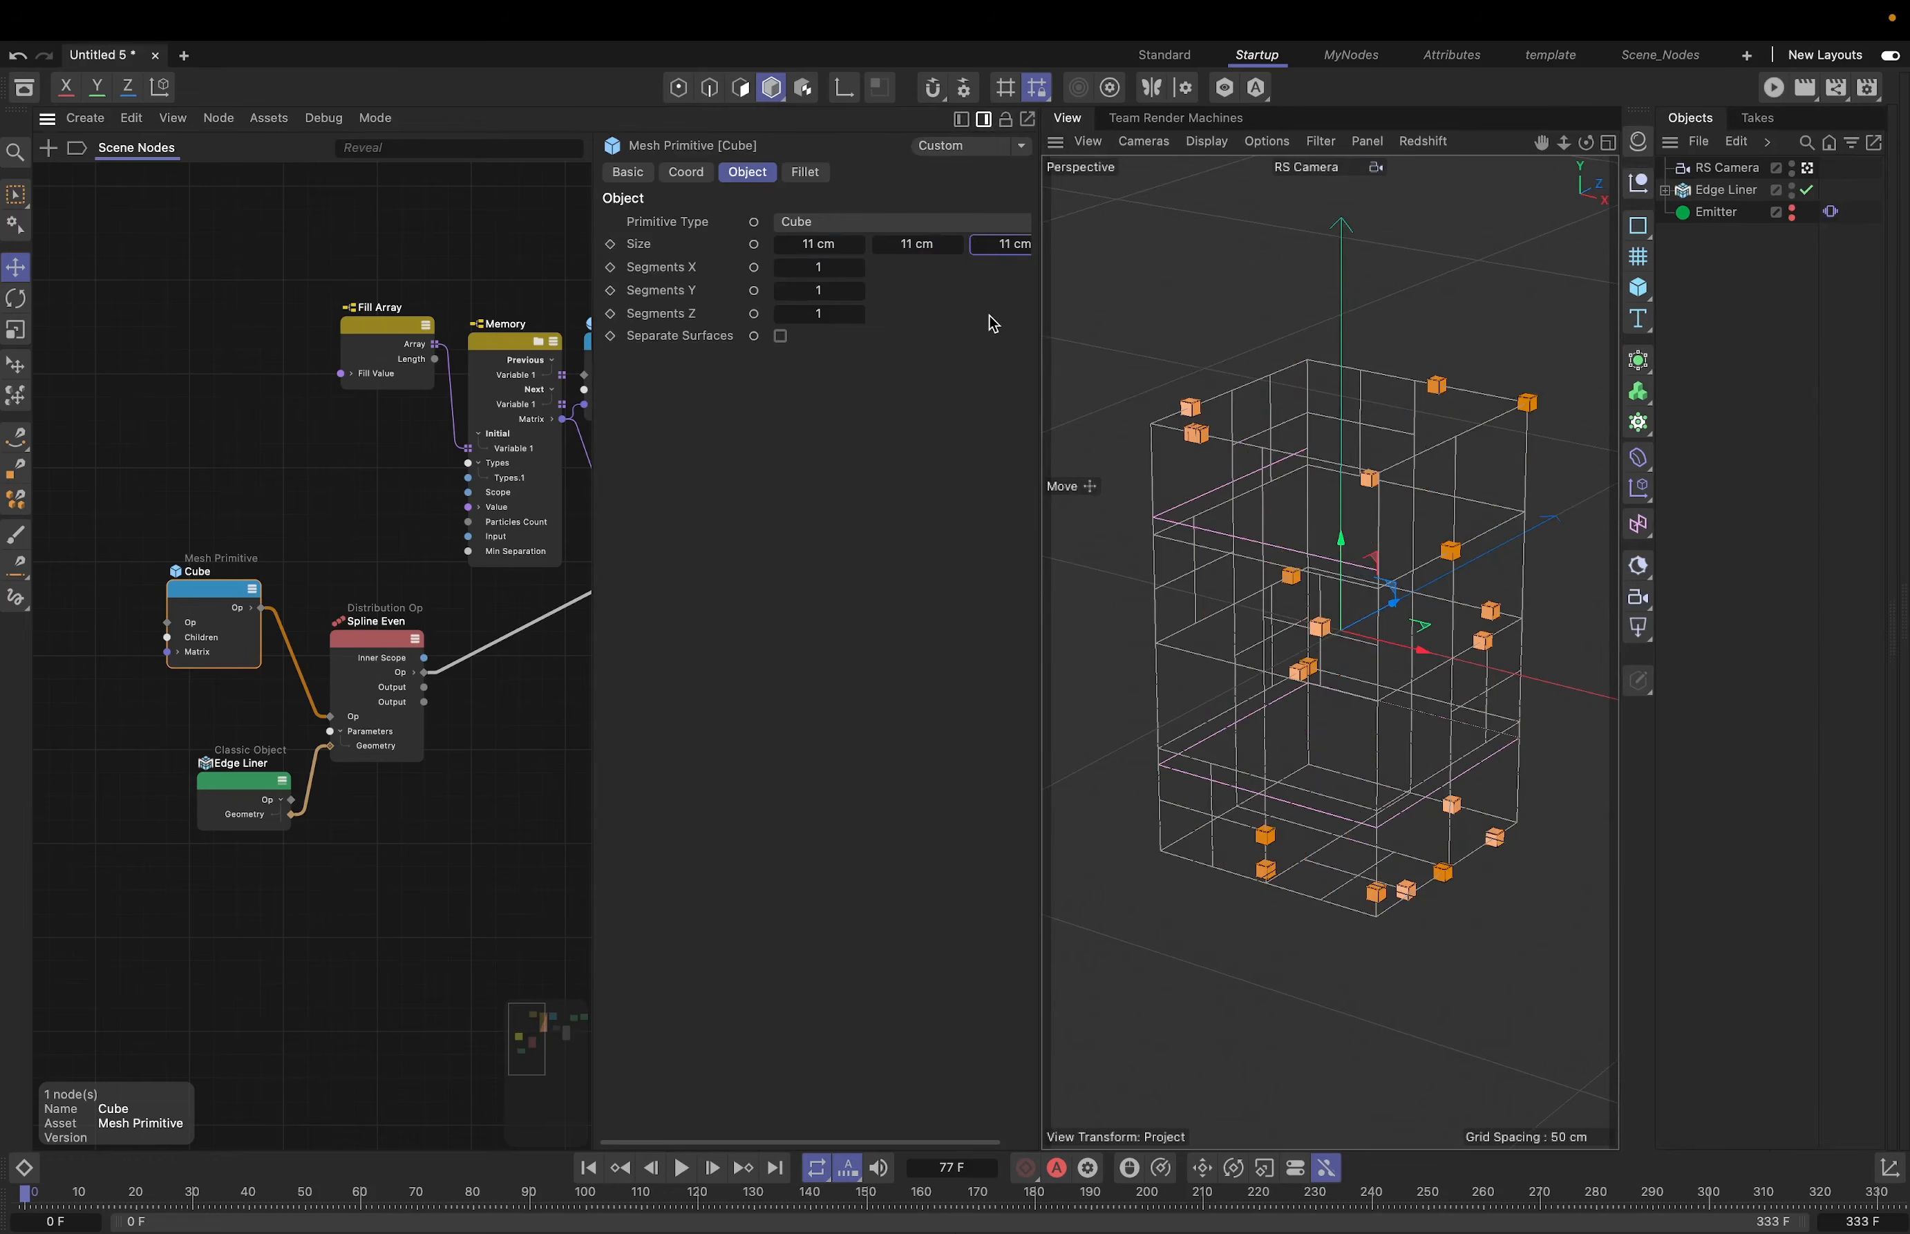
- Try out the offset sliders of the Spline Even distribution node
left_click(365, 839)
left_click(371, 640)
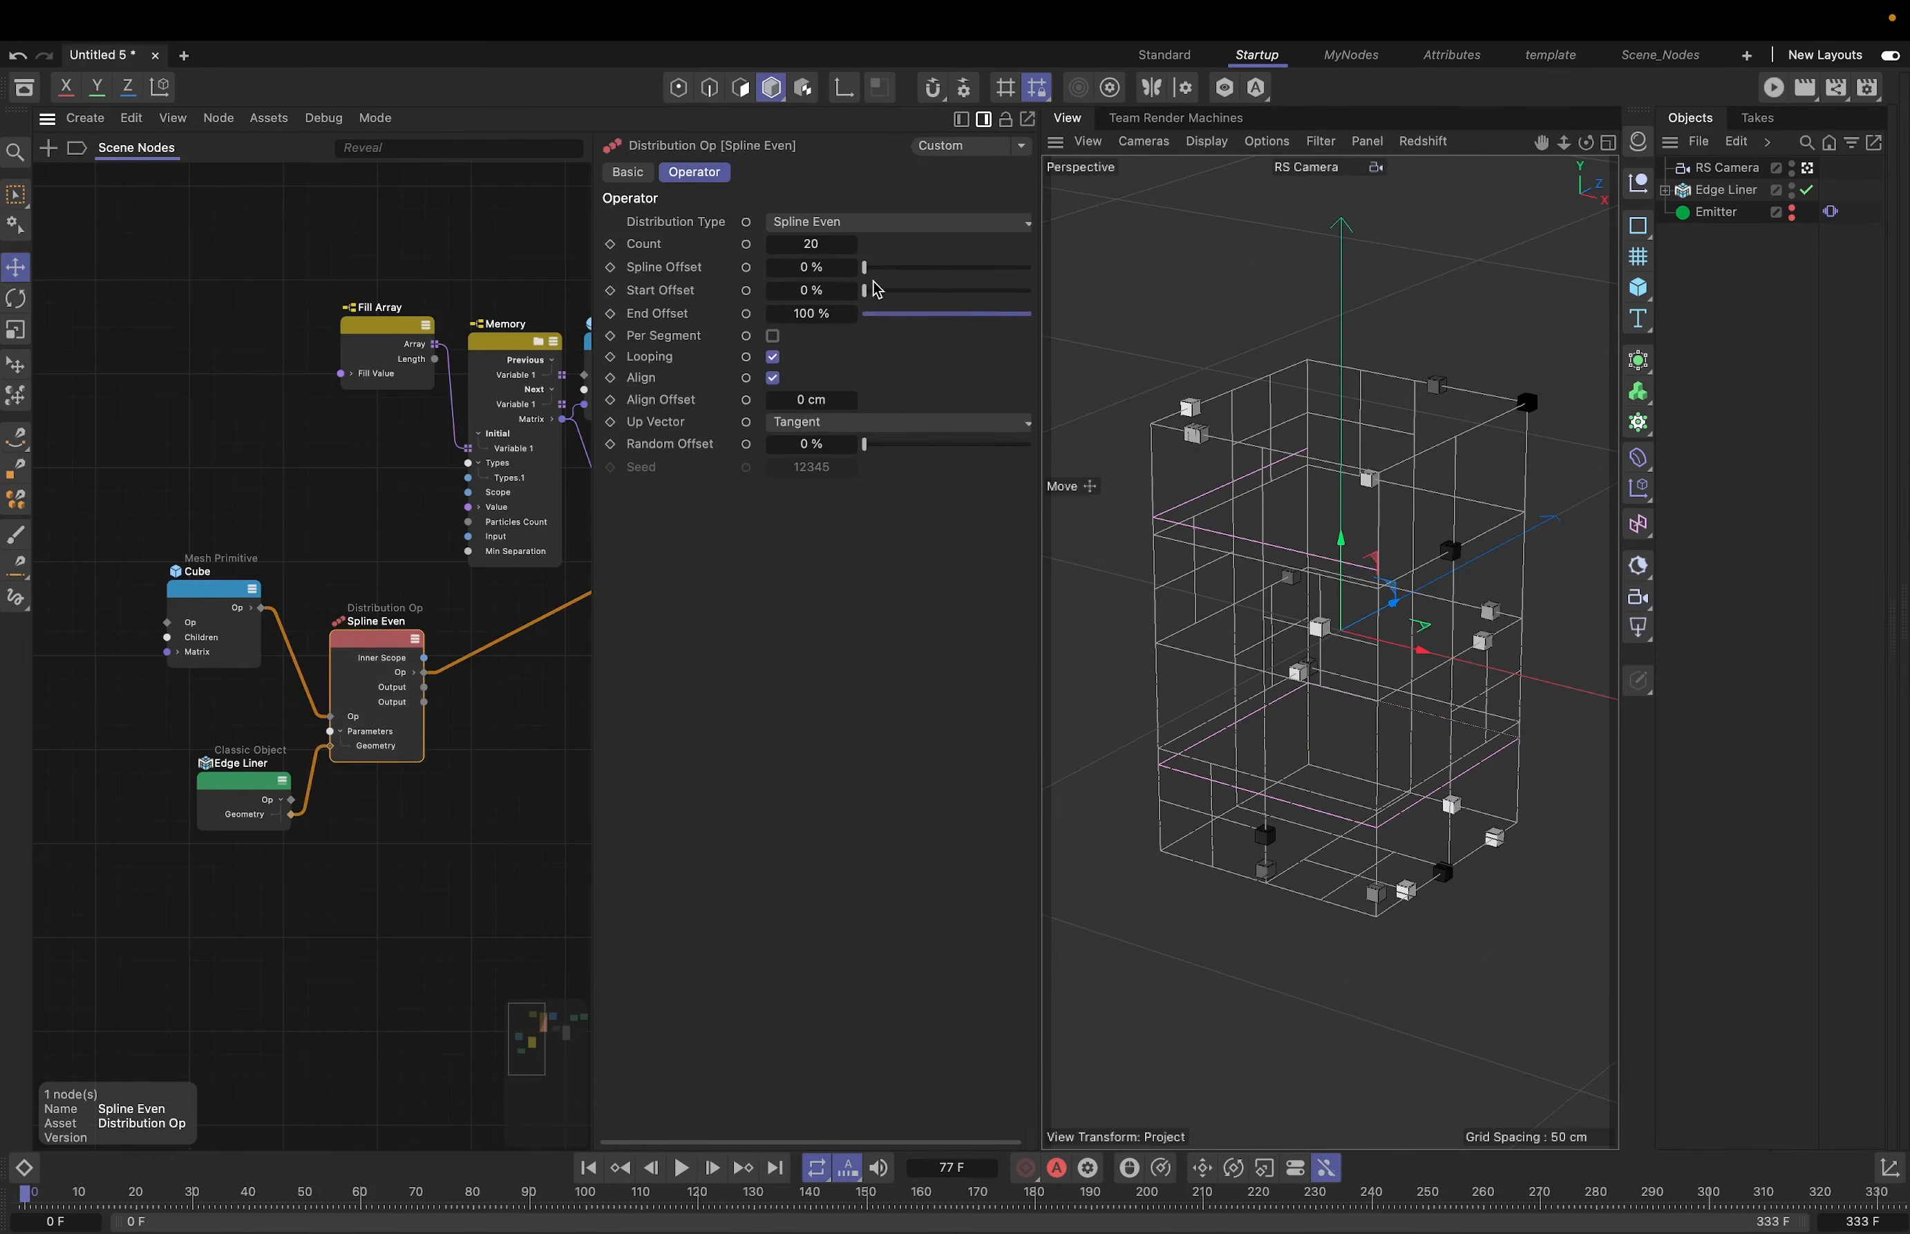
mouse_move(877, 289)
left_mouse_down()
mouse_move(936, 284)
mouse_move(862, 274)
left_mouse_up()
- Select the Edge Liner object, expand its hierarchy and show its attributes in a widened separate pane
left_click(1717, 194)
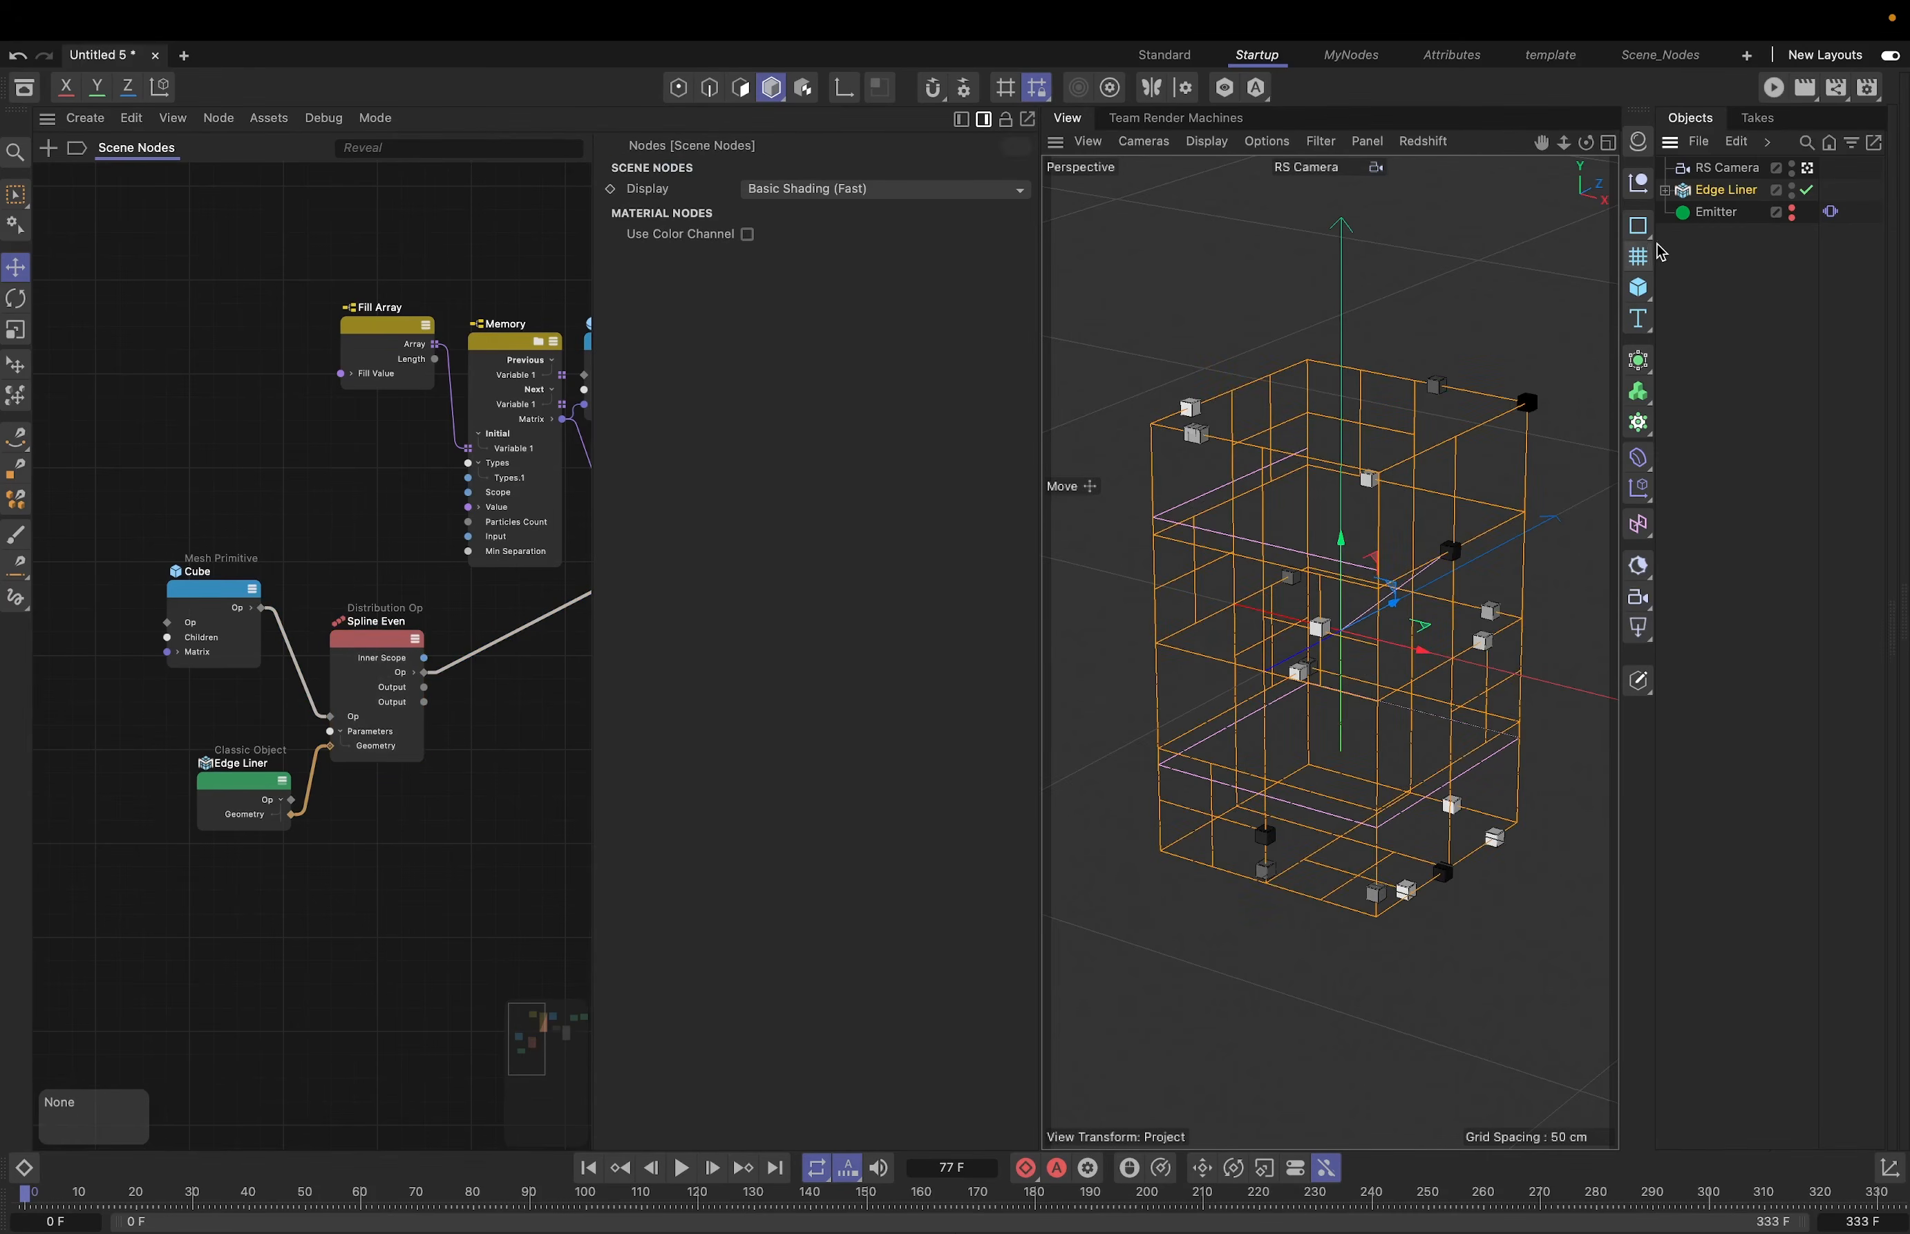
left_click_drag(1652, 244, 1382, 244)
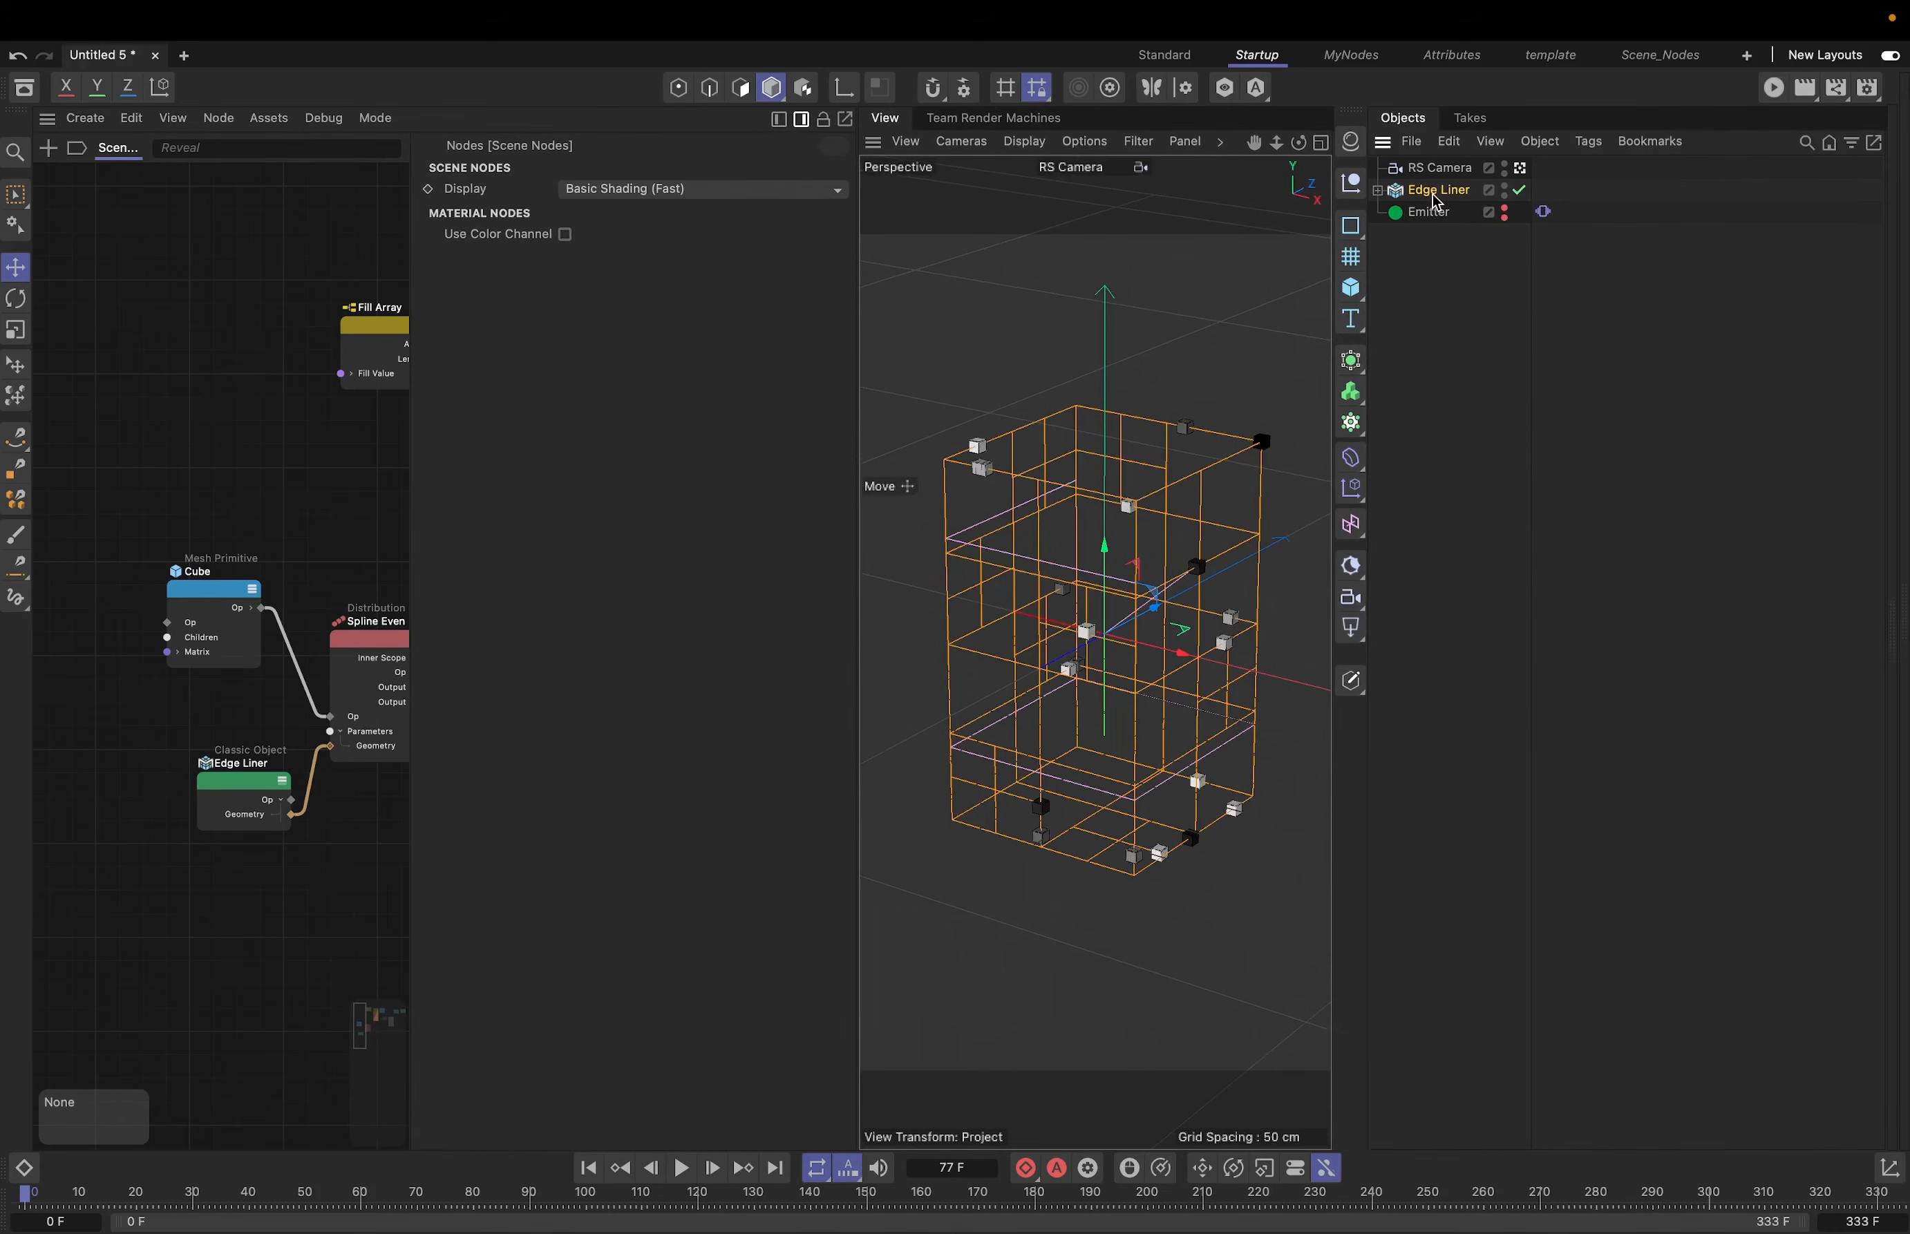
left_click(1377, 190)
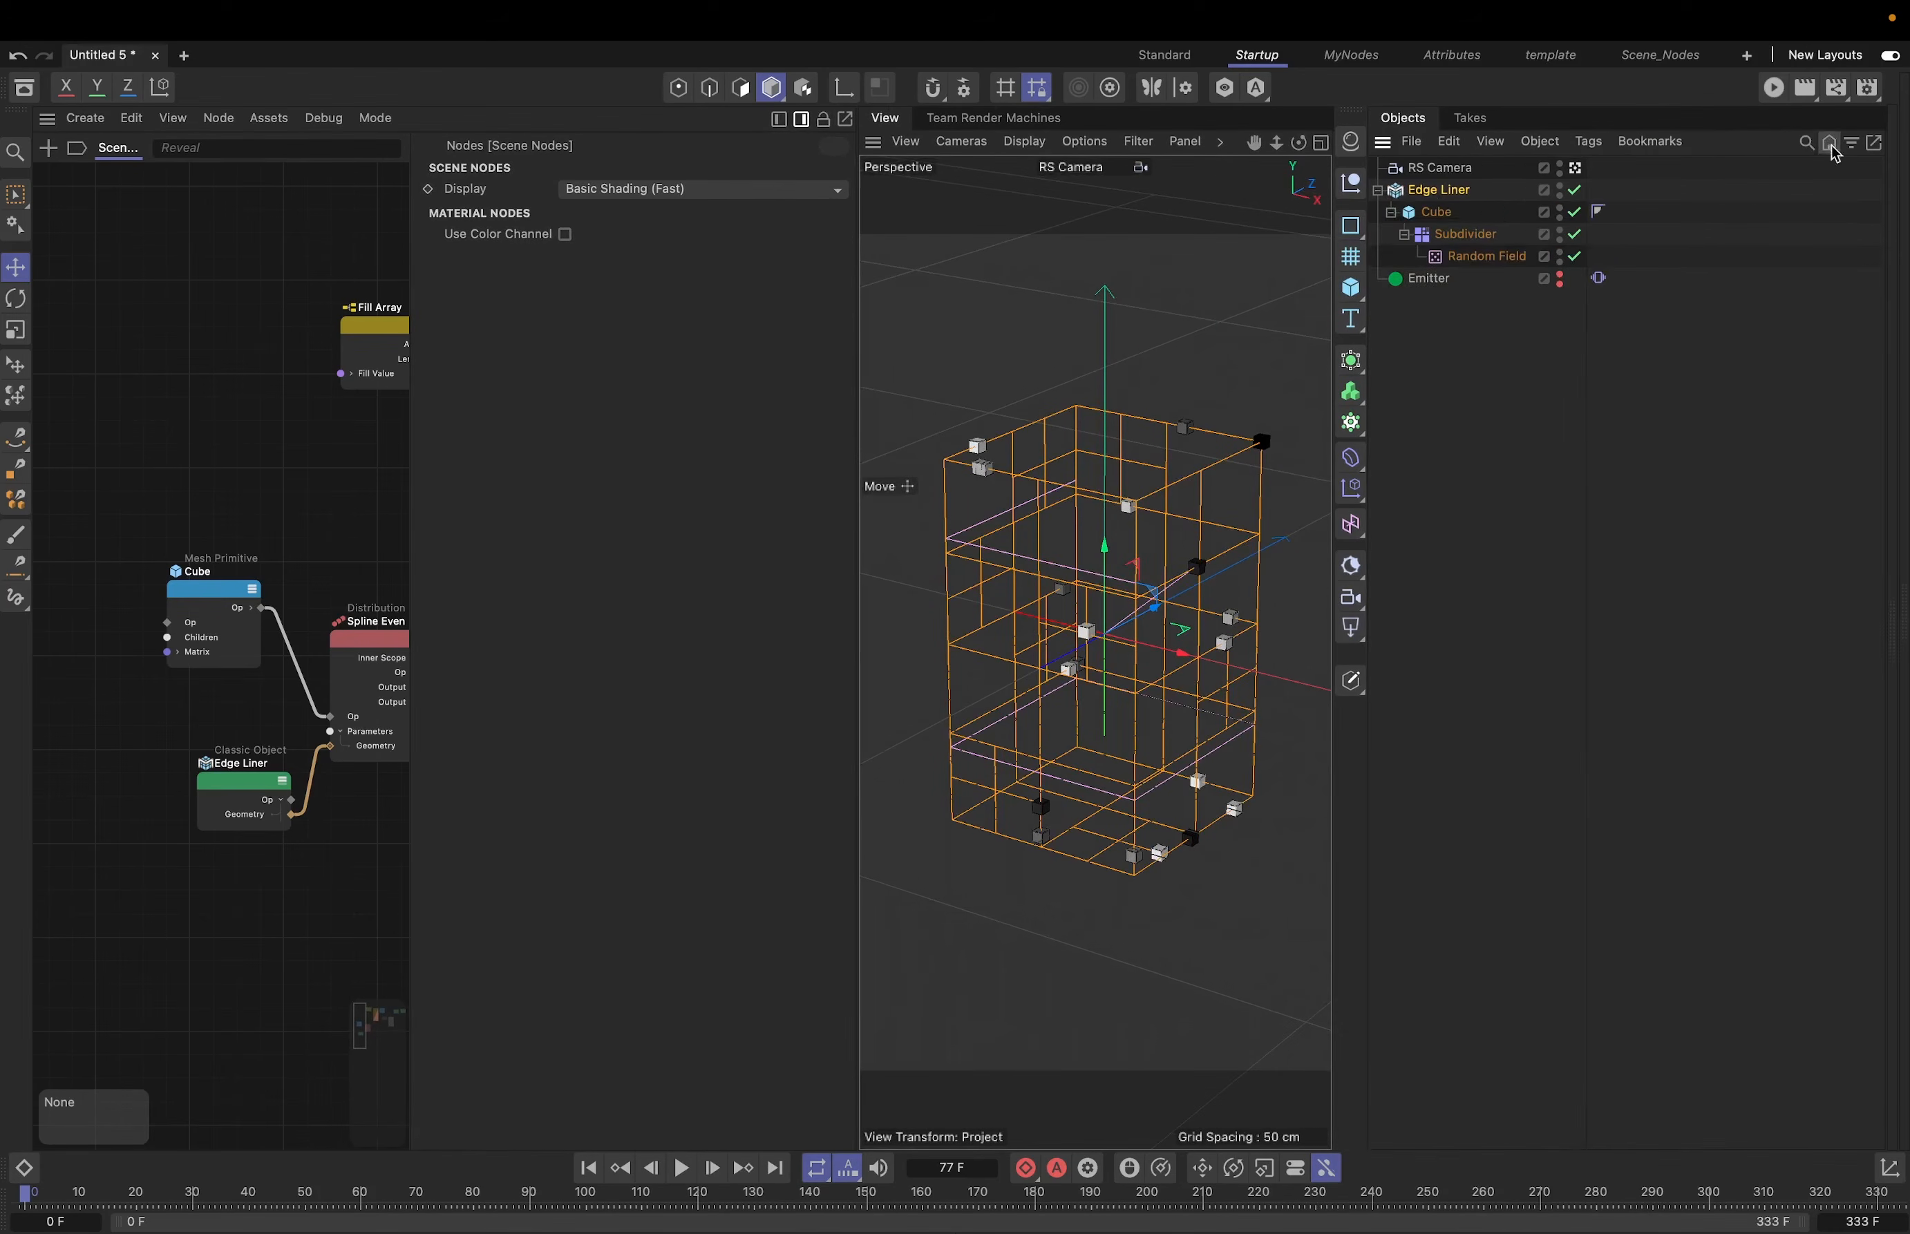
left_click(1894, 170)
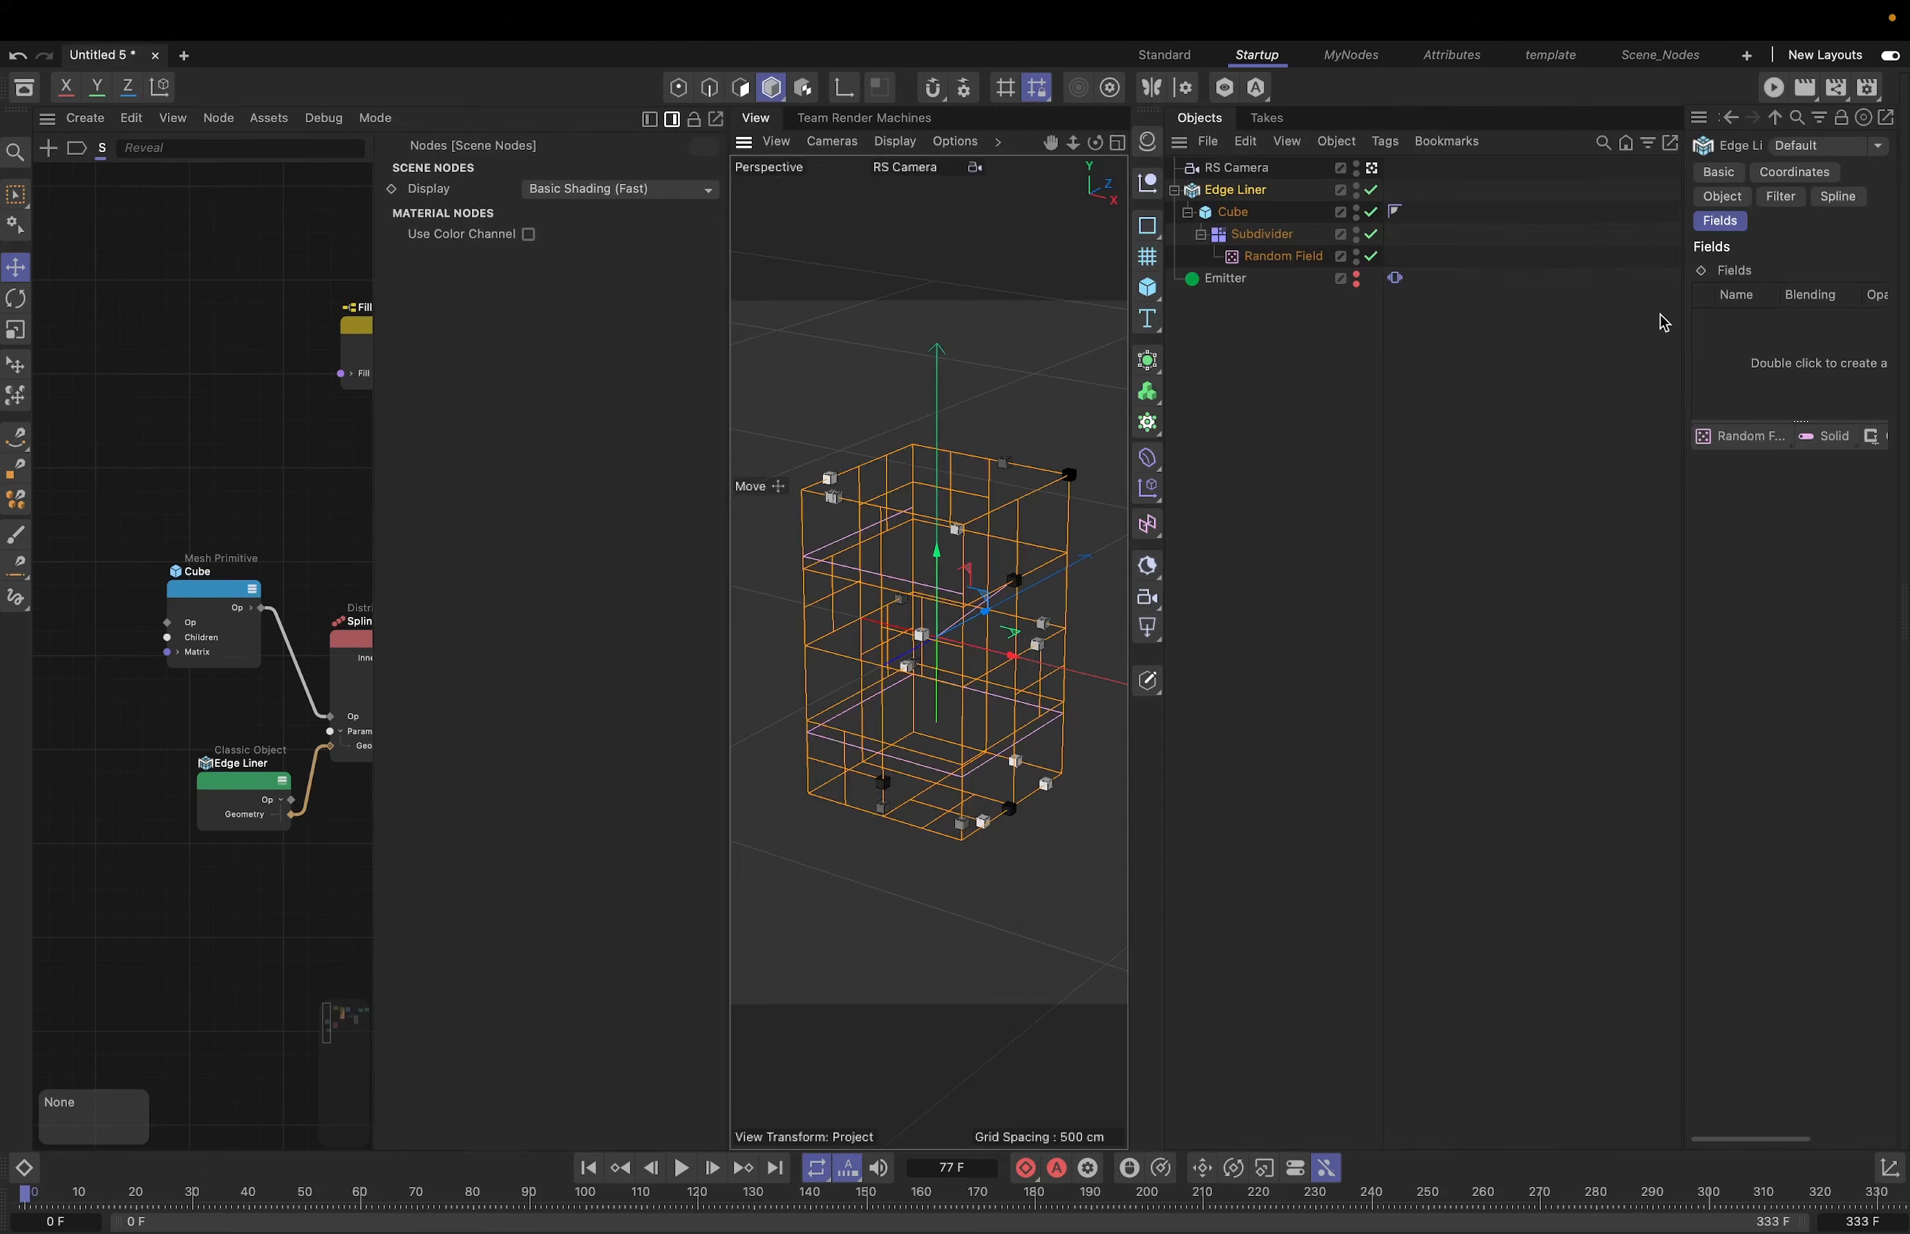
left_click_drag(1681, 404, 1501, 393)
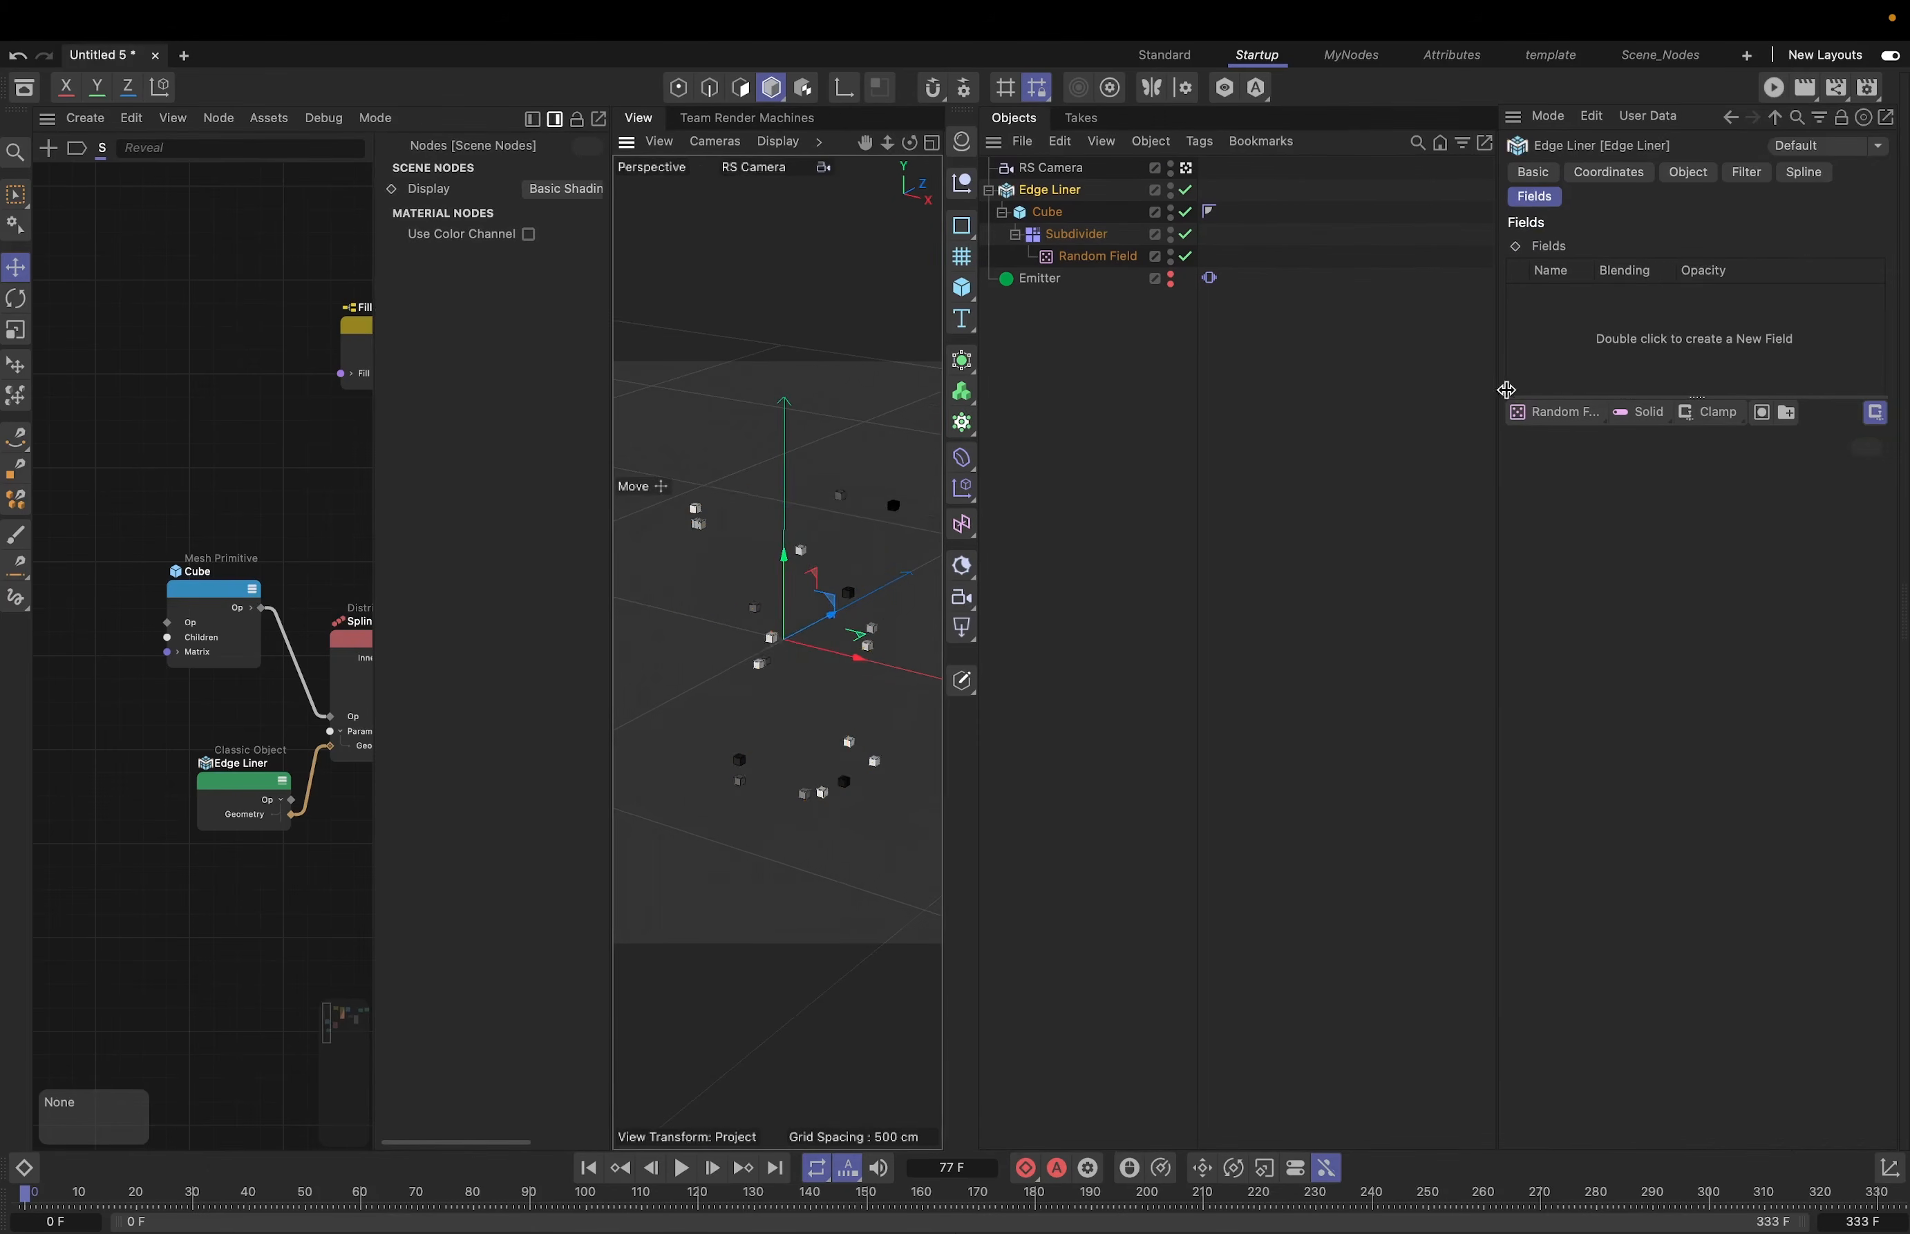
- Set the Edge Liner's spline intermediate points to Uniform with a Number of 32
left_click(1804, 172)
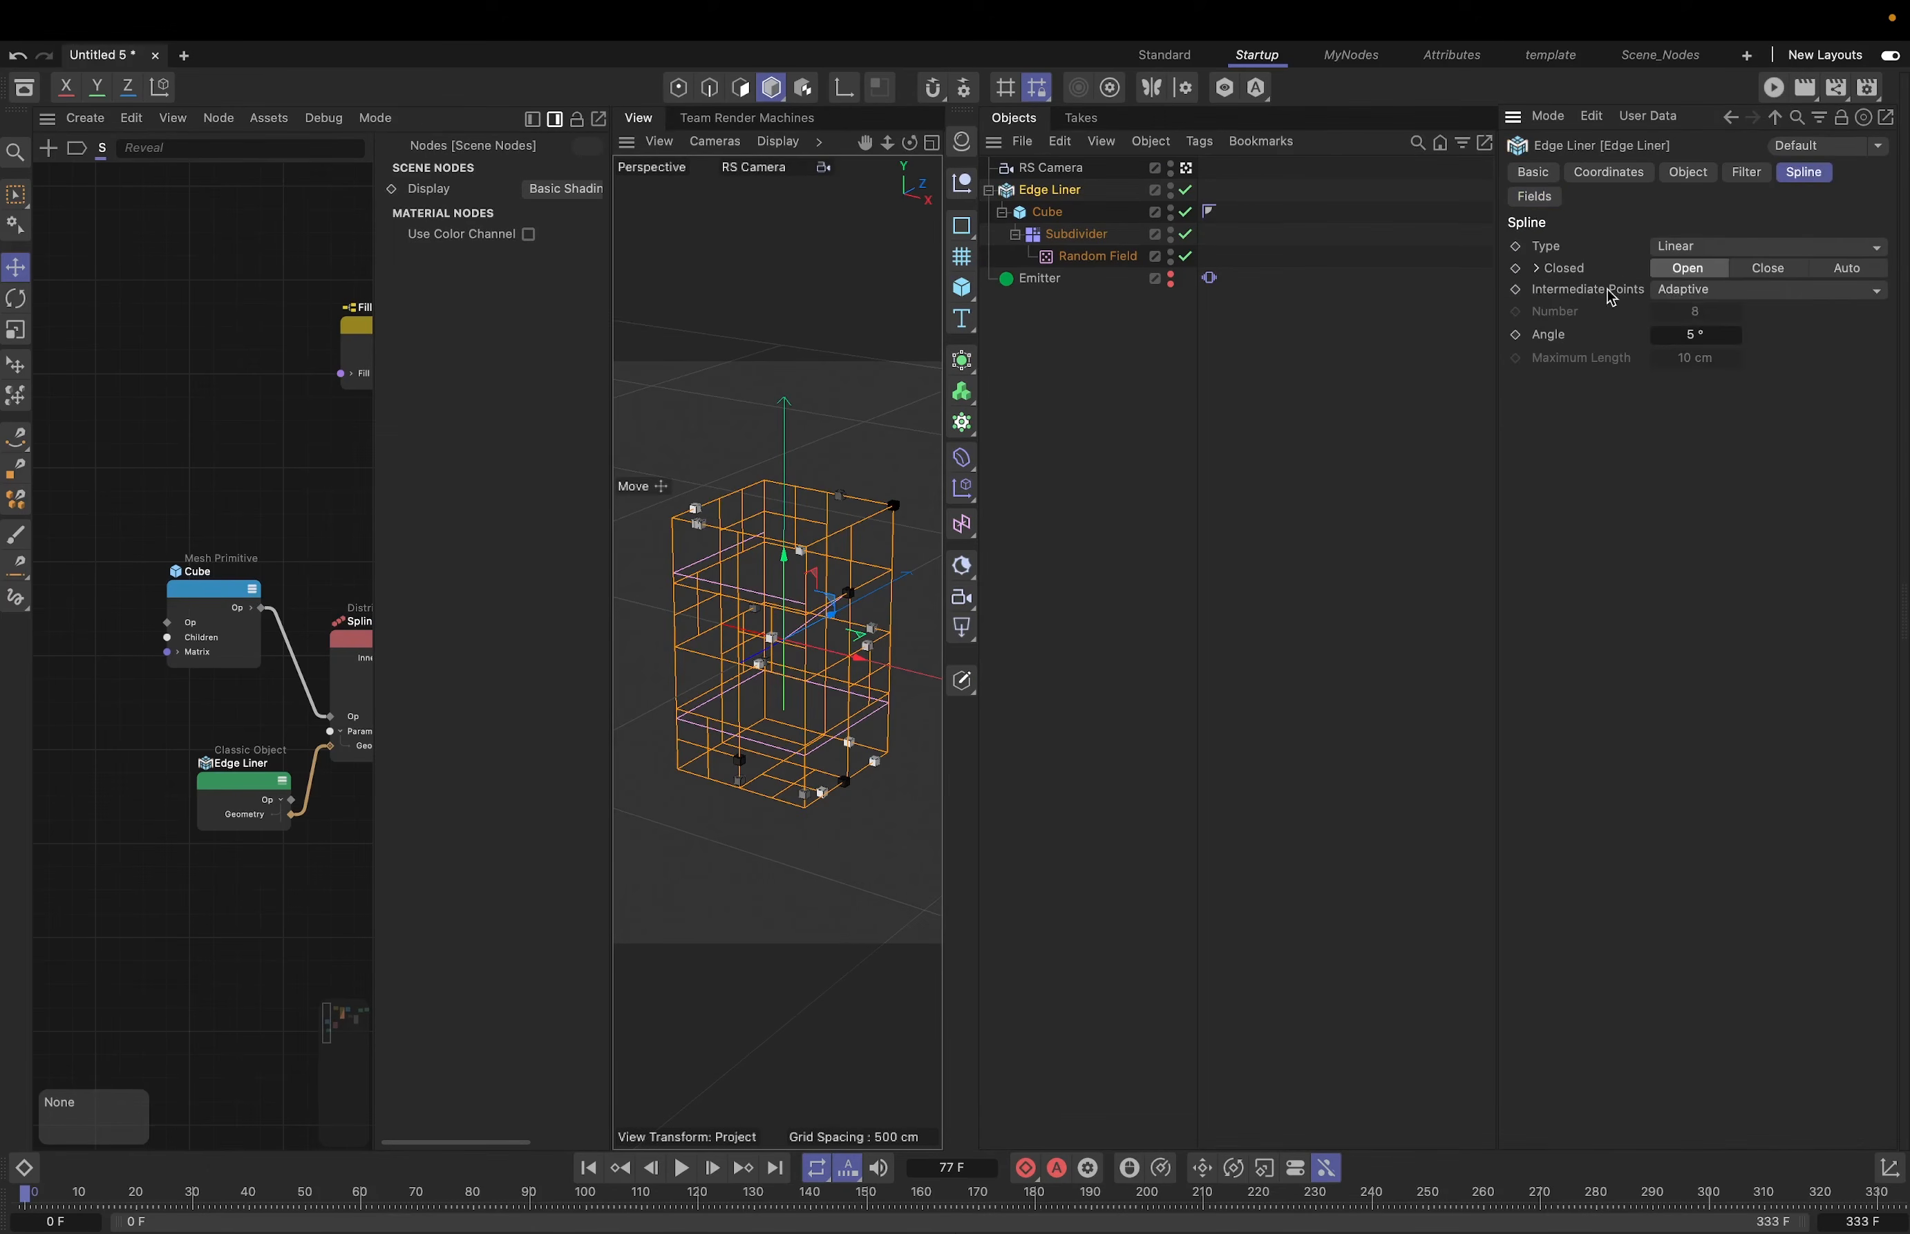
left_click(1685, 290)
left_click(1700, 361)
key("Tab")
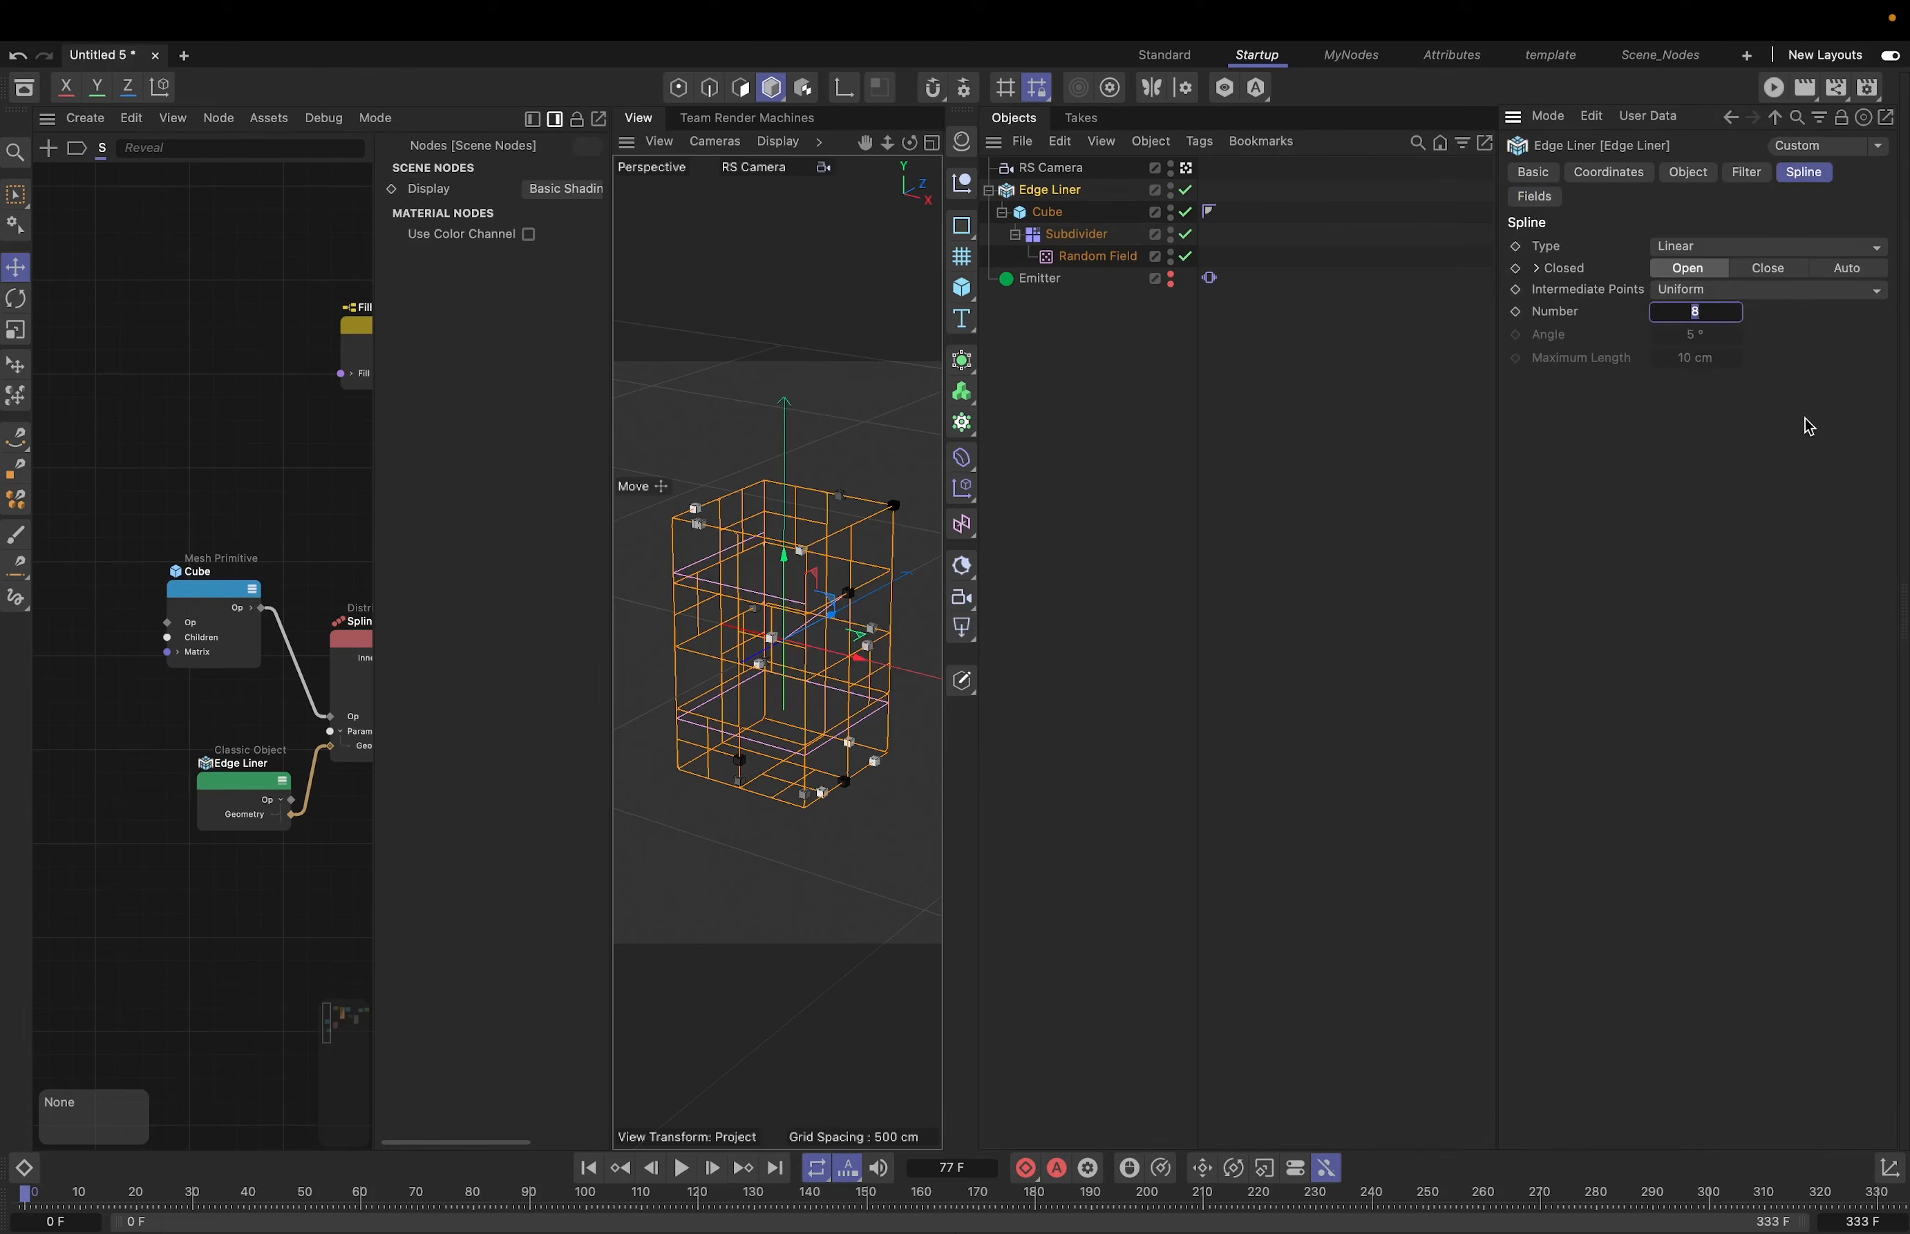
type("32")
- Set the Spline Even node's Count to 4
left_click(353, 640)
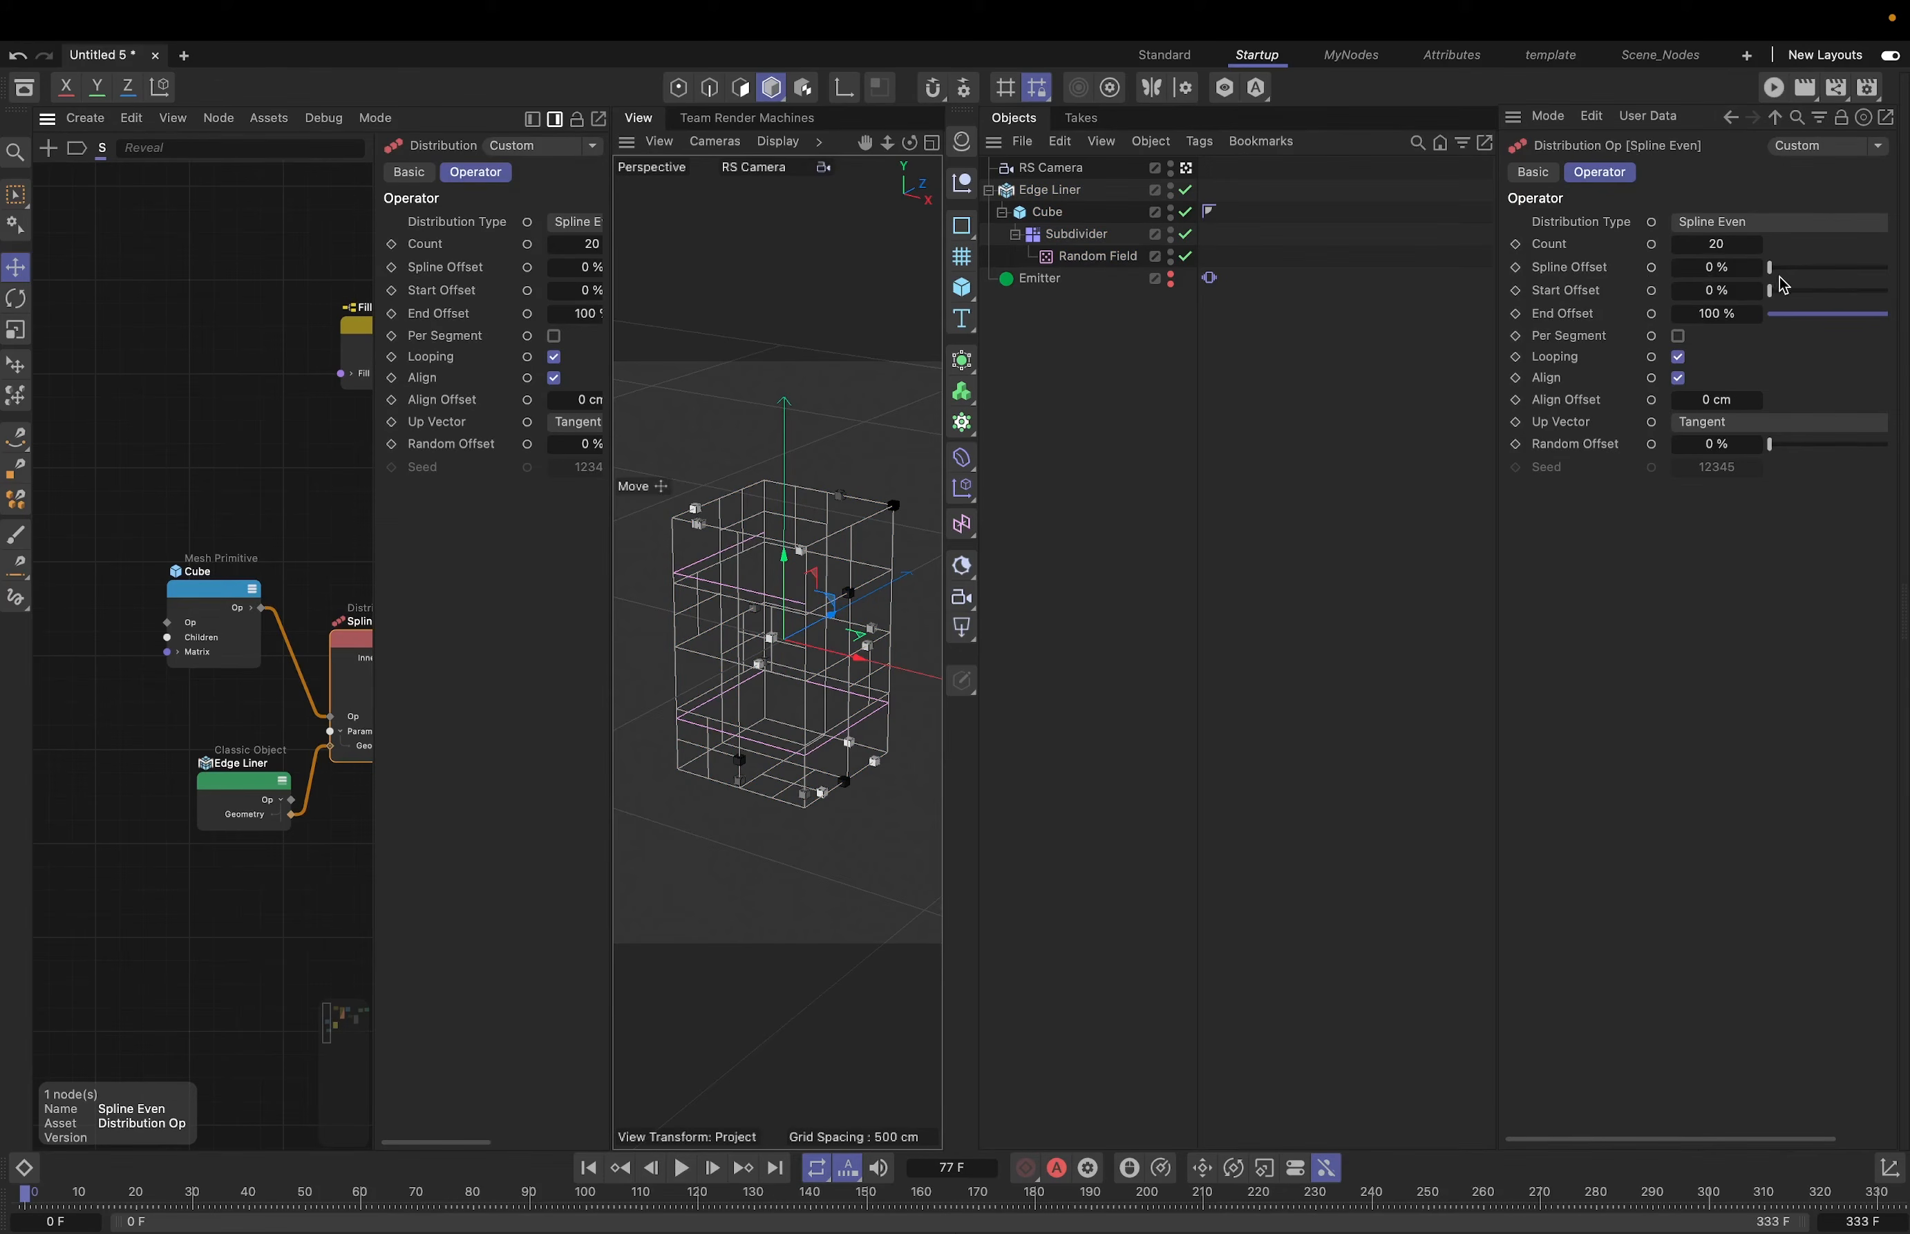
left_click(1725, 247)
type("4")
key("Return")
left_click(348, 481)
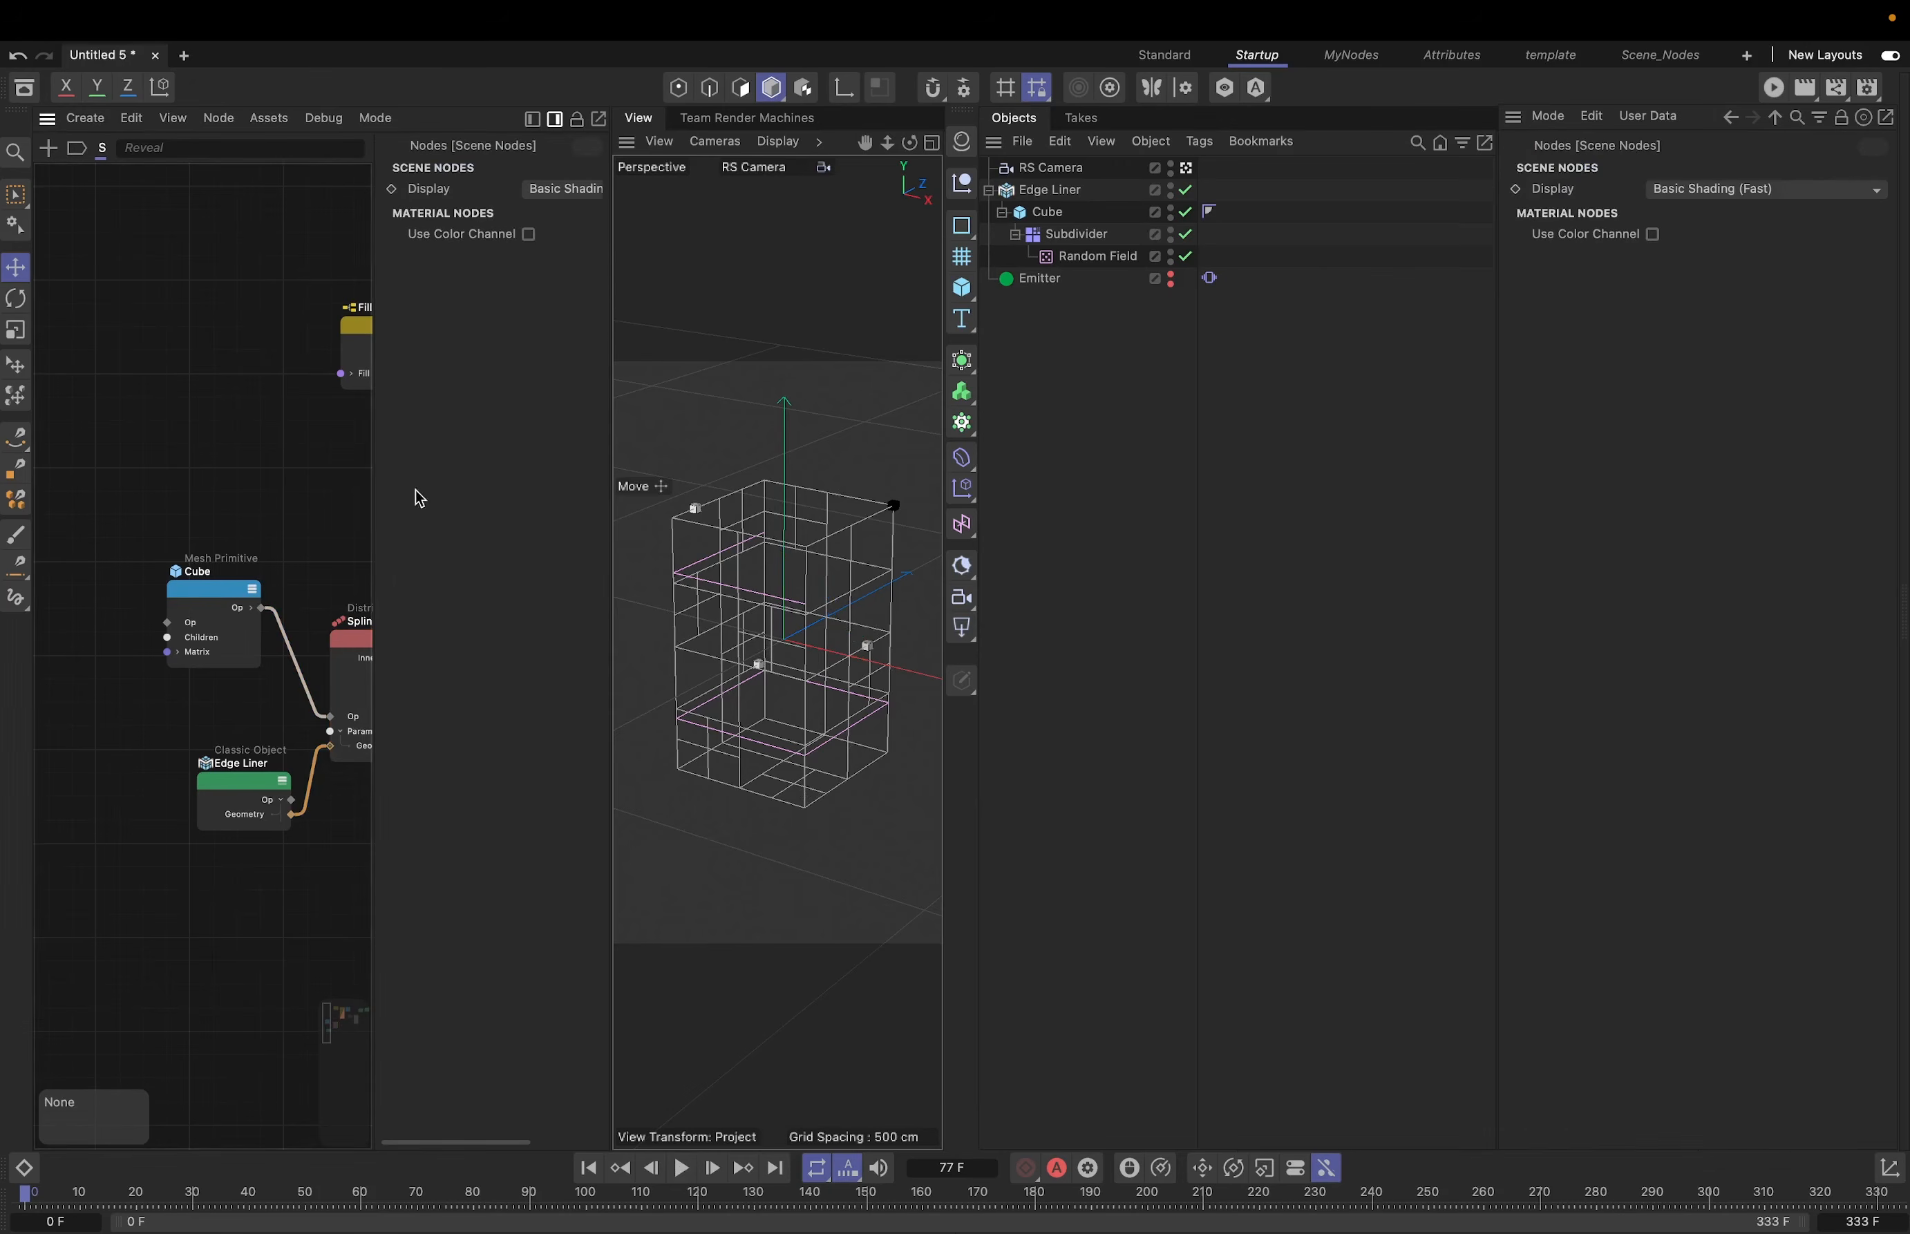
- Close the separate attribute pane and widen the node editor with Spline Even's parameters displayed
left_click(358, 645)
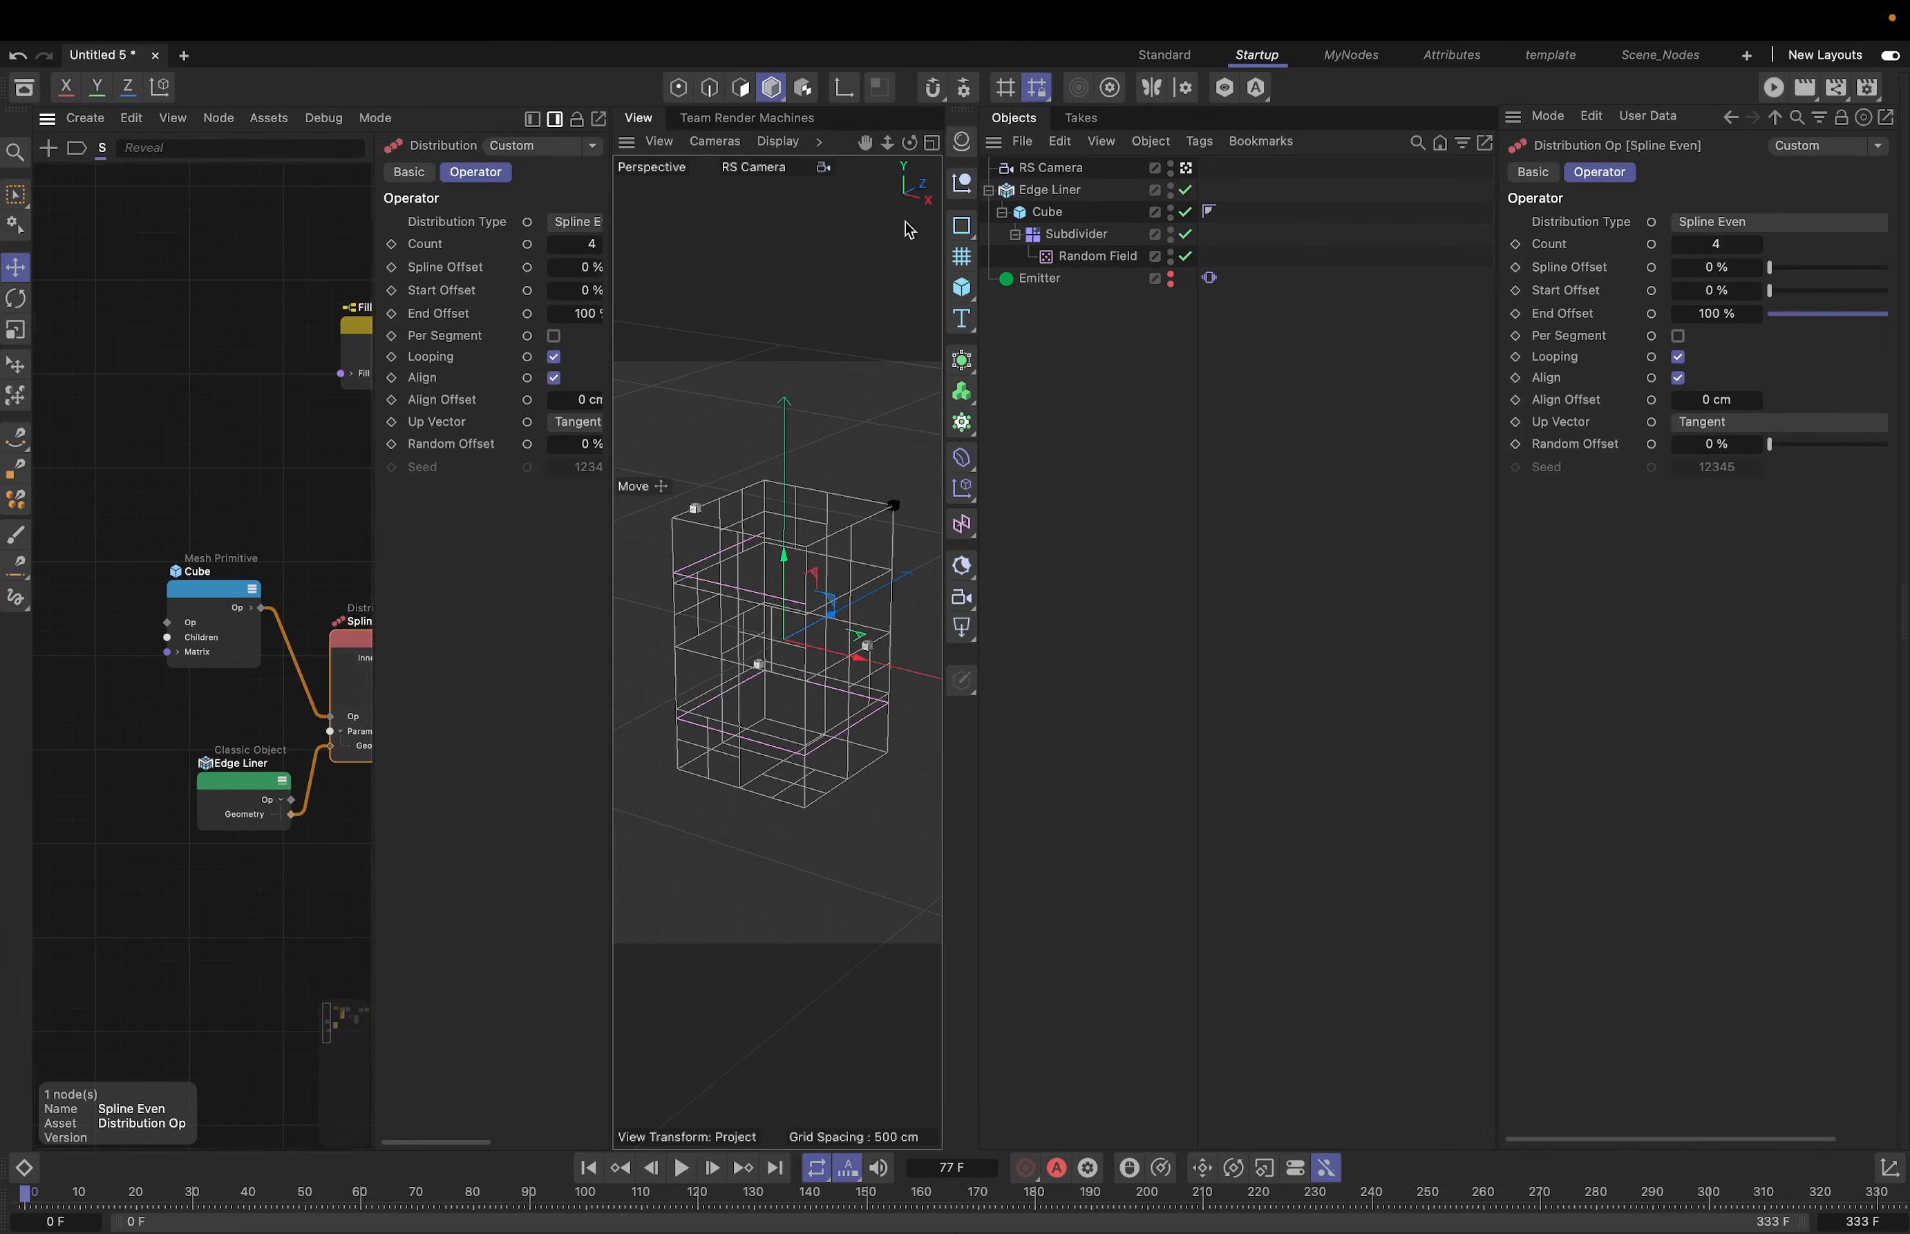
left_click(1512, 121, "ctrl")
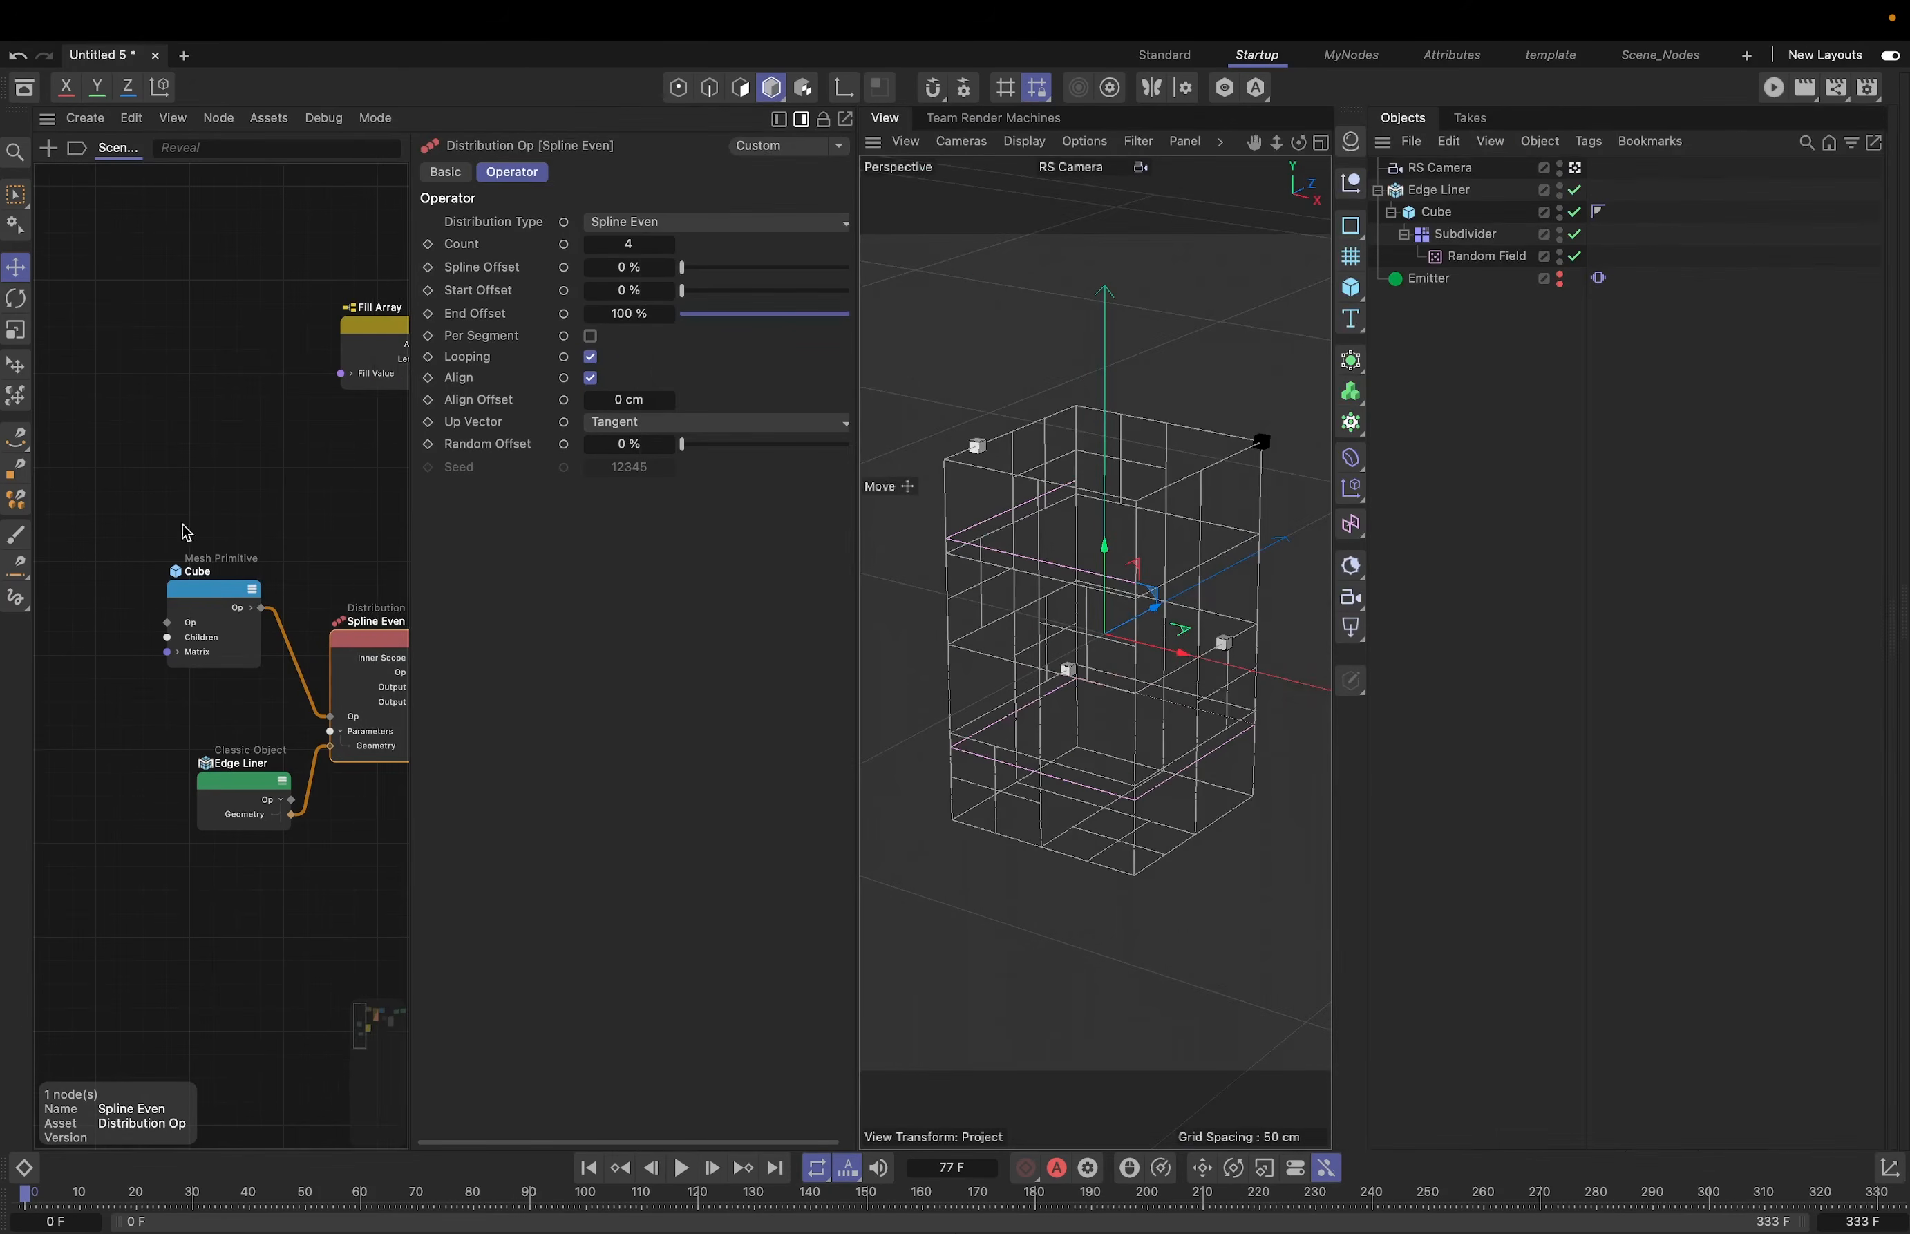
middle_click_drag(179, 522, 1, 491, "alt")
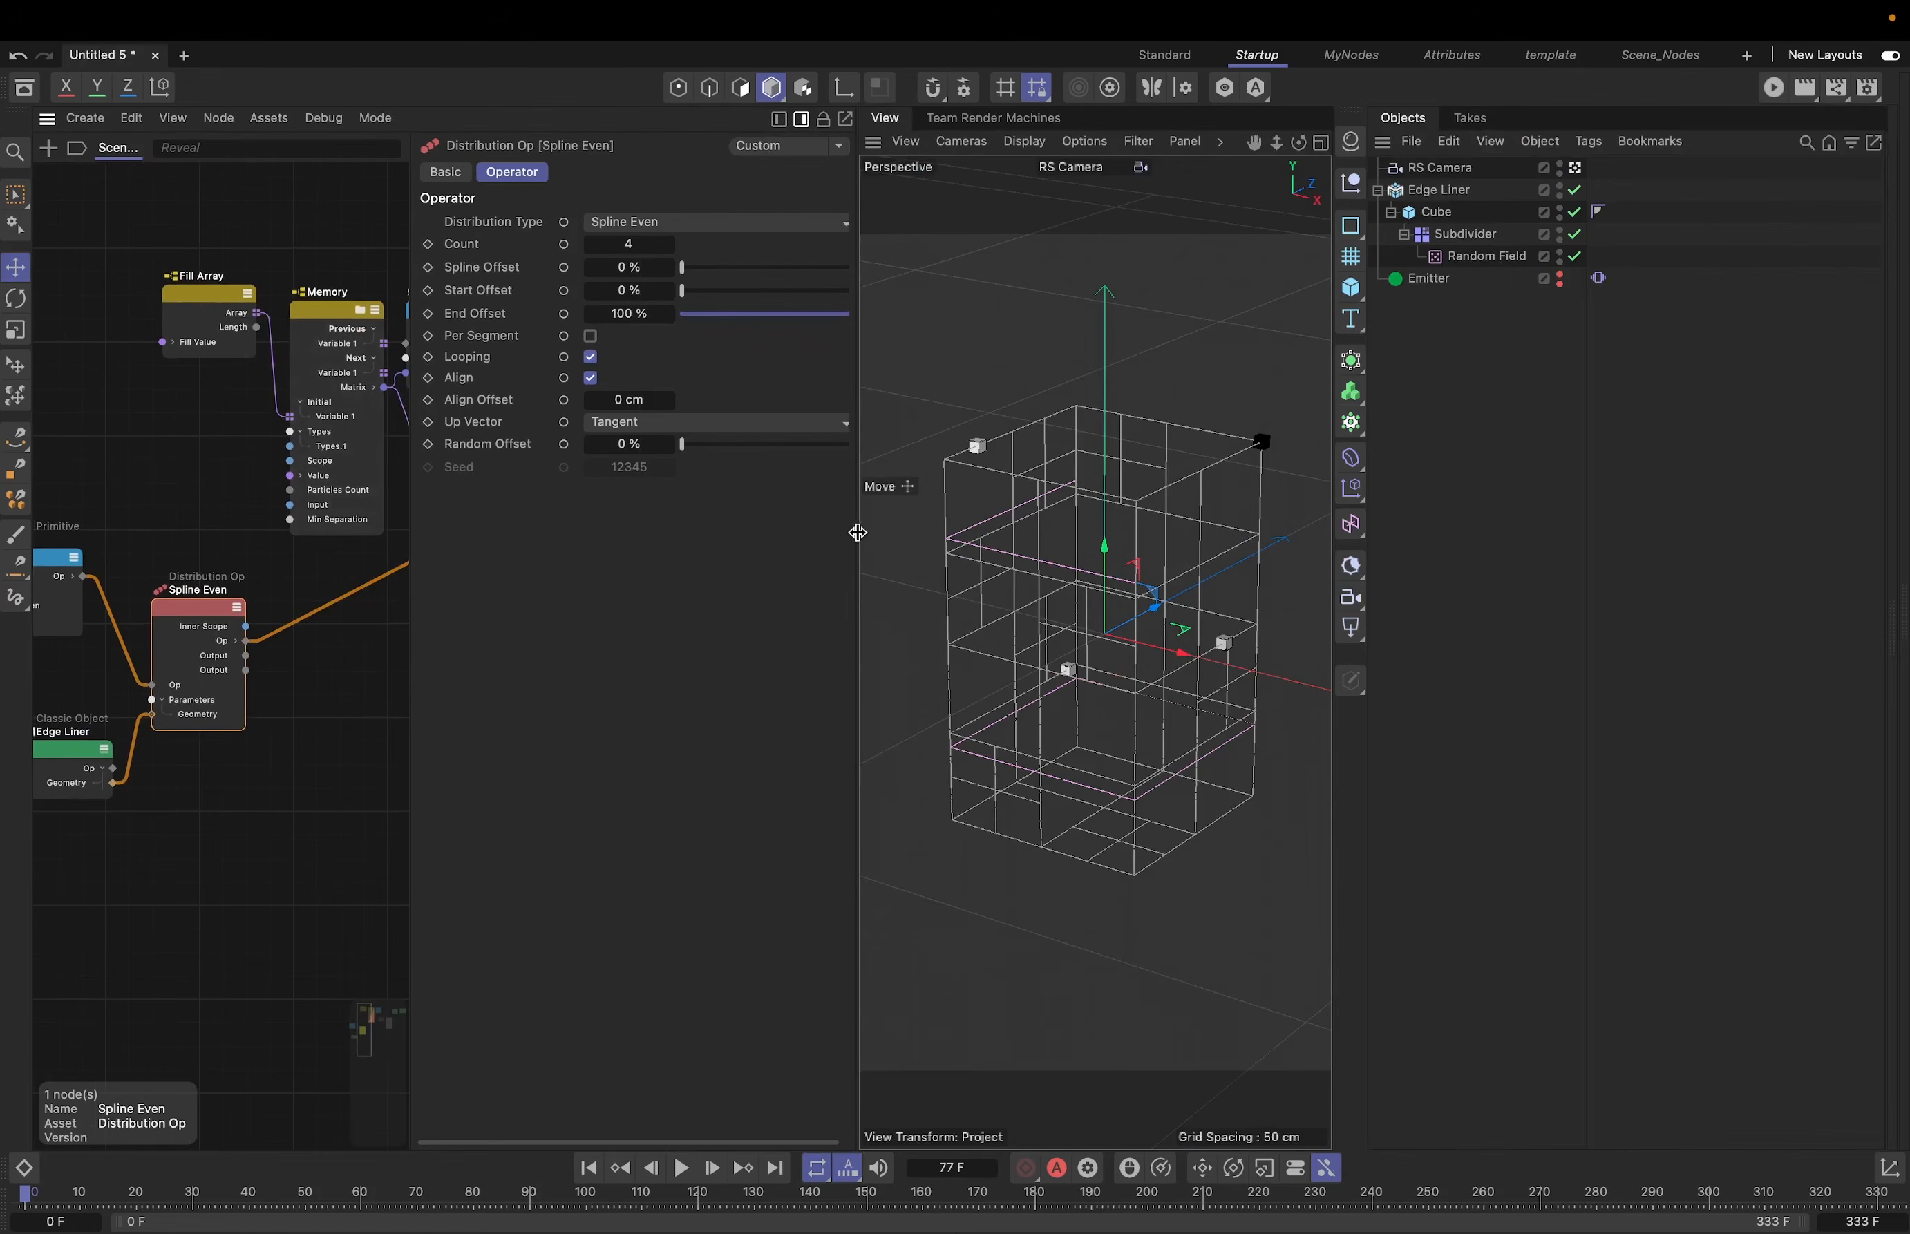
left_click_drag(856, 532, 927, 532)
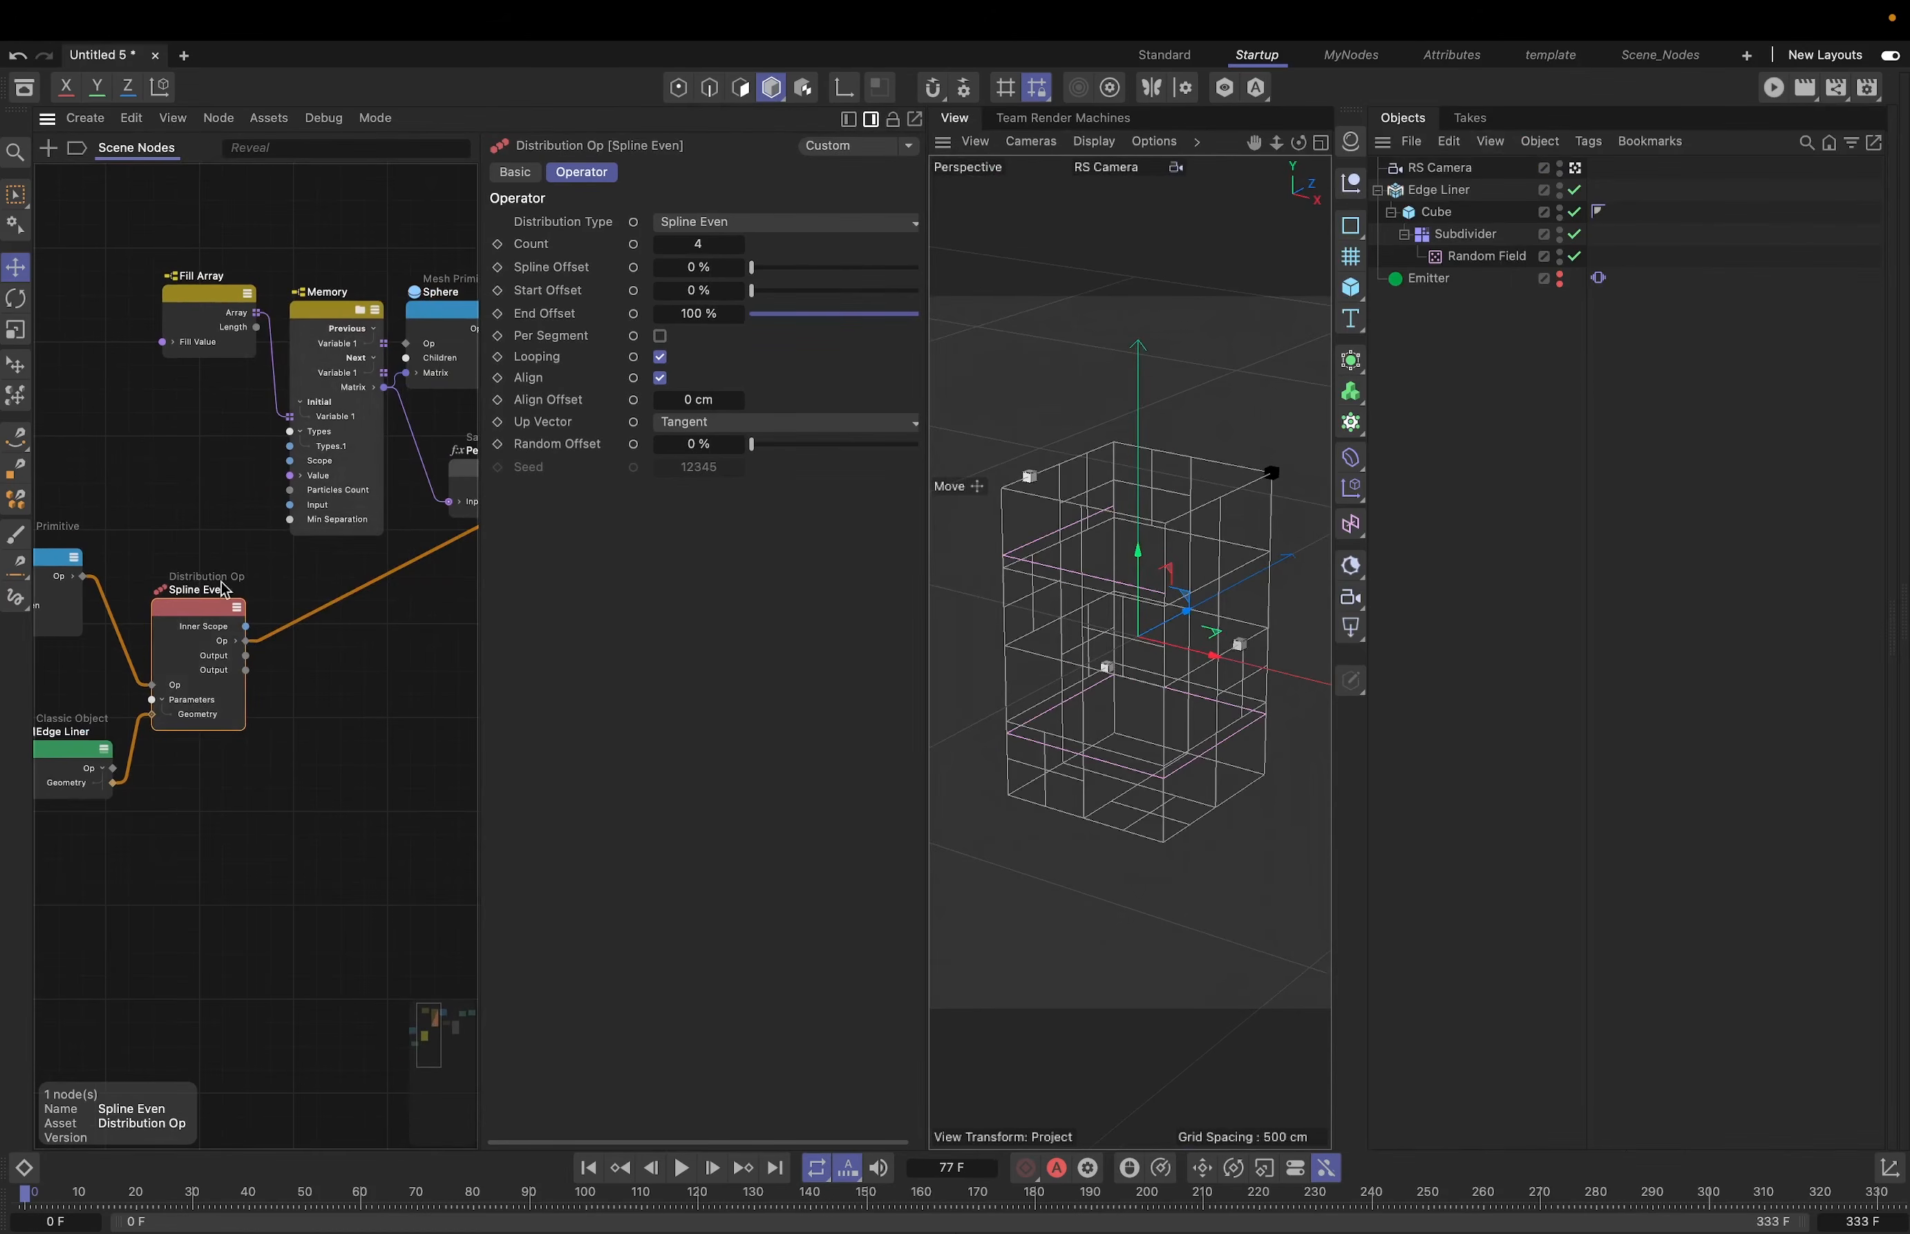
- Reset Spline Even's Count to default, enter 4 again, and try out its offset sliders
right_click(697, 247)
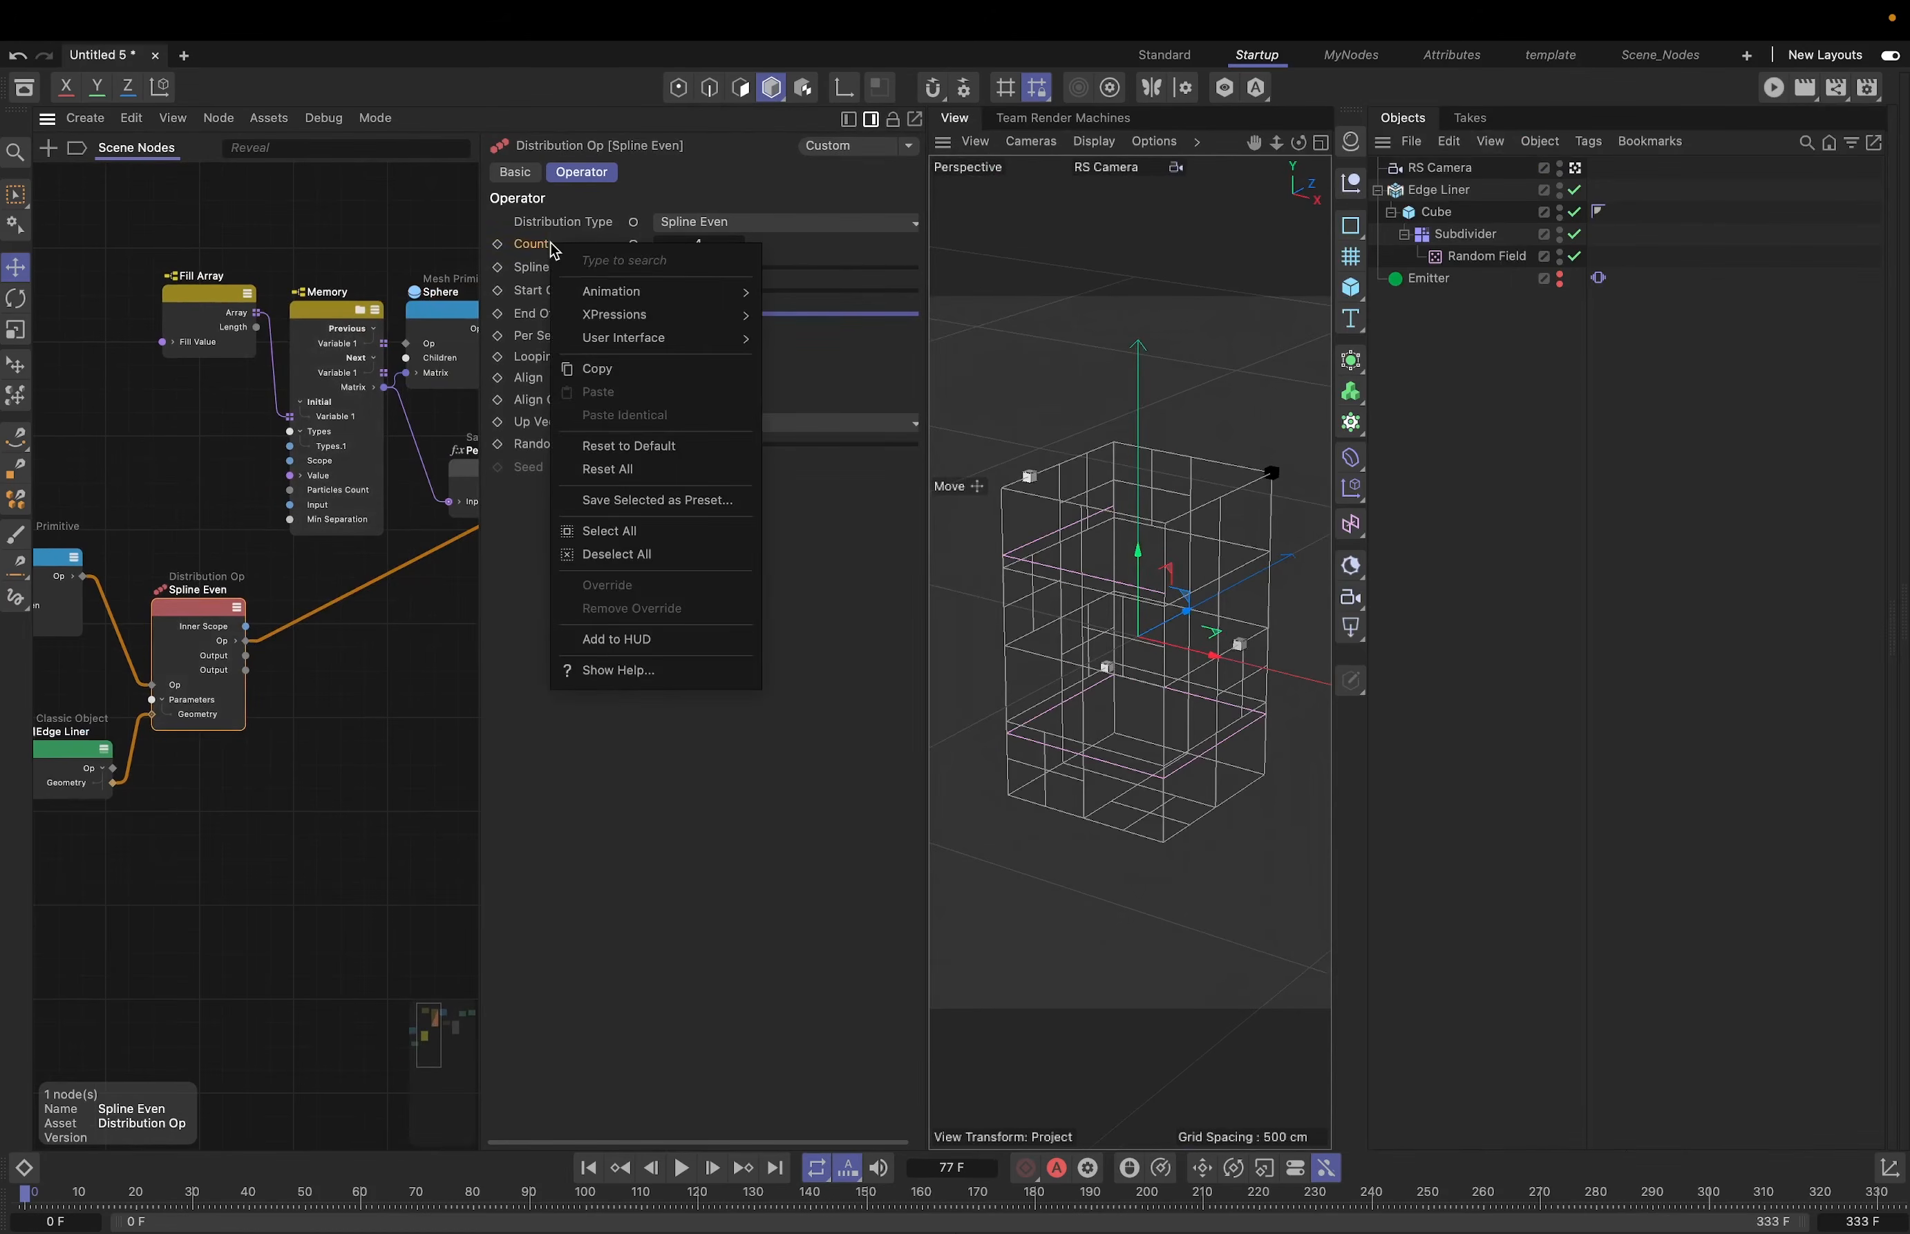
left_click(633, 444)
left_click(695, 245)
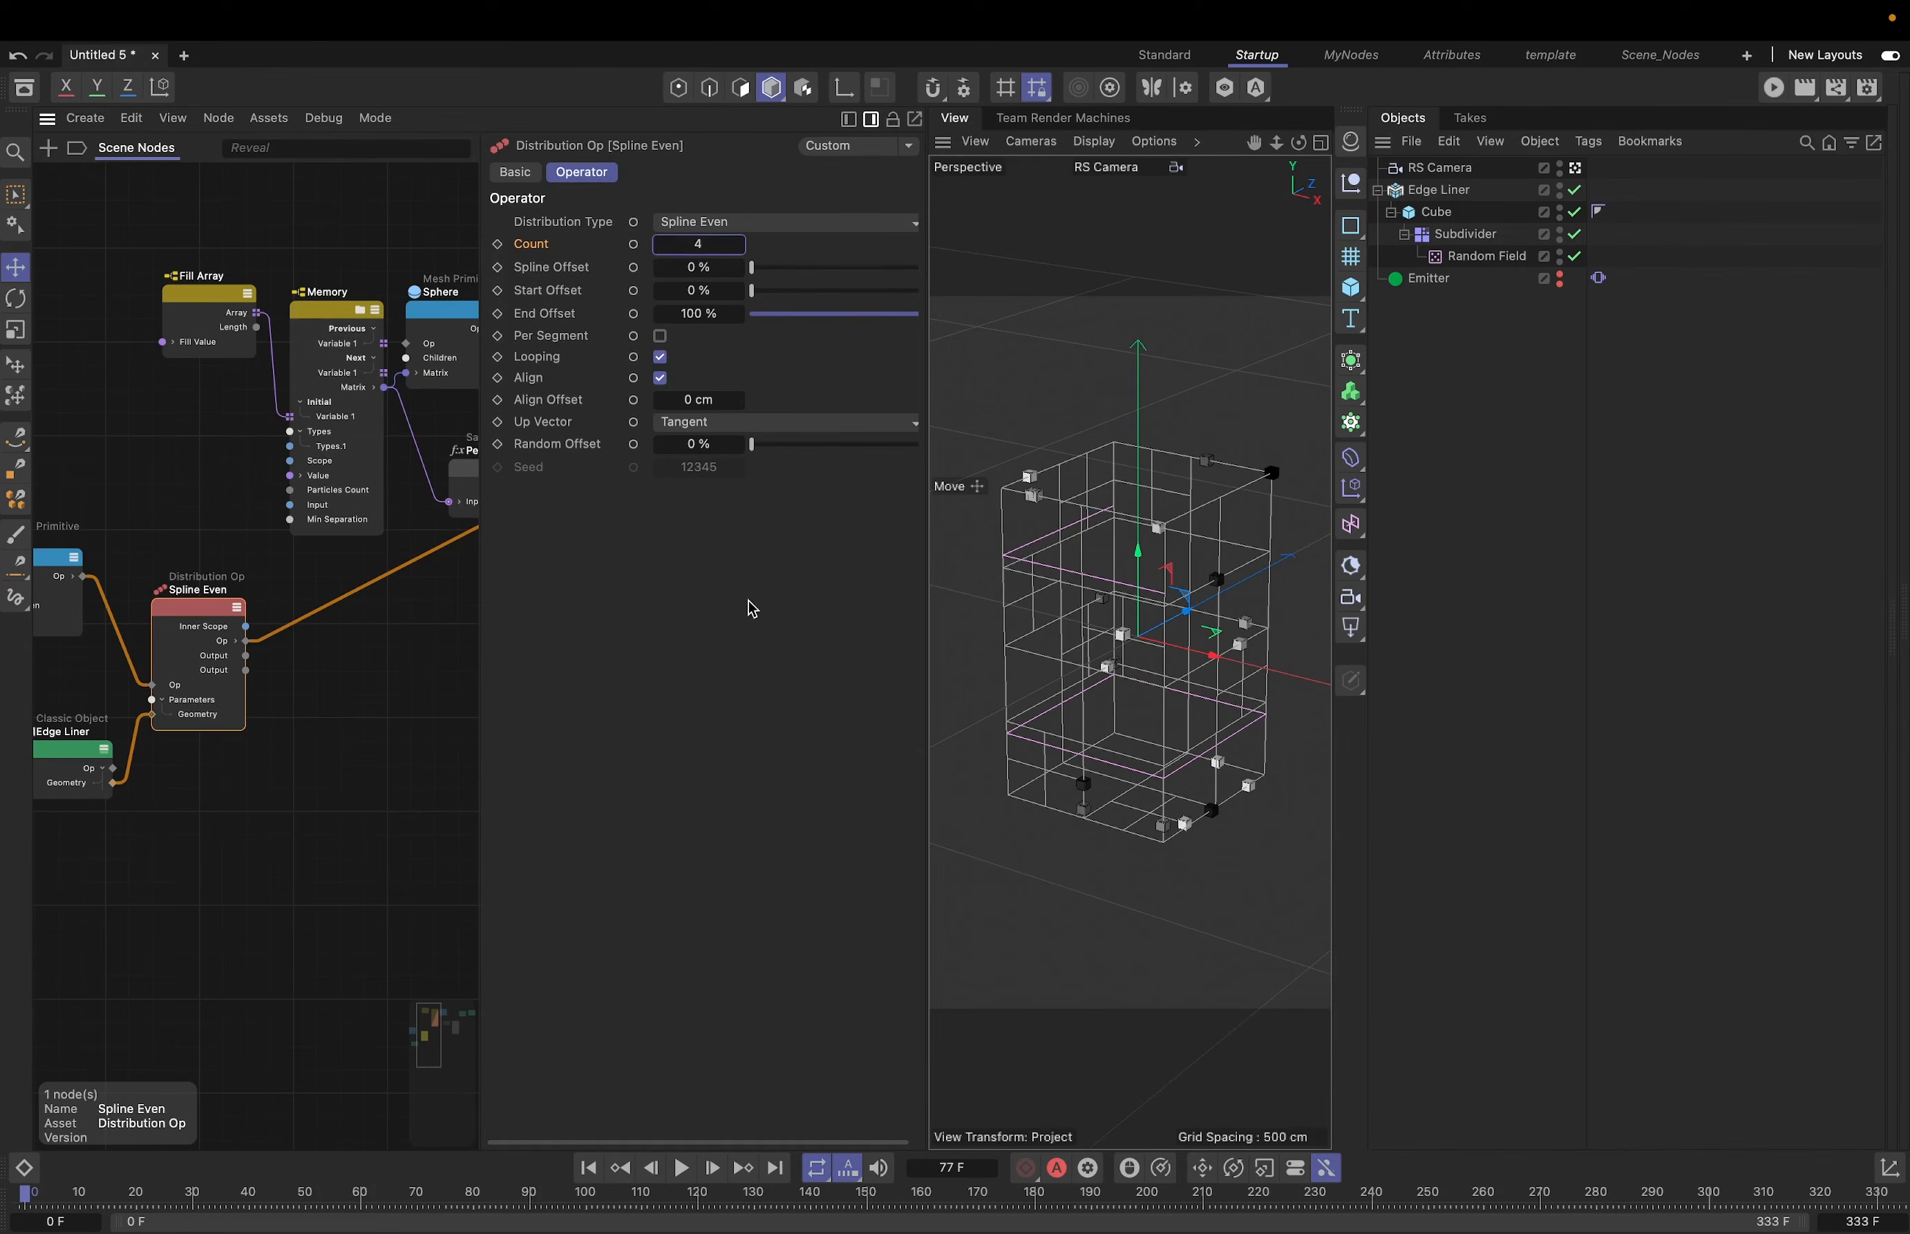
key("Return")
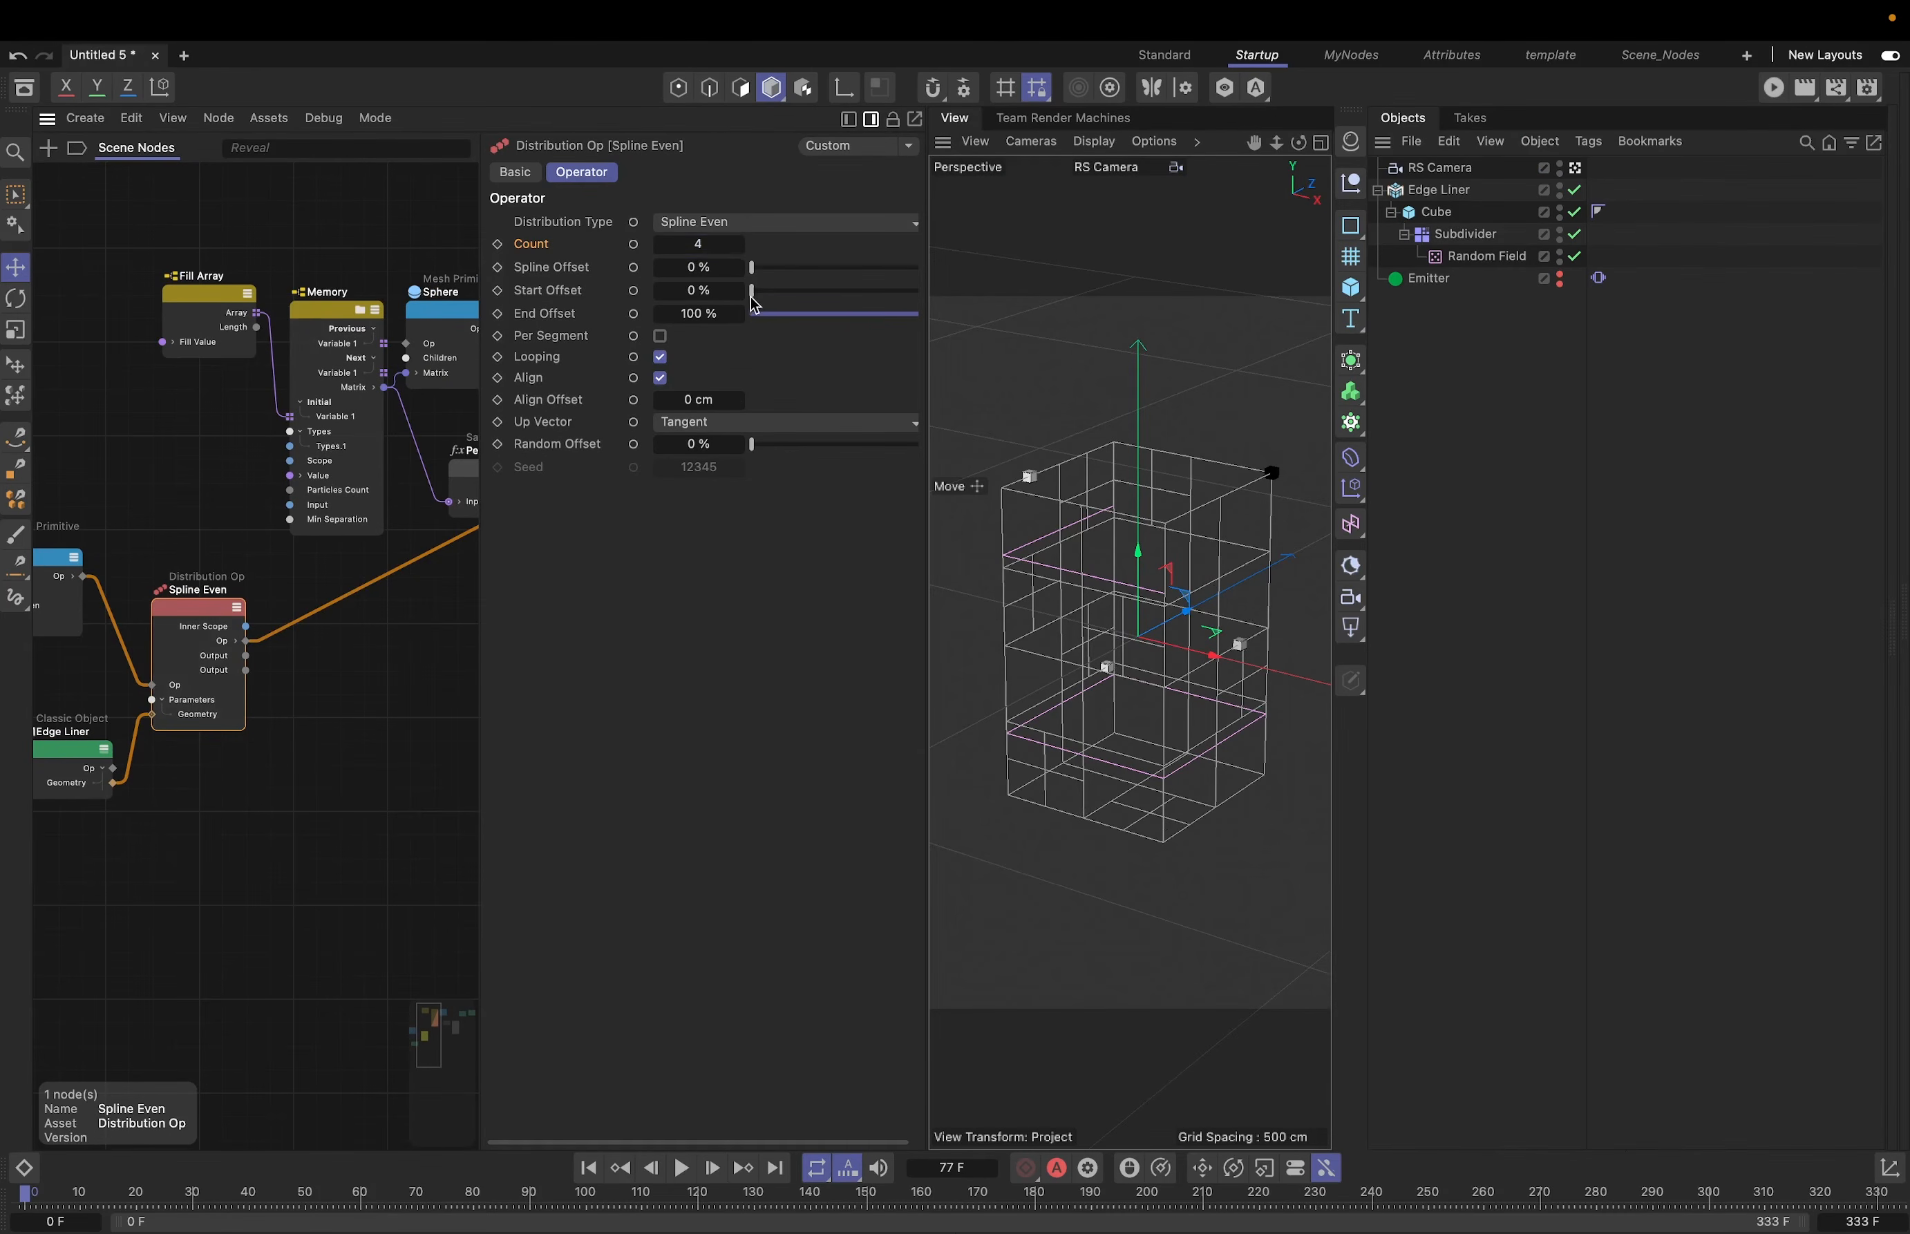
left_click_drag(761, 268, 715, 289)
- Place the Edge Liner node directly below the Cube node in the graph
scroll(240, 774, "left", 5)
scroll(240, 775, "down", 1)
left_click_drag(260, 706, 225, 639)
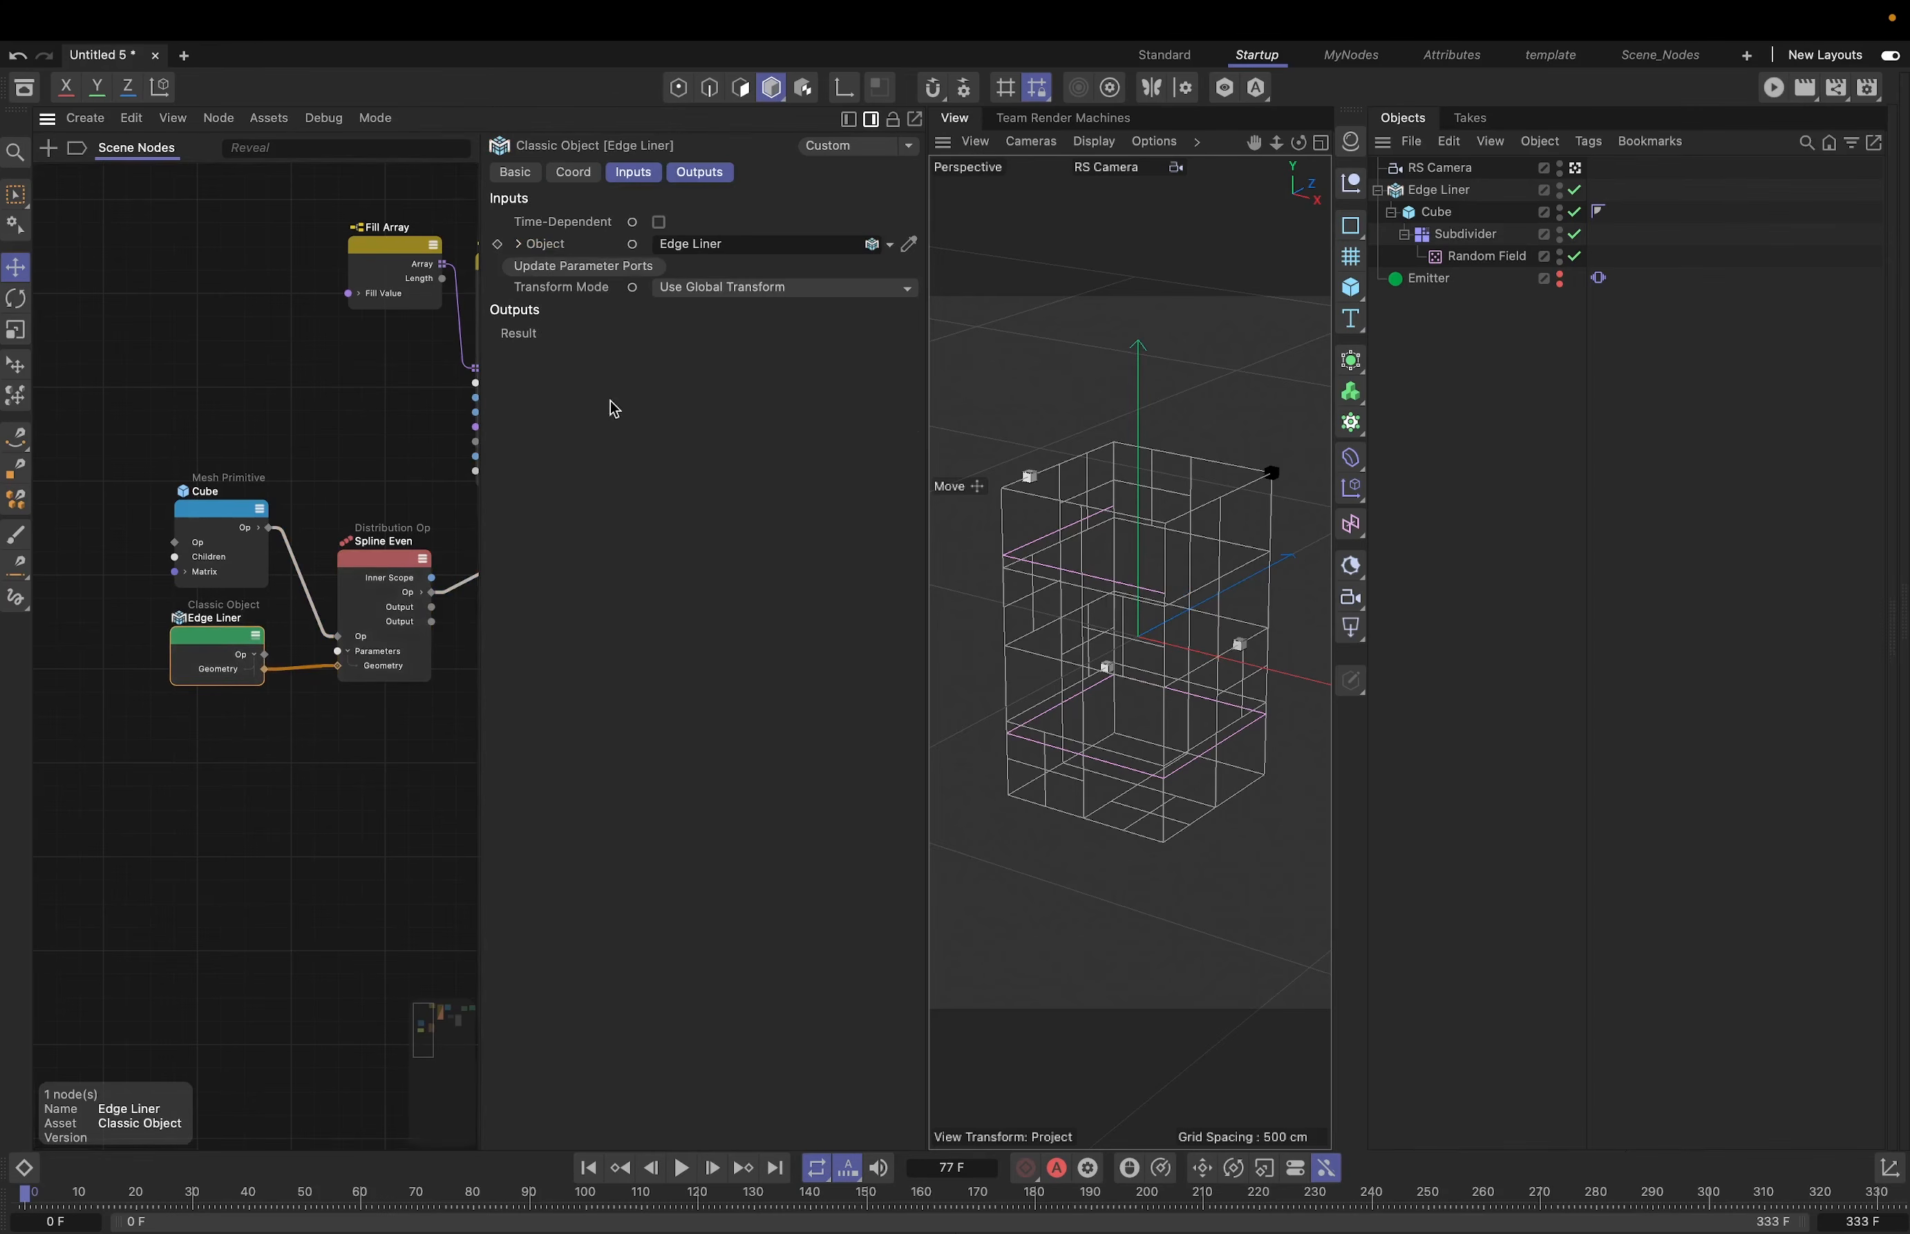
- Expose End Offset and Start Offset as input ports on the Spline Even node
left_click(394, 563)
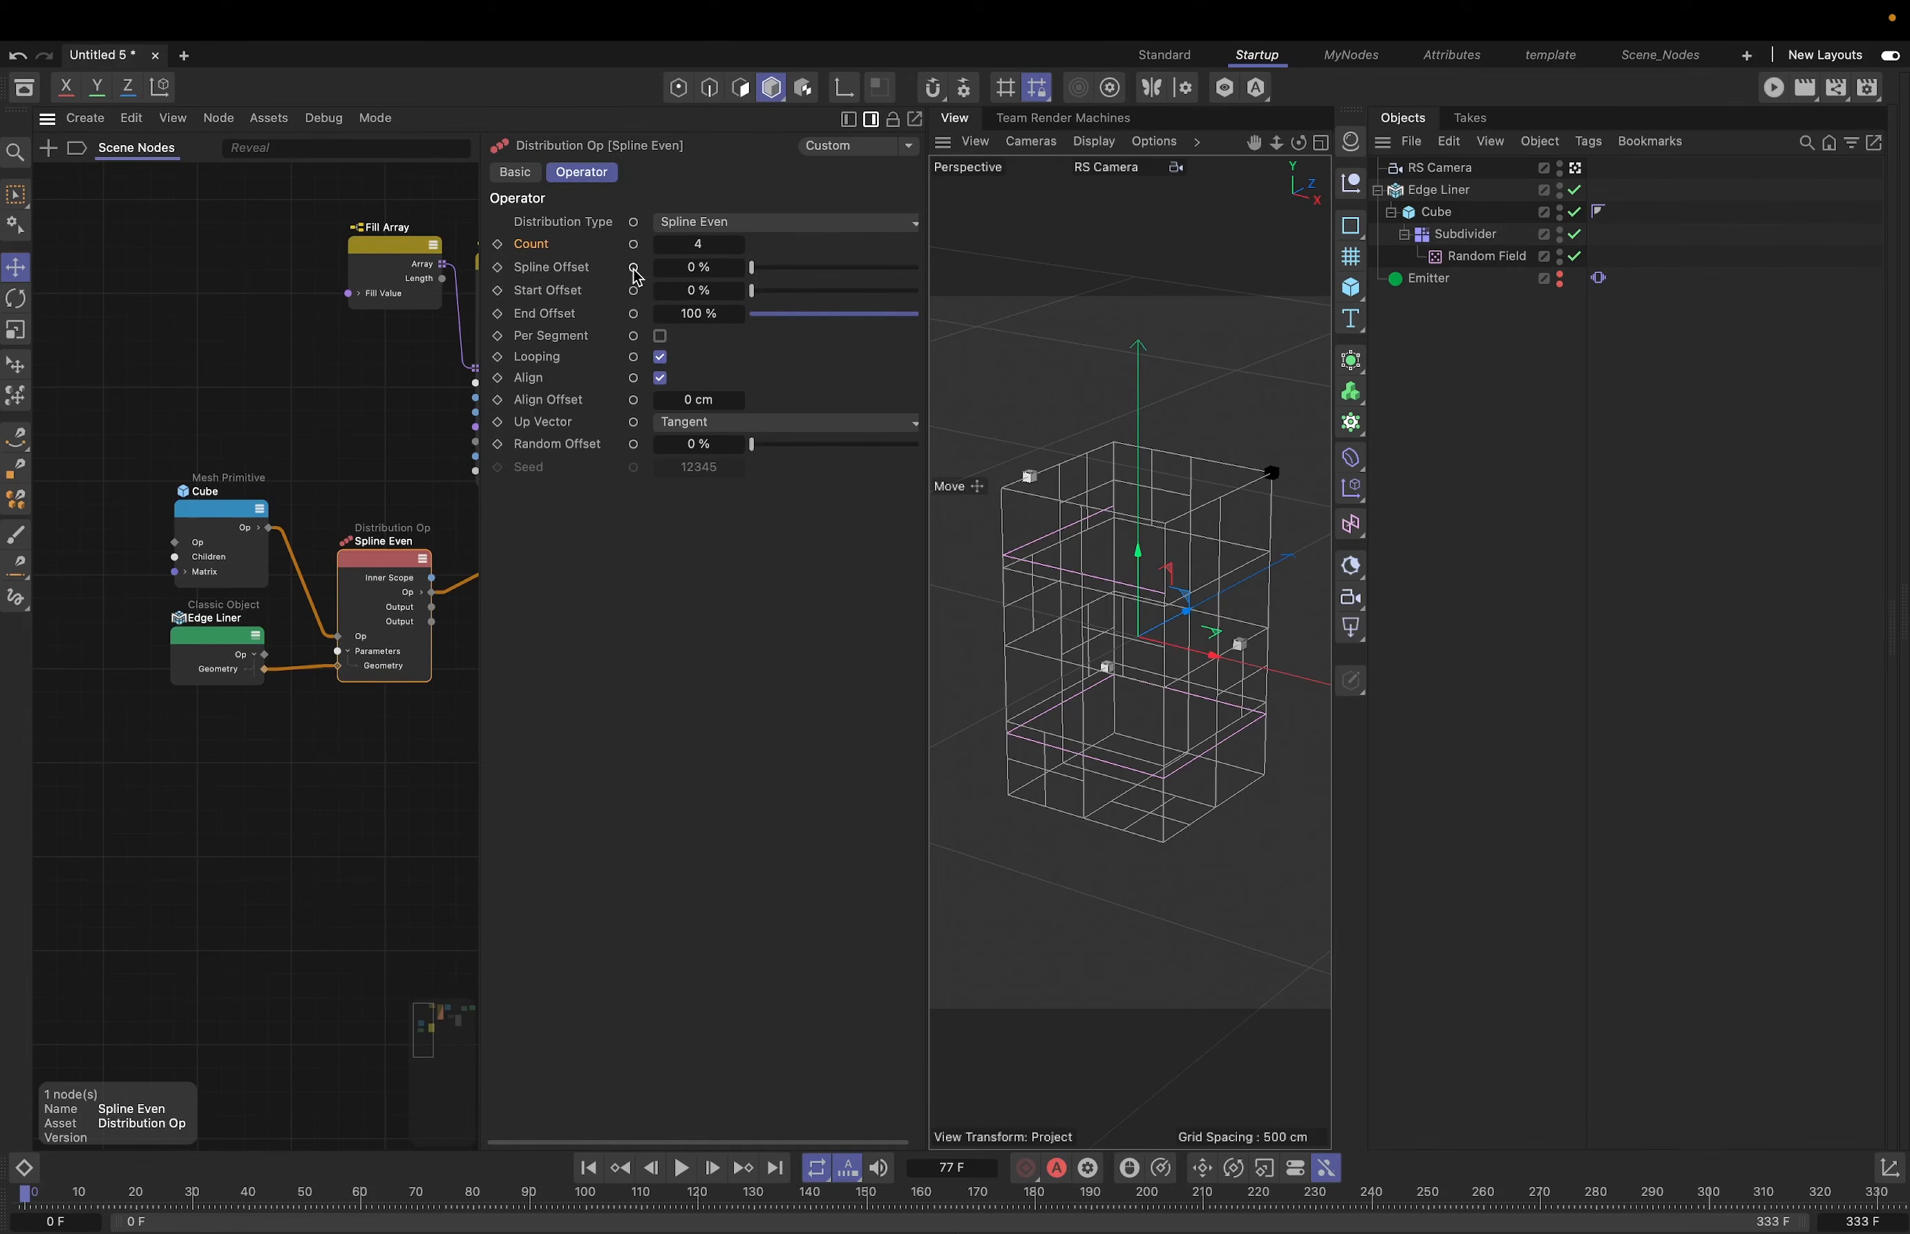
left_click(634, 315)
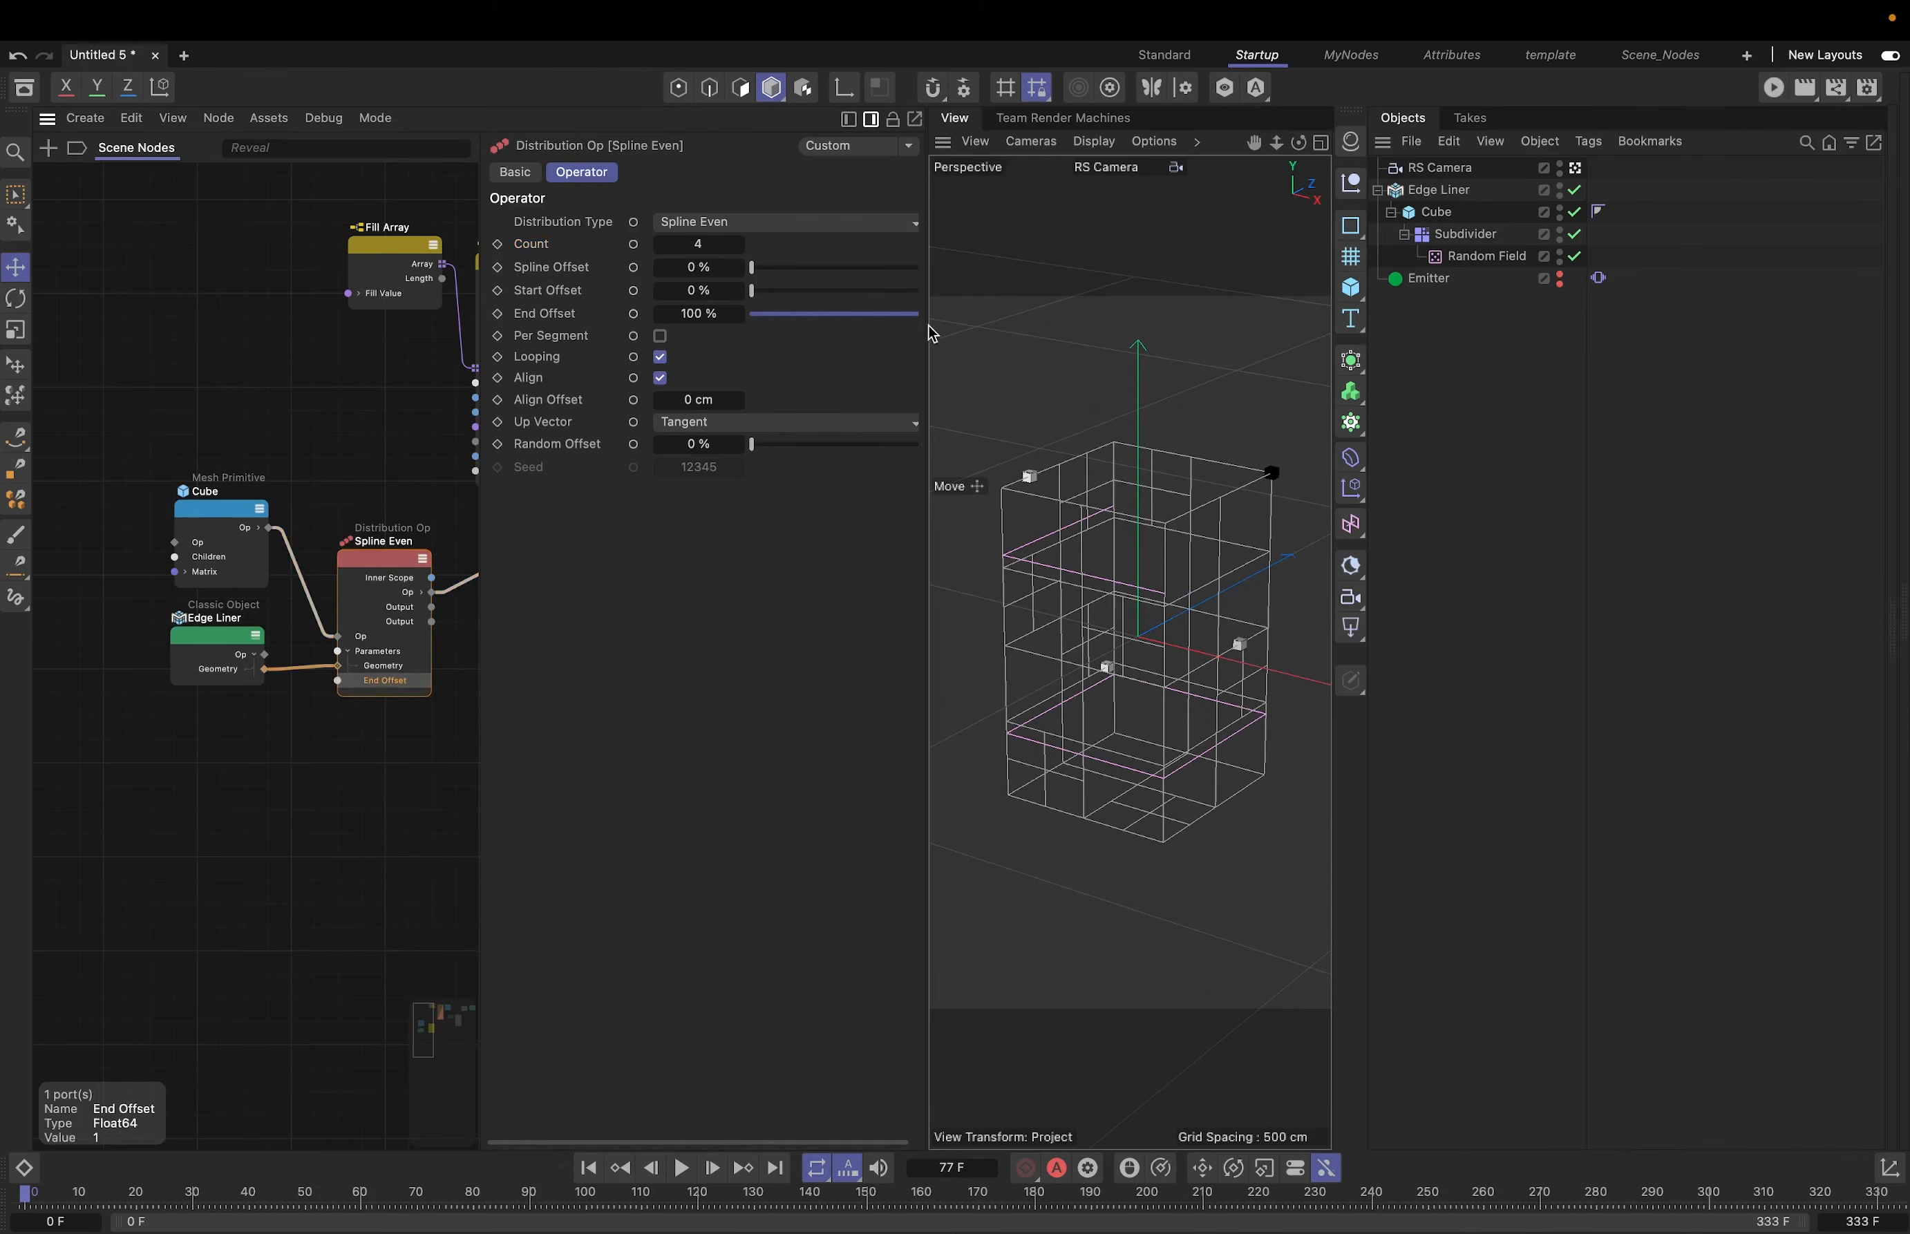
mouse_move(919, 316)
left_mouse_down()
mouse_move(855, 325)
mouse_move(948, 329)
left_mouse_up()
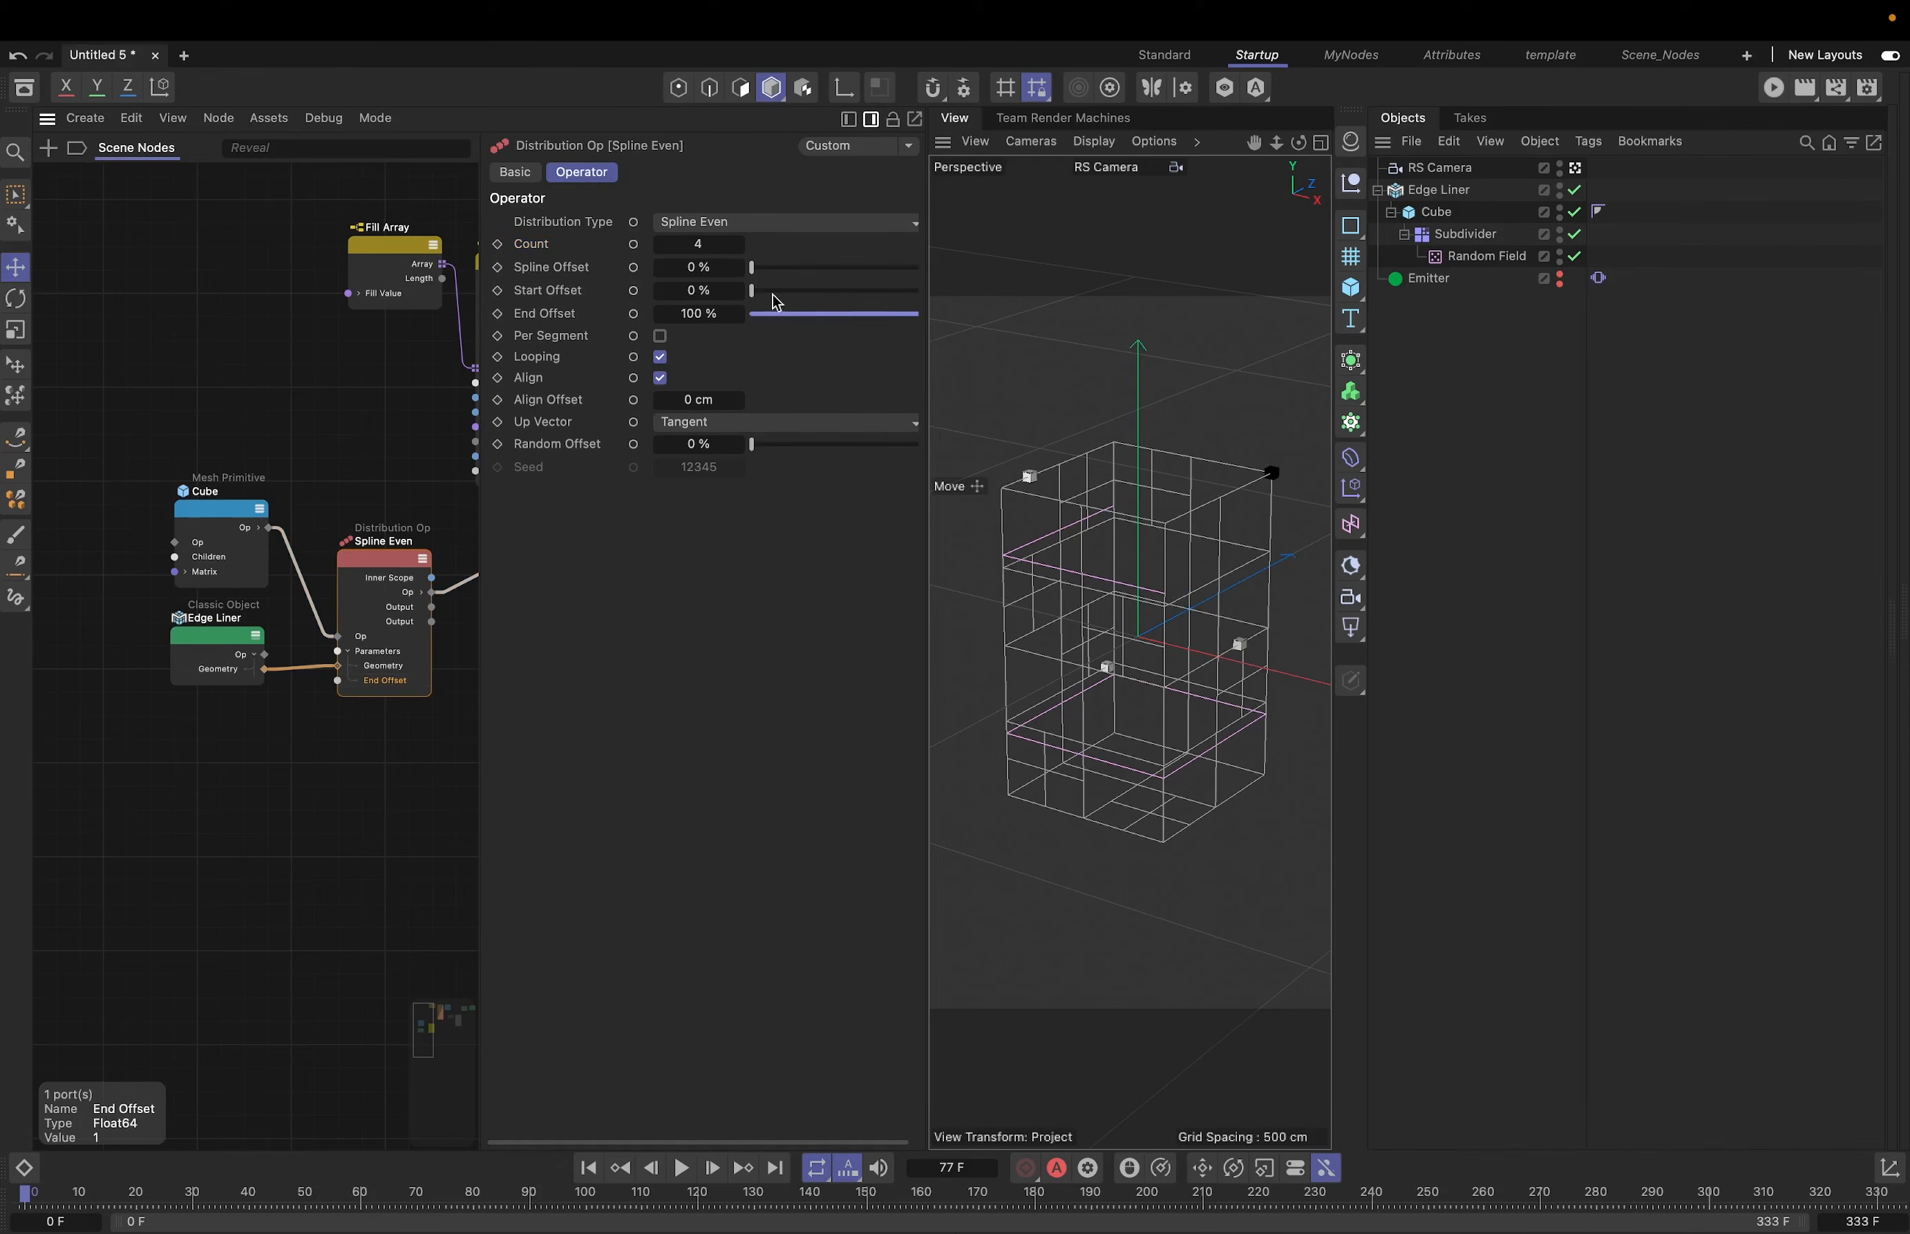
left_click_drag(798, 293, 749, 294)
left_click(633, 291)
- Add a Time node, connect its Scene Time to Spline Even's Start Offset and End Offset, and briefly play the animation
double_click(319, 783)
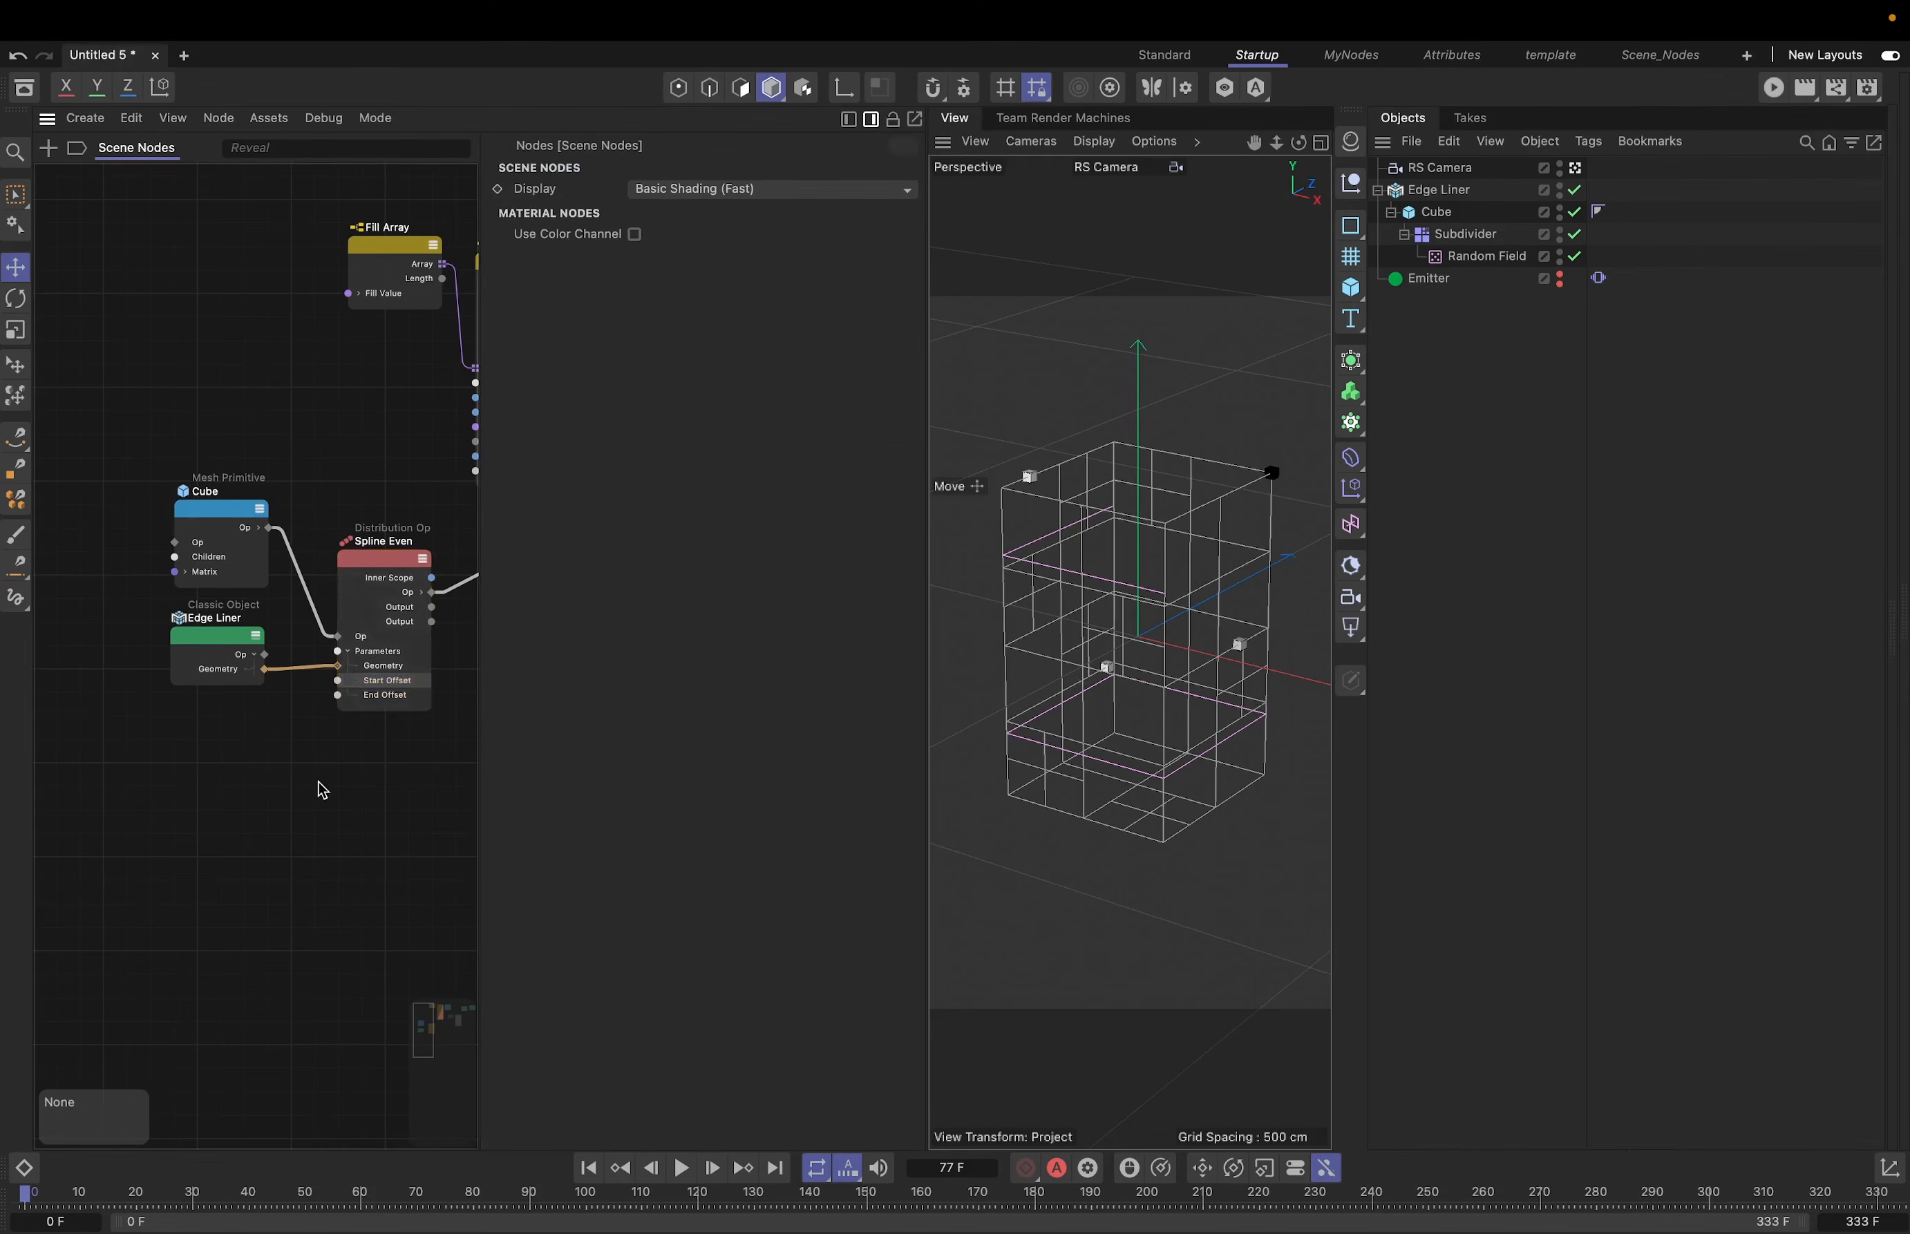
type("time")
left_click_drag(396, 720, 219, 795)
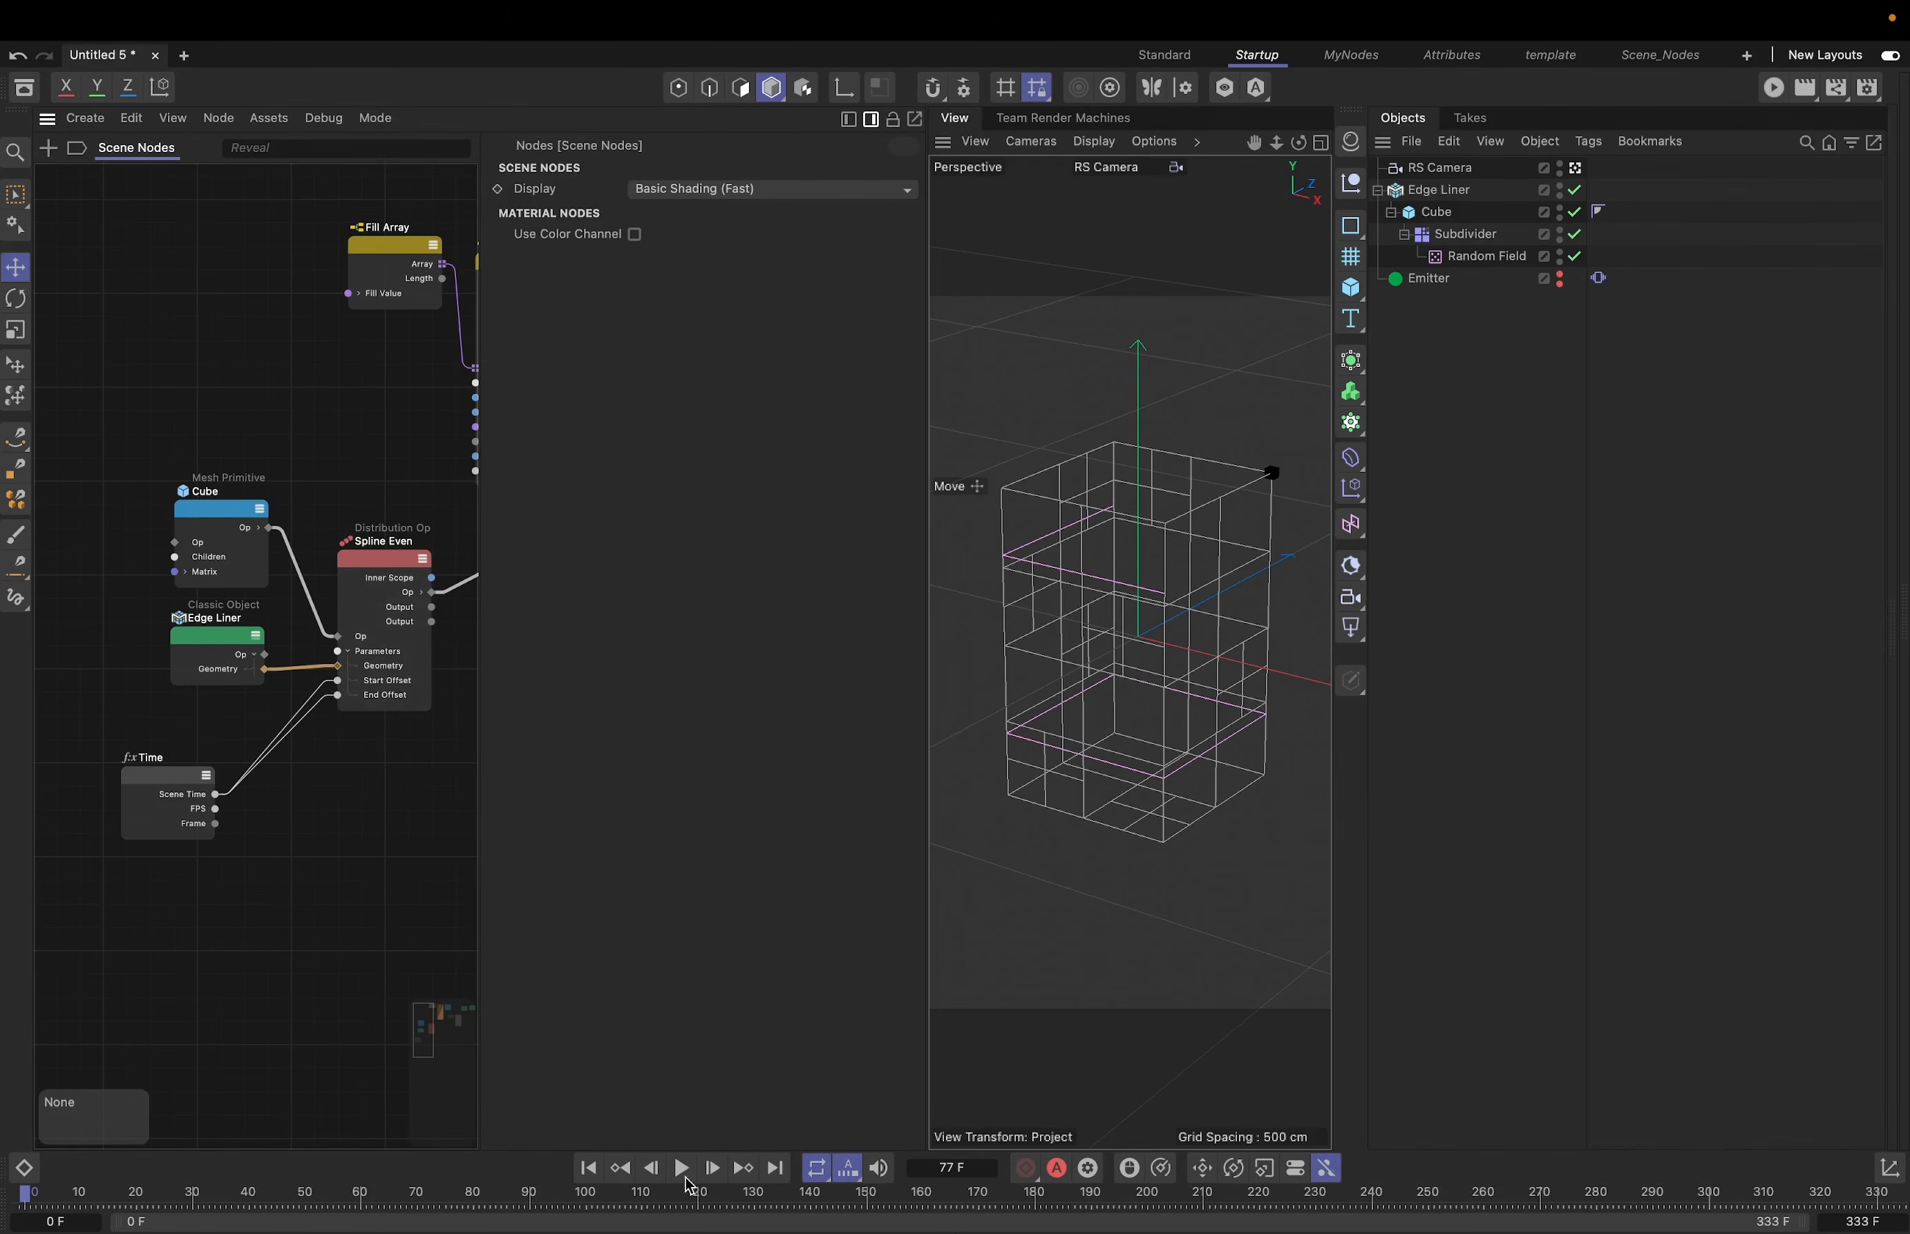
left_click(682, 1170)
left_click(682, 1170)
- Insert an Arithmetic Multiply node between Scene Time and Spline Even's Start Offset and End Offset ports
left_click_drag(174, 780, 130, 780)
key("shift+c")
type("mul")
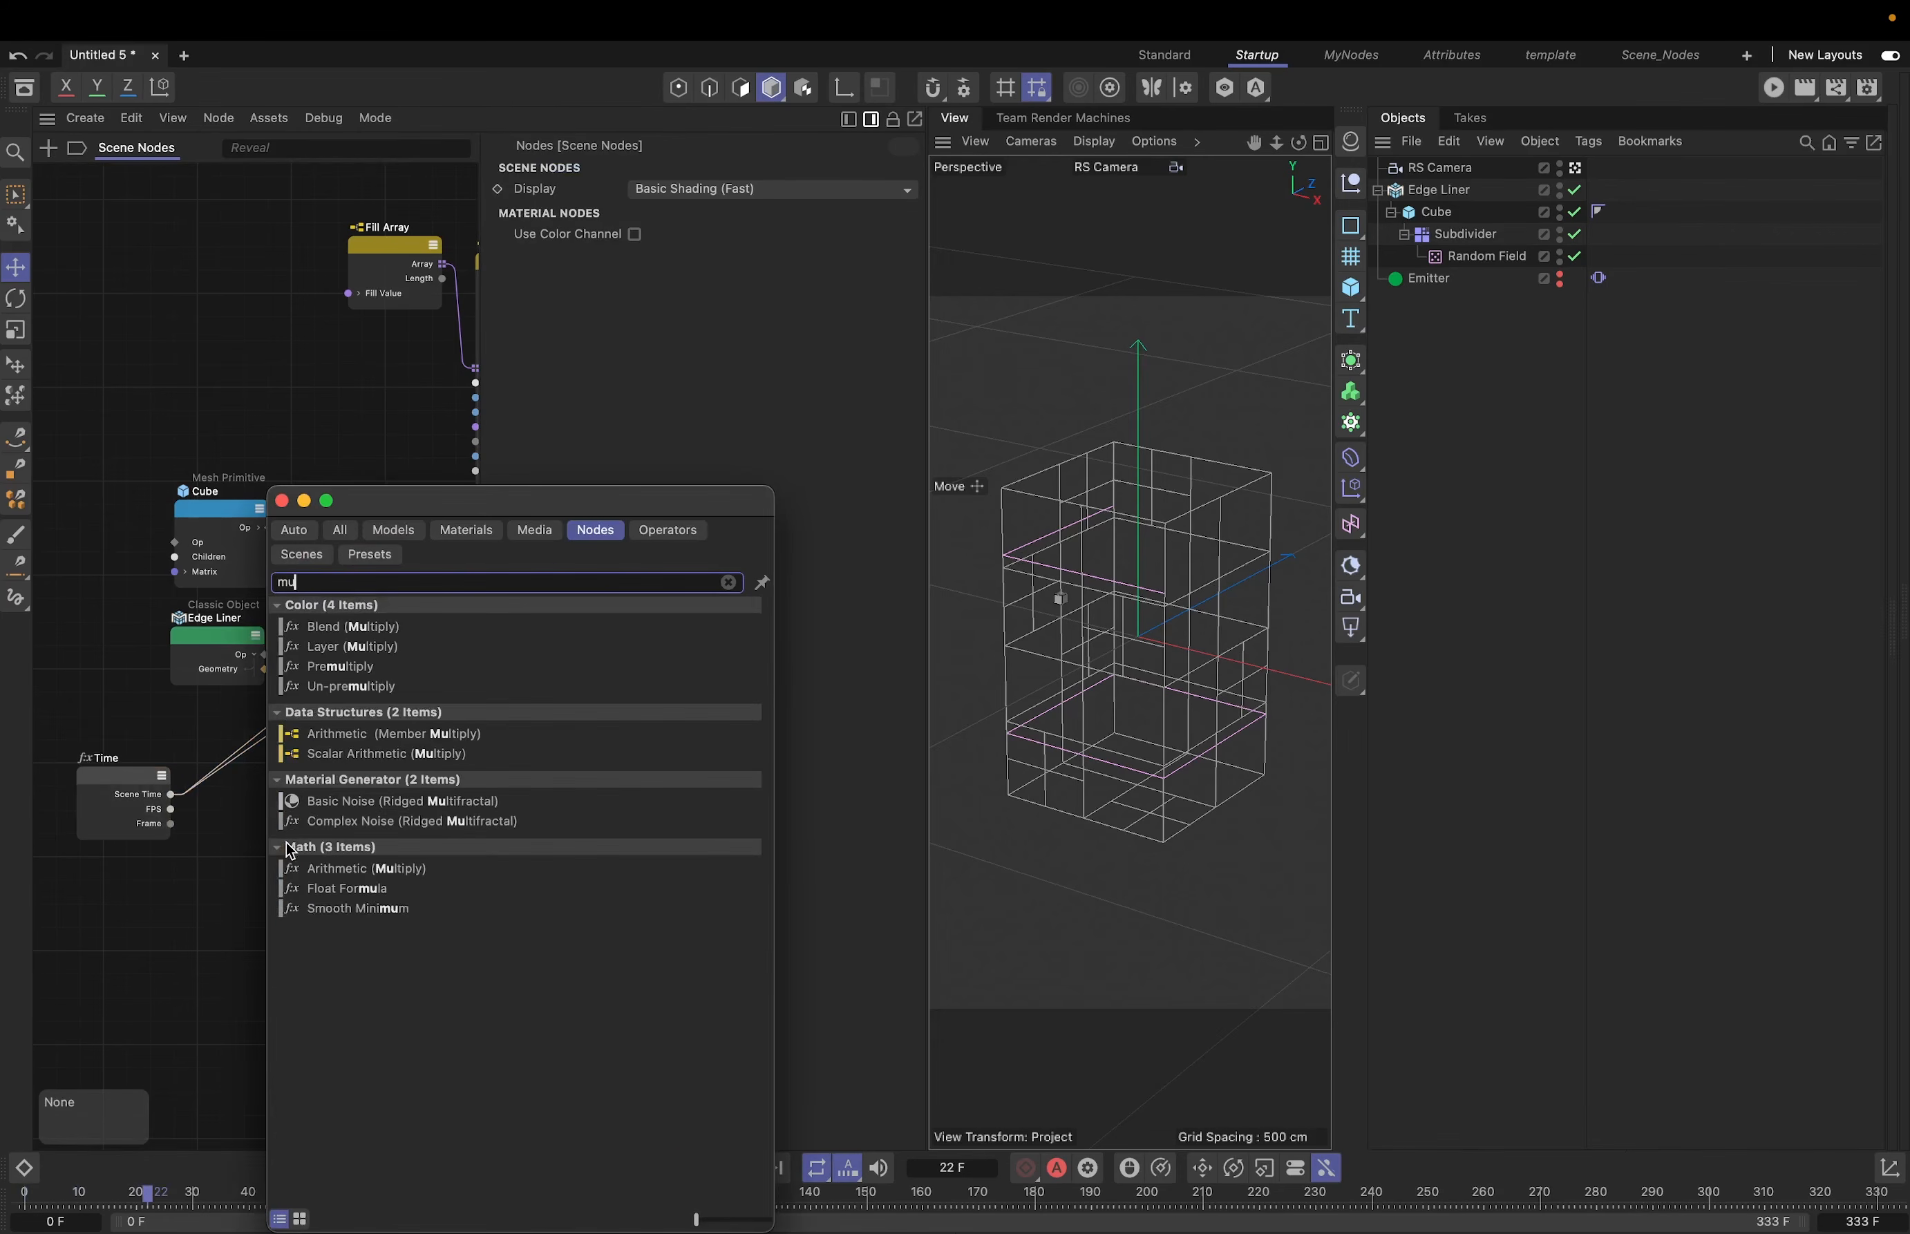
left_click_drag(388, 880, 335, 680)
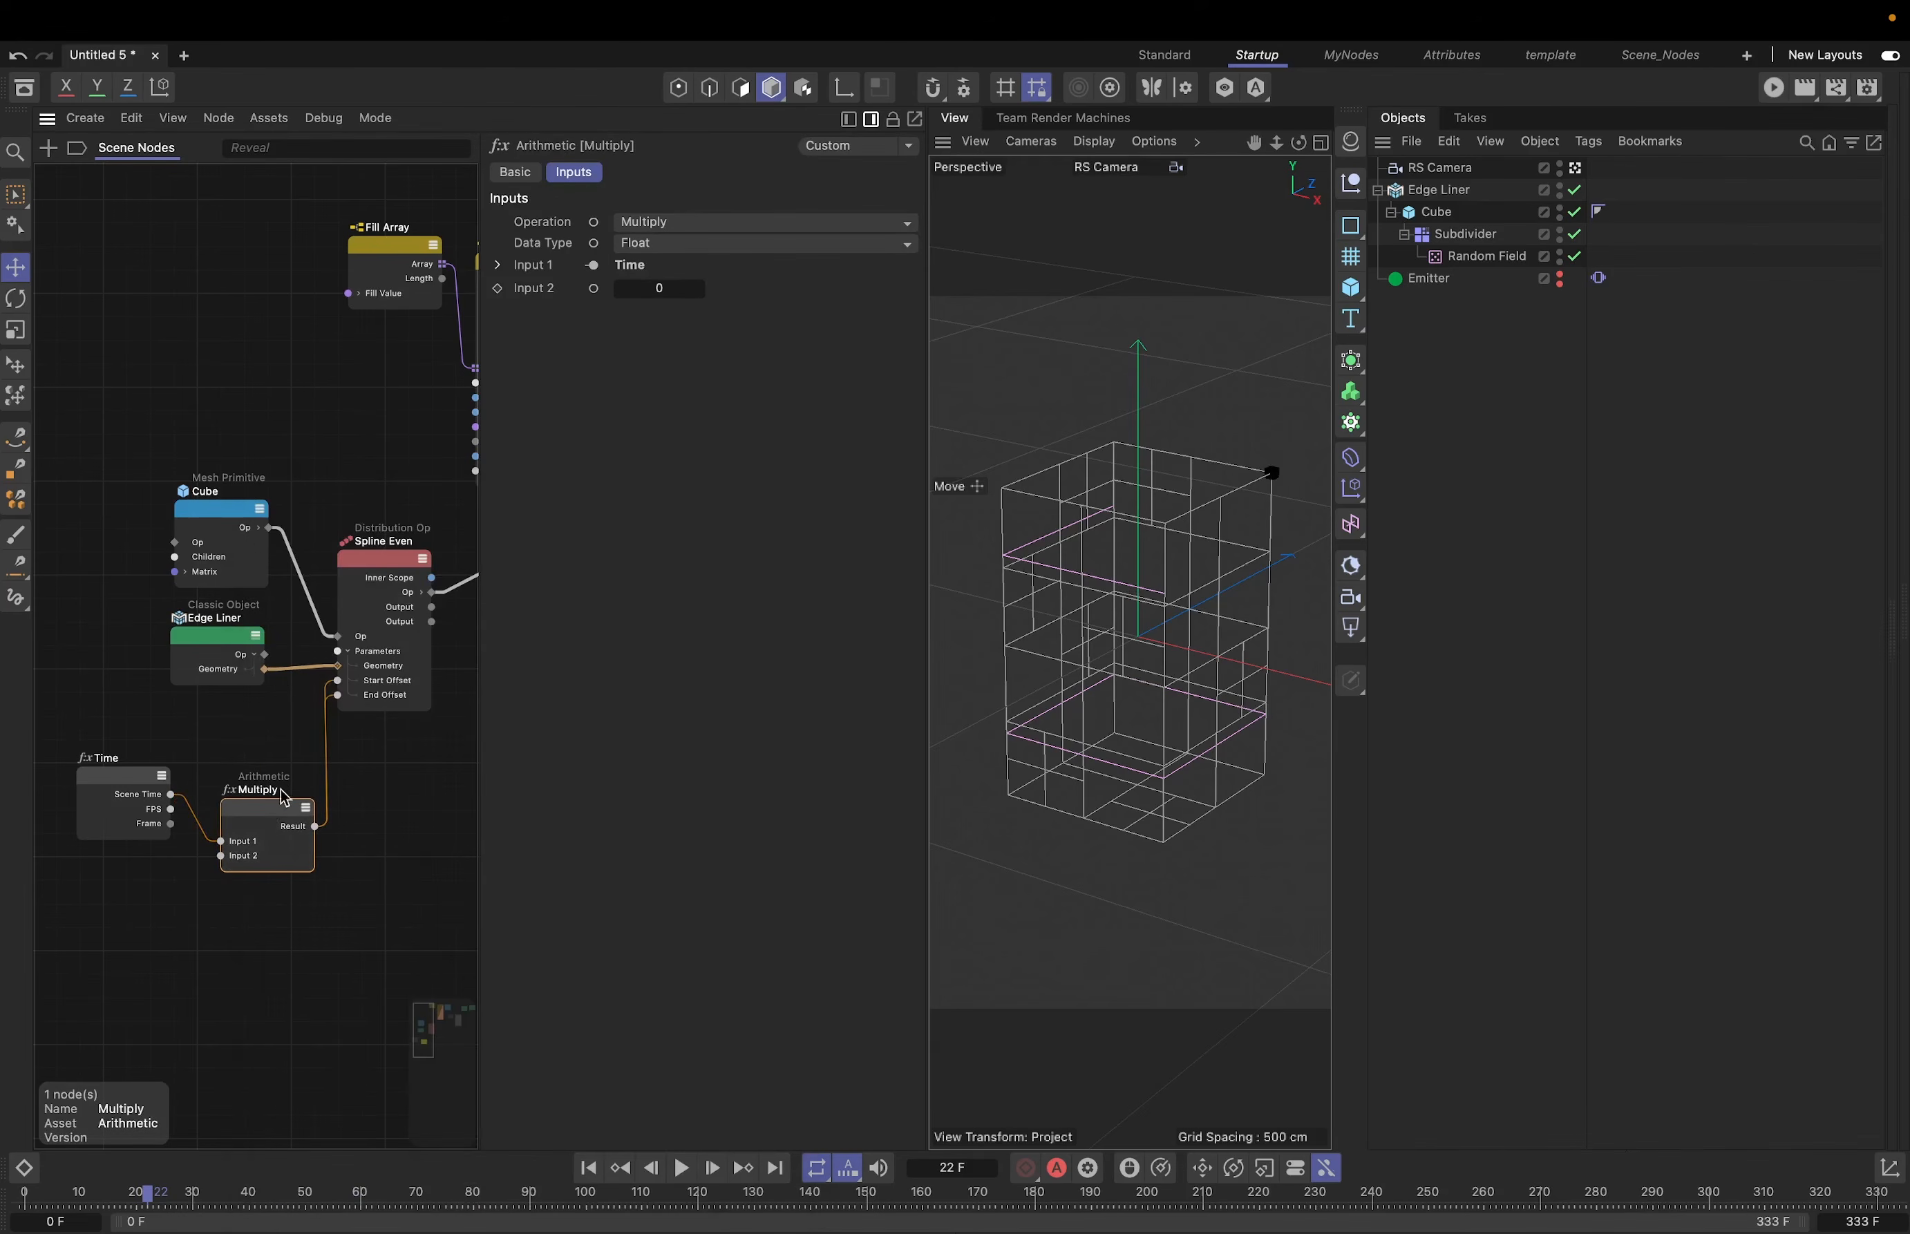
- Set the Multiply node's Input 2 to 0.01 and play the animation from the first frame
left_click(657, 290)
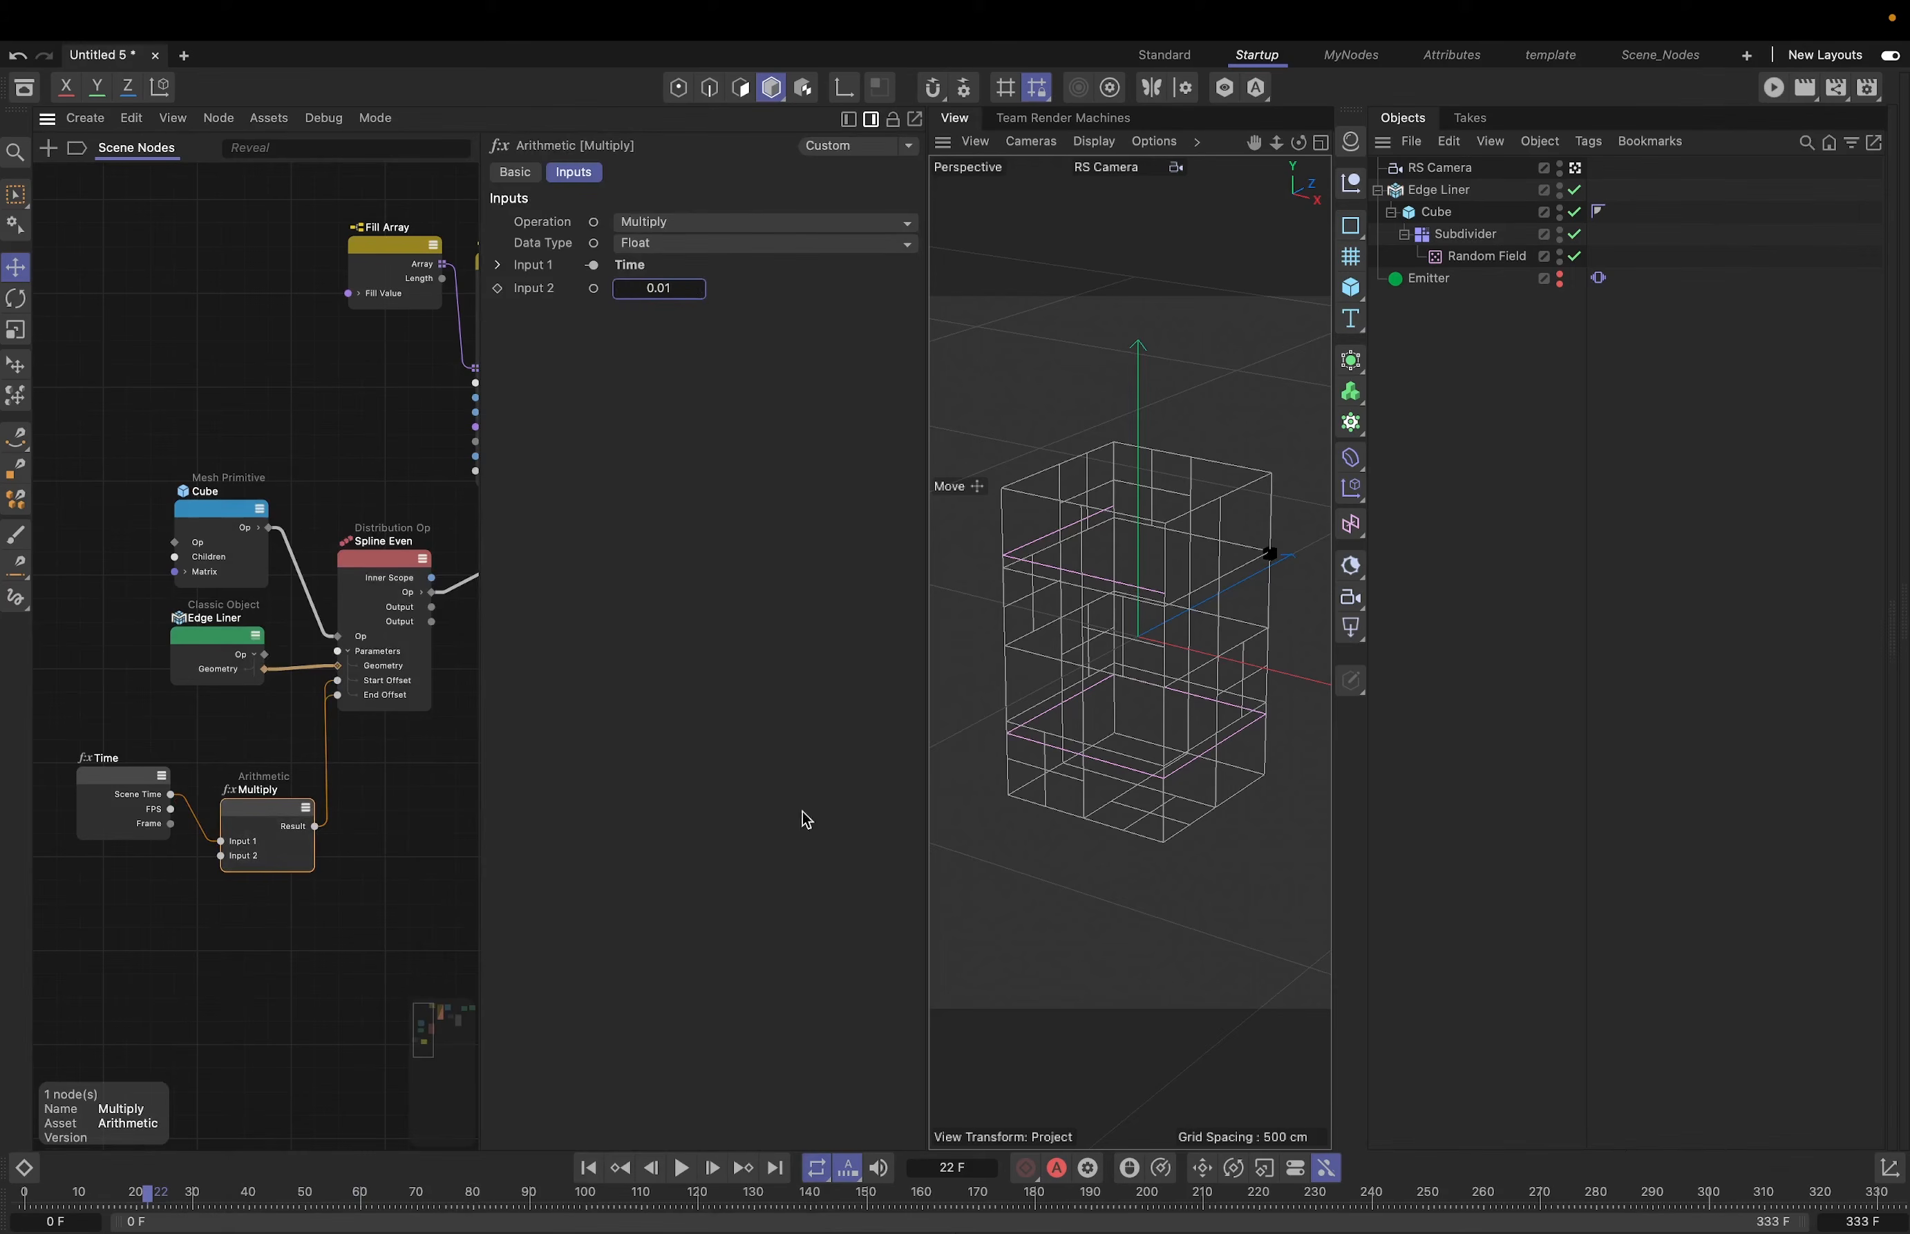
left_click(588, 1168)
left_click(688, 1170)
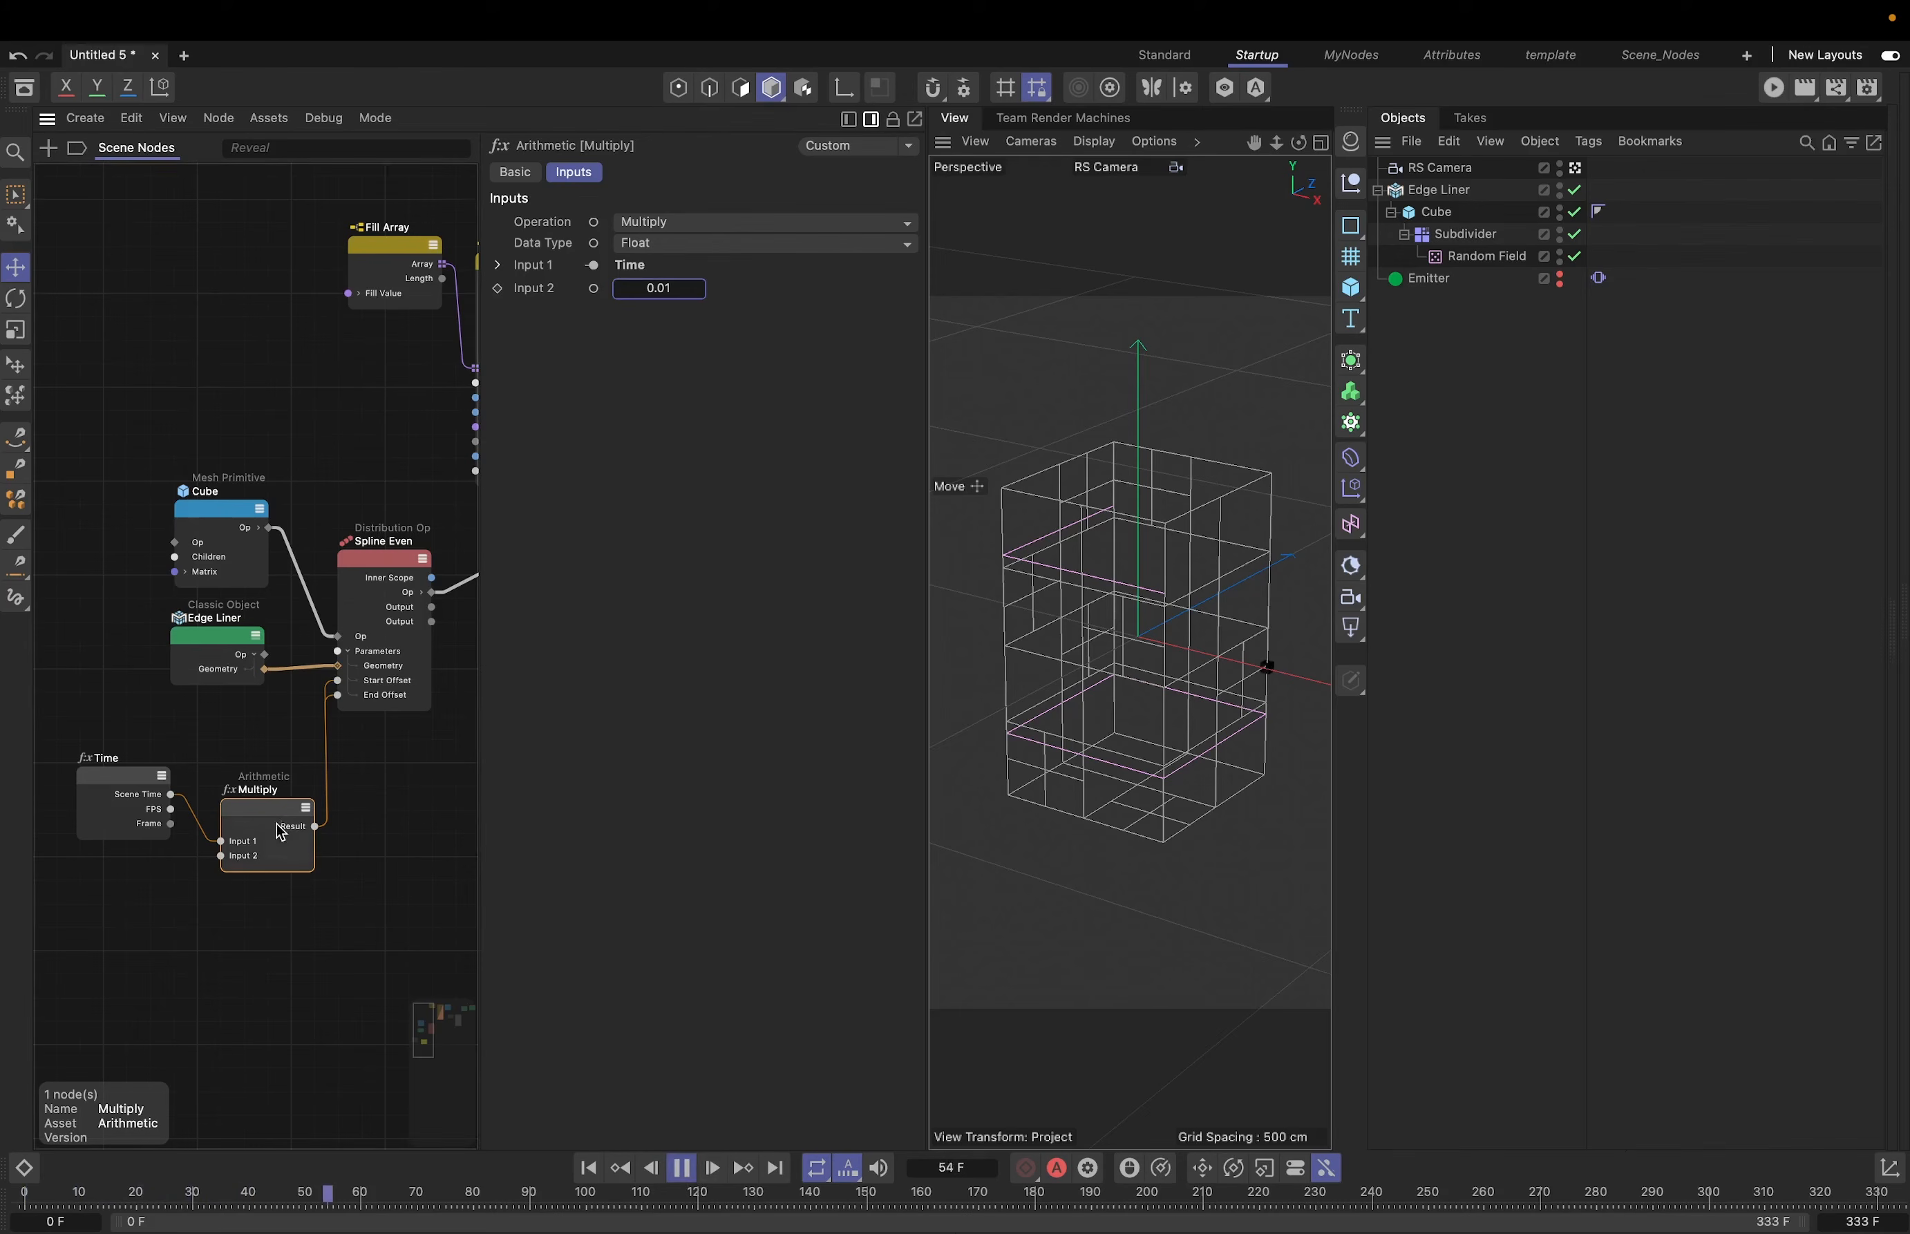
- Set Spline Even's Count to 5 and its Spline Offset to 3% while the animation plays
left_click(374, 568)
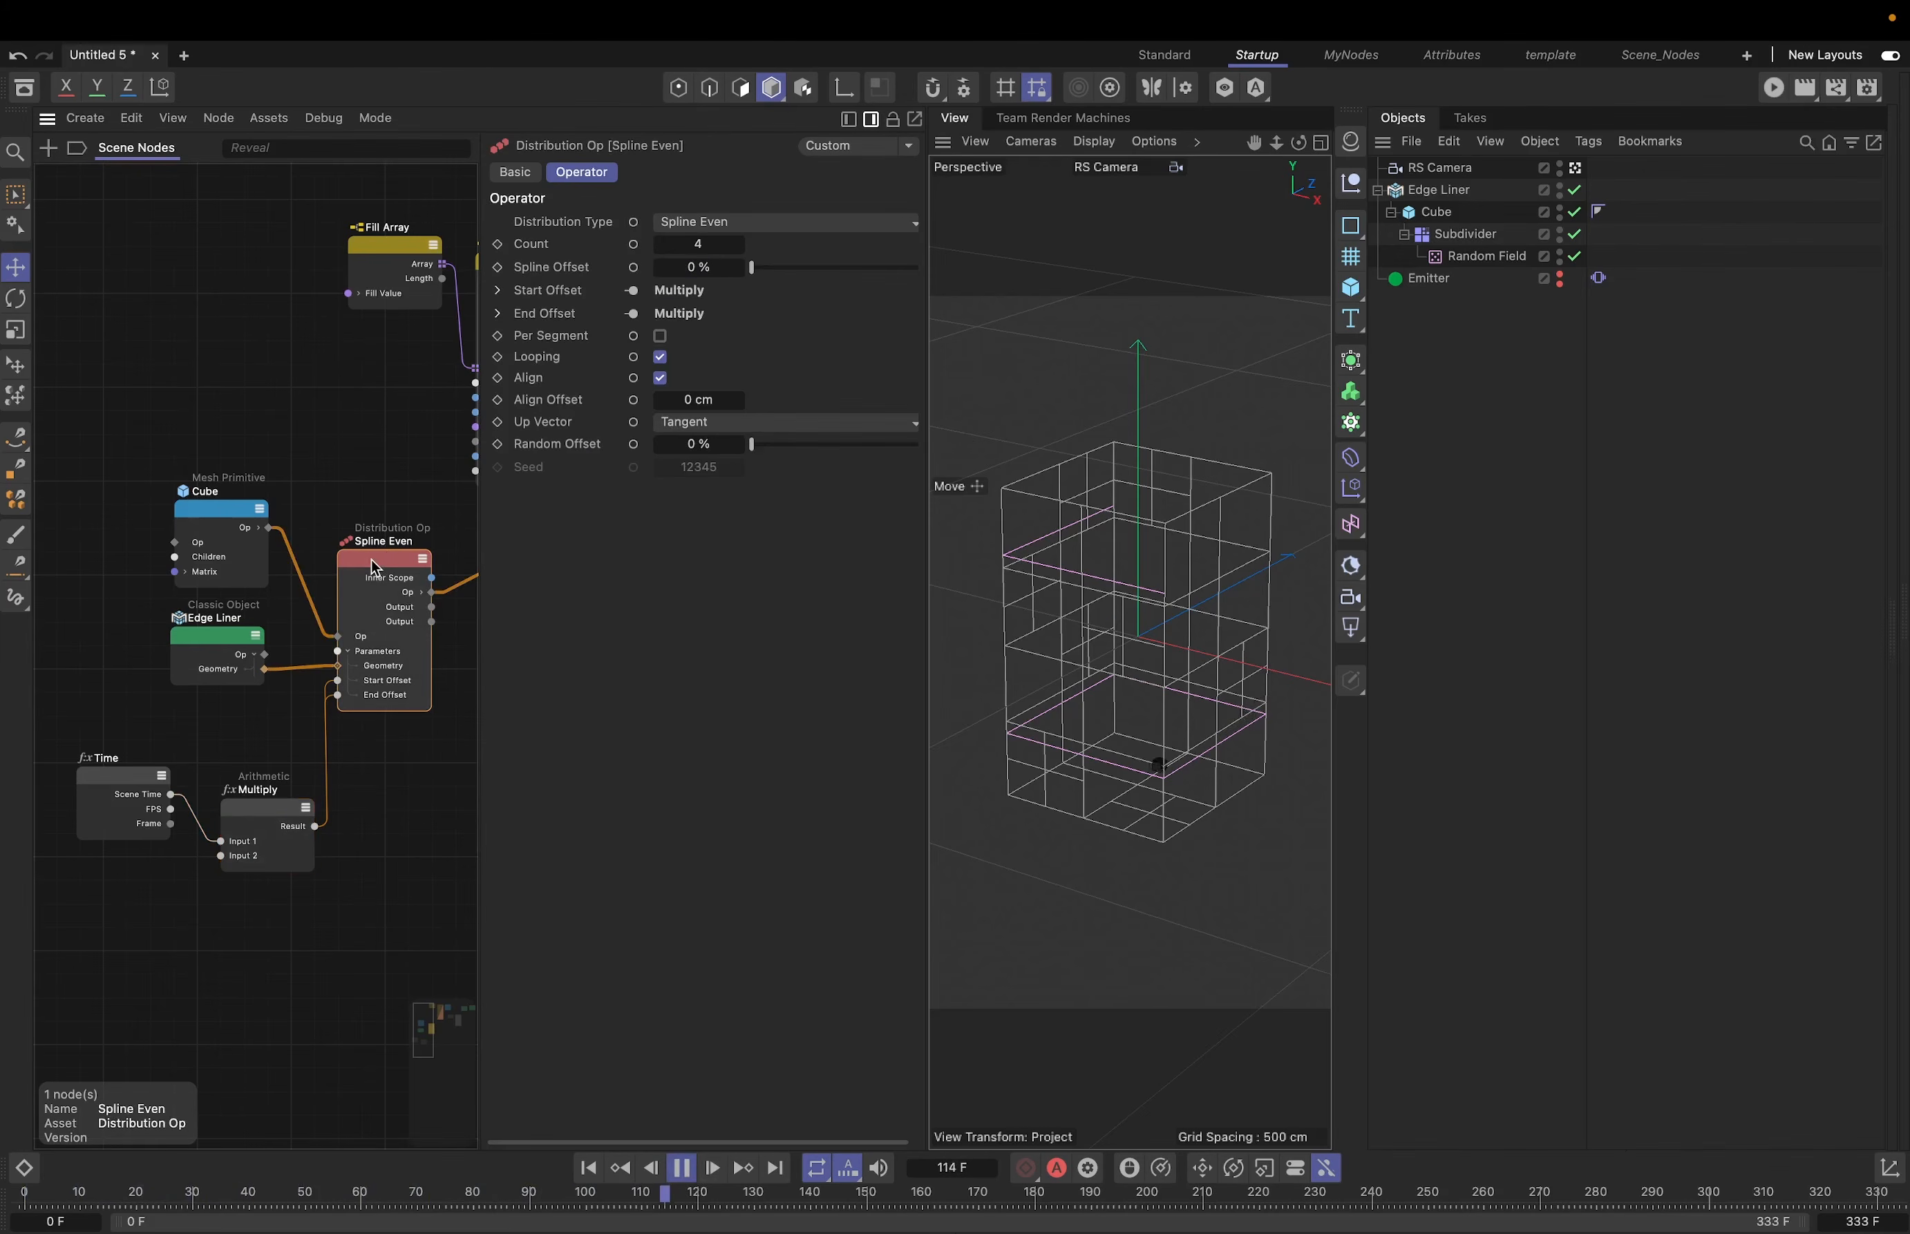
left_click(785, 268)
left_click_drag(804, 271, 812, 272)
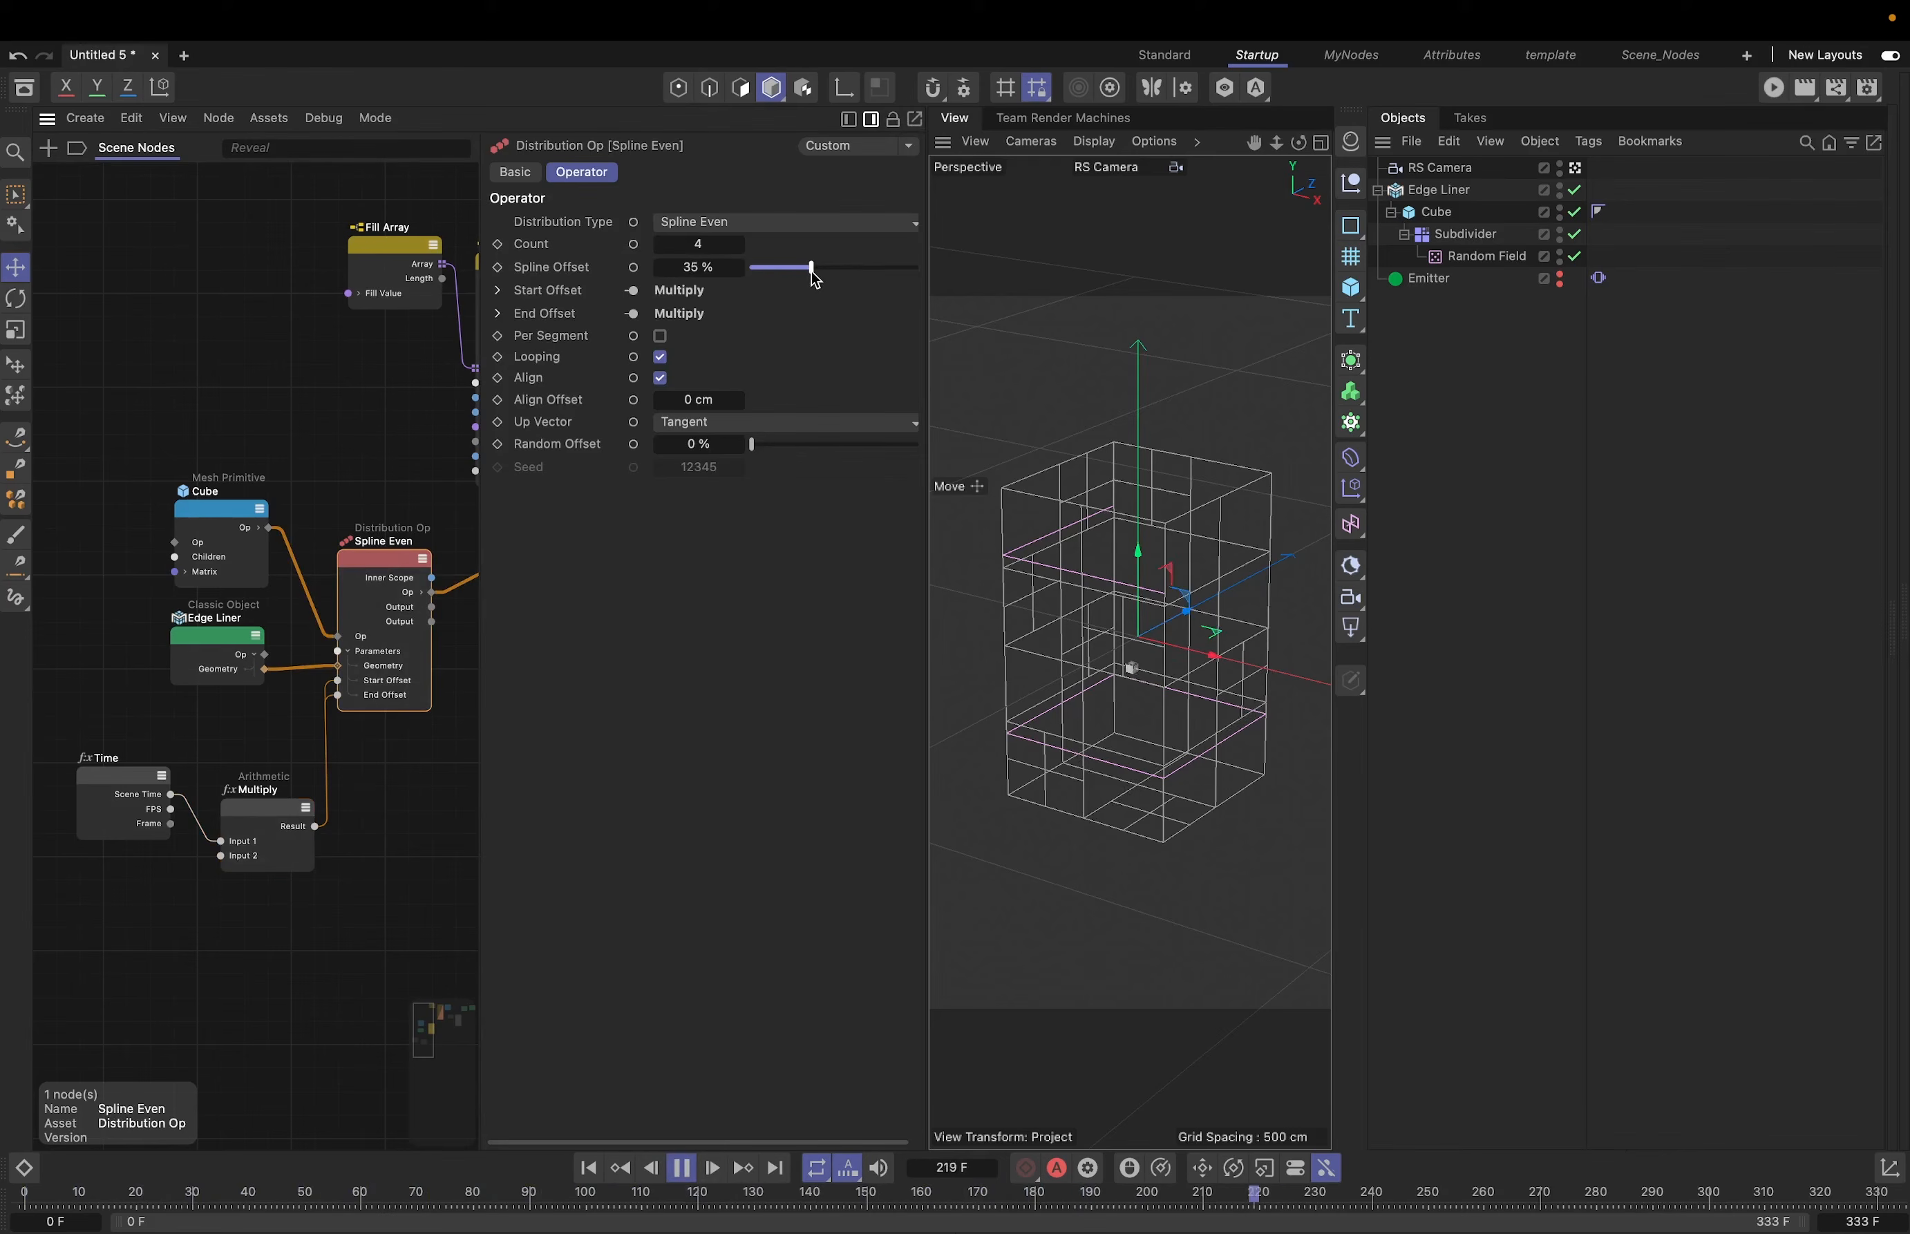
left_click(738, 244)
left_click_drag(811, 269, 755, 273)
- Disconnect Multiply from Spline Even's Start Offset, replay the animation from the start and stop it
scroll(340, 679, "up", 3)
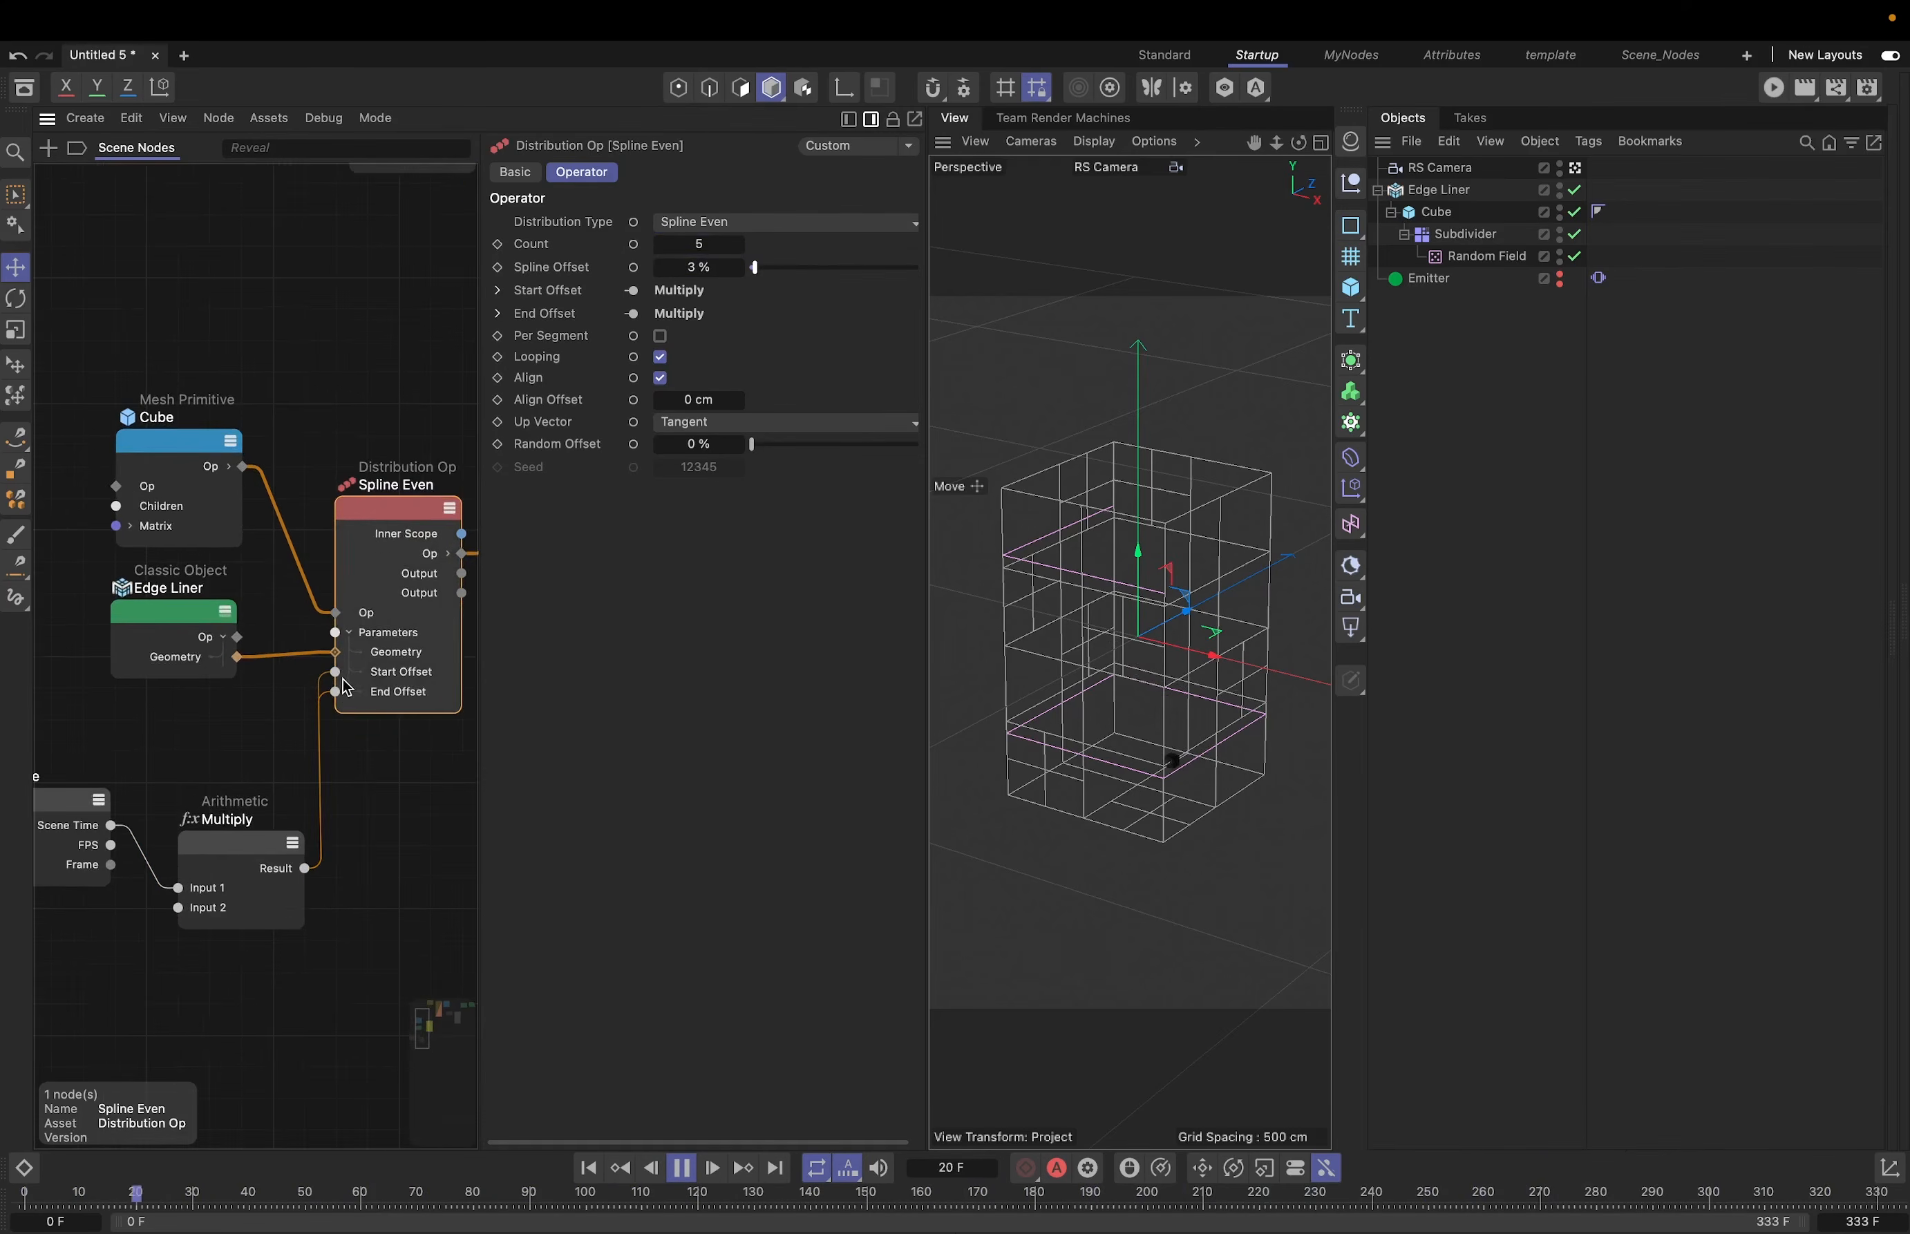
left_click(321, 677)
key("Delete")
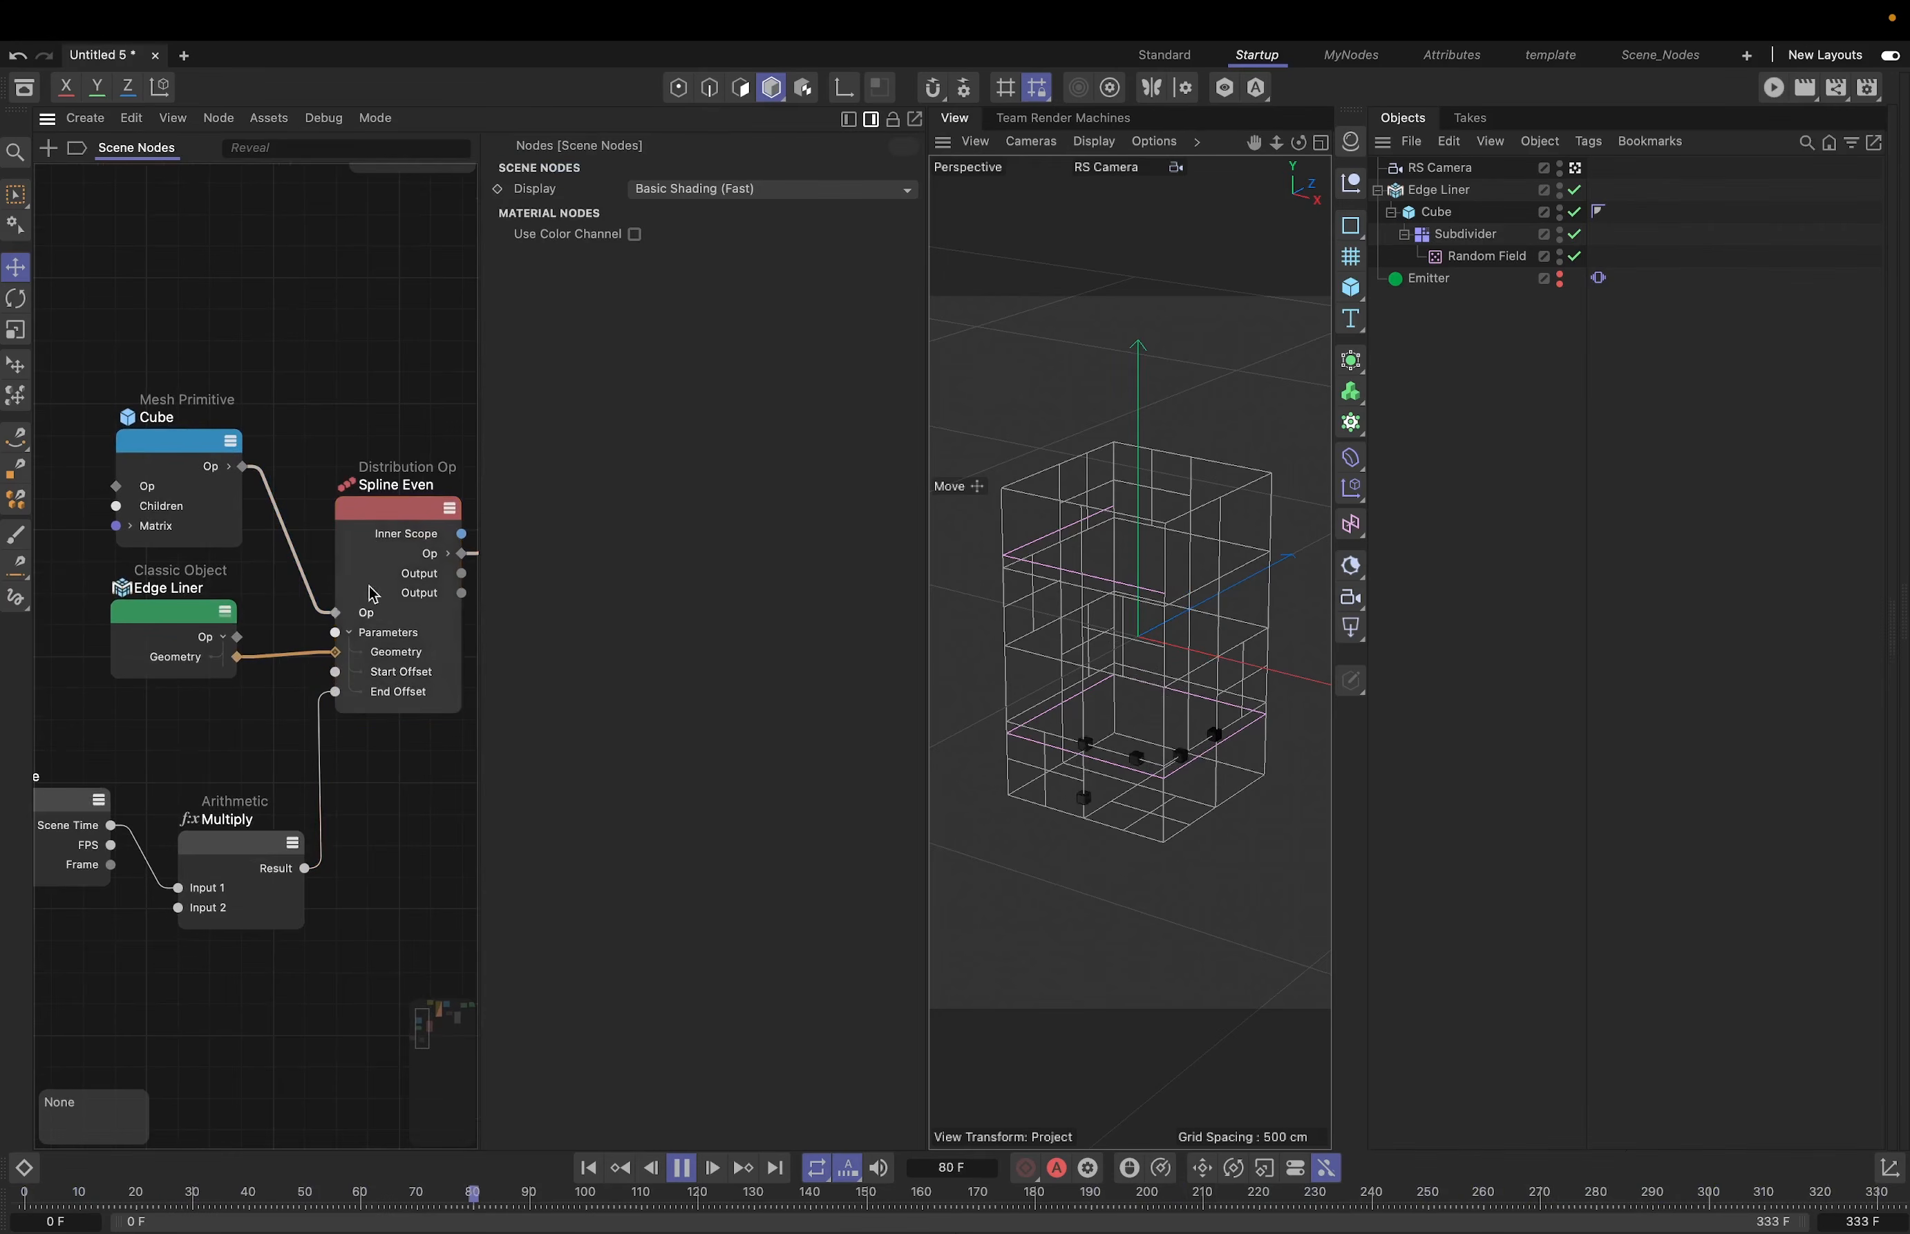
left_click(377, 520)
left_click(588, 1168)
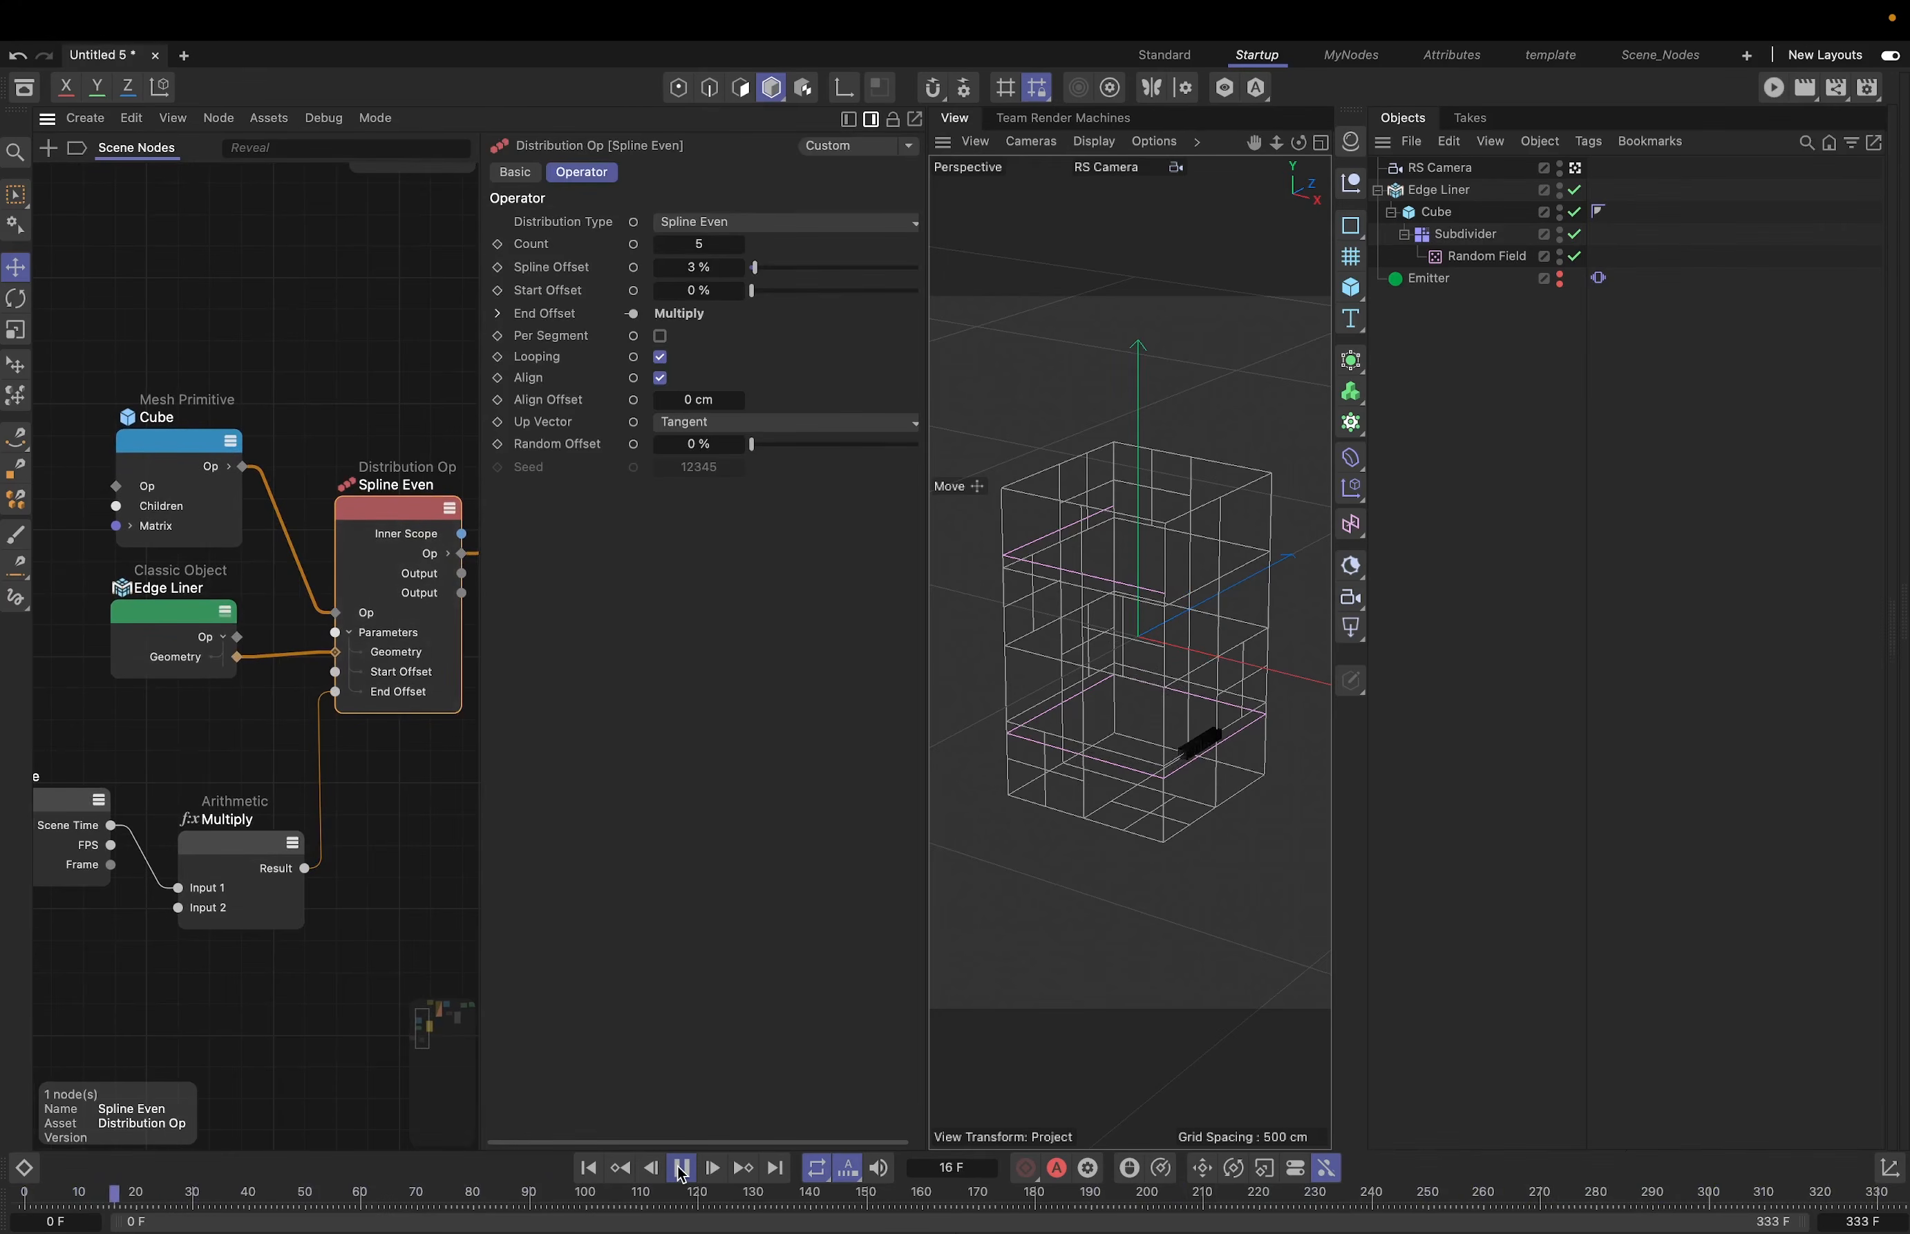
left_click(680, 1168)
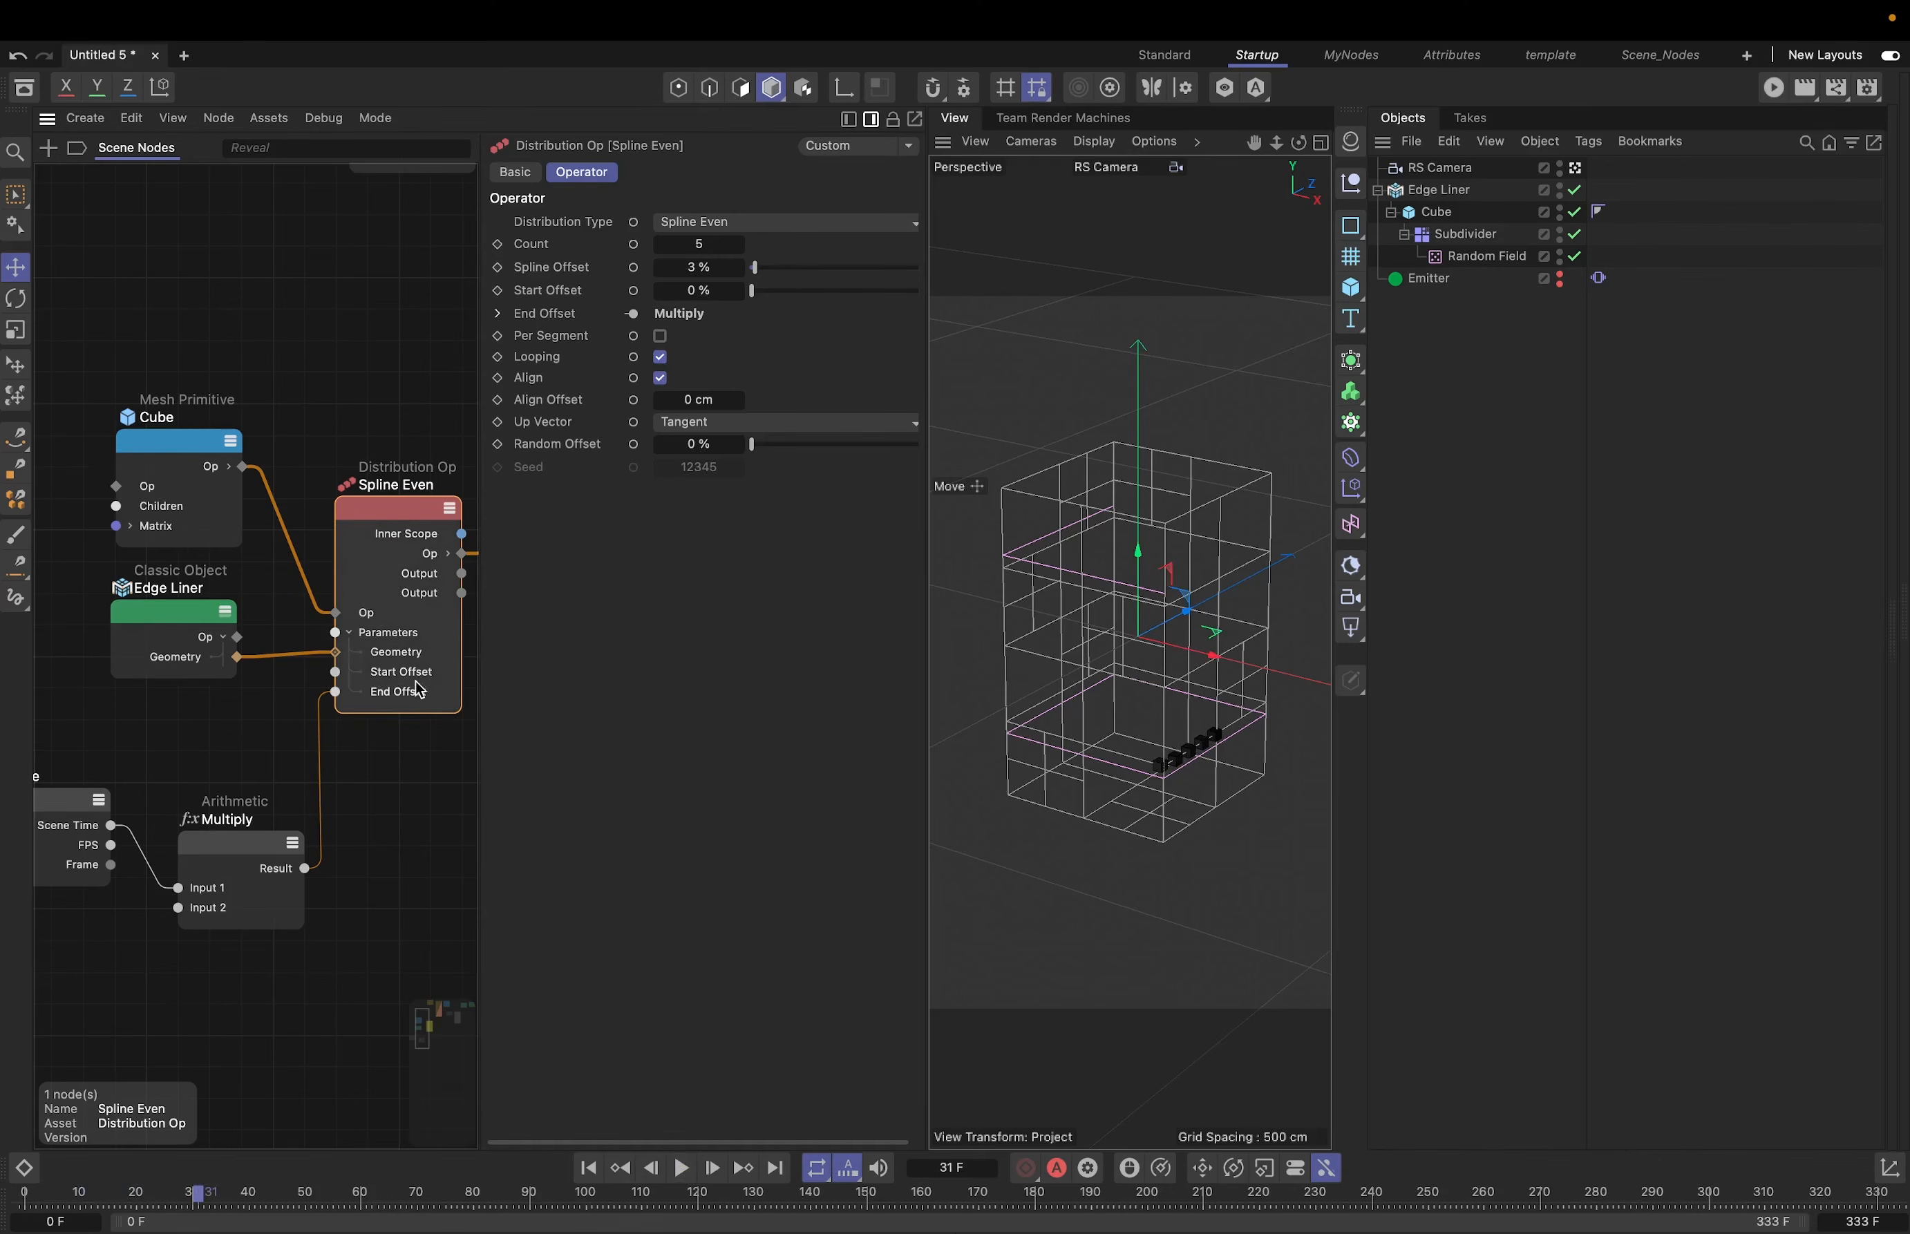
- Set Spline Even's Spline Offset to 0%, Start Offset to 30% and Random Offset to 38%, and return to the first frame
left_click_drag(773, 267, 805, 294)
mouse_move(783, 443)
left_mouse_down()
mouse_move(864, 445)
mouse_move(791, 444)
mouse_move(817, 444)
left_mouse_up()
left_click(588, 1168)
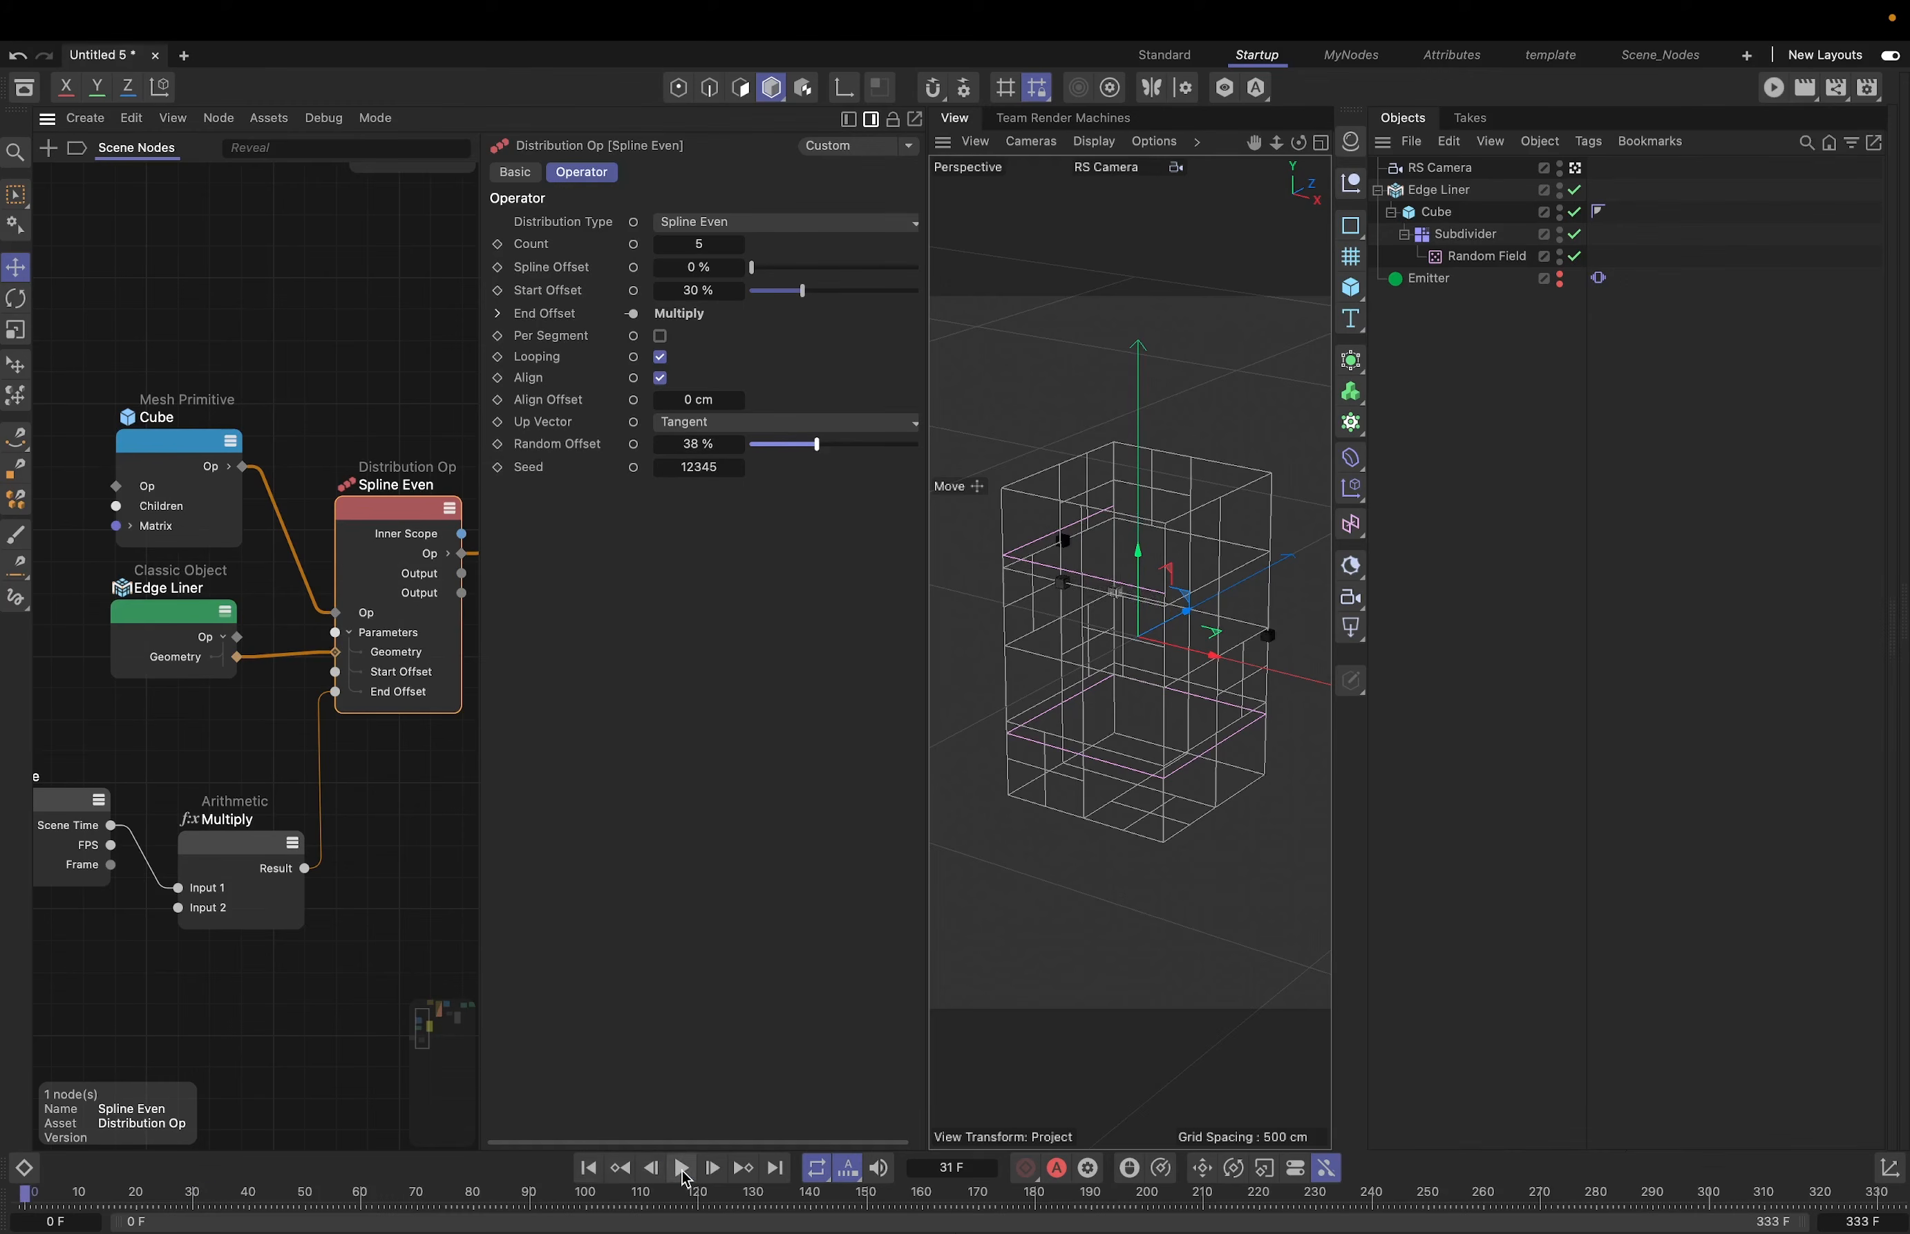
- Play and stop the animation, and turn off Looping on the Spline Even distribution
left_click(682, 1169)
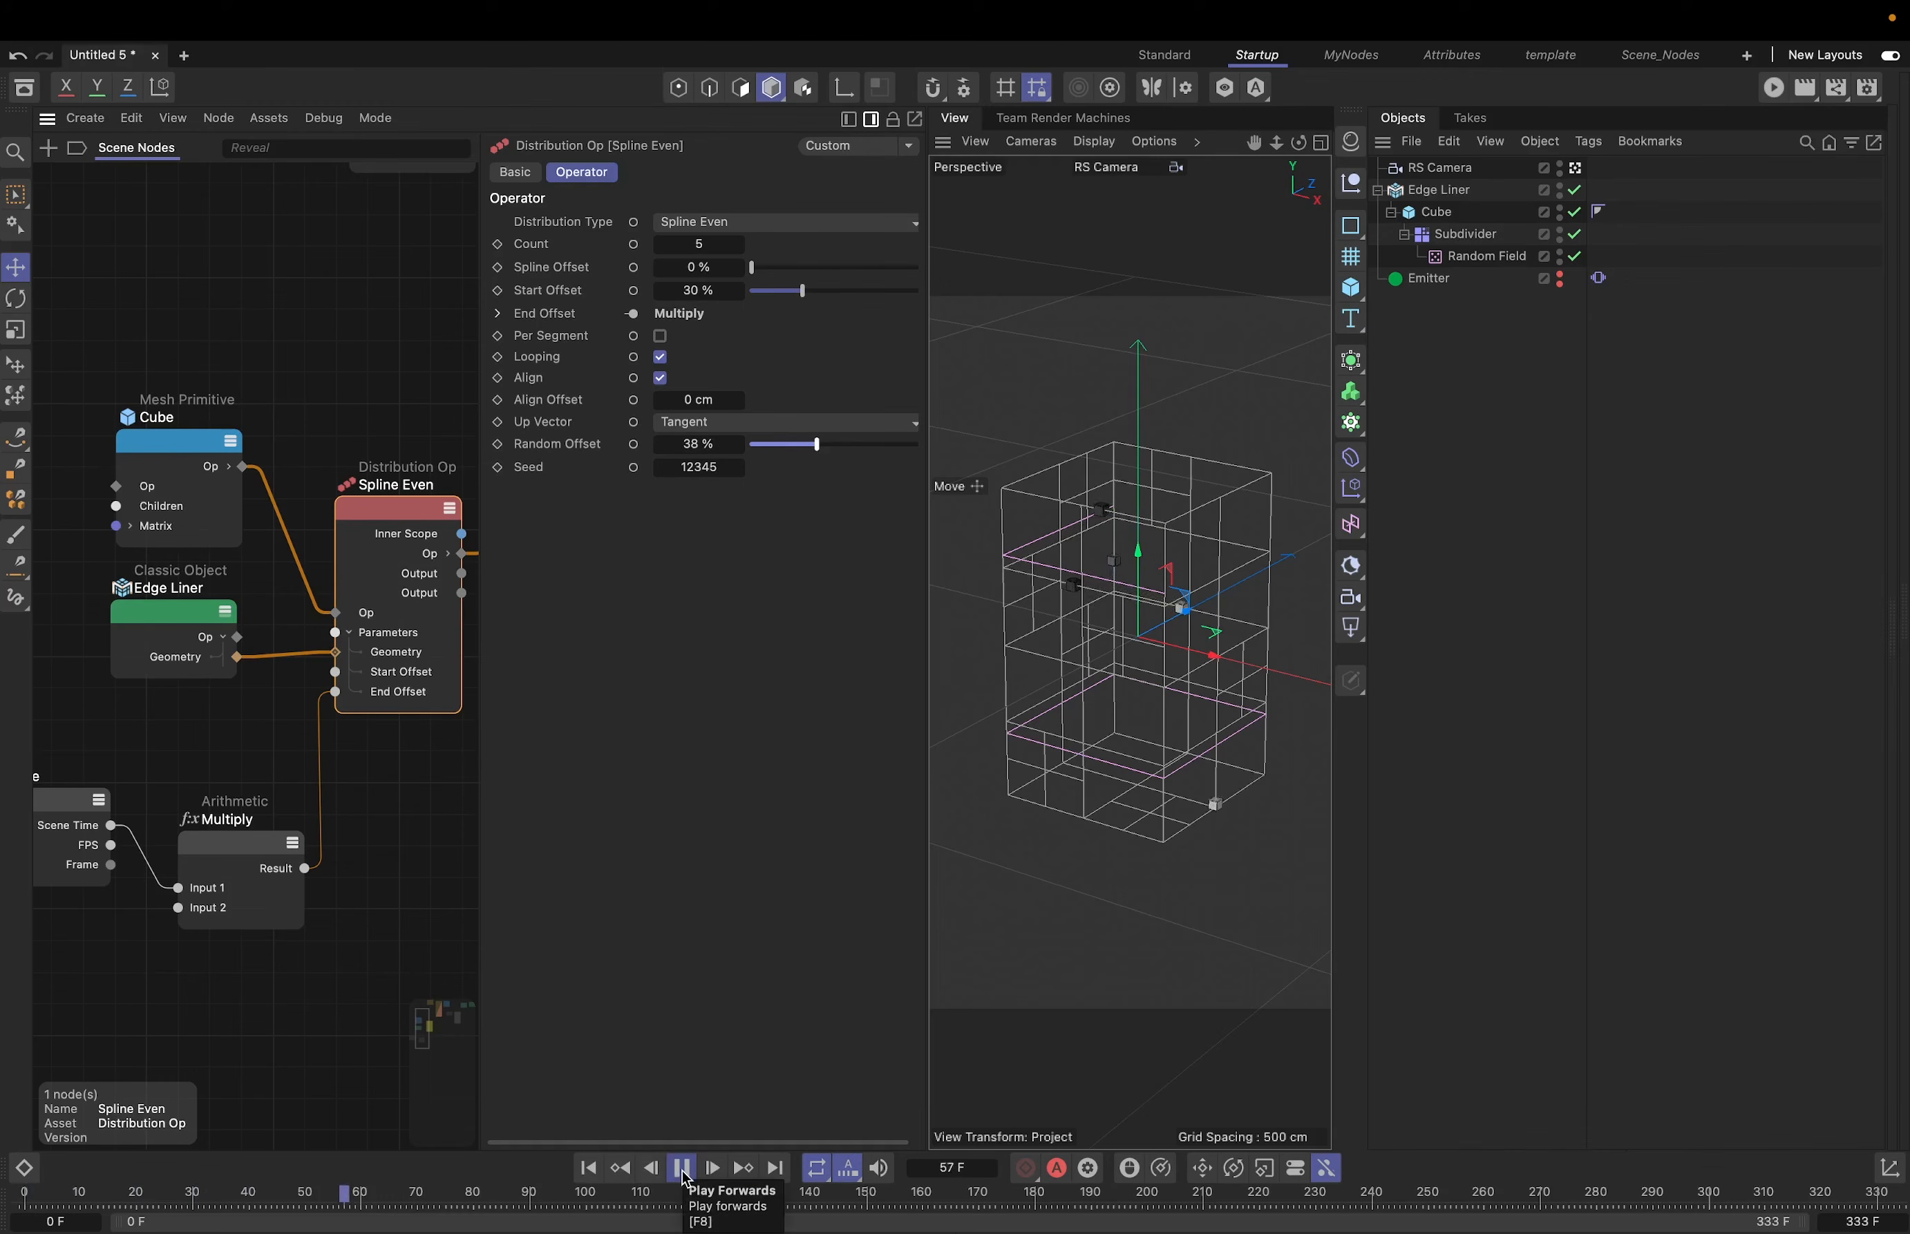
left_click(682, 1169)
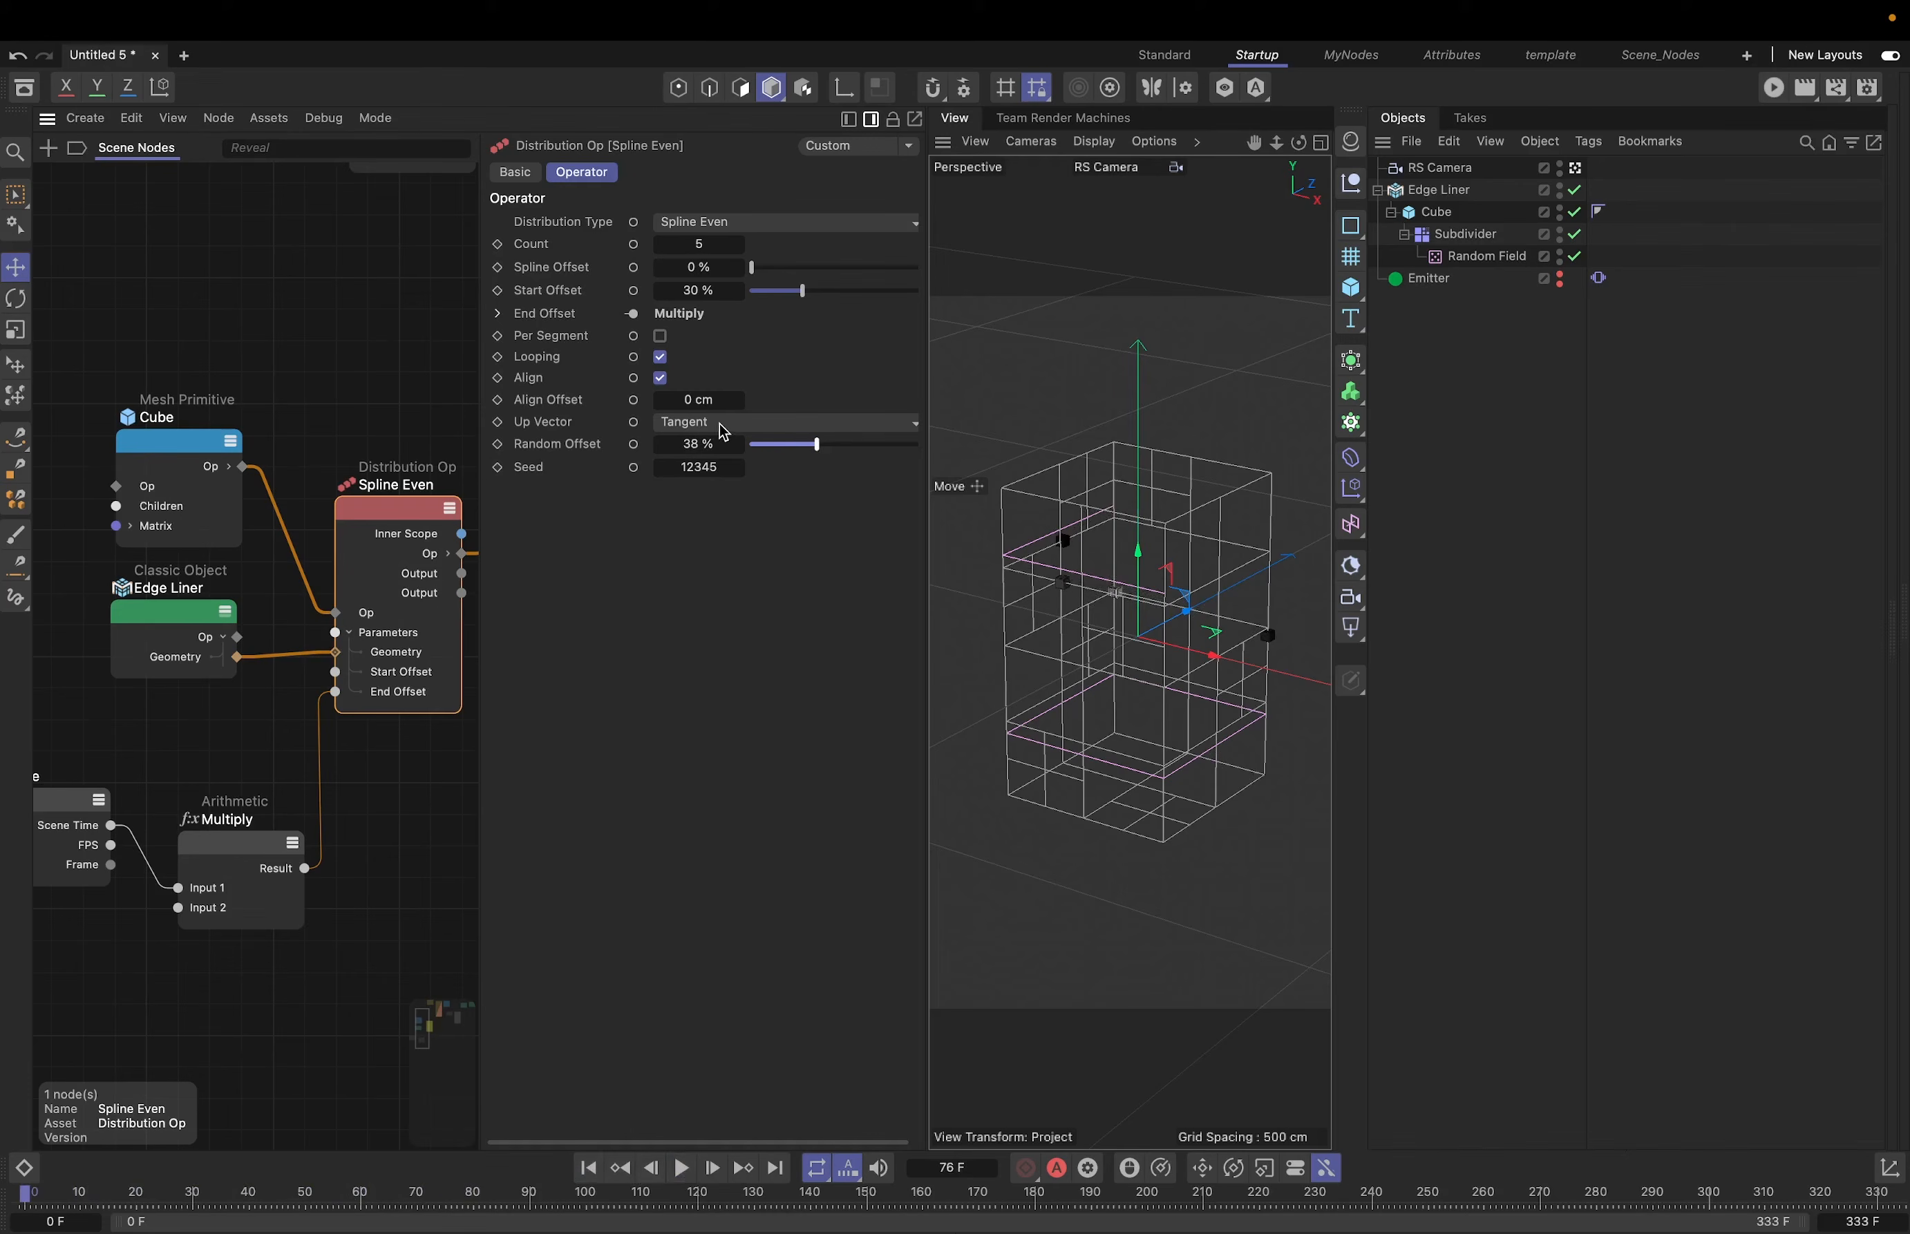
left_click(661, 357)
middle_click_drag(402, 372, 384, 358)
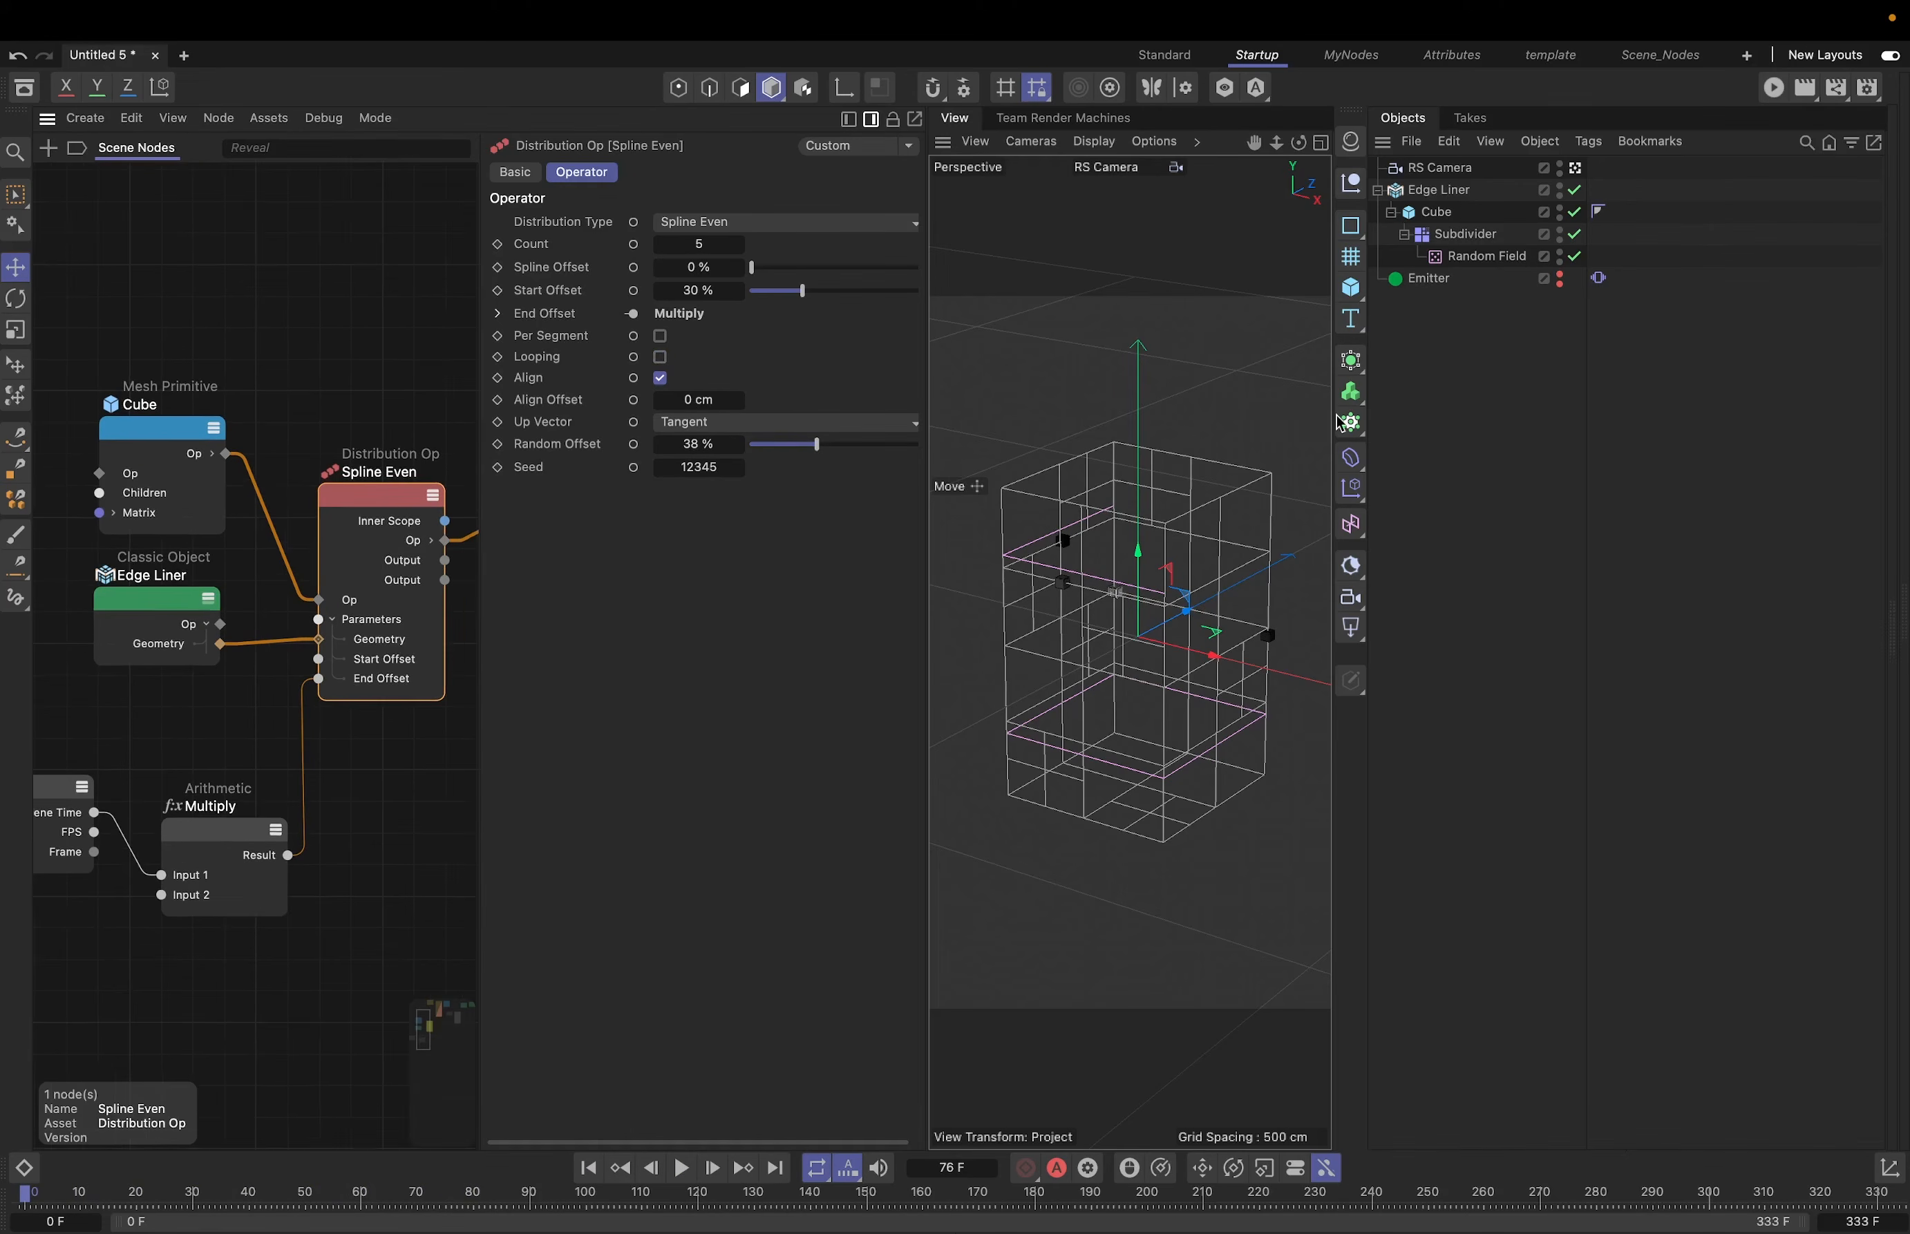
- Widen the node editor, expand Spline Even's Op output and connect its Matrix to the Memory node's Value input
left_click_drag(1368, 417, 1673, 411)
middle_click_drag(460, 268, 203, 355)
scroll(378, 283, "down", 1)
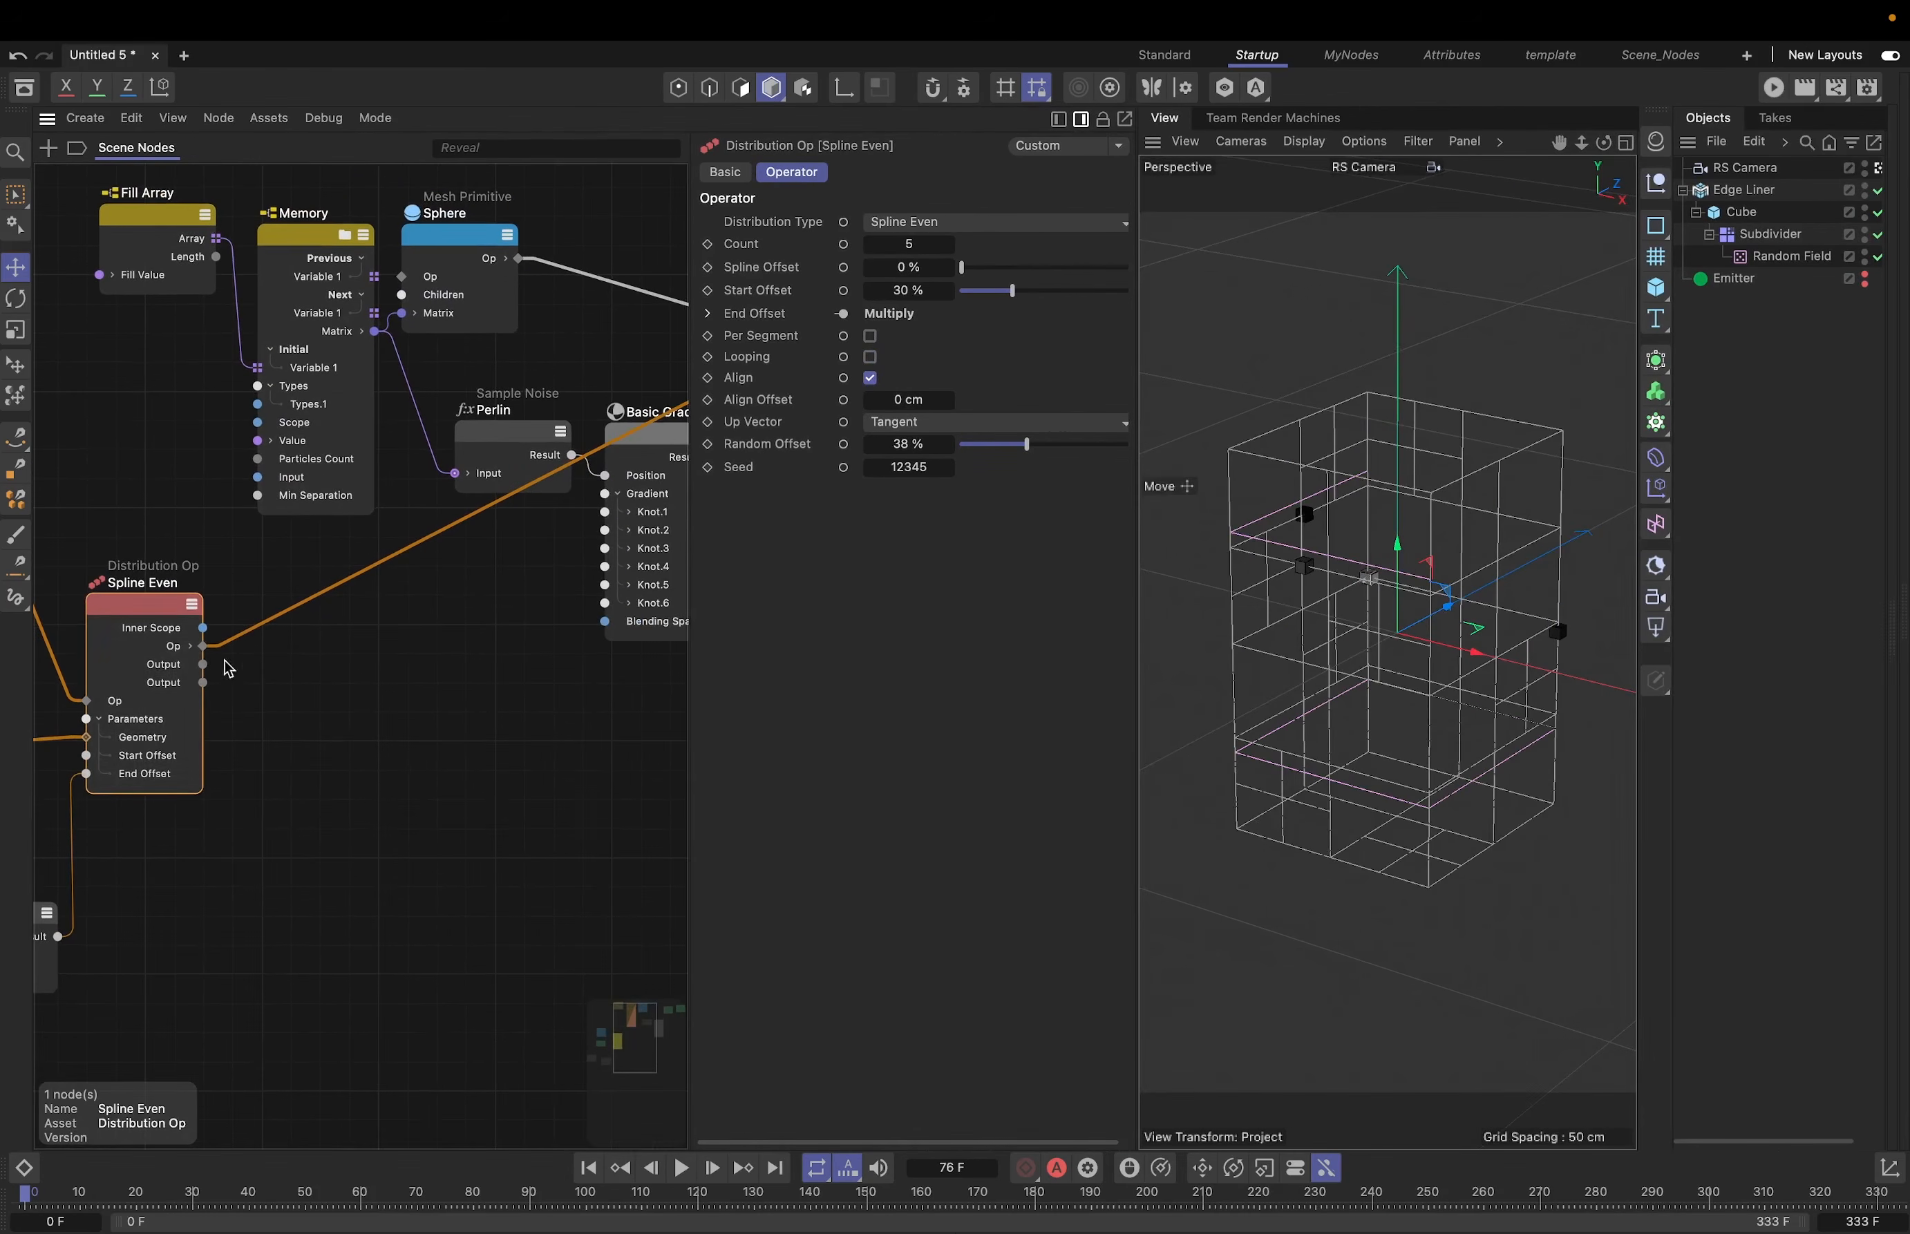
left_click(190, 646)
left_click(274, 686)
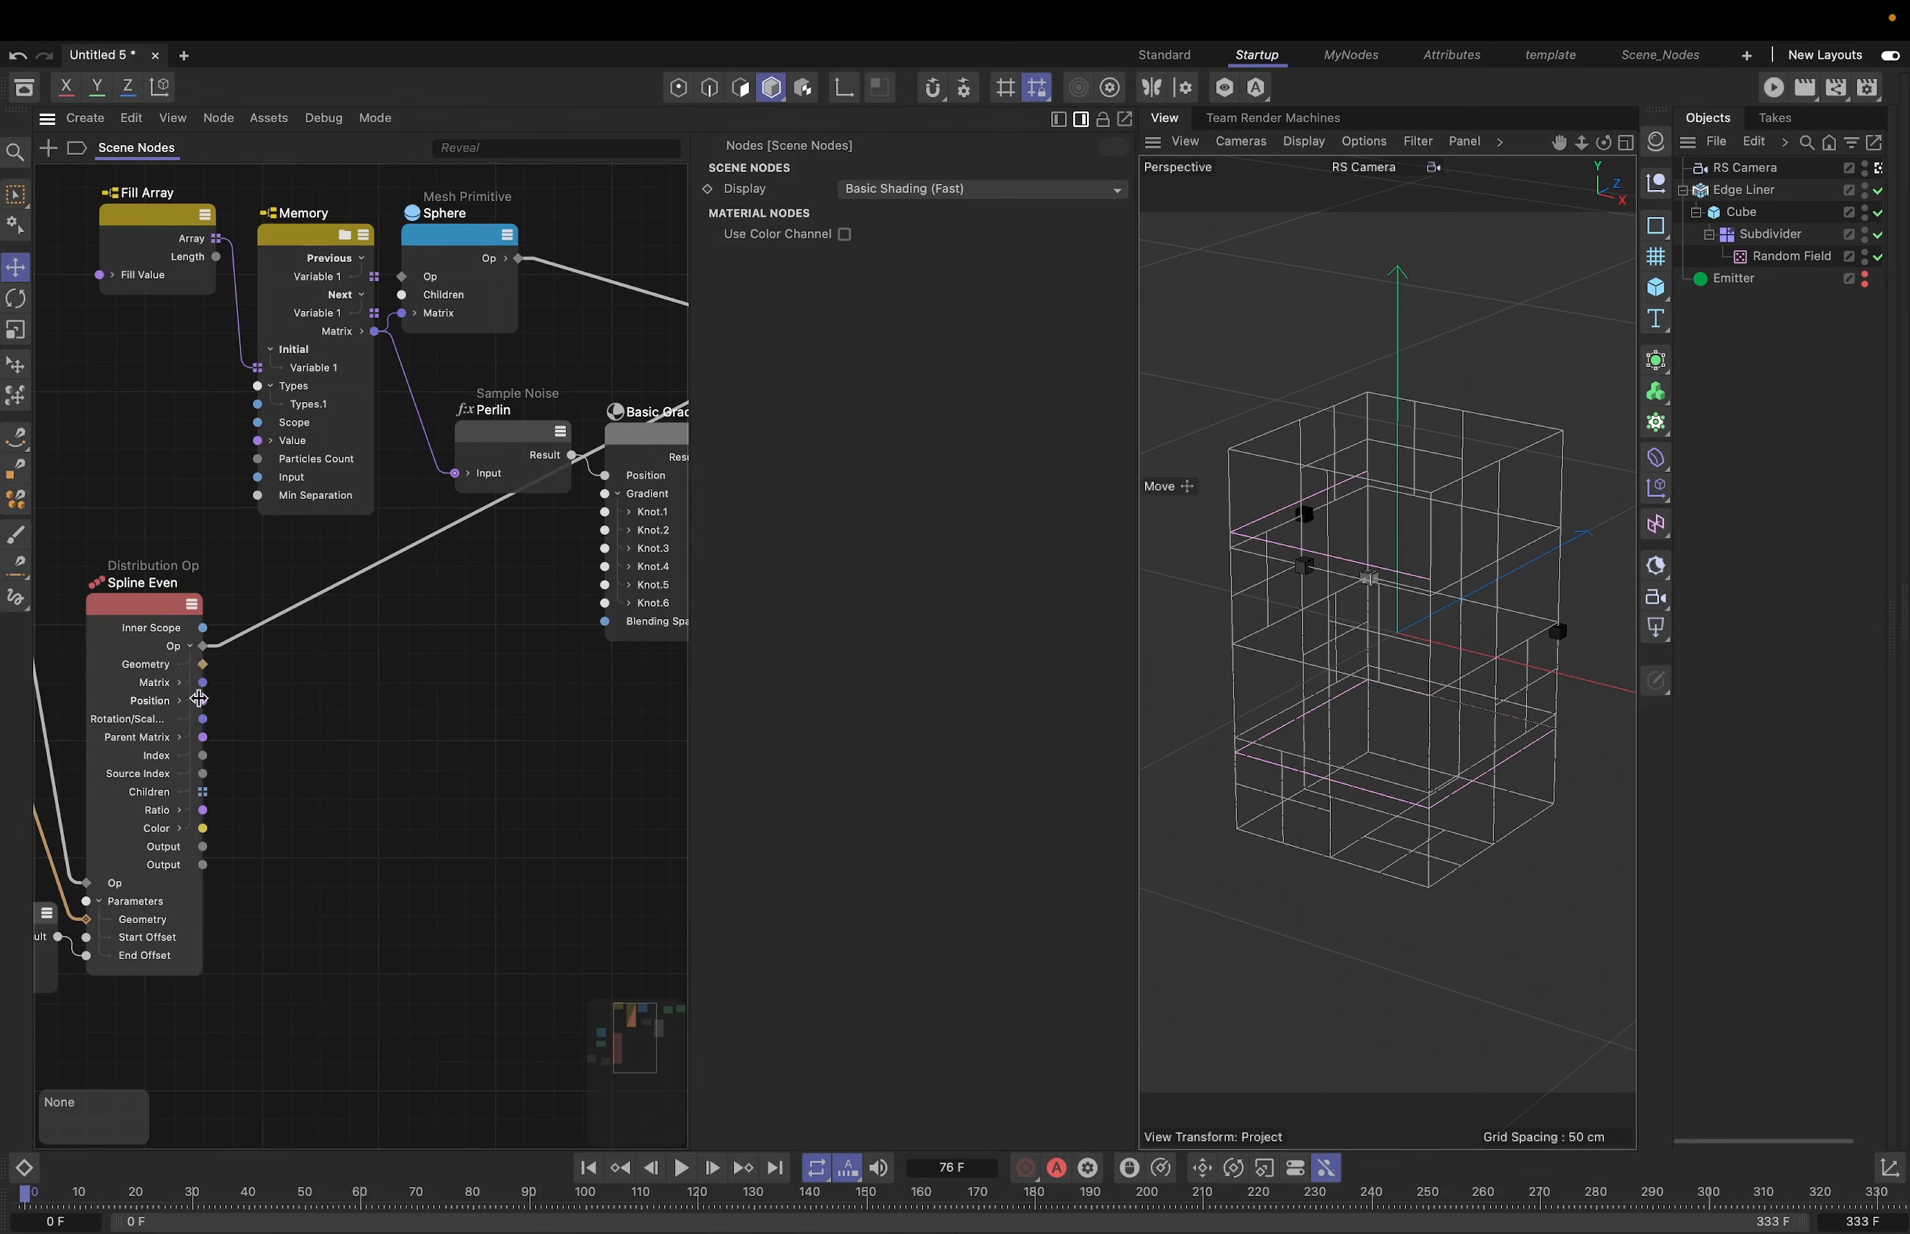
left_click_drag(203, 682, 258, 441)
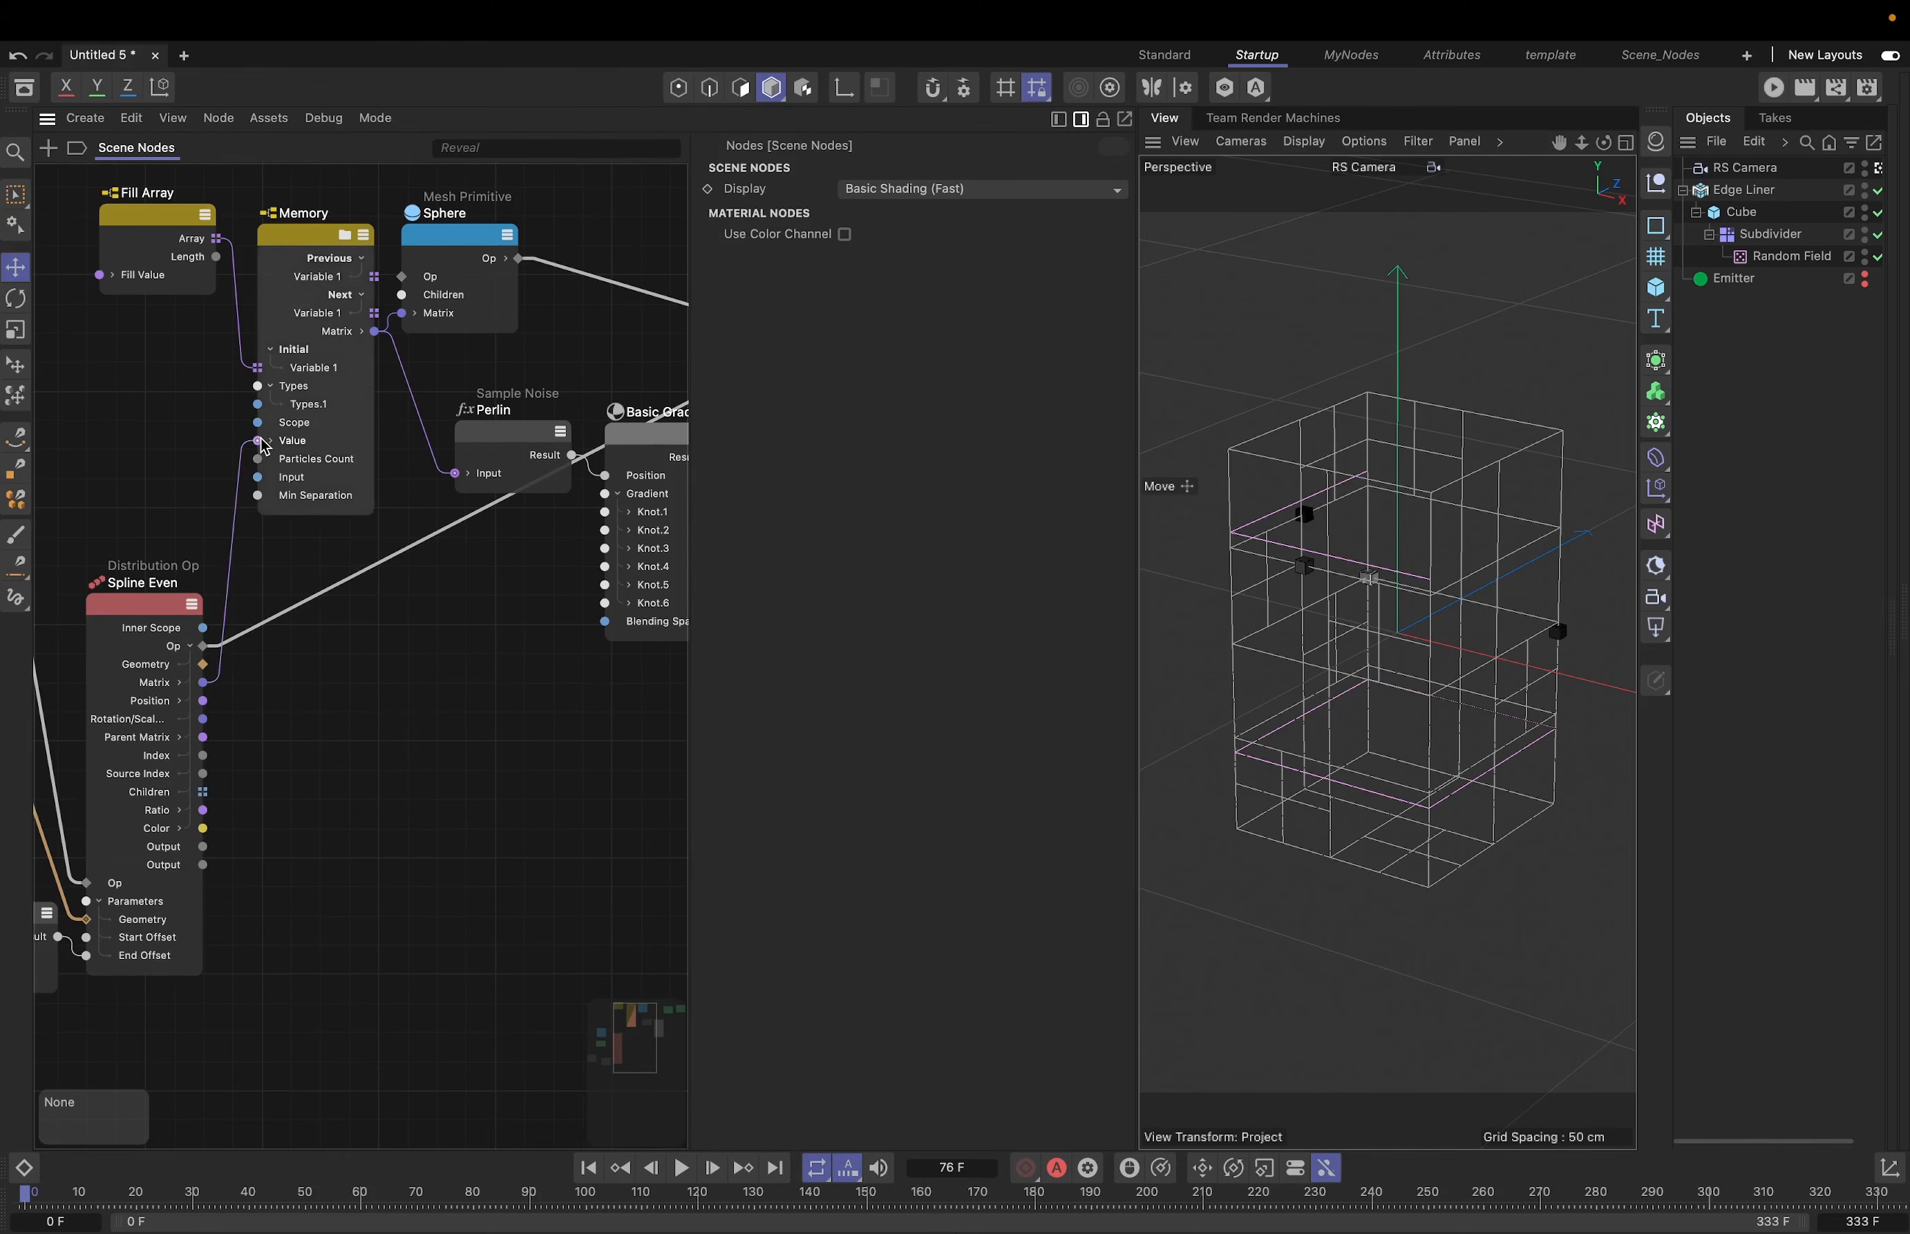
- Connect Color Op's output to the free Children.1 input of Scene Root, and play and stop the animation
scroll(595, 322, "right", 5)
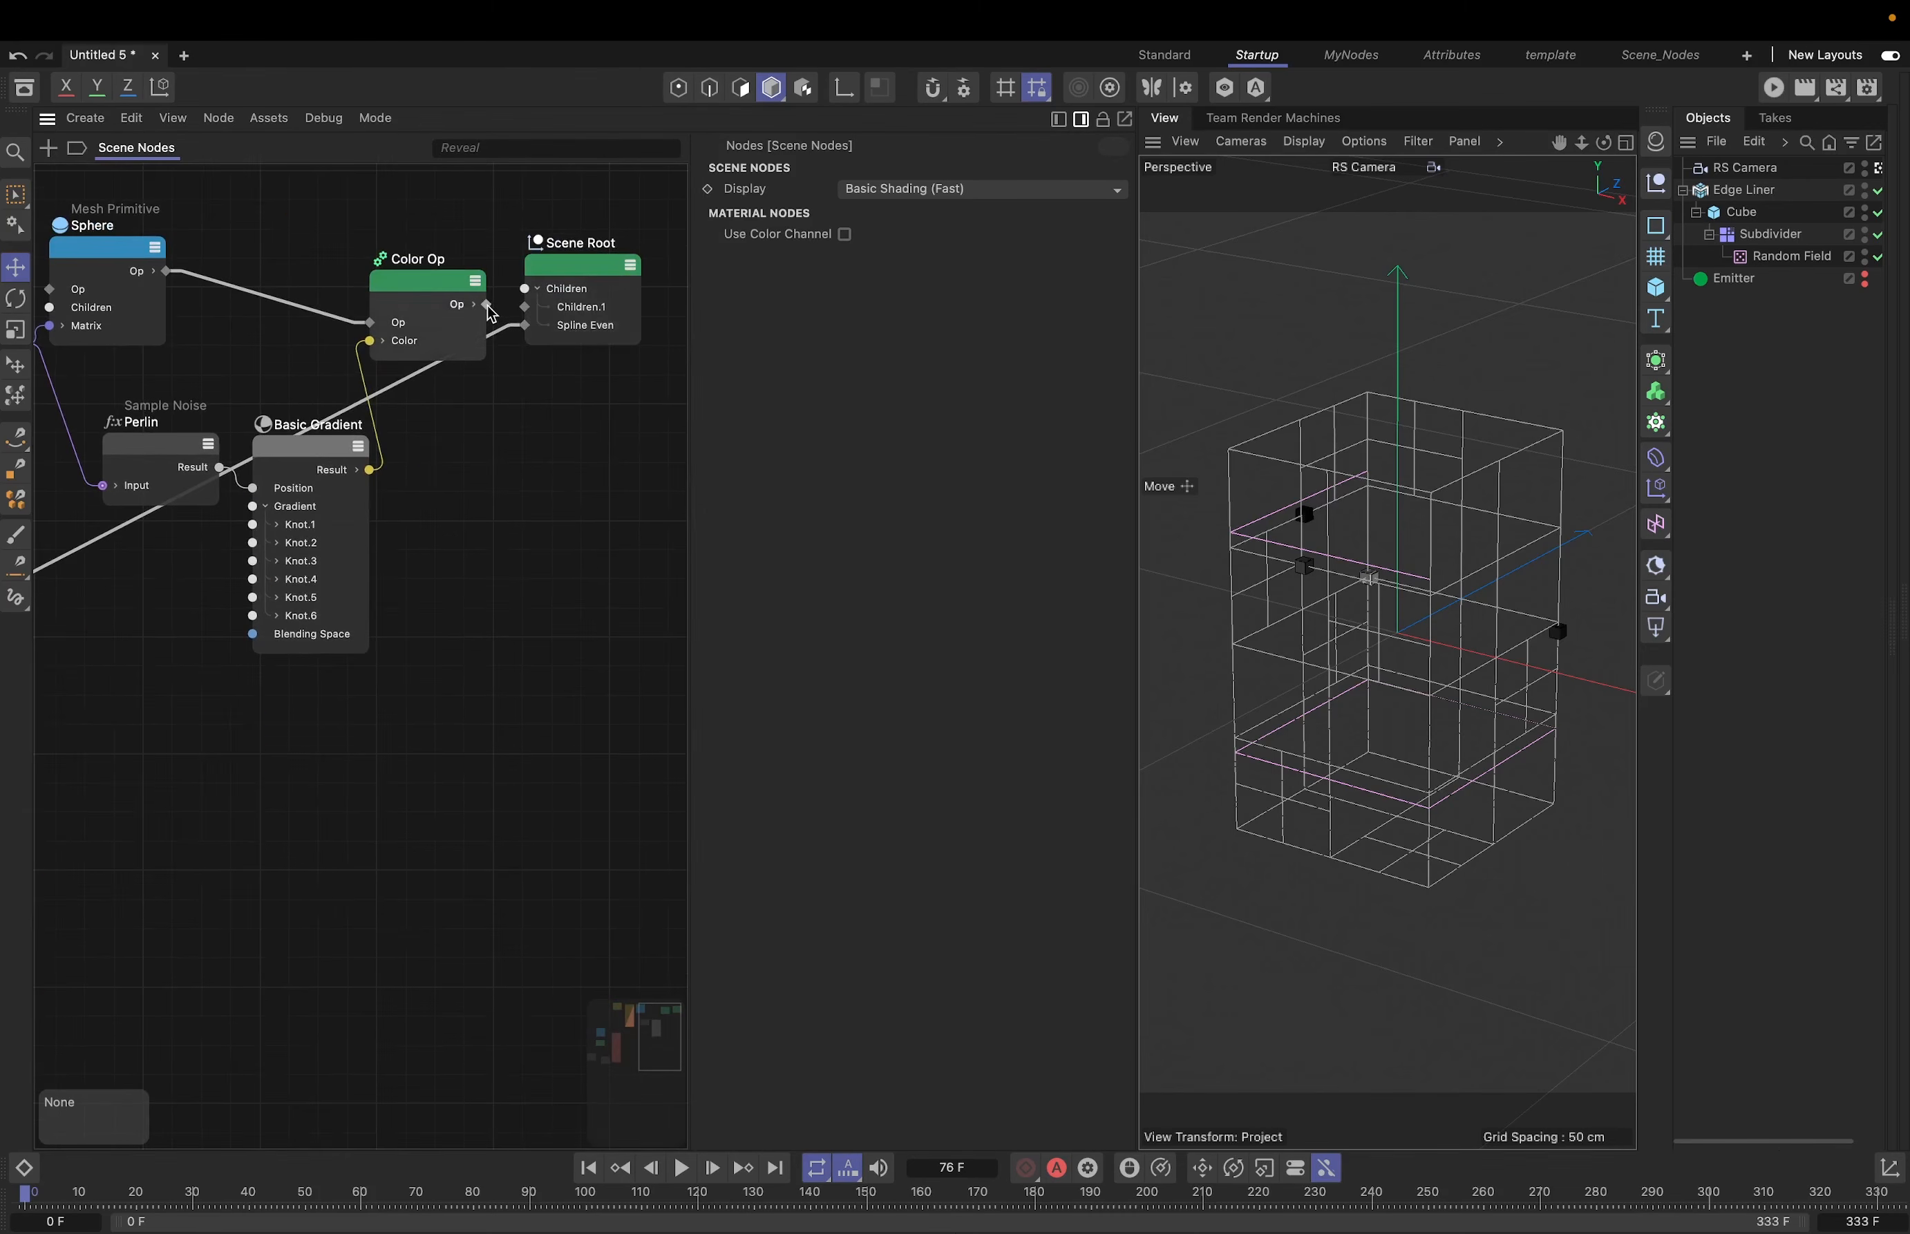
left_click_drag(487, 305, 527, 308)
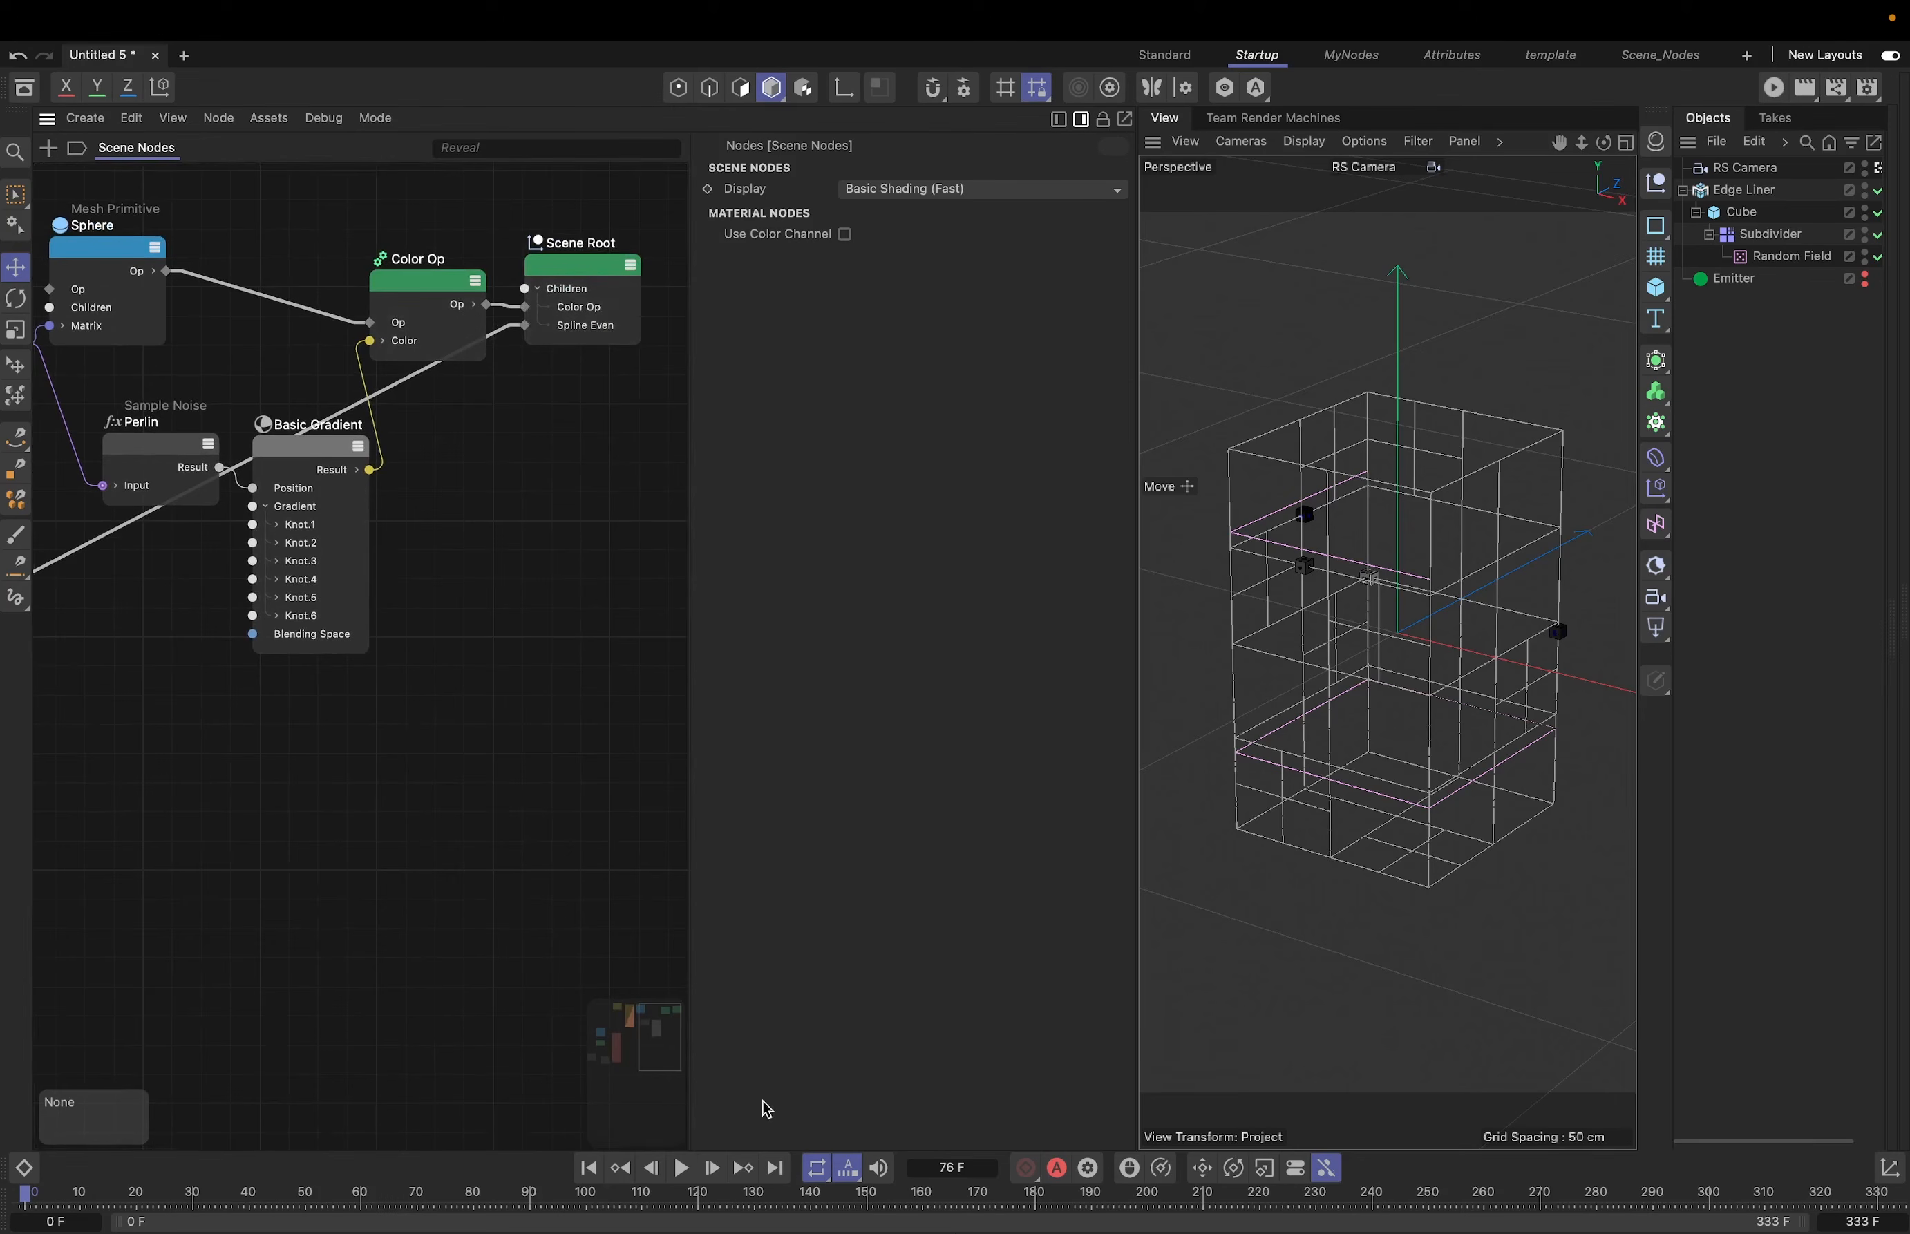
left_click(682, 1169)
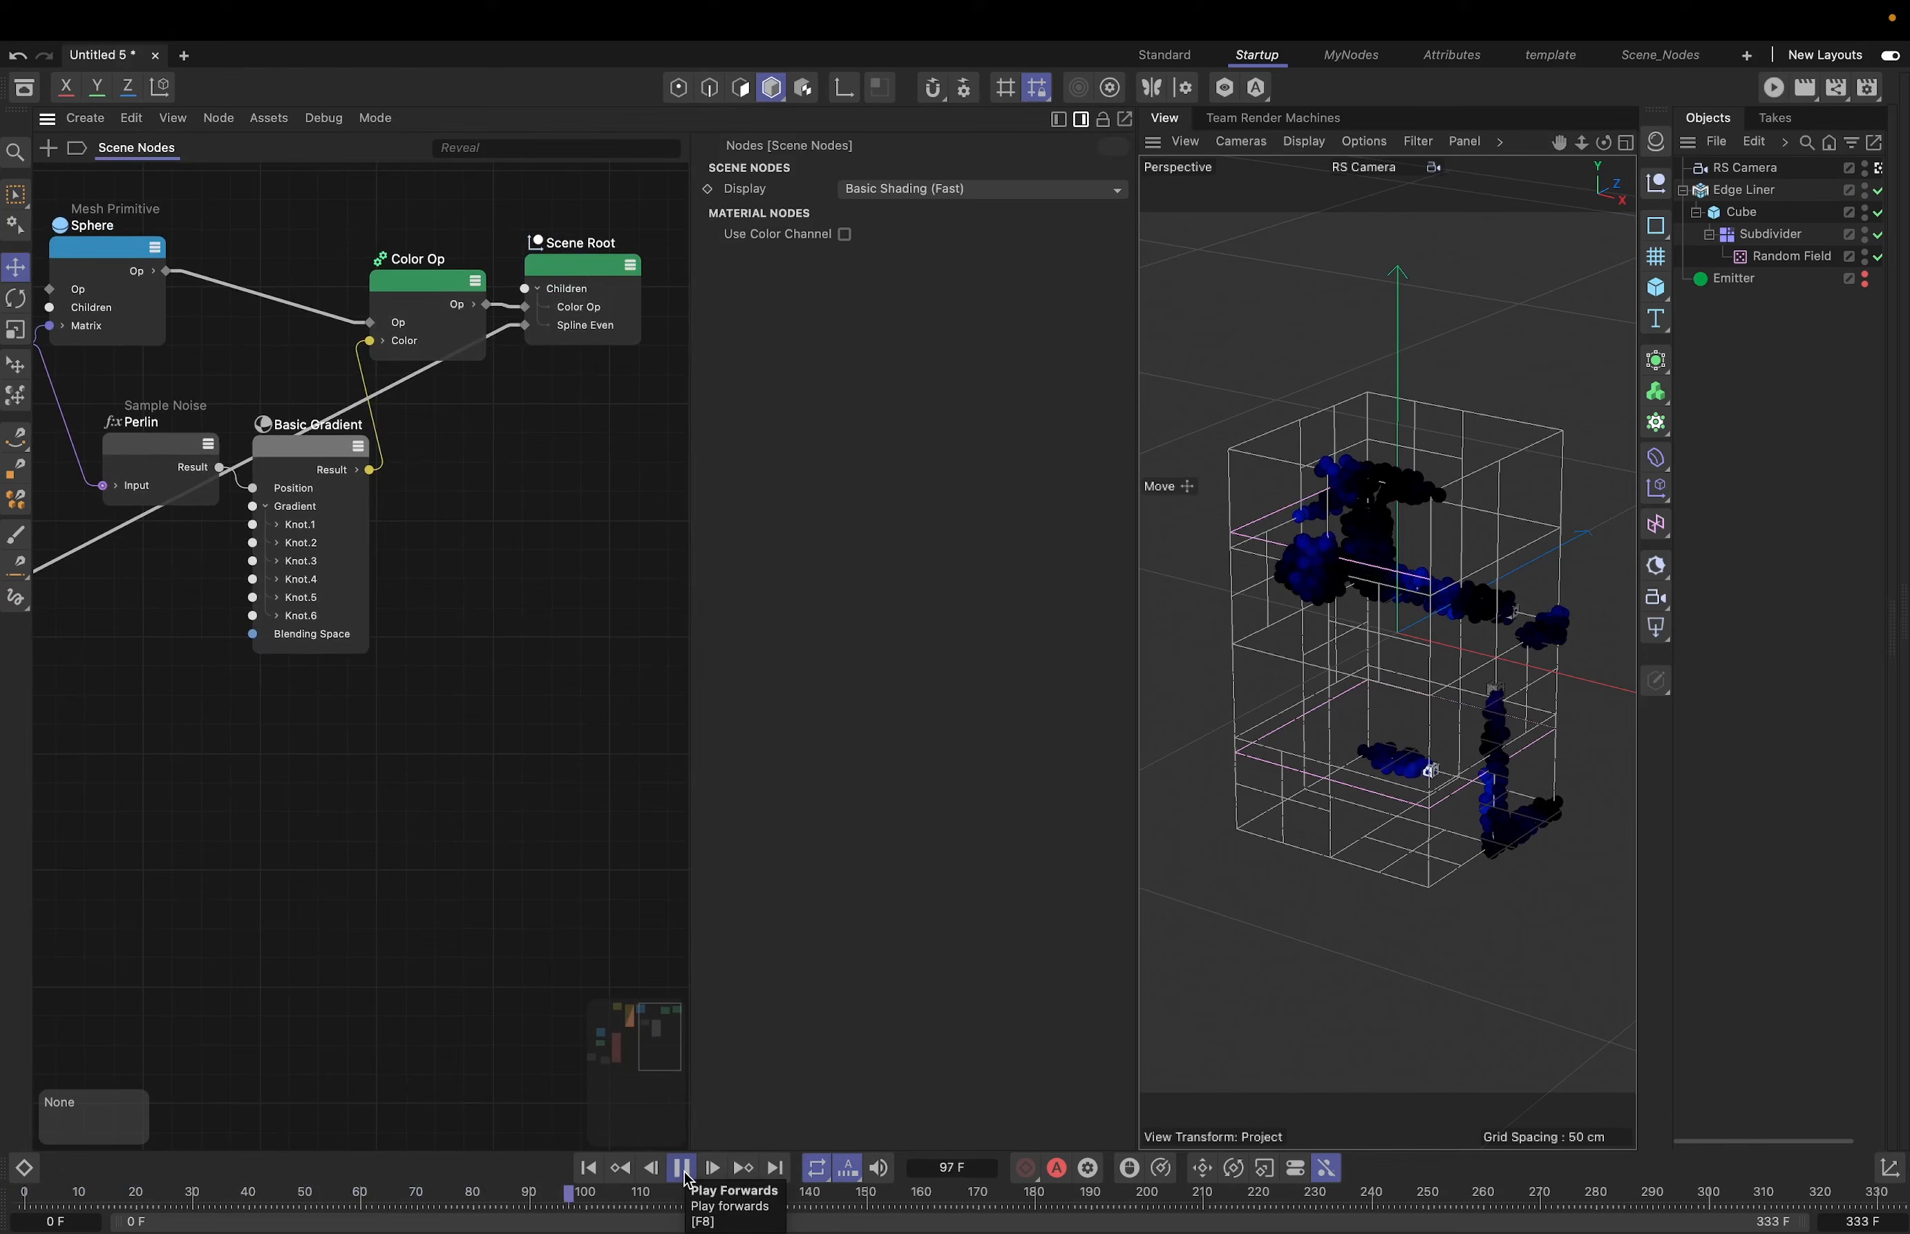
left_click(684, 1170)
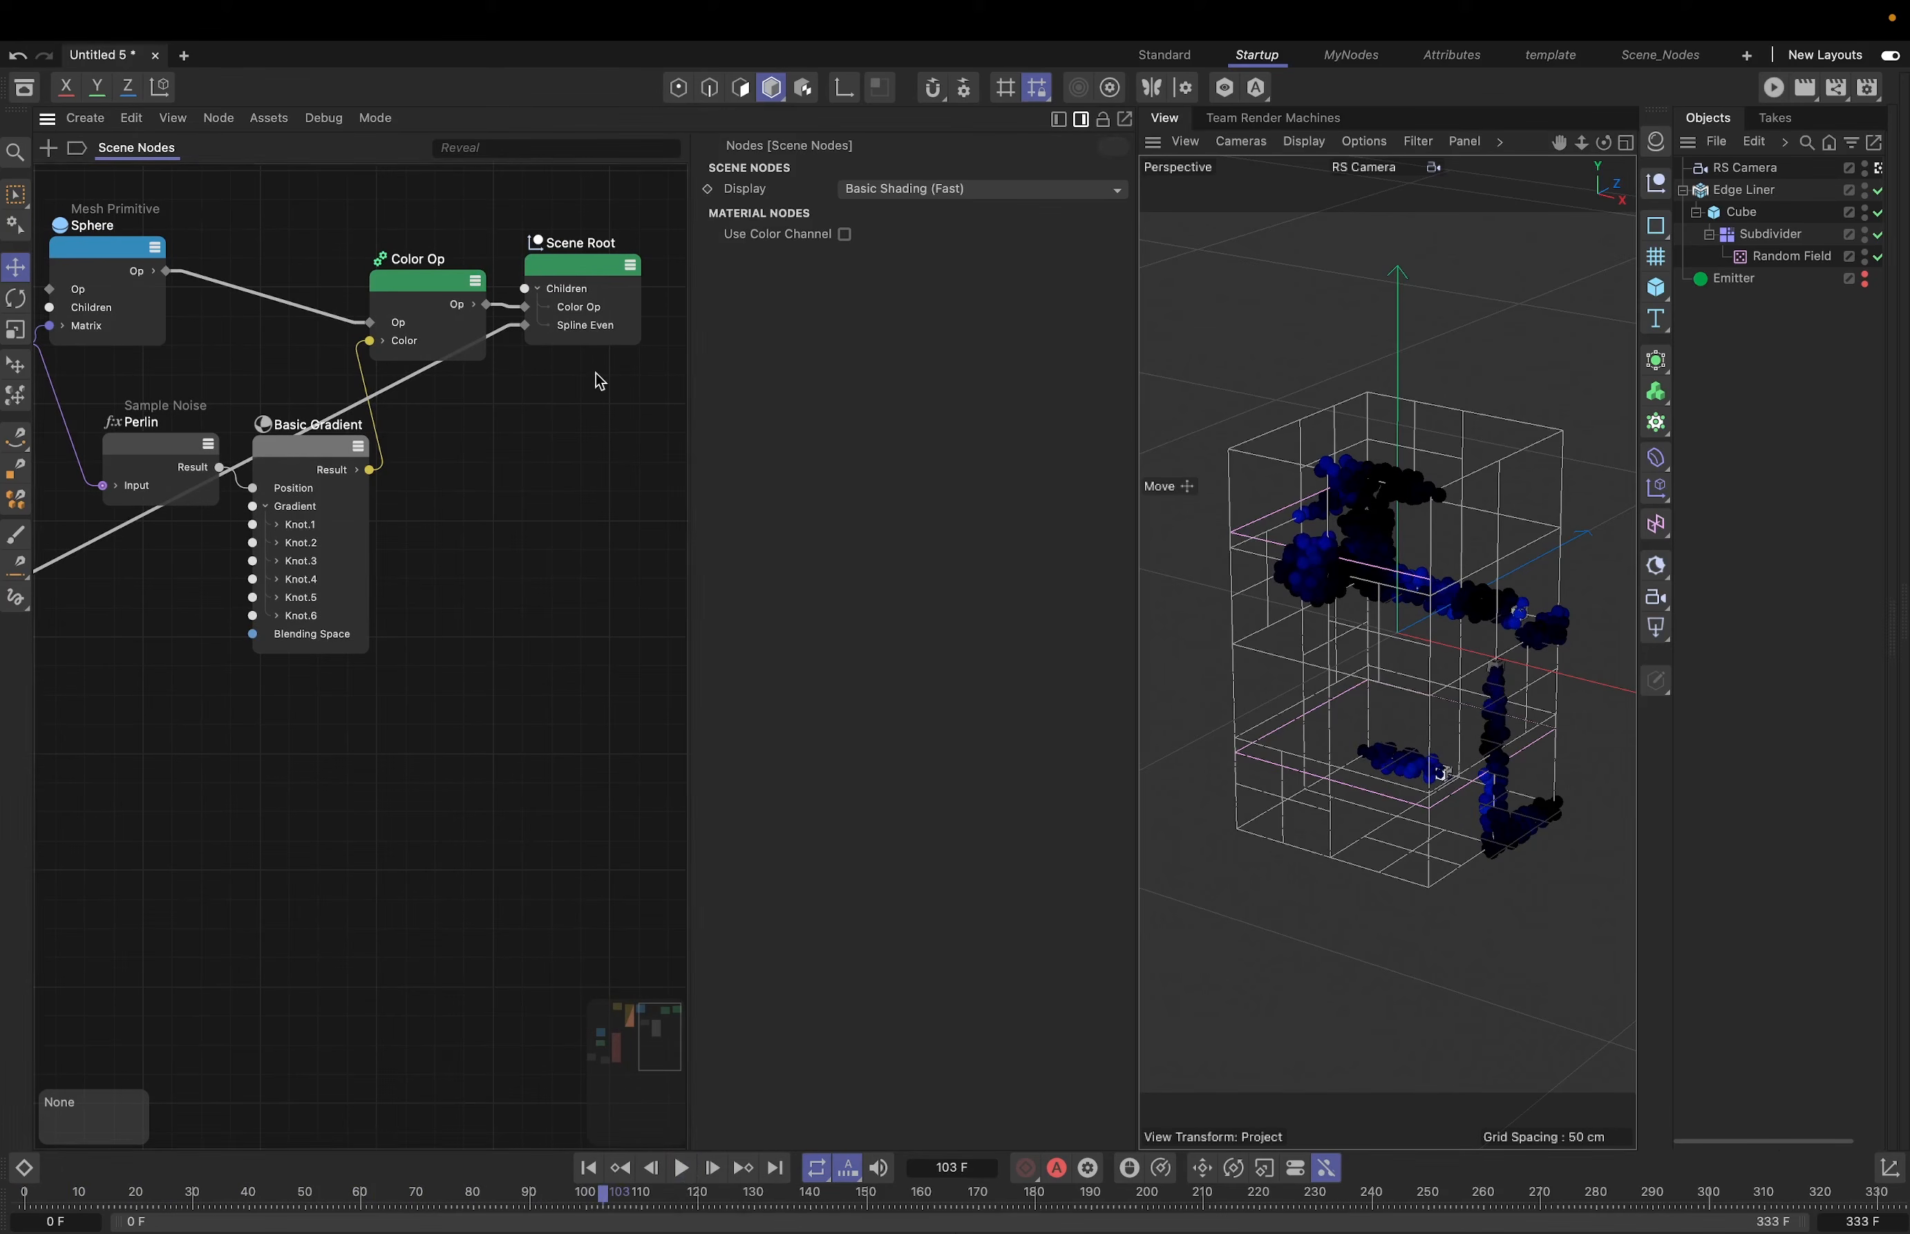
- Disconnect Spline Even from Scene Root, play the animation further and return to the first frame
double_click(505, 327)
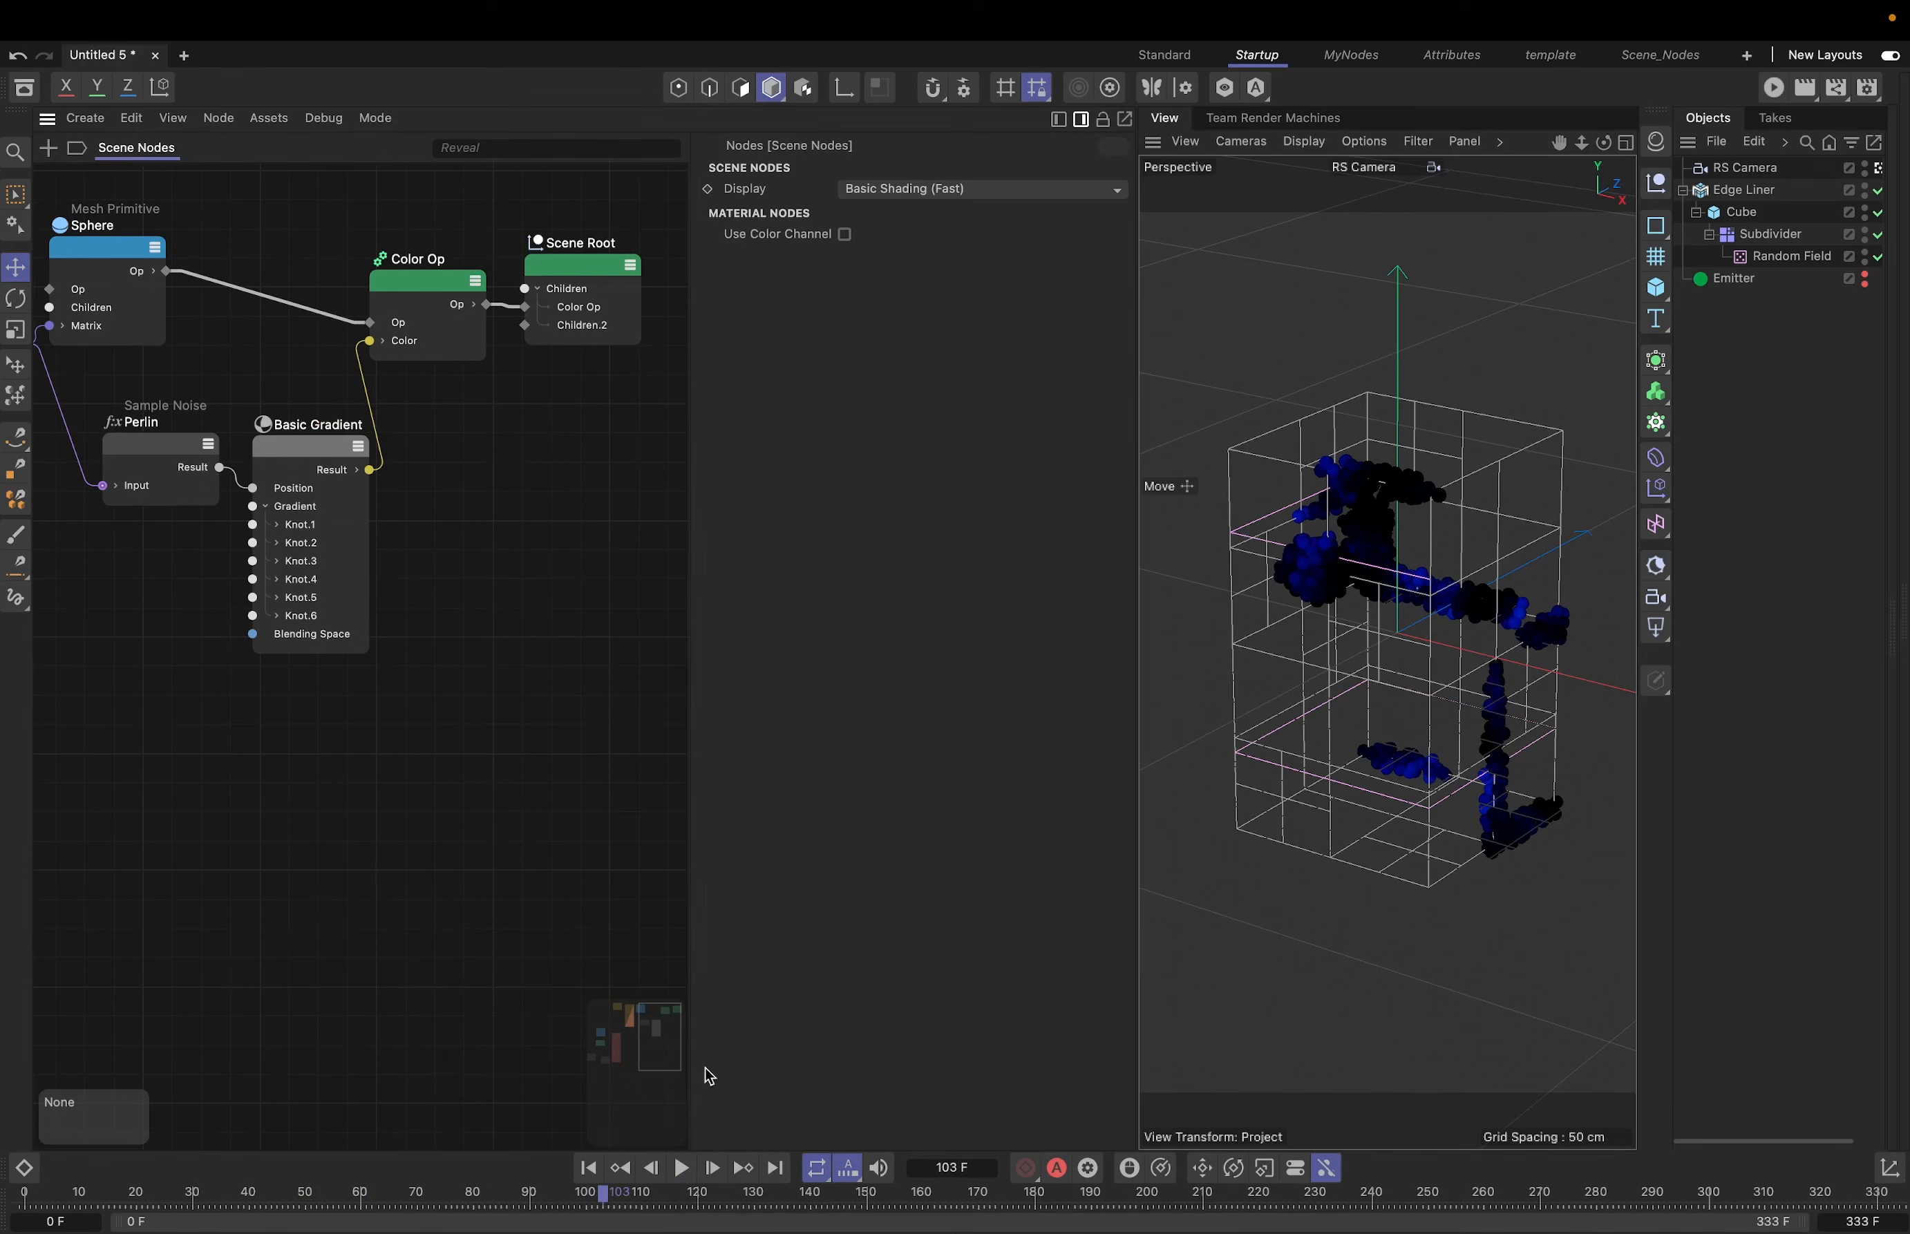
left_click(682, 1169)
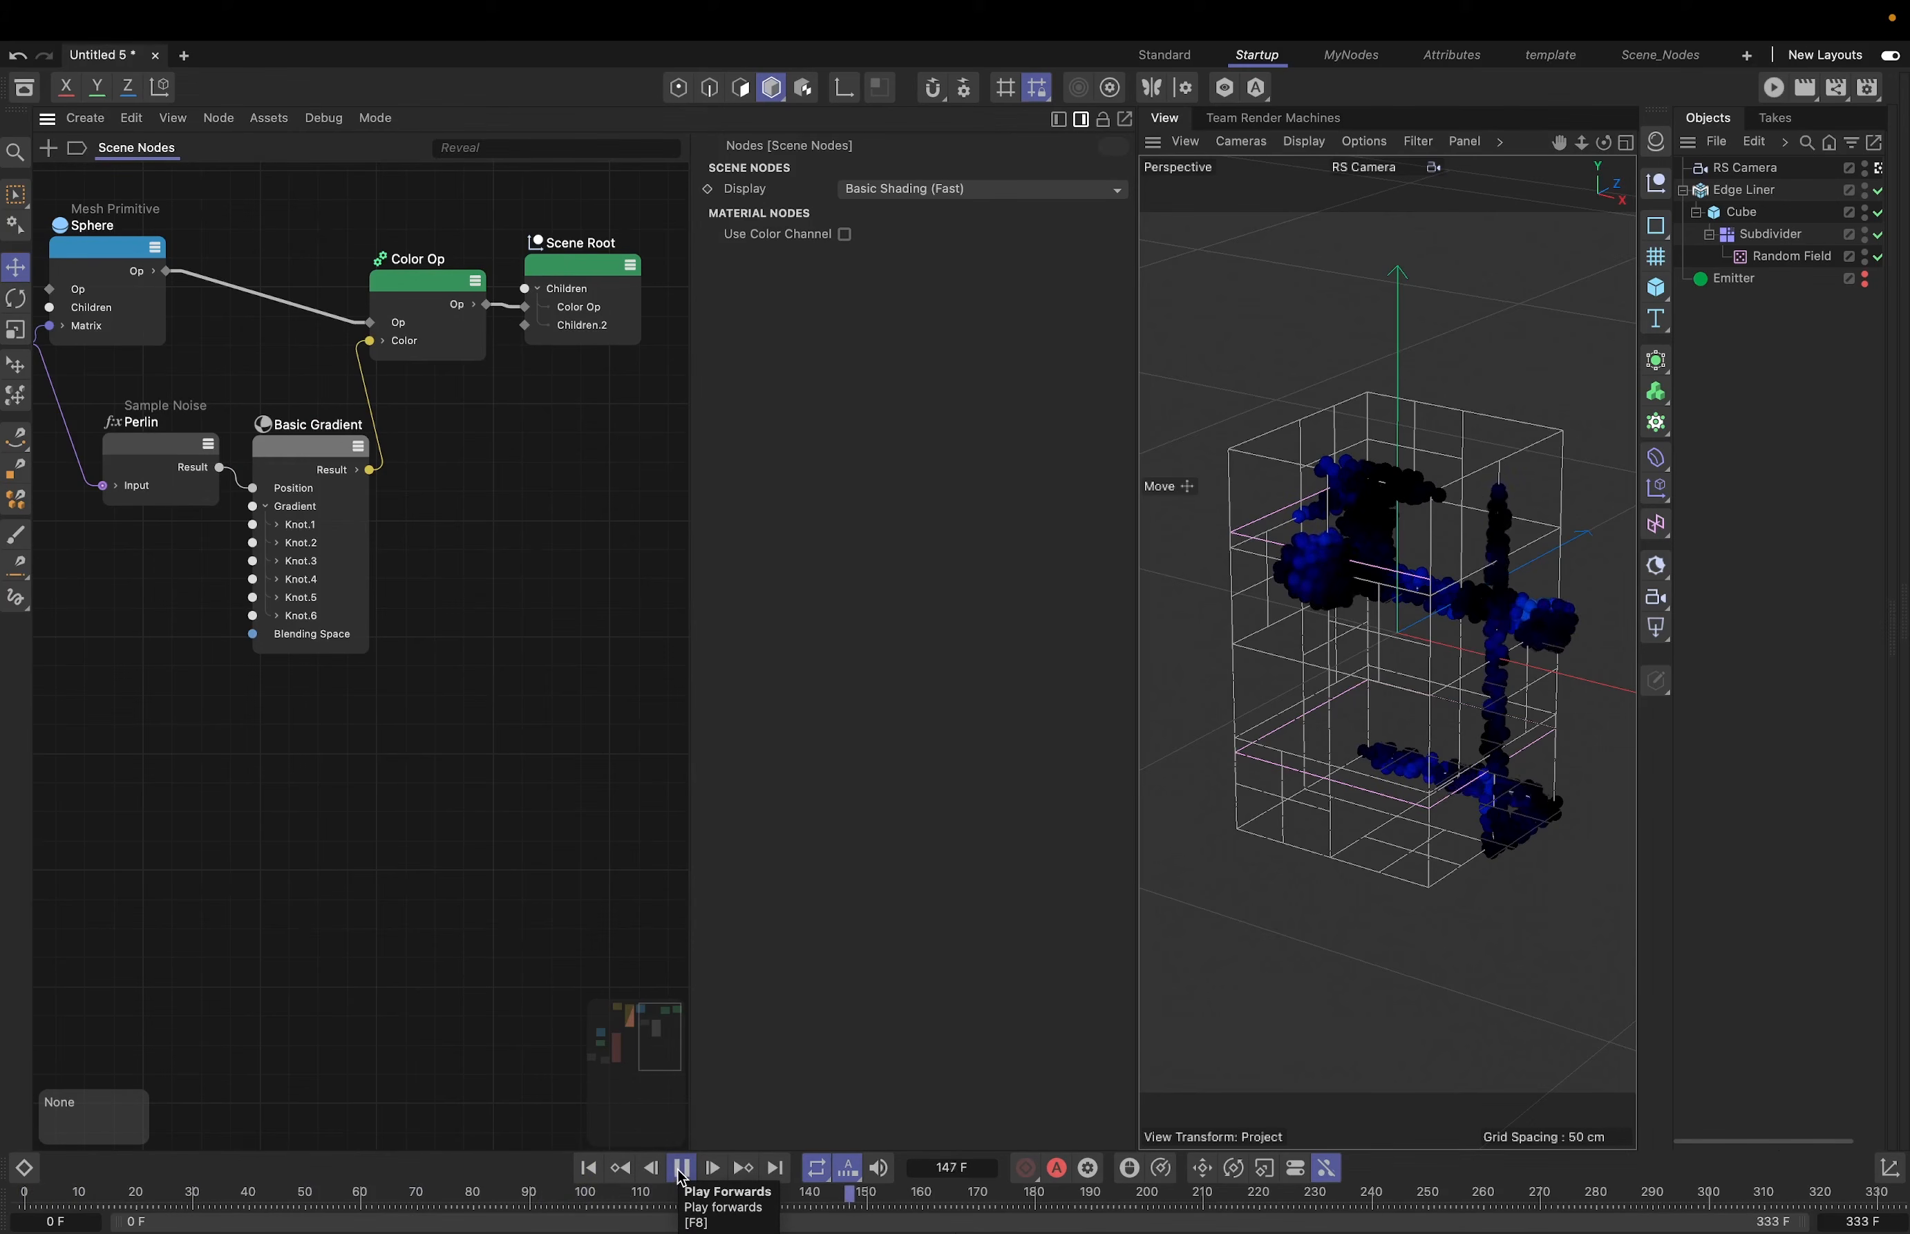
left_click(681, 1169)
left_click(591, 1176)
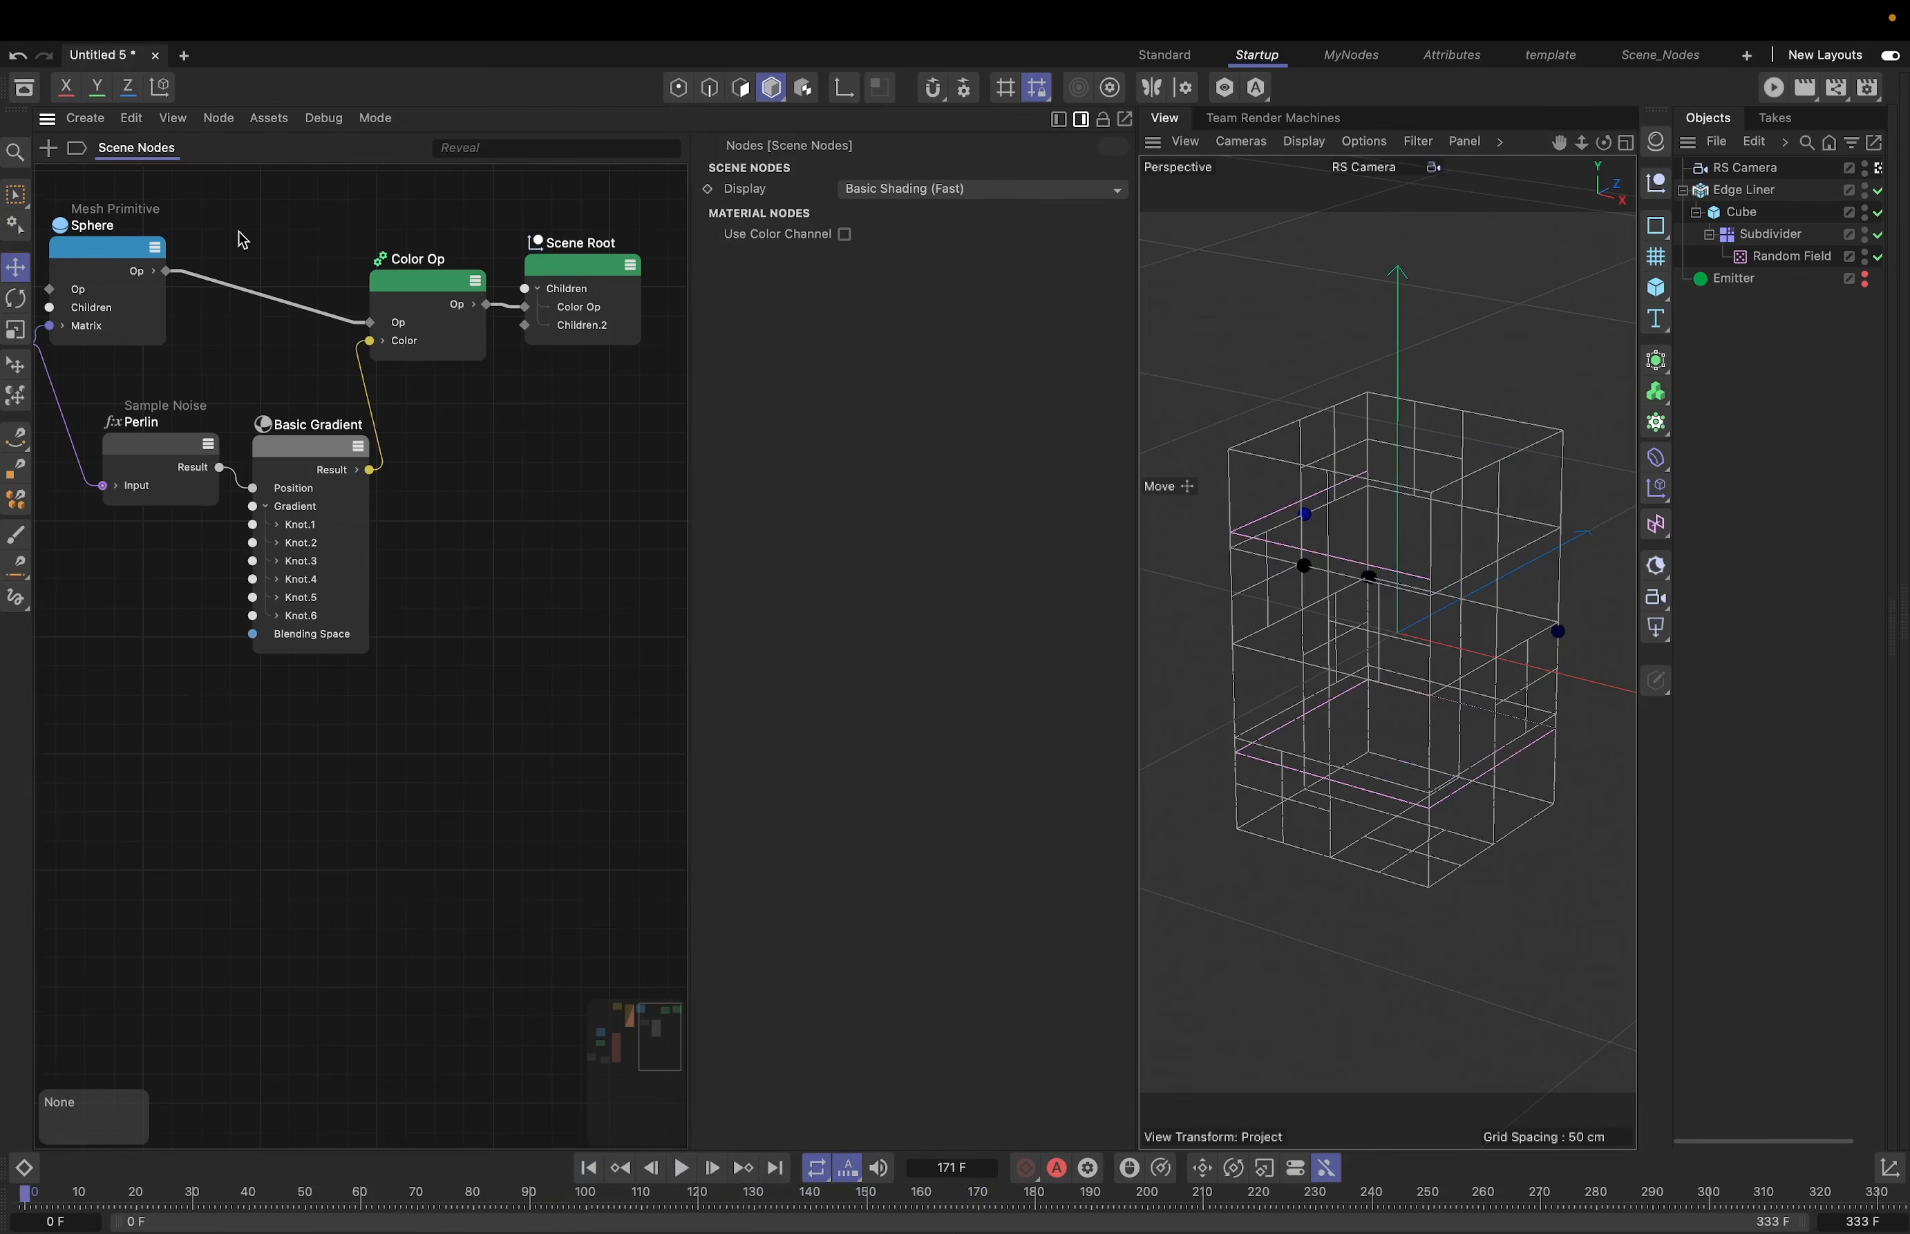
- Set the Memory node's Particles Count to 22
scroll(242, 233, "left", 5)
left_click(206, 325)
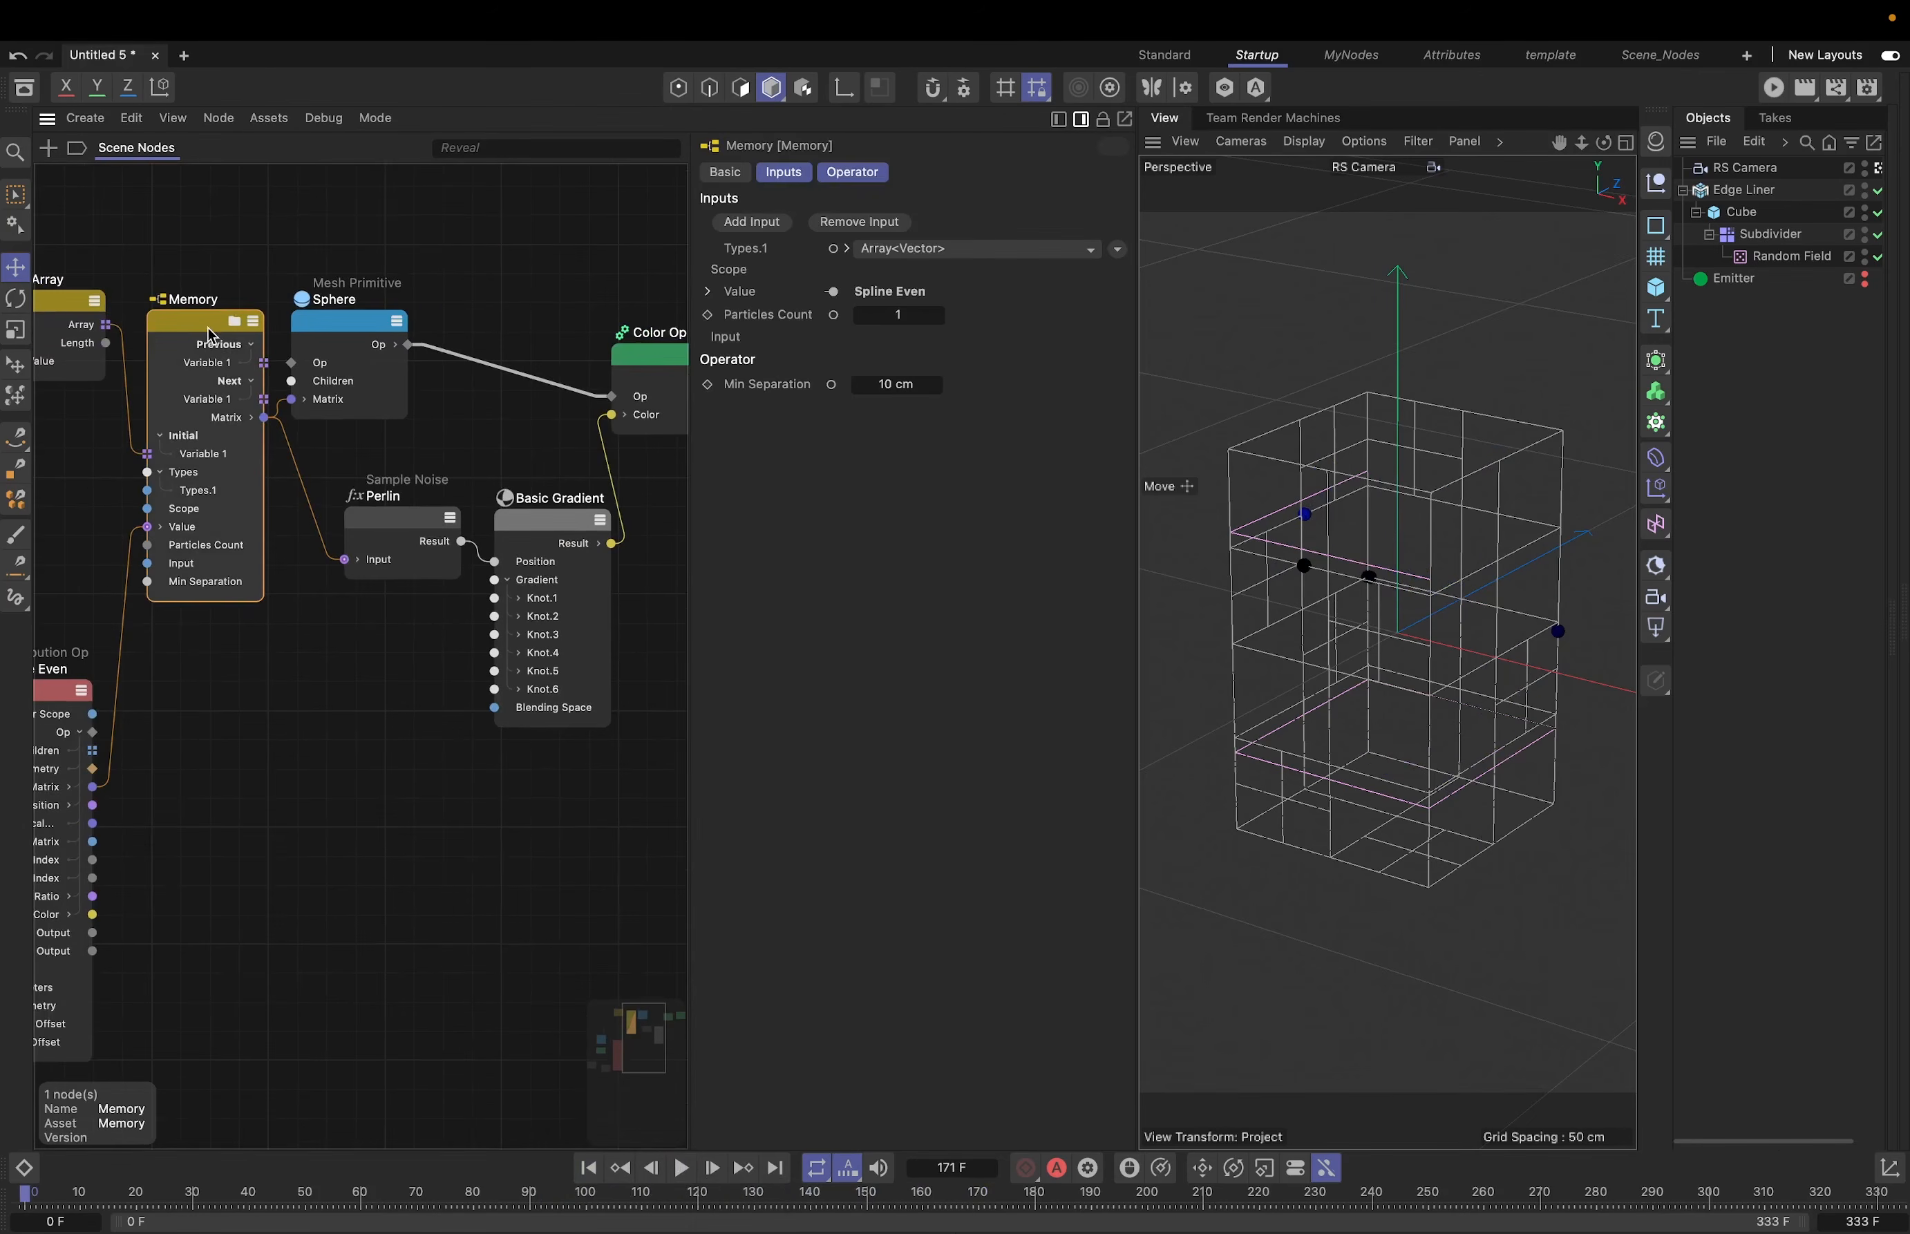
left_click(905, 316)
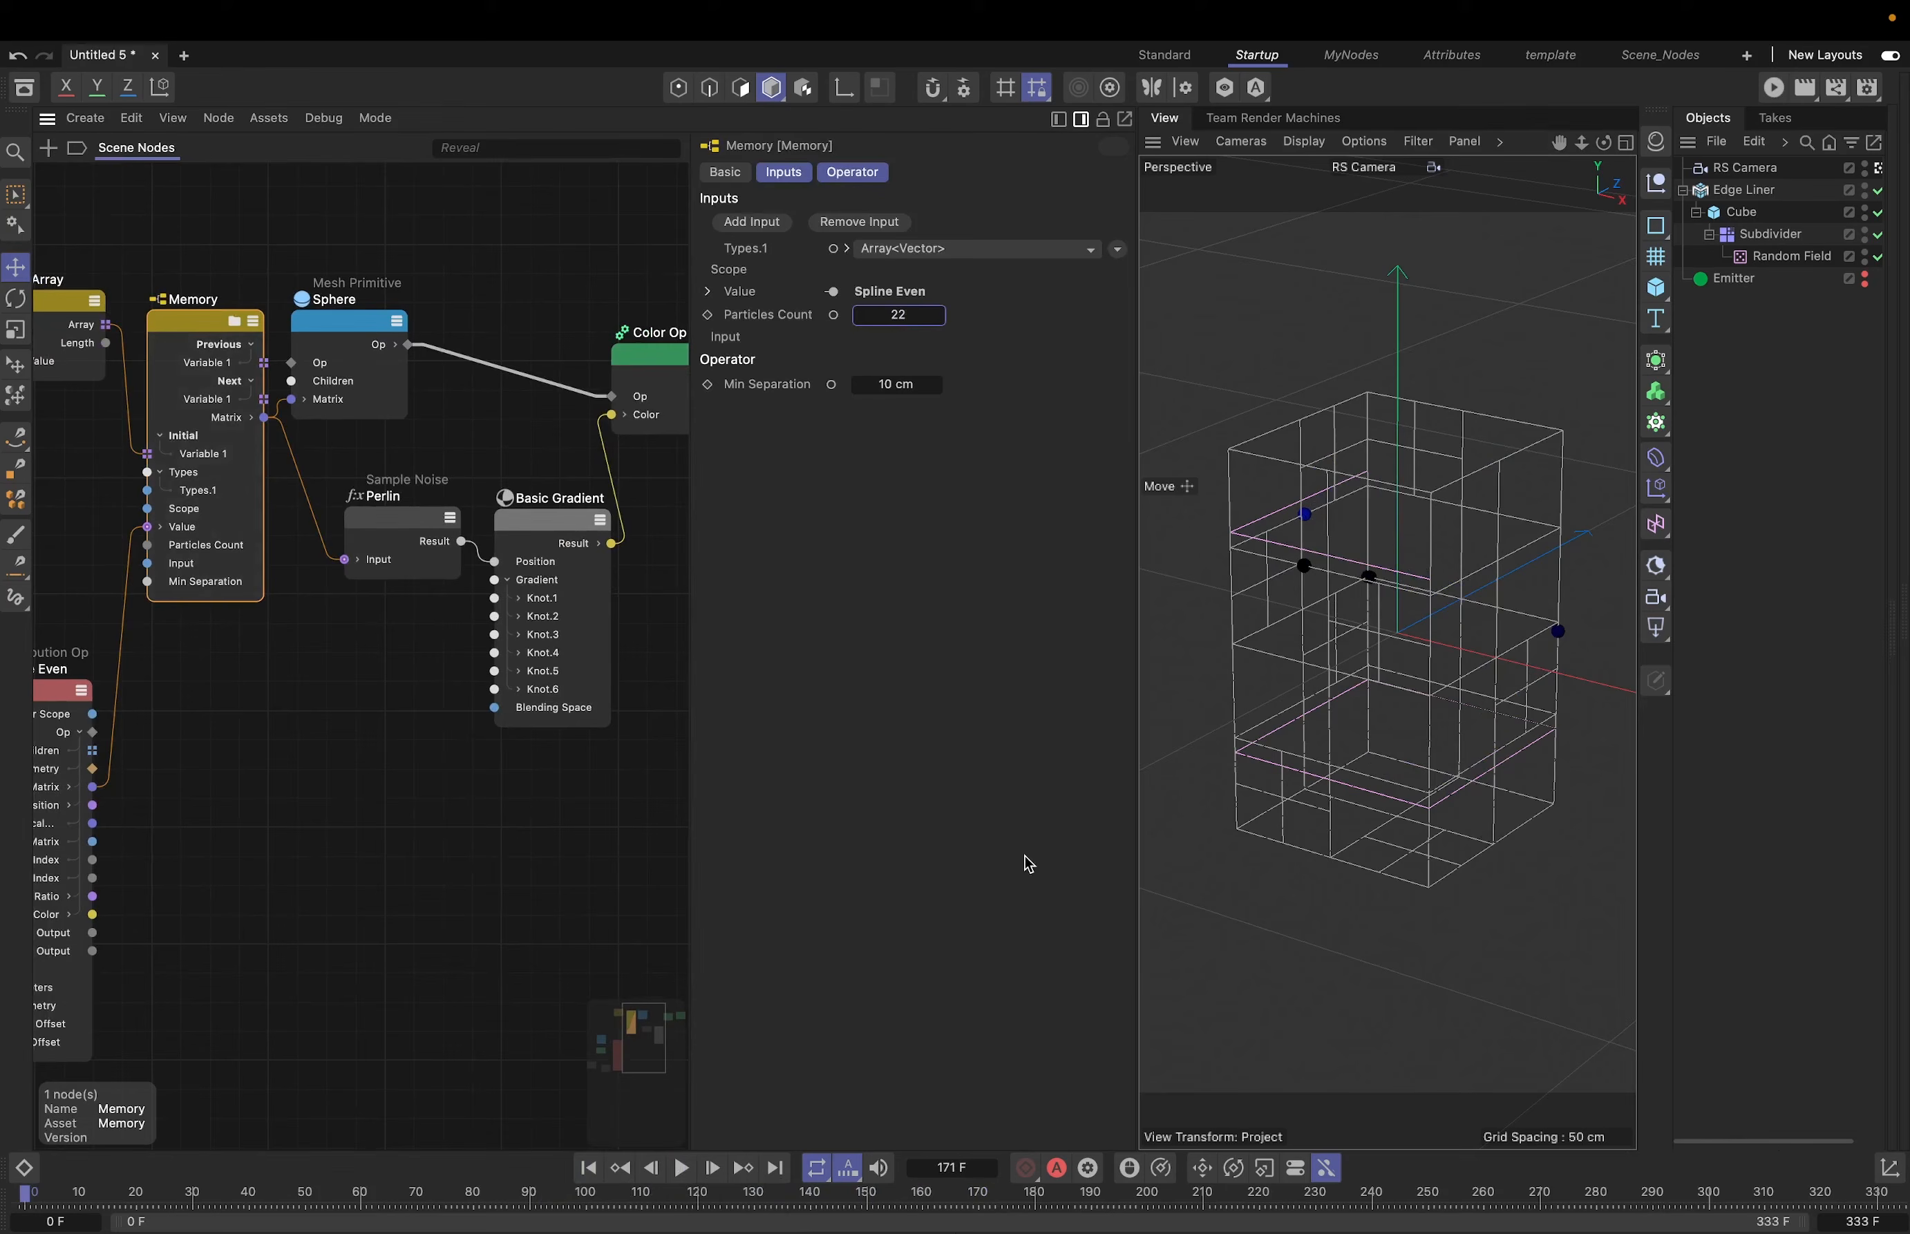